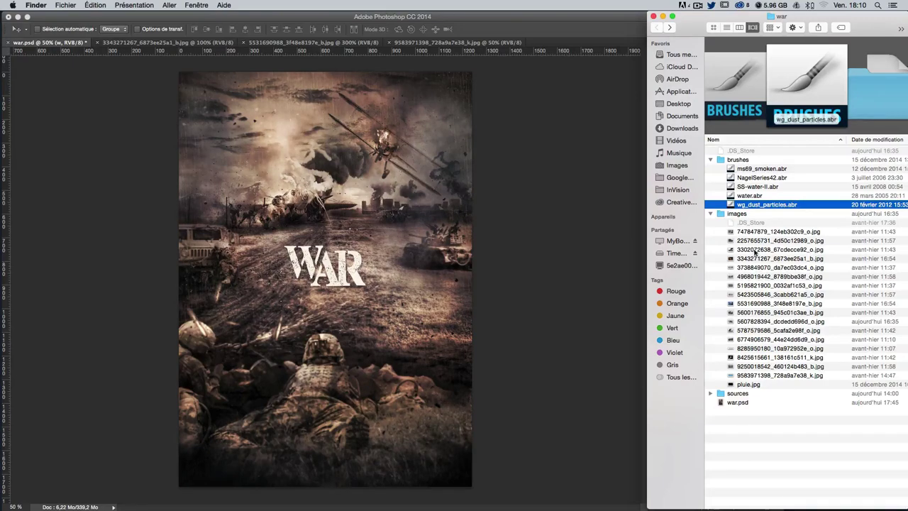
Step: Preview the source photos and the ms69_smoken.abr brush file in the images folder
click(764, 234)
key(Down)
key(Down)
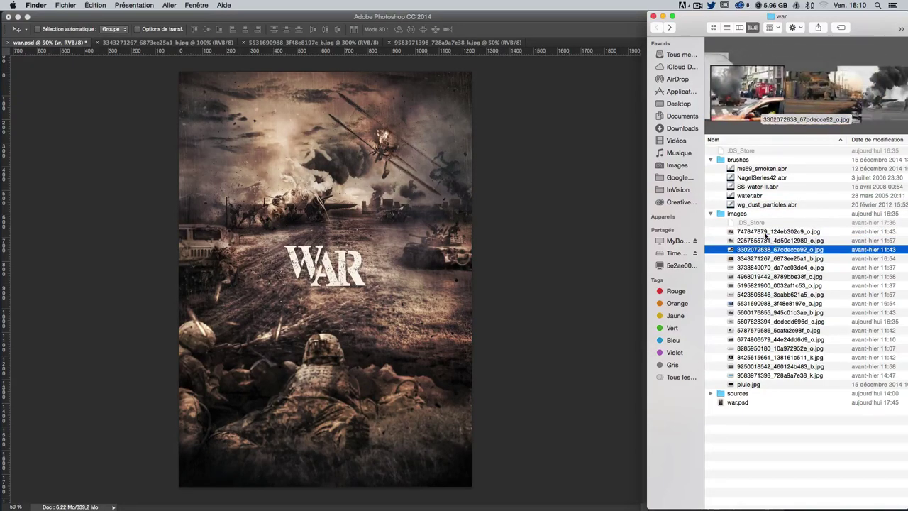
key(Down)
key(Down)
key(Down)
key(Down)
key(Down)
key(Down)
key(Down)
key(Down)
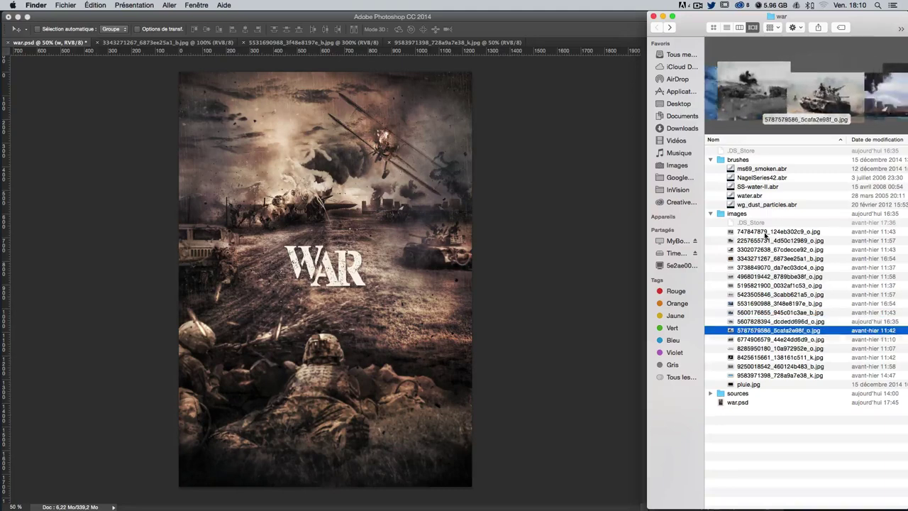
key(Down)
key(Down)
key(Down)
key(Down)
key(Down)
key(Down)
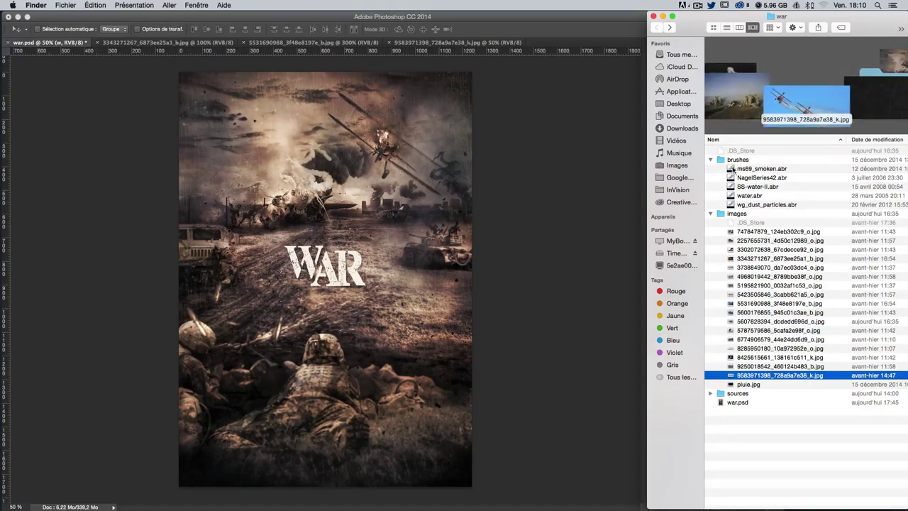
click(742, 172)
key(Down)
key(Down)
key(Down)
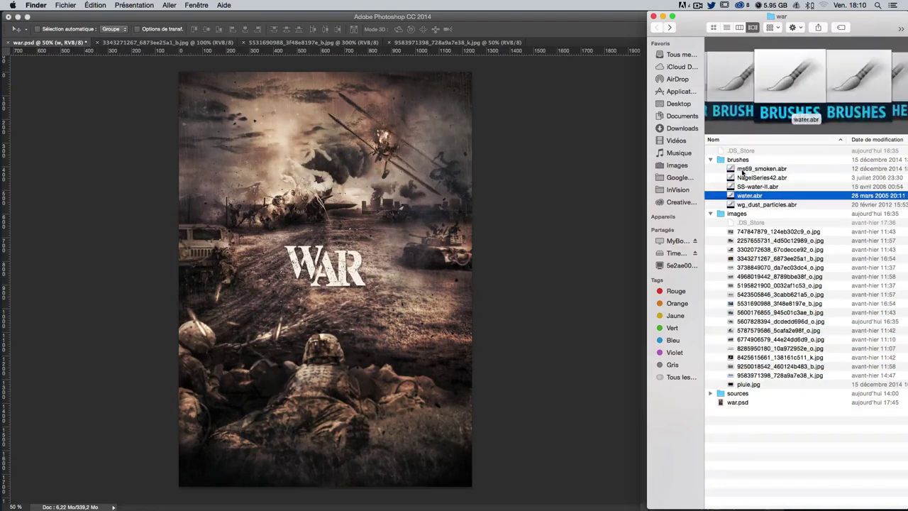
key(Down)
key(Up)
key(Up)
key(Up)
key(Up)
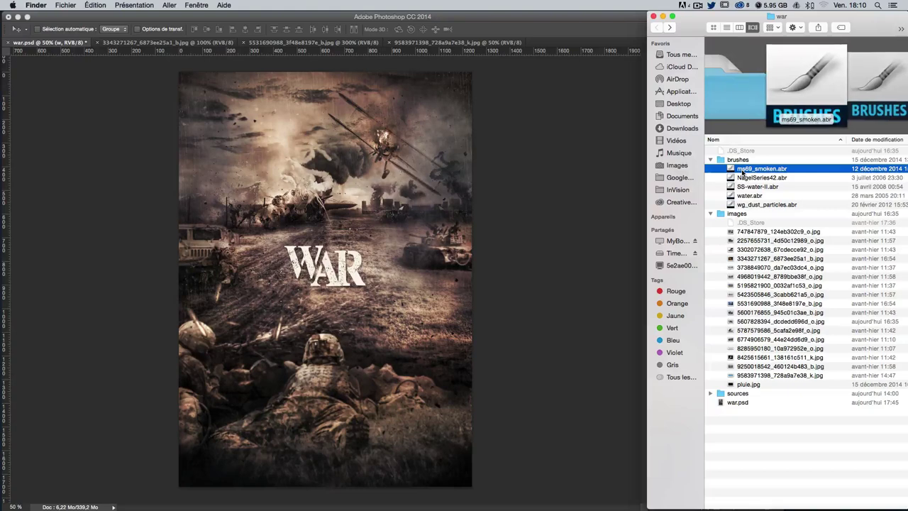
key(Down)
key(Down)
key(Down)
key(Down)
key(Down)
key(Down)
key(Down)
key(Down)
key(Down)
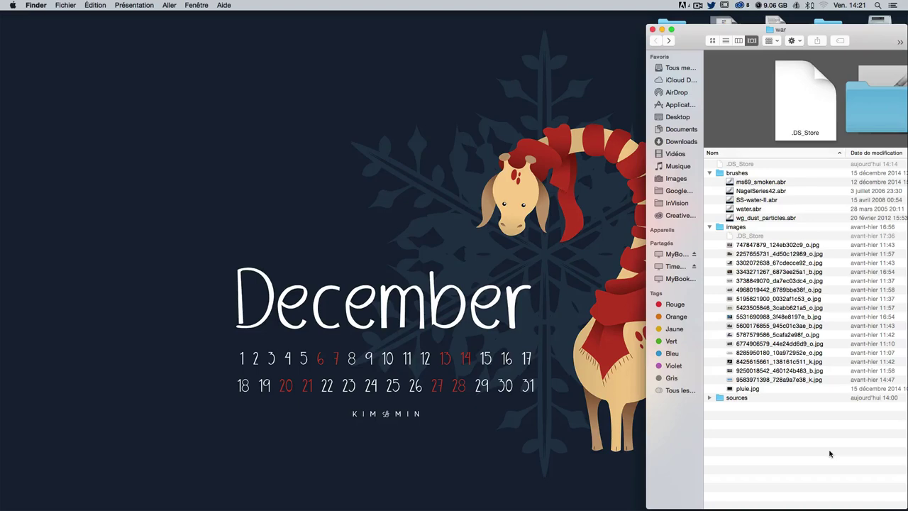
Step: Preview the pluie.jpg rain image, then look through the brush files back to NagelSeries42.abr
click(750, 389)
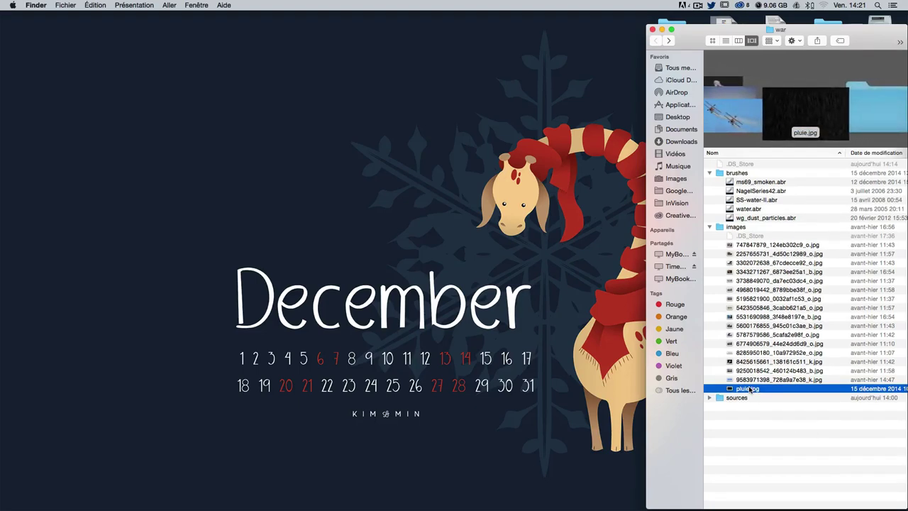
key(Up)
key(Up)
key(Up)
key(Up)
key(Up)
key(Up)
key(Up)
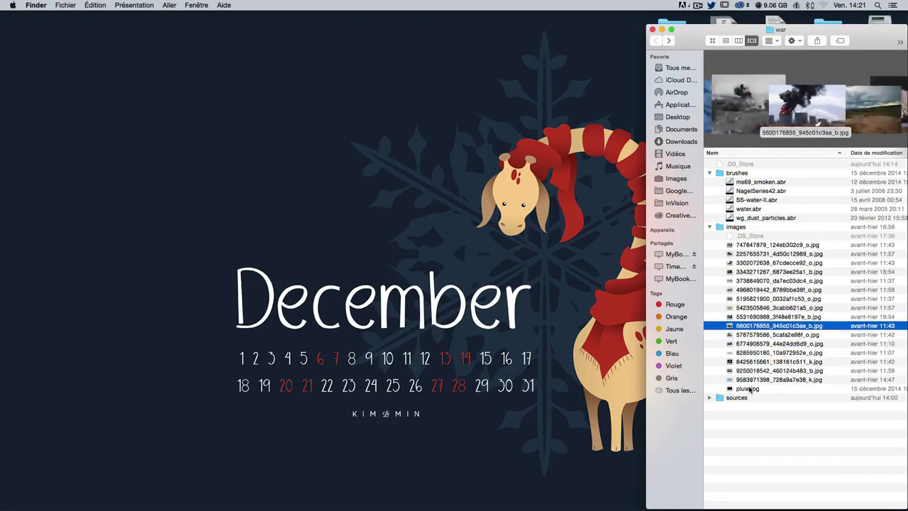
key(Up)
key(Up)
key(Up)
key(Up)
key(Up)
key(Up)
key(Up)
key(Up)
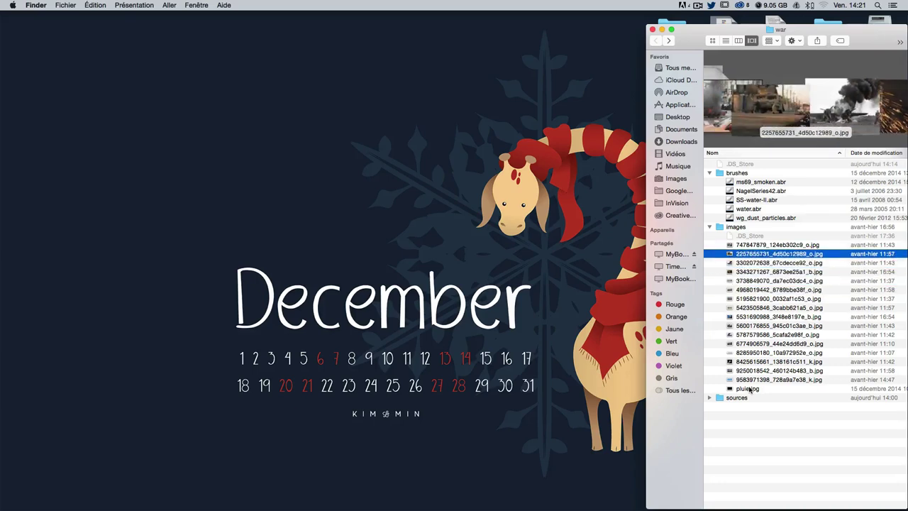
key(Up)
key(Up)
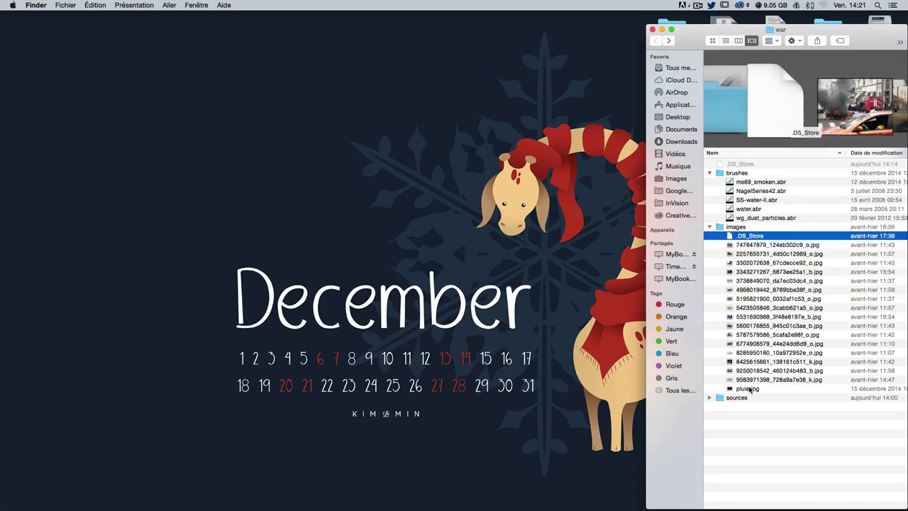
key(Up)
key(Up)
key(Up)
key(Up)
key(Up)
key(Up)
key(Down)
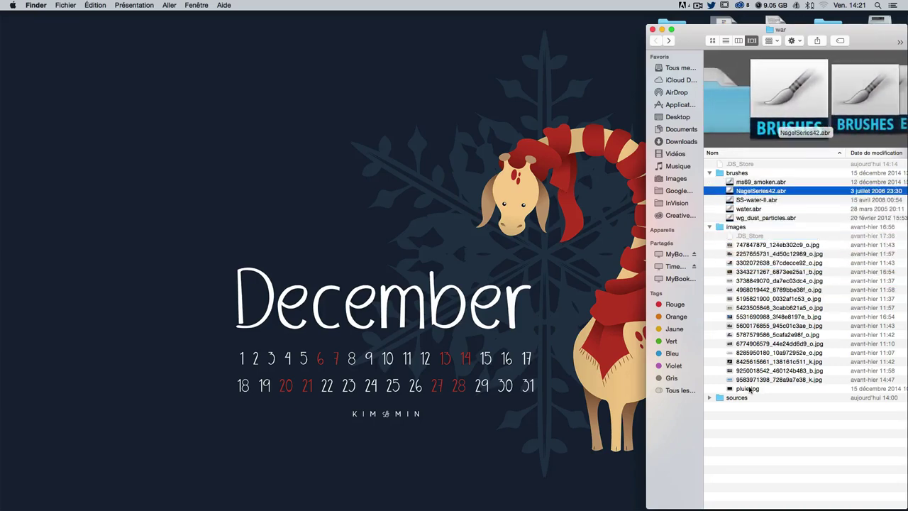
key(Down)
key(Down)
key(Down)
key(Up)
key(Up)
key(Up)
key(Up)
key(Down)
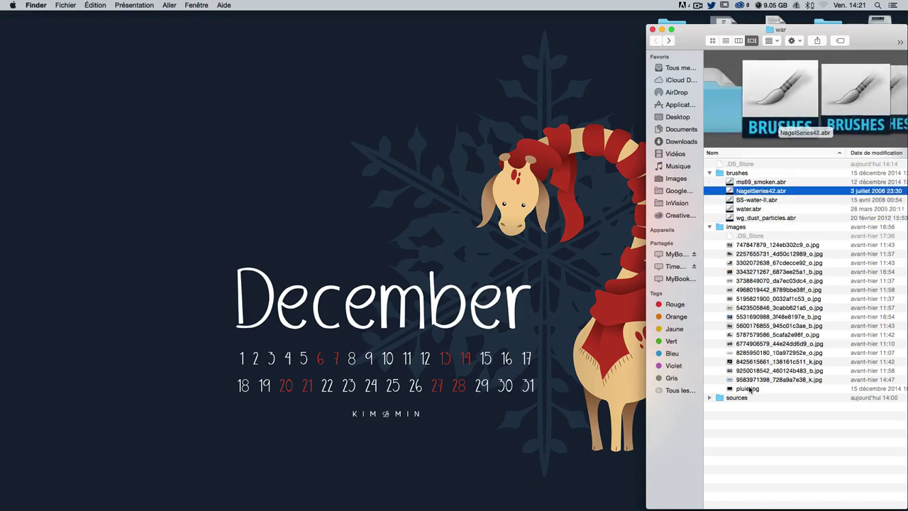
key(Down)
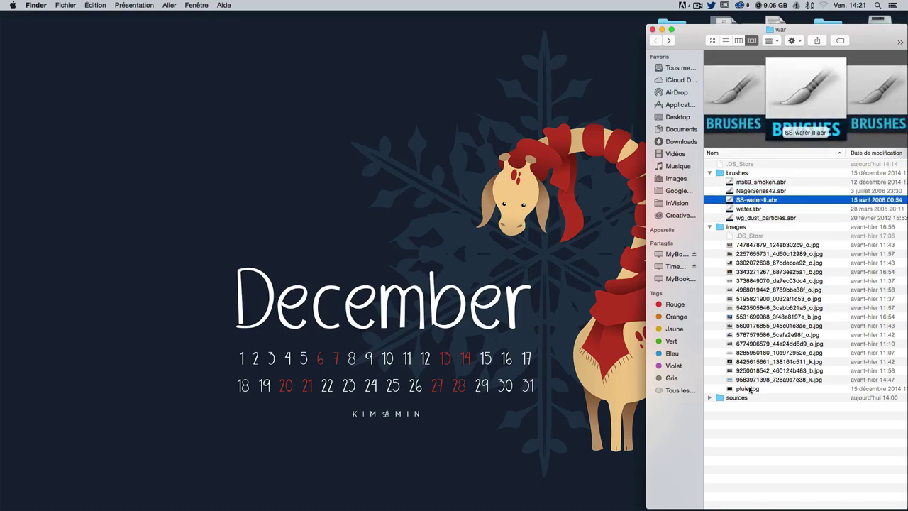
key(Up)
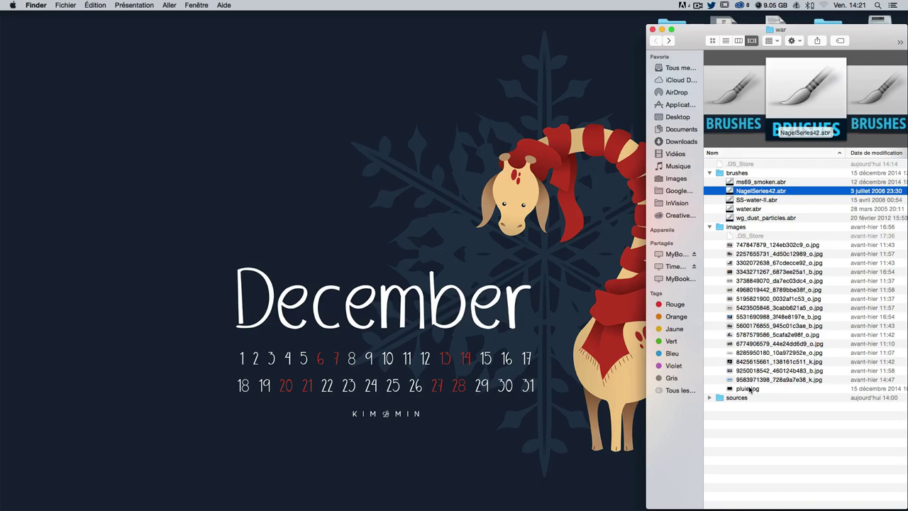
Step: Open the Adobe Photoshop CC 2014 Presets > Brushes folder from Applications on the SSD drive
double_click(879, 19)
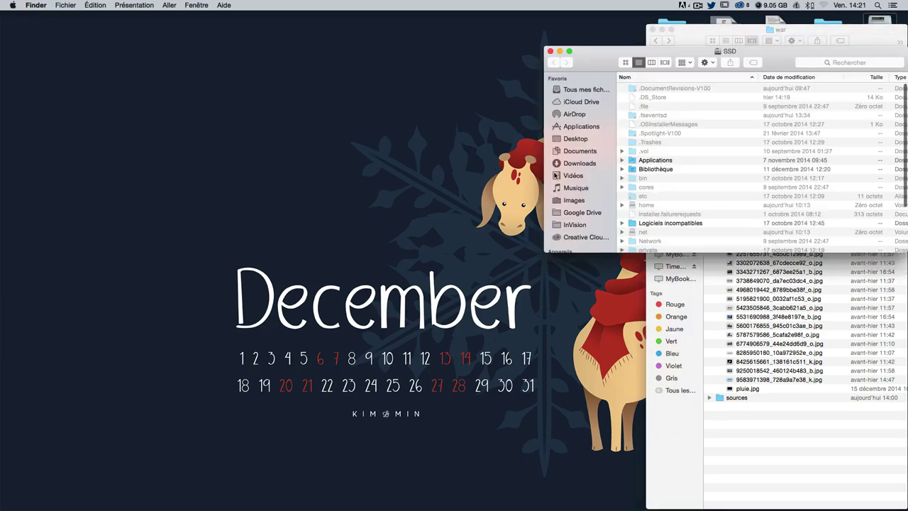
click(666, 162)
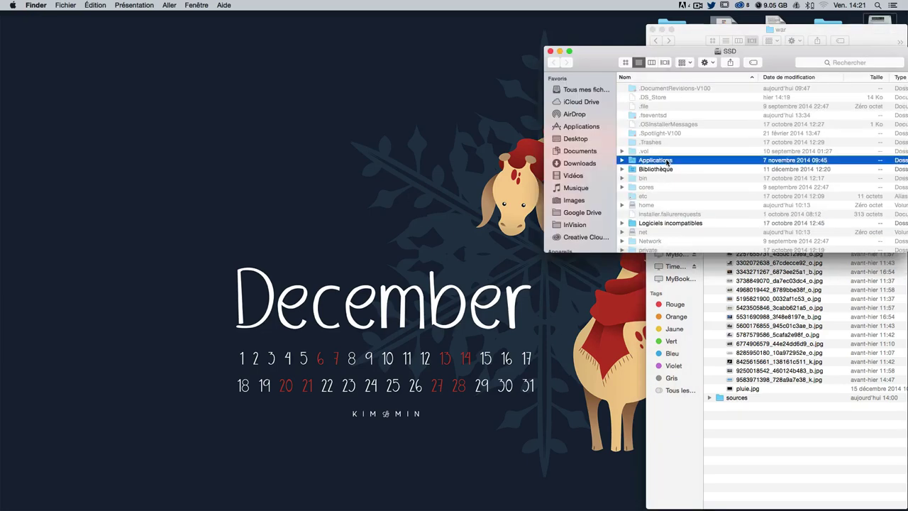
double_click(667, 162)
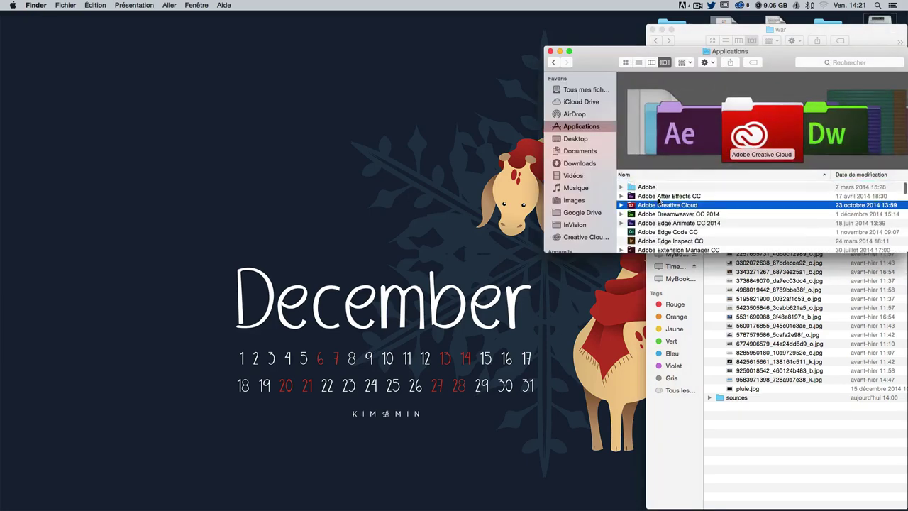
scroll(658, 201, down, 3)
scroll(663, 204, down, 3)
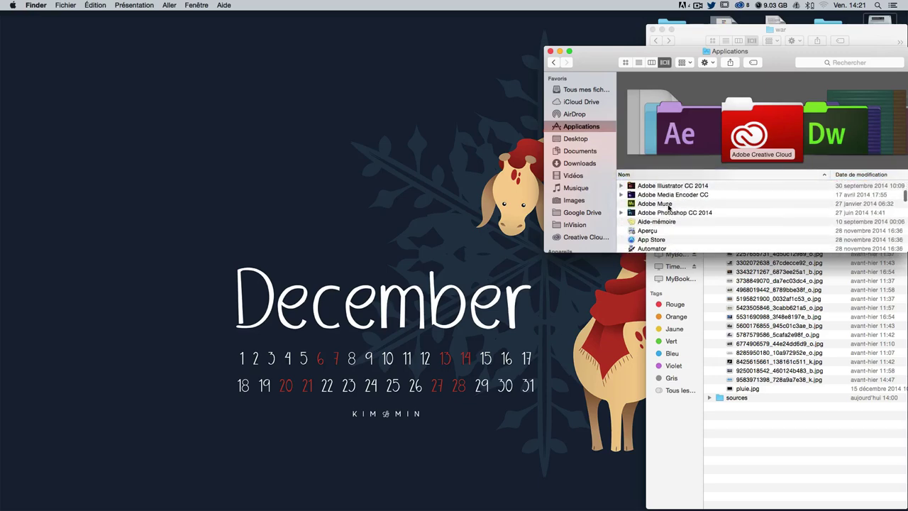
double_click(670, 212)
drag(772, 56, 507, 56)
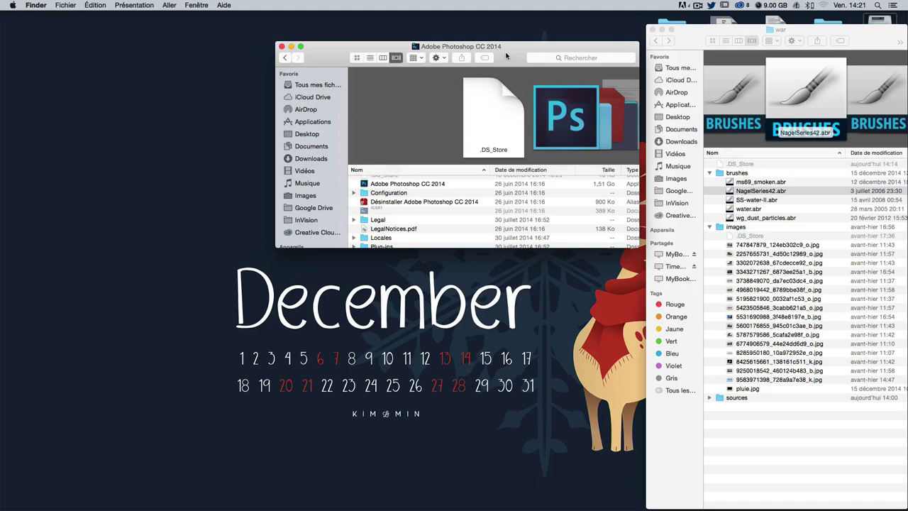
drag(399, 249, 399, 328)
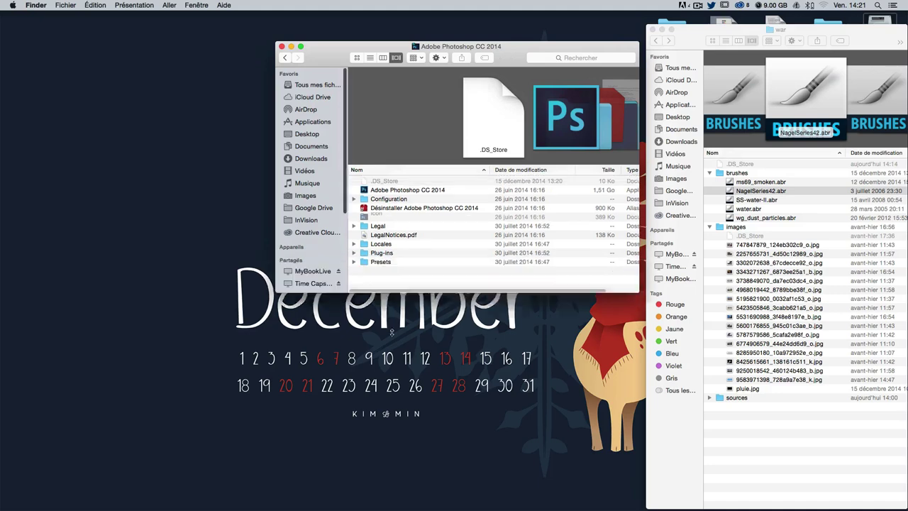
double_click(375, 262)
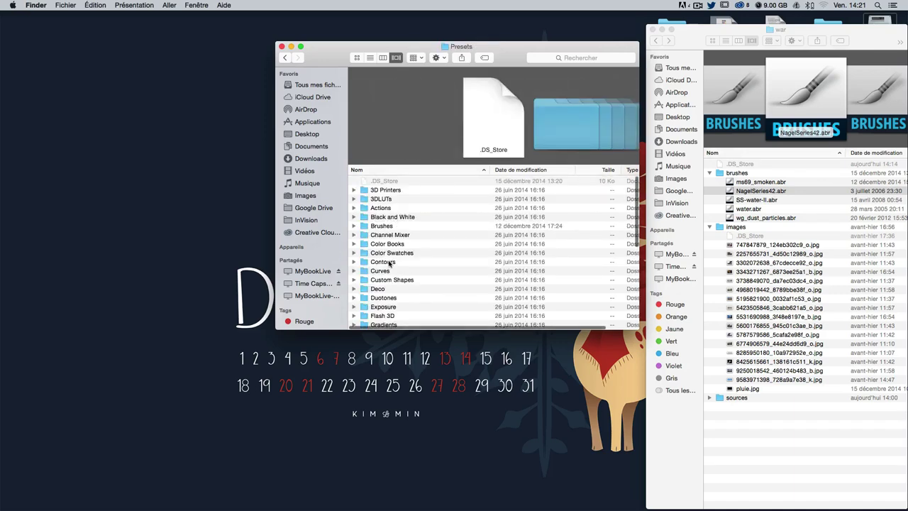
click(383, 227)
double_click(394, 228)
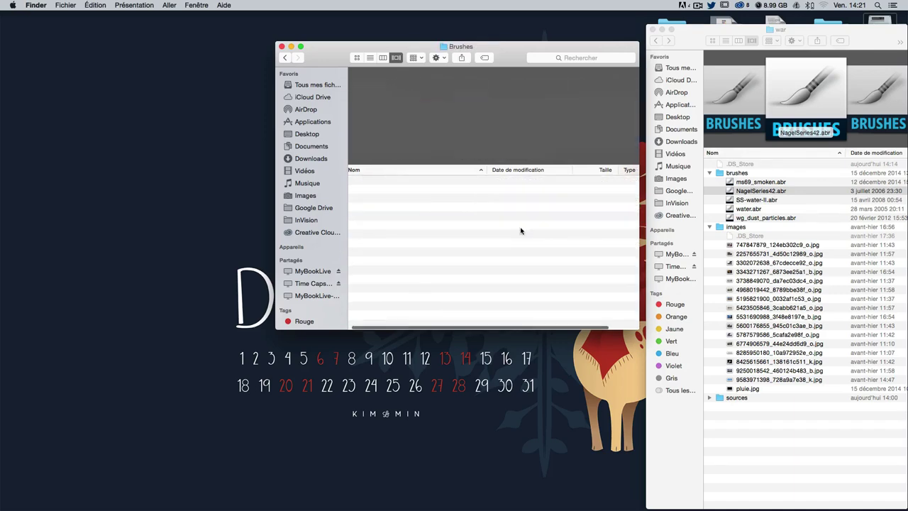
Step: Copy the five .abr brush files into Photoshop's Brushes presets folder
click(750, 181)
shift+click(750, 218)
drag(750, 222, 627, 260)
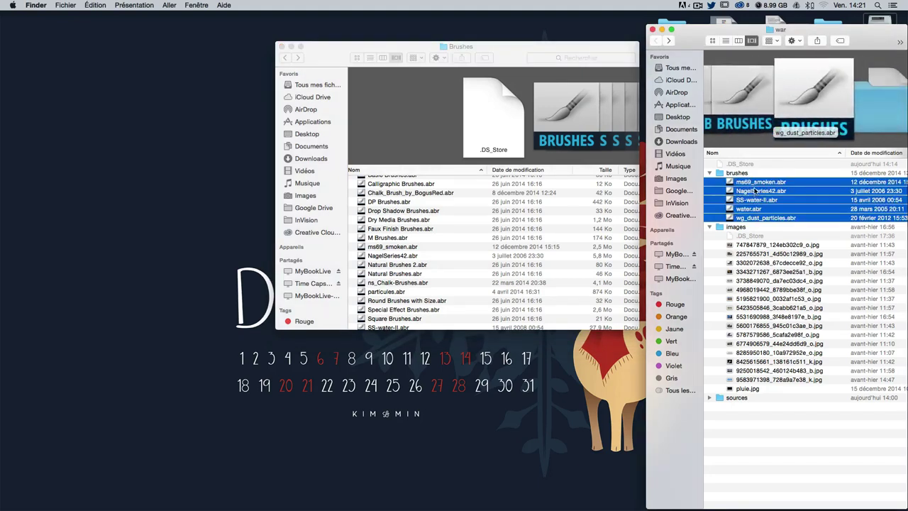
drag(609, 231, 608, 231)
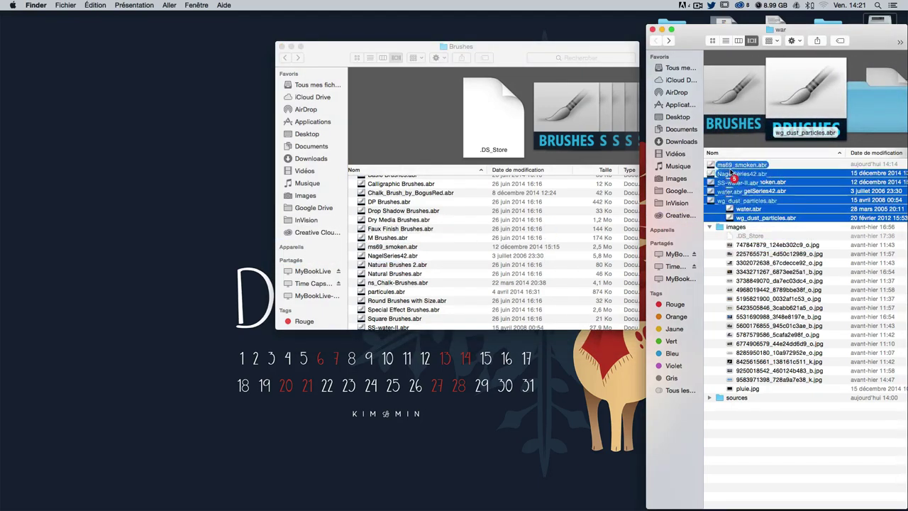
click(281, 47)
click(816, 473)
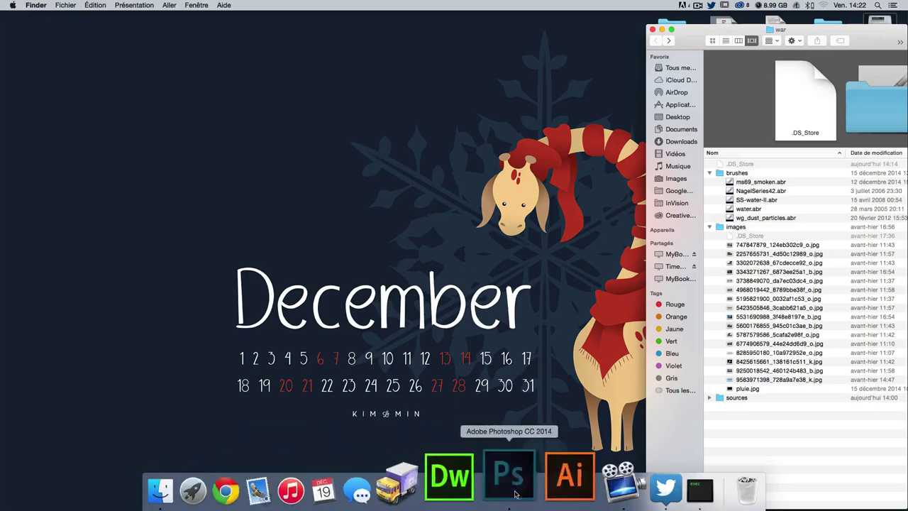
Step: Back in Photoshop, start a new document using the International Paper preset
click(508, 477)
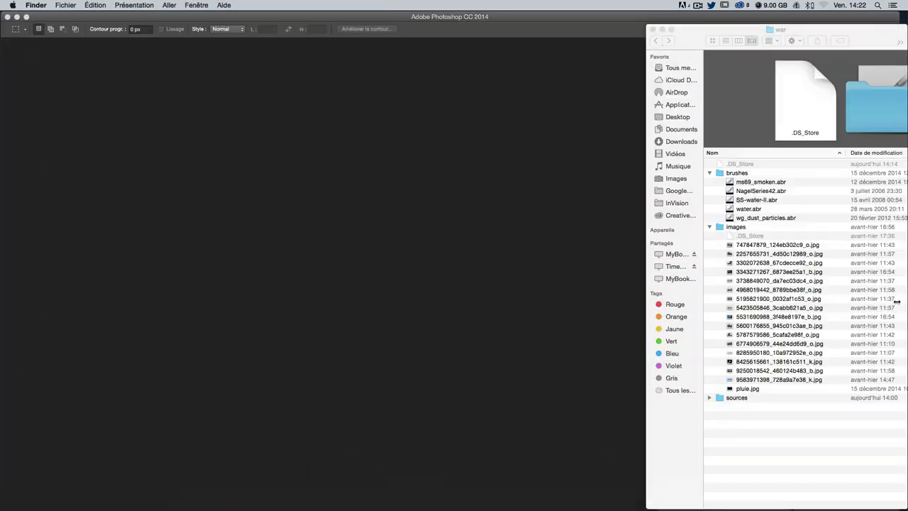
click(897, 302)
click(345, 191)
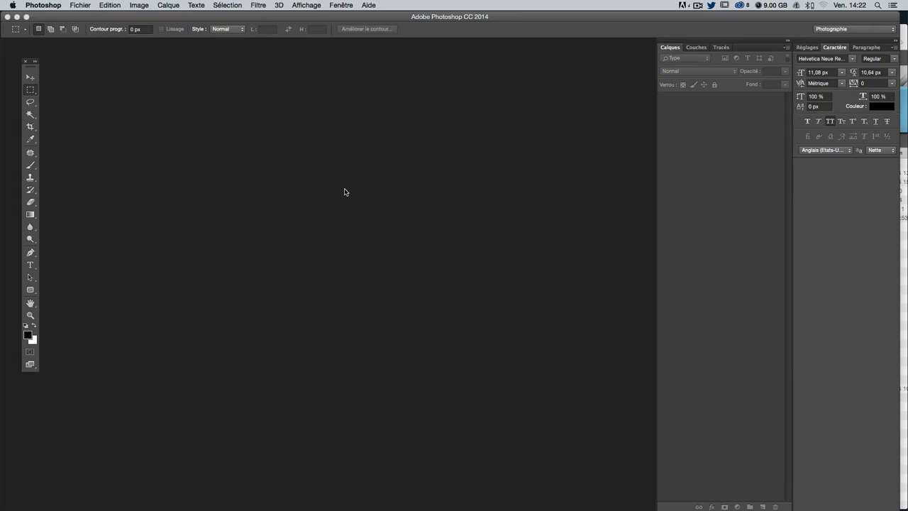
key(super+n)
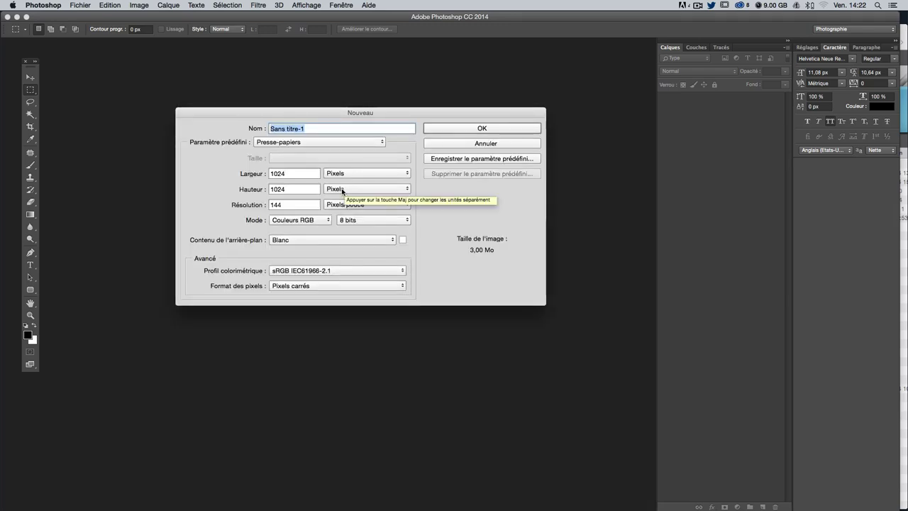
click(314, 145)
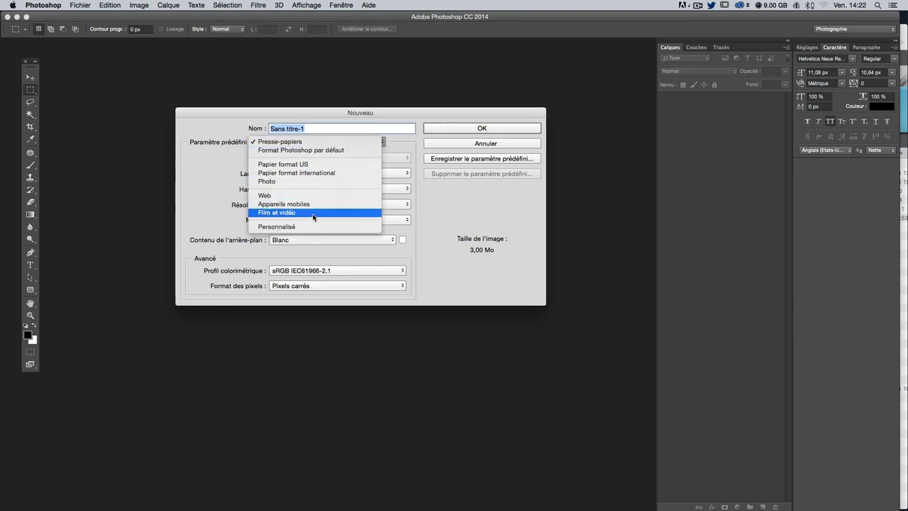
click(315, 168)
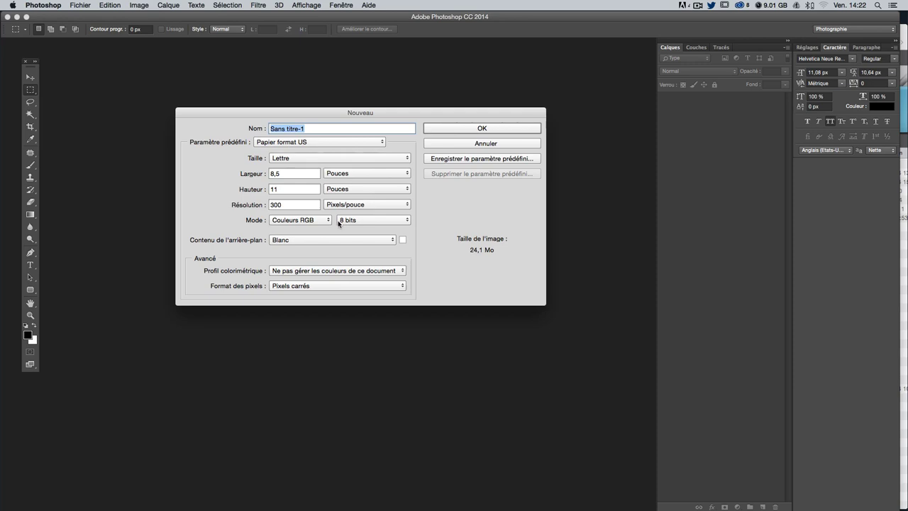
click(309, 158)
click(325, 138)
click(272, 141)
Step: Keep the A4 page size and set the resolution to 150 pixels per inch
click(286, 151)
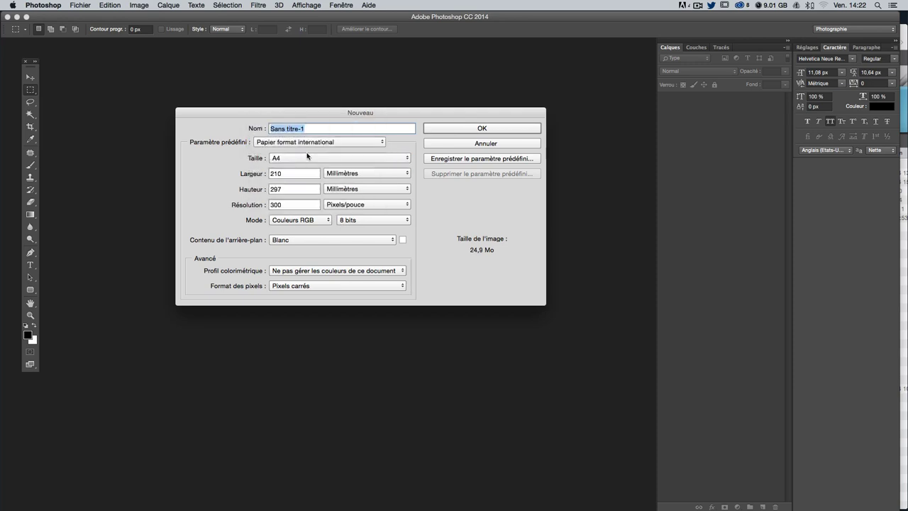
click(320, 161)
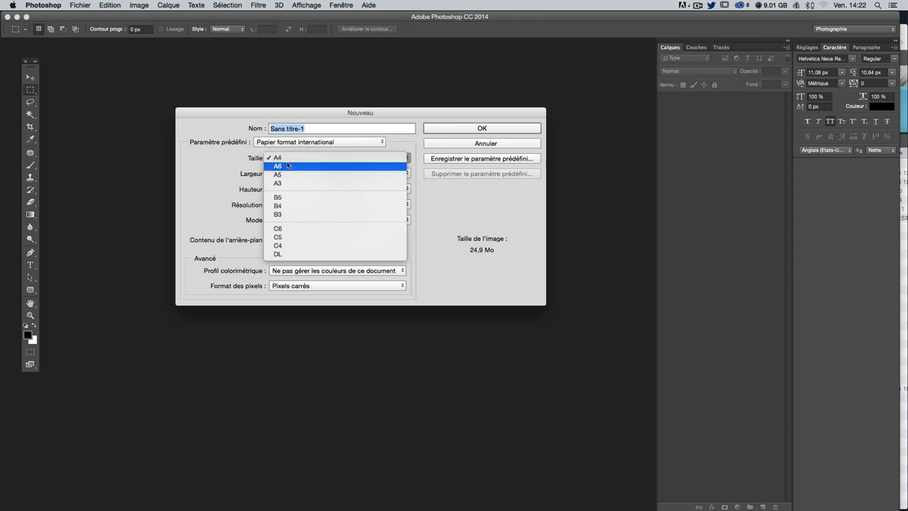
click(320, 161)
click(302, 175)
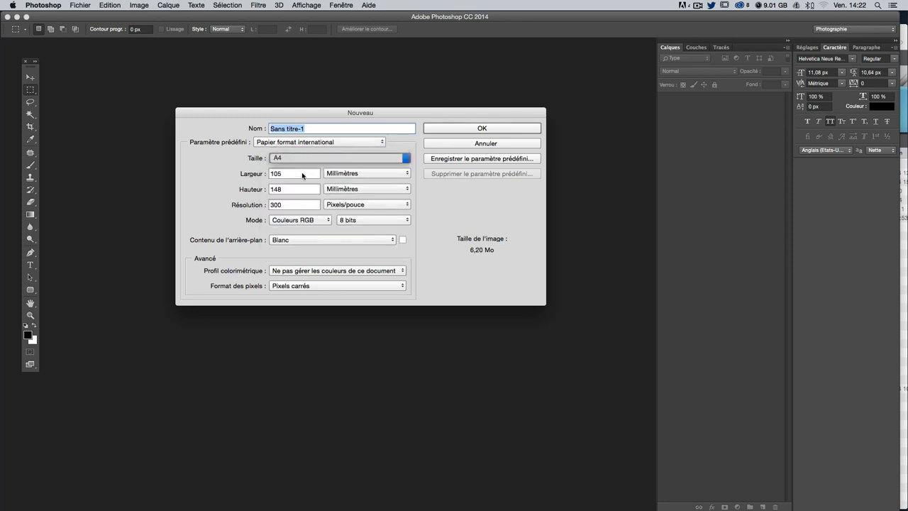
double_click(272, 204)
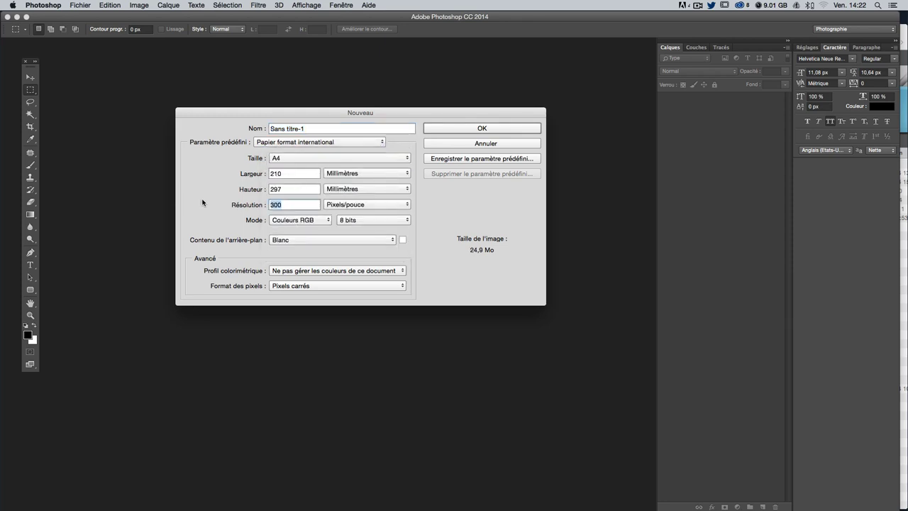
text(150)
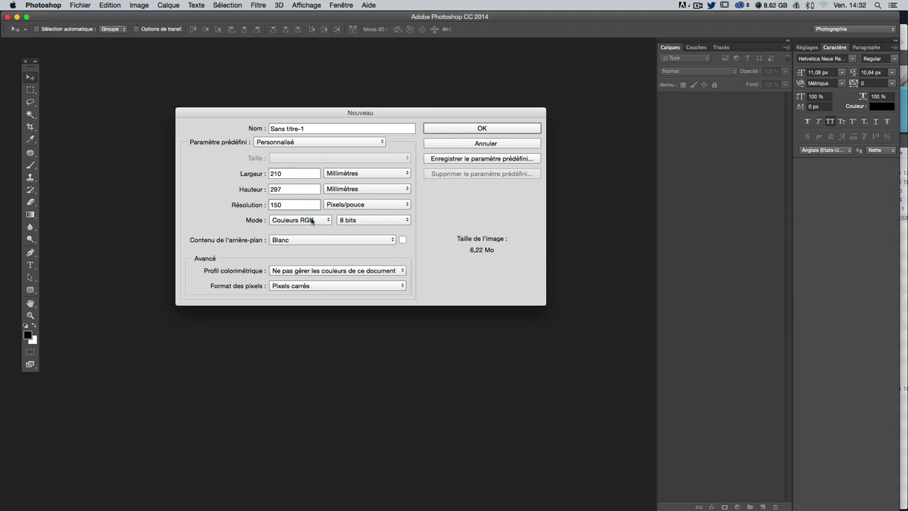
Step: Set the colour mode to Grayscale, name the document 'war', and create it
click(312, 221)
click(295, 210)
click(332, 129)
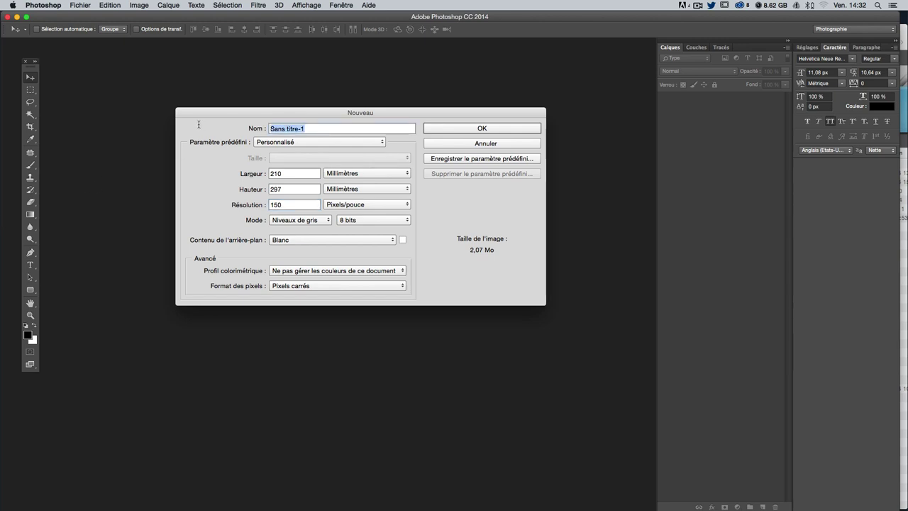
text(war)
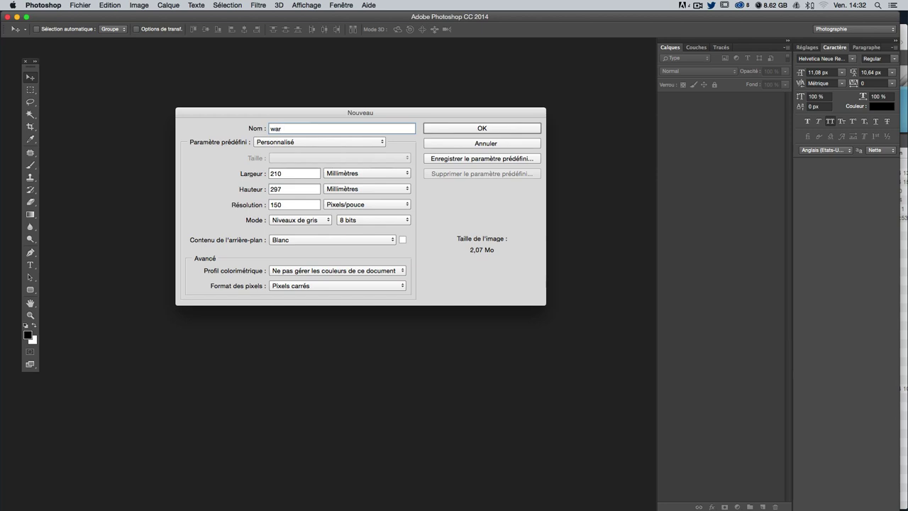
key(Return)
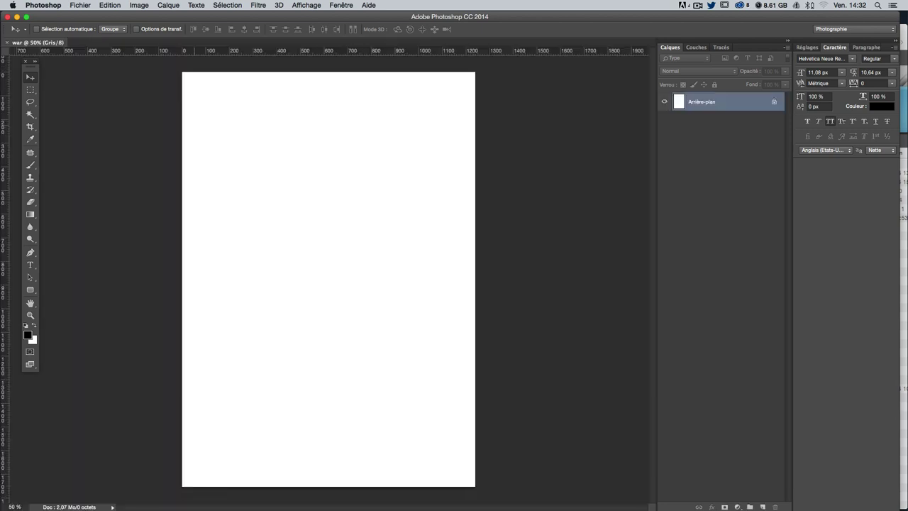
Step: Save the document as war.psd, then bring the war folder's Finder window forward
key(super+s)
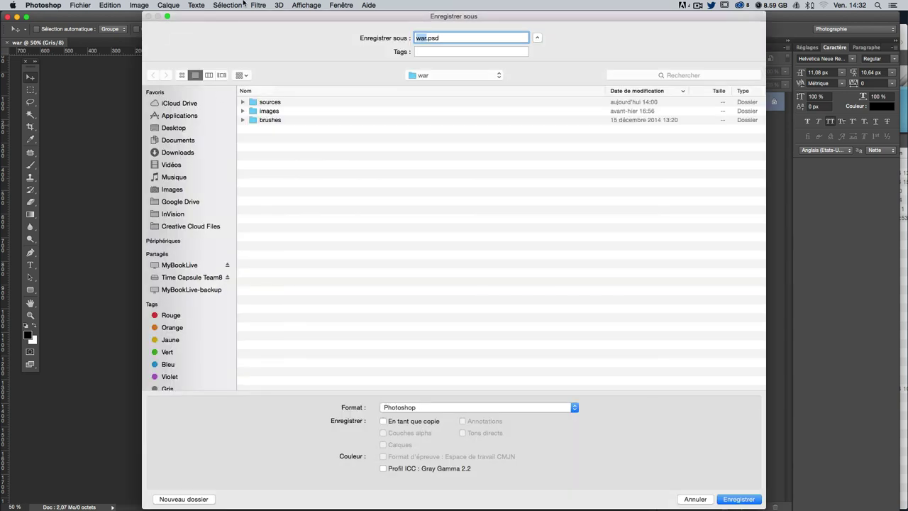
click(430, 38)
double_click(430, 39)
click(431, 38)
double_click(426, 39)
click(456, 39)
click(733, 499)
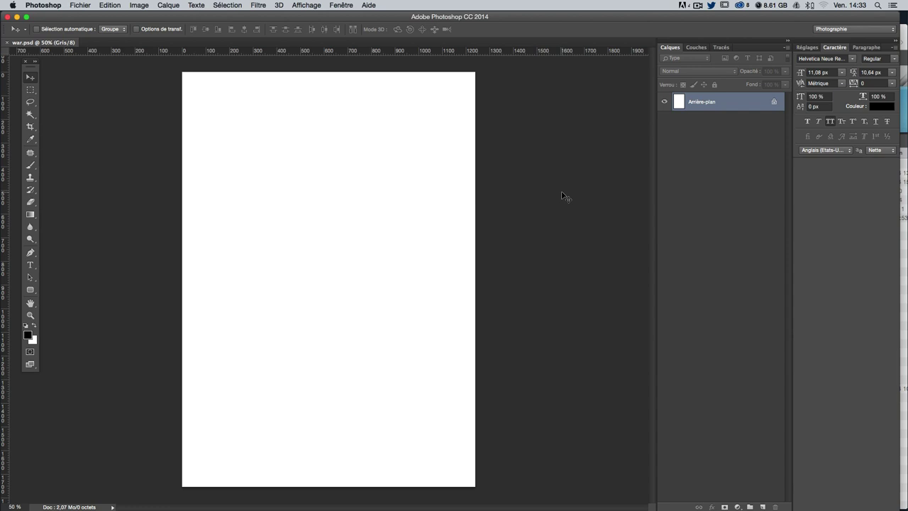
click(904, 32)
click(775, 336)
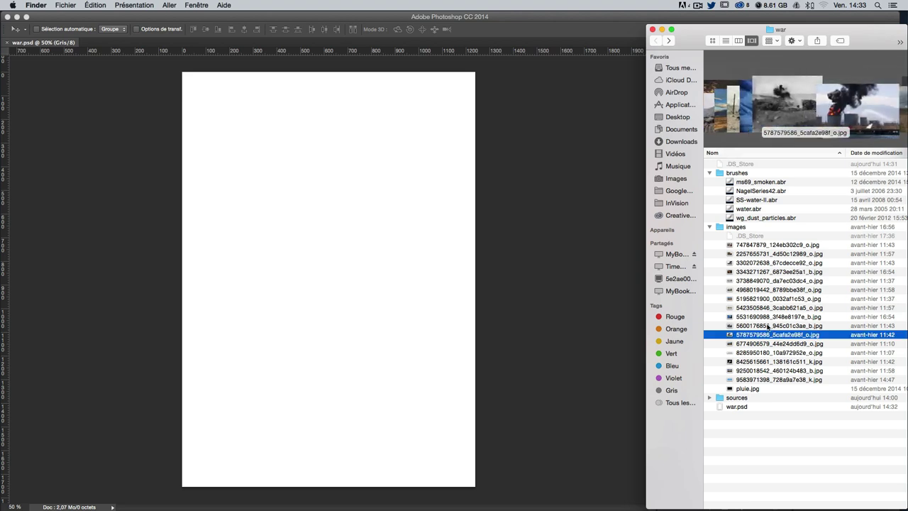
click(753, 327)
key(Up)
key(Up)
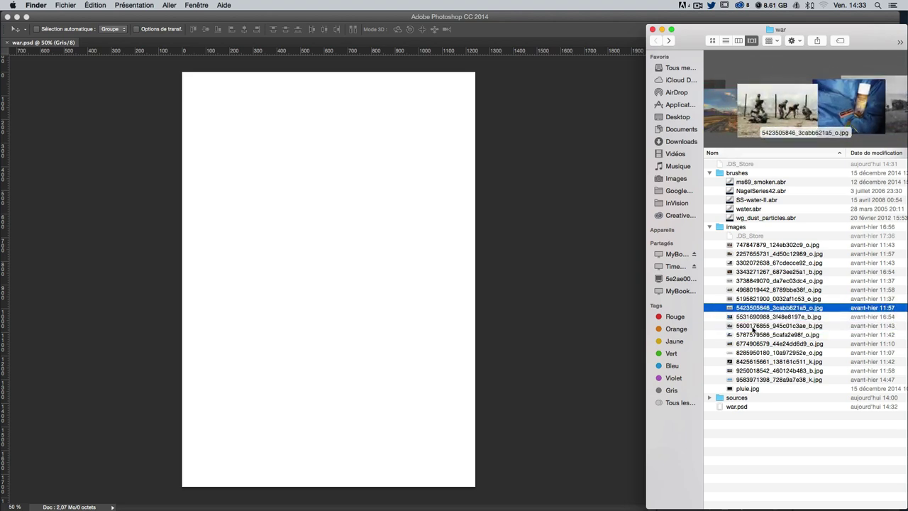
key(Up)
key(Up)
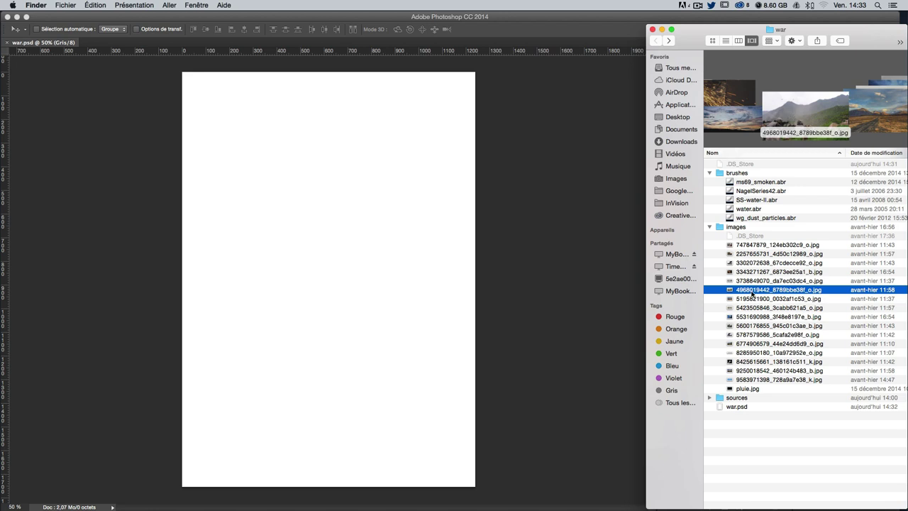
mouse_move(752, 293)
mouse_down()
mouse_move(305, 199)
mouse_move(280, 175)
mouse_up()
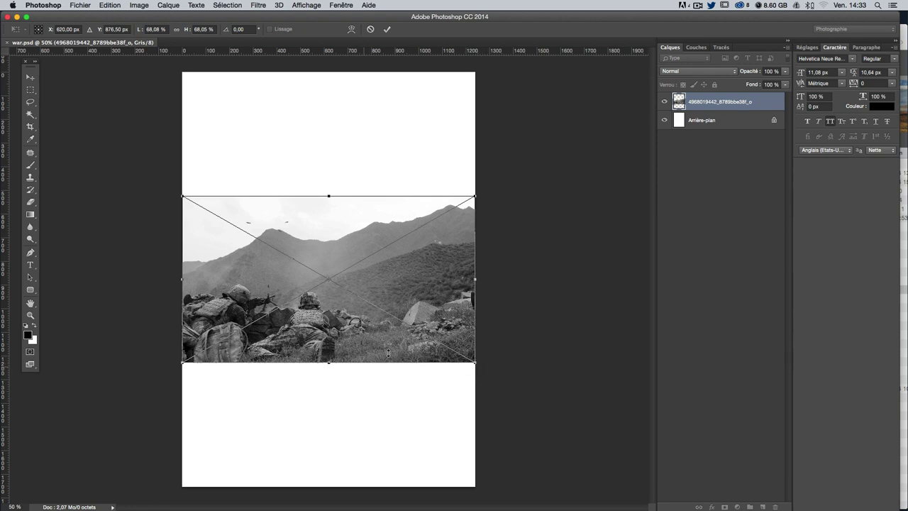
Step: Scale the soldiers photo to the page width, commit it, and move it flush with the bottom
mouse_move(475, 361)
mouse_down()
mouse_move(650, 457)
mouse_move(557, 410)
mouse_move(423, 377)
mouse_move(678, 494)
mouse_move(649, 483)
mouse_move(648, 467)
mouse_up()
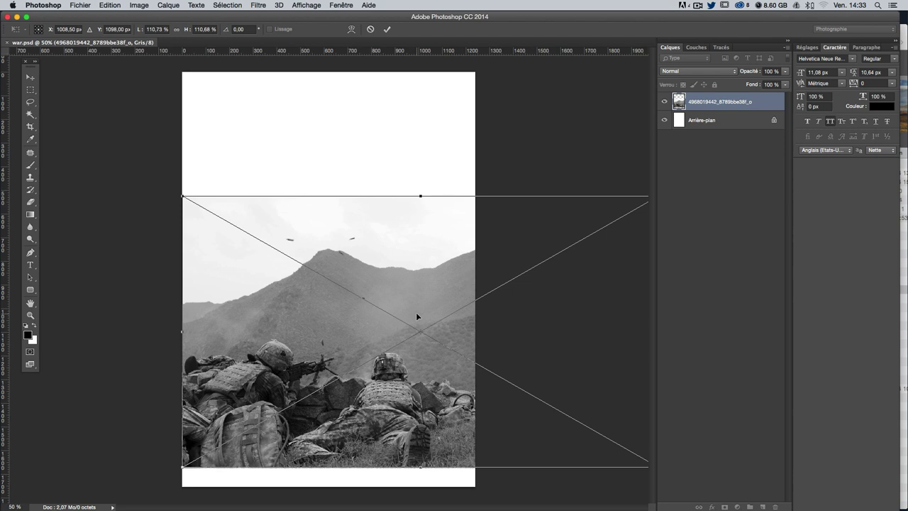
key(Return)
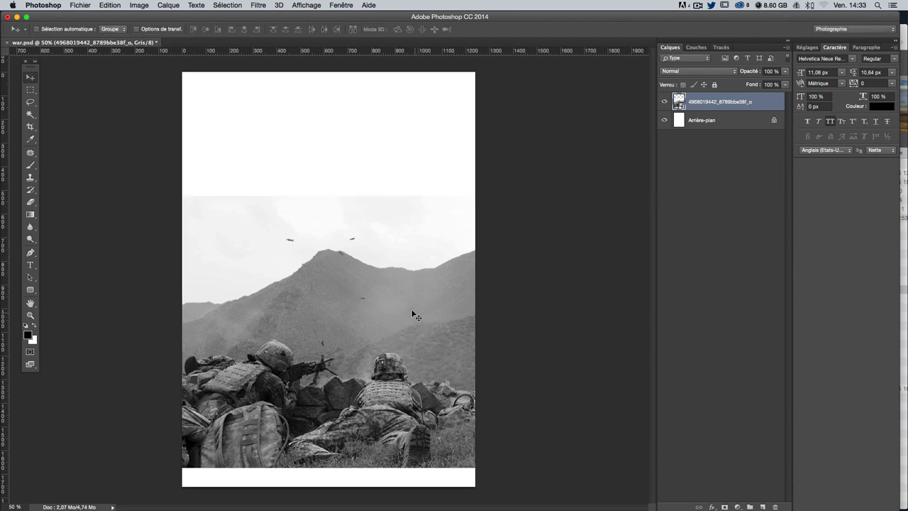
drag(342, 245, 343, 264)
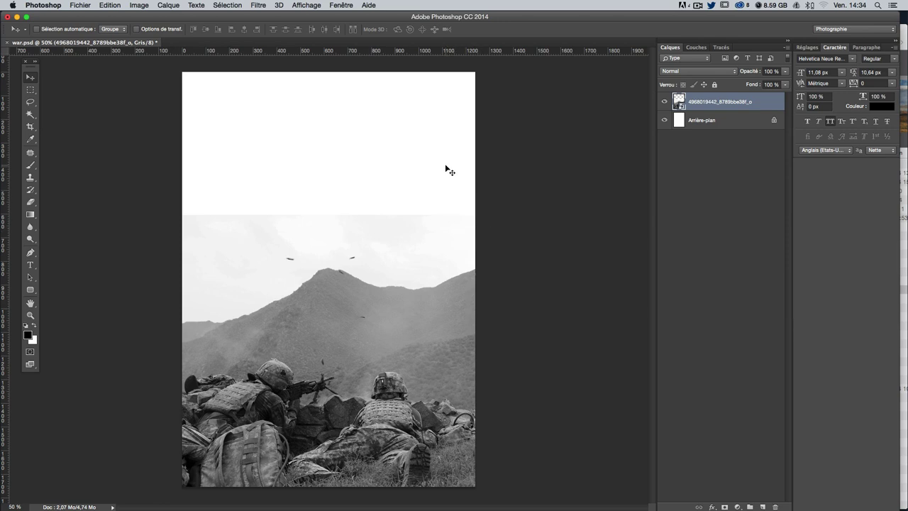
click(903, 283)
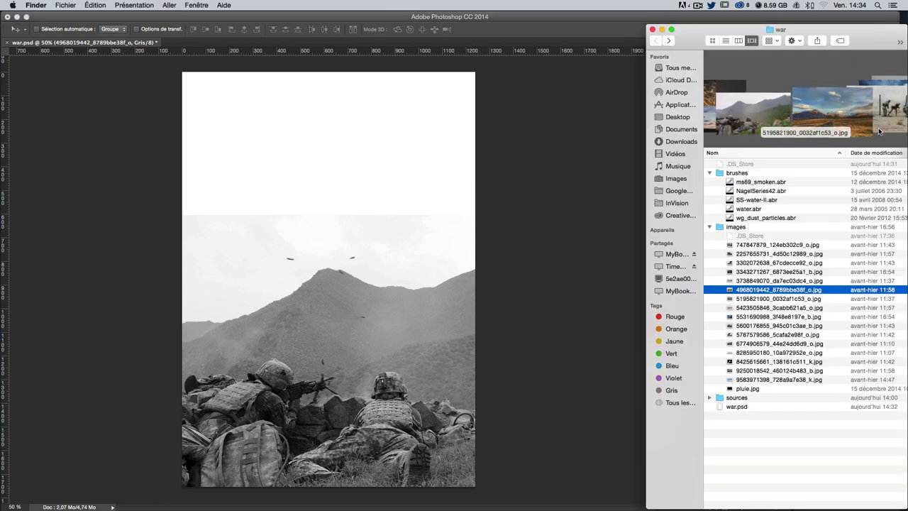
click(757, 299)
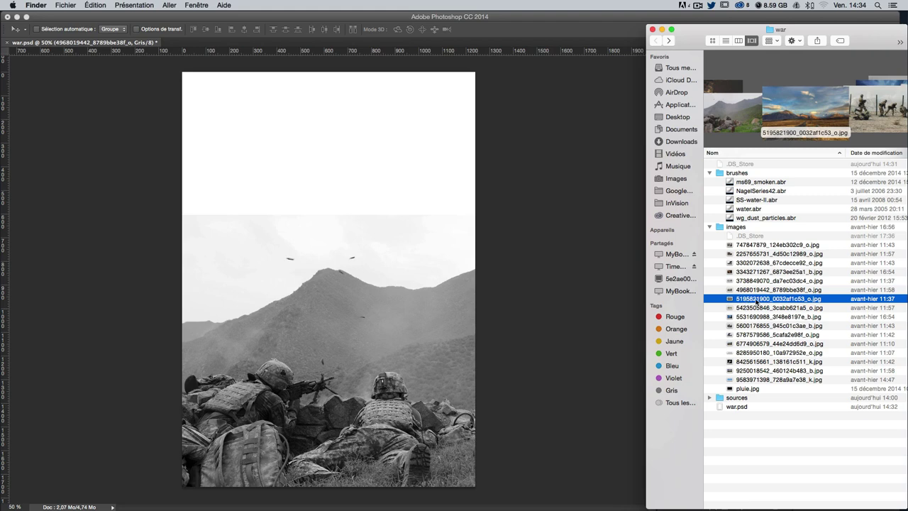
mouse_move(777, 304)
mouse_down()
mouse_move(727, 232)
mouse_move(755, 274)
mouse_move(397, 247)
mouse_up()
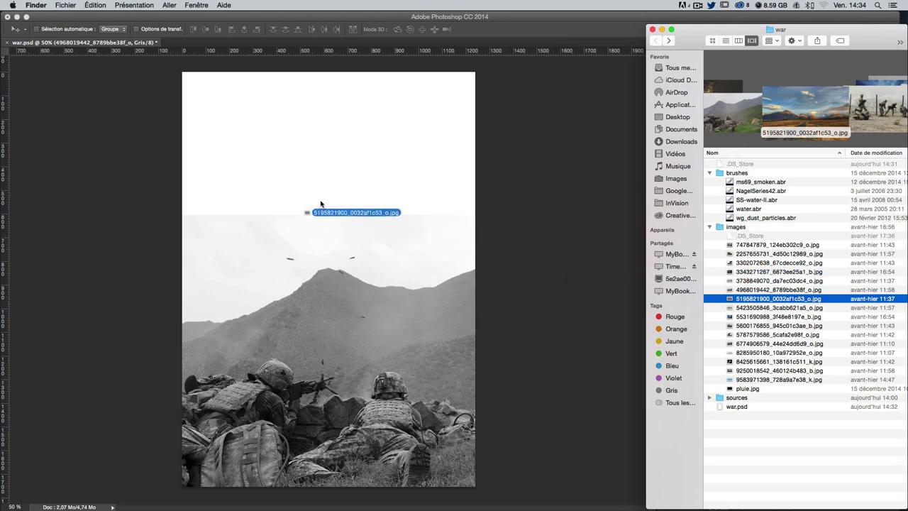
drag(398, 247, 283, 192)
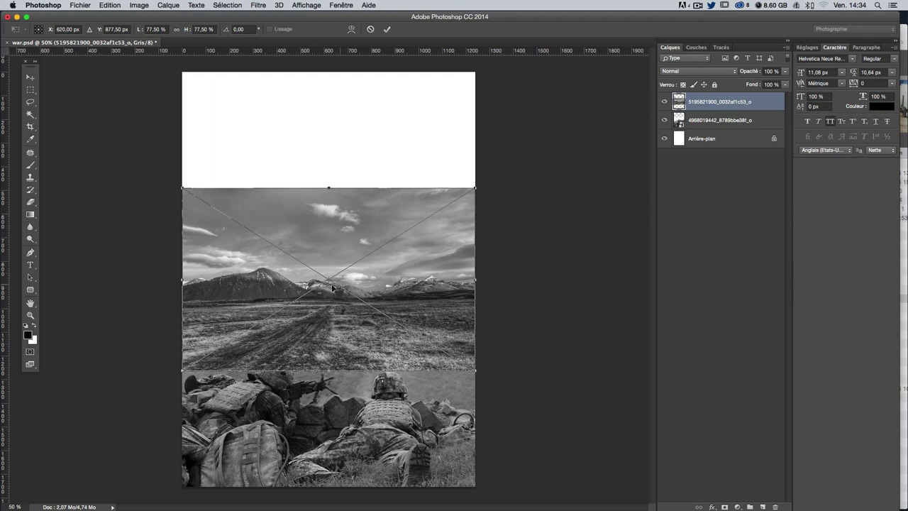
drag(324, 230, 325, 147)
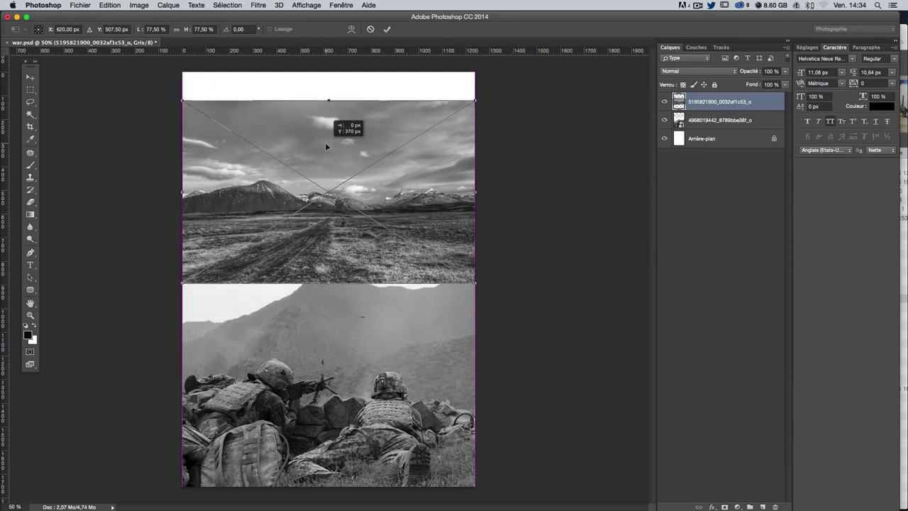
drag(326, 147, 322, 163)
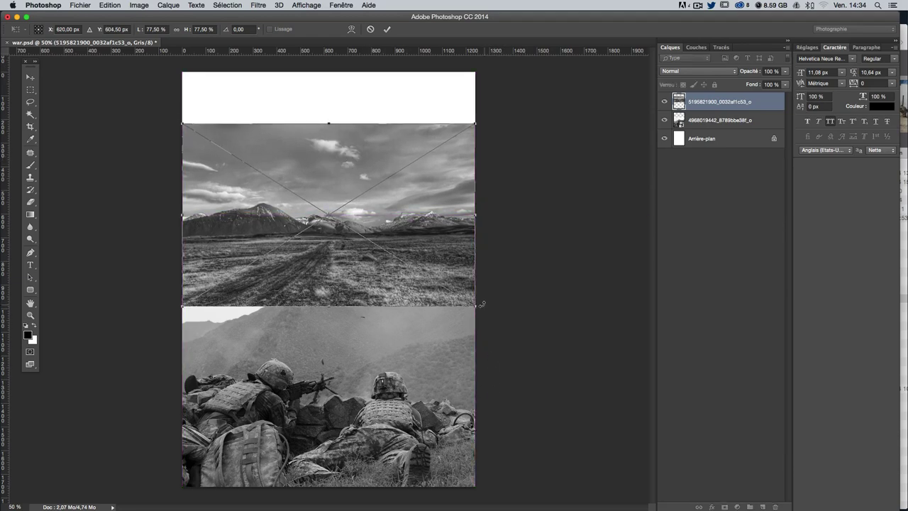
Step: Enlarge the landscape photo across the page, commit, move it upward, and hide its layer
drag(480, 304, 502, 319)
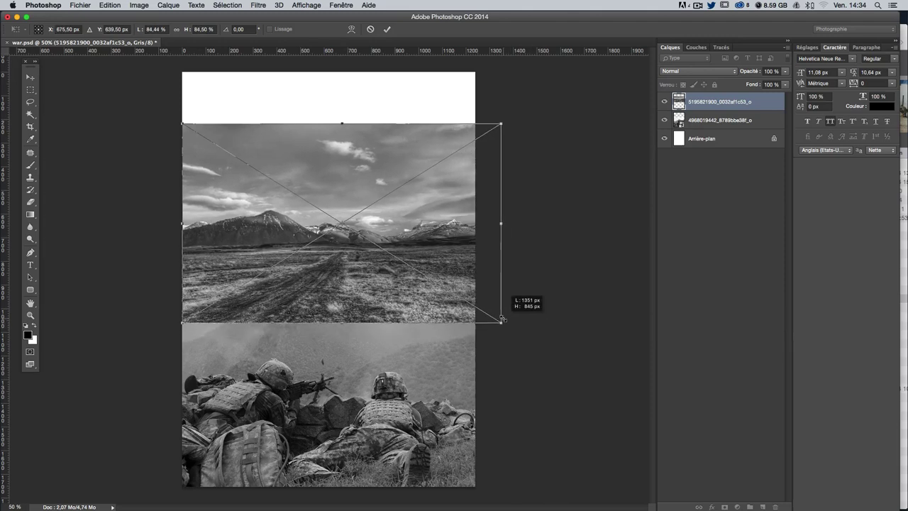
mouse_move(441, 220)
mouse_down()
mouse_move(427, 210)
mouse_move(408, 229)
mouse_up()
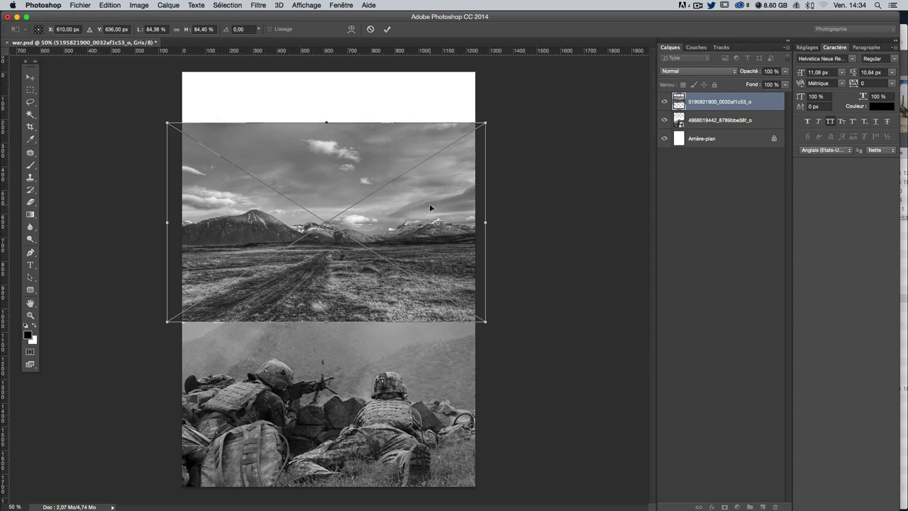
key(Return)
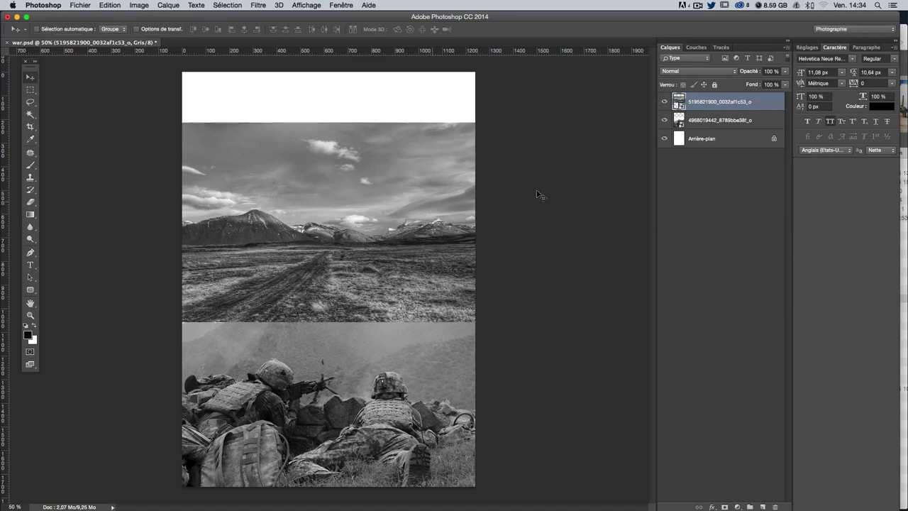
mouse_move(399, 231)
mouse_down()
mouse_move(401, 190)
mouse_move(401, 201)
mouse_up()
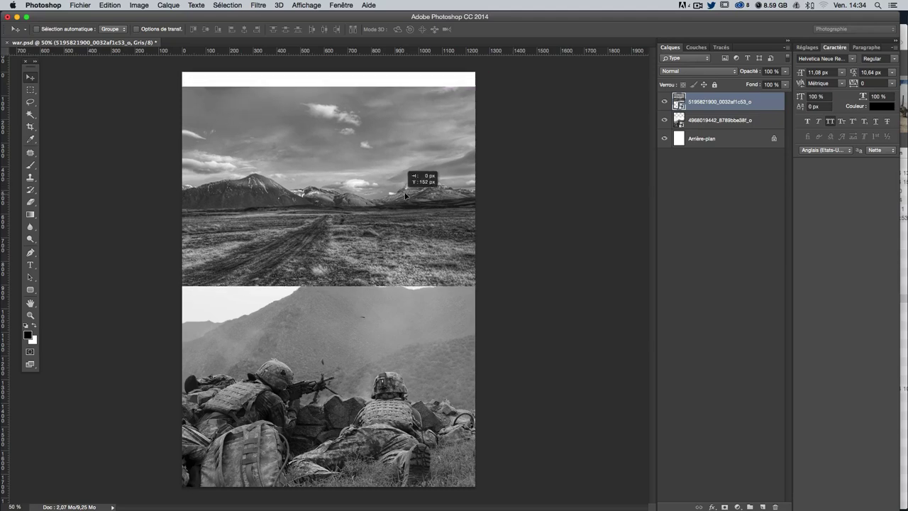
click(664, 102)
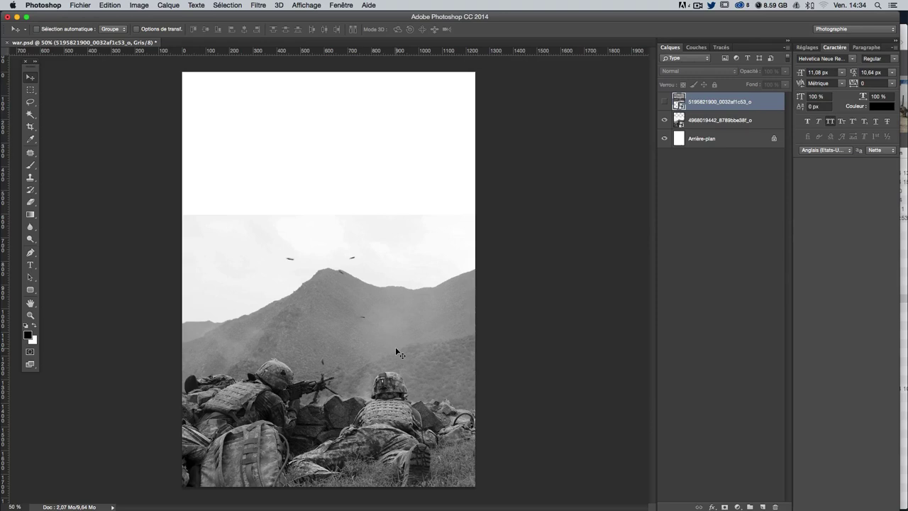
Step: Add a white layer mask to the soldiers photo layer and view it at 100%
click(700, 122)
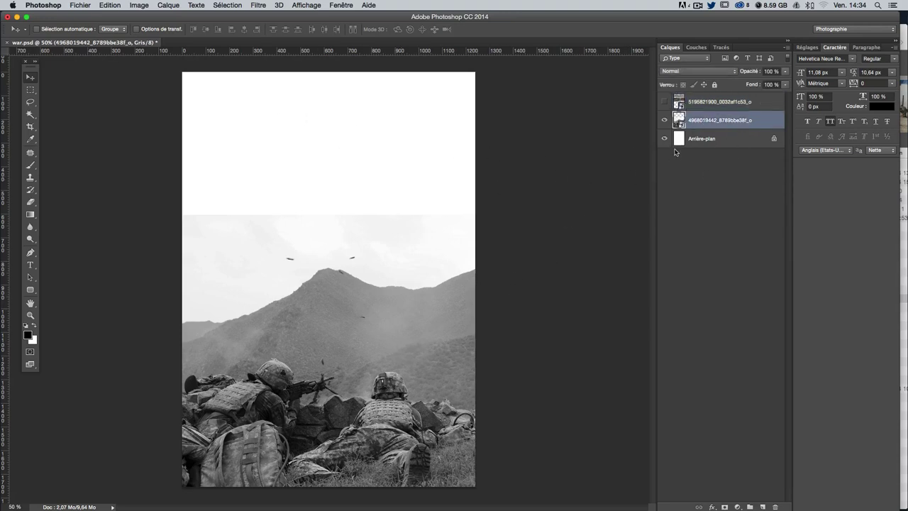
click(724, 506)
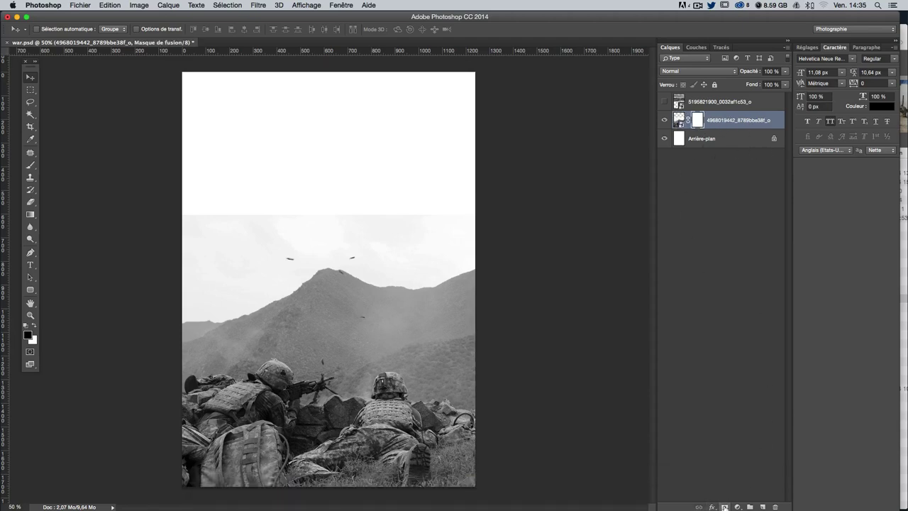
key(super+plus)
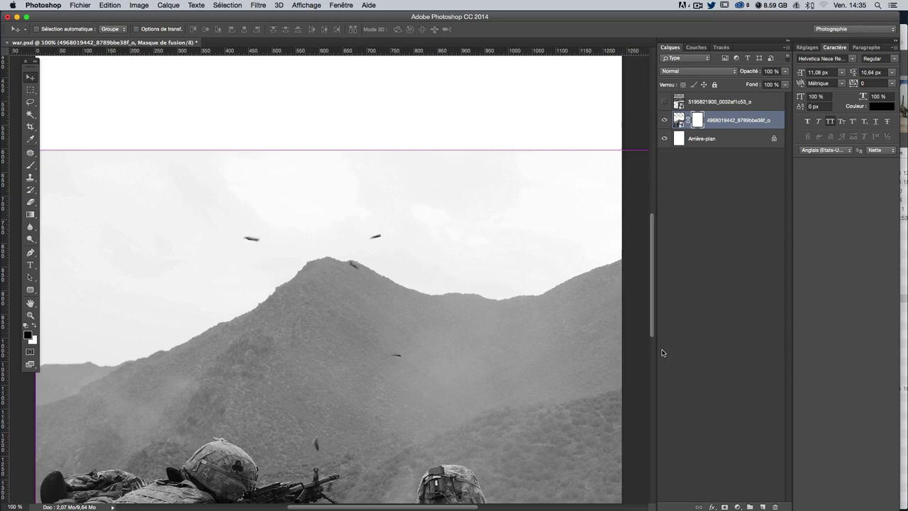
Step: Zoom in and scroll the view onto the left soldier
scroll(432, 274, down, 3)
scroll(421, 272, down, 3)
scroll(421, 273, down, 3)
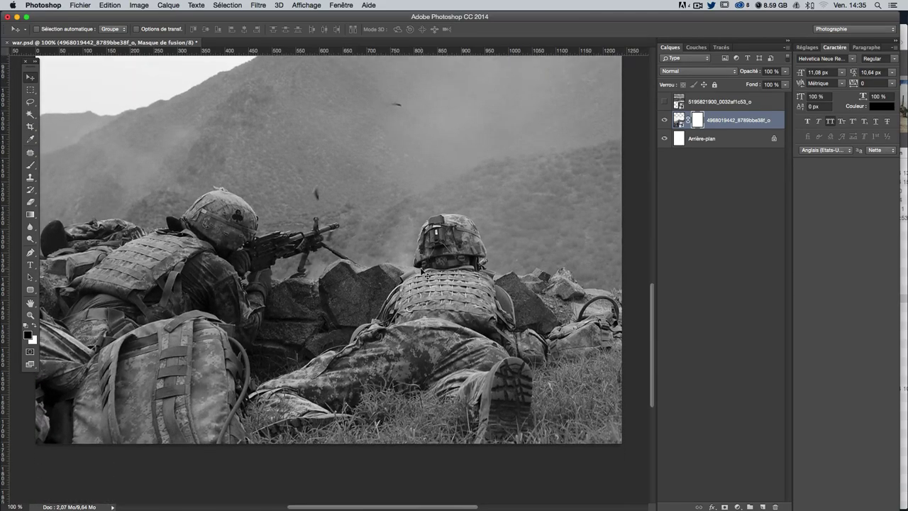
scroll(421, 272, left, 2)
key(super+plus)
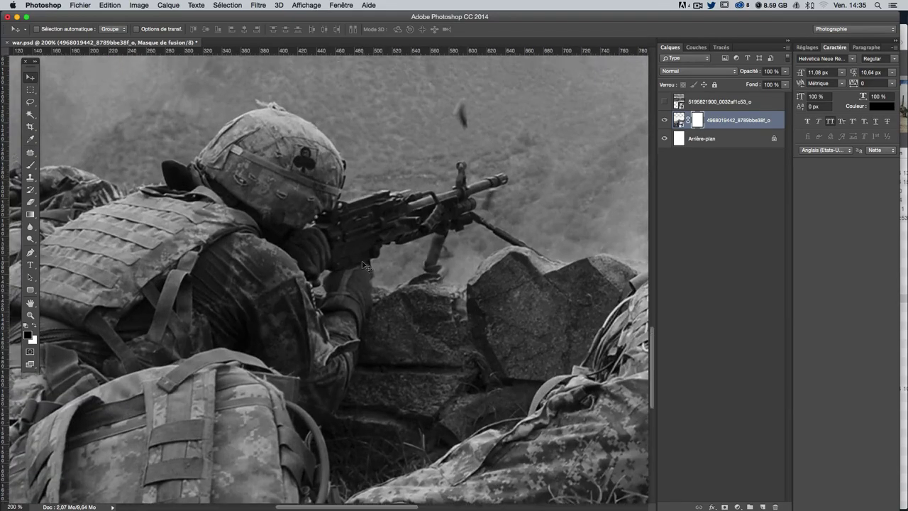
scroll(397, 269, left, 4)
scroll(366, 266, up, 3)
scroll(366, 266, left, 2)
scroll(366, 267, down, 2)
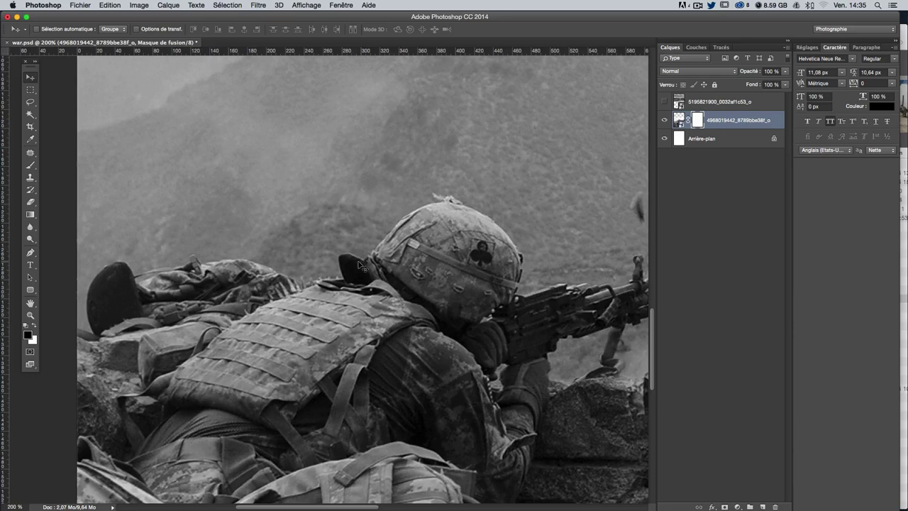
Step: Select the Brush tool with the hard round brush preset
click(31, 165)
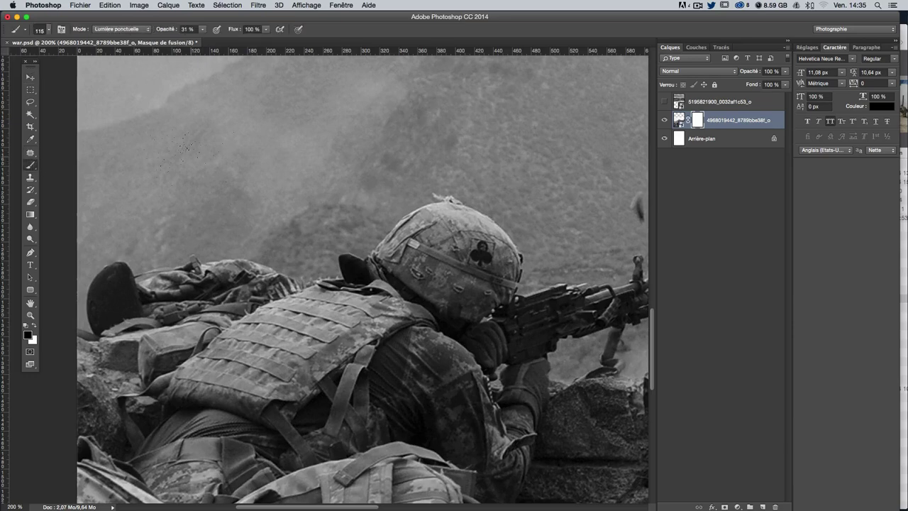
click(49, 30)
scroll(51, 183, up, 5)
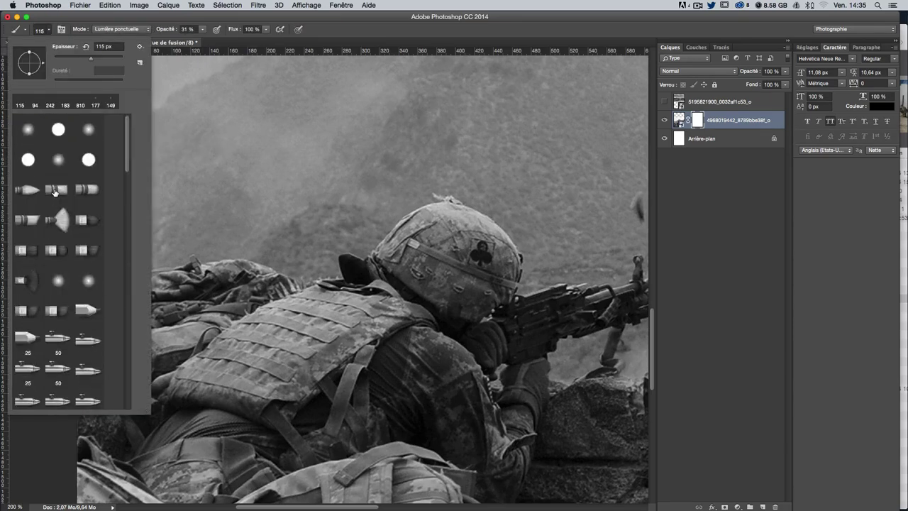
click(58, 129)
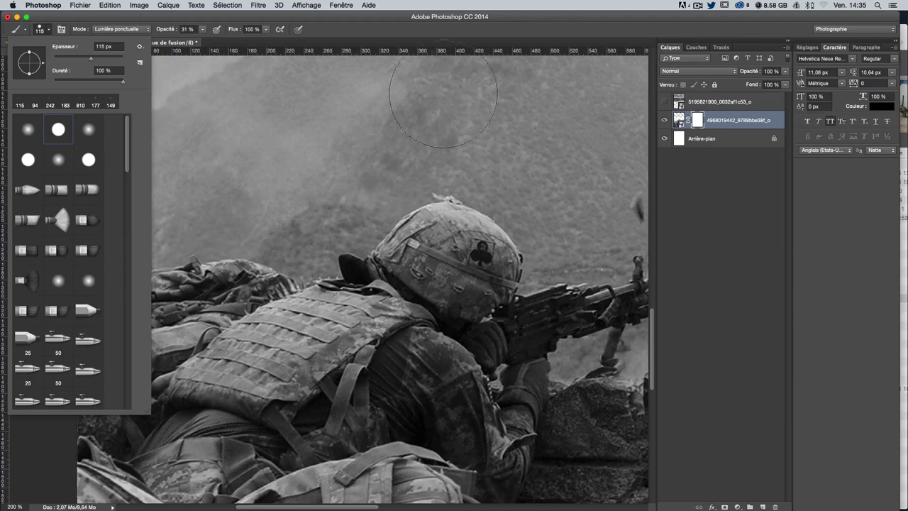
click(408, 156)
Step: Set the brush to 40 px at 100% opacity and paint white over the sky above the soldier
mouse_move(411, 159)
mouse_down()
mouse_move(378, 161)
mouse_move(400, 165)
mouse_move(376, 354)
mouse_move(388, 337)
mouse_move(373, 156)
mouse_move(379, 125)
mouse_move(341, 113)
mouse_up()
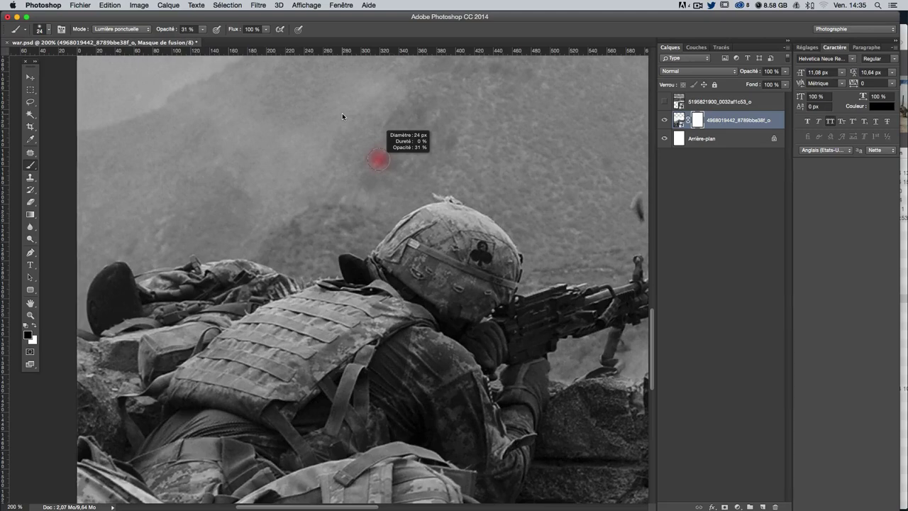
mouse_move(341, 113)
mouse_down()
mouse_move(369, 117)
mouse_move(351, 118)
mouse_up()
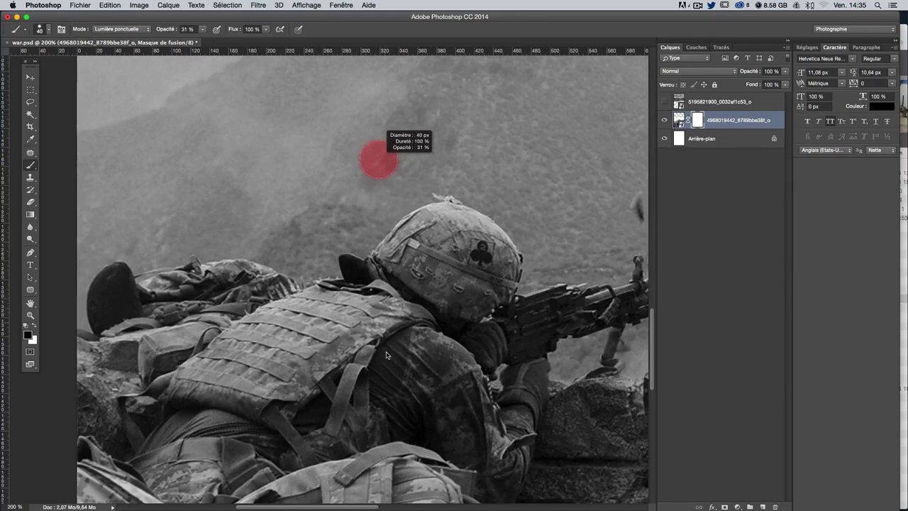
drag(383, 286, 390, 389)
click(203, 28)
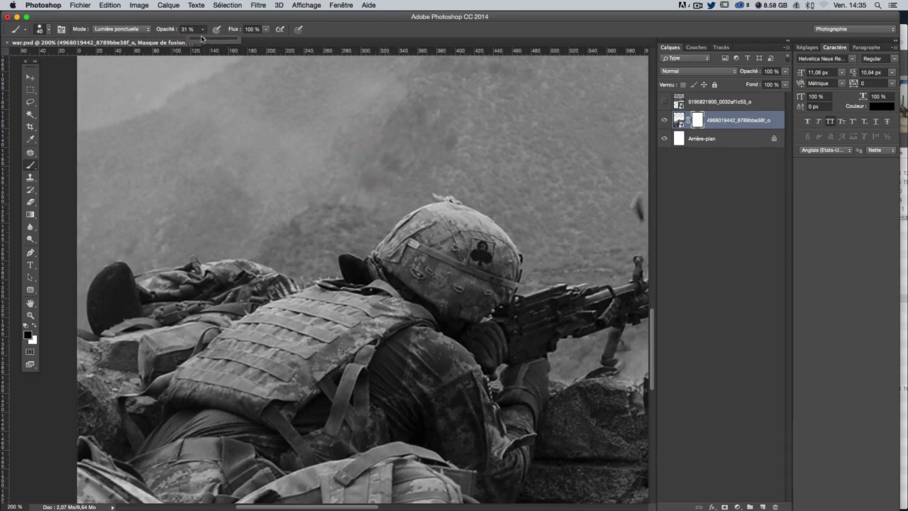
drag(204, 40, 237, 40)
scroll(206, 186, up, 2)
mouse_move(206, 206)
mouse_down()
mouse_move(187, 208)
mouse_move(152, 170)
mouse_move(182, 132)
mouse_move(163, 97)
mouse_move(175, 209)
mouse_move(403, 199)
mouse_move(341, 146)
mouse_move(306, 206)
mouse_move(274, 158)
mouse_move(163, 130)
mouse_move(324, 197)
mouse_move(336, 206)
mouse_move(305, 239)
mouse_move(351, 225)
mouse_move(526, 416)
mouse_up()
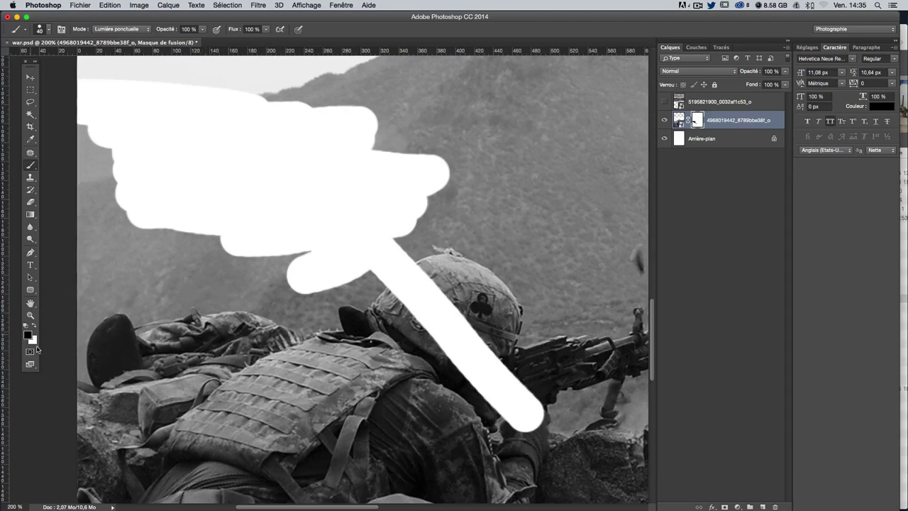
Step: Paint black over the stray diagonal stroke to erase it, then switch back to white
key(x)
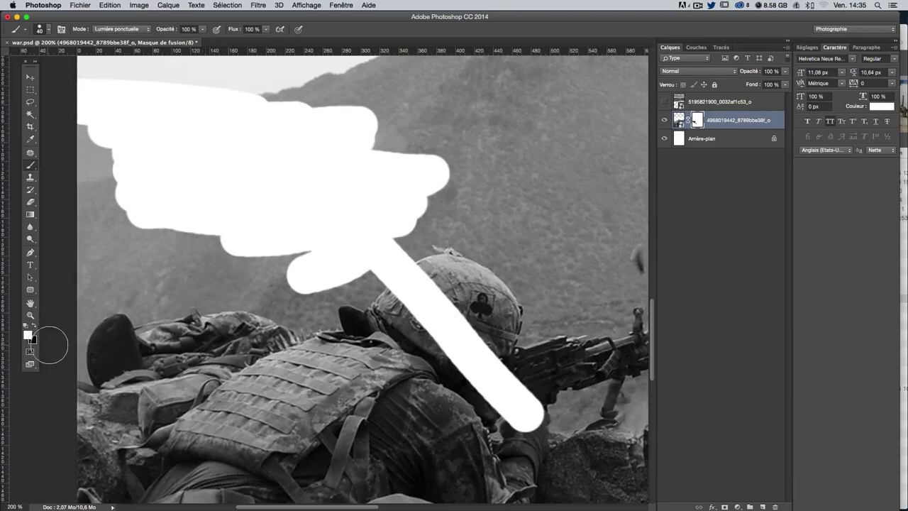
mouse_move(555, 419)
mouse_down()
mouse_move(493, 379)
mouse_move(400, 273)
mouse_move(386, 301)
mouse_up()
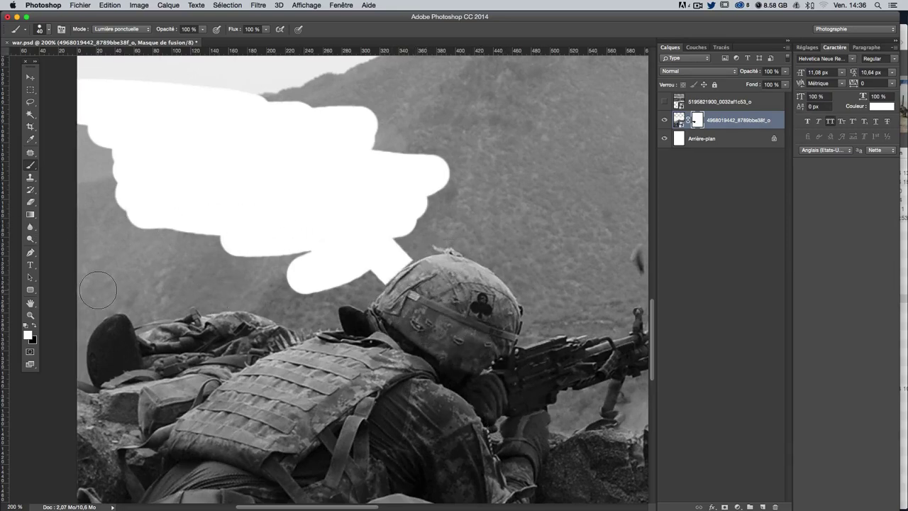
key(x)
Step: With a 6 px brush, paint white along the top edge of the gunner's helmet
drag(217, 279, 199, 282)
scroll(383, 264, up, 1)
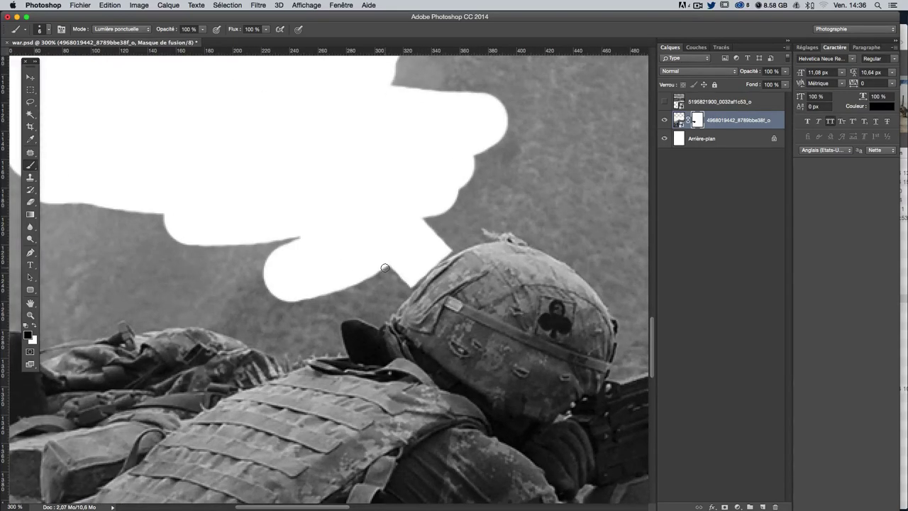
shift+click(357, 312)
shift+click(378, 322)
drag(387, 315, 453, 248)
shift+click(469, 240)
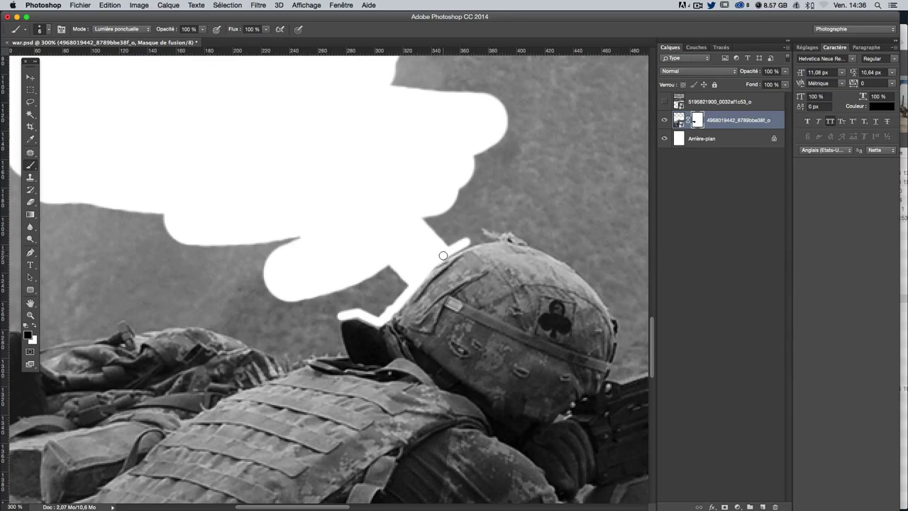
mouse_move(476, 241)
mouse_down()
mouse_move(500, 235)
mouse_move(546, 247)
mouse_up()
drag(475, 240, 533, 241)
Step: Outline the gunner's helmet top, side and right edge in white with a 3 px brush
scroll(552, 252, down, 3)
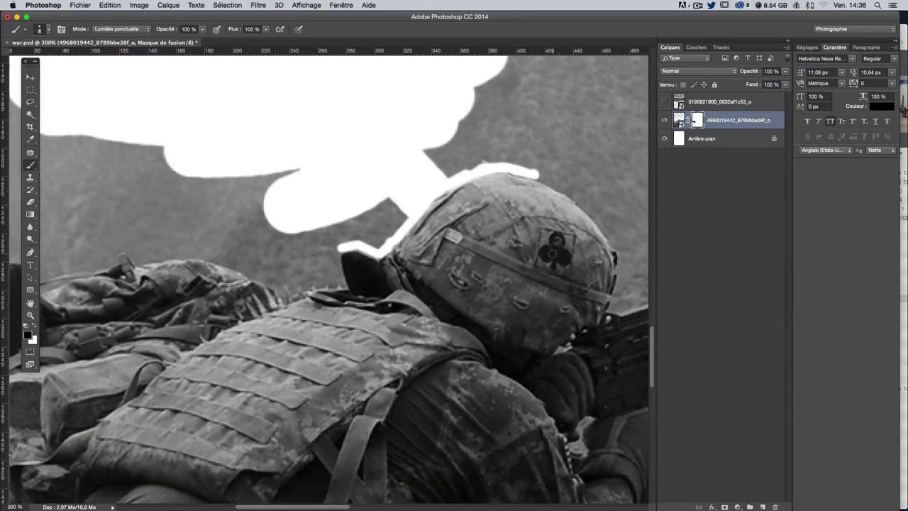
scroll(538, 213, right, 1)
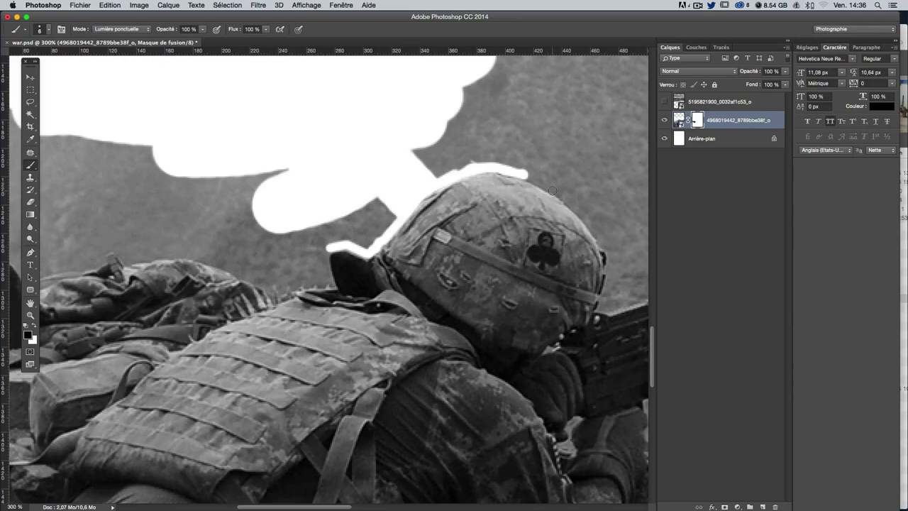
drag(525, 173, 560, 195)
shift+click(580, 214)
scroll(581, 240, right, 5)
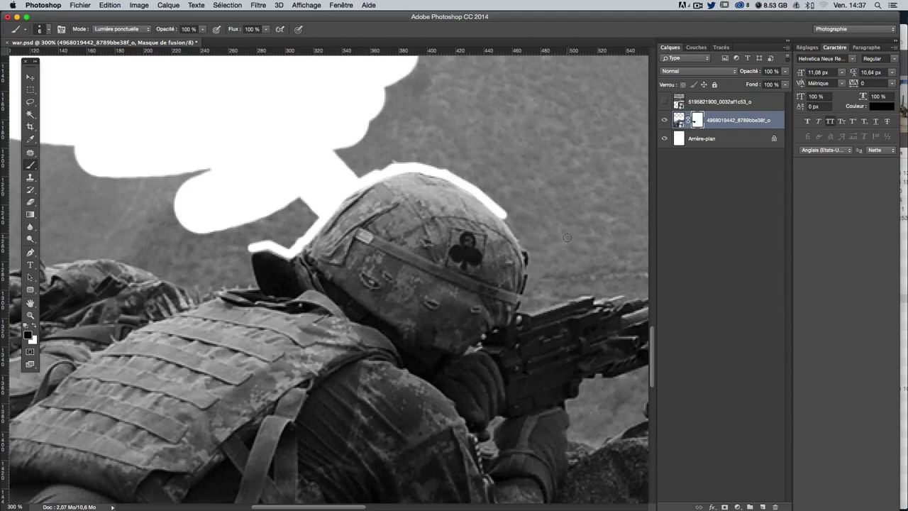
drag(566, 238, 565, 240)
drag(527, 285, 521, 301)
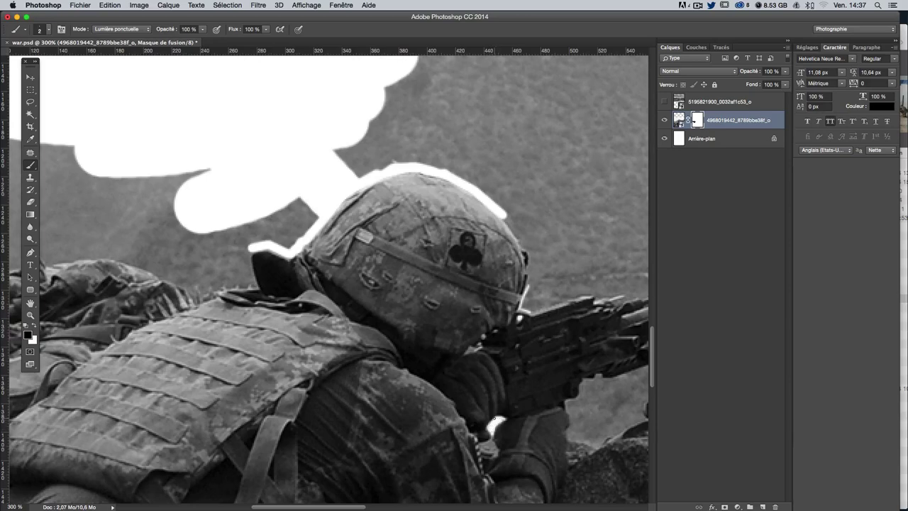
Step: Paint white along the rock's upper-left edge and the gun's bipod leg
scroll(327, 276, left, 3)
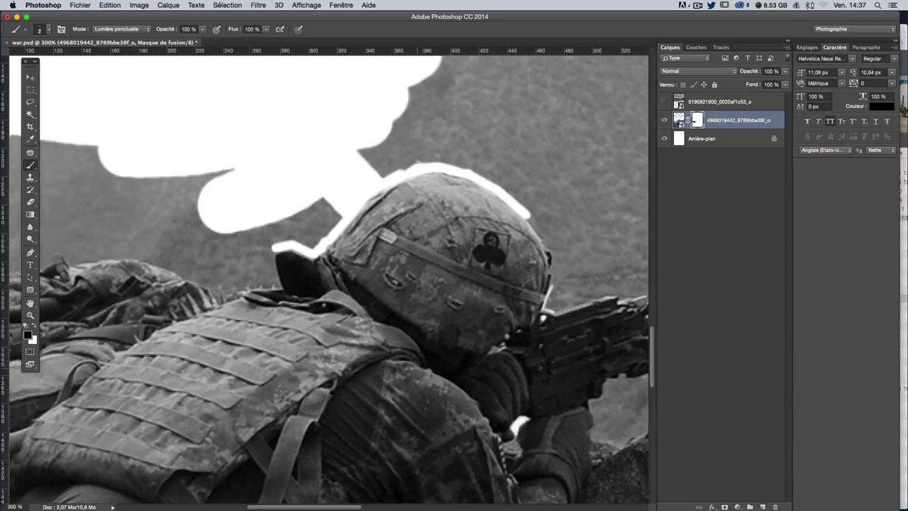
scroll(326, 277, left, 3)
scroll(326, 276, left, 2)
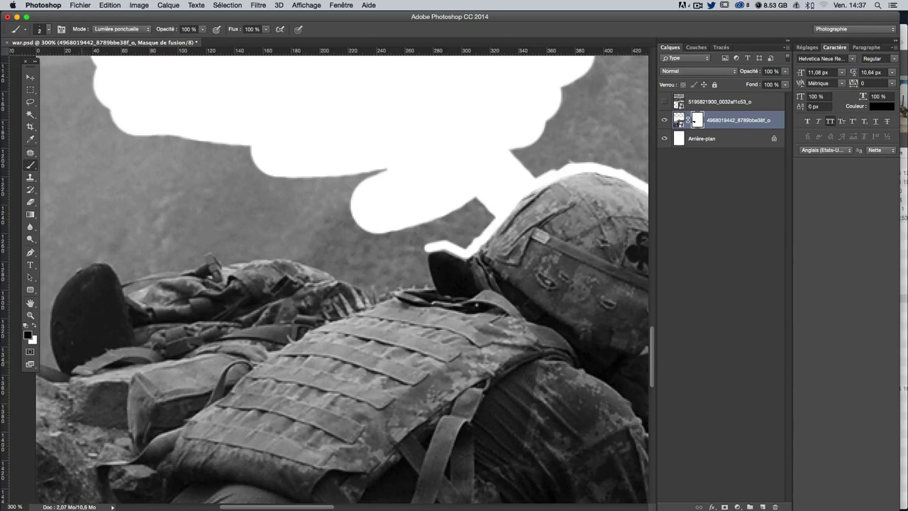
scroll(414, 314, right, 2)
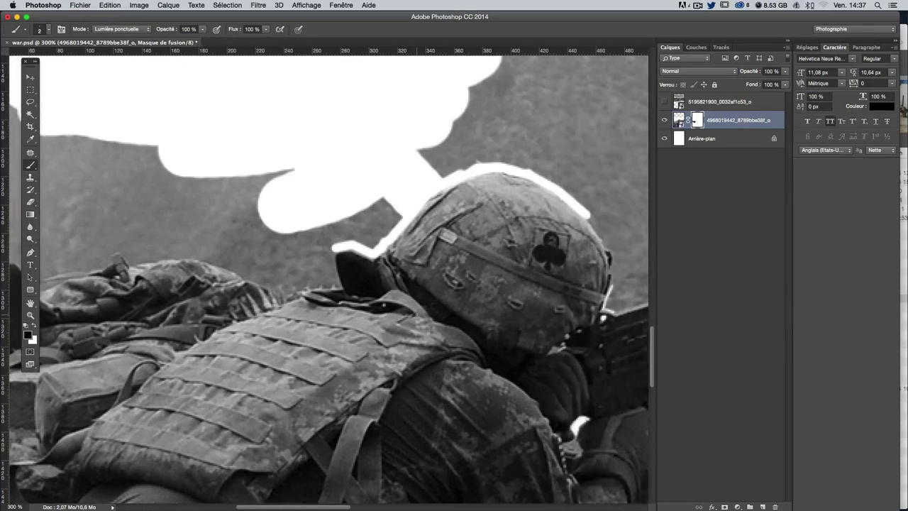
scroll(413, 314, right, 3)
scroll(413, 314, right, 2)
scroll(415, 314, right, 1)
scroll(416, 314, down, 6)
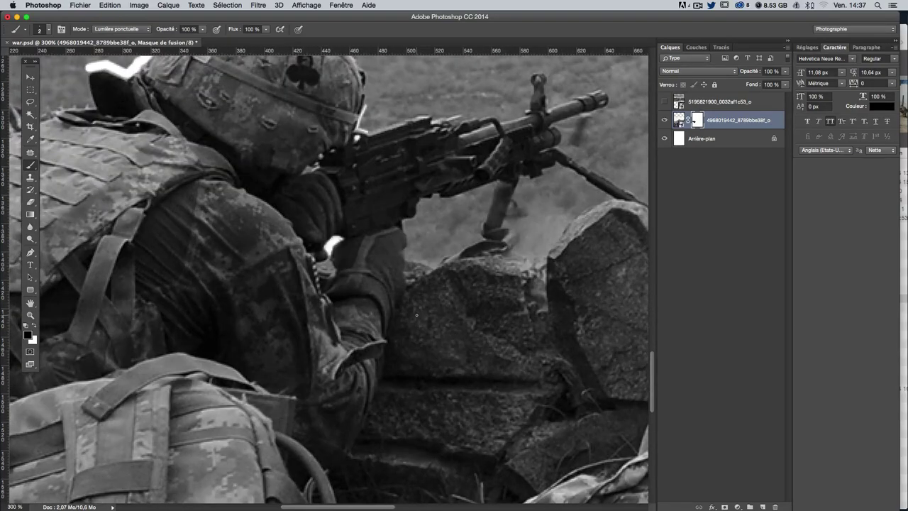
scroll(407, 313, right, 10)
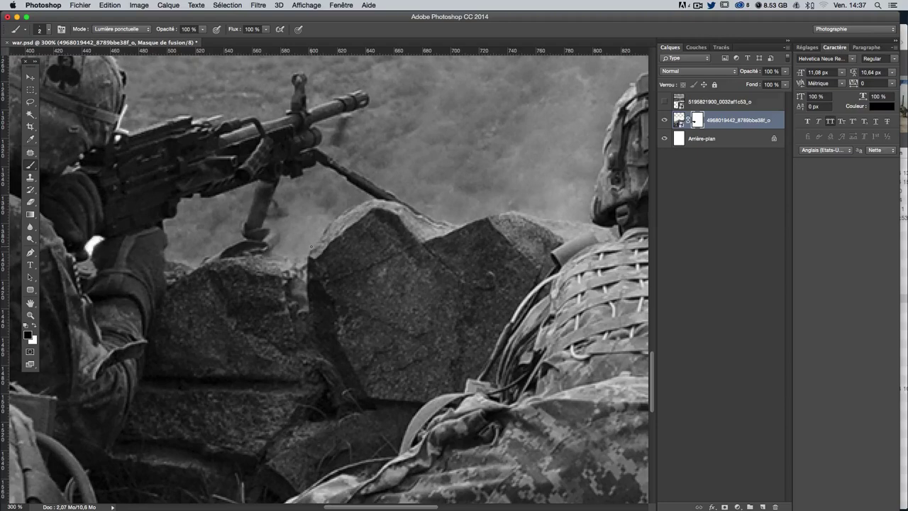
drag(313, 246, 343, 211)
mouse_move(348, 182)
mouse_down()
mouse_move(435, 220)
mouse_move(495, 213)
mouse_up()
Step: Paint a large white patch above the rocks and behind the gun toward the right edge
scroll(537, 224, right, 3)
scroll(500, 226, up, 3)
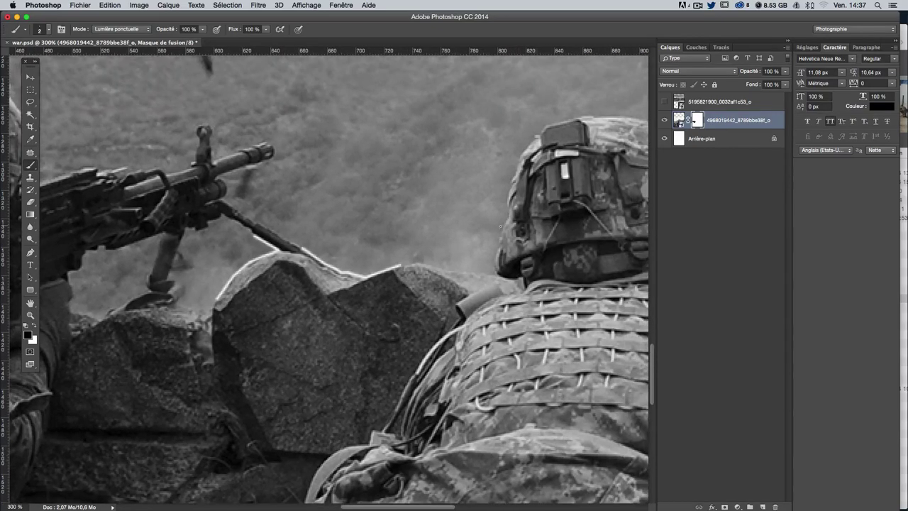
mouse_move(370, 222)
mouse_down()
mouse_move(377, 239)
mouse_move(371, 132)
mouse_move(357, 233)
mouse_move(272, 188)
mouse_move(375, 255)
mouse_move(445, 177)
mouse_move(490, 170)
mouse_move(500, 212)
mouse_up()
drag(619, 251, 242, 241)
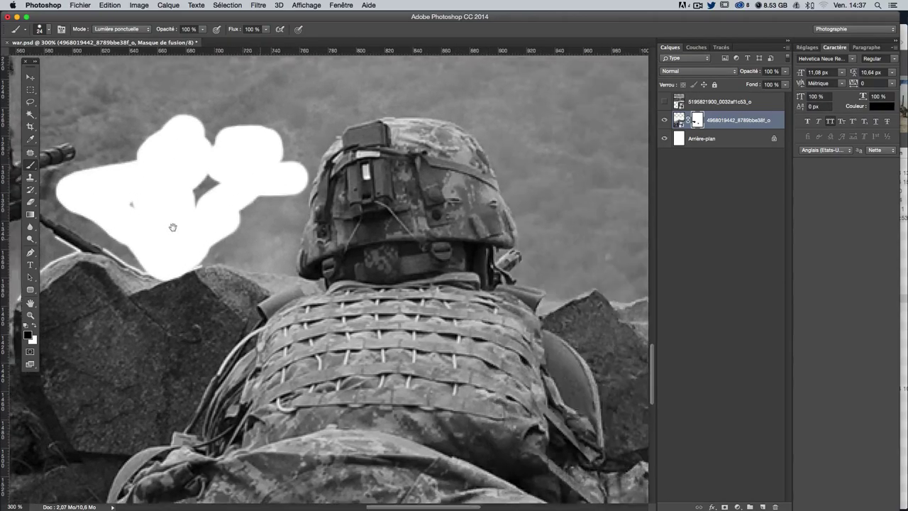
drag(527, 246, 375, 231)
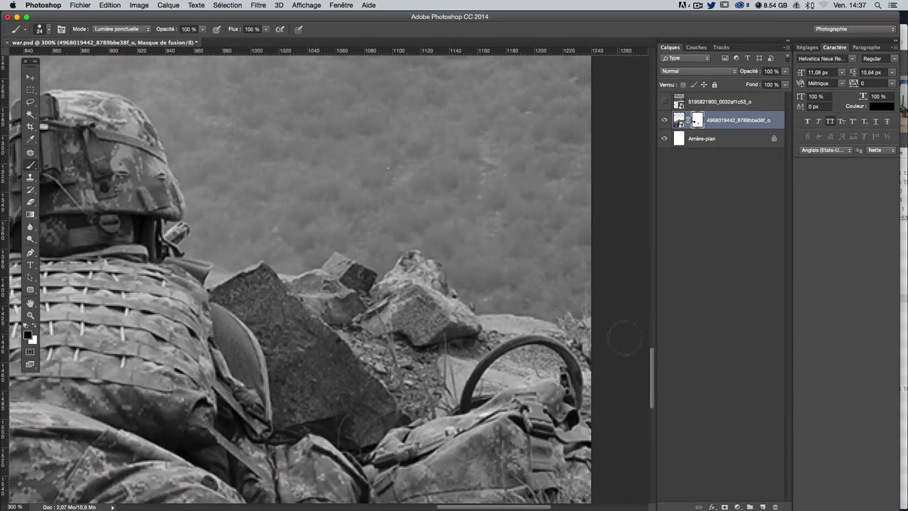
mouse_move(546, 279)
mouse_down()
mouse_move(526, 304)
mouse_move(554, 316)
mouse_move(602, 305)
mouse_up()
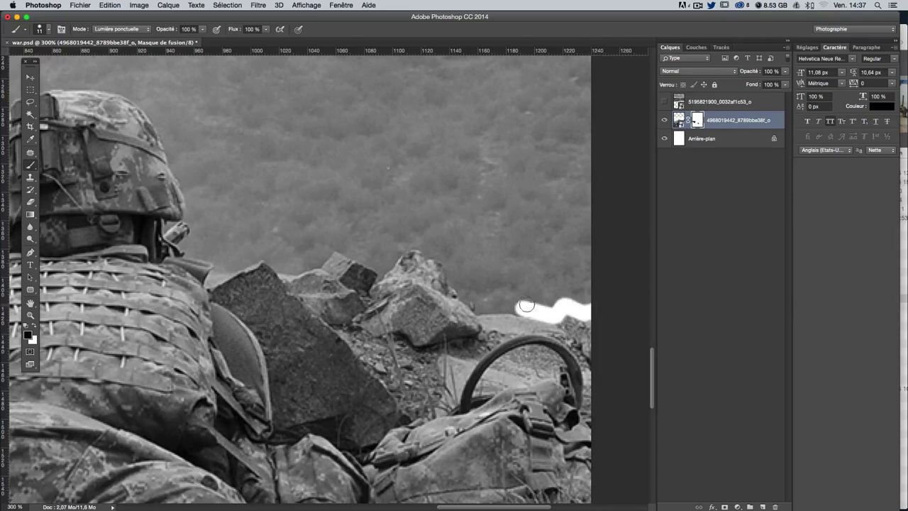
scroll(469, 247, down, 2)
scroll(468, 247, down, 2)
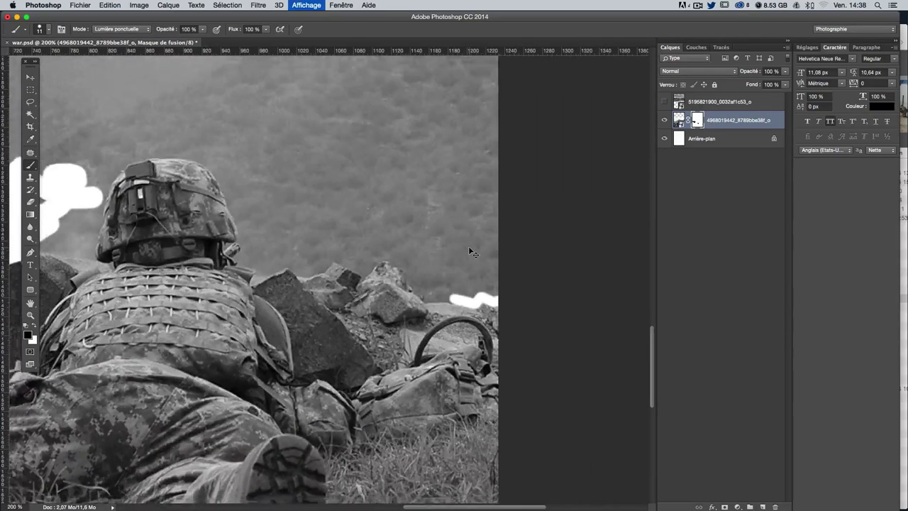
scroll(468, 247, down, 2)
scroll(468, 247, down, 2)
scroll(330, 249, left, 5)
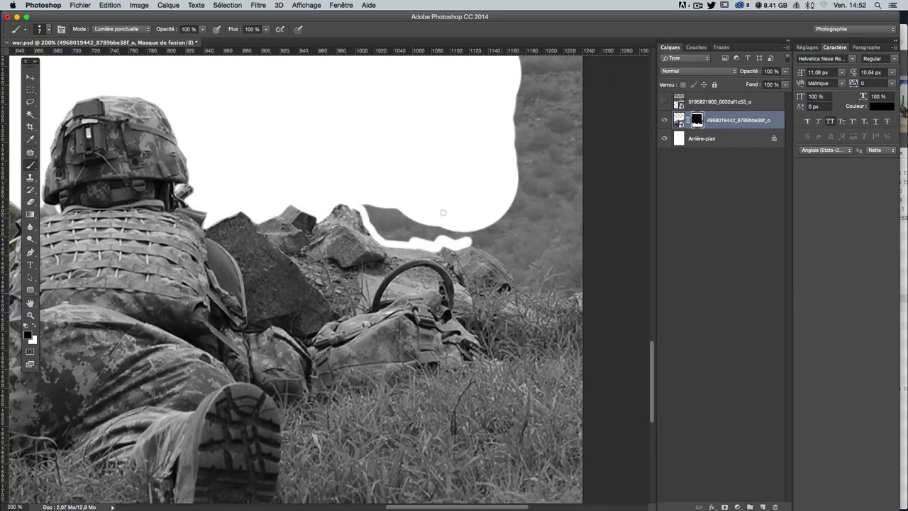
key(super+minus)
key(super+minus)
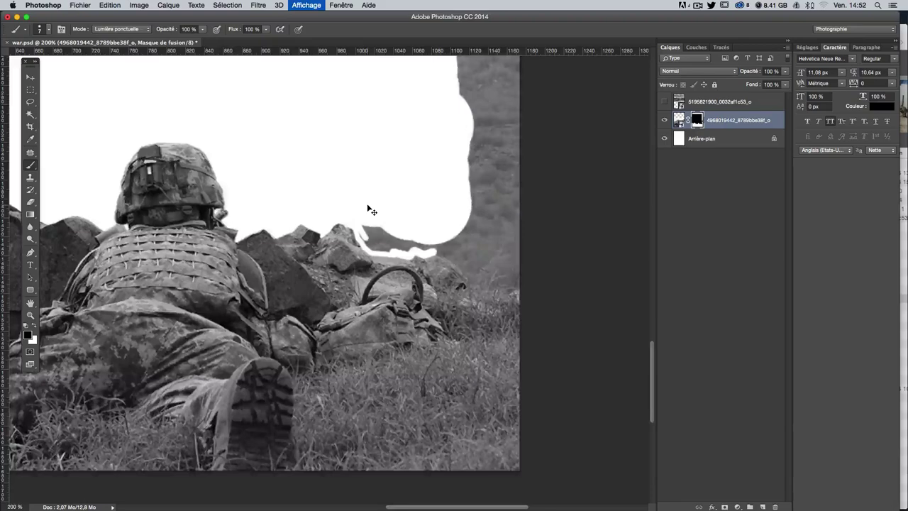
scroll(368, 209, up, 5)
scroll(368, 209, left, 3)
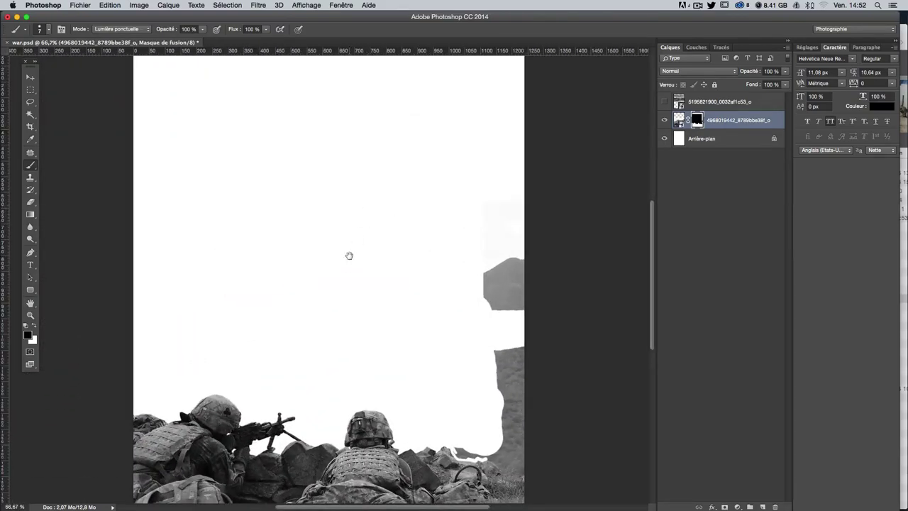
key(super+plus)
key(super+plus)
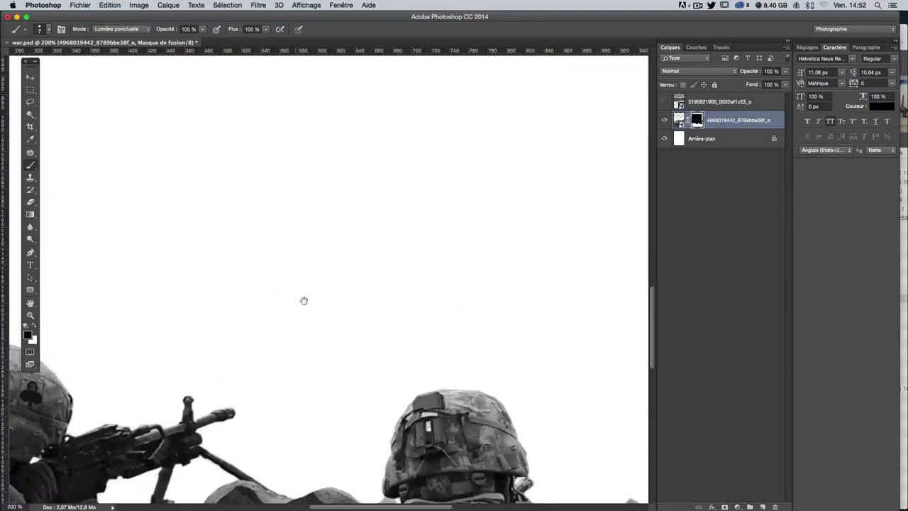
drag(304, 300, 453, 106)
key(super+minus)
key(super+plus)
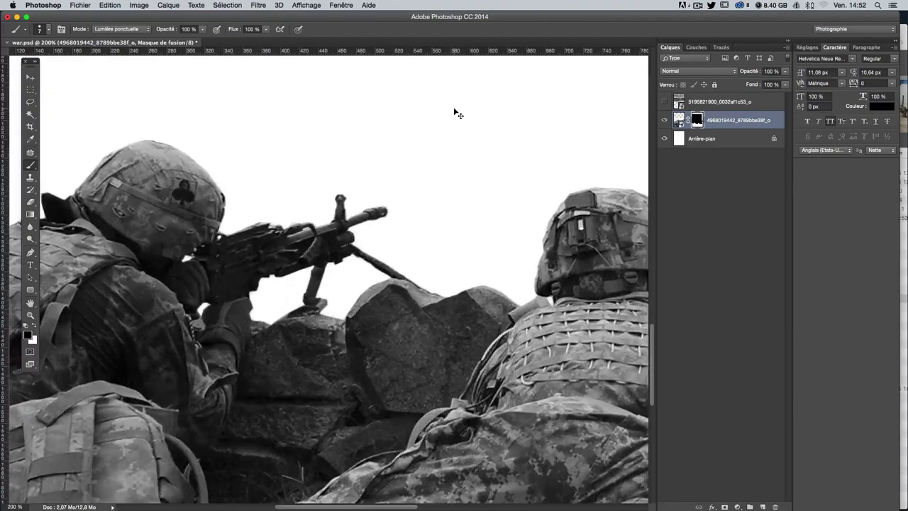
key(super+minus)
key(super+minus)
key(super+plus)
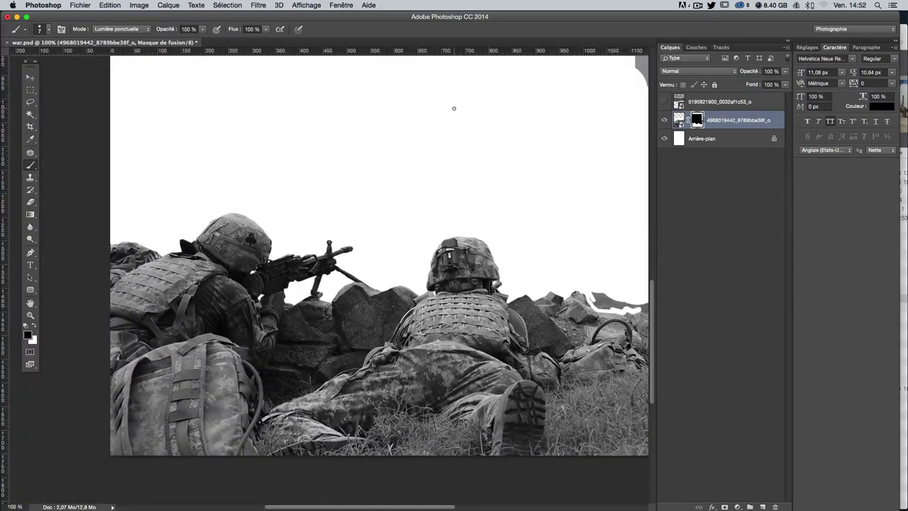
drag(430, 175, 245, 219)
key(super+plus)
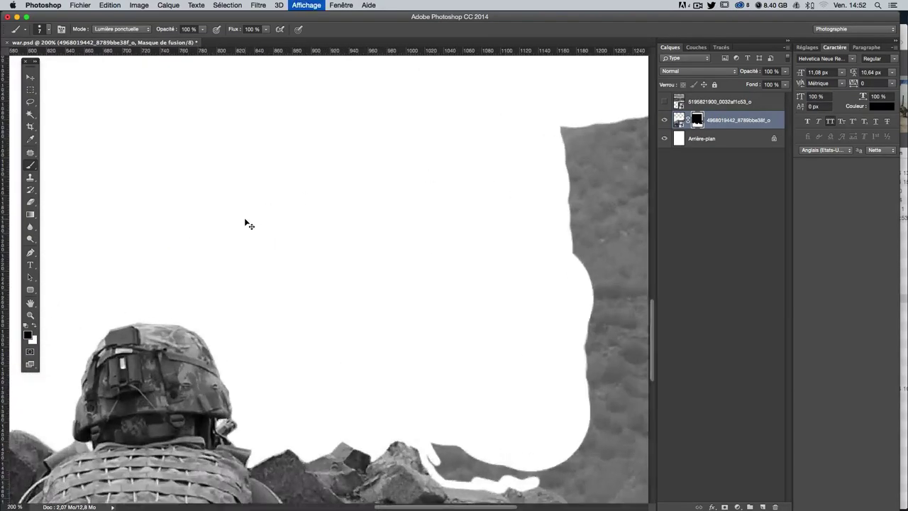
key(super+plus)
scroll(348, 85, down, 5)
key(super+minus)
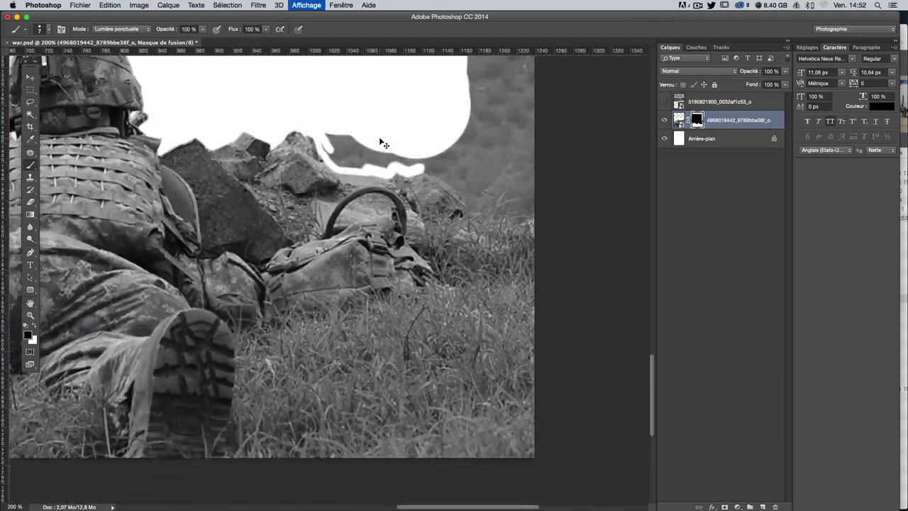
key(super+minus)
key(super+plus)
drag(501, 303, 554, 366)
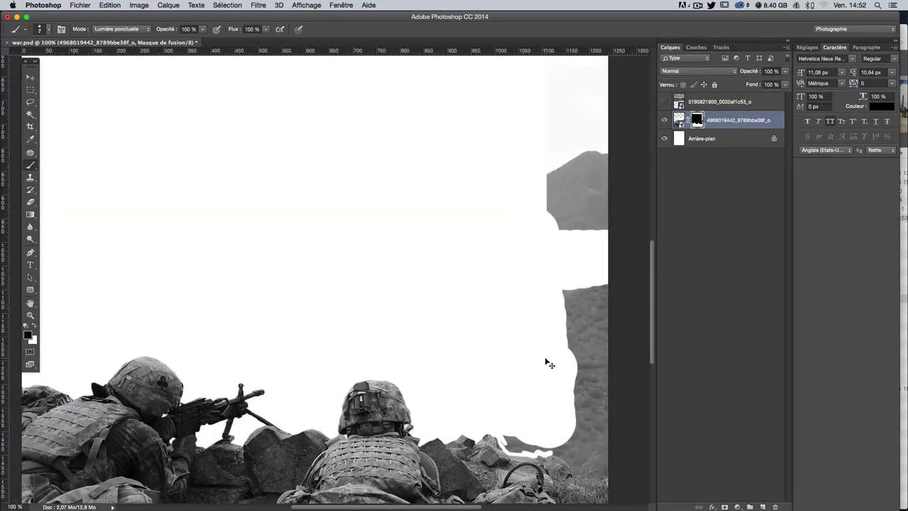
key(super+minus)
scroll(439, 344, up, 2)
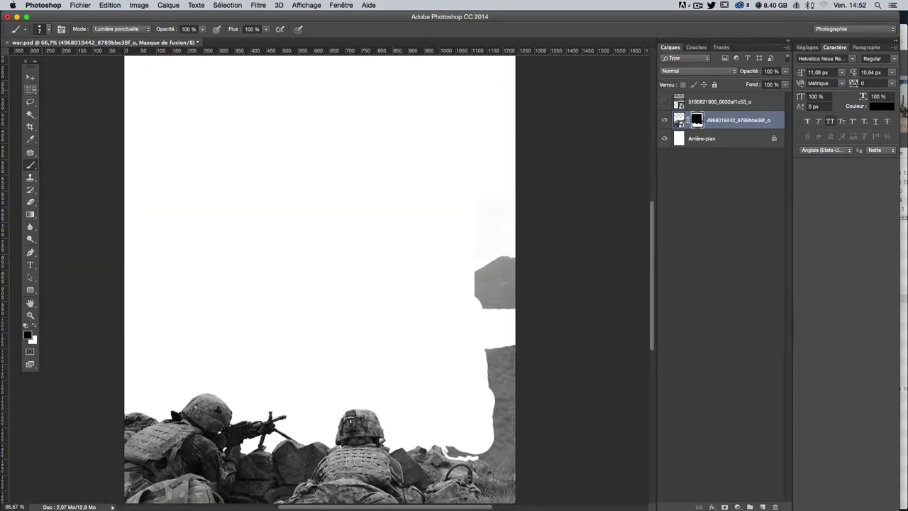
click(30, 89)
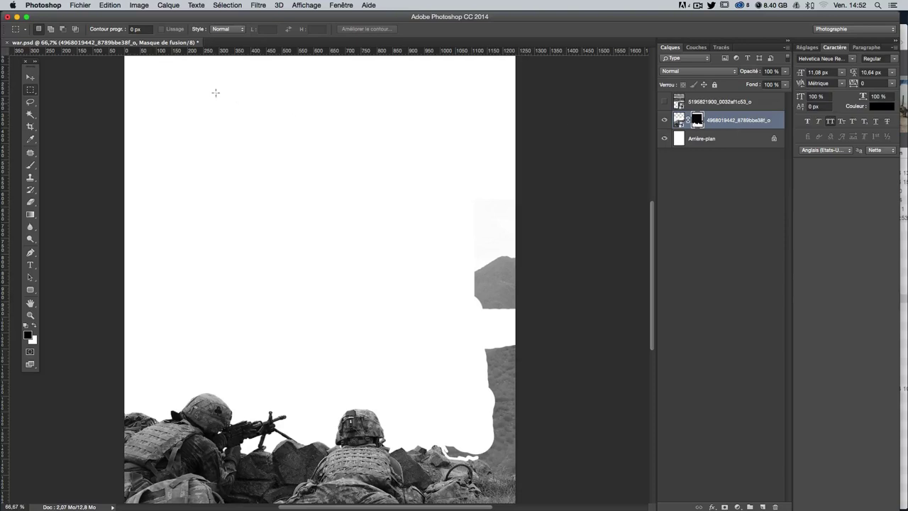
Step: Fill a marquee over the upper image area with white to remove the grey patches, then deselect
drag(115, 64, 578, 388)
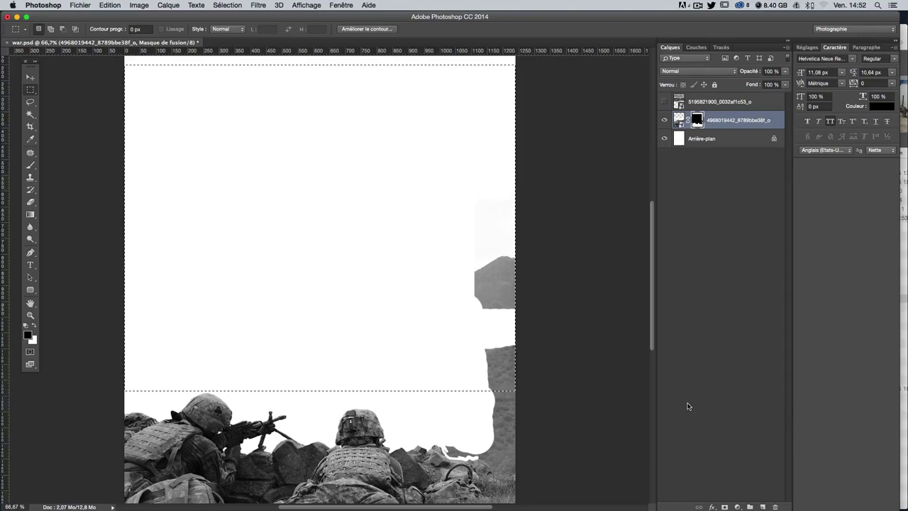
key(shift+BackSpace)
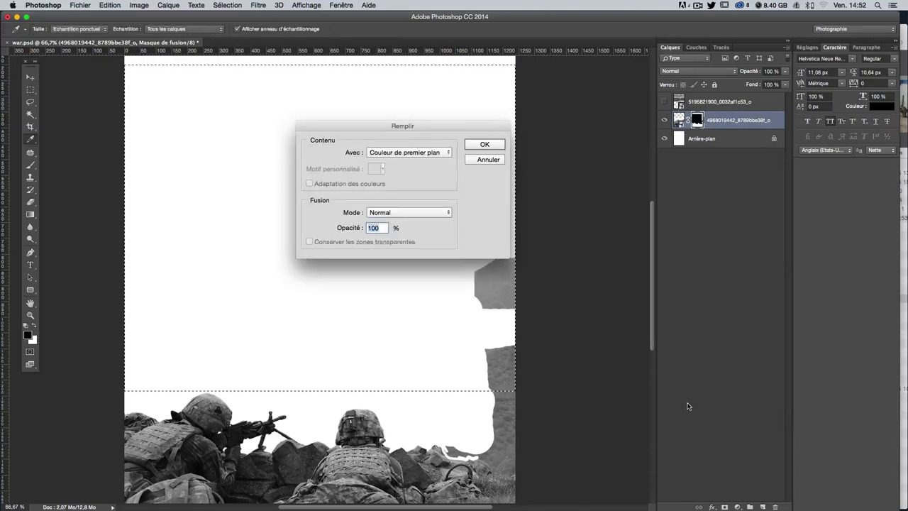
key(Return)
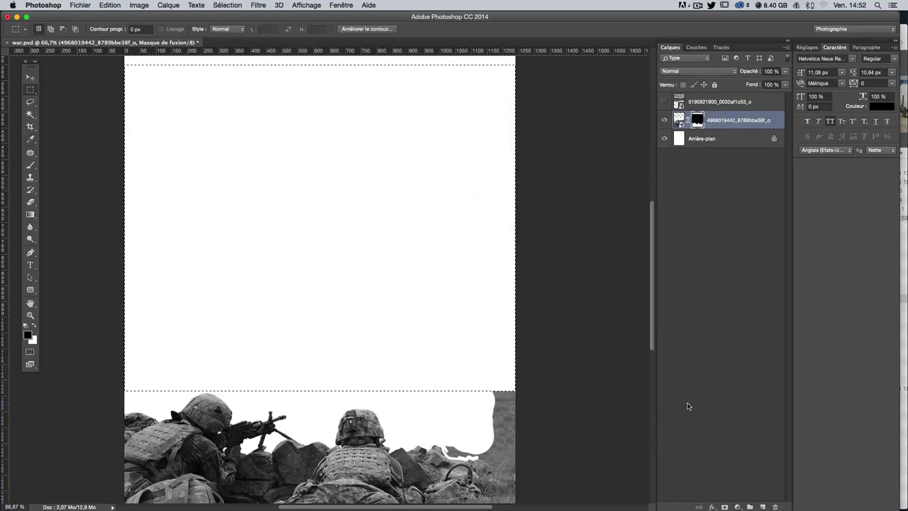
key(ctrl+d)
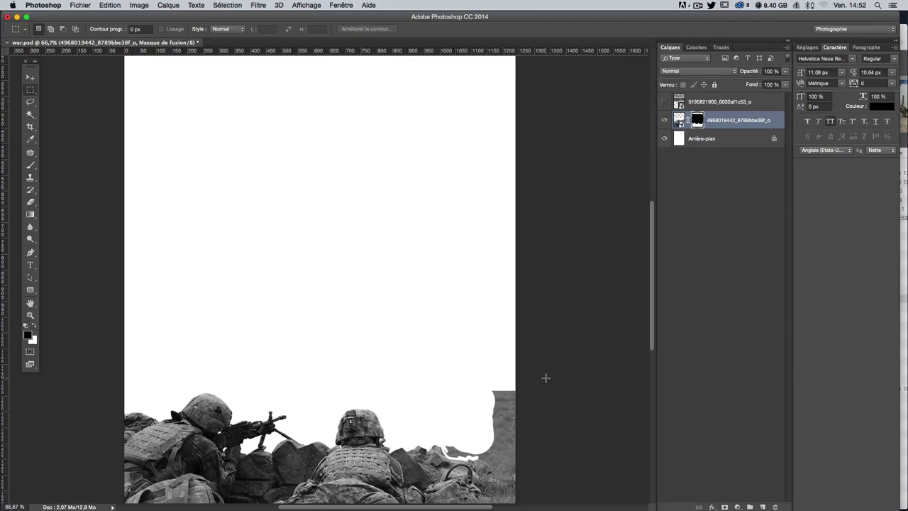
key(ctrl+plus)
key(ctrl+plus)
Step: Paint out the grey edge along the rocks and the grey area at top right
mouse_move(515, 338)
mouse_down()
mouse_move(376, 128)
mouse_move(317, 113)
mouse_up()
click(30, 166)
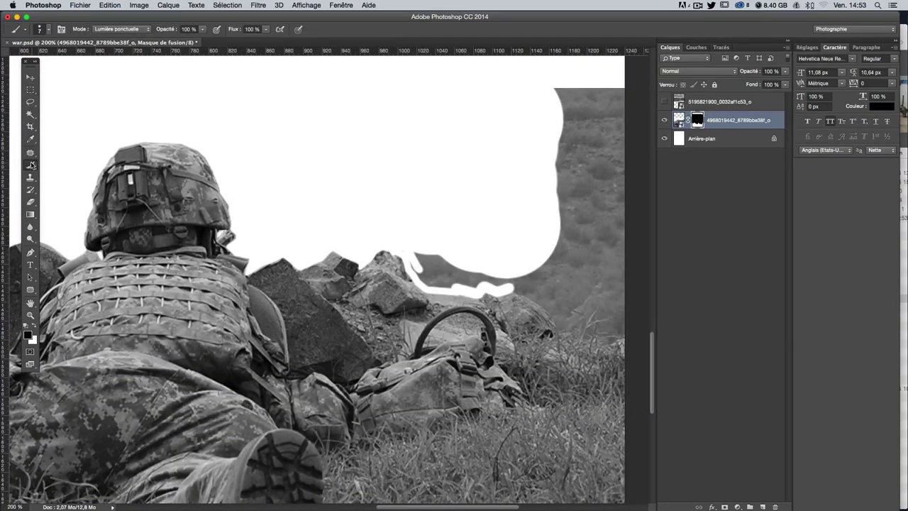
drag(409, 260, 431, 268)
key(bracketright)
key(bracketright)
key(bracketright)
mouse_move(602, 138)
mouse_down()
mouse_move(608, 318)
mouse_move(541, 205)
mouse_move(594, 211)
mouse_move(607, 303)
mouse_move(581, 241)
mouse_move(587, 303)
mouse_move(530, 257)
mouse_move(416, 245)
mouse_up()
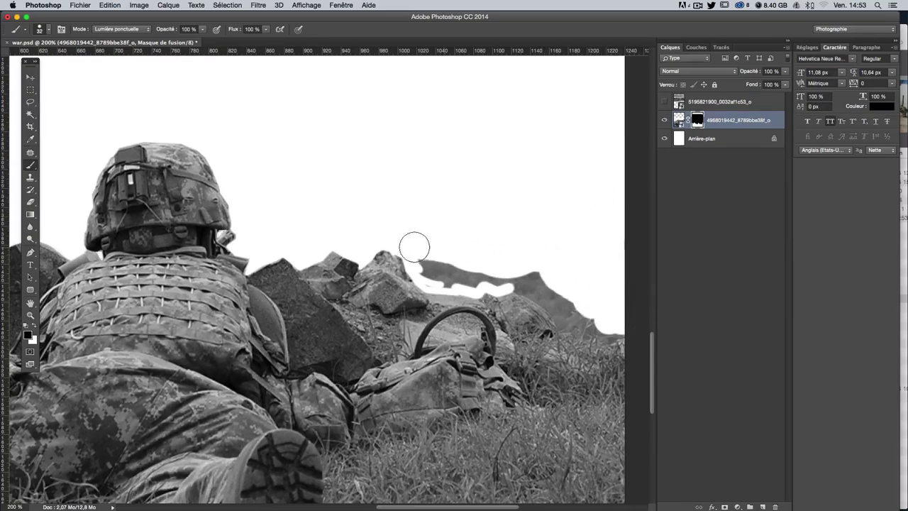
key(ctrl+minus)
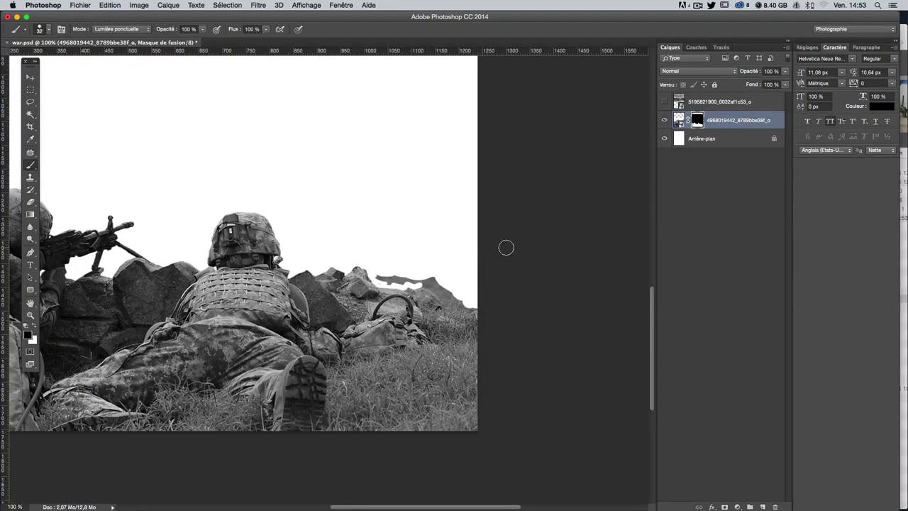
mouse_move(284, 229)
mouse_down()
mouse_move(438, 305)
mouse_move(462, 305)
mouse_up()
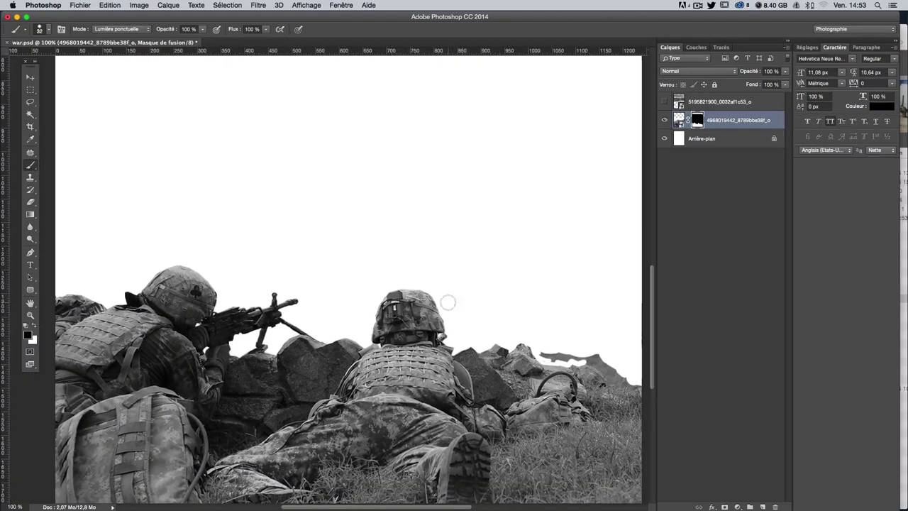
key(ctrl+minus)
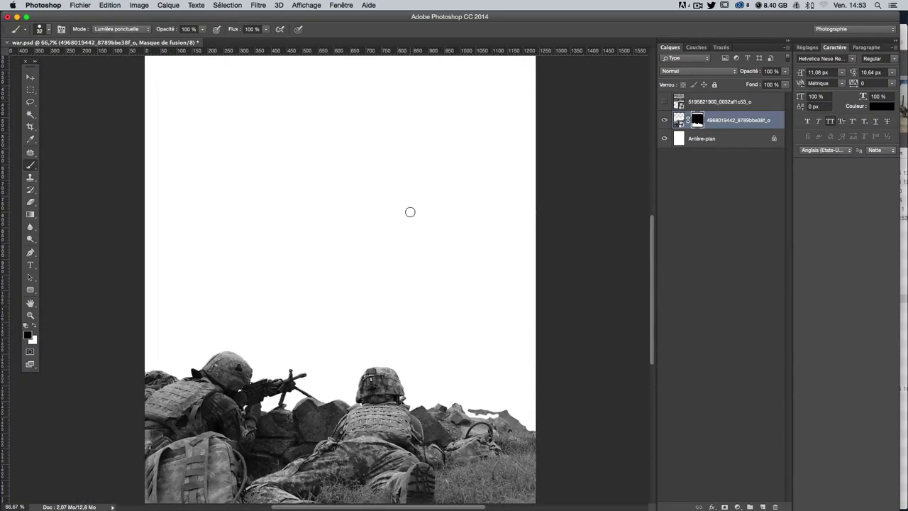
drag(383, 199, 334, 183)
mouse_move(275, 204)
mouse_down()
mouse_move(328, 205)
mouse_move(365, 220)
mouse_up()
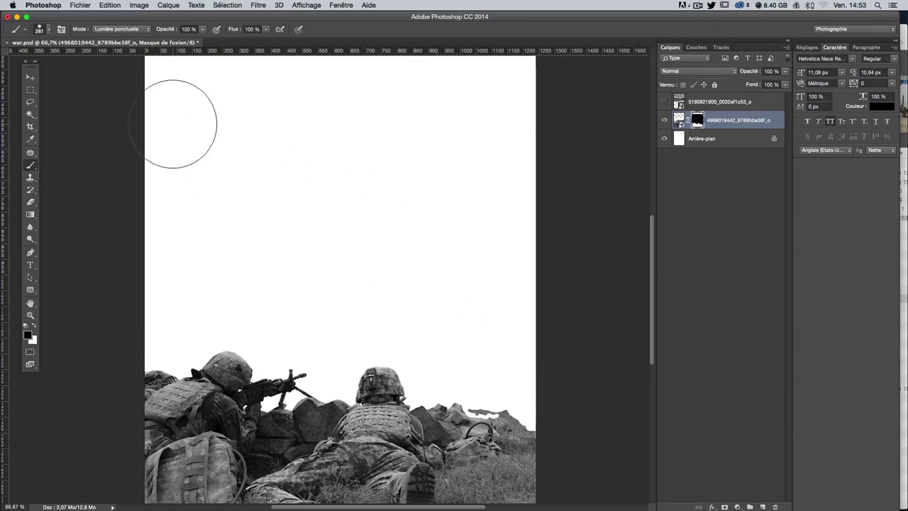
Step: At 200% with a 13 px brush, paint out the grey ridge and dark strip beside the rock
key(super+plus)
drag(392, 342, 306, 178)
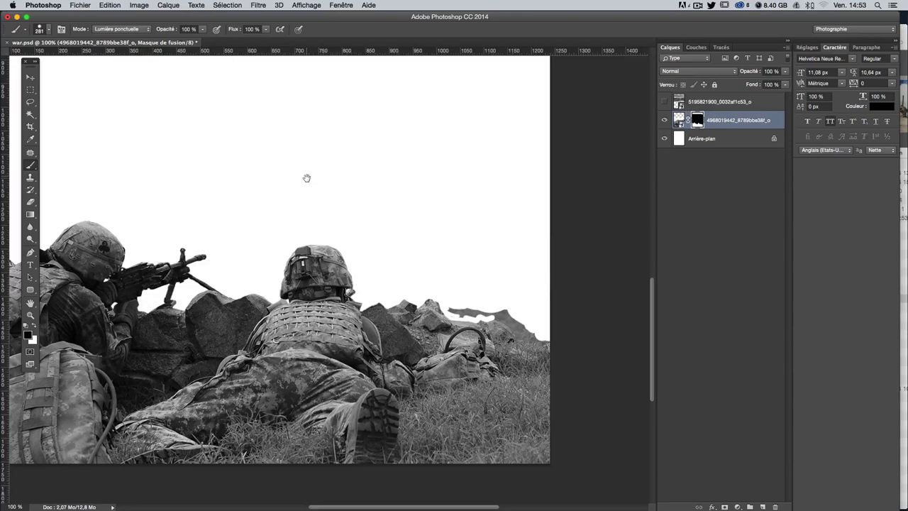
key(super+plus)
drag(426, 269, 184, 200)
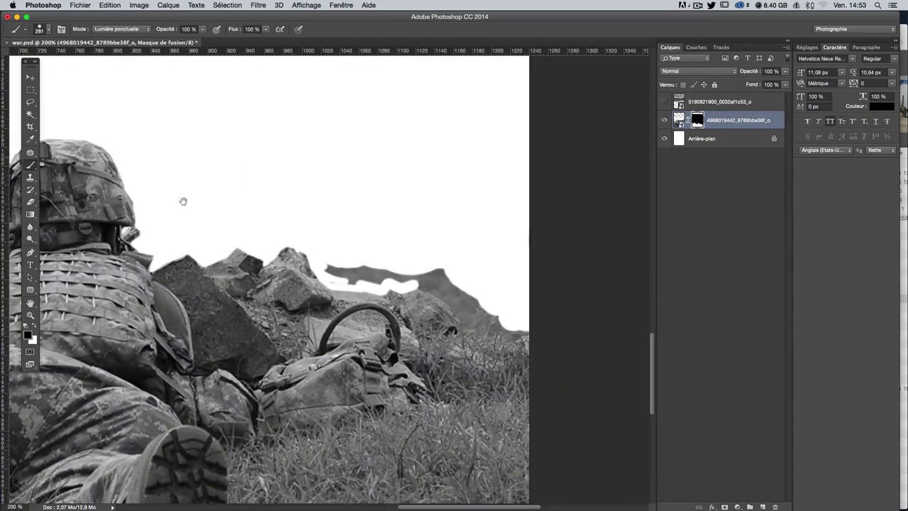
drag(423, 220, 295, 225)
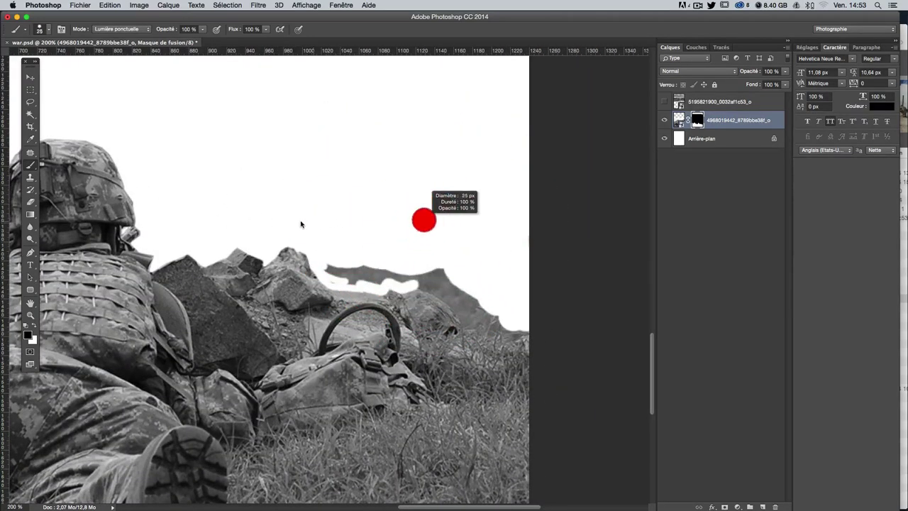
mouse_move(324, 269)
mouse_down()
mouse_move(337, 280)
mouse_move(357, 270)
mouse_up()
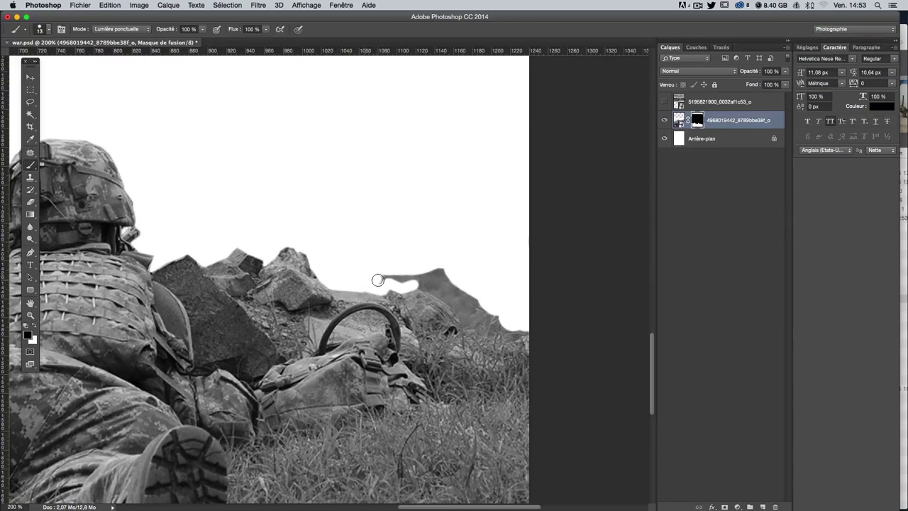
mouse_move(389, 274)
mouse_down()
mouse_move(460, 303)
mouse_move(487, 330)
mouse_move(542, 333)
mouse_move(423, 269)
mouse_move(511, 319)
mouse_up()
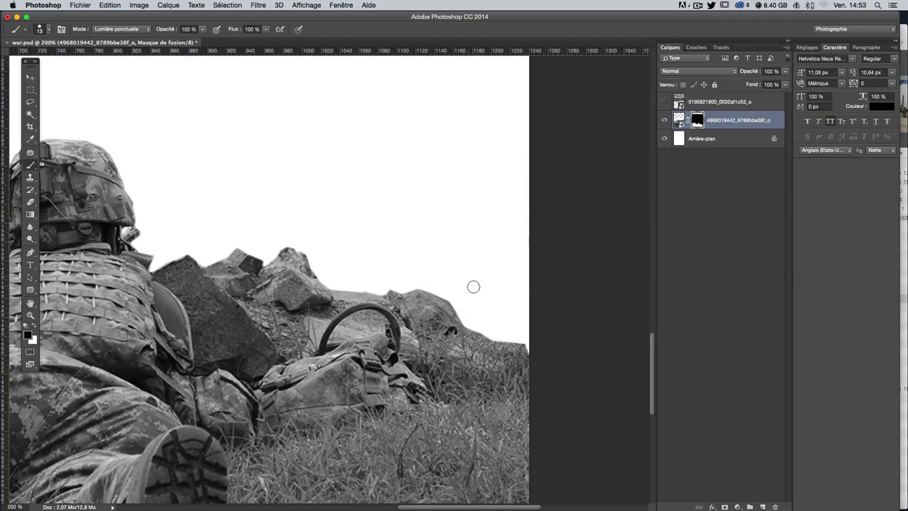
key(super+minus)
key(super+minus)
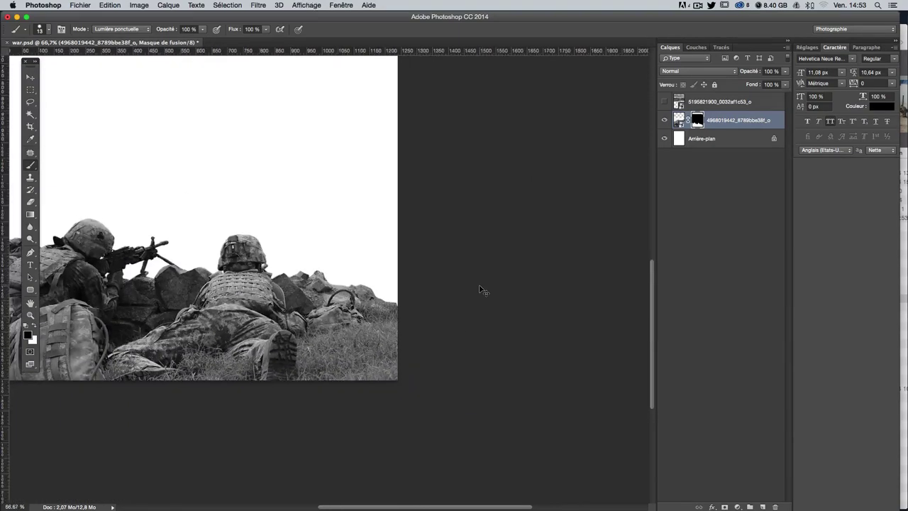
Step: Make the mountain landscape layer visible
scroll(287, 234, left, 3)
scroll(321, 238, left, 5)
scroll(321, 238, right, 5)
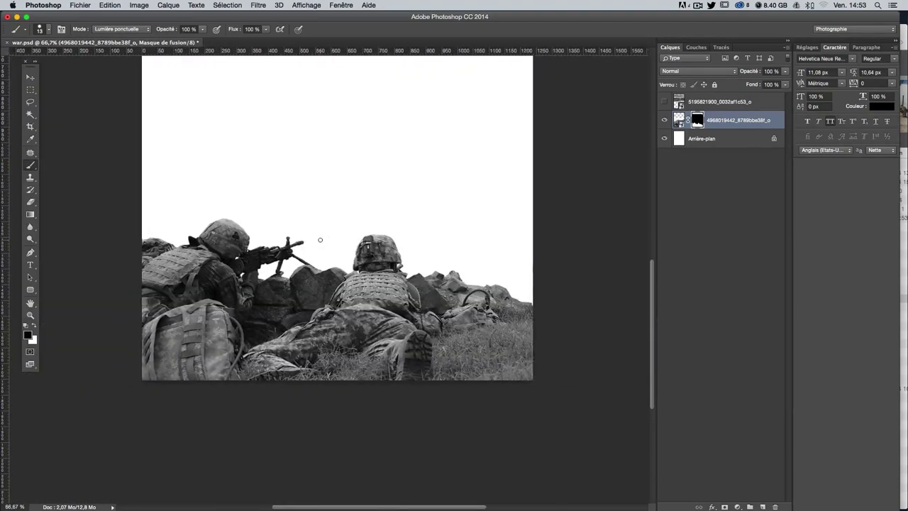
scroll(321, 238, up, 3)
scroll(321, 238, left, 3)
scroll(321, 238, up, 5)
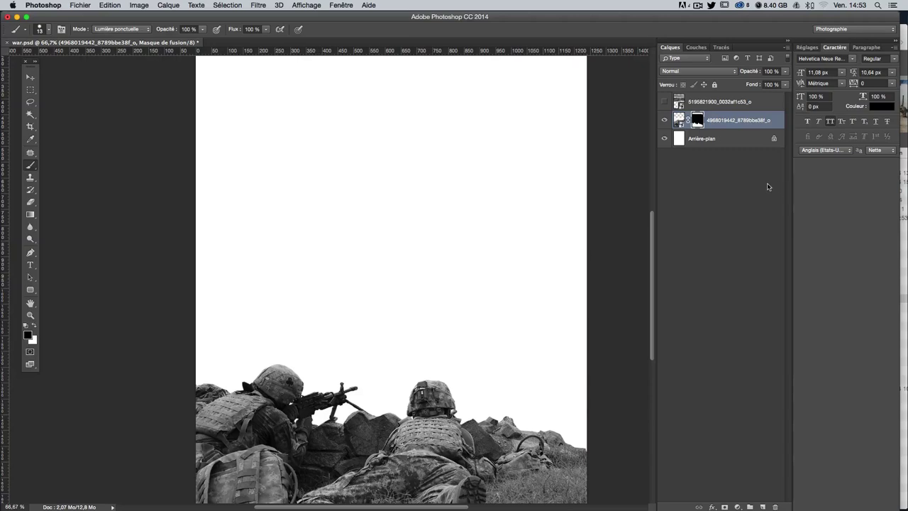
click(664, 101)
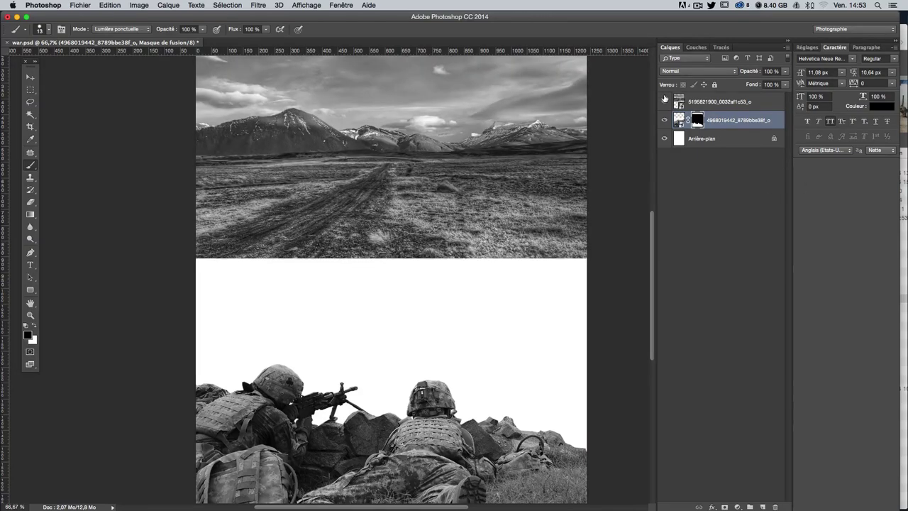
scroll(575, 310, up, 3)
scroll(573, 308, down, 1)
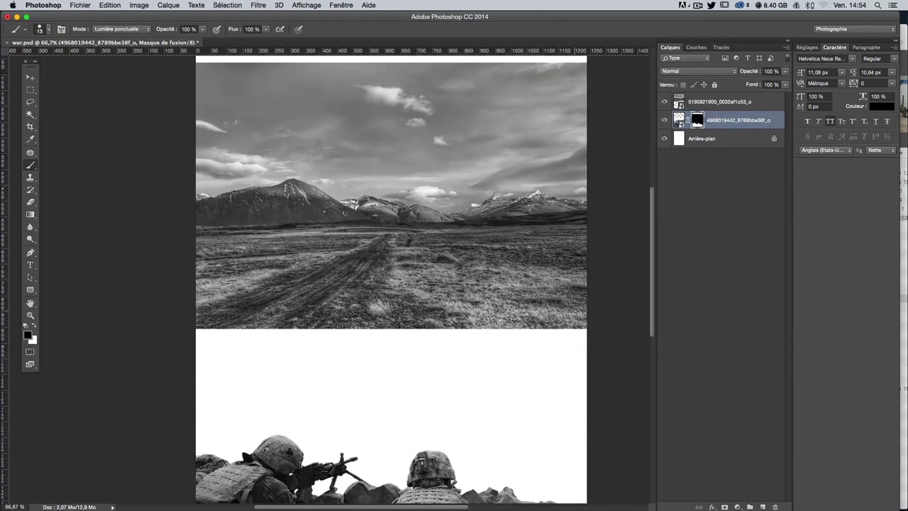
scroll(573, 309, down, 1)
scroll(573, 308, down, 1)
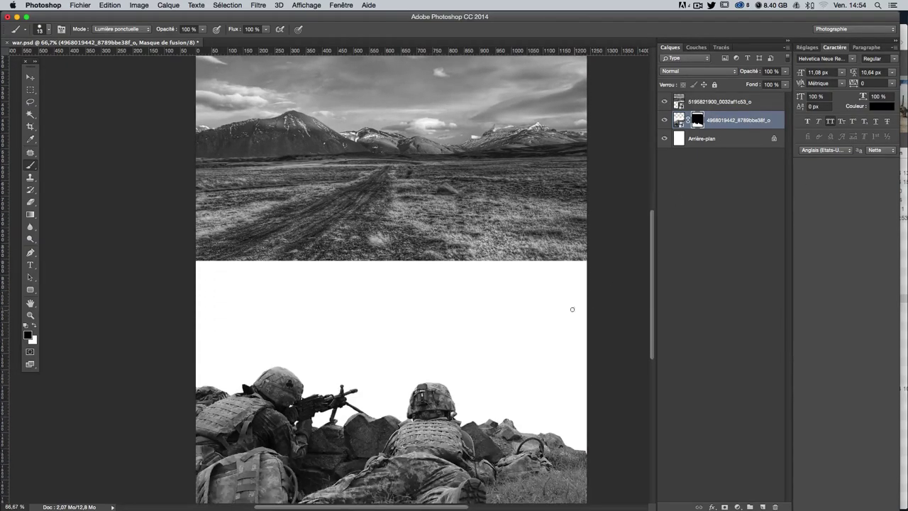
click(25, 77)
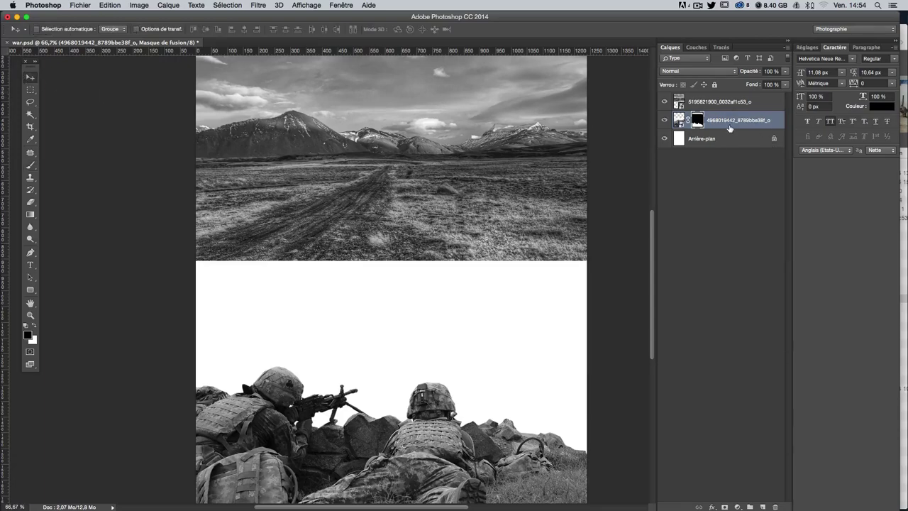
scroll(503, 342, down, 3)
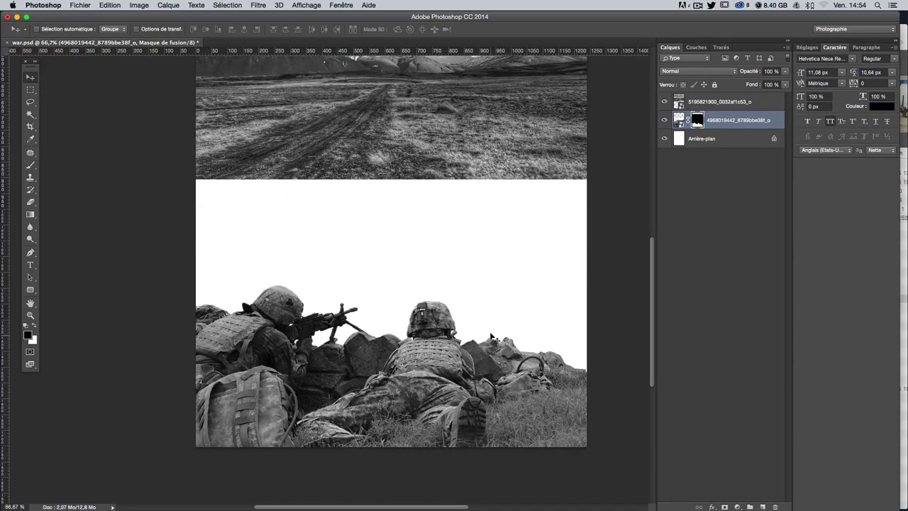
drag(495, 342, 491, 293)
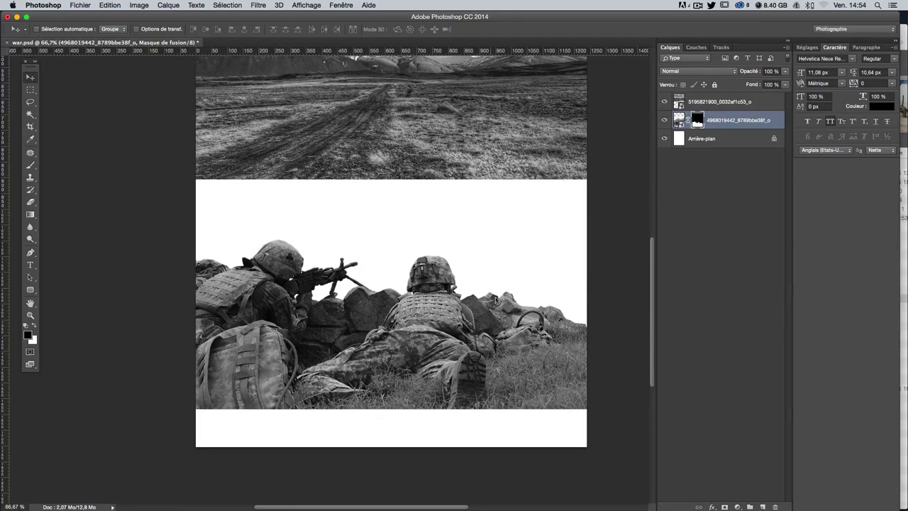
scroll(516, 329, up, 1)
scroll(515, 329, up, 1)
scroll(513, 337, up, 2)
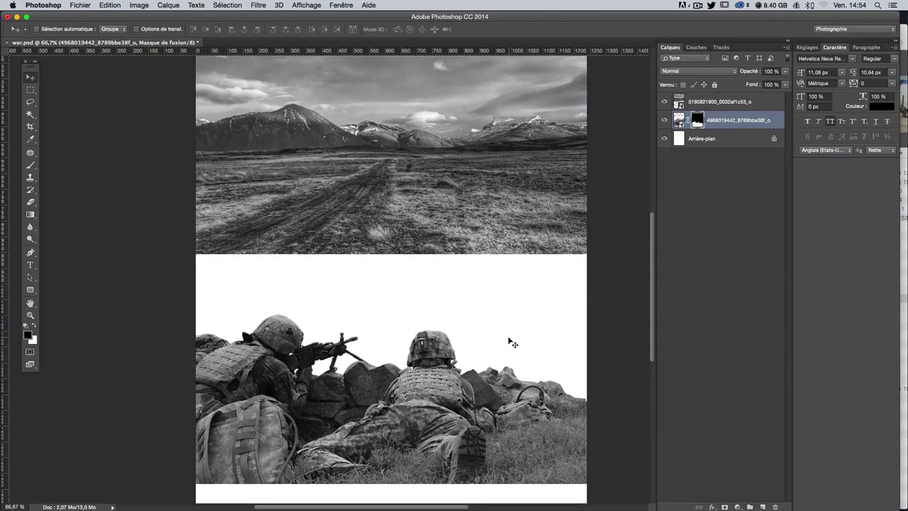
scroll(510, 342, up, 2)
scroll(509, 341, down, 1)
scroll(510, 340, up, 2)
scroll(509, 340, down, 1)
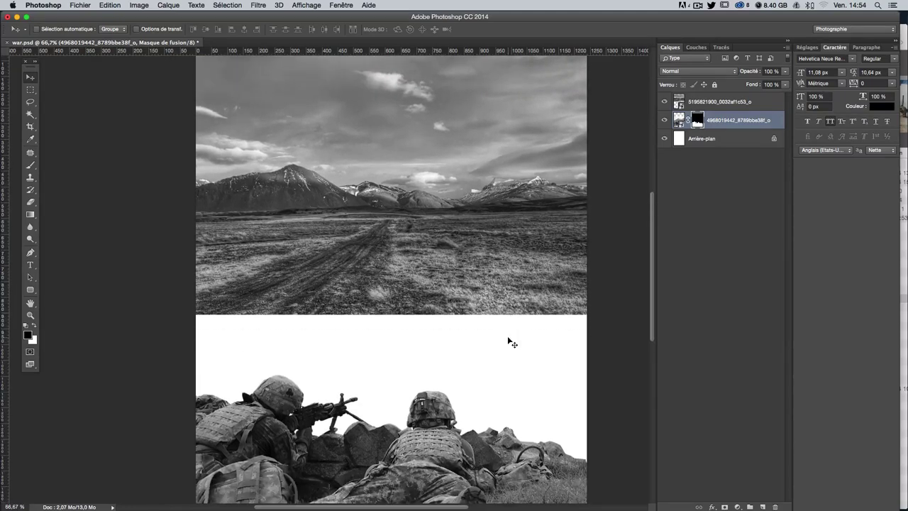
click(698, 103)
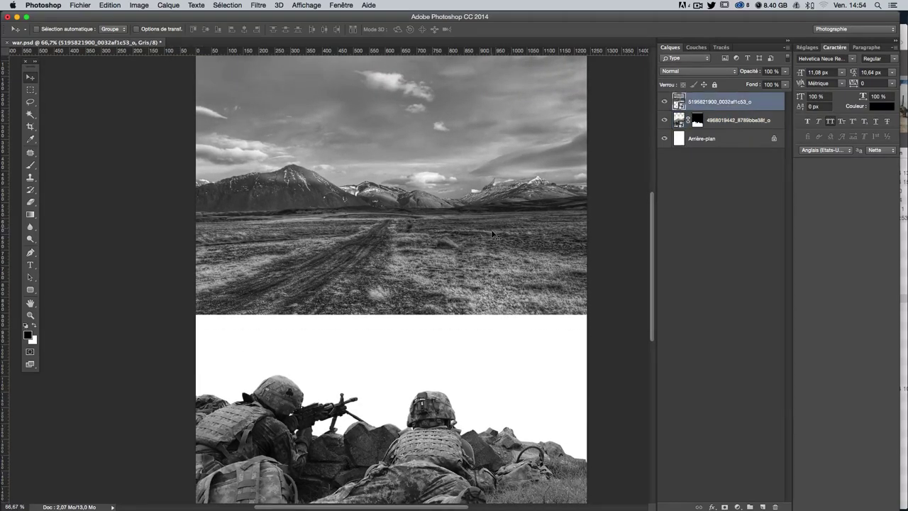
Step: Scale the mountain landscape photo to about 78% with Free Transform
key(ctrl+t)
drag(589, 314, 584, 303)
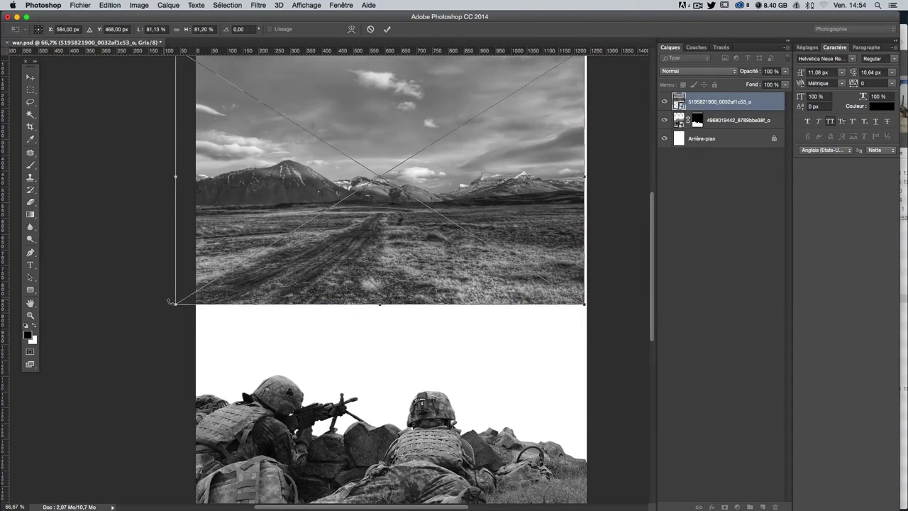
drag(174, 304, 196, 291)
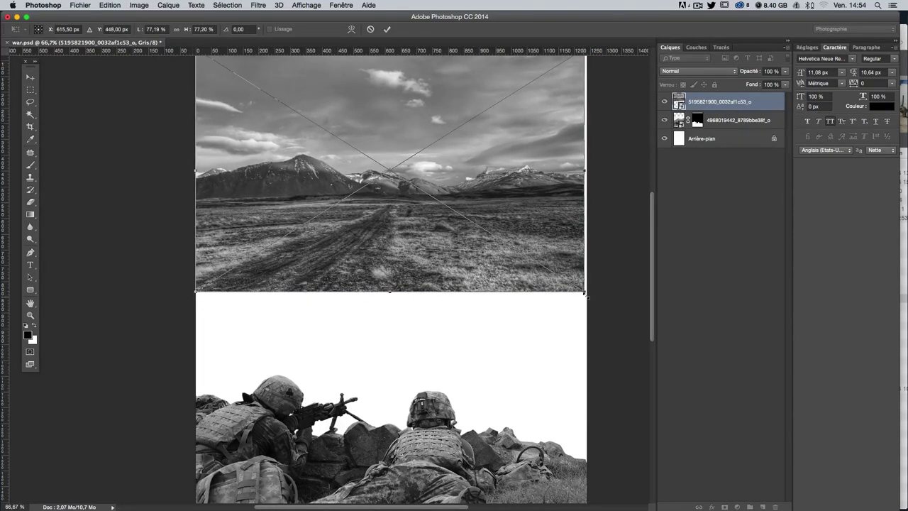
drag(586, 293, 589, 298)
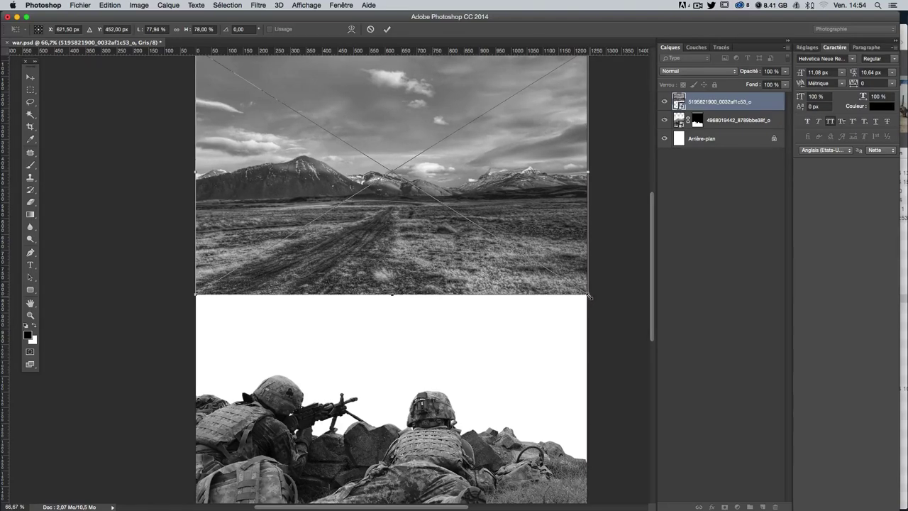
key(Return)
Step: Nudge the scaled landscape photo slightly down the page
scroll(585, 302, up, 3)
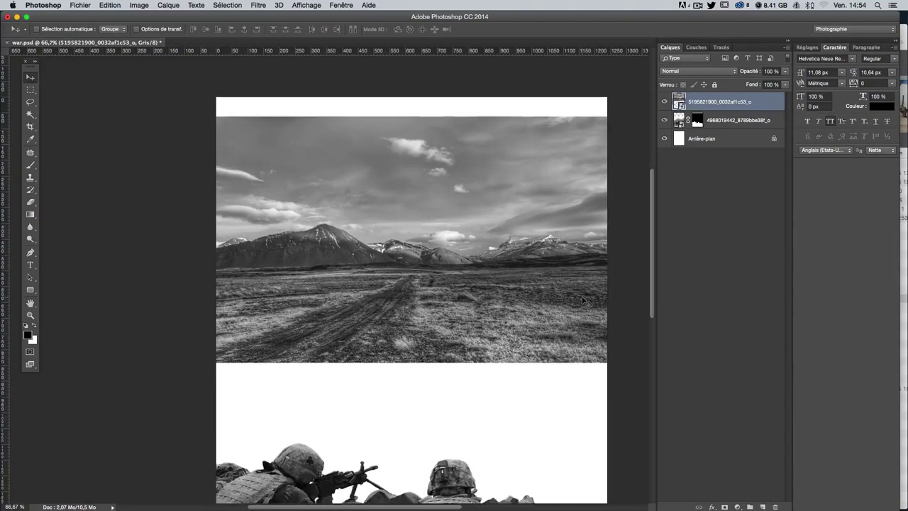
scroll(585, 301, down, 2)
drag(531, 284, 535, 306)
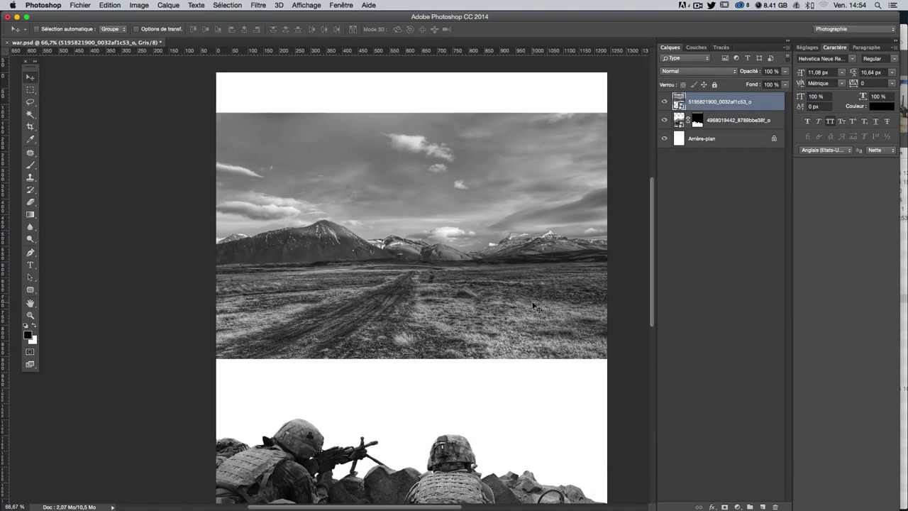
scroll(535, 306, down, 3)
scroll(537, 308, right, 3)
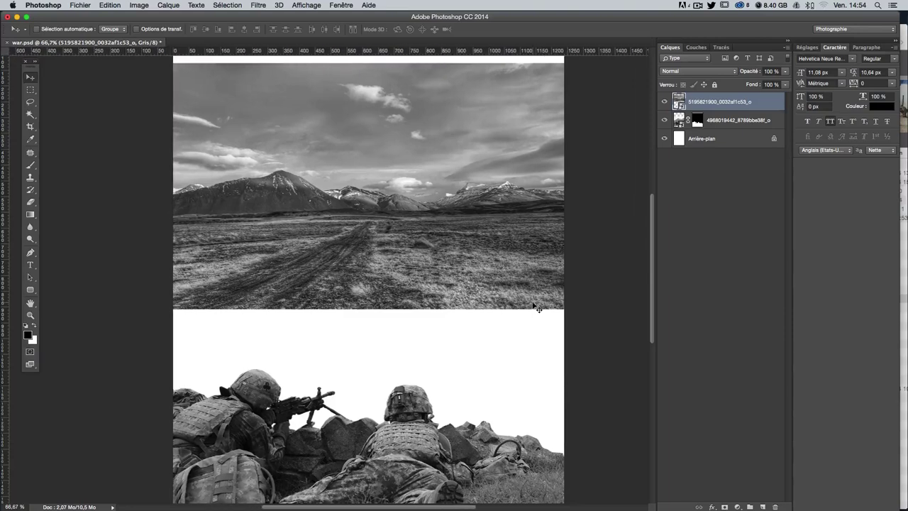
click(905, 227)
scroll(735, 120, up, 2)
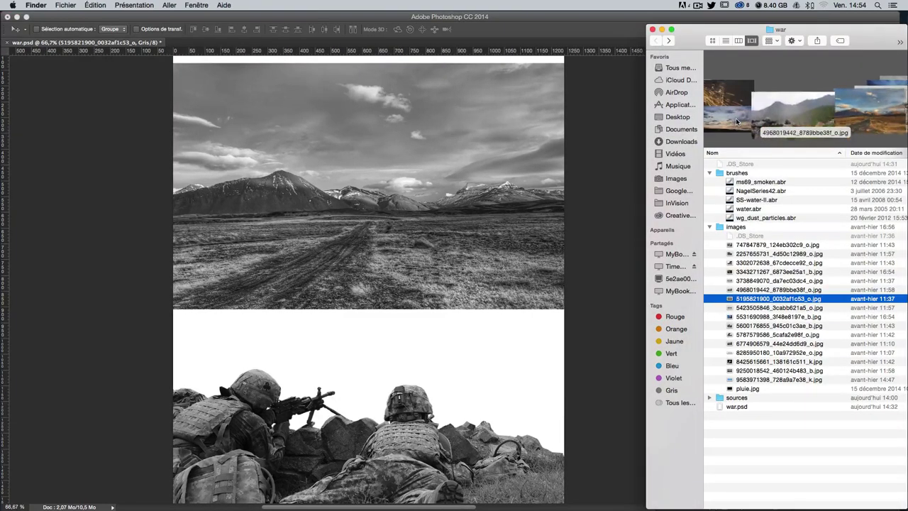
scroll(734, 131, up, 3)
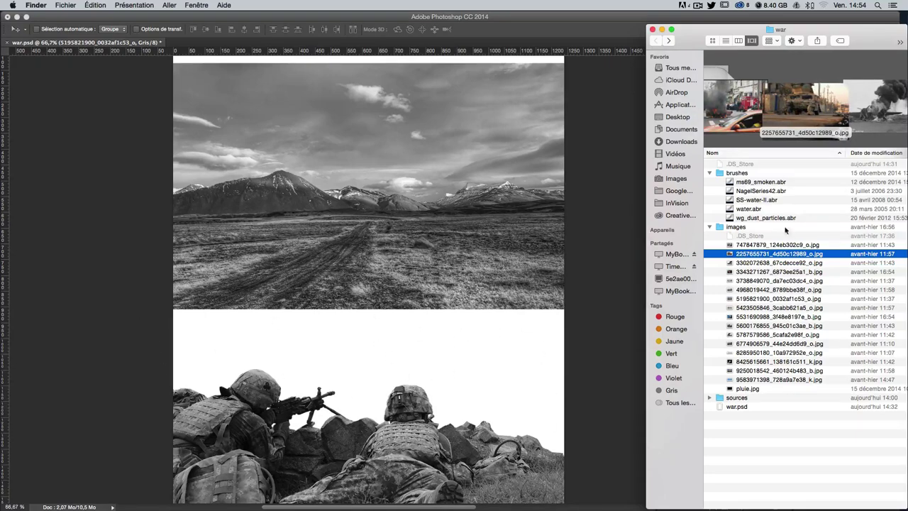
scroll(887, 119, down, 2)
scroll(886, 119, down, 2)
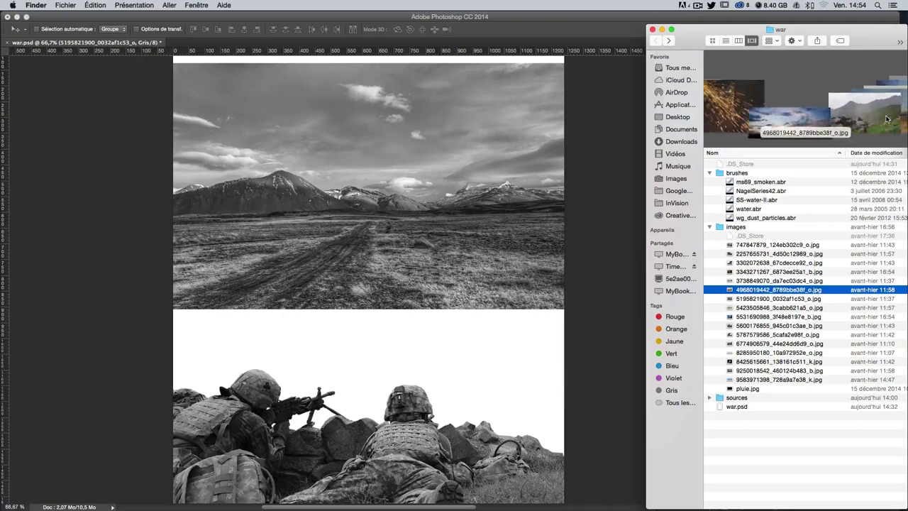
scroll(887, 119, down, 1)
scroll(886, 119, down, 2)
scroll(887, 119, down, 2)
scroll(887, 119, down, 1)
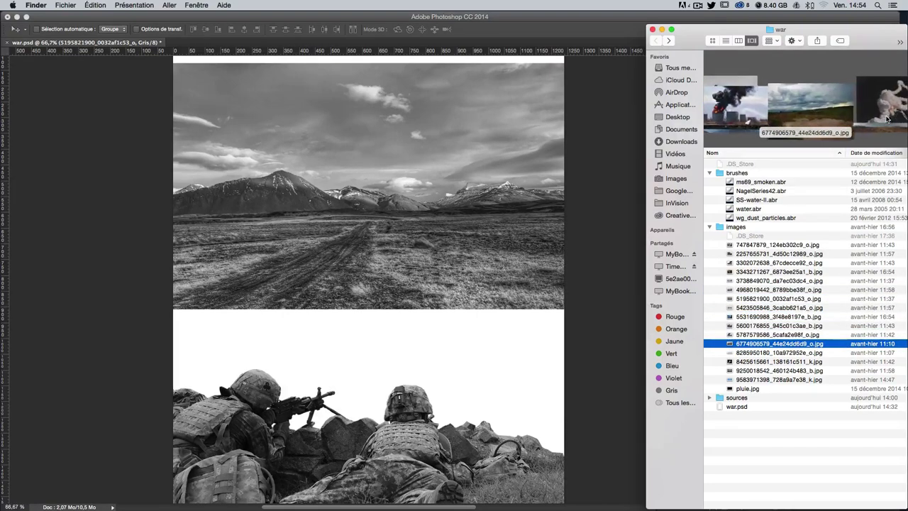
scroll(886, 119, down, 1)
scroll(886, 119, down, 1)
scroll(887, 119, up, 1)
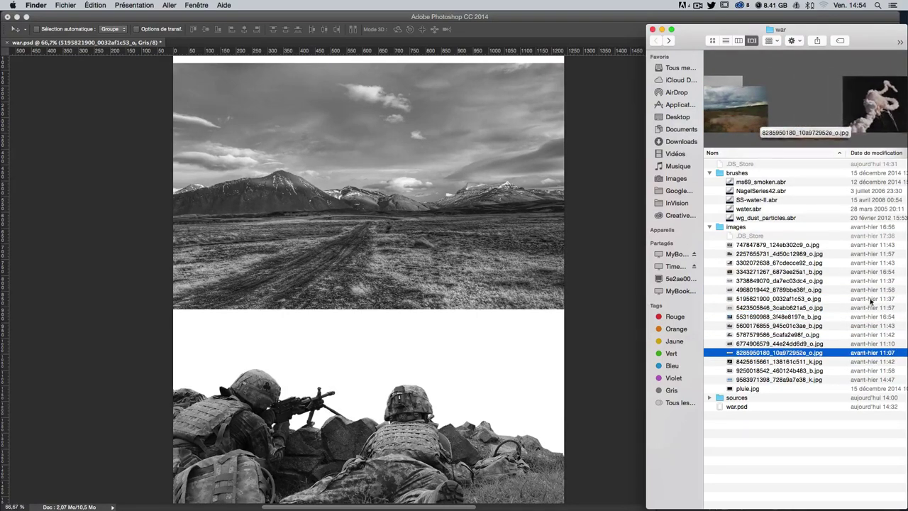
drag(745, 352, 358, 338)
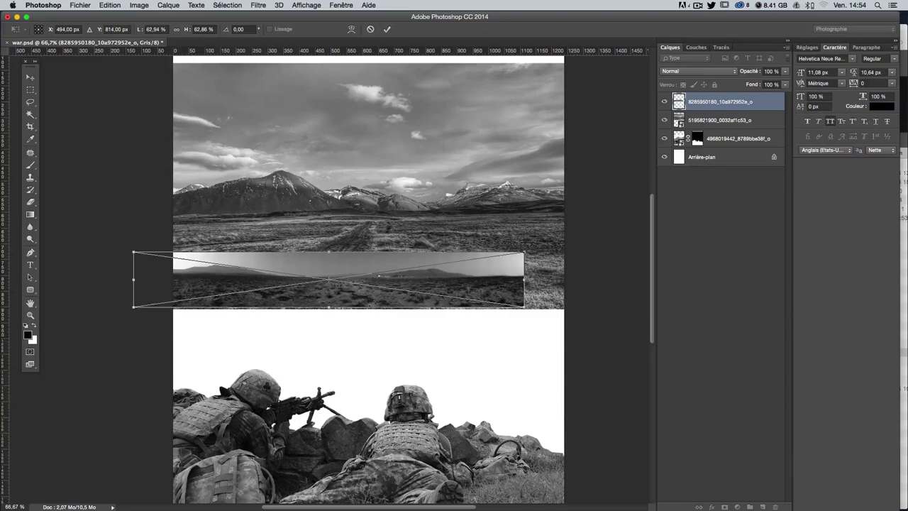
Step: Enlarge the placed plain landscape to about 155%, move it down about 58 px, and commit
drag(523, 307, 218, 390)
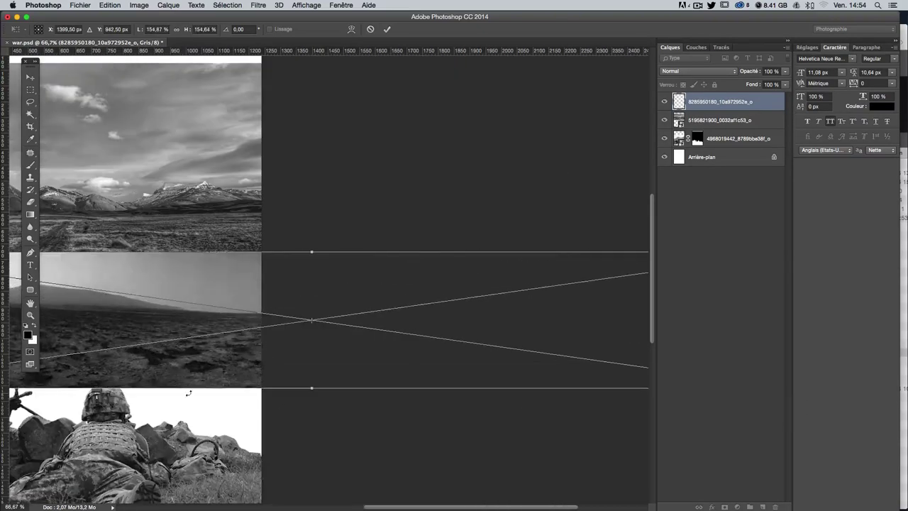
scroll(288, 390, right, 3)
scroll(319, 369, right, 4)
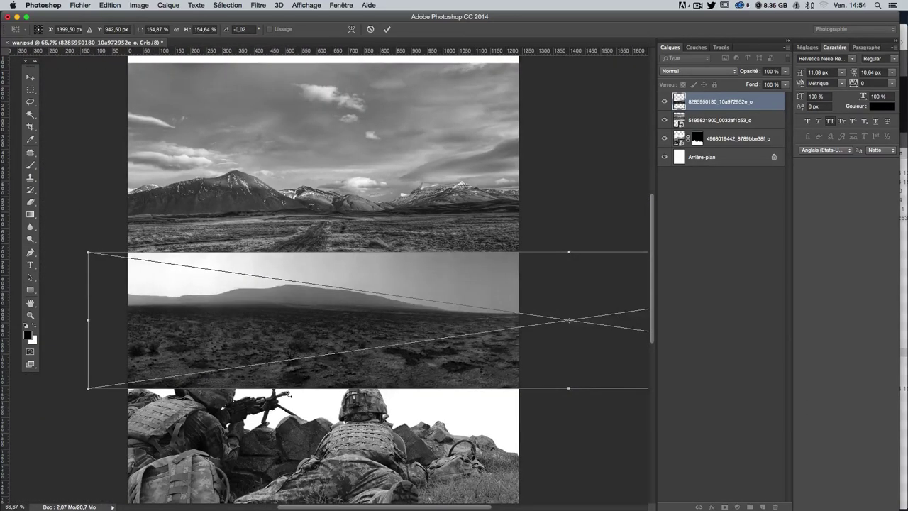
scroll(369, 347, right, 4)
drag(406, 334, 347, 376)
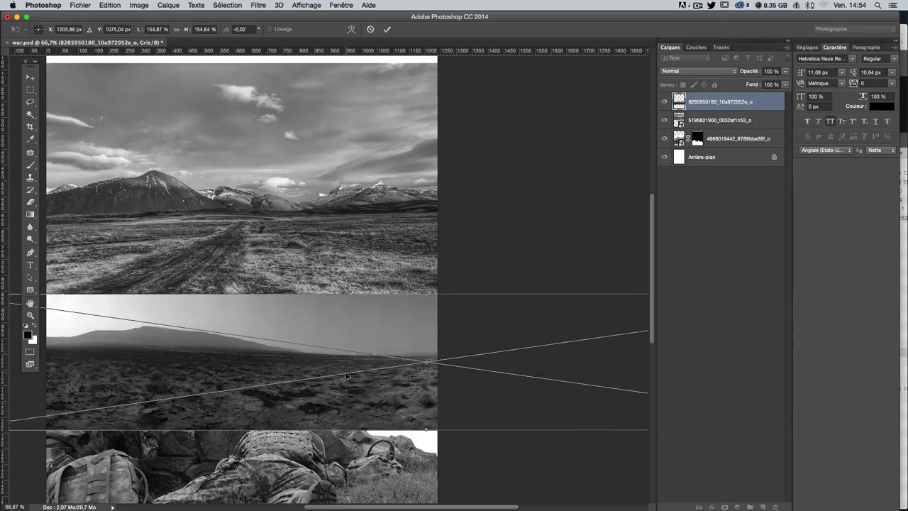
key(Return)
Step: Move the new image layer below the soldiers layer and check the background
scroll(349, 370, left, 5)
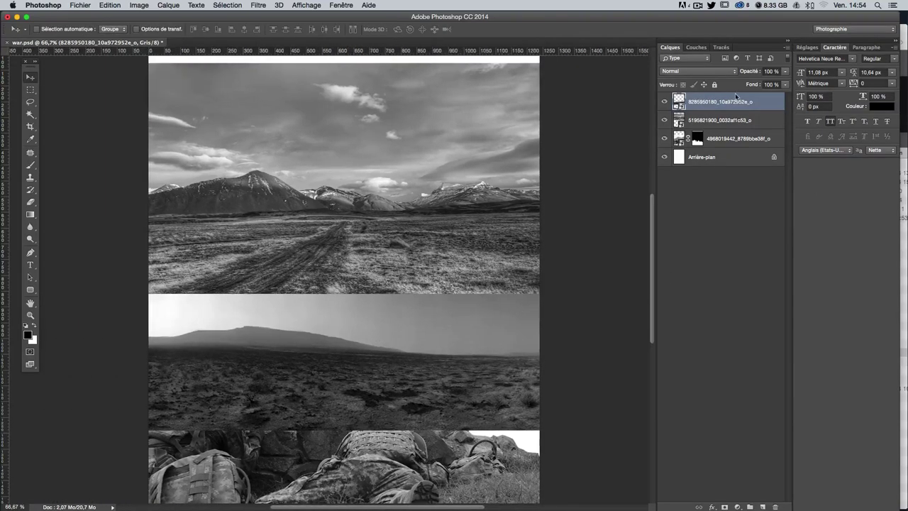
drag(735, 99, 722, 144)
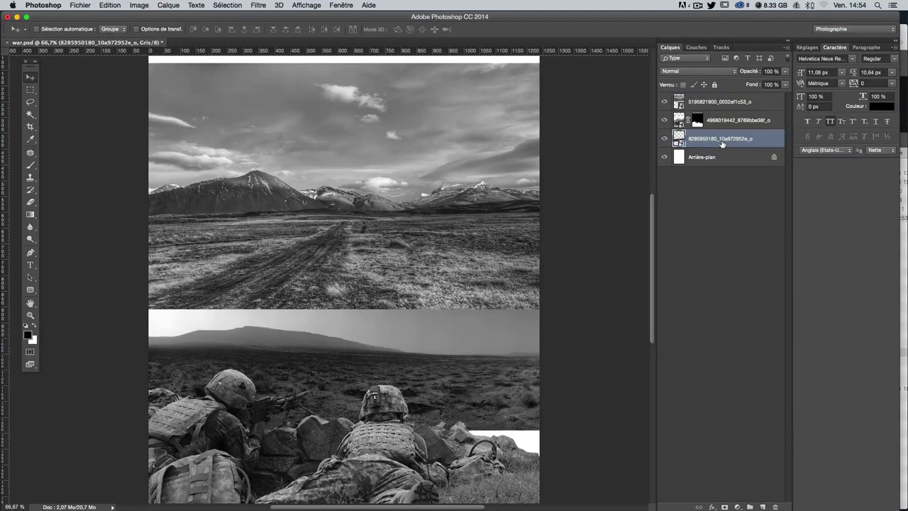
scroll(545, 273, down, 1)
scroll(505, 284, down, 2)
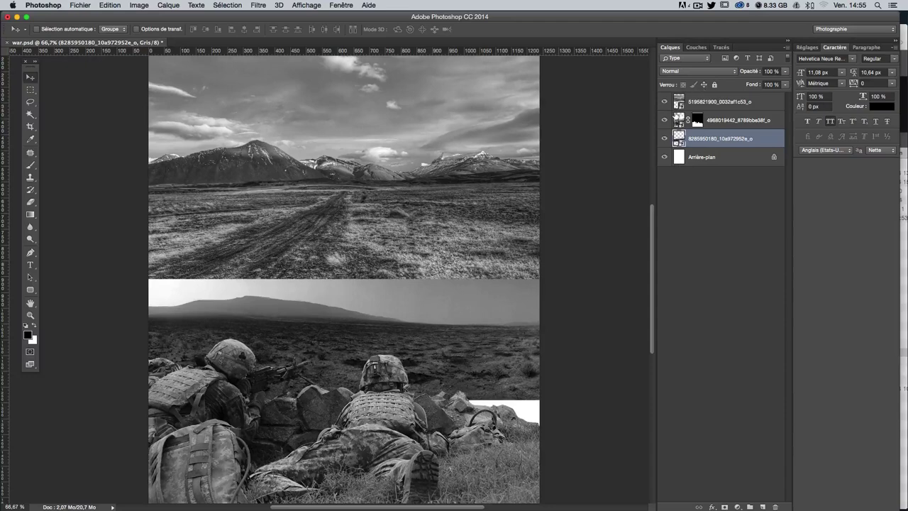
click(664, 119)
scroll(431, 255, down, 2)
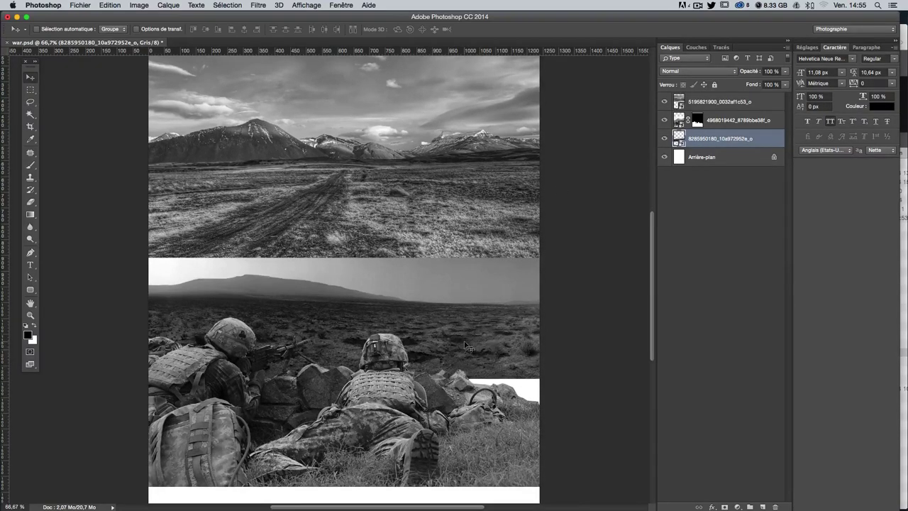
scroll(467, 346, down, 1)
Step: Shift the plain landscape background about 640 px to the left
key(ctrl+t)
drag(648, 226, 648, 310)
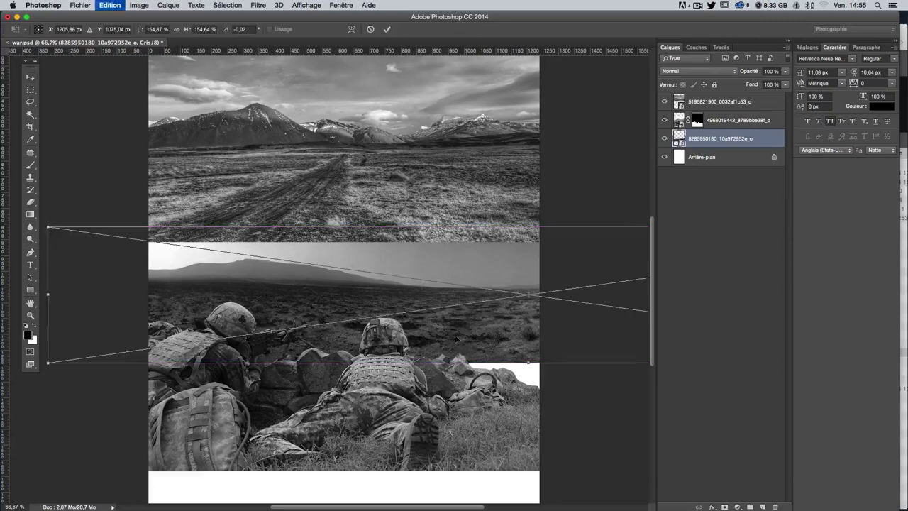
drag(50, 225, 10, 199)
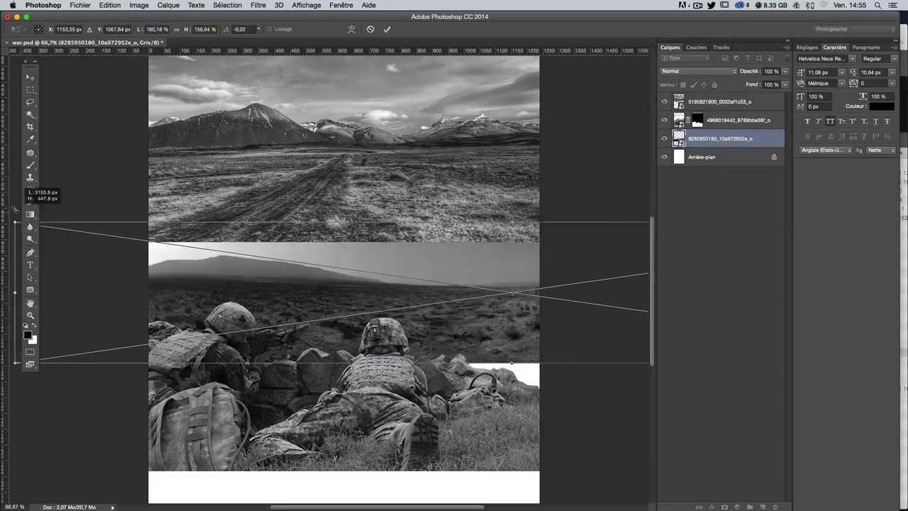
key(Escape)
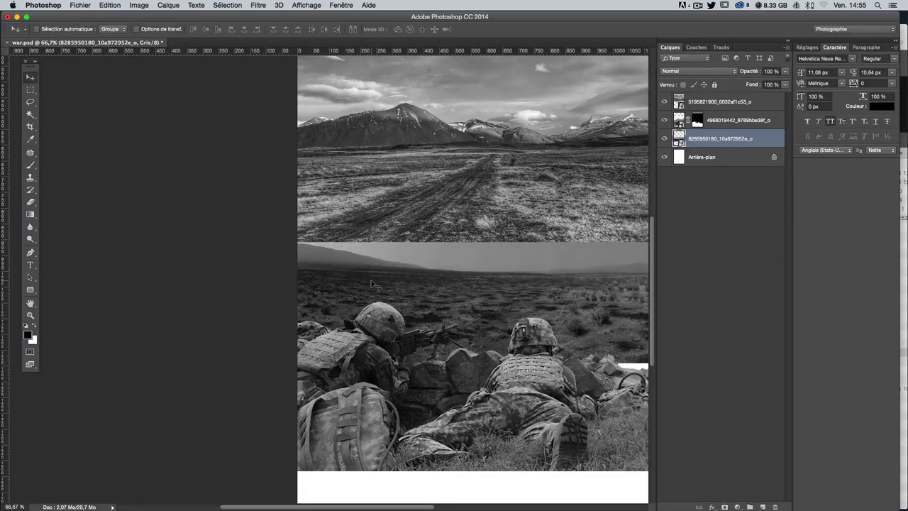
scroll(585, 325, right, 5)
mouse_move(529, 300)
mouse_down()
mouse_move(557, 320)
mouse_move(602, 300)
mouse_move(659, 309)
mouse_move(643, 342)
mouse_move(597, 342)
mouse_up()
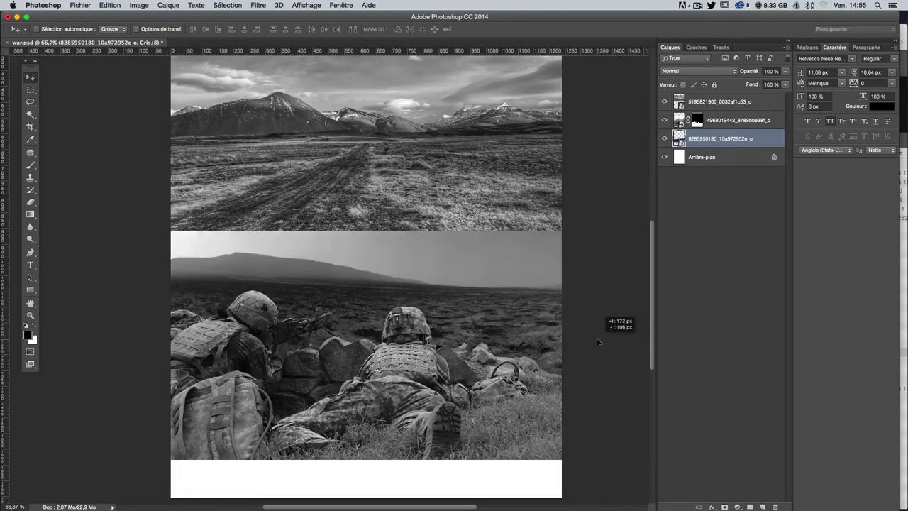
mouse_move(473, 305)
mouse_down()
mouse_move(312, 292)
mouse_move(278, 292)
mouse_move(266, 305)
mouse_move(355, 300)
mouse_move(322, 303)
mouse_move(343, 307)
mouse_up()
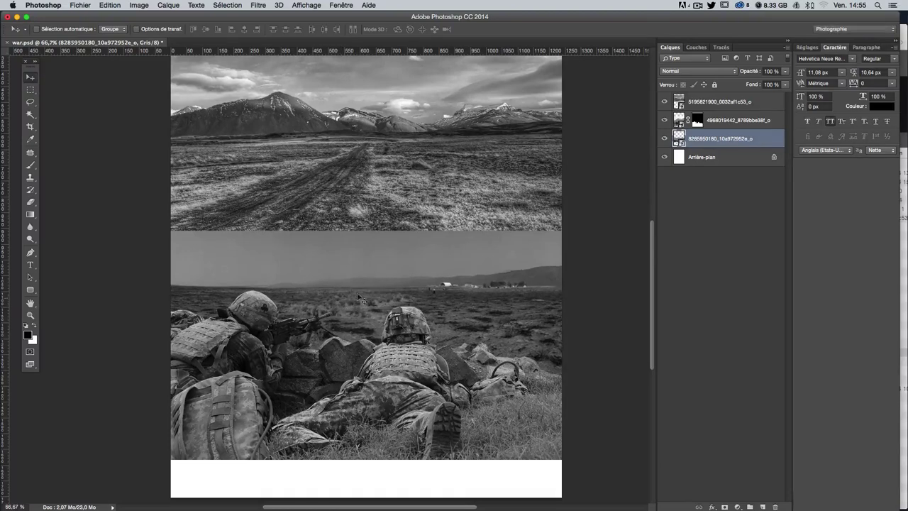
scroll(481, 267, left, 2)
scroll(481, 267, left, 5)
scroll(492, 270, right, 2)
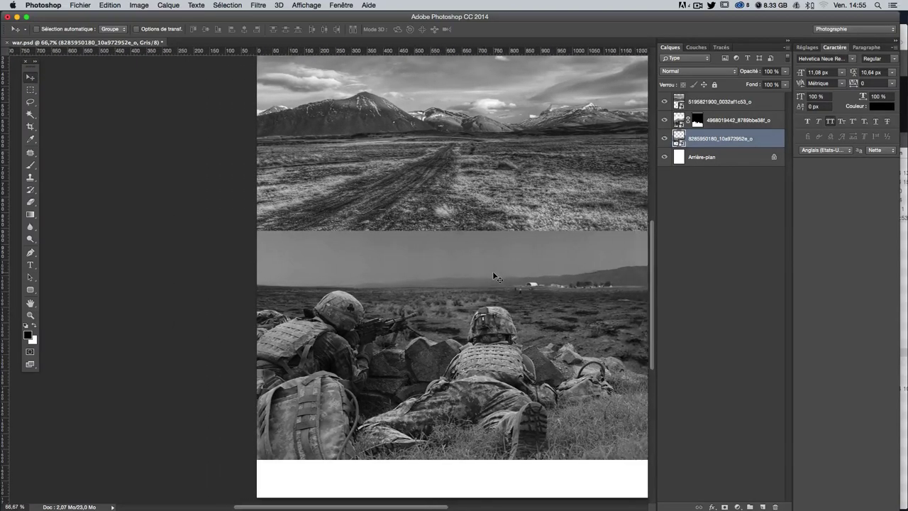
Step: Add a layer mask and set a 333 px brush with 30% hardness
click(724, 506)
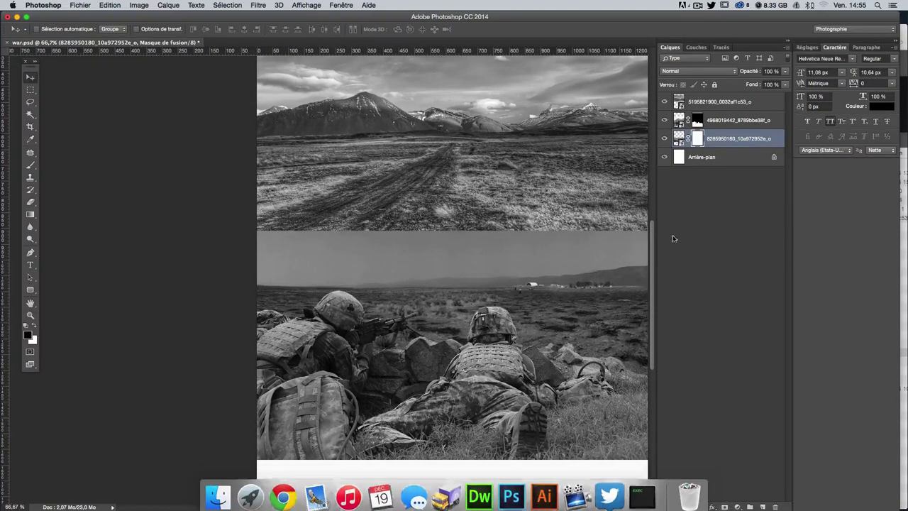
click(34, 168)
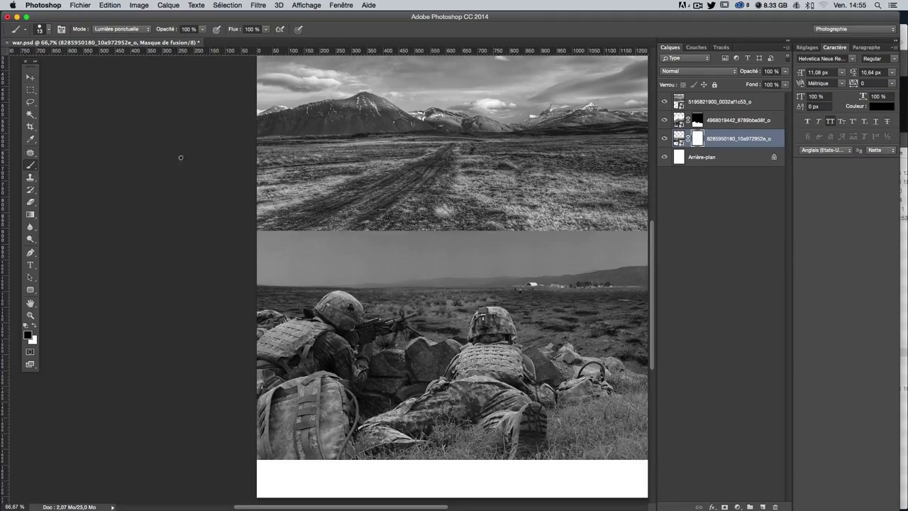
drag(379, 224, 430, 223)
mouse_move(418, 324)
mouse_down()
mouse_move(369, 162)
mouse_move(336, 167)
mouse_up()
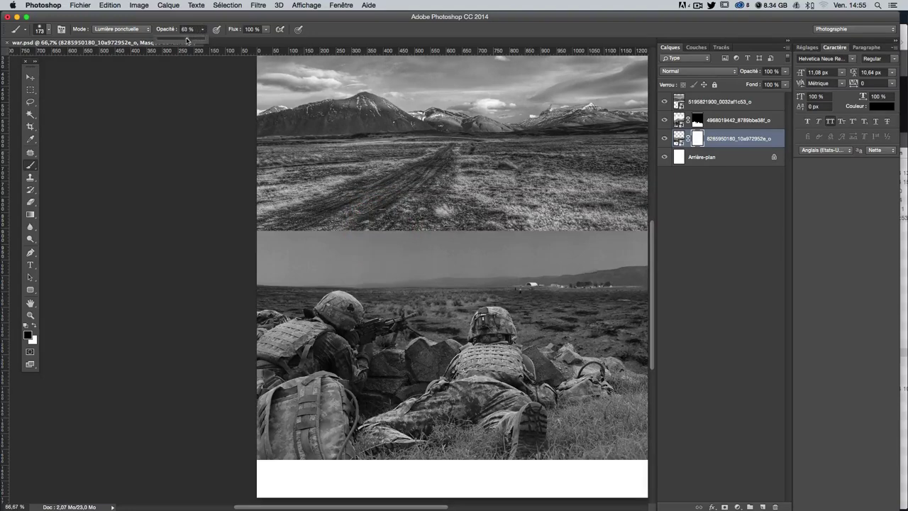
Step: Paint a soft white haze across the sky above the soldiers to the right edge
drag(270, 266, 340, 248)
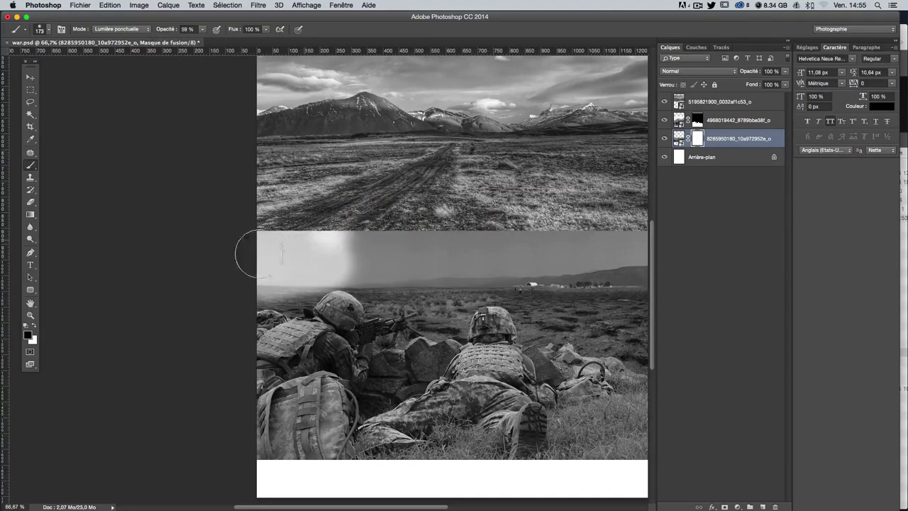
mouse_move(244, 253)
mouse_down()
mouse_move(425, 255)
mouse_move(482, 269)
mouse_up()
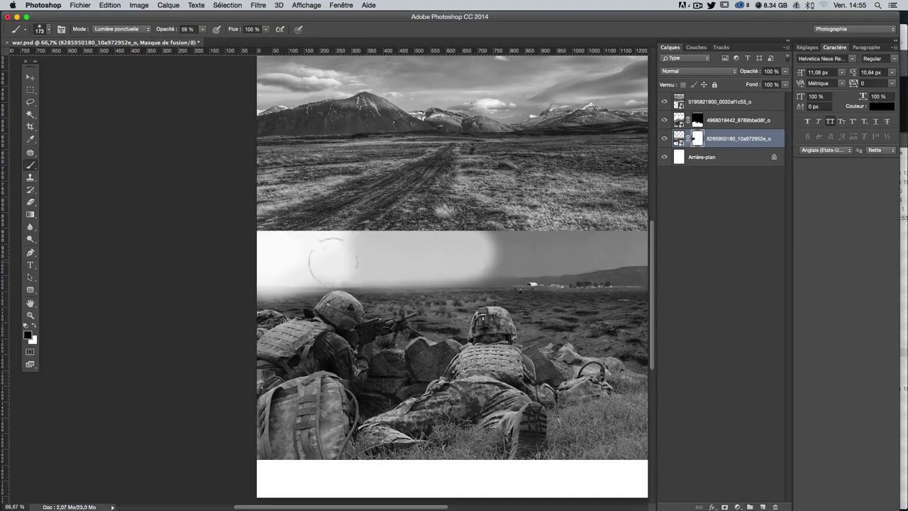
mouse_move(324, 253)
mouse_down()
mouse_move(480, 279)
mouse_move(546, 264)
mouse_up()
drag(375, 266, 638, 262)
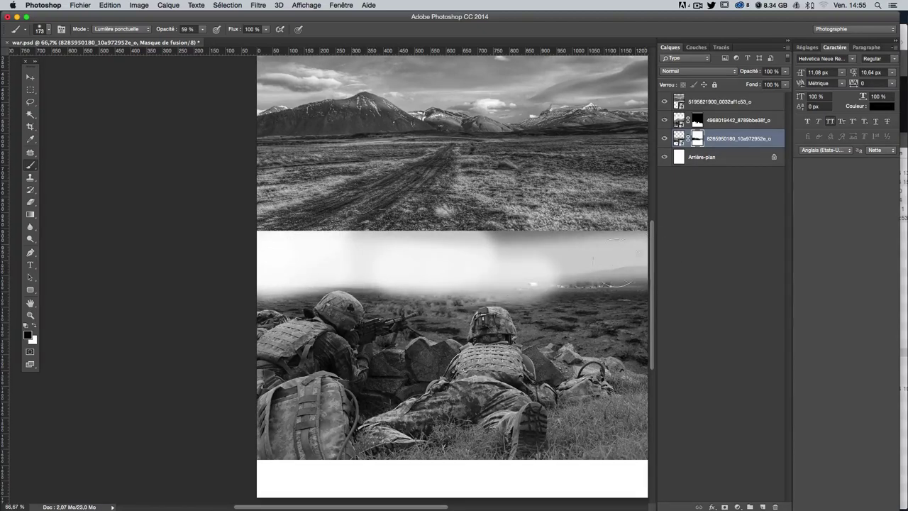
mouse_move(454, 263)
mouse_down()
mouse_move(640, 263)
mouse_move(577, 248)
mouse_move(634, 255)
mouse_up()
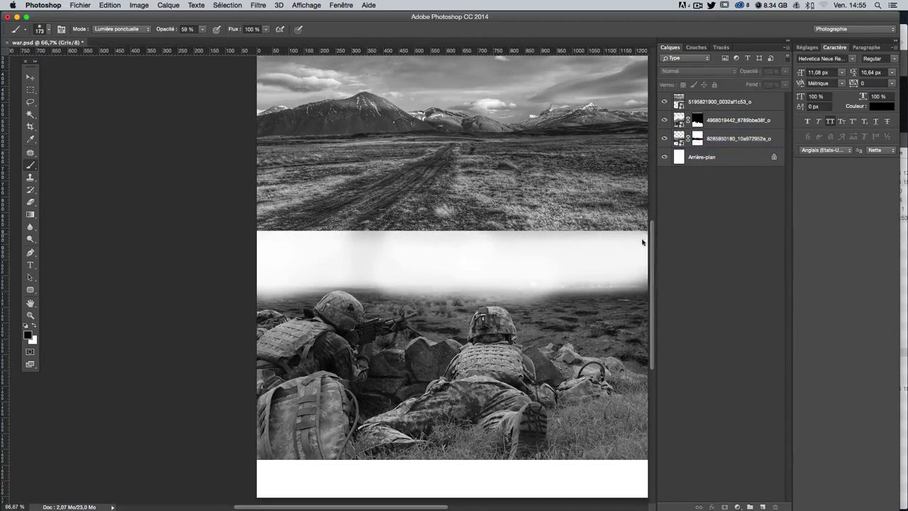
click(554, 270)
click(524, 178)
click(698, 139)
drag(573, 263, 621, 263)
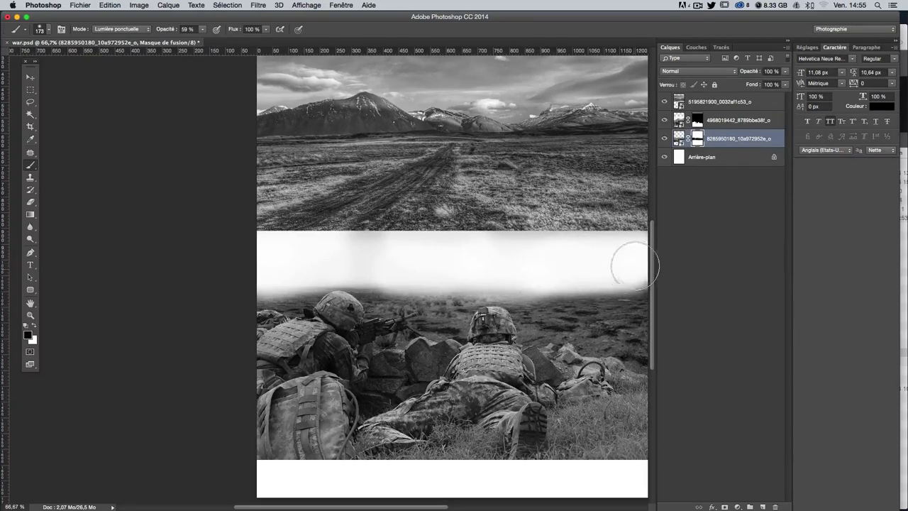
Step: Switch to the Move tool and select the top mountain landscape layer
scroll(550, 217, right, 3)
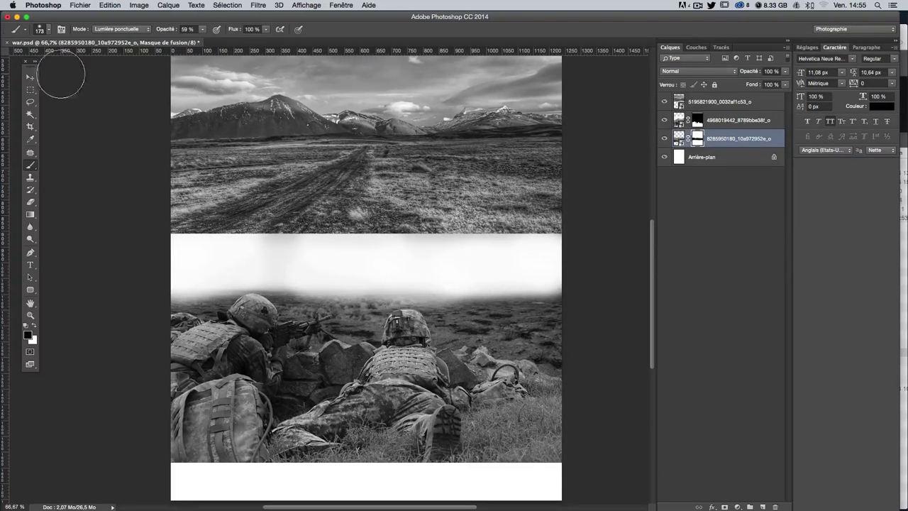
key(v)
scroll(347, 221, up, 2)
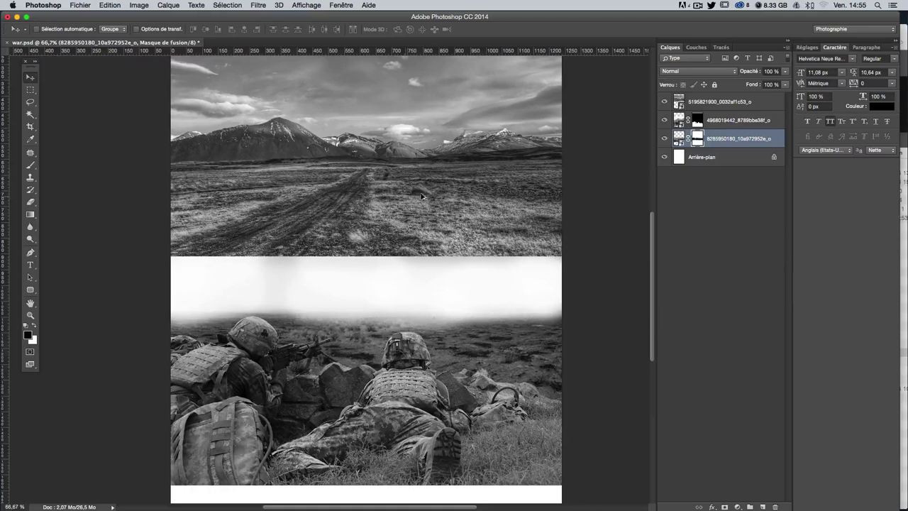
click(521, 147)
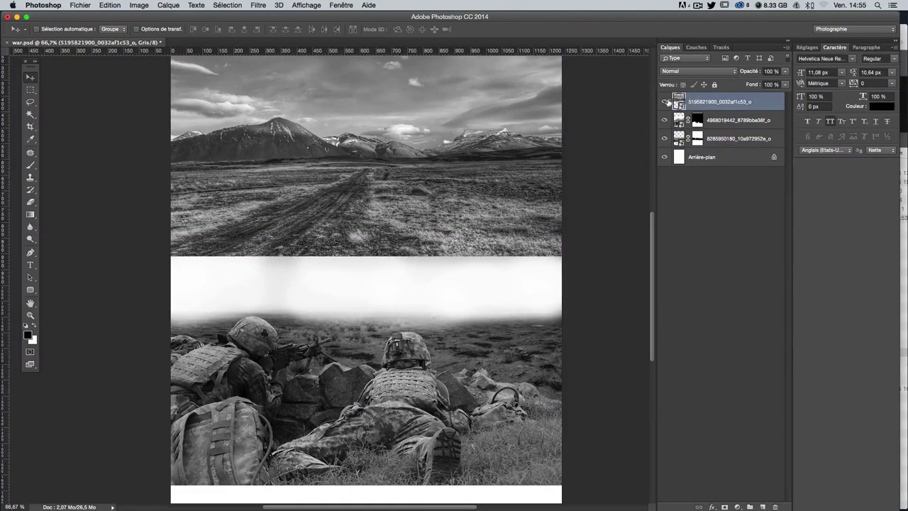
Step: Duplicate the mountain landscape layer lower down and give the copy a layer mask
click(664, 102)
mouse_move(483, 146)
mouse_down()
mouse_move(478, 197)
mouse_move(483, 244)
mouse_move(491, 240)
mouse_up()
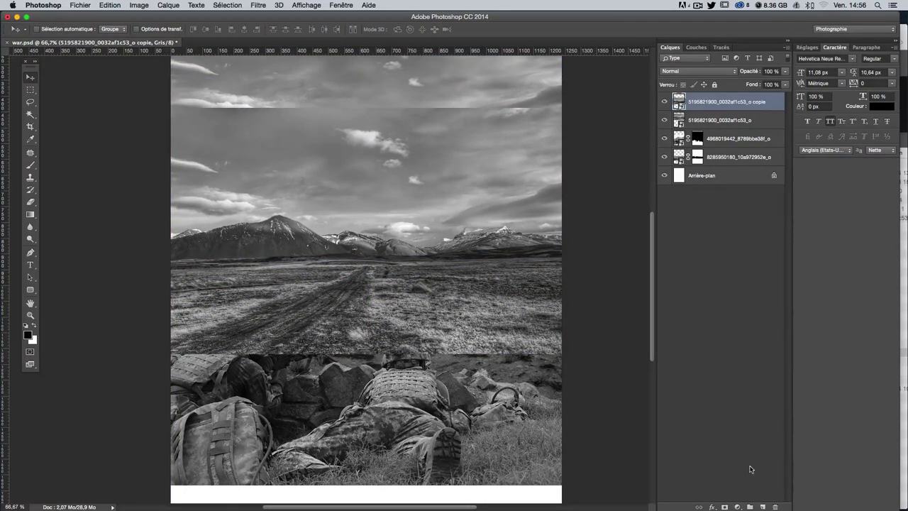
click(724, 506)
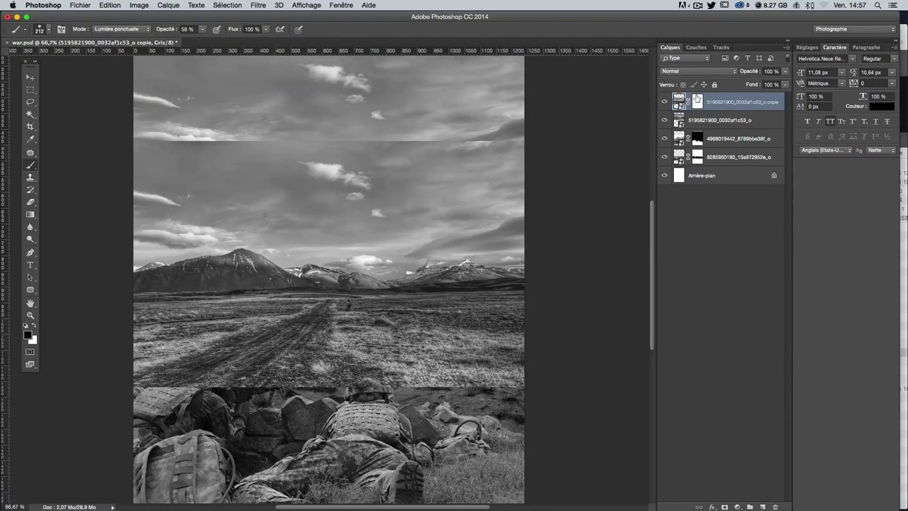
click(697, 100)
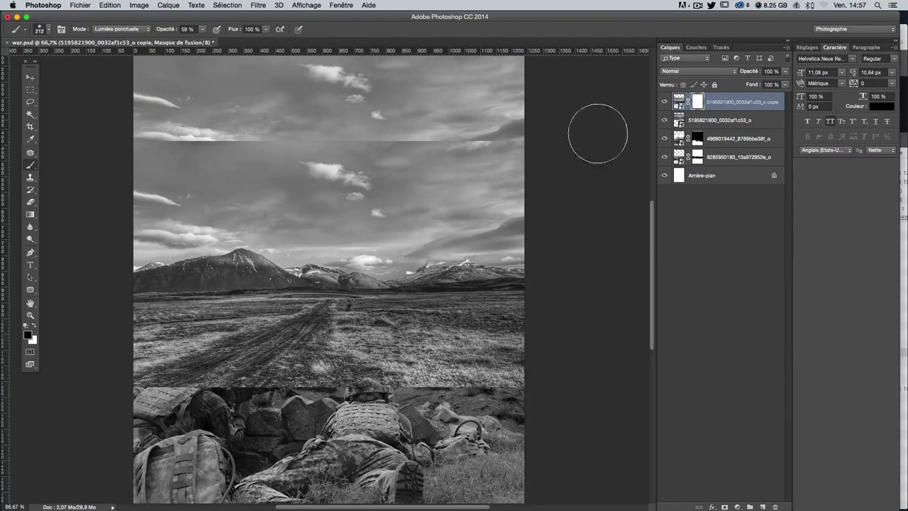
Step: Paint out the copy's sky and horizon seams on its mask, then shift the copy further down
mouse_move(149, 156)
mouse_down()
mouse_move(312, 160)
mouse_move(304, 156)
mouse_move(368, 173)
mouse_move(185, 234)
mouse_move(298, 255)
mouse_move(222, 266)
mouse_move(460, 269)
mouse_move(511, 213)
mouse_move(213, 191)
mouse_move(185, 206)
mouse_move(240, 232)
mouse_up()
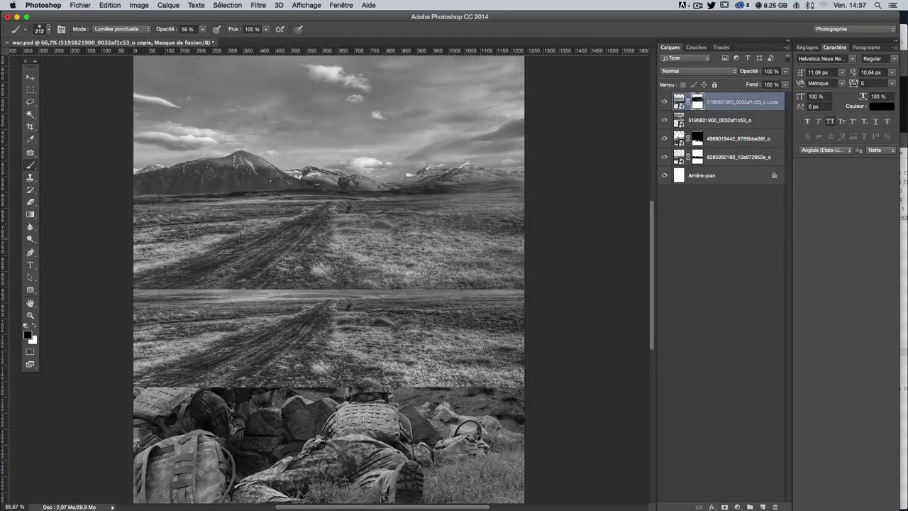
mouse_move(426, 213)
mouse_down()
mouse_move(496, 185)
mouse_move(517, 206)
mouse_up()
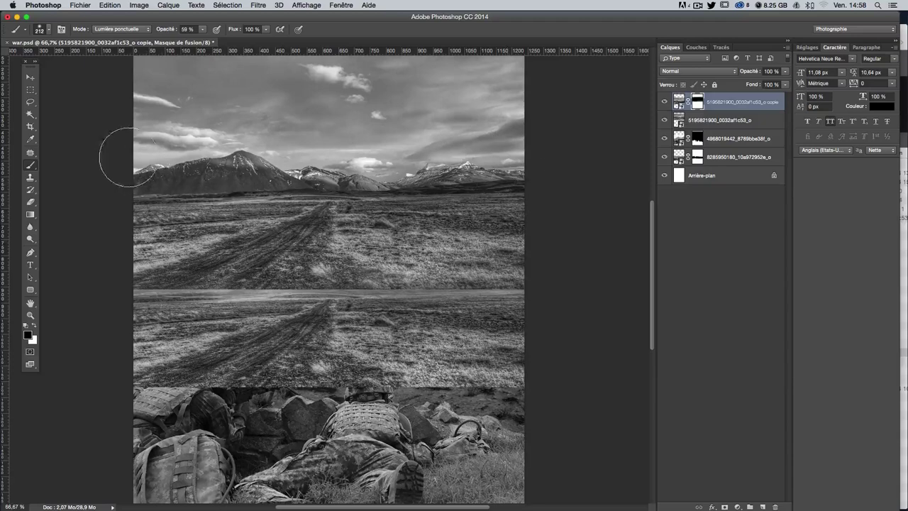
mouse_move(135, 292)
mouse_down()
mouse_move(521, 287)
mouse_move(102, 274)
mouse_move(624, 265)
mouse_move(1, 255)
mouse_up()
click(29, 77)
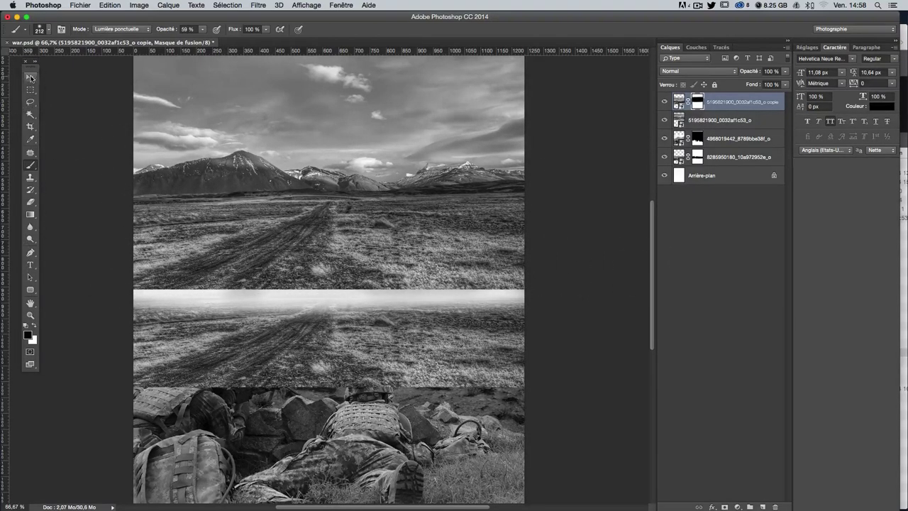
drag(366, 142, 367, 192)
key(ctrl+t)
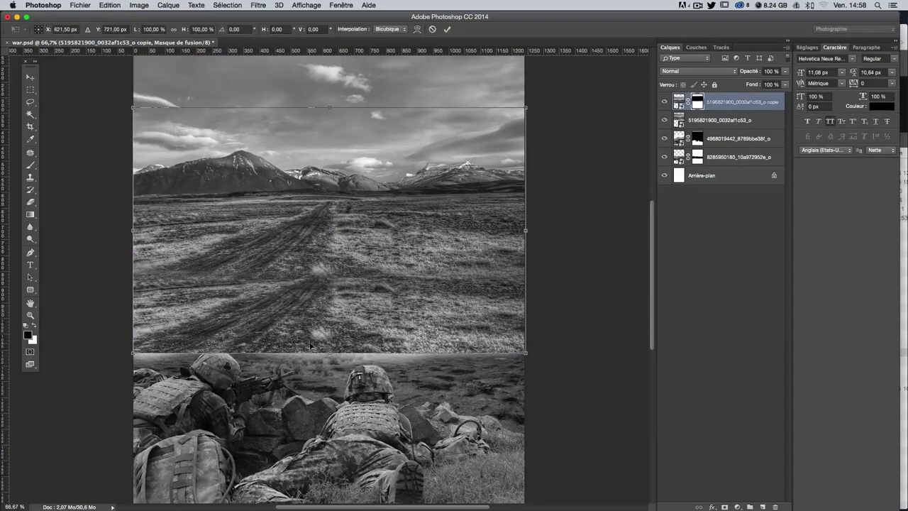
Step: Distort the landscape copy, widening its bottom corners past the page edges and nudging it up
right_click(324, 307)
click(142, 207)
drag(134, 352, 93, 381)
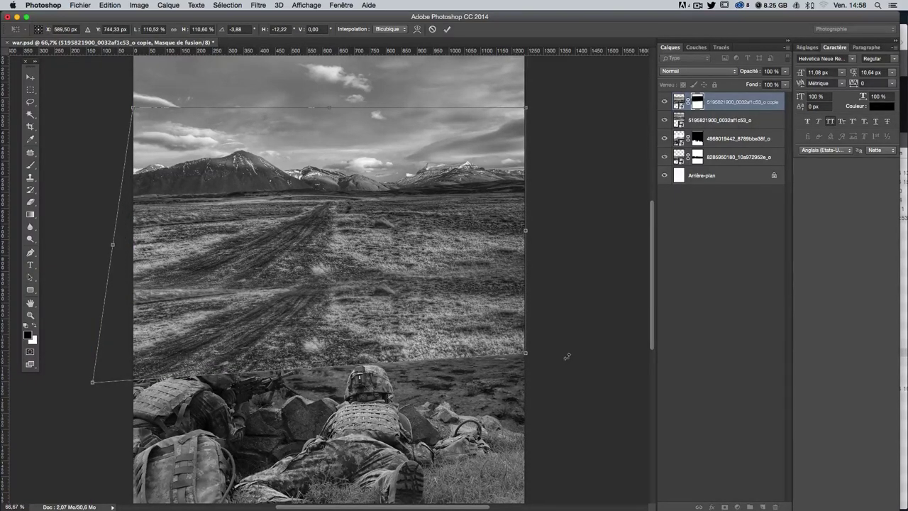
mouse_move(526, 352)
mouse_down()
mouse_move(562, 389)
mouse_move(549, 378)
mouse_up()
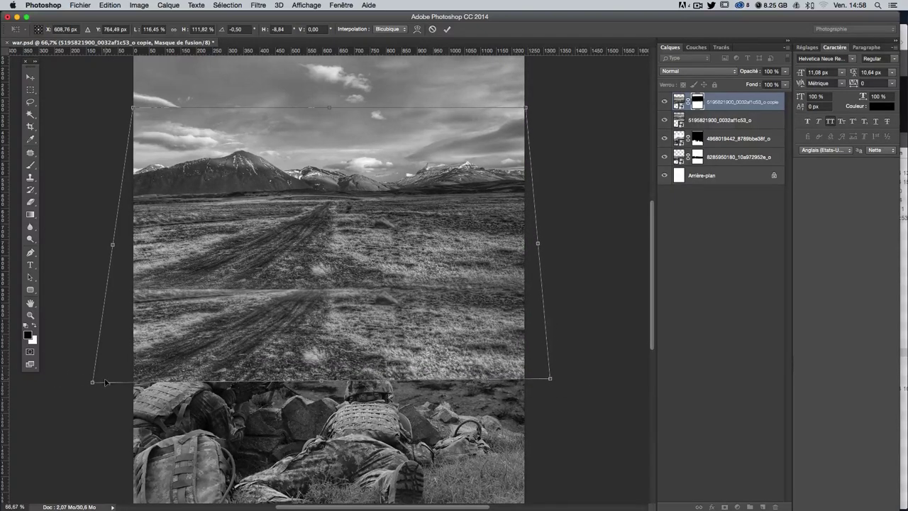
drag(105, 382, 81, 388)
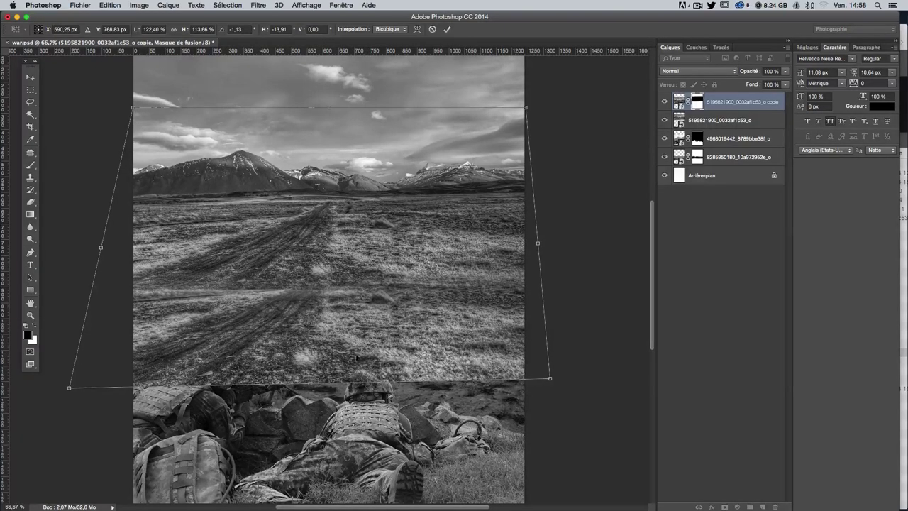
drag(551, 386, 560, 409)
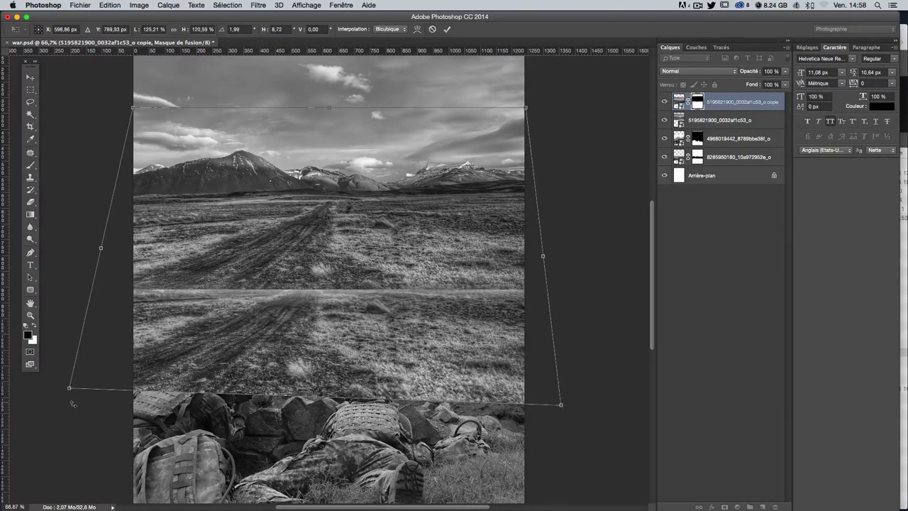
drag(69, 393, 54, 400)
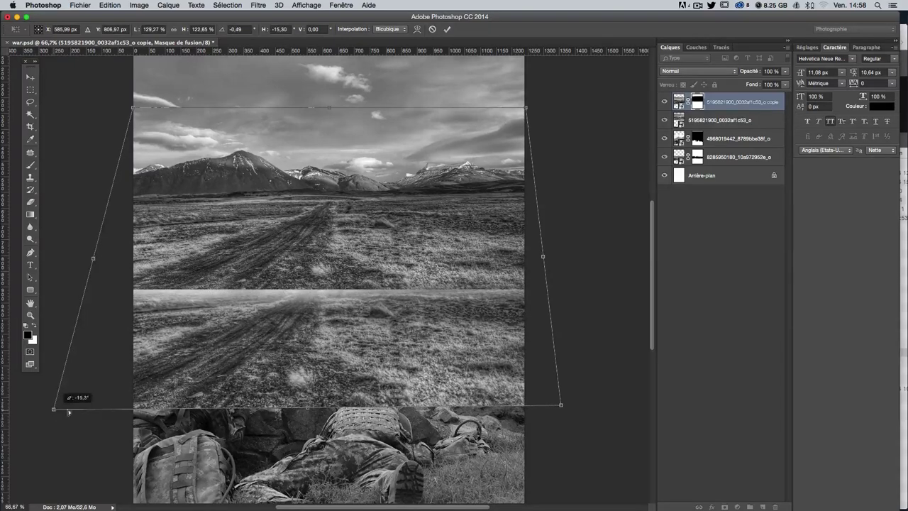
drag(264, 321, 258, 317)
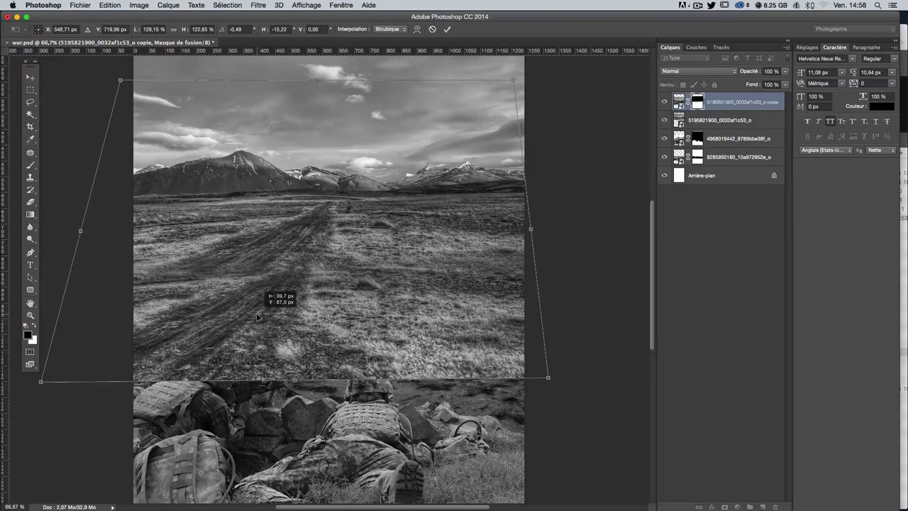
drag(345, 316, 345, 314)
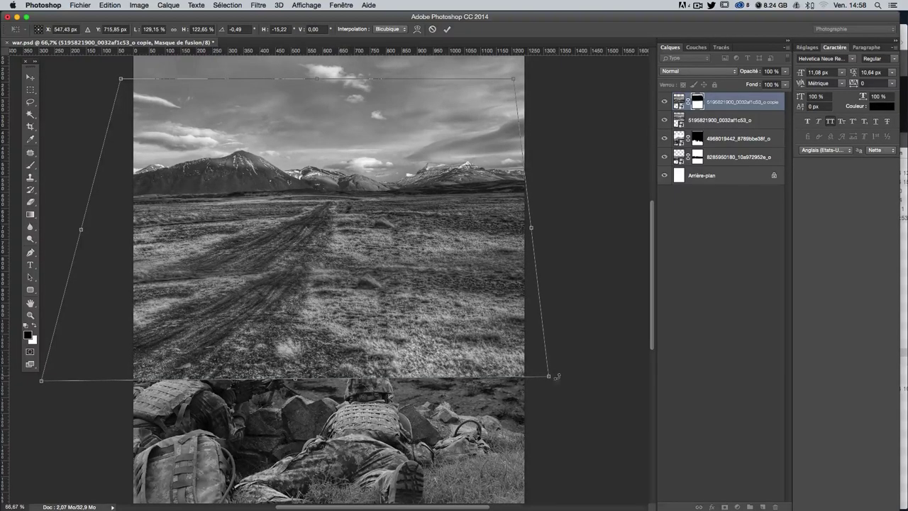
drag(551, 381, 560, 390)
drag(560, 387, 559, 384)
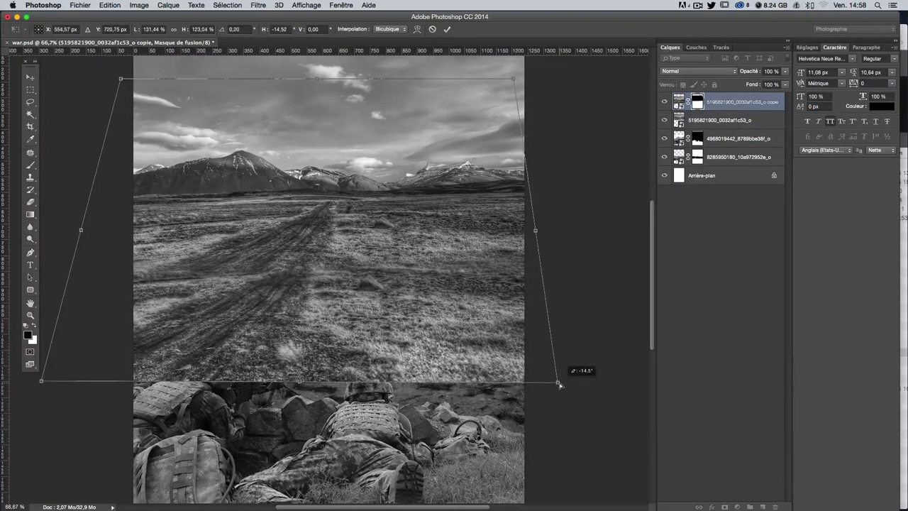
key(Return)
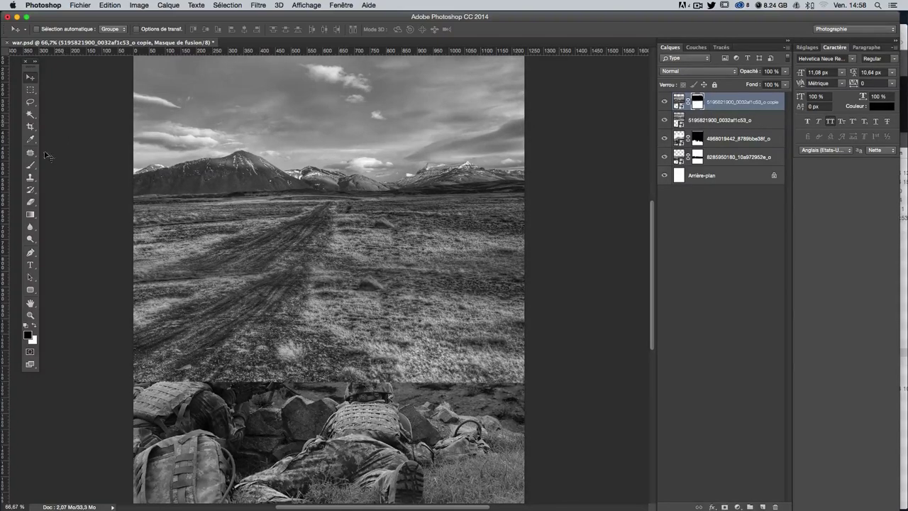
Step: Try painting the tire tracks on the copy's mask with 159 and 92 px brushes, undoing both
key(b)
drag(371, 231, 358, 231)
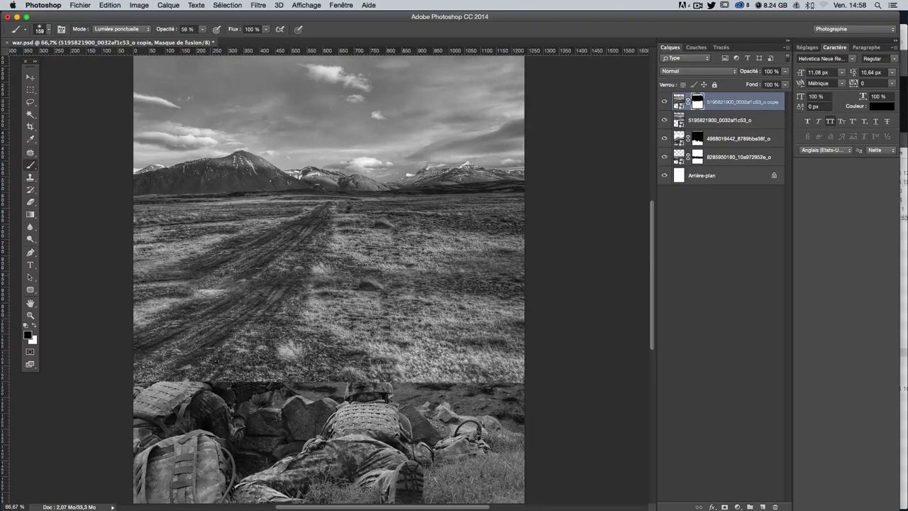
mouse_move(217, 280)
mouse_down()
mouse_move(240, 273)
mouse_move(234, 264)
mouse_up()
key(ctrl+z)
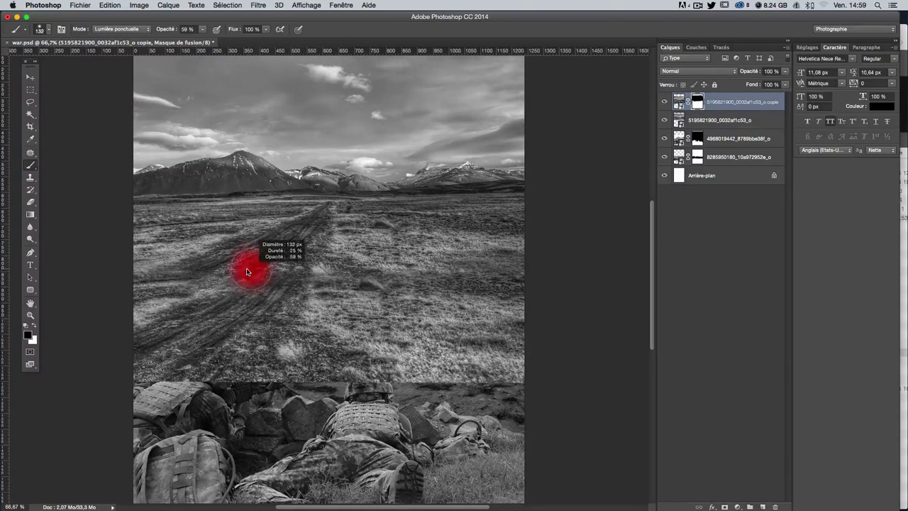
key(x)
drag(241, 295, 228, 297)
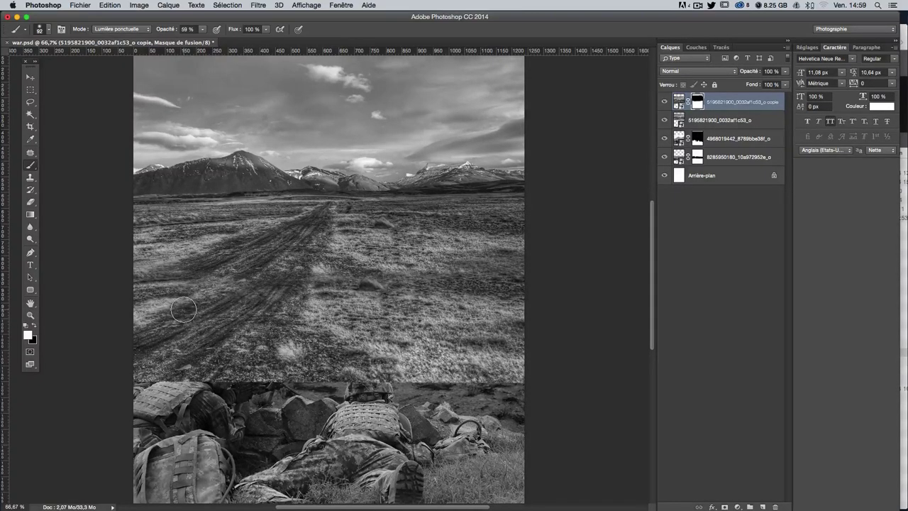
click(169, 307)
key(x)
key(ctrl+z)
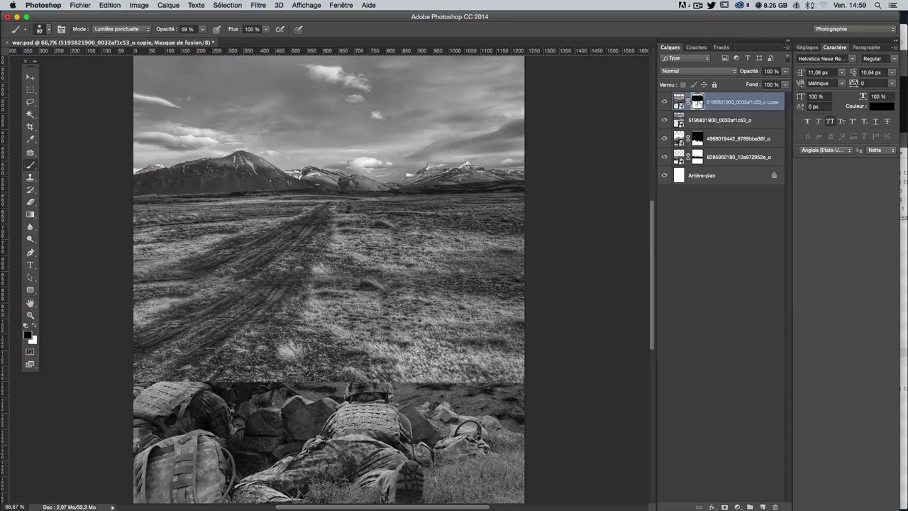
Step: Compare with the copy hidden, mask out ground beside the tire tracks, and shrink the brush to 52 px
click(665, 102)
click(664, 102)
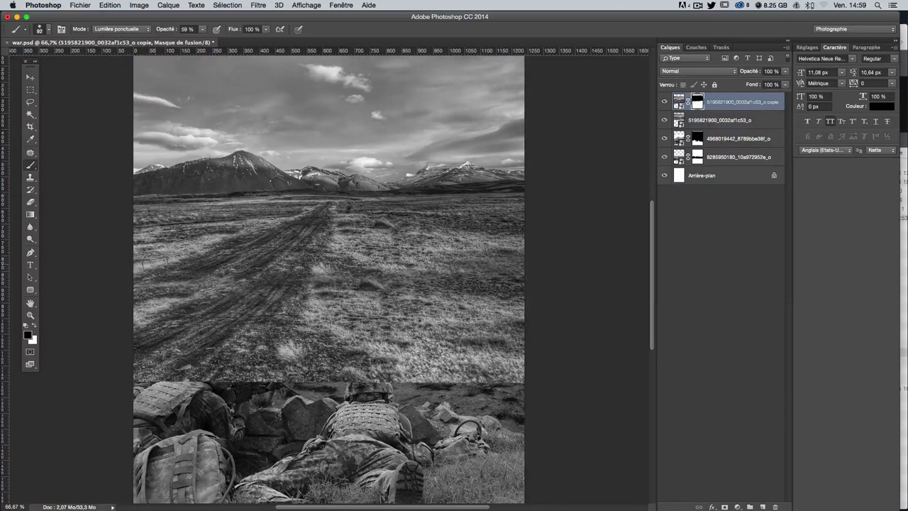
drag(279, 269, 270, 274)
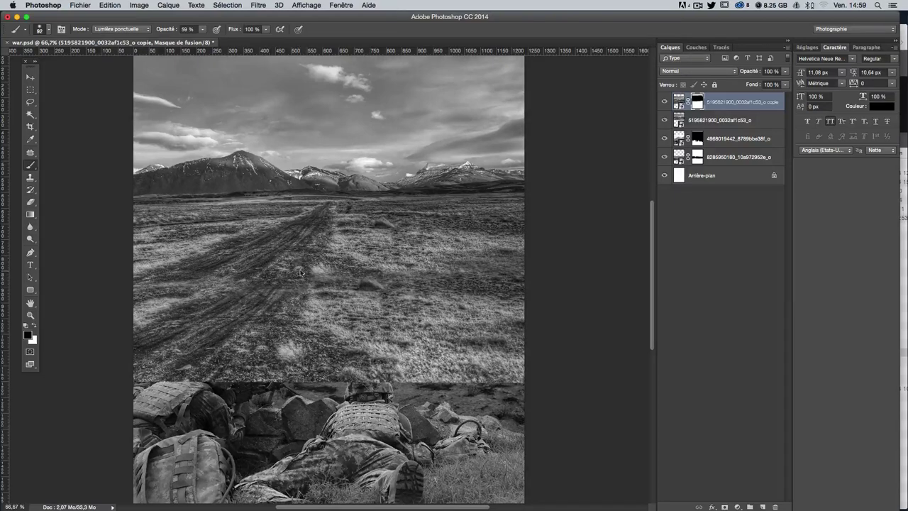
drag(305, 297, 290, 291)
key(x)
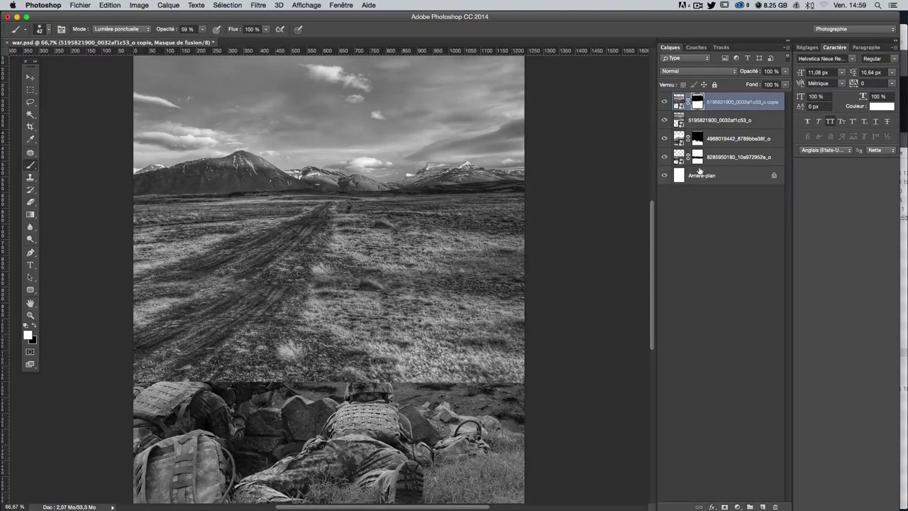
Step: Compare the image with and without the landscape copy, then drag the copy lower in the stack
click(663, 120)
click(664, 101)
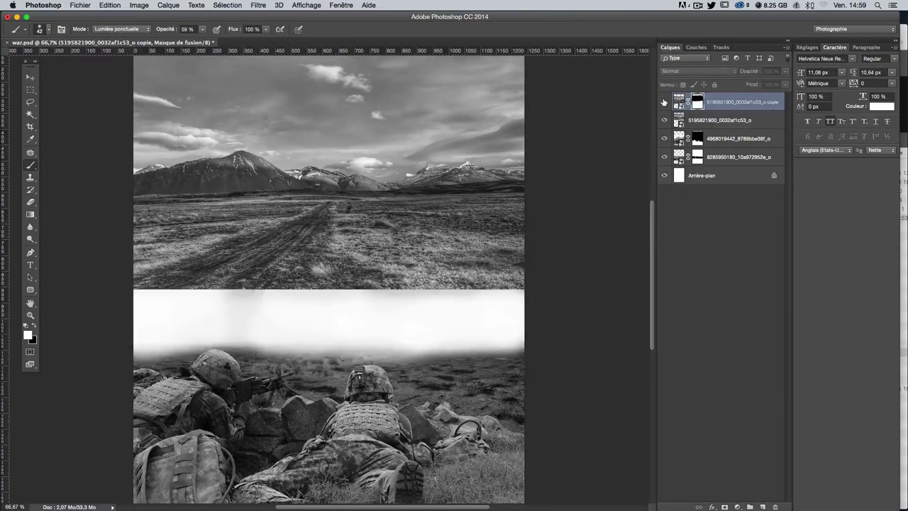
click(664, 102)
click(664, 102)
click(663, 102)
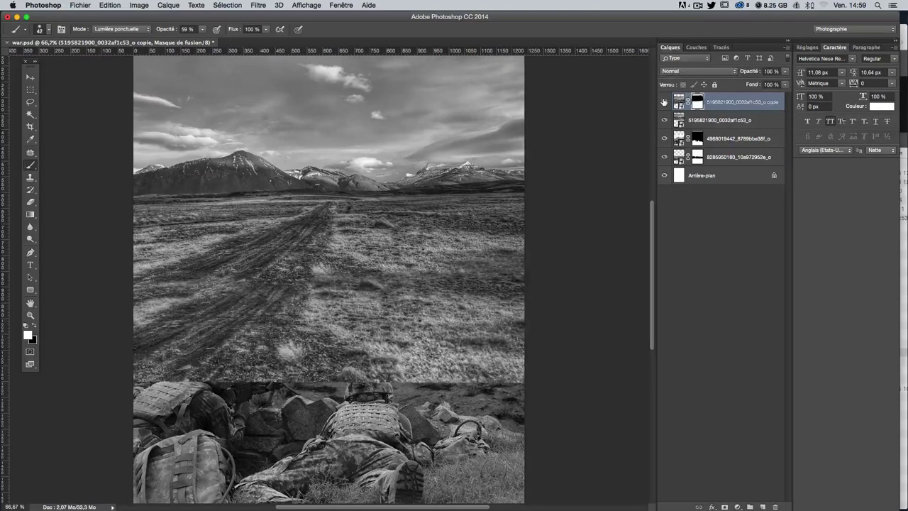
click(664, 101)
drag(744, 101, 708, 163)
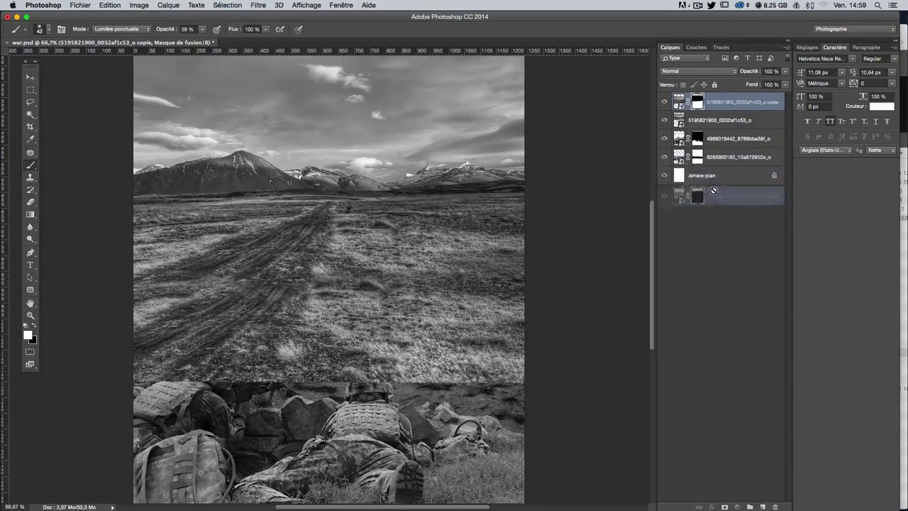
drag(708, 163, 712, 164)
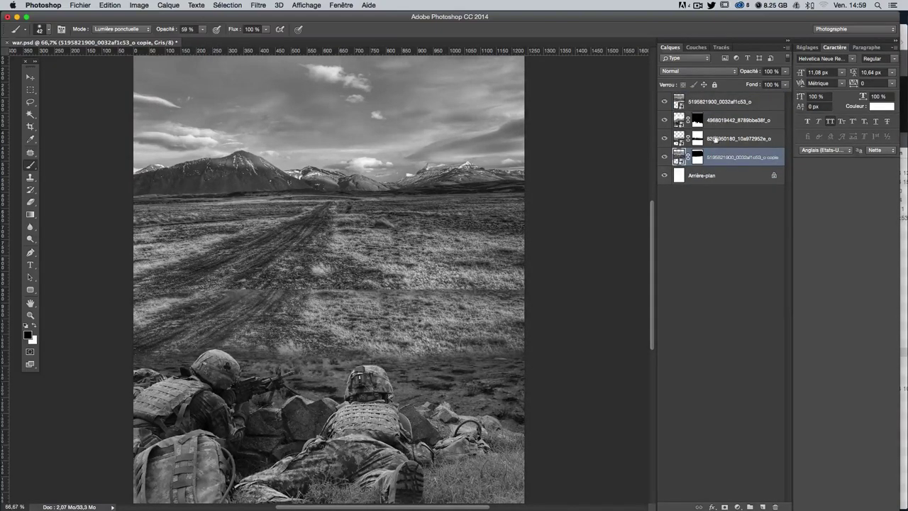
Step: Move the soldiers layer below the landscape copy and check the new order
click(663, 158)
click(665, 138)
double_click(728, 140)
key(Return)
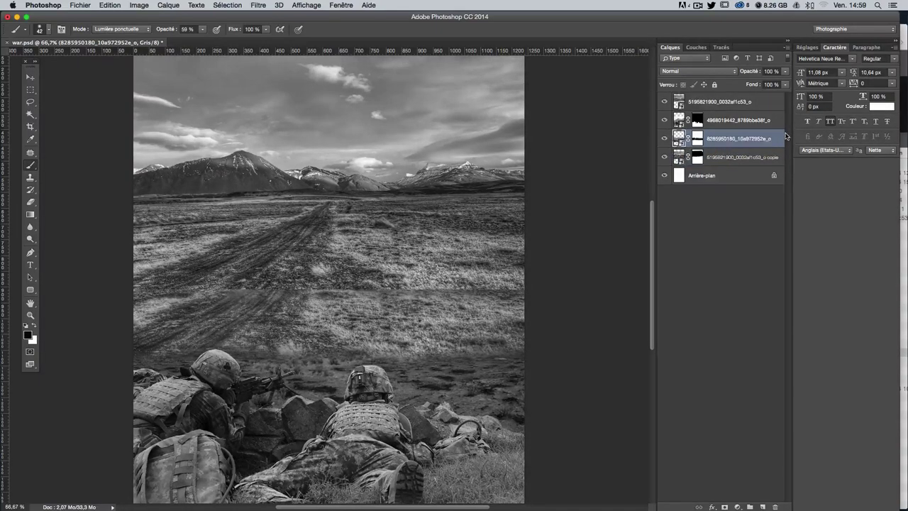
click(665, 138)
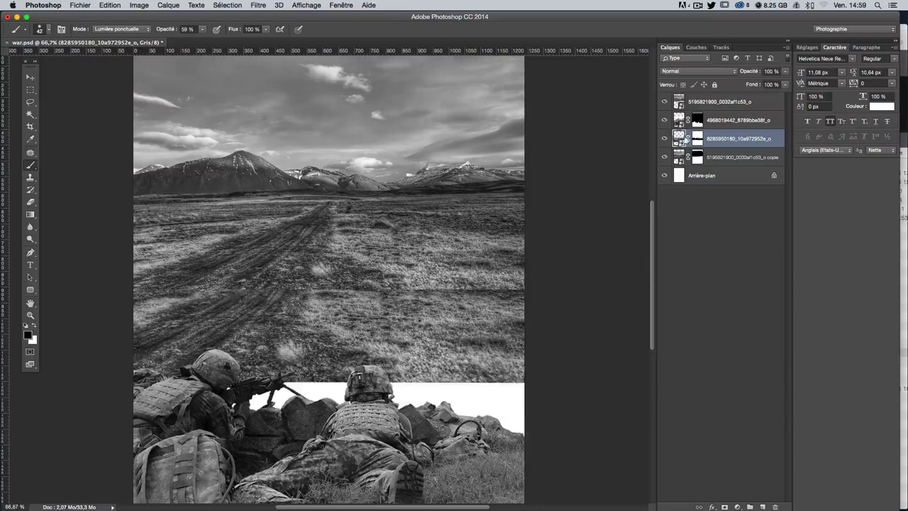
drag(731, 138, 759, 161)
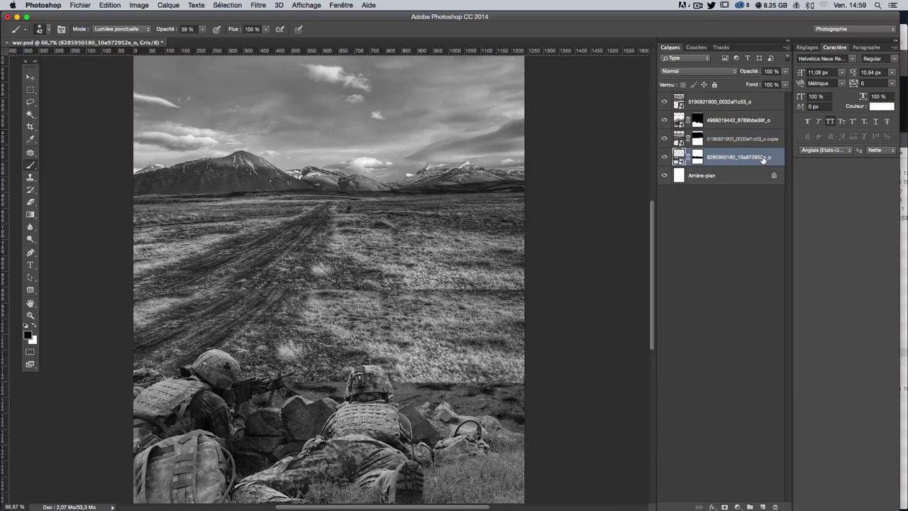
click(664, 137)
Step: Compare the layers by toggling visibility and target the landscape copy's mask
click(696, 157)
click(663, 156)
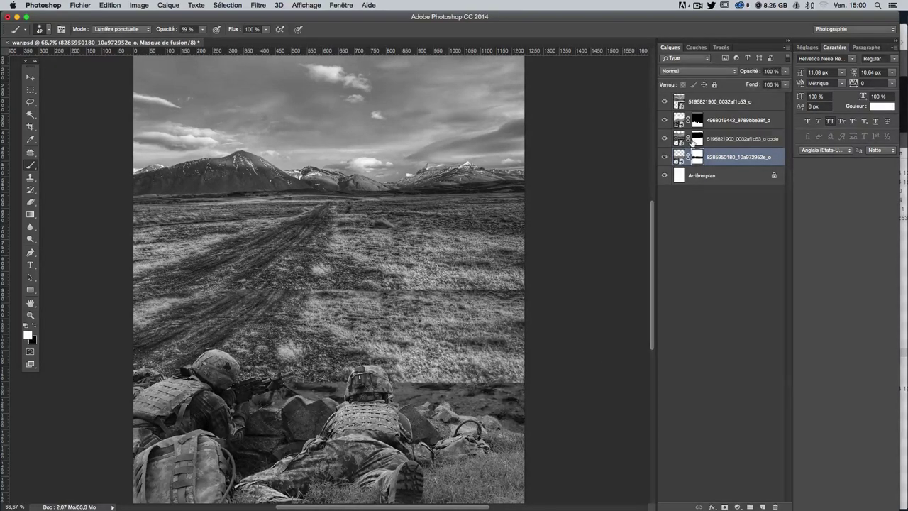
click(680, 139)
click(663, 139)
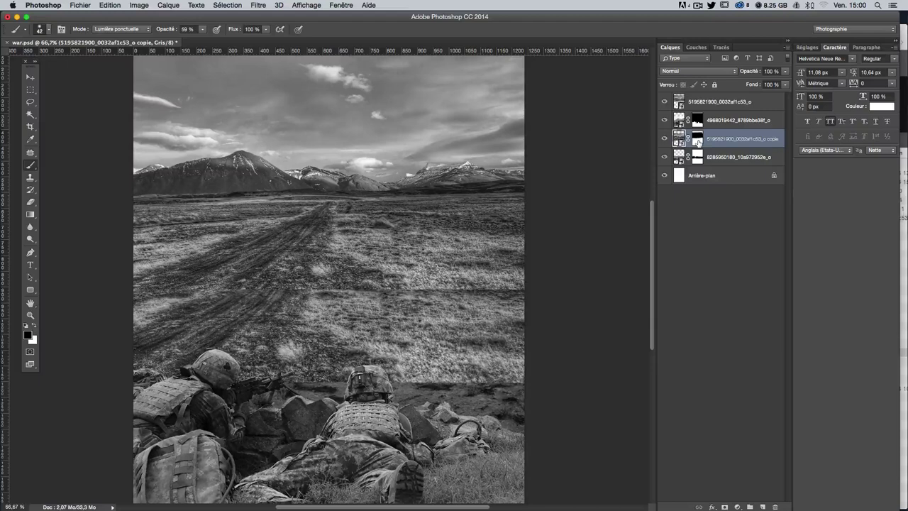
click(698, 140)
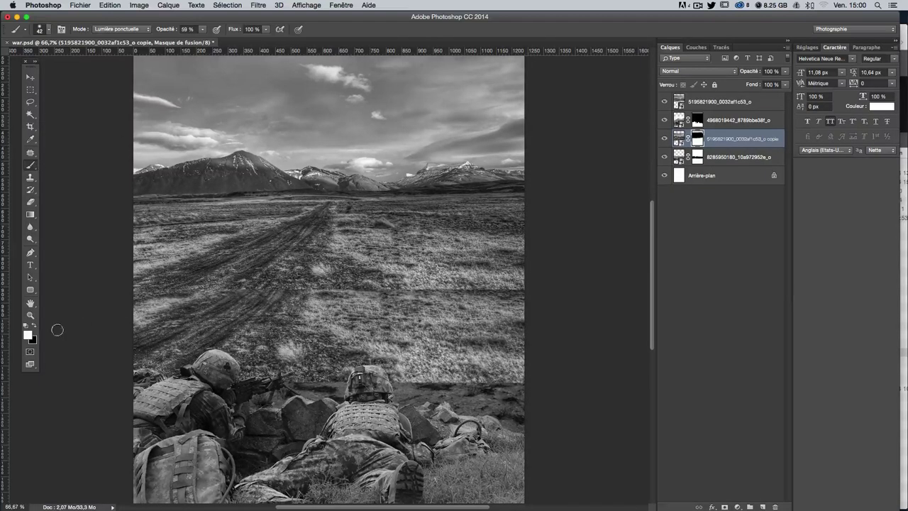
Step: Mask the copy's ground right of the kneeling soldier's helmet with a 182 then 118 px brush
click(30, 327)
drag(324, 371, 369, 371)
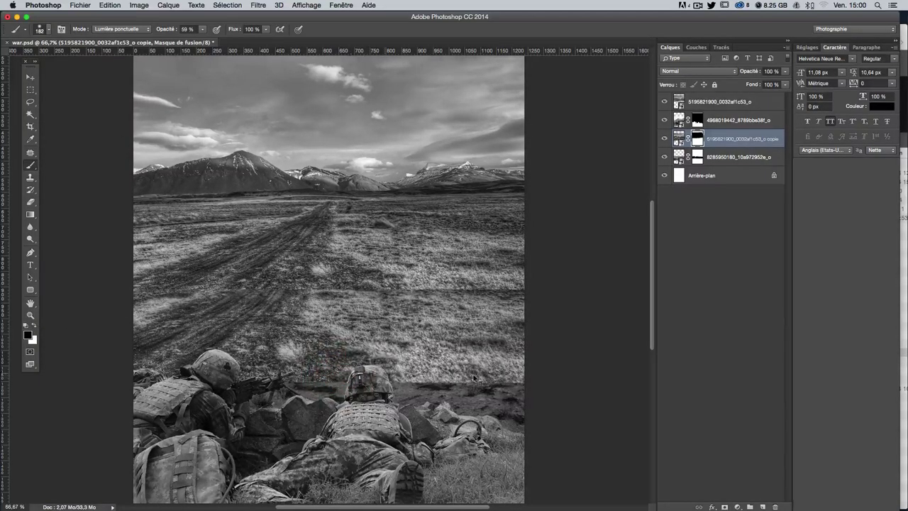
mouse_move(517, 366)
mouse_down()
mouse_move(489, 366)
mouse_move(500, 361)
mouse_up()
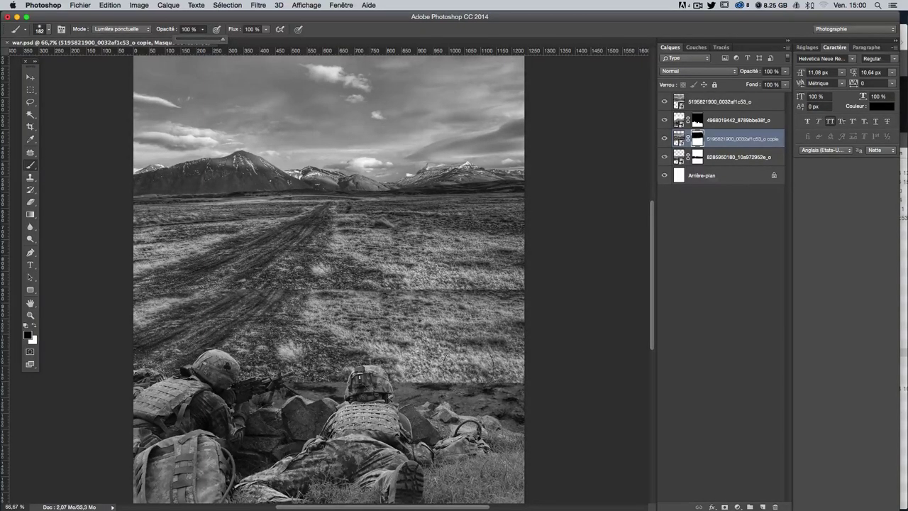
drag(461, 341, 443, 345)
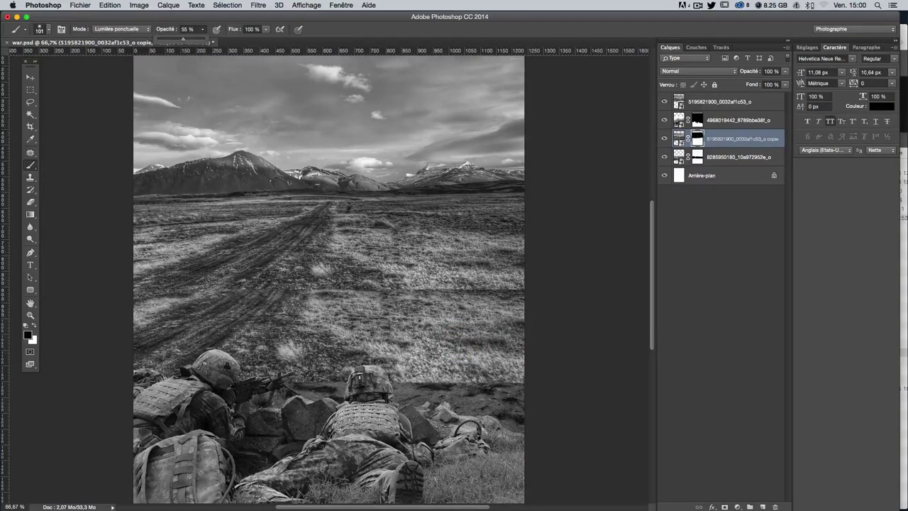
drag(524, 379, 325, 386)
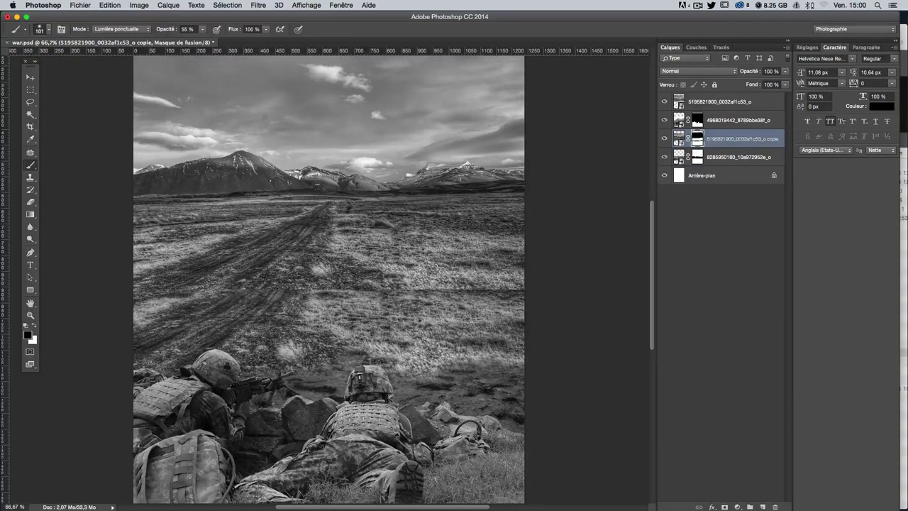
mouse_move(380, 378)
mouse_down()
mouse_move(514, 355)
mouse_move(429, 344)
mouse_up()
Step: On the soldiers layer's mask, paint black at 18% opacity to darken haze left of the centre soldier
click(664, 157)
click(664, 157)
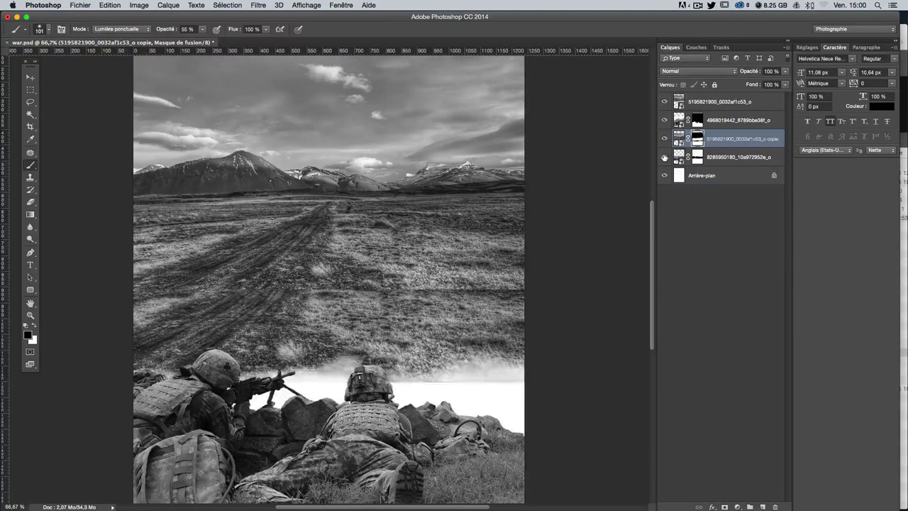
click(664, 157)
click(664, 157)
click(694, 161)
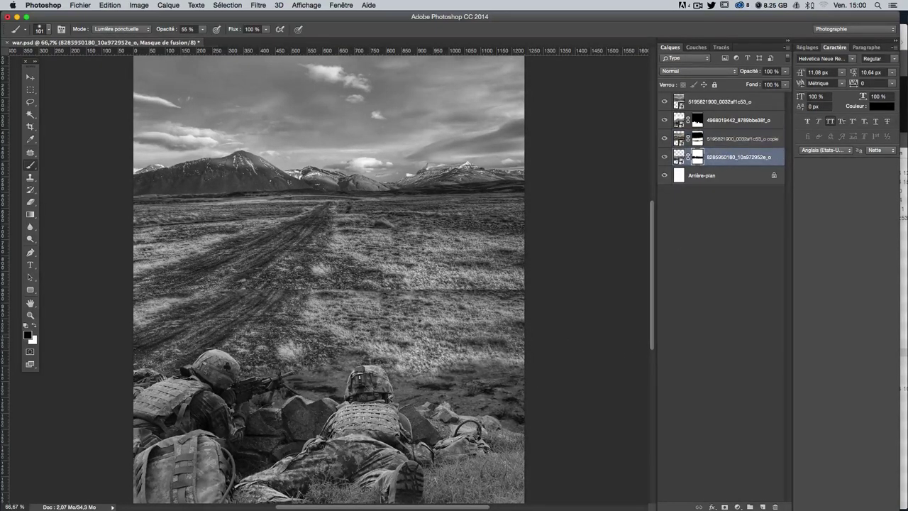
click(201, 29)
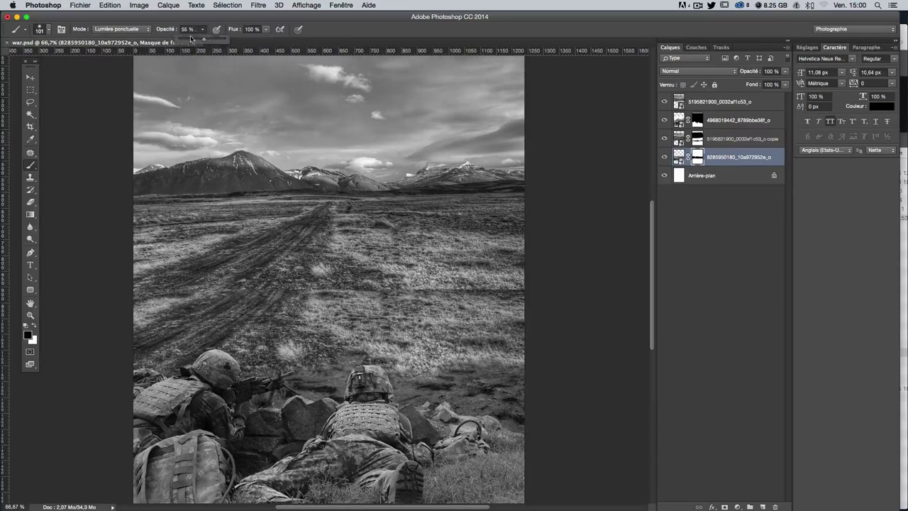
click(482, 362)
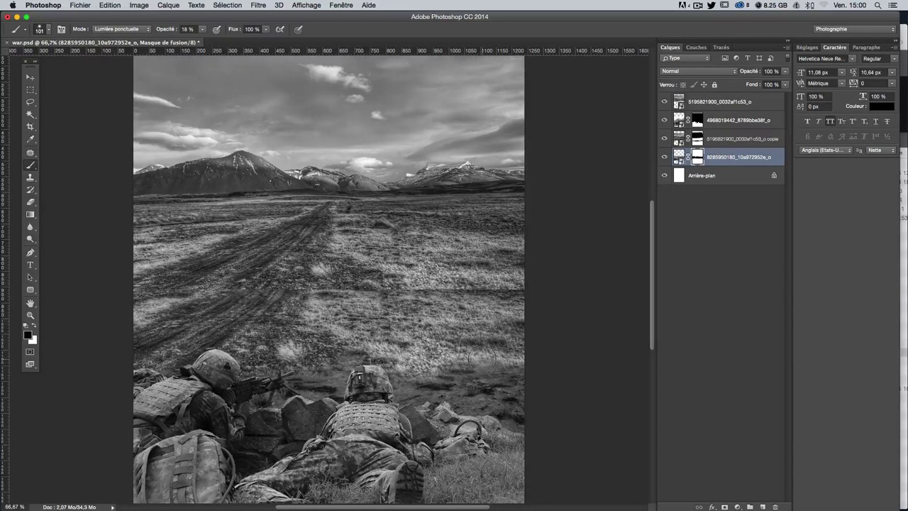
key(x)
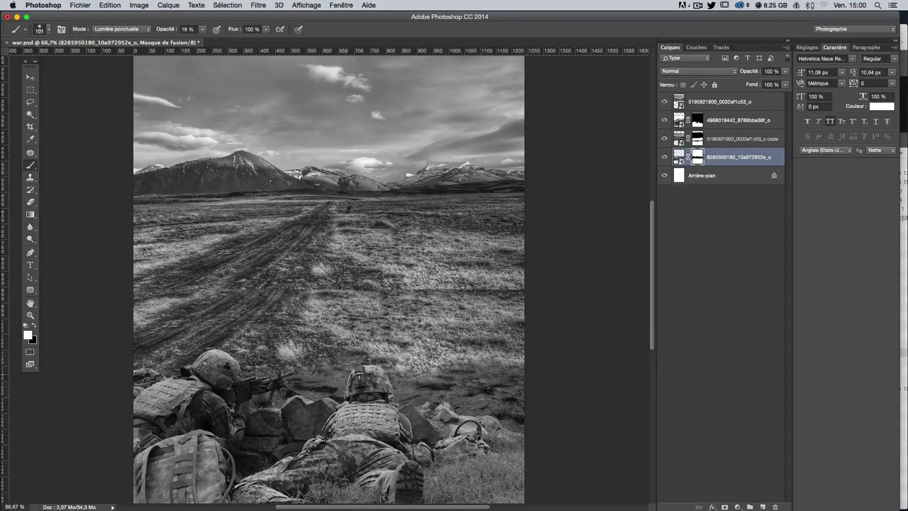
key(x)
click(344, 376)
Step: Compare the blend by hiding and showing the middle landscape, soldiers and top landscape layers
scroll(588, 223, down, 1)
scroll(588, 223, down, 2)
scroll(578, 231, down, 2)
scroll(572, 236, down, 1)
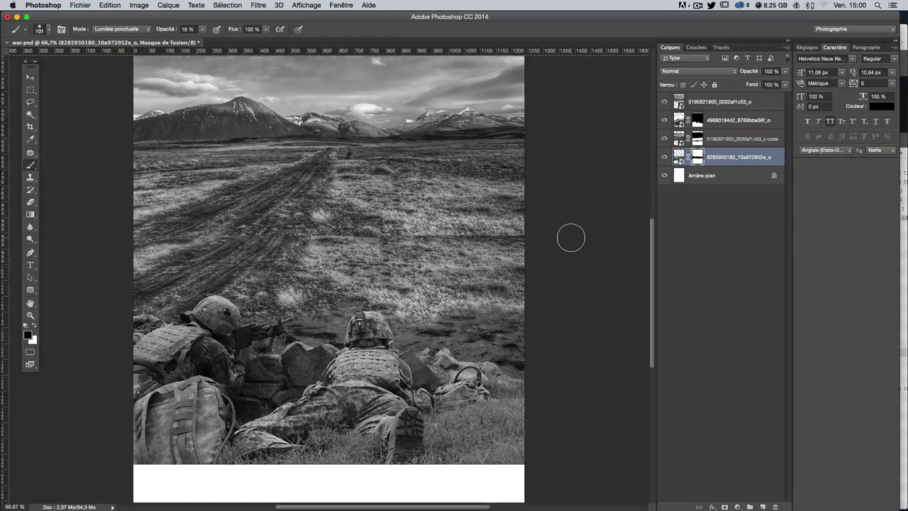
scroll(567, 237, up, 1)
scroll(559, 239, up, 1)
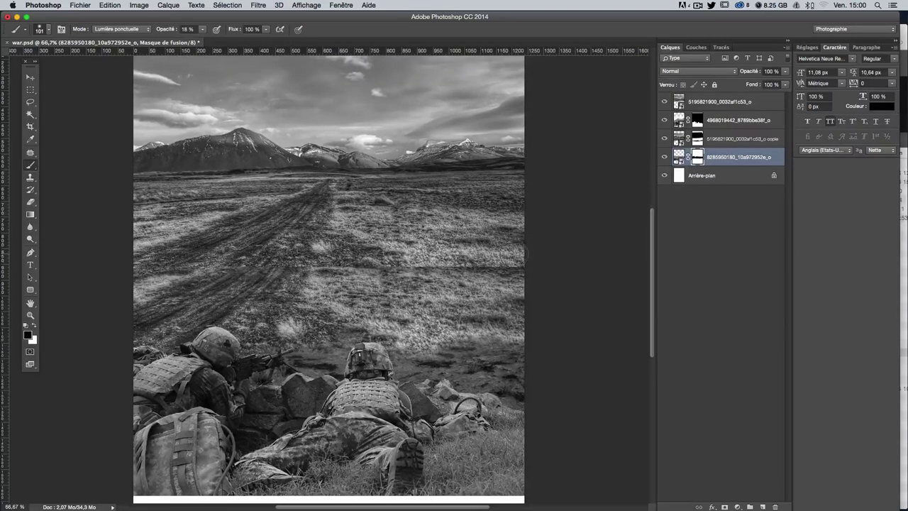
click(664, 157)
click(664, 139)
click(664, 139)
click(664, 121)
click(665, 102)
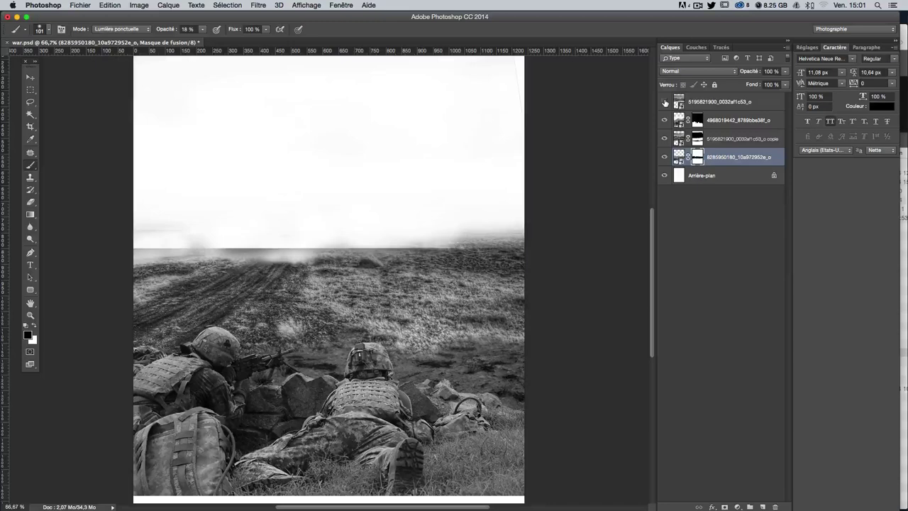
Step: Add a layer mask to the top landscape layer and lightly mask part of its field
click(712, 103)
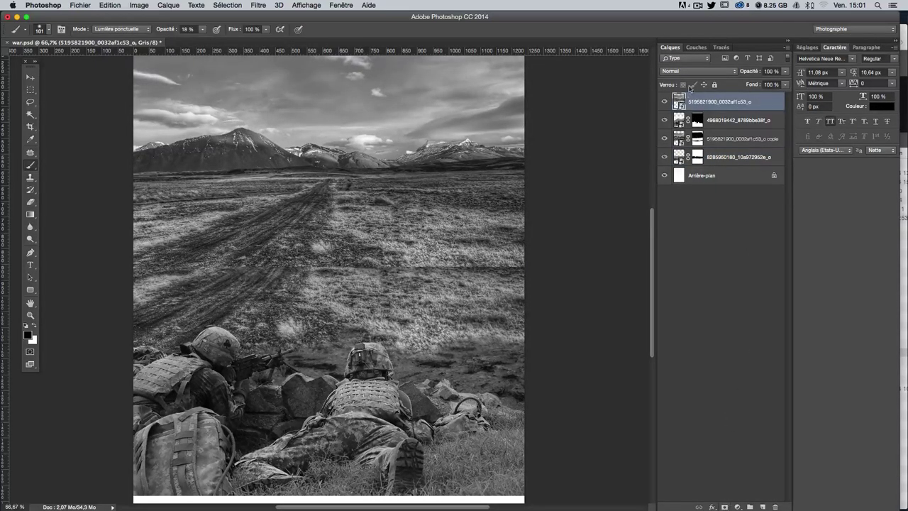
click(665, 102)
click(724, 506)
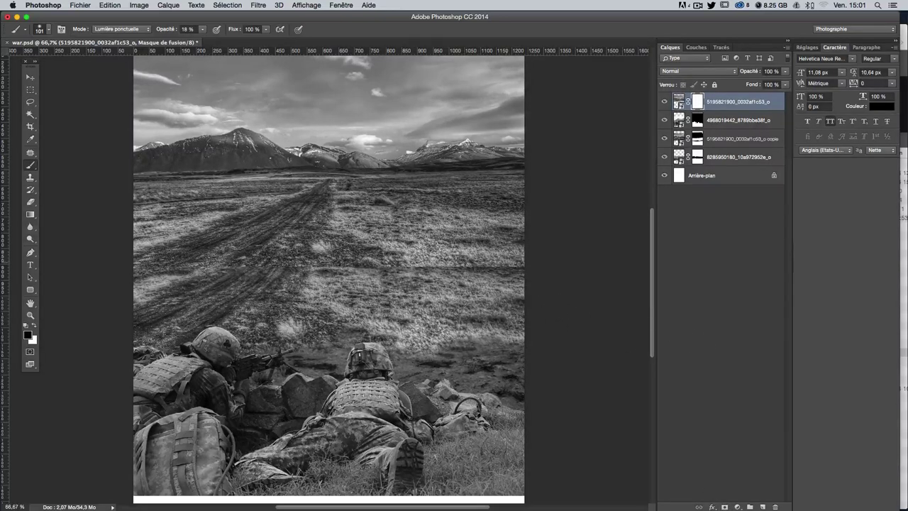
drag(513, 269, 429, 274)
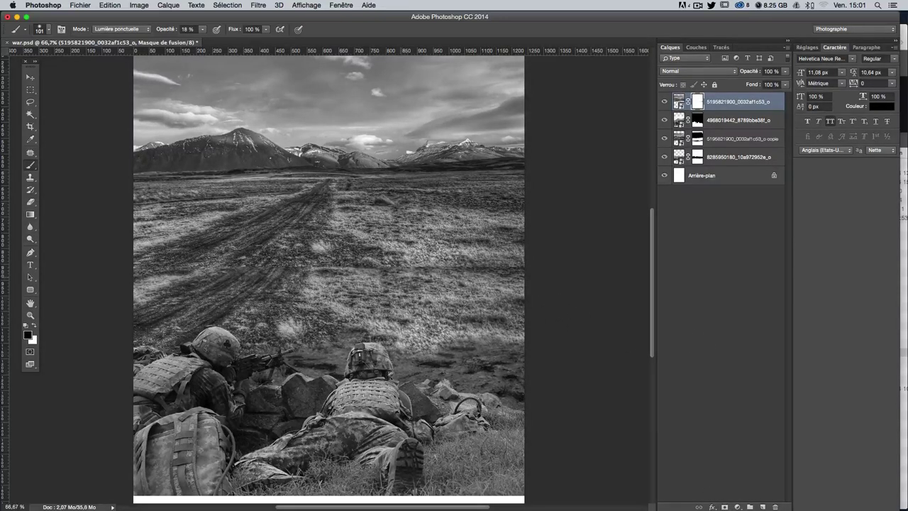
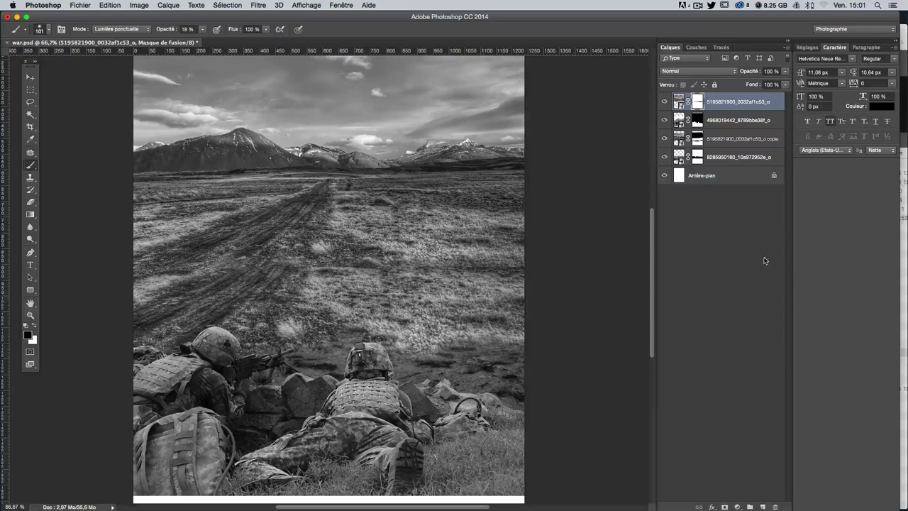
Step: Undo the last action and reduce the brush size from 101 to 61 pixels
key(ctrl+z)
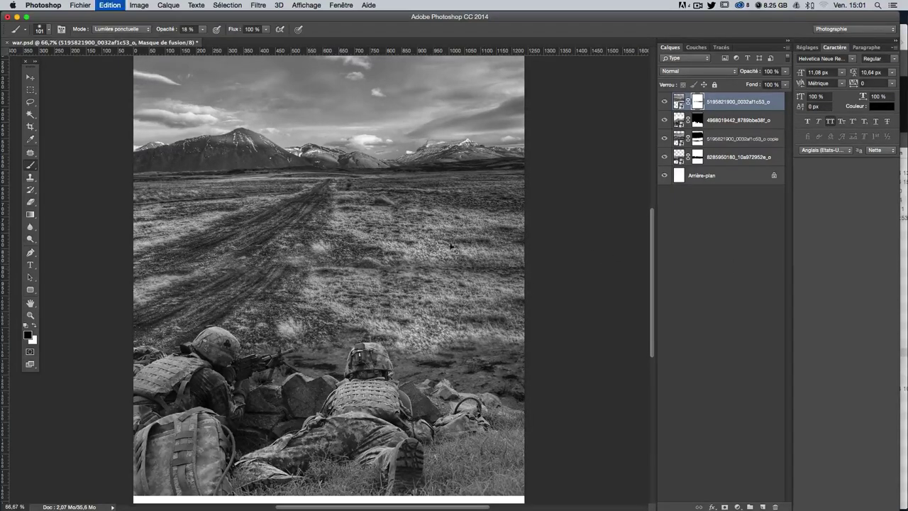
drag(358, 250, 340, 250)
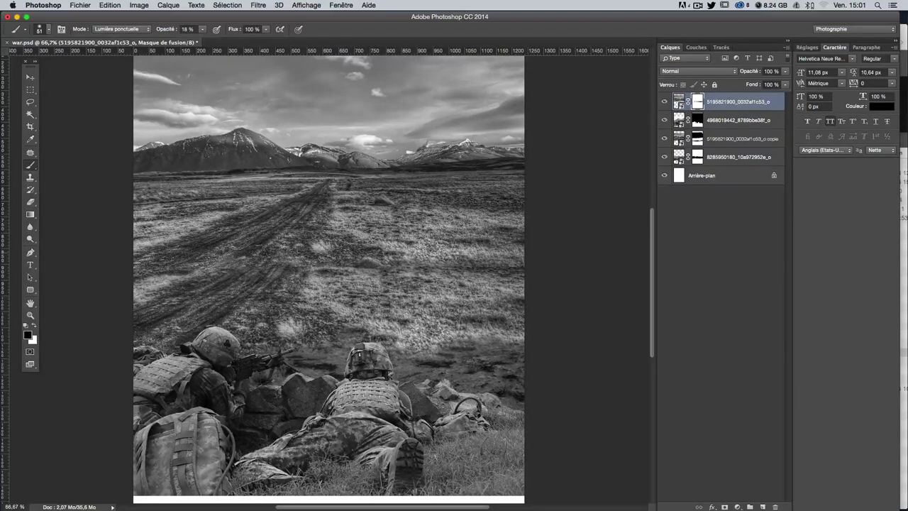
Step: In the war images folder, preview the burning vehicle and mountain plain source photos
click(906, 259)
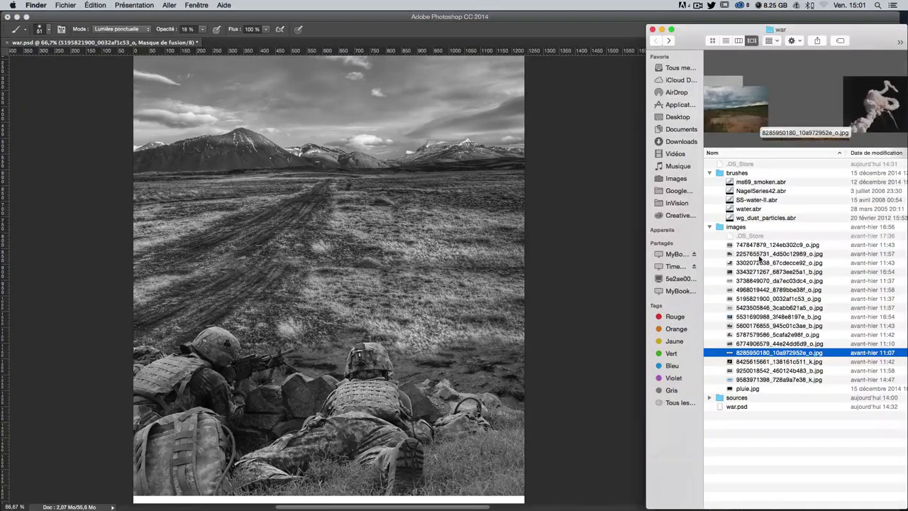
click(742, 246)
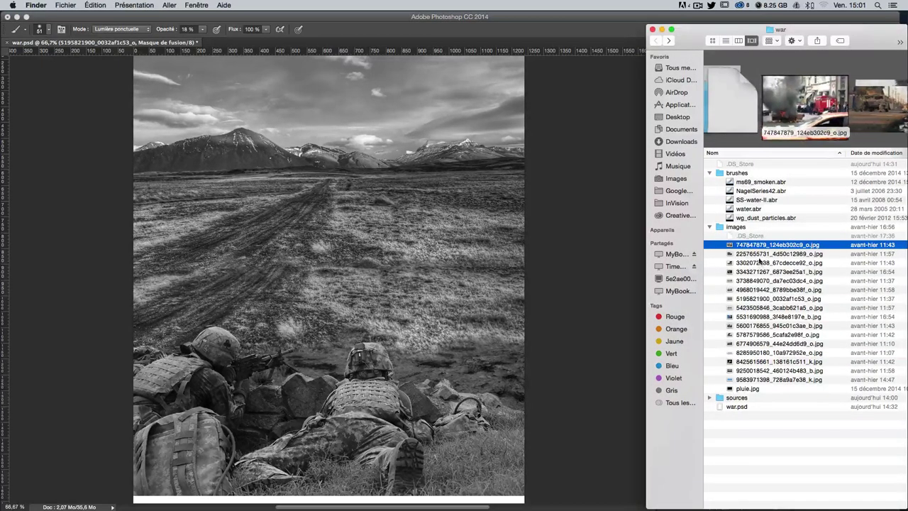
click(758, 263)
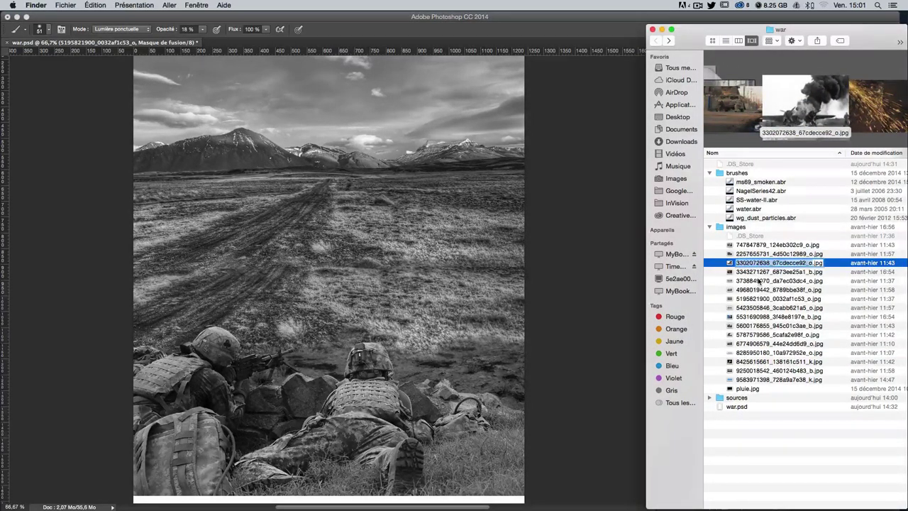
click(758, 272)
click(759, 289)
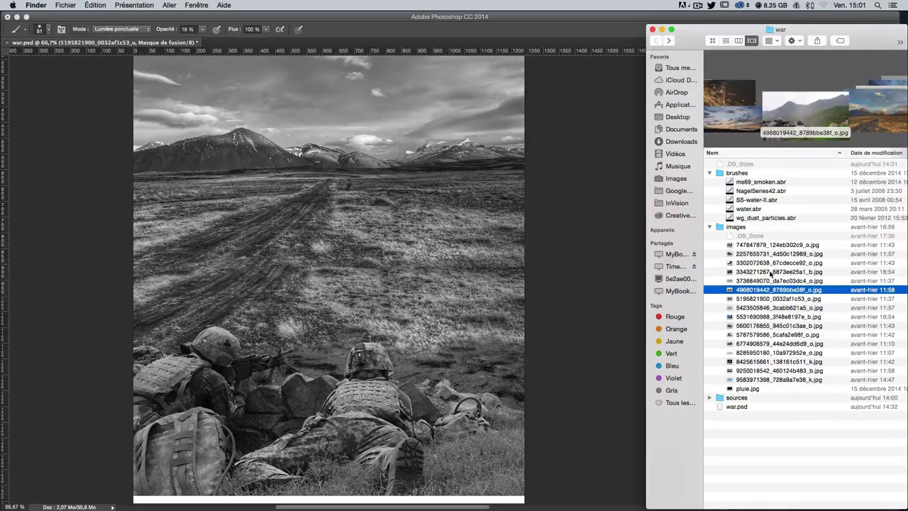
click(749, 122)
scroll(750, 122, right, 2)
scroll(750, 122, right, 3)
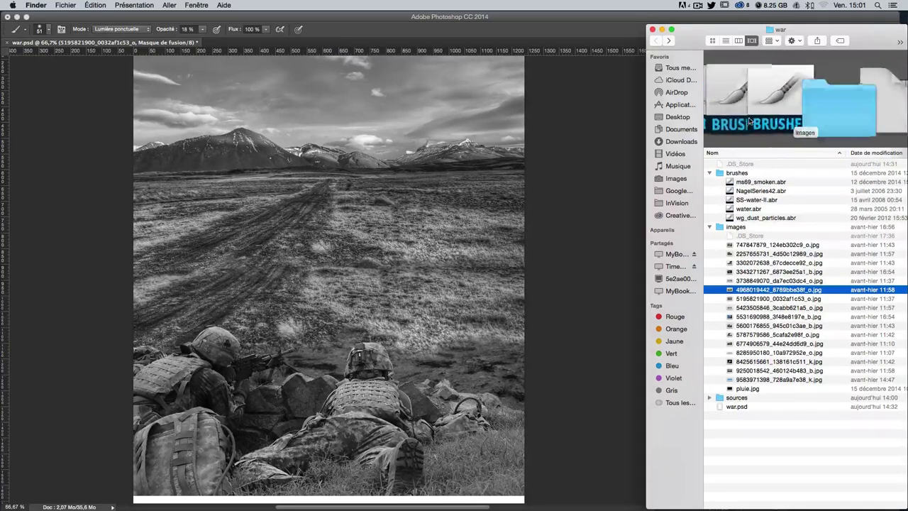
scroll(750, 122, right, 3)
scroll(749, 122, right, 2)
scroll(748, 121, right, 2)
scroll(748, 120, right, 2)
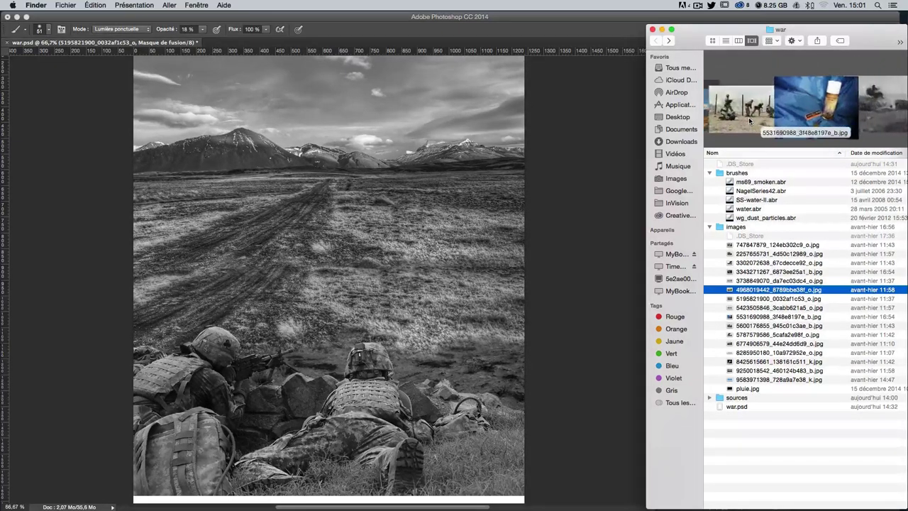
scroll(748, 121, right, 2)
scroll(748, 121, right, 2)
scroll(748, 120, right, 1)
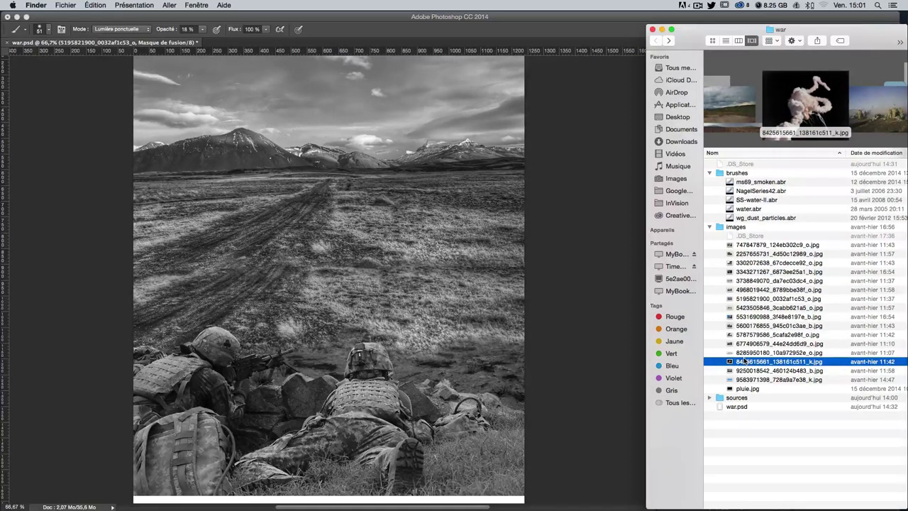
drag(743, 361, 324, 203)
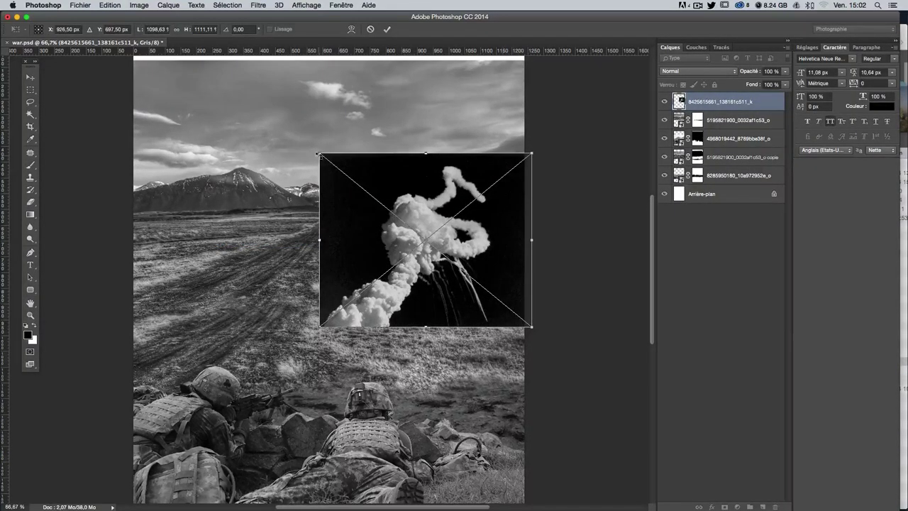
drag(318, 154, 219, 71)
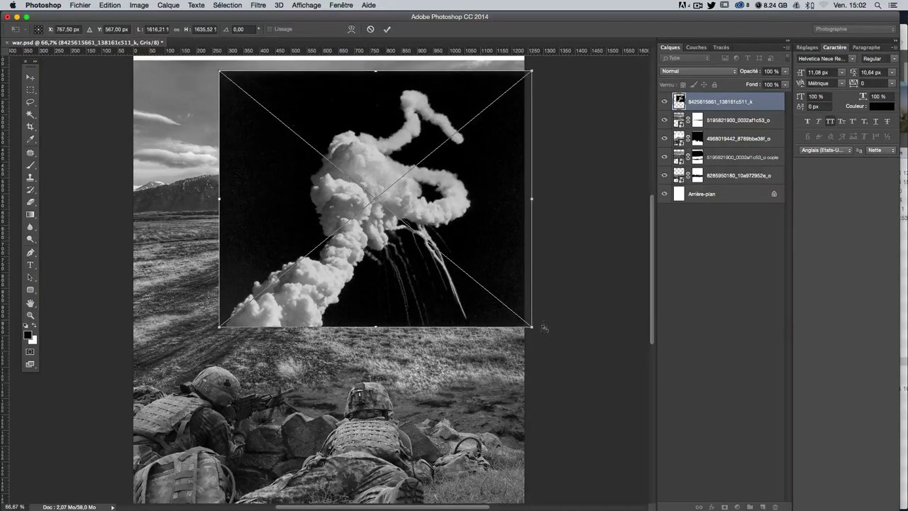
drag(533, 325, 525, 312)
drag(383, 266, 316, 256)
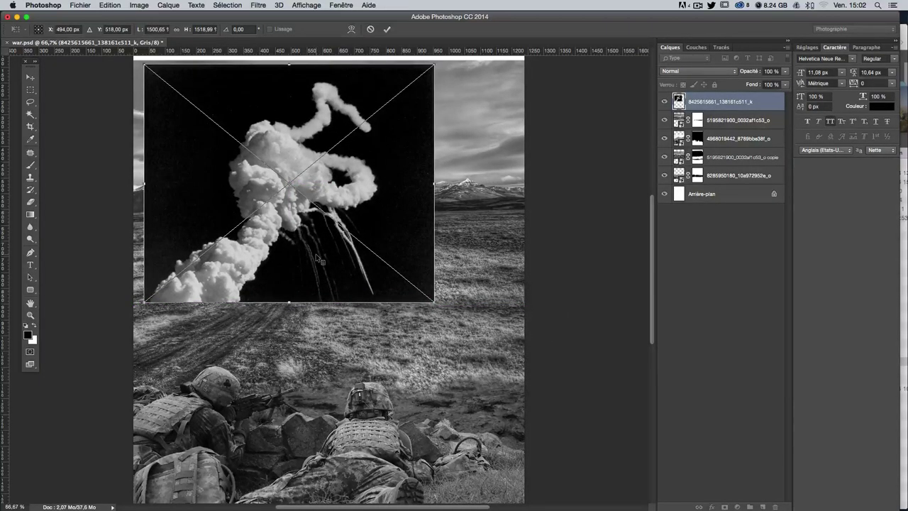
key(Return)
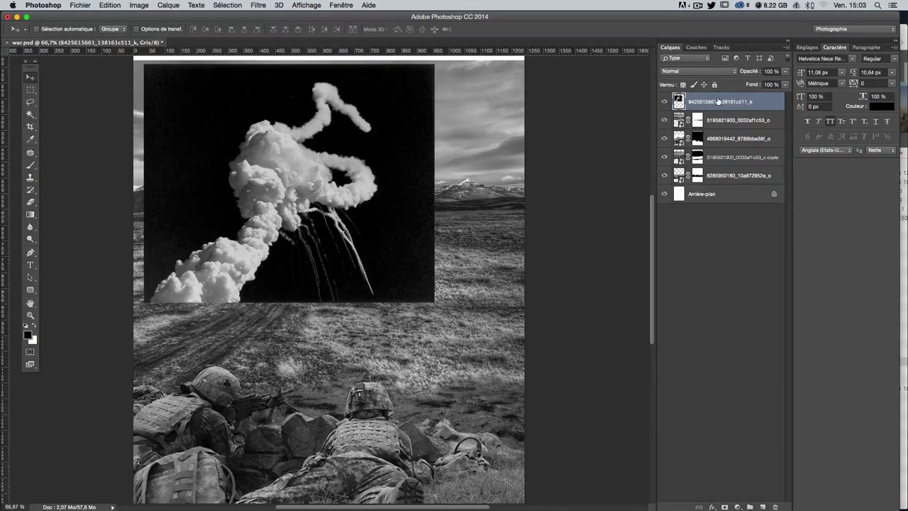
Step: Rename the smoke layer to fumée
double_click(718, 102)
text(fumée)
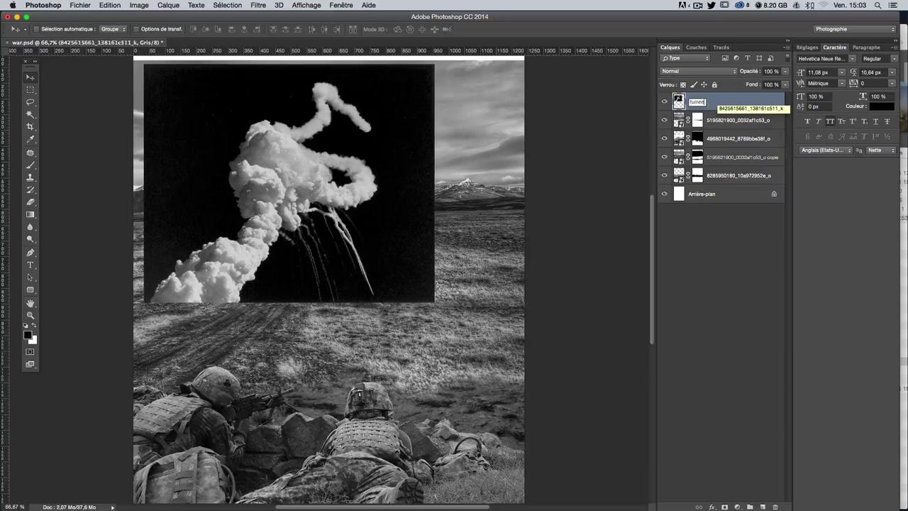
key(Return)
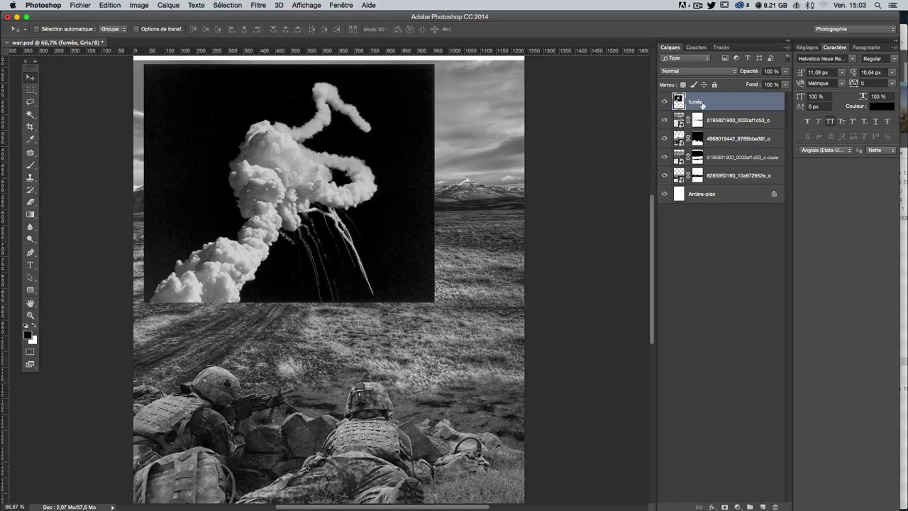
Step: Try merging four photo layers, then undo the merge and rename
click(716, 120)
shift+click(717, 179)
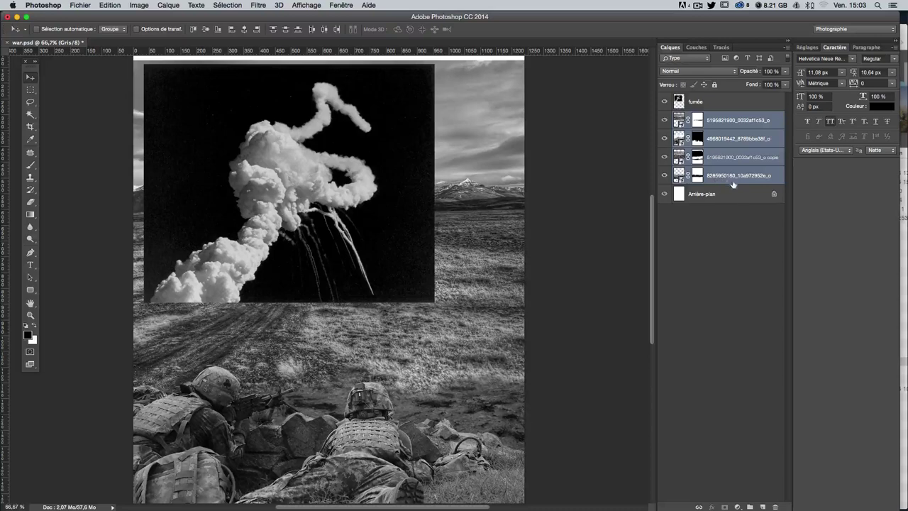
right_click(735, 181)
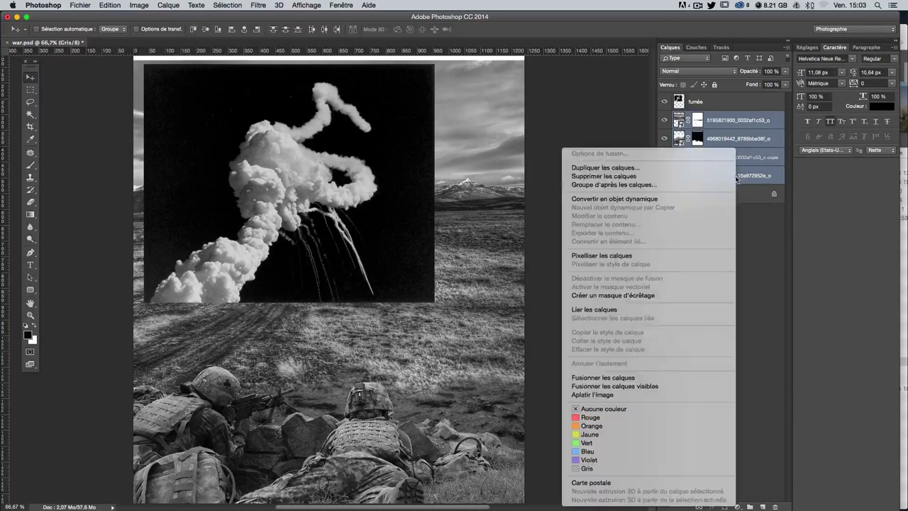
click(670, 378)
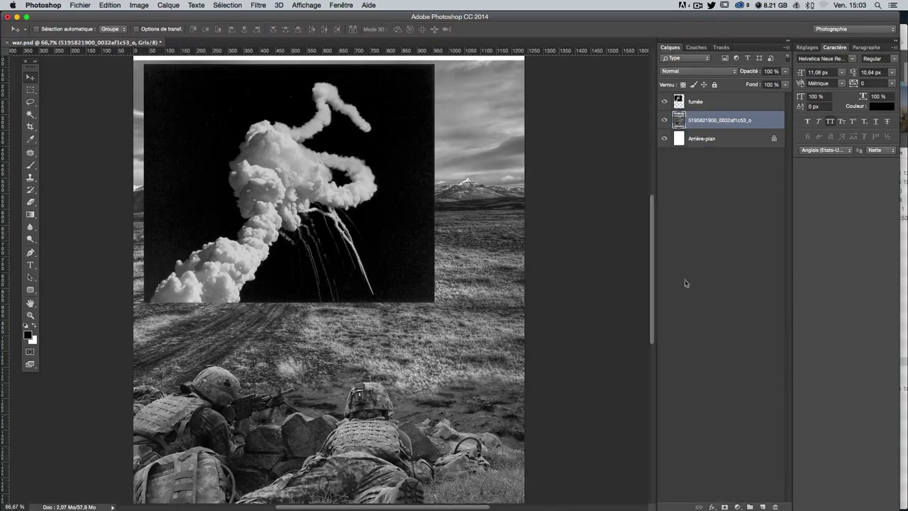
double_click(716, 120)
text(So)
key(ctrl+alt+z)
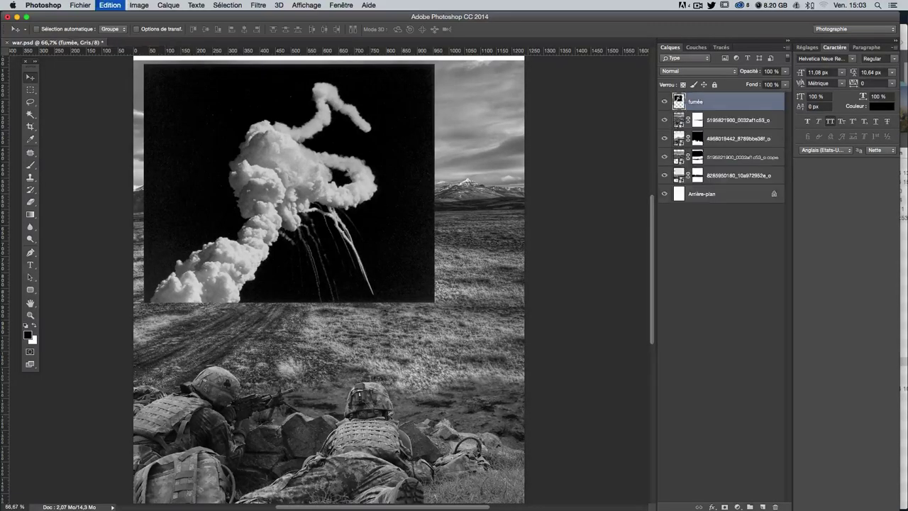
key(ctrl+alt+z)
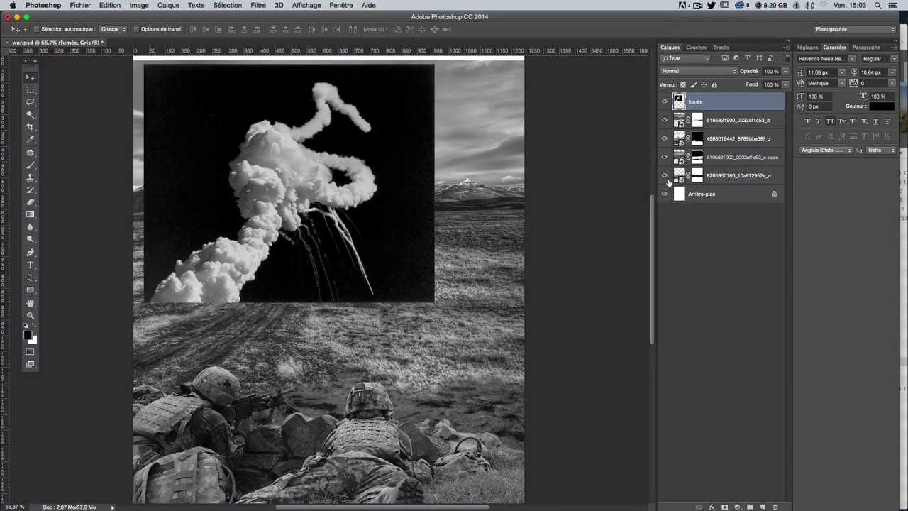
click(664, 157)
click(664, 139)
click(736, 136)
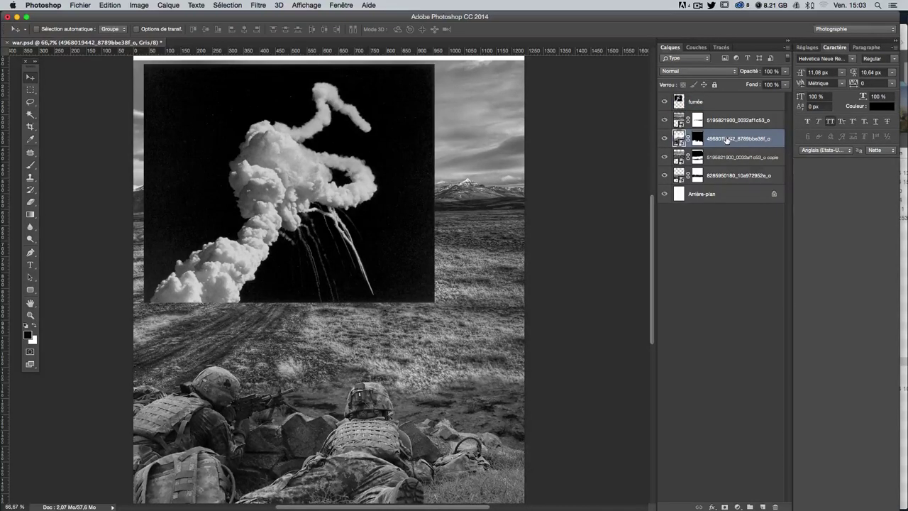
drag(718, 142, 724, 120)
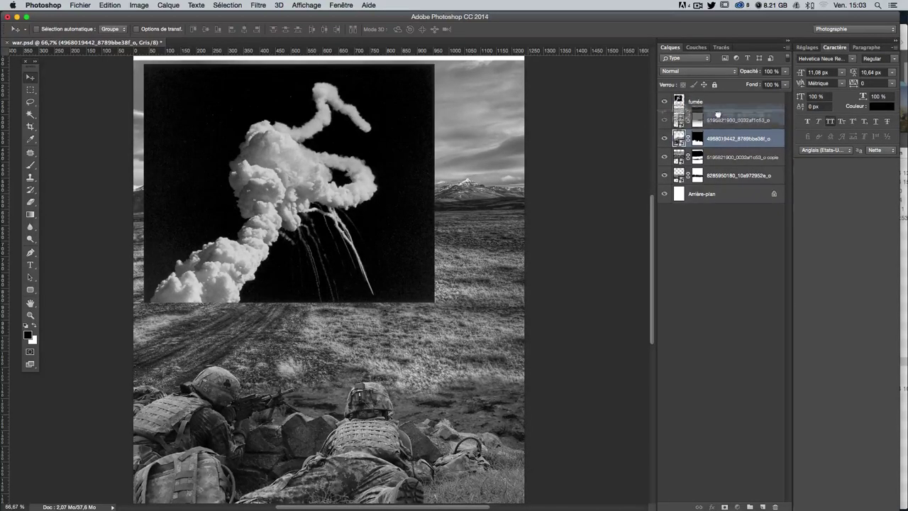
Step: Merge the three landscape layers into one layer named decor
click(727, 139)
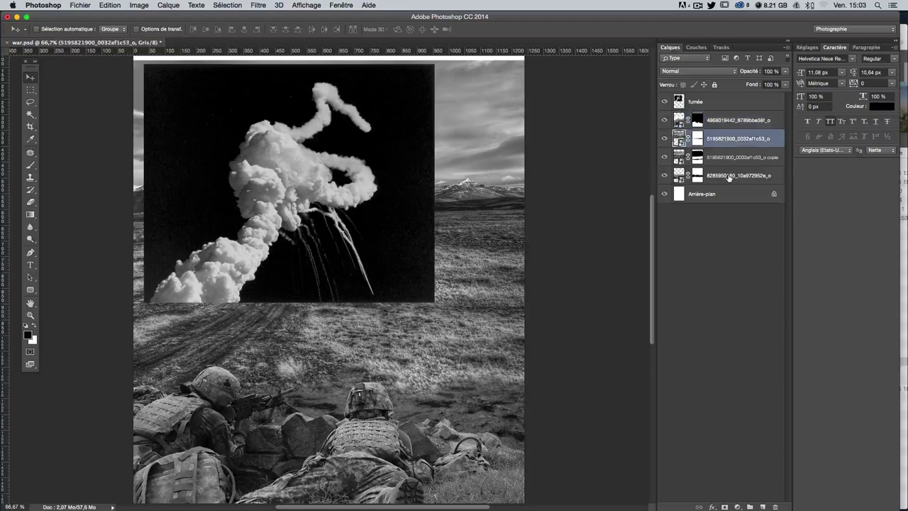
shift+click(727, 176)
right_click(726, 176)
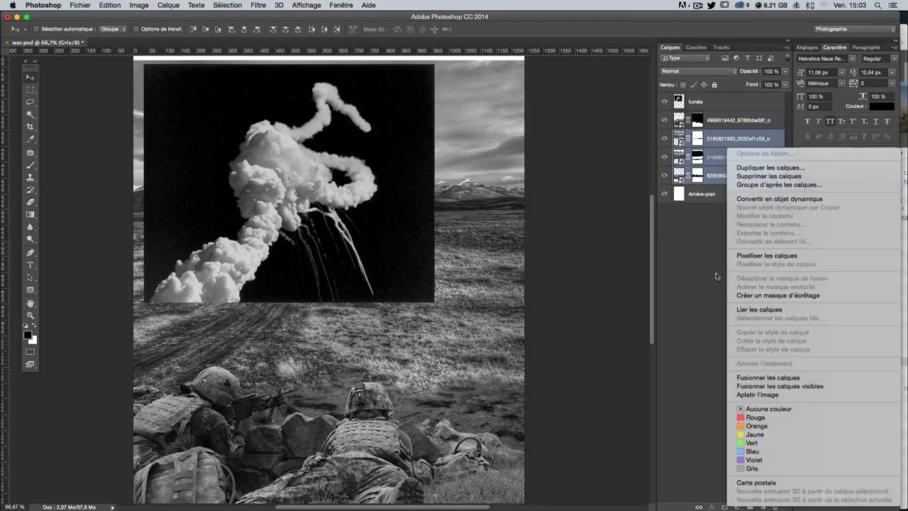
click(765, 377)
double_click(718, 138)
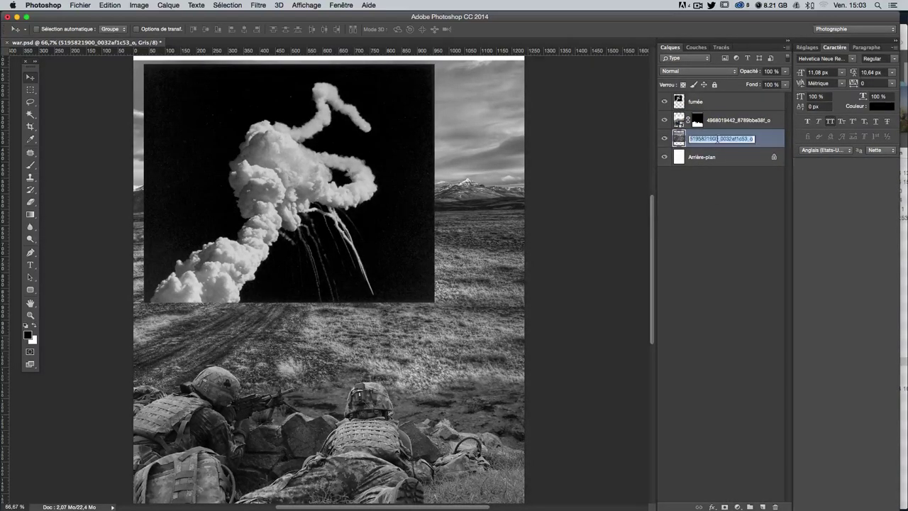
text(cor)
key(Return)
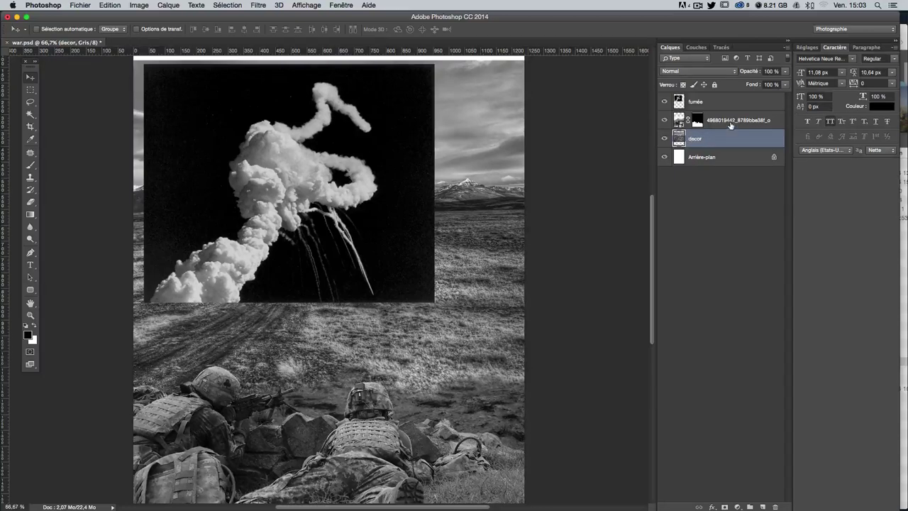
Step: Rename the soldiers photo layer to soldats
click(708, 124)
double_click(725, 120)
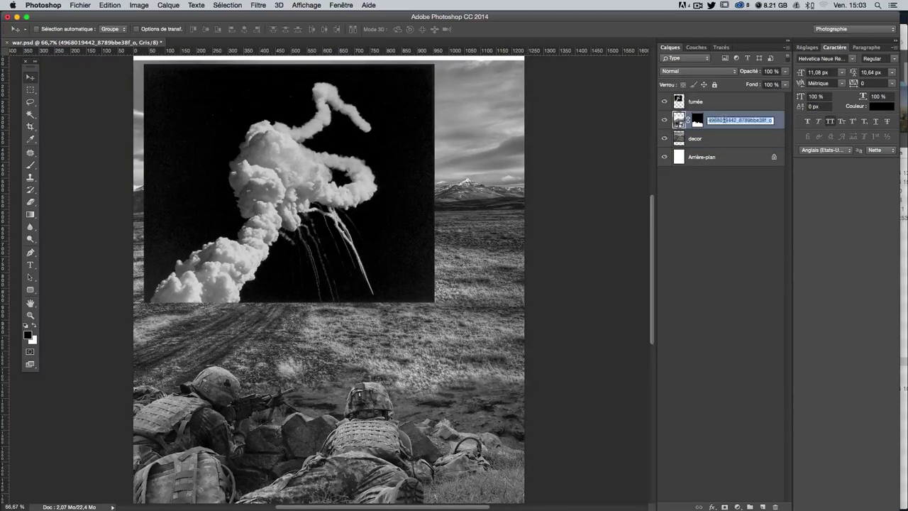
text(soldat)
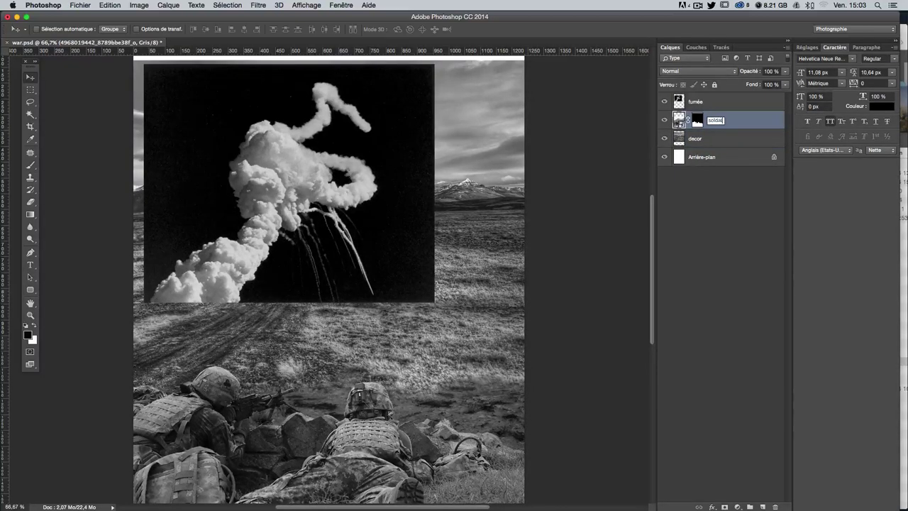
text(s)
key(Return)
Step: Set the fumée layer's blend mode to Eclaircir
click(711, 103)
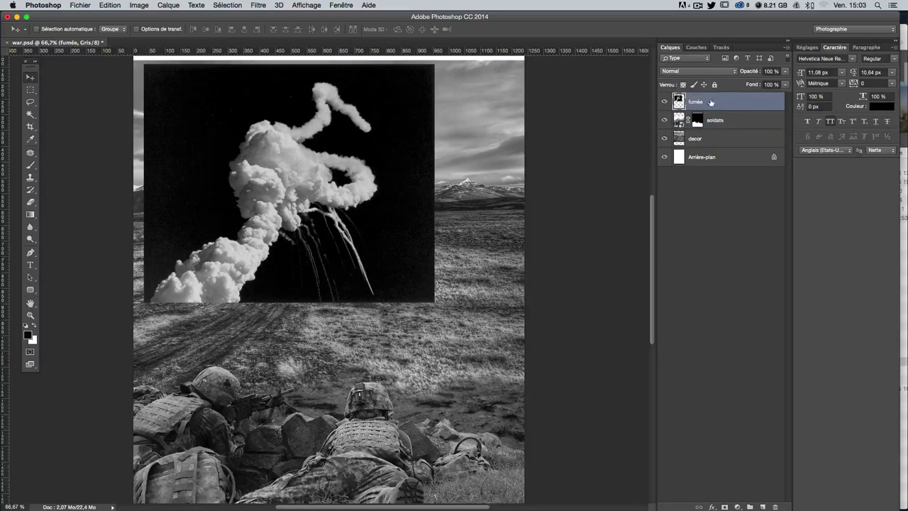
click(670, 73)
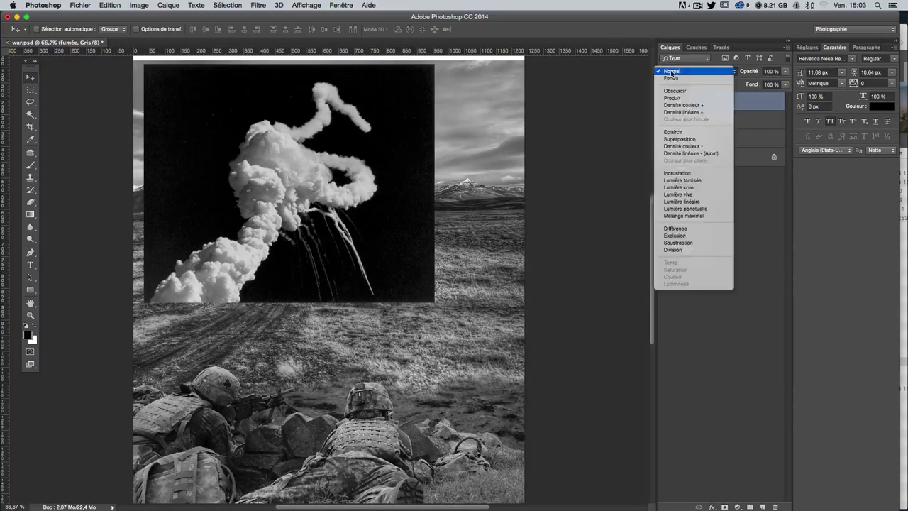
click(685, 132)
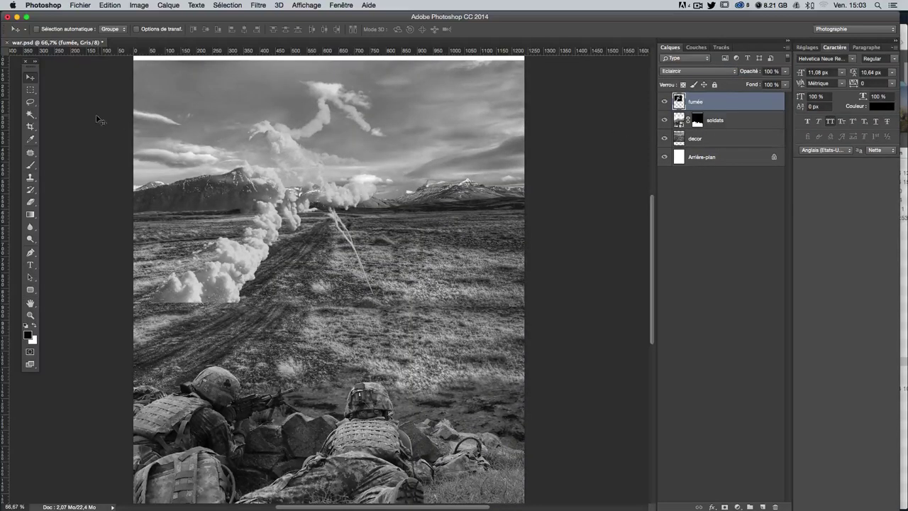
Step: Move the smoke plume to rise from the plain beside the track
drag(263, 233, 278, 204)
scroll(297, 236, up, 3)
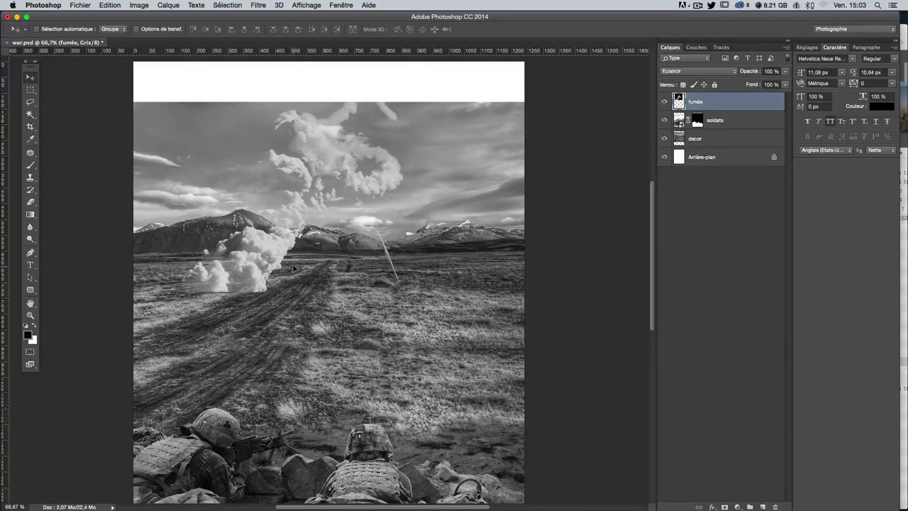
drag(293, 268, 290, 273)
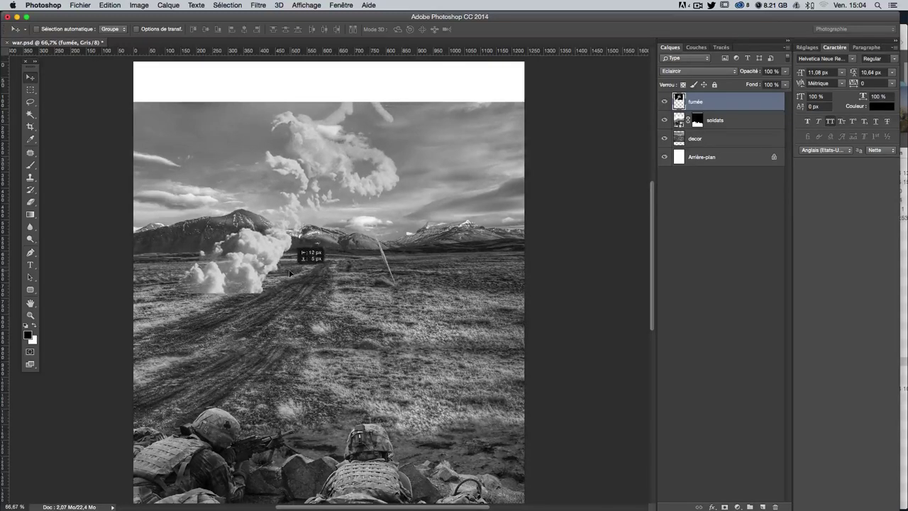
drag(289, 273, 293, 269)
scroll(450, 266, down, 3)
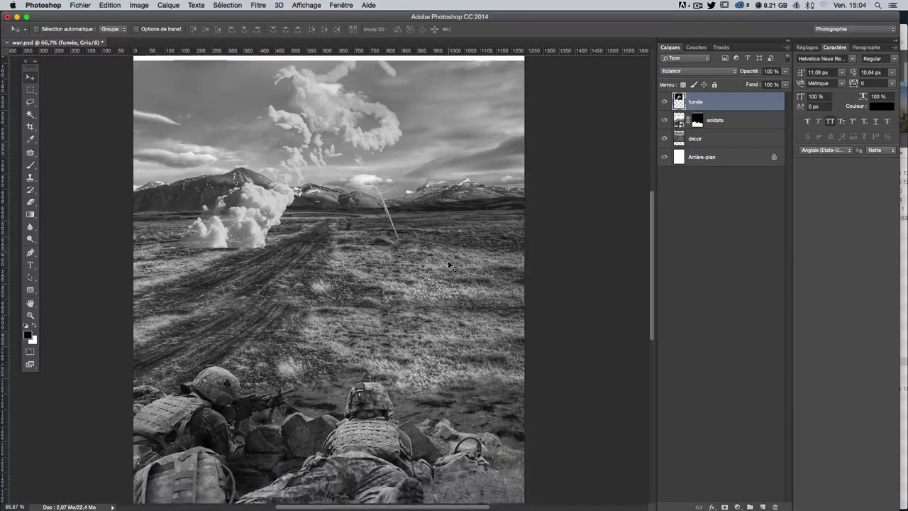
scroll(448, 264, down, 2)
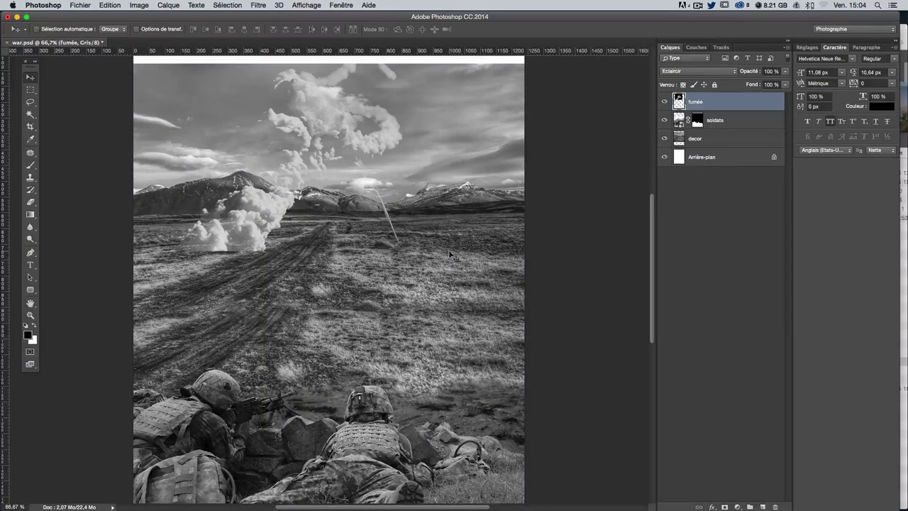
scroll(451, 146, up, 3)
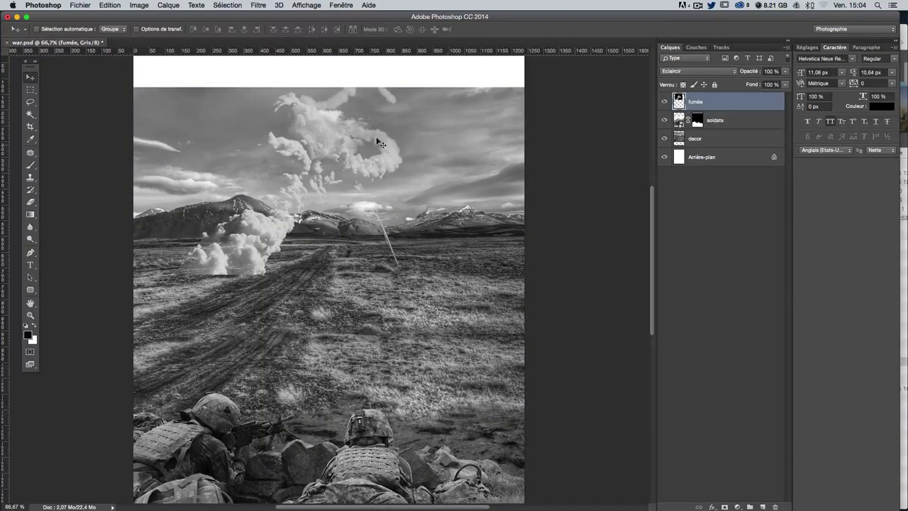
click(905, 256)
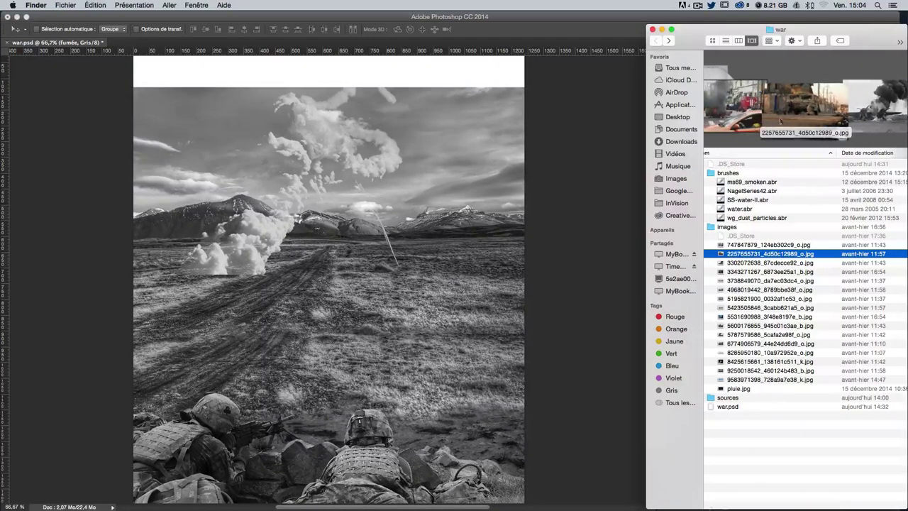
scroll(878, 133, right, 10)
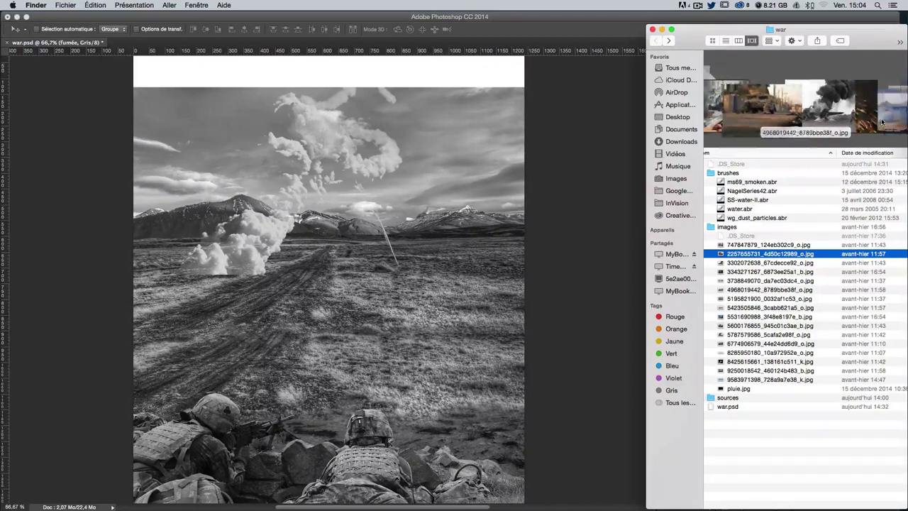
scroll(882, 122, right, 2)
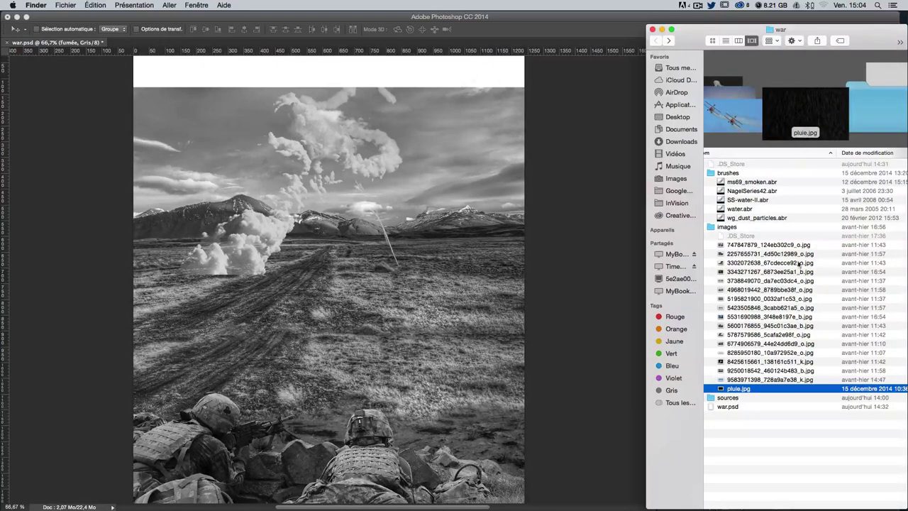
scroll(733, 126, left, 1)
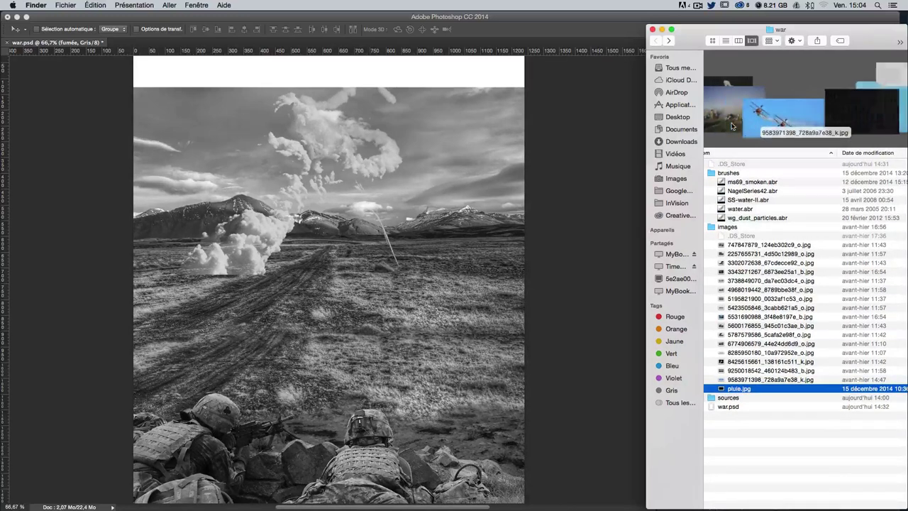
scroll(732, 127, left, 1)
scroll(732, 126, left, 1)
scroll(732, 126, left, 4)
scroll(732, 126, left, 1)
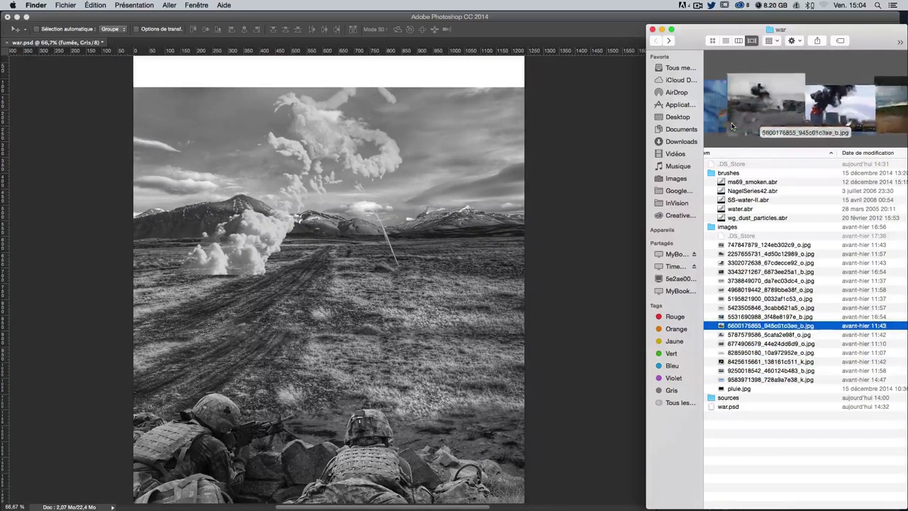
scroll(733, 127, left, 2)
scroll(733, 126, left, 2)
scroll(733, 126, left, 1)
scroll(732, 126, left, 1)
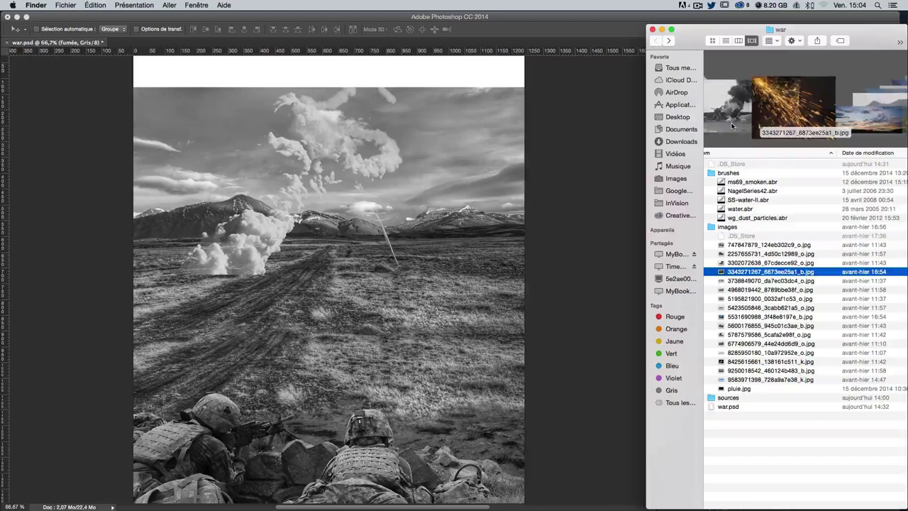
scroll(732, 126, right, 1)
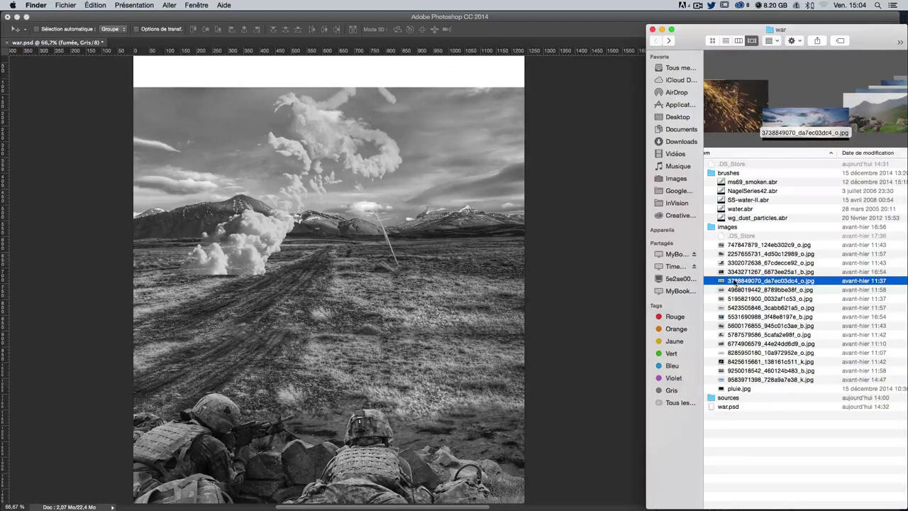
drag(735, 282, 283, 157)
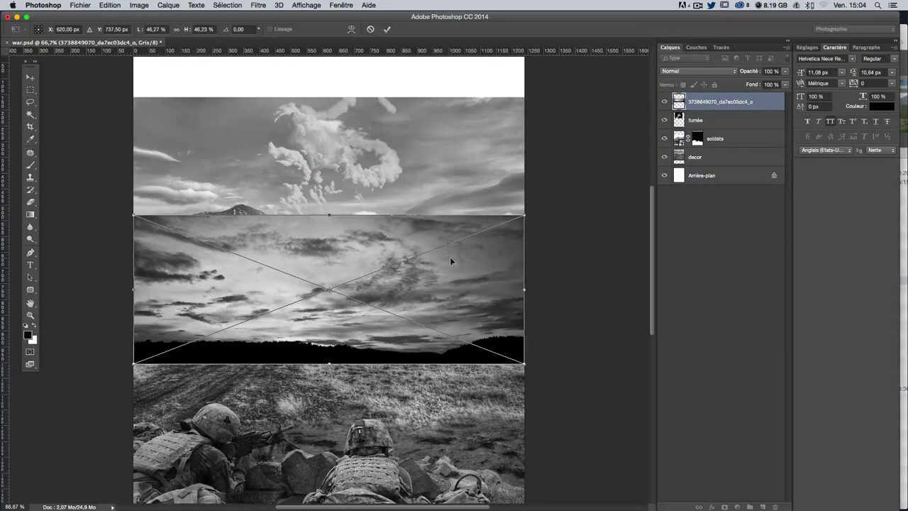
Step: Move the sky image to the top of the canvas, commit it, and name the layer ciel
scroll(450, 261, up, 2)
drag(430, 348, 429, 187)
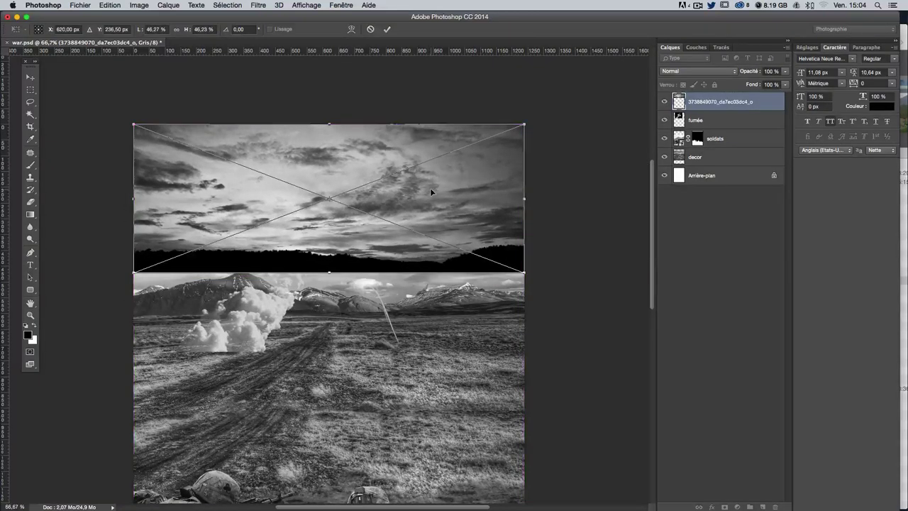
key(Return)
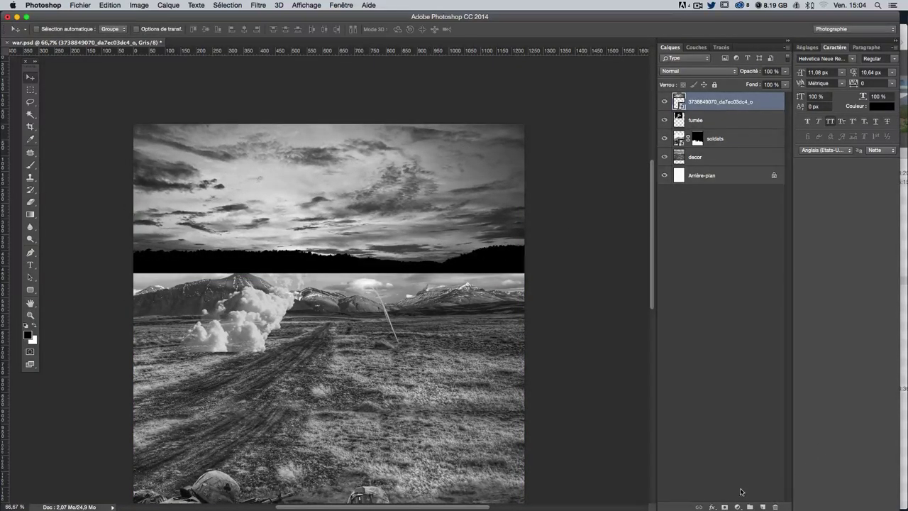
double_click(717, 103)
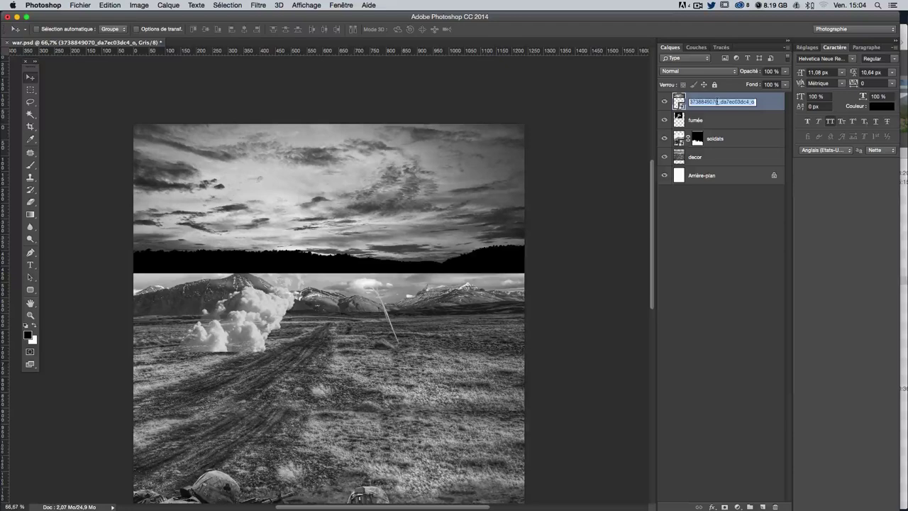
text(ciel)
key(Return)
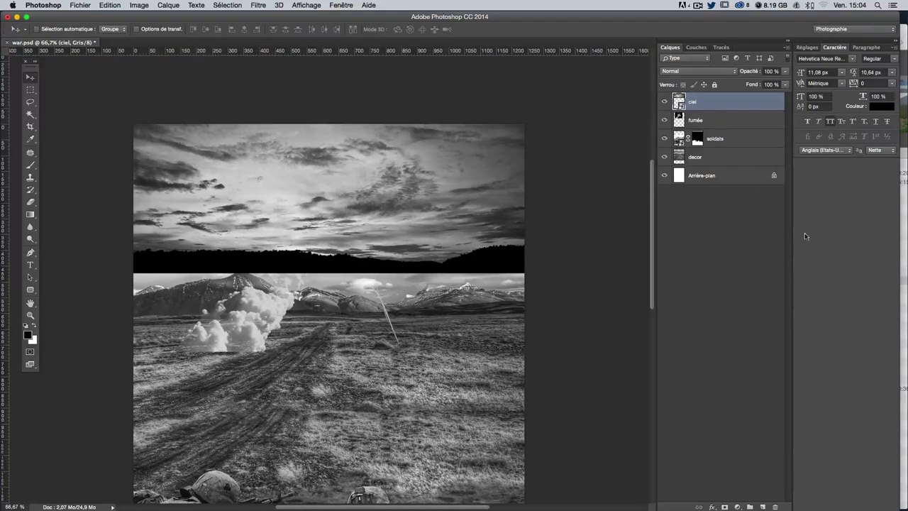
Step: Mask the ciel layer with a 161 px brush to hide its dark horizon
click(724, 507)
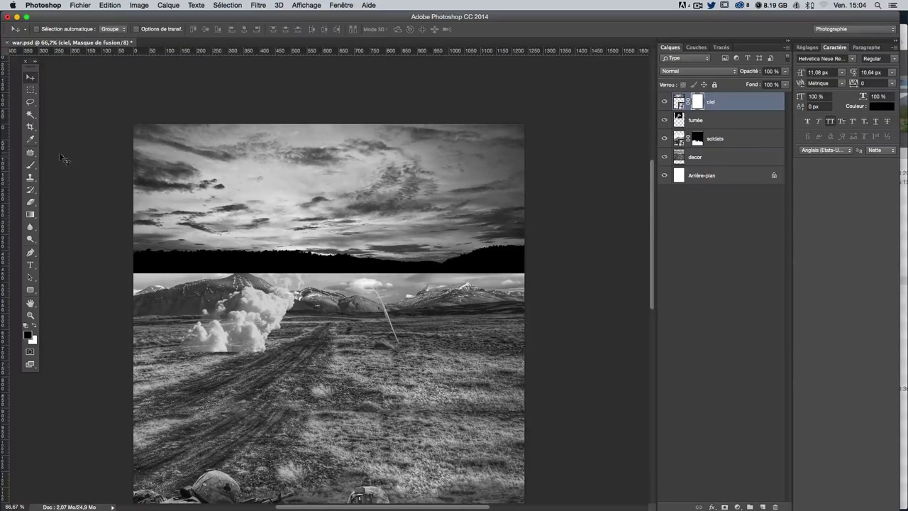
click(30, 164)
drag(180, 245, 213, 245)
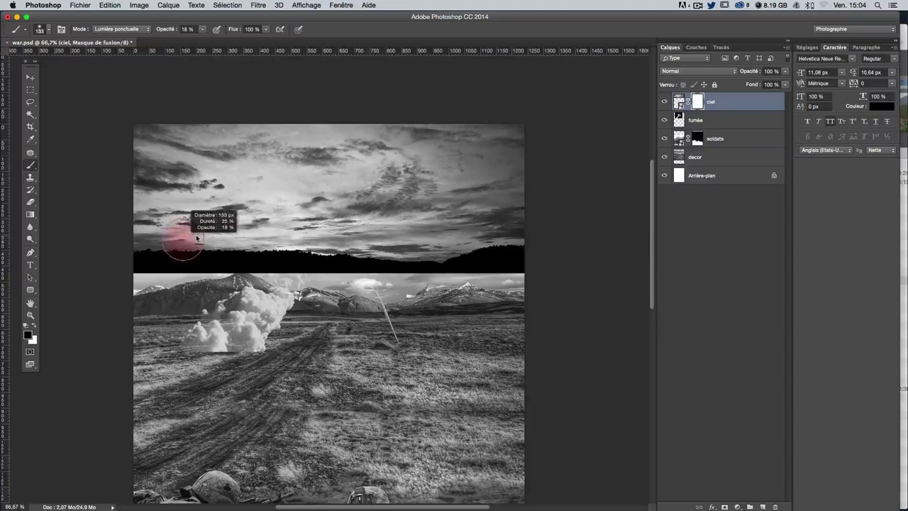
click(202, 29)
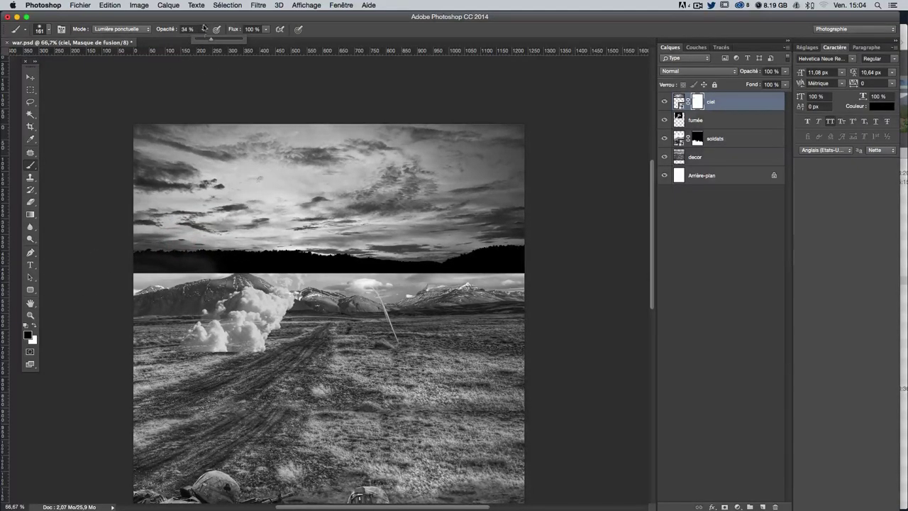
mouse_move(125, 274)
mouse_down()
mouse_move(234, 256)
mouse_move(107, 263)
mouse_move(283, 256)
mouse_move(220, 248)
mouse_move(294, 266)
mouse_move(443, 268)
mouse_move(387, 274)
mouse_move(503, 266)
mouse_move(340, 279)
mouse_move(406, 282)
mouse_move(496, 268)
mouse_move(518, 252)
mouse_move(507, 280)
mouse_move(390, 287)
mouse_move(368, 248)
mouse_up()
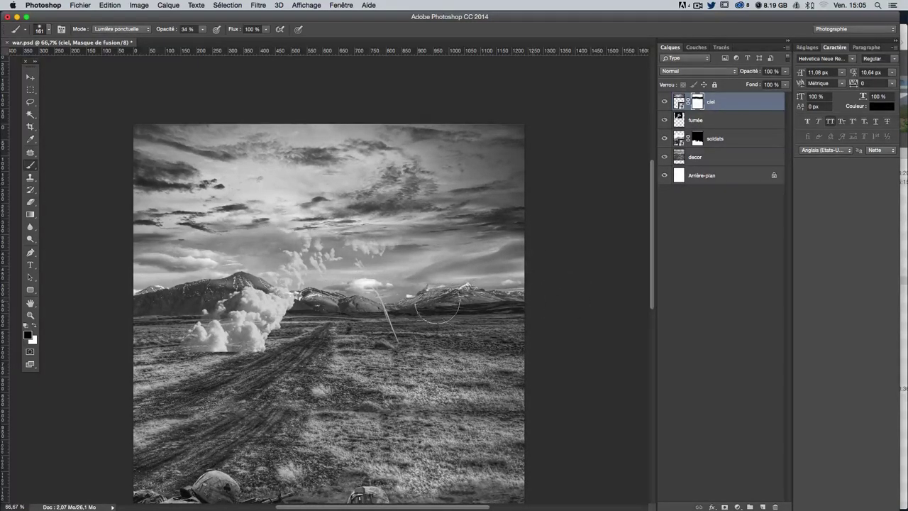
mouse_move(425, 280)
mouse_down()
mouse_move(395, 256)
mouse_move(213, 266)
mouse_up()
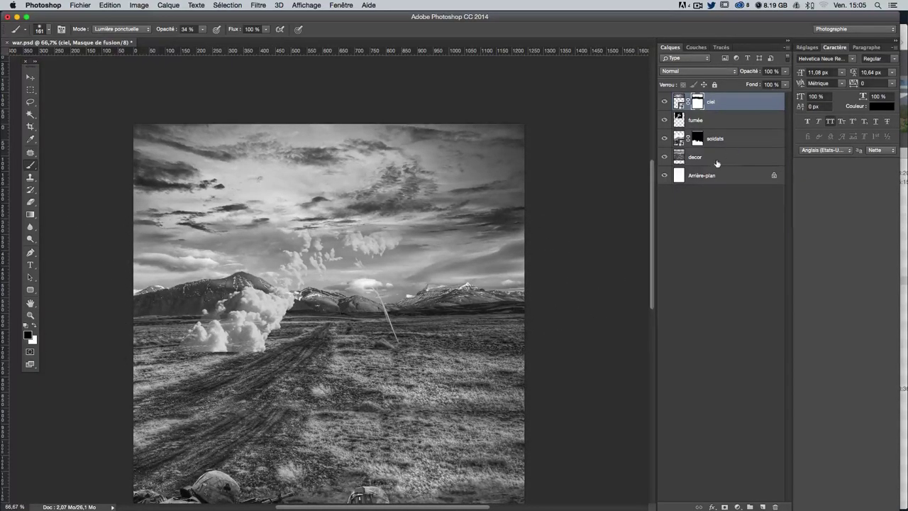
click(906, 203)
click(826, 119)
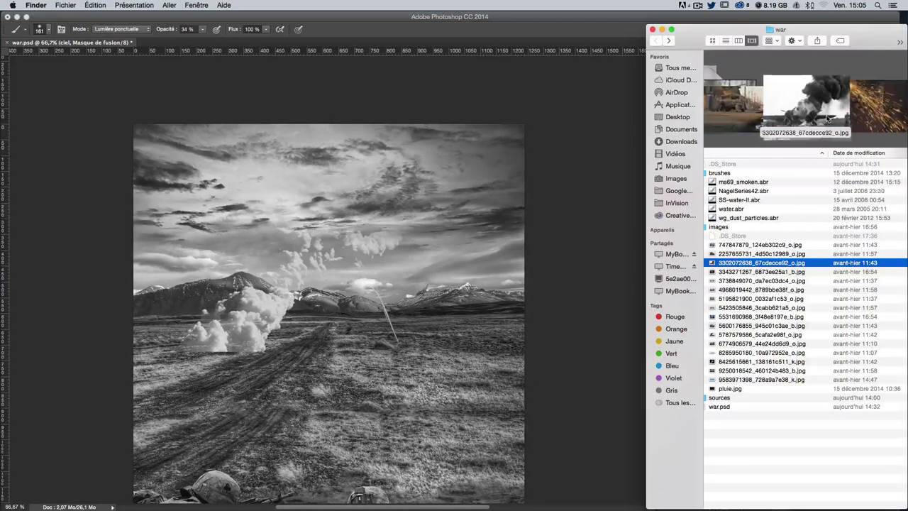
scroll(826, 119, right, 5)
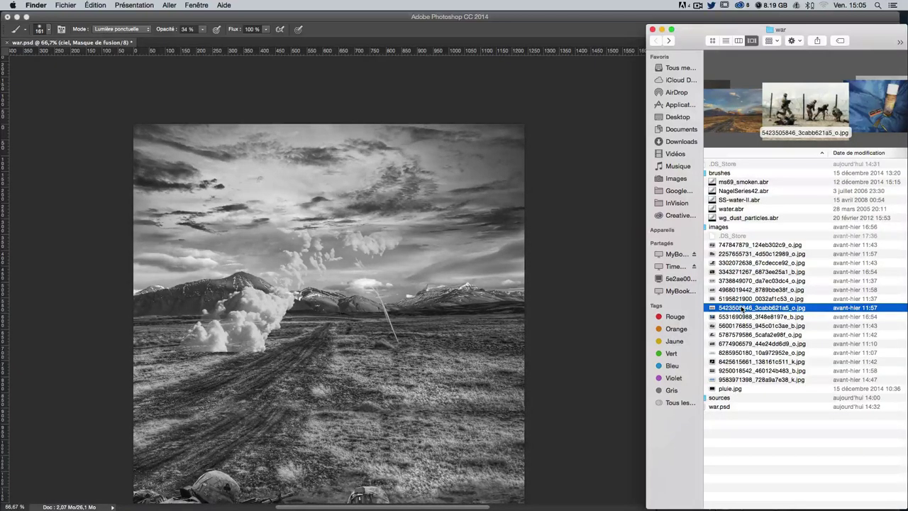
drag(744, 308, 255, 312)
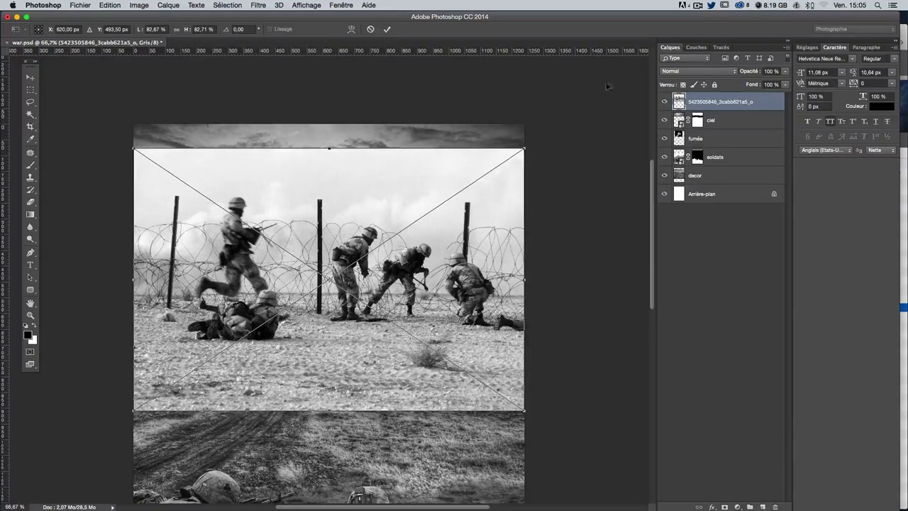
Step: Scale the barbed-wire soldiers photo to about 36% and align it to the canvas's left edge
drag(525, 149, 287, 213)
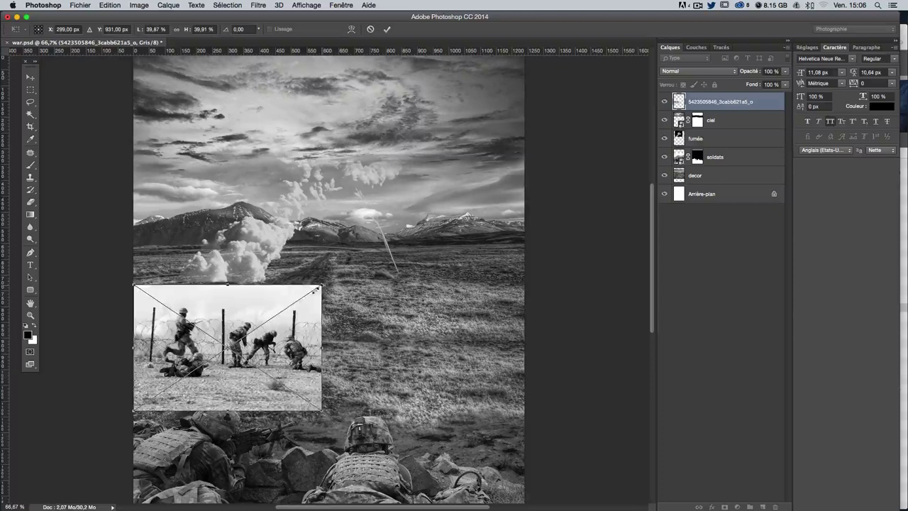
drag(321, 284, 287, 308)
drag(229, 325, 236, 229)
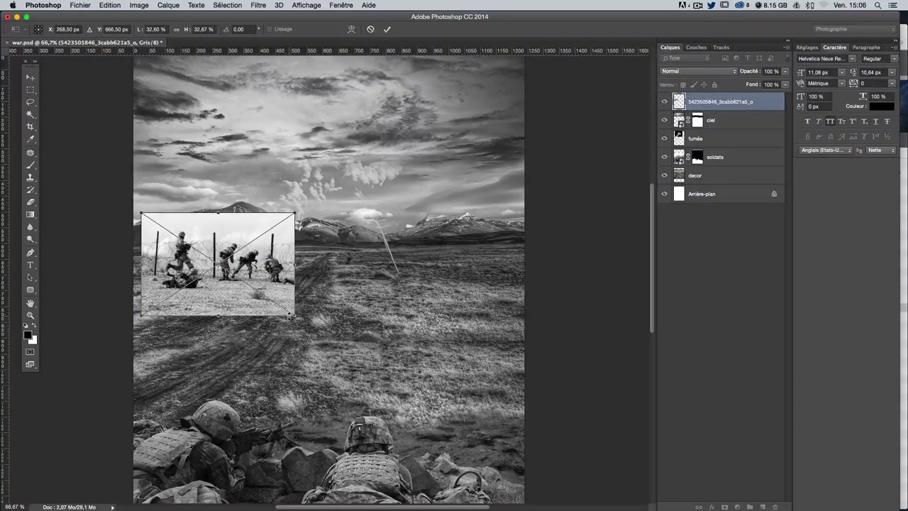
drag(290, 315, 305, 322)
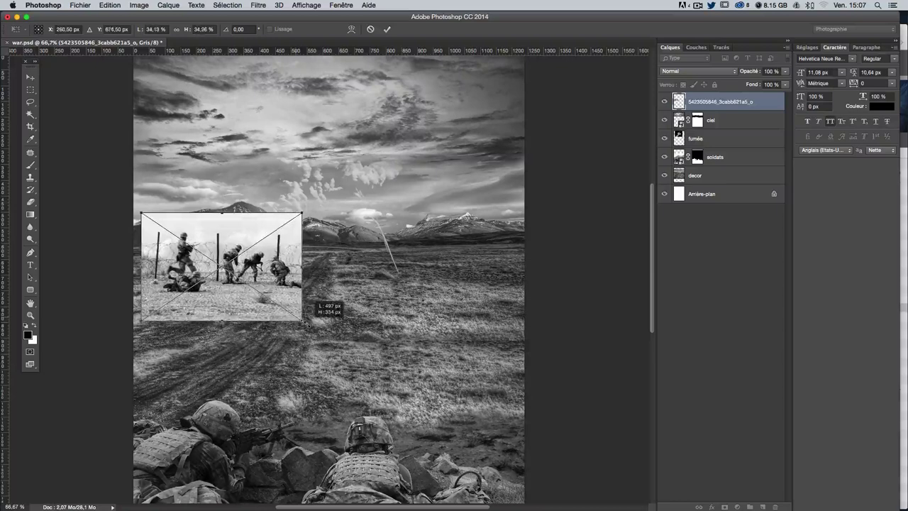
mouse_move(287, 307)
mouse_down()
mouse_move(268, 299)
mouse_move(269, 290)
mouse_up()
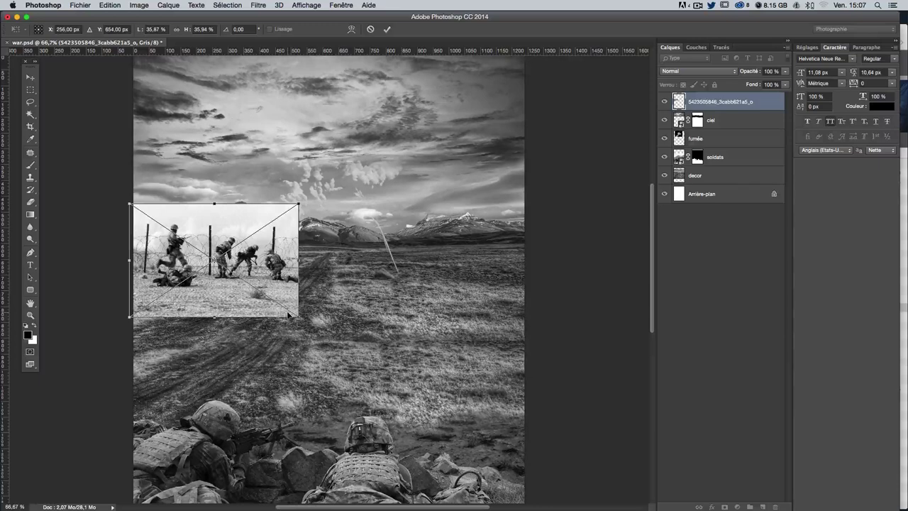
key(Return)
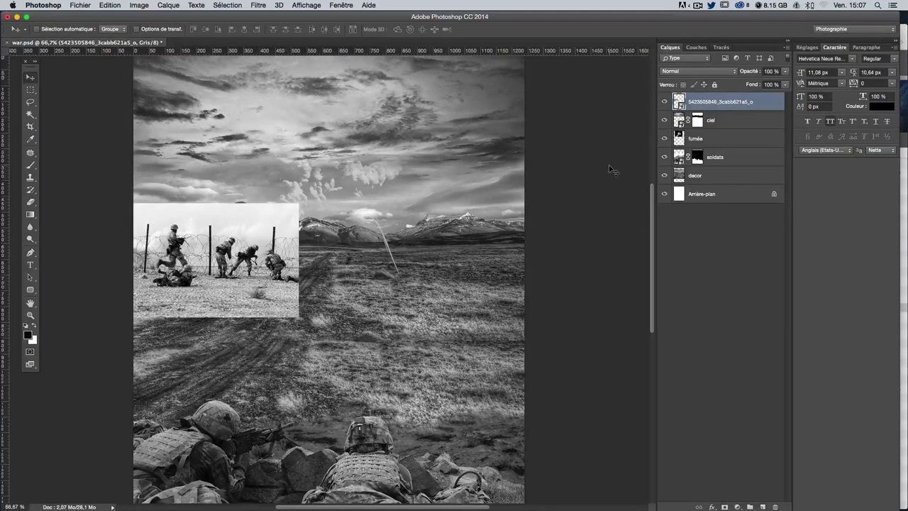
Step: Compare Produit and Obscurcir blending on the soldiers layer, keeping Produit
click(686, 72)
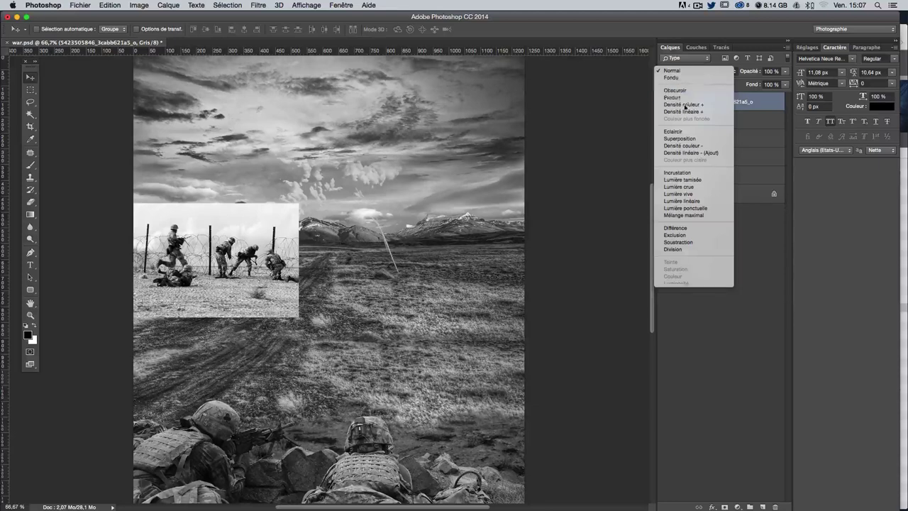
click(685, 97)
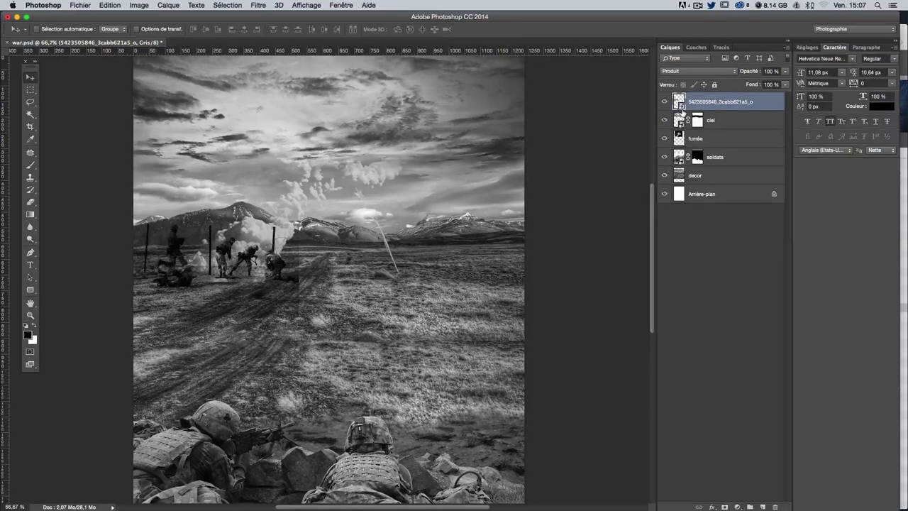
click(679, 74)
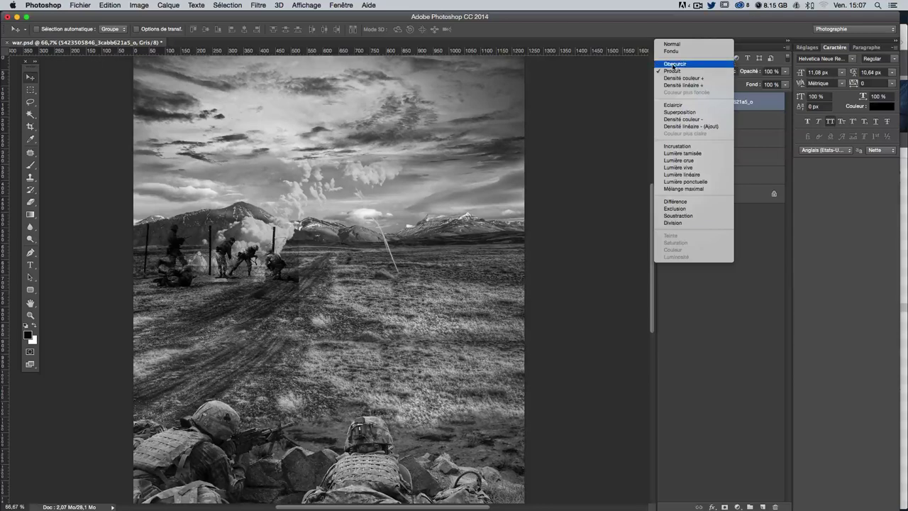
click(674, 64)
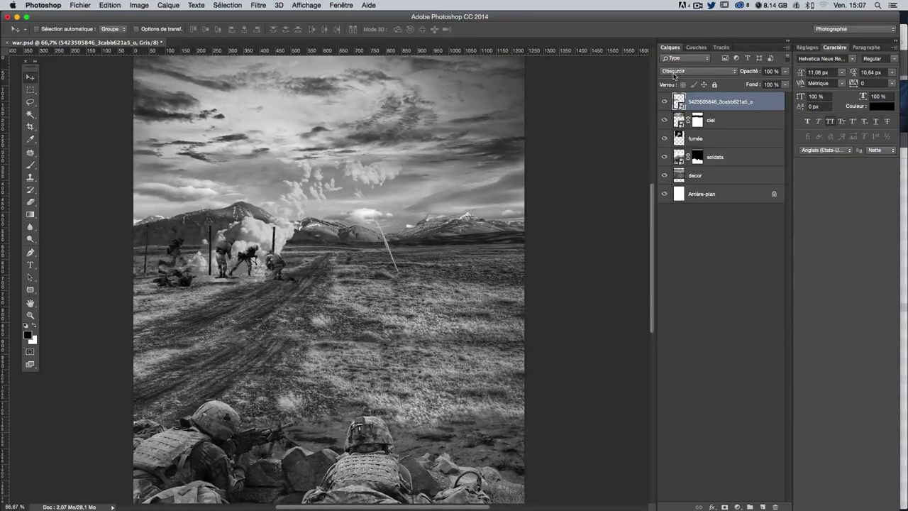
key(ctrl+z)
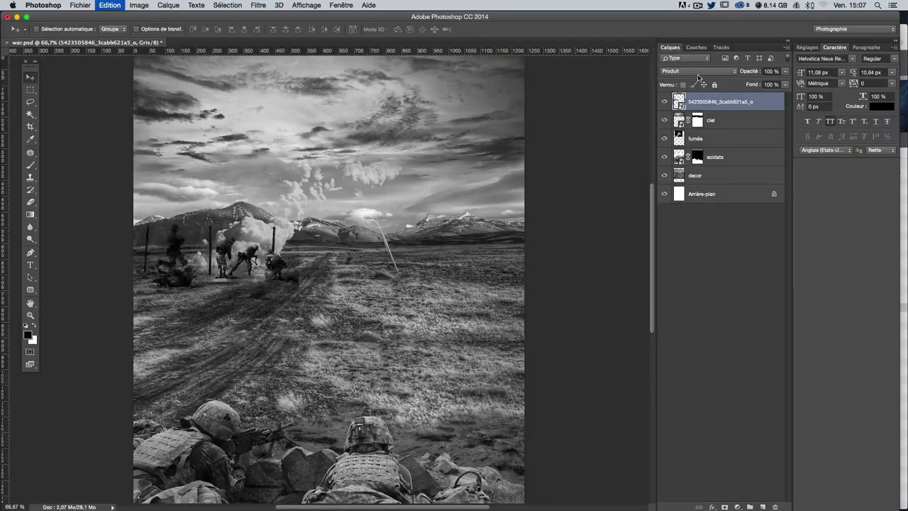
key(ctrl+z)
key(ctrl+z)
key(ctrl+z)
key(ctrl+z)
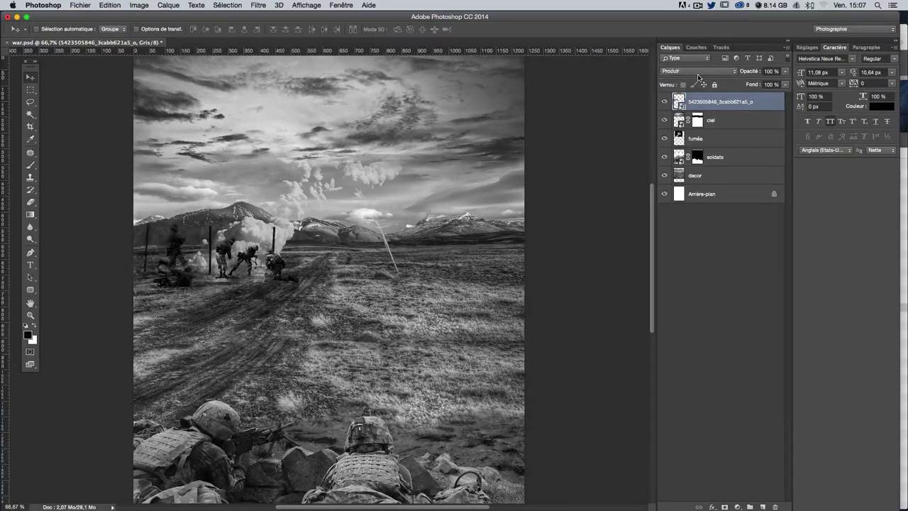
key(ctrl+z)
key(ctrl+z)
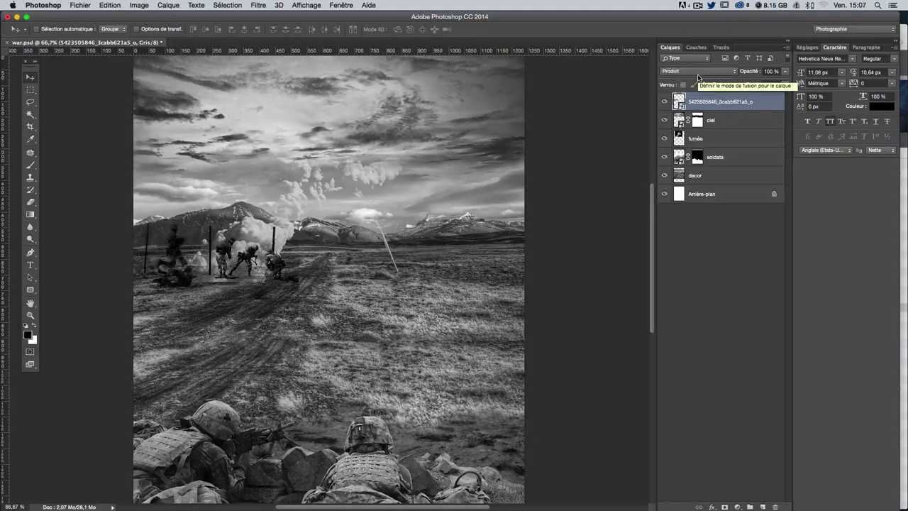
key(ctrl+z)
key(ctrl+z)
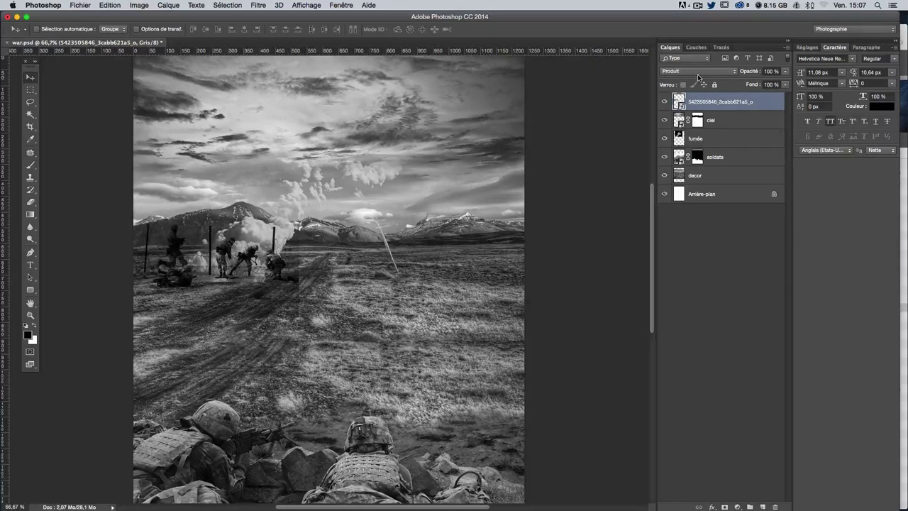
scroll(450, 257, up, 2)
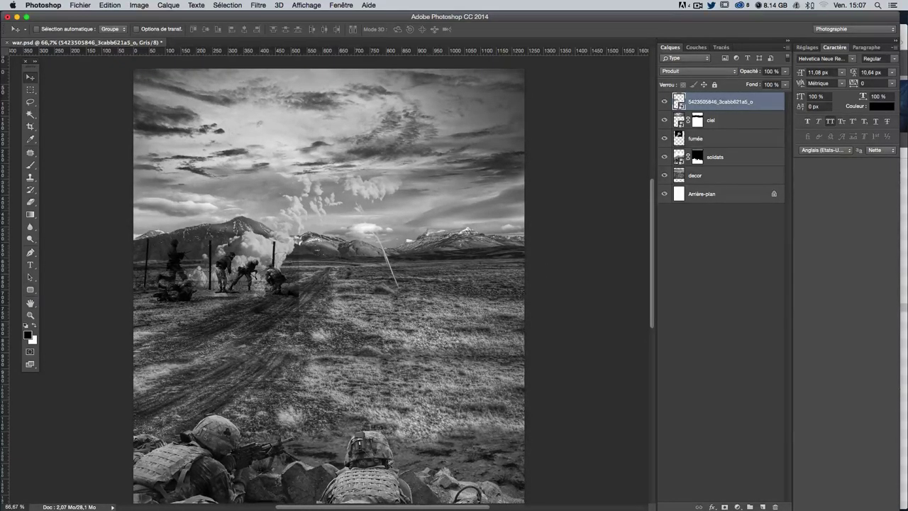
Step: Rename the soldiers photo layer to soldats2
double_click(720, 101)
text(sold)
key(Tab)
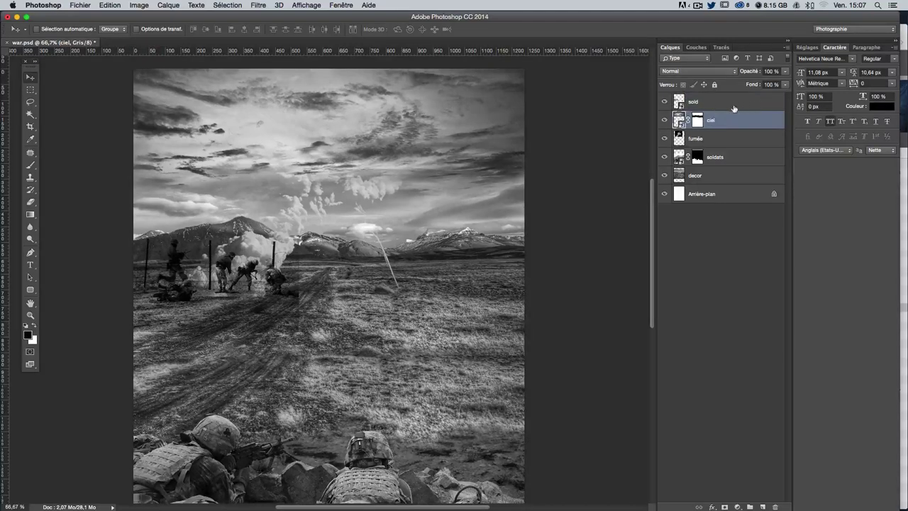
click(709, 107)
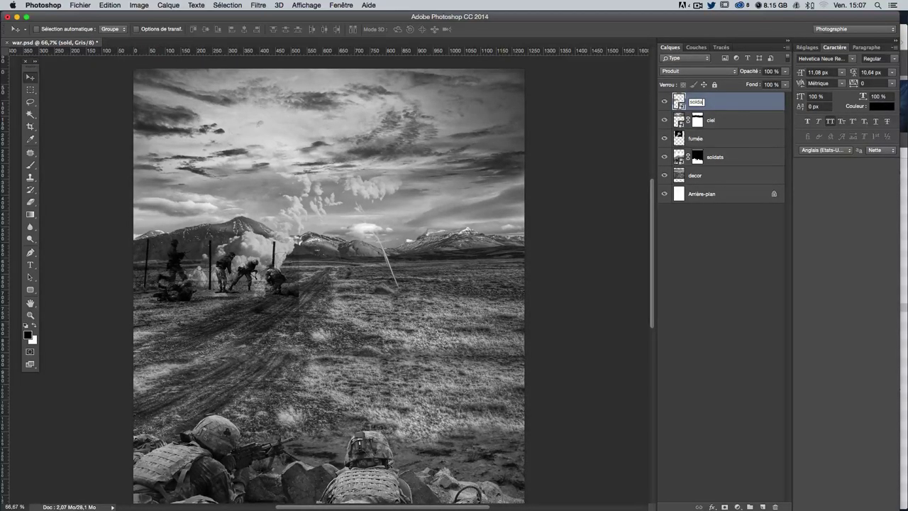
key(Return)
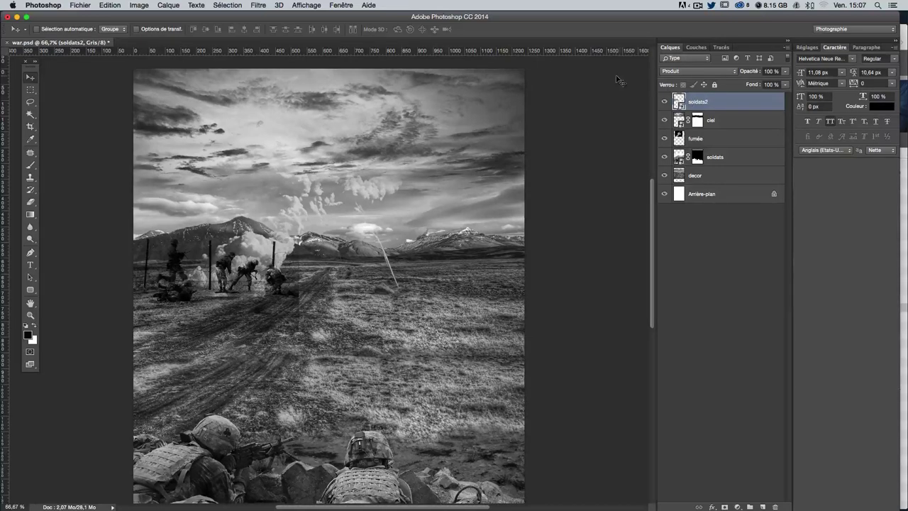
Step: Add a layer mask and paint with a ~123 px brush along the smoke and ground edges
click(723, 506)
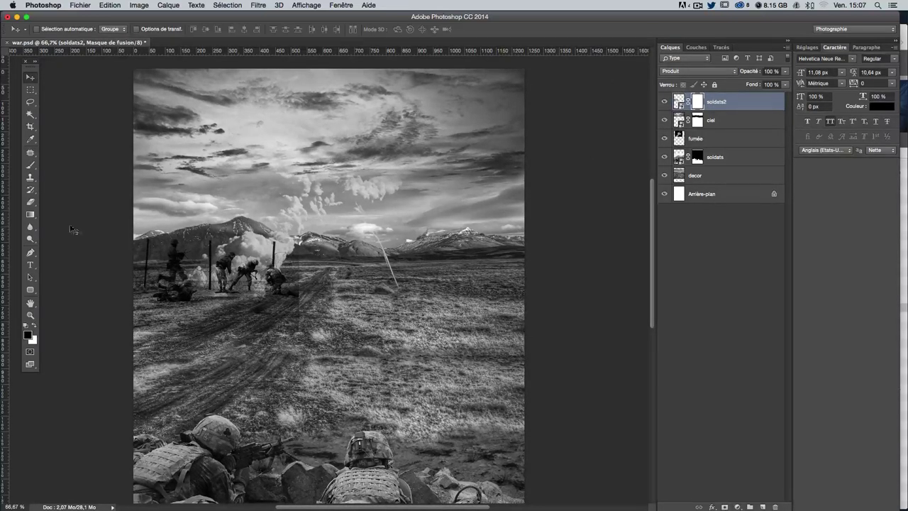
click(29, 165)
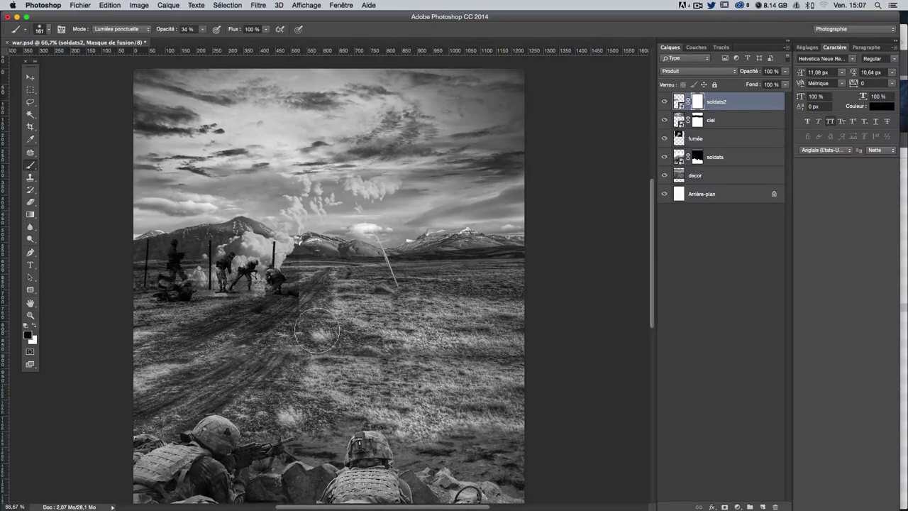
scroll(346, 296, up, 3)
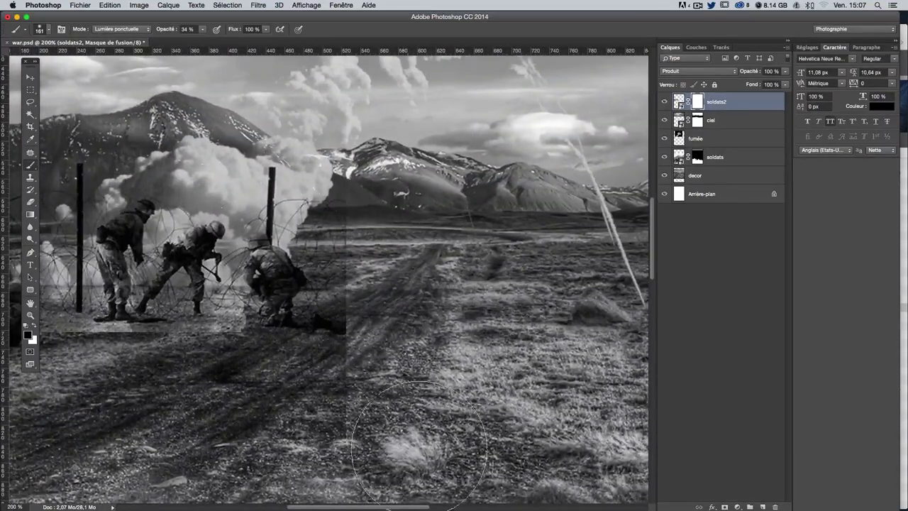
drag(429, 305, 369, 307)
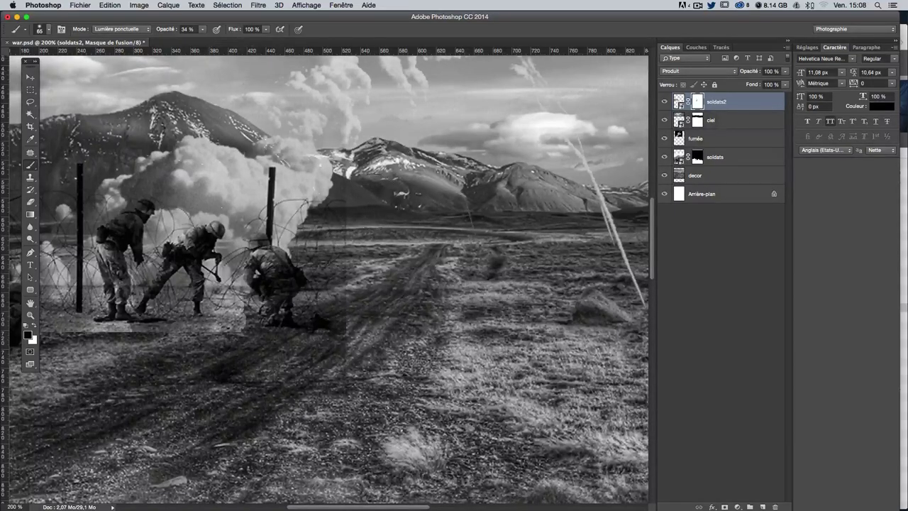
drag(332, 154, 339, 113)
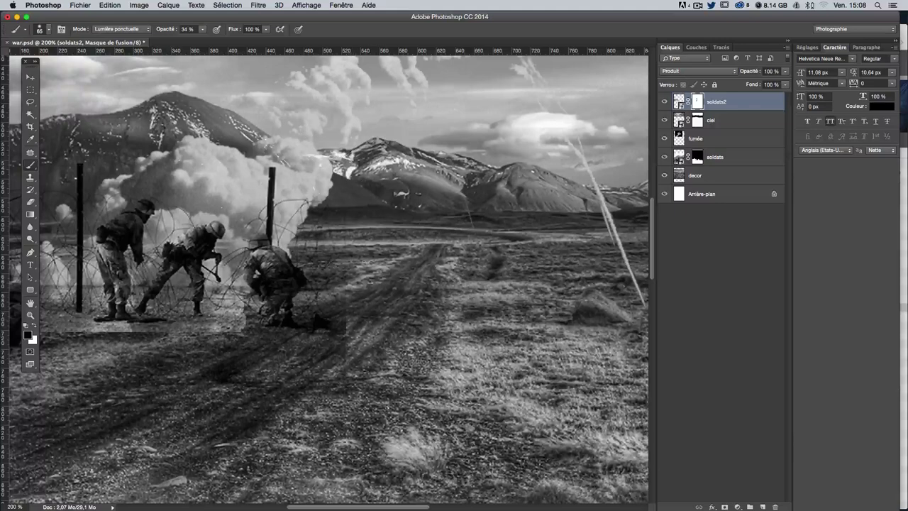
mouse_move(305, 404)
mouse_down()
mouse_move(188, 404)
mouse_move(234, 383)
mouse_move(113, 395)
mouse_up()
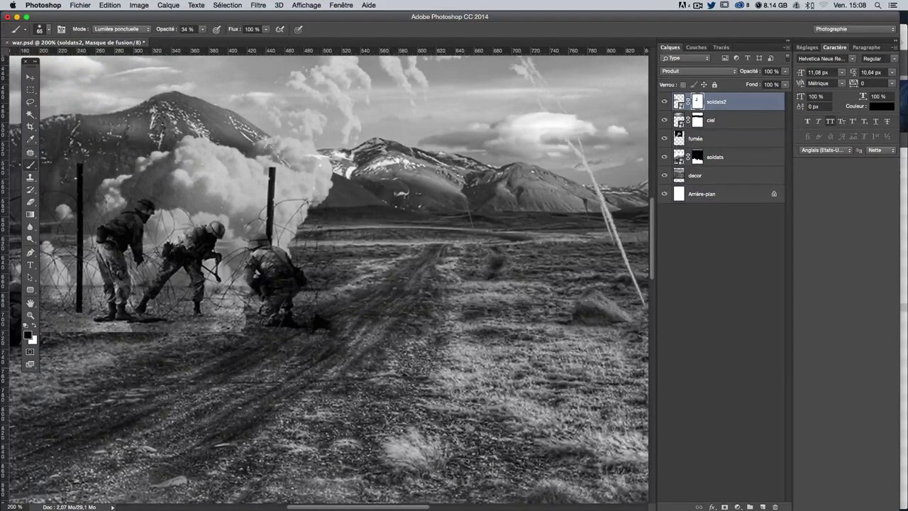
Step: Zoom out to 100% and toggle soldats2 visibility repeatedly to compare the blend
drag(283, 108, 340, 193)
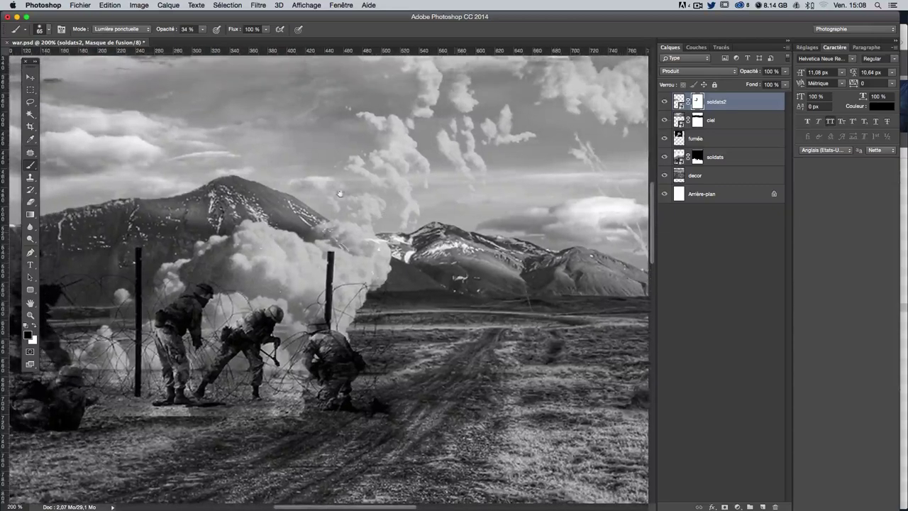
scroll(402, 180, left, 5)
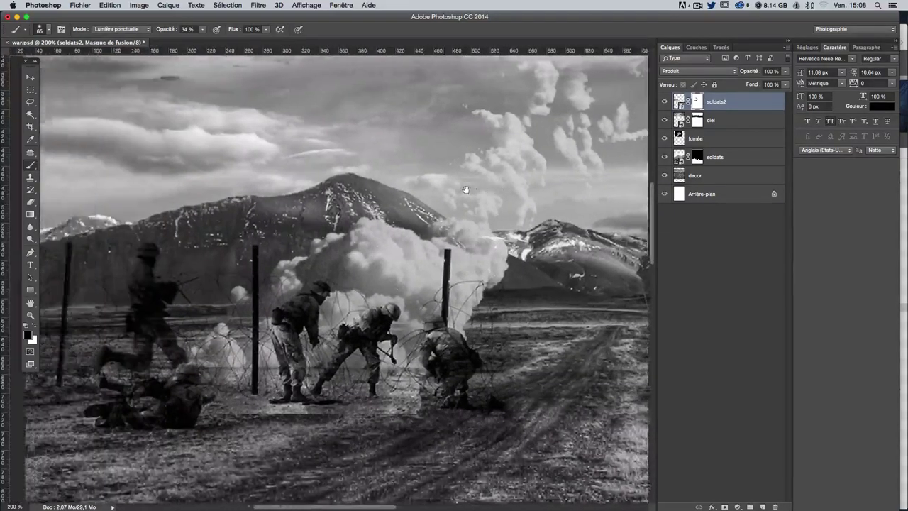
scroll(423, 176, left, 10)
scroll(312, 170, right, 12)
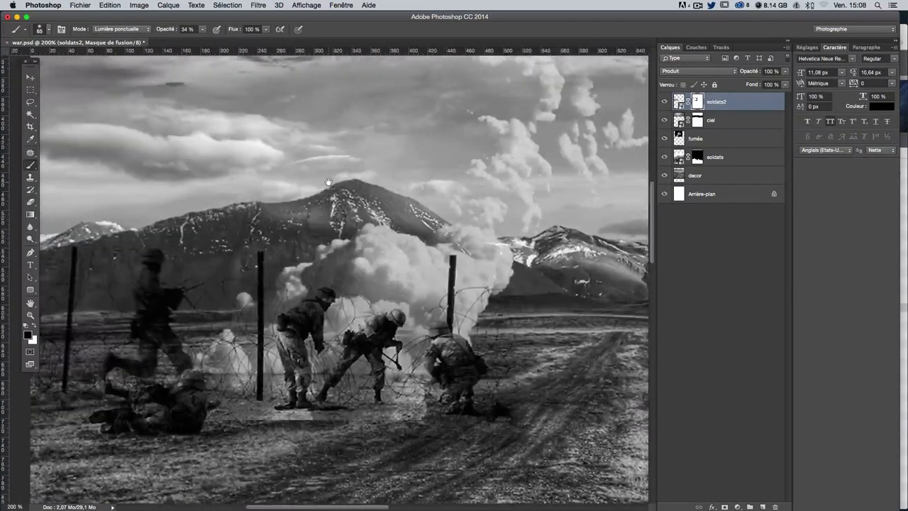
scroll(213, 177, left, 6)
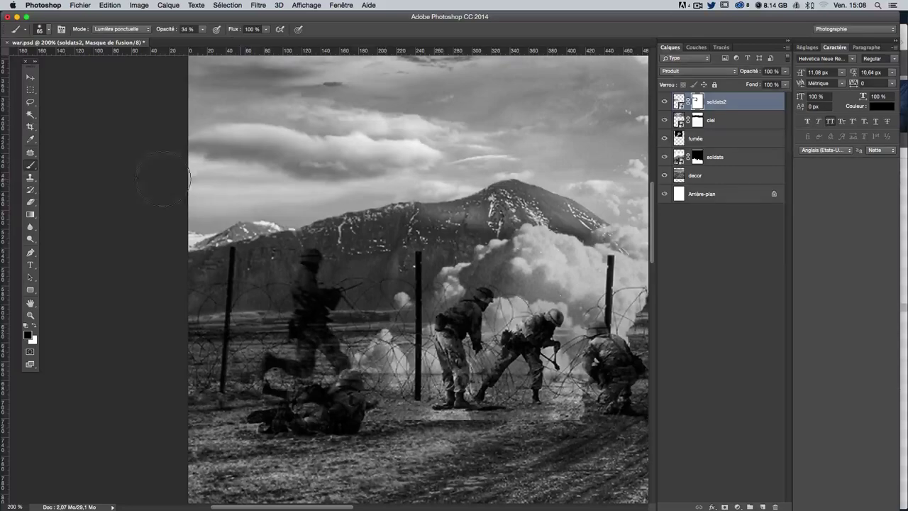
scroll(357, 235, down, 5)
scroll(356, 234, right, 2)
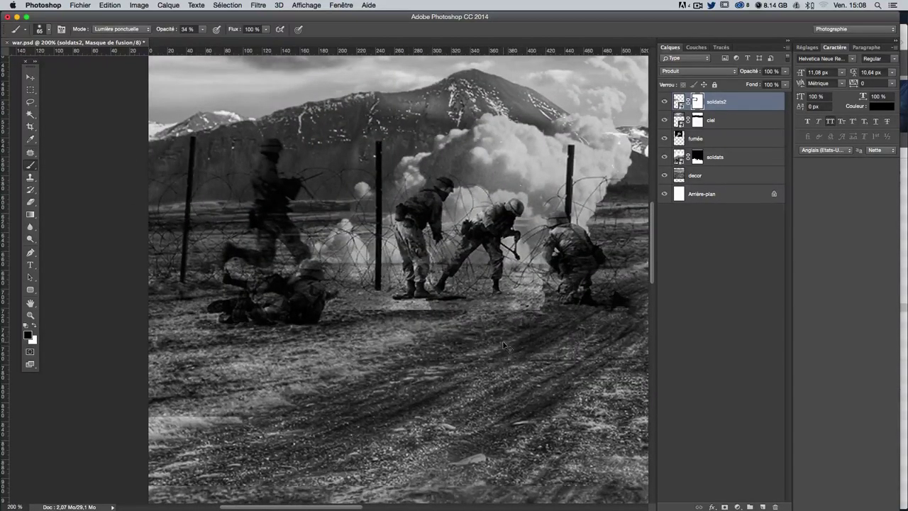
key(super+minus)
scroll(468, 346, right, 2)
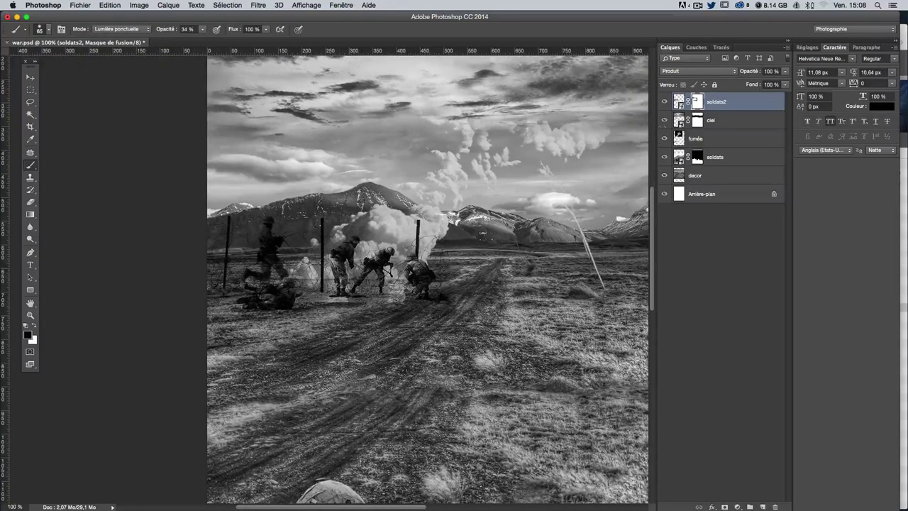
click(665, 103)
click(665, 103)
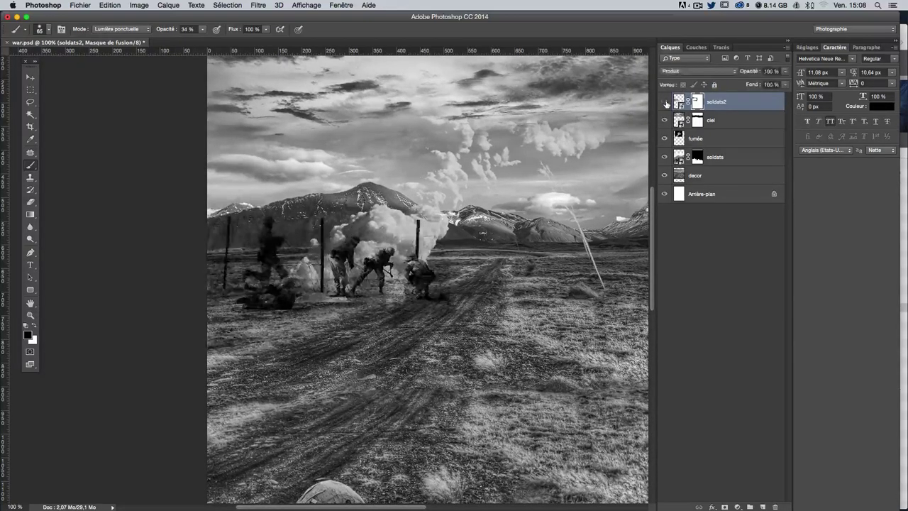
click(665, 103)
click(665, 103)
click(666, 103)
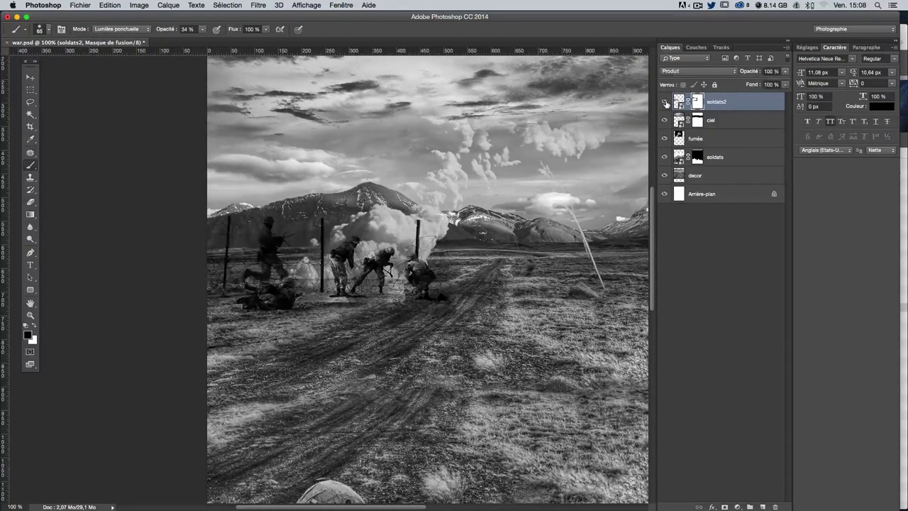
click(665, 103)
click(665, 103)
click(664, 102)
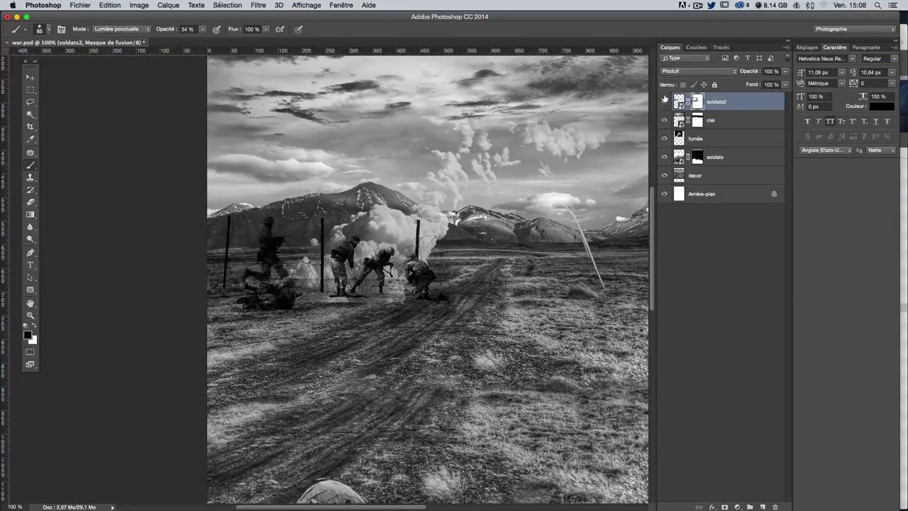
click(664, 101)
click(664, 102)
click(664, 101)
Step: Lighten the ground below the soldiers once more, then zoom out to the whole montage
drag(302, 330, 213, 330)
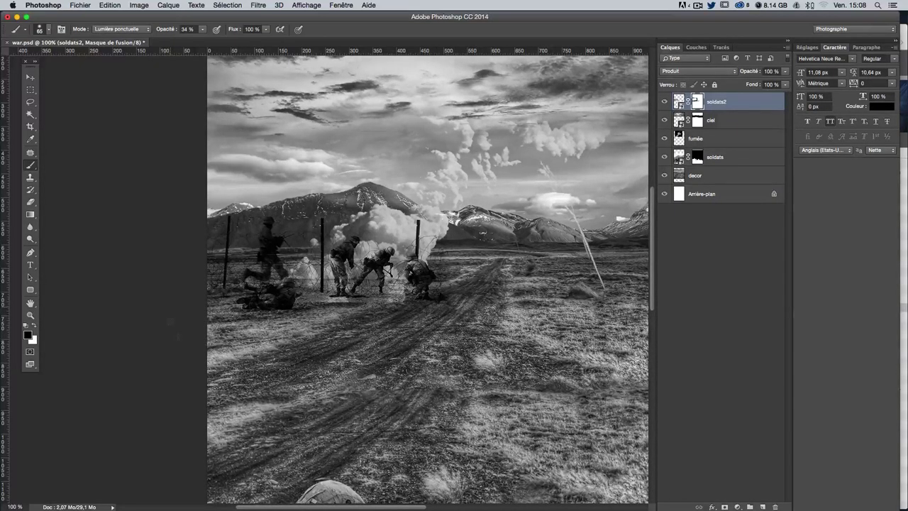
key(ctrl+minus)
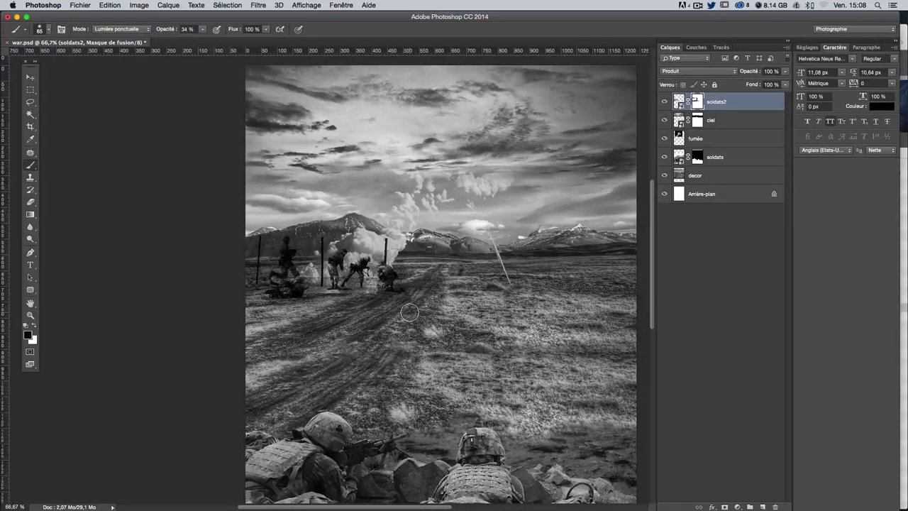
scroll(413, 311, down, 1)
scroll(414, 312, right, 5)
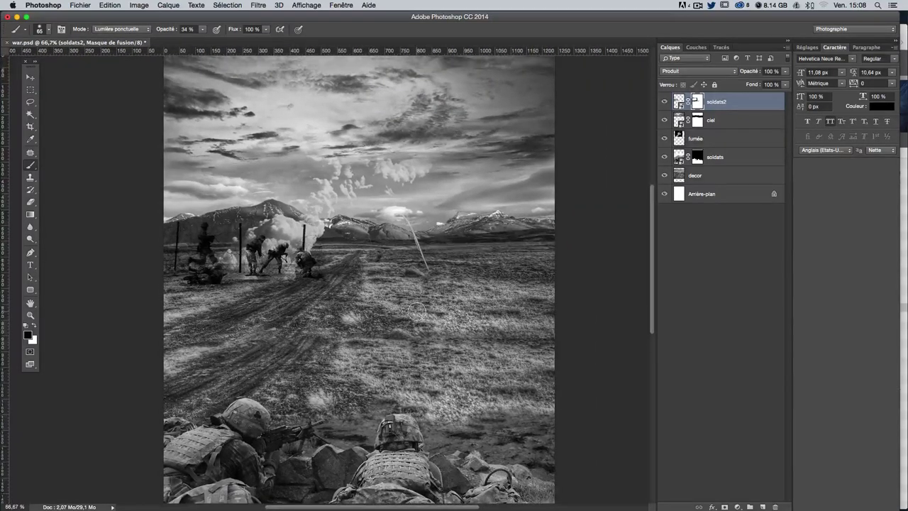
scroll(416, 310, up, 1)
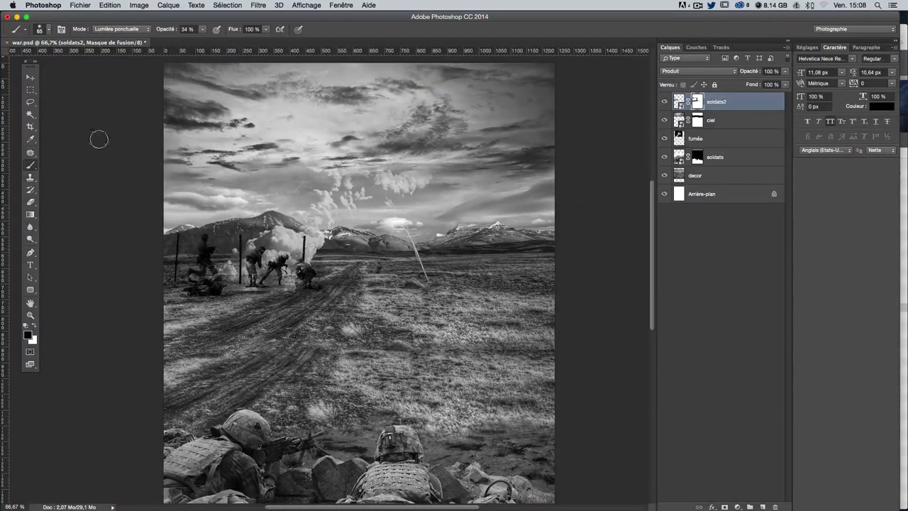
click(31, 75)
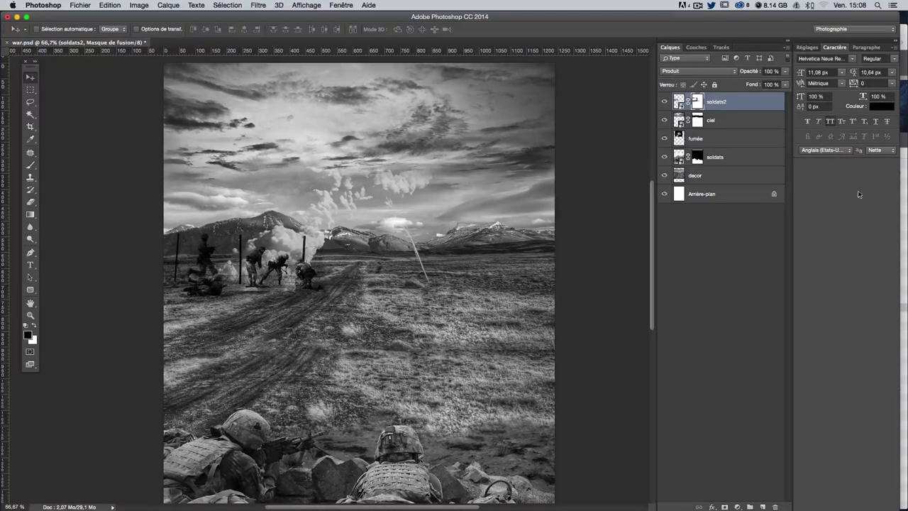
click(905, 221)
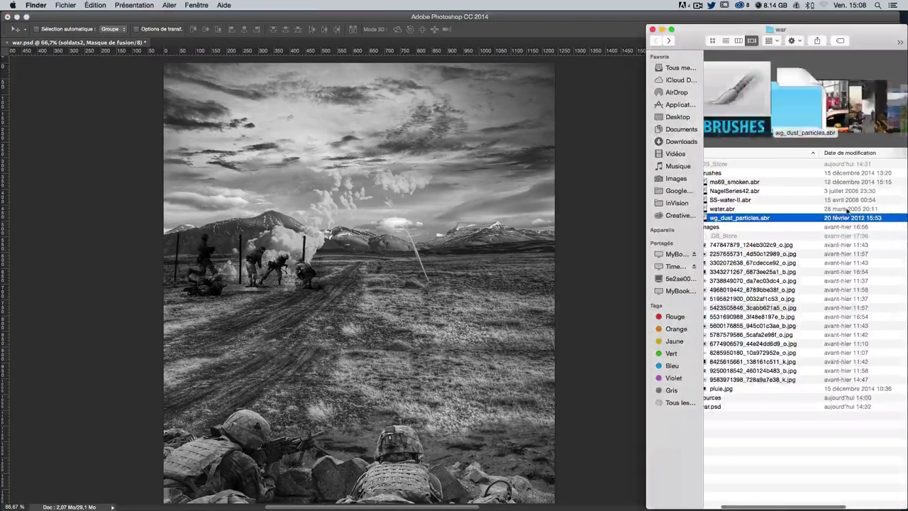
click(787, 253)
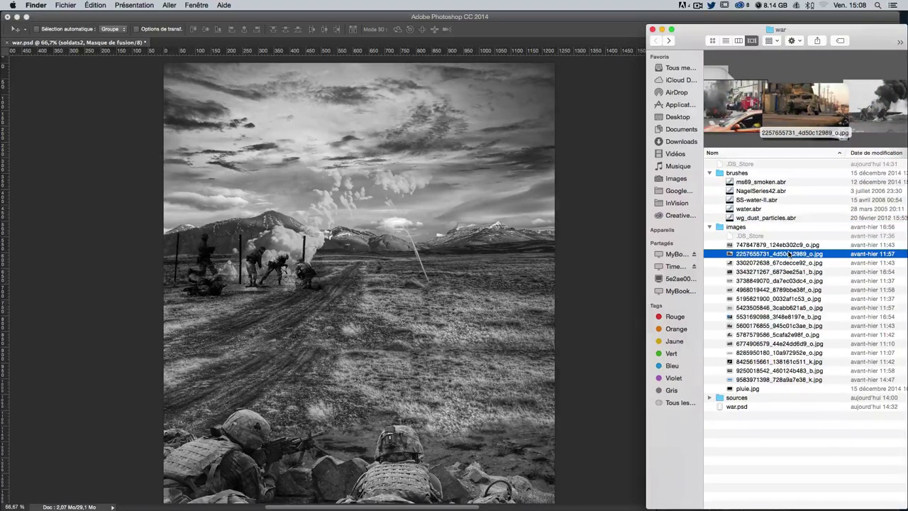
drag(783, 254, 277, 227)
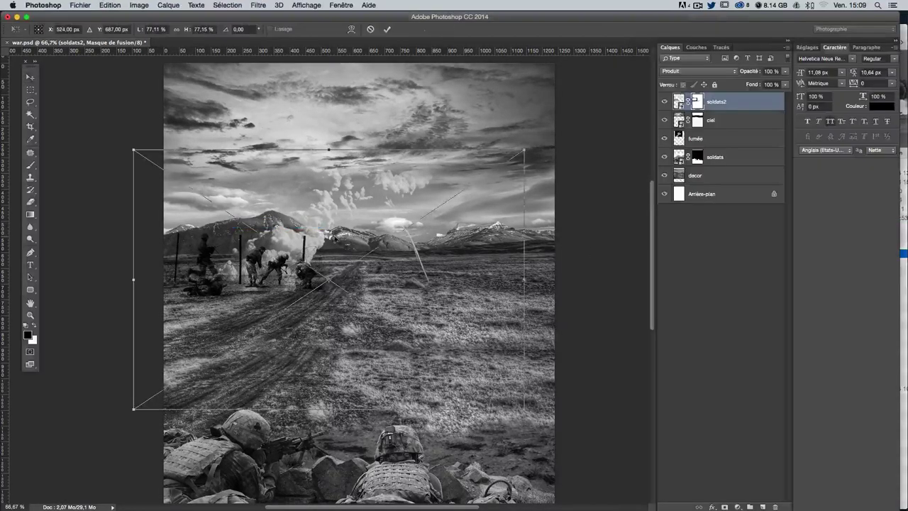
key(Escape)
click(725, 124)
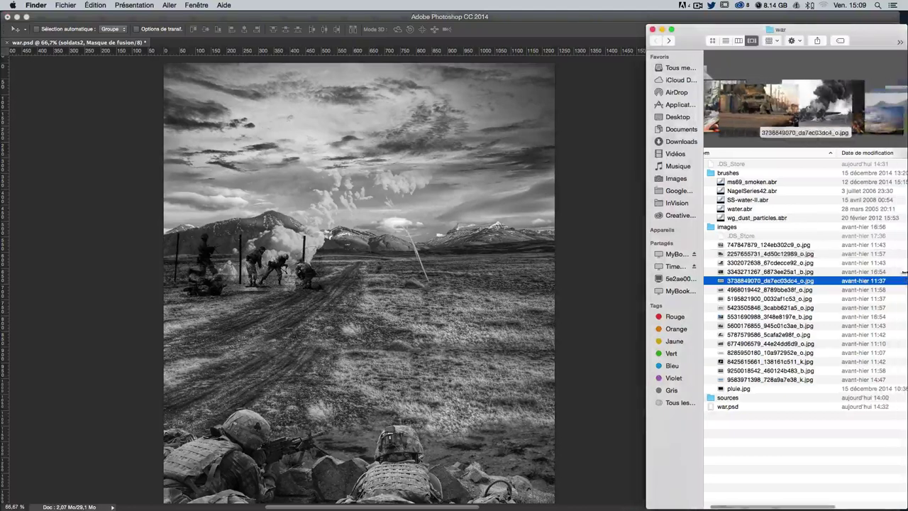
key(super+shift+a)
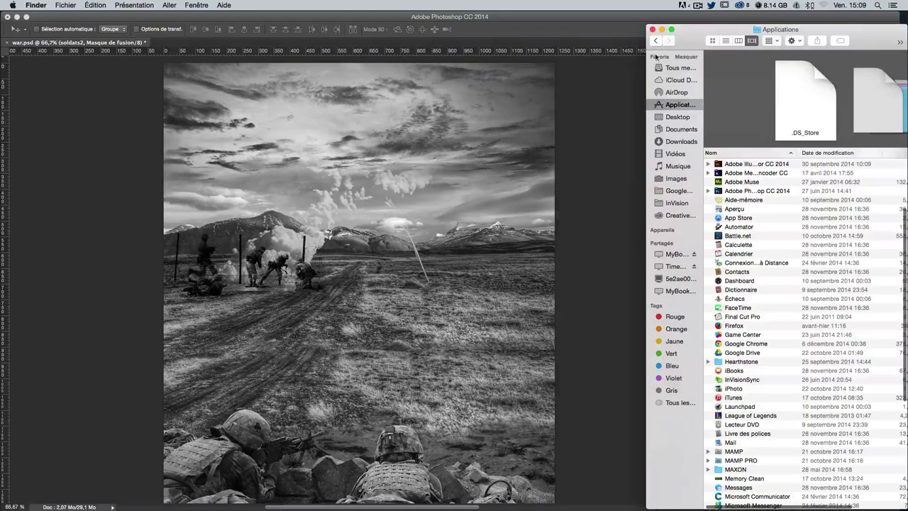
click(655, 41)
click(748, 364)
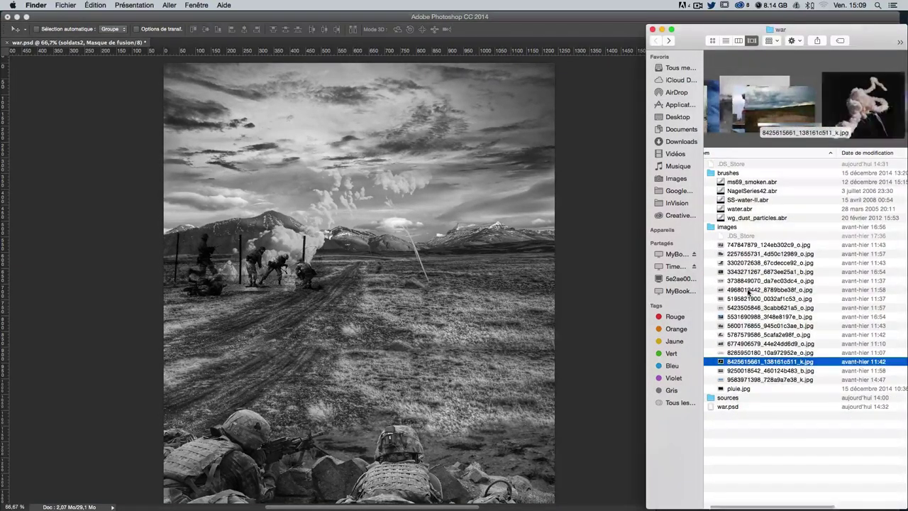
key(Up)
key(Up)
key(Up)
key(Down)
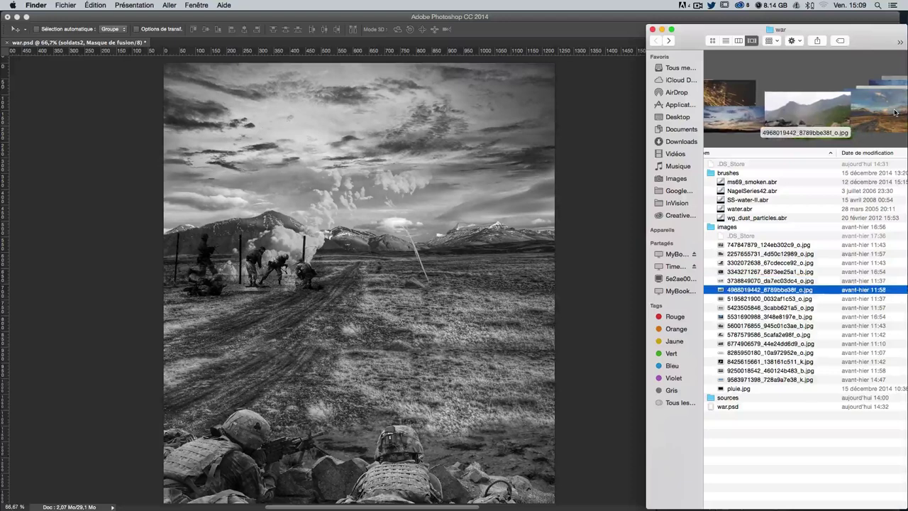
key(Down)
click(895, 112)
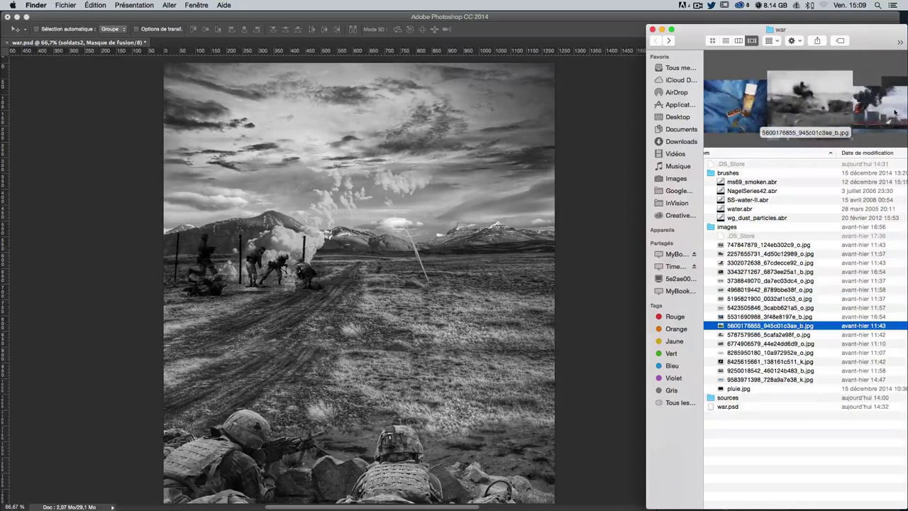
key(Down)
key(Down)
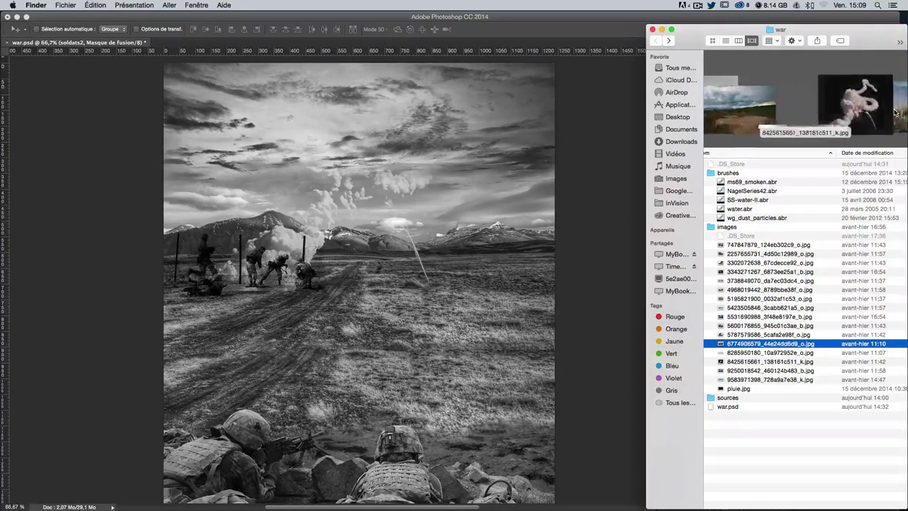
key(Down)
key(Down)
key(Down)
scroll(895, 112, up, 10)
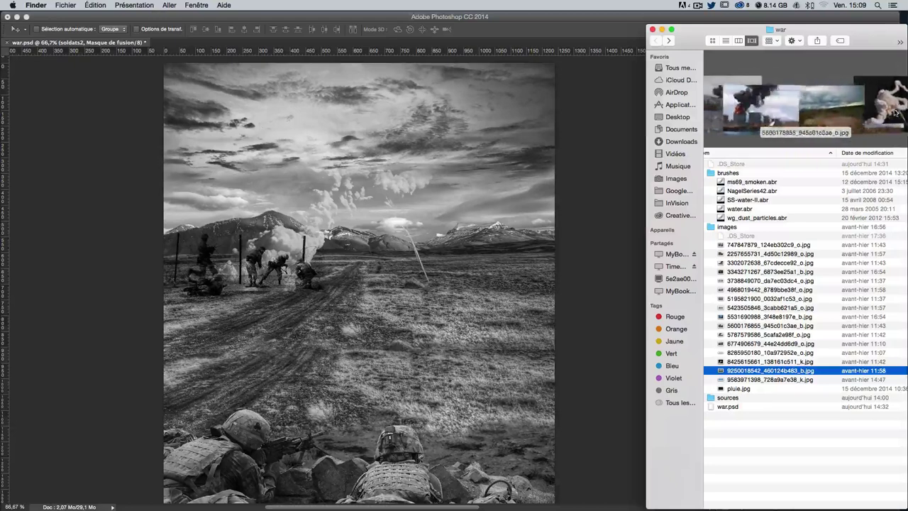
scroll(894, 112, up, 3)
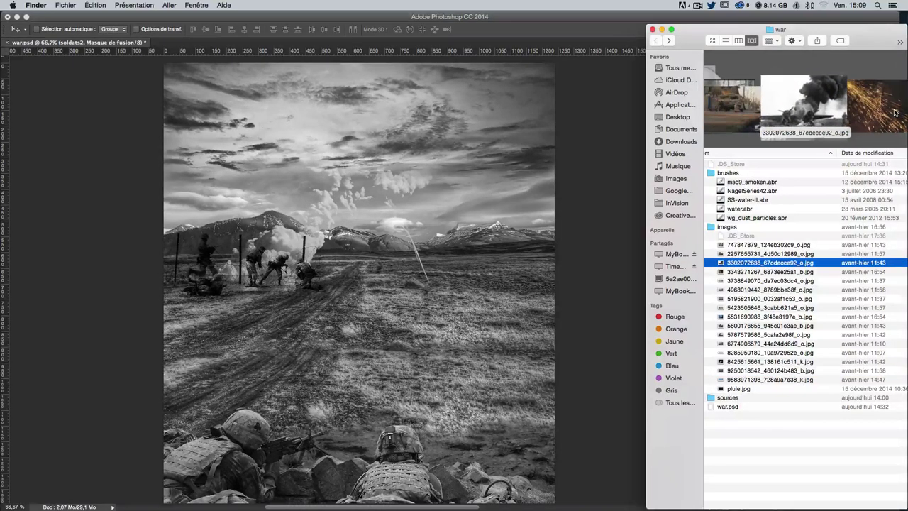
Step: Place the burning-plane photo, scale it down, and move it over the horizon
drag(730, 263, 268, 223)
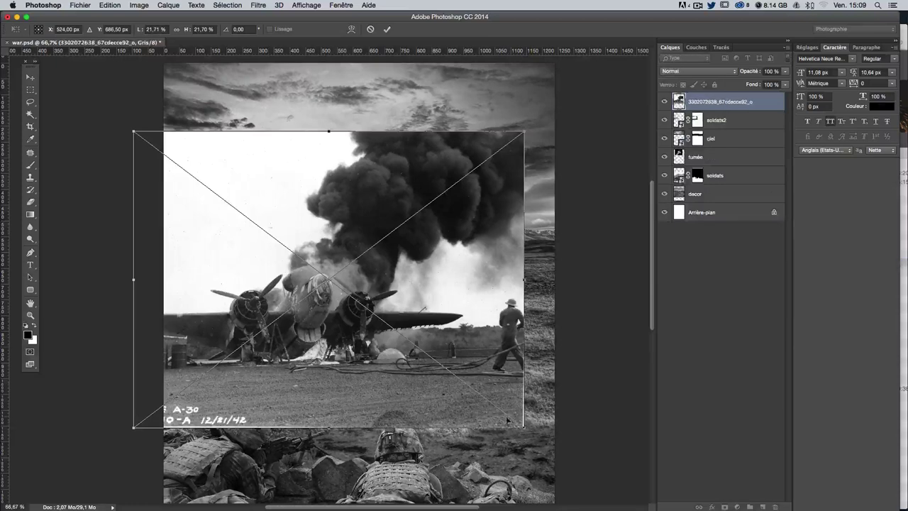
mouse_move(524, 426)
mouse_down()
mouse_move(266, 278)
mouse_move(302, 279)
mouse_up()
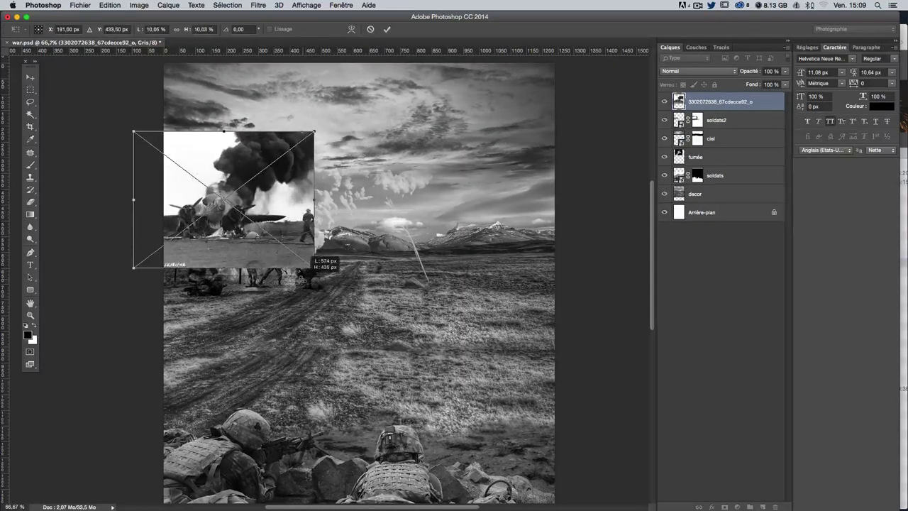
drag(302, 280, 319, 284)
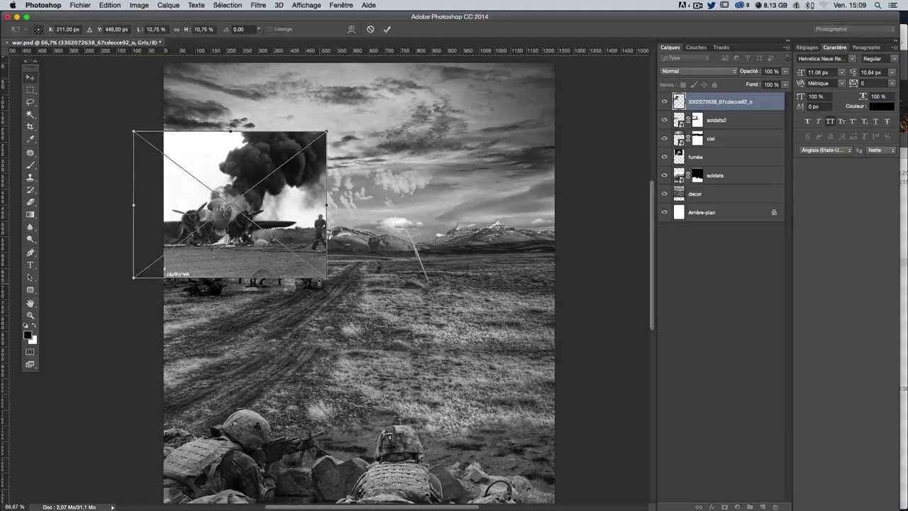
key(Return)
drag(325, 226, 382, 233)
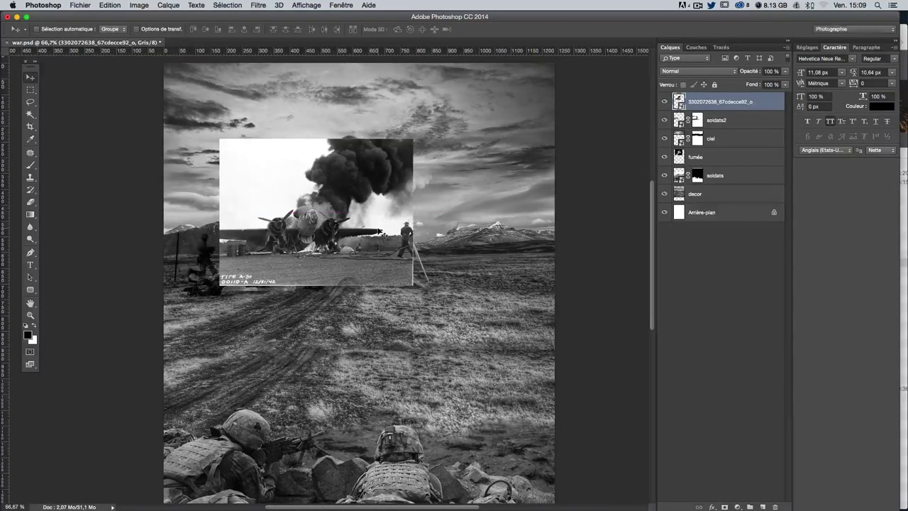
Step: Set the plane layer's blend mode to Obscurcir and fine-tune its position, keeping its layer order
click(702, 71)
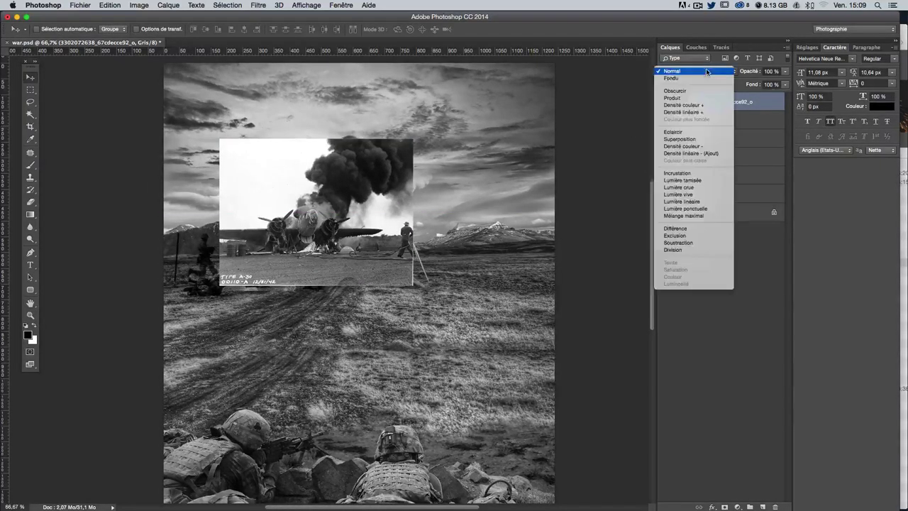
click(698, 97)
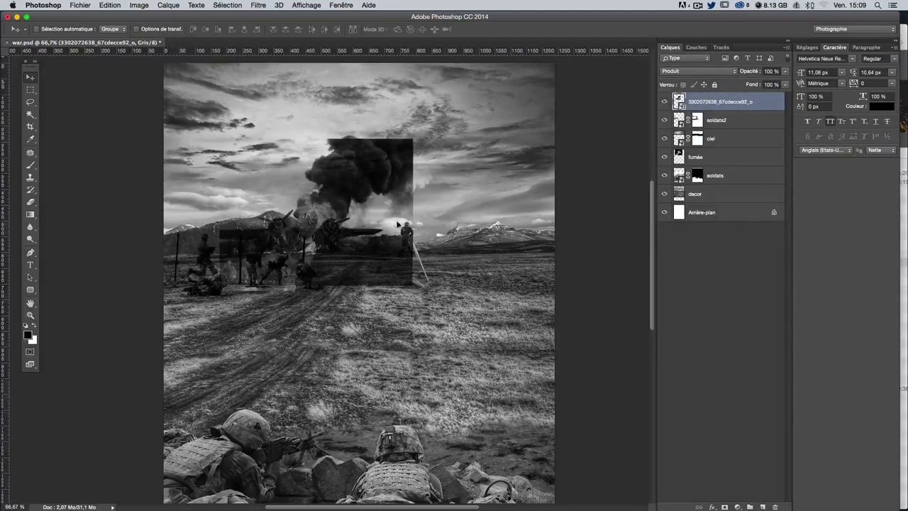
drag(359, 225, 387, 240)
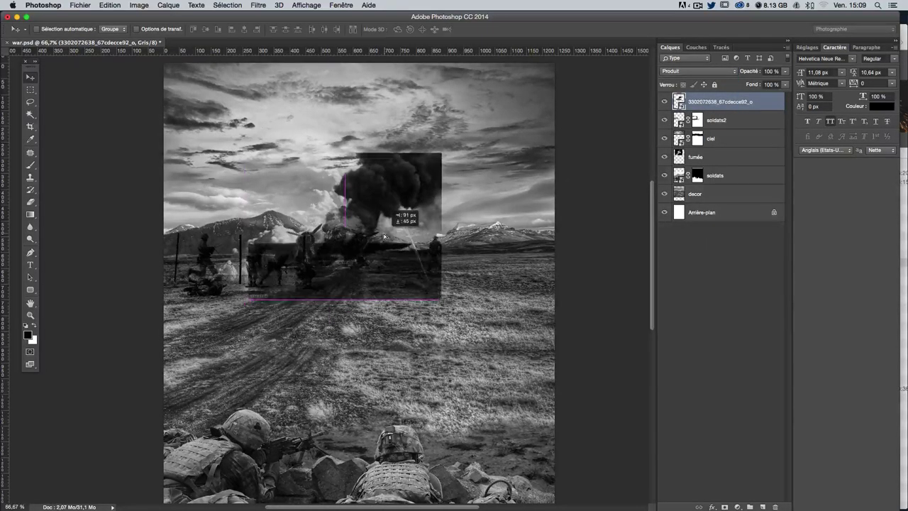
click(698, 73)
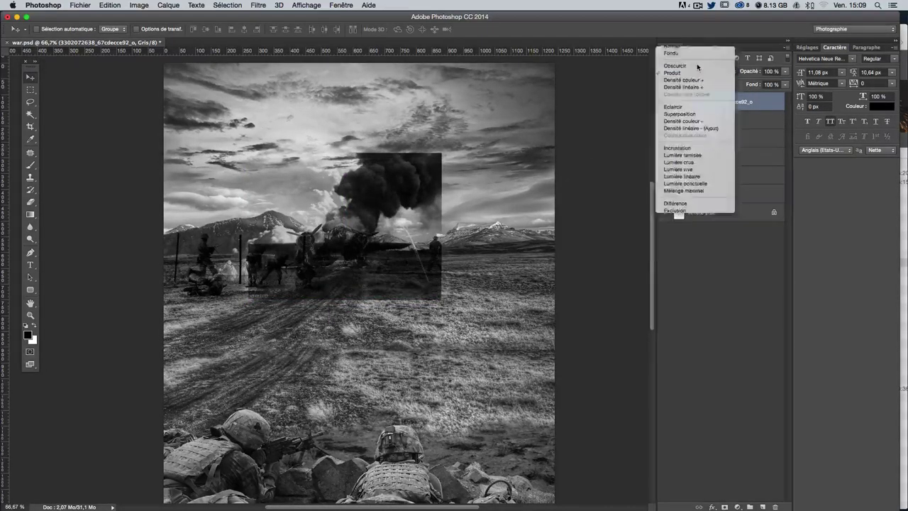
click(699, 64)
drag(438, 194, 423, 206)
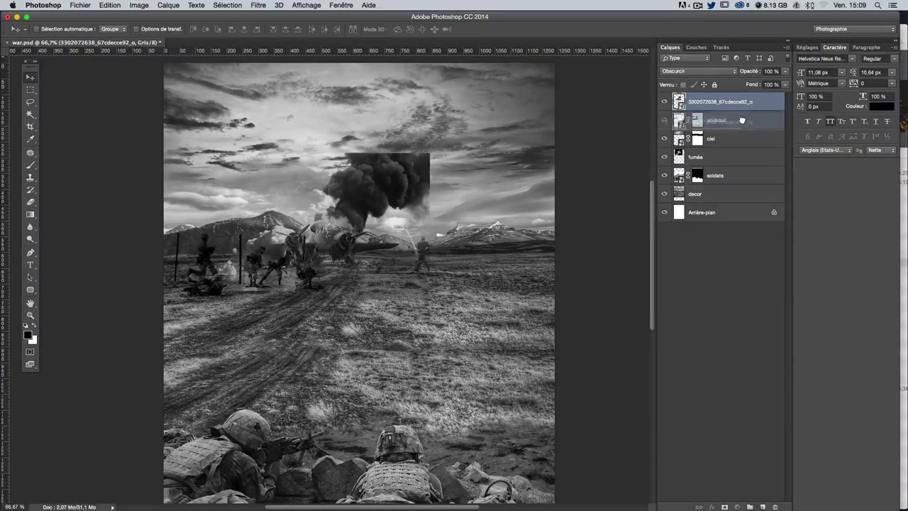
drag(743, 103, 743, 128)
key(ctrl+z)
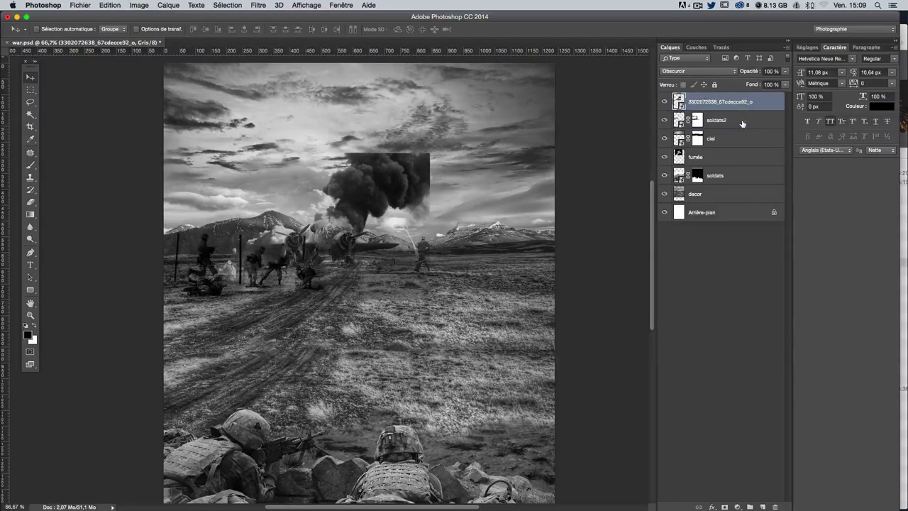
key(ctrl+z)
key(ctrl+z)
drag(394, 195, 397, 194)
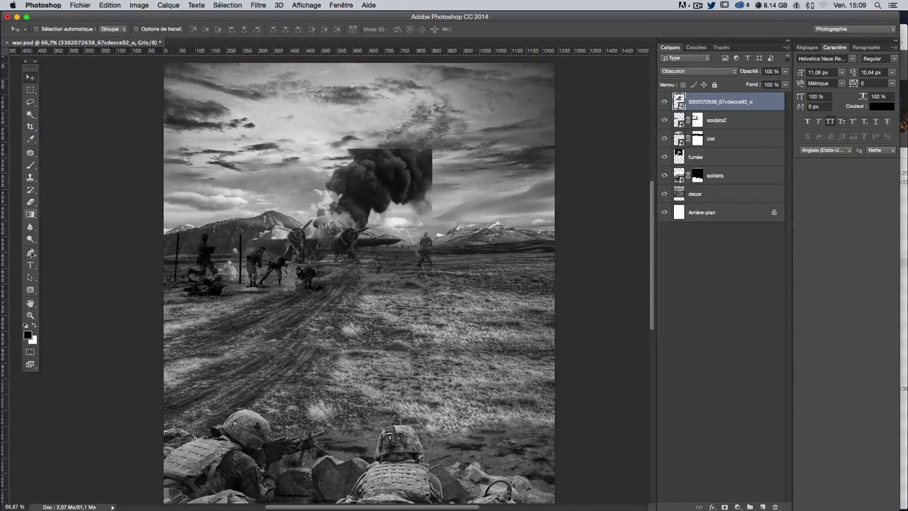
Step: Rename the plane layer to avion and give it a layer mask
double_click(720, 102)
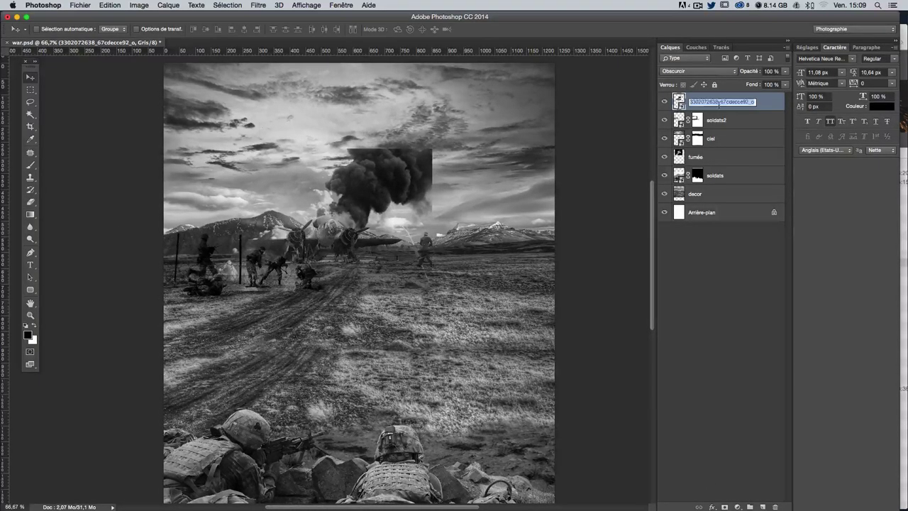
text(avion)
key(Return)
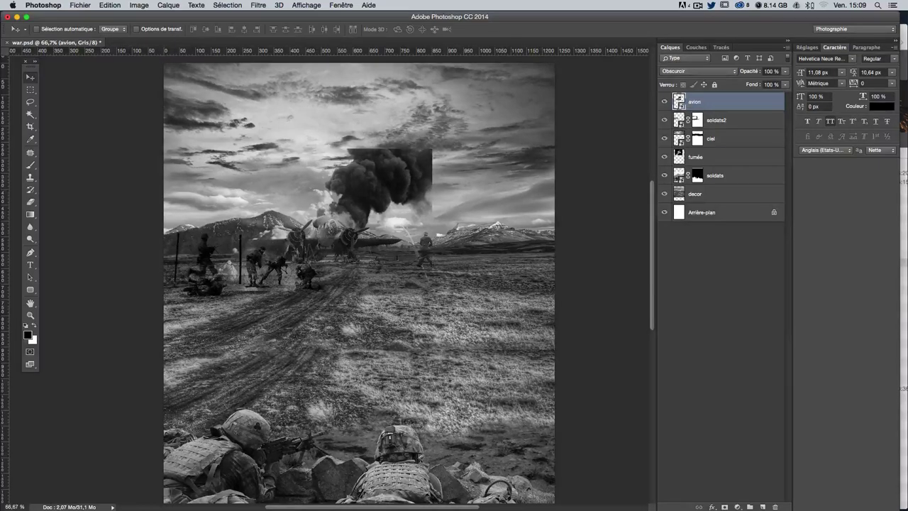
click(725, 506)
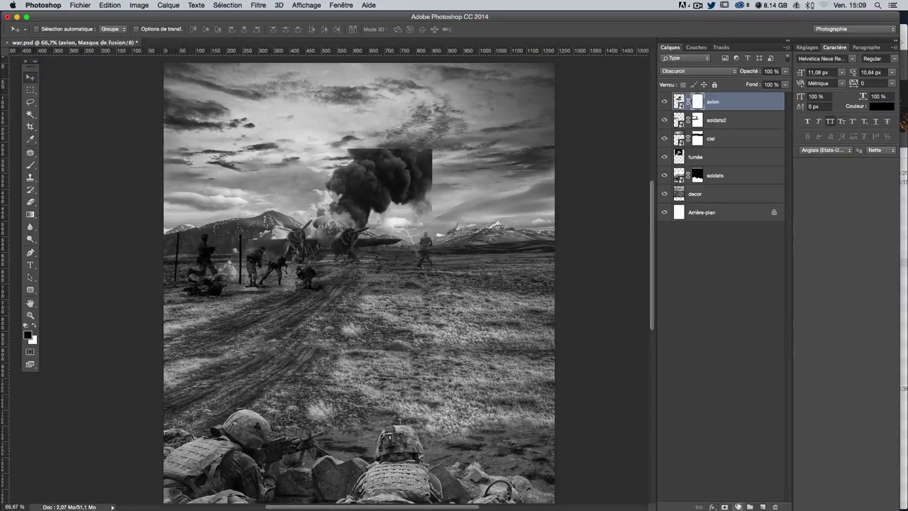
Step: Paint away the avion photo's hard top and right edges and blend it near the soldiers
click(30, 166)
drag(319, 168, 369, 169)
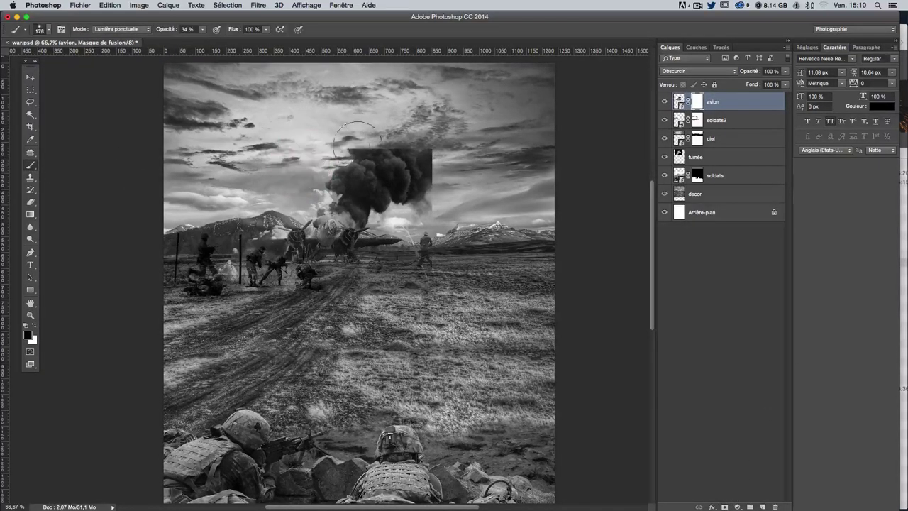
mouse_move(401, 133)
mouse_down()
mouse_move(390, 156)
mouse_move(468, 156)
mouse_move(452, 131)
mouse_up()
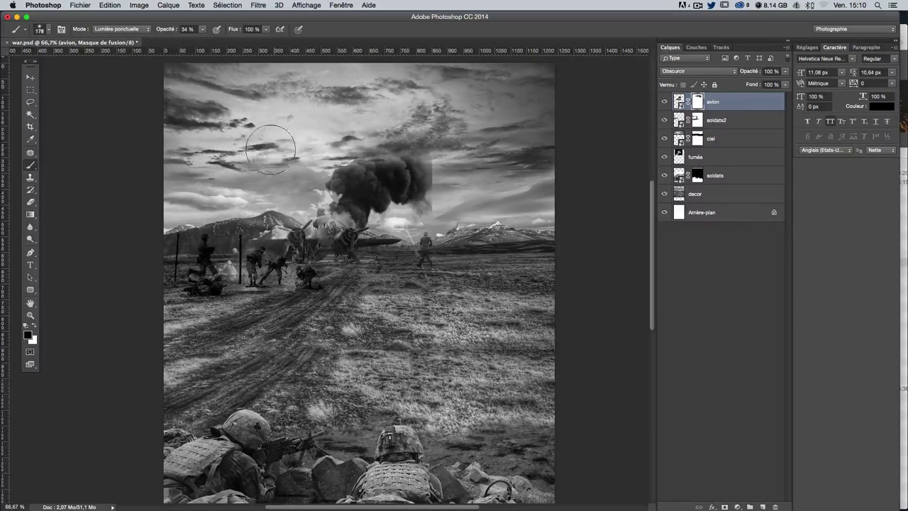
mouse_move(434, 167)
mouse_down()
mouse_move(426, 281)
mouse_move(454, 276)
mouse_up()
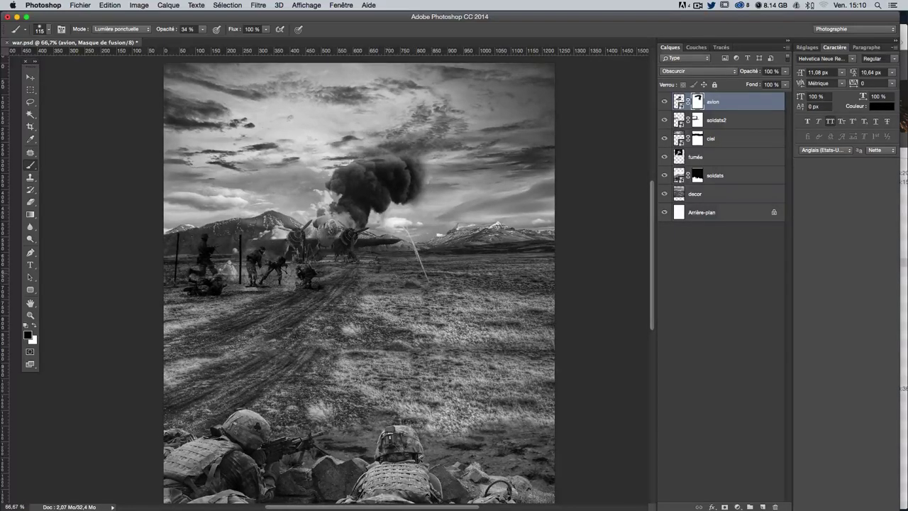
mouse_move(366, 289)
mouse_down()
mouse_move(380, 277)
mouse_move(319, 284)
mouse_up()
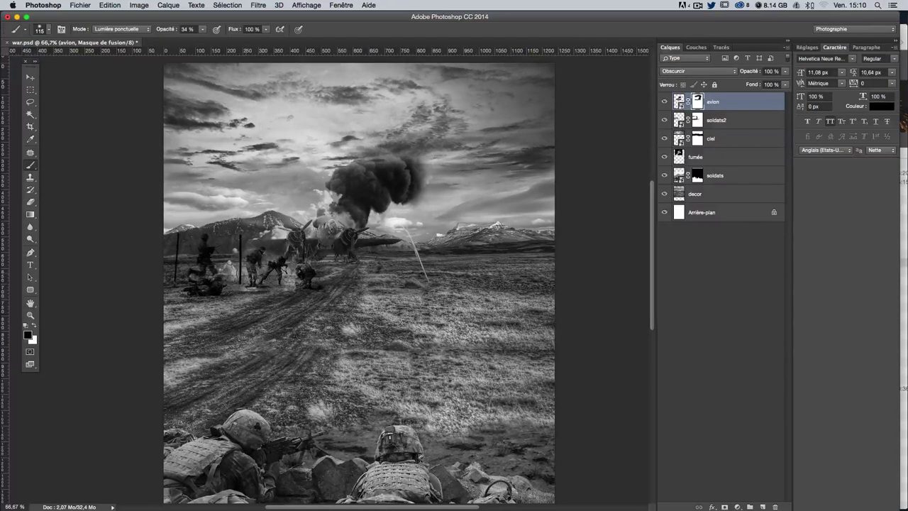
click(248, 263)
drag(264, 269, 257, 259)
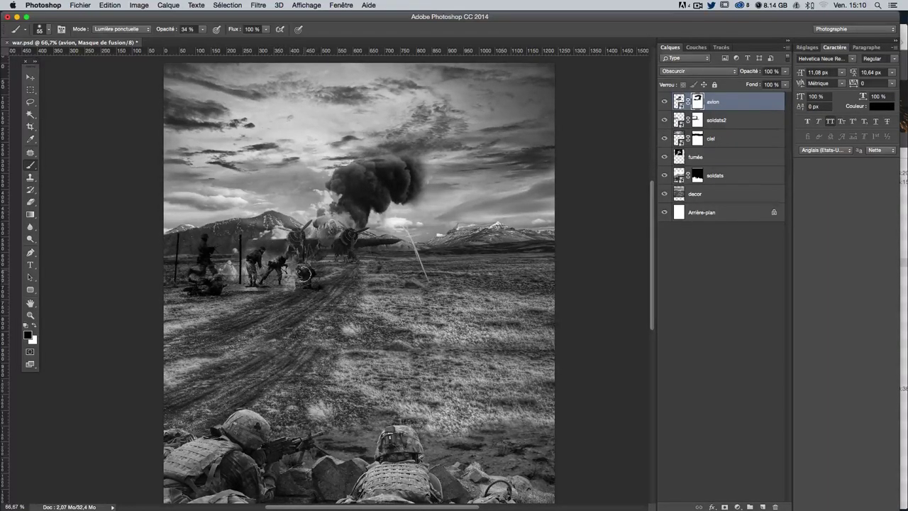
click(317, 292)
Step: Toggle the avion layer's visibility to compare, leaving the plane and smoke visible
click(663, 100)
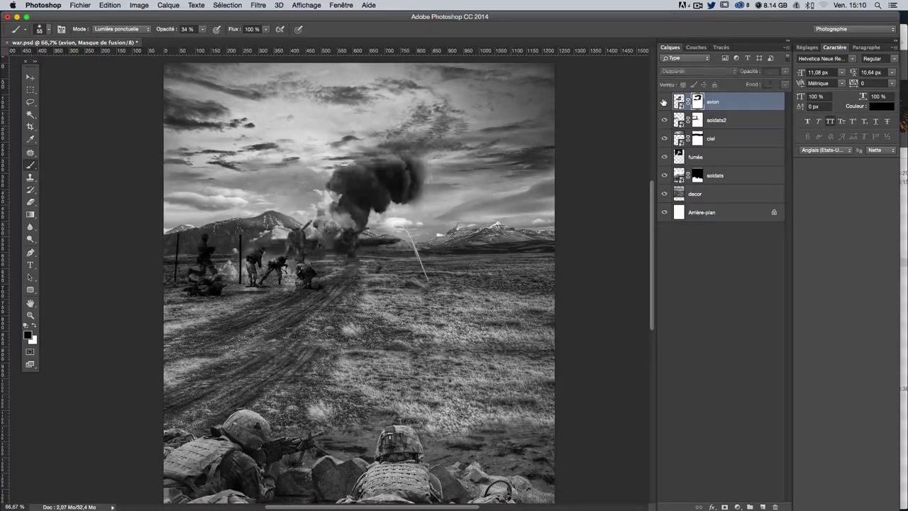
click(663, 101)
click(664, 101)
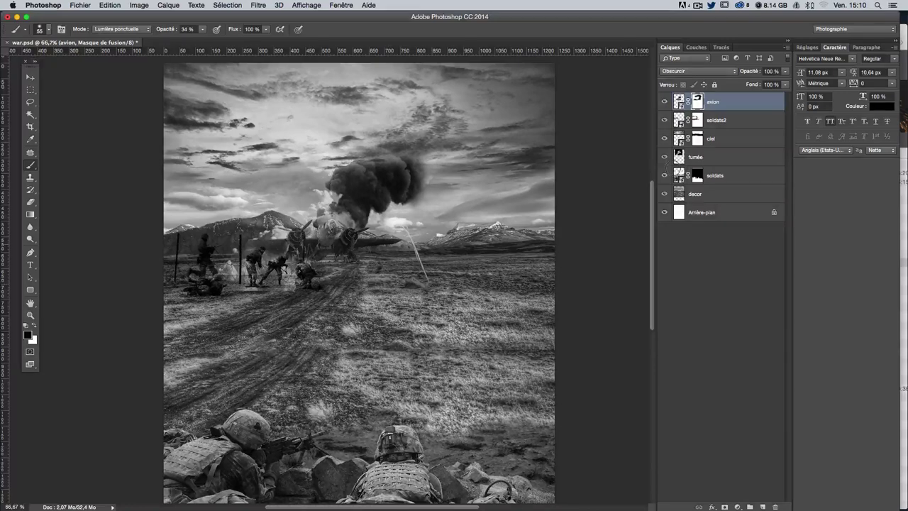
click(663, 102)
click(664, 102)
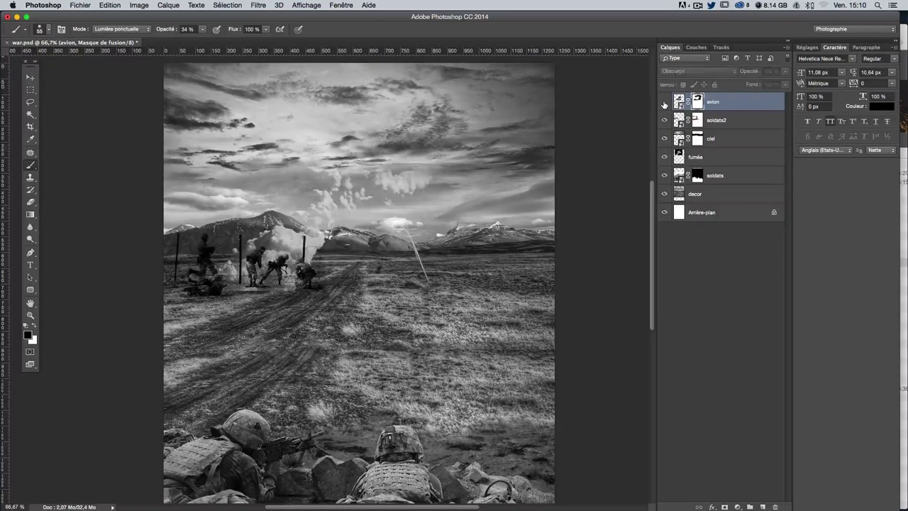
Step: Enlarge the brush to about 113 px and switch to the Move tool
drag(405, 288, 434, 287)
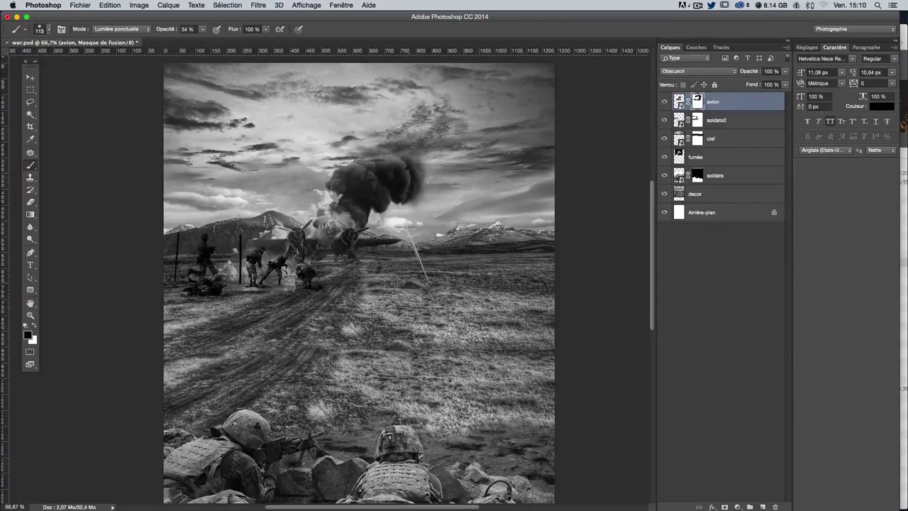
scroll(397, 248, down, 3)
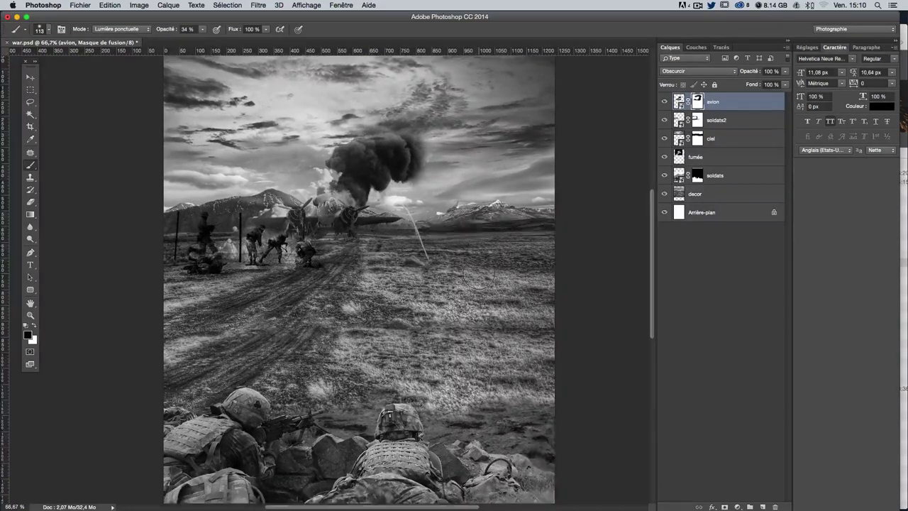
scroll(443, 255, up, 2)
click(30, 76)
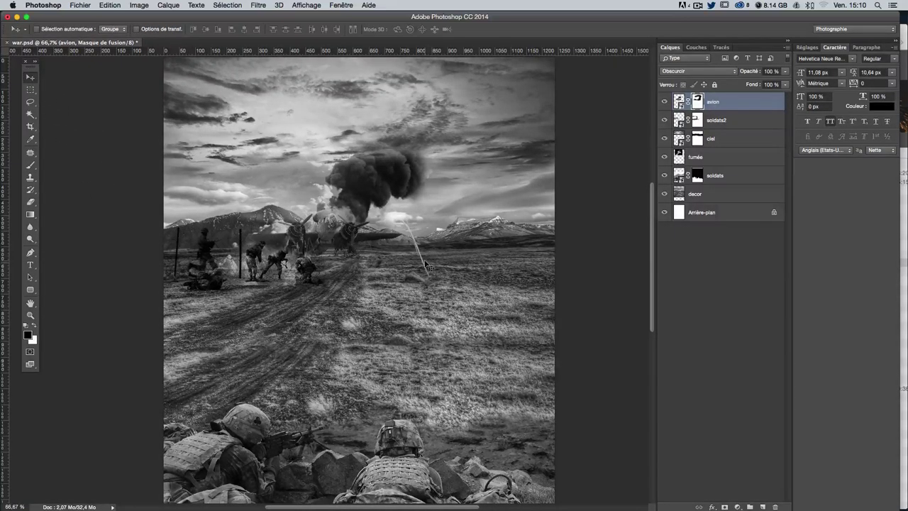
scroll(428, 266, down, 3)
scroll(427, 266, down, 3)
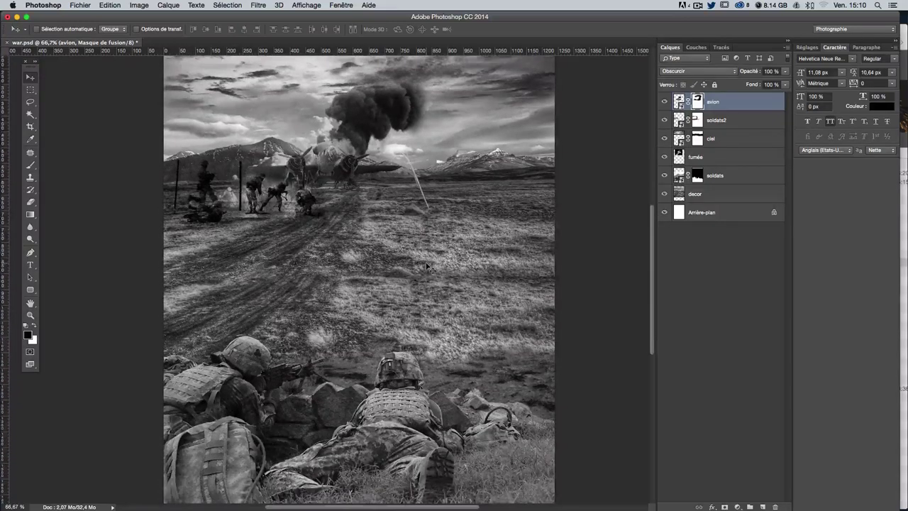
scroll(427, 303, up, 1)
scroll(428, 303, down, 3)
scroll(428, 303, up, 5)
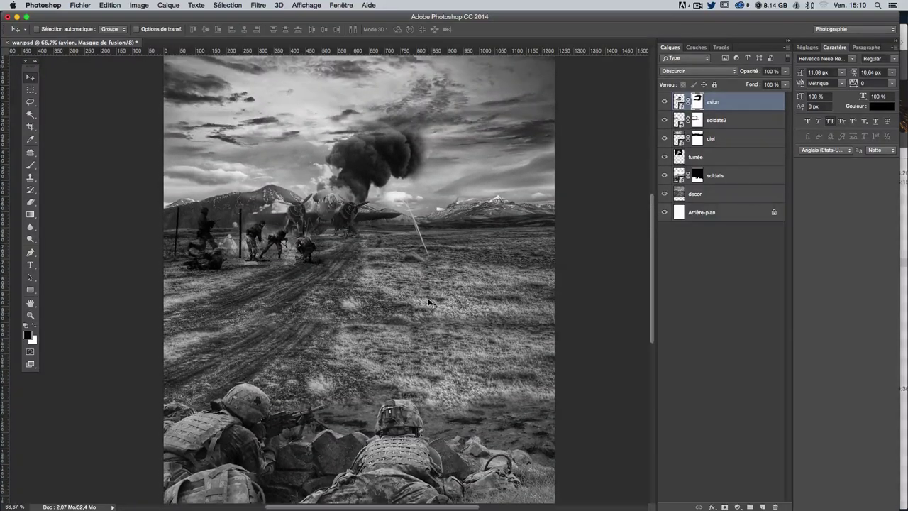
scroll(428, 302, up, 1)
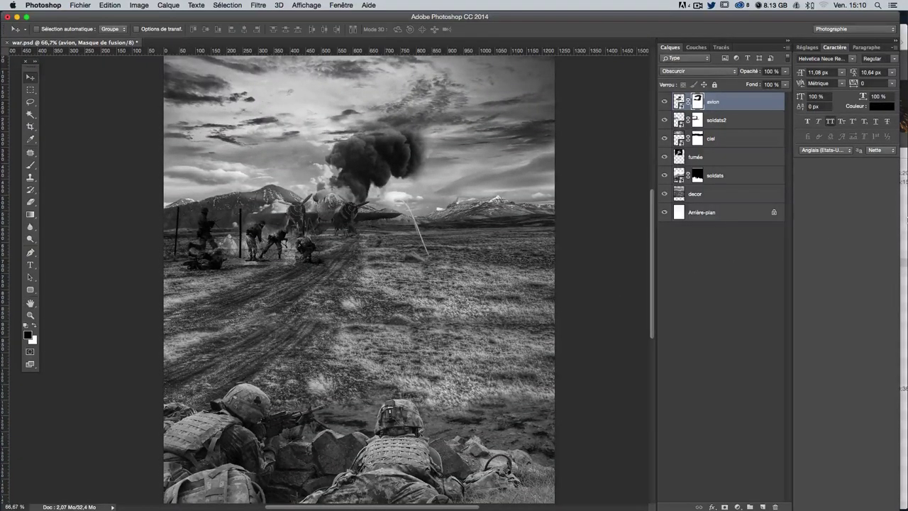
click(906, 221)
click(773, 273)
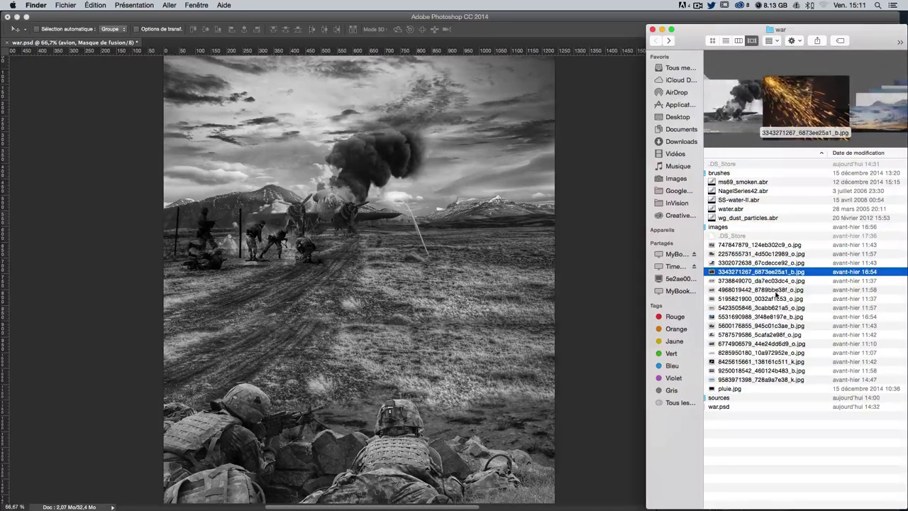
key(Down)
key(Down)
key(Down)
key(Down)
key(Down)
key(Down)
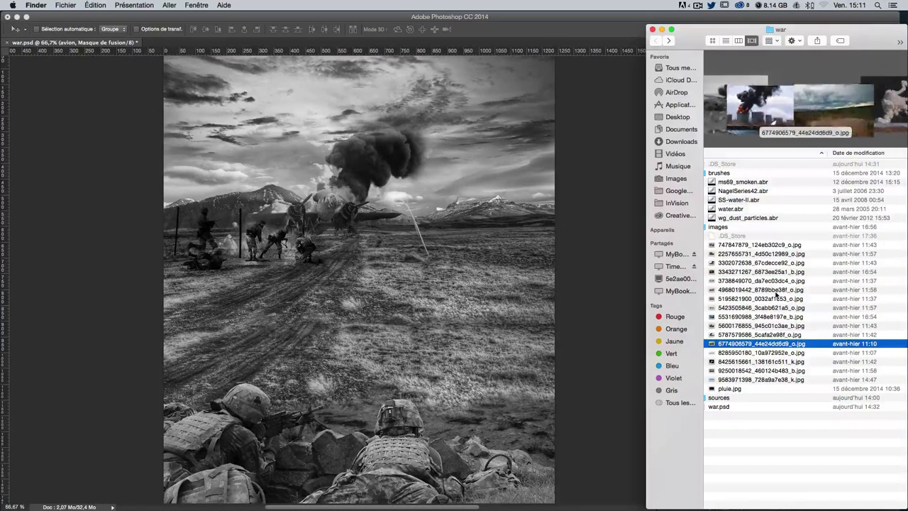
key(Down)
key(Down)
key(Down)
key(Down)
key(Down)
key(Up)
key(Up)
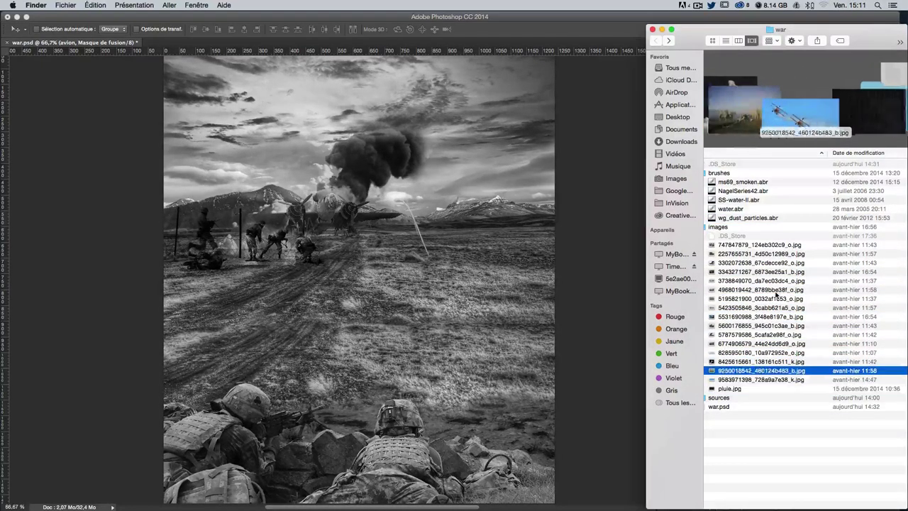
key(Up)
key(Up)
key(Up)
key(Up)
key(Up)
key(Up)
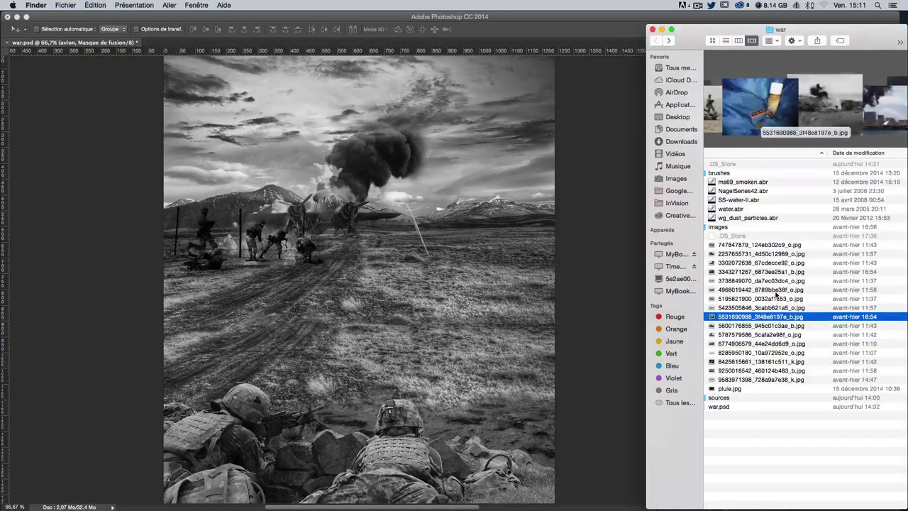
key(Up)
key(Up)
key(Up)
key(Up)
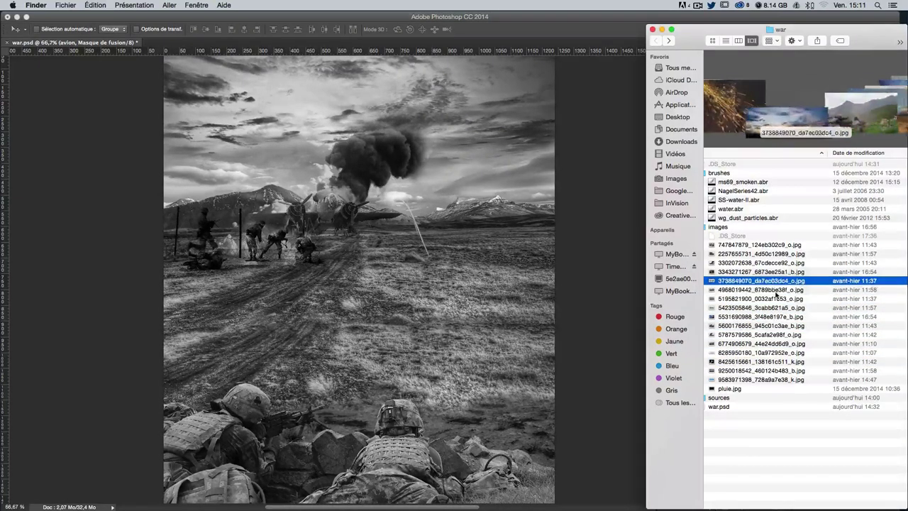
key(Up)
key(Up)
key(Up)
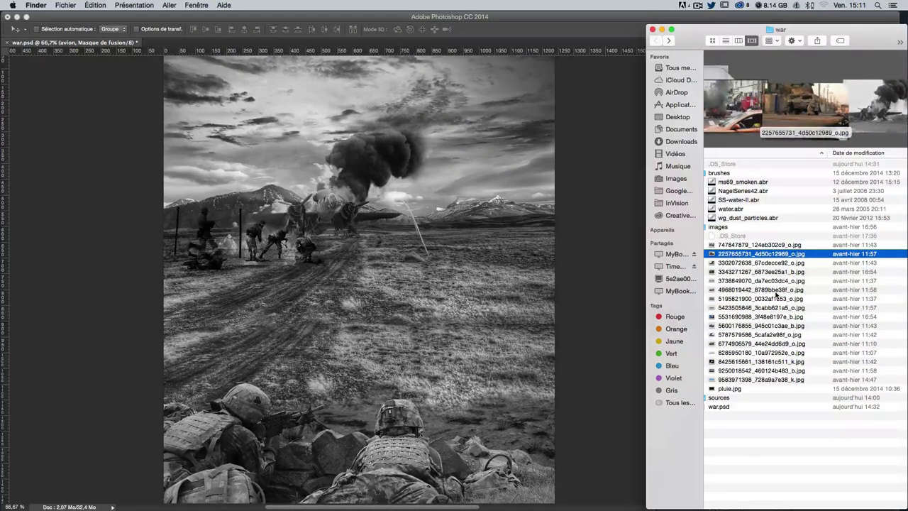
mouse_move(731, 254)
mouse_down()
mouse_move(363, 256)
mouse_move(482, 265)
mouse_up()
Step: Commit the placed humvee photo and name its layer voiture
key(Return)
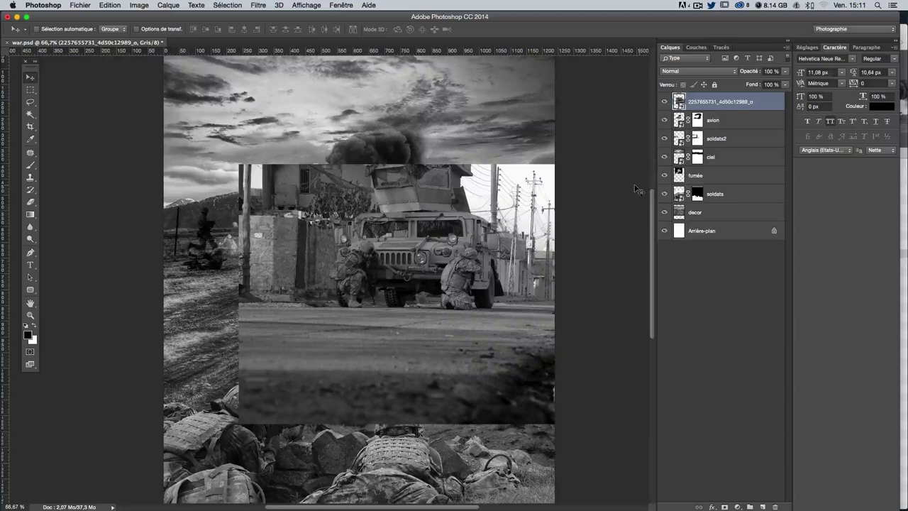
double_click(715, 102)
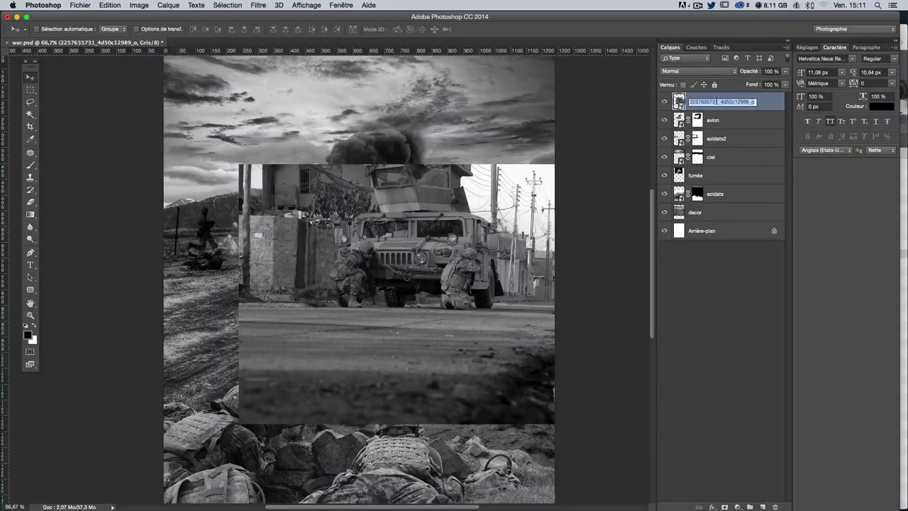
text(vo)
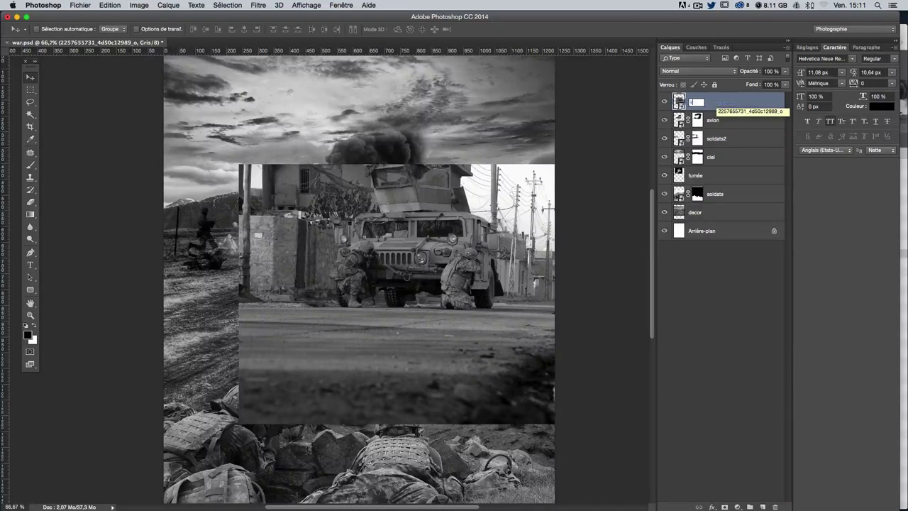
text(iture)
key(Return)
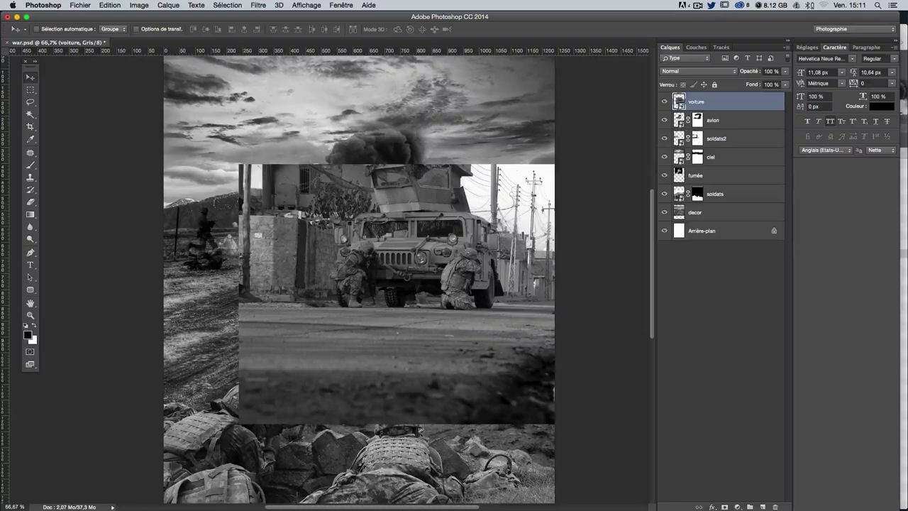
Step: Set voiture opacity to 100% and move the humvee down and right over the plain
drag(490, 258, 502, 287)
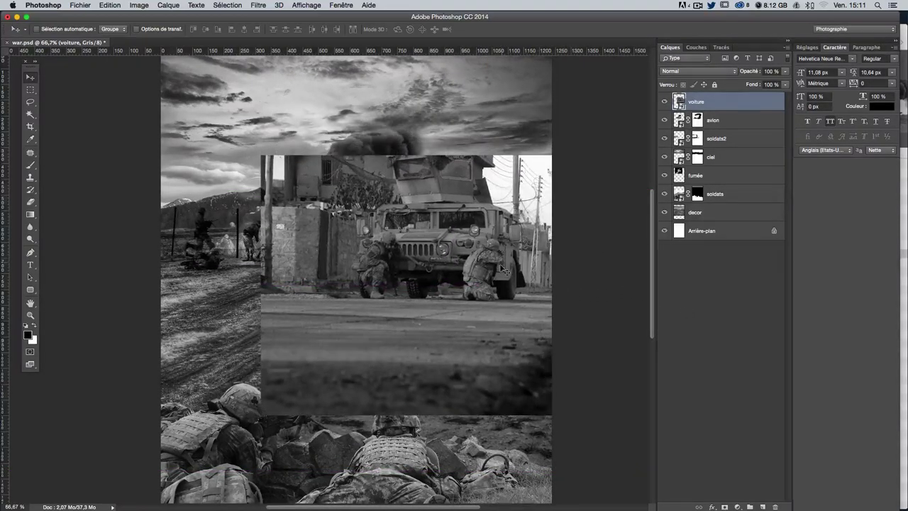
mouse_move(502, 286)
mouse_down()
mouse_move(503, 270)
mouse_move(505, 310)
mouse_move(468, 297)
mouse_up()
click(785, 72)
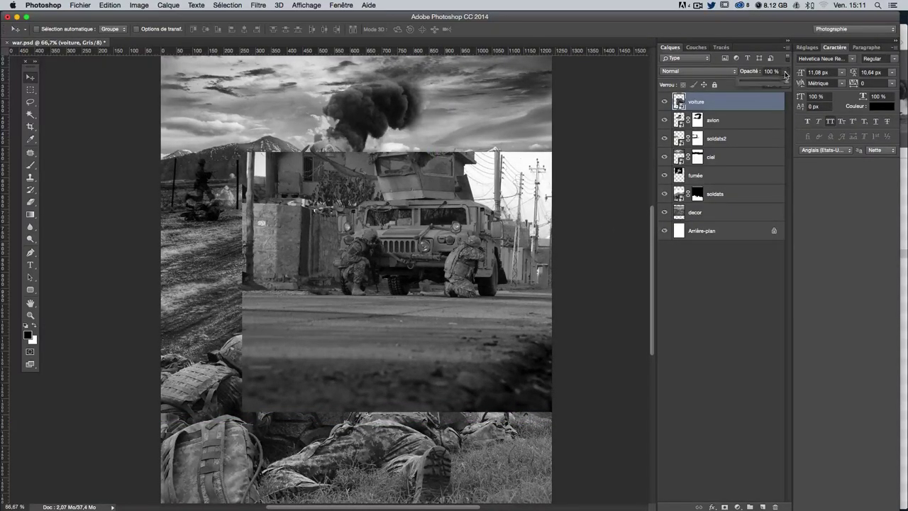
drag(764, 82, 785, 83)
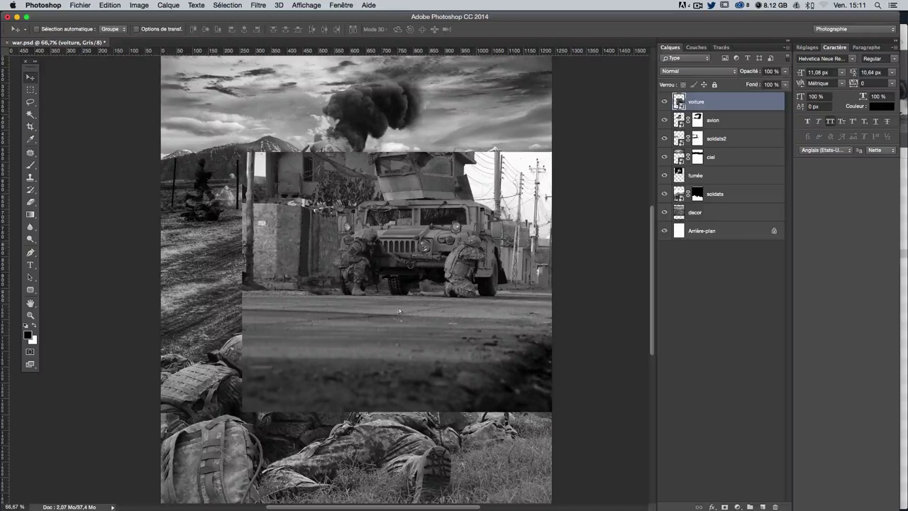
mouse_move(395, 228)
mouse_down()
mouse_move(423, 383)
mouse_move(427, 295)
mouse_up()
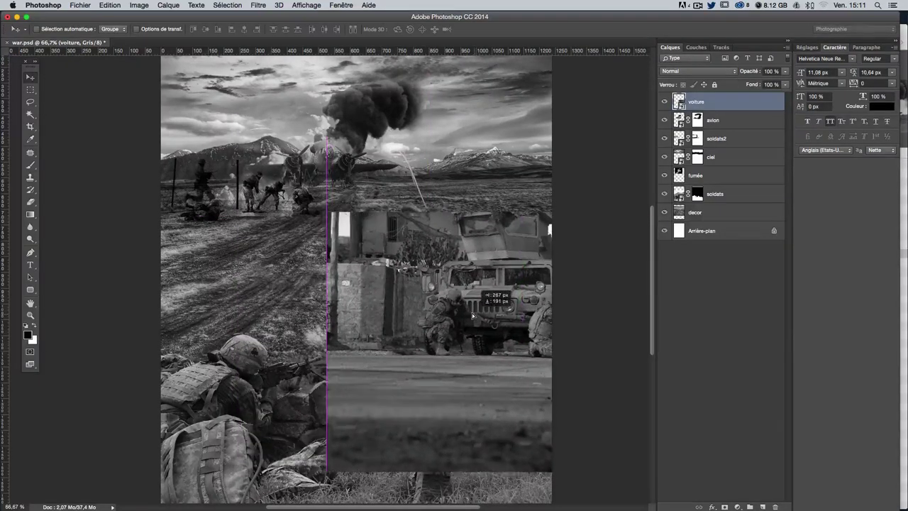
Step: Scale the voiture humvee to about 60% and commit it on the plain's right side
key(ctrl+t)
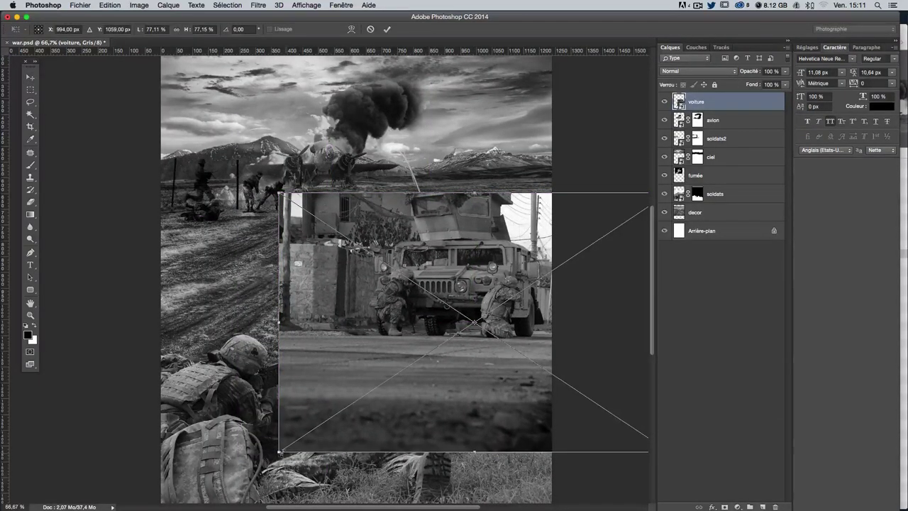
drag(282, 450, 364, 386)
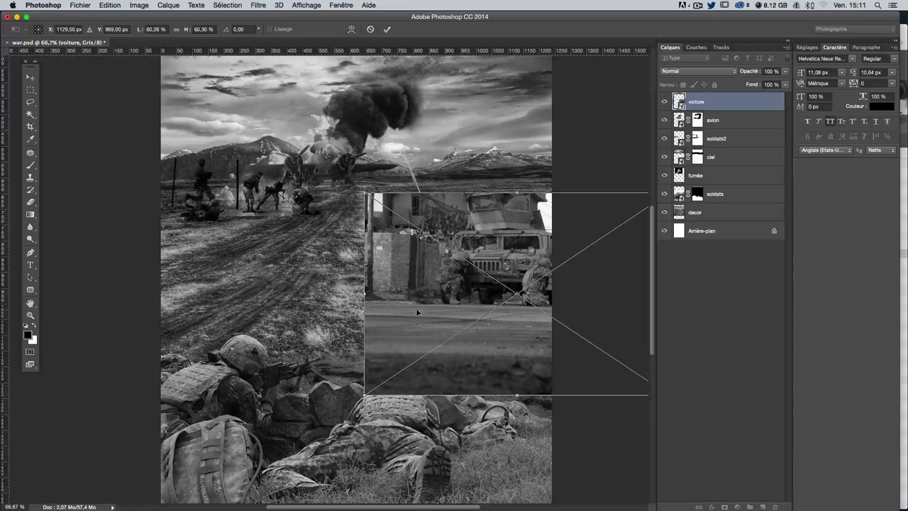
drag(416, 309, 404, 287)
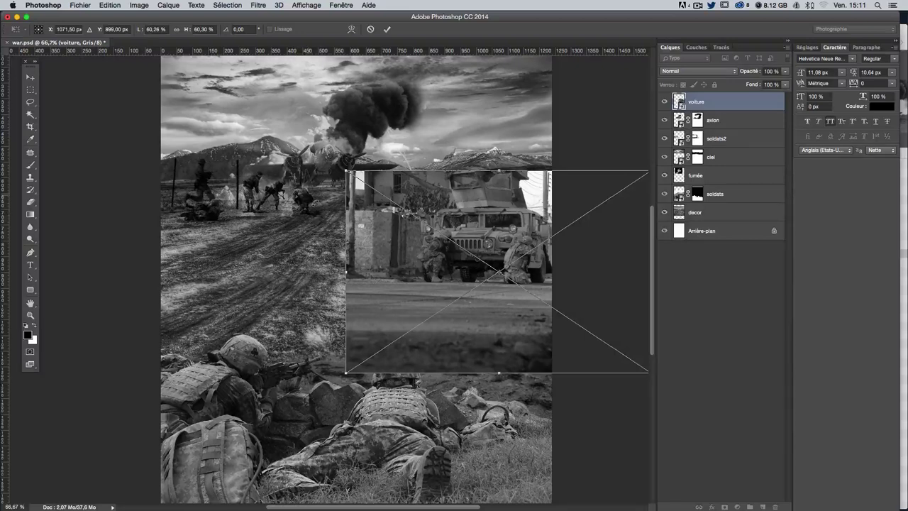
mouse_move(463, 273)
mouse_down()
mouse_move(458, 281)
mouse_move(504, 292)
mouse_up()
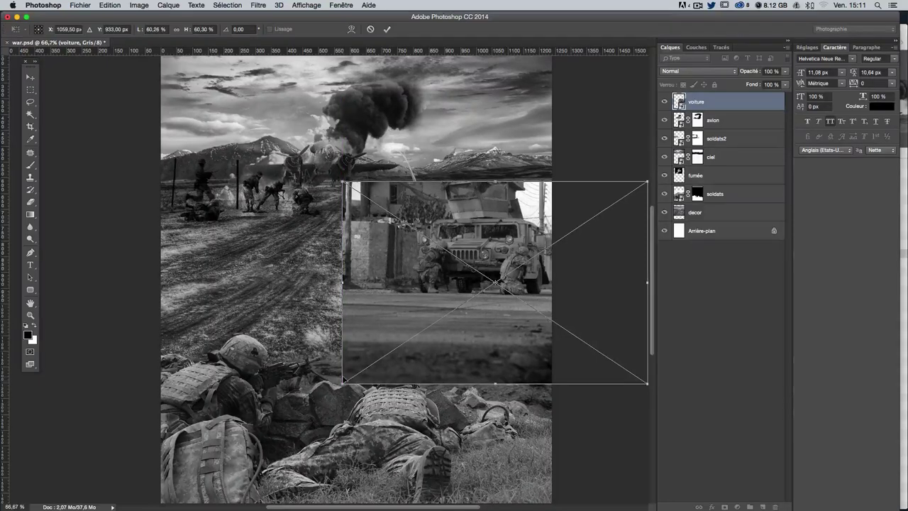
drag(445, 310, 446, 308)
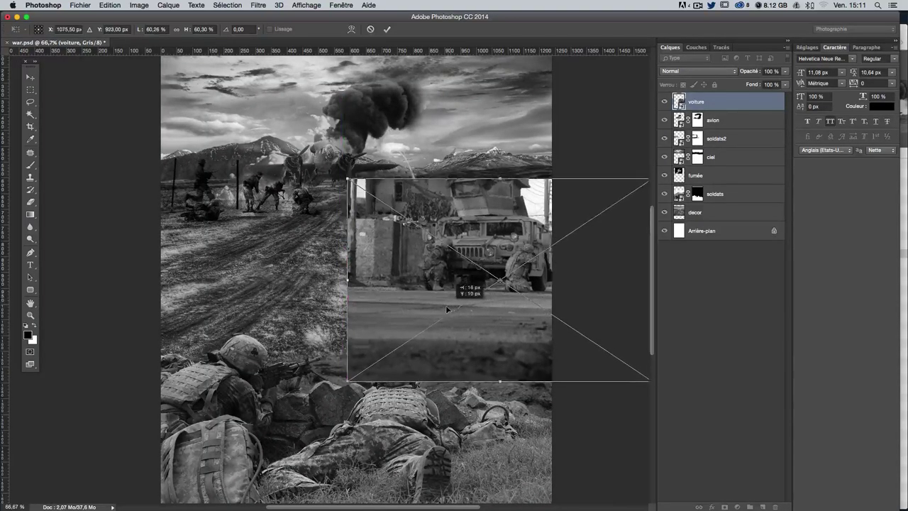
key(Return)
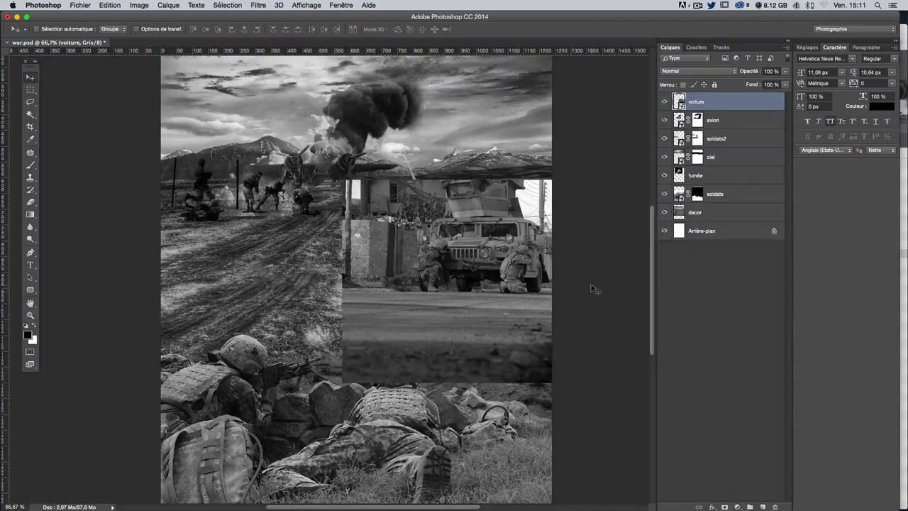
Step: Add a mask to voiture and set a 15 px brush, 100% hardness, 100% opacity
click(724, 506)
key(b)
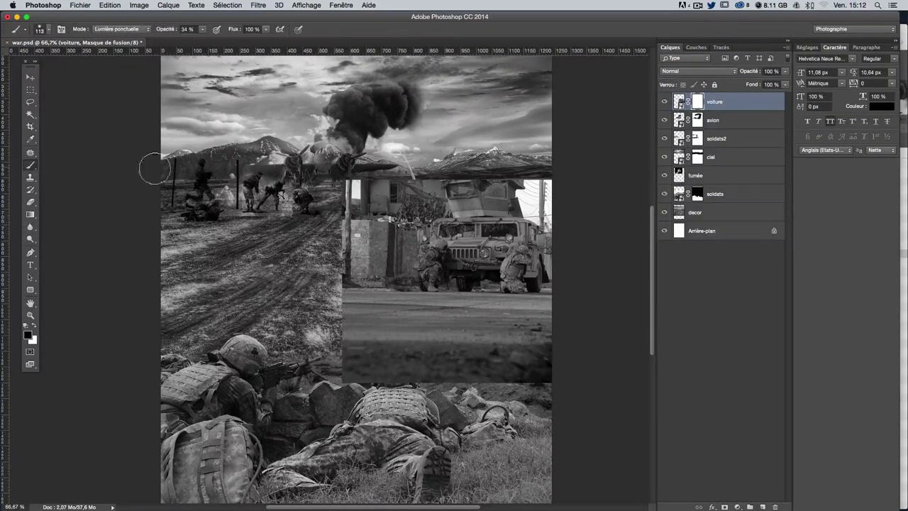
key(ctrl+plus)
key(ctrl+plus)
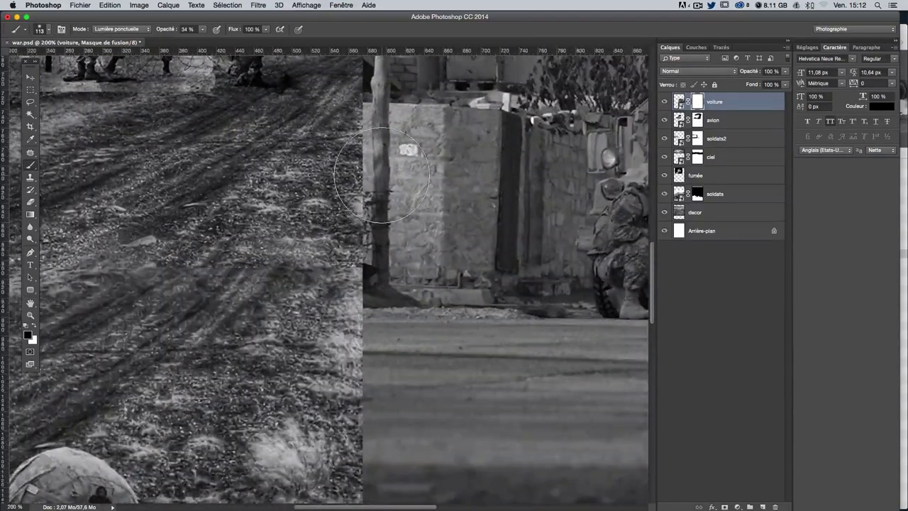
mouse_move(469, 215)
mouse_down()
mouse_move(242, 251)
mouse_move(164, 310)
mouse_up()
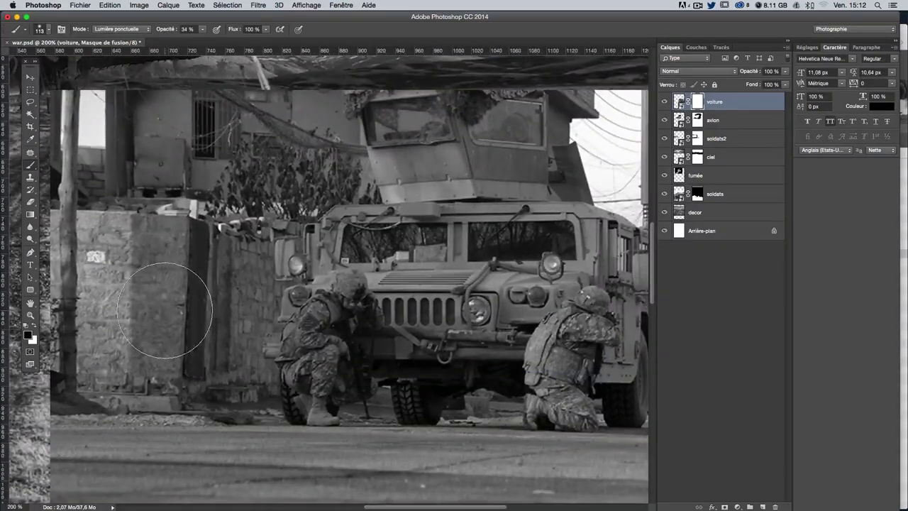
key(ctrl+plus)
drag(406, 199, 337, 202)
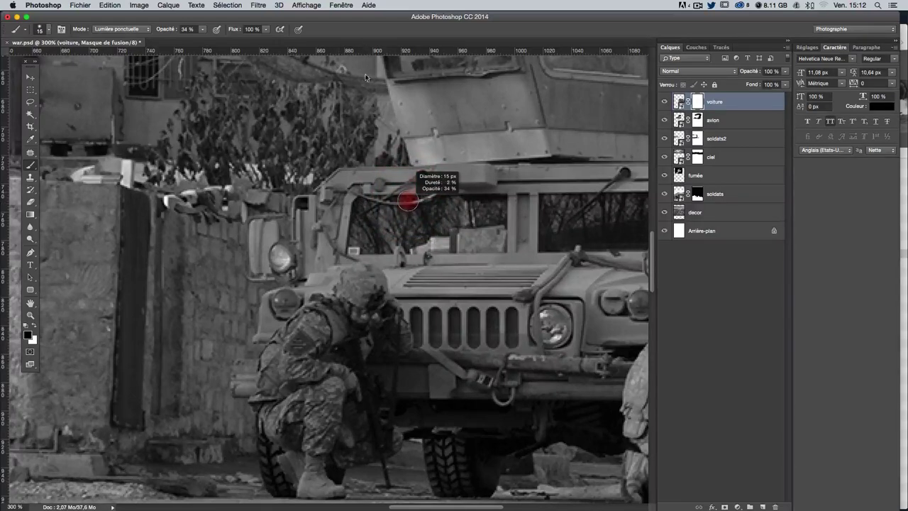
drag(365, 76, 371, 424)
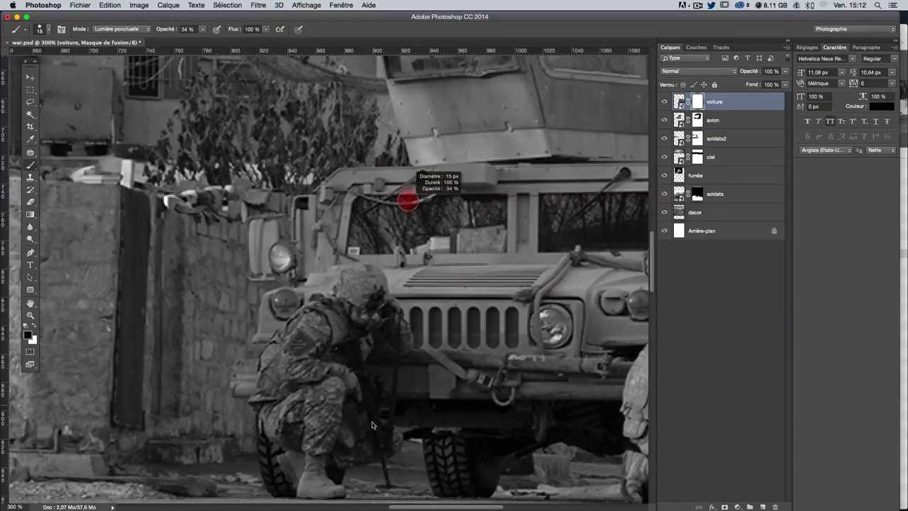
click(201, 32)
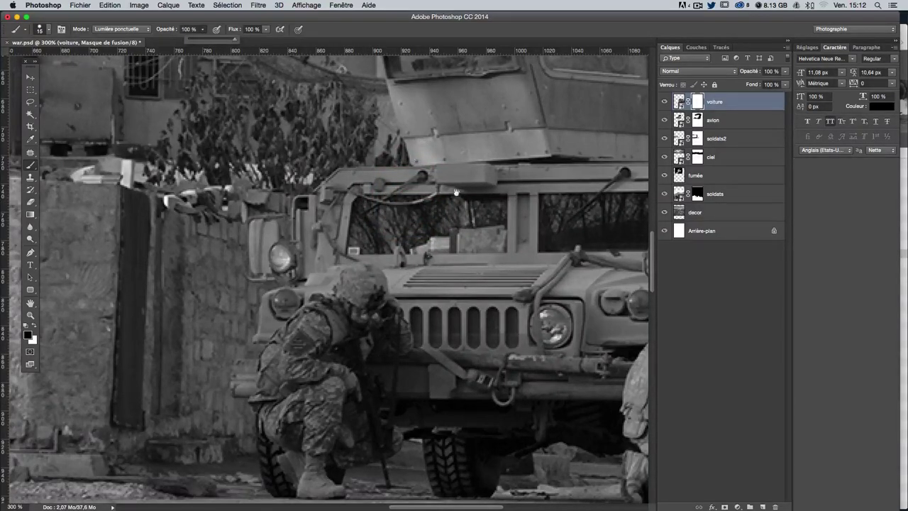
Step: Mask out the backdrop above the humvee's cab and along its right edge and pole
mouse_move(456, 192)
mouse_down()
mouse_move(405, 263)
mouse_move(385, 270)
mouse_up()
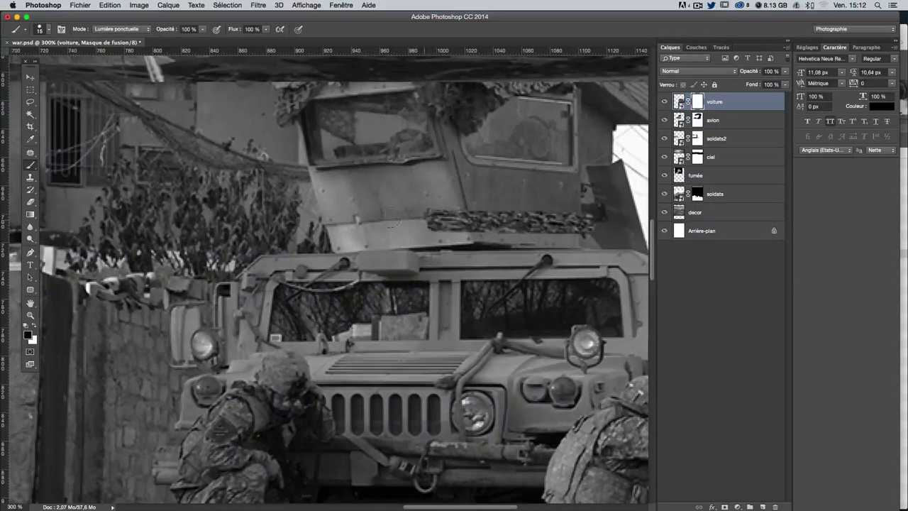
mouse_move(391, 221)
mouse_down()
mouse_move(489, 174)
mouse_move(284, 152)
mouse_move(241, 96)
mouse_move(383, 90)
mouse_up()
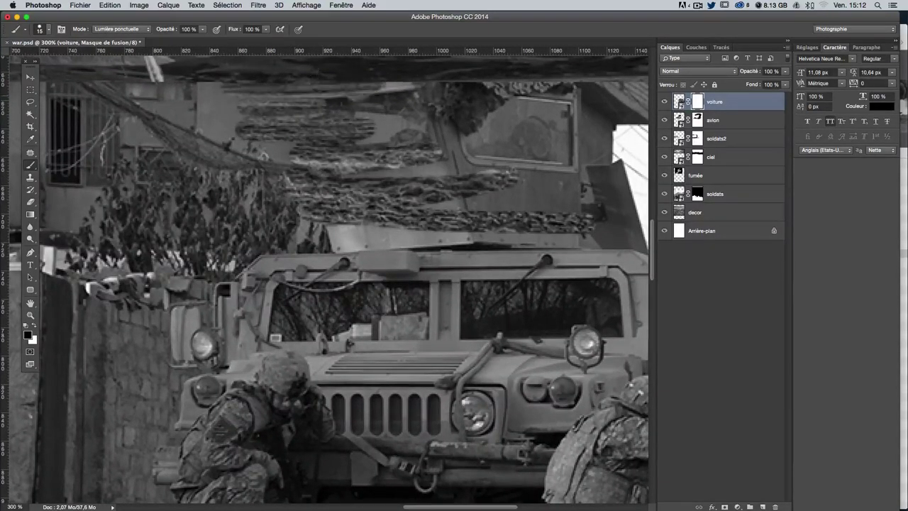
mouse_move(446, 145)
mouse_down()
mouse_move(265, 238)
mouse_move(505, 238)
mouse_up()
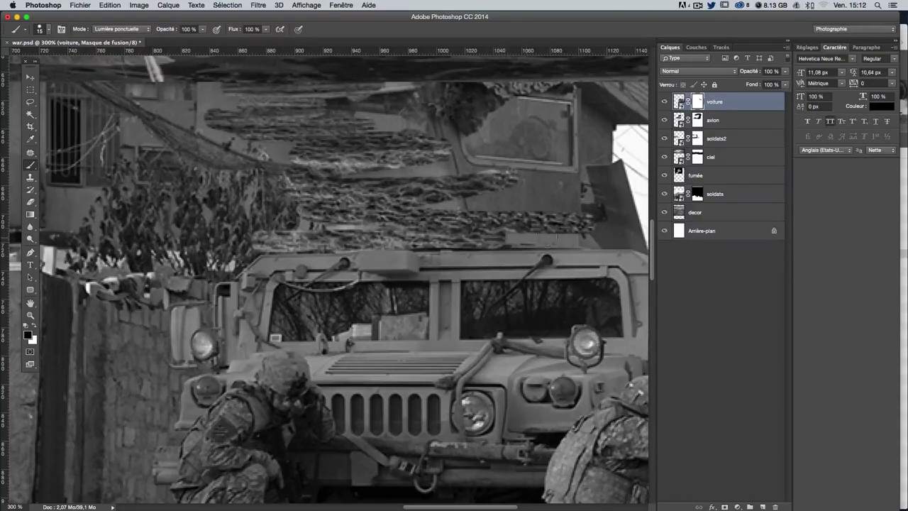
scroll(556, 231, right, 5)
scroll(555, 231, right, 1)
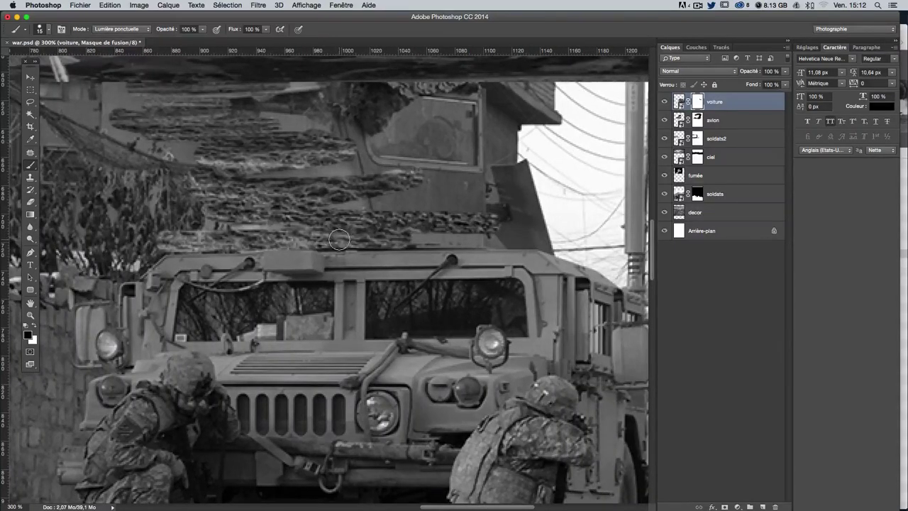
mouse_move(339, 240)
mouse_down()
mouse_move(536, 239)
mouse_move(609, 263)
mouse_up()
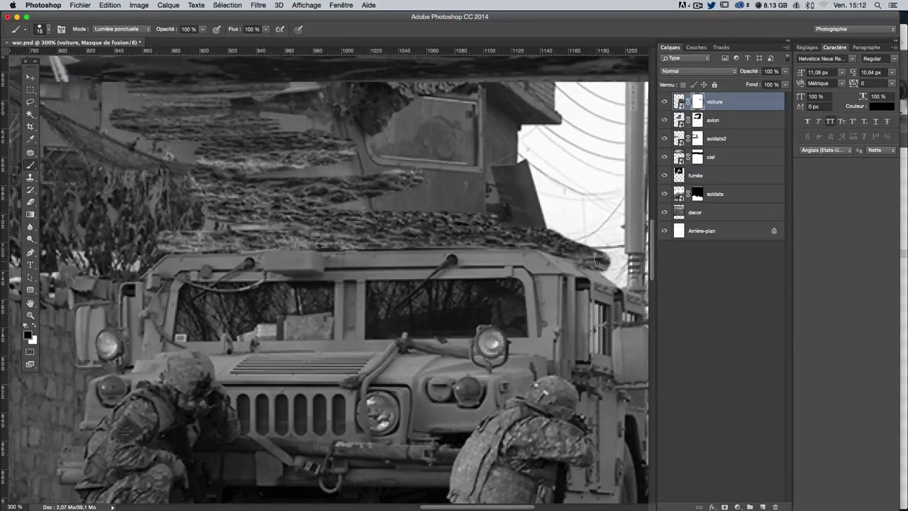
scroll(599, 261, right, 5)
scroll(567, 266, right, 3)
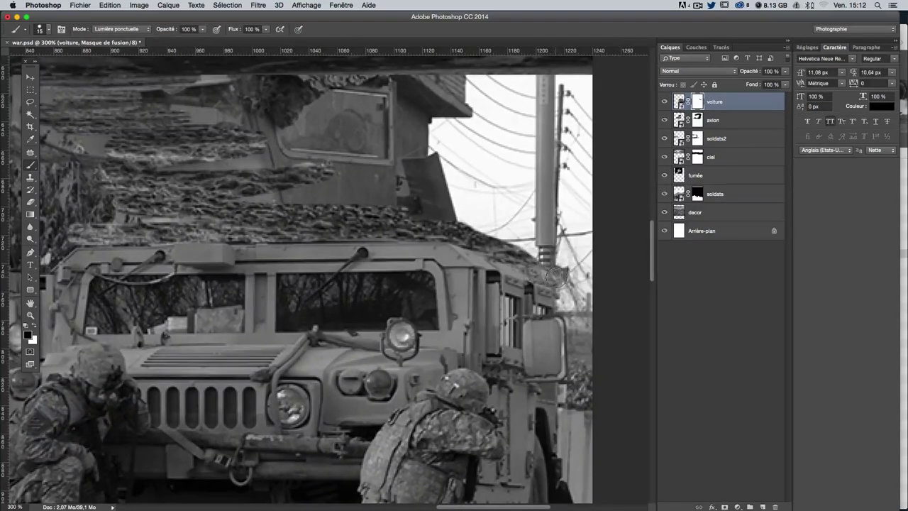
mouse_move(555, 276)
mouse_down()
mouse_move(583, 315)
mouse_move(576, 129)
mouse_up()
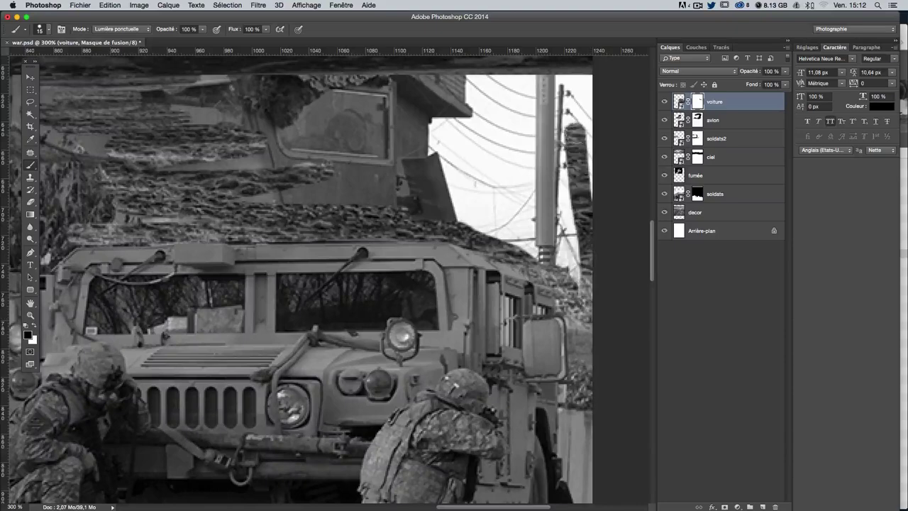
key(super+minus)
scroll(593, 203, up, 3)
Step: Set the brush to 36 px for the voiture mask, undoing an accidental layer move
right_click(509, 228)
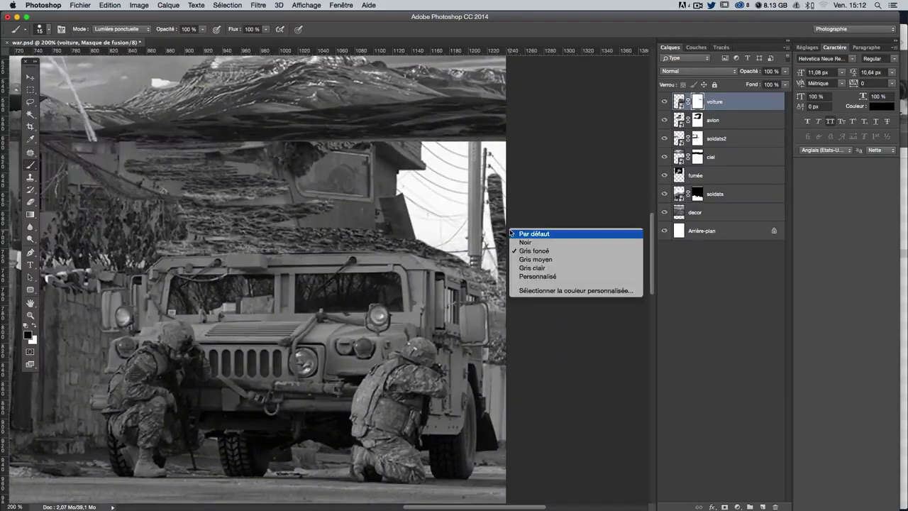
key(Escape)
right_click(475, 234)
key(Escape)
mouse_move(450, 223)
mouse_down()
mouse_move(475, 223)
mouse_move(483, 121)
mouse_move(234, 149)
mouse_move(404, 135)
mouse_move(432, 192)
mouse_move(220, 192)
mouse_move(234, 163)
mouse_move(277, 218)
mouse_move(472, 213)
mouse_move(414, 195)
mouse_move(390, 234)
mouse_move(477, 245)
mouse_up()
drag(385, 202, 461, 202)
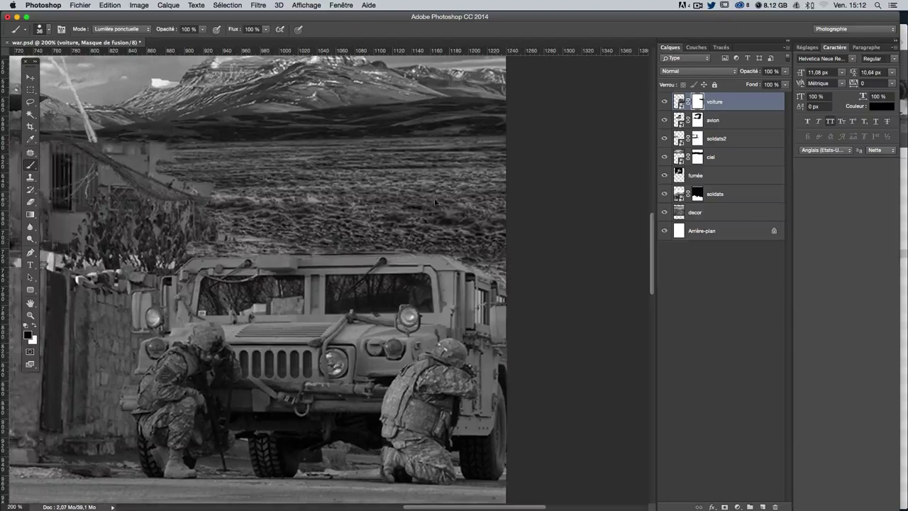
key(super+z)
Step: Mask out the stone building on the left to reveal the landscape behind
drag(300, 202, 473, 199)
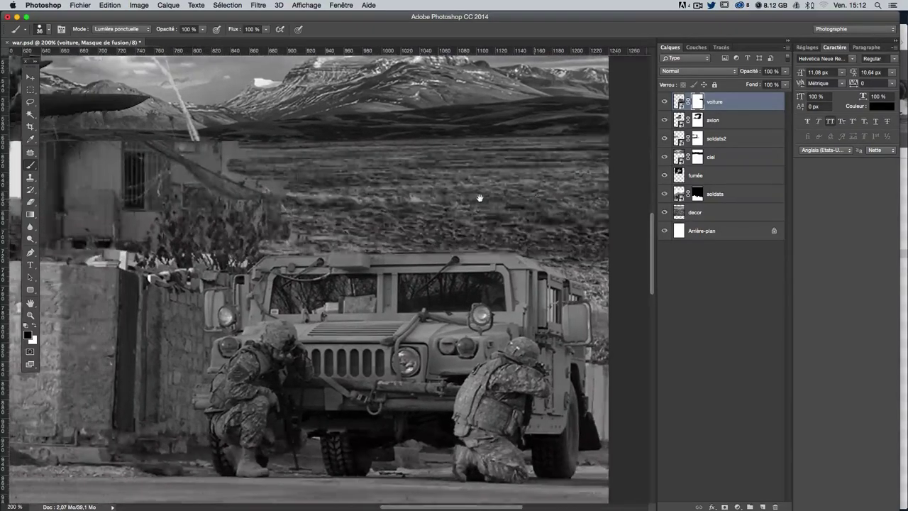
drag(307, 201, 405, 199)
mouse_move(343, 203)
mouse_down()
mouse_move(413, 203)
mouse_move(273, 193)
mouse_move(378, 194)
mouse_move(331, 194)
mouse_up()
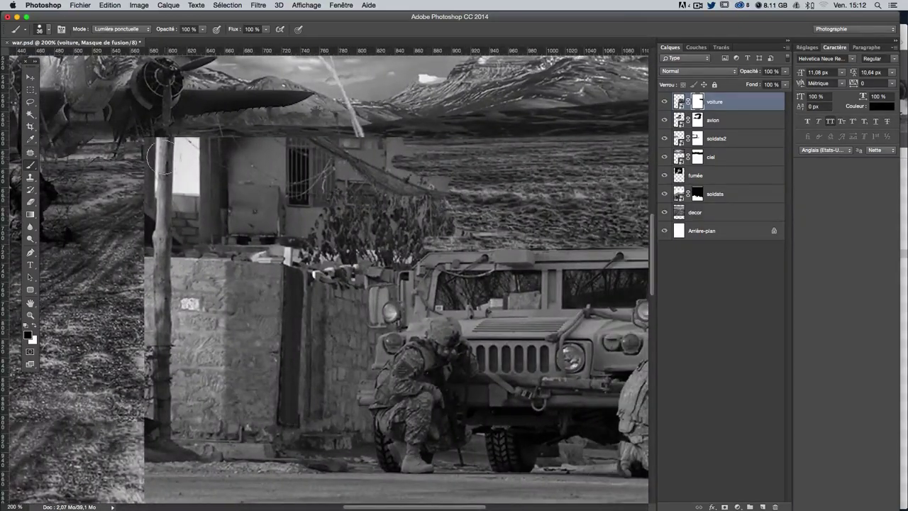
drag(161, 158, 432, 161)
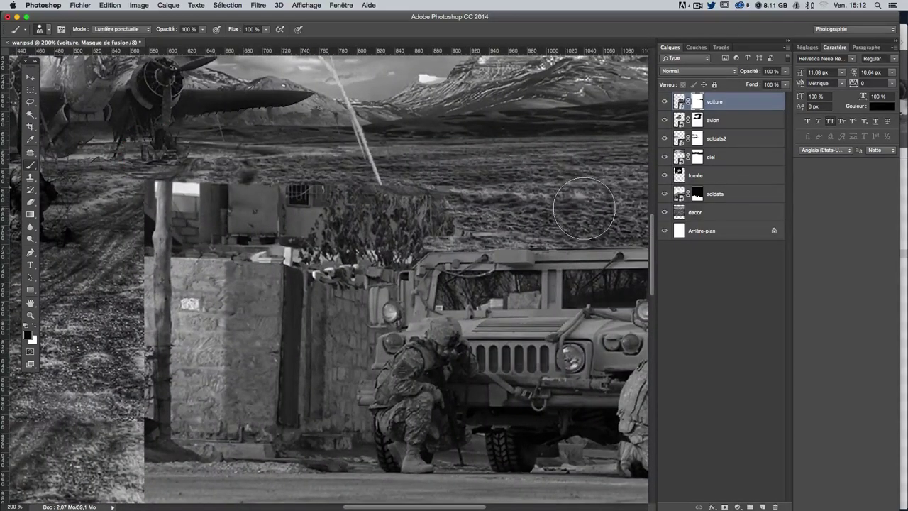
mouse_move(173, 200)
mouse_down()
mouse_move(457, 203)
mouse_move(206, 284)
mouse_move(153, 249)
mouse_up()
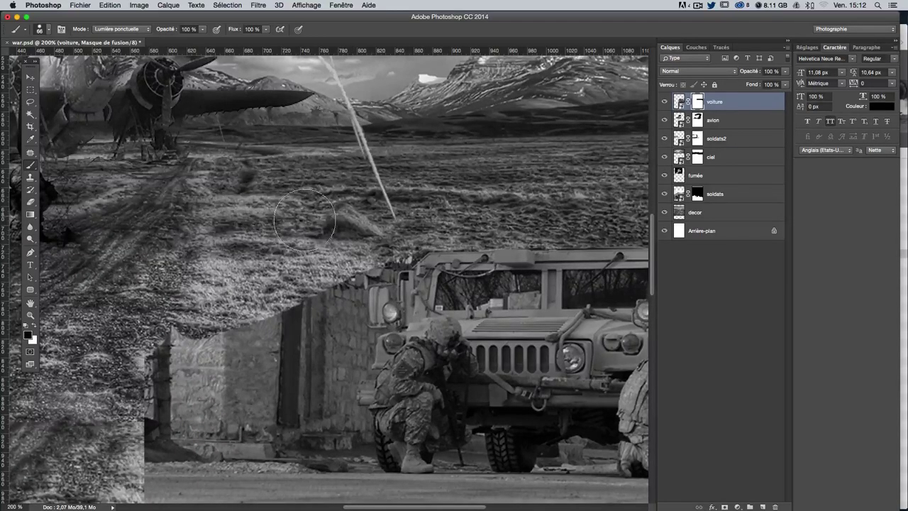
drag(302, 319, 304, 229)
mouse_move(190, 301)
mouse_down()
mouse_move(309, 339)
mouse_move(212, 412)
mouse_move(274, 342)
mouse_move(256, 168)
mouse_up()
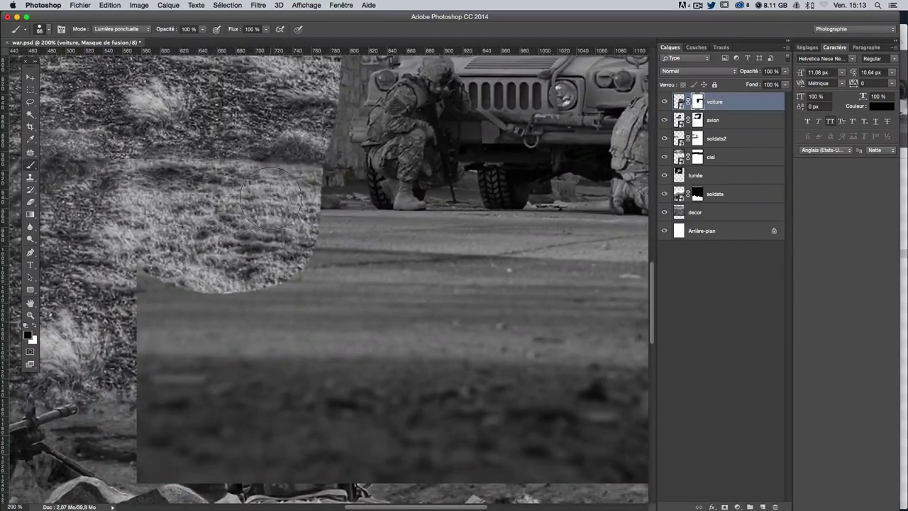
Step: Zoom out and mask away the grey road strip under the humvee
key(super+minus)
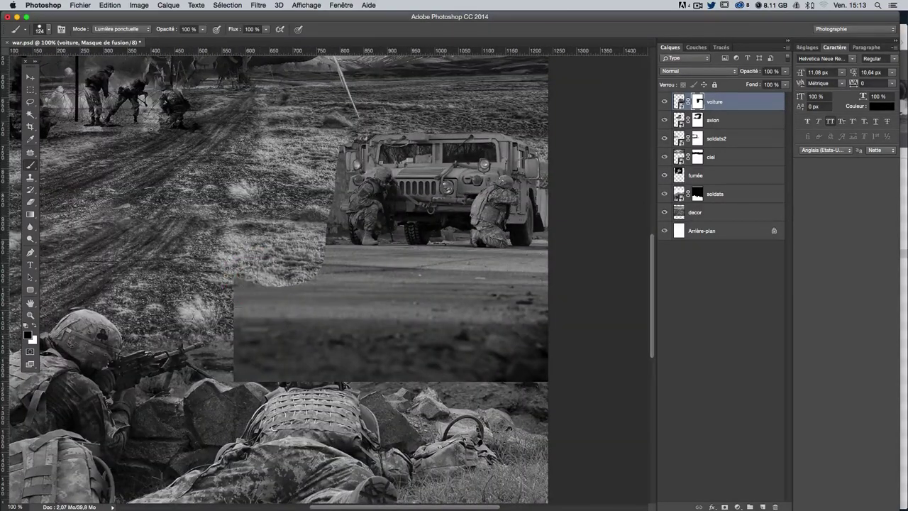
mouse_move(256, 298)
mouse_down()
mouse_move(489, 333)
mouse_move(425, 369)
mouse_up()
mouse_move(340, 270)
mouse_down()
mouse_move(542, 282)
mouse_move(489, 369)
mouse_up()
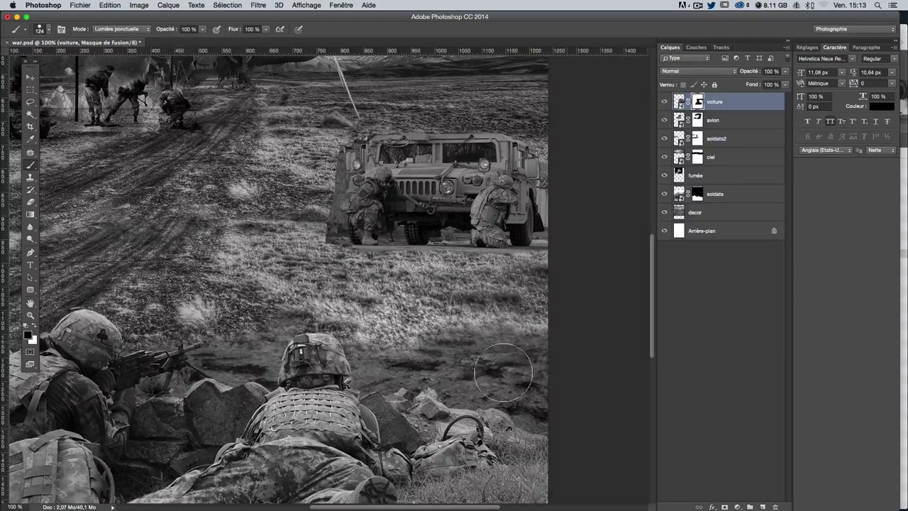
scroll(525, 383, up, 4)
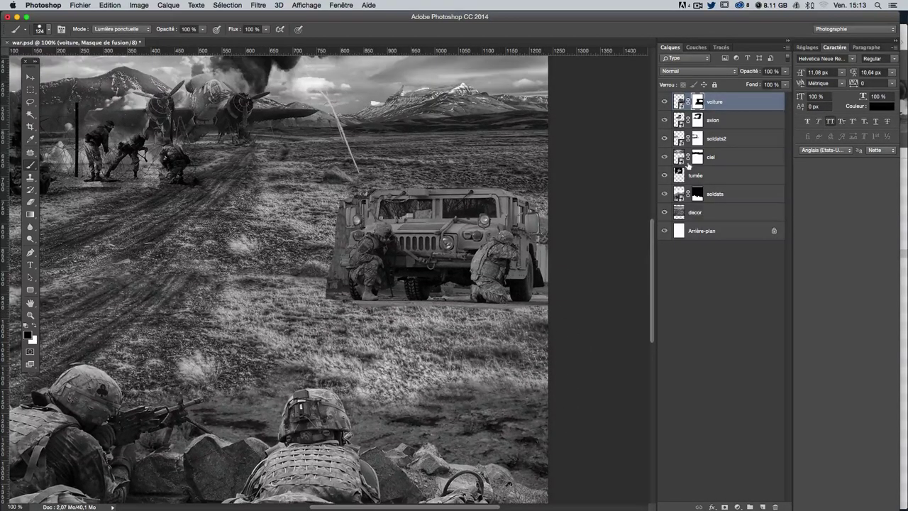
Step: Toggle the humvee layer's visibility on and off to compare the blend
click(665, 102)
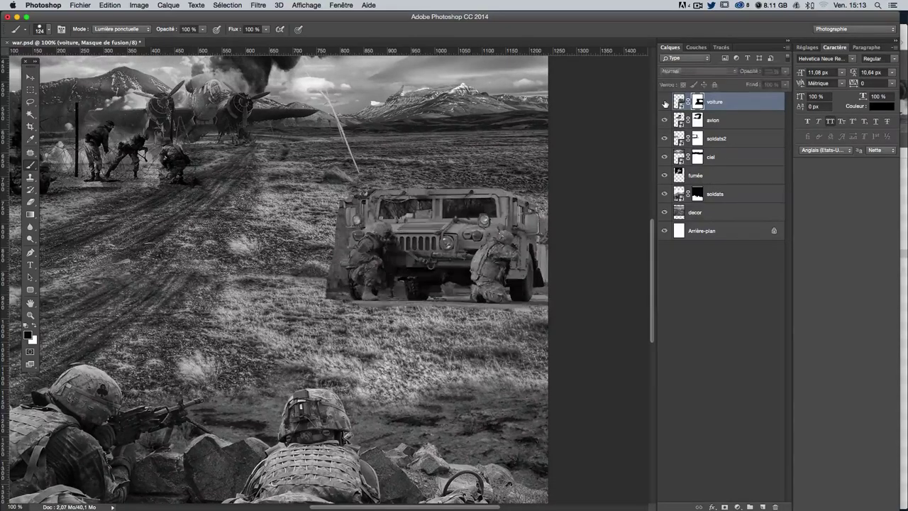
click(665, 102)
click(664, 102)
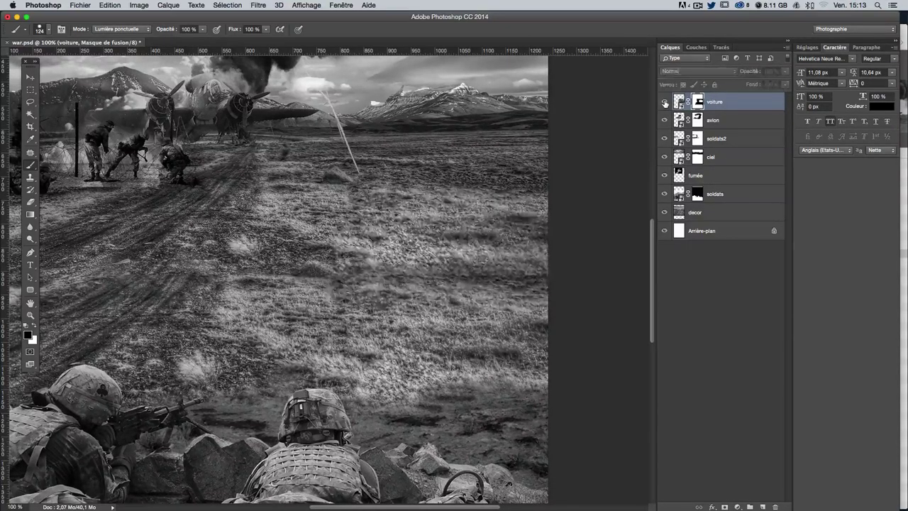
click(664, 102)
click(664, 103)
click(665, 102)
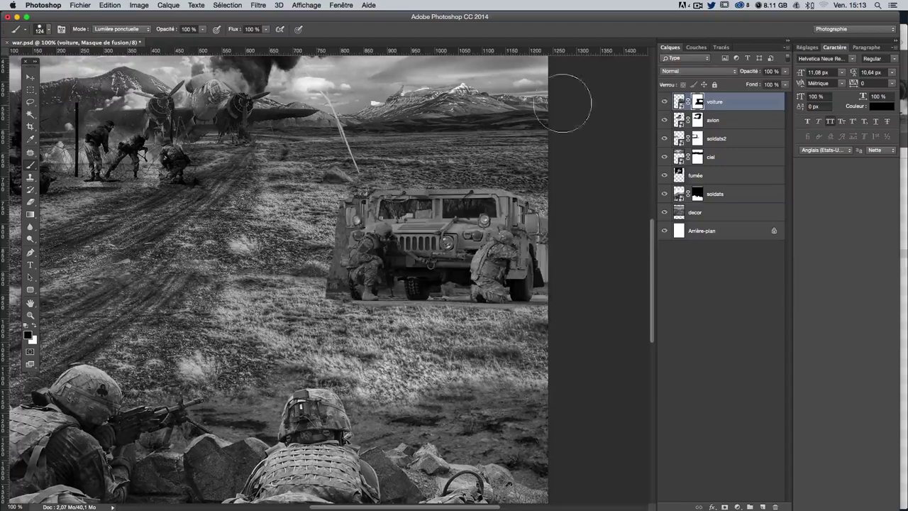
scroll(249, 363, up, 5)
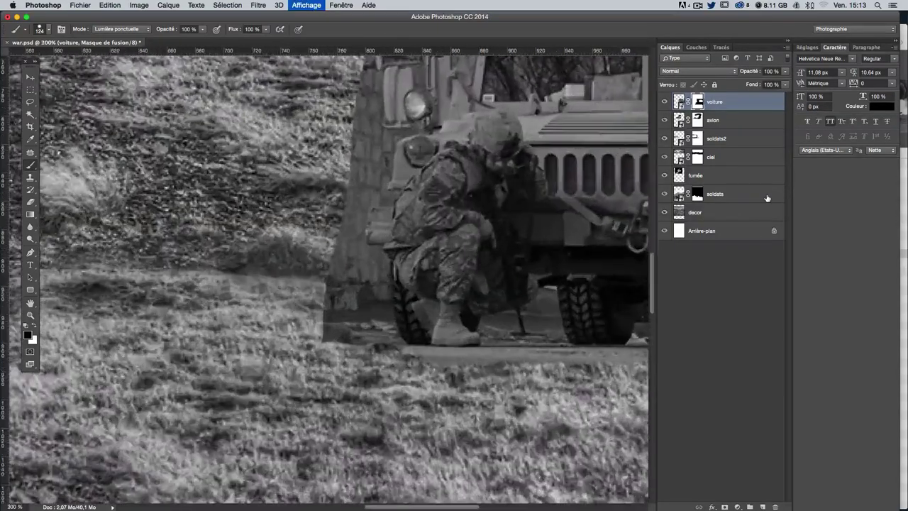
scroll(249, 364, down, 1)
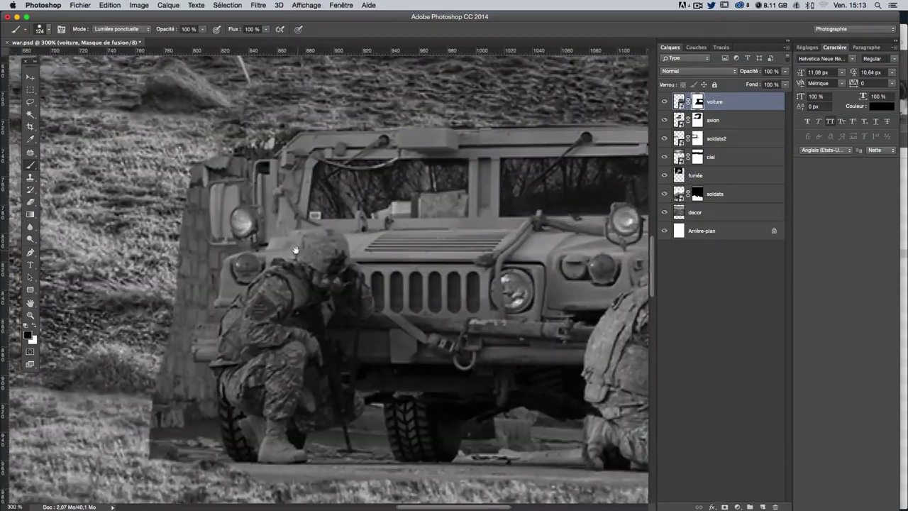
Step: With a 30 px brush, restore the humvee's roof and left edges on the mask
drag(390, 146, 269, 149)
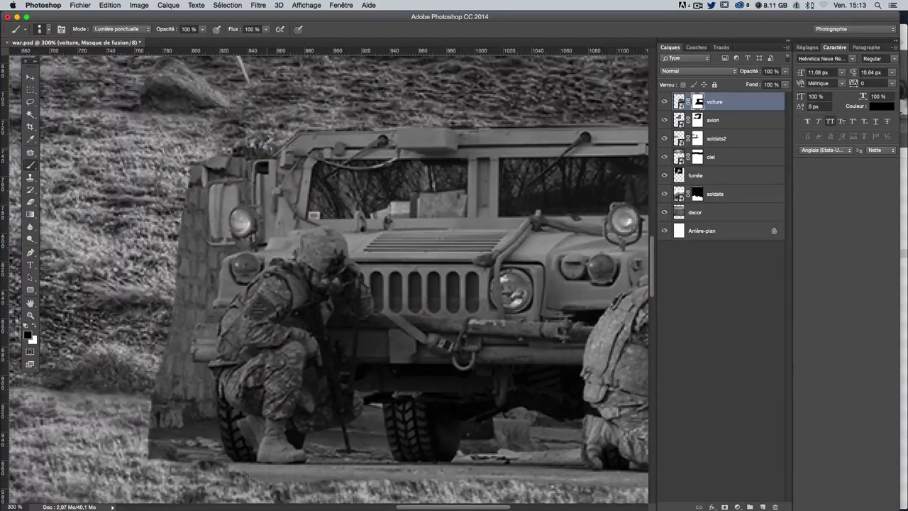
drag(362, 124, 374, 122)
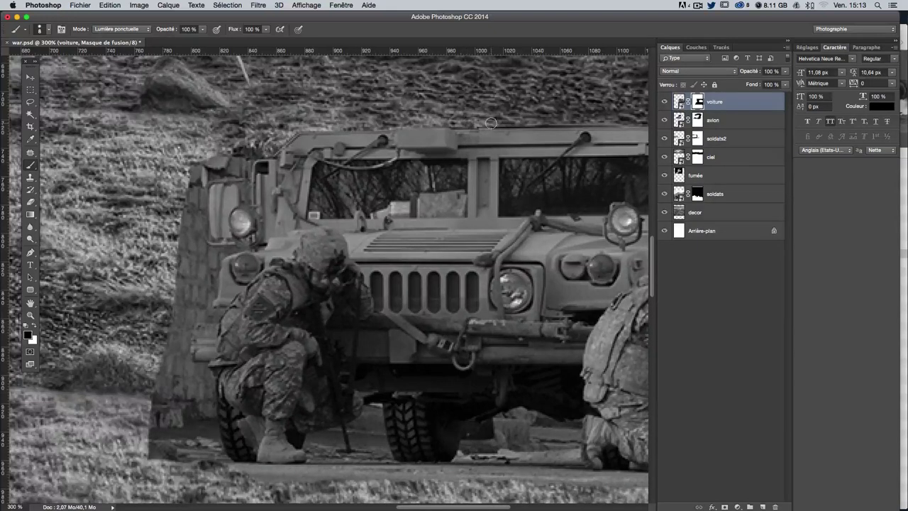
drag(518, 121, 564, 121)
scroll(440, 140, right, 3)
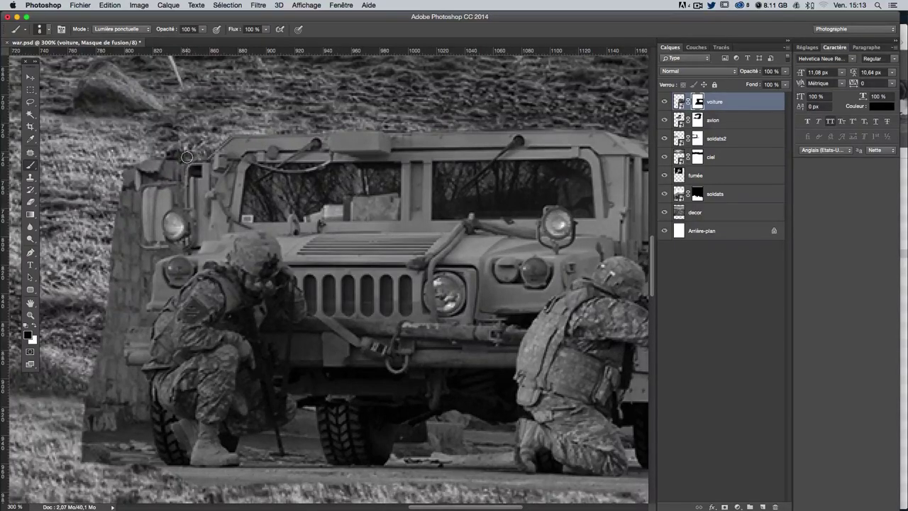
mouse_move(165, 175)
mouse_down()
mouse_move(138, 179)
mouse_move(121, 203)
mouse_move(117, 190)
mouse_move(165, 158)
mouse_move(186, 173)
mouse_move(205, 170)
mouse_up()
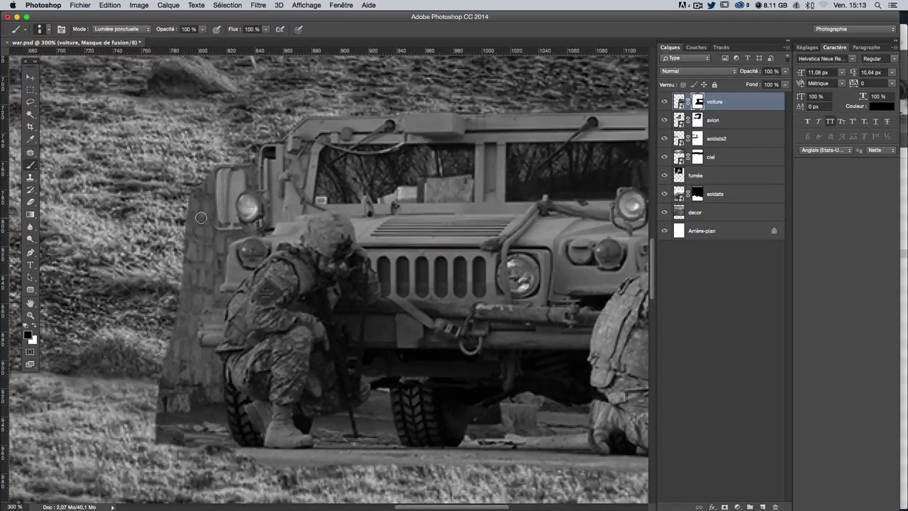
drag(201, 217, 202, 217)
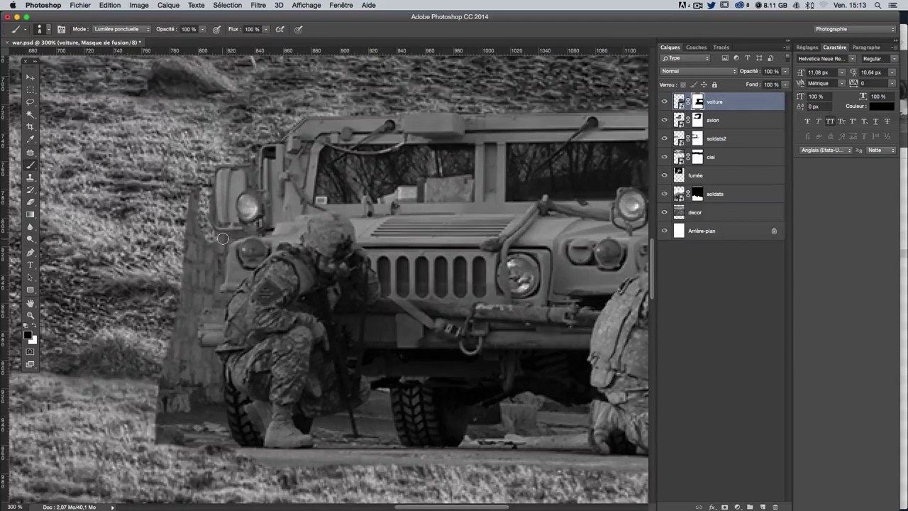
drag(218, 254, 215, 261)
Step: At 500% zoom, refine the mask edge between humvee and kneeling soldier, then return to 100%
key(ctrl+plus)
key(ctrl+plus)
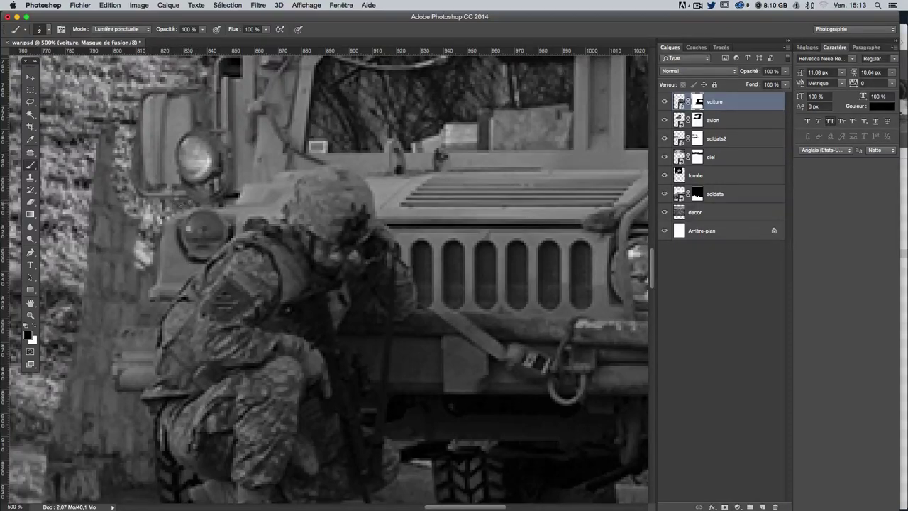
scroll(179, 229, left, 2)
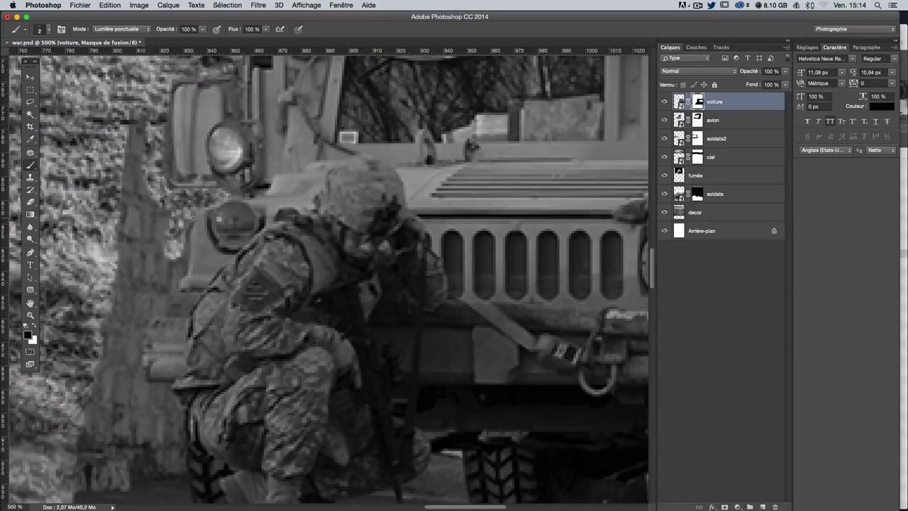
scroll(191, 216, left, 1)
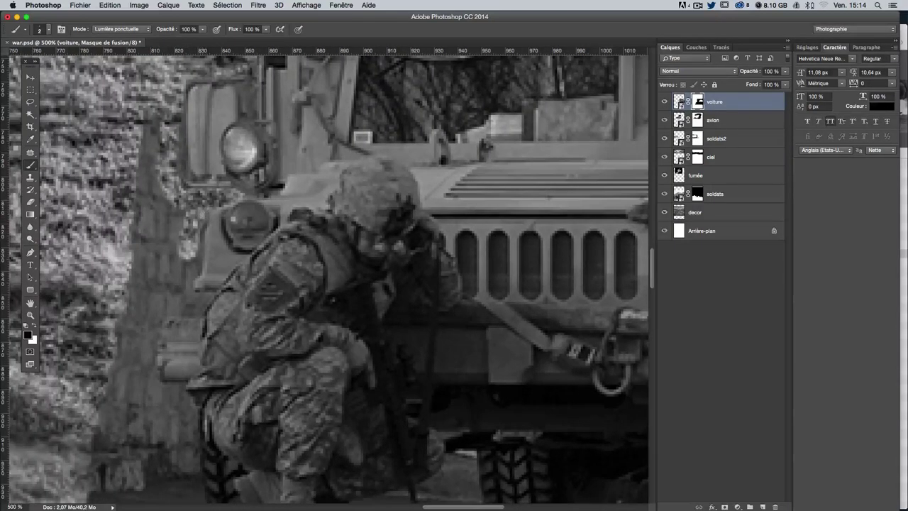
drag(205, 222, 195, 280)
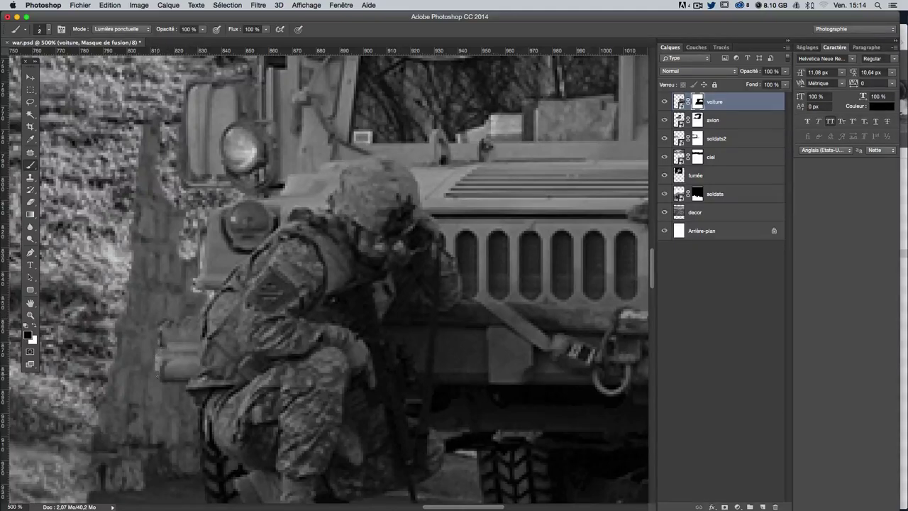
mouse_move(146, 369)
mouse_down()
mouse_move(127, 341)
mouse_move(160, 303)
mouse_move(181, 302)
mouse_move(185, 312)
mouse_move(146, 146)
mouse_move(151, 117)
mouse_move(159, 213)
mouse_move(174, 238)
mouse_move(153, 277)
mouse_move(175, 246)
mouse_move(189, 245)
mouse_move(193, 255)
mouse_move(173, 292)
mouse_move(235, 247)
mouse_up()
drag(233, 248, 243, 260)
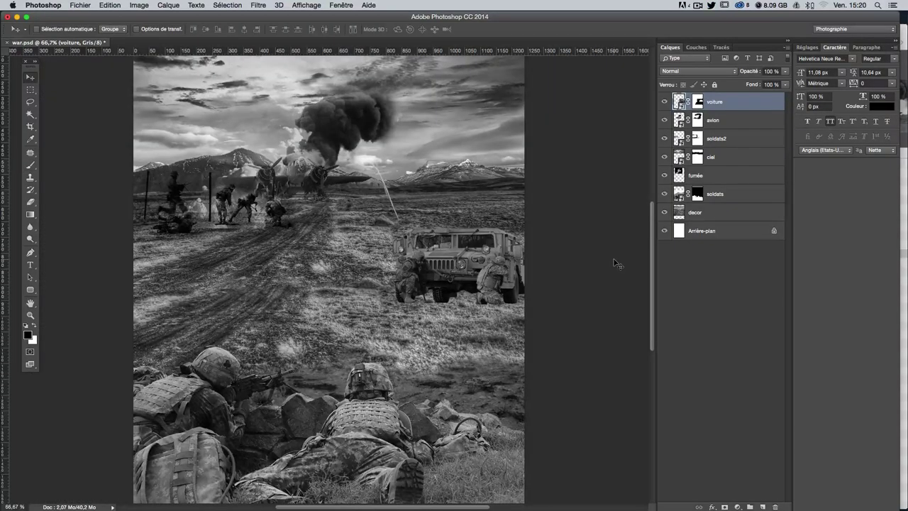
key(super+plus)
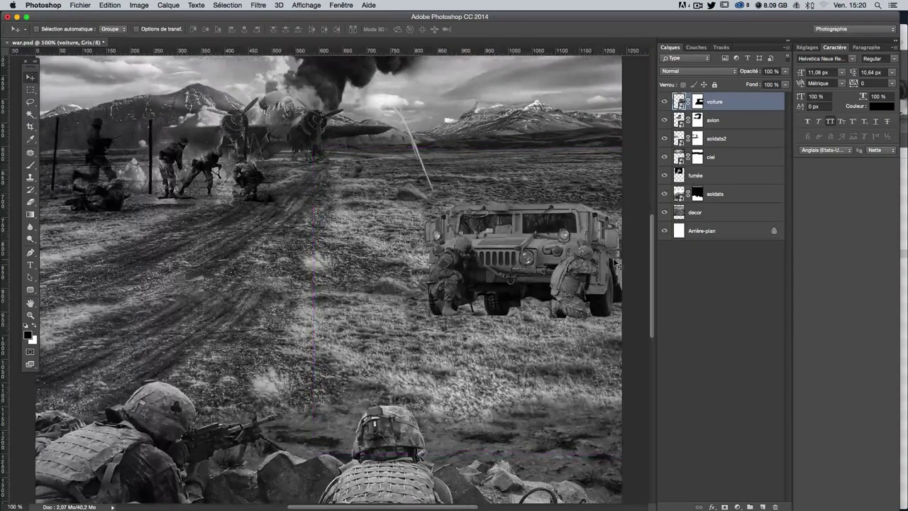
Step: Scale the voiture humvee to about 115%, shift it right to the canvas edge, and commit
key(super+t)
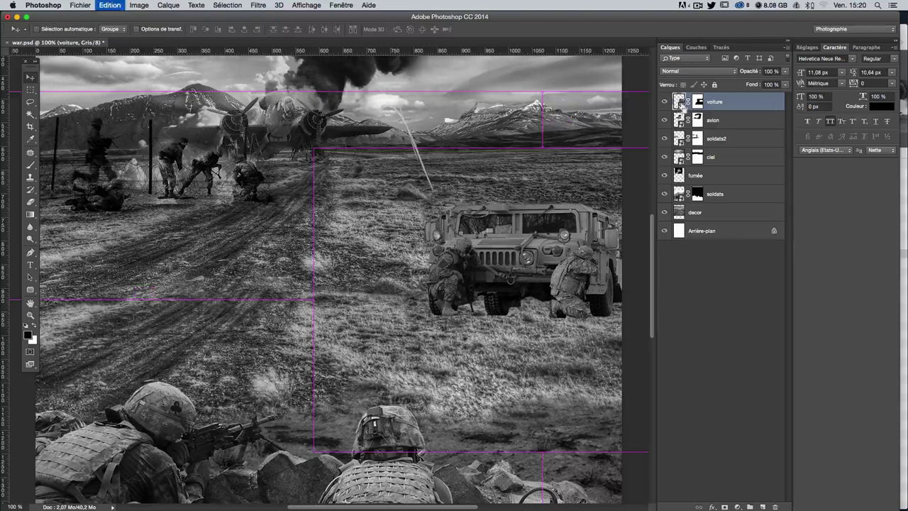
drag(312, 450, 243, 499)
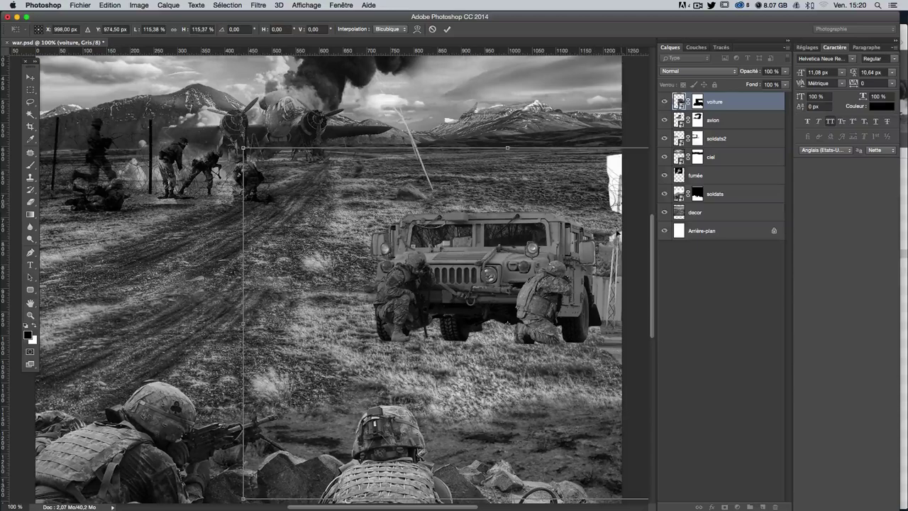
drag(551, 255, 572, 252)
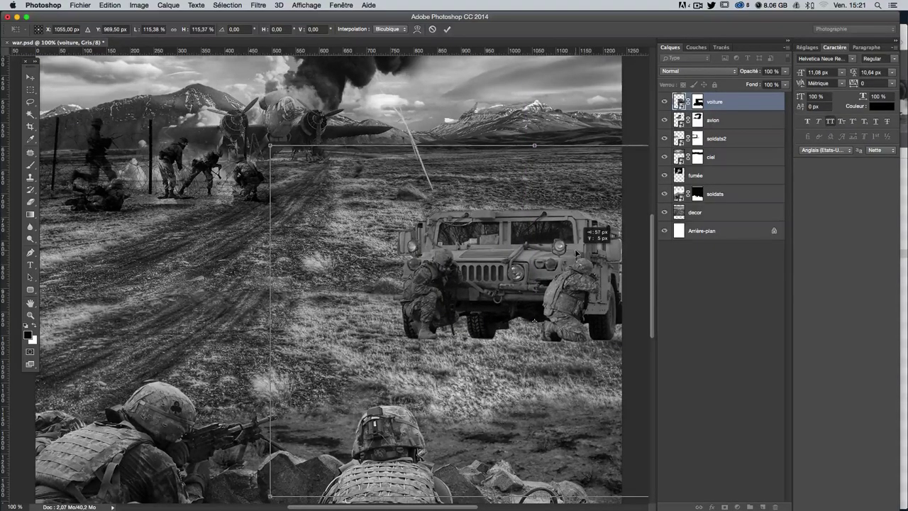
key(Left)
key(Left)
key(Left)
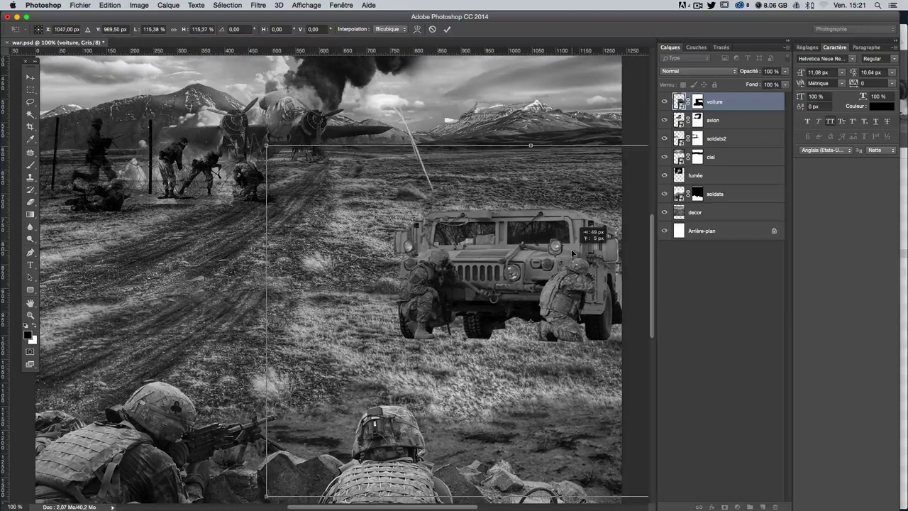
key(Return)
key(ctrl+minus)
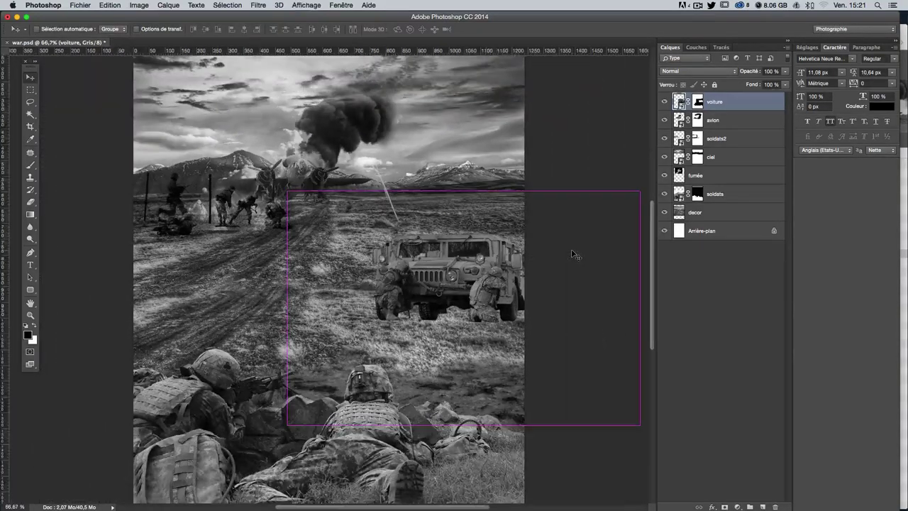
key(ctrl+minus)
key(ctrl+plus)
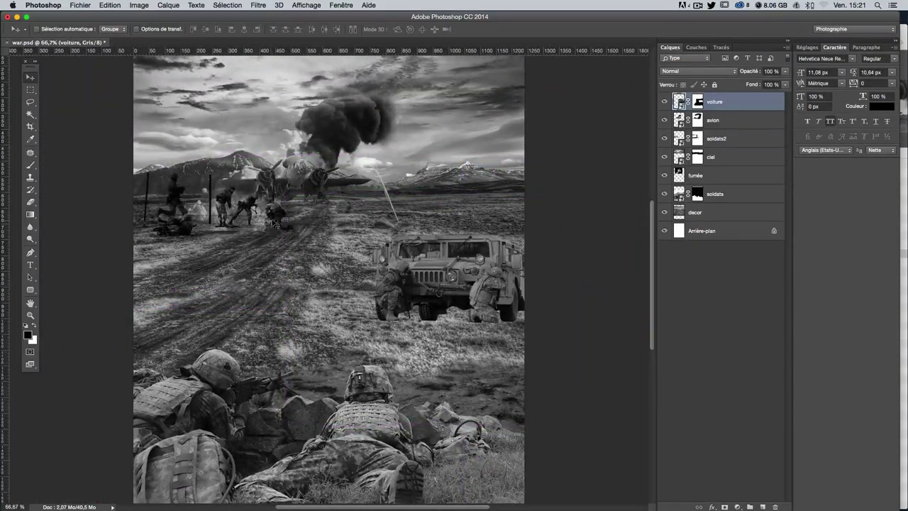
Step: Shrink the distant soldats2 soldiers to about 92%
click(728, 143)
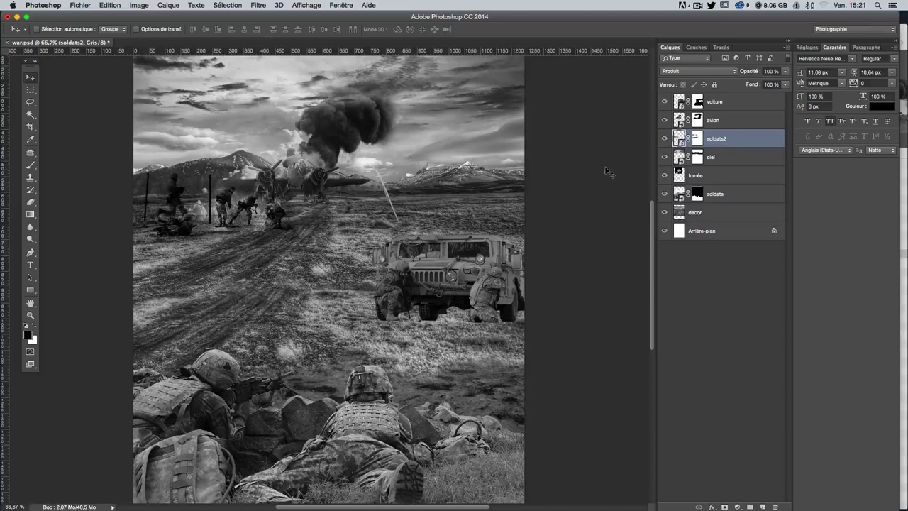
key(ctrl+t)
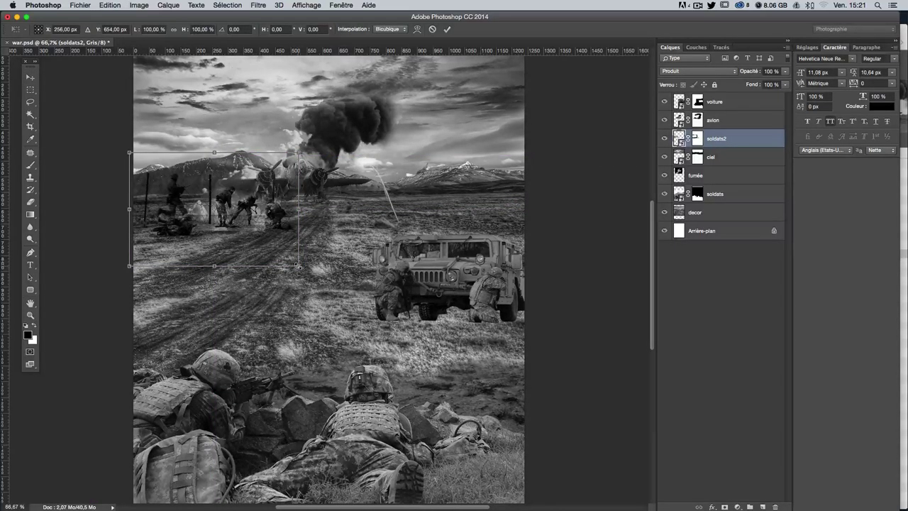
drag(298, 266, 287, 253)
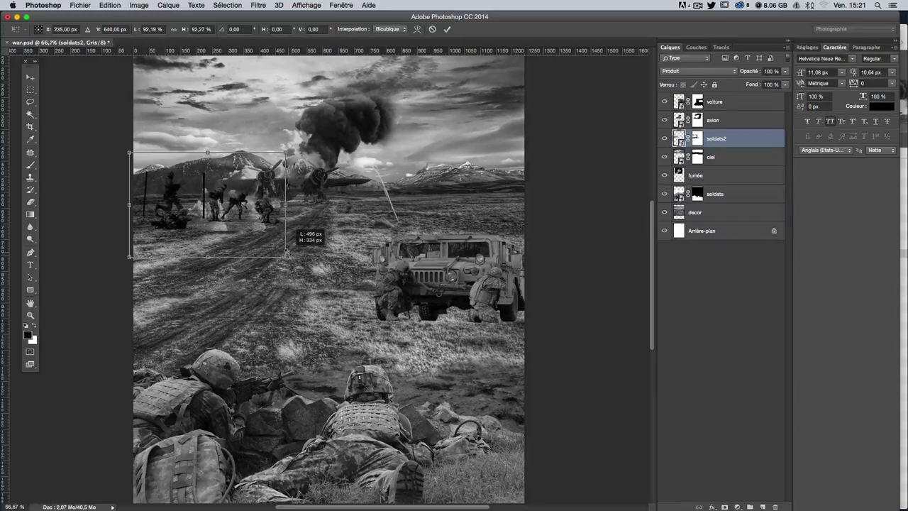
key(Return)
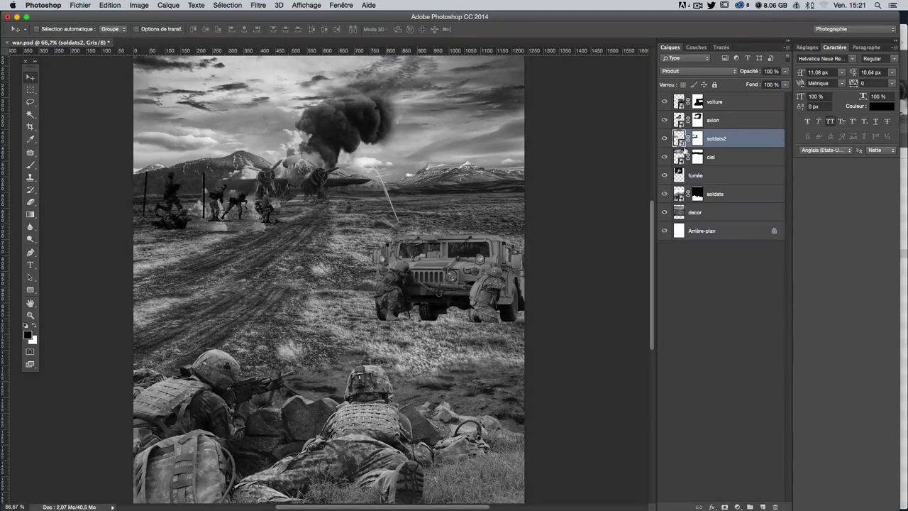
Step: Raise the fumée smoke behind the plane and duplicate it as fumée copie
click(695, 176)
mouse_move(369, 181)
mouse_down()
mouse_move(366, 162)
mouse_move(381, 164)
mouse_up()
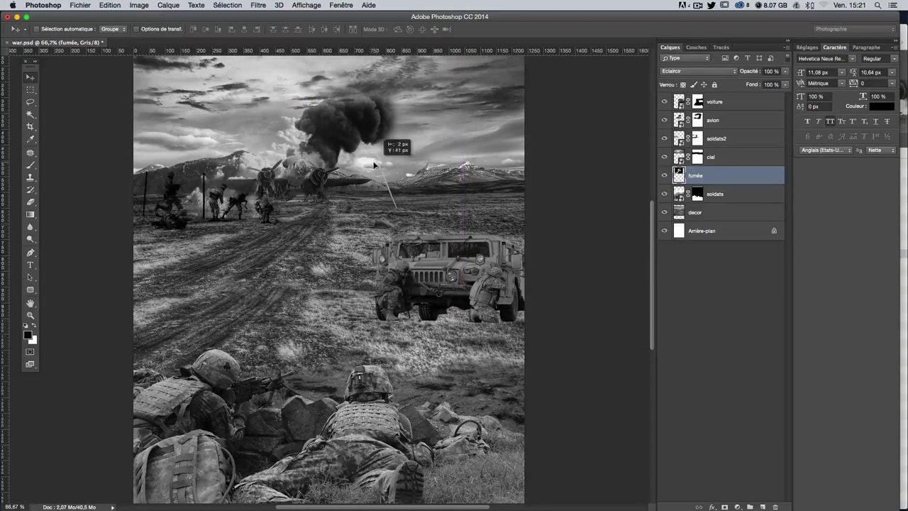
drag(381, 164, 372, 174)
scroll(412, 196, up, 2)
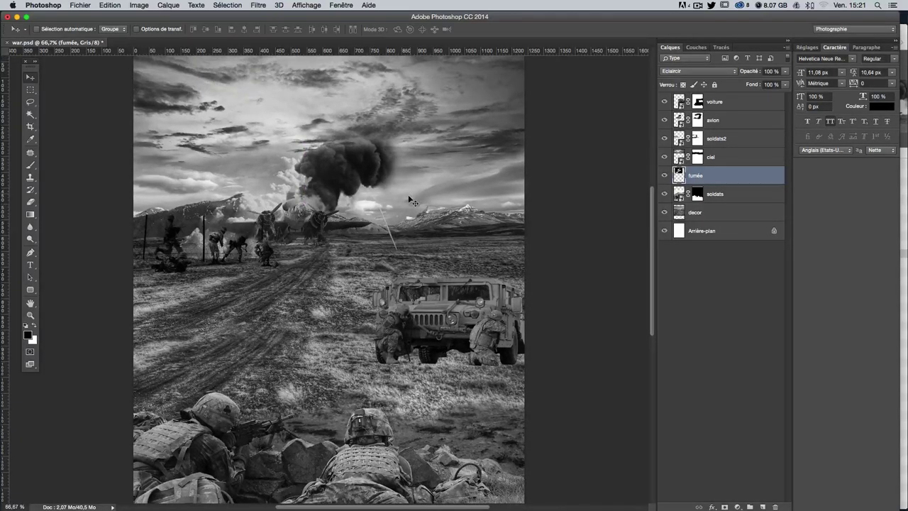
mouse_move(408, 198)
alt+mouse_down()
mouse_move(348, 239)
mouse_move(330, 220)
alt+mouse_up()
Step: Shrink the fumée copie smoke to about 80%, place it beside the plane, and raise its layer
key(ctrl+t)
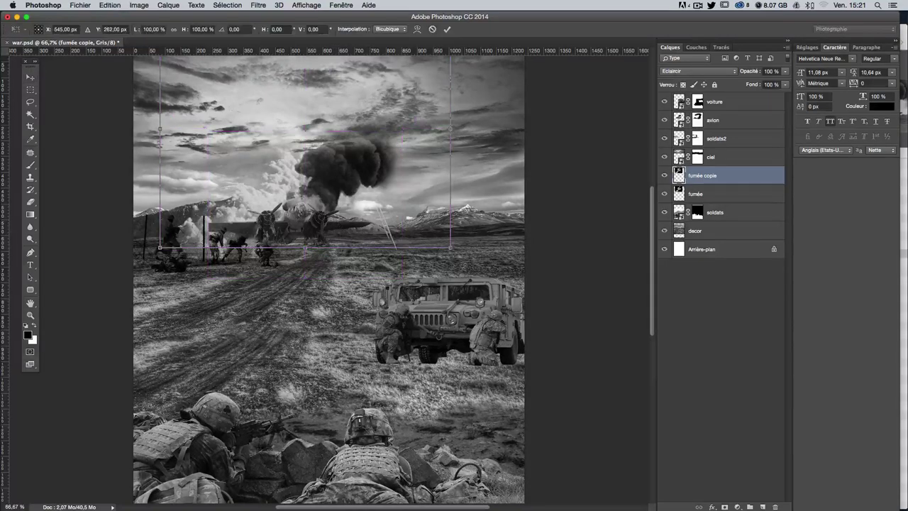
mouse_move(454, 251)
shift+mouse_down()
mouse_move(394, 202)
mouse_move(351, 242)
shift+mouse_up()
key(Return)
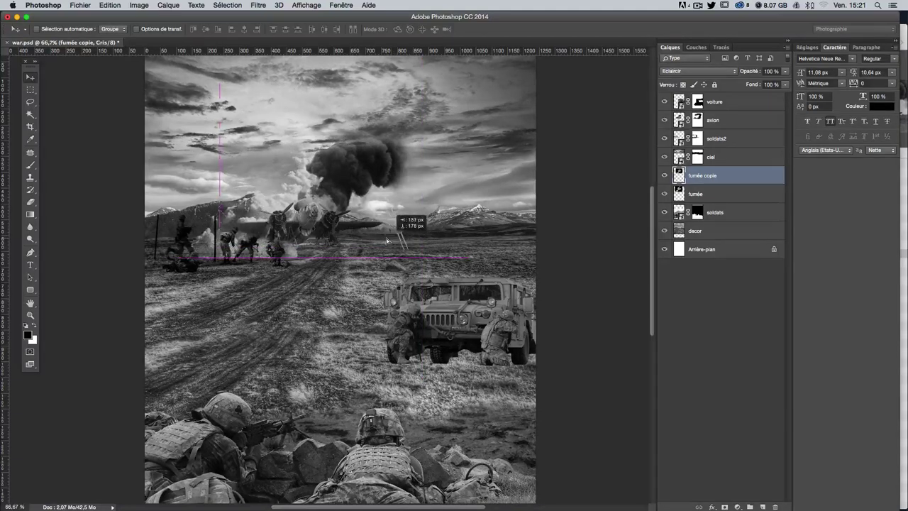
drag(352, 241, 387, 246)
drag(710, 171, 714, 118)
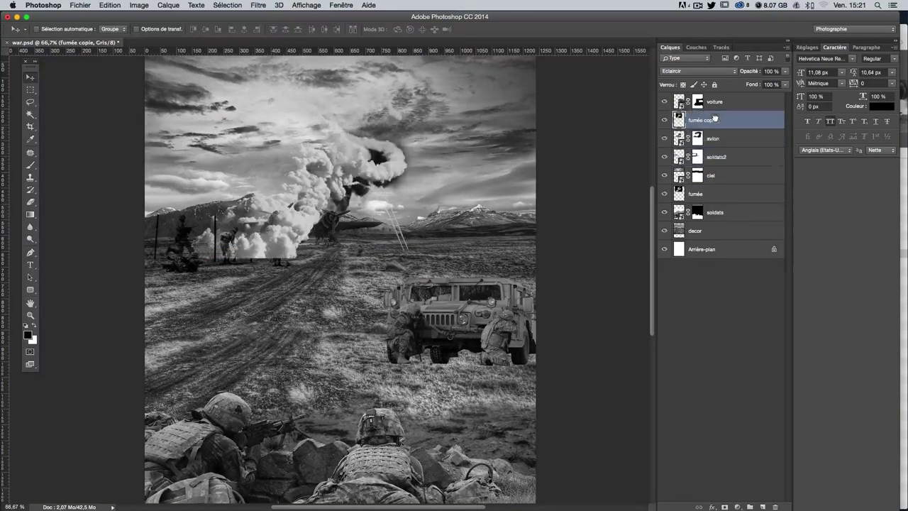
mouse_move(319, 236)
mouse_down()
mouse_move(330, 238)
mouse_move(322, 237)
mouse_up()
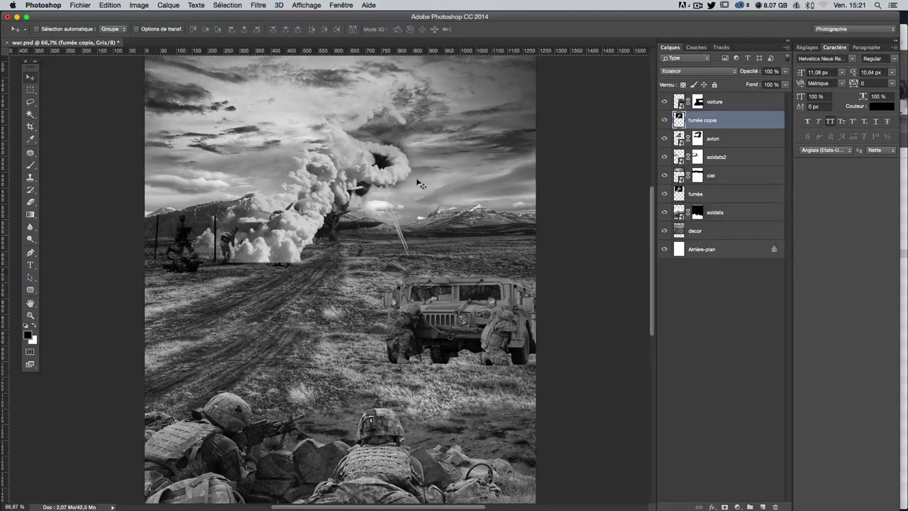
Step: Rescale the smoke copy to about 70%, nudge it into place, and reorder it below voiture
key(ctrl+t)
drag(458, 68, 368, 115)
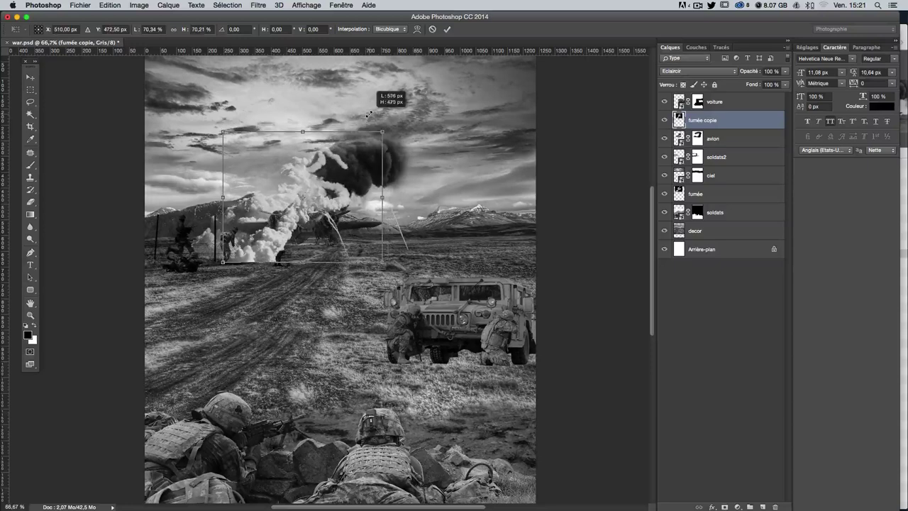
key(Return)
drag(342, 259, 341, 253)
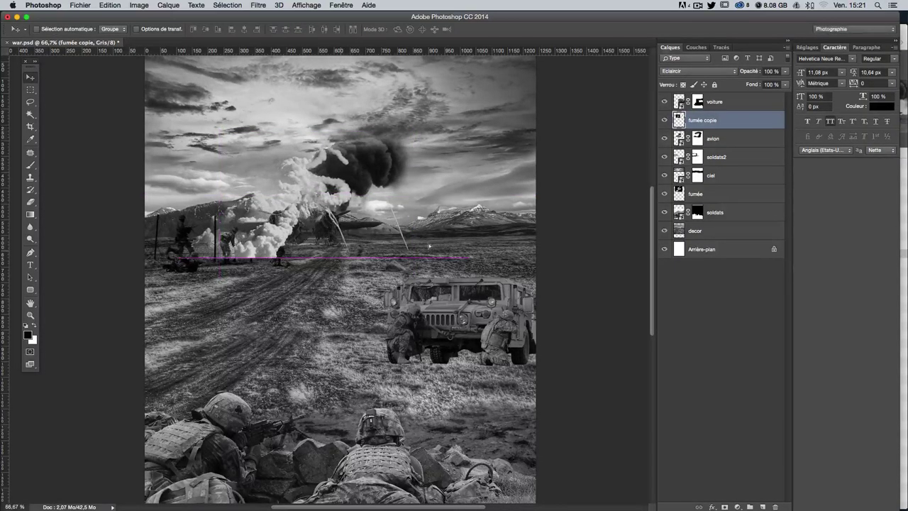
mouse_move(729, 116)
mouse_down()
mouse_move(724, 162)
mouse_move(725, 114)
mouse_up()
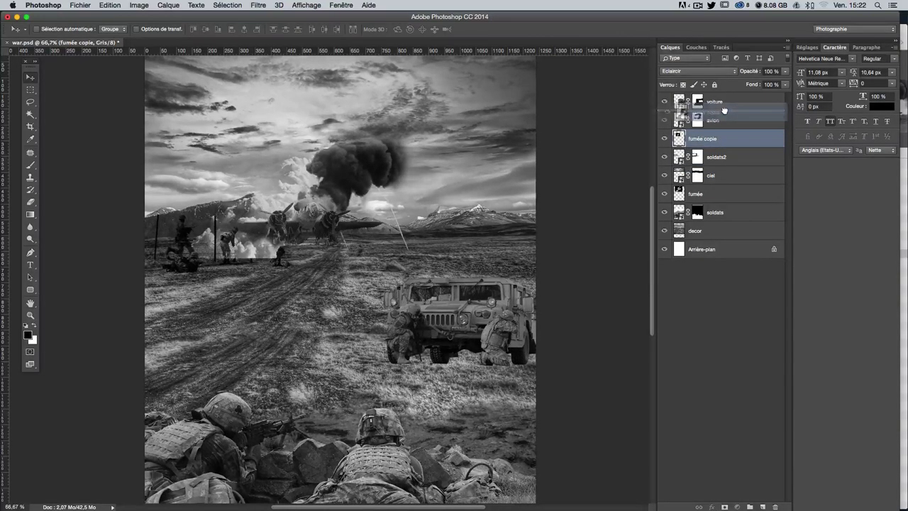
Step: Add a mask to fumée copie and paint away smoke near the plane with an 88 px brush
click(724, 506)
click(36, 164)
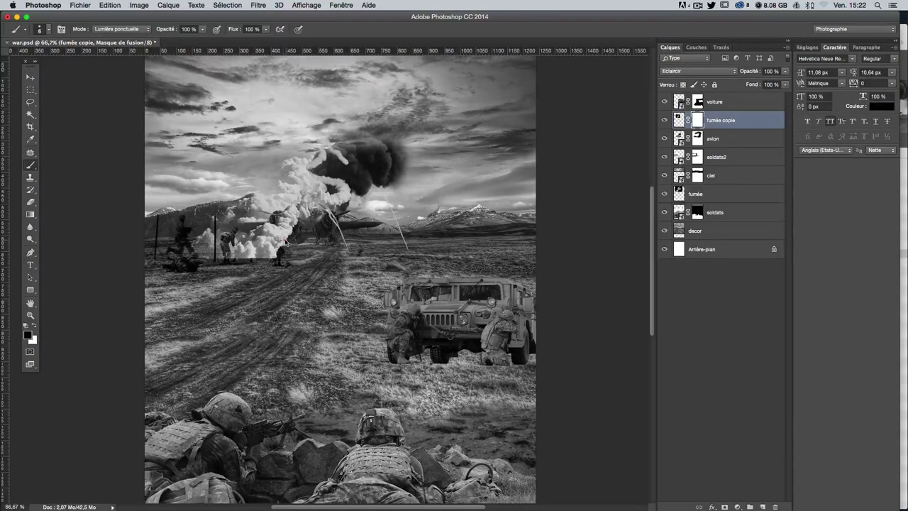
mouse_move(286, 241)
mouse_down()
mouse_move(298, 241)
mouse_move(247, 267)
mouse_move(247, 250)
mouse_up()
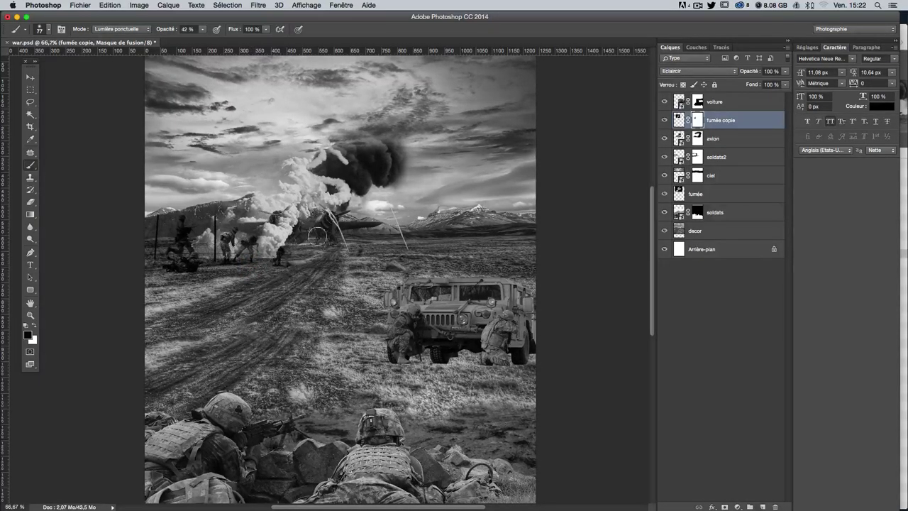
mouse_move(278, 235)
mouse_down()
mouse_move(278, 266)
mouse_move(262, 237)
mouse_up()
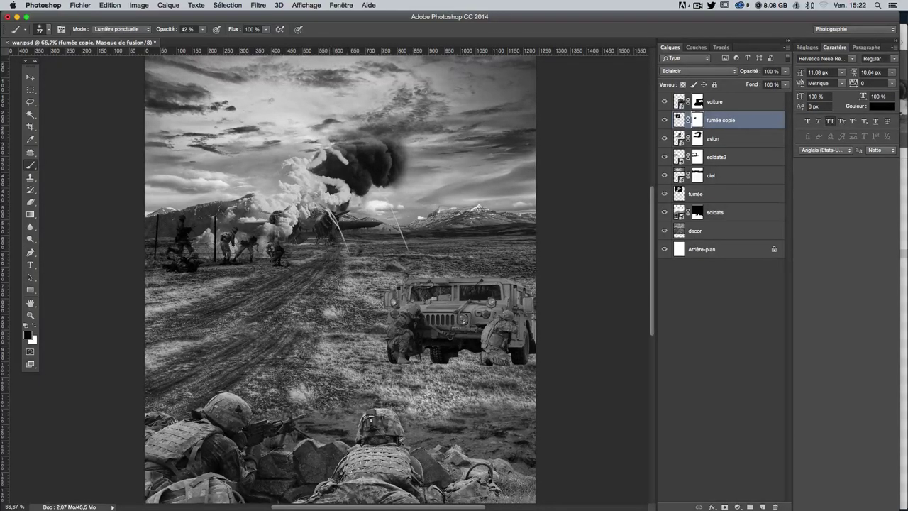
drag(302, 214, 272, 220)
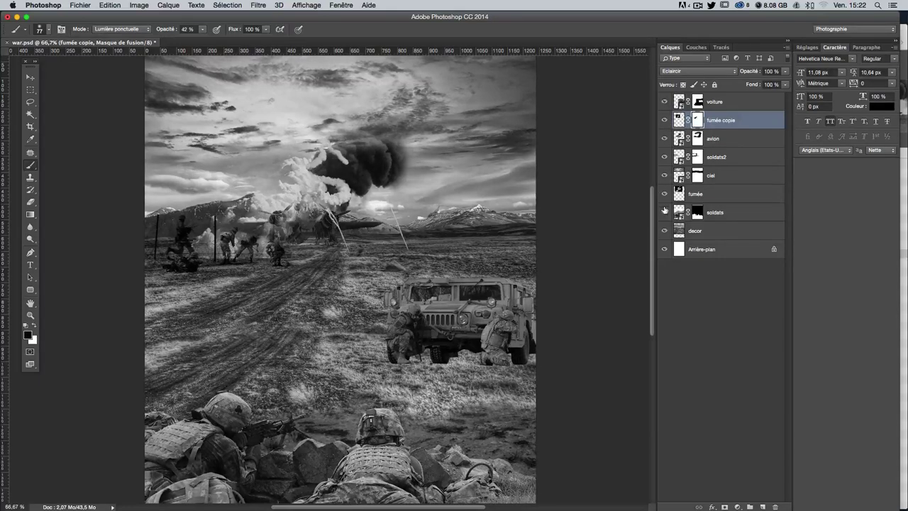
Step: Add a mask to the fumée layer and fade its smoke over the distant soldiers
click(664, 193)
click(689, 195)
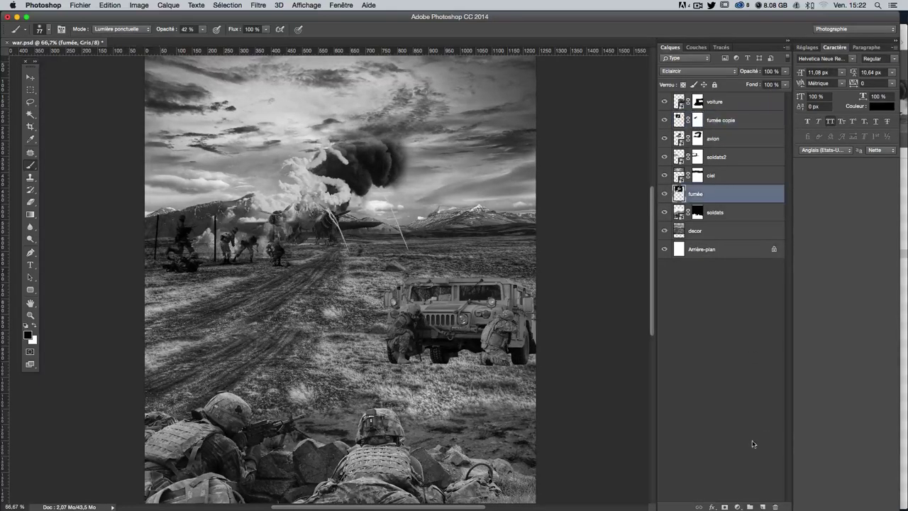
click(725, 506)
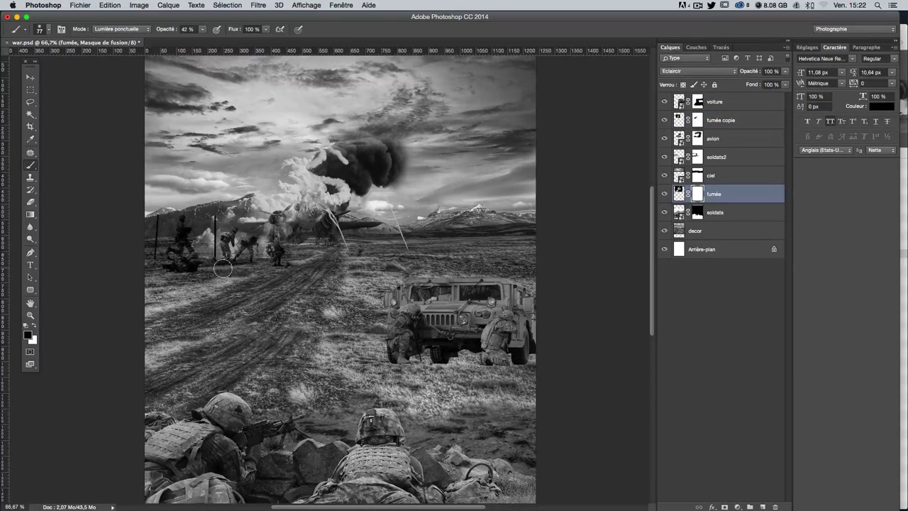
drag(226, 268, 223, 263)
drag(266, 265, 302, 265)
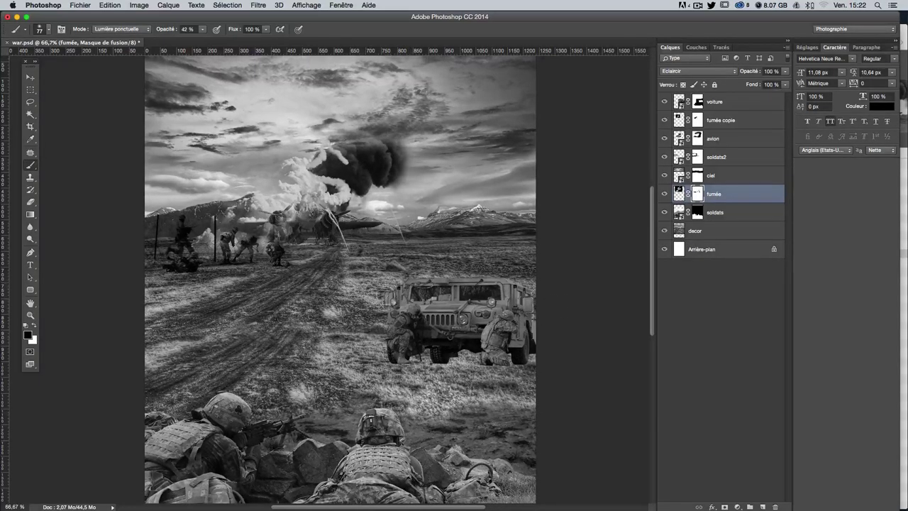
Step: Drag the voiture humvee layer up-right toward the right edge, then nudge it slightly down
scroll(340, 276, up, 2)
scroll(439, 280, down, 2)
scroll(439, 280, down, 1)
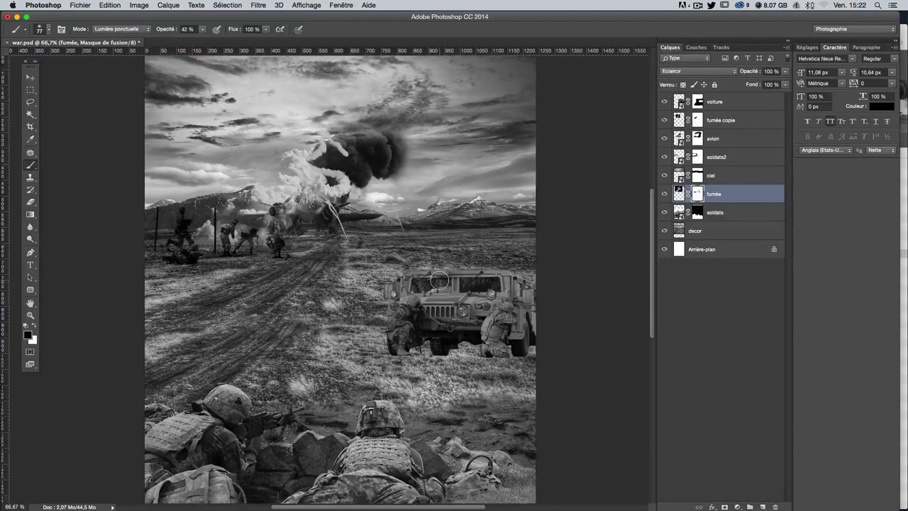
click(29, 77)
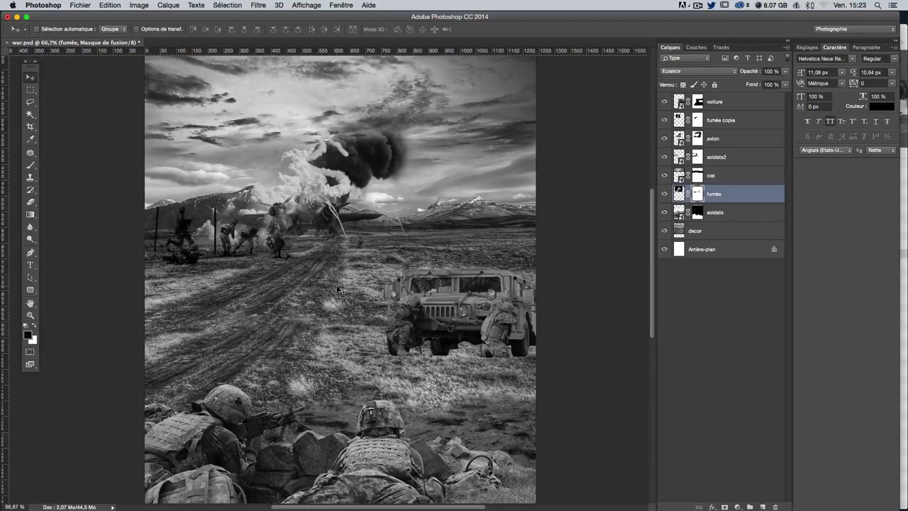
right_click(494, 312)
click(528, 302)
mouse_move(503, 350)
mouse_down()
mouse_move(508, 320)
mouse_move(510, 338)
mouse_up()
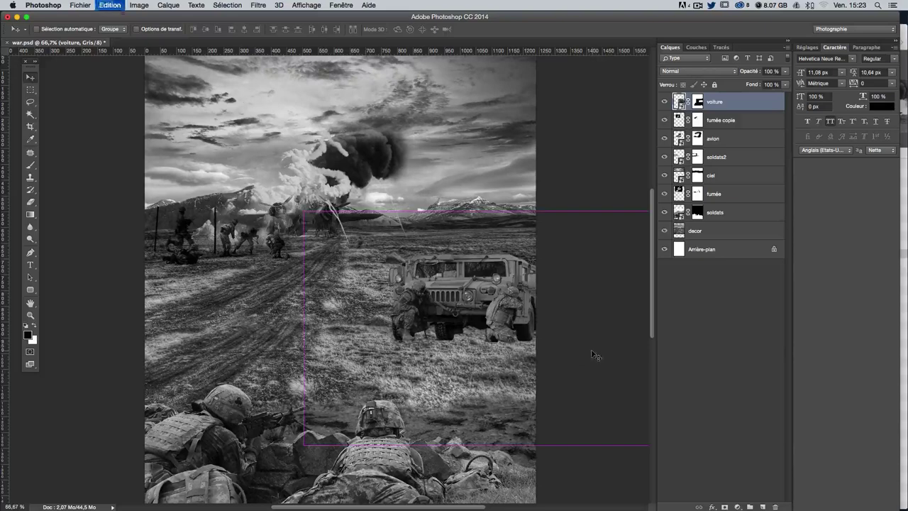
key(Right)
key(Right)
key(ctrl+minus)
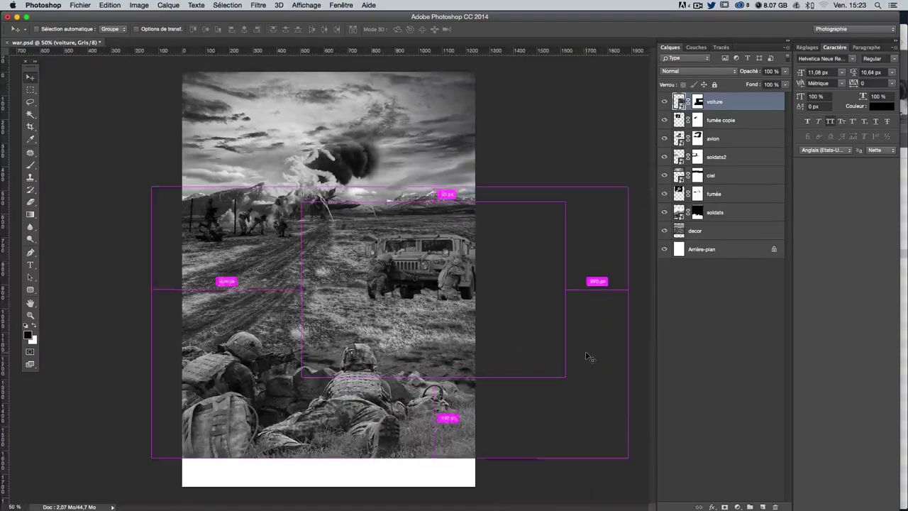
key(ctrl+plus)
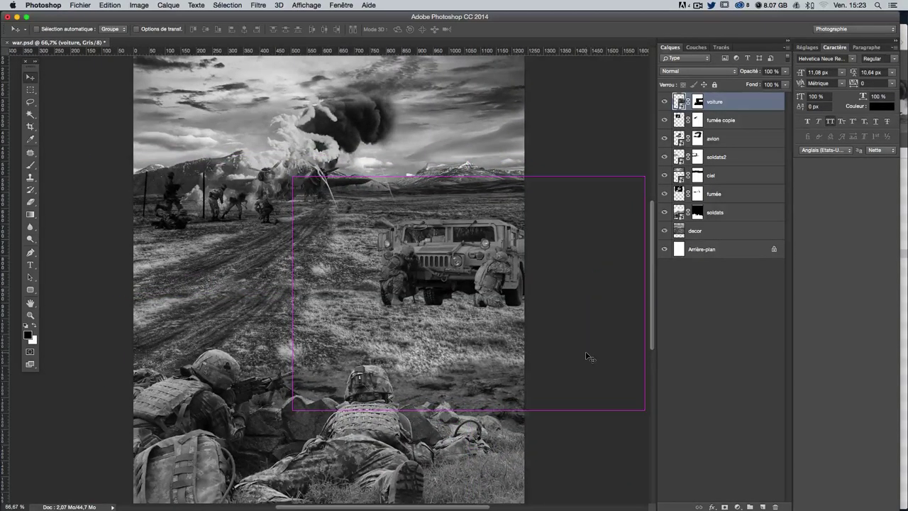
key(Down)
key(Down)
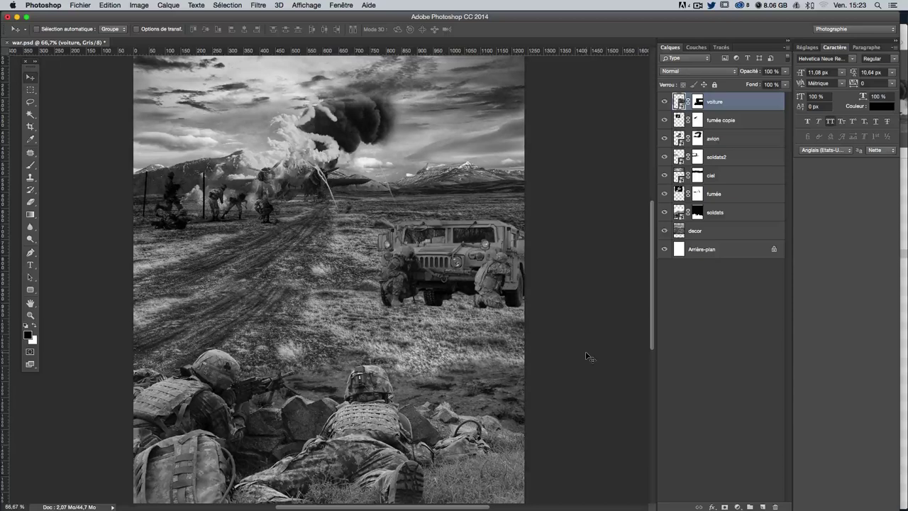
key(Down)
key(Down)
key(Down)
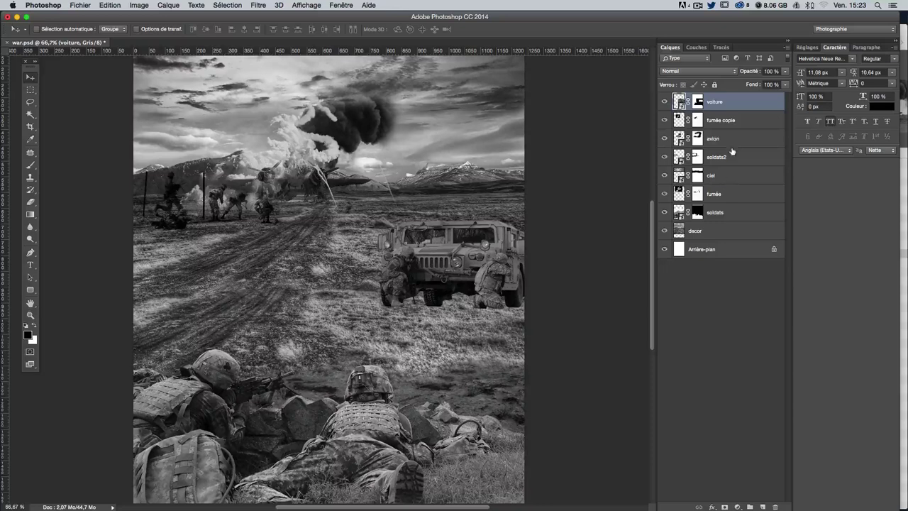
Step: Add a new layer above ciel and name it 'ombre soldats2'
click(725, 170)
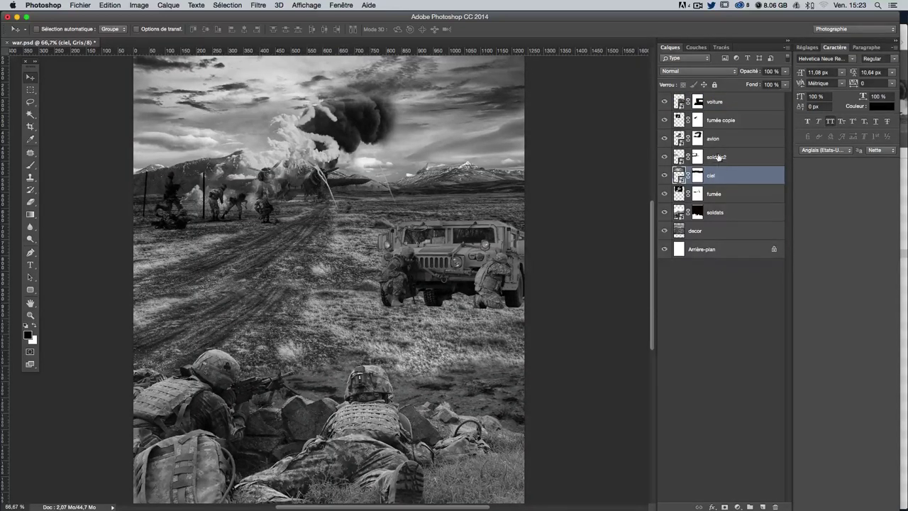
click(762, 506)
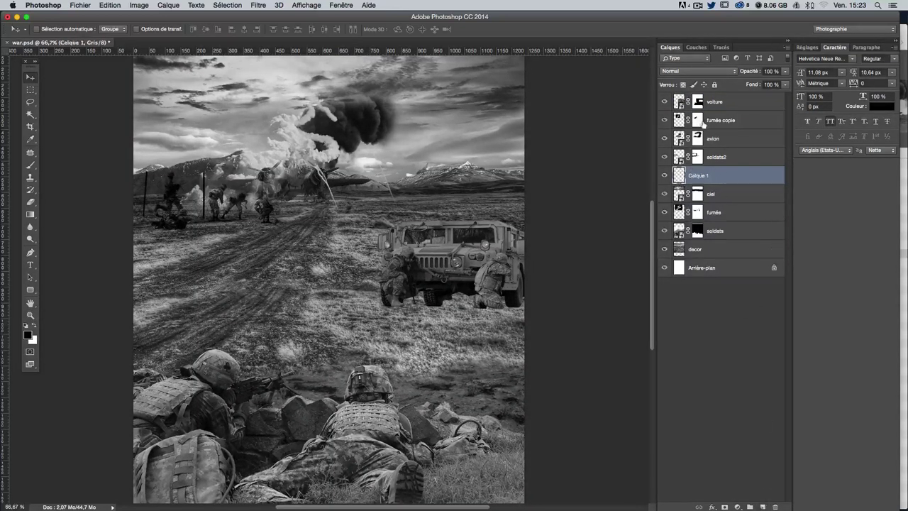
double_click(701, 176)
text(2)
key(Return)
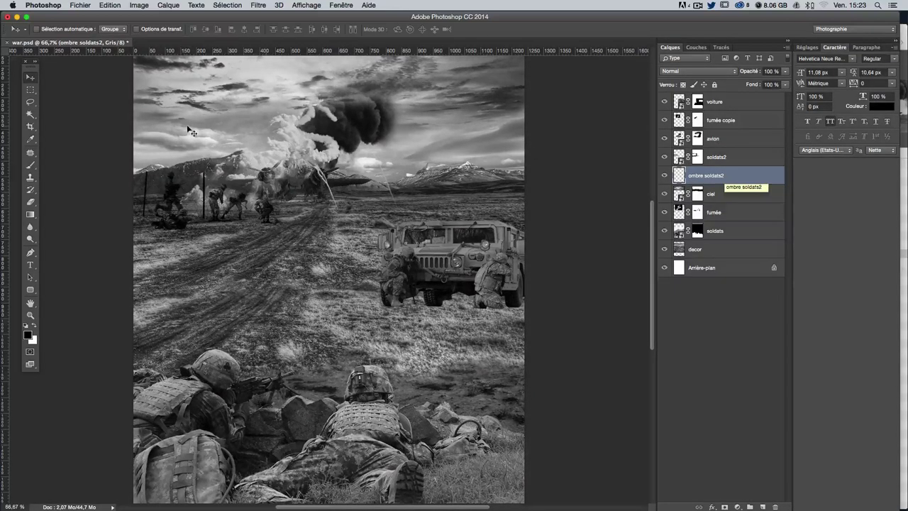
Step: With a 166 px then 118 px Brush at 30% opacity, paint shadow under the humvee and soldiers
click(33, 166)
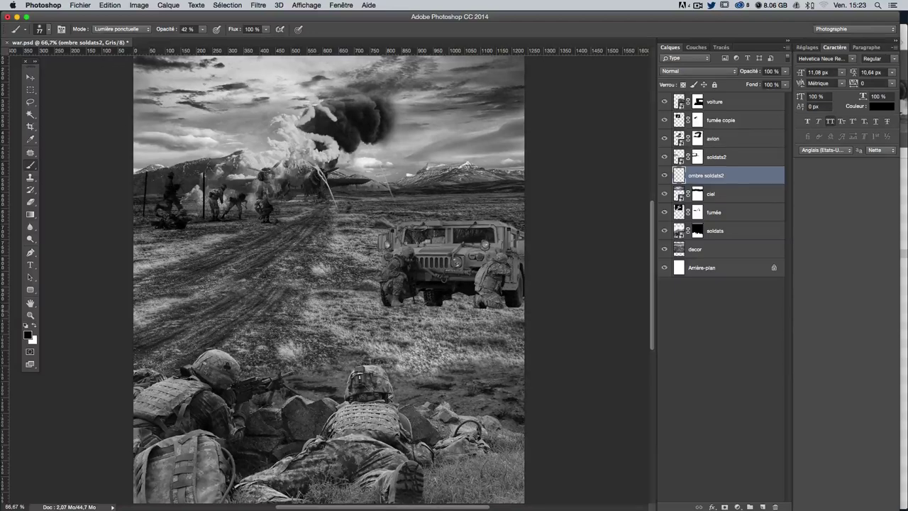
drag(424, 312, 441, 312)
drag(205, 31, 198, 41)
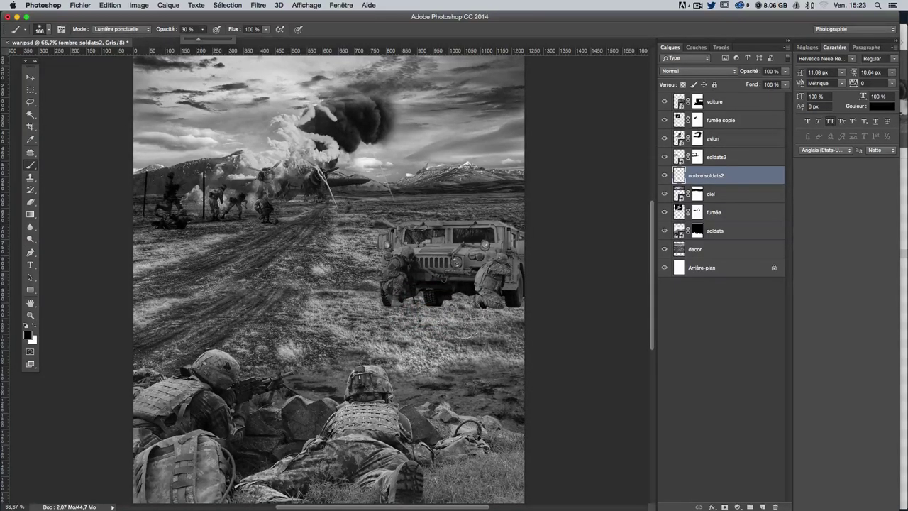
drag(441, 284, 557, 286)
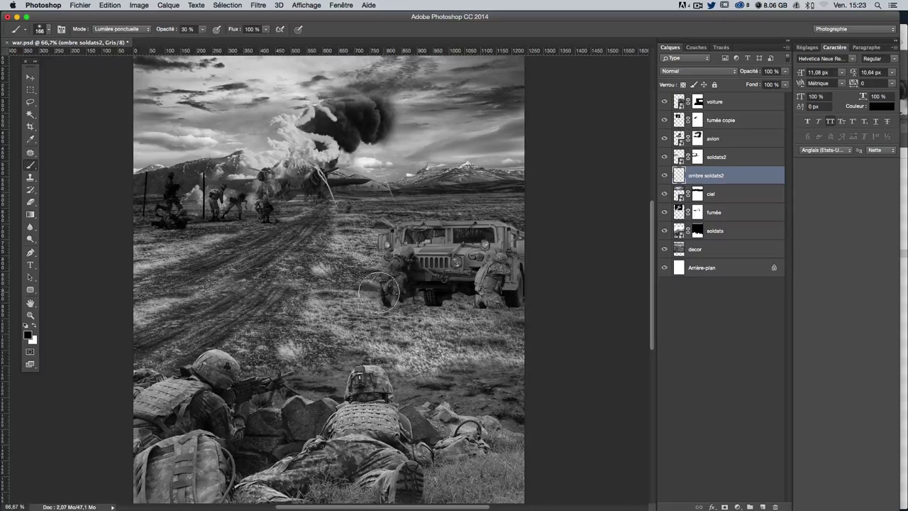
drag(425, 305, 592, 290)
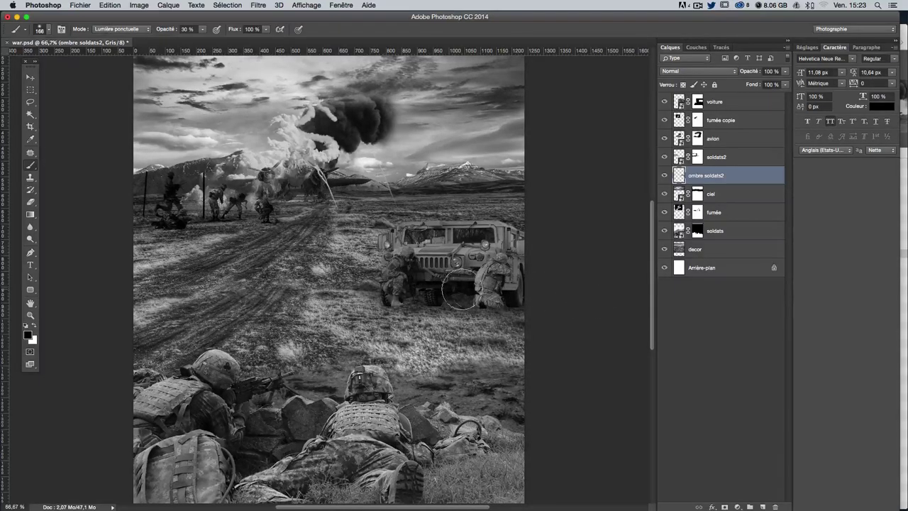
drag(486, 282, 472, 282)
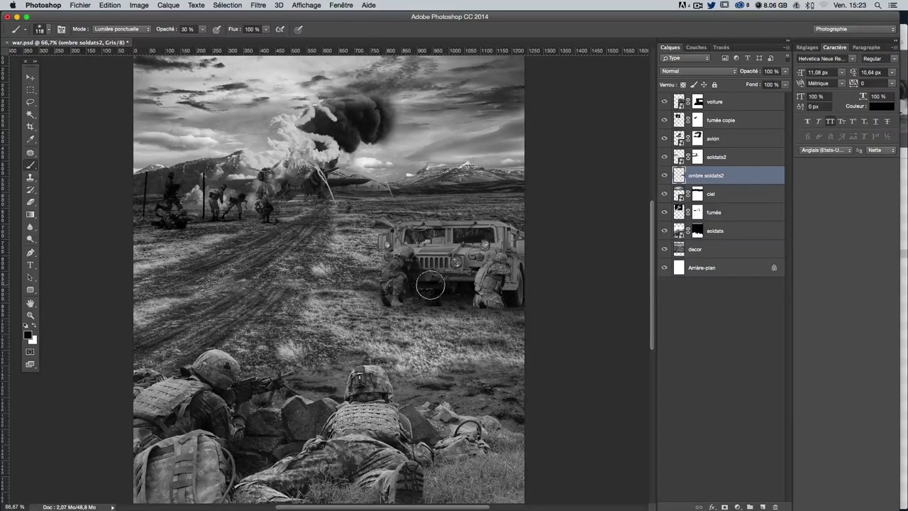
mouse_move(431, 285)
mouse_down()
mouse_move(372, 294)
mouse_move(523, 299)
mouse_move(365, 314)
mouse_up()
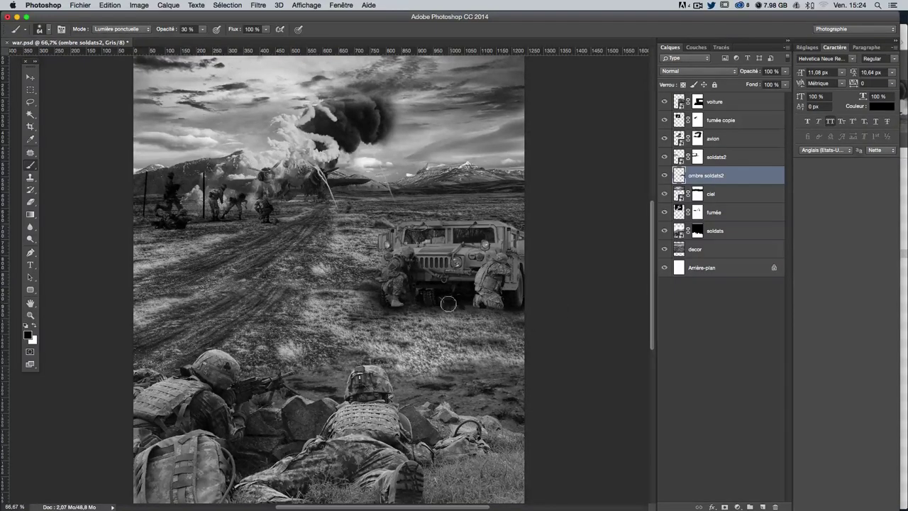
mouse_move(396, 305)
mouse_down()
mouse_move(363, 300)
mouse_move(380, 266)
mouse_up()
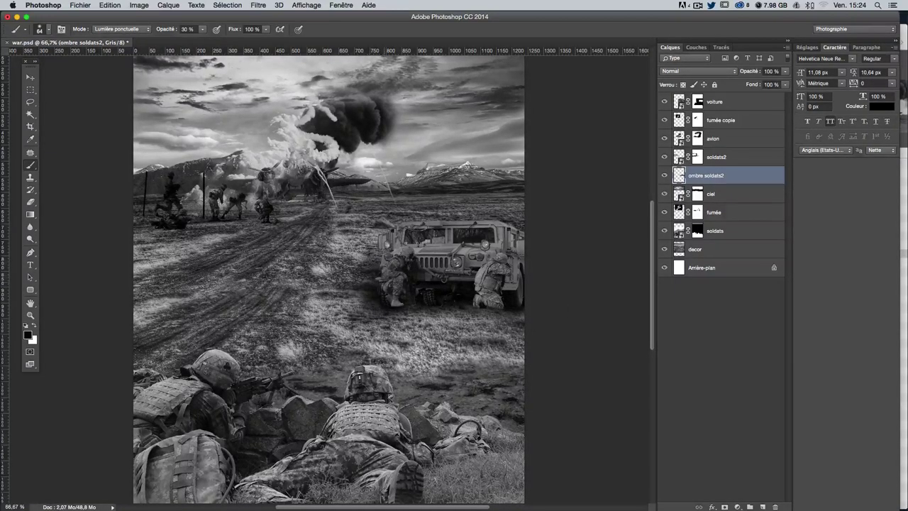
drag(387, 290, 521, 291)
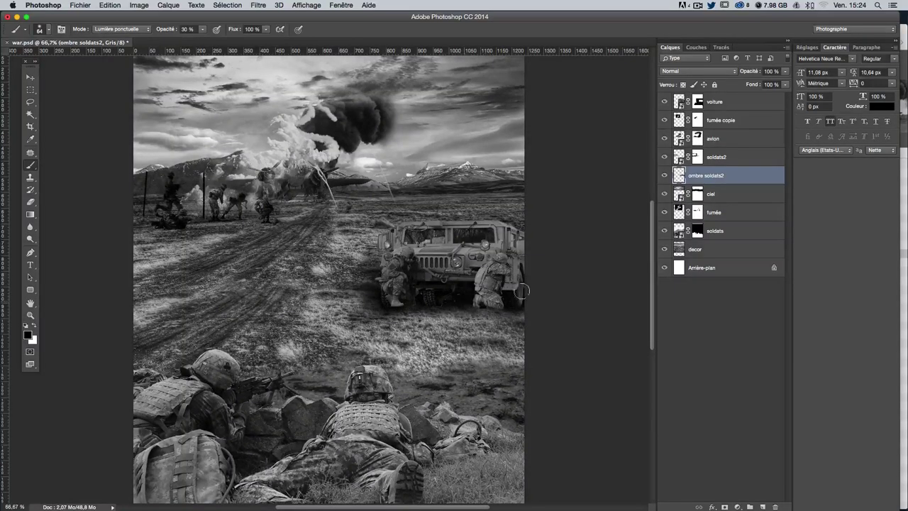
Step: Try Produit, Obscurcir and Fondu blend modes on the shadow layer, then return to Normal
click(694, 71)
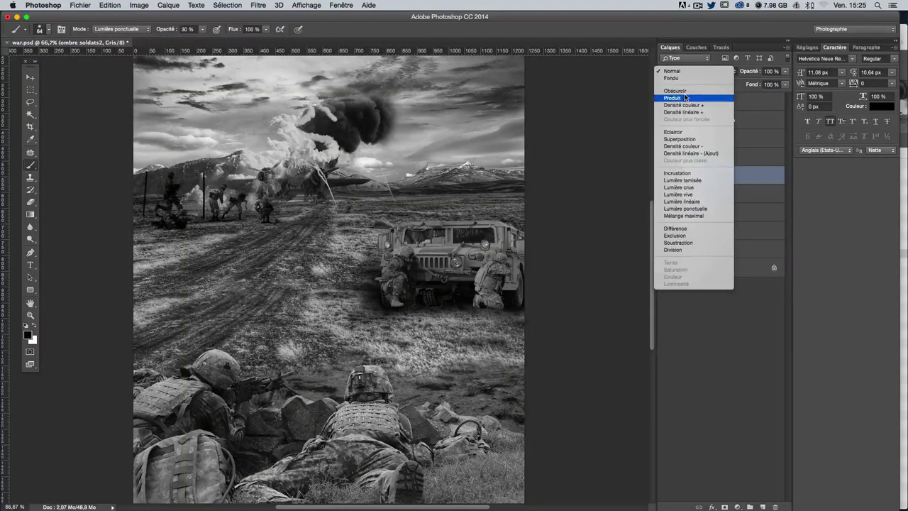
click(685, 98)
click(684, 71)
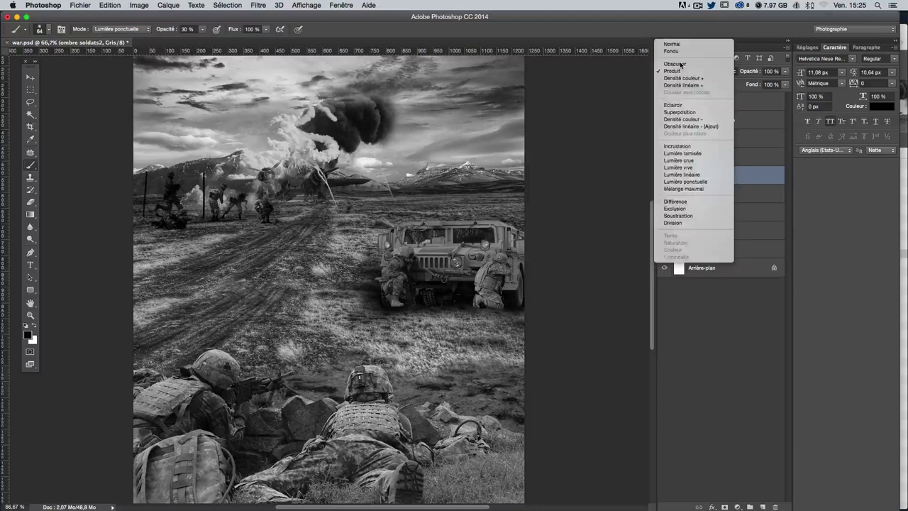
click(675, 63)
click(677, 72)
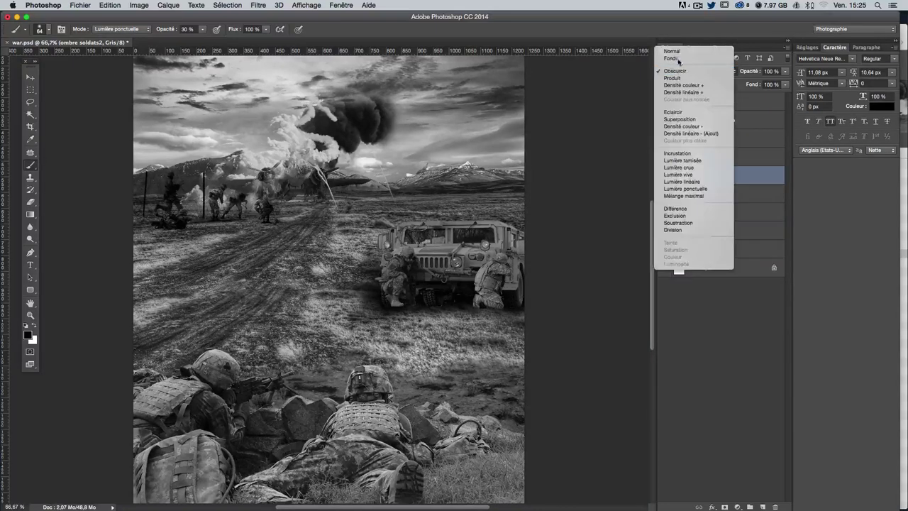
click(680, 71)
click(681, 59)
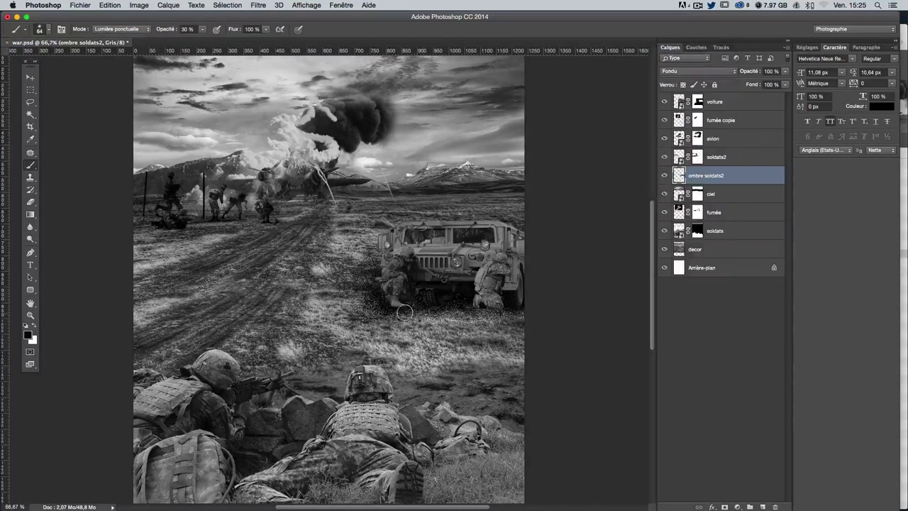
click(694, 71)
click(678, 64)
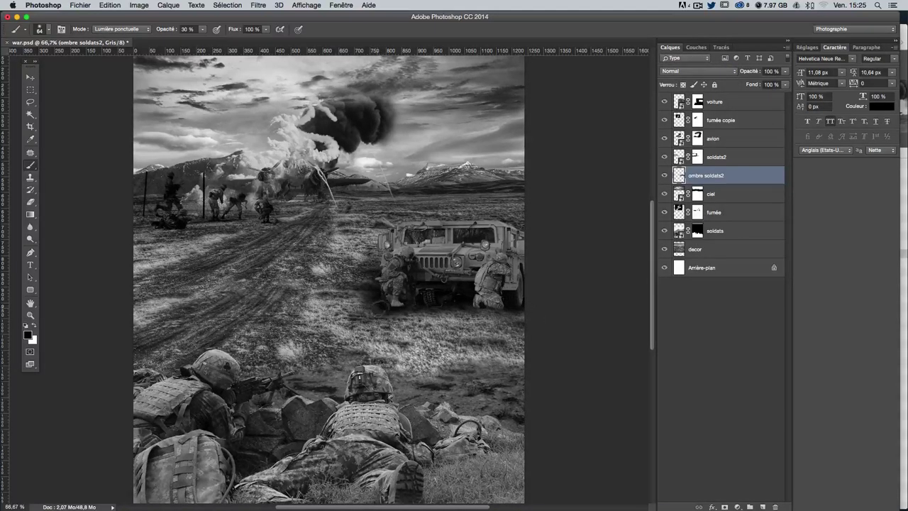
Step: Brush more shadow along the ground under the humvee, extending it left and right
mouse_move(372, 310)
mouse_down()
mouse_move(518, 314)
mouse_move(411, 321)
mouse_move(525, 318)
mouse_move(434, 319)
mouse_move(517, 329)
mouse_up()
mouse_move(442, 315)
mouse_down()
mouse_move(362, 316)
mouse_move(394, 318)
mouse_up()
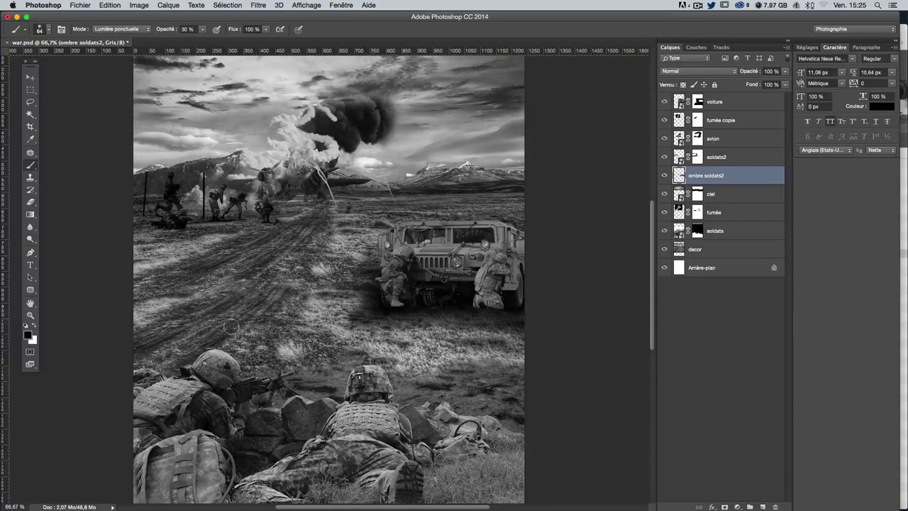
mouse_move(463, 324)
mouse_down()
mouse_move(433, 327)
mouse_move(525, 347)
mouse_up()
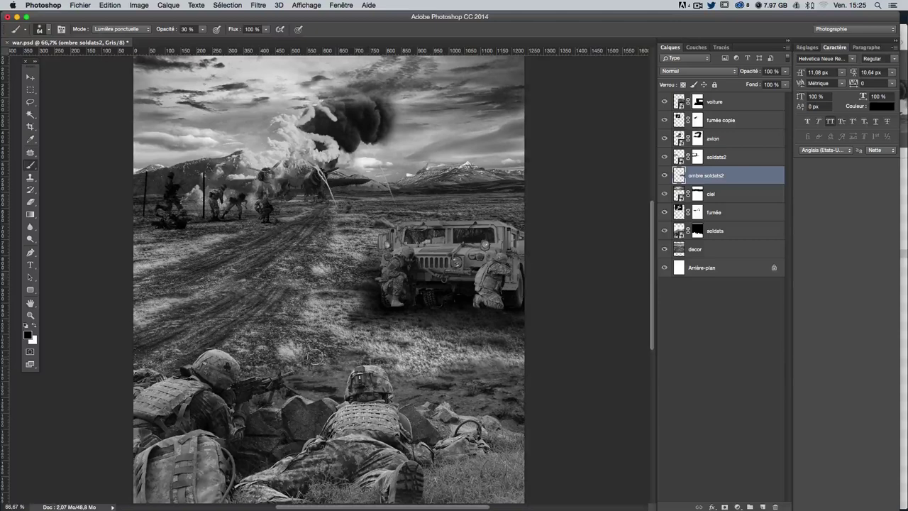
Step: Add a layer mask to ombre soldats2 and paint shadow between and around the wheels with a 137 px brush
click(724, 506)
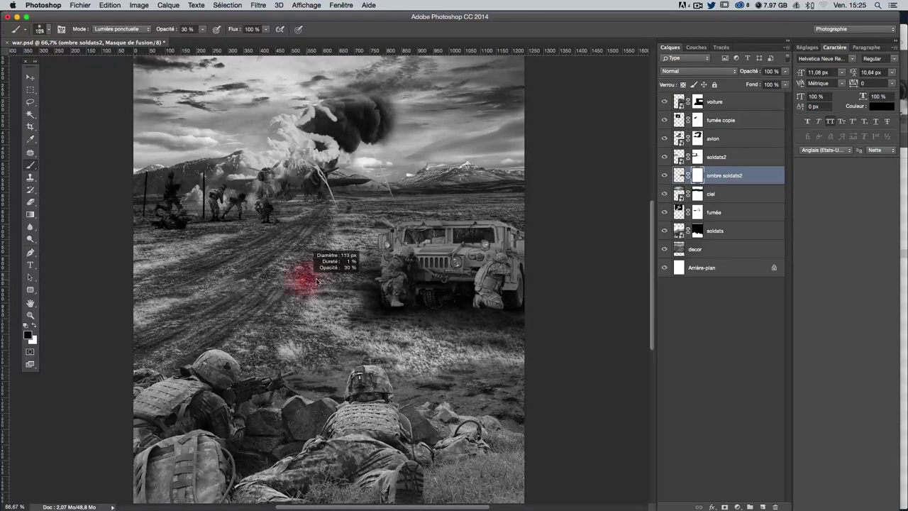
ctrl+alt+drag(305, 280, 330, 281)
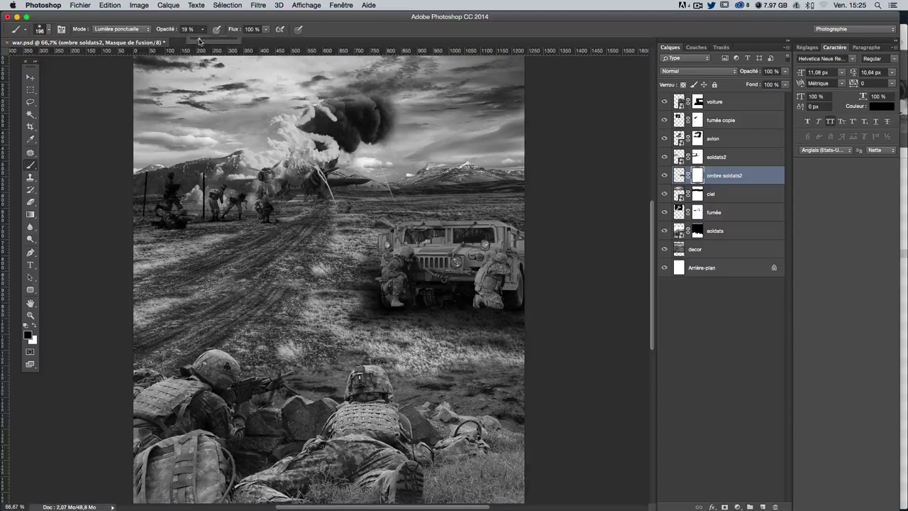
ctrl+alt+drag(376, 245, 354, 245)
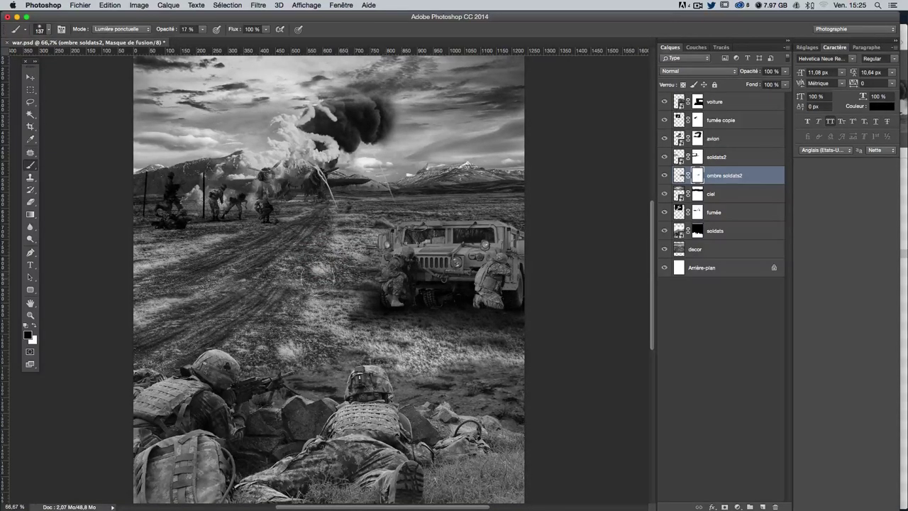
drag(395, 290, 394, 306)
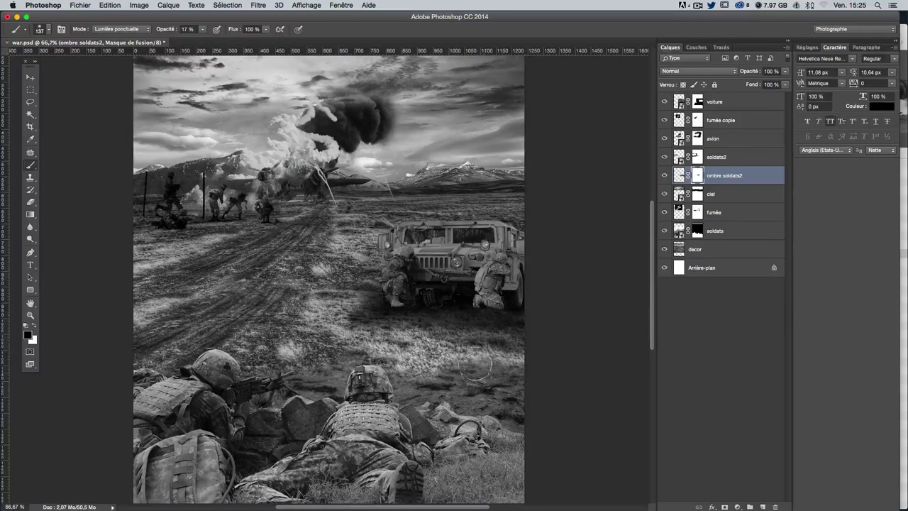
click(451, 290)
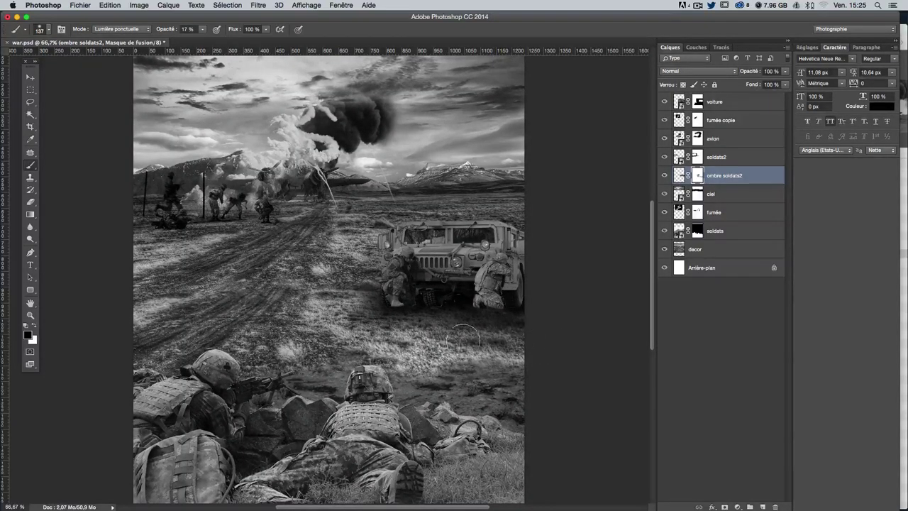
drag(492, 303, 517, 324)
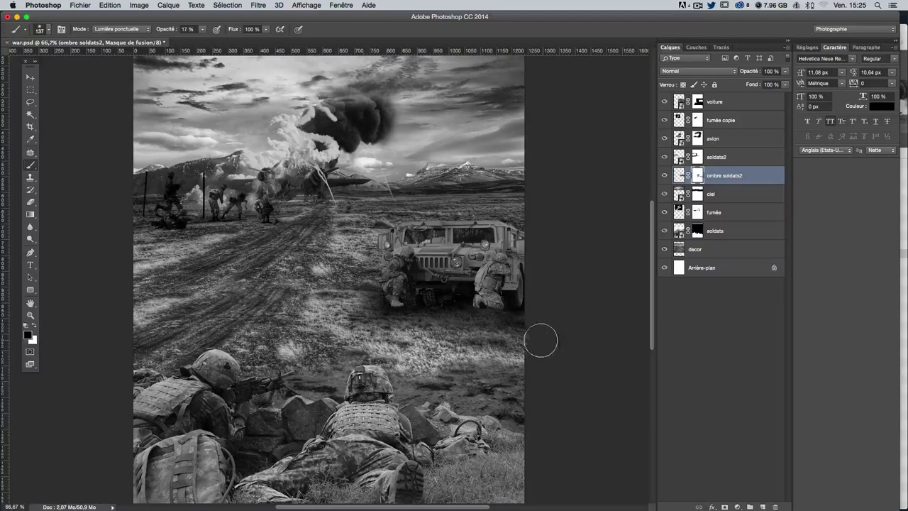
drag(449, 312, 451, 322)
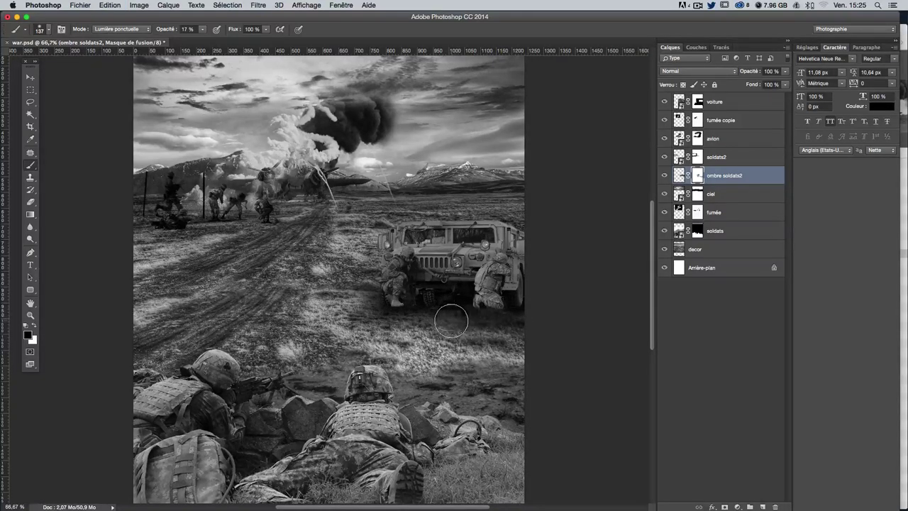
Step: Paint with an 85 px white brush at 6% under the humvee, reset opacity to 100%, undo the stroke
click(201, 30)
click(433, 315)
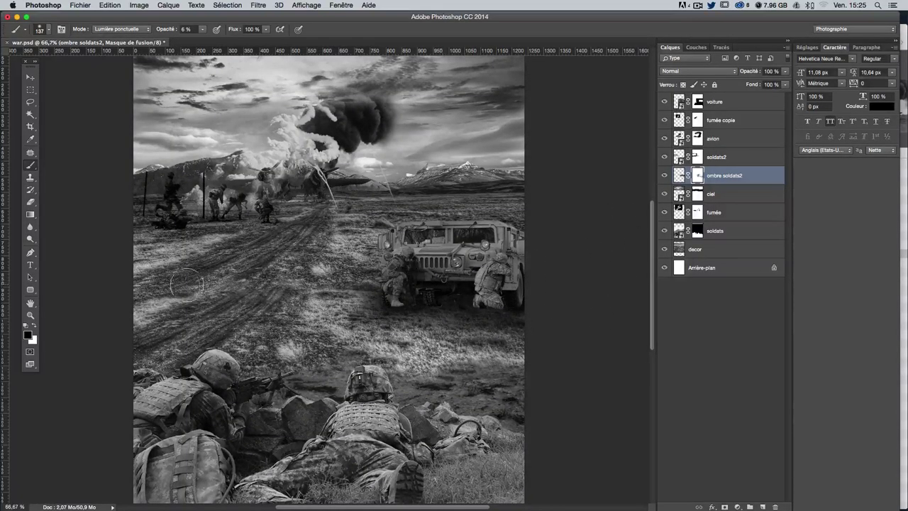
mouse_move(478, 324)
mouse_down()
mouse_move(454, 324)
mouse_move(425, 303)
mouse_up()
key(x)
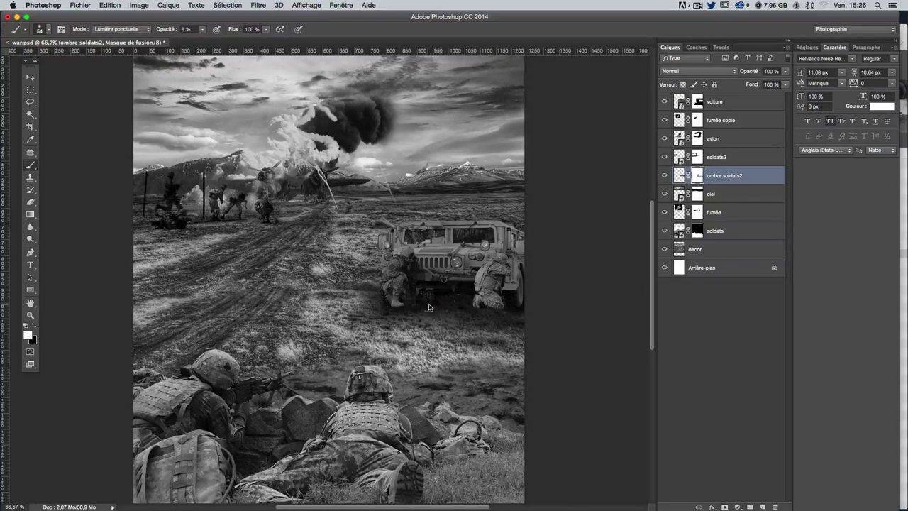
drag(428, 306, 449, 307)
click(203, 30)
click(434, 304)
key(ctrl+z)
Step: Zoom in on the voiture layer mask and paint the windshield glass black with a 3 px brush
key(ctrl+plus)
key(ctrl+plus)
key(ctrl+plus)
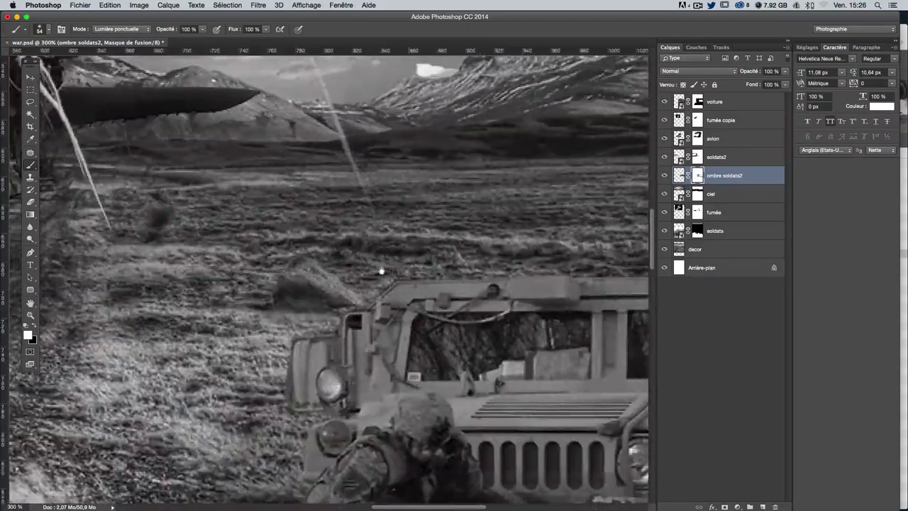
scroll(381, 270, right, 3)
scroll(380, 270, down, 2)
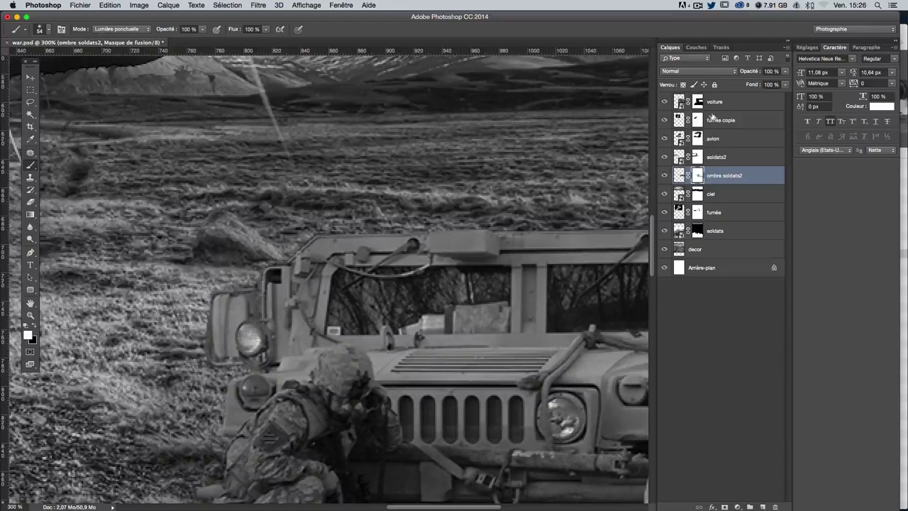
click(698, 102)
key(ctrl+plus)
key(ctrl+plus)
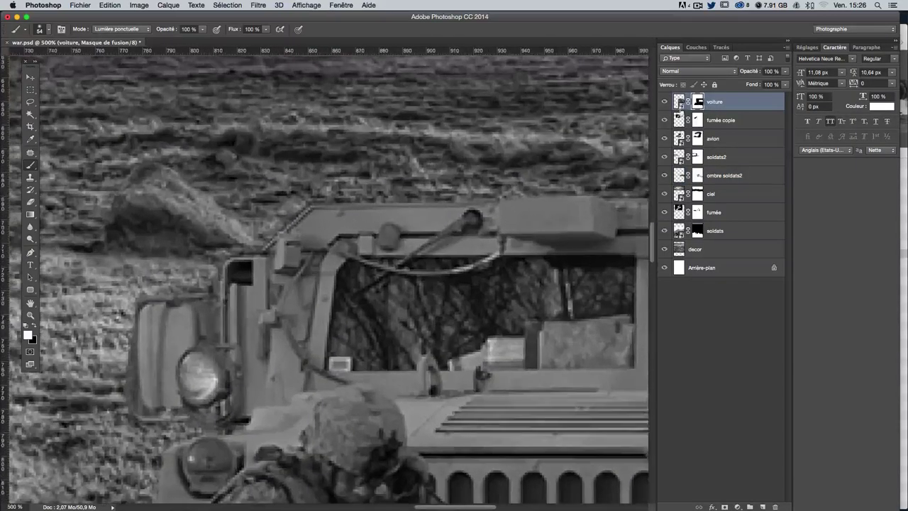
drag(413, 257, 354, 261)
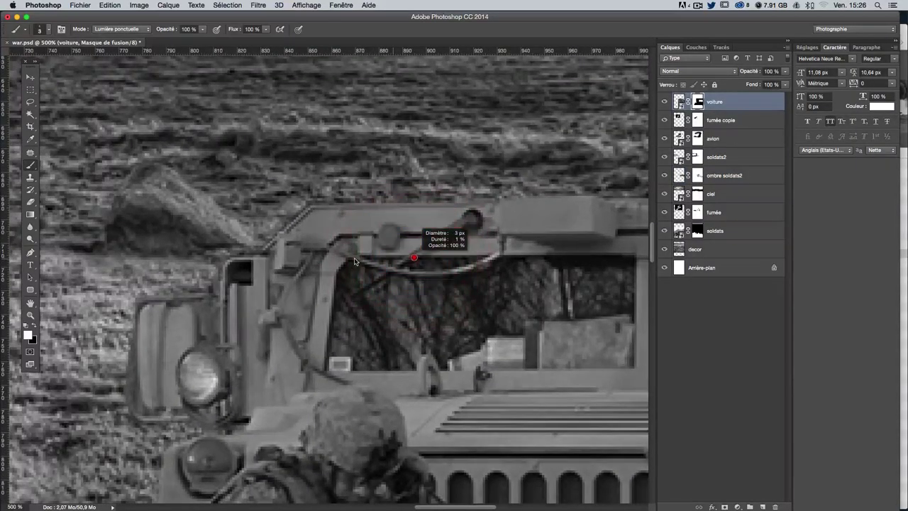
key(x)
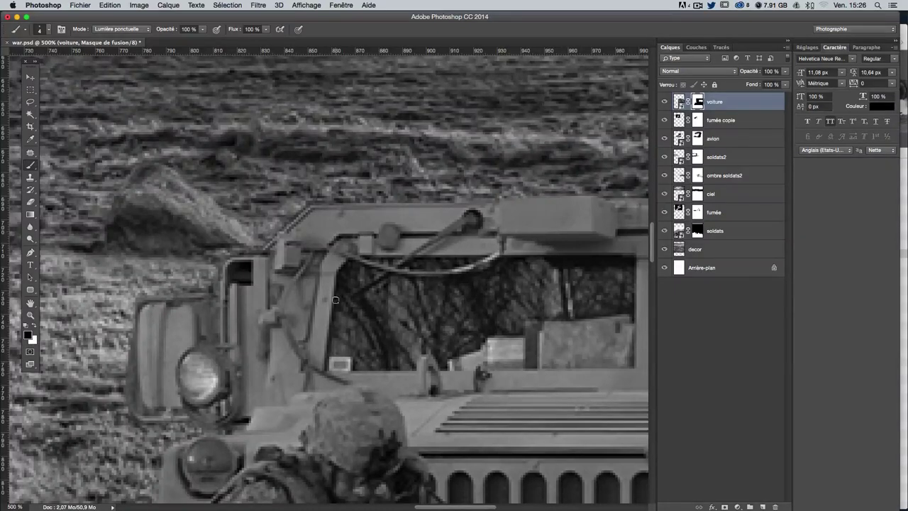
mouse_move(334, 348)
mouse_down()
mouse_move(341, 277)
mouse_move(505, 265)
mouse_up()
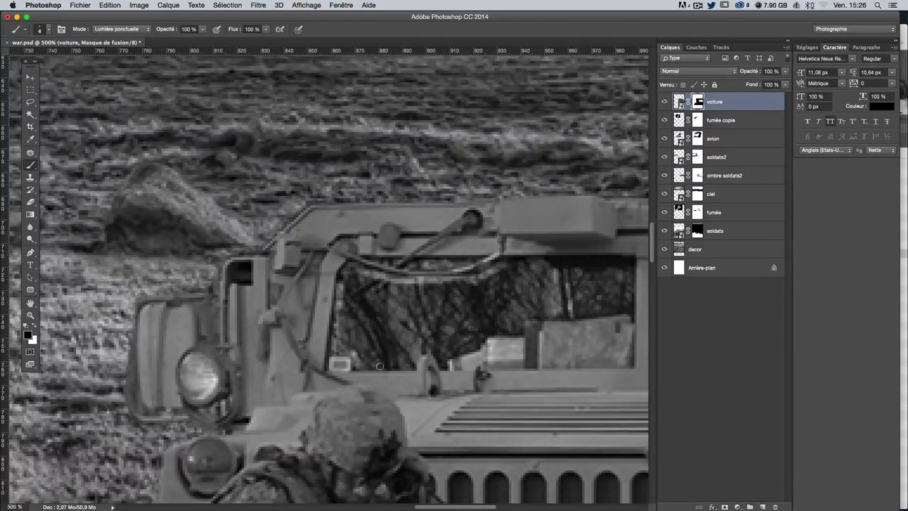
drag(379, 366, 414, 364)
mouse_move(383, 319)
mouse_down()
mouse_move(372, 303)
mouse_move(574, 284)
mouse_move(546, 293)
mouse_up()
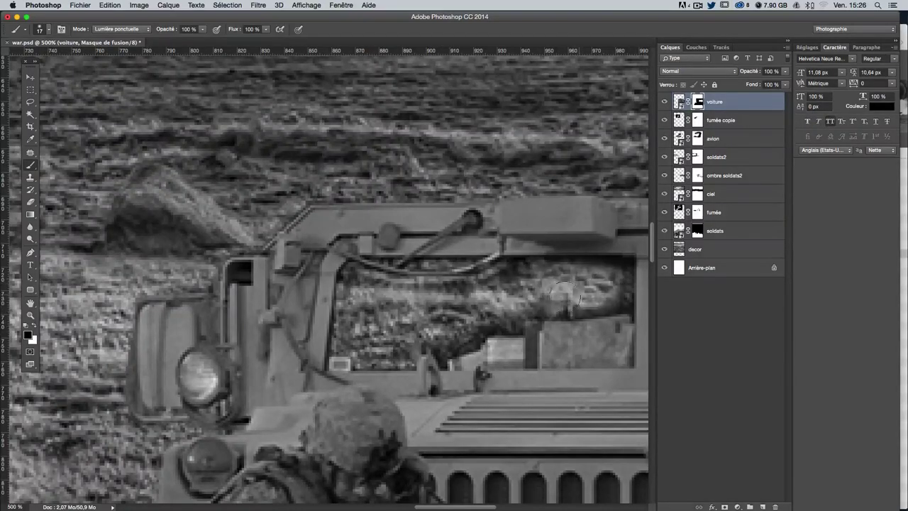
Step: With a 9 px brush, mask out the left windshield pane along its lower and right edges
scroll(426, 300, right, 6)
key(super+minus)
key(super+minus)
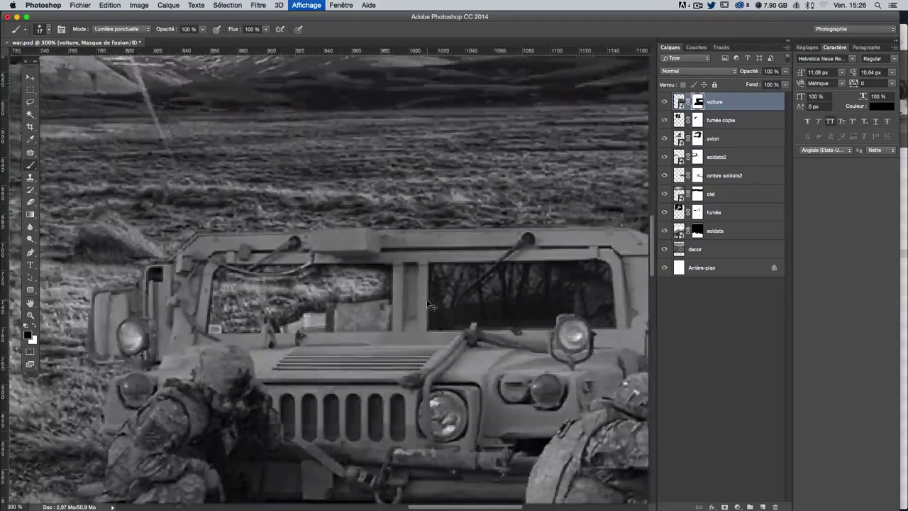
key(super+minus)
key(super+plus)
key(super+plus)
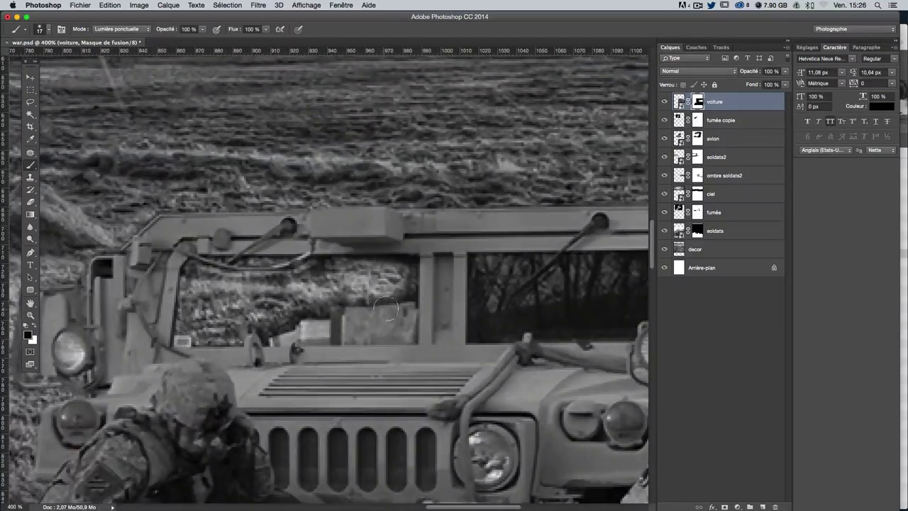
drag(386, 310, 295, 321)
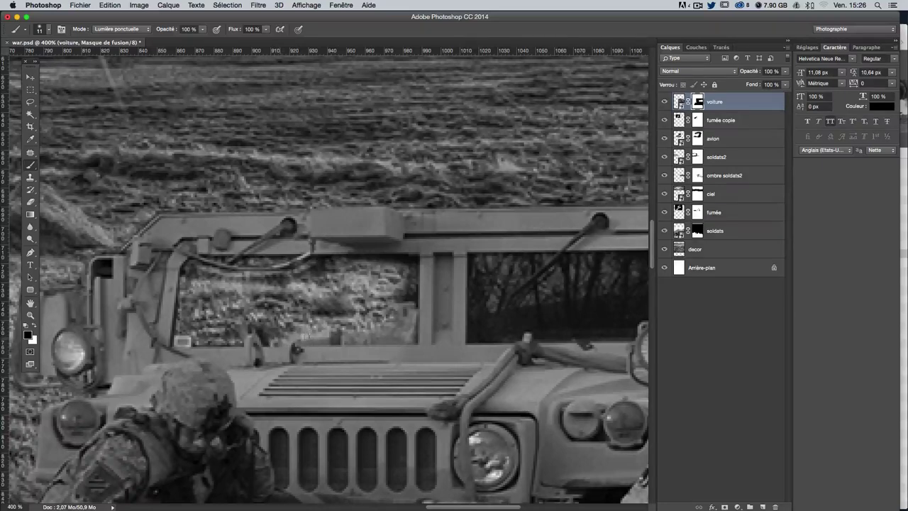
key(super+z)
click(42, 31)
drag(444, 270, 434, 262)
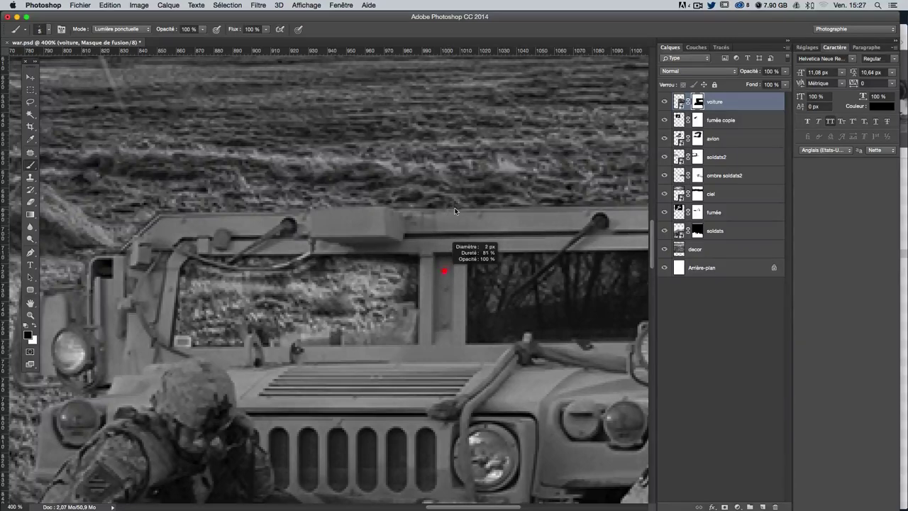
drag(454, 211, 451, 198)
drag(446, 231, 446, 232)
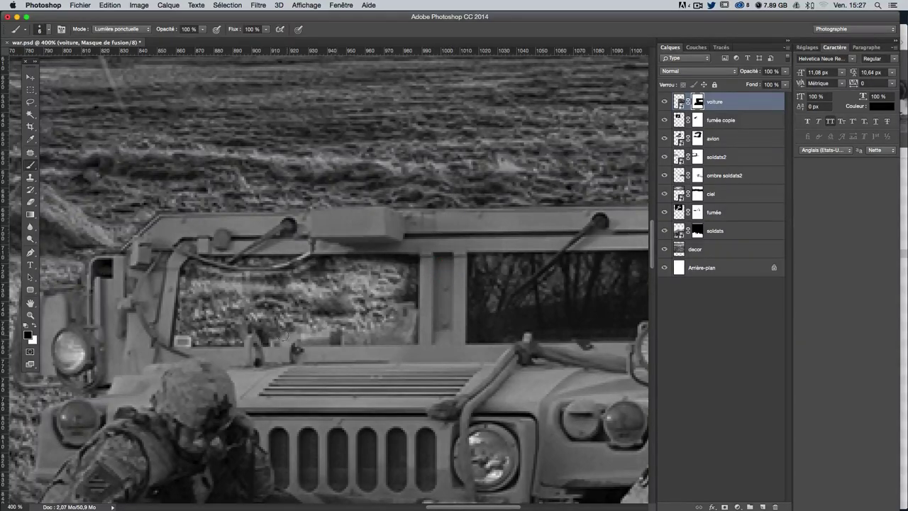
drag(323, 341, 409, 338)
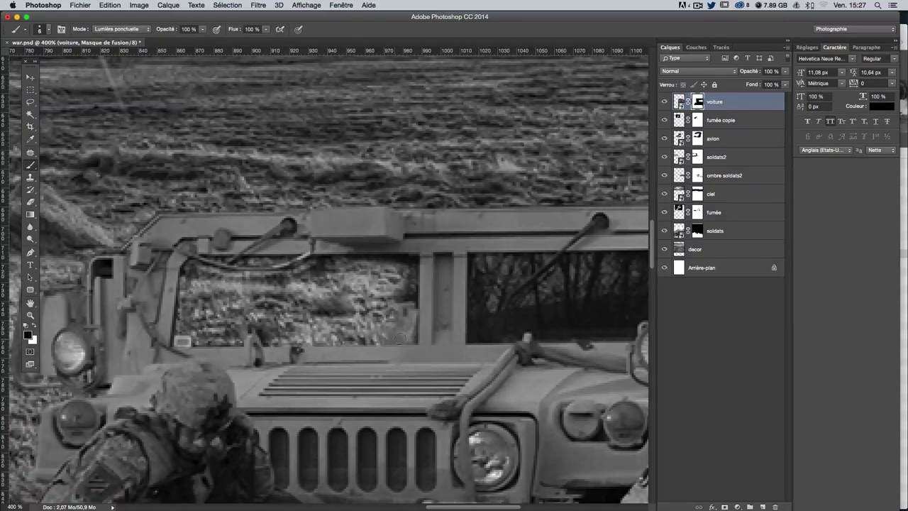
drag(413, 291, 408, 267)
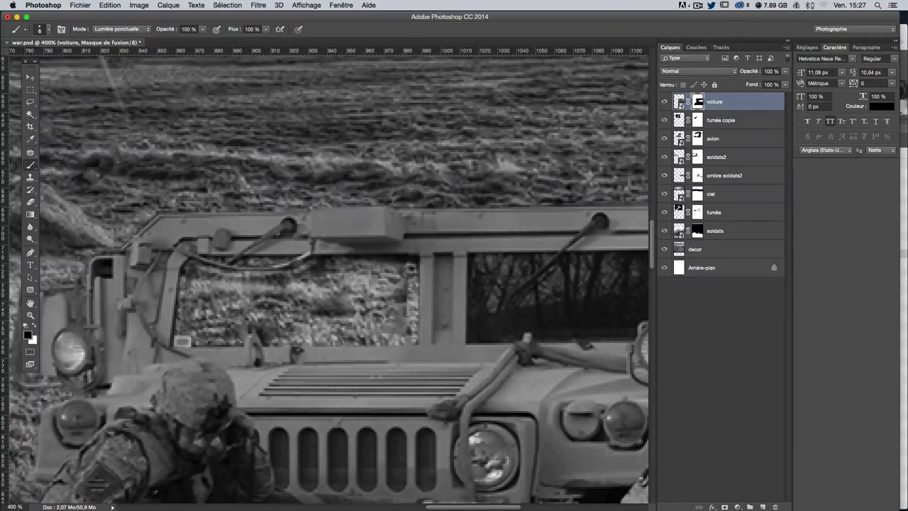
Step: With a 2 px black brush, clear the right pane's glass along the antenna, left edge and wiper arm
key(x)
key(x)
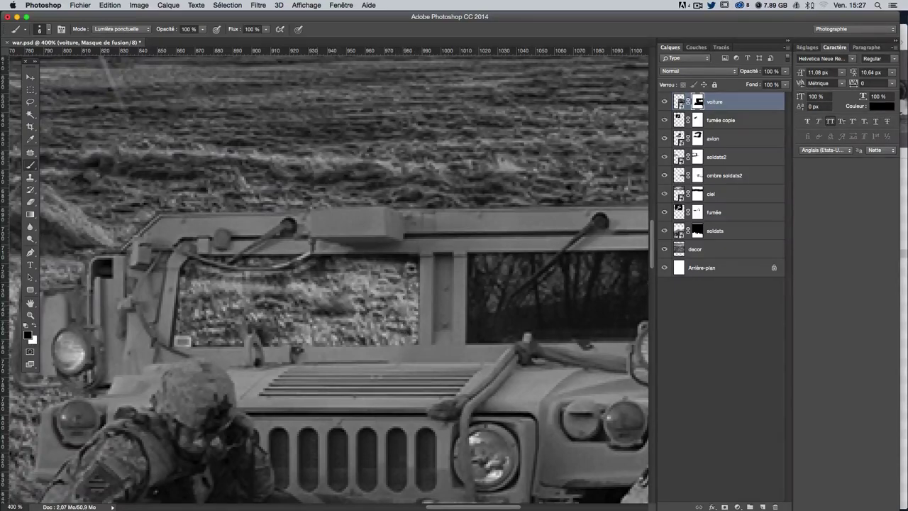
drag(525, 277, 493, 272)
shift+click(509, 290)
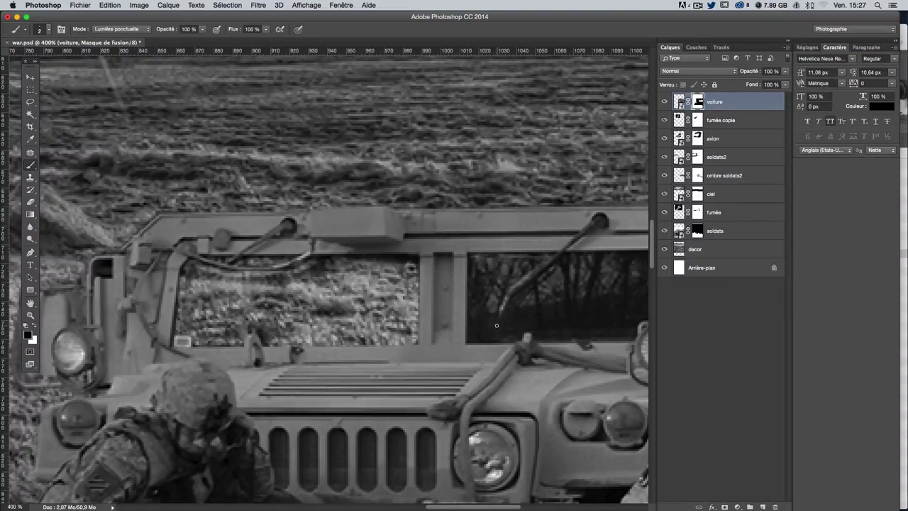
shift+click(468, 263)
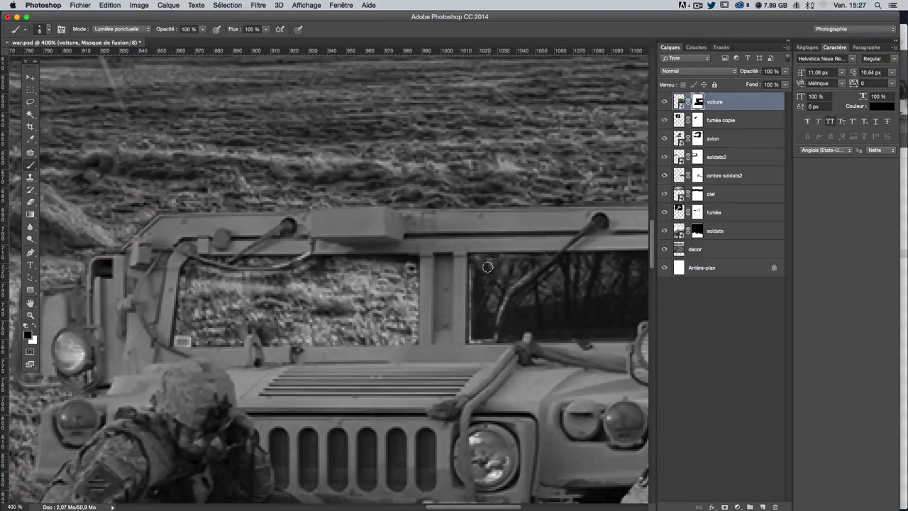
mouse_move(485, 264)
mouse_down()
mouse_move(494, 293)
mouse_move(474, 274)
mouse_up()
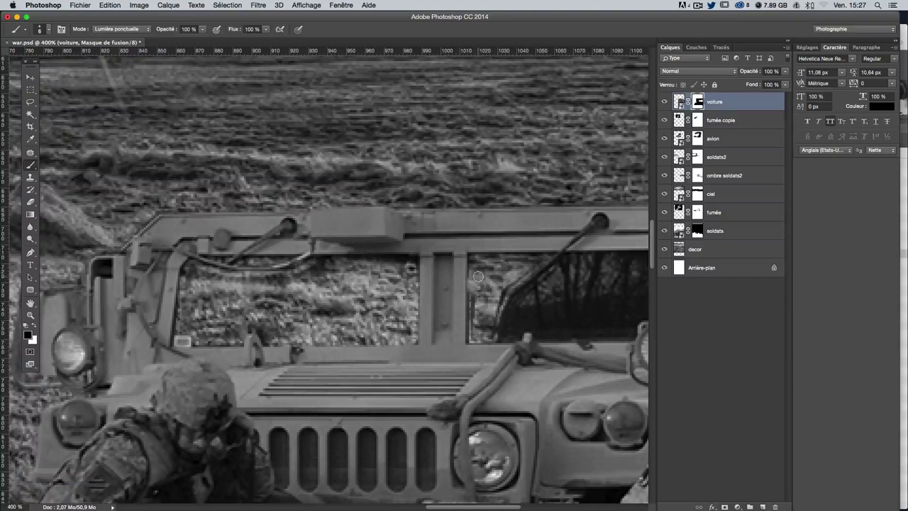
key(x)
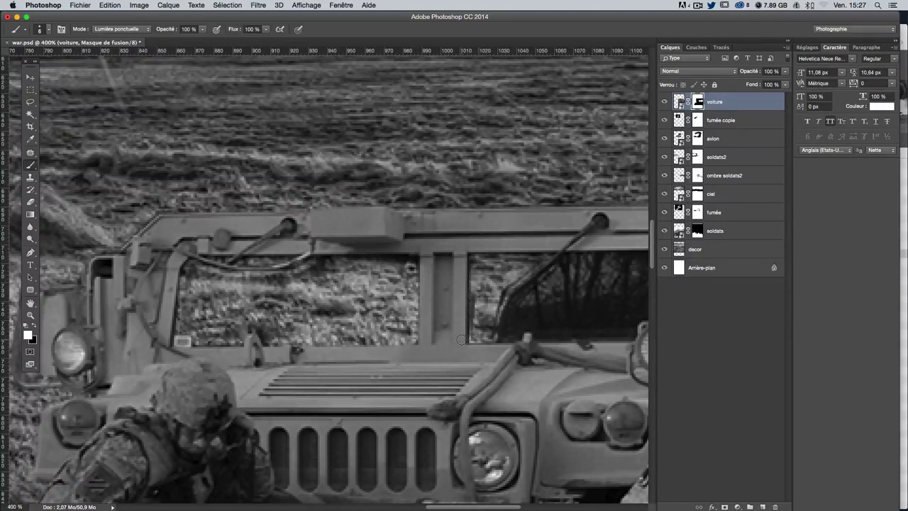
key(x)
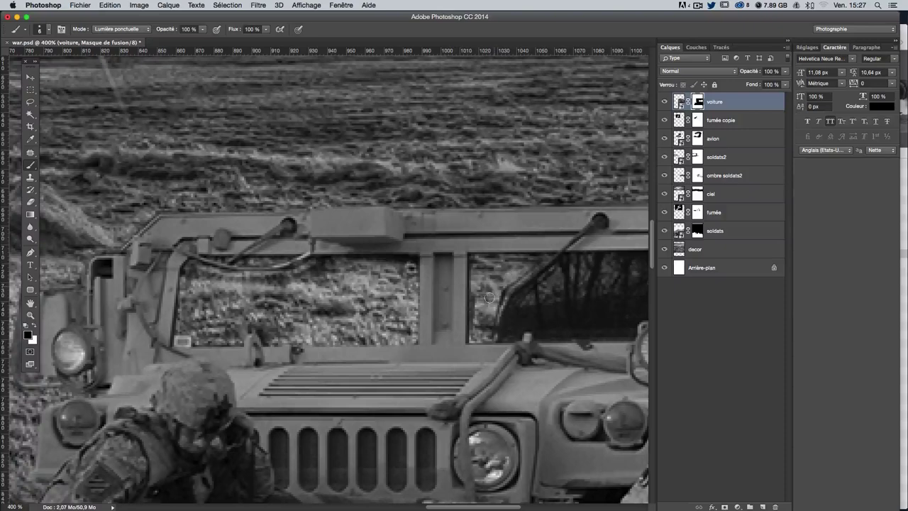
drag(512, 308, 576, 264)
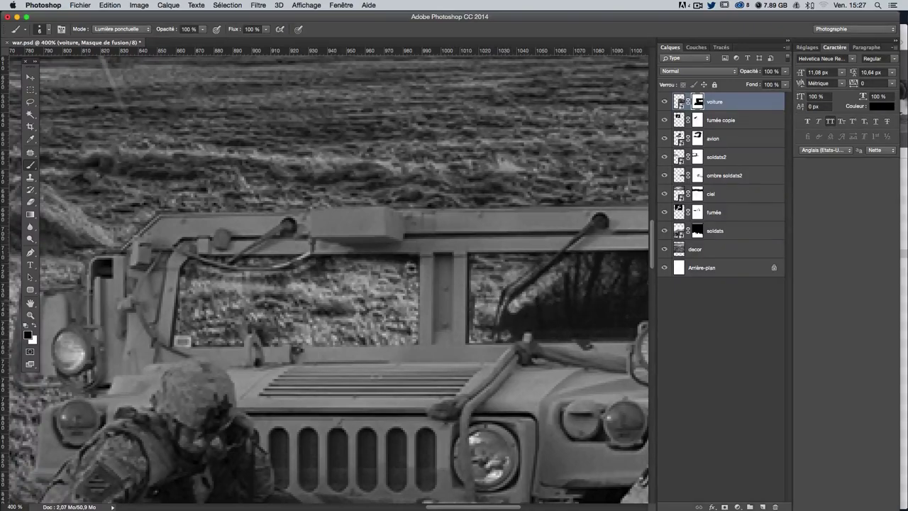
Step: Mask out the remaining glass in the right windshield pane, then zoom out to the whole scene
drag(592, 297, 475, 303)
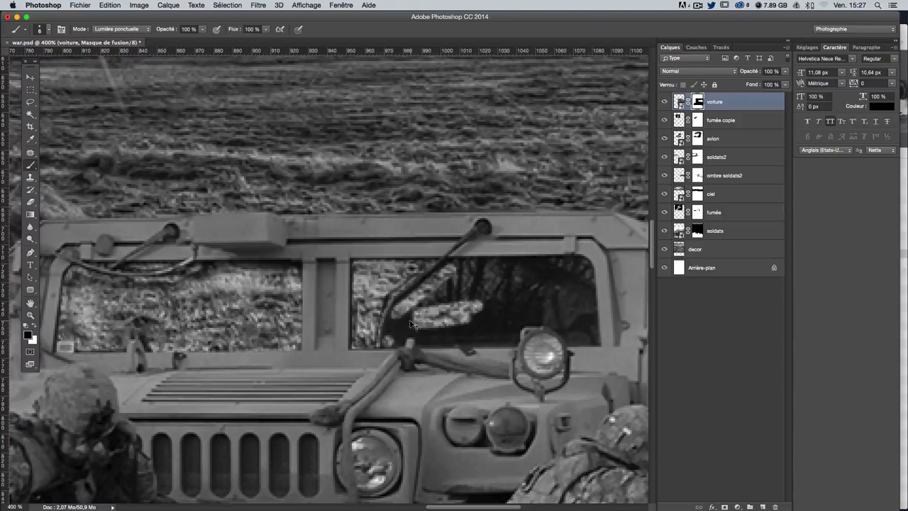
drag(339, 306, 280, 310)
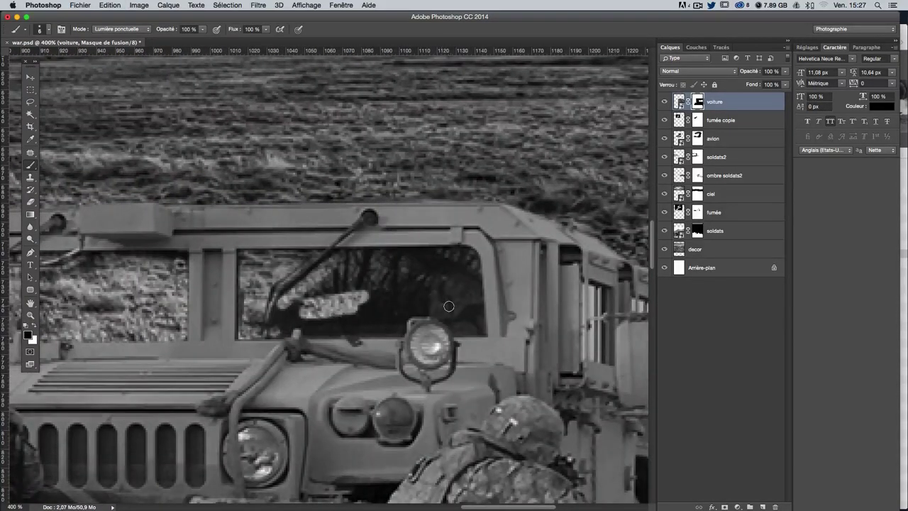
mouse_move(447, 304)
mouse_down()
mouse_move(178, 304)
mouse_move(492, 318)
mouse_up()
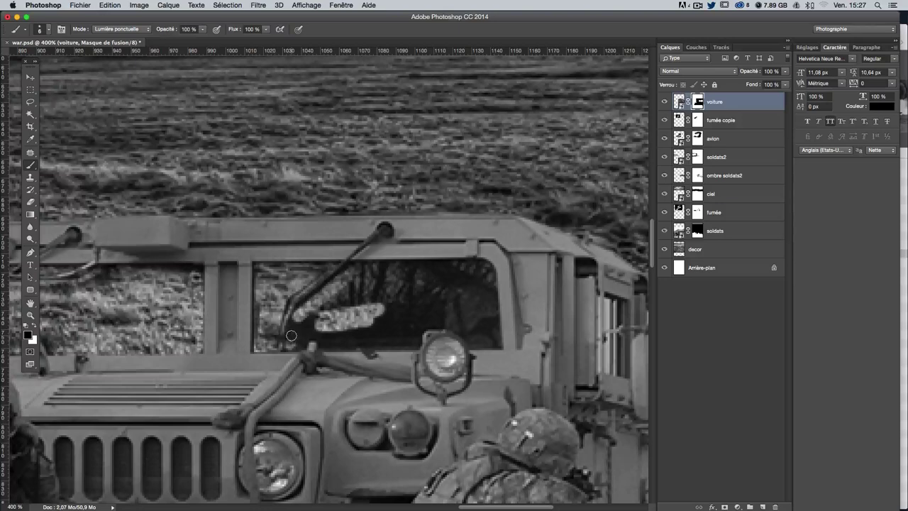
mouse_move(290, 334)
mouse_down()
mouse_move(325, 334)
mouse_move(311, 318)
mouse_move(375, 282)
mouse_up()
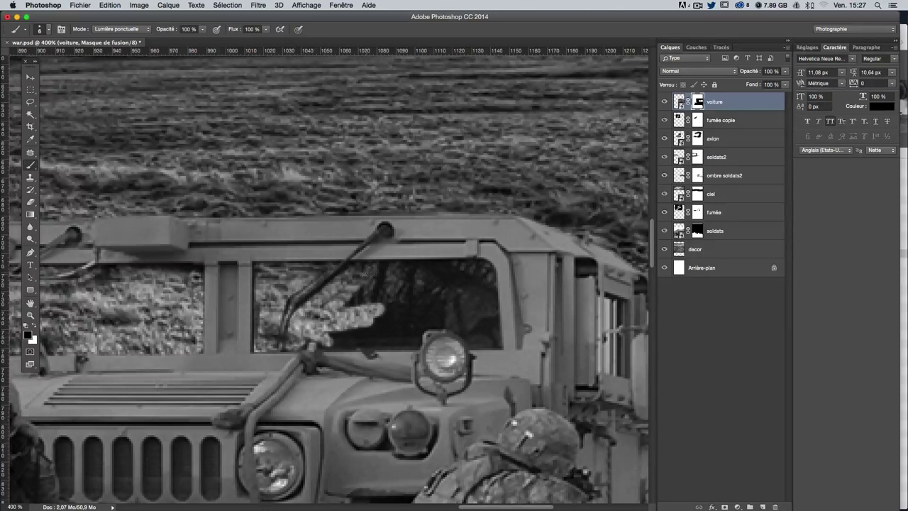
mouse_move(482, 266)
mouse_down()
mouse_move(488, 339)
mouse_move(420, 326)
mouse_move(415, 341)
mouse_move(319, 342)
mouse_move(387, 319)
mouse_move(362, 291)
mouse_move(378, 326)
mouse_move(443, 280)
mouse_move(406, 319)
mouse_move(464, 283)
mouse_move(476, 312)
mouse_move(454, 315)
mouse_move(458, 307)
mouse_move(479, 331)
mouse_move(474, 287)
mouse_move(433, 292)
mouse_up()
key(ctrl+minus)
Step: Paint the voiture mask under the front tyre by the left soldier, undo, and set a small brush
key(ctrl+minus)
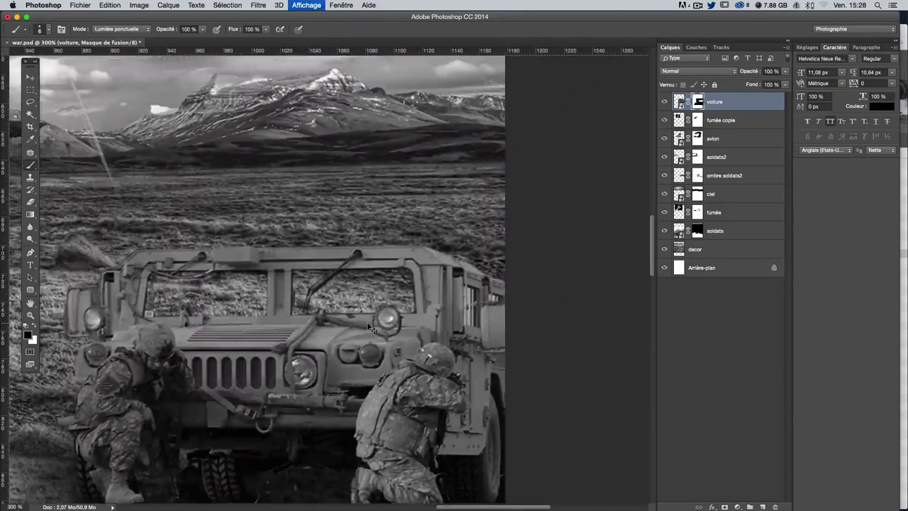
key(ctrl+minus)
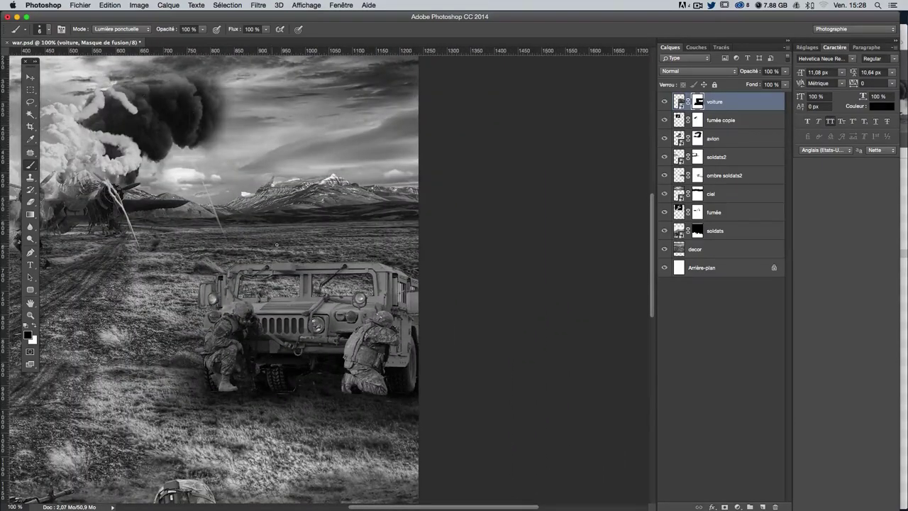
scroll(276, 244, left, 5)
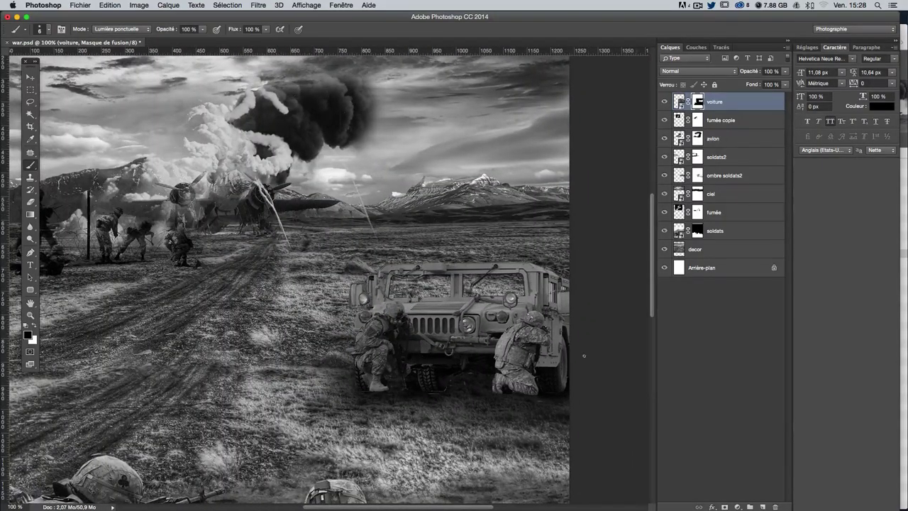
key(ctrl+plus)
key(ctrl+plus)
mouse_move(518, 354)
mouse_down()
mouse_move(435, 203)
mouse_move(369, 149)
mouse_up()
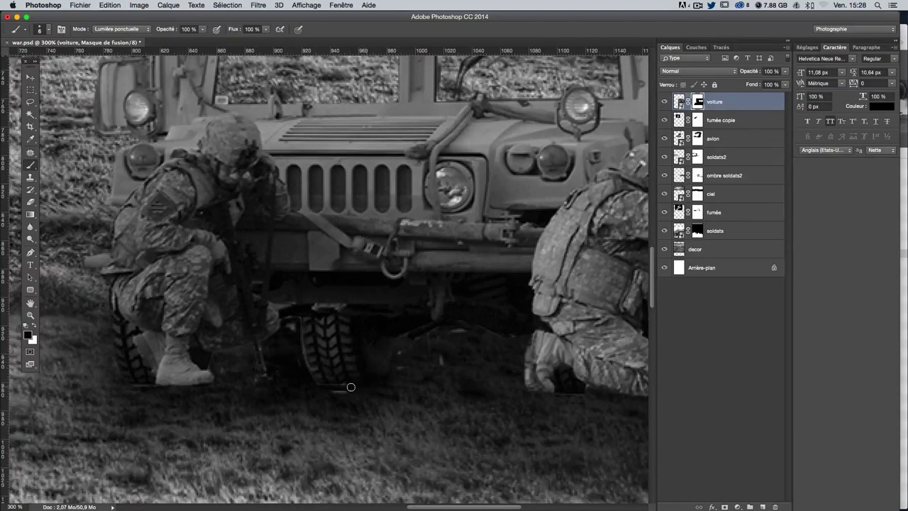
drag(350, 387, 324, 388)
key(ctrl+z)
key(bracketleft)
key(bracketleft)
key(bracketleft)
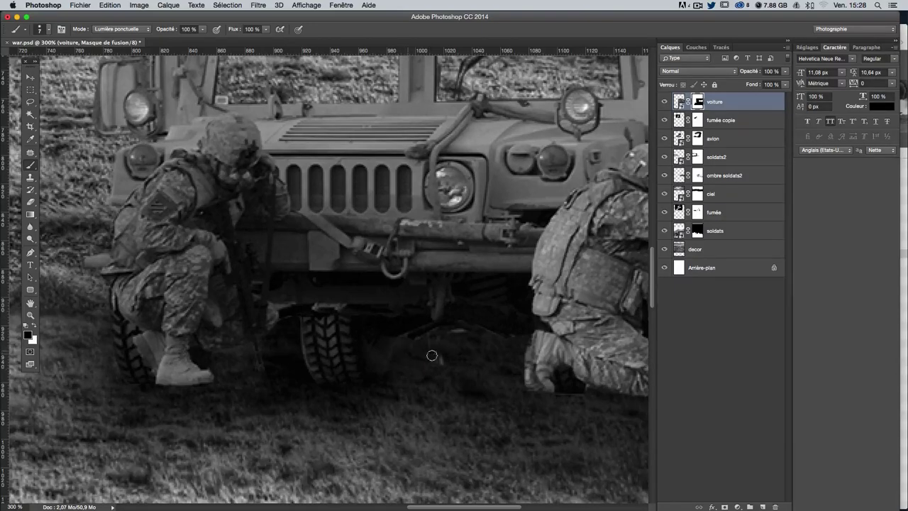
drag(439, 356, 429, 353)
drag(437, 354, 447, 349)
Step: Check the rear tyre by the right soldier, then zoom out to view the whole vehicle
drag(513, 340, 474, 338)
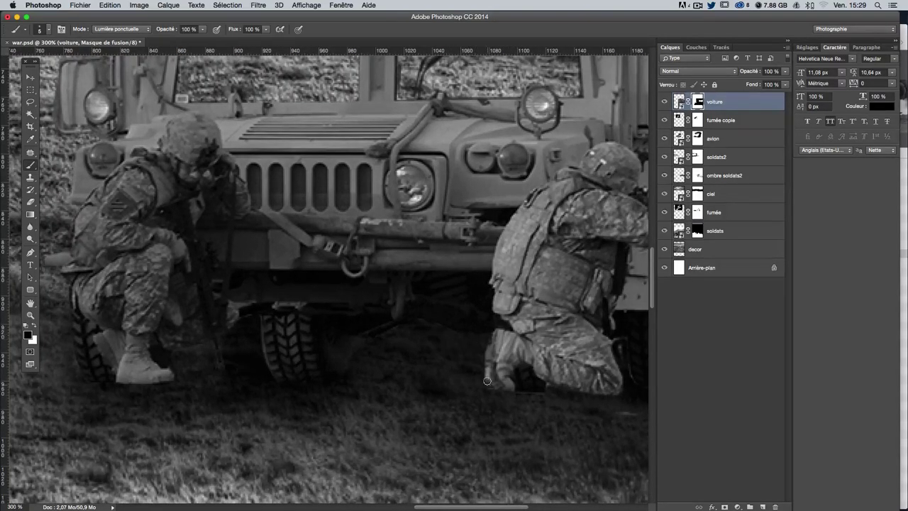
scroll(486, 382, right, 2)
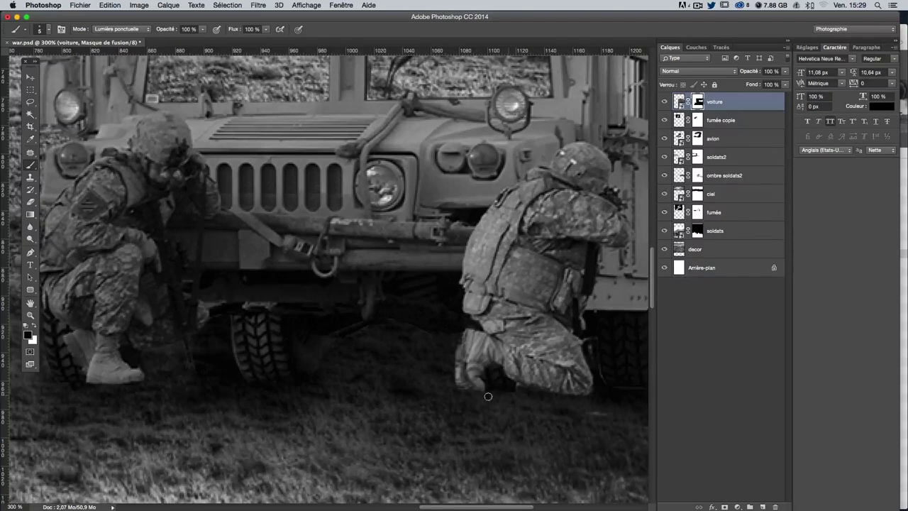
drag(608, 412, 493, 409)
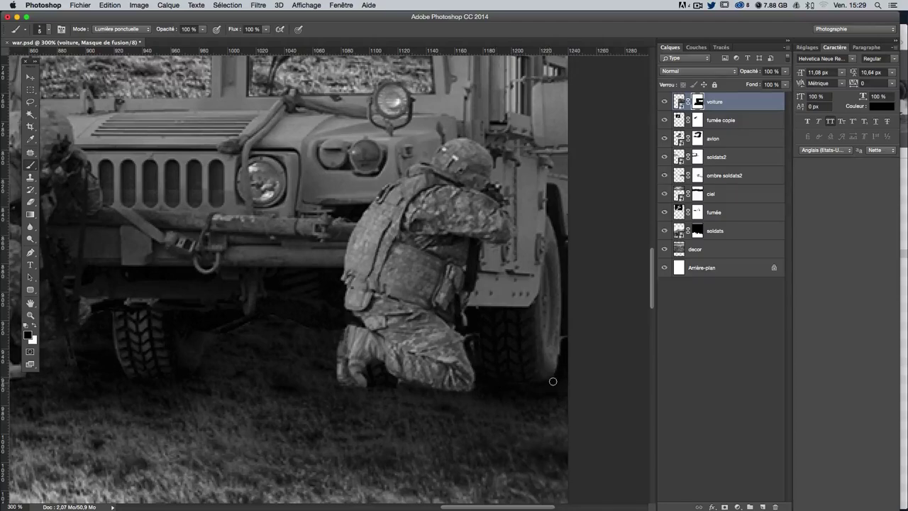
key(super+minus)
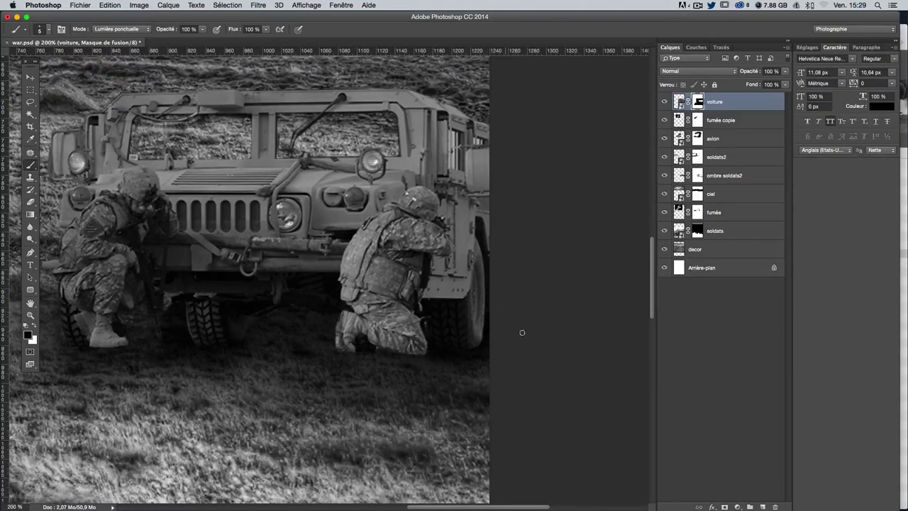
scroll(496, 383, left, 5)
scroll(496, 383, up, 2)
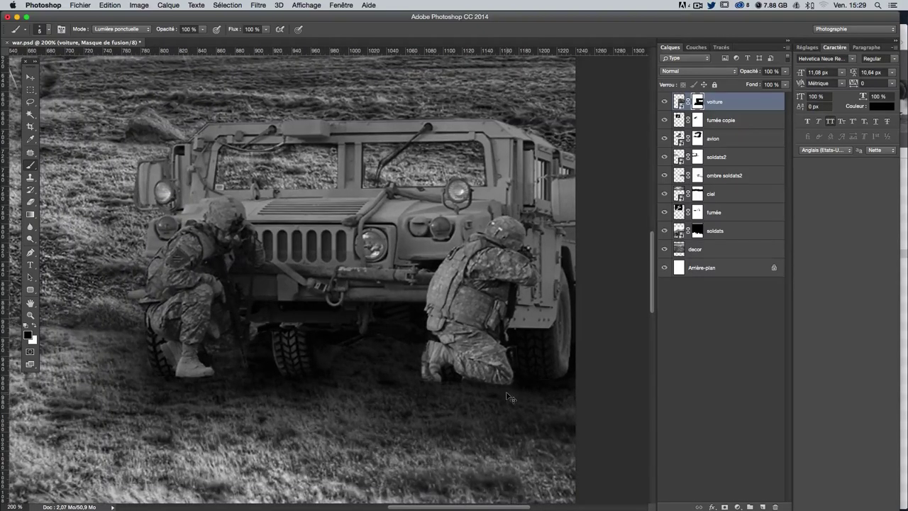
scroll(510, 397, down, 2)
scroll(510, 397, left, 3)
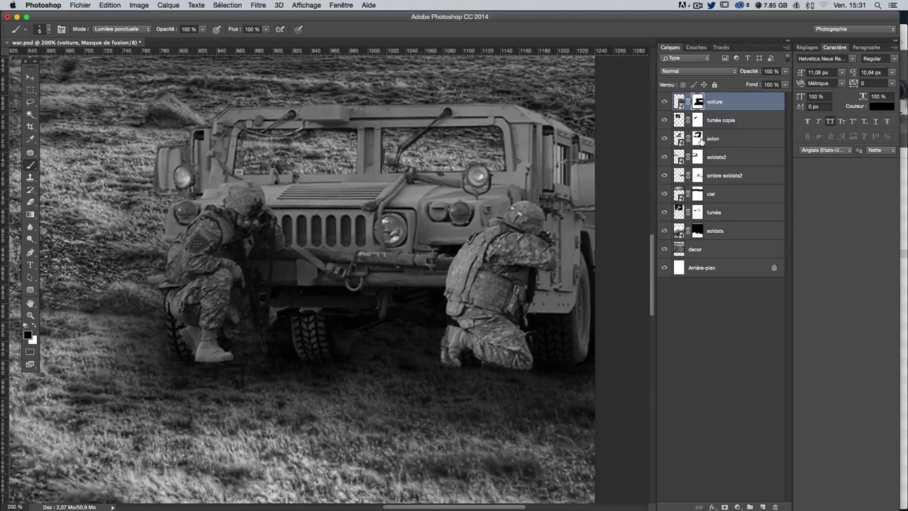
Step: Toggle the soldiers' shadow to compare, select ombre soldats2, and undo a test stroke with a large brush
click(665, 175)
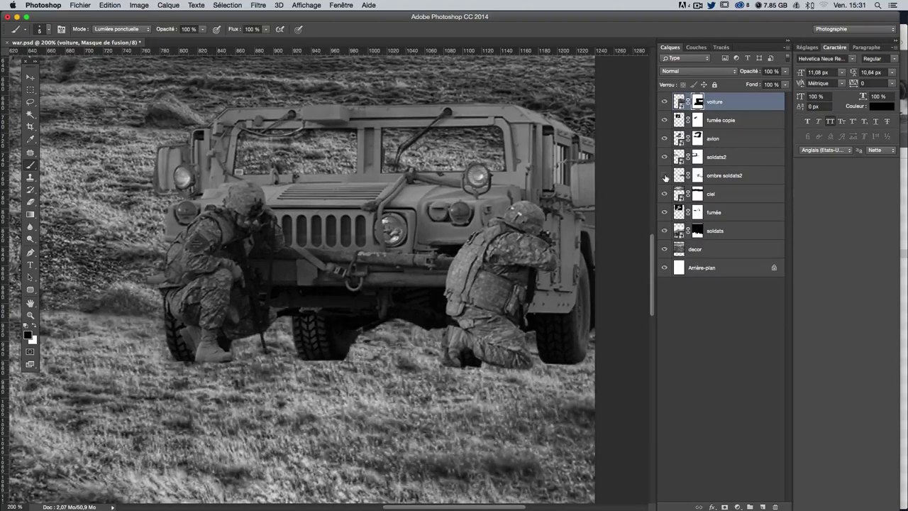
click(664, 175)
click(664, 175)
click(720, 181)
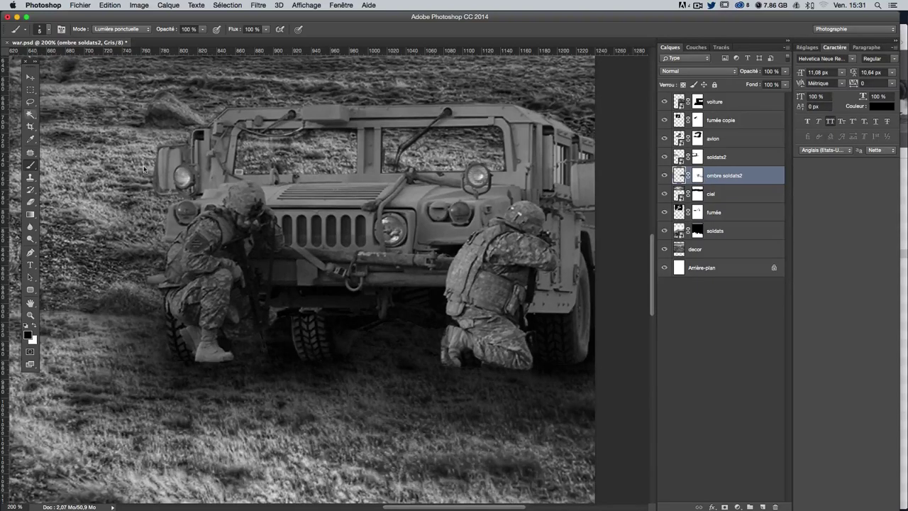
mouse_move(339, 183)
mouse_down()
mouse_move(348, 181)
mouse_move(341, 4)
mouse_up()
drag(333, 174, 259, 145)
key(ctrl+z)
Step: At 27% brush opacity, paint faint shadow over the windshields and hood
drag(200, 29, 170, 43)
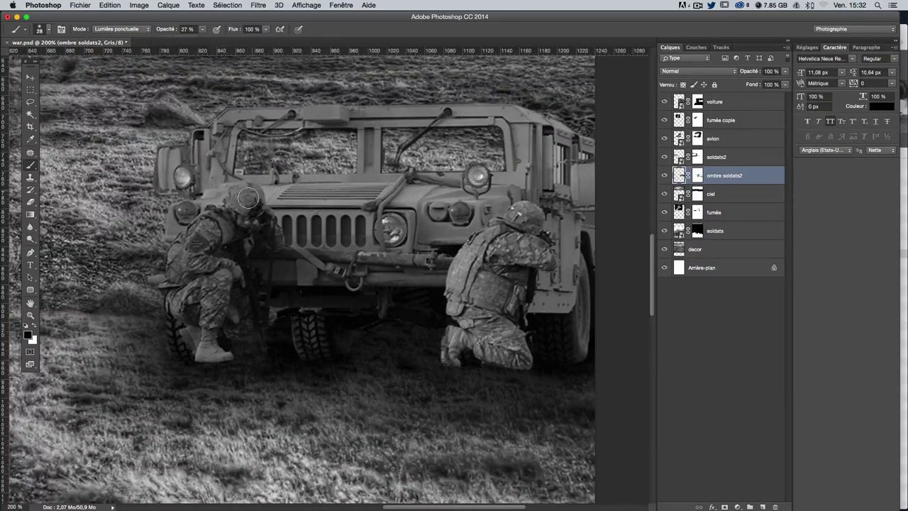
mouse_move(245, 145)
mouse_down()
mouse_move(347, 167)
mouse_move(468, 152)
mouse_up()
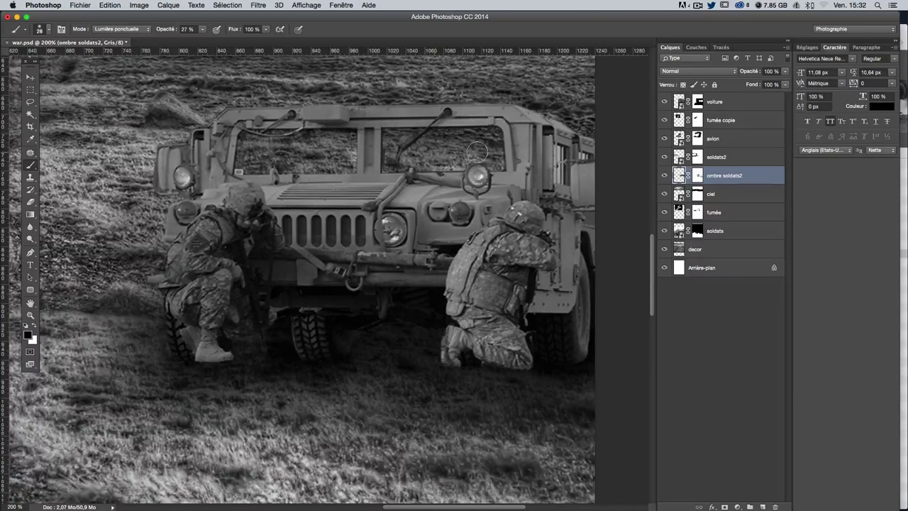
drag(385, 166, 379, 183)
drag(241, 153, 341, 170)
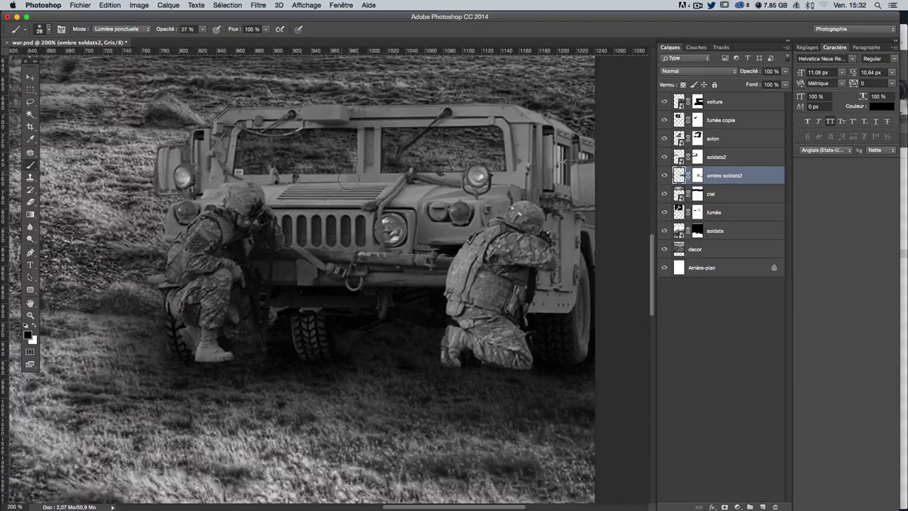
mouse_move(287, 171)
mouse_down()
mouse_move(341, 180)
mouse_move(313, 179)
mouse_up()
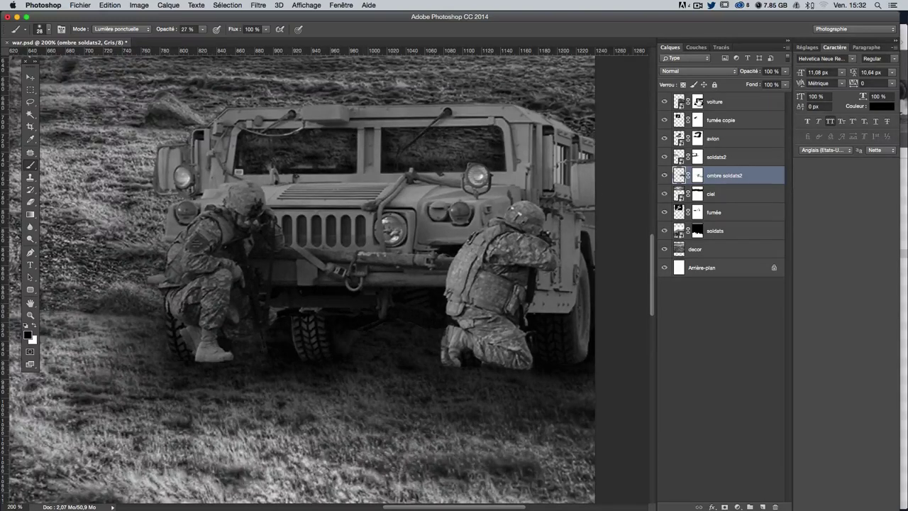
Step: Reselect the voiture layer mask with a smaller brush and zoom to 100% on the humvee
click(697, 101)
drag(318, 166, 309, 166)
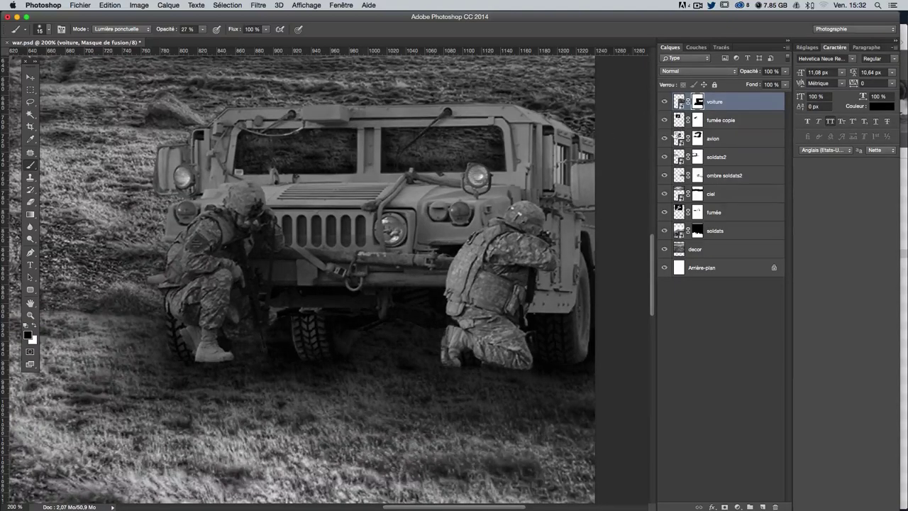
key(ctrl+minus)
key(ctrl+minus)
key(ctrl+plus)
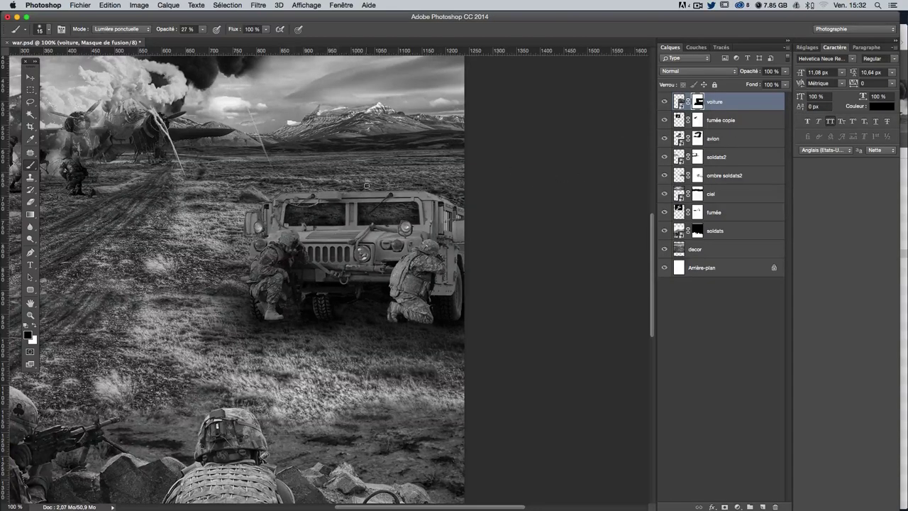
Step: On ombre soldats2, set a black brush at 6% opacity and 32 px, then zoom out
click(691, 175)
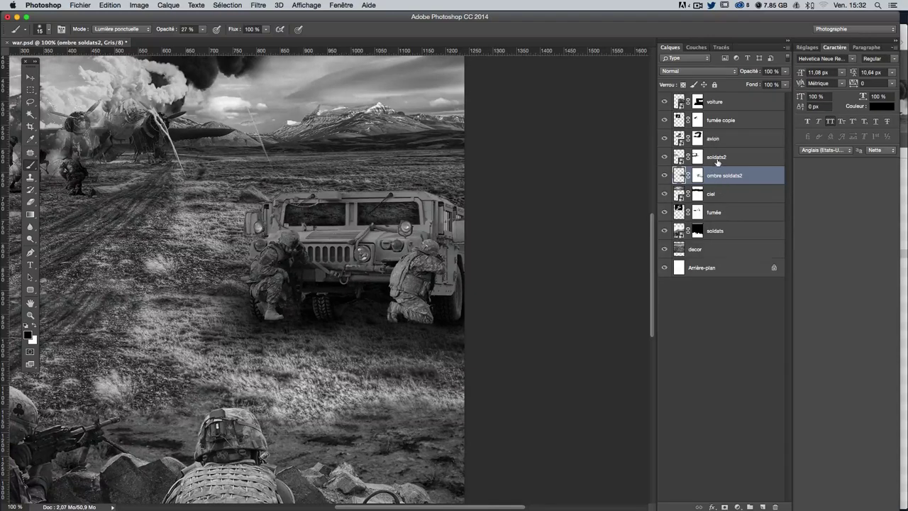
click(34, 327)
click(202, 29)
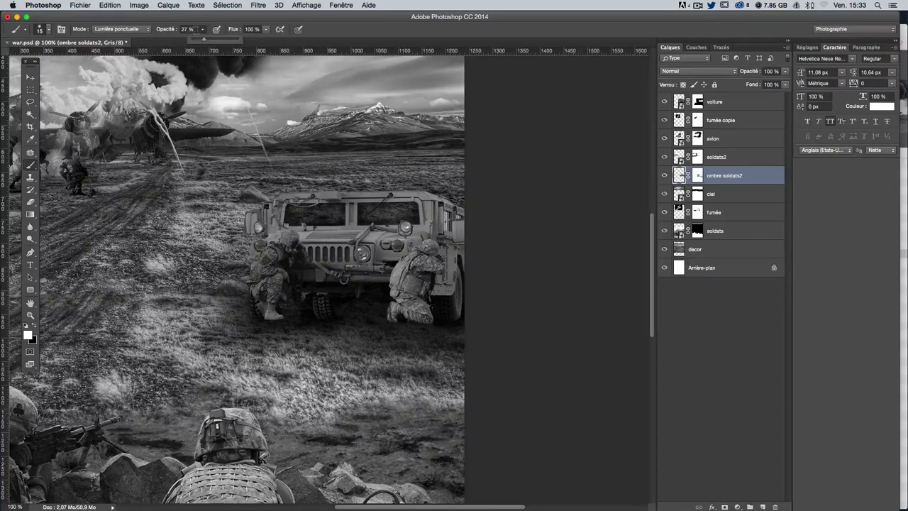
drag(204, 39, 194, 42)
mouse_move(297, 222)
mouse_down()
mouse_move(404, 210)
mouse_move(310, 218)
mouse_move(329, 211)
mouse_up()
key(x)
ctrl+alt+click(331, 220)
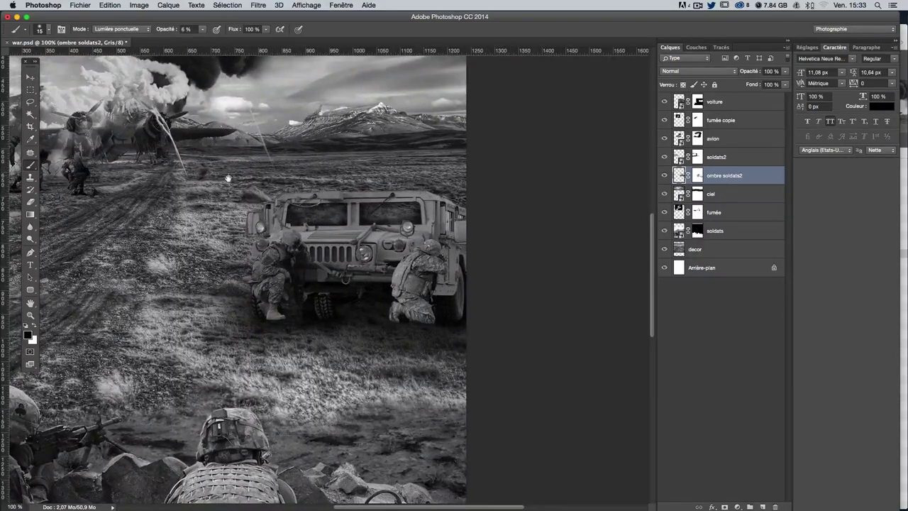
drag(157, 170, 255, 178)
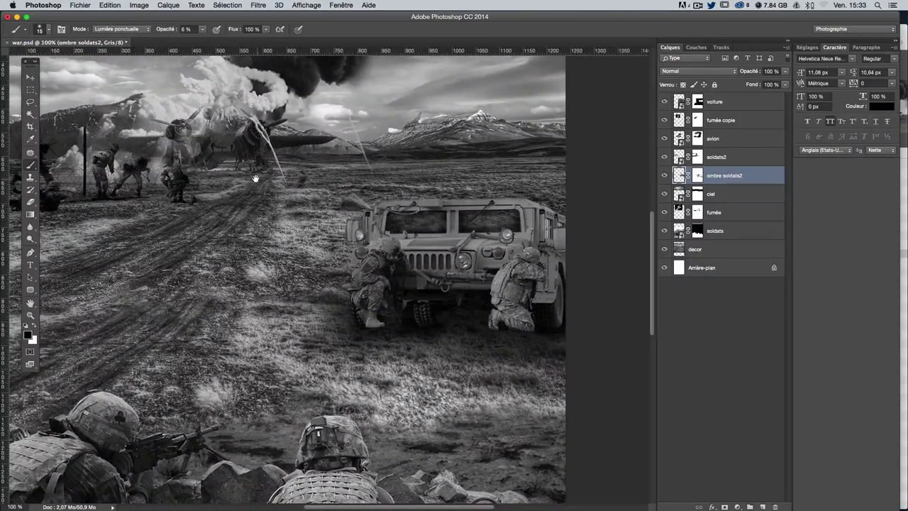
key(ctrl+minus)
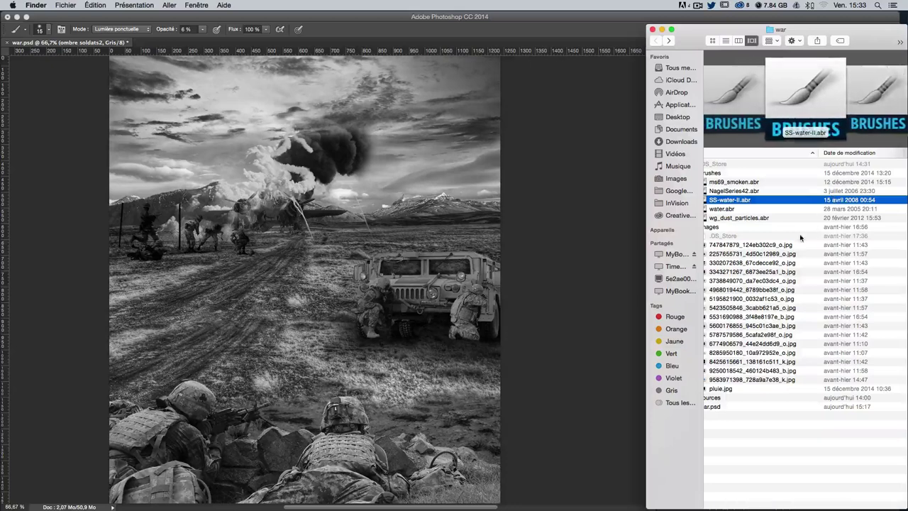
click(755, 240)
key(Down)
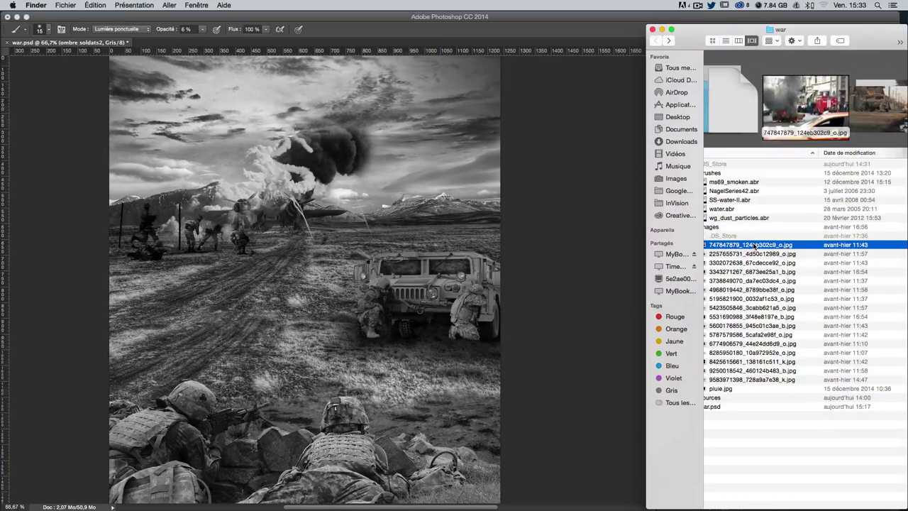
key(Down)
key(Down)
key(Down)
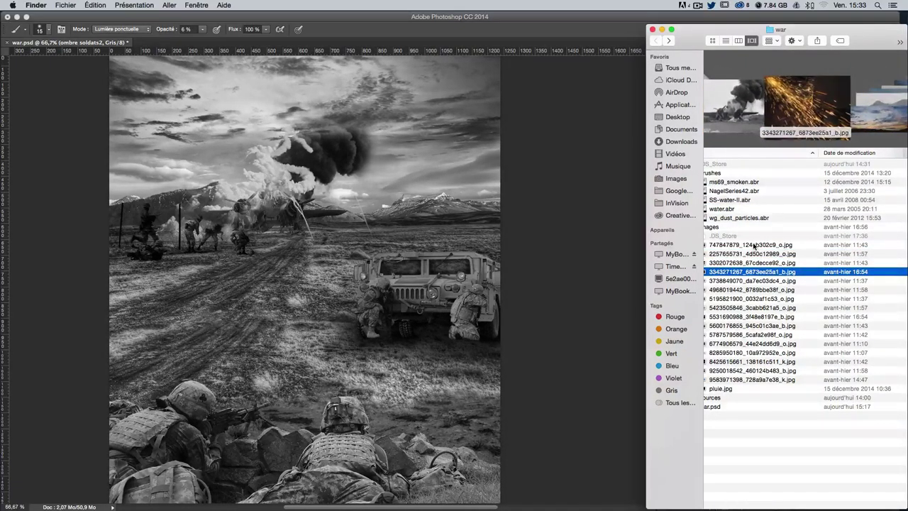
key(Down)
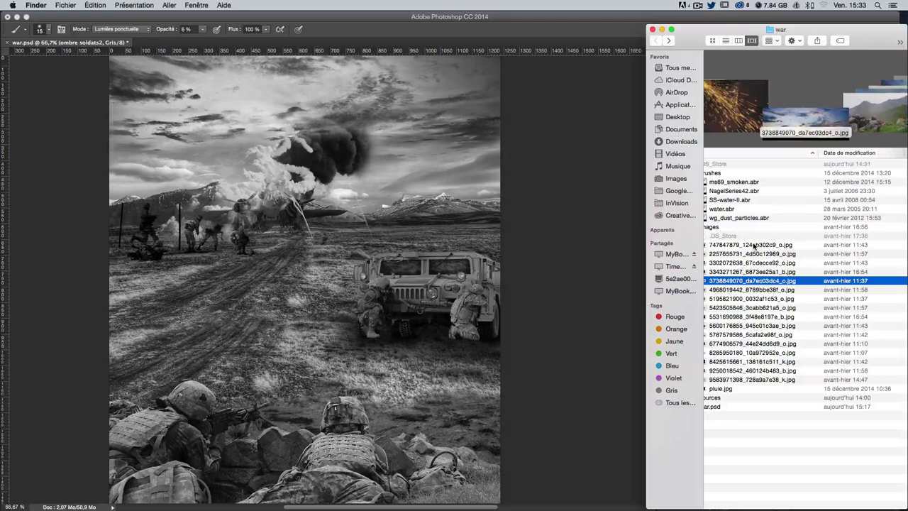
key(Up)
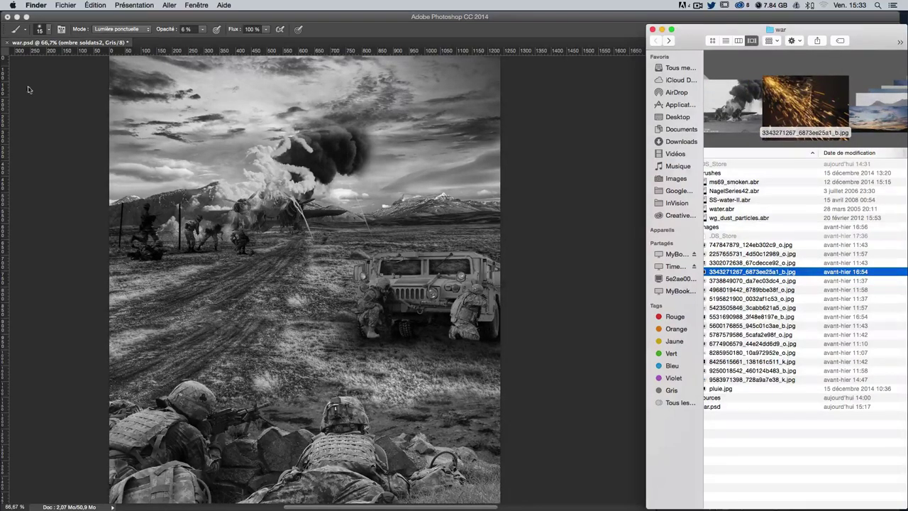
Step: Scale the soldats layer up to about 112% and reposition it across the frame
click(30, 90)
scroll(305, 284, down, 3)
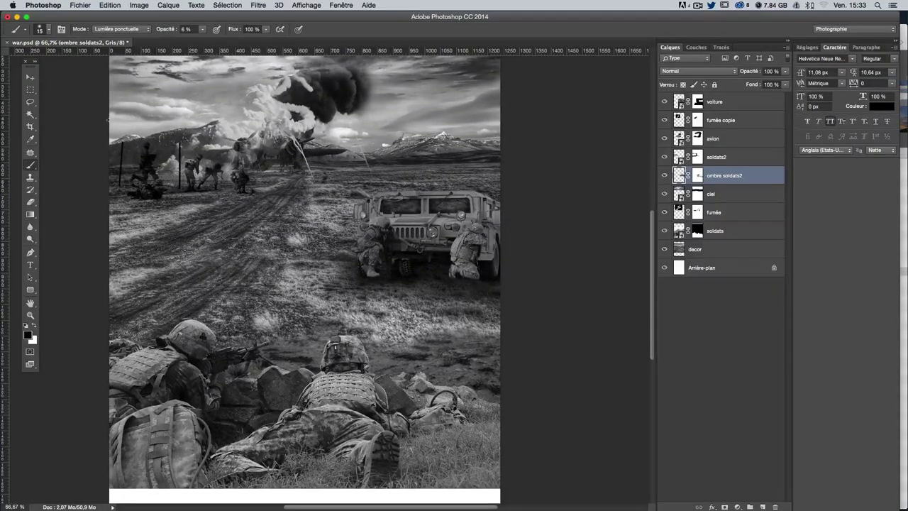
click(30, 76)
click(191, 349)
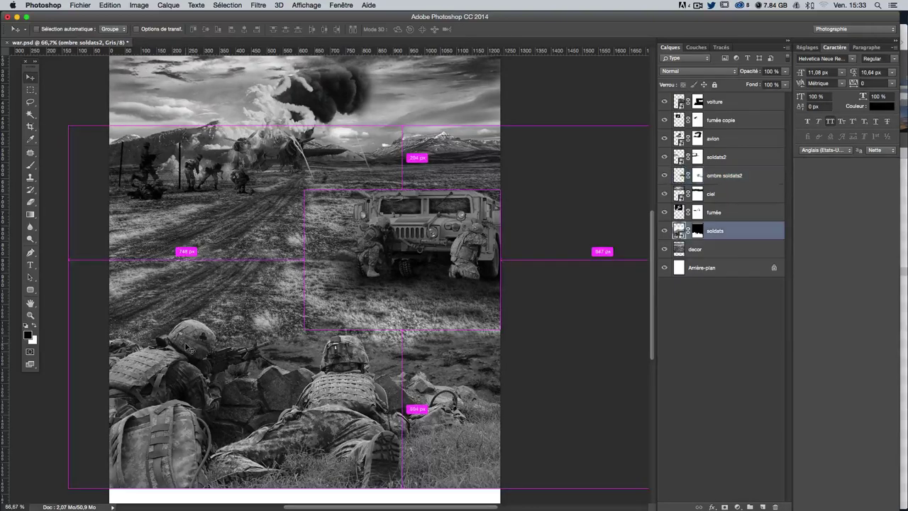
key(ctrl+t)
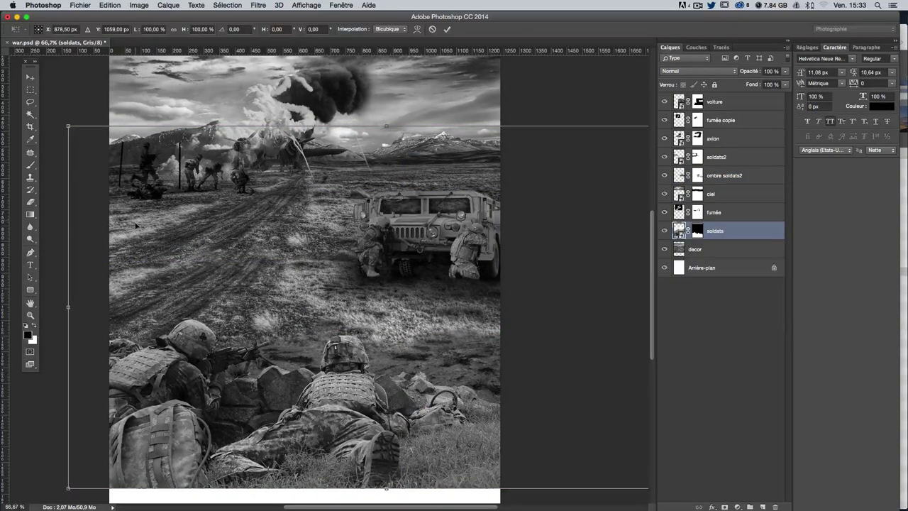
drag(68, 126, 3, 60)
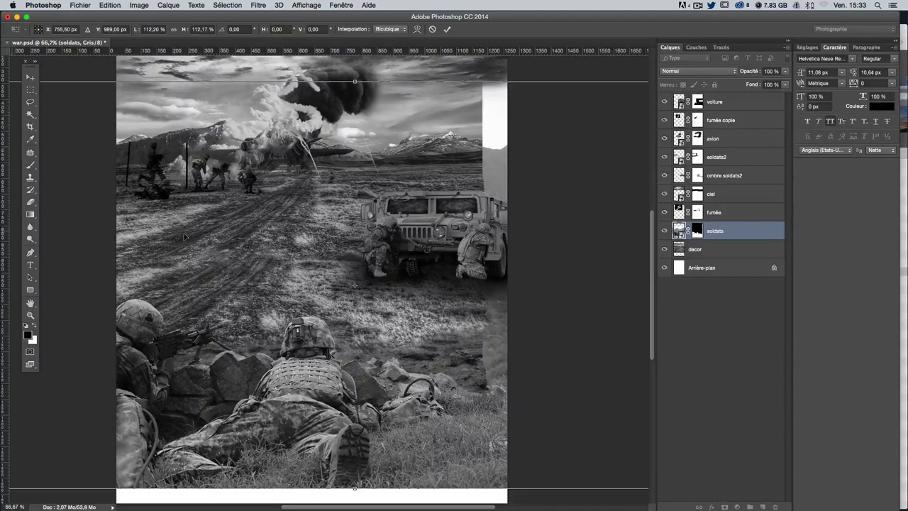
drag(240, 251, 281, 251)
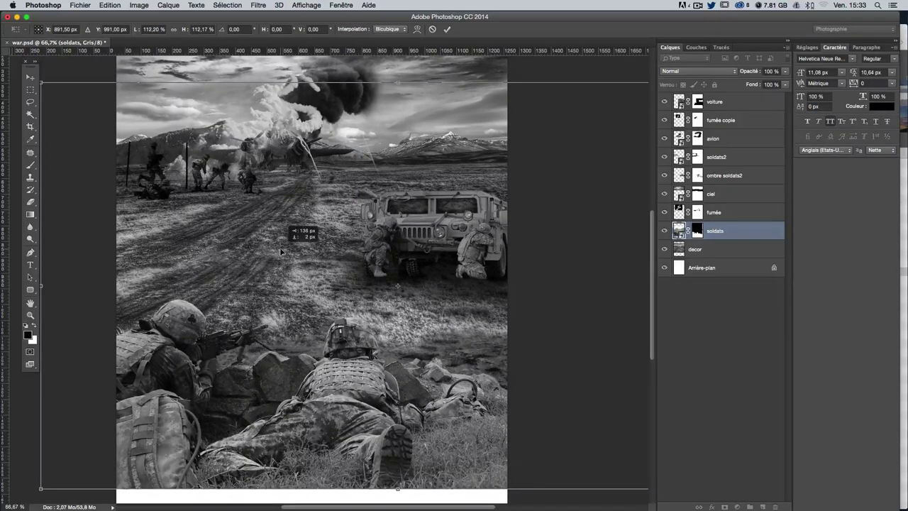
mouse_move(281, 251)
mouse_down()
mouse_move(241, 251)
mouse_move(260, 251)
mouse_up()
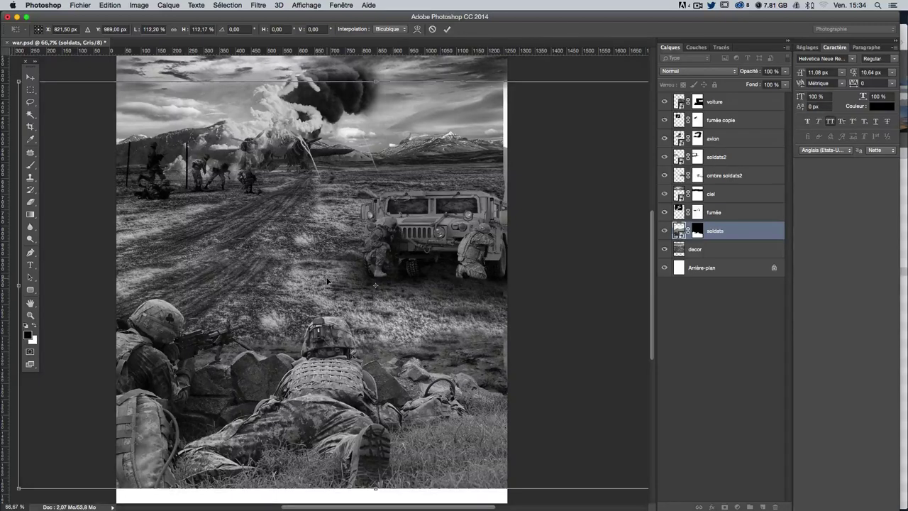
key(Return)
Step: Nudge the soldats layer down about 23 px so the prone soldiers sit on the bottom edge
scroll(360, 292, down, 3)
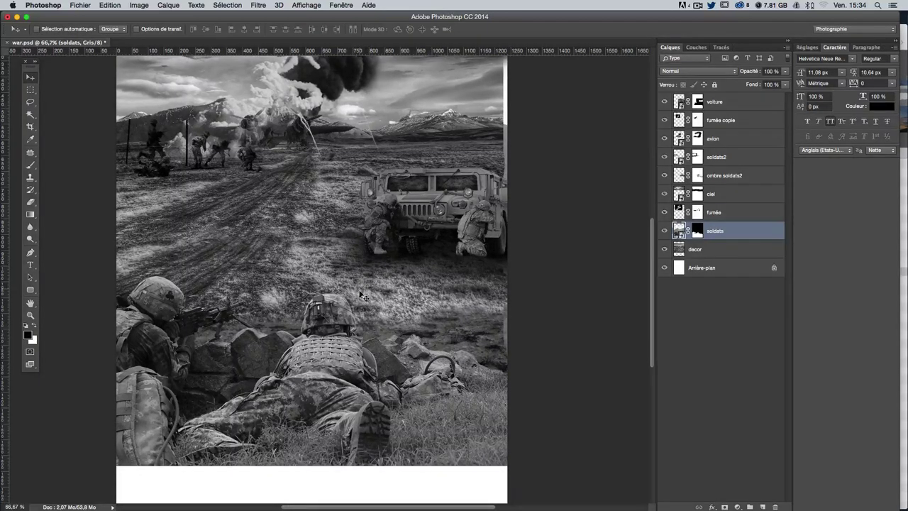
scroll(354, 312, up, 3)
scroll(353, 315, down, 3)
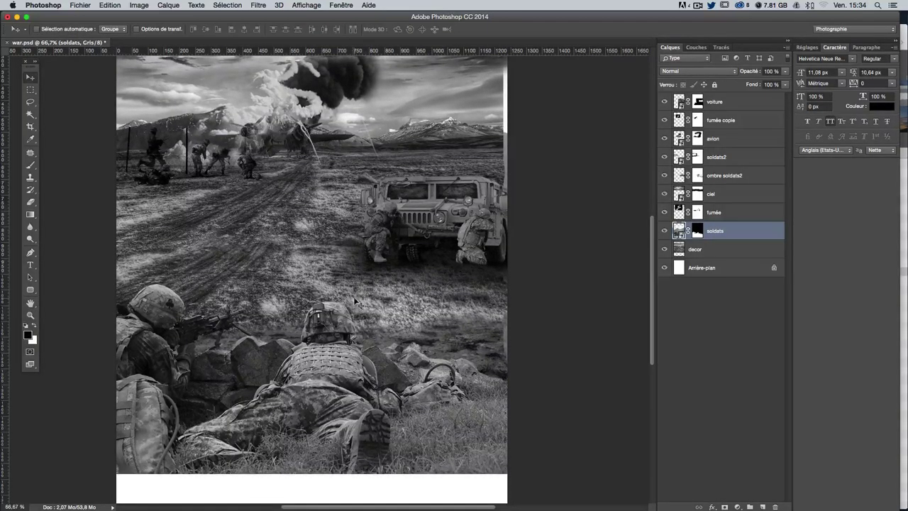
drag(358, 295, 358, 306)
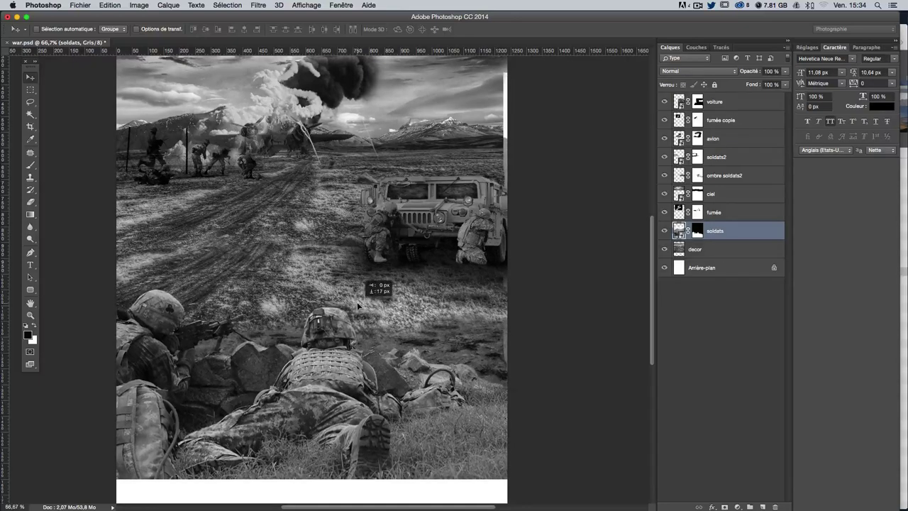
scroll(361, 307, down, 2)
scroll(361, 307, up, 3)
Step: Select the soldats layer mask and marquee the upper area covering the sky and humvee
key(super)
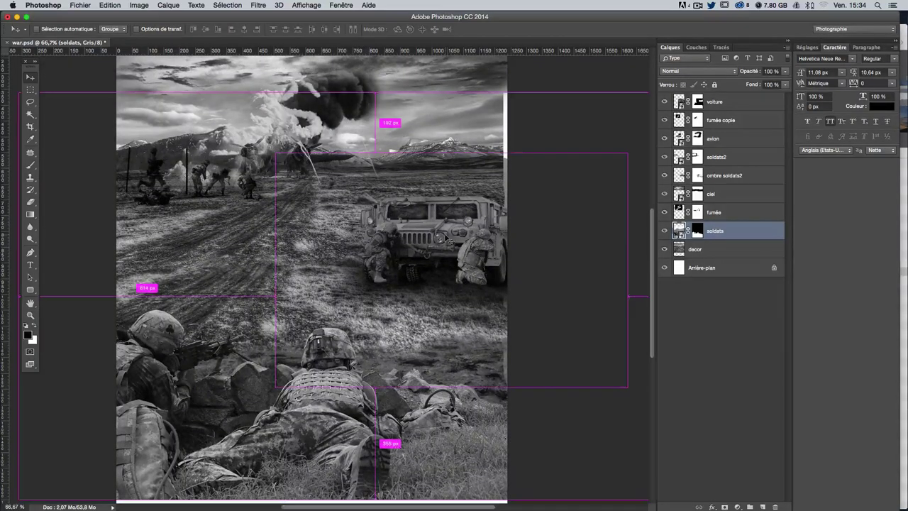
click(664, 231)
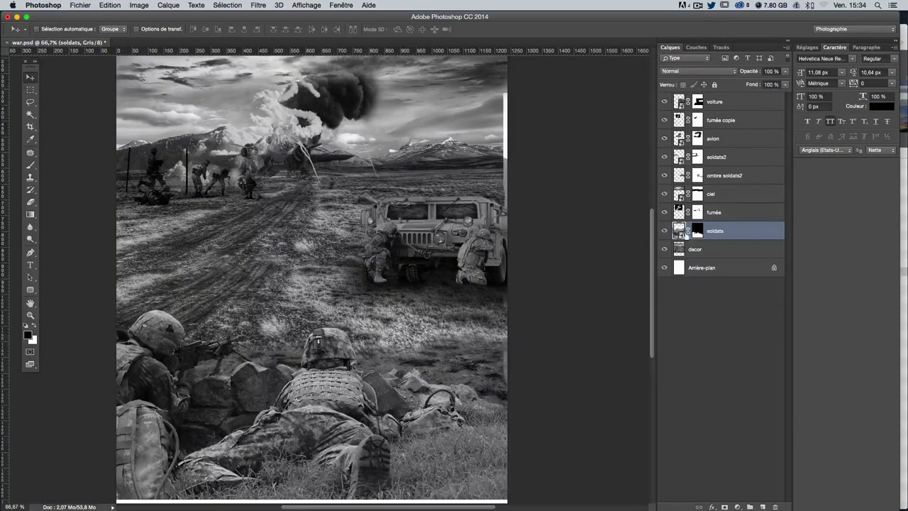
click(697, 230)
click(30, 89)
drag(146, 70, 562, 274)
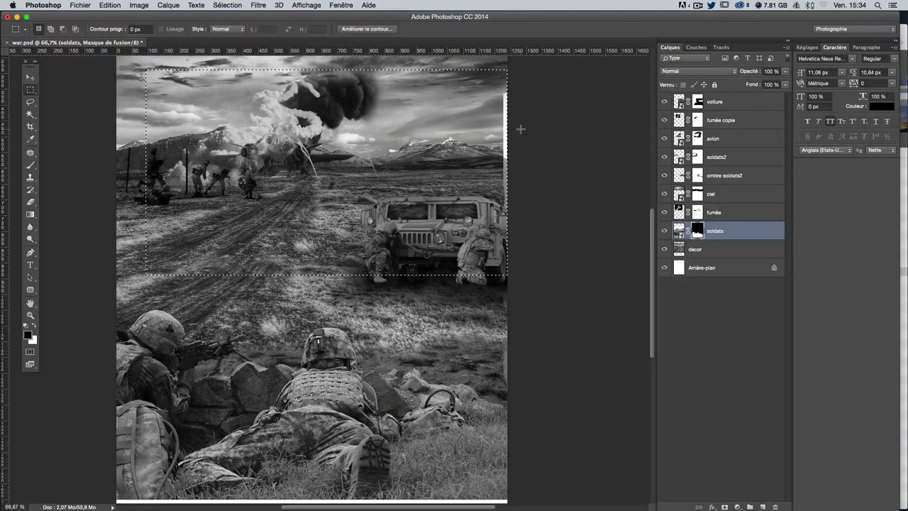
Step: Fill the marquee on the soldats mask to reveal the humvee, then deselect
key(shift+BackSpace)
key(Return)
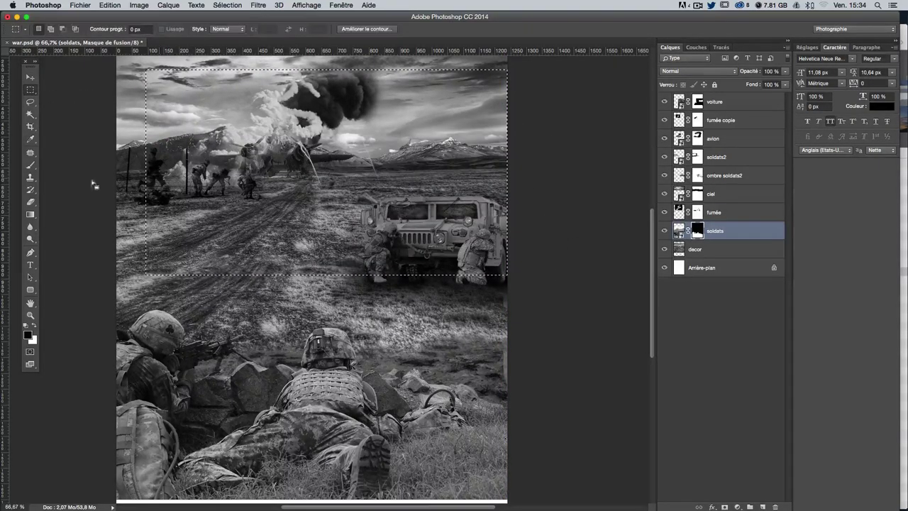
key(b)
key(ctrl+d)
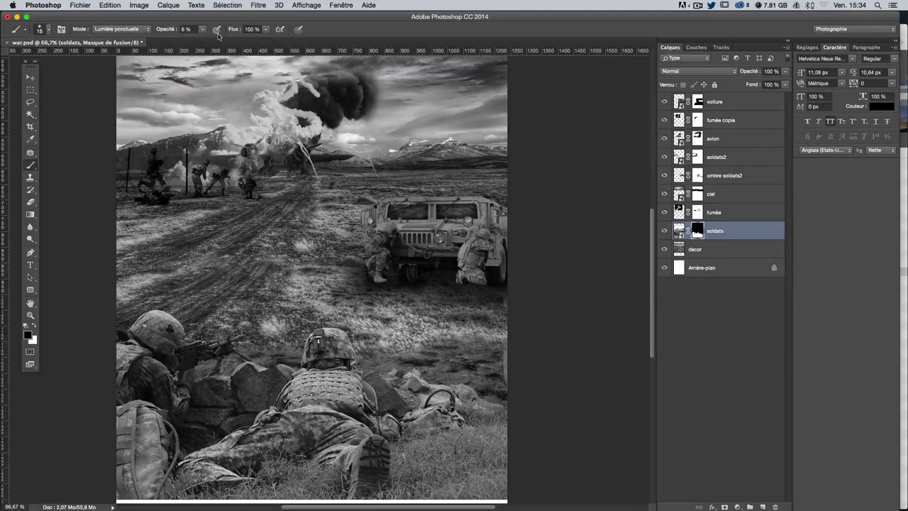
Step: Brush the soldats mask edge at 100% opacity with a 195 px brush, checking the result
click(204, 32)
drag(454, 206, 497, 206)
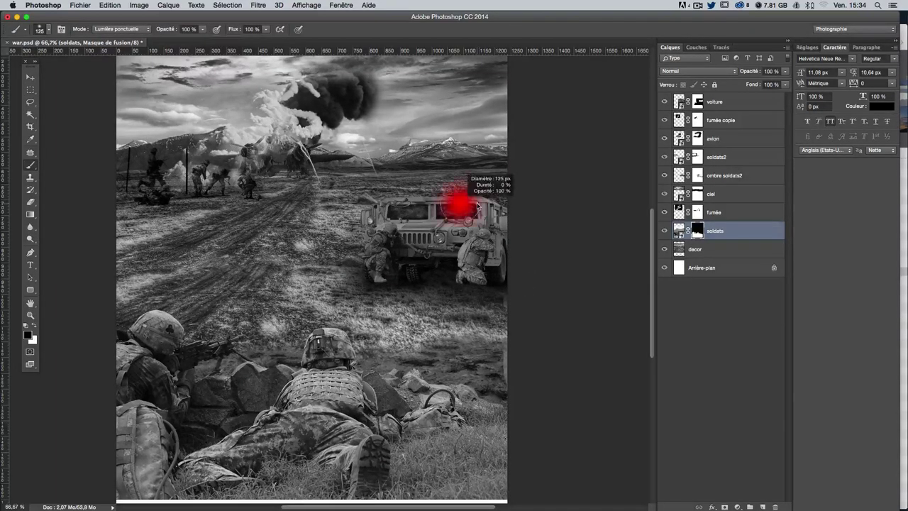
click(519, 369)
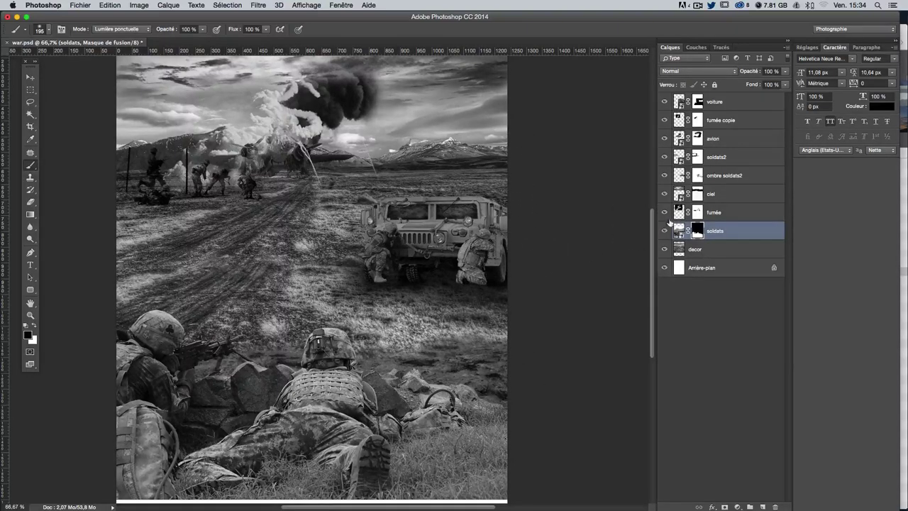
click(664, 230)
click(663, 231)
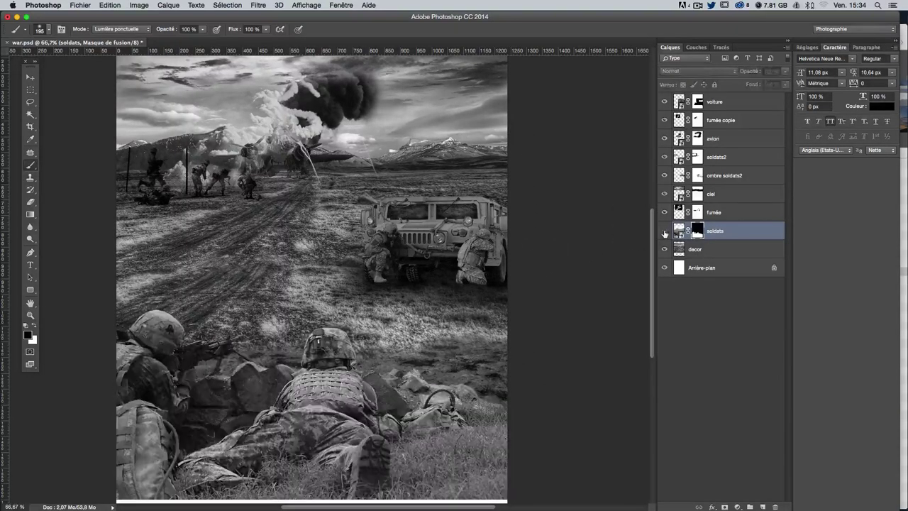
click(664, 231)
click(664, 230)
click(664, 231)
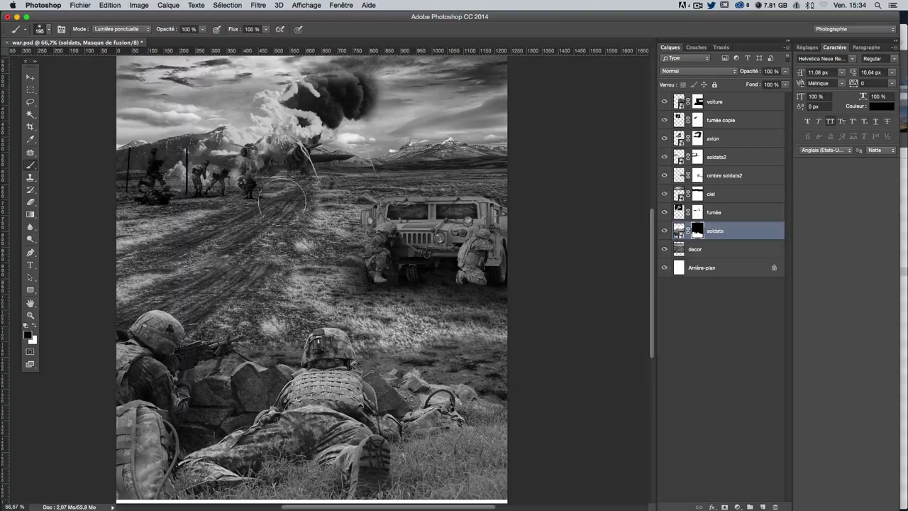
scroll(340, 199, up, 2)
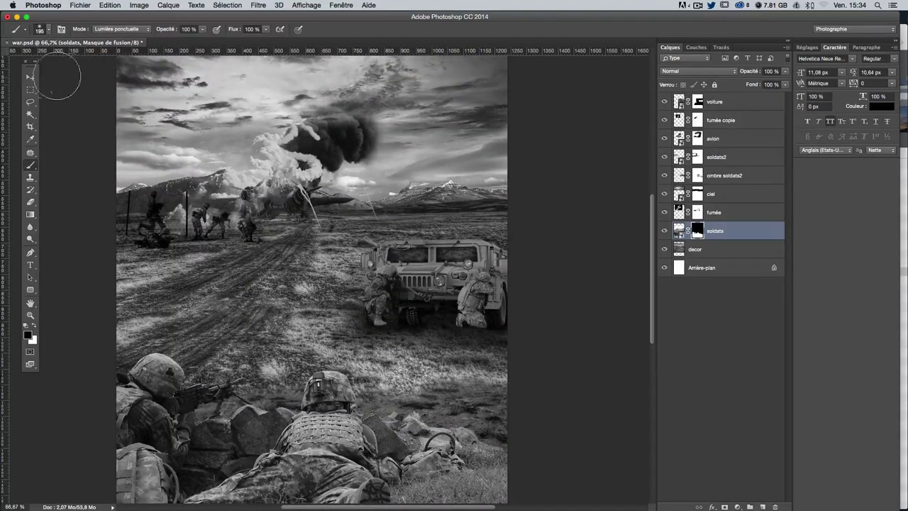
click(29, 77)
click(741, 107)
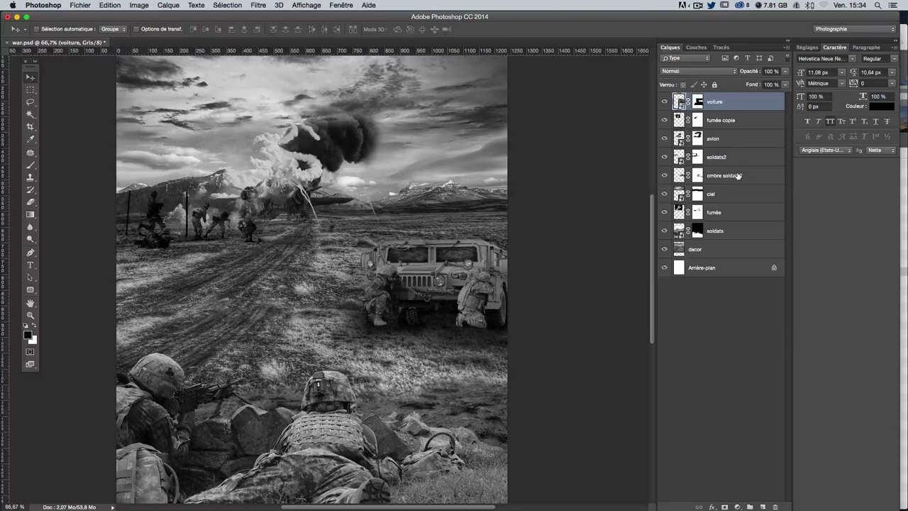
Step: Move the voiture humvee and its ombre soldats2 shadow layer about 65 px right
key(ctrl)
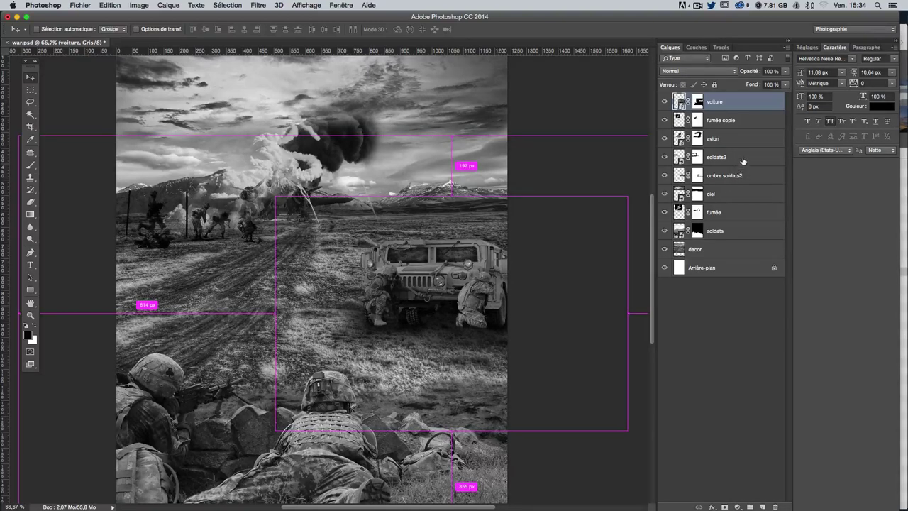
ctrl+click(741, 159)
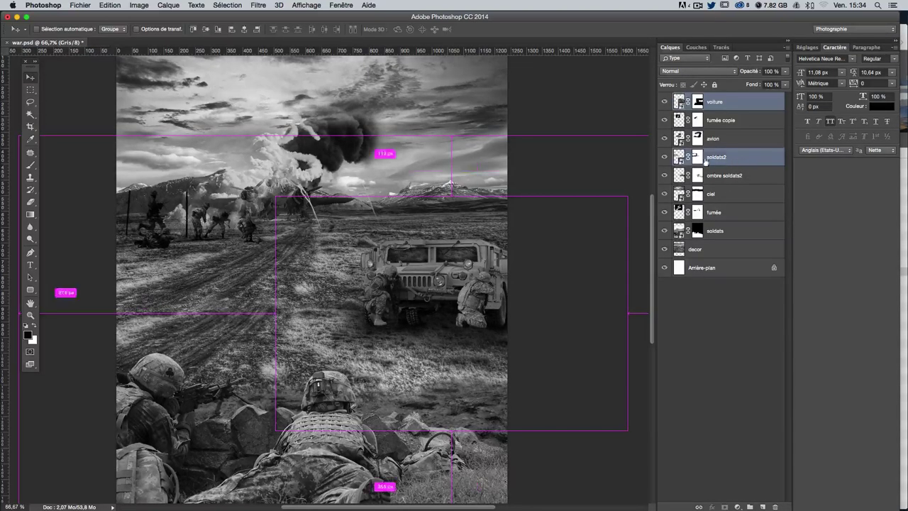
click(742, 175)
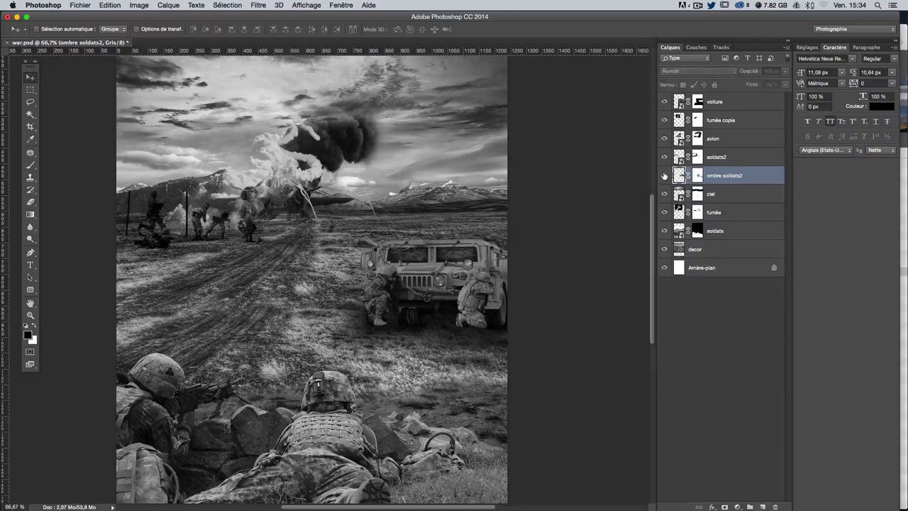
click(663, 176)
click(663, 175)
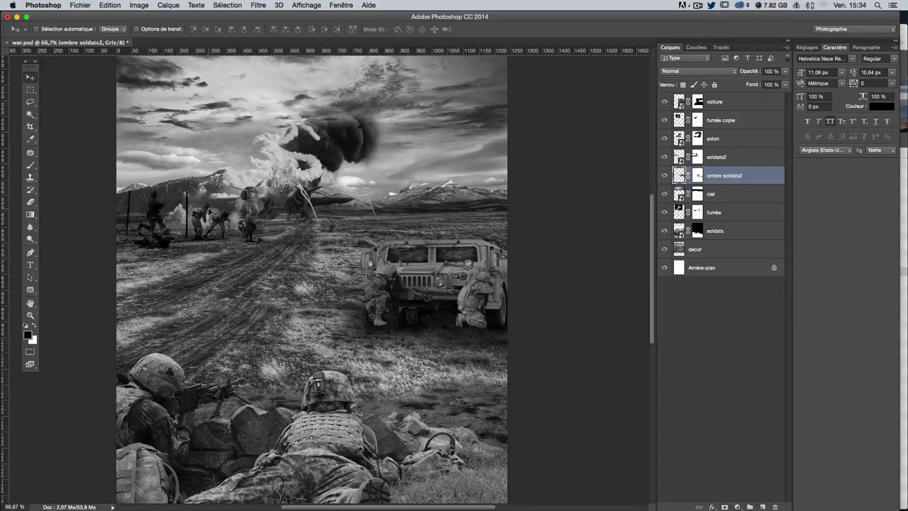
click(663, 157)
click(729, 106)
super+click(738, 175)
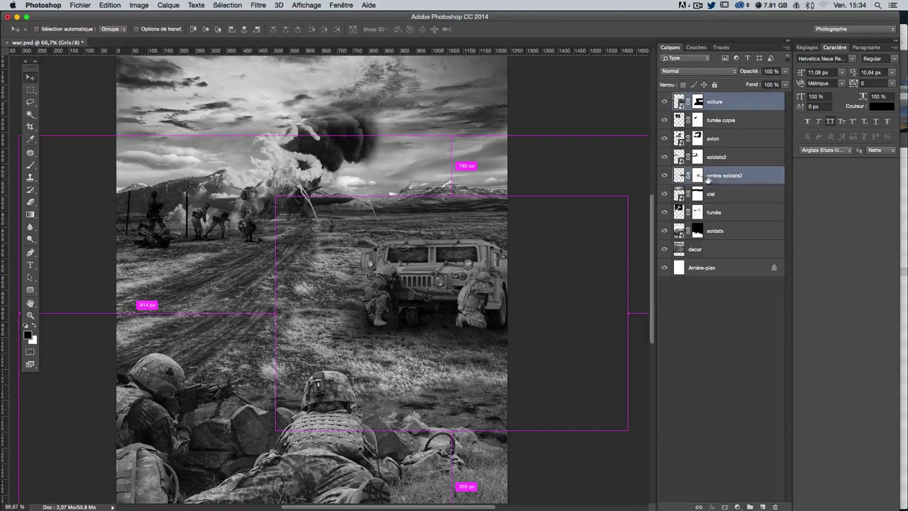
click(664, 175)
click(664, 175)
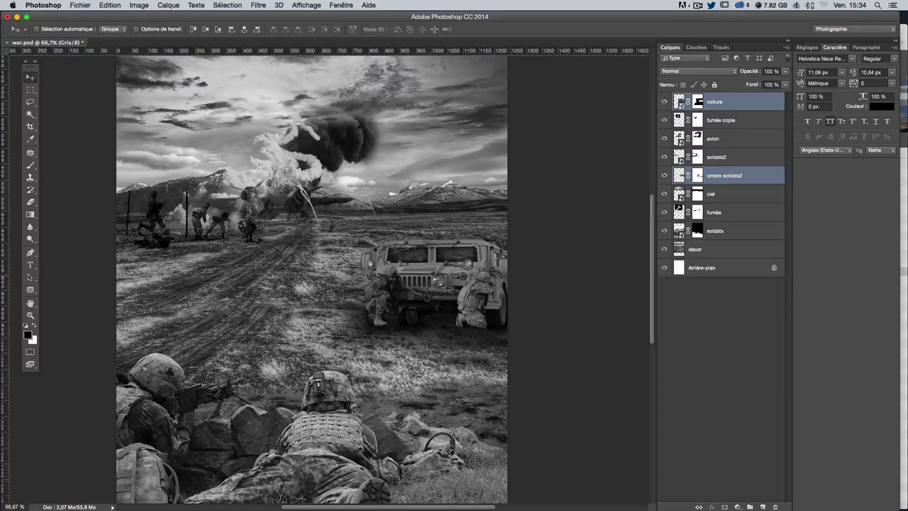
drag(433, 278, 465, 281)
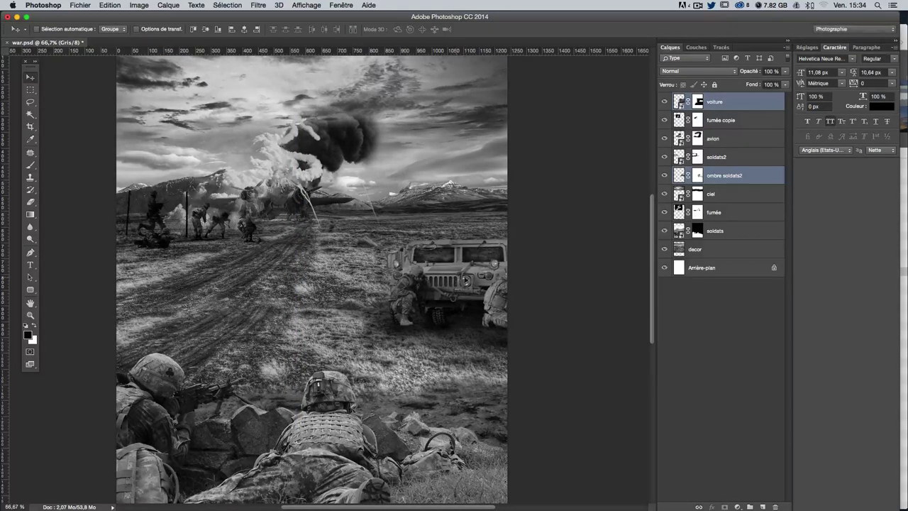
click(699, 177)
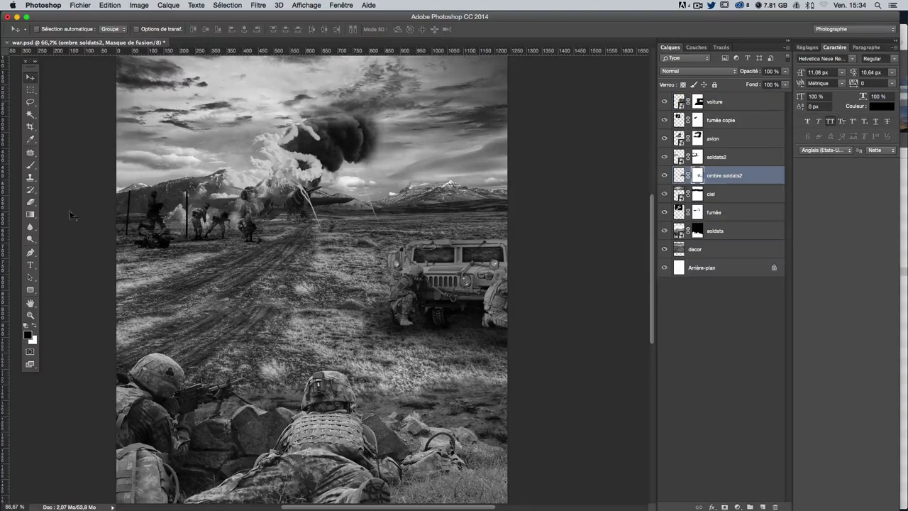
click(30, 164)
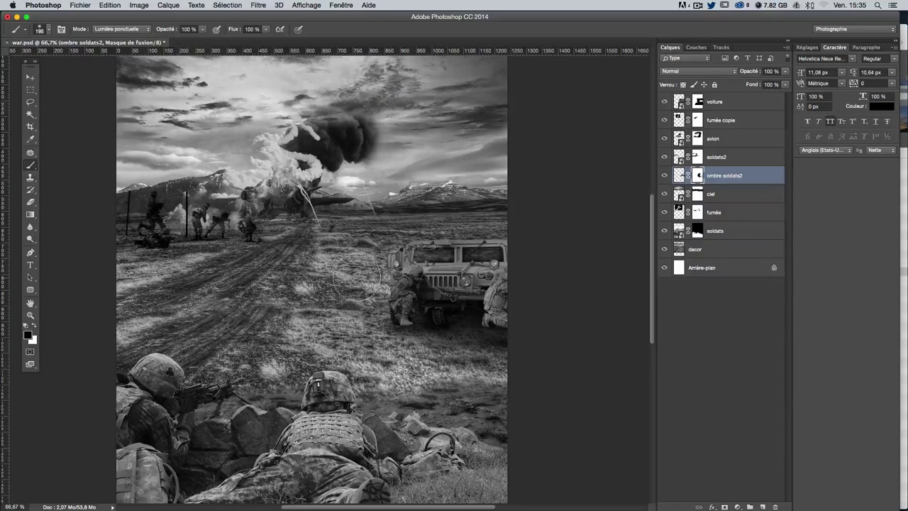
Step: Paint the ombre soldats2 mask with white using a 59 px brush to restore the ground shadow
key(x)
drag(431, 269, 419, 265)
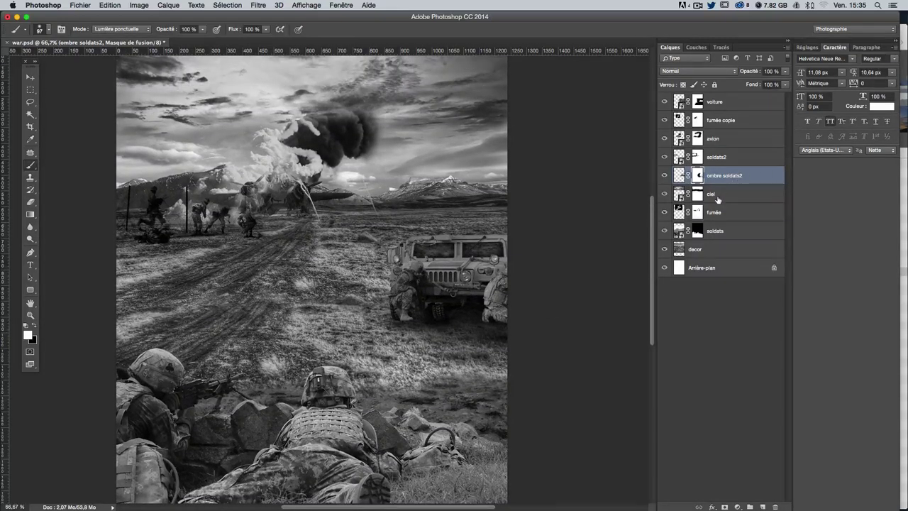
key(x)
drag(477, 318, 463, 319)
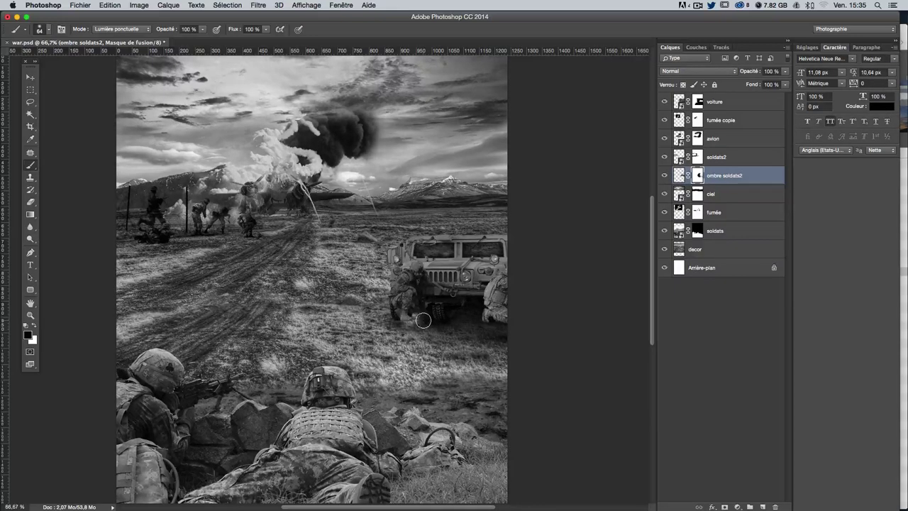
key(x)
drag(402, 322, 435, 320)
Step: At 40% brush opacity, darken the shadow around the humvee soldier's feet and extend it right
click(202, 30)
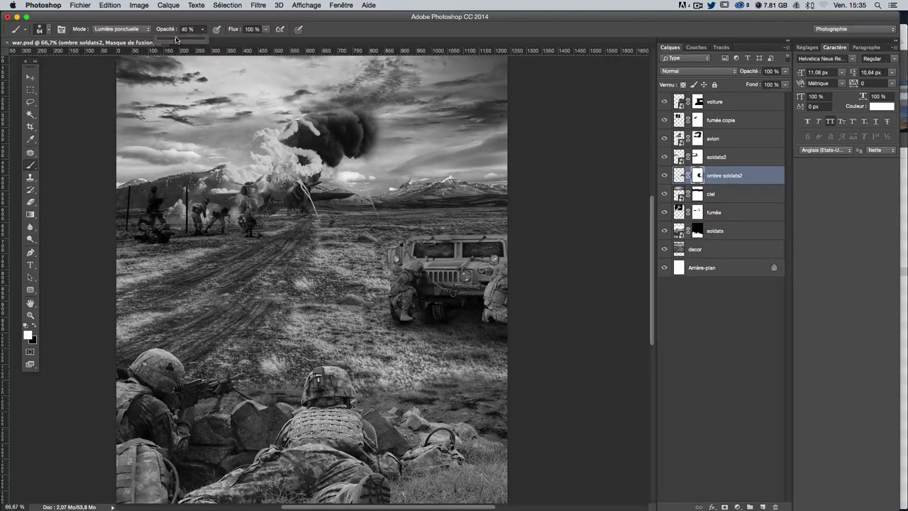
click(418, 312)
drag(394, 314, 473, 312)
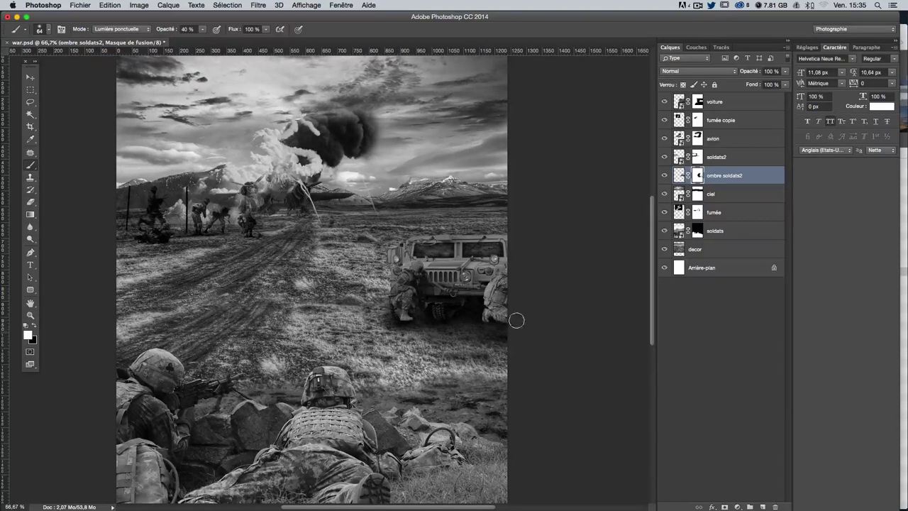
drag(400, 334, 378, 313)
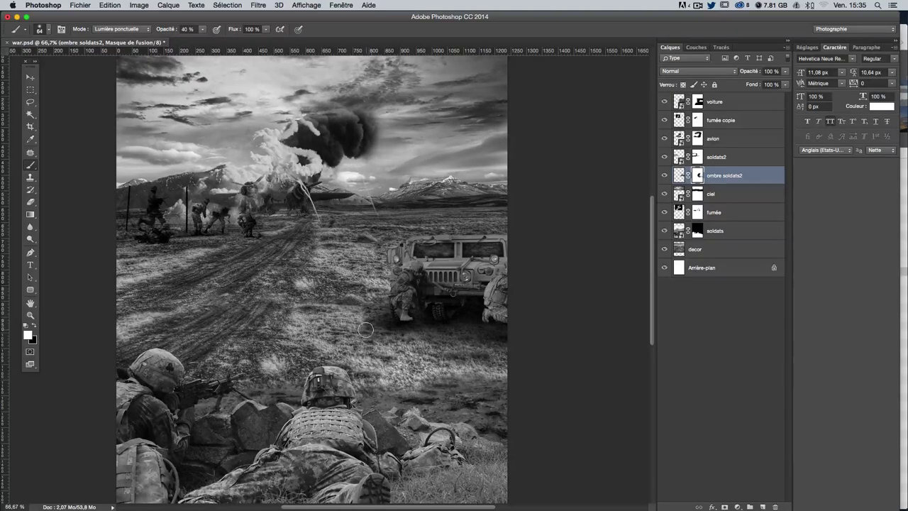
drag(376, 332, 498, 342)
scroll(348, 319, up, 2)
scroll(336, 294, up, 1)
scroll(333, 296, down, 1)
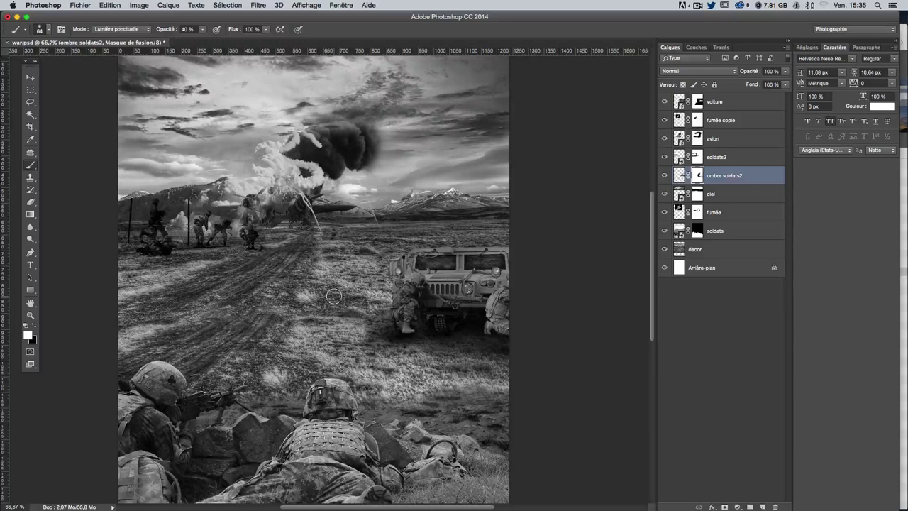
scroll(334, 295, down, 1)
click(30, 77)
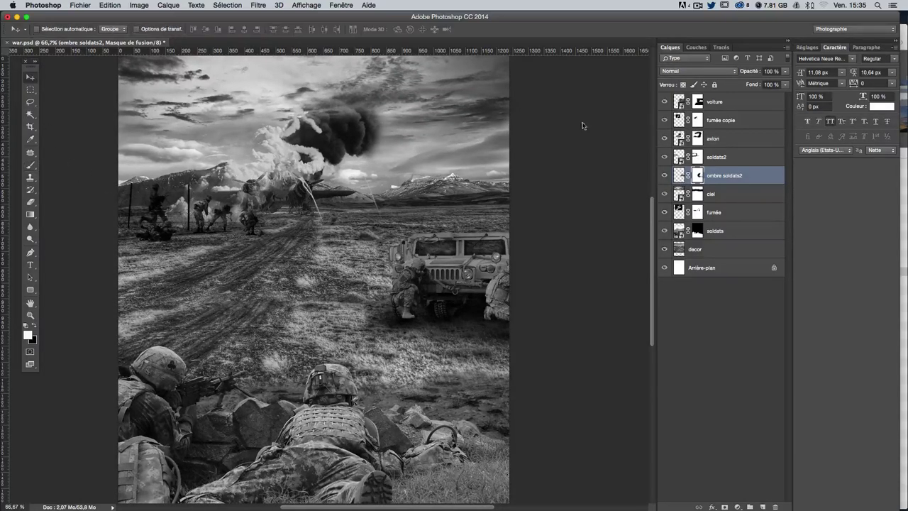
key(super+Tab)
scroll(860, 105, right, 5)
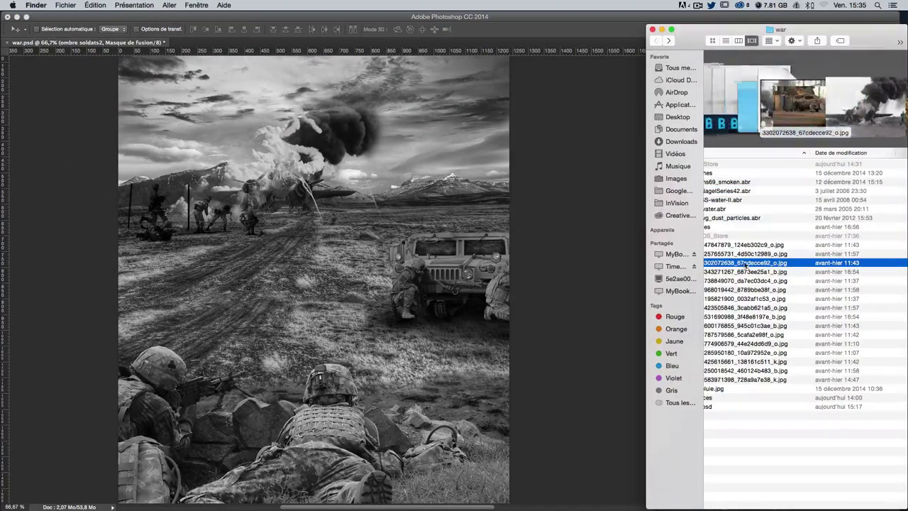
scroll(860, 105, right, 1)
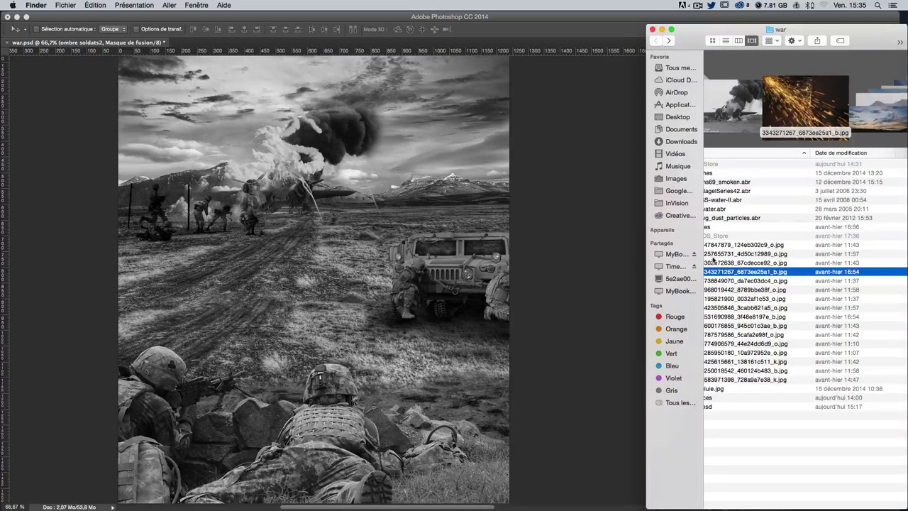
scroll(712, 259, left, 2)
right_click(750, 274)
mouse_move(649, 286)
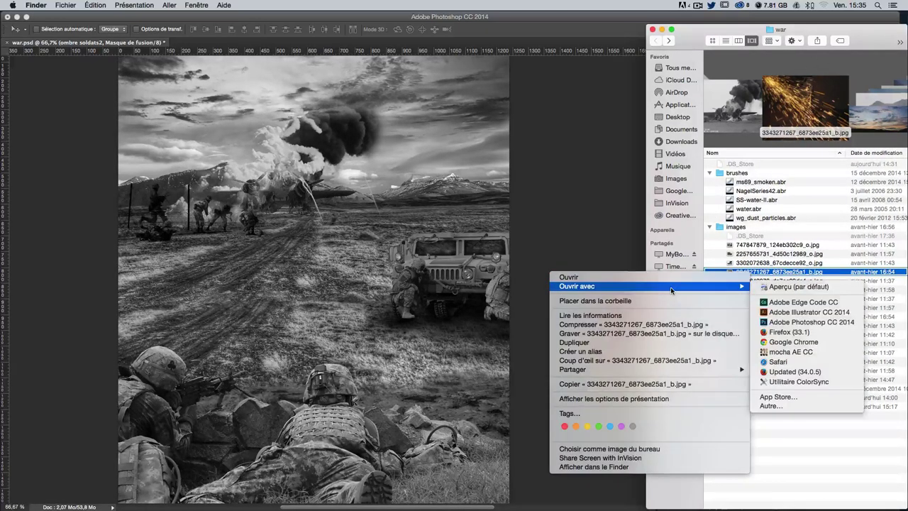
click(783, 326)
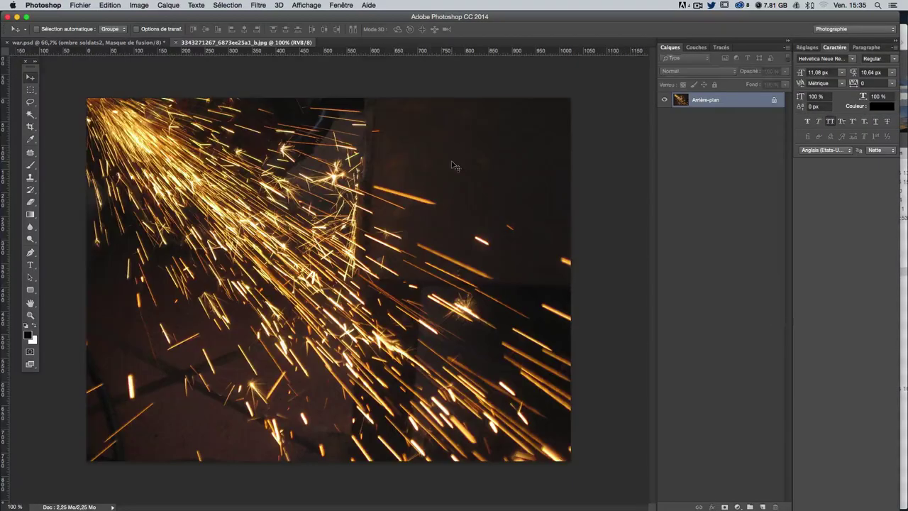
Step: Select the bright sparks with Plage de couleurs, sampling spark colours at a tolerance around 189
click(906, 261)
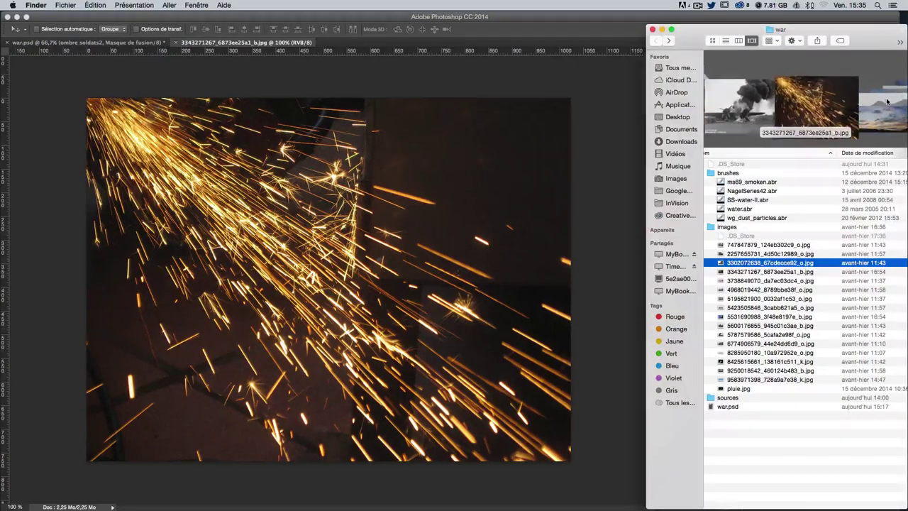
key(Down)
key(Down)
key(Down)
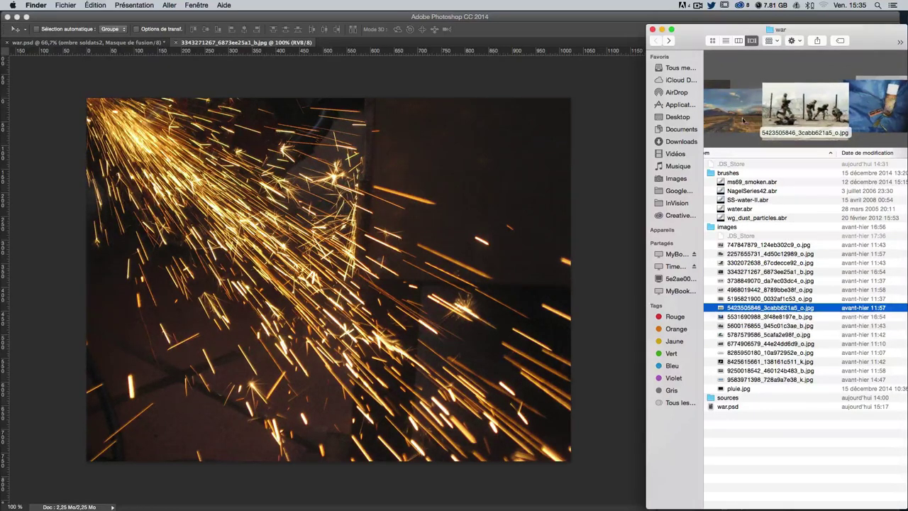
click(187, 114)
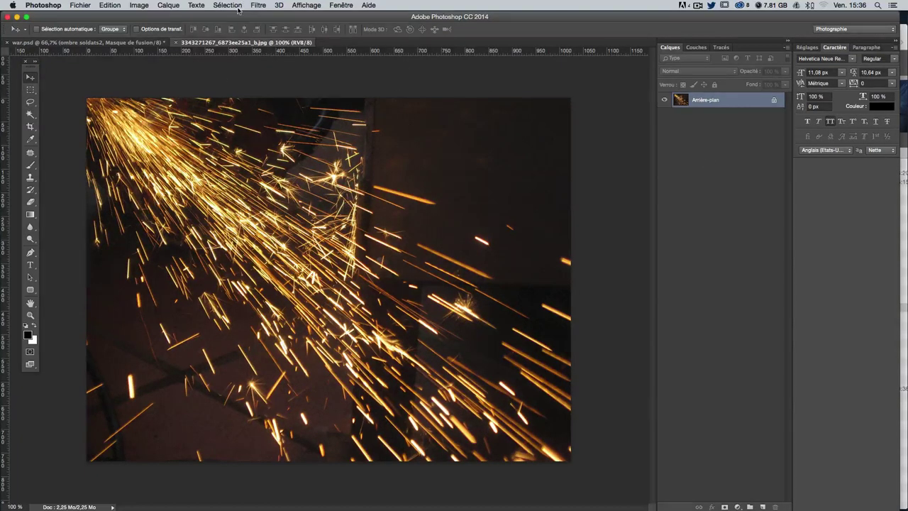
click(228, 5)
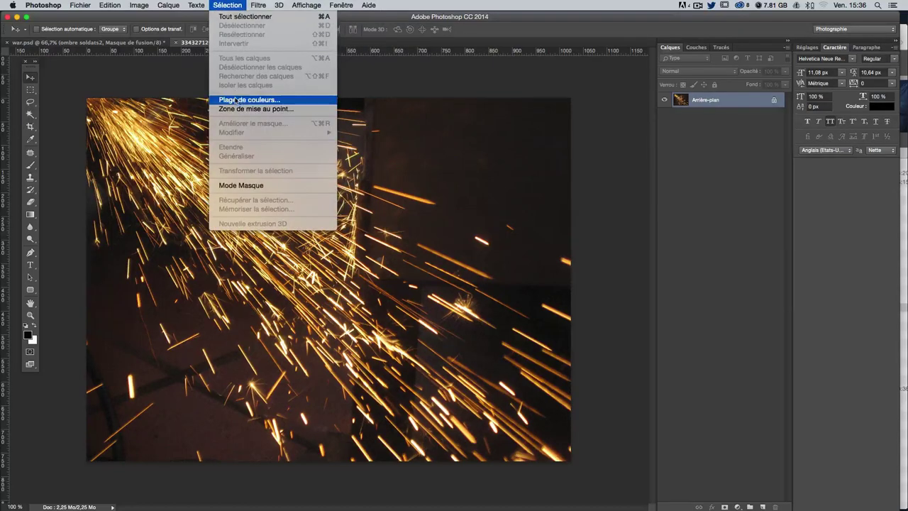
click(249, 99)
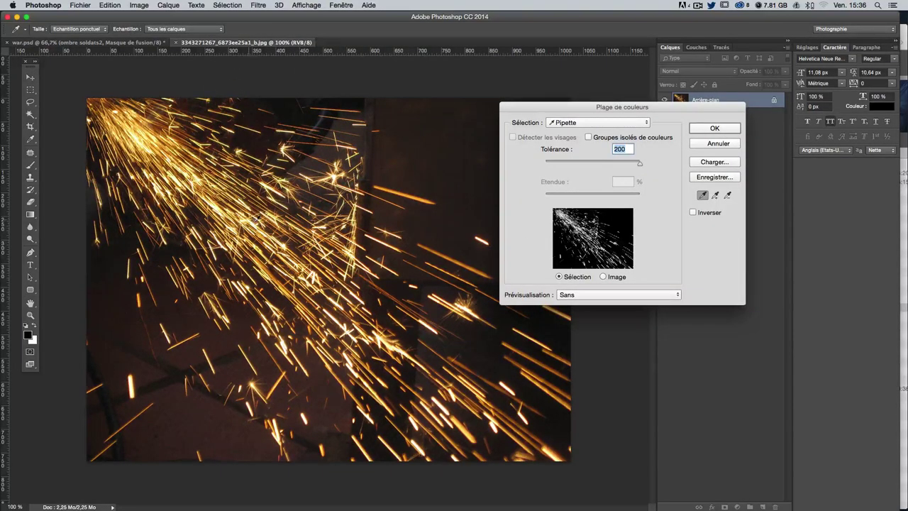
click(142, 140)
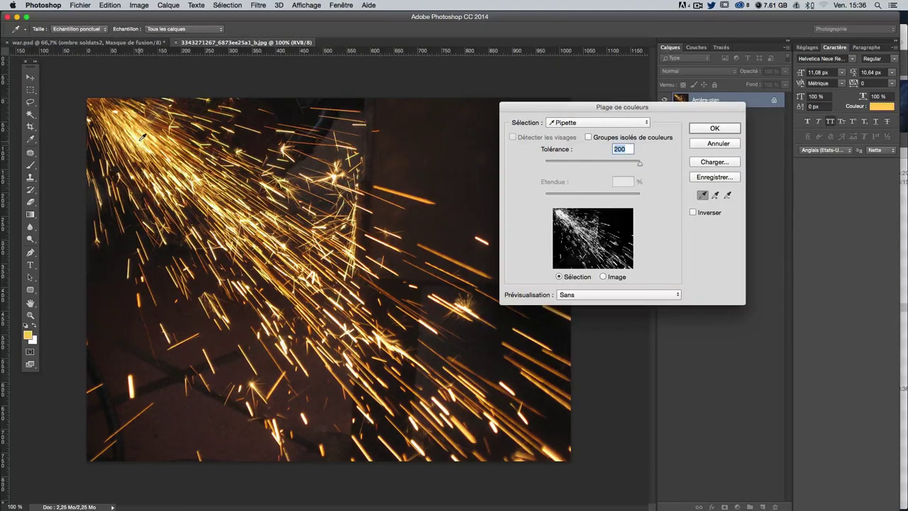
drag(115, 122, 130, 126)
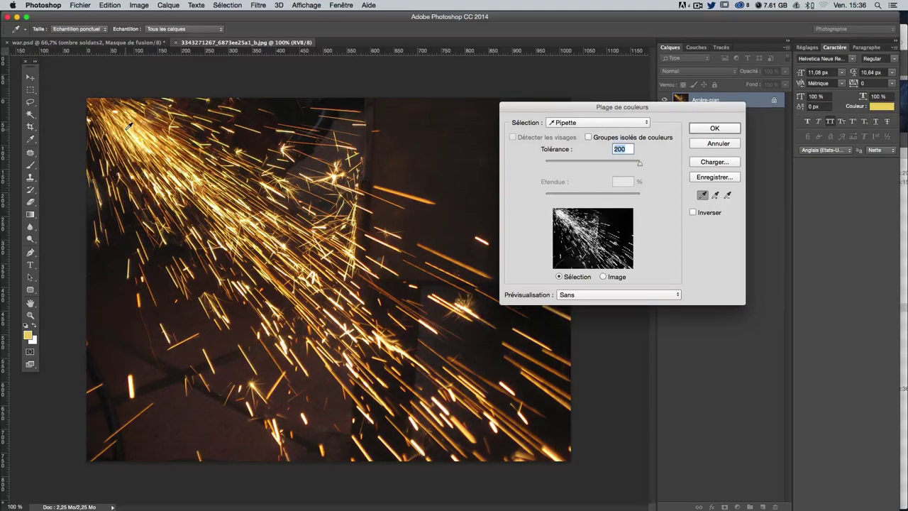
drag(130, 126, 134, 129)
mouse_move(637, 164)
mouse_down()
mouse_move(567, 166)
mouse_move(634, 166)
mouse_up()
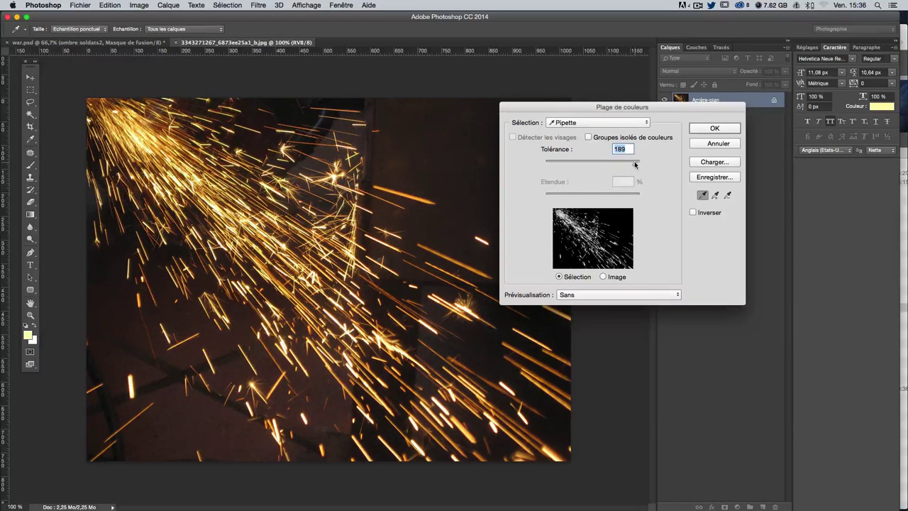
click(736, 129)
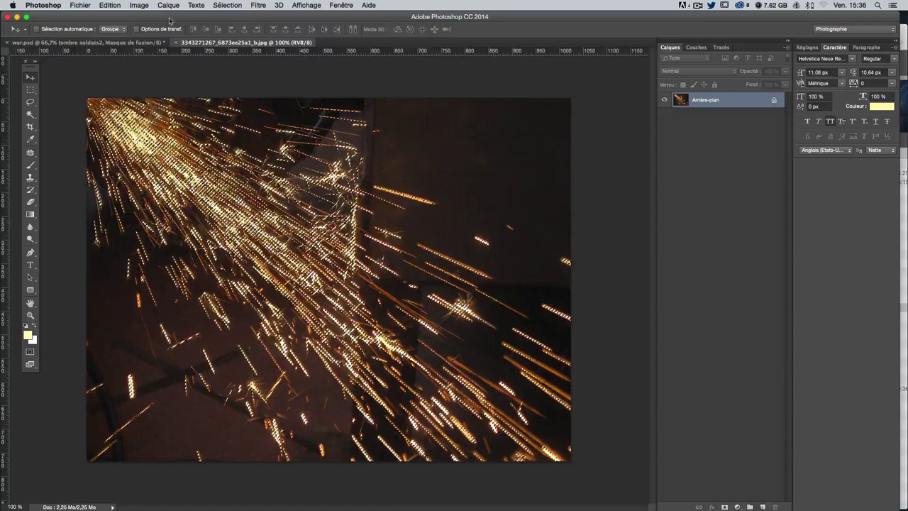
Step: In war.psd, drag the soldats layer to the top of the layer stack
click(107, 41)
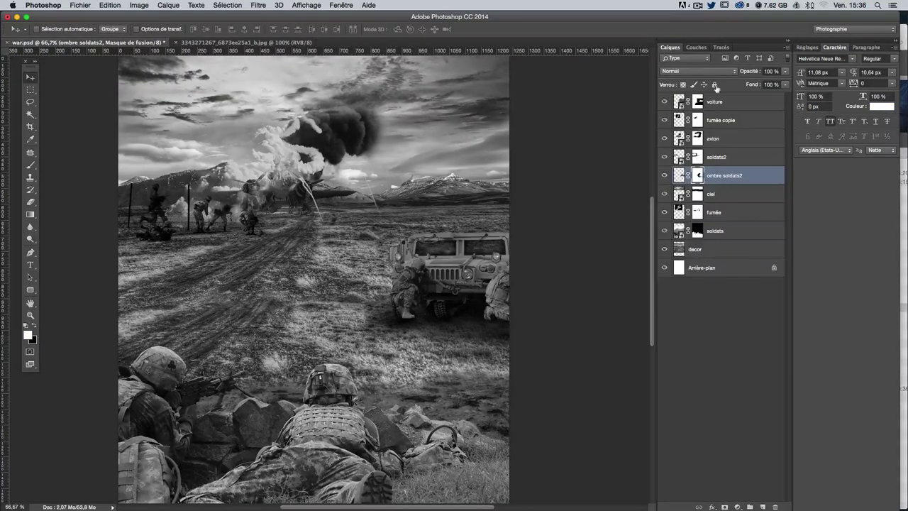
click(721, 160)
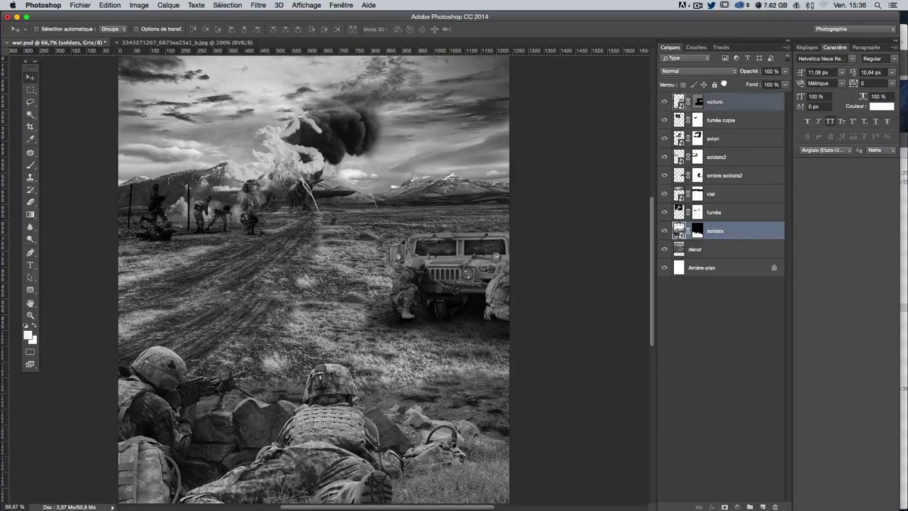
drag(727, 239, 721, 93)
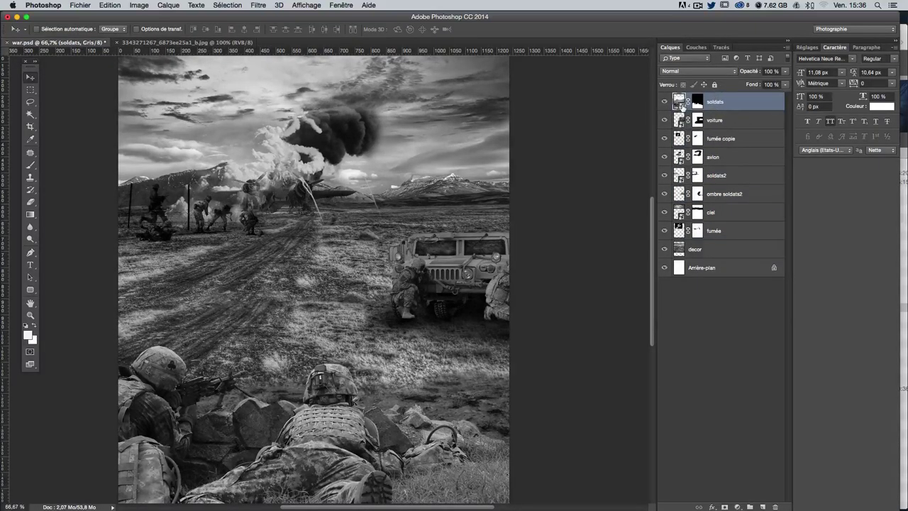
Step: Paste the sparks as a new layer and name it 'etincelles'
key(super+v)
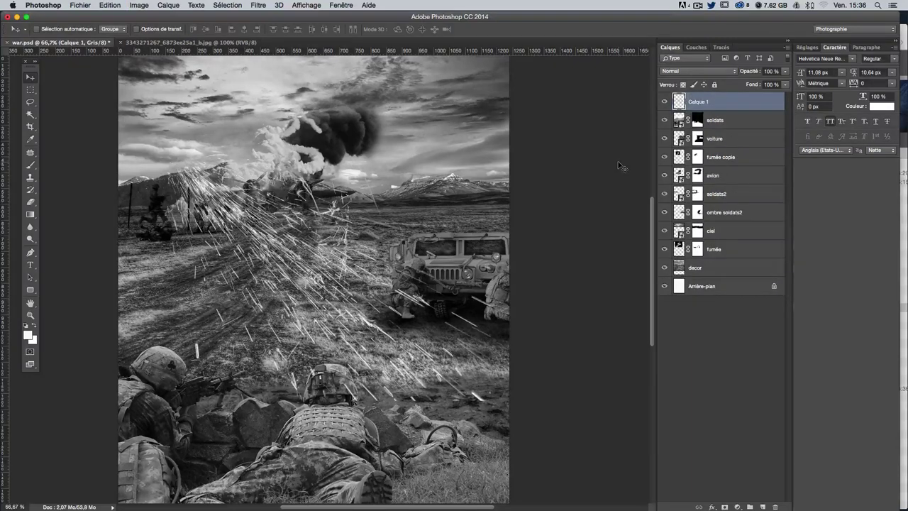
double_click(697, 102)
text(etincelles)
key(Return)
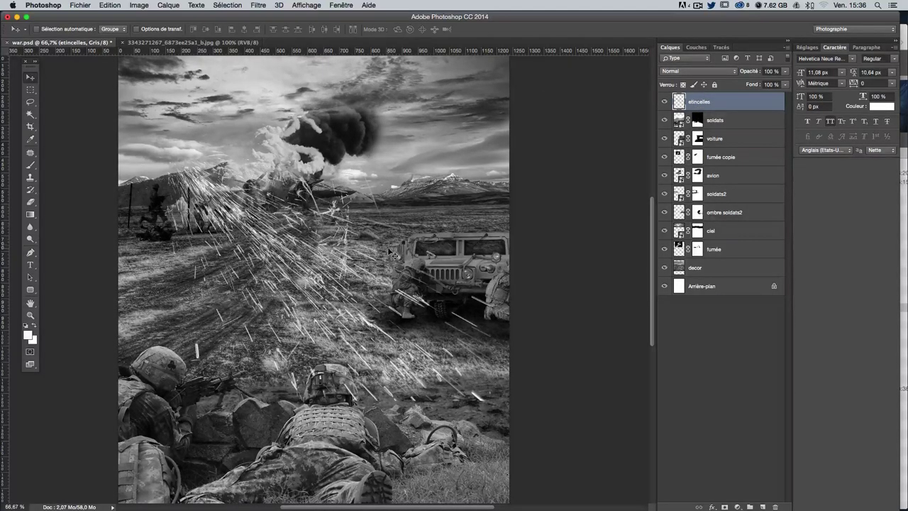
key(ctrl+t)
Step: Rotate the etincelles sparks about -57° and angle them toward the soldiers
drag(387, 425, 504, 295)
drag(229, 296, 337, 315)
drag(557, 344, 512, 368)
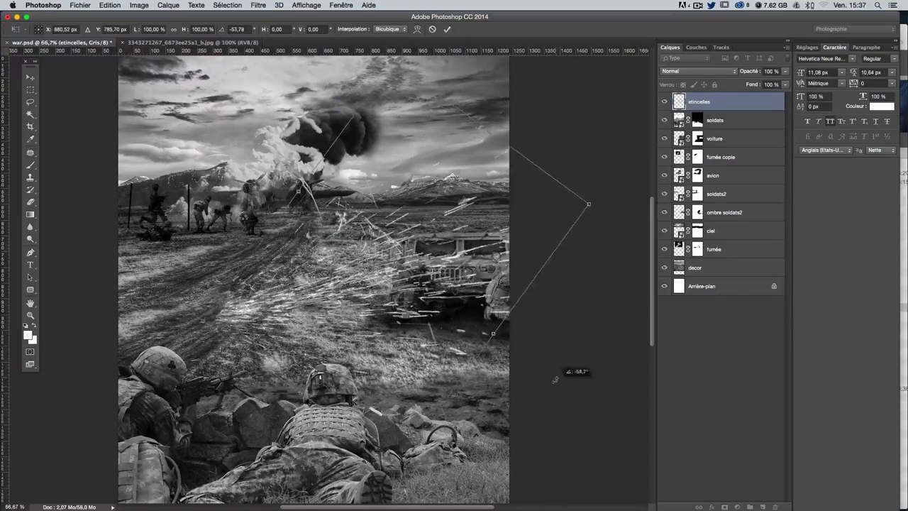
mouse_move(327, 262)
mouse_down()
mouse_move(350, 325)
mouse_move(339, 329)
mouse_up()
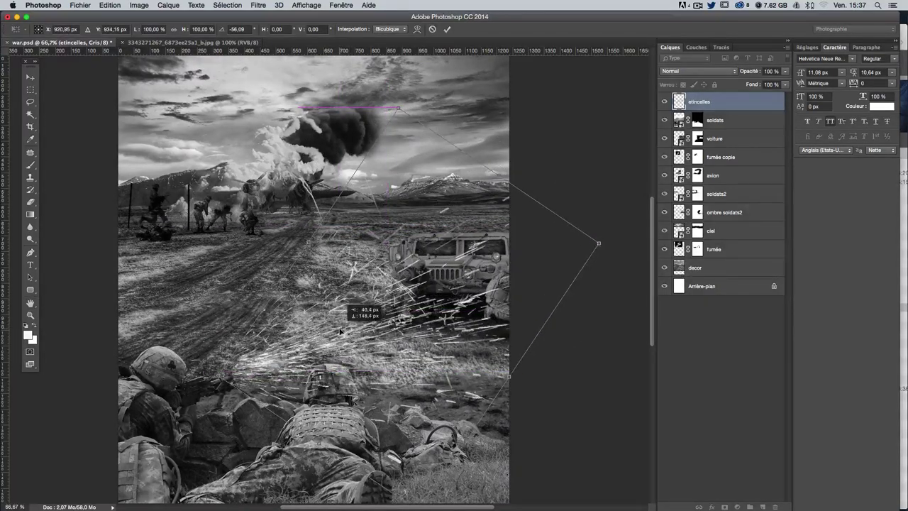
mouse_move(546, 375)
mouse_down()
mouse_move(552, 368)
mouse_move(550, 375)
mouse_up()
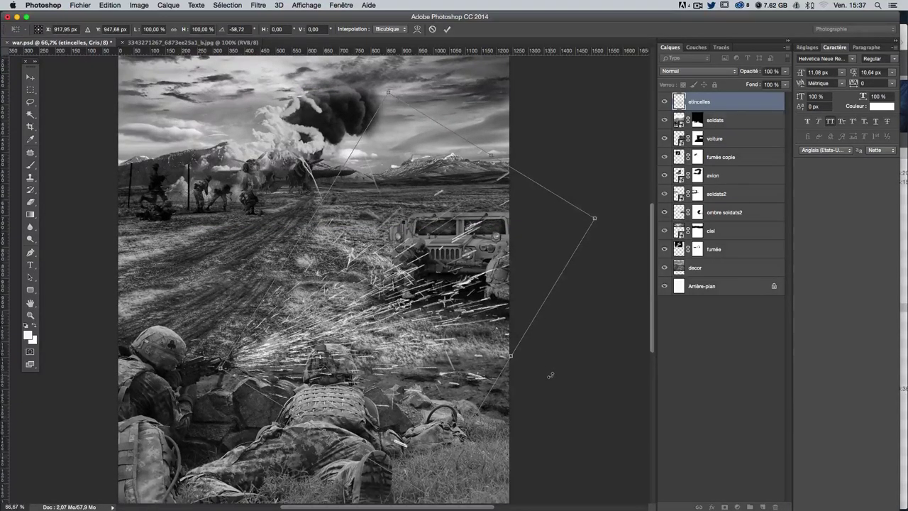
scroll(549, 375, down, 3)
key(Return)
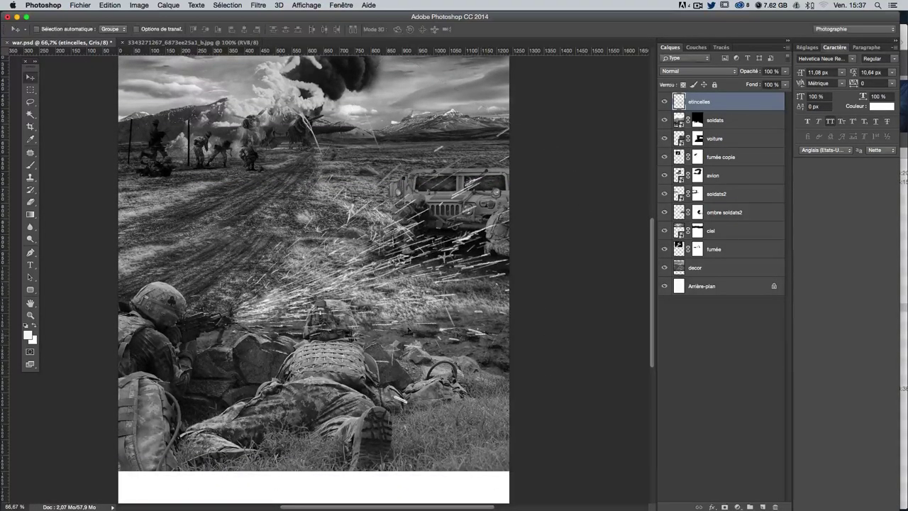
Step: Skew the sparks by lowering the top-right corner and raising the bottom-right corner
key(ctrl+t)
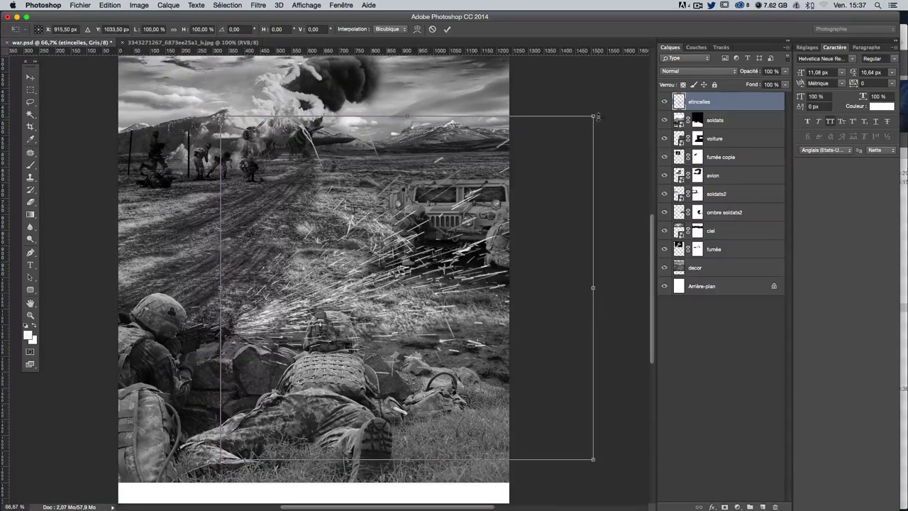
drag(593, 117, 614, 180)
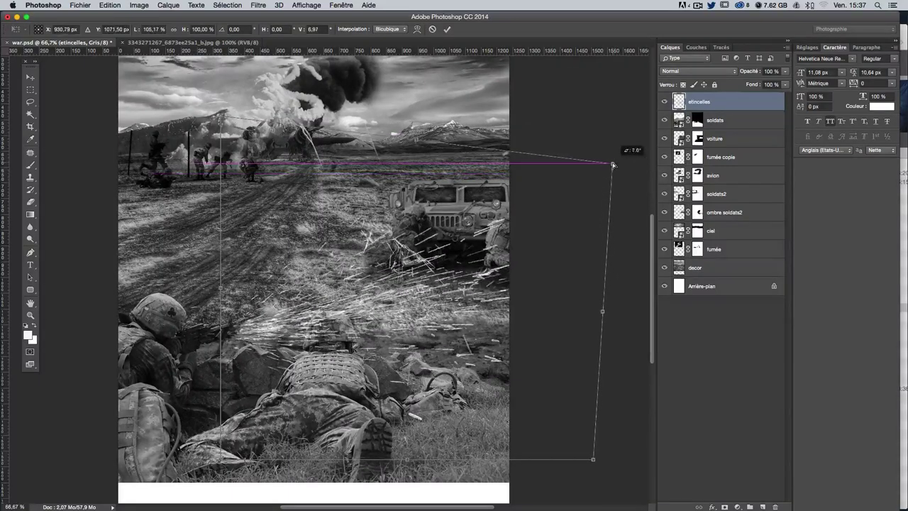
drag(615, 180, 612, 164)
mouse_move(594, 459)
mouse_down()
mouse_move(600, 438)
mouse_move(624, 414)
mouse_up()
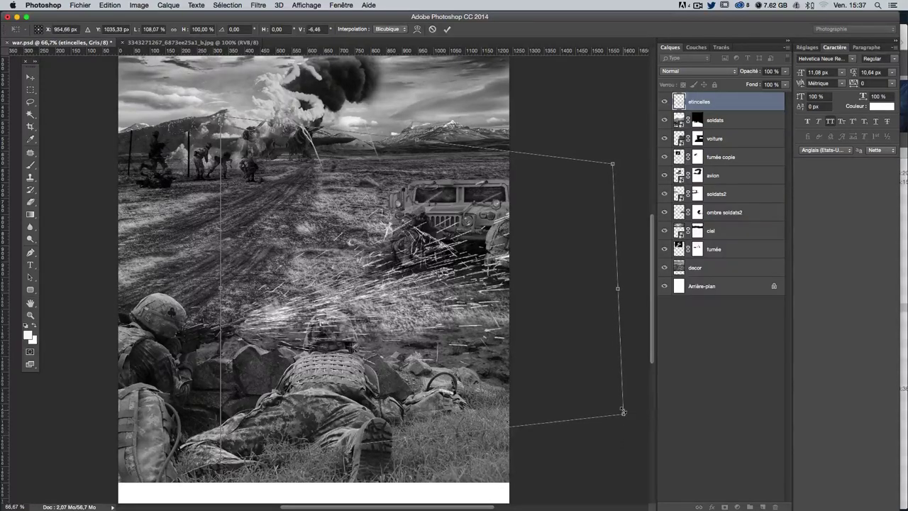
key(Return)
drag(400, 368, 406, 375)
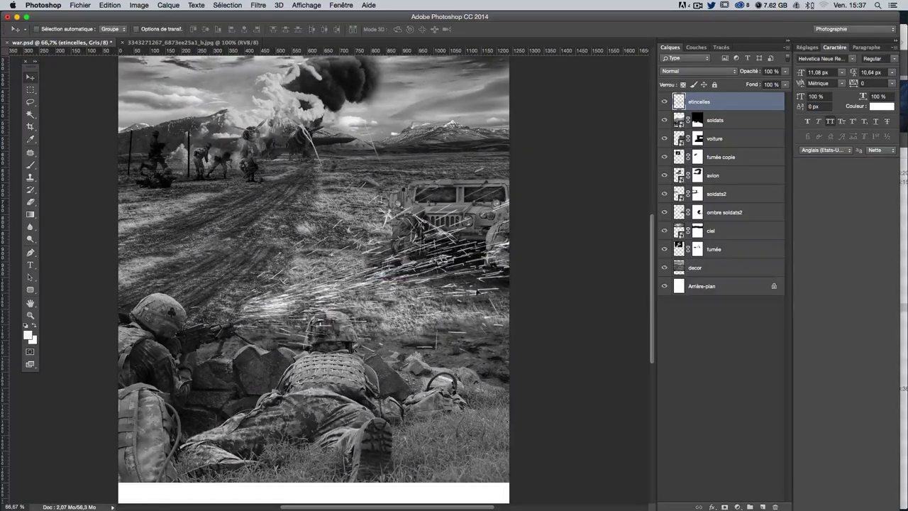
Step: Shrink the sparks to about 46% and place them over the field
key(ctrl+t)
drag(612, 142, 455, 251)
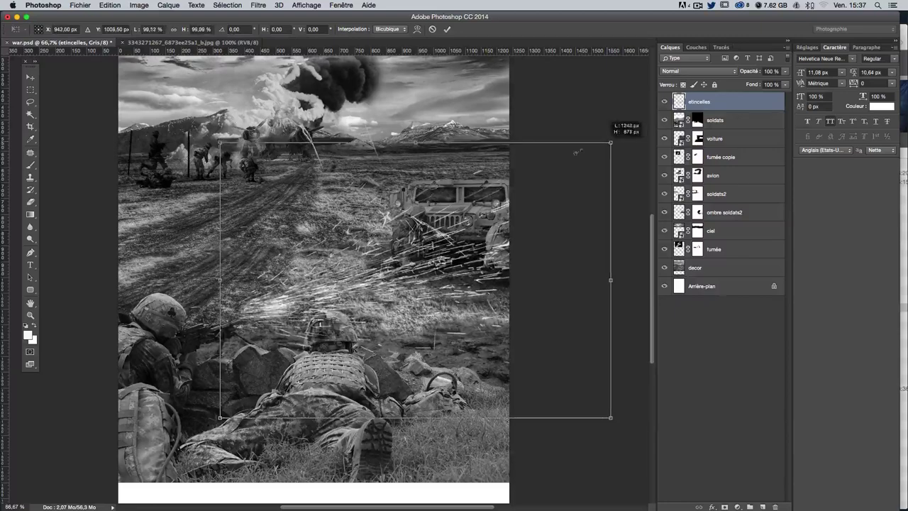
drag(300, 368, 298, 332)
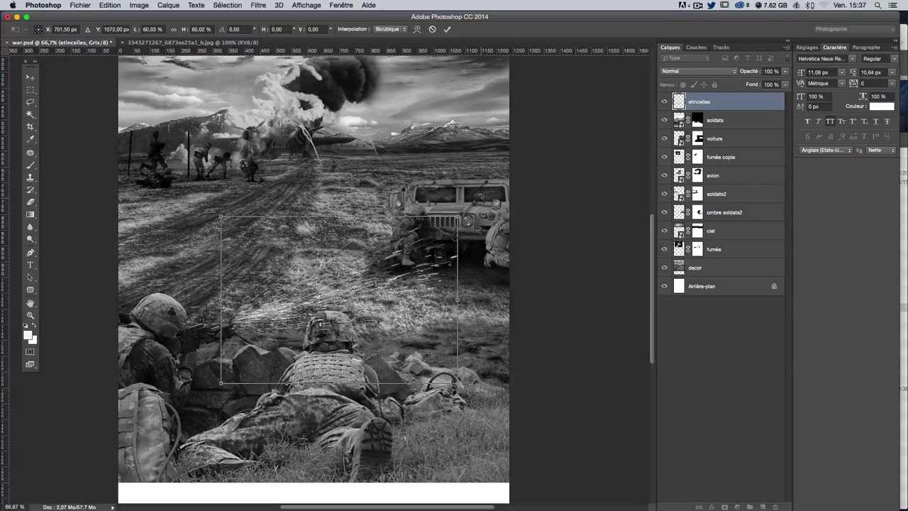
drag(457, 216, 404, 253)
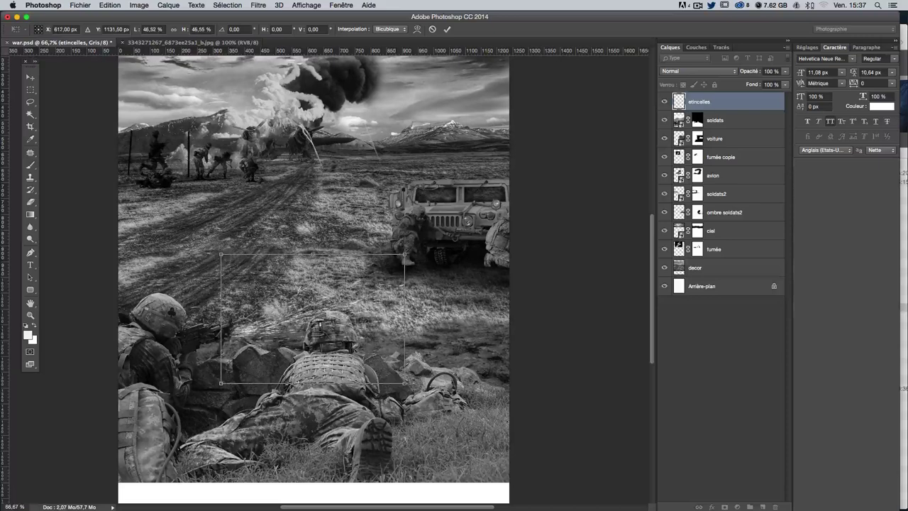
mouse_move(304, 345)
mouse_down()
mouse_move(321, 324)
mouse_move(333, 326)
mouse_up()
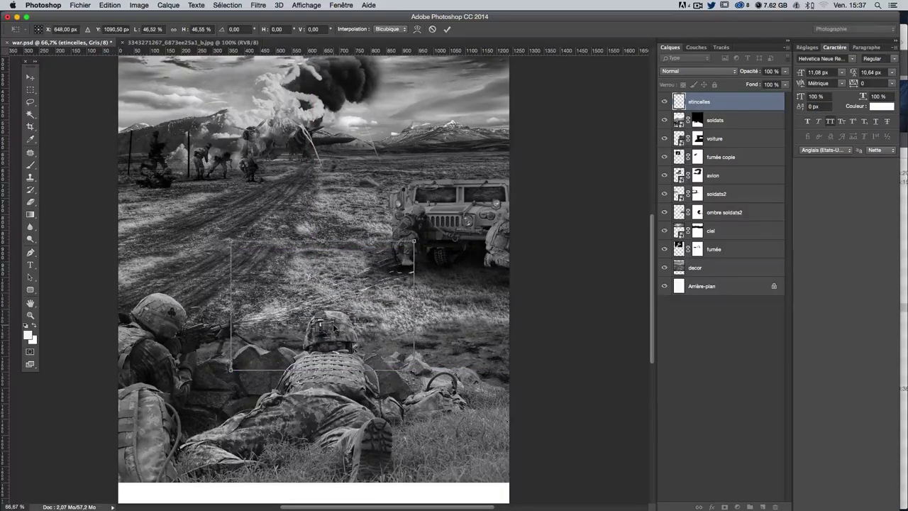
key(Return)
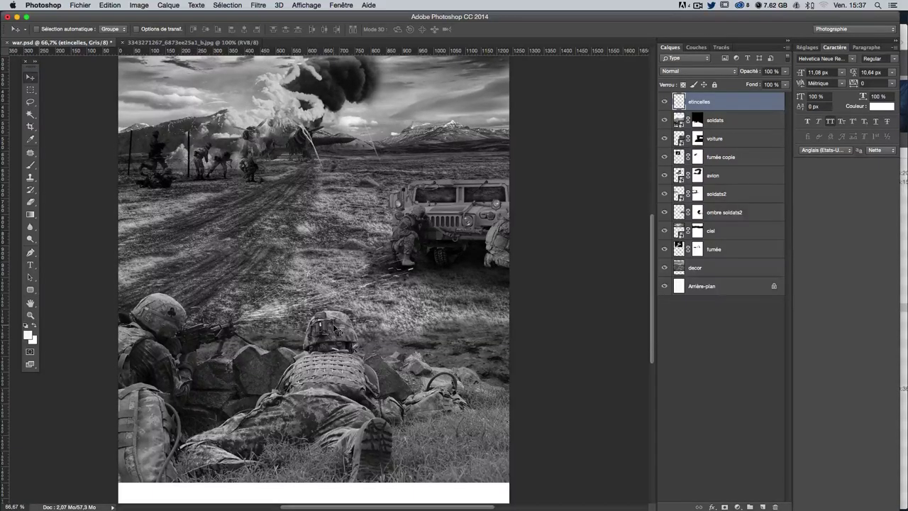
Step: Move the voiture humvee and ombre soldats2 shadow slightly left
click(743, 123)
click(734, 142)
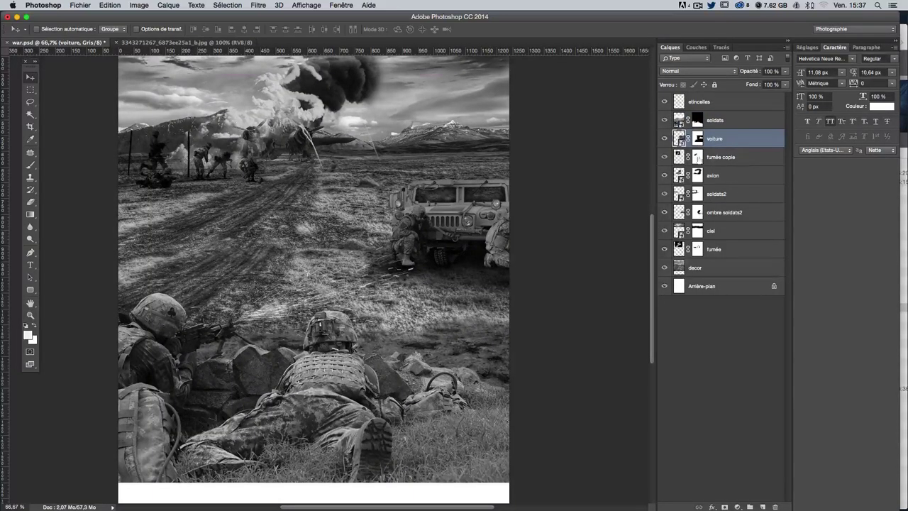
ctrl+click(725, 213)
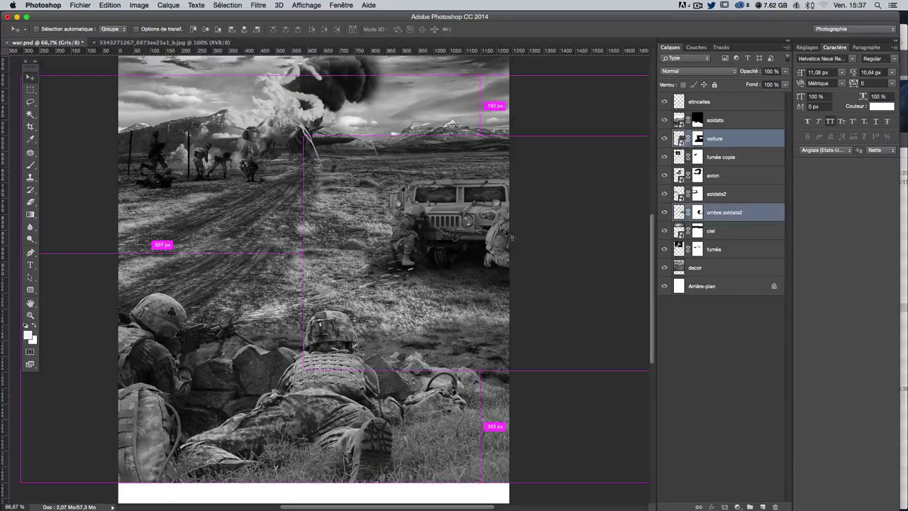
drag(509, 236, 474, 242)
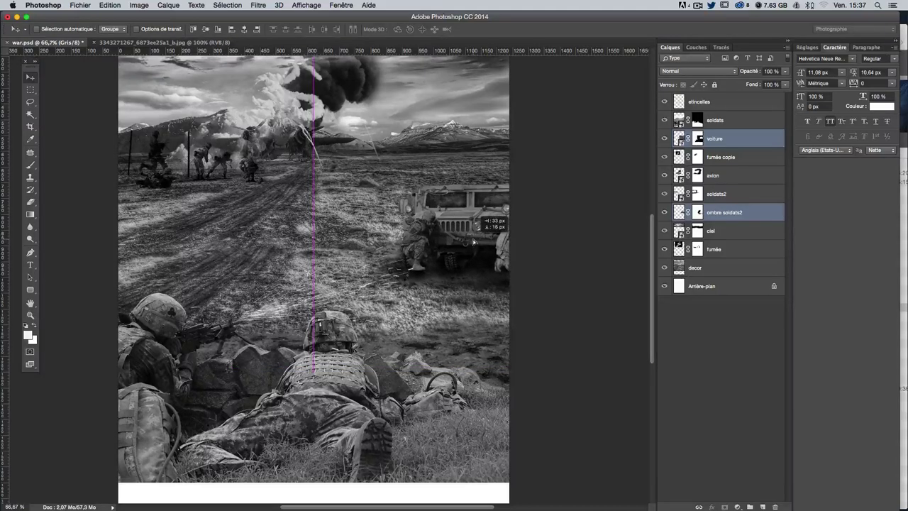
drag(474, 243, 482, 236)
scroll(527, 311, up, 3)
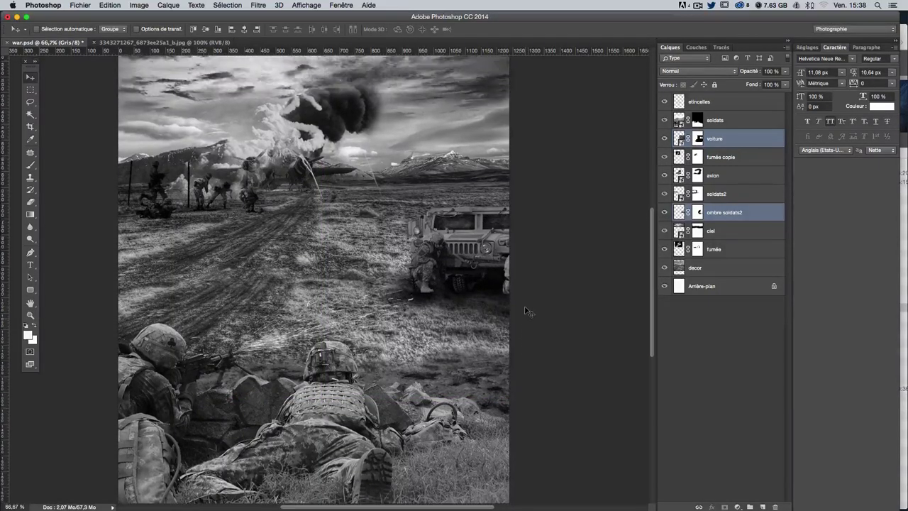
scroll(526, 311, down, 2)
scroll(526, 311, down, 1)
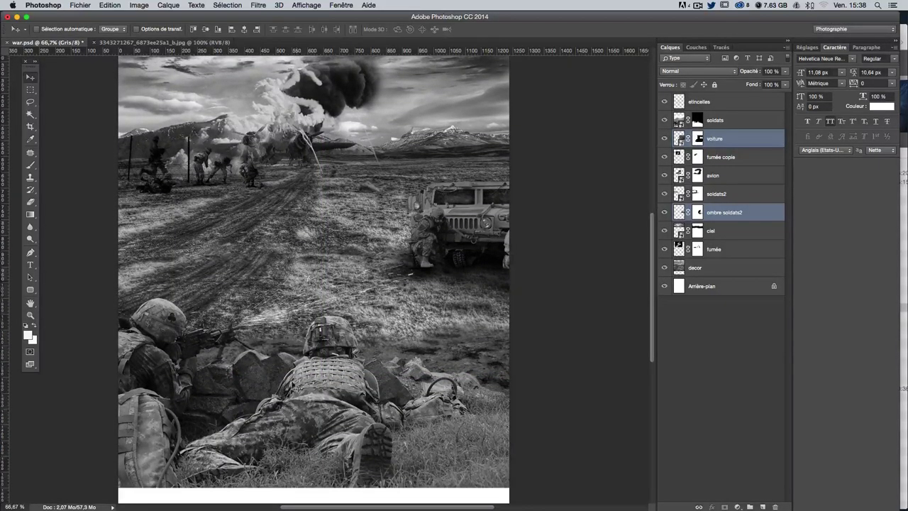
scroll(416, 360, down, 1)
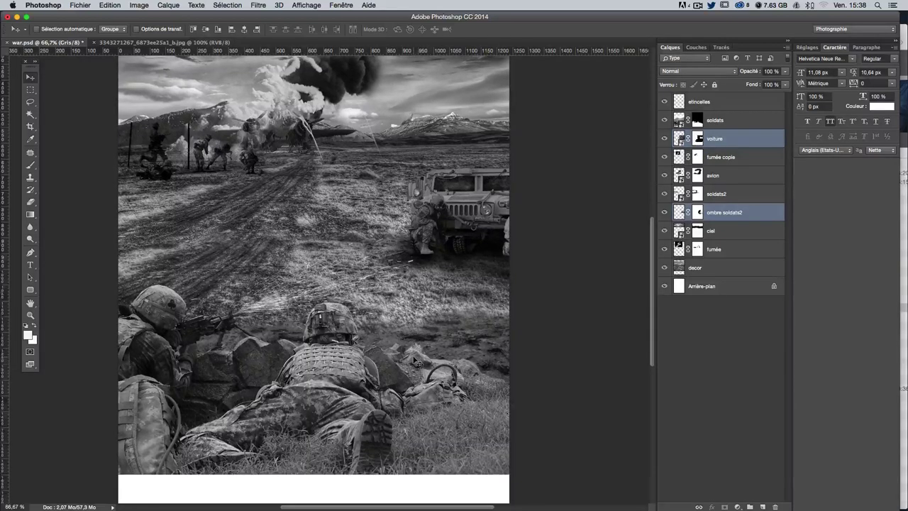
Step: Shift the front soldats layer slightly left and nudge the etincelles sparks
right_click(151, 304)
click(165, 305)
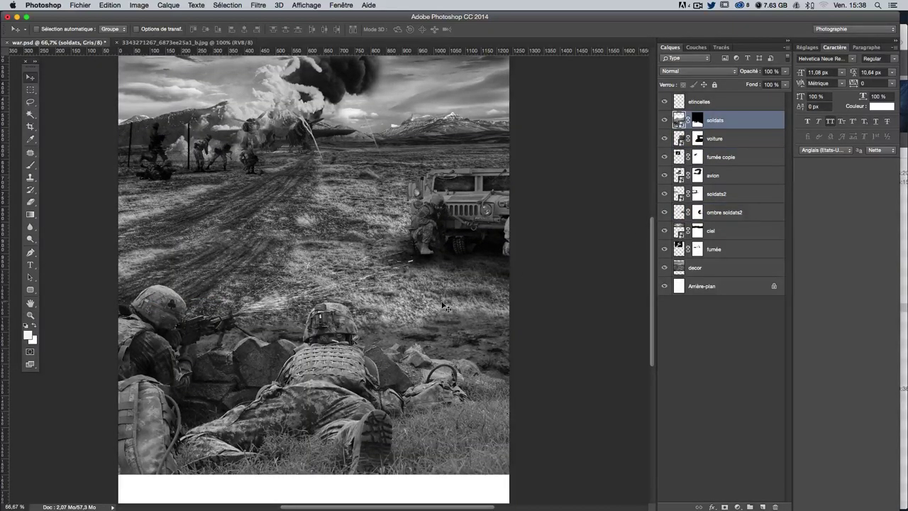
drag(440, 306, 421, 304)
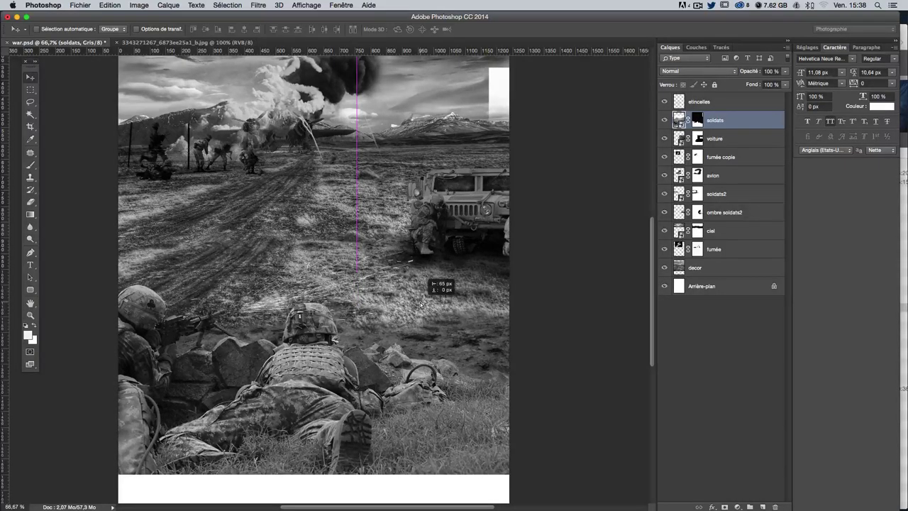
drag(420, 303, 428, 303)
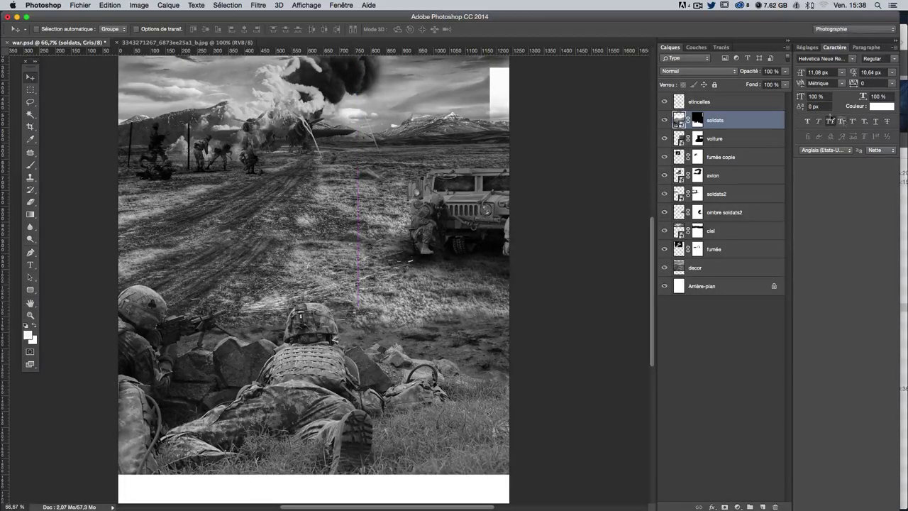
click(698, 101)
drag(341, 303, 355, 303)
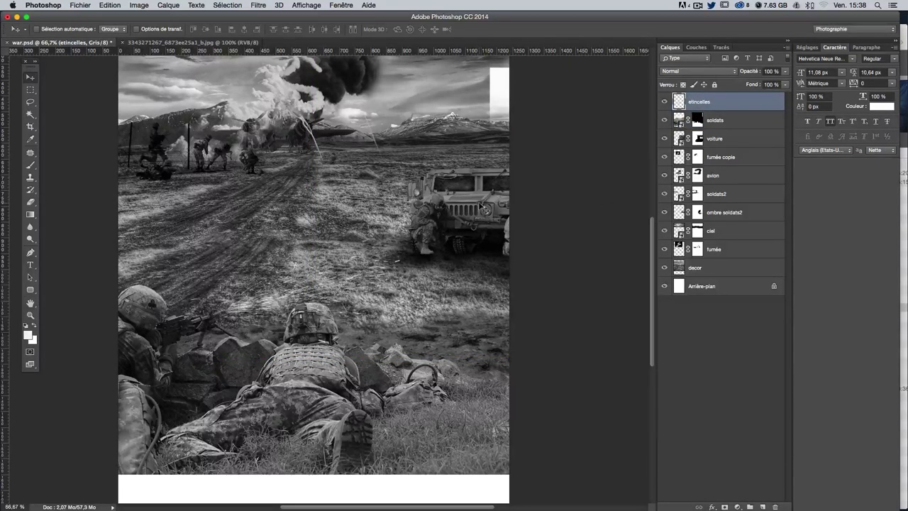
Step: Place the ombre soldats2 layer directly beneath voiture in the layer stack
click(732, 122)
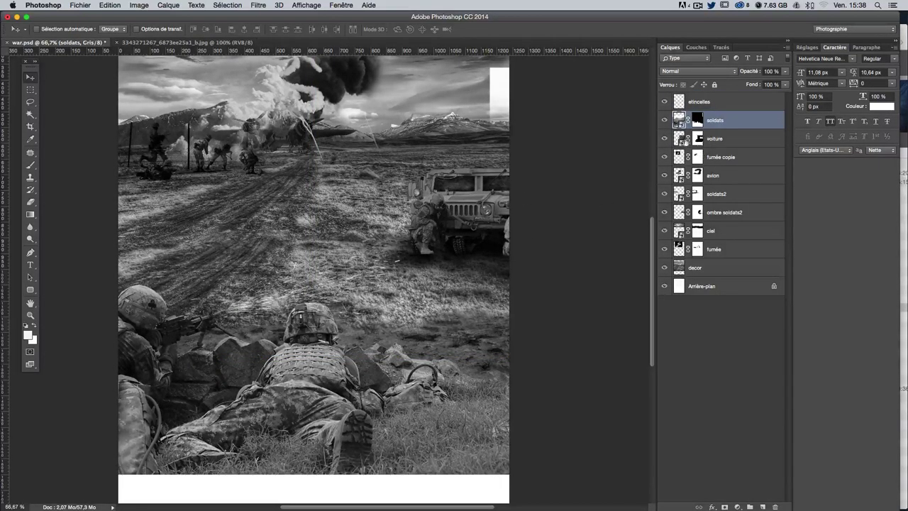
click(741, 145)
drag(720, 215, 745, 147)
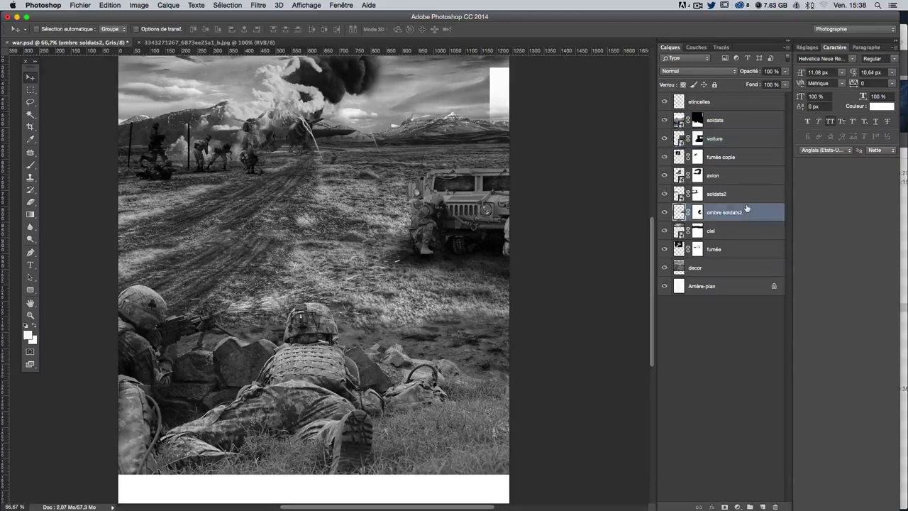
click(742, 142)
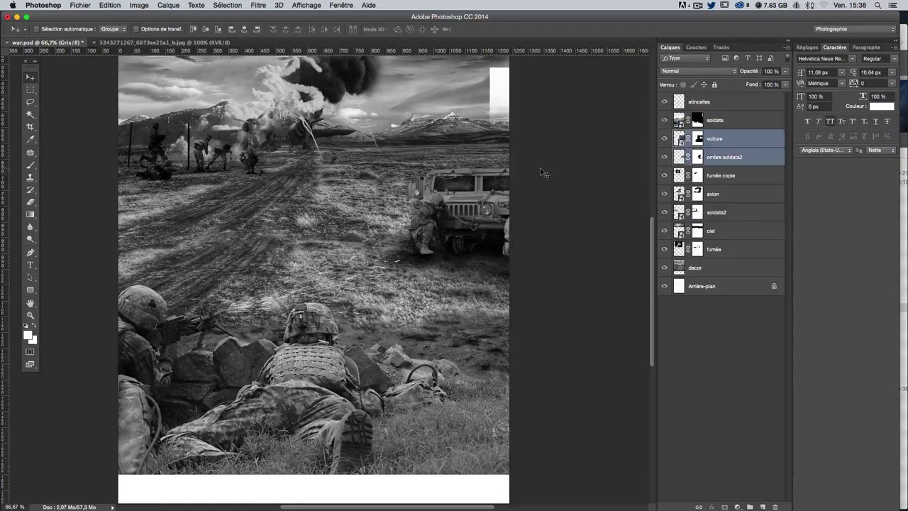
Step: Scale the humvee and its ombre soldats2 shadow down to about 92% and shift them slightly
key(ctrl+t)
drag(314, 360, 349, 343)
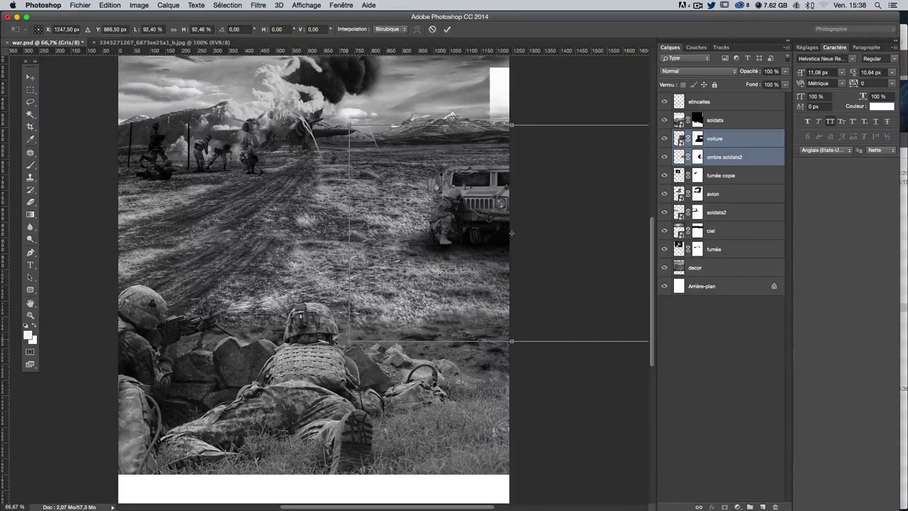
mouse_move(511, 232)
mouse_down()
mouse_move(501, 234)
mouse_move(519, 236)
mouse_up()
key(Return)
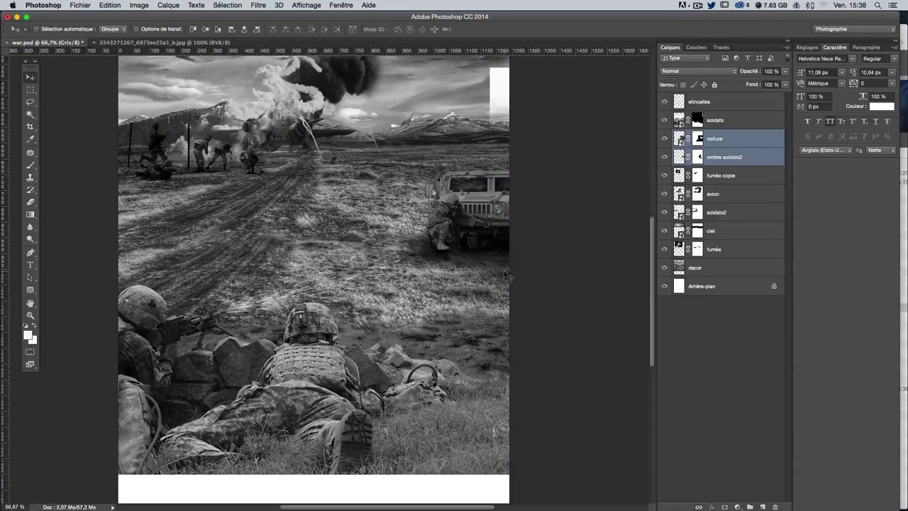
scroll(489, 281, up, 1)
Step: Rotate the etincelles sparks about -8° and nudge them left toward the soldier's rifle
click(757, 108)
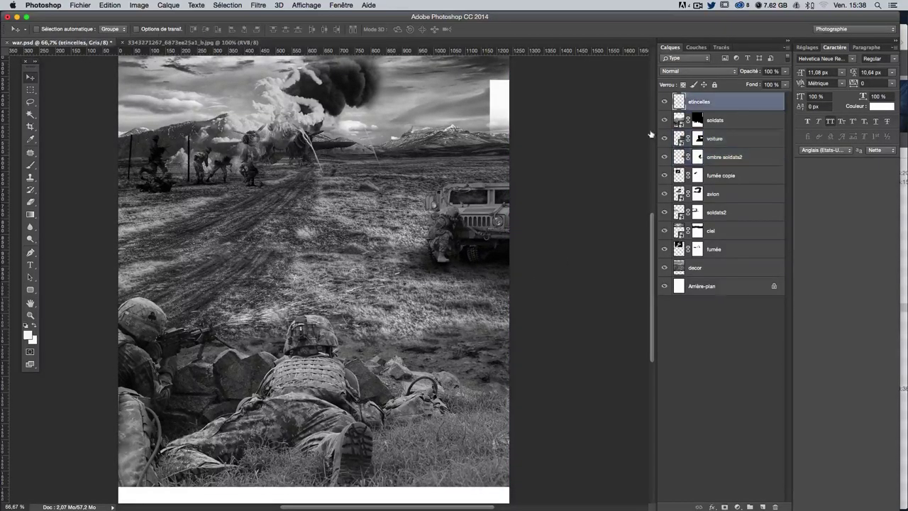
key(ctrl+t)
drag(454, 312, 456, 300)
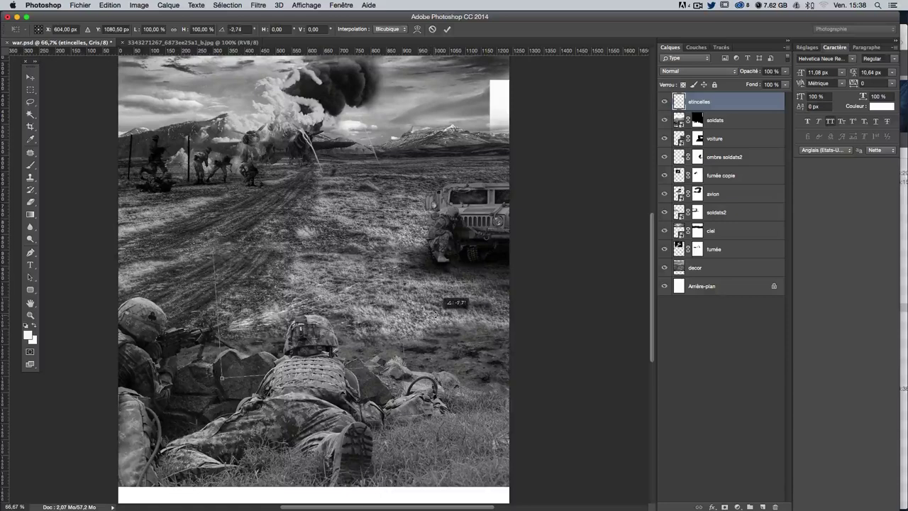
drag(320, 306, 444, 303)
key(Return)
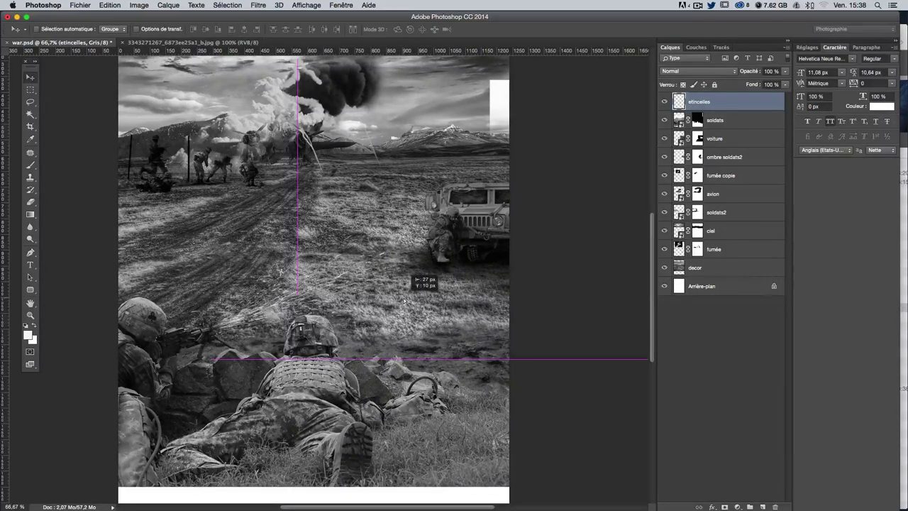
scroll(476, 335, up, 1)
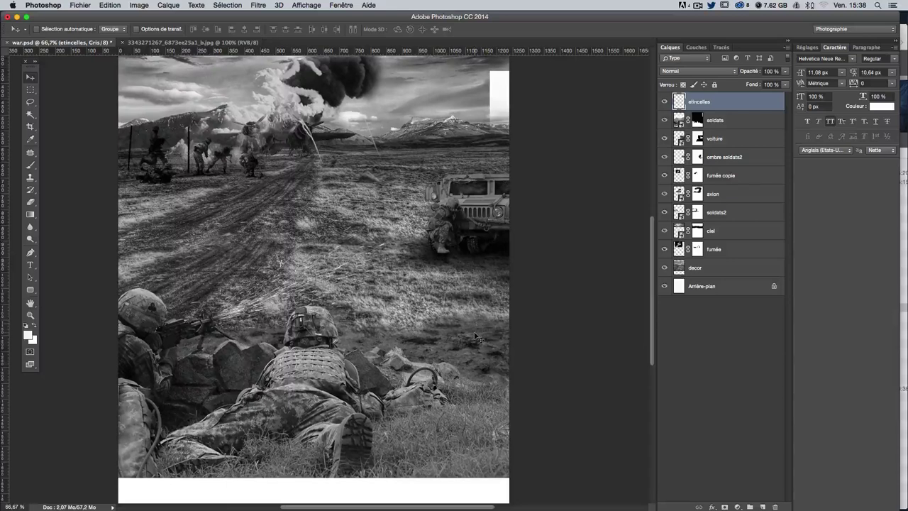
scroll(477, 335, up, 1)
key(Left)
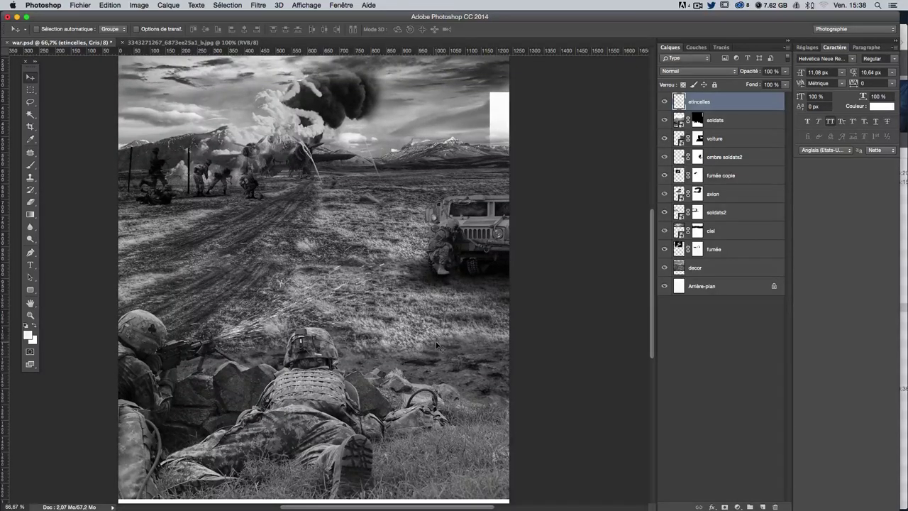
key(Left)
key(Left)
Step: Move the etincelles layer below soldats in the Layers panel
drag(729, 105, 728, 129)
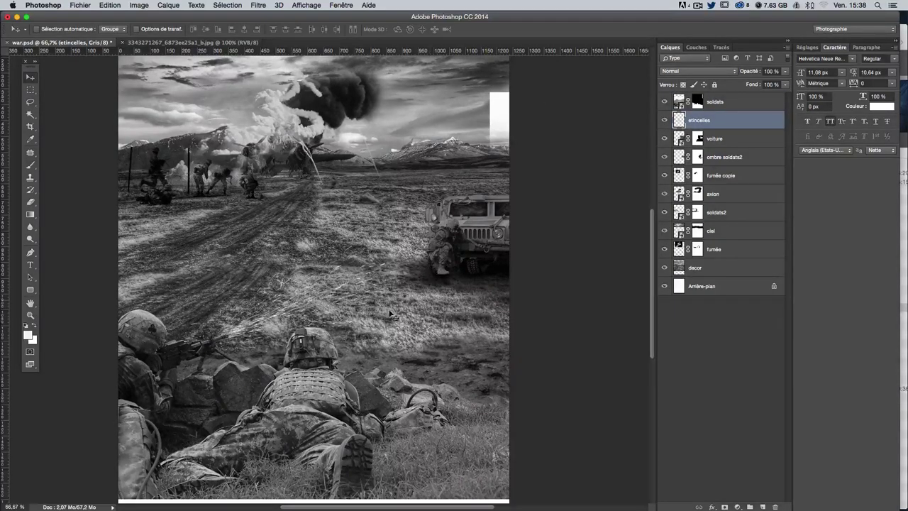
scroll(389, 314, down, 3)
scroll(388, 315, up, 5)
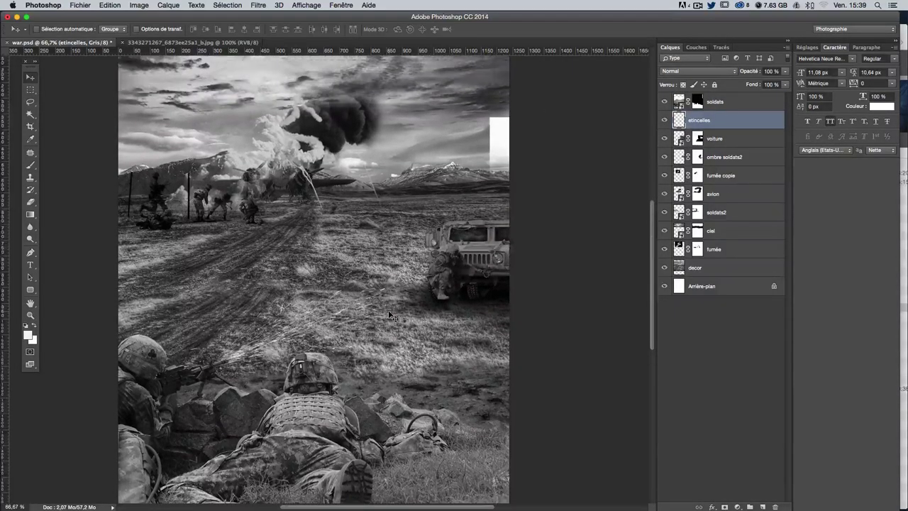
Step: Target the soldats layer mask with a black brush enlarged to about 249 px
scroll(388, 314, down, 2)
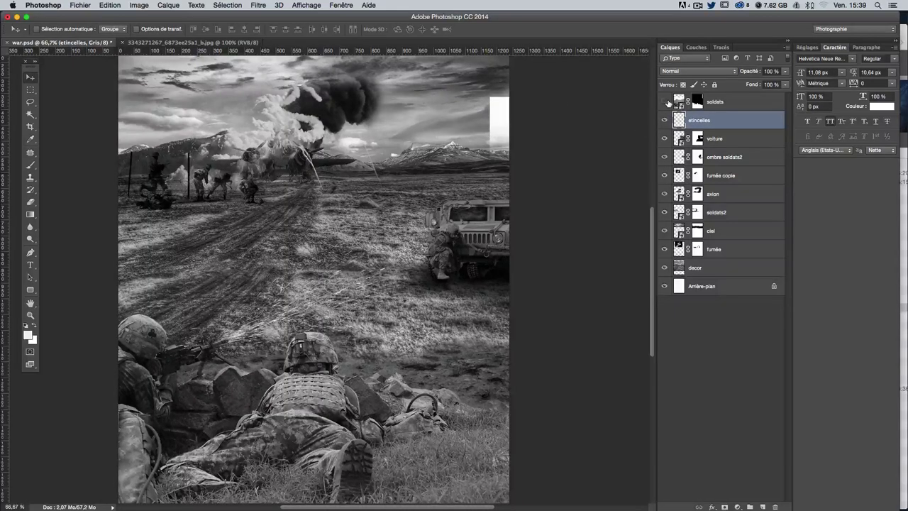
click(664, 102)
click(697, 102)
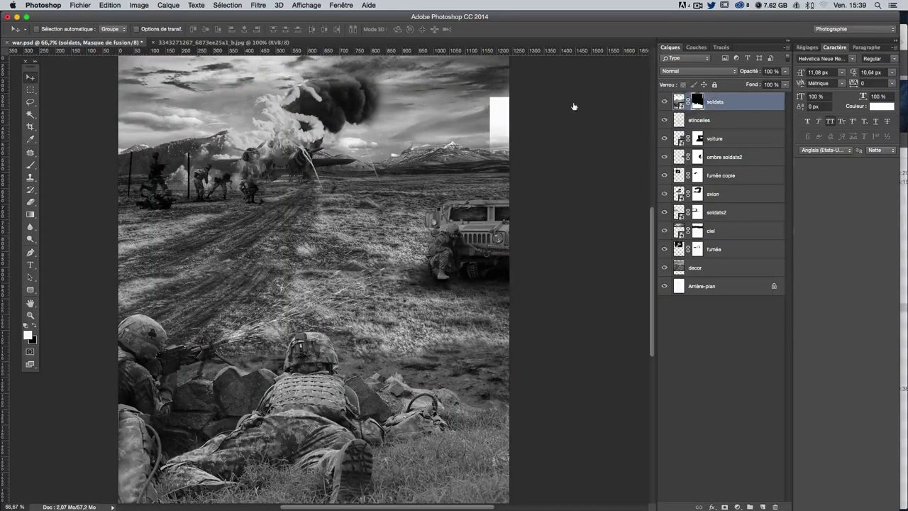
click(30, 166)
click(34, 324)
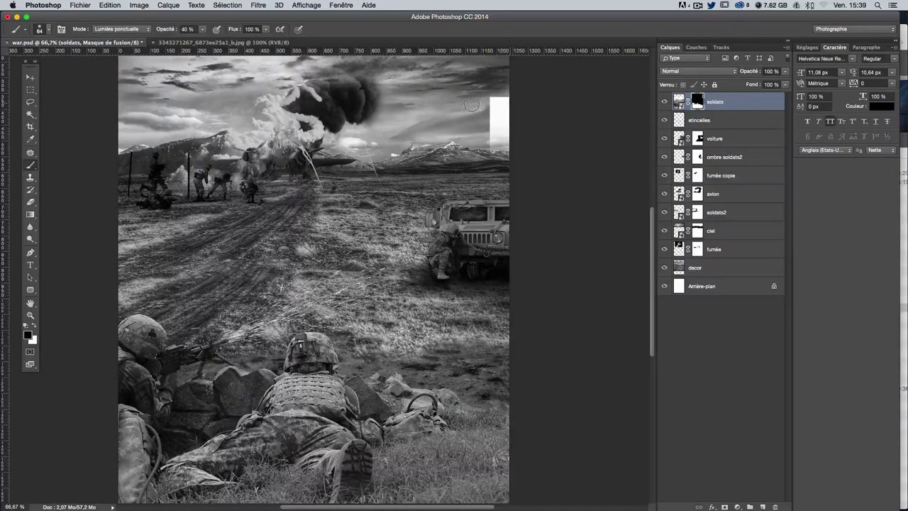
click(203, 30)
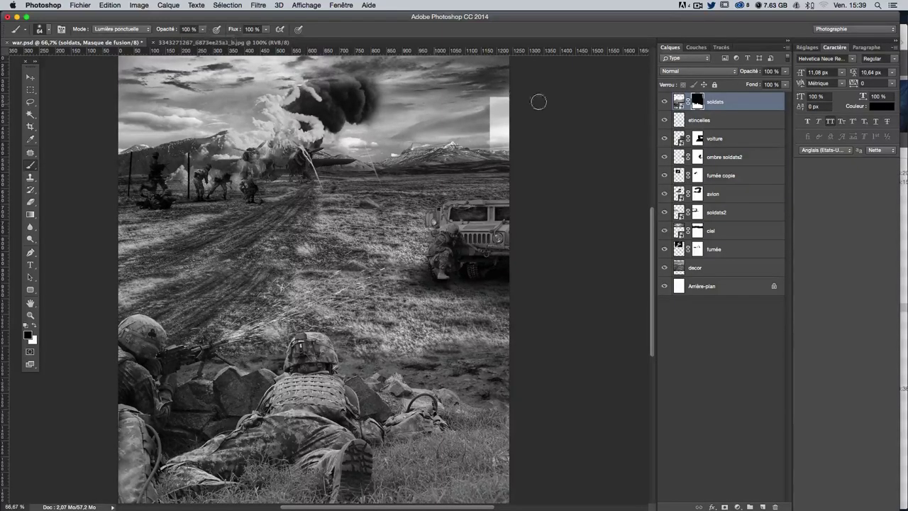
drag(381, 135, 440, 135)
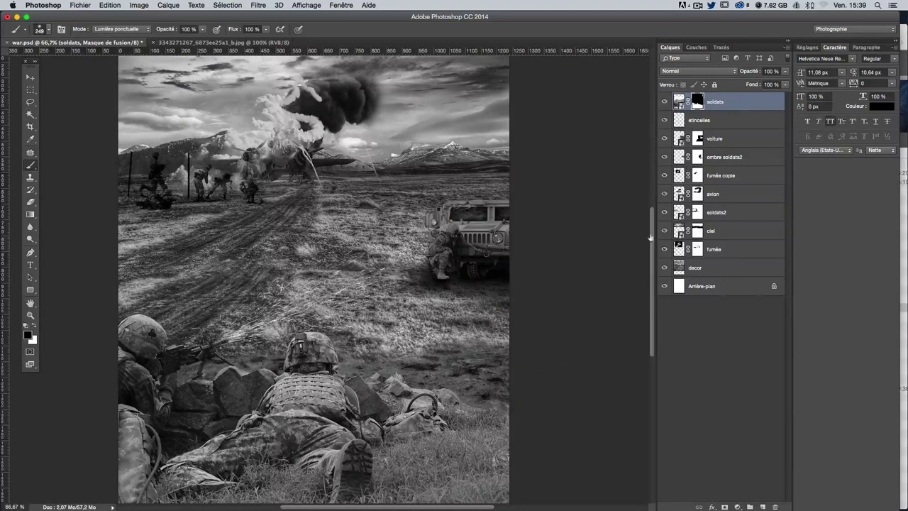
Step: Toggle the decor layer to check the cut-outs, then shrink the brush to 156 px
click(30, 77)
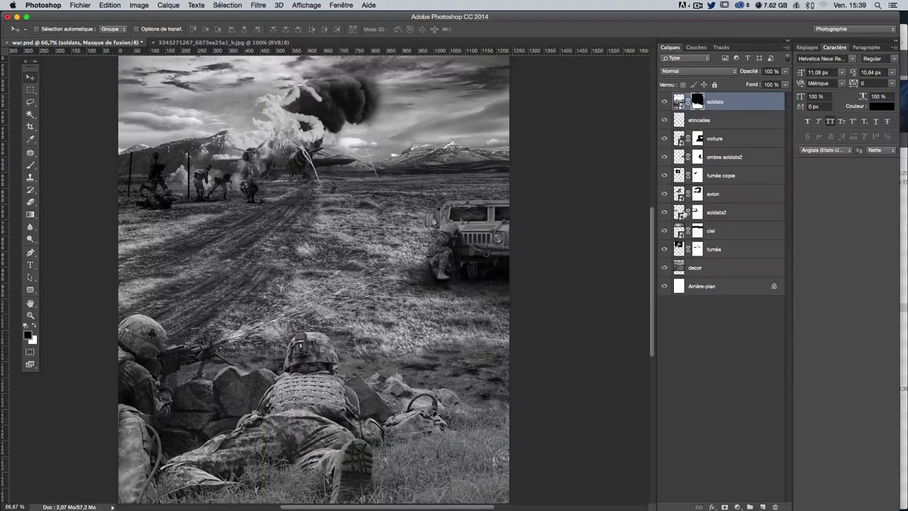
click(664, 268)
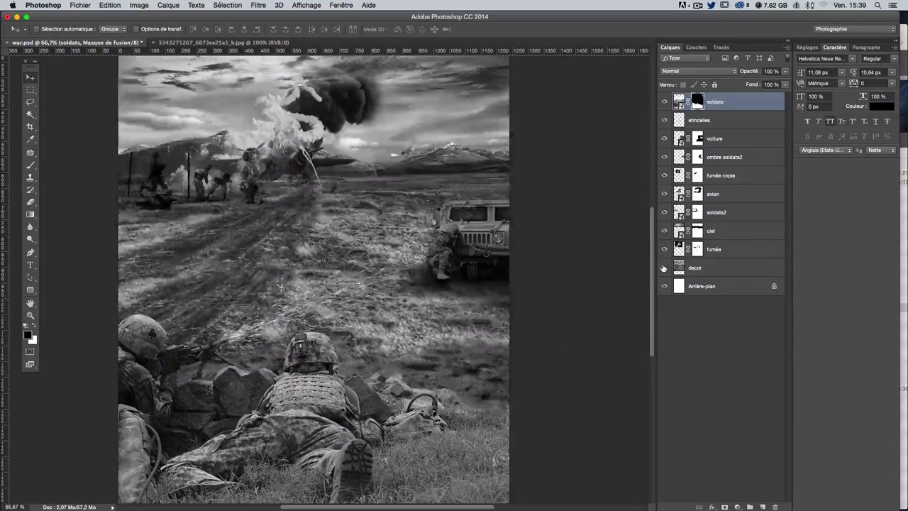
click(663, 267)
click(664, 268)
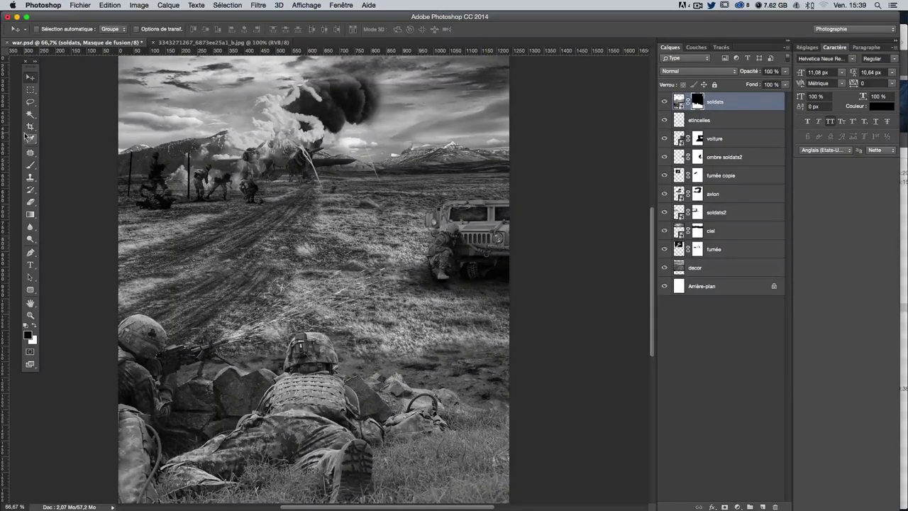
click(30, 164)
right_click(512, 426)
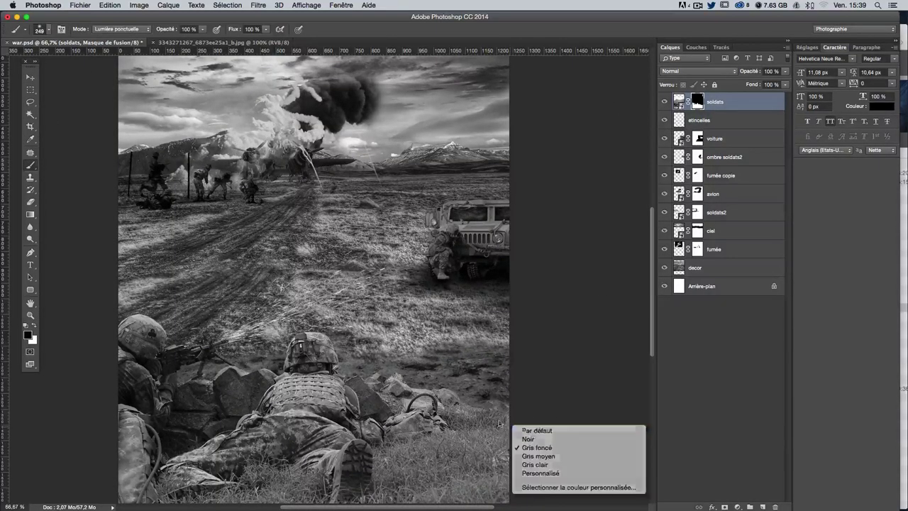
drag(480, 389, 468, 389)
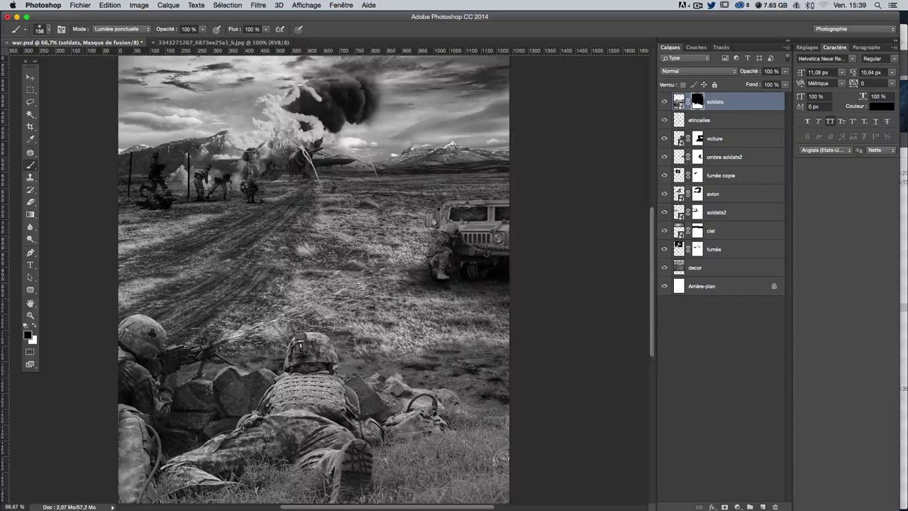
scroll(480, 298, up, 3)
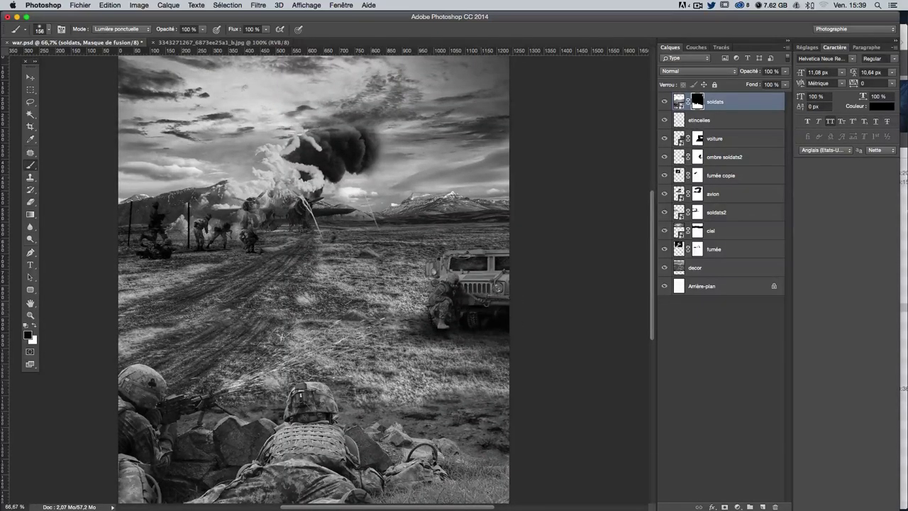
click(903, 27)
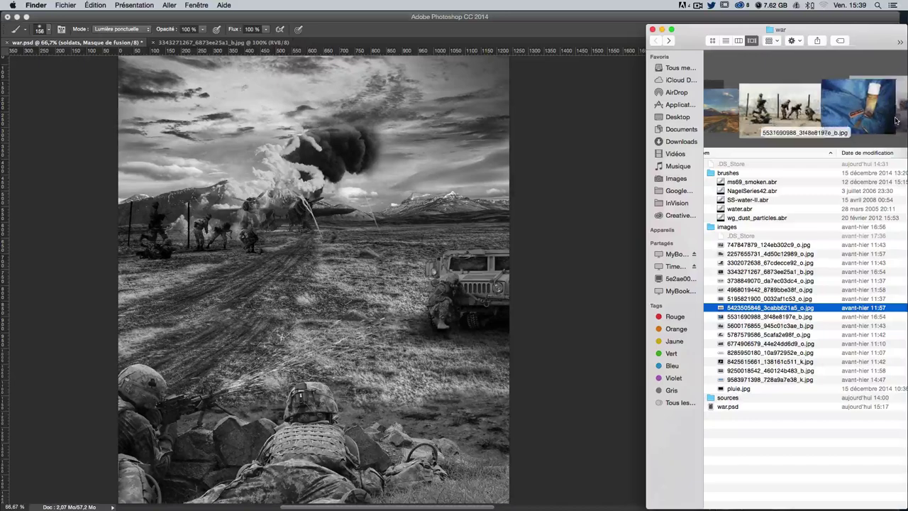
right_click(738, 317)
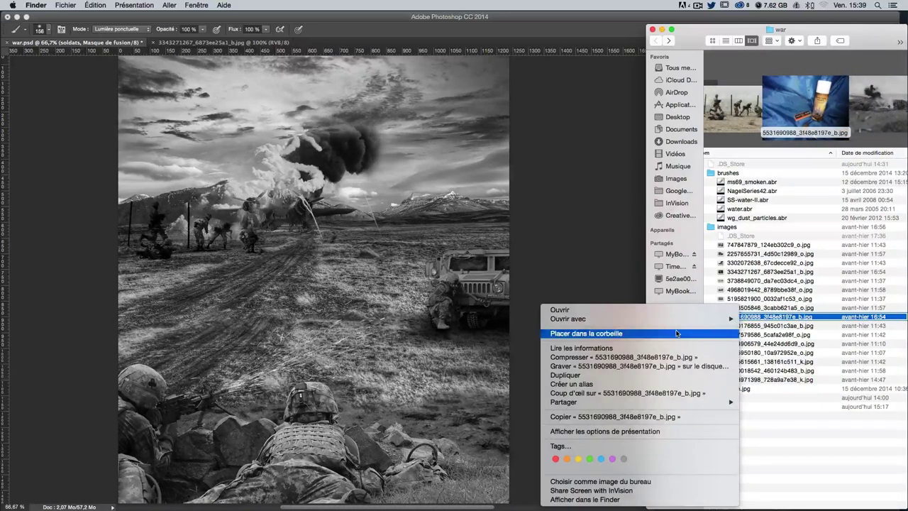
mouse_move(568, 319)
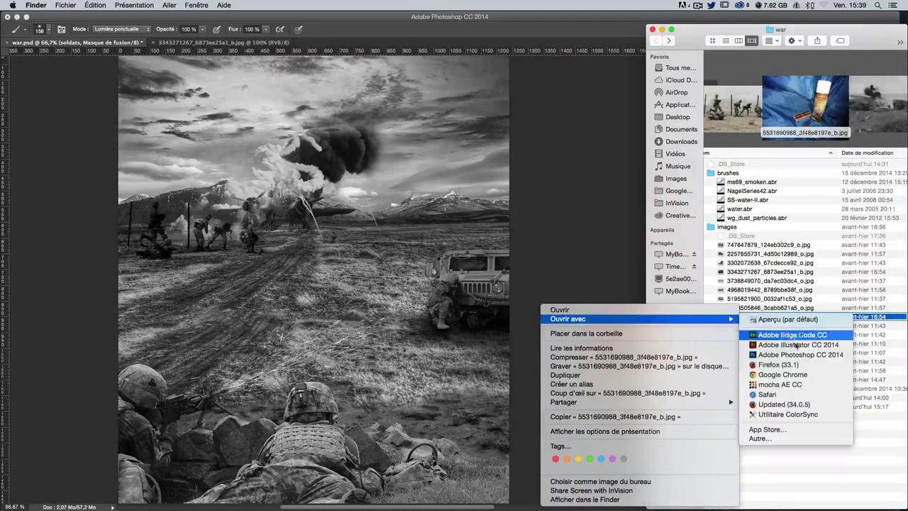
click(785, 355)
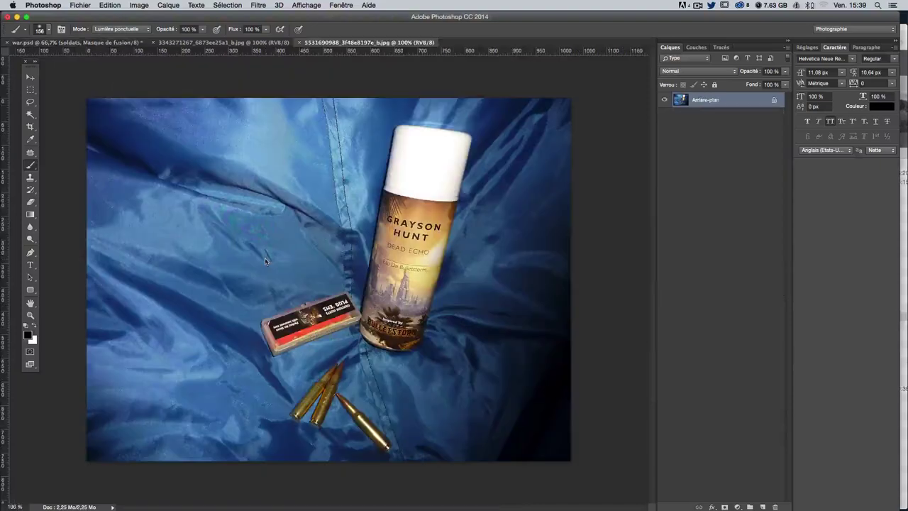
Step: Lasso-select the lone right-hand bullet, copy it, and return to war.psd
scroll(380, 230, up, 3)
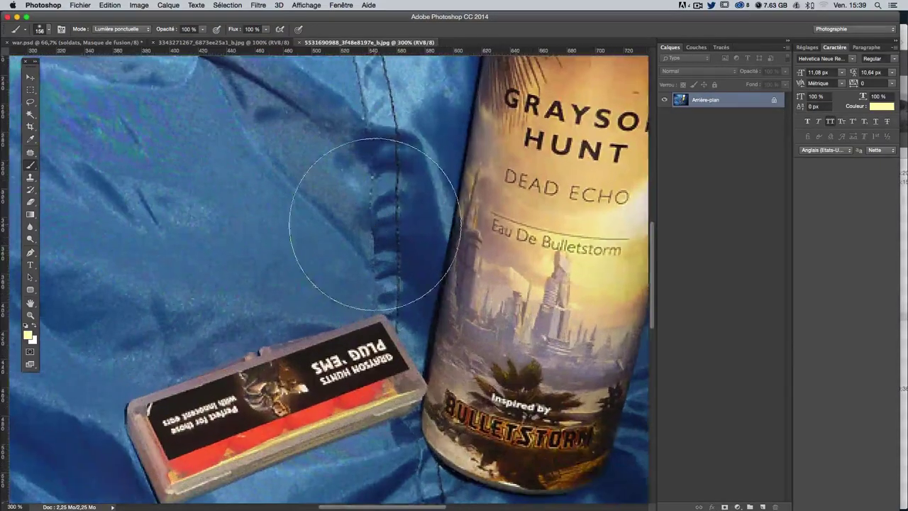
scroll(355, 205, down, 3)
scroll(375, 224, down, 3)
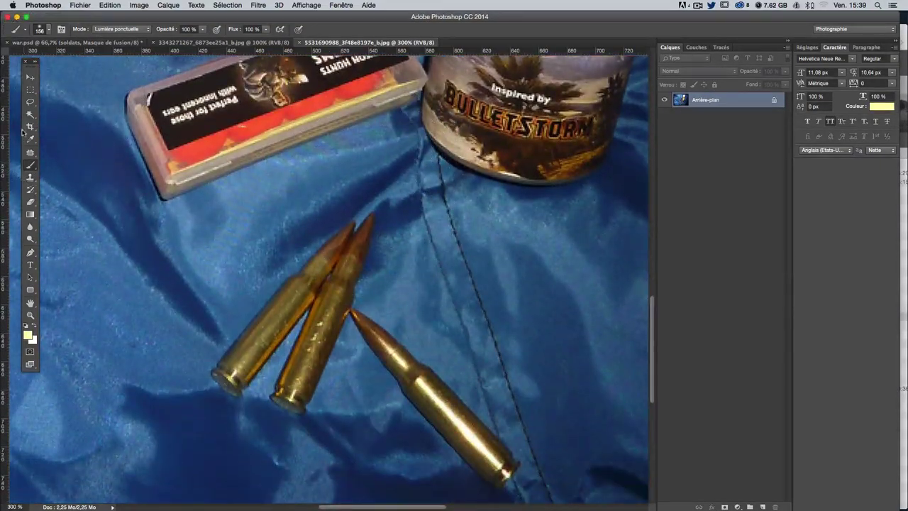
click(30, 101)
scroll(303, 223, down, 5)
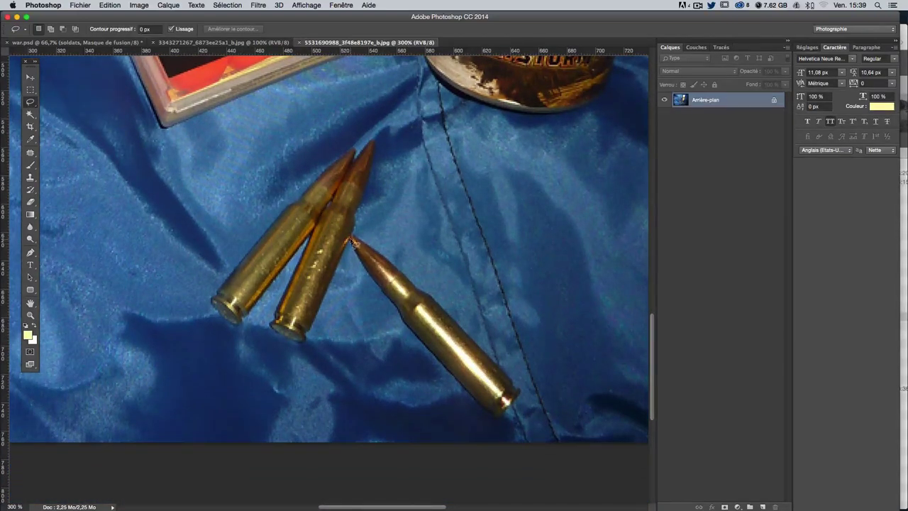
drag(364, 265, 500, 421)
drag(519, 392, 513, 387)
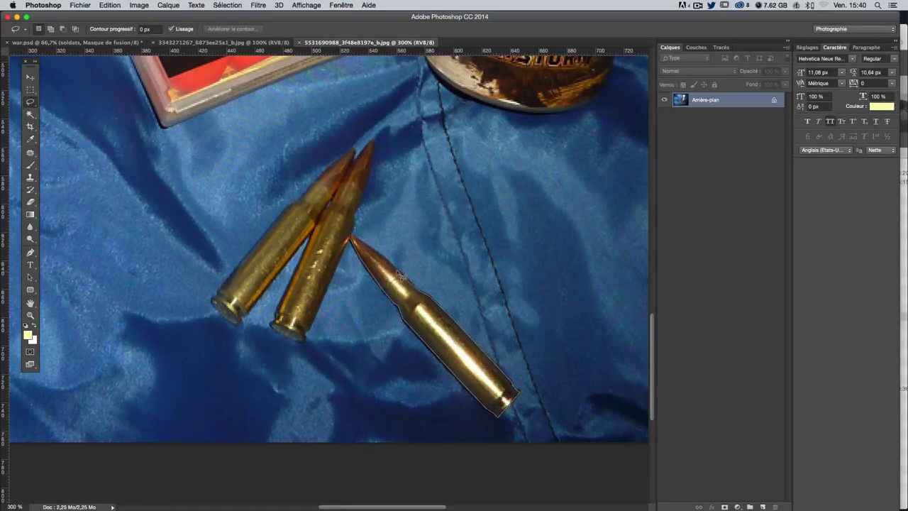
click(355, 243)
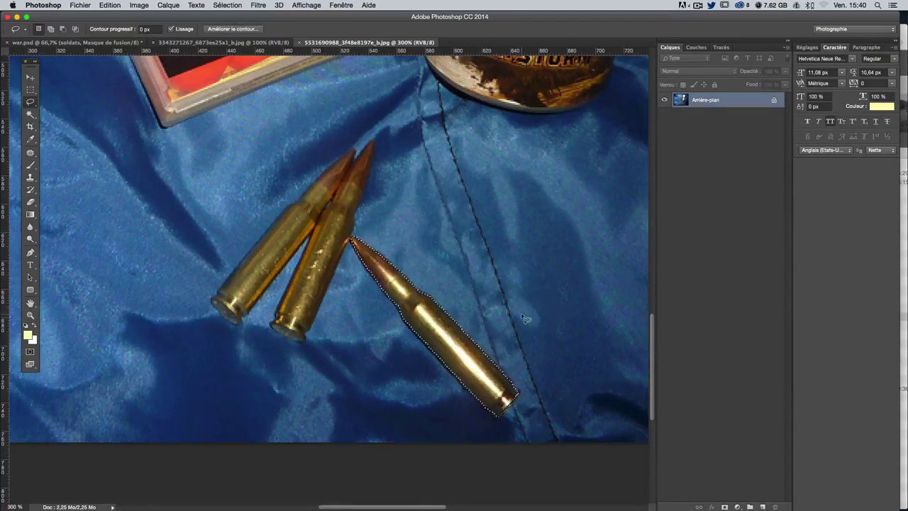
key(super+c)
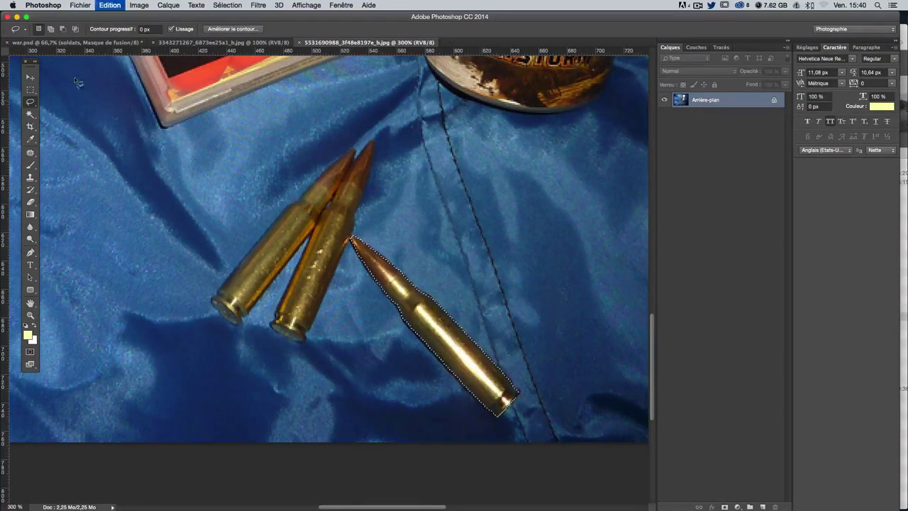
key(ctrl+Tab)
Step: Paste the bullet as layer 'balle', place it above the rifle, and scale it to 80% with a tilt
key(v)
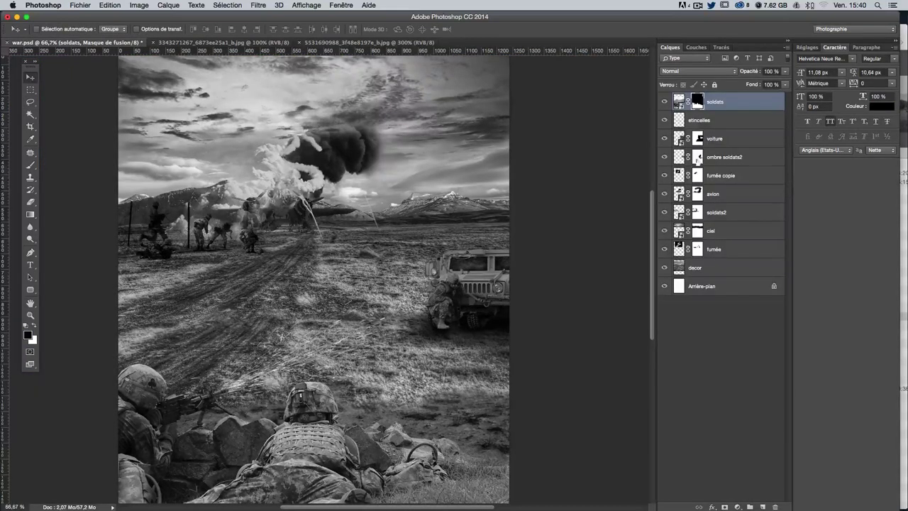
key(super+v)
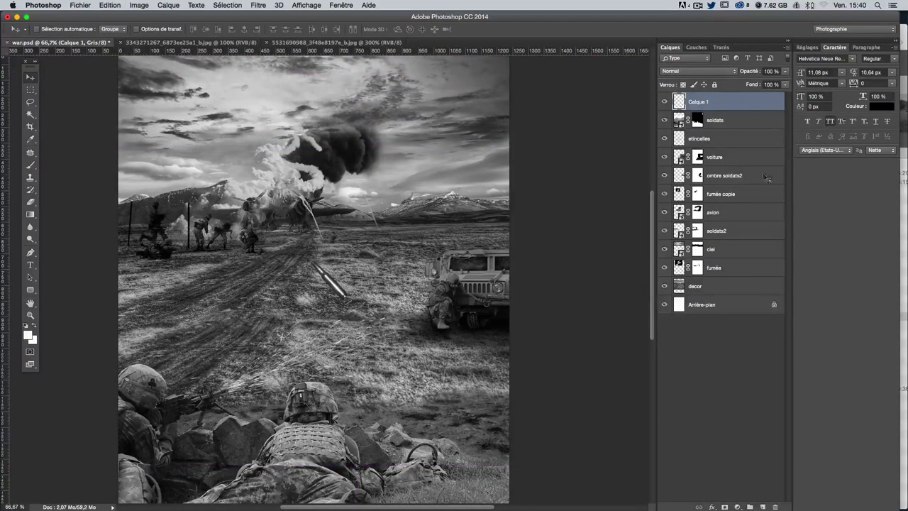
double_click(698, 101)
text(balle)
key(Return)
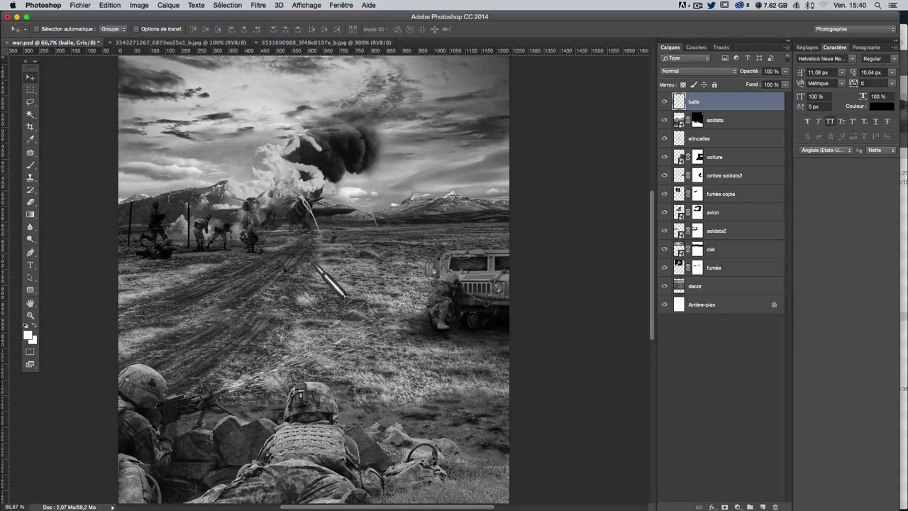
drag(286, 273, 331, 384)
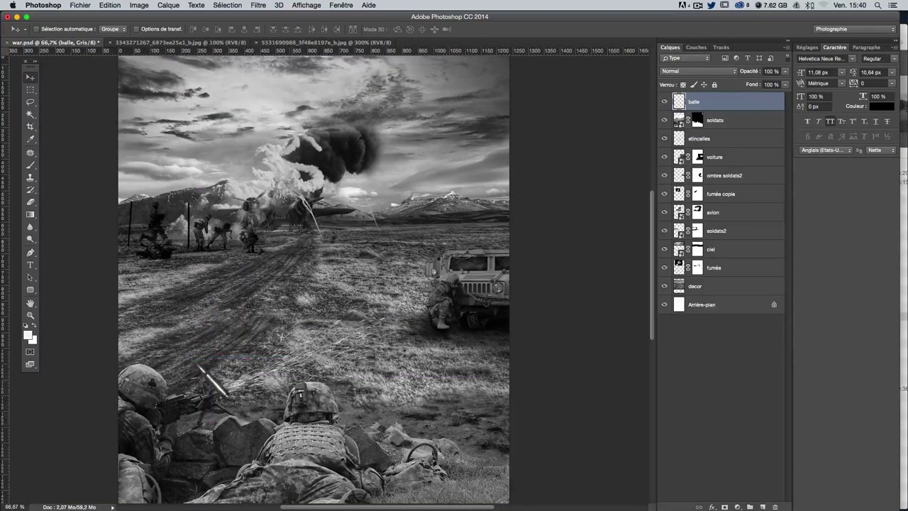
mouse_move(212, 379)
mouse_down()
mouse_move(195, 356)
mouse_move(206, 366)
mouse_up()
key(ctrl+t)
drag(249, 331, 256, 352)
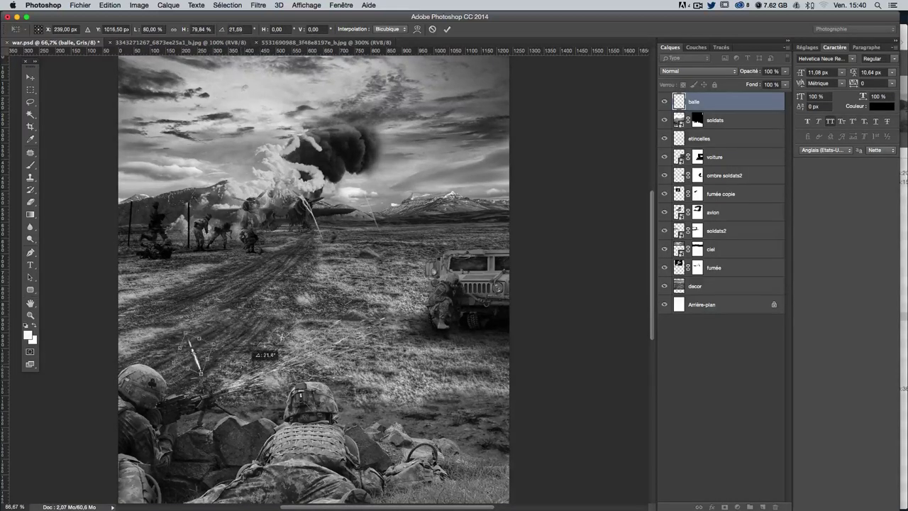
key(Return)
scroll(326, 341, down, 3)
scroll(370, 358, down, 2)
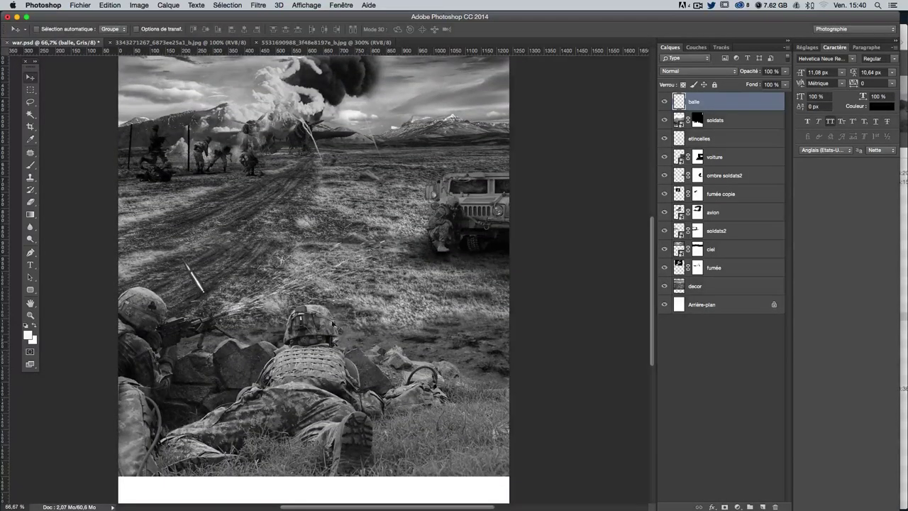
Step: Duplicate three more bullet copies, tilting and placing each near the other bullets
mouse_move(297, 305)
mouse_down()
mouse_move(323, 301)
mouse_move(280, 362)
mouse_move(341, 363)
mouse_up()
key(ctrl+t)
key(Return)
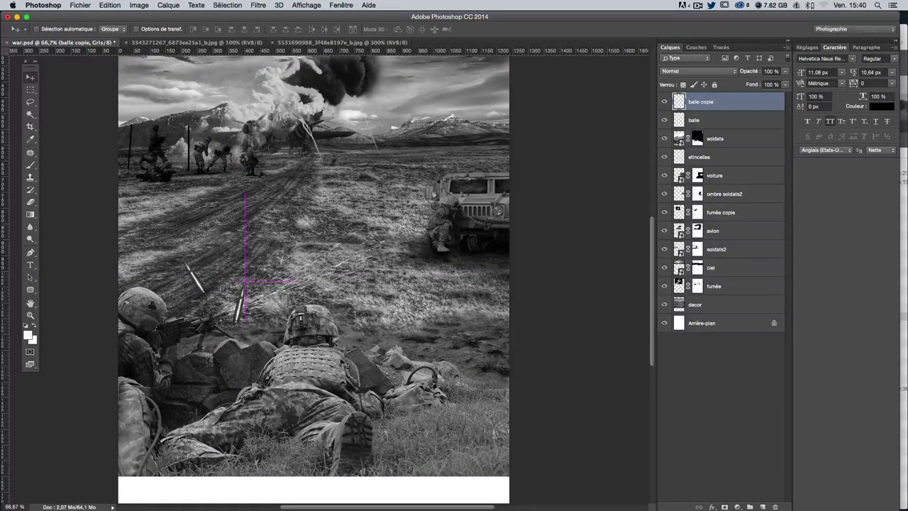
drag(257, 319, 234, 362)
key(ctrl+t)
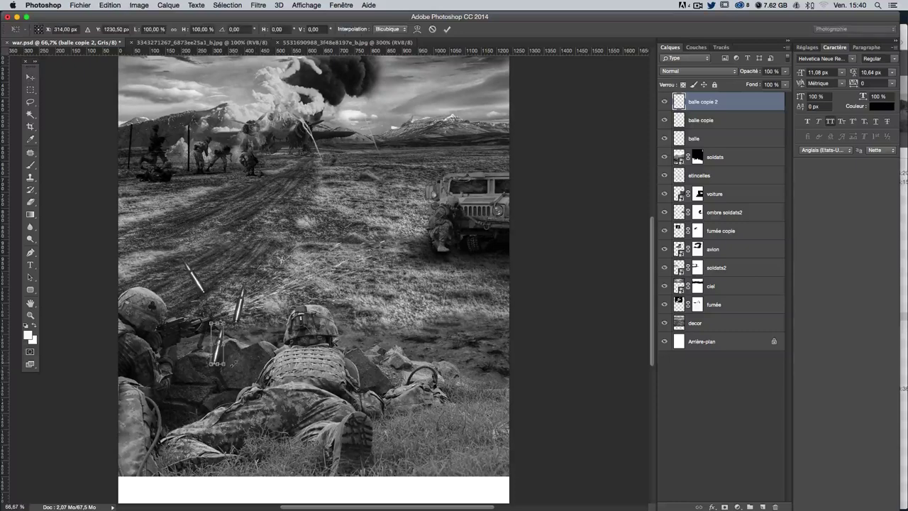
scroll(234, 354, left, 2)
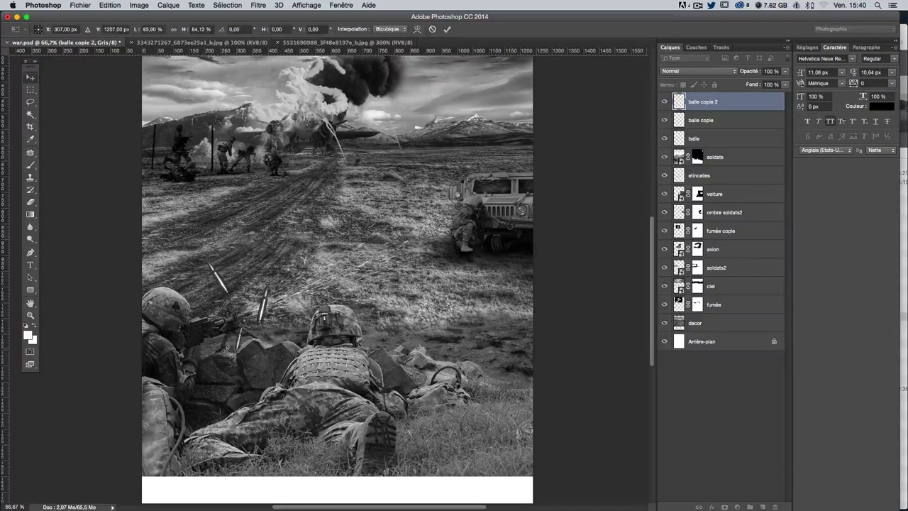
key(Return)
drag(244, 359, 230, 324)
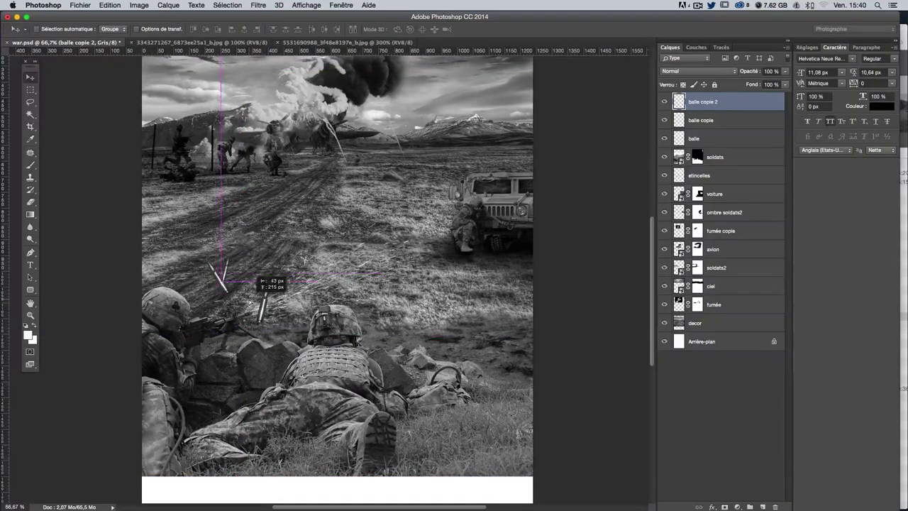
mouse_move(230, 324)
mouse_down()
mouse_move(261, 345)
mouse_move(191, 388)
mouse_up()
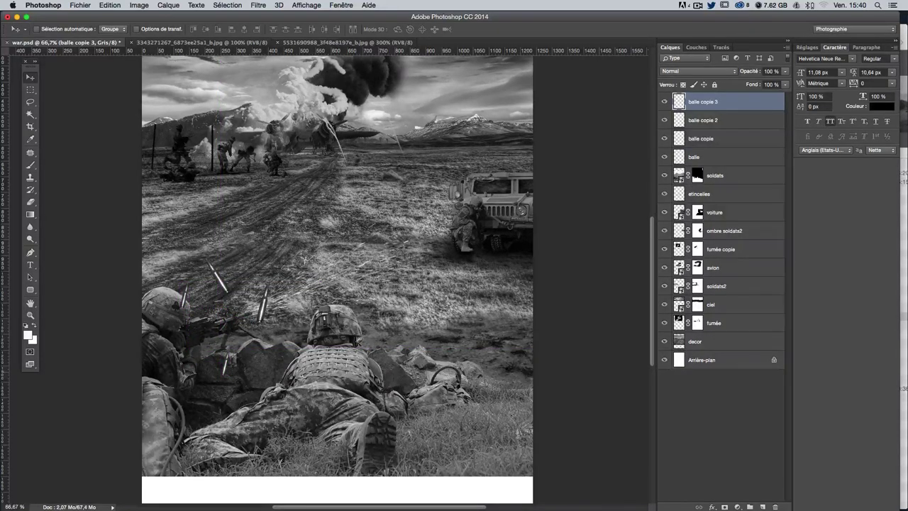
key(ctrl+t)
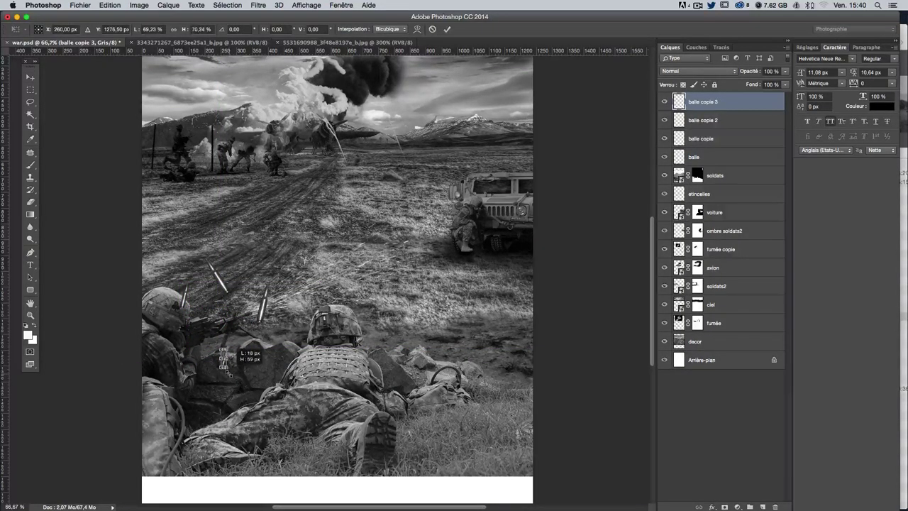
Step: Apply the newest bullet's resize and reposition the casings around the rifle
key(Return)
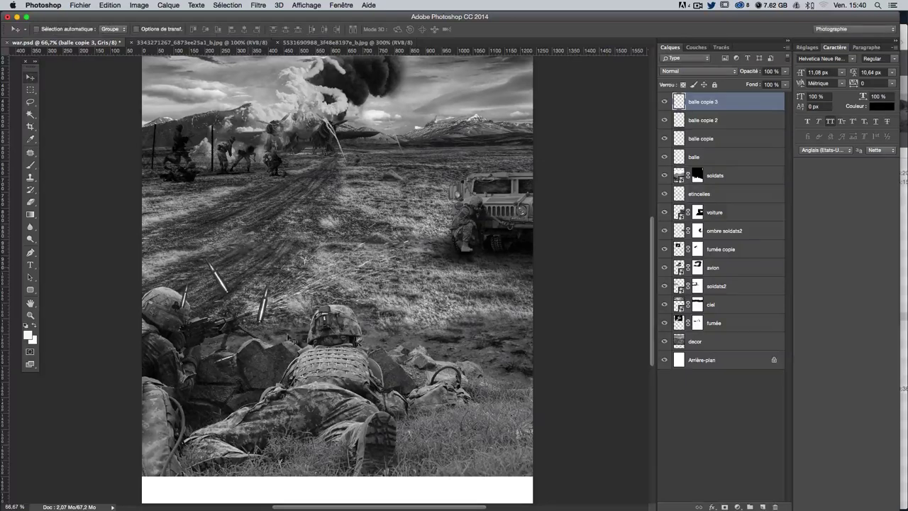
mouse_move(339, 440)
mouse_down()
mouse_move(335, 358)
mouse_move(350, 303)
mouse_up()
drag(231, 292, 219, 276)
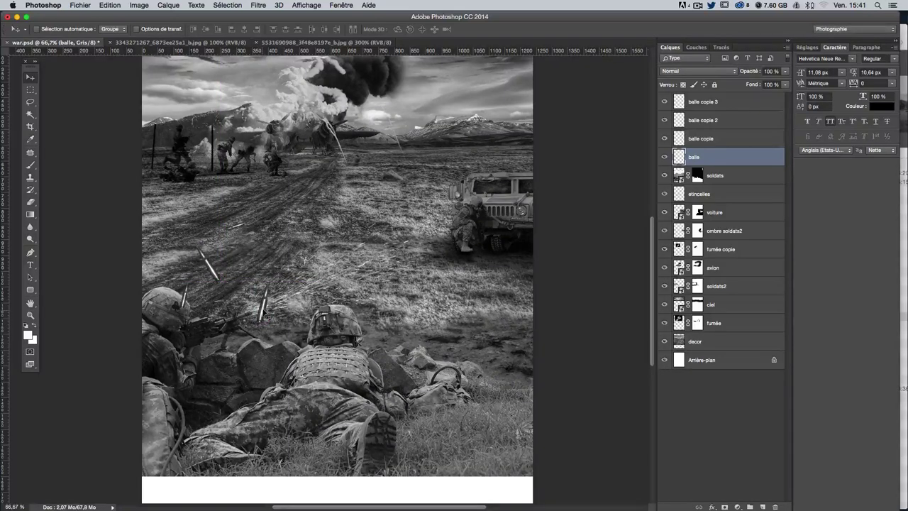
mouse_move(263, 310)
mouse_down()
mouse_move(244, 332)
mouse_move(280, 312)
mouse_up()
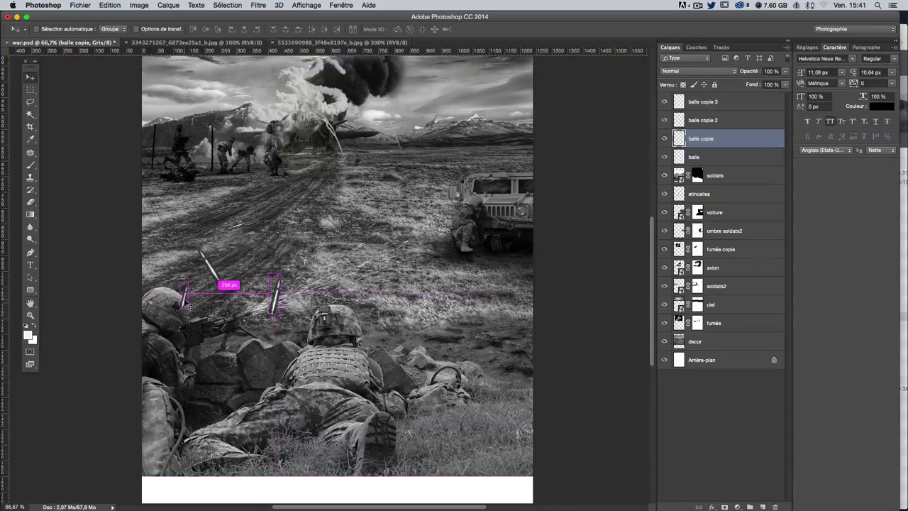
drag(186, 298, 187, 299)
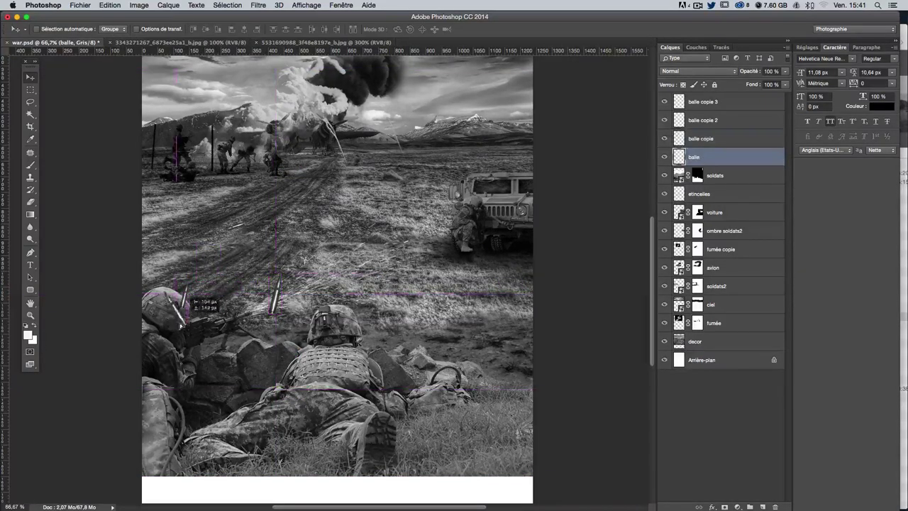
mouse_move(211, 330)
mouse_down()
mouse_move(224, 261)
mouse_move(198, 307)
mouse_move(198, 298)
mouse_move(244, 302)
mouse_up()
Step: Add another bullet casing copy, scale and rotate it, and place it near the soldiers
click(202, 257)
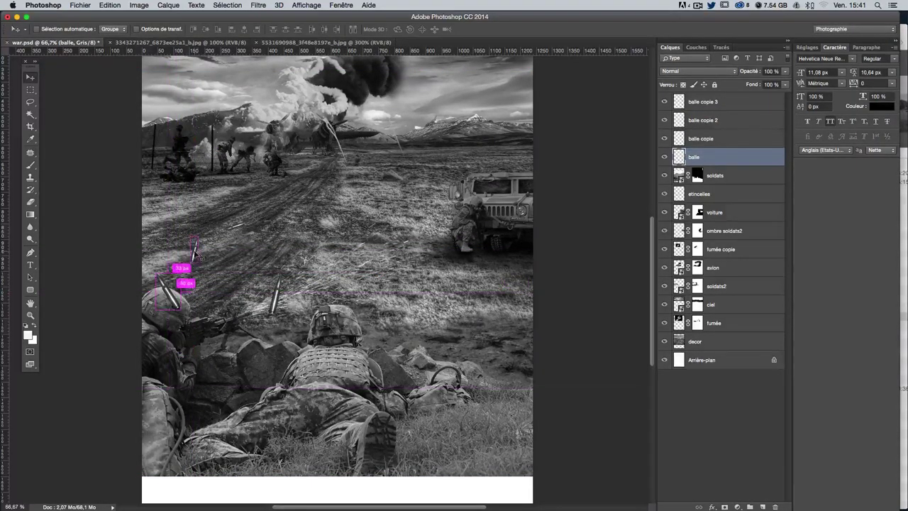
drag(204, 259, 263, 323)
key(ctrl+t)
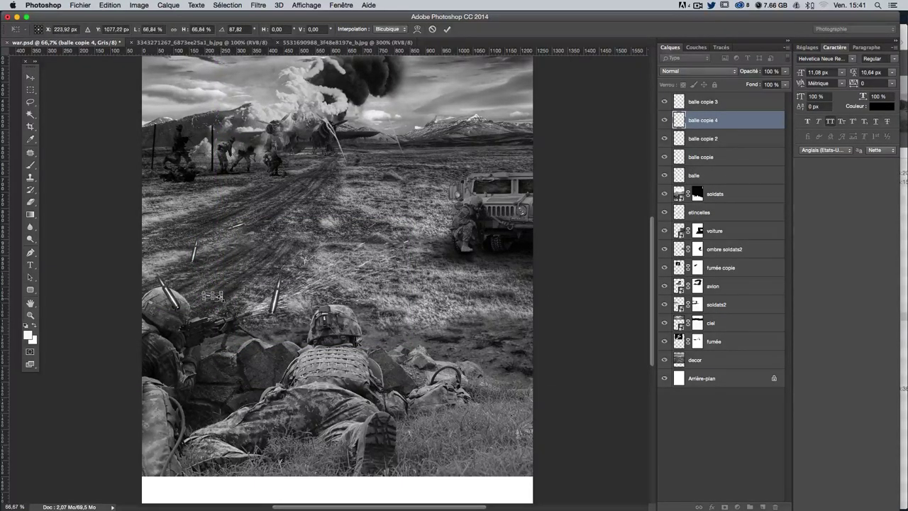
key(Return)
drag(254, 299, 301, 384)
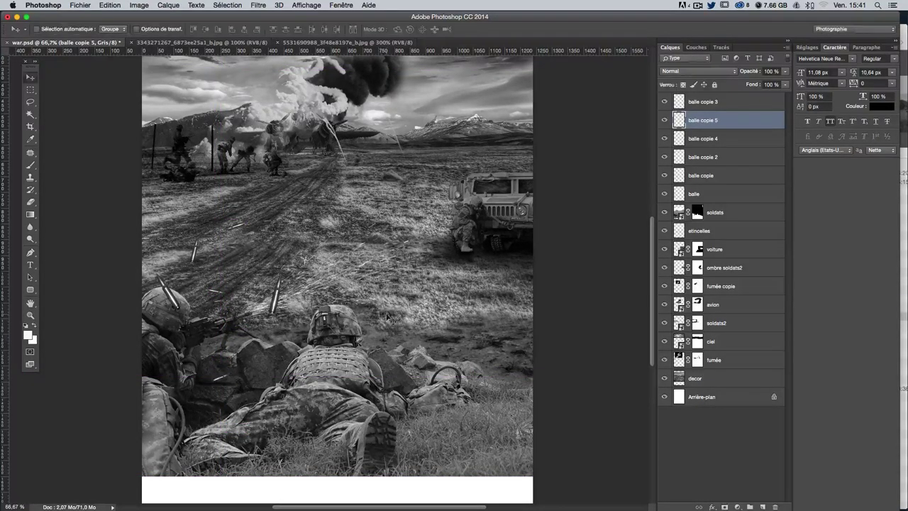
drag(389, 317, 415, 353)
Step: Adjust the remaining casings among the rocks and select all six balle layers
drag(308, 232, 282, 254)
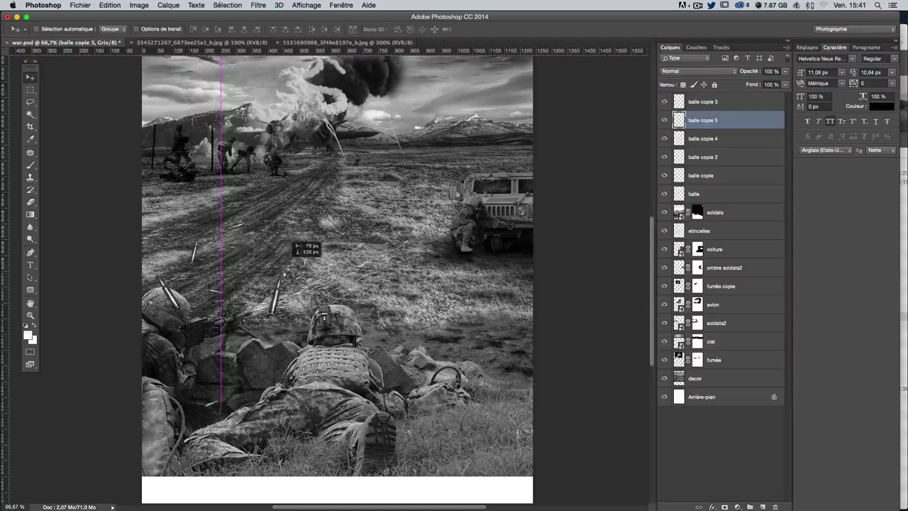
click(236, 225)
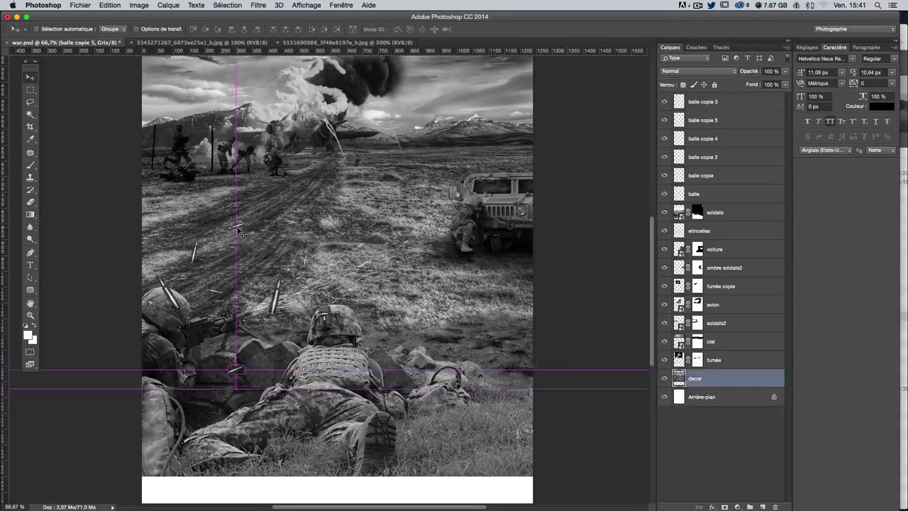
mouse_move(269, 236)
mouse_down()
mouse_move(262, 383)
mouse_move(290, 438)
mouse_up()
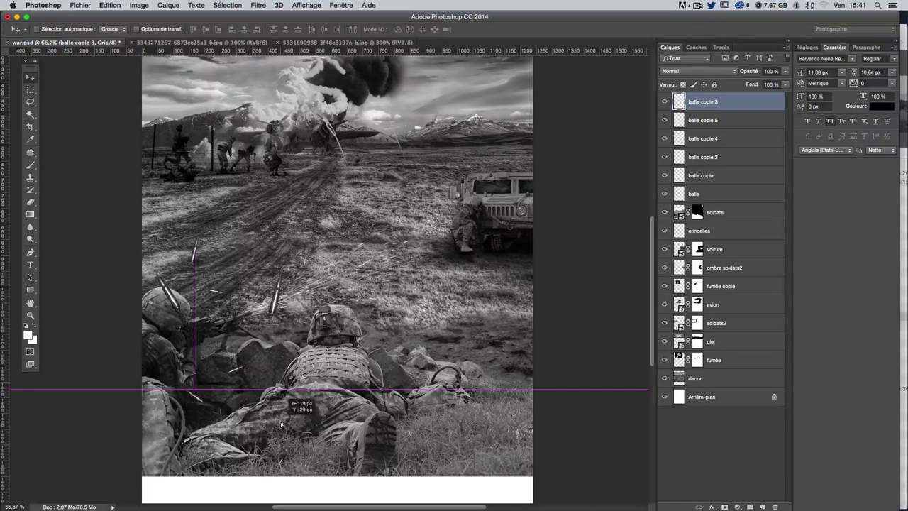
drag(289, 438, 285, 419)
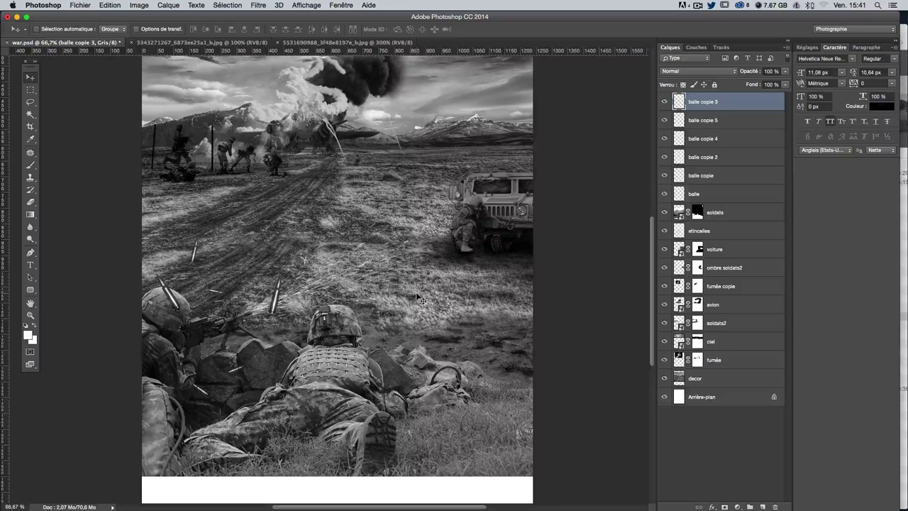
scroll(588, 236, up, 1)
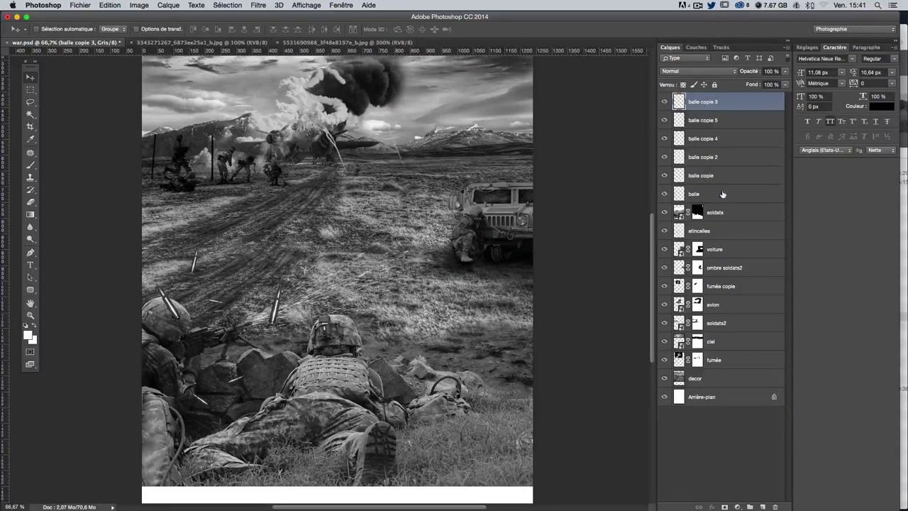
shift+click(723, 195)
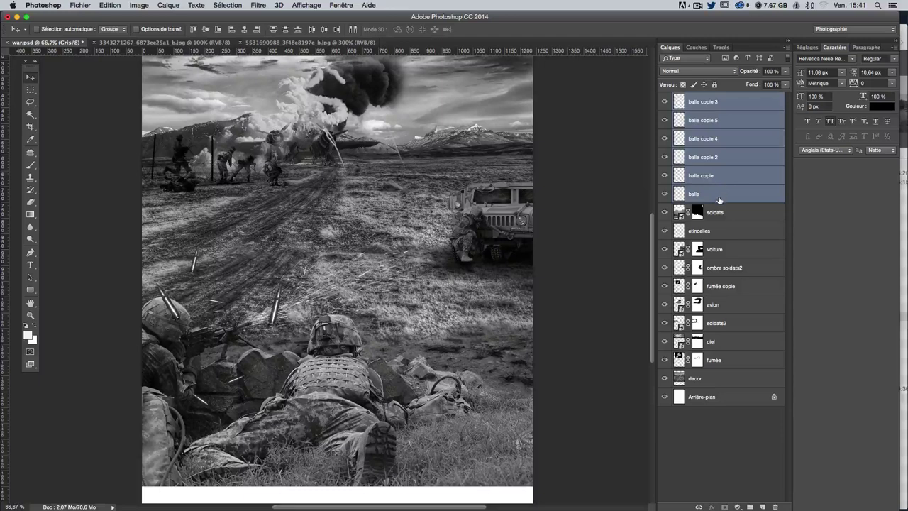
Step: Merge the six balle layers with Fusionner les calques and name the result 'balles'
right_click(718, 201)
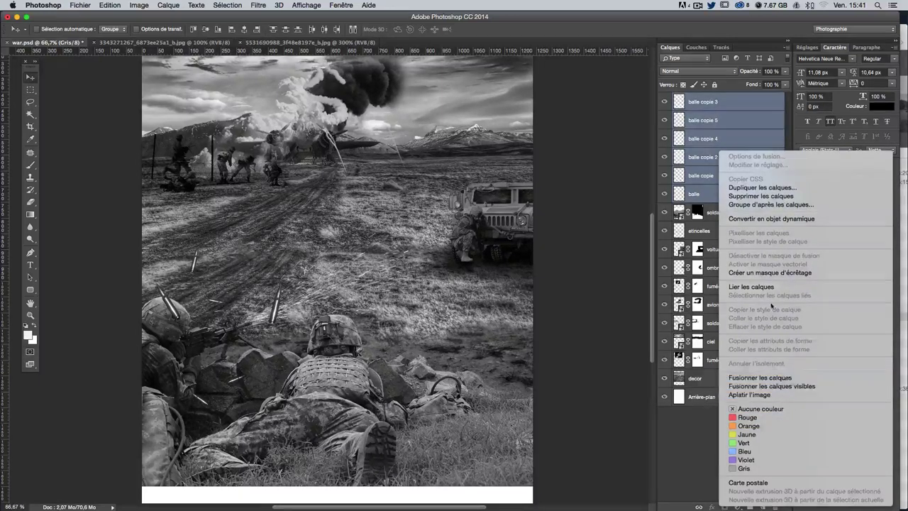
click(759, 377)
double_click(709, 102)
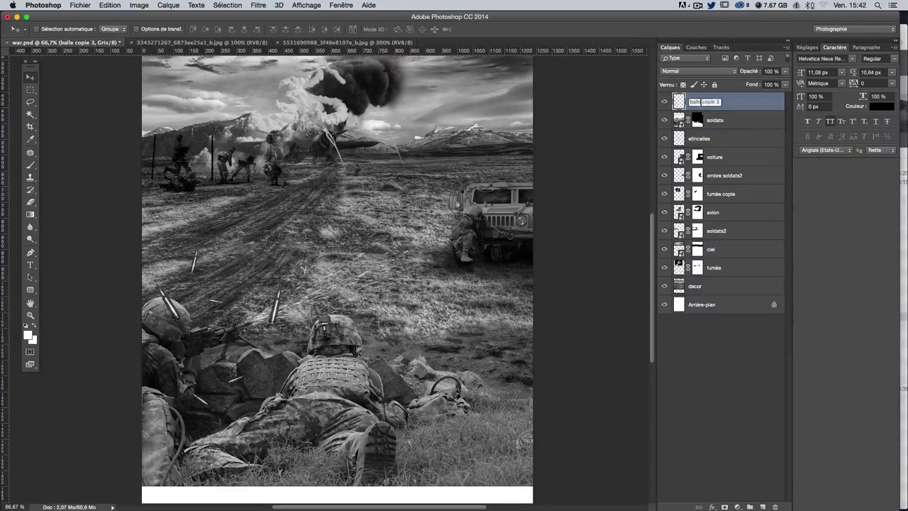
text(balles)
key(Return)
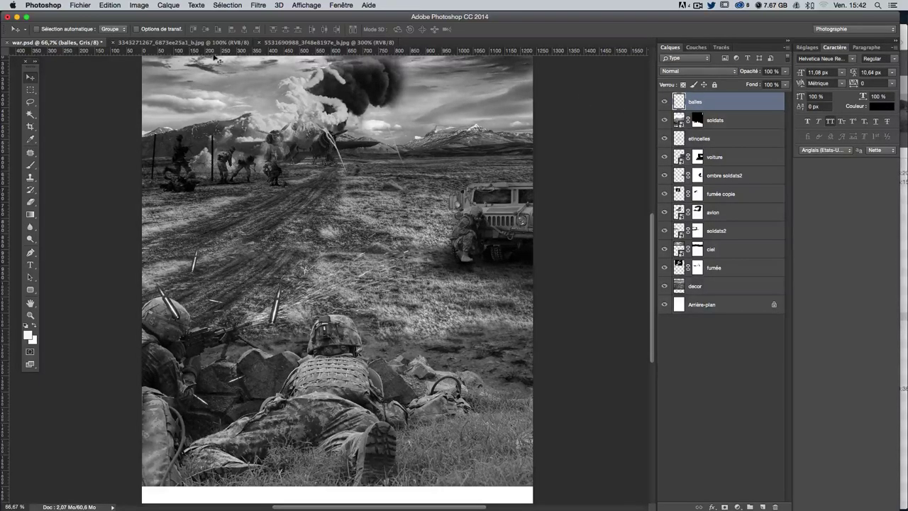
click(259, 5)
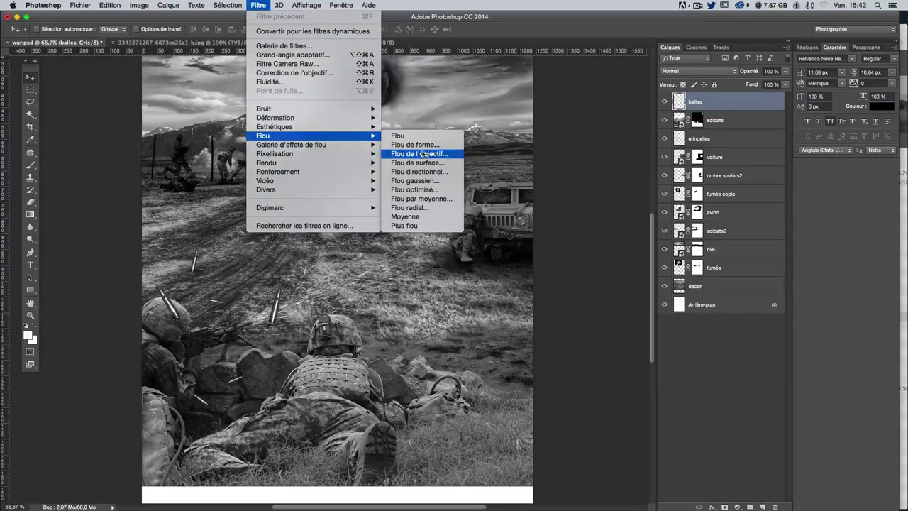
mouse_move(263, 135)
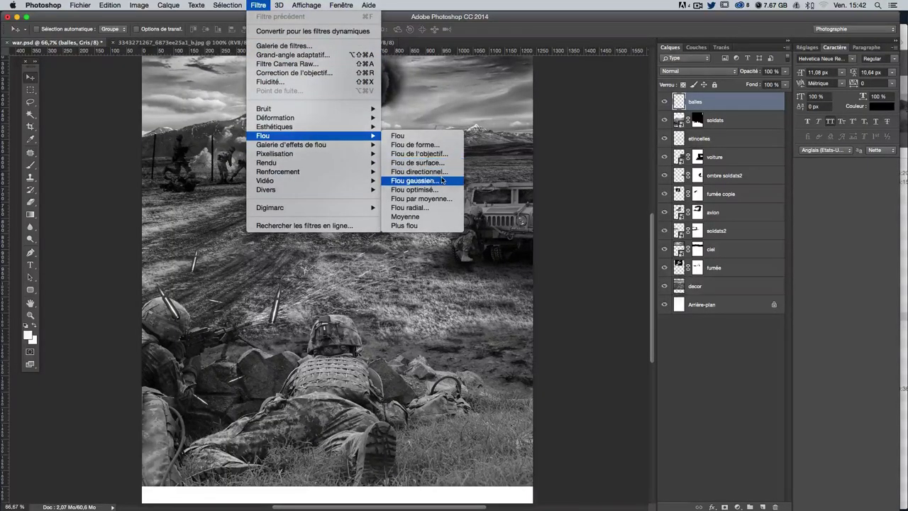
Step: Apply a Flou gaussien of about 2.7 px radius to the balles layer
click(426, 181)
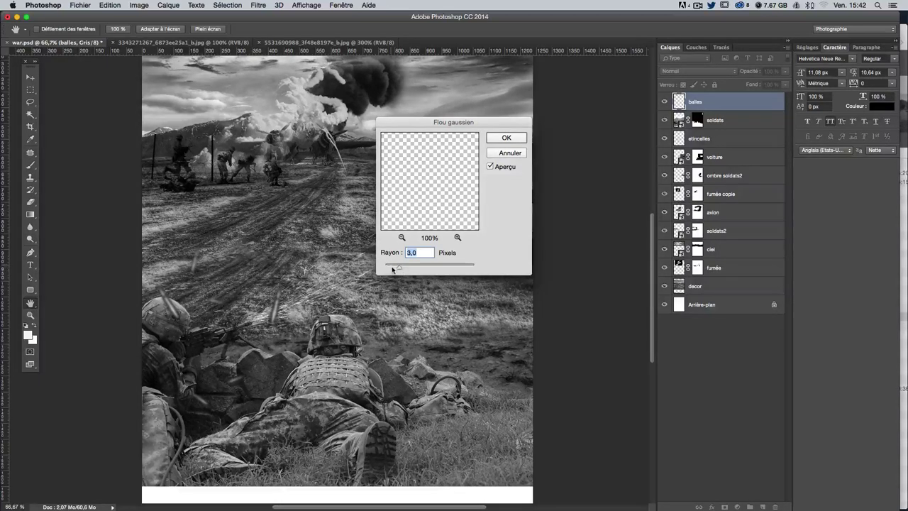
drag(395, 269, 394, 269)
key(Return)
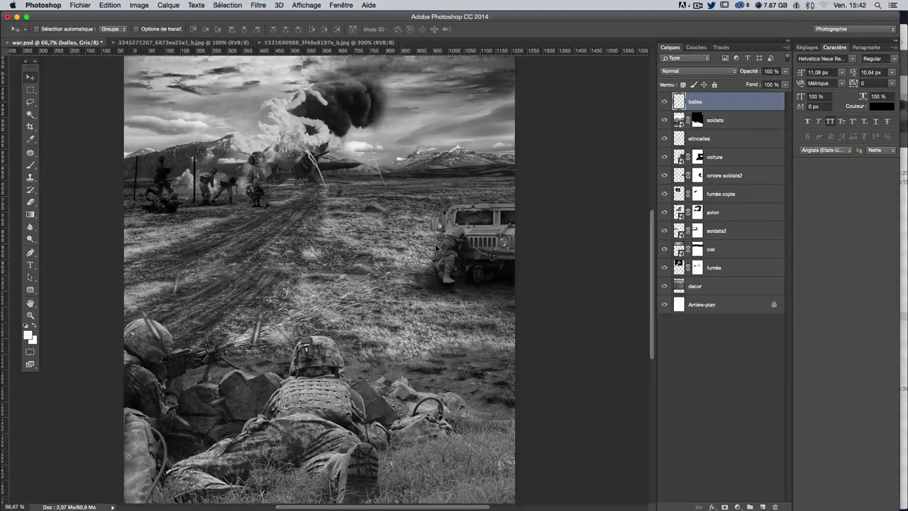
scroll(437, 249, up, 3)
scroll(290, 337, left, 5)
scroll(319, 338, down, 5)
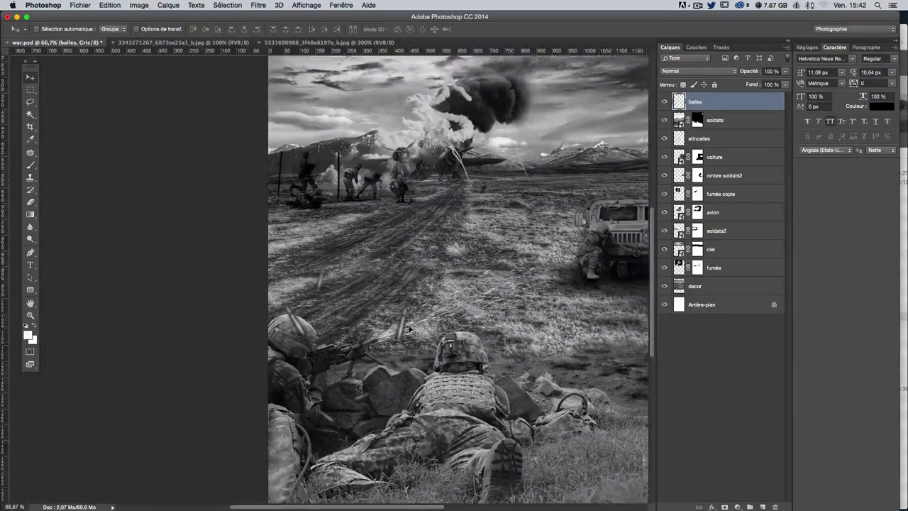
scroll(355, 339, right, 3)
scroll(383, 340, right, 3)
scroll(399, 340, up, 2)
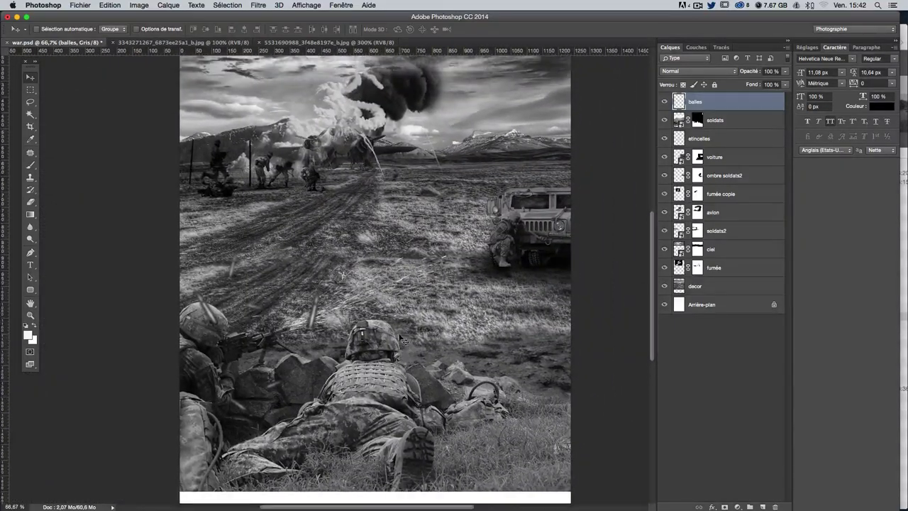
Step: Duplicate balles slightly offset and give the copy a shortened Flou directionnel at angle 0
drag(303, 296, 336, 259)
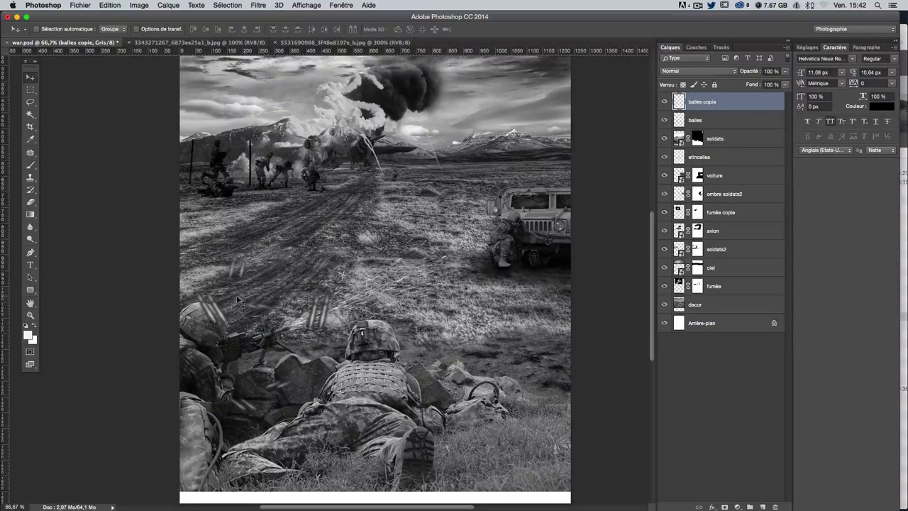
click(261, 5)
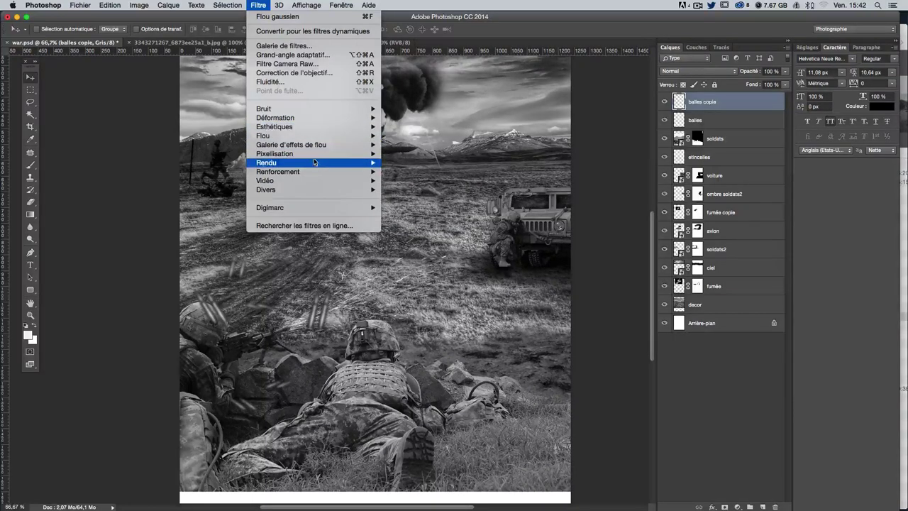
mouse_move(263, 135)
click(427, 173)
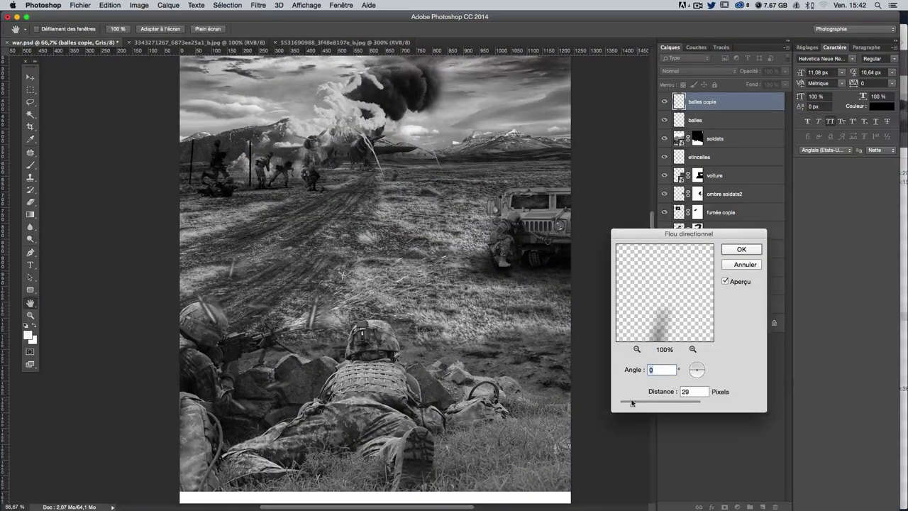
drag(627, 405, 624, 406)
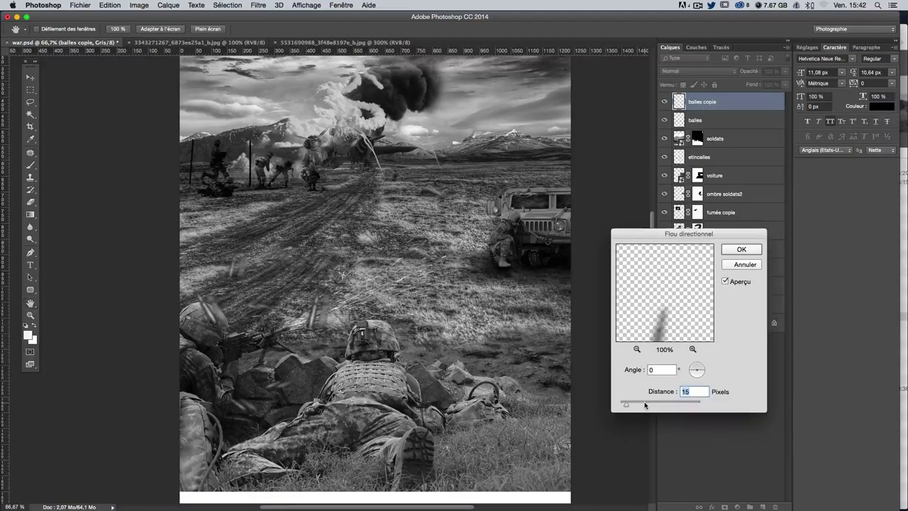
key(Return)
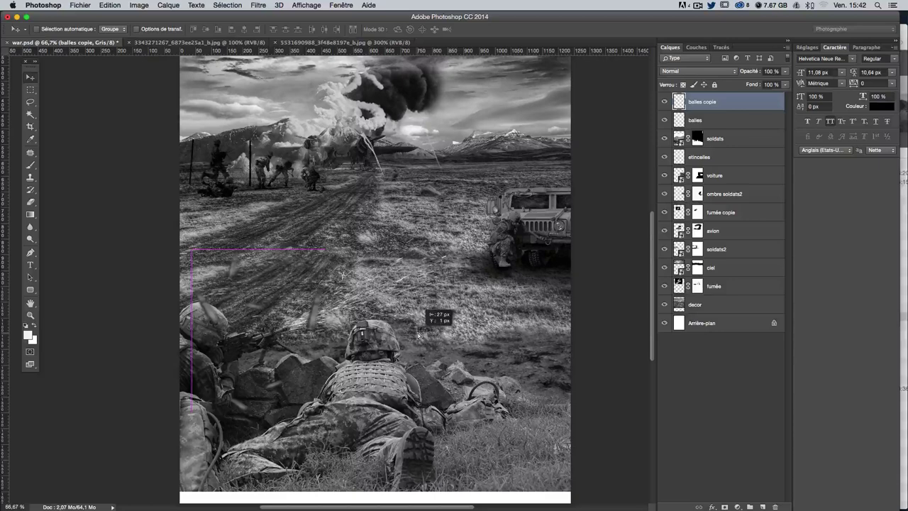
Step: Place 'balles copie' beneath 'balles', nudge it left and rotate it slightly
mouse_move(753, 113)
mouse_down()
mouse_move(724, 110)
mouse_move(722, 125)
mouse_up()
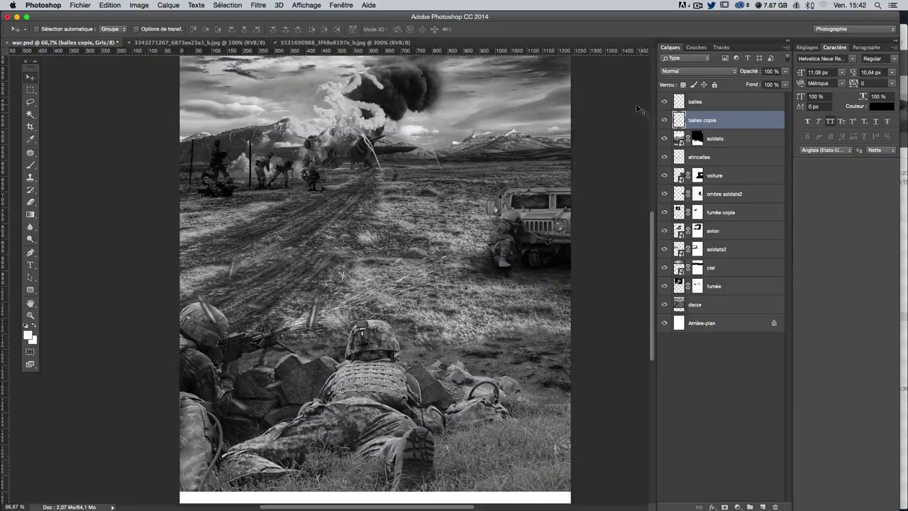
drag(357, 259, 348, 259)
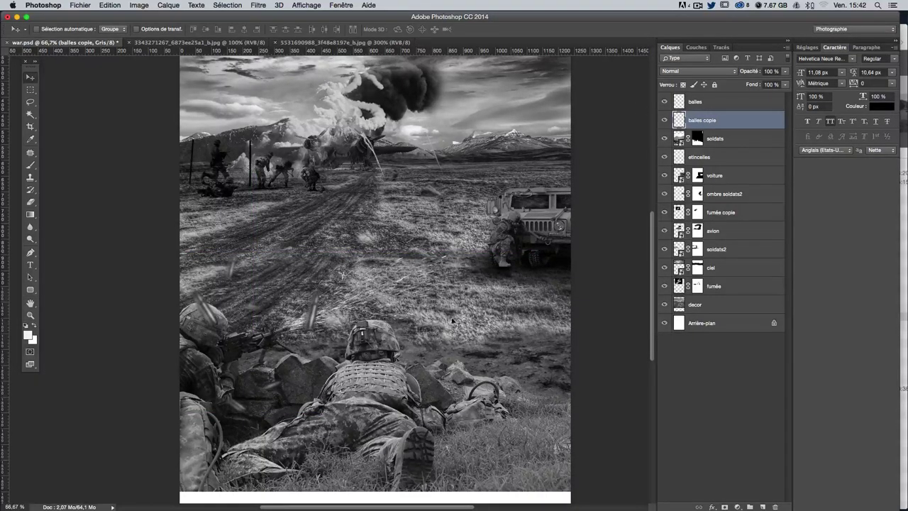
key(ctrl+t)
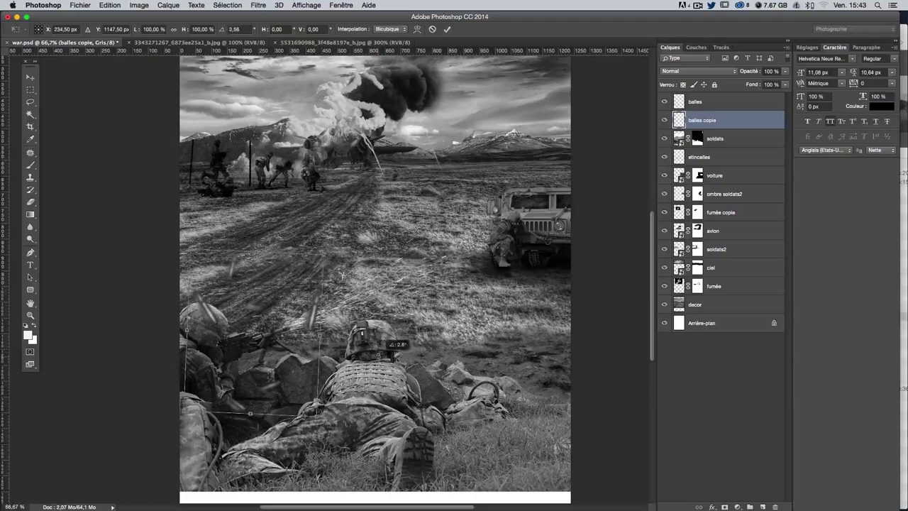
key(Return)
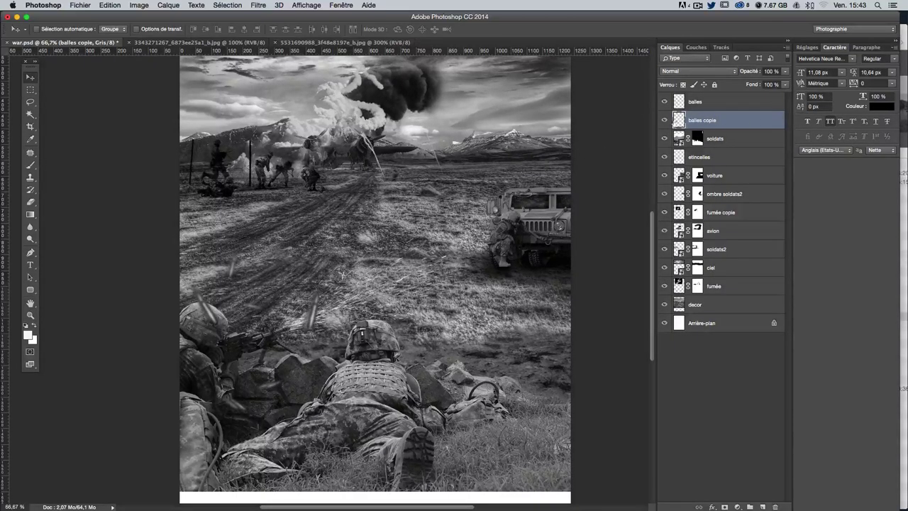
scroll(547, 248, up, 1)
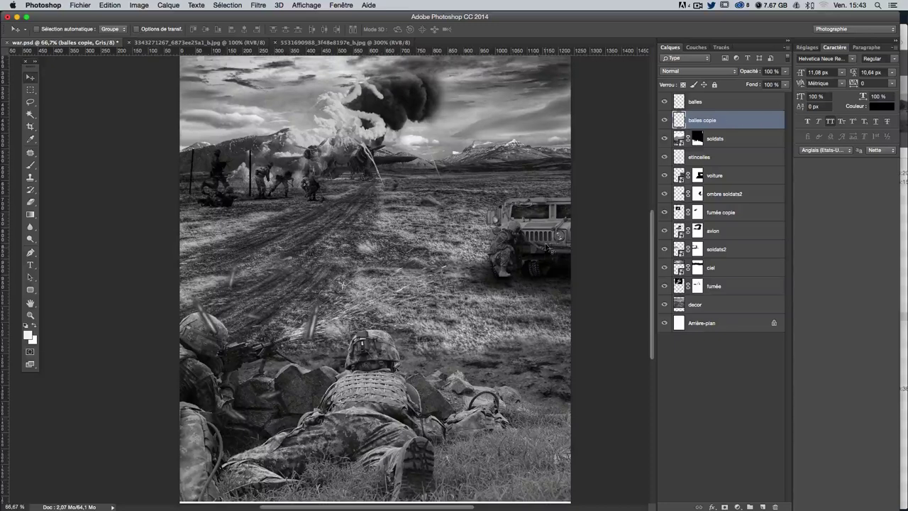
scroll(547, 247, up, 3)
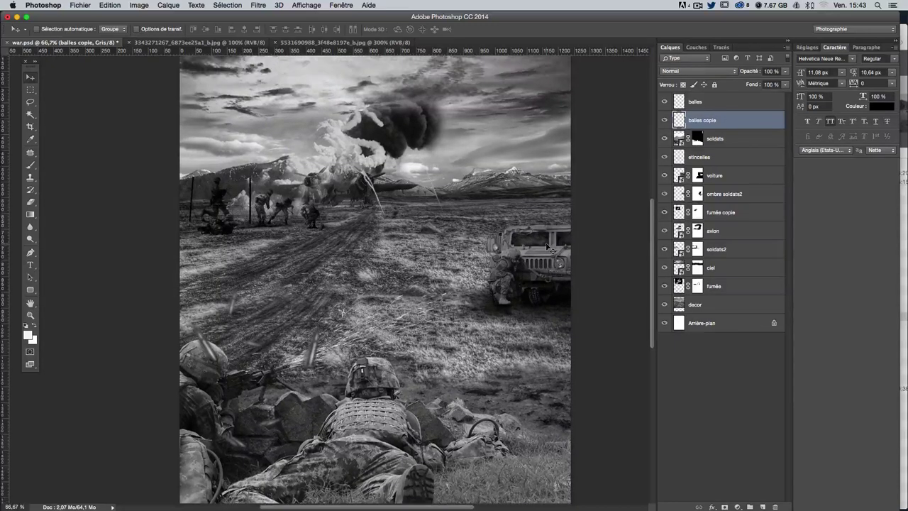
click(902, 235)
click(752, 246)
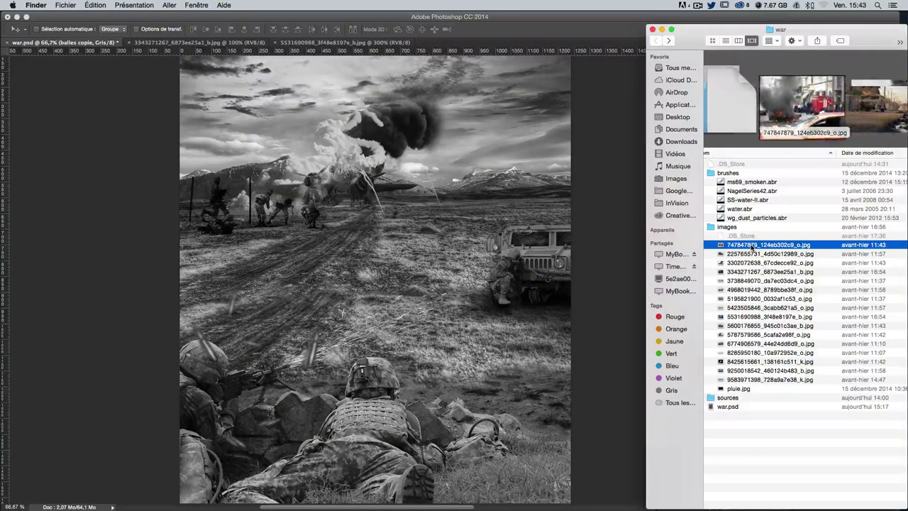
key(Down)
key(Down)
key(Down)
key(Down)
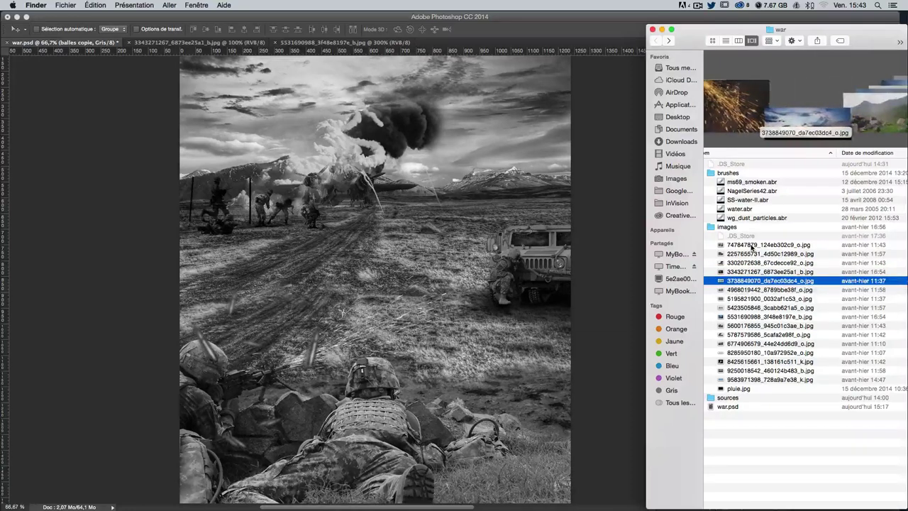
key(Down)
key(Down)
key(Down)
key(Down)
key(Down)
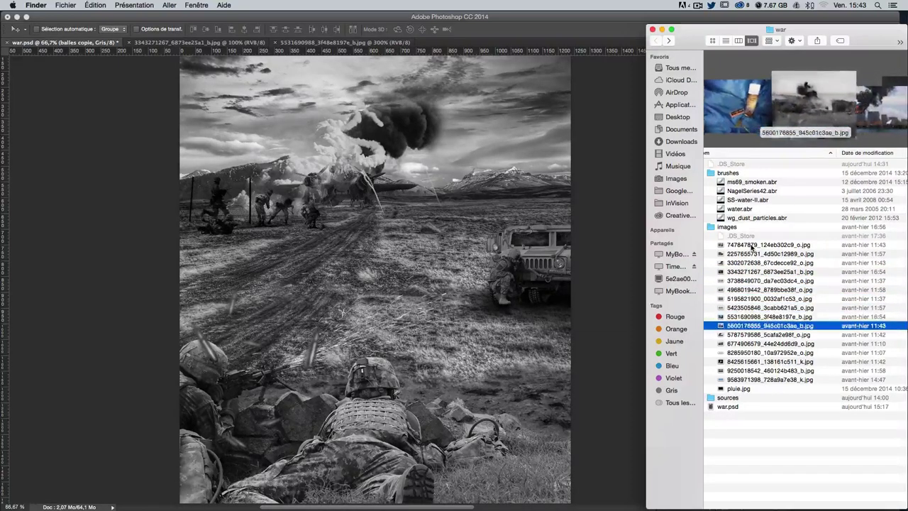
key(Down)
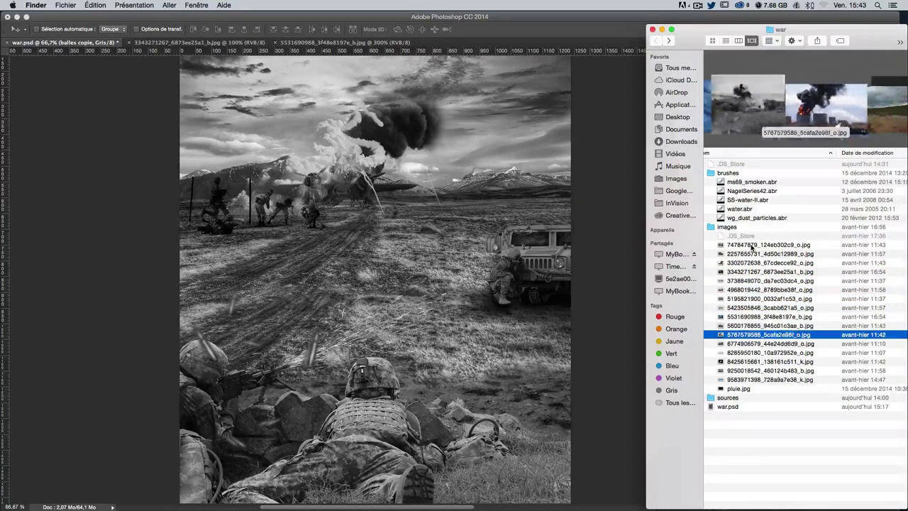
key(Up)
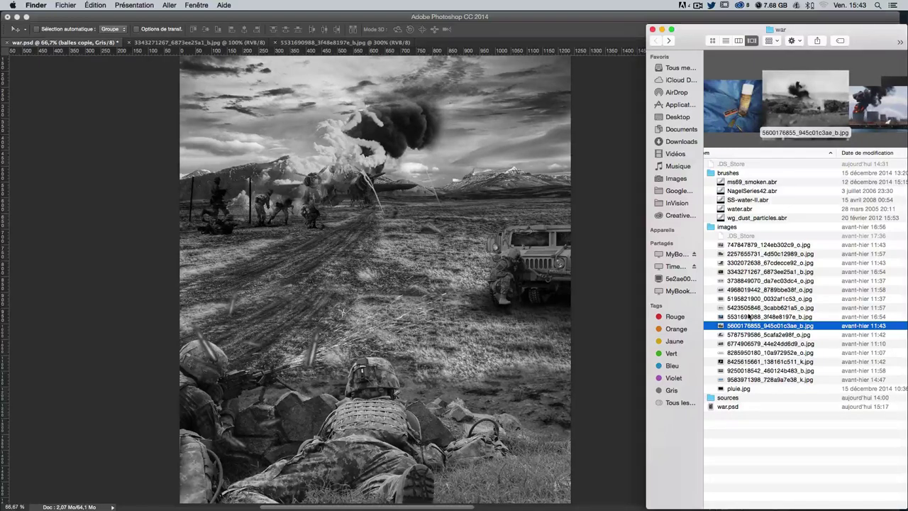
Step: Place the explosion photo into war.psd, scaled to about 39%, above the jeep
drag(744, 325, 475, 256)
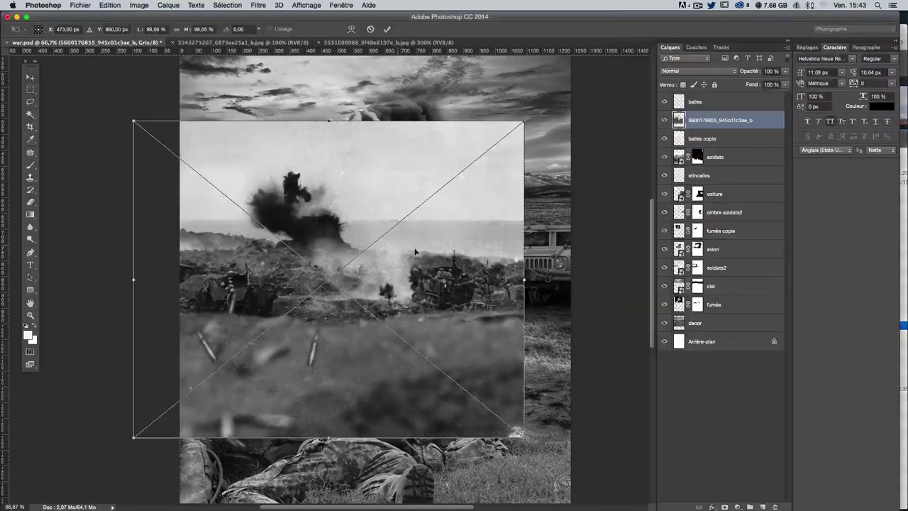
drag(405, 285, 435, 281)
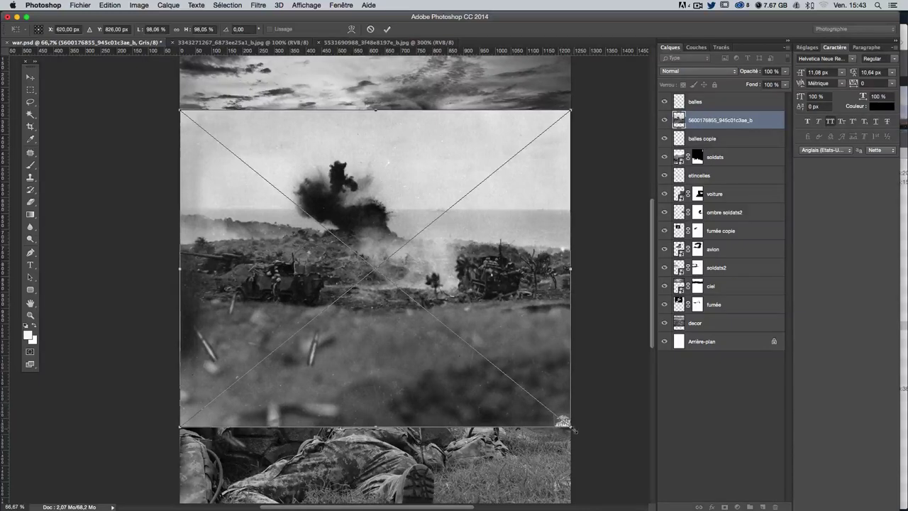
mouse_move(564, 423)
mouse_down()
mouse_move(337, 240)
mouse_move(558, 252)
mouse_up()
key(Return)
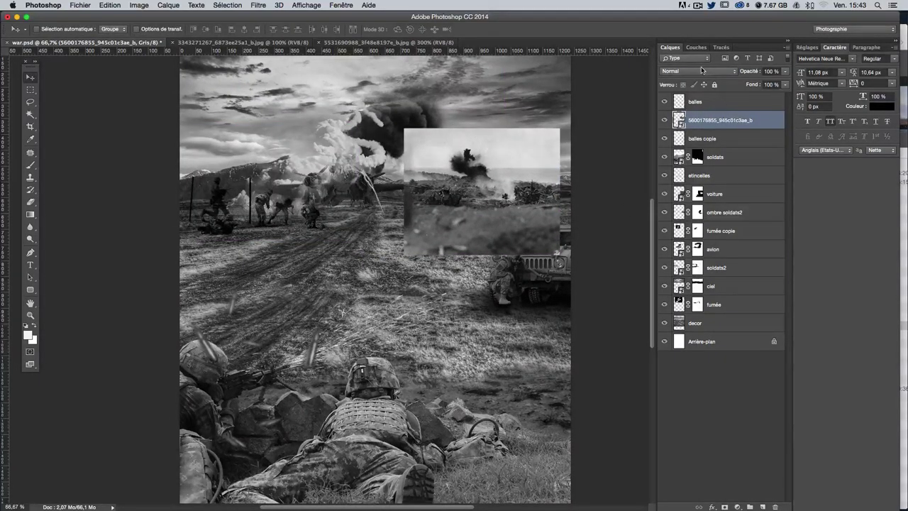
Step: Try Produit and Obscurcir blending, revert to Normal, nudge the explosion, and add a layer mask
click(700, 69)
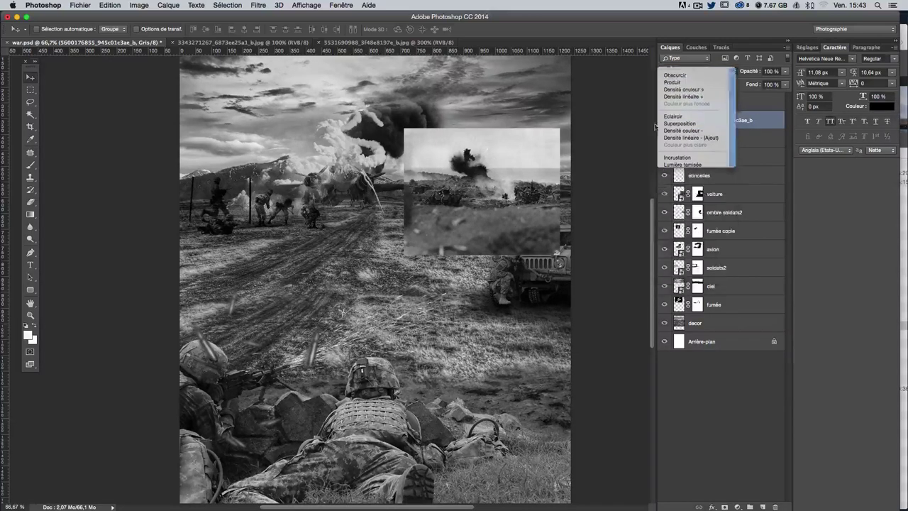
click(672, 82)
click(699, 71)
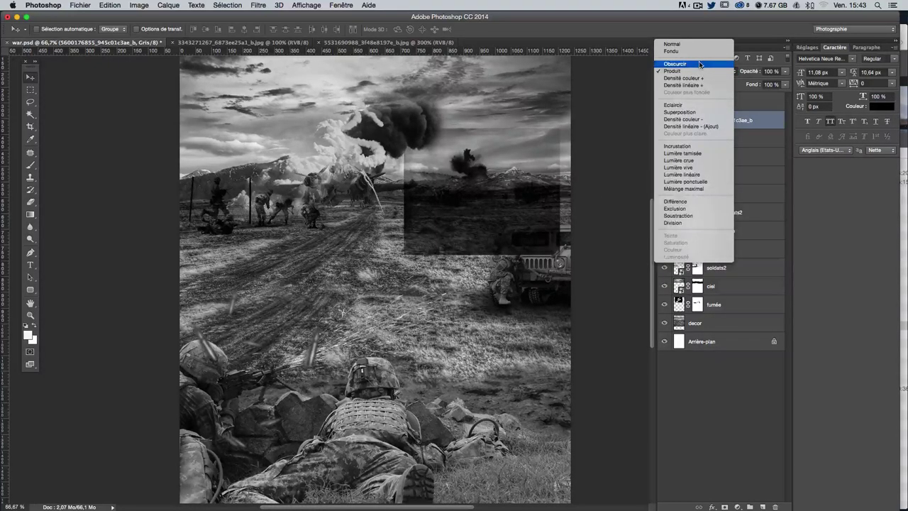
drag(494, 245, 512, 273)
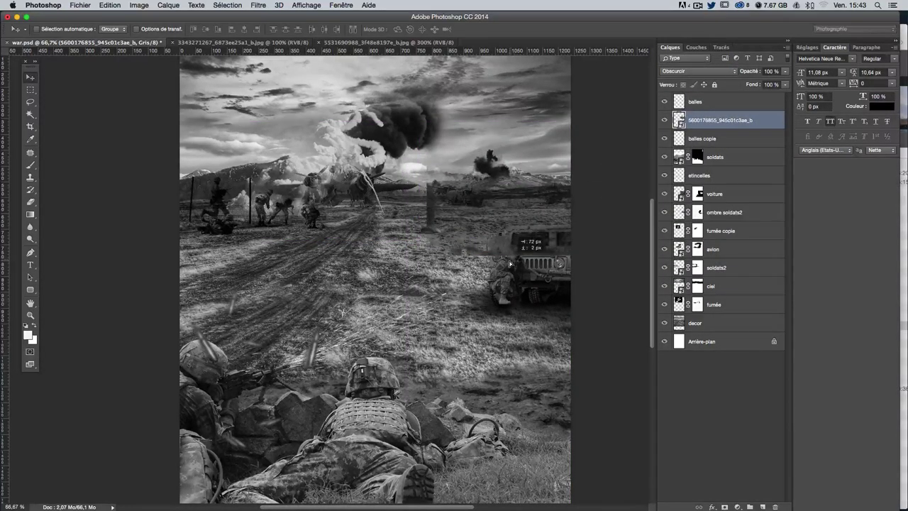
click(693, 76)
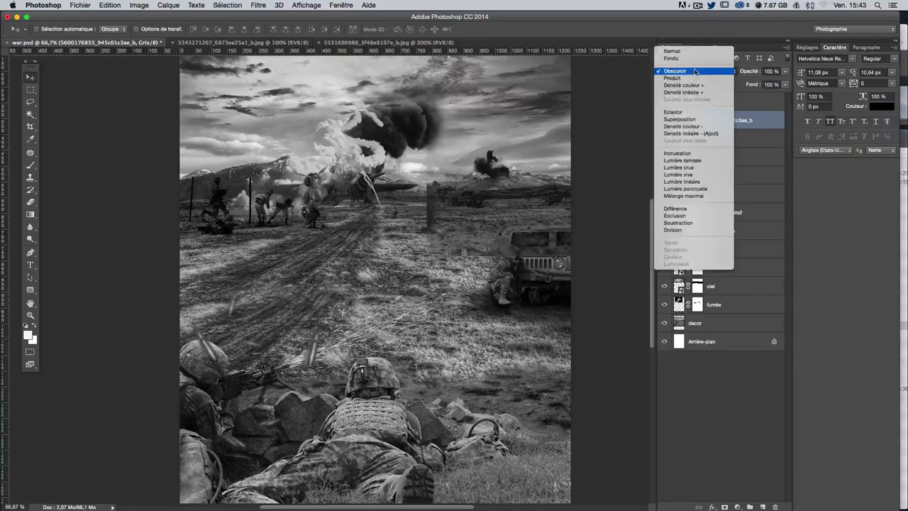
click(693, 51)
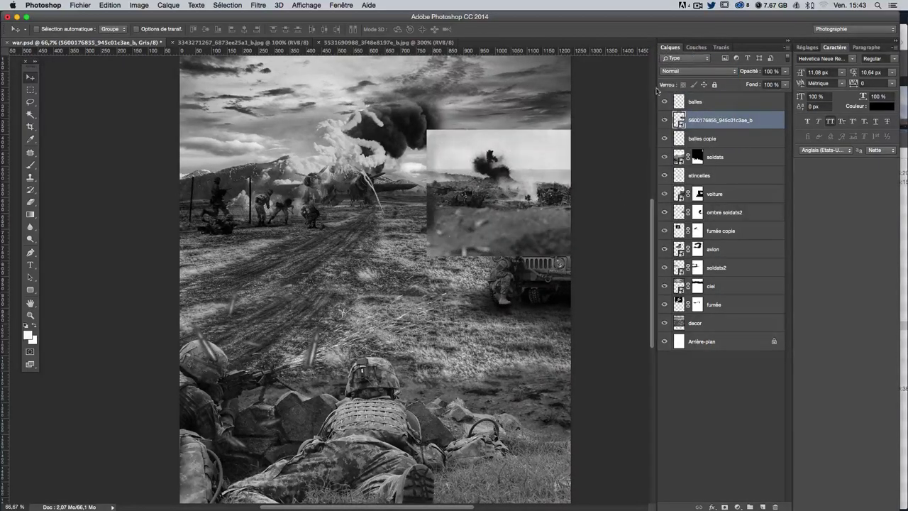
drag(545, 165, 545, 167)
click(724, 507)
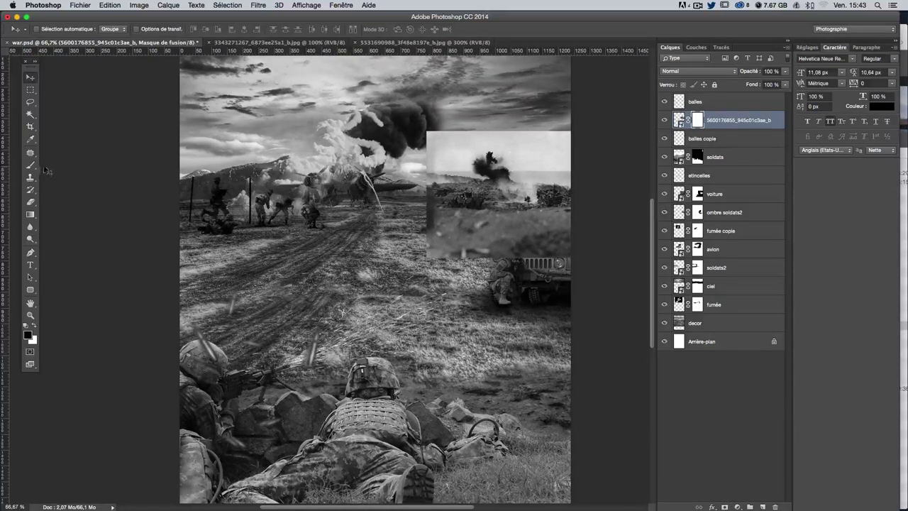
Step: Brush black on the explosion mask to hide its left, top and bright sky edges around the jeep
key(b)
drag(460, 132, 440, 174)
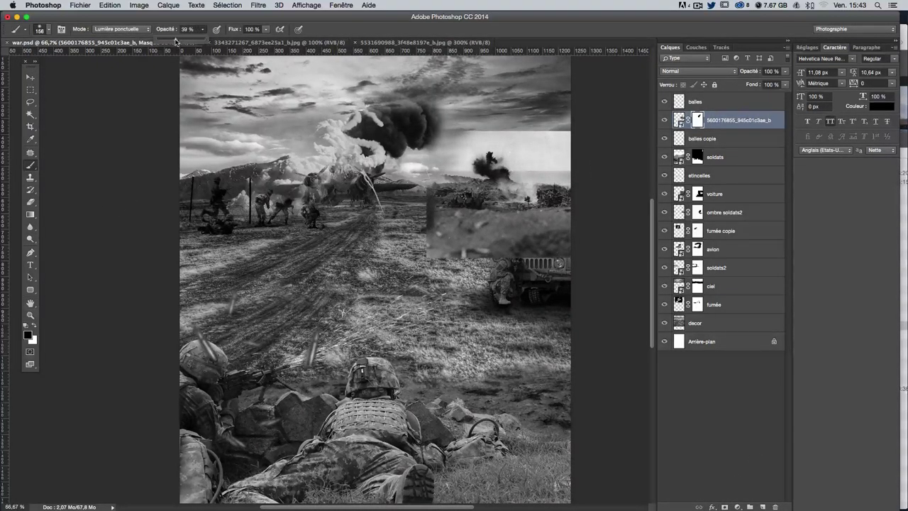
drag(436, 156, 535, 145)
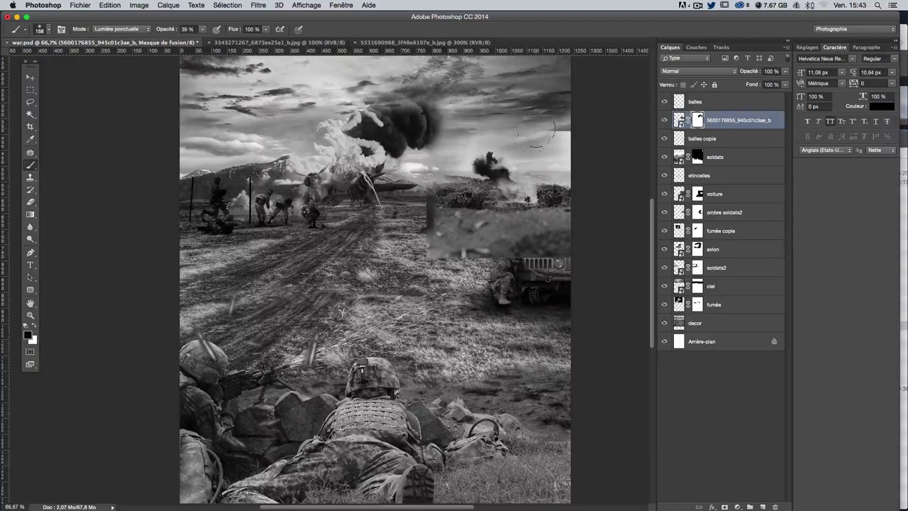
drag(536, 135, 538, 169)
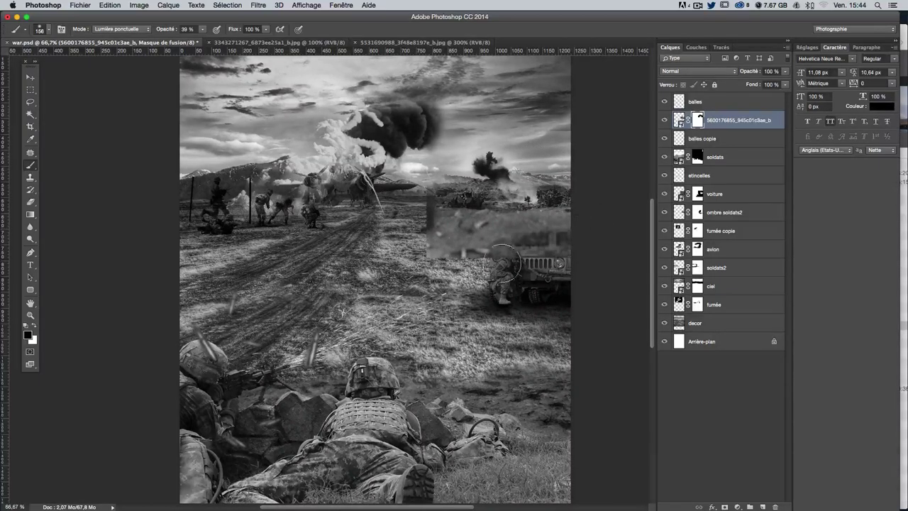
mouse_move(503, 262)
mouse_down()
mouse_move(577, 219)
mouse_move(511, 245)
mouse_move(438, 228)
mouse_up()
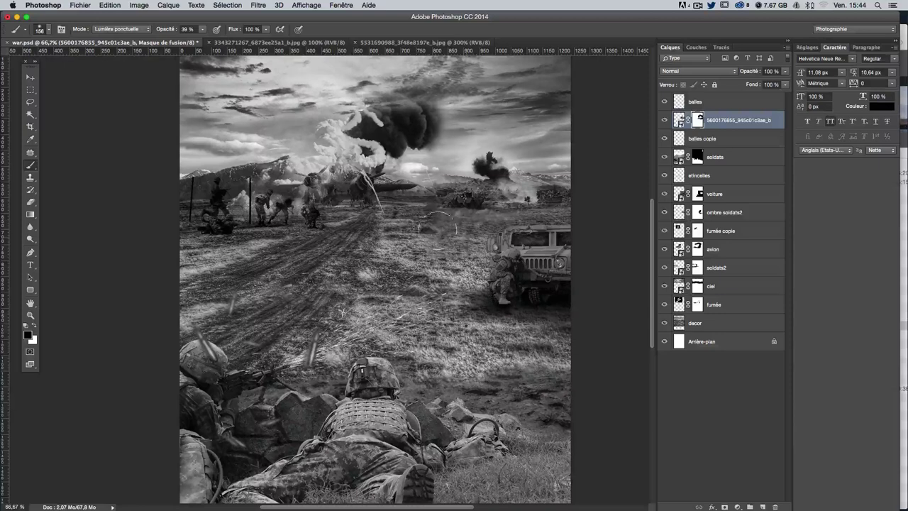
Step: Paint out the horizon haze, then refine the mask at 100% zoom with a 21 px brush
drag(500, 221, 485, 220)
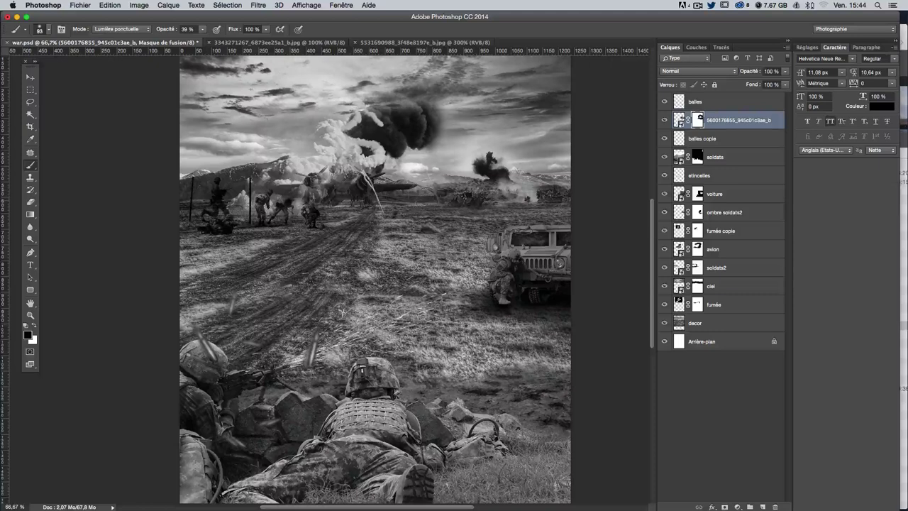
drag(507, 188, 569, 207)
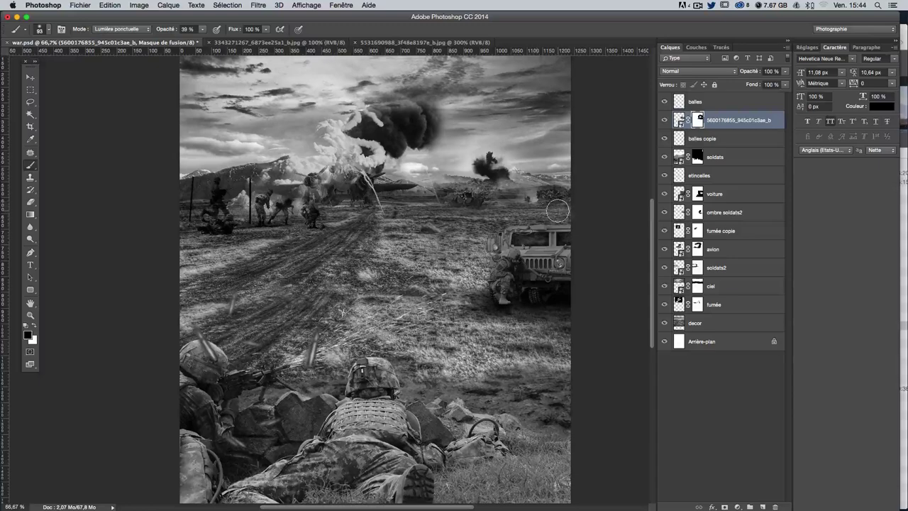
key(super+1)
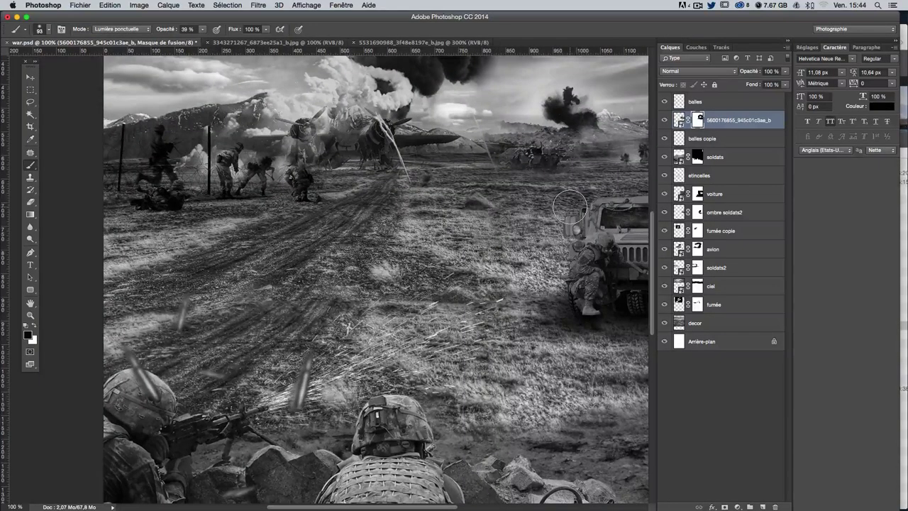
drag(575, 167, 522, 135)
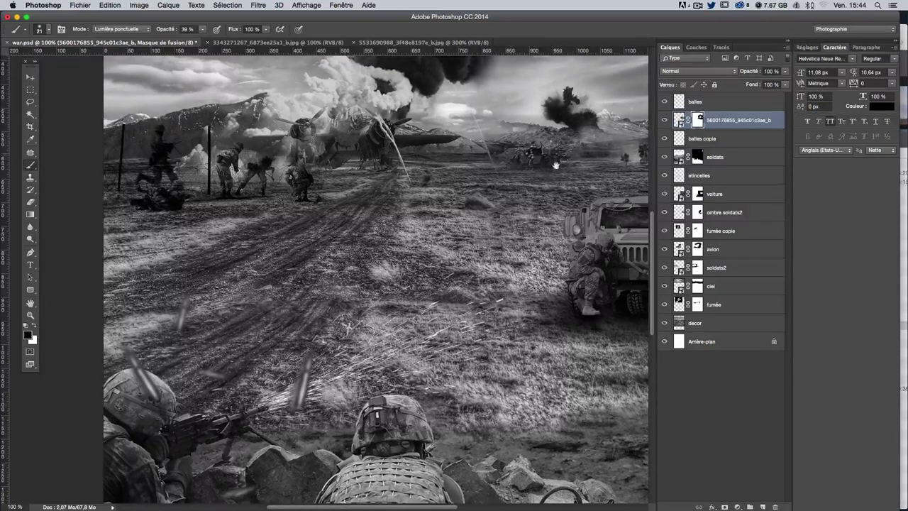
scroll(555, 165, right, 5)
scroll(555, 165, up, 4)
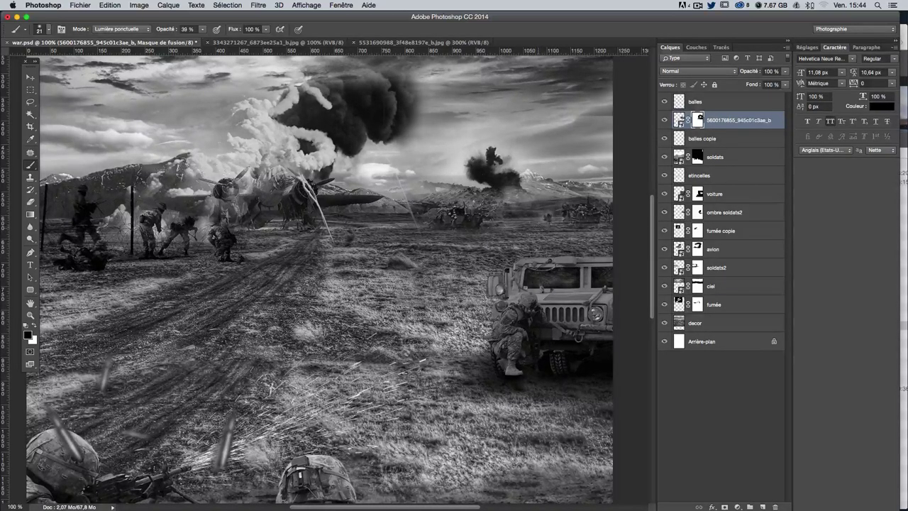
scroll(533, 216, down, 3)
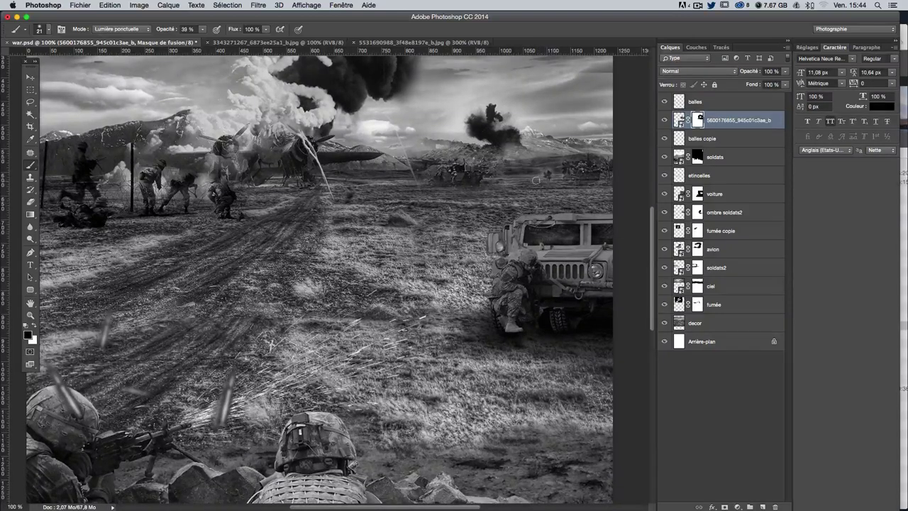
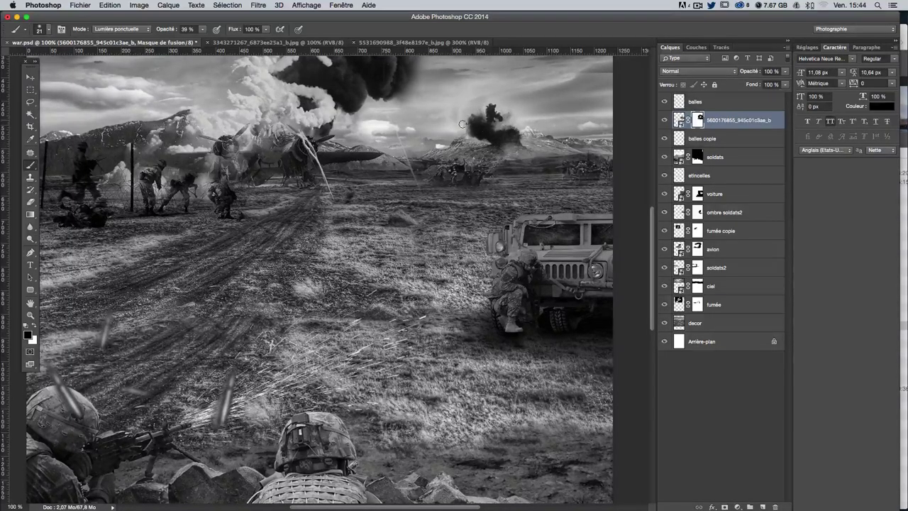
Step: Paint the overlay mask softly around the distant mountains and over the distant vehicle
drag(460, 119, 474, 119)
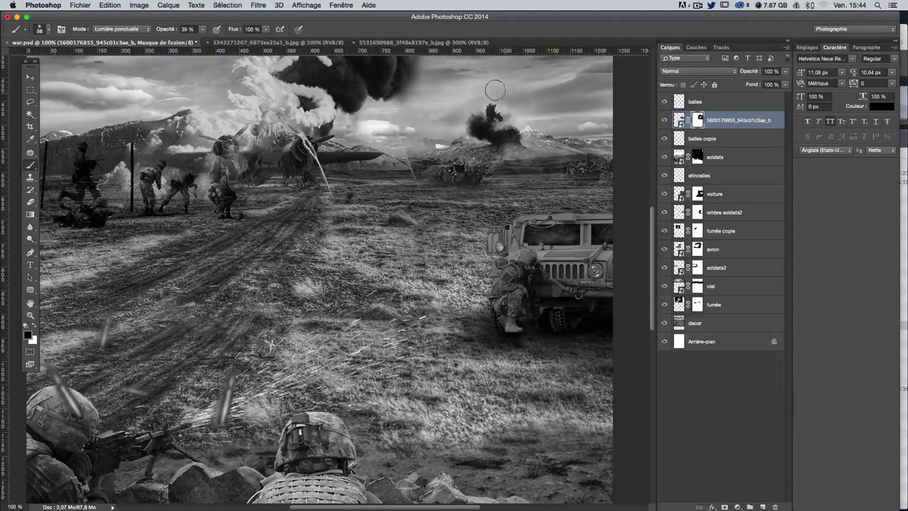
drag(537, 140, 553, 149)
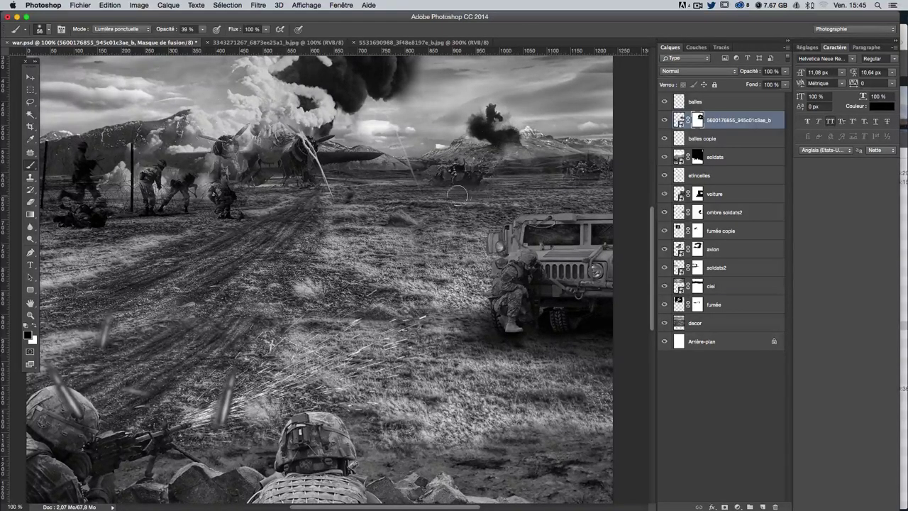
key(x)
mouse_move(470, 196)
mouse_down()
mouse_move(432, 183)
mouse_move(472, 183)
mouse_up()
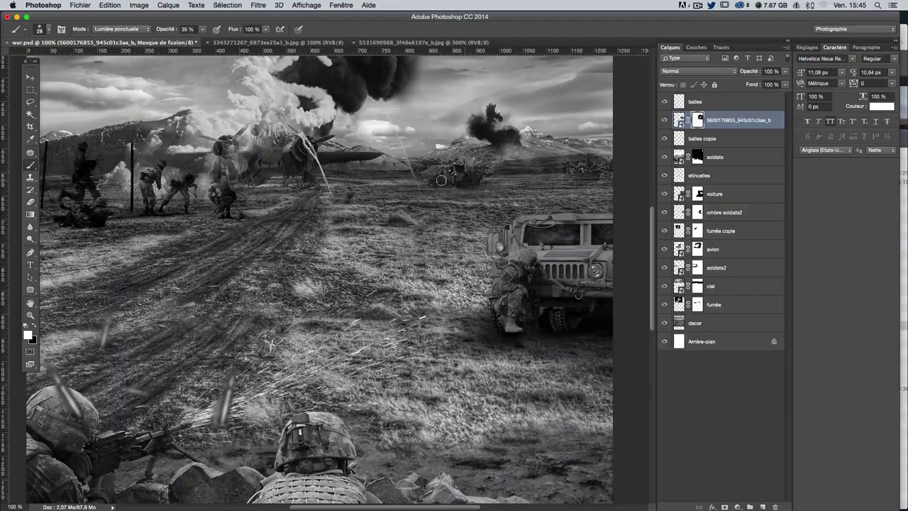
drag(427, 186, 450, 187)
Step: Reveal more of the distant vehicle and soften the light streak beside the plane with a 16 px brush
key(x)
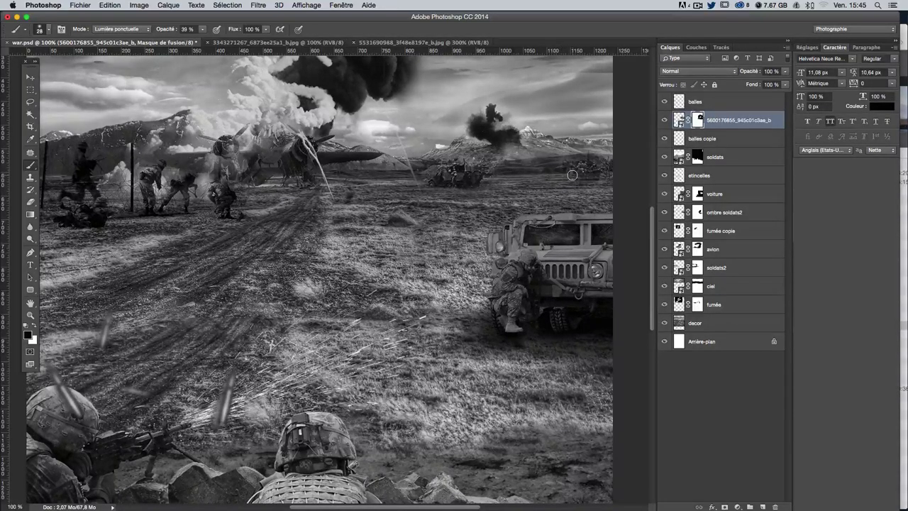
key(x)
mouse_move(560, 178)
mouse_down()
mouse_move(593, 176)
mouse_move(571, 175)
mouse_up()
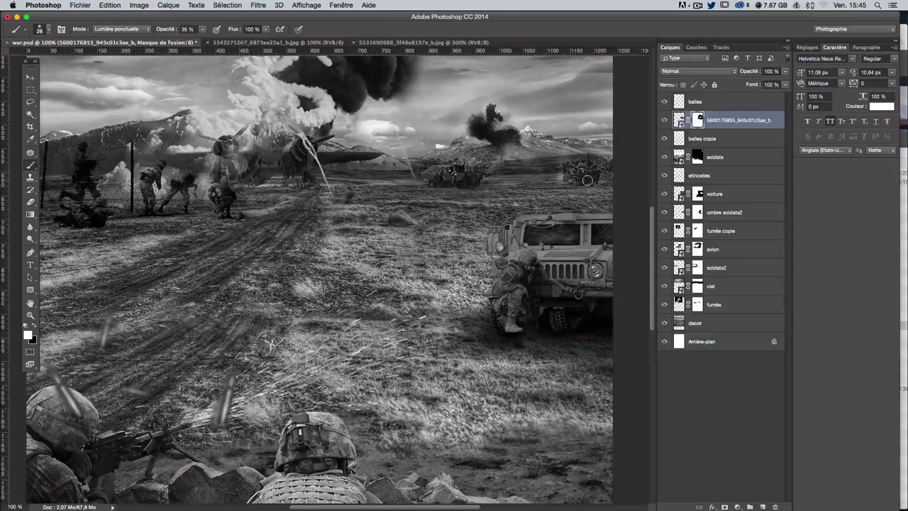
key(x)
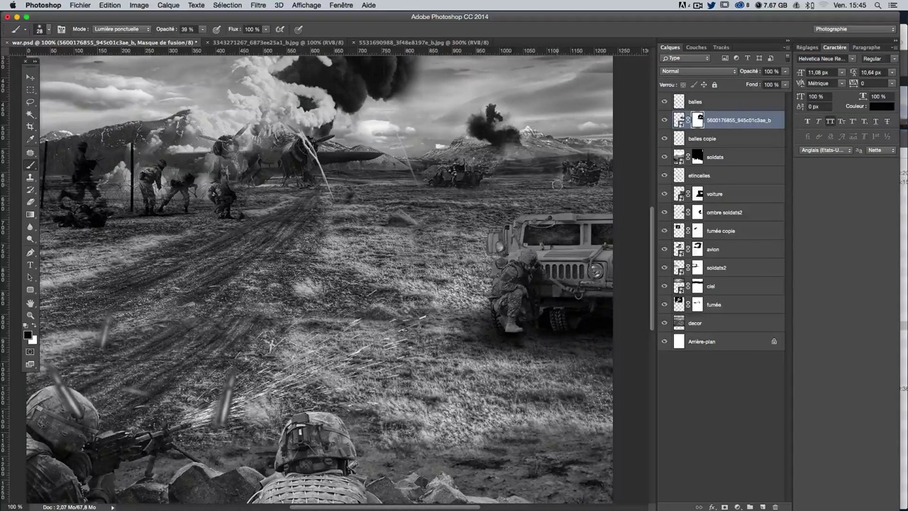
drag(558, 184, 549, 185)
drag(314, 151, 317, 158)
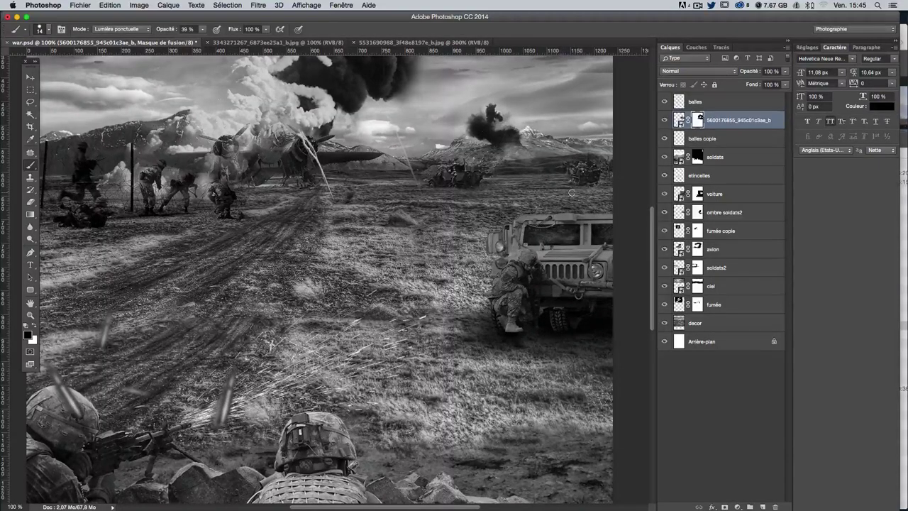
Step: Refine the mask edges near the vehicle at 300% zoom, then return to the full view
key(ctrl+minus)
key(ctrl+plus)
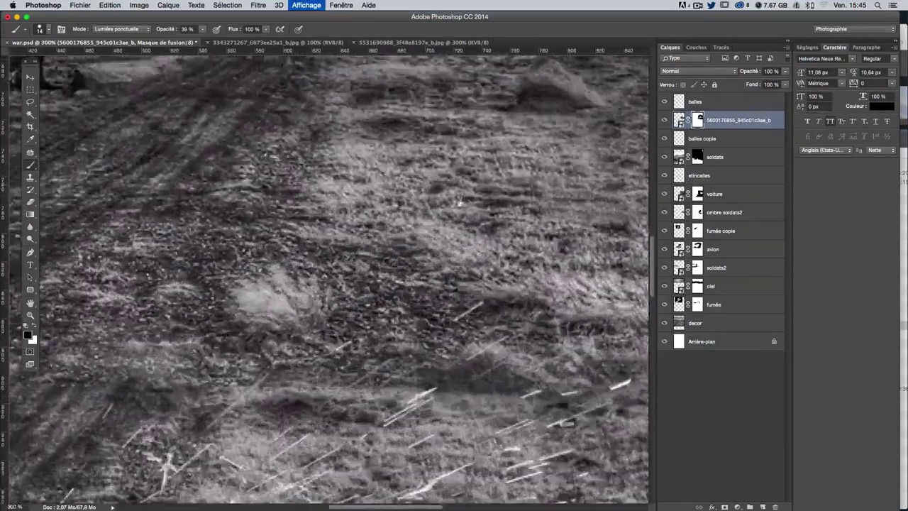
key(ctrl+plus)
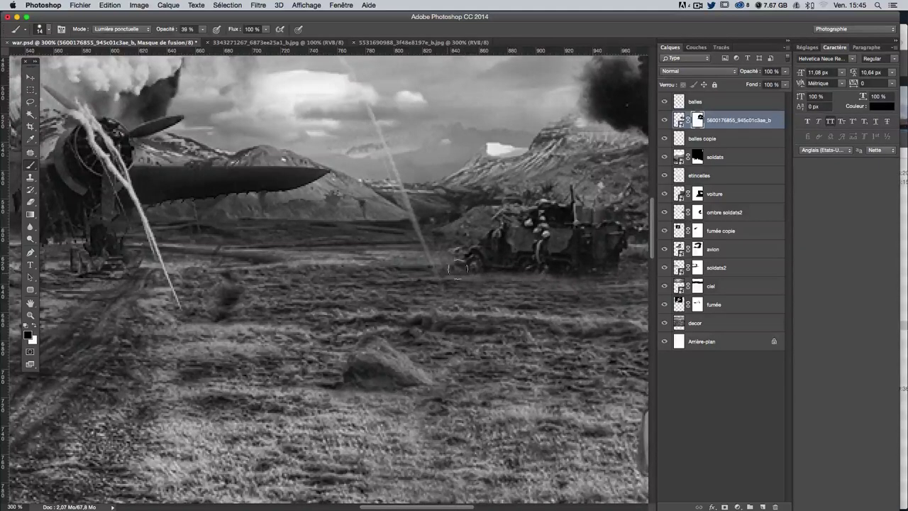
key(x)
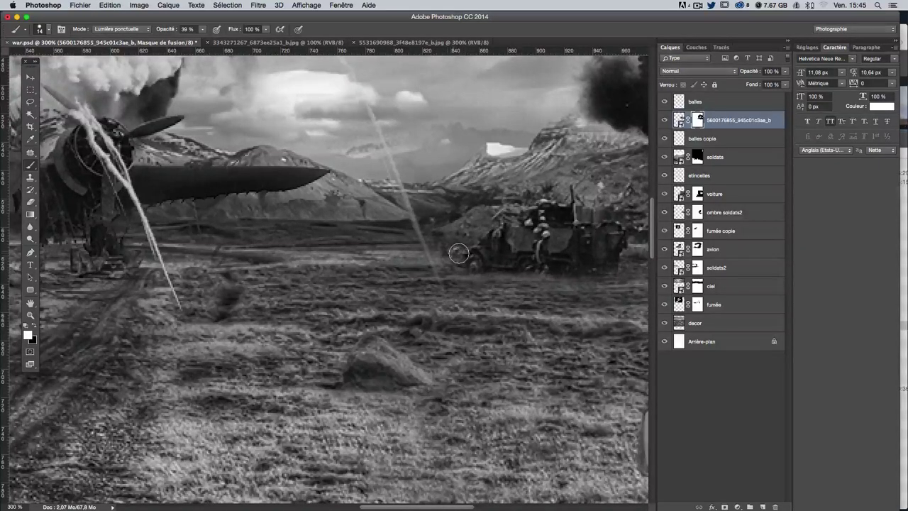
mouse_move(458, 253)
mouse_down()
mouse_move(444, 263)
mouse_move(456, 267)
mouse_up()
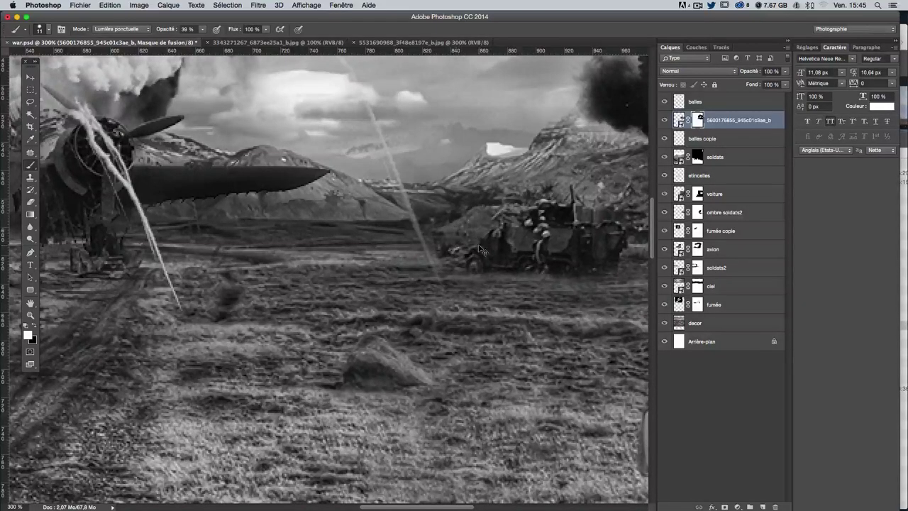
key(super+minus)
key(super+minus)
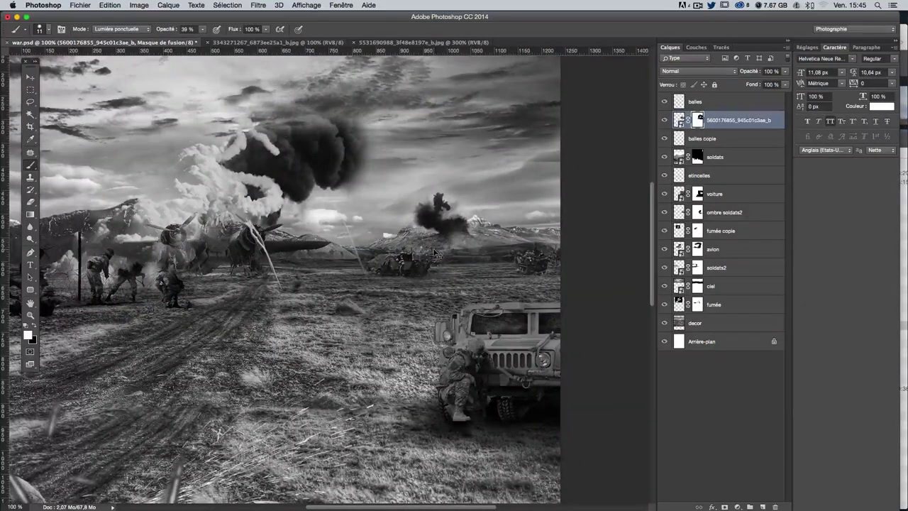
key(super+minus)
drag(433, 249, 480, 232)
scroll(480, 231, left, 2)
scroll(480, 231, up, 1)
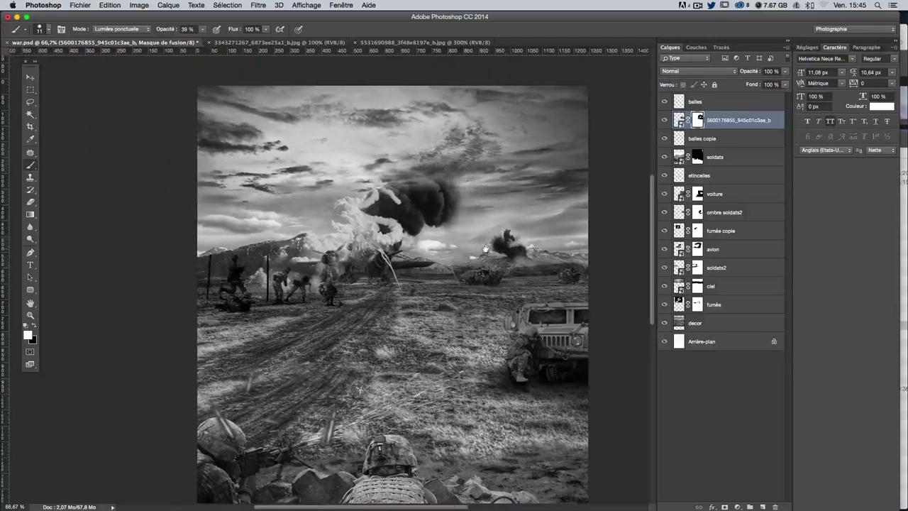
scroll(478, 236, down, 1)
scroll(478, 239, down, 3)
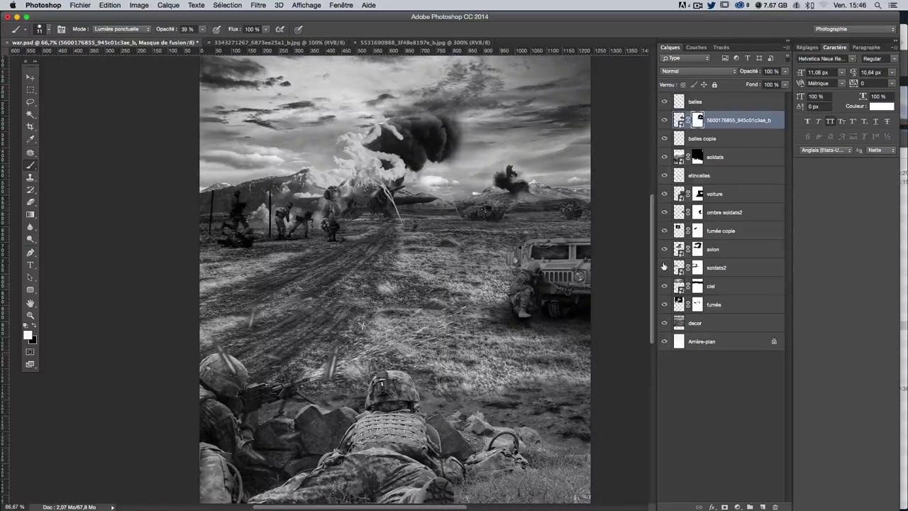
Step: On ombre soldats2, paint black with a large soft brush around the prone soldier and the right grass band
click(725, 175)
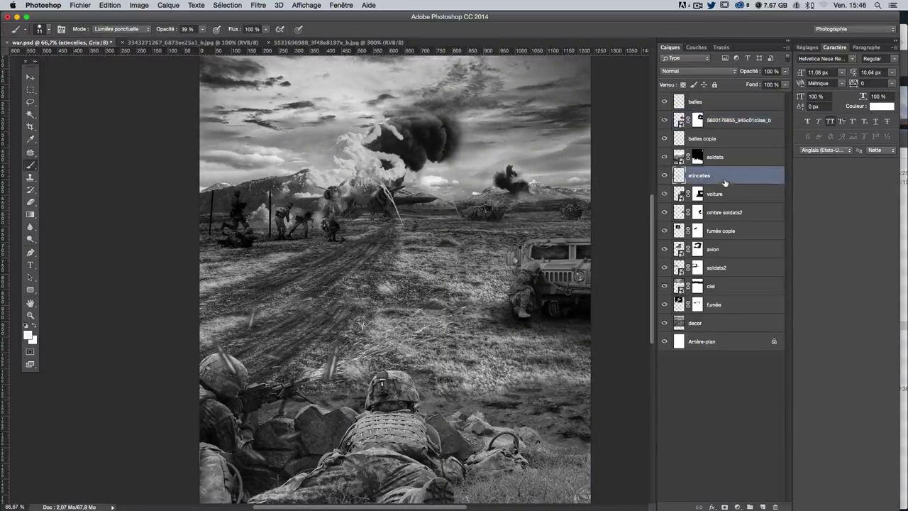
click(722, 216)
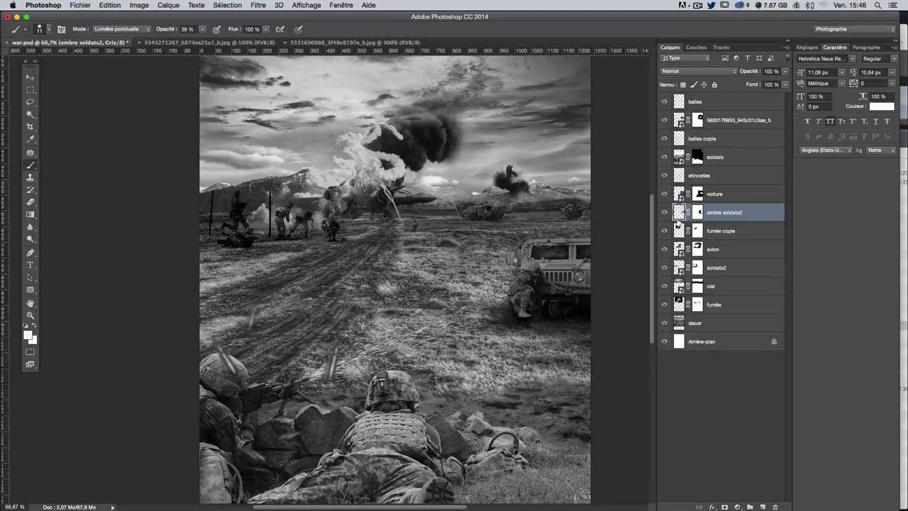
click(664, 212)
click(664, 212)
click(26, 324)
drag(293, 365, 319, 365)
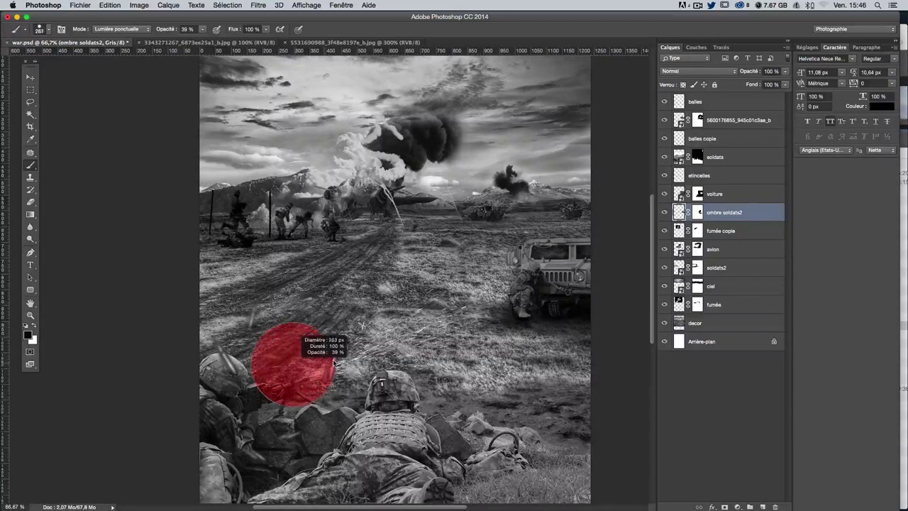
mouse_move(280, 229)
mouse_down()
mouse_move(312, 230)
mouse_move(242, 72)
mouse_up()
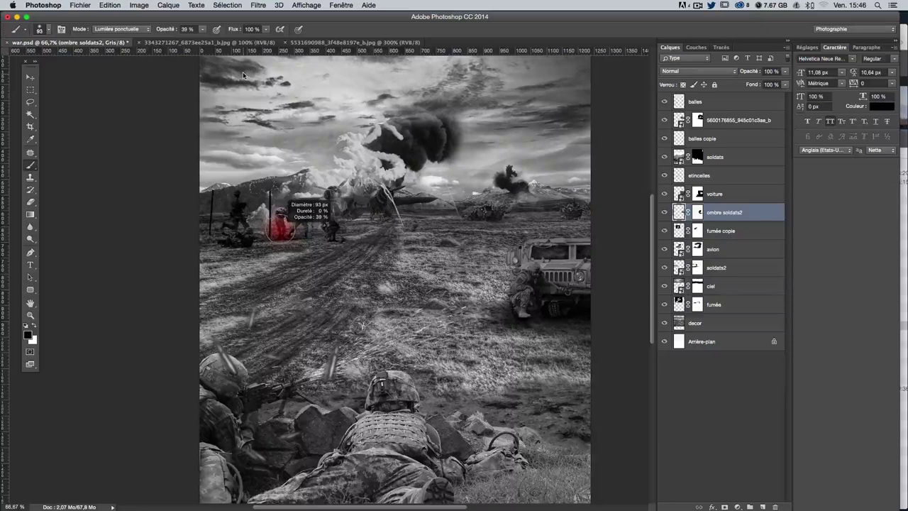
drag(243, 73, 251, 77)
mouse_move(271, 409)
mouse_down()
mouse_move(352, 388)
mouse_move(440, 393)
mouse_move(575, 447)
mouse_move(511, 412)
mouse_move(432, 390)
mouse_move(340, 386)
mouse_up()
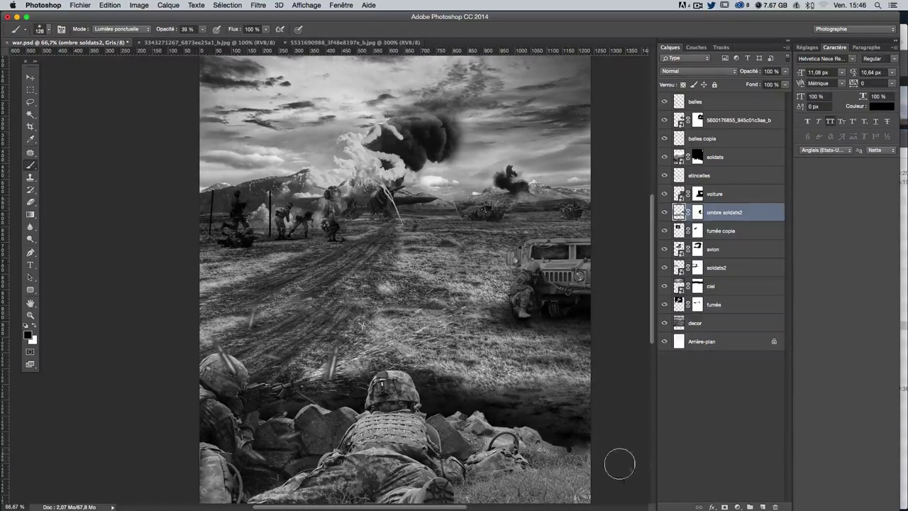
mouse_move(638, 441)
mouse_down()
mouse_move(584, 416)
mouse_move(319, 377)
mouse_move(187, 369)
mouse_up()
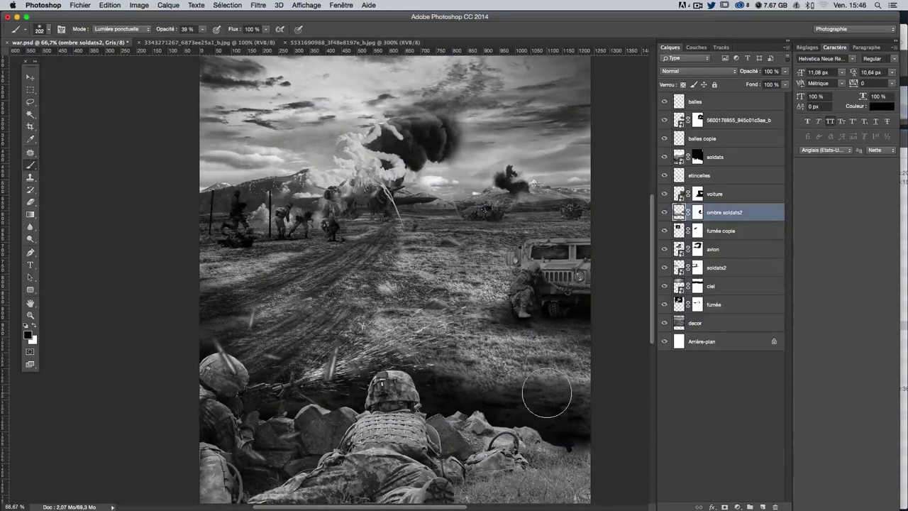
drag(294, 358, 607, 358)
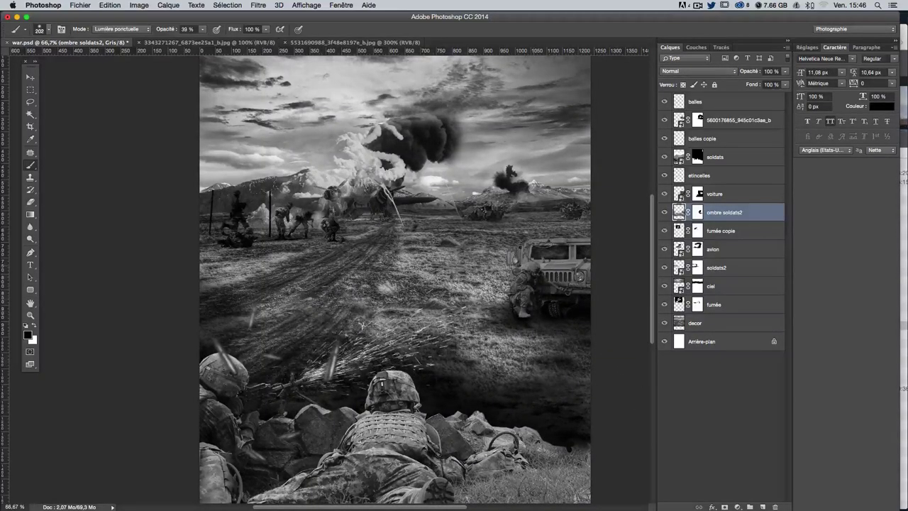
drag(505, 223, 489, 223)
Step: Scale the distant soldiers on soldats2 down to about 86% and nudge them 13 px right
click(30, 77)
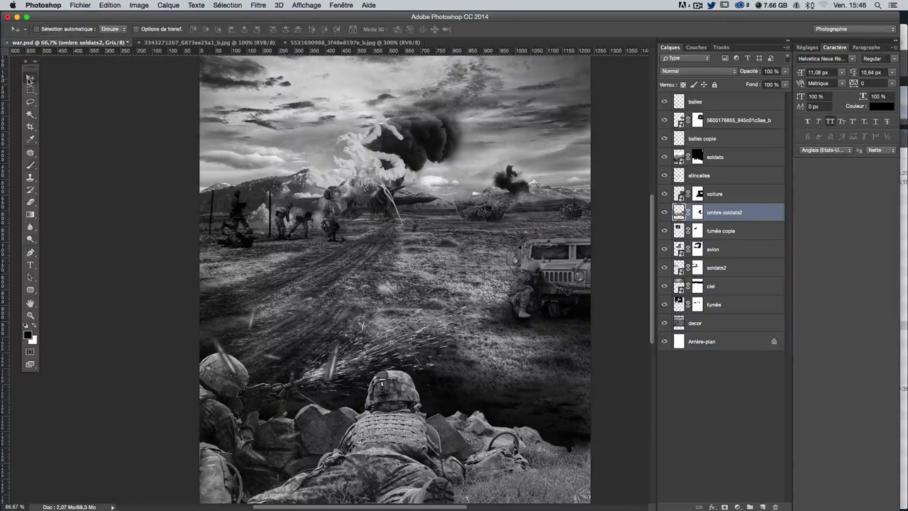
right_click(334, 231)
click(351, 241)
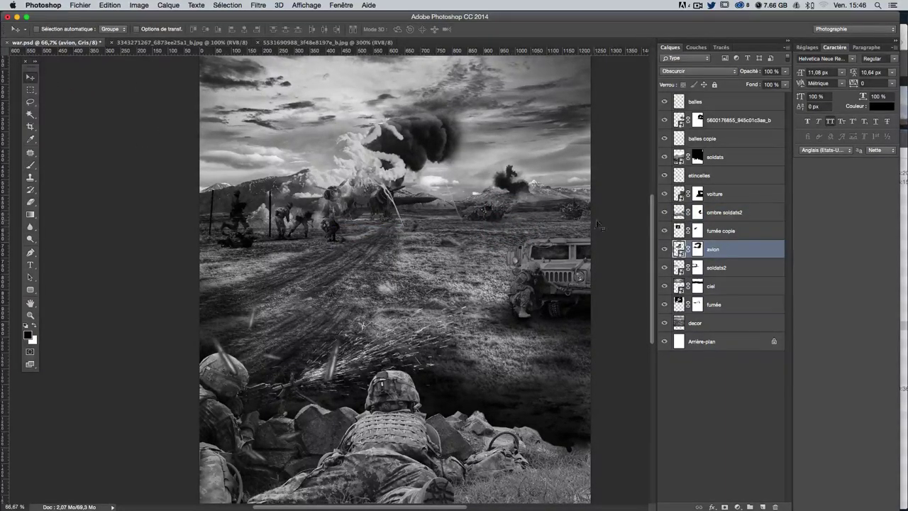
click(663, 268)
click(717, 267)
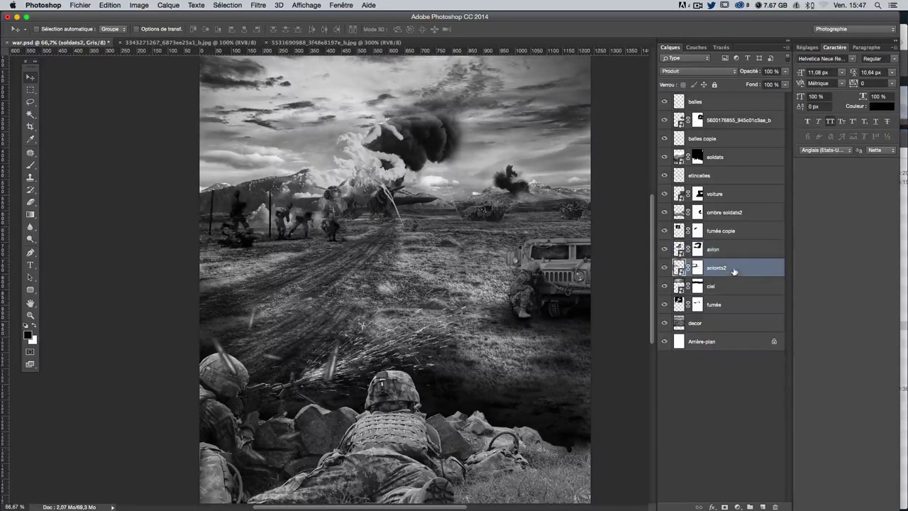
key(ctrl+t)
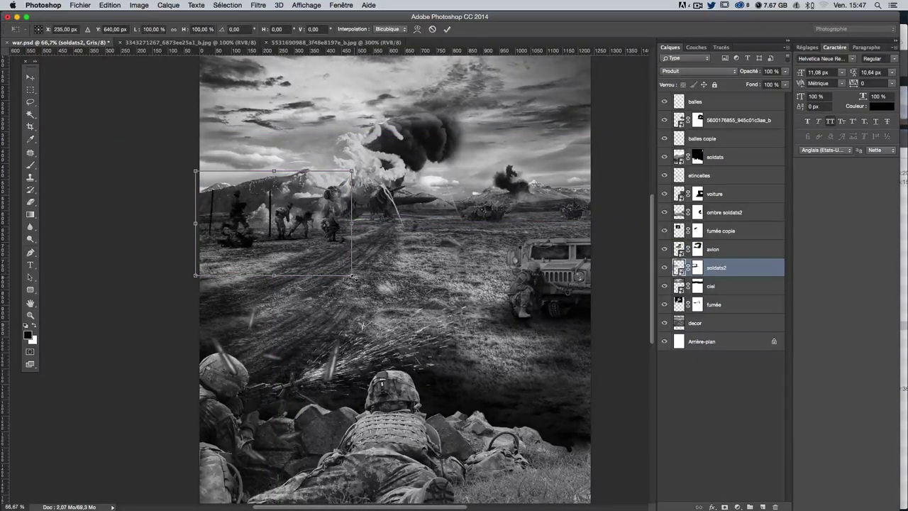
drag(353, 275, 334, 256)
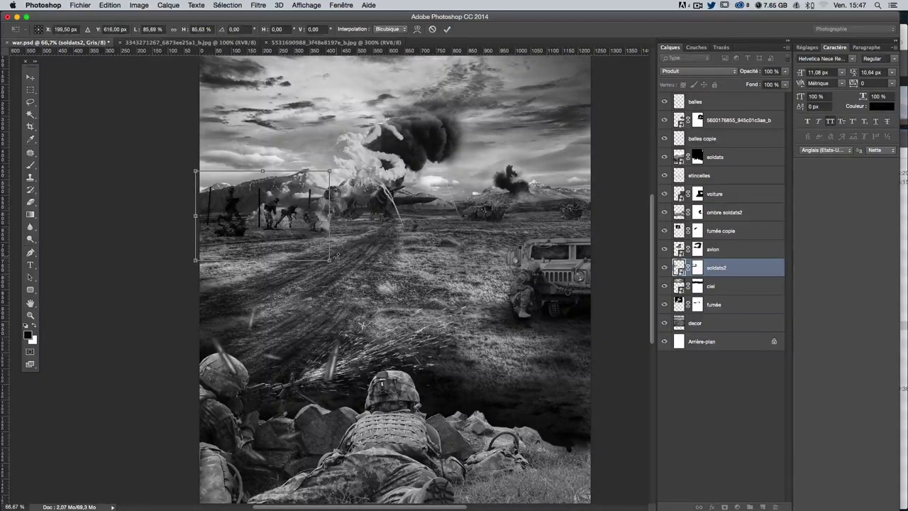
key(Return)
drag(338, 249, 342, 250)
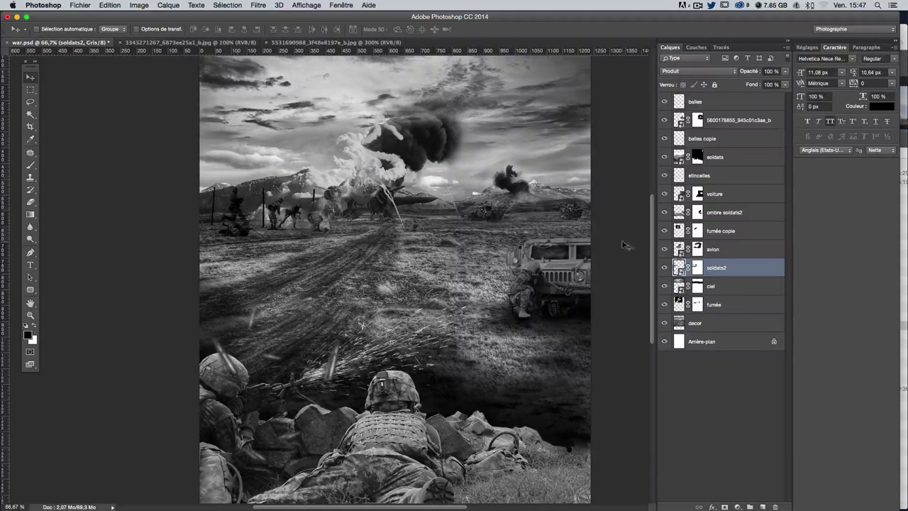
Step: Paint black on the soldats2 mask around the crouching soldiers, undoing the last stroke
click(697, 267)
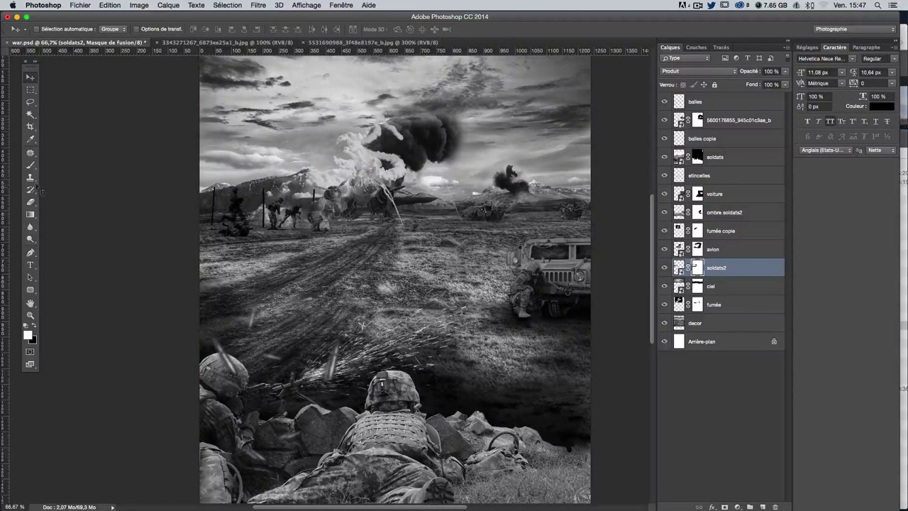
click(30, 166)
drag(263, 234, 237, 181)
key(x)
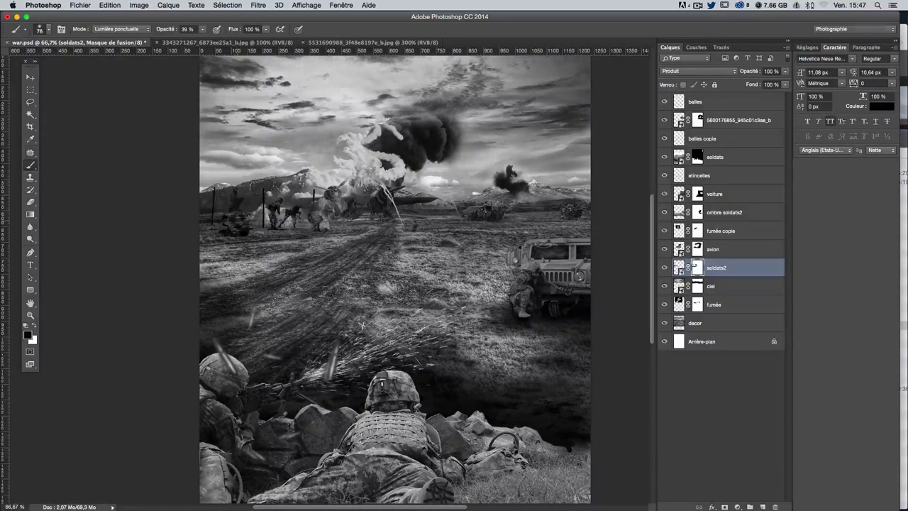
drag(232, 225, 238, 188)
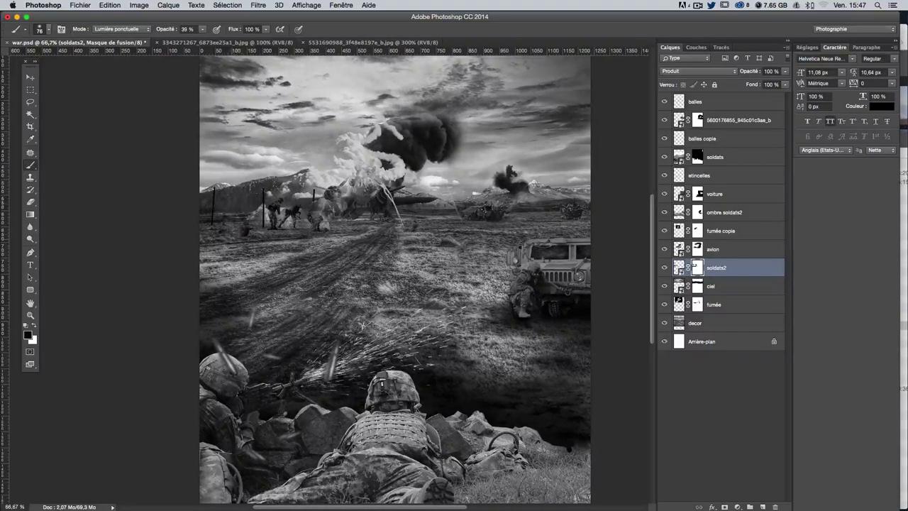
drag(230, 230, 248, 234)
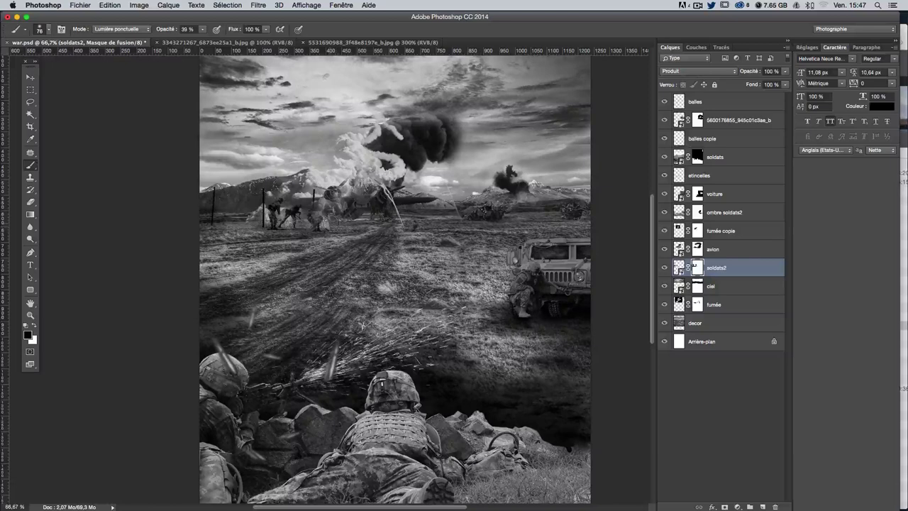
key(ctrl+z)
Step: On ombre soldats2, paint faint black shadows with a 40–47 px brush under the soldiers and far vehicles
click(678, 212)
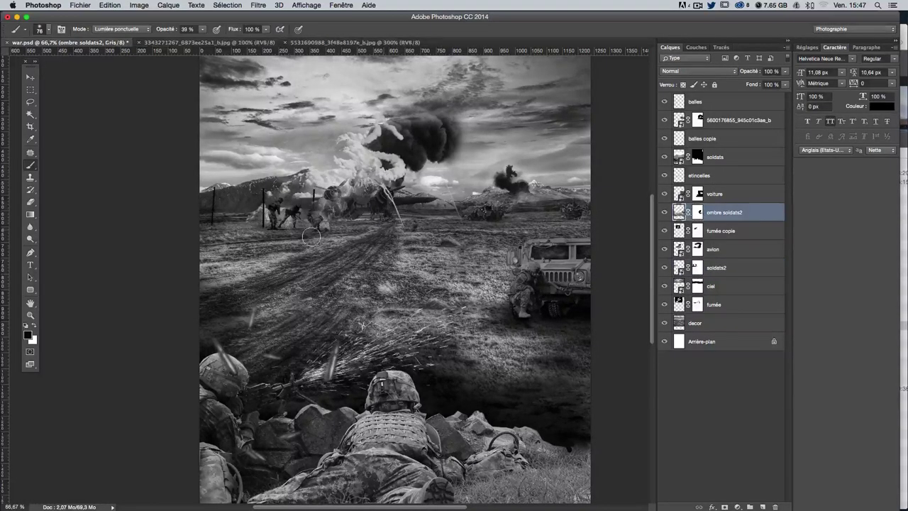
drag(290, 234, 281, 235)
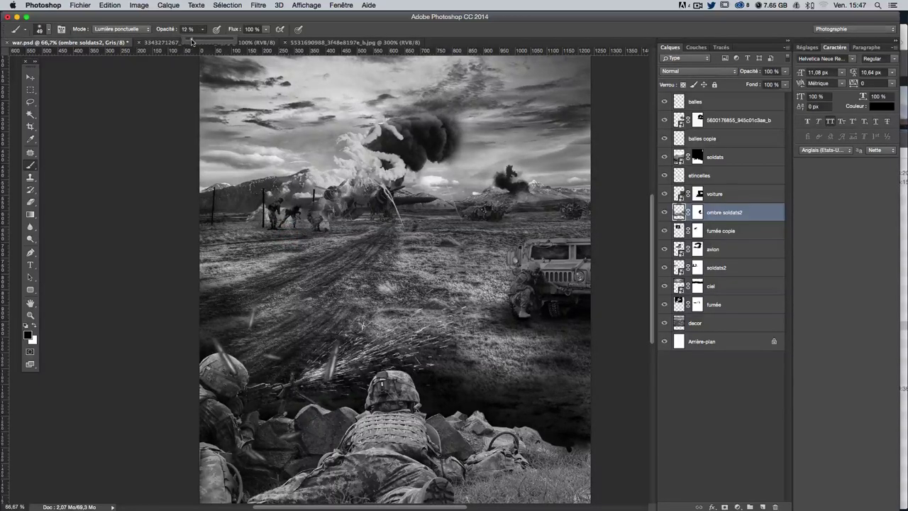
drag(317, 228, 299, 225)
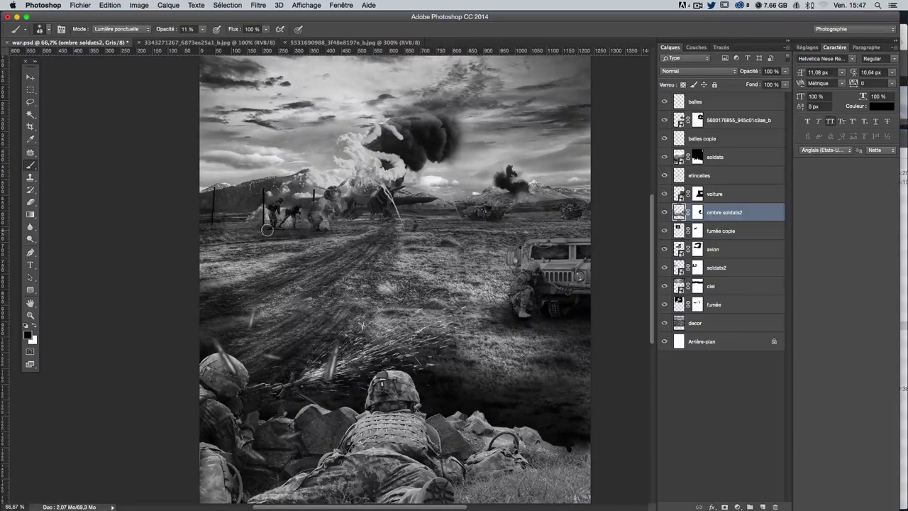
drag(280, 229, 271, 233)
mouse_move(335, 222)
mouse_down()
mouse_move(362, 223)
mouse_move(324, 222)
mouse_move(398, 225)
mouse_up()
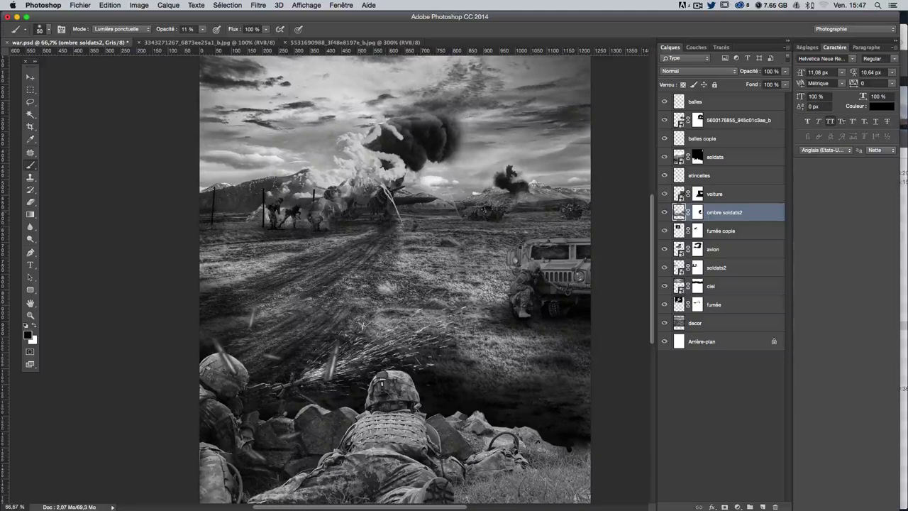
drag(333, 222, 334, 223)
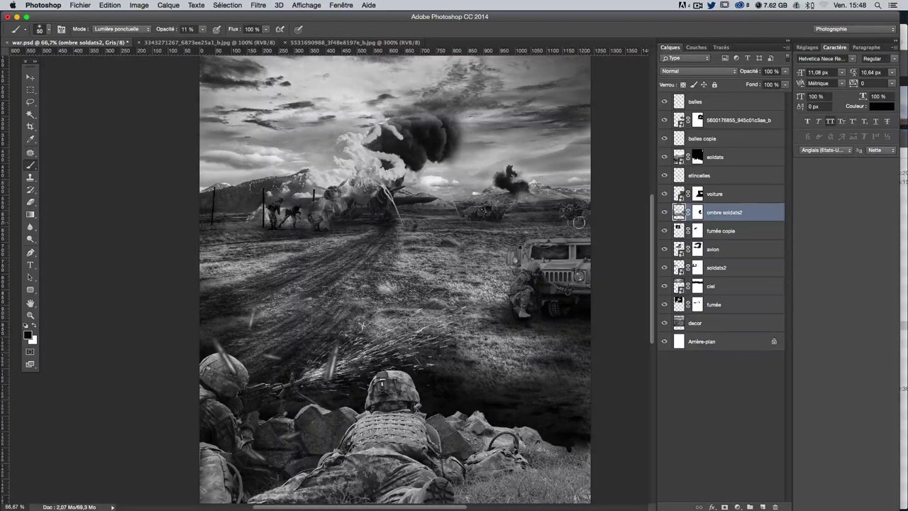
drag(568, 219, 564, 218)
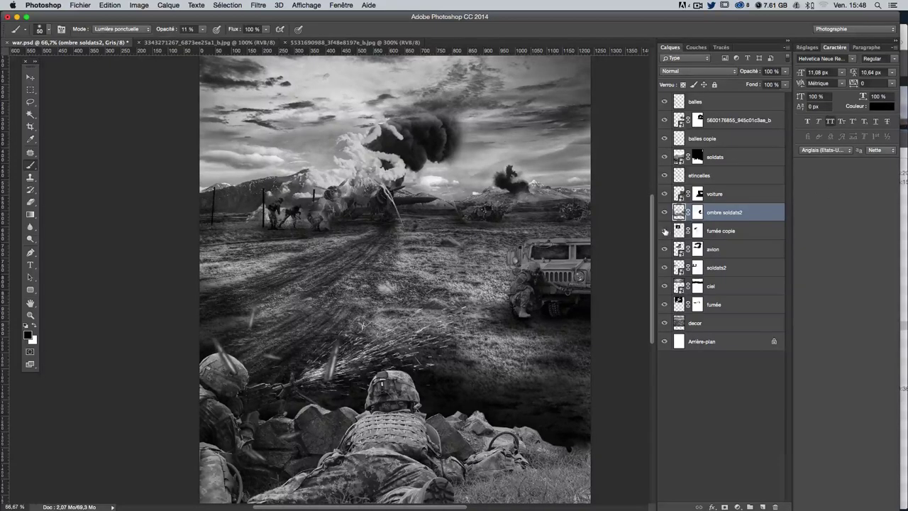
Step: Toggle the fumée copie smoke to compare, then target its layer mask
click(664, 231)
click(665, 231)
click(664, 231)
click(665, 231)
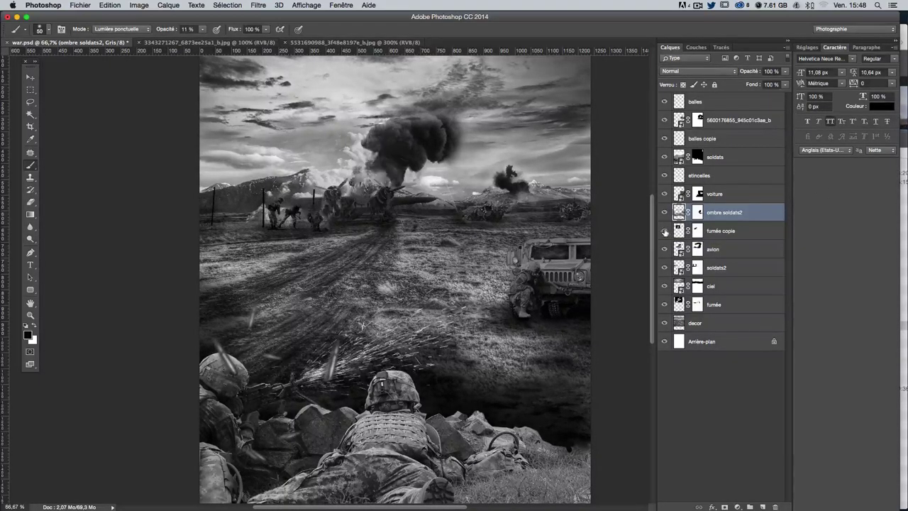
click(697, 230)
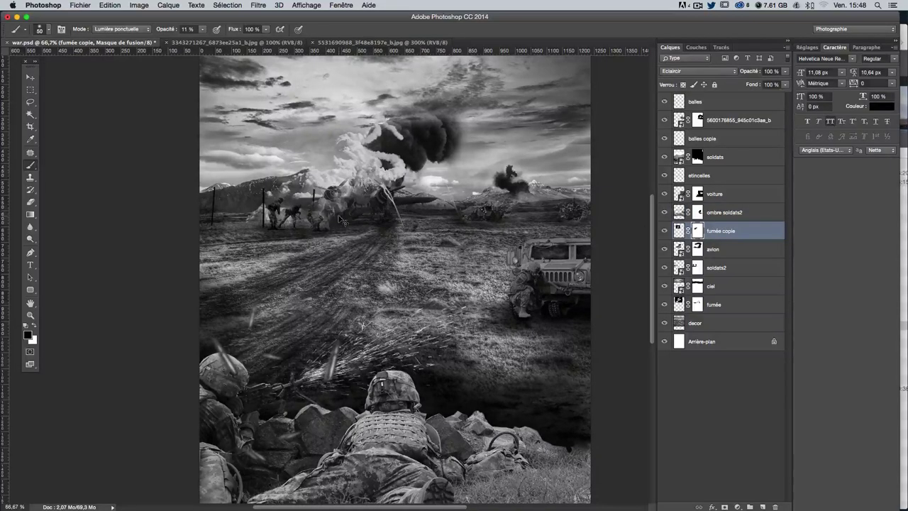
scroll(340, 220, up, 2)
scroll(340, 219, up, 3)
scroll(342, 213, down, 2)
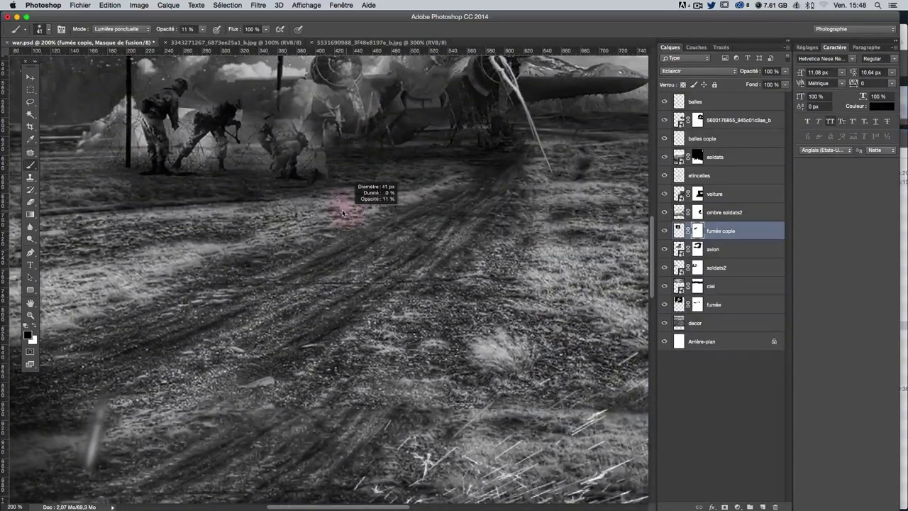
Step: Mask the fumée copie smoke off the crouching soldier with a 19 px brush
drag(343, 213, 319, 185)
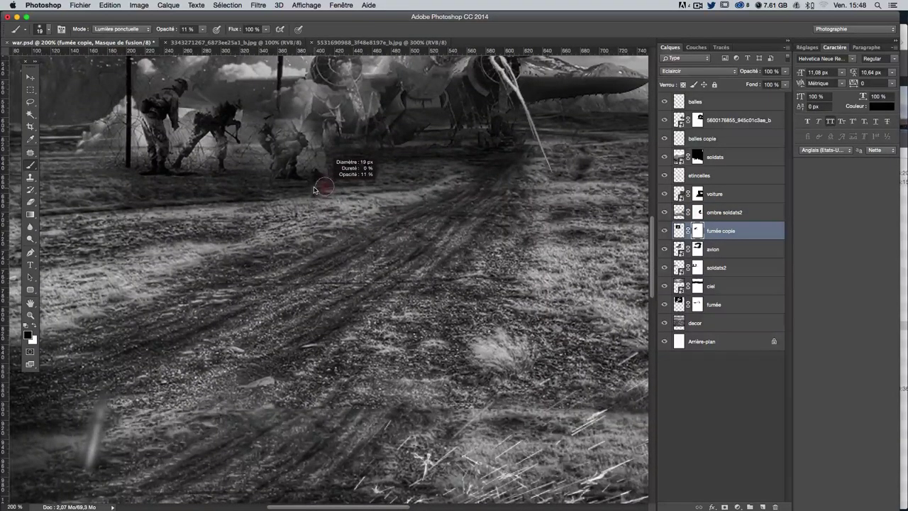
click(288, 150)
click(202, 29)
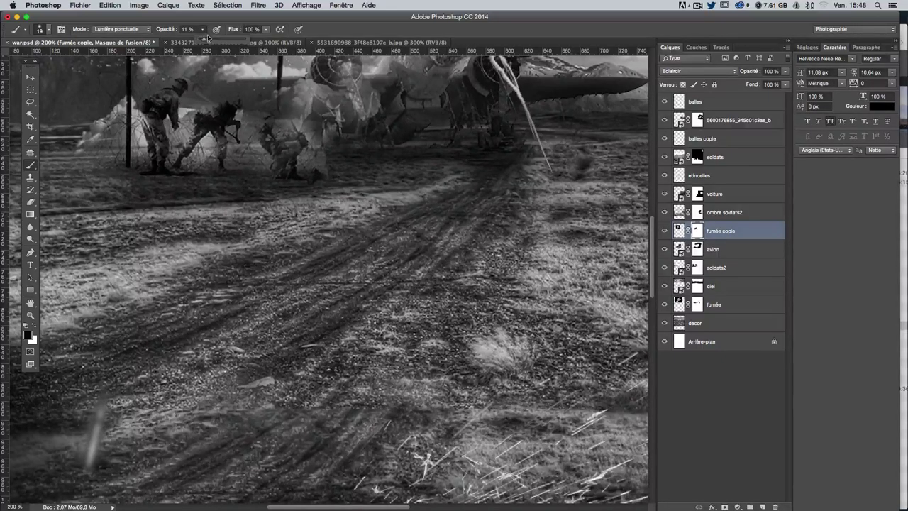
mouse_move(285, 140)
mouse_down()
mouse_move(289, 129)
mouse_move(291, 153)
mouse_up()
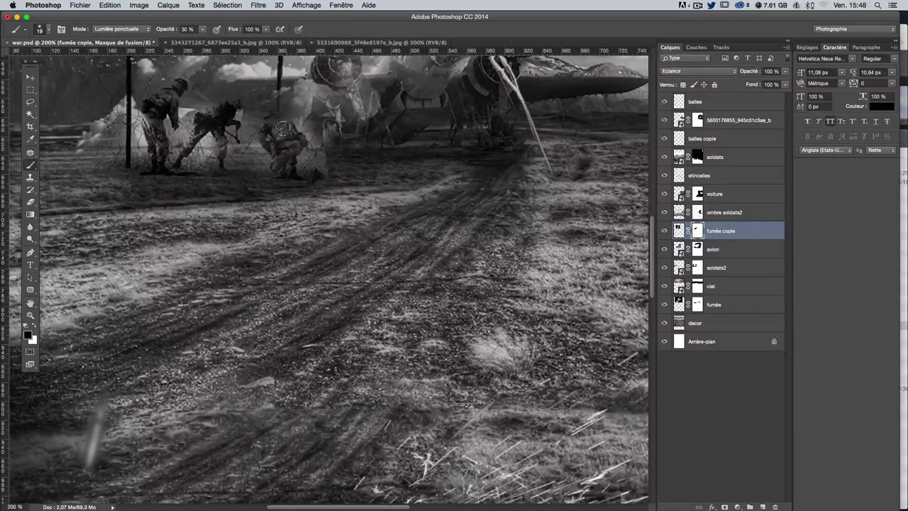
key(ctrl+z)
scroll(374, 161, up, 2)
key(ctrl+minus)
key(ctrl+minus)
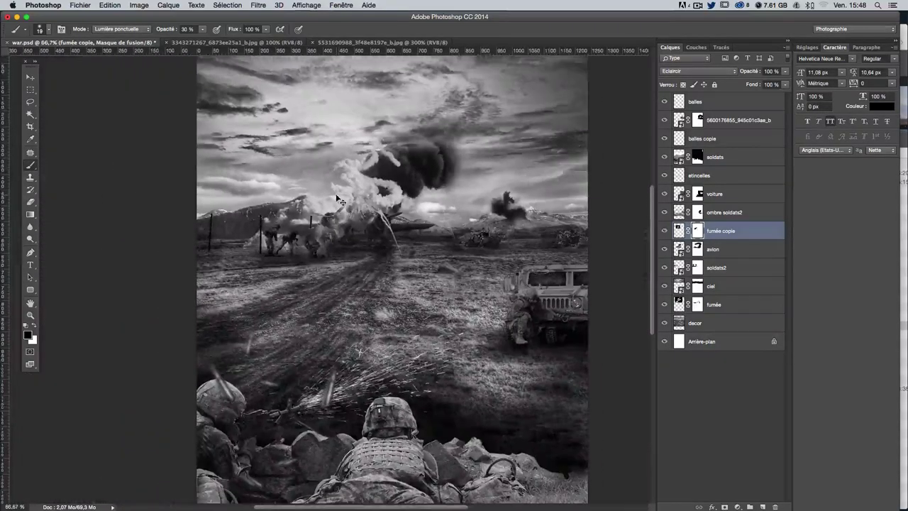
key(ctrl+plus)
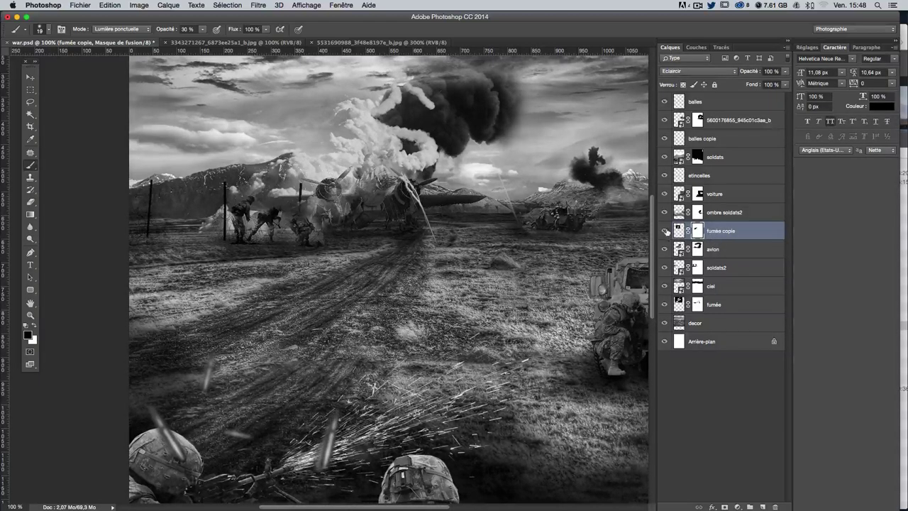
Step: Compare the smoke layers and target the fumée mask with a 41 px brush
click(664, 230)
click(664, 304)
click(697, 304)
drag(354, 244, 369, 244)
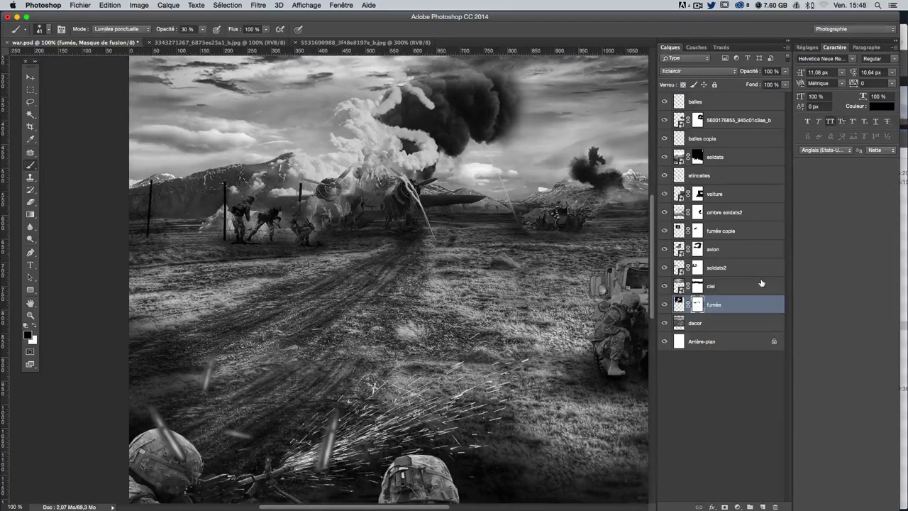
click(733, 266)
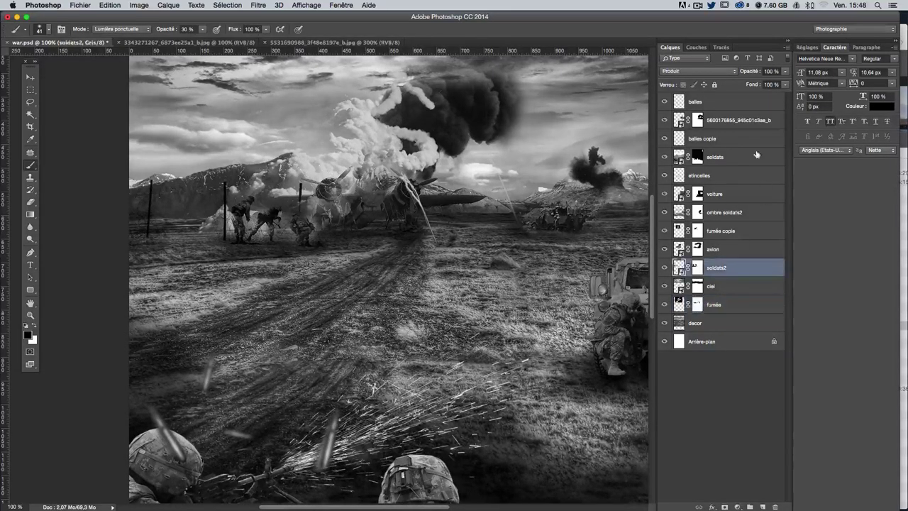
click(692, 72)
click(692, 63)
key(super+z)
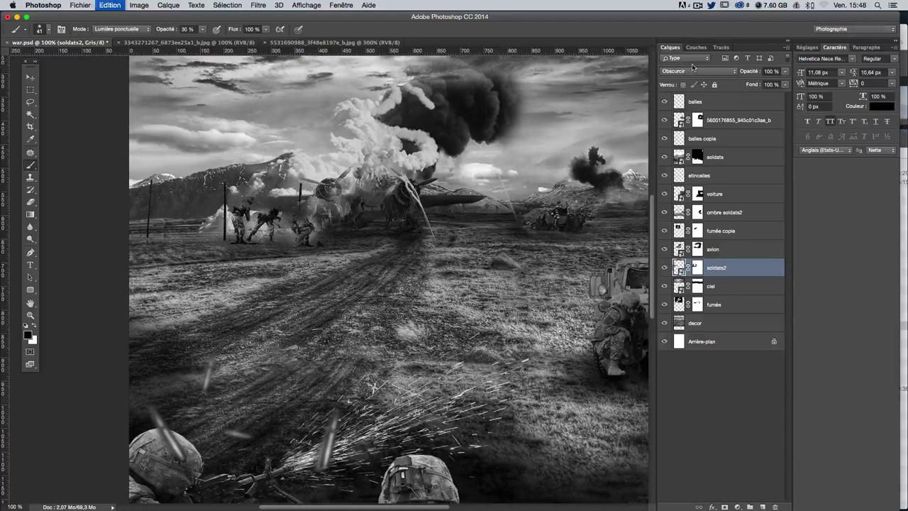
key(super+z)
key(super+0)
key(super+z)
key(super+z)
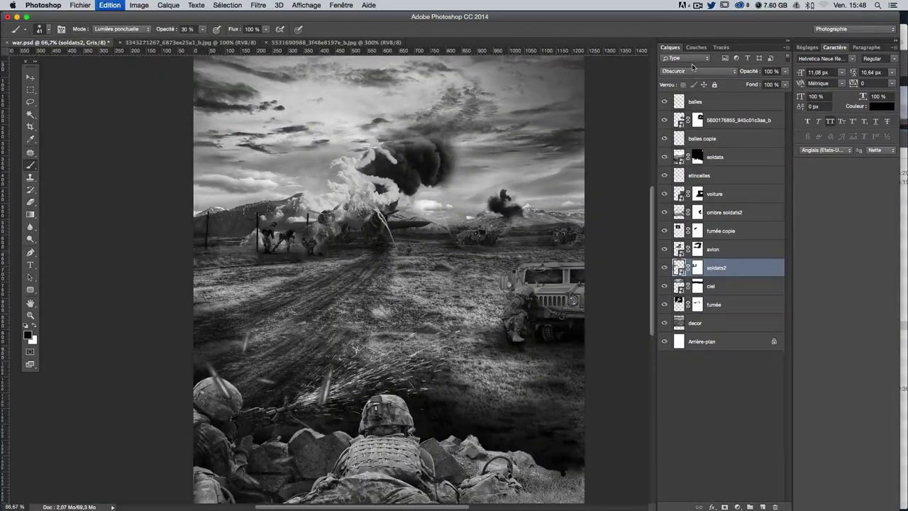
key(super+z)
key(super+1)
key(super+0)
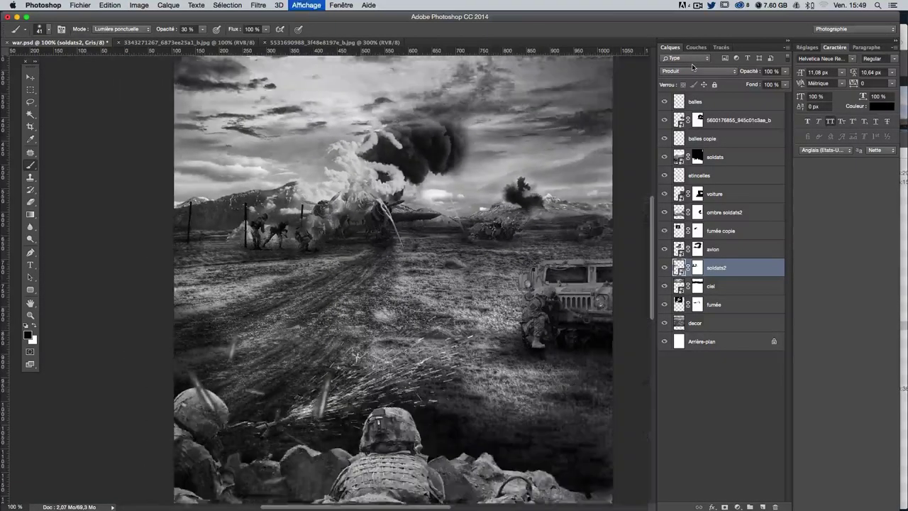
key(super+1)
key(super+0)
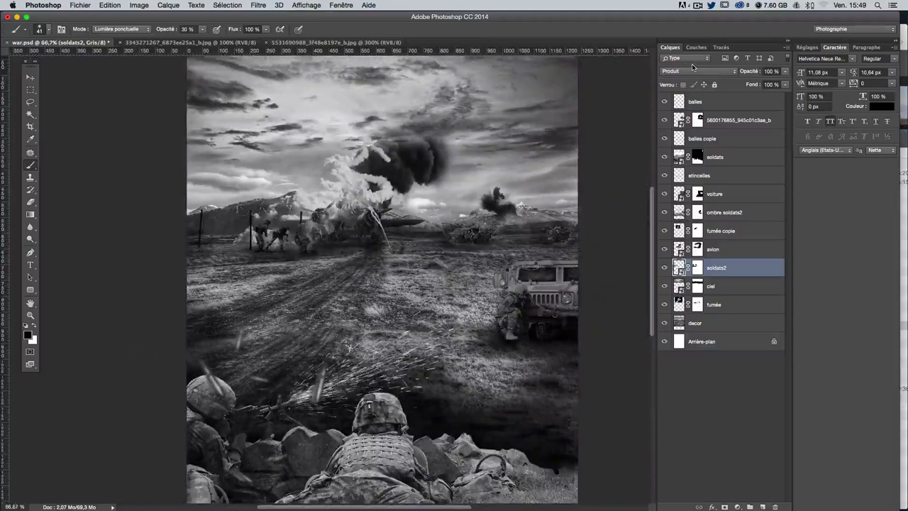
key(super+1)
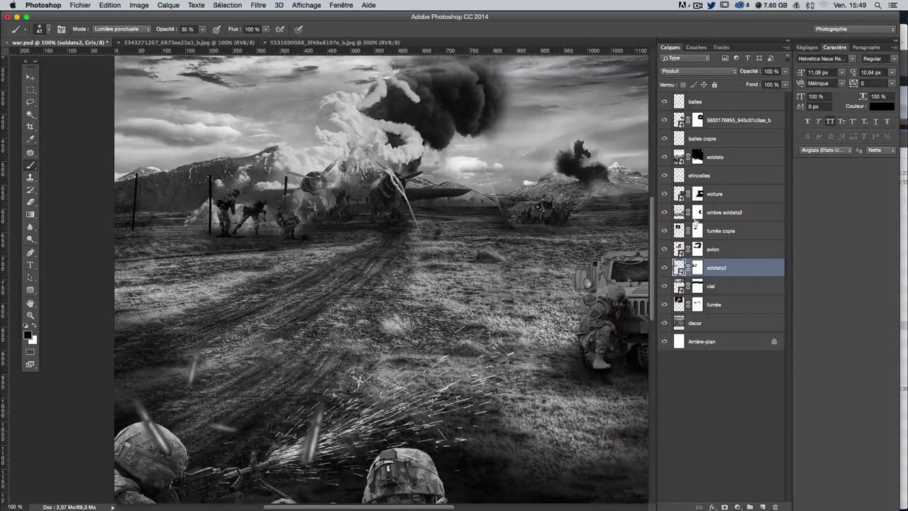
Step: Faintly paint the ombre soldats2 mask beside the helmet with a 184 px brush at 11% opacity
click(663, 212)
click(663, 212)
click(697, 212)
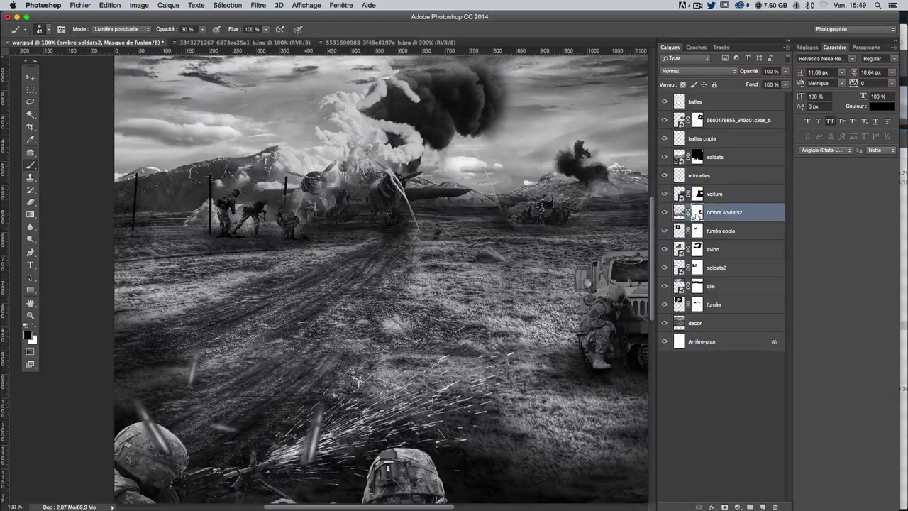
drag(340, 273, 386, 248)
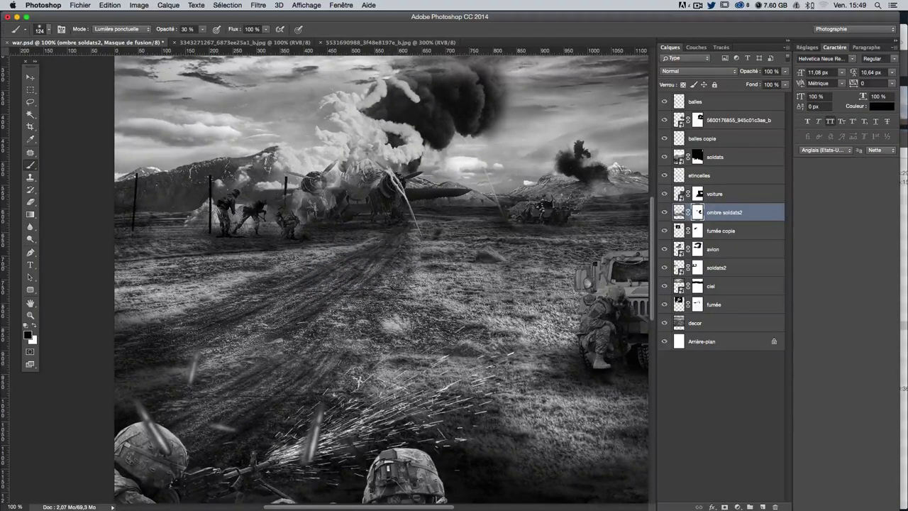
scroll(410, 273, down, 3)
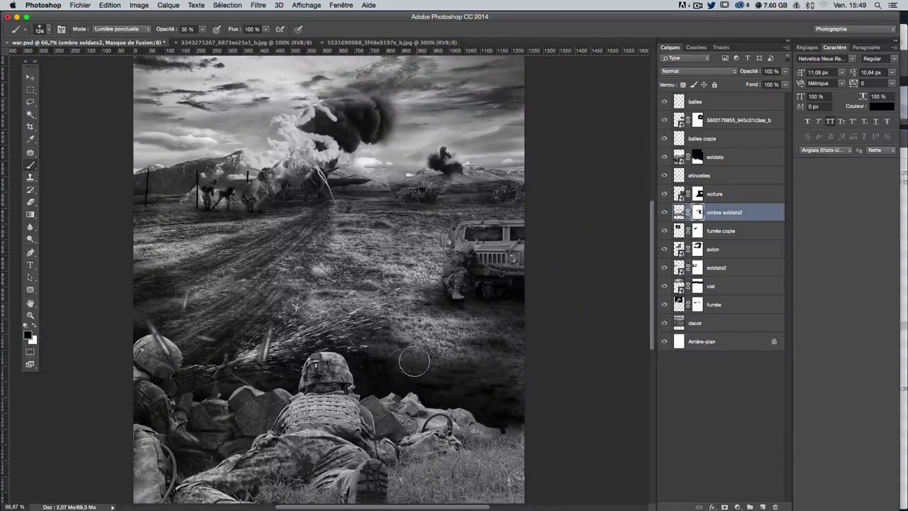
drag(432, 366, 449, 369)
key(1)
key(1)
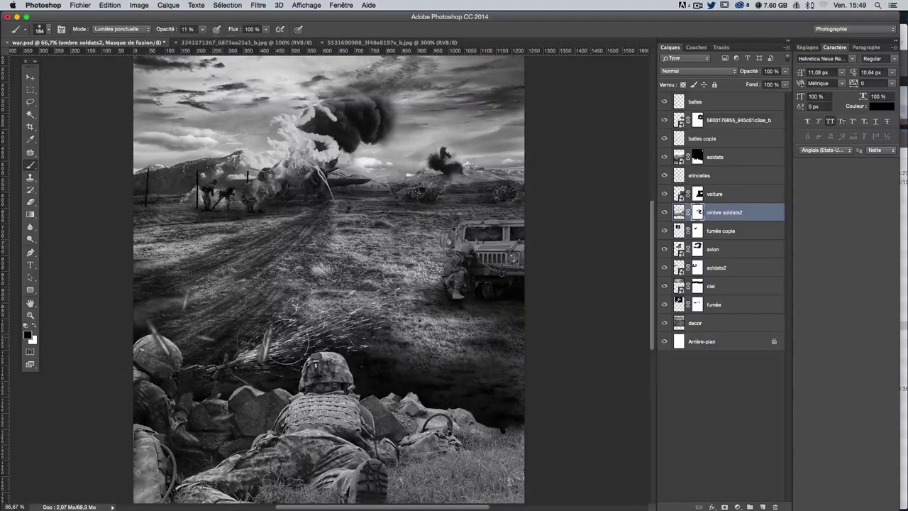
mouse_move(373, 343)
mouse_down()
mouse_move(413, 372)
mouse_move(541, 360)
mouse_up()
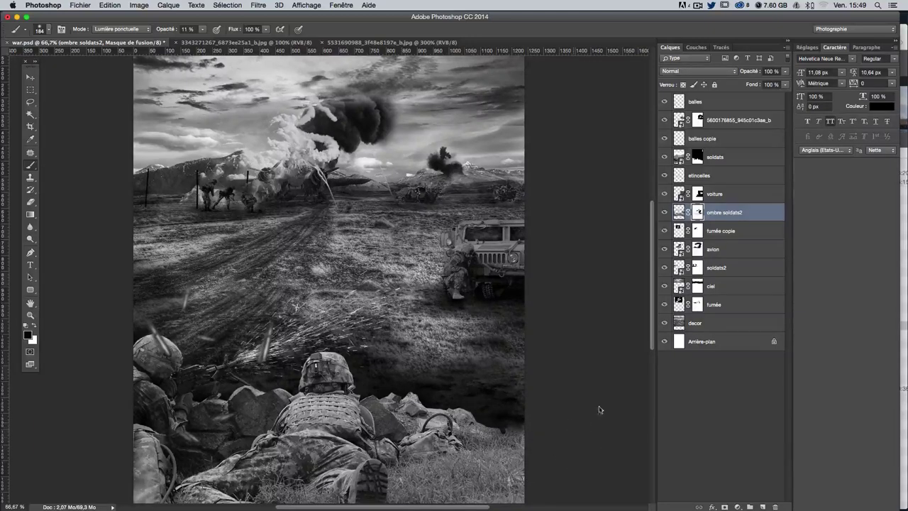
scroll(397, 234, up, 2)
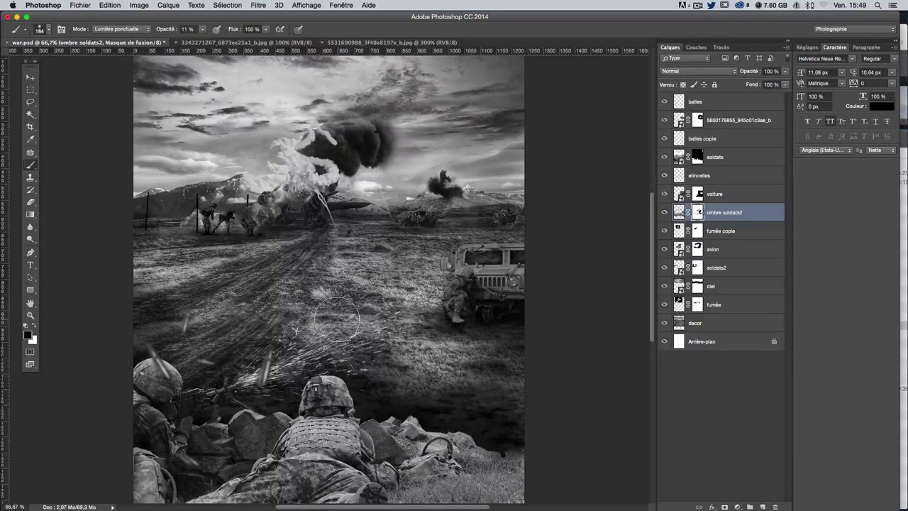
key(x)
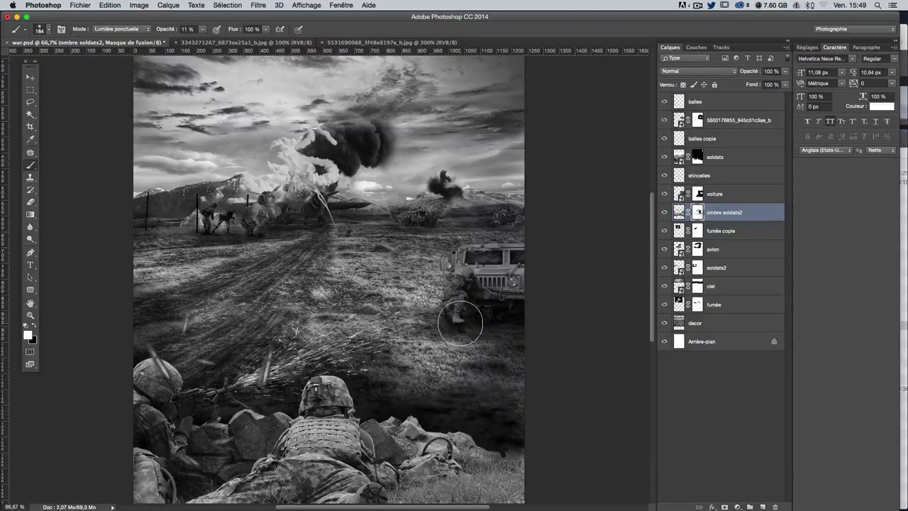
drag(452, 325, 436, 319)
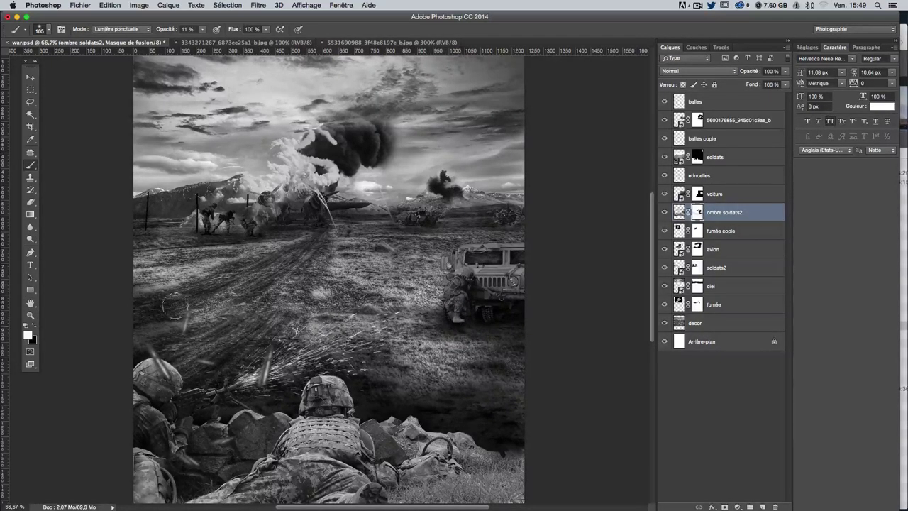
scroll(258, 241, up, 1)
scroll(283, 256, up, 1)
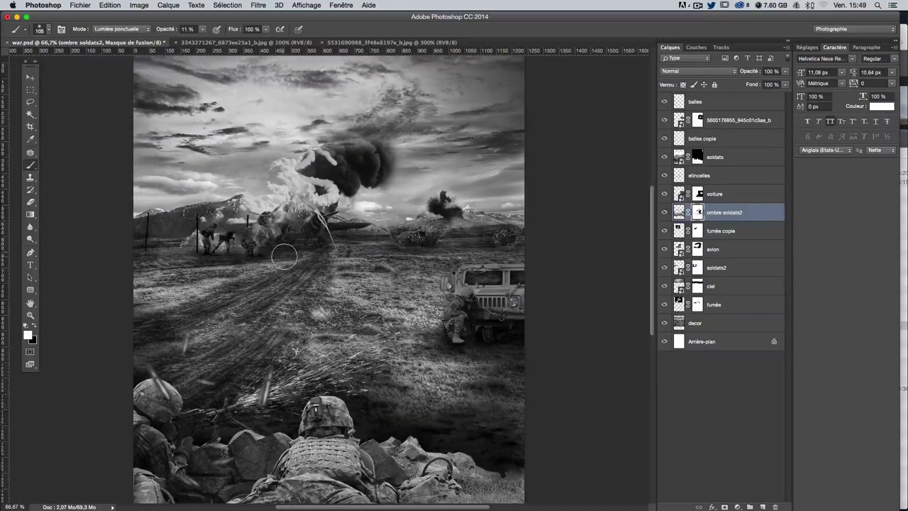
click(902, 232)
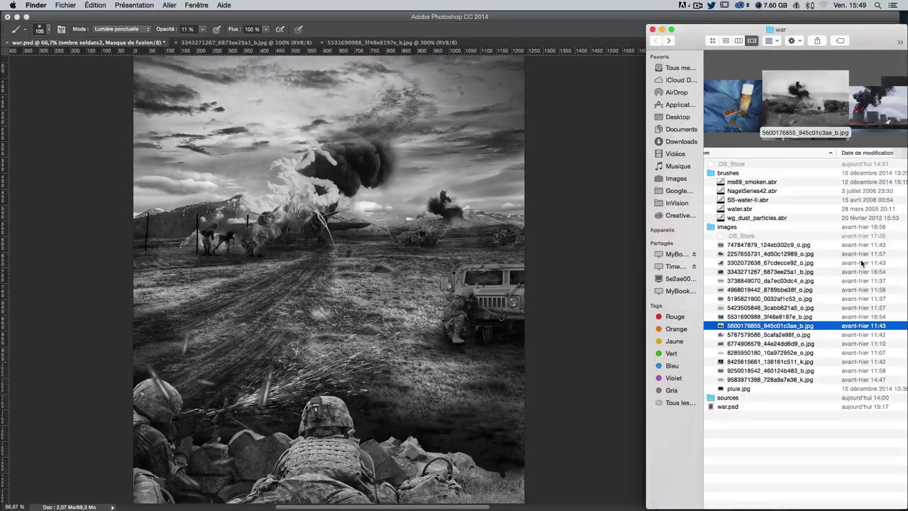
key(Down)
key(Up)
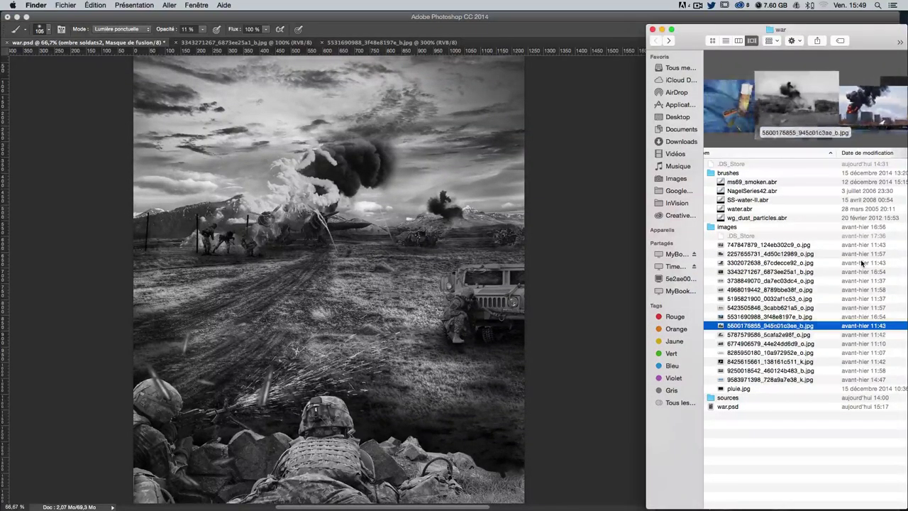
key(Down)
drag(746, 335, 329, 280)
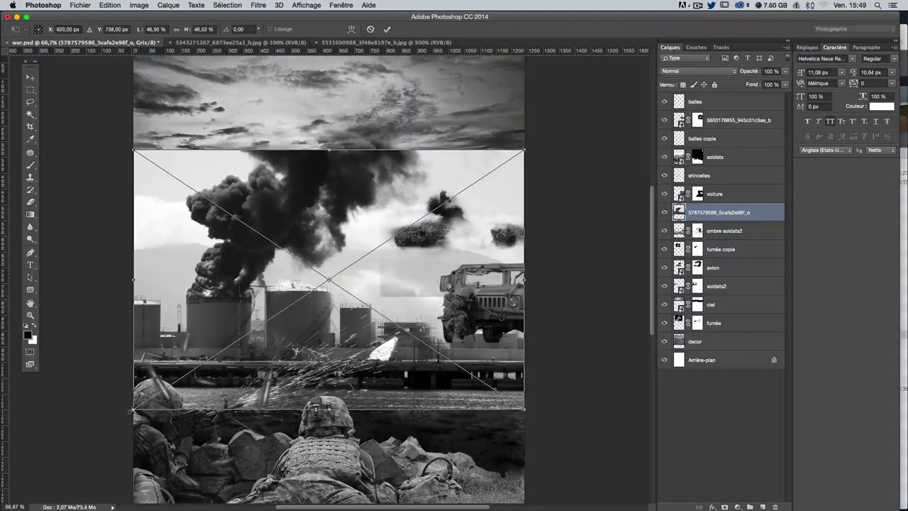
Step: Scale the placed factory photo to about 16%, rasterize it, and shrink it further
mouse_move(132, 409)
mouse_down()
mouse_move(328, 267)
mouse_move(387, 239)
mouse_up()
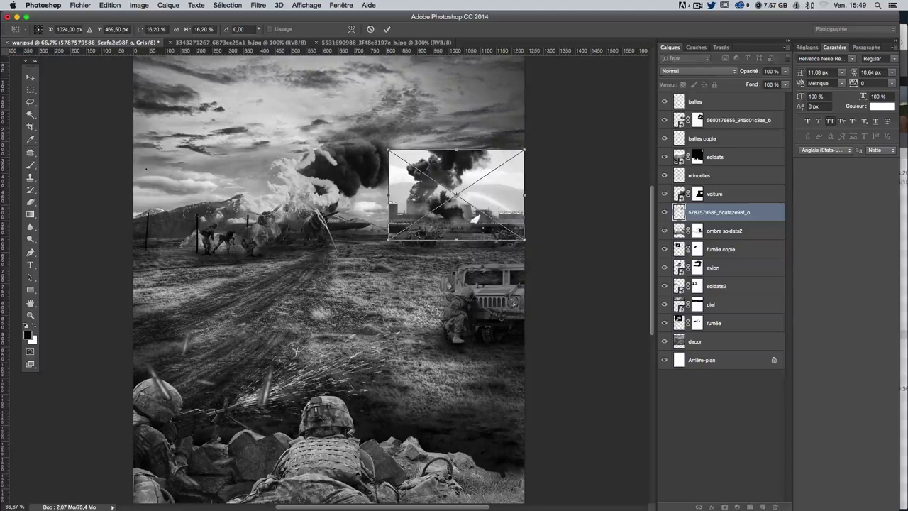
key(Return)
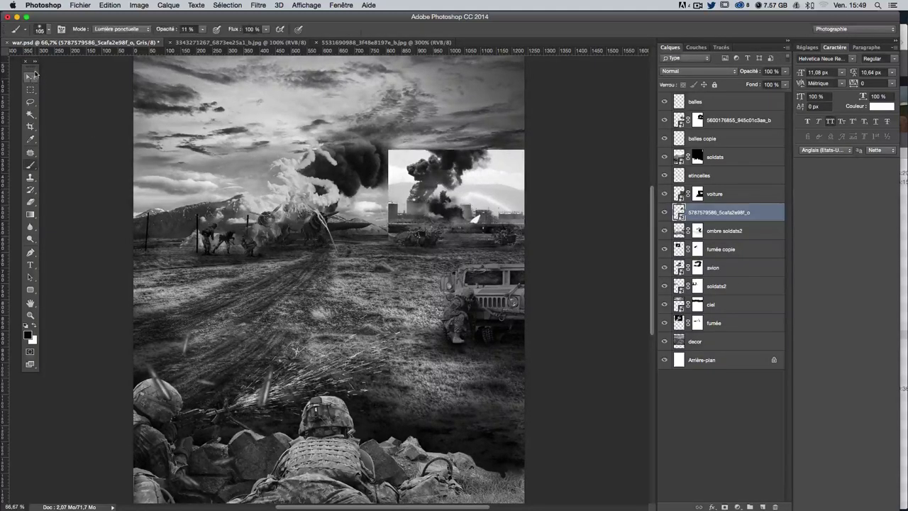
click(509, 207)
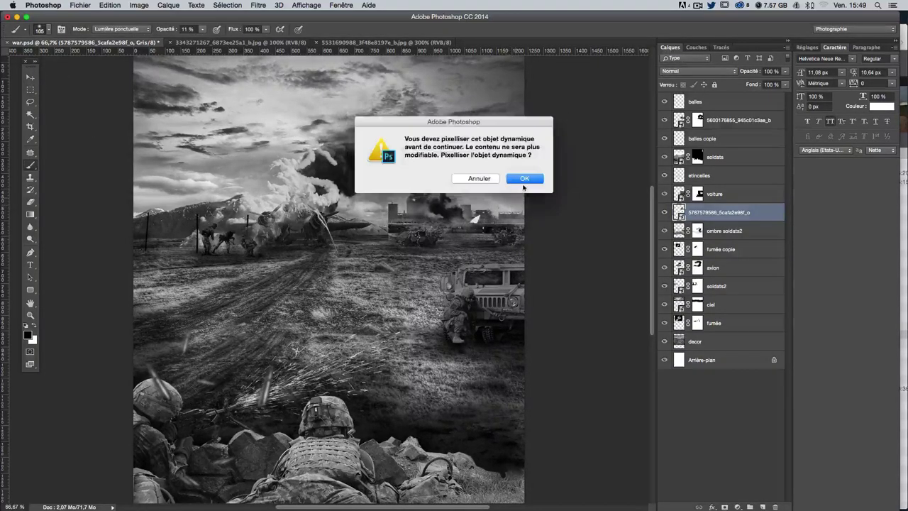
click(523, 182)
click(29, 78)
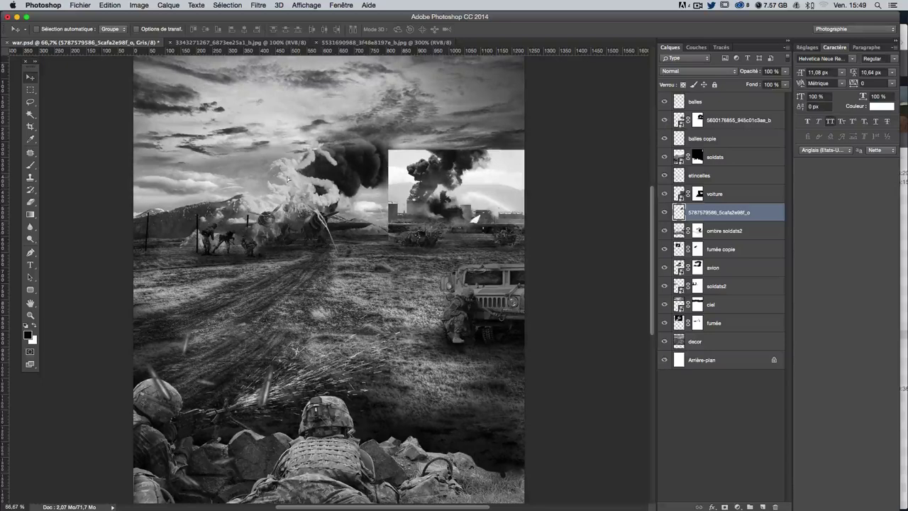
drag(489, 204, 488, 182)
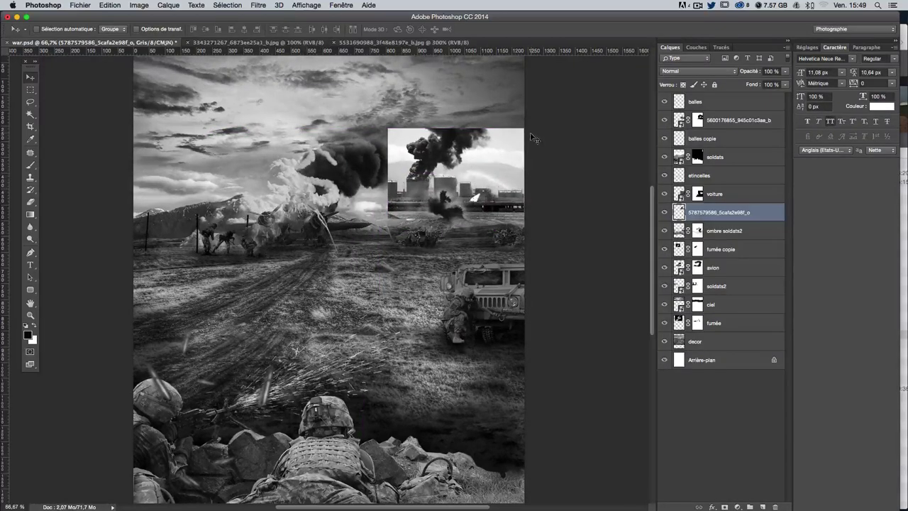
key(ctrl+t)
drag(526, 130, 469, 163)
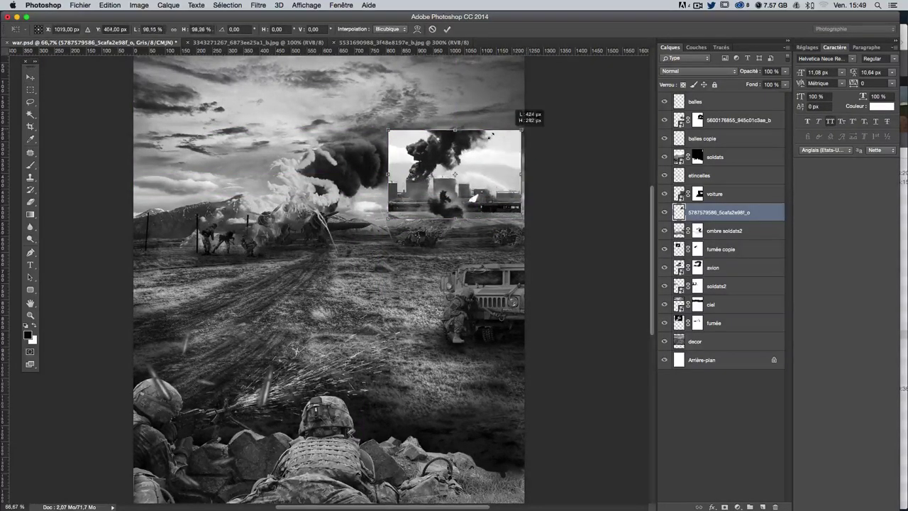
key(Return)
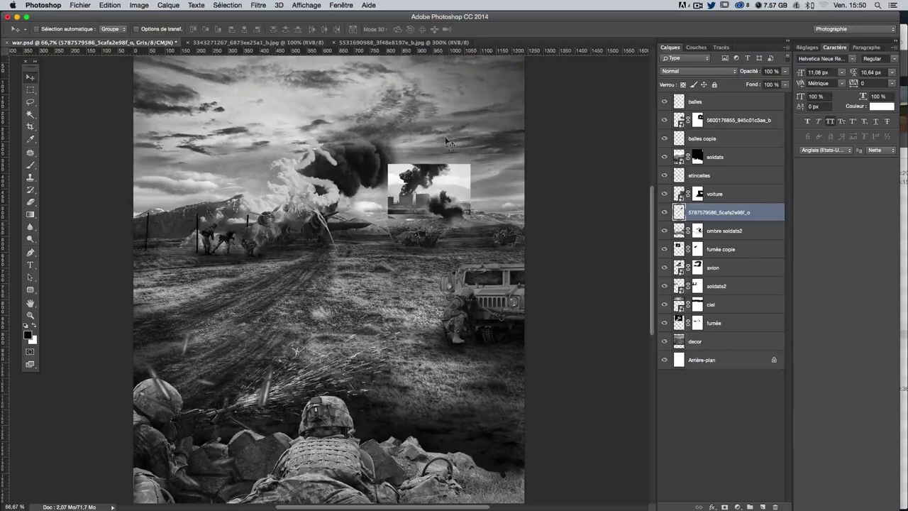
Step: Drag a copy of the factory photo up and right and flip it horizontally
mouse_move(434, 196)
mouse_down()
mouse_move(447, 133)
mouse_move(521, 140)
mouse_up()
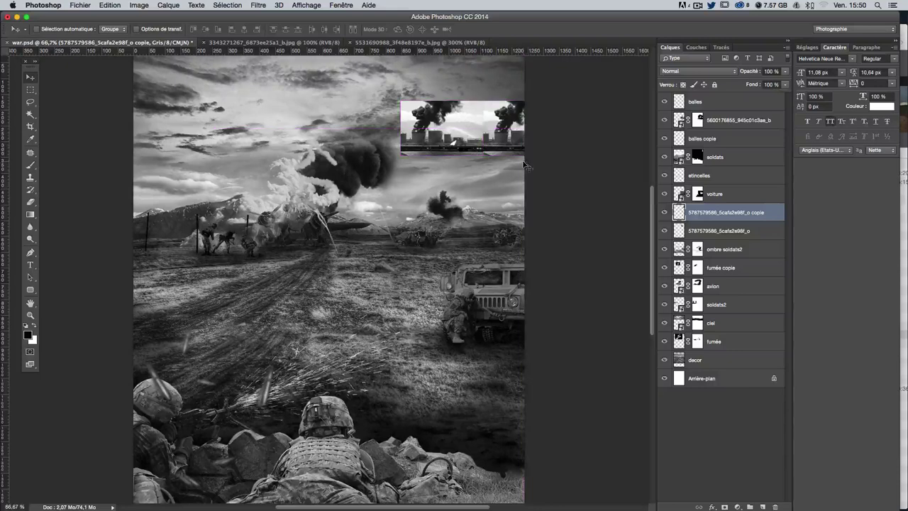
right_click(505, 145)
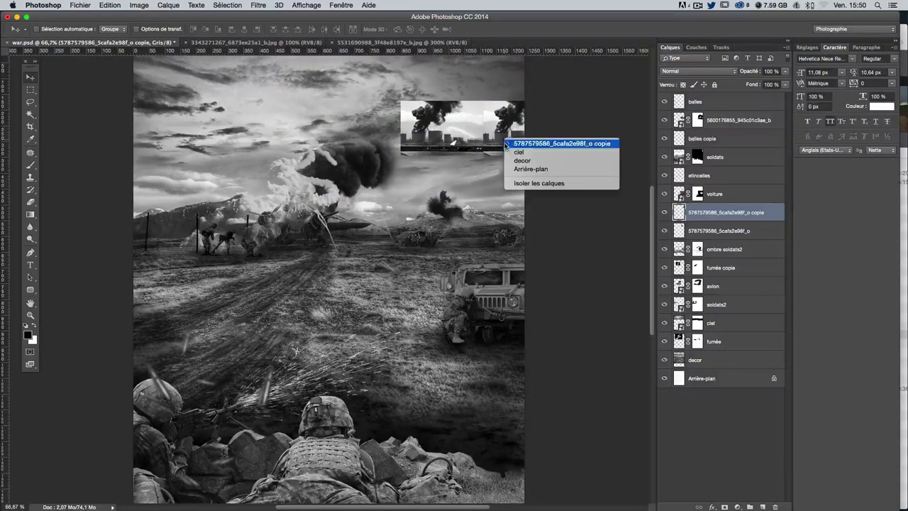
click(507, 144)
key(ctrl+t)
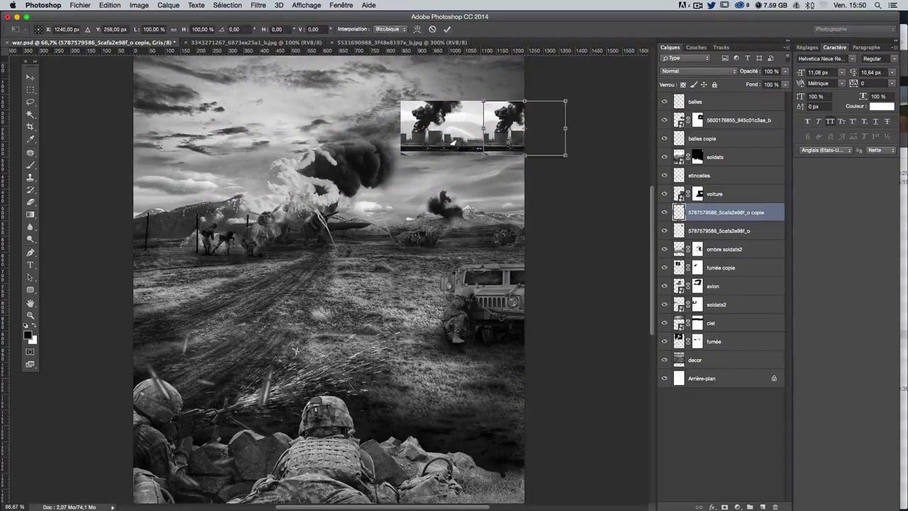
right_click(506, 142)
click(536, 266)
key(Return)
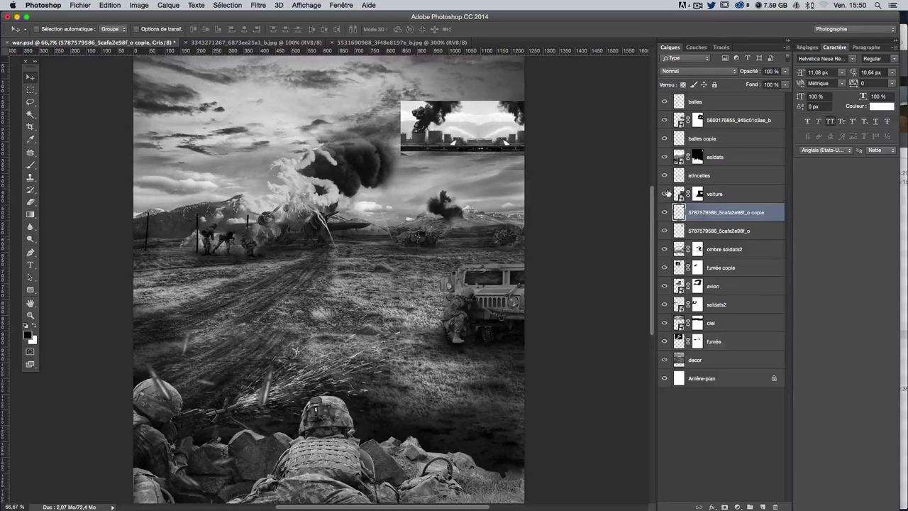
Step: Merge both factory layers and move the strip down onto the horizon
shift+click(711, 229)
right_click(718, 230)
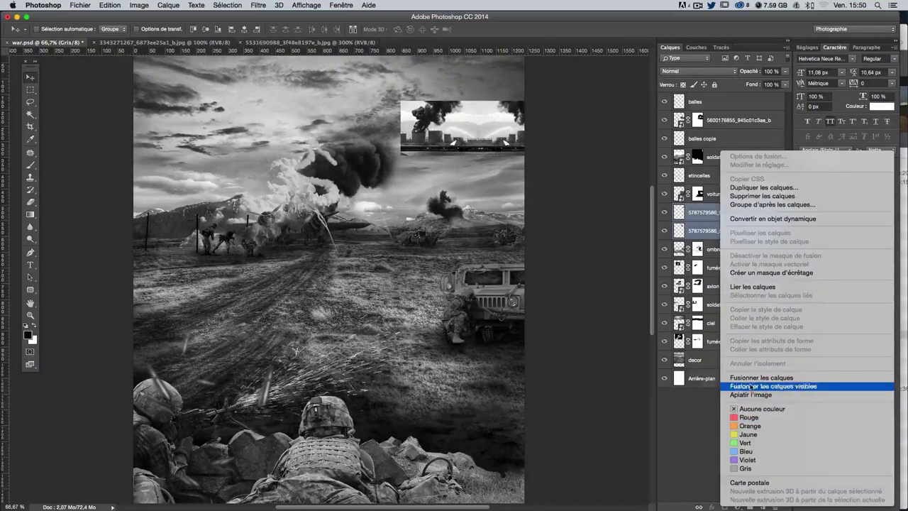
key(ctrl+e)
drag(407, 215, 371, 300)
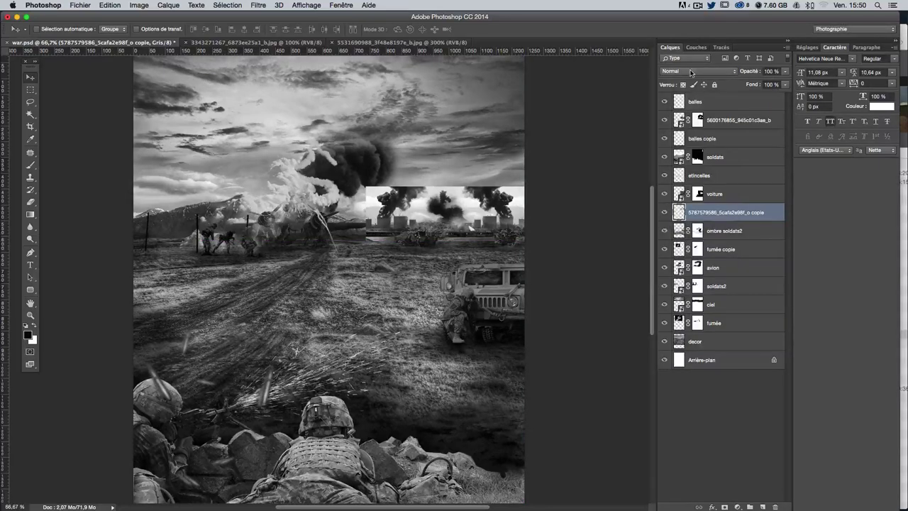
Step: Set the factory strip to Produit blending and reposition it along the horizon
click(699, 71)
click(673, 98)
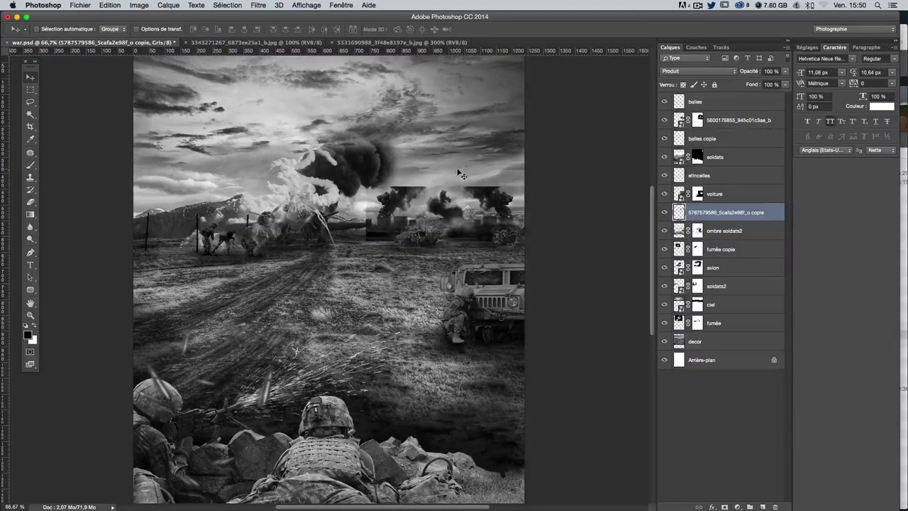
drag(457, 169, 461, 168)
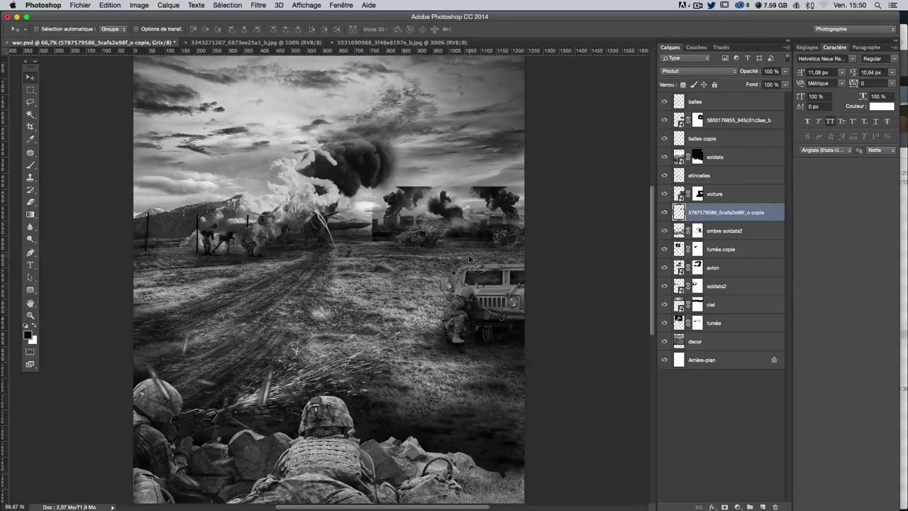
drag(469, 259, 253, 253)
mouse_move(216, 256)
mouse_down()
mouse_move(471, 256)
mouse_move(460, 262)
mouse_up()
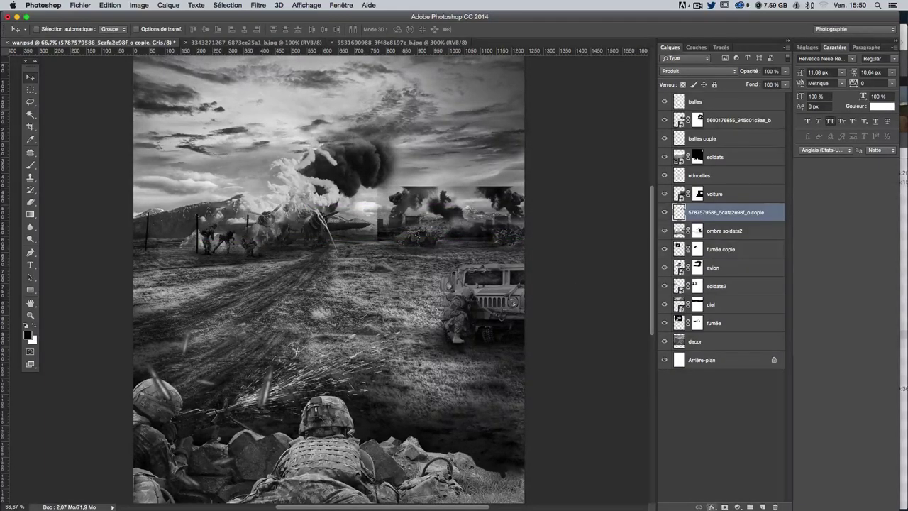
Step: Add a layer mask and paint black at 33% opacity to soften the strip's hard top edge
click(726, 506)
click(30, 166)
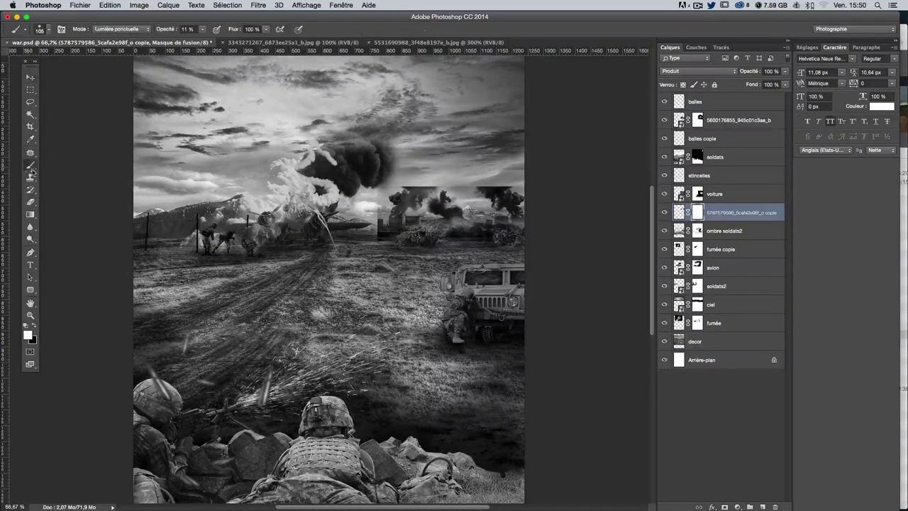
click(33, 324)
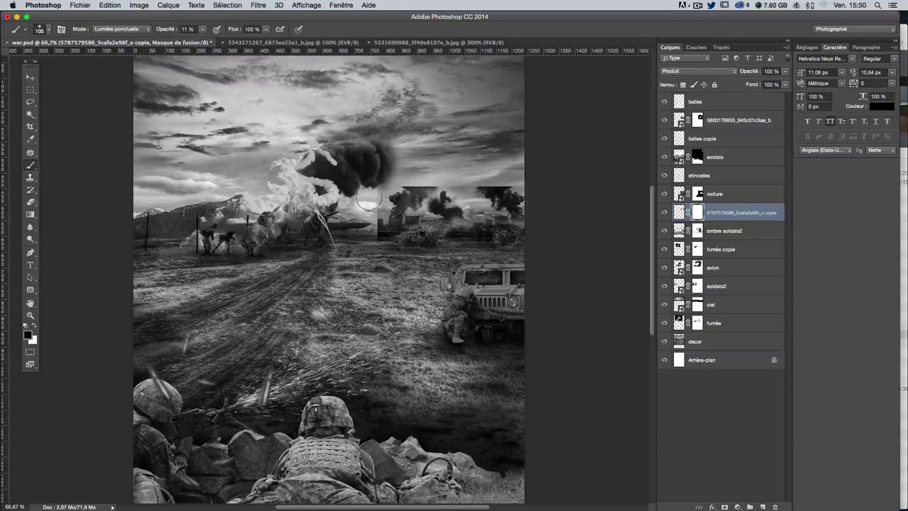
click(202, 29)
drag(200, 41, 213, 41)
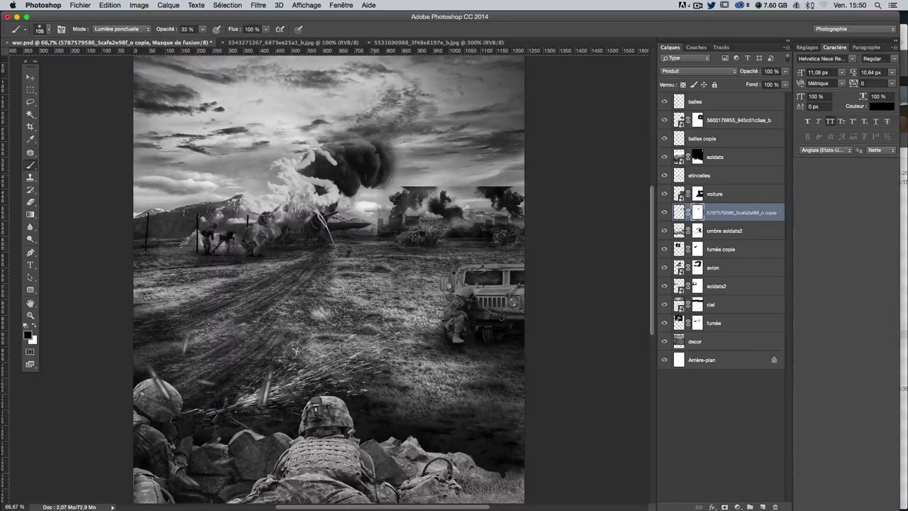
drag(391, 179, 506, 191)
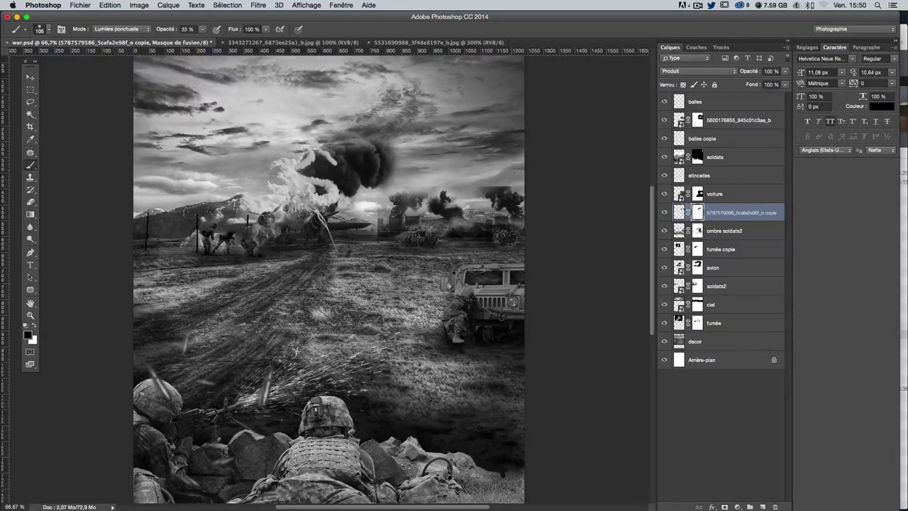
ctrl+alt+click(478, 173)
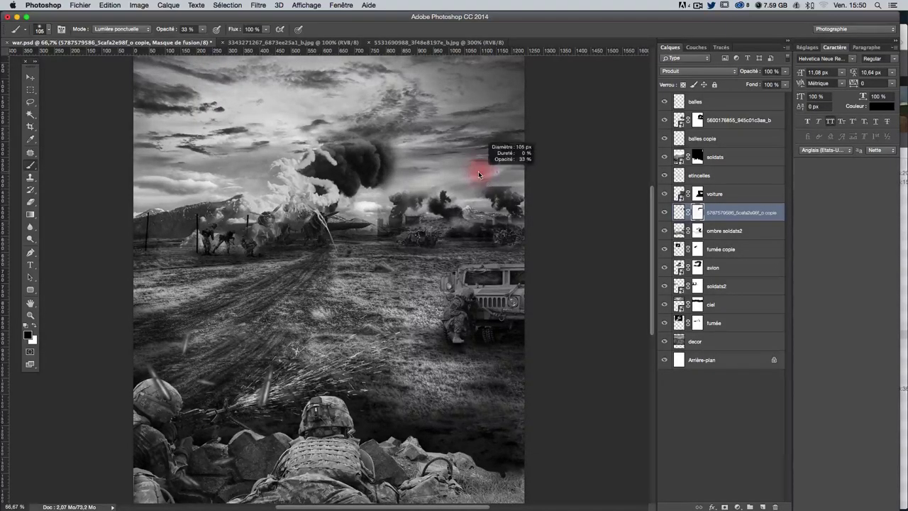
drag(478, 174, 425, 183)
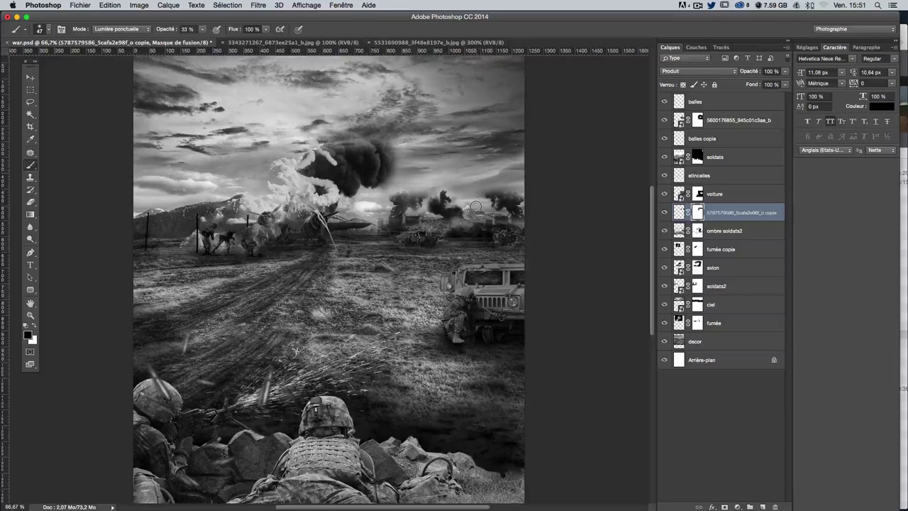
click(665, 212)
click(665, 194)
click(665, 194)
click(664, 120)
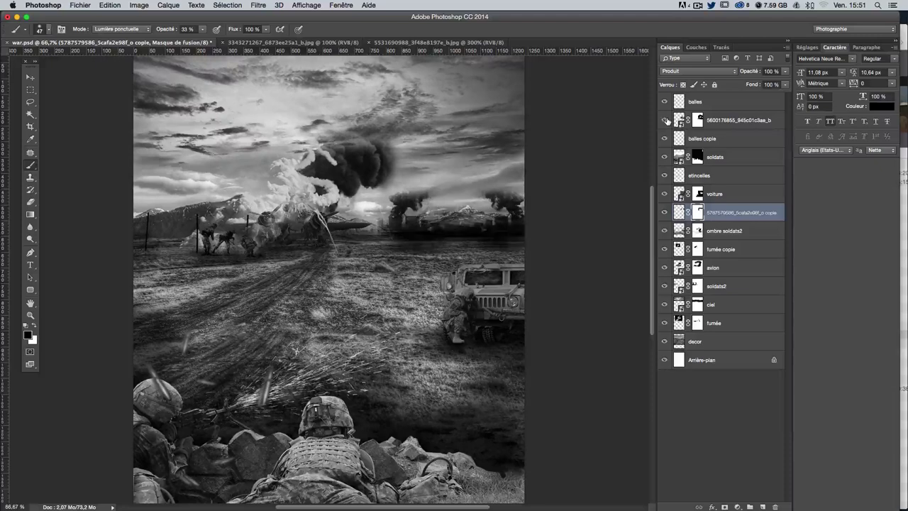
click(665, 120)
click(702, 122)
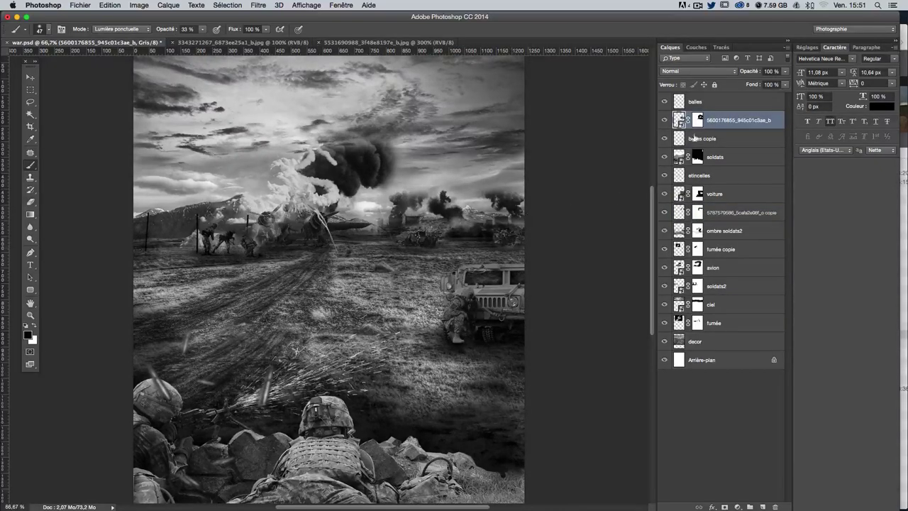
click(697, 120)
mouse_move(528, 222)
mouse_down()
mouse_move(523, 235)
mouse_move(454, 223)
mouse_move(468, 213)
mouse_move(480, 227)
mouse_move(442, 230)
mouse_up()
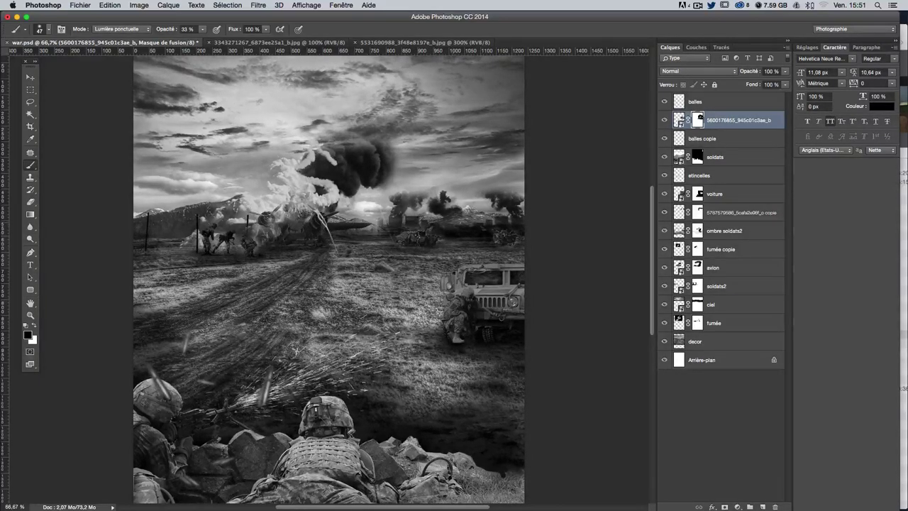
mouse_move(377, 213)
mouse_down()
mouse_move(443, 228)
mouse_move(501, 226)
mouse_up()
Step: Add a new empty layer and name it fumée
click(759, 507)
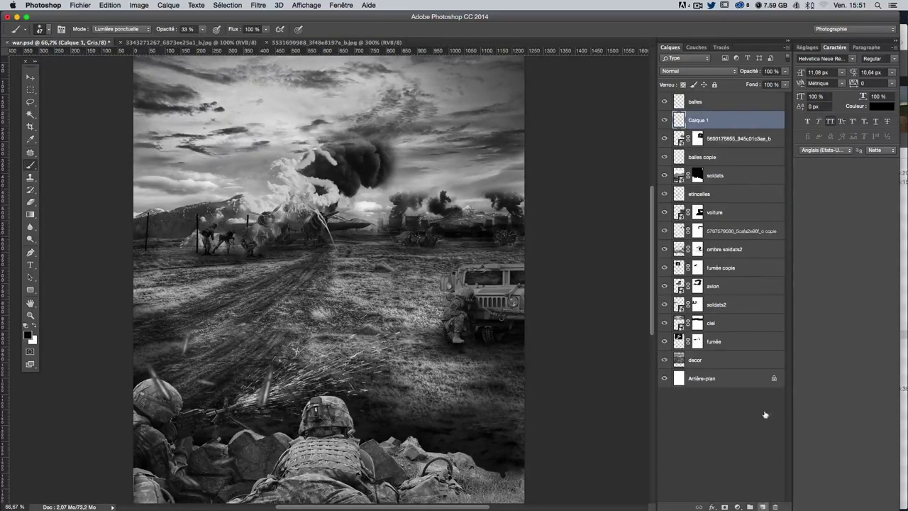
double_click(698, 121)
text(fumé)
key(Return)
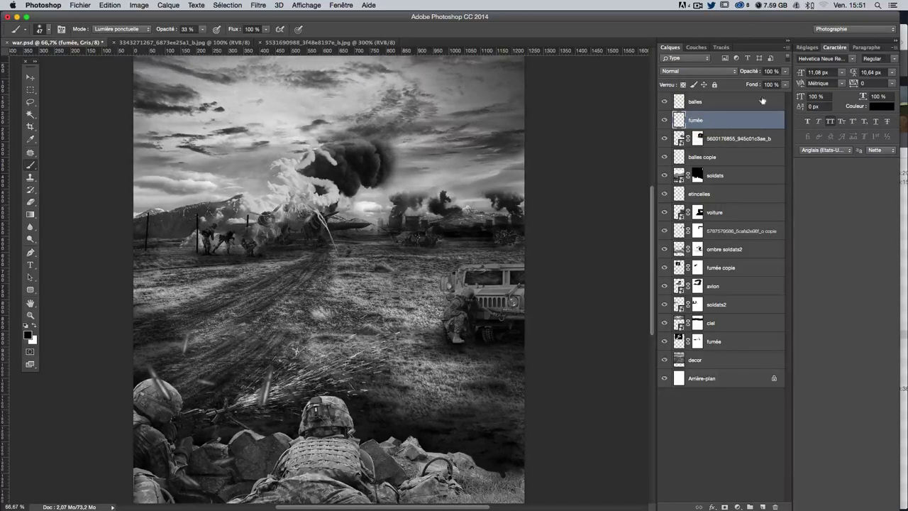
Step: Move the soldier photo layer above fumée, rename it soldat3, and select fumée
drag(747, 249, 742, 346)
mouse_move(753, 139)
mouse_down()
mouse_move(746, 164)
mouse_move(745, 150)
mouse_up()
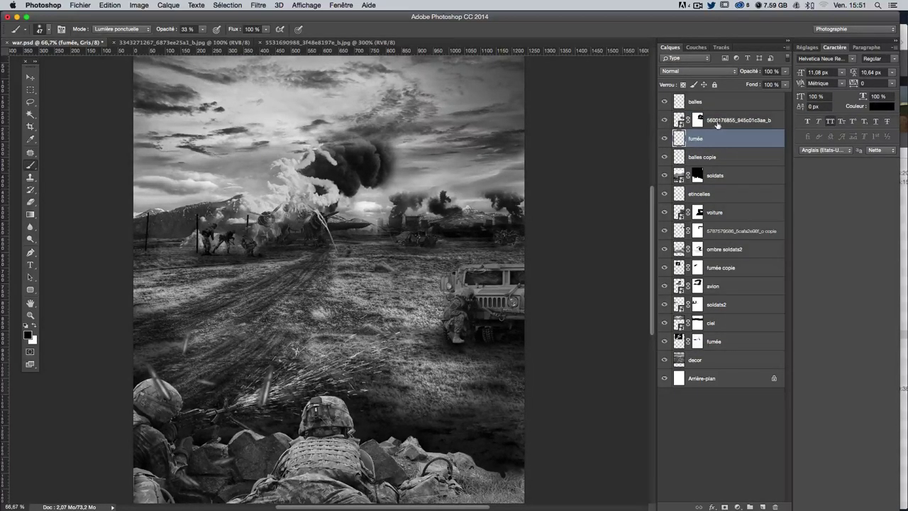
double_click(718, 122)
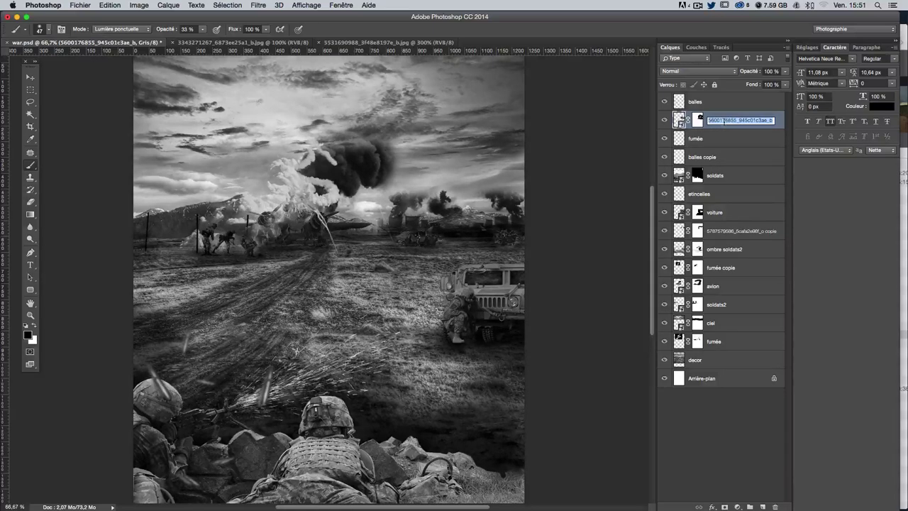
text(sc)
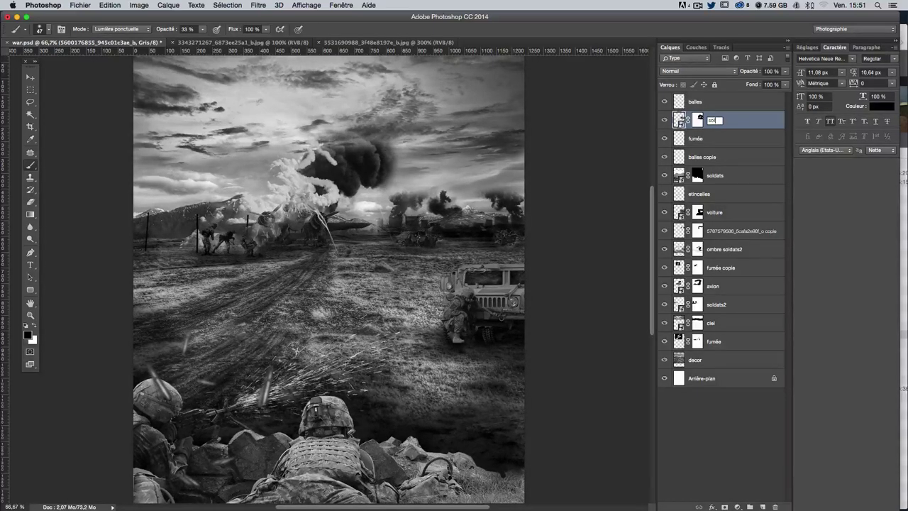
key(Return)
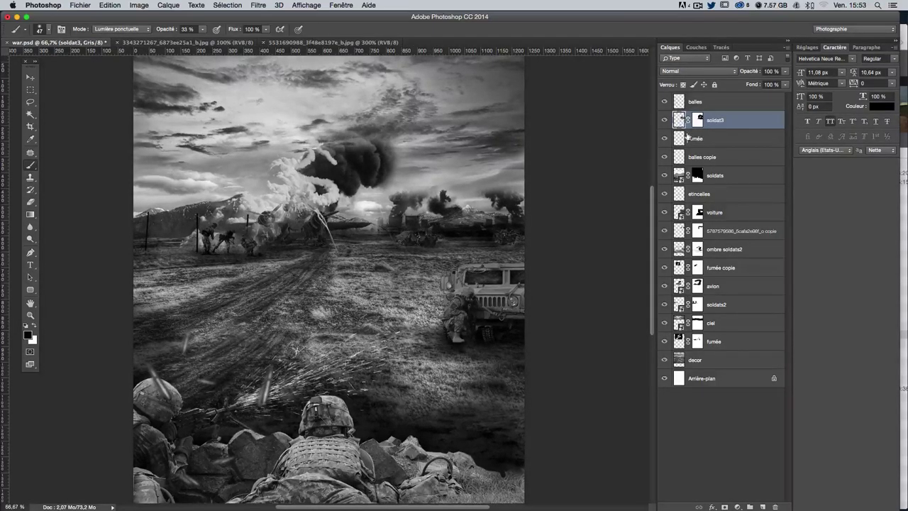
click(695, 140)
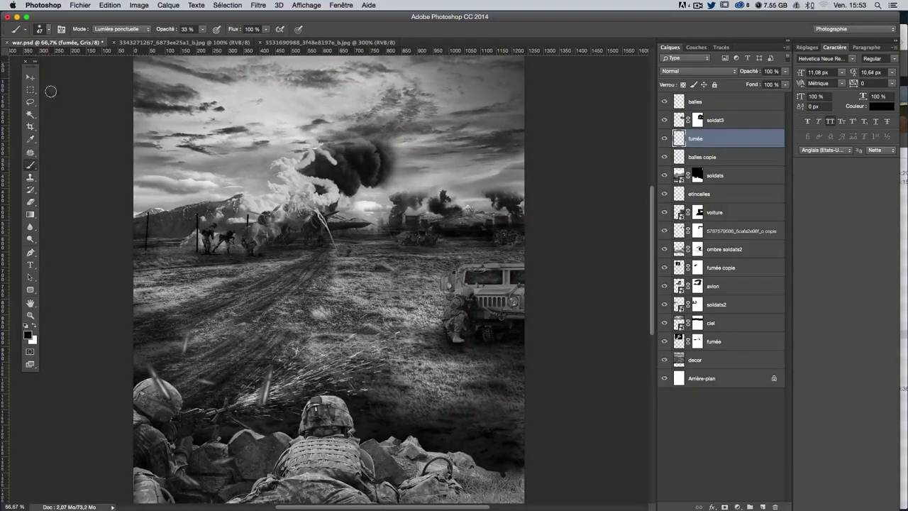
Step: Append the ms69_smoken smoke brush set to the brush presets
click(48, 30)
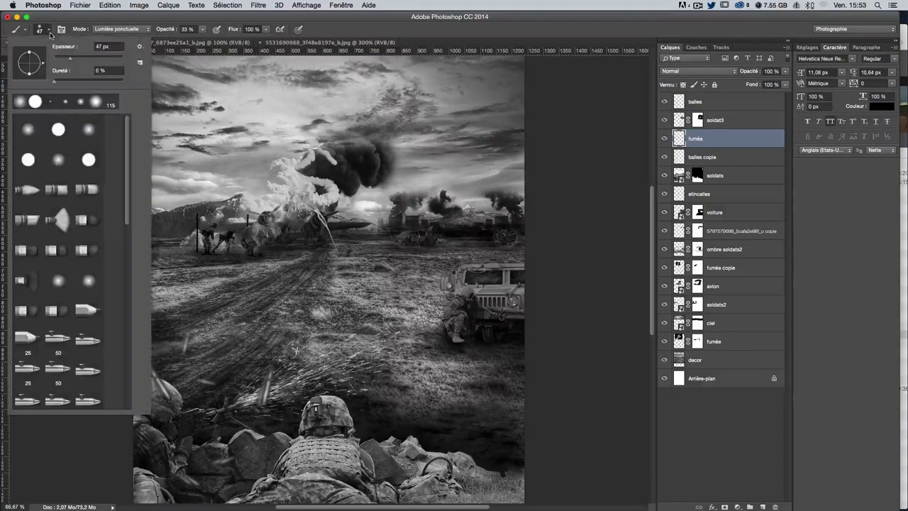
click(141, 47)
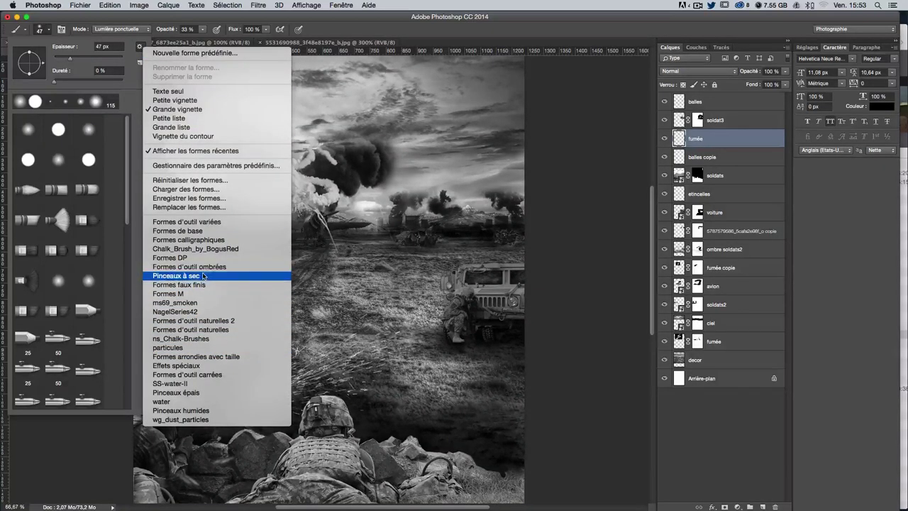
click(193, 303)
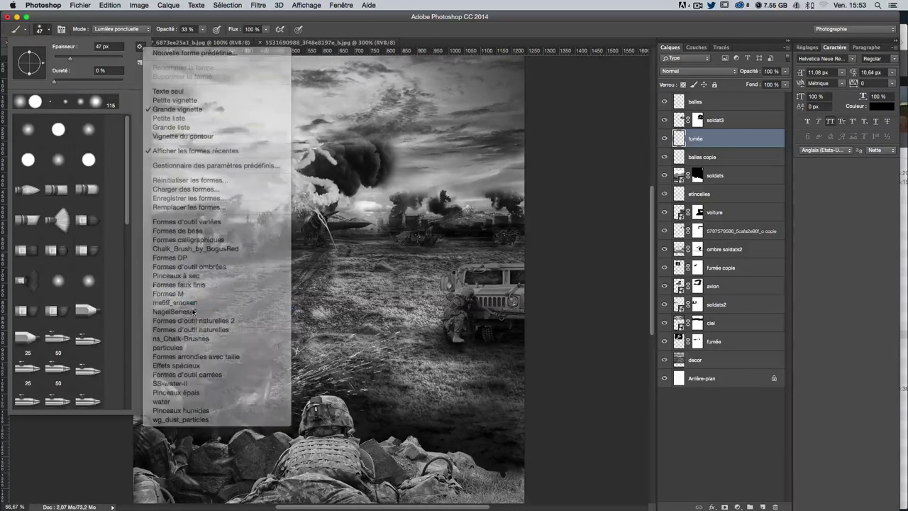
click(407, 181)
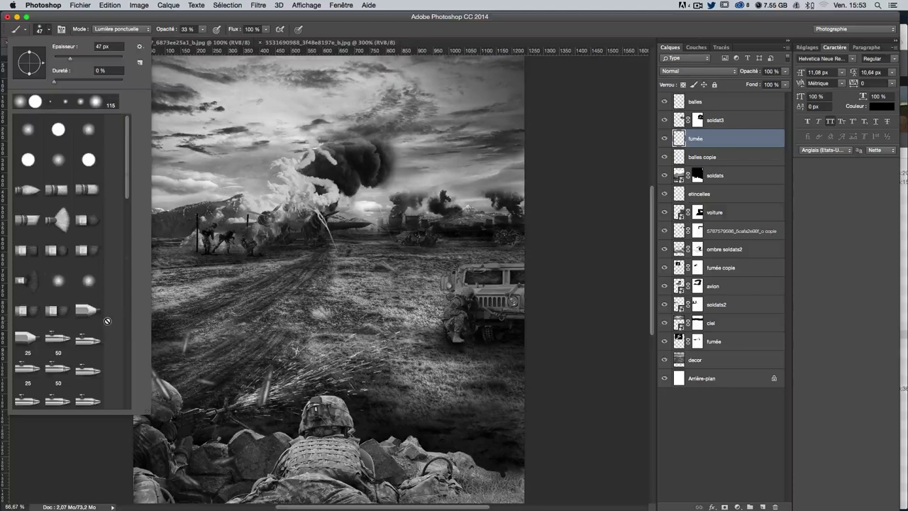
scroll(109, 319, down, 15)
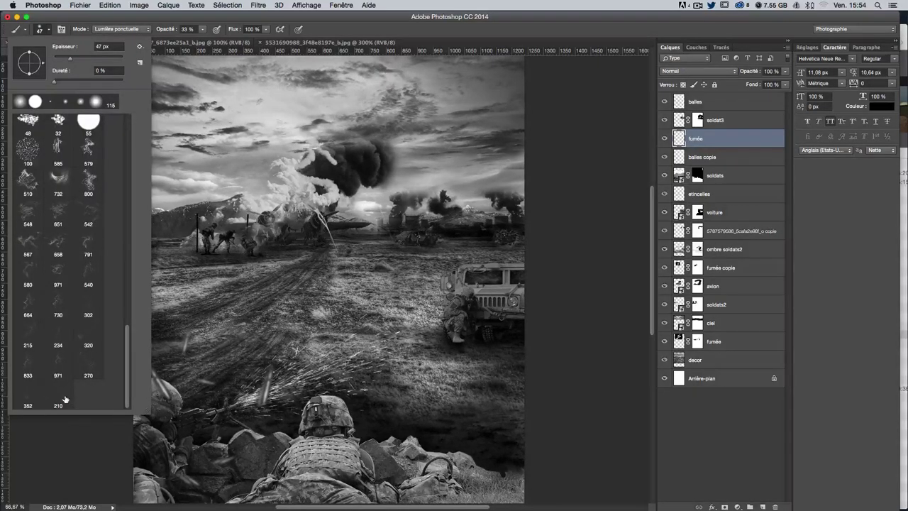
Step: Append a further smoke brush set and choose the 884 px smoke brush
click(139, 47)
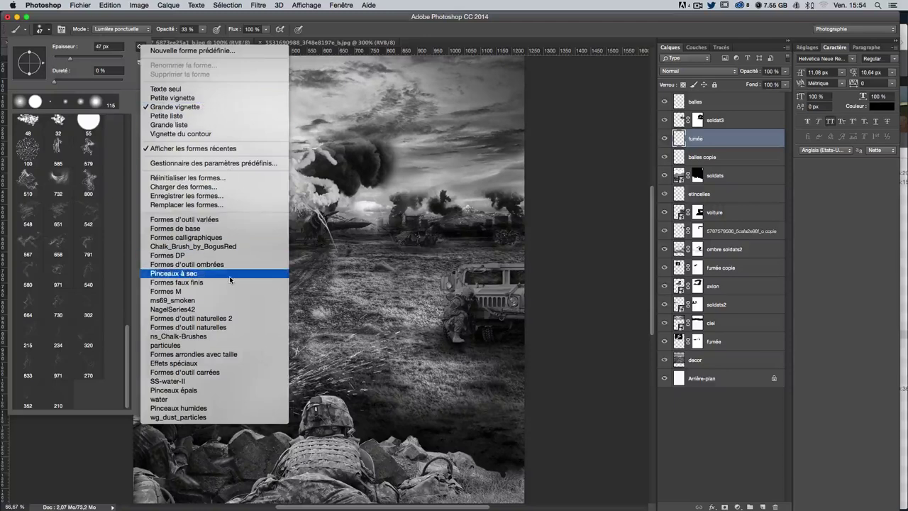
click(215, 301)
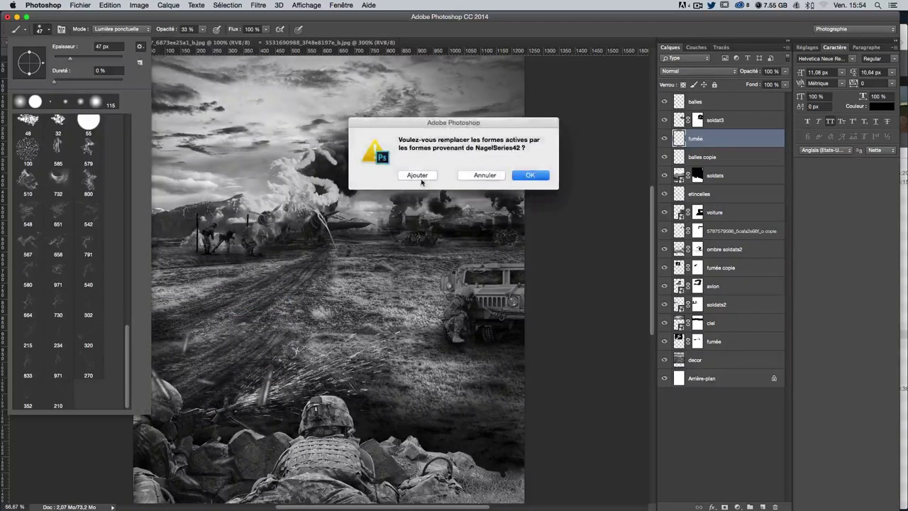
click(417, 179)
scroll(72, 305, down, 5)
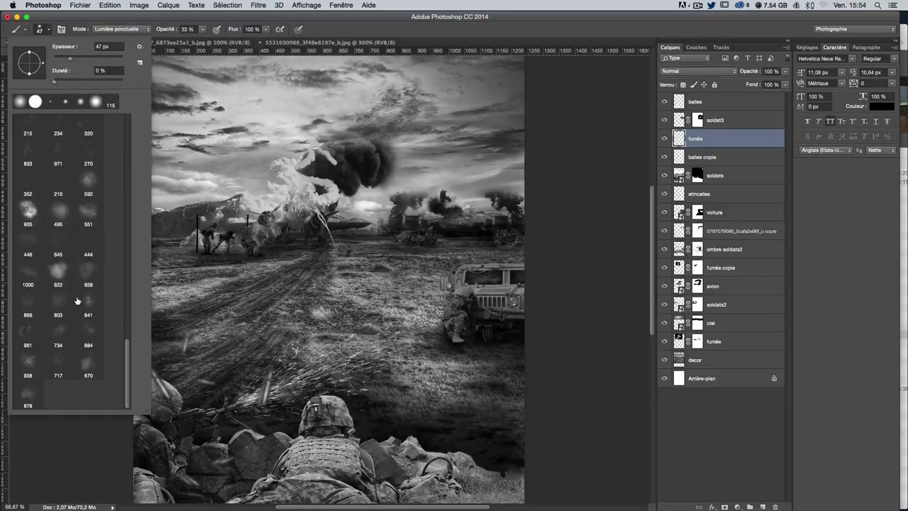
click(88, 333)
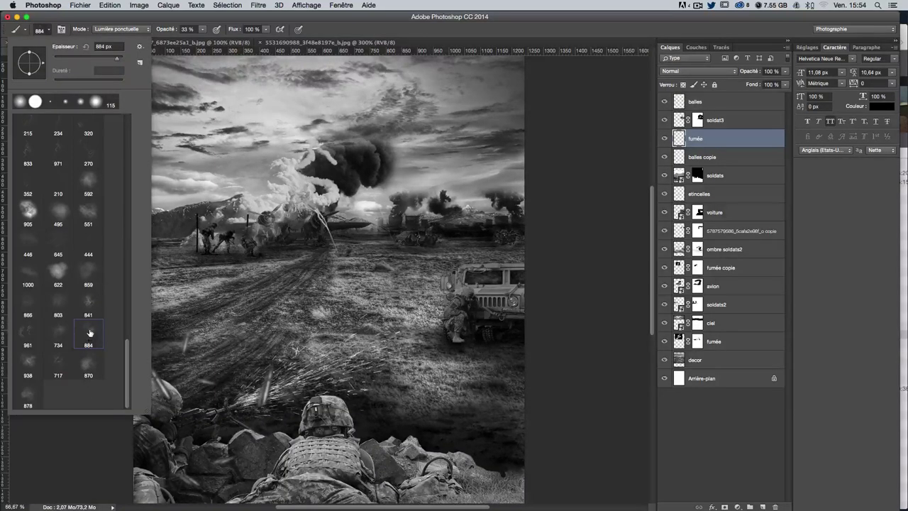
click(418, 188)
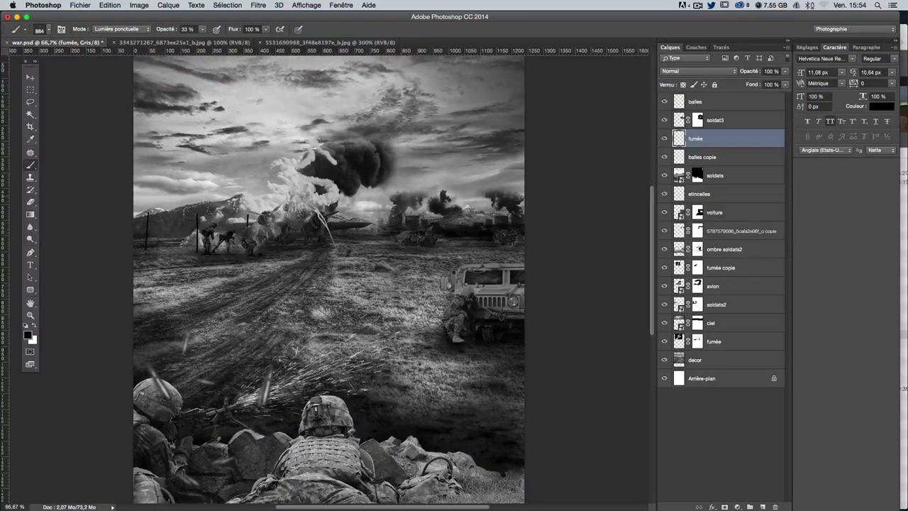
Step: Dab smoke near the horizon, undo an overly dark stroke, and shrink the brush to 340 px
click(429, 215)
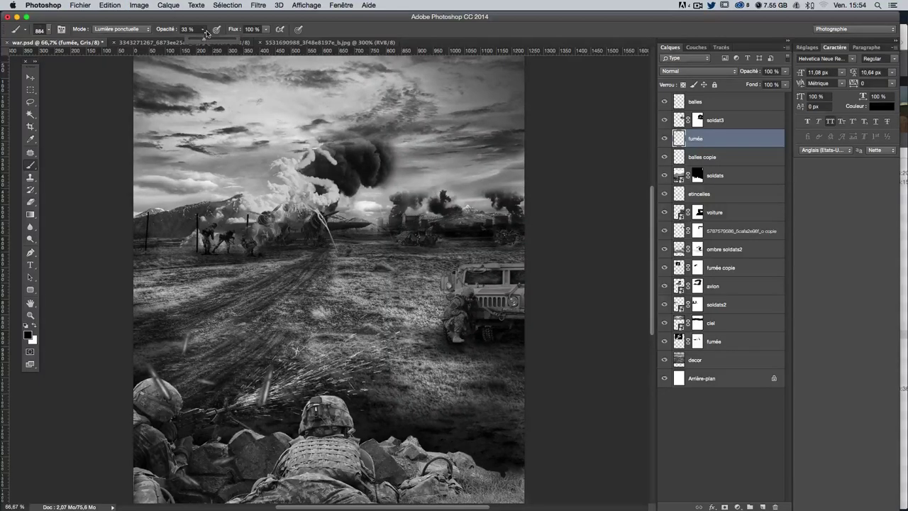
mouse_move(317, 60)
mouse_down()
mouse_move(65, 237)
mouse_move(486, 468)
mouse_up()
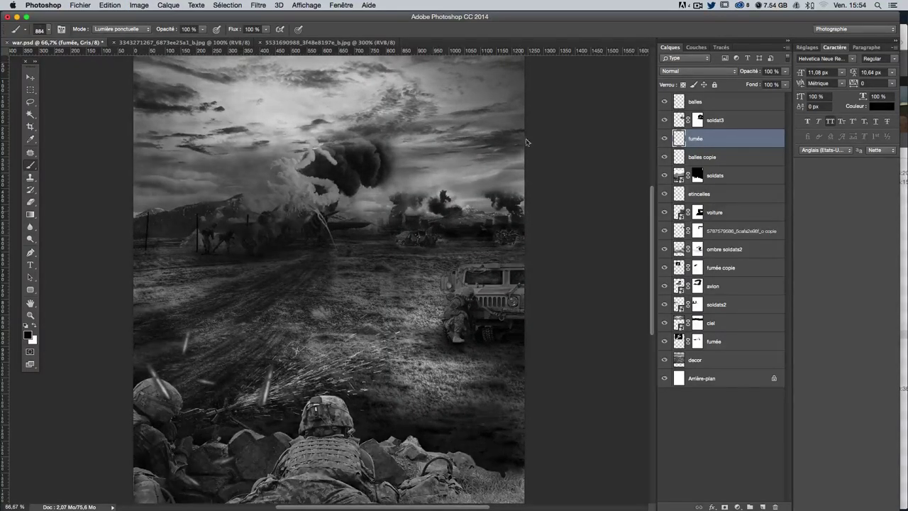
key(ctrl+z)
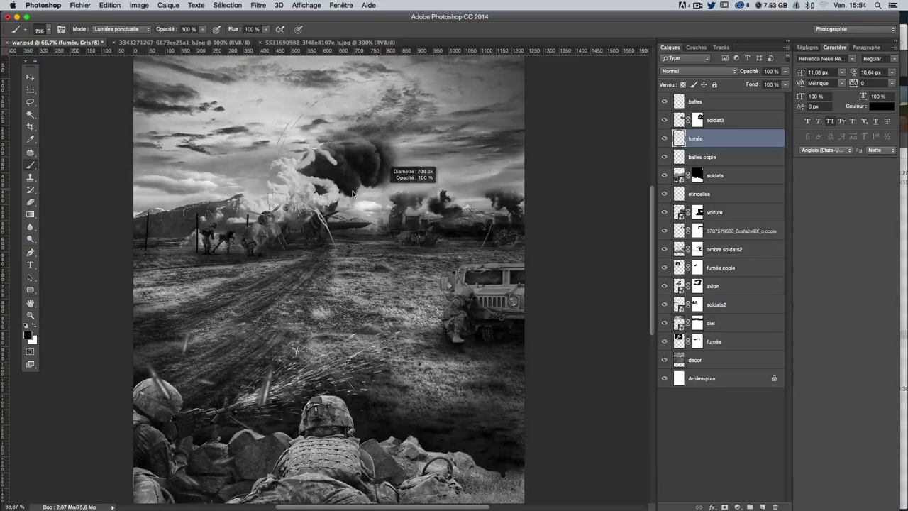
mouse_move(286, 185)
mouse_down()
mouse_move(156, 204)
mouse_move(138, 197)
mouse_up()
scroll(476, 160, up, 2)
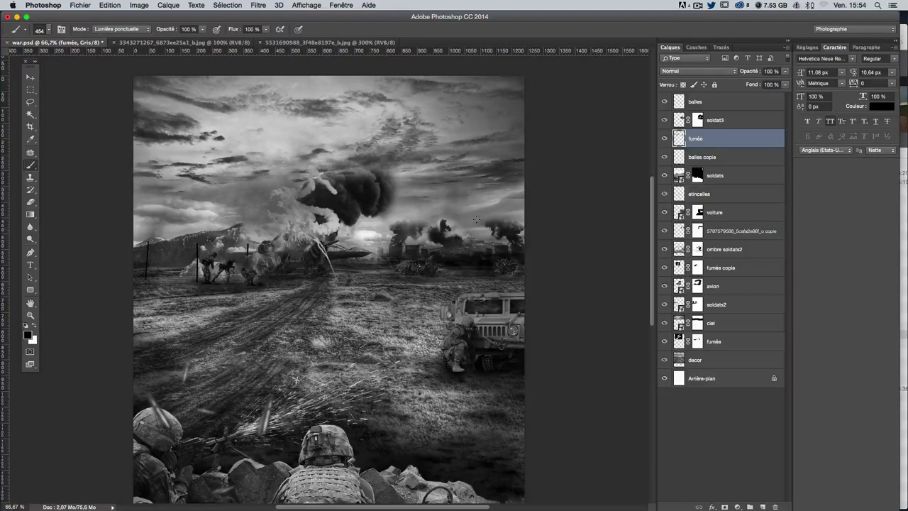
drag(477, 220, 436, 219)
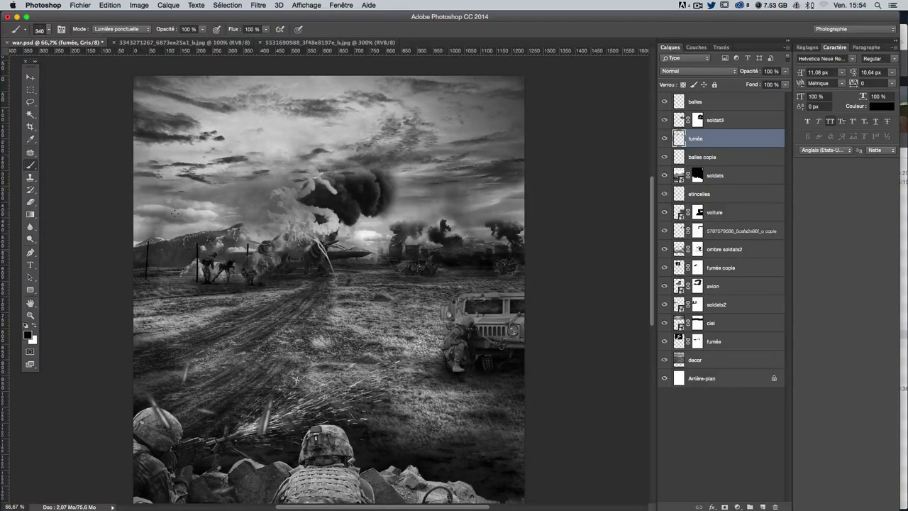
Step: Try the 734 smoke brush, then settle on the 859 brush at 472 px
click(46, 31)
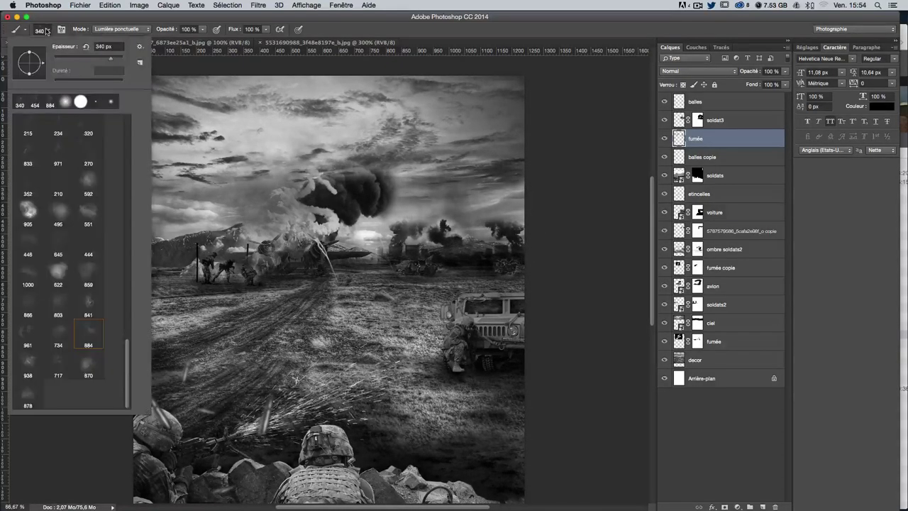
click(58, 337)
key(Return)
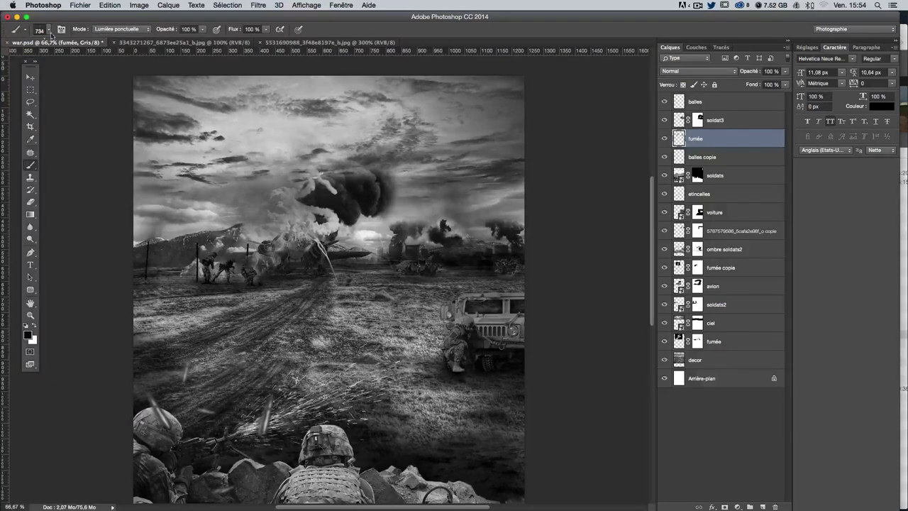
click(50, 33)
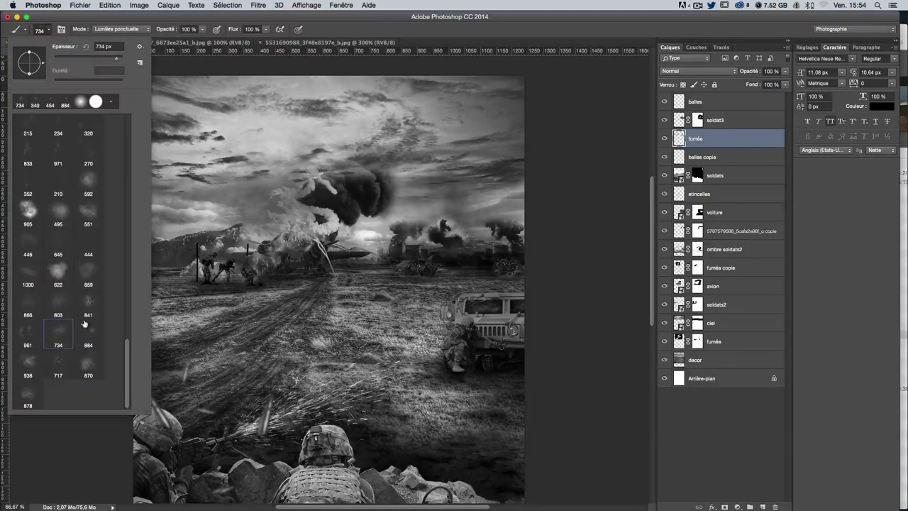
click(83, 274)
key(Return)
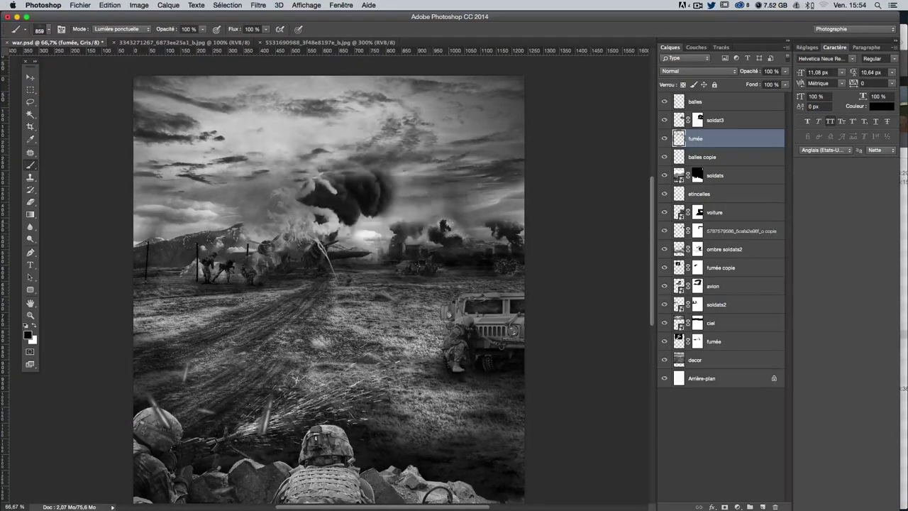
drag(496, 205, 461, 206)
Step: Dab smoke over the distant plumes, humvee and left ground, then switch to white at 488 px
click(464, 211)
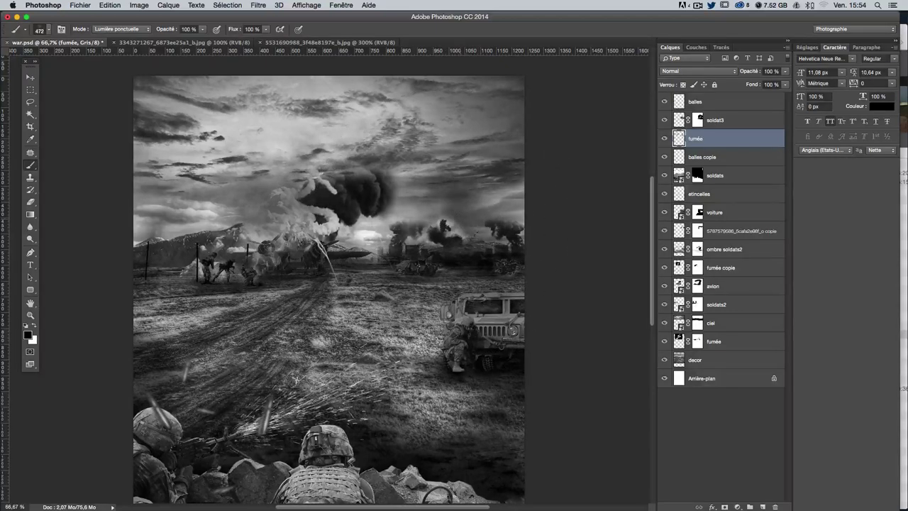
click(496, 298)
click(174, 323)
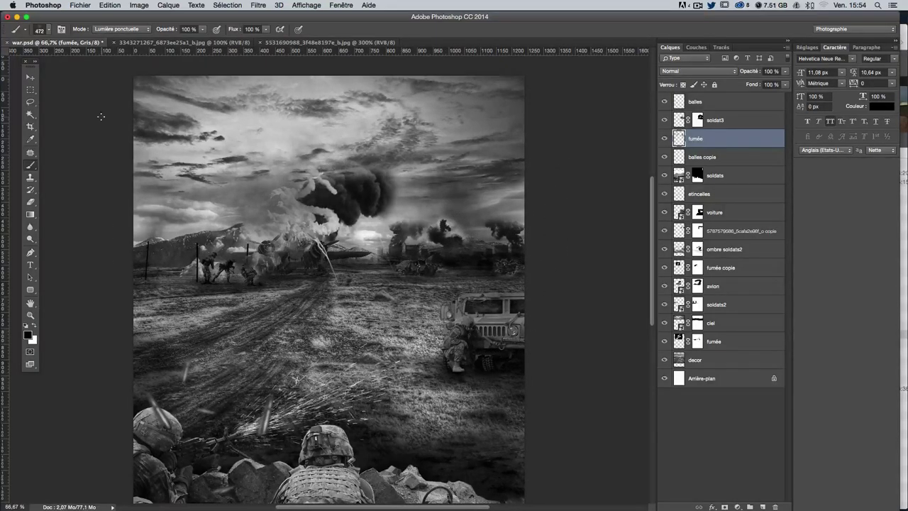
click(36, 325)
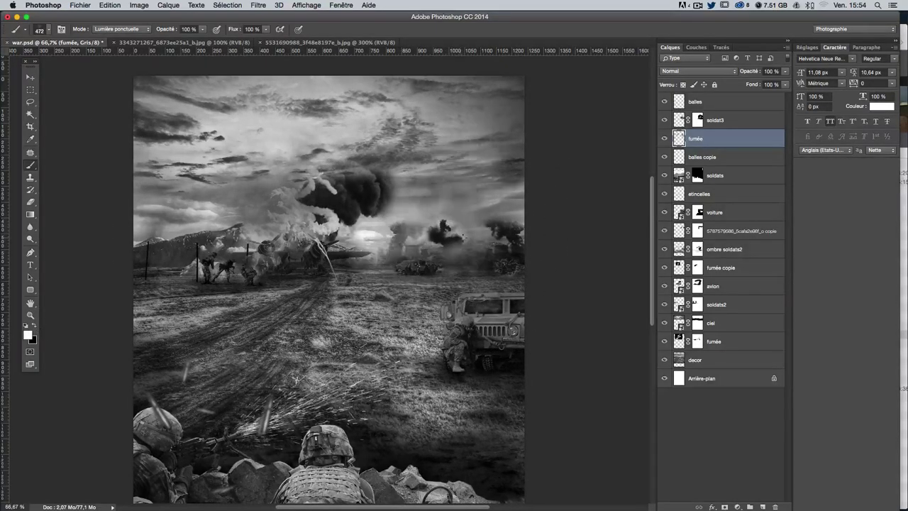
drag(454, 250, 397, 249)
Step: Paint white haze over the distant vehicles and left soldiers, then move fumée below them
click(453, 261)
drag(468, 262, 497, 262)
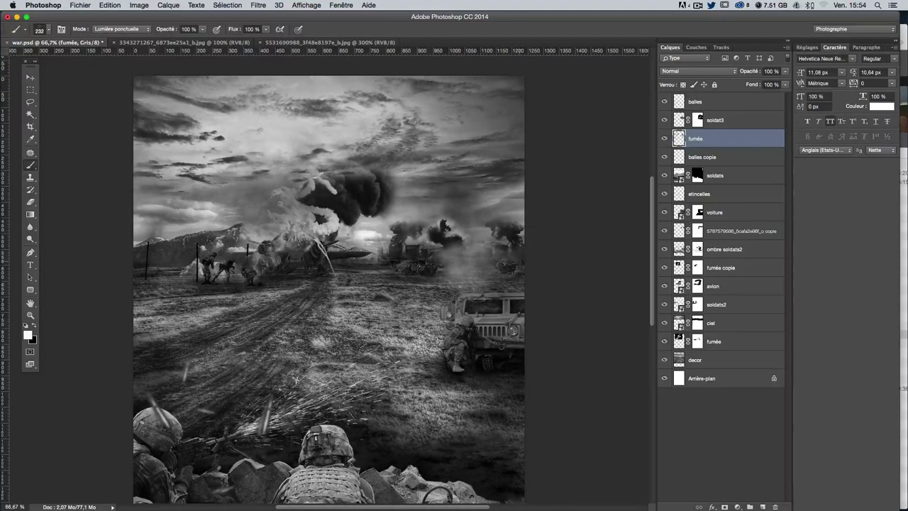
click(500, 261)
mouse_move(425, 255)
mouse_down()
mouse_move(390, 252)
mouse_move(382, 269)
mouse_up()
click(204, 260)
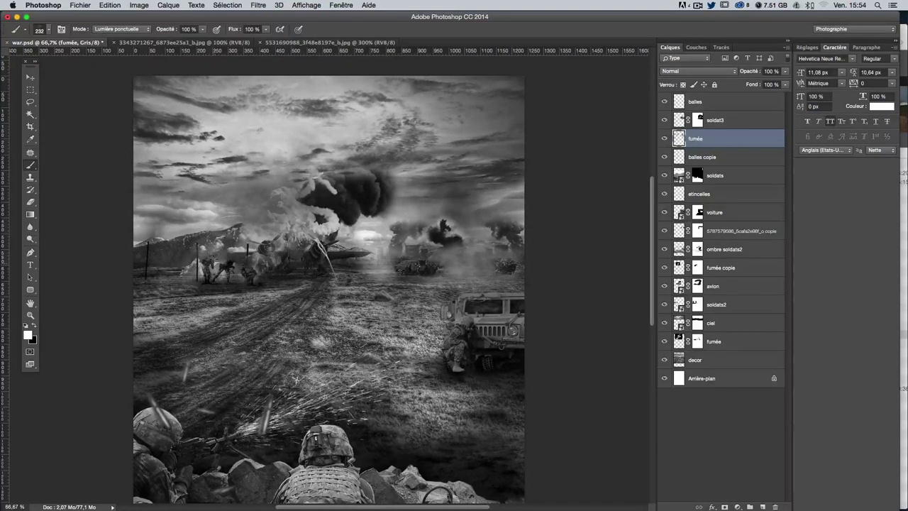
drag(148, 262, 199, 251)
click(225, 242)
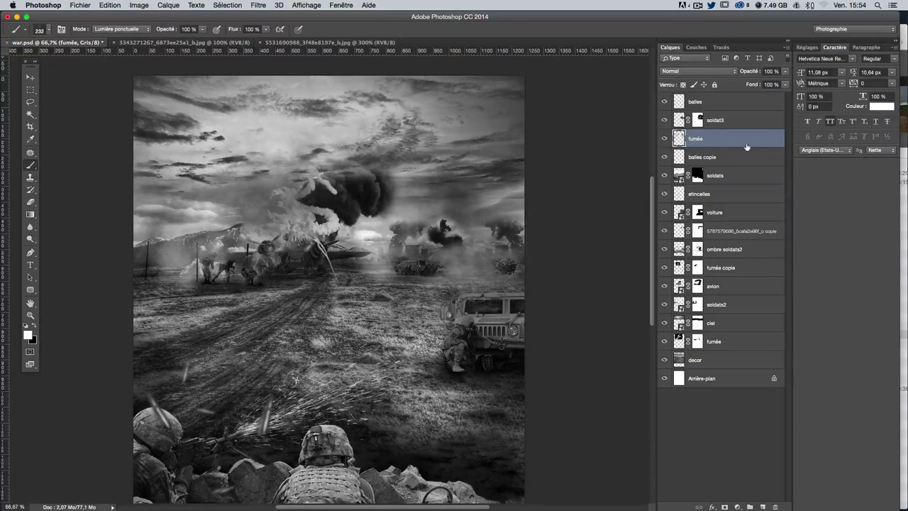
mouse_move(727, 142)
mouse_down()
mouse_move(729, 251)
mouse_move(741, 263)
mouse_up()
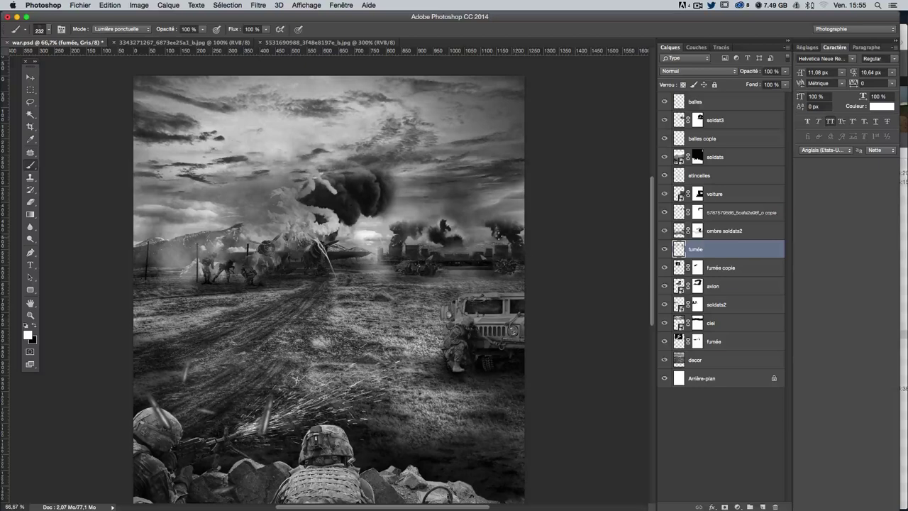
Step: Brush smoke over the smokestacks and soldiers, drop fumée above ciel, and sweep smoke across the sky
mouse_move(497, 231)
mouse_down()
mouse_move(454, 227)
mouse_move(419, 286)
mouse_up()
mouse_move(298, 234)
mouse_down()
mouse_move(246, 269)
mouse_move(219, 255)
mouse_up()
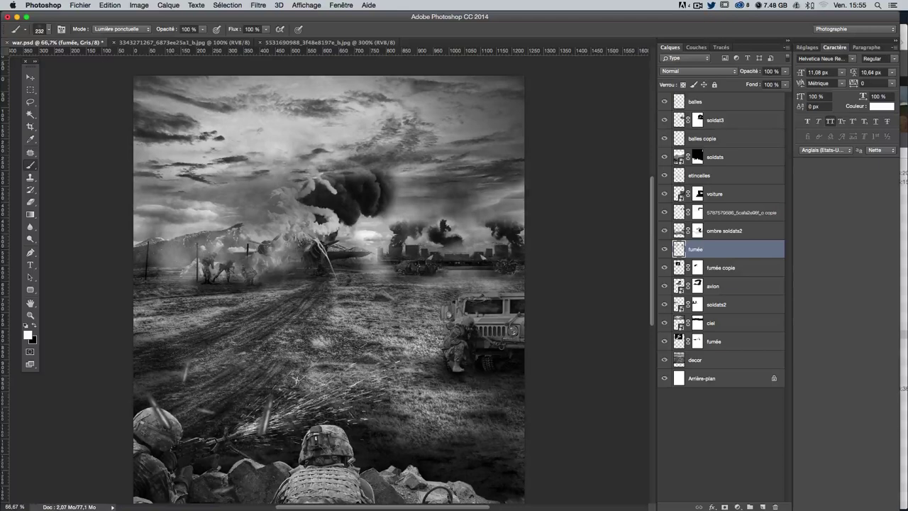
mouse_move(737, 250)
mouse_down()
mouse_move(732, 337)
mouse_move(728, 273)
mouse_move(727, 308)
mouse_up()
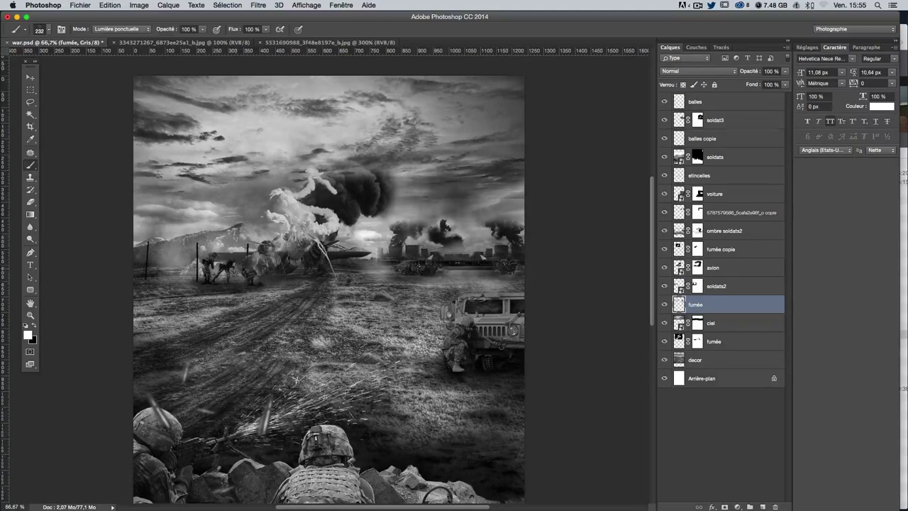
mouse_move(340, 269)
mouse_down()
mouse_move(478, 205)
mouse_move(463, 140)
mouse_up()
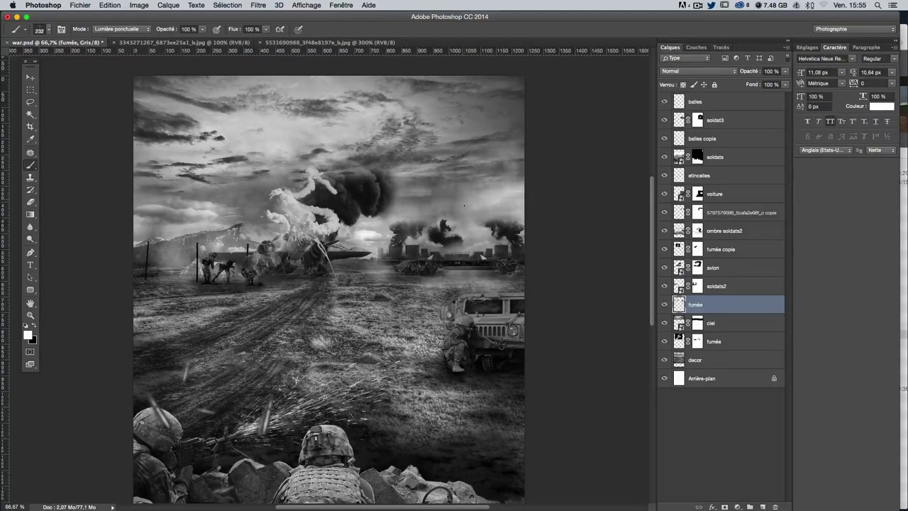
click(48, 30)
Step: Paint trial haze with the 905 soft brush at 425 px, then undo it
click(27, 210)
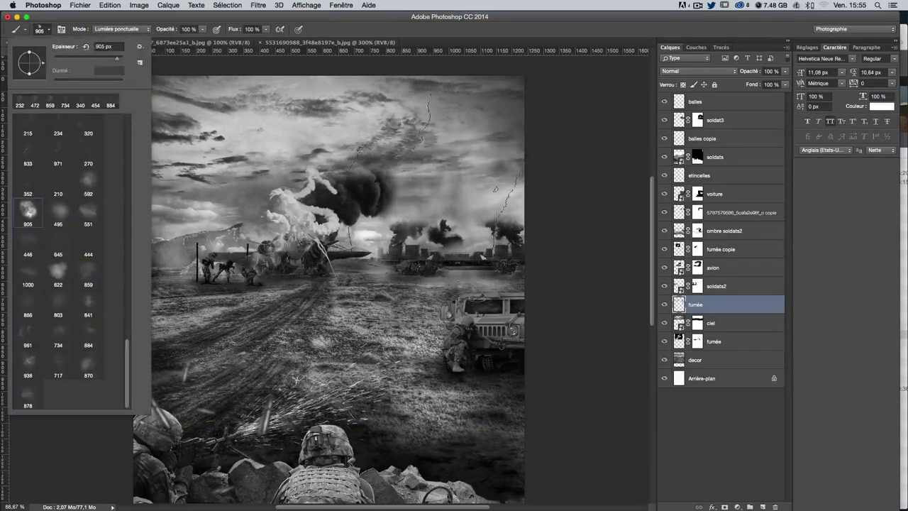
key(Return)
mouse_move(425, 226)
mouse_down()
mouse_move(314, 225)
mouse_move(183, 206)
mouse_up()
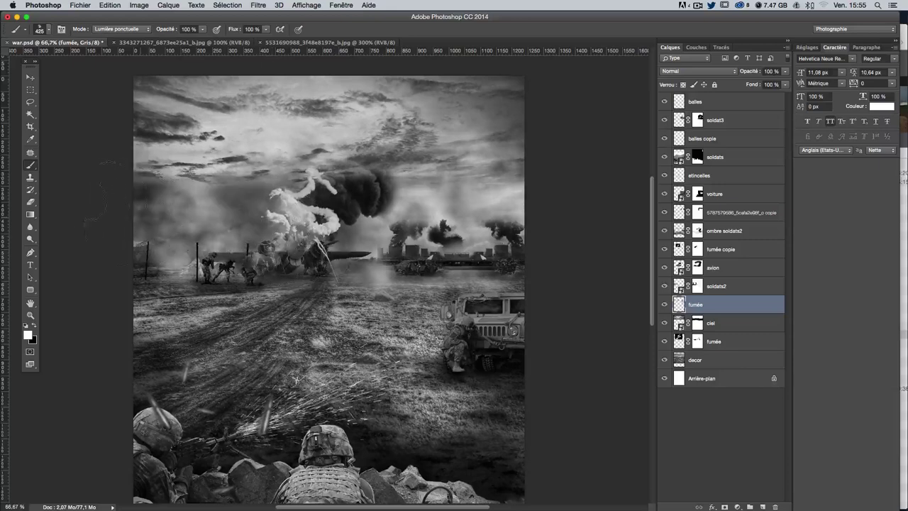
drag(89, 195, 193, 248)
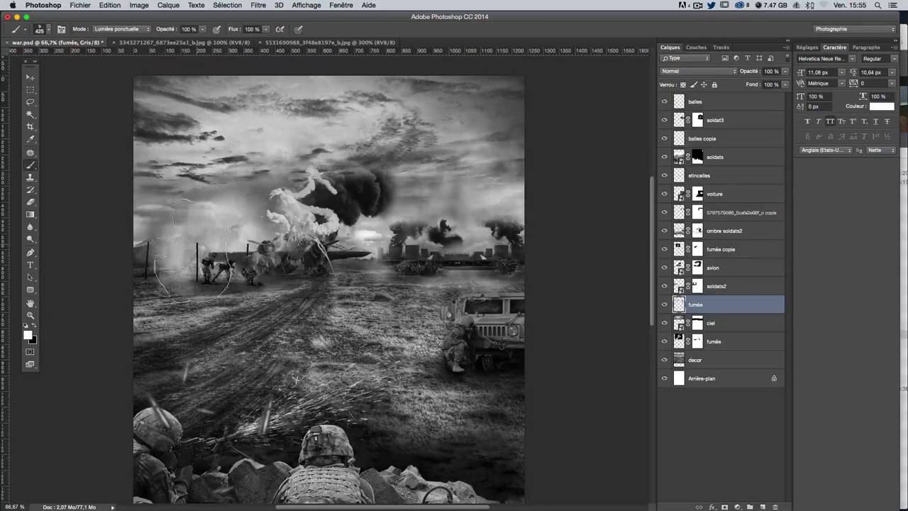
key(ctrl+z)
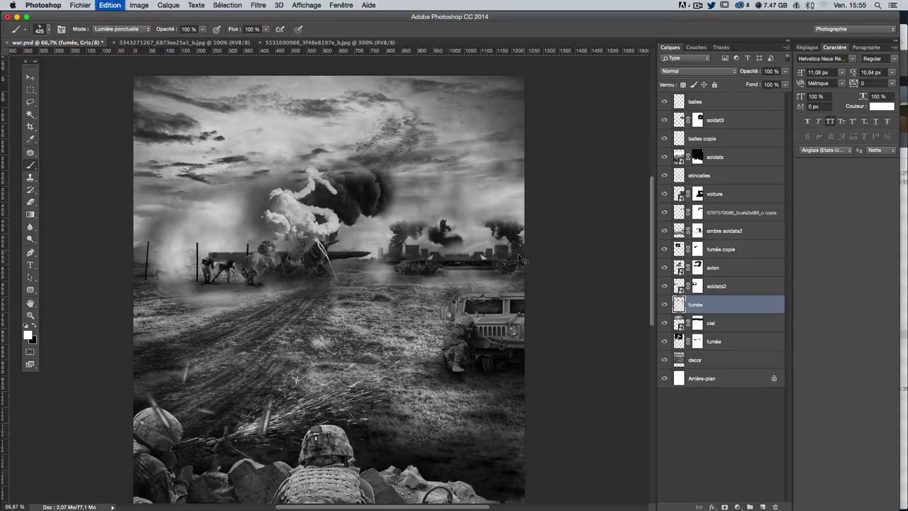
key(ctrl+alt+z)
Step: Add new layer Calque 1, paint haze over the soldiers, then clear the layer
click(762, 507)
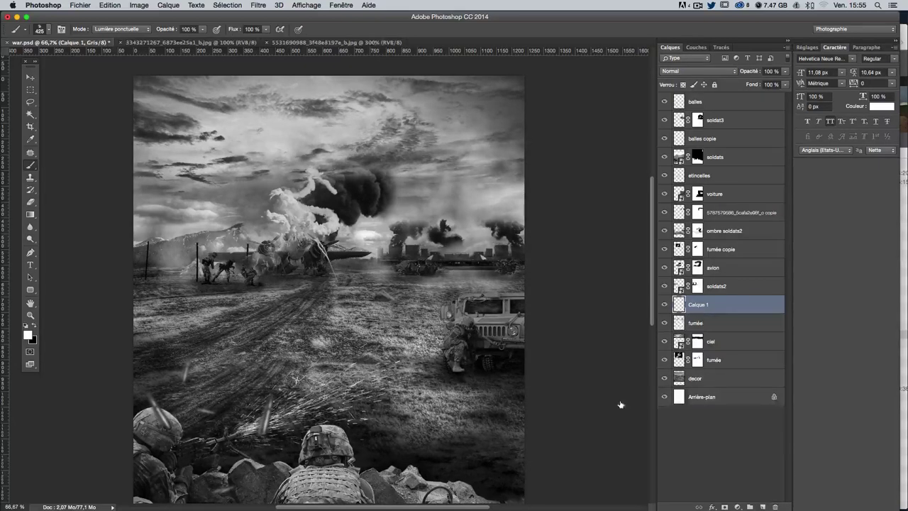
mouse_move(330, 280)
mouse_down()
mouse_move(241, 234)
mouse_move(262, 287)
mouse_up()
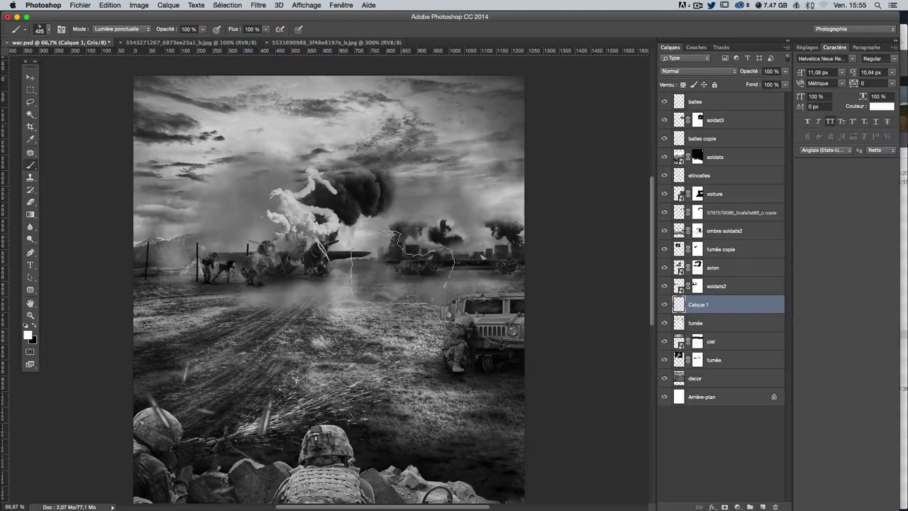
click(195, 249)
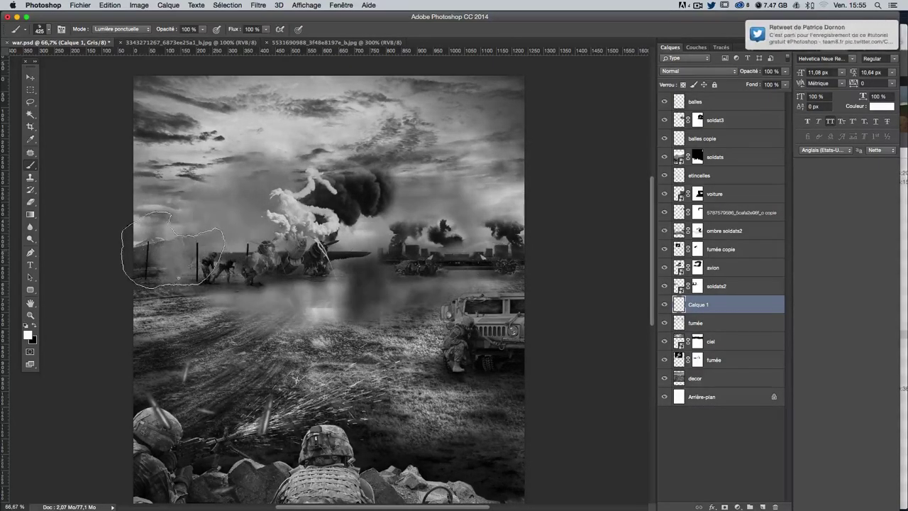
click(50, 30)
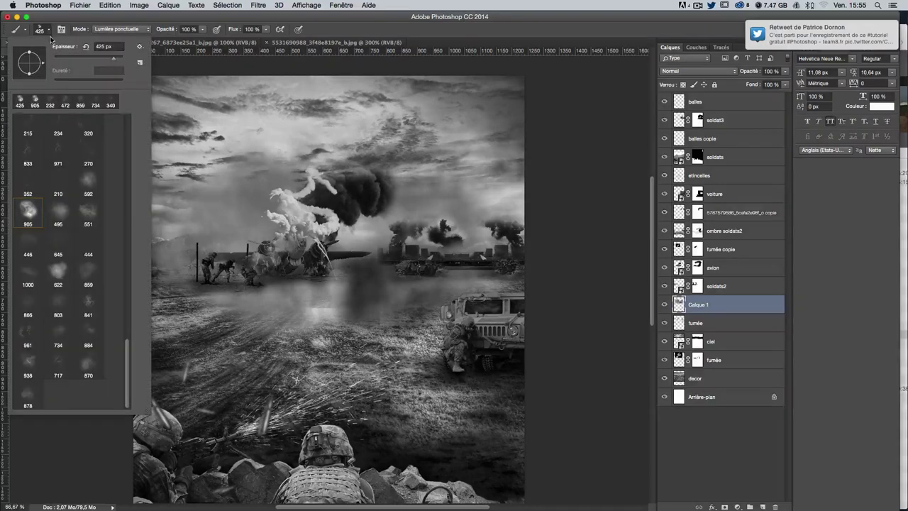
double_click(27, 305)
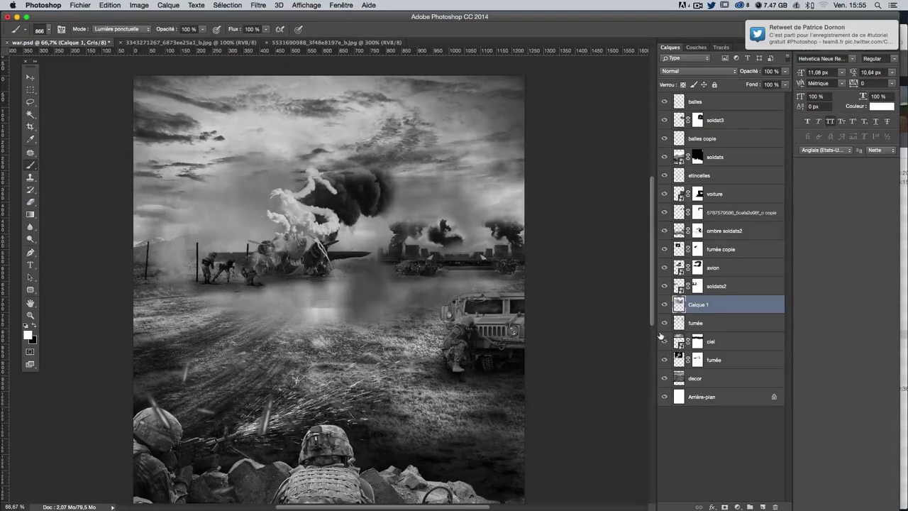
key(ctrl+a)
key(Delete)
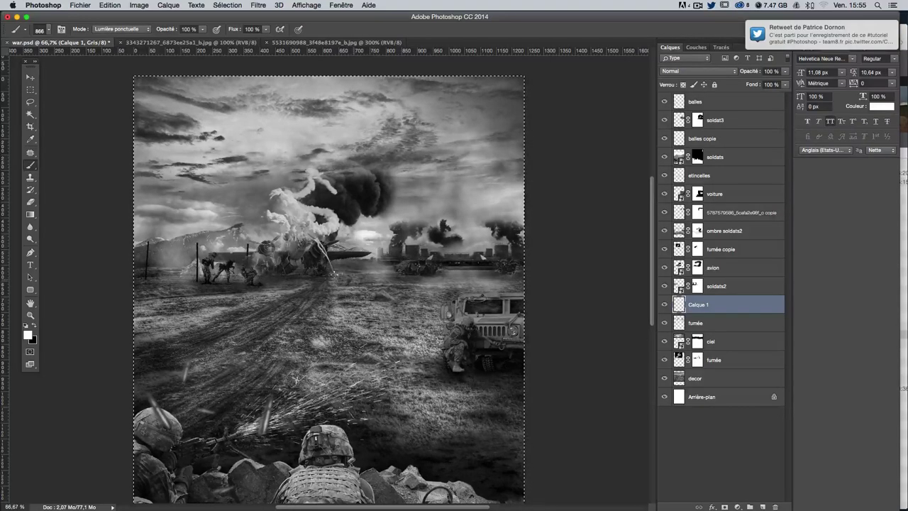
key(ctrl+d)
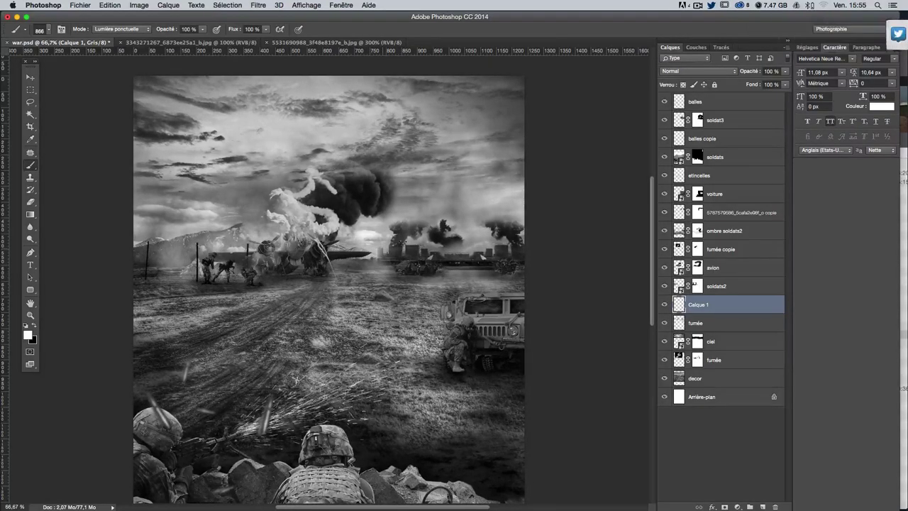
Step: Paint soft haze over the left and middle with the 938 soft brush
click(46, 30)
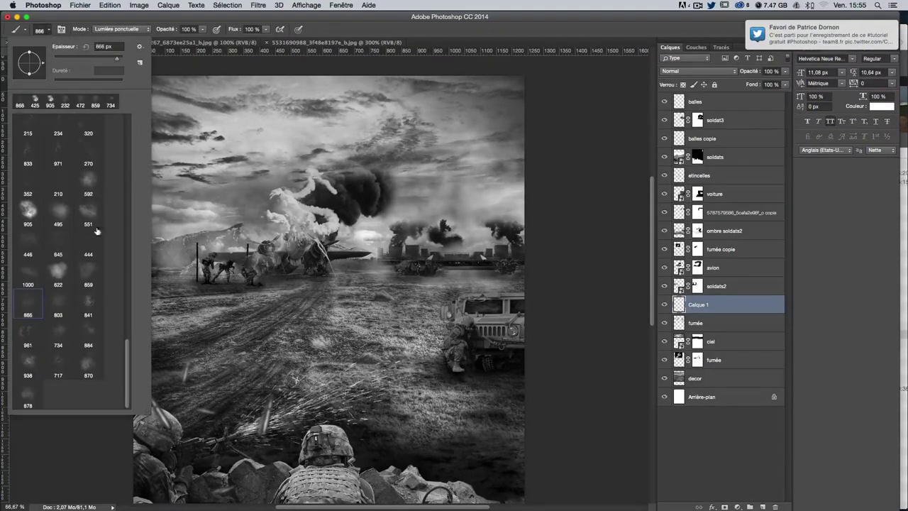
double_click(31, 365)
drag(354, 248, 171, 234)
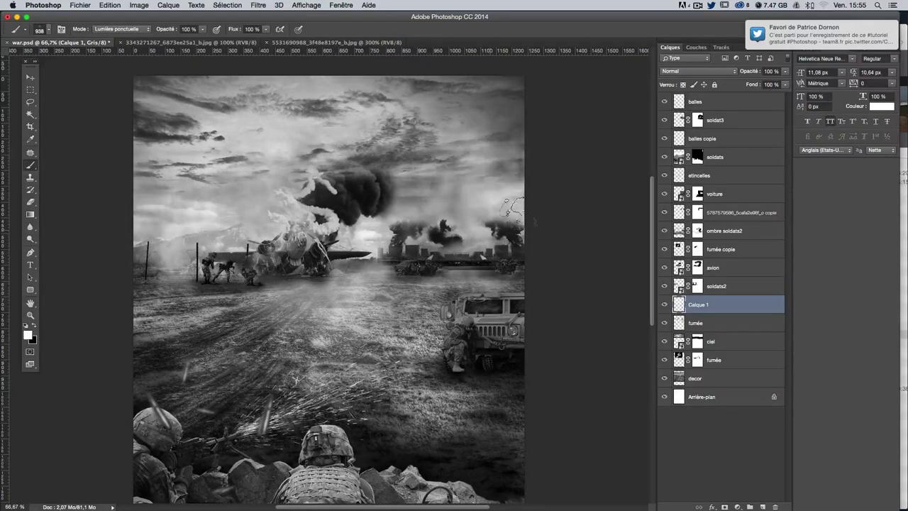
Step: Darken around the left fence and behind the plane with the 878 brush in black at 454 px
click(44, 30)
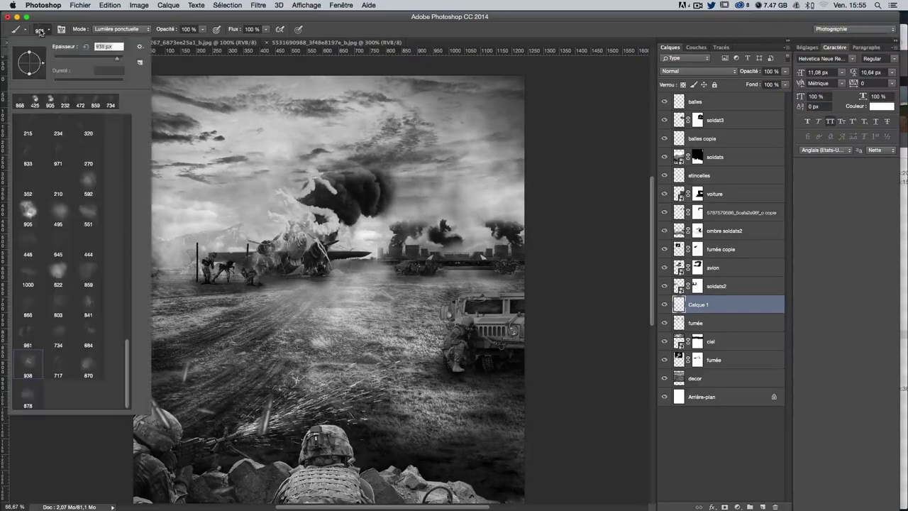
double_click(21, 403)
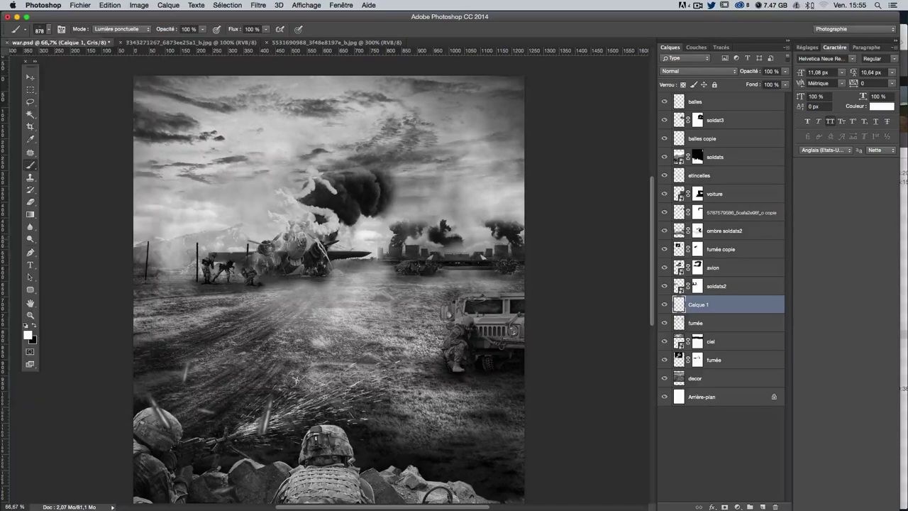
key(x)
drag(260, 234, 201, 242)
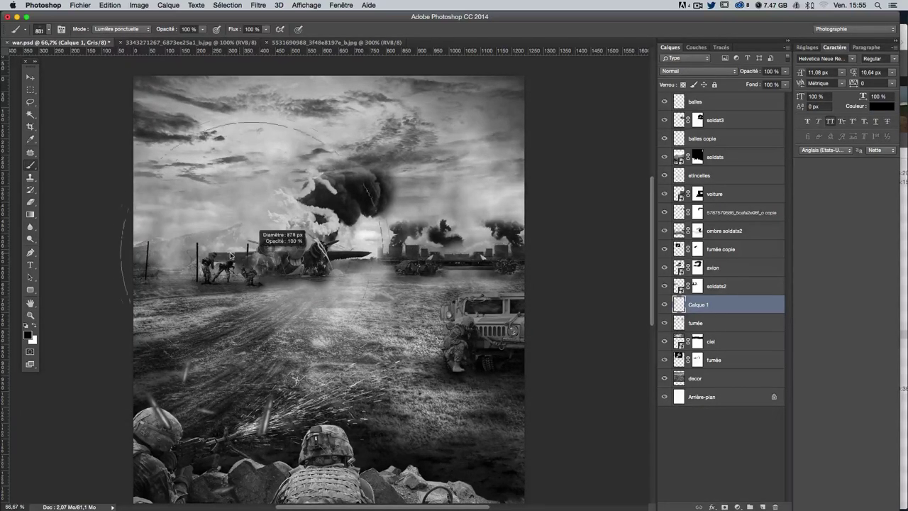
drag(165, 273, 177, 257)
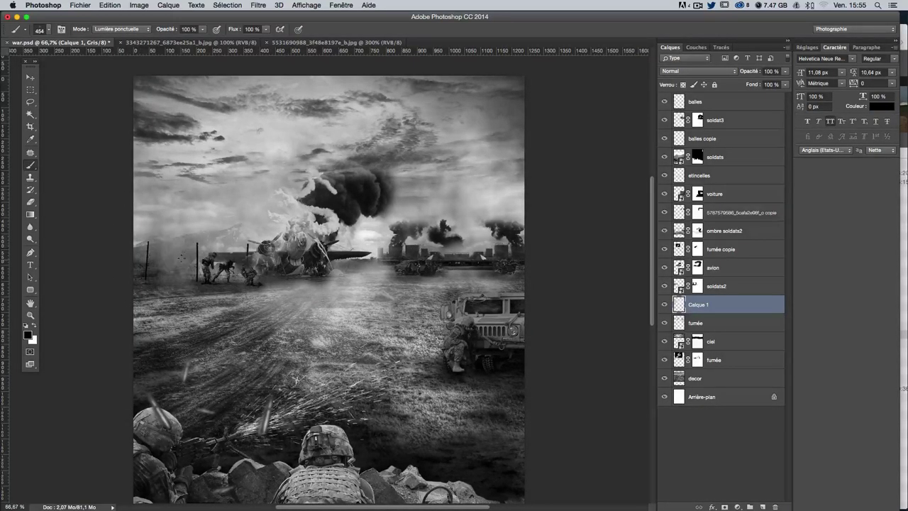
mouse_move(355, 237)
mouse_down()
mouse_move(496, 205)
mouse_move(390, 206)
mouse_up()
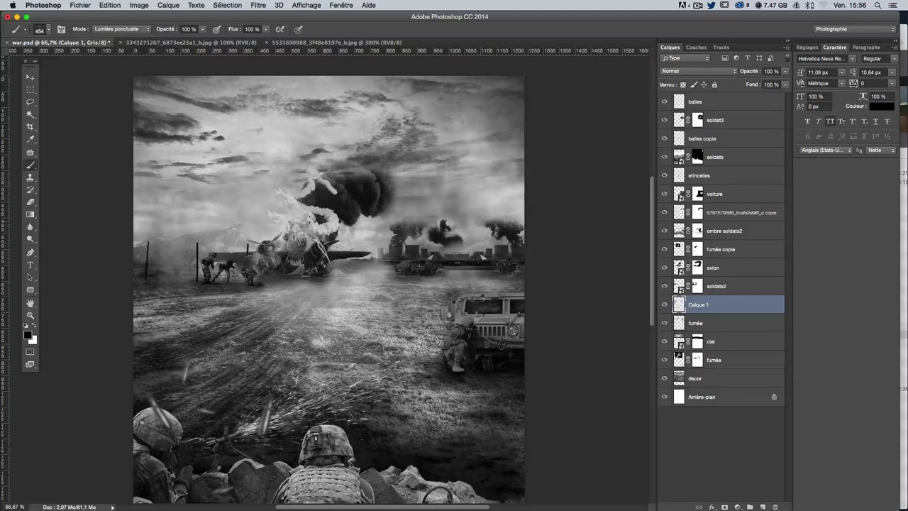
mouse_move(246, 201)
mouse_down()
mouse_move(261, 218)
mouse_move(244, 237)
mouse_move(206, 244)
mouse_move(269, 237)
mouse_up()
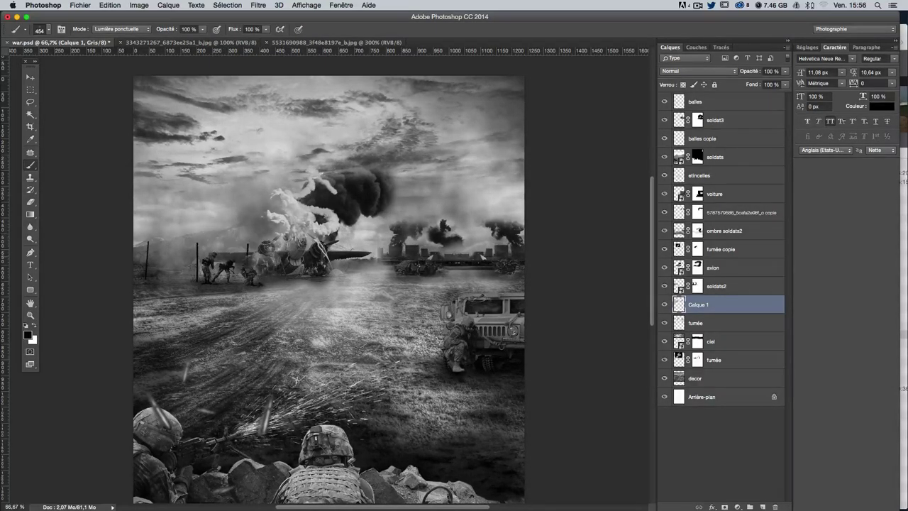
Step: Switch to the 905 brush at 364 px, undo a centre stroke, then choose the 551 brush
click(46, 31)
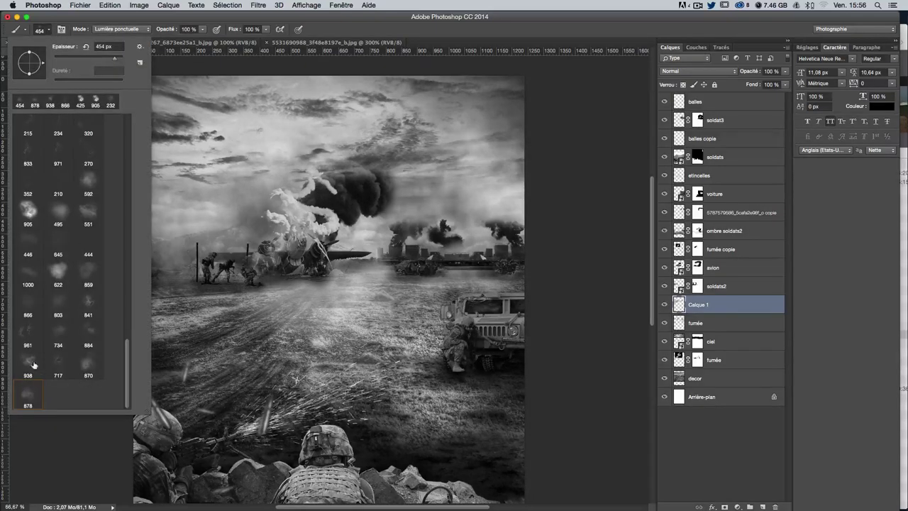
double_click(34, 210)
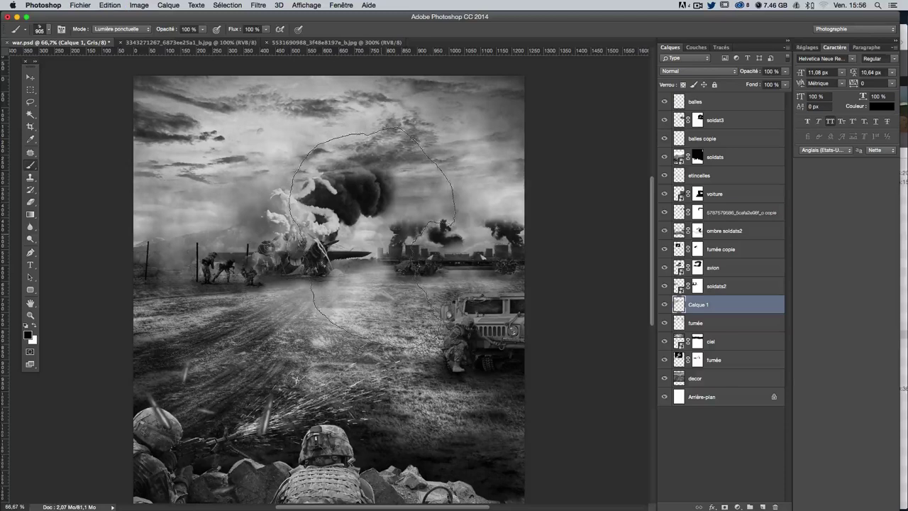
drag(373, 238, 323, 237)
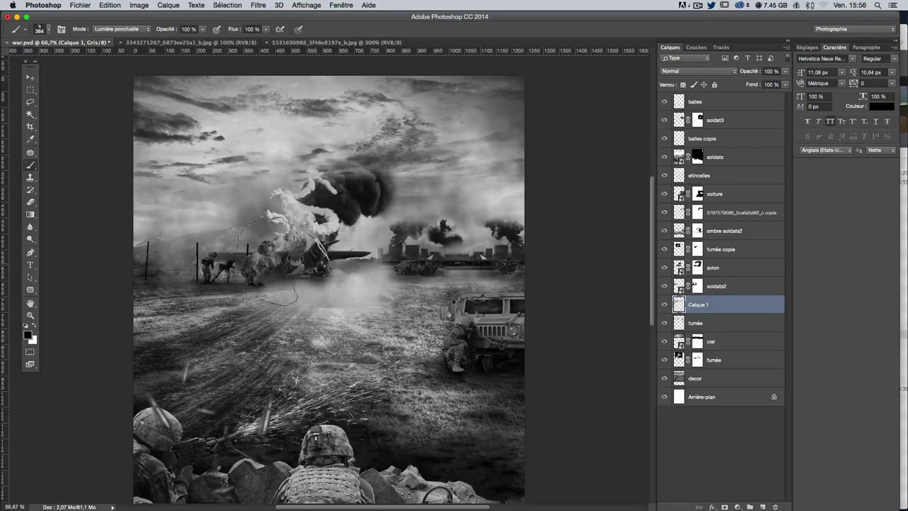
key(ctrl+z)
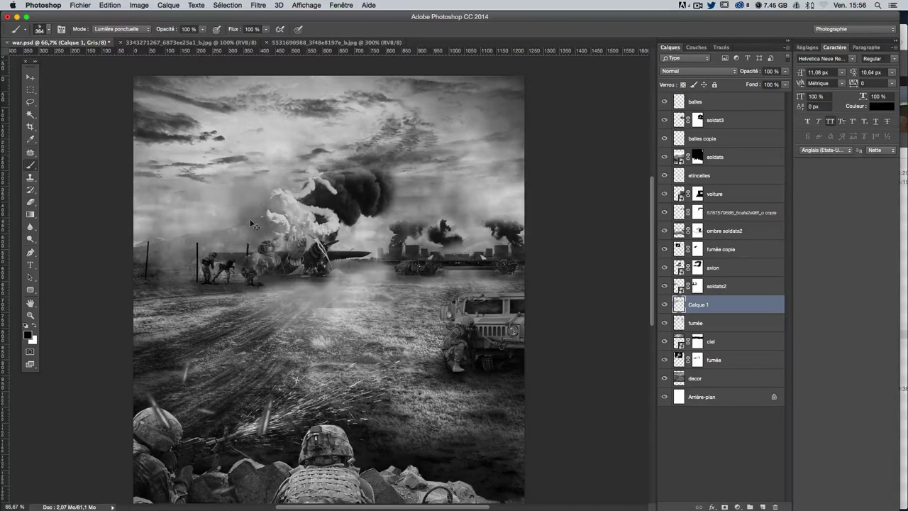
click(44, 30)
click(89, 211)
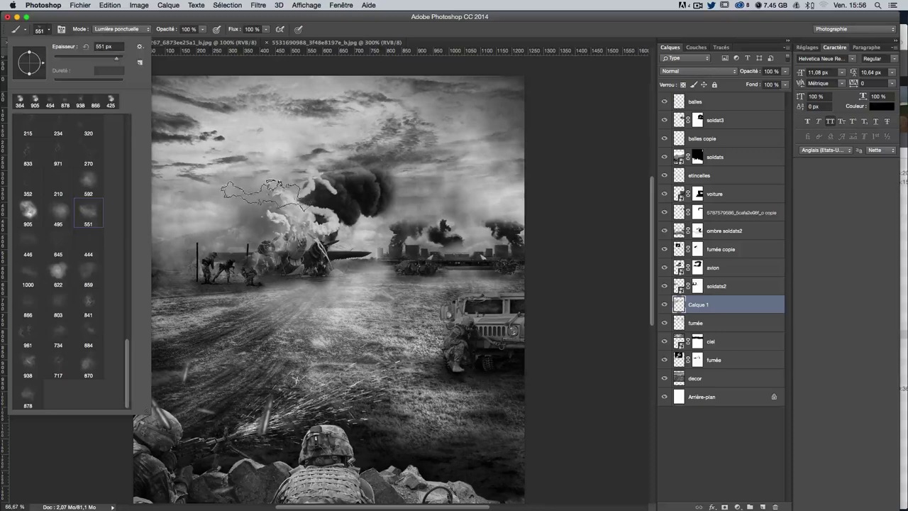
key(Return)
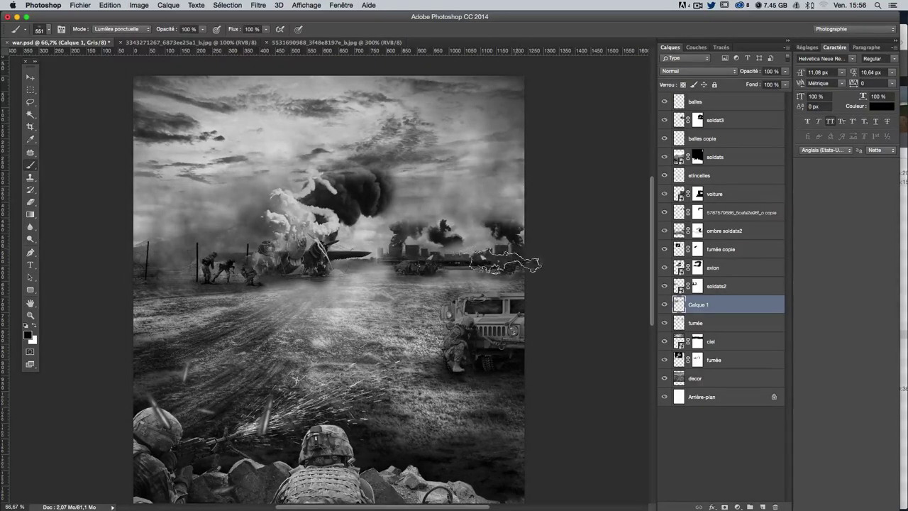
Step: Switch to white and shrink the smoke brush to 169 px
key(x)
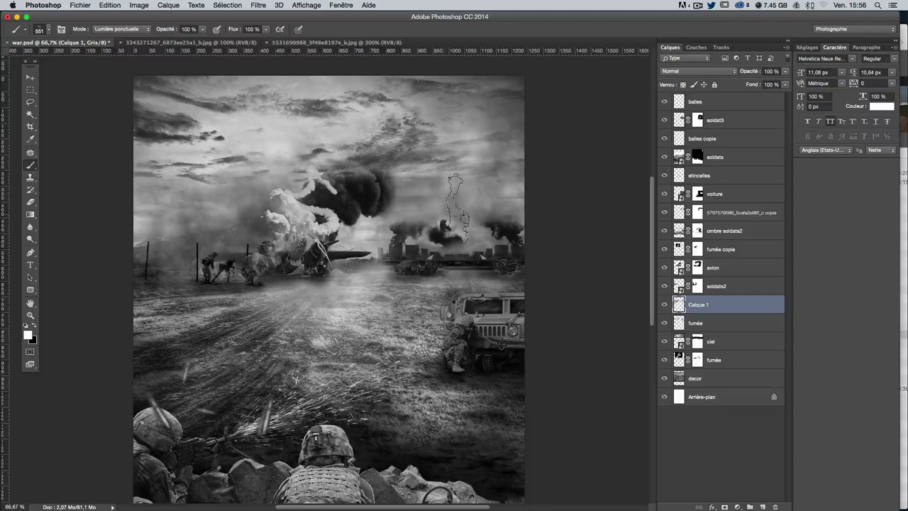
mouse_move(457, 209)
mouse_down()
mouse_move(447, 227)
mouse_move(422, 234)
mouse_up()
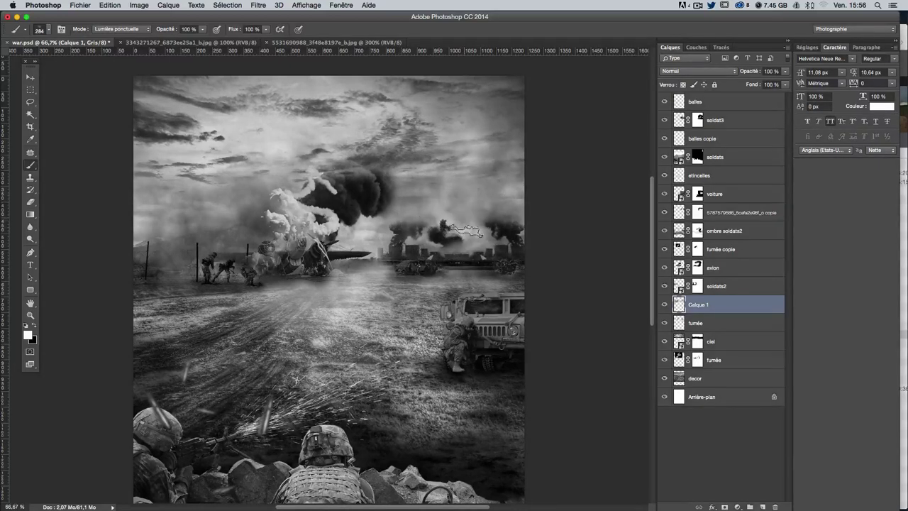
key(ctrl+z)
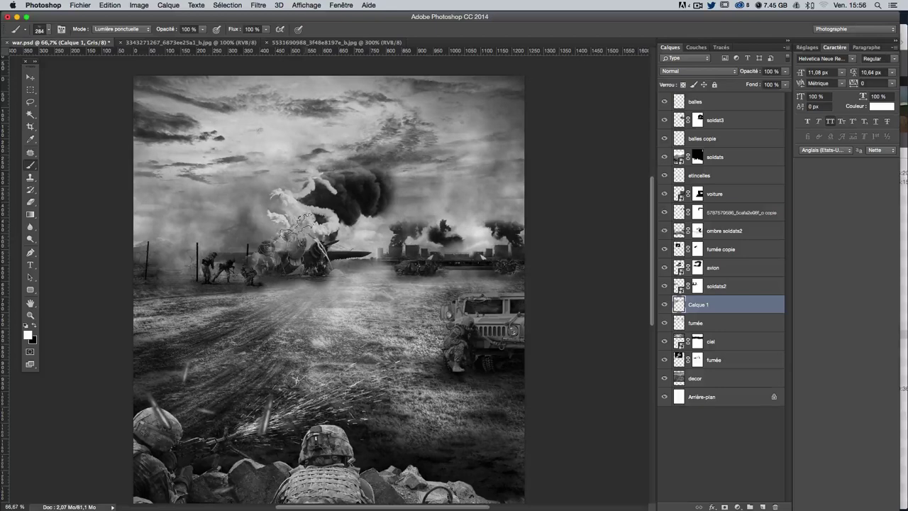
mouse_move(277, 230)
mouse_down()
mouse_move(272, 243)
mouse_move(264, 184)
mouse_up()
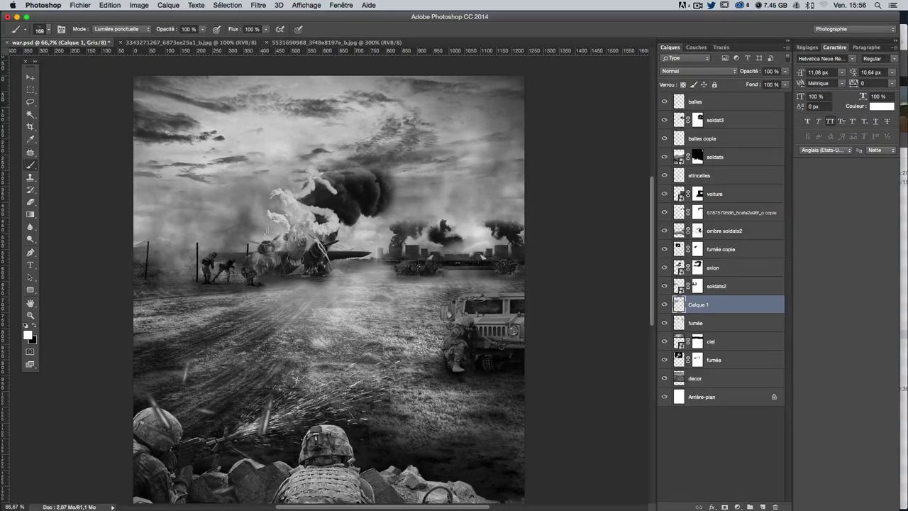
click(45, 28)
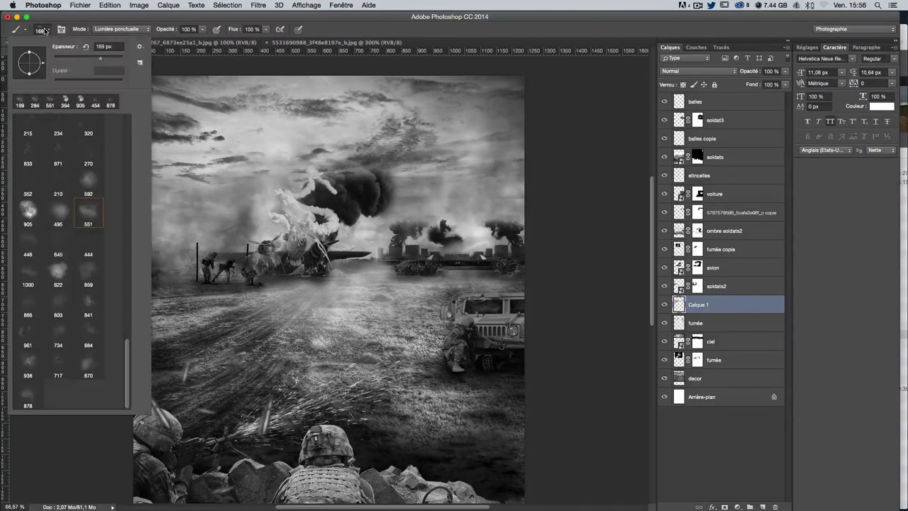
click(312, 232)
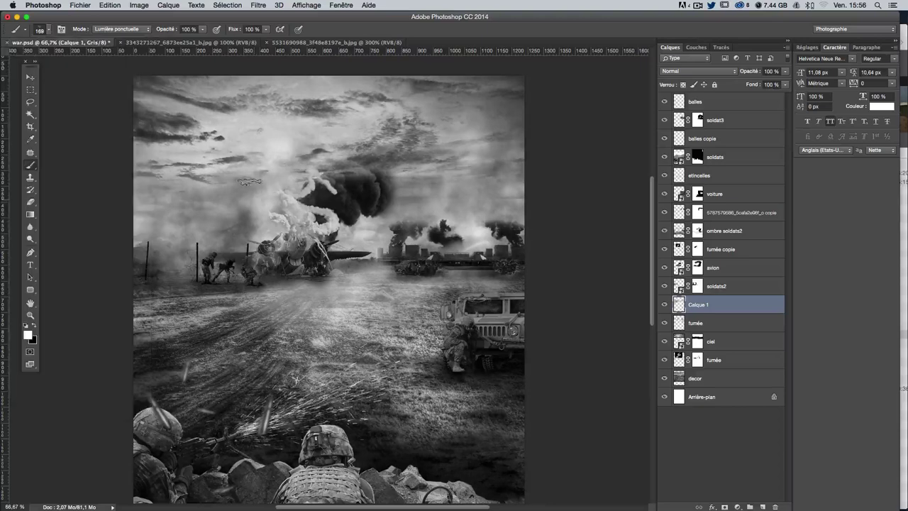
Step: Paint light haze into the sky, over the distant factories and right-side ground, then compare
drag(284, 206, 273, 160)
drag(342, 241, 356, 248)
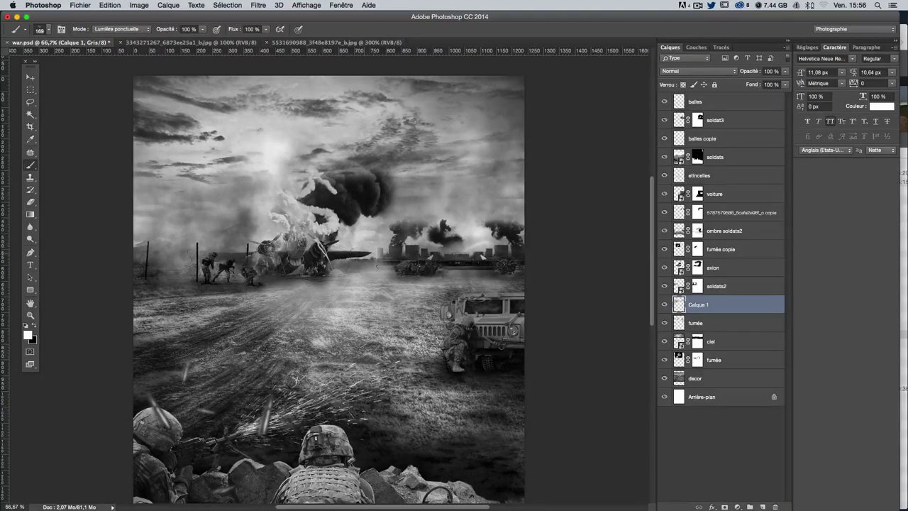
mouse_move(389, 223)
mouse_down()
mouse_move(429, 227)
mouse_move(461, 245)
mouse_up()
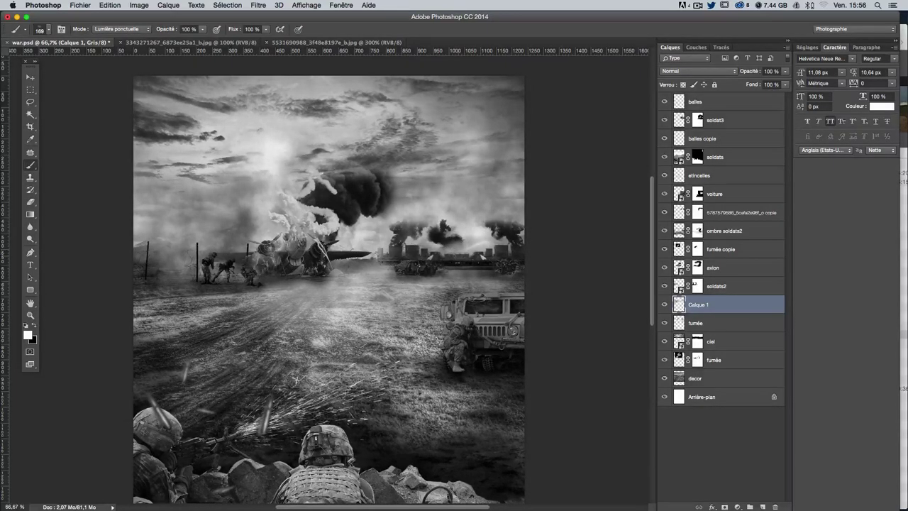
mouse_move(387, 259)
mouse_down()
mouse_move(425, 284)
mouse_move(518, 273)
mouse_move(500, 270)
mouse_up()
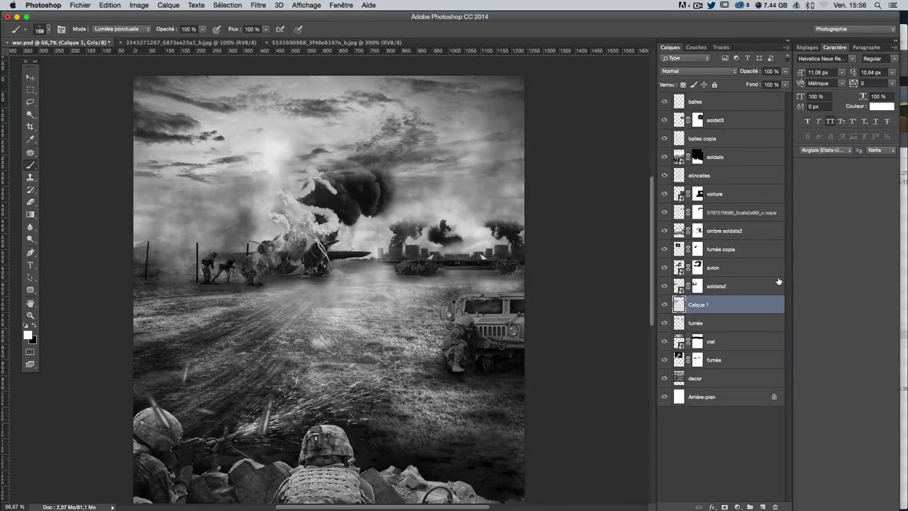
click(663, 305)
click(664, 323)
click(664, 323)
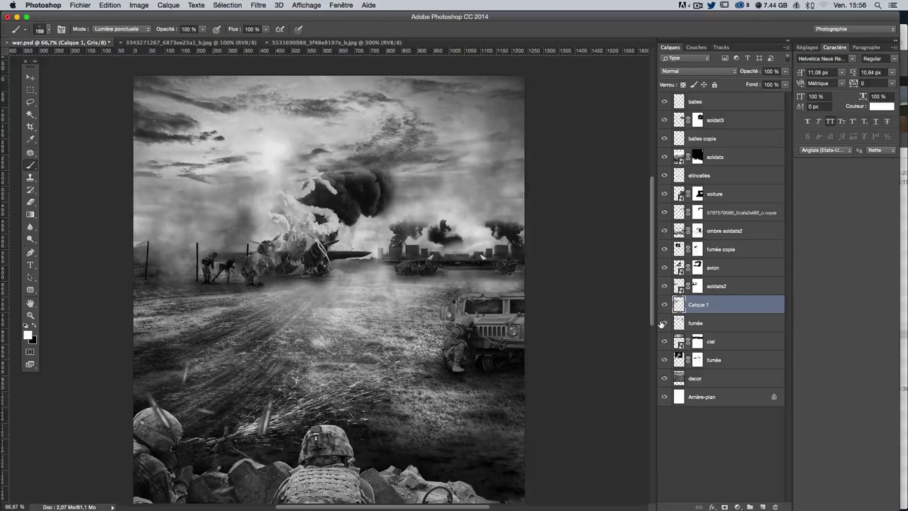
Step: Rename the Calque 1 layer to fumee2
double_click(699, 312)
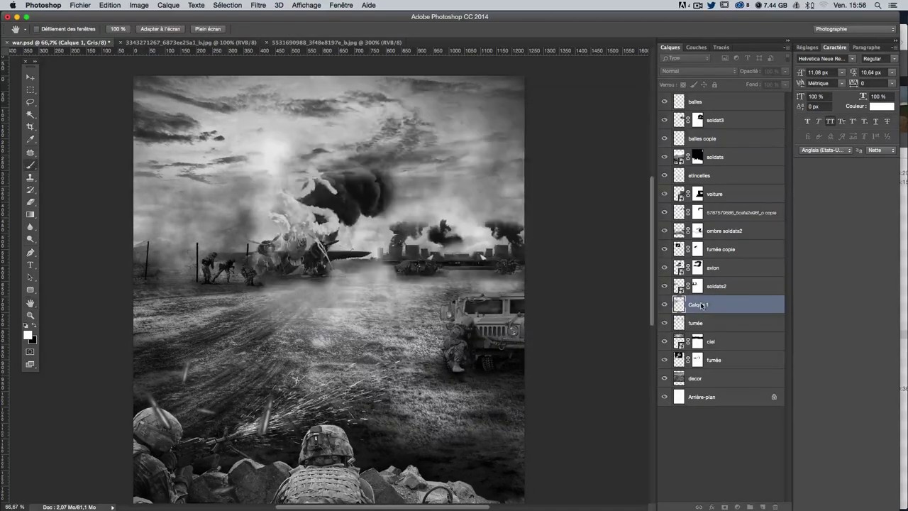
key(Escape)
double_click(700, 304)
text(fumée)
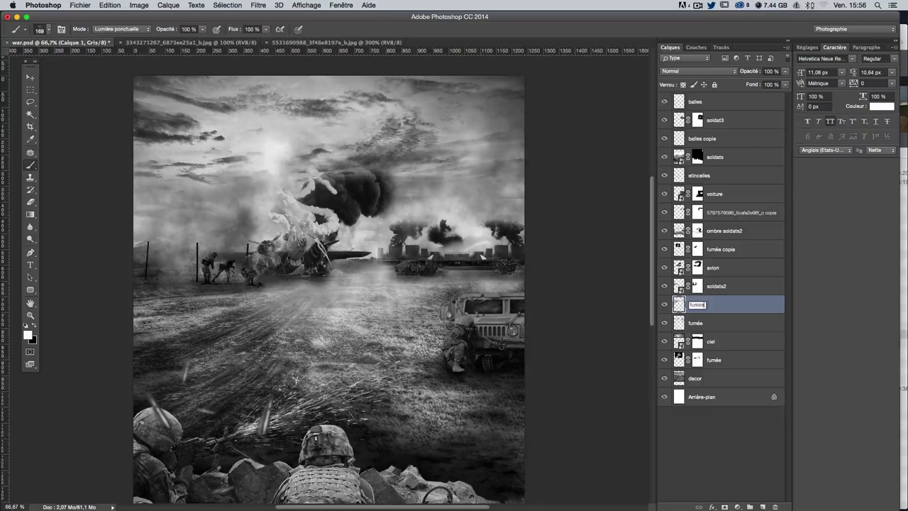
text(2)
key(Return)
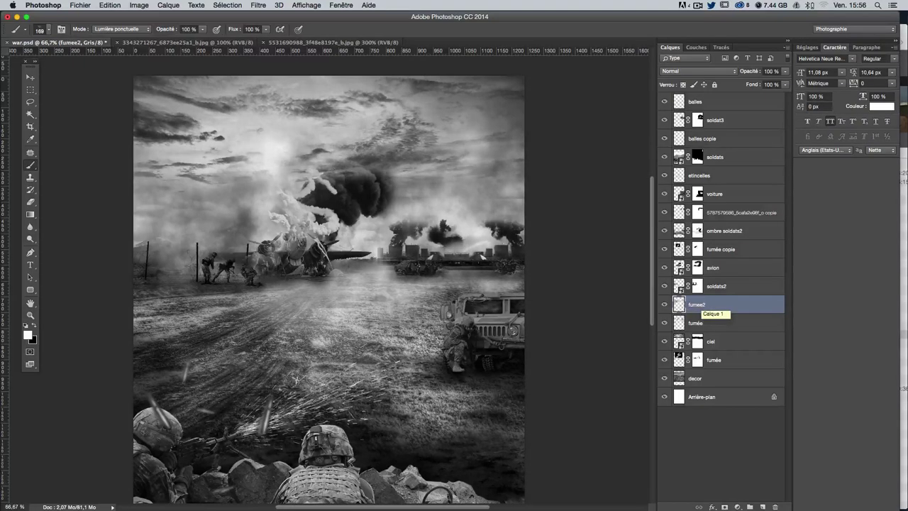
Step: Add a layer mask to fumee2 and fade its haze along the field right of the plane at 187 px
click(664, 323)
click(663, 322)
click(664, 322)
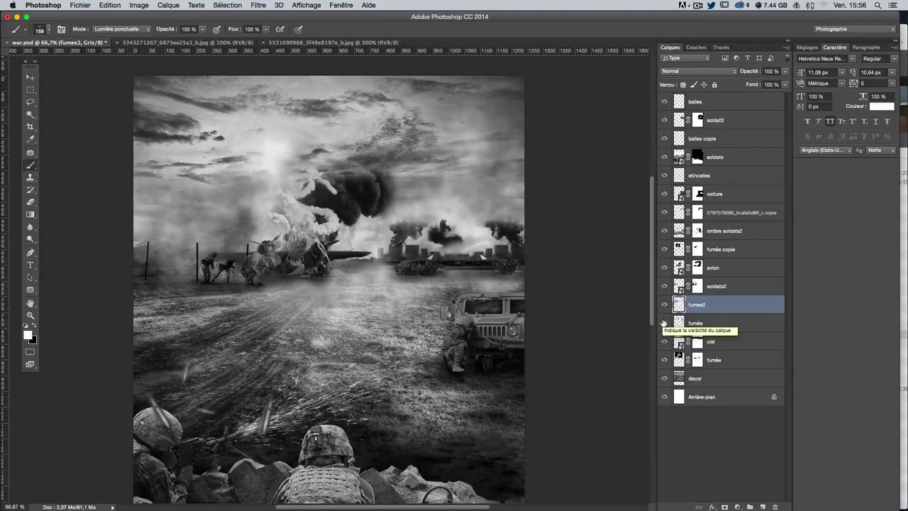
click(724, 506)
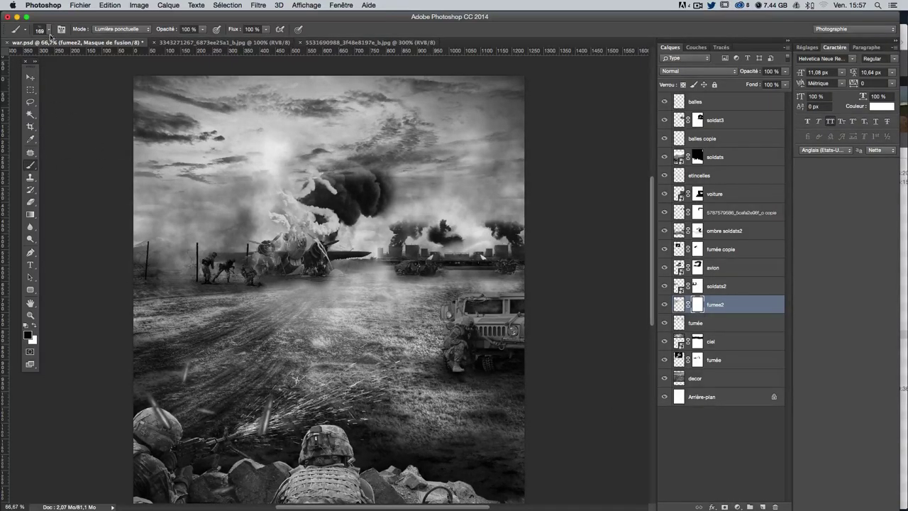
drag(305, 283, 322, 282)
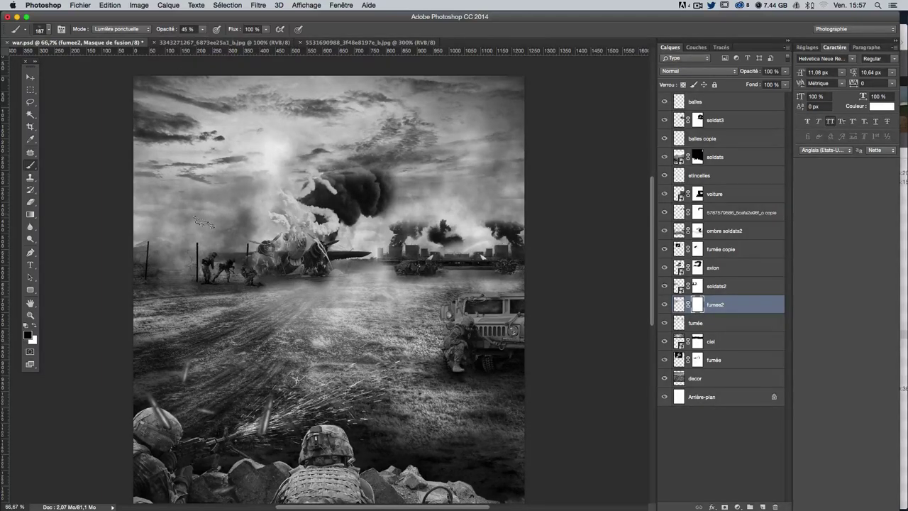
mouse_move(326, 212)
mouse_down()
mouse_move(354, 298)
mouse_move(369, 310)
mouse_move(400, 295)
mouse_move(468, 221)
mouse_up()
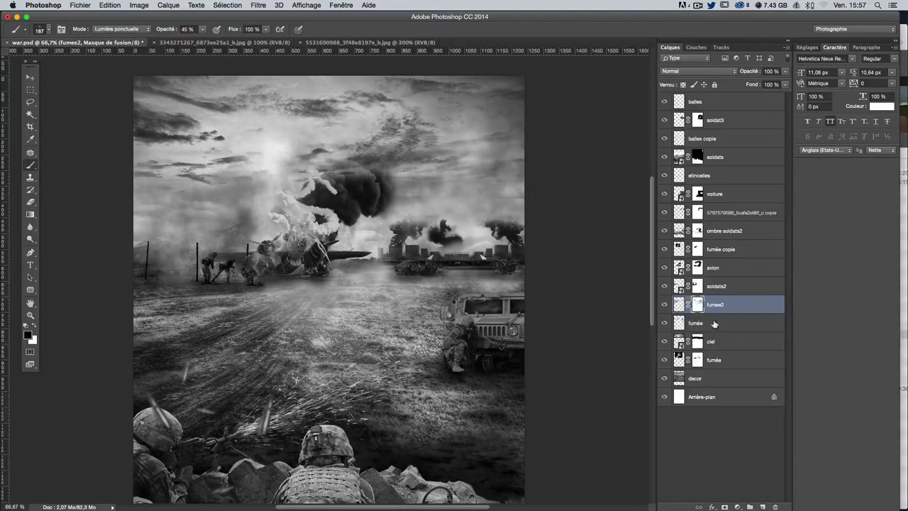
Step: Fade the fumee2 haze off the road with a 124 px brush
click(664, 305)
click(663, 304)
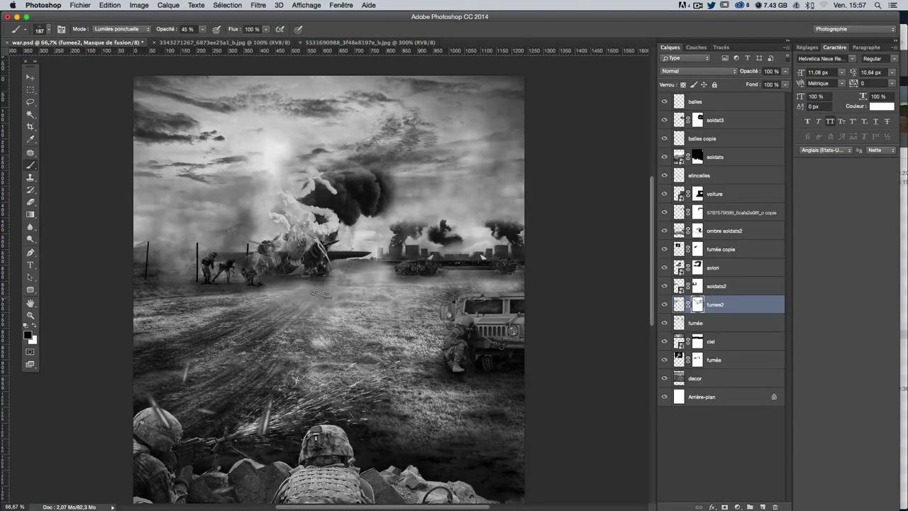
drag(280, 305, 351, 298)
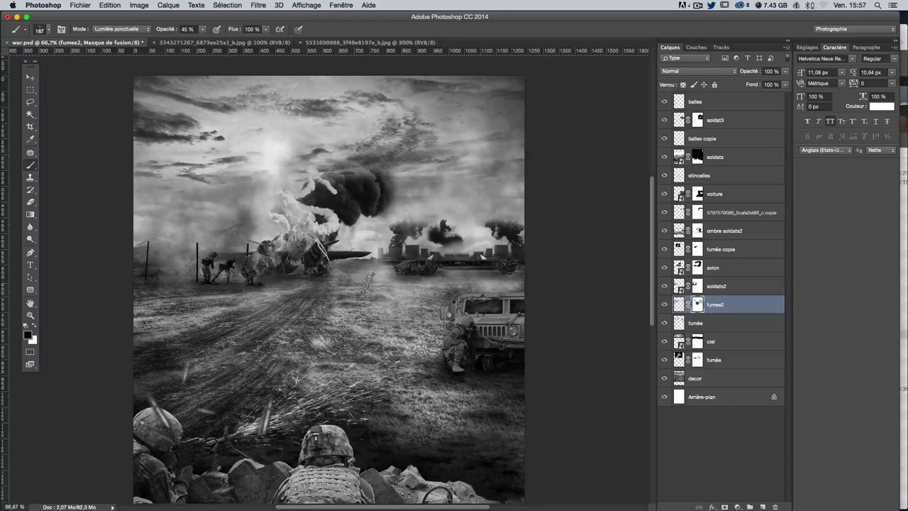
drag(358, 287, 418, 270)
drag(360, 270, 414, 300)
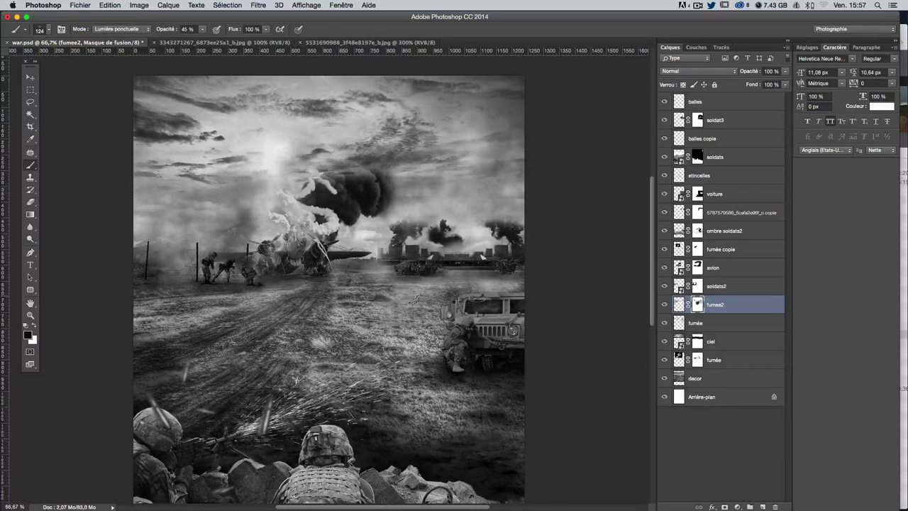
Step: Choose a soft round brush at 113 px, compare, and select the fumée layer
click(48, 31)
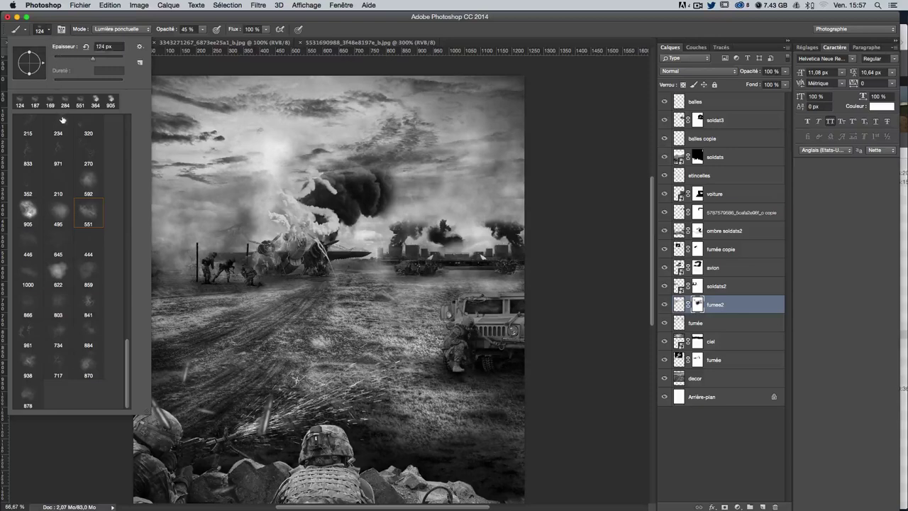
scroll(87, 144, up, 10)
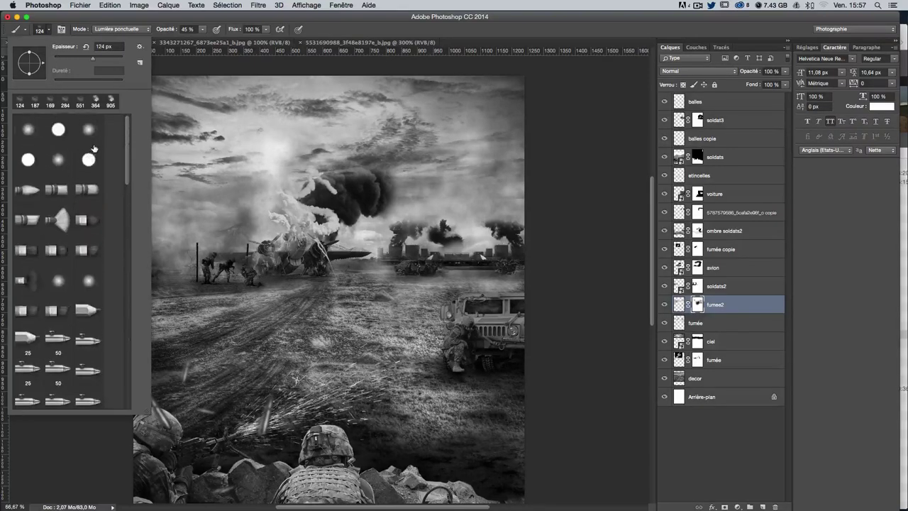
click(427, 281)
drag(427, 281, 420, 281)
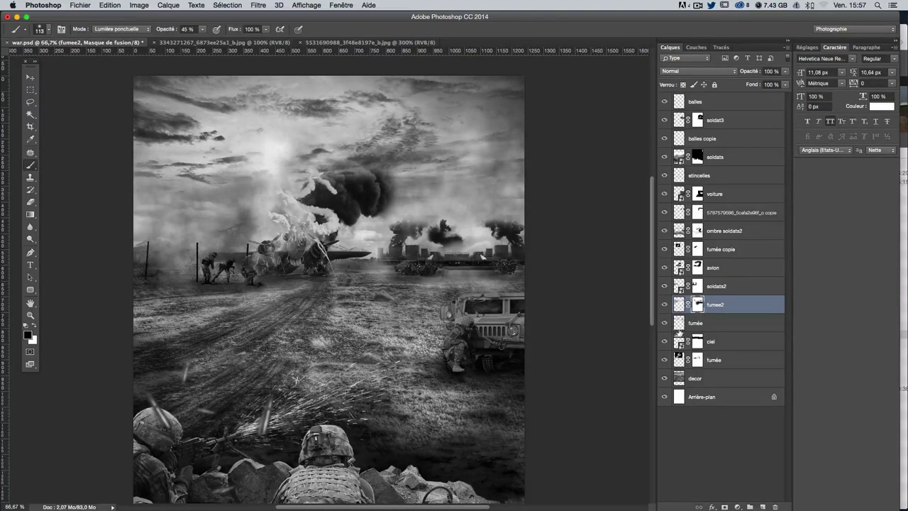
click(664, 323)
click(698, 324)
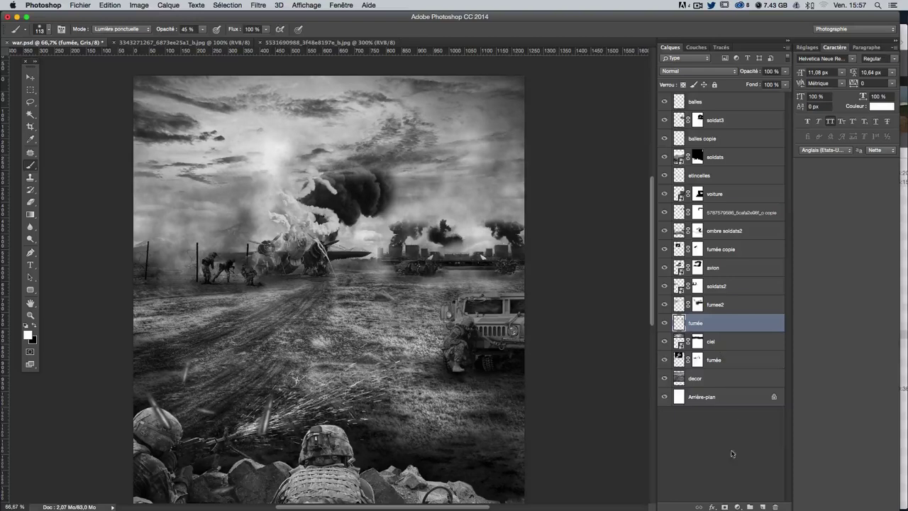
Step: Mask the fumée layer and clear haze off the humvee, horizon vehicles and near the aircraft at 65 px
click(724, 506)
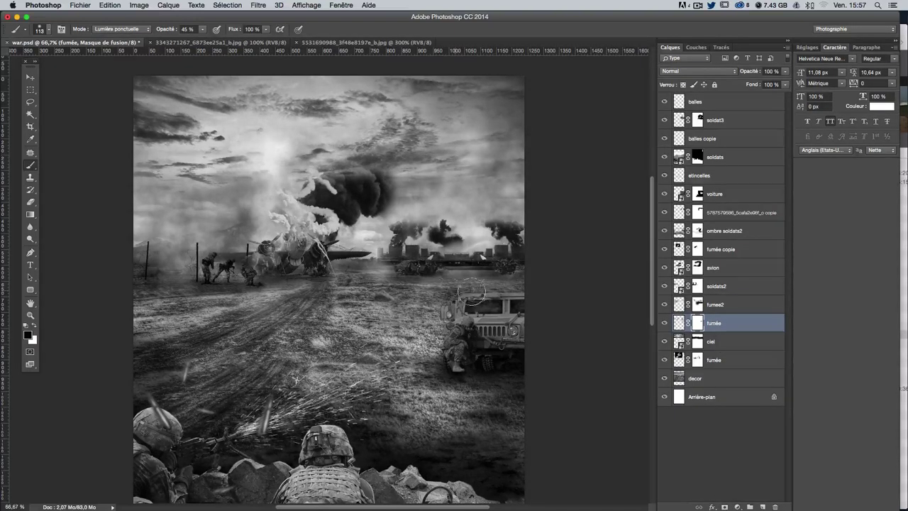
drag(472, 292, 424, 284)
drag(489, 299, 476, 300)
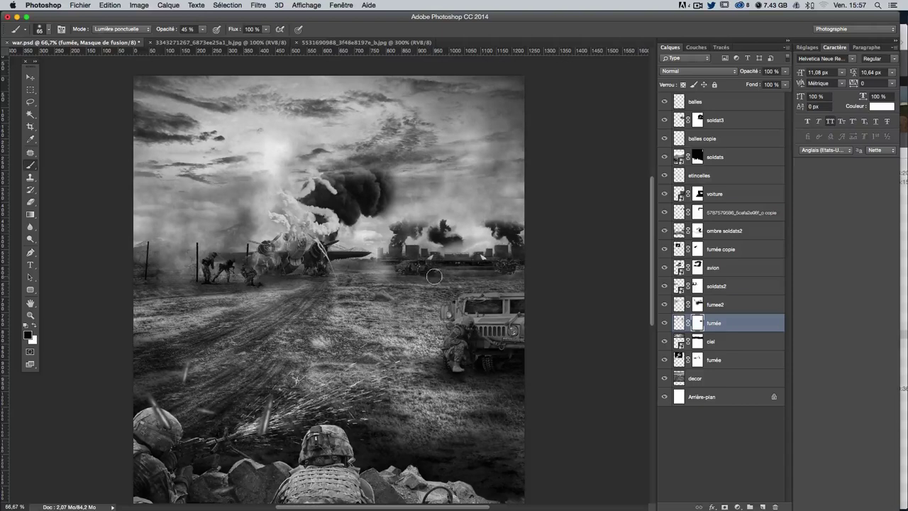
mouse_move(440, 275)
mouse_down()
mouse_move(468, 279)
mouse_move(379, 280)
mouse_up()
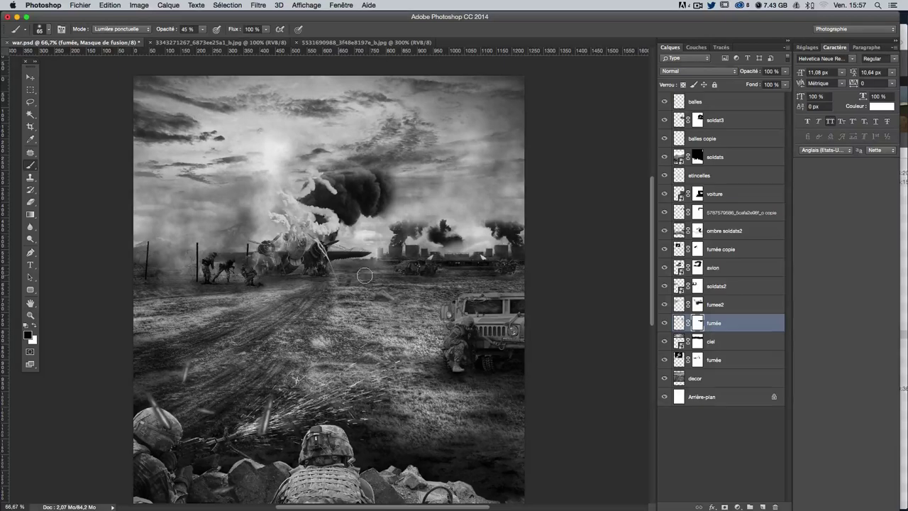
drag(288, 277, 287, 281)
Step: Fade fumée haze in the lower foreground, comparing with the layer toggled and shrinking the brush
click(663, 322)
click(663, 323)
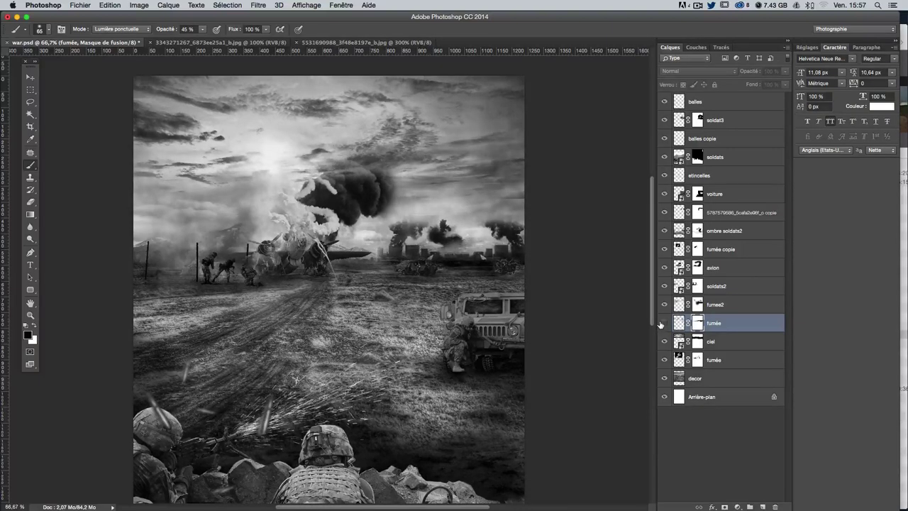
click(663, 323)
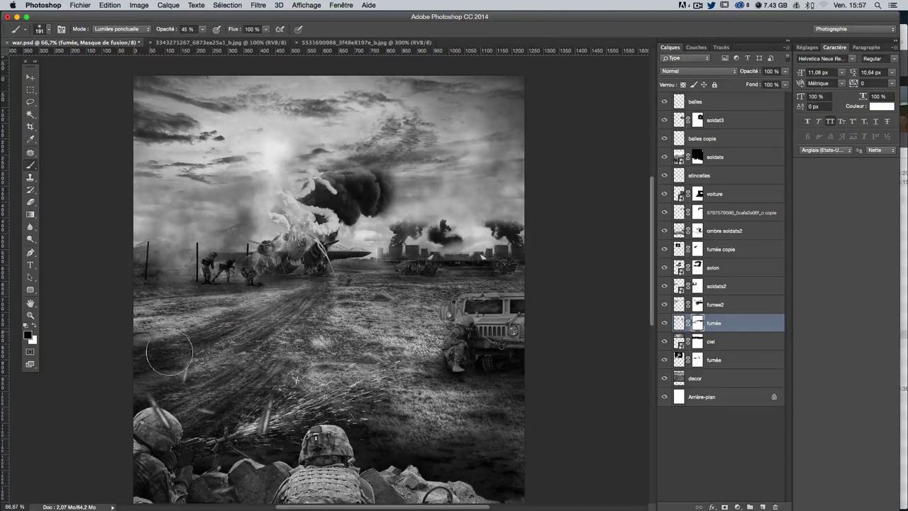
drag(168, 353, 196, 400)
click(660, 307)
click(663, 323)
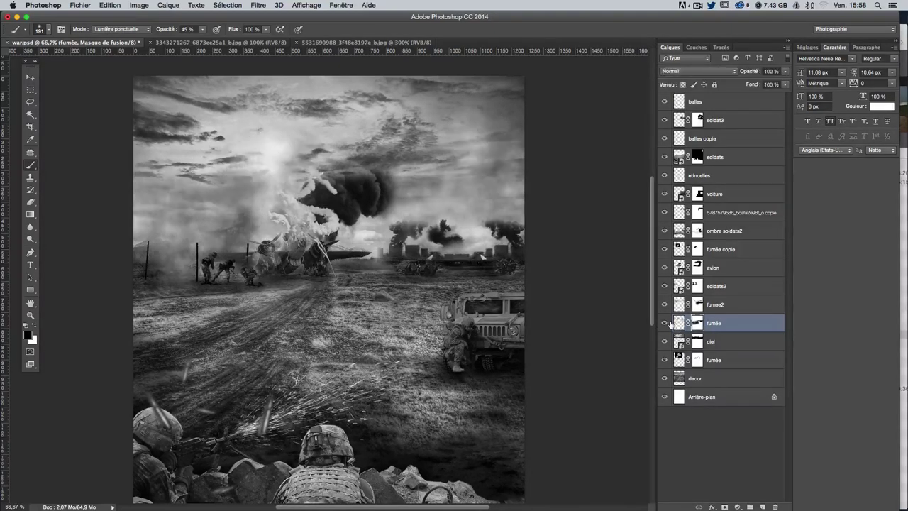
click(663, 322)
click(663, 323)
click(664, 323)
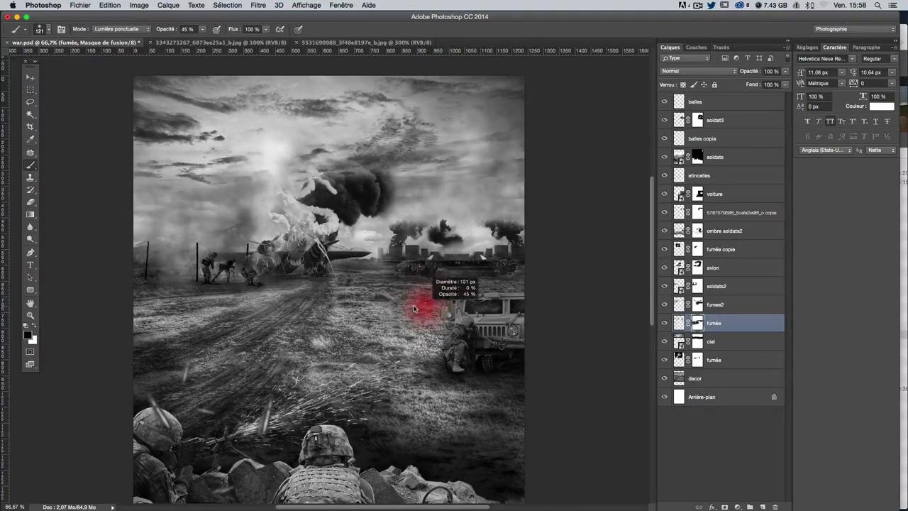
drag(416, 304, 220, 303)
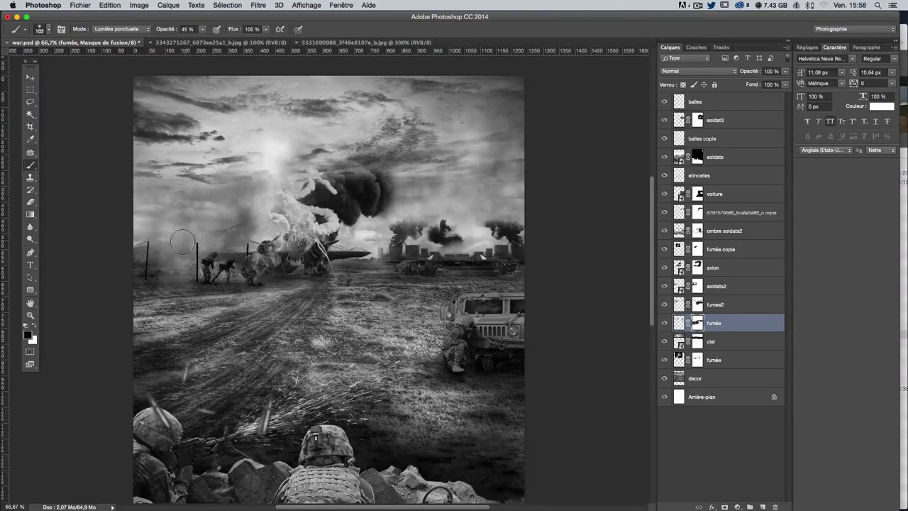
drag(239, 235, 229, 230)
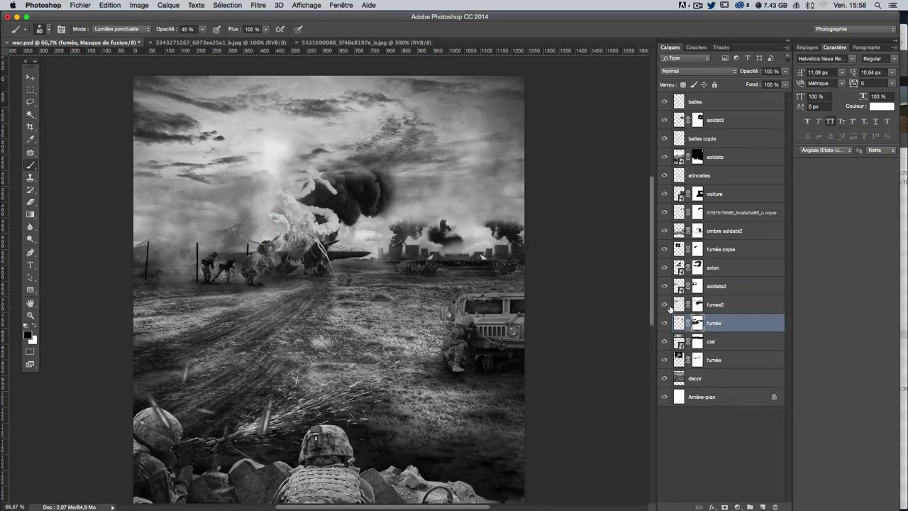
click(664, 305)
Step: Paint the fumee2 mask along the left fence post and around the plane, then compare layers
click(688, 307)
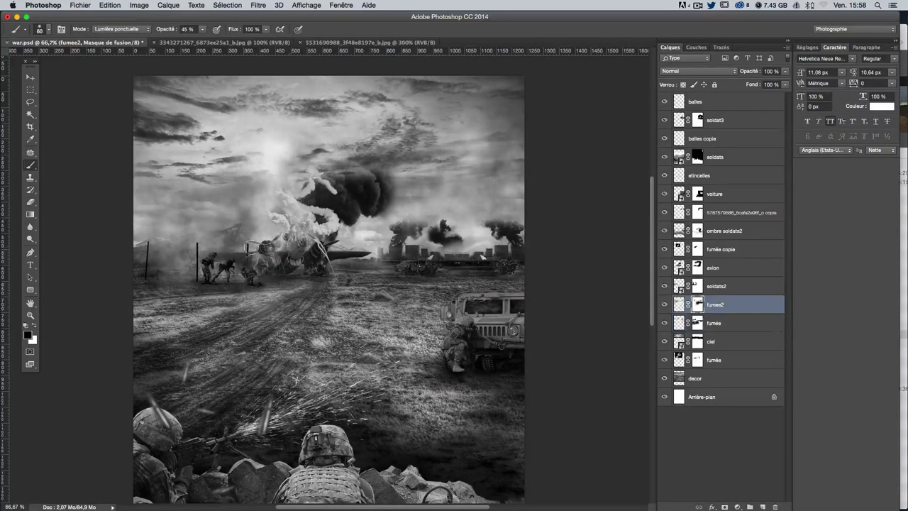
drag(160, 241, 138, 243)
mouse_move(224, 227)
mouse_down()
mouse_move(258, 236)
mouse_move(245, 227)
mouse_move(205, 237)
mouse_up()
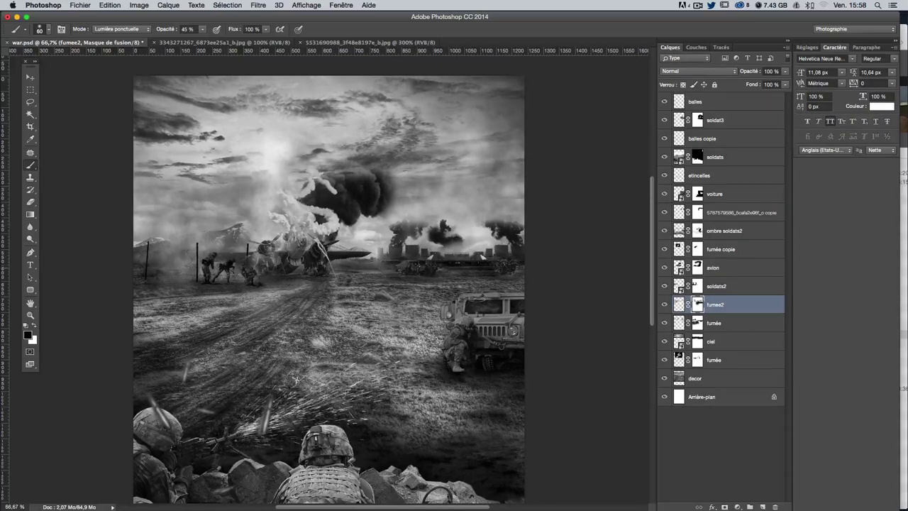
click(668, 309)
click(669, 319)
click(668, 319)
click(664, 120)
Step: Rename the numbered factory skyline layer to 'usines'
click(664, 212)
click(701, 212)
double_click(723, 212)
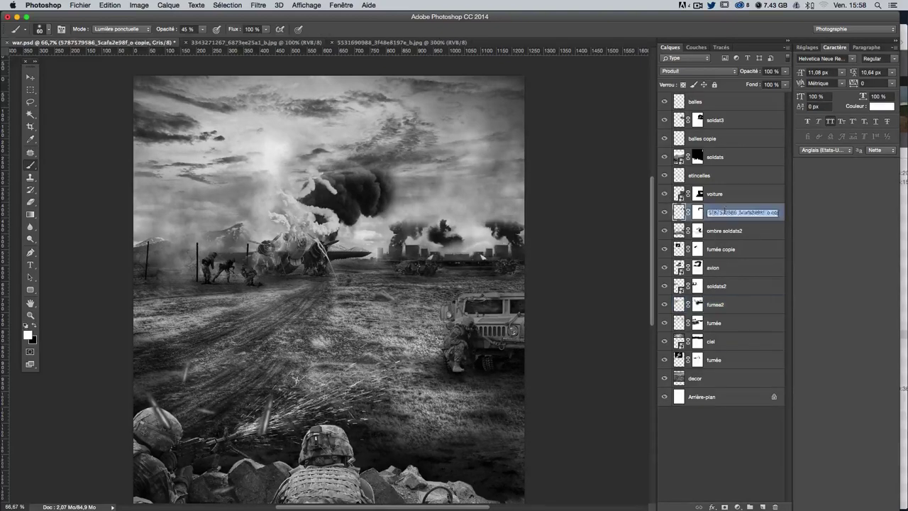
text(usine)
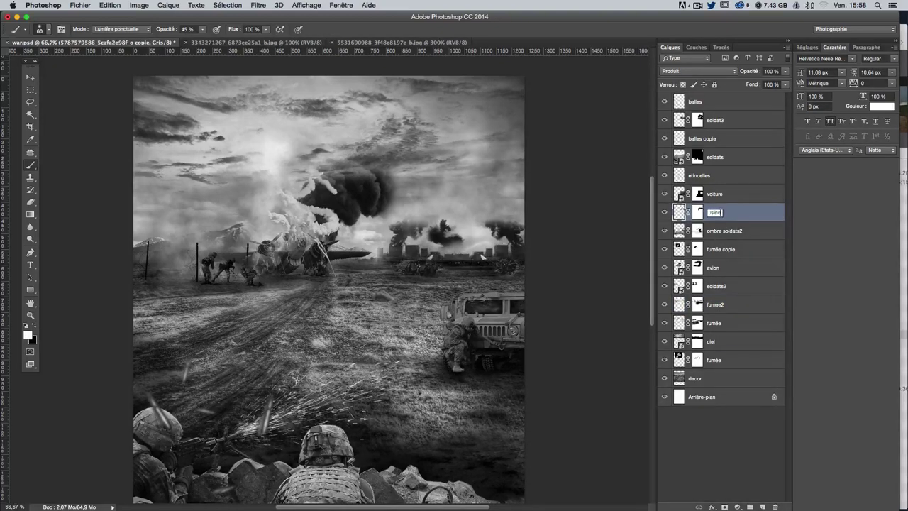
text(s)
key(Return)
Step: Toggle the usines factories off and on to compare the scene
click(698, 212)
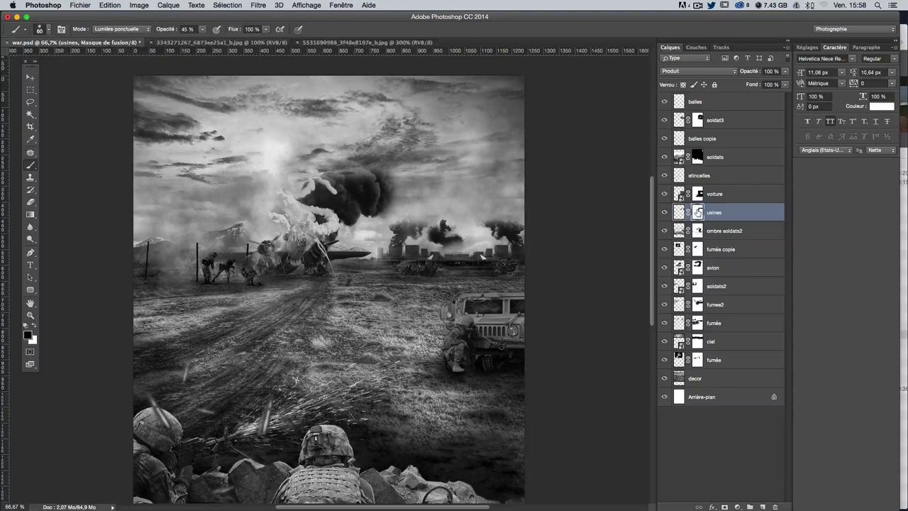
click(664, 213)
click(664, 213)
click(665, 213)
click(667, 214)
click(666, 215)
Step: Compare the scene with and without soldat3, then return to the usines mask
click(698, 120)
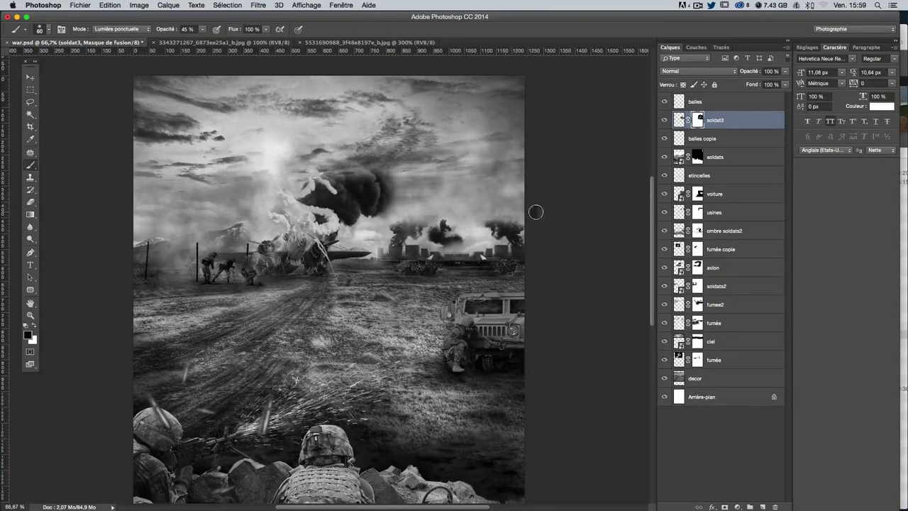
click(664, 120)
click(664, 120)
click(664, 120)
click(664, 120)
click(664, 119)
click(665, 120)
click(664, 119)
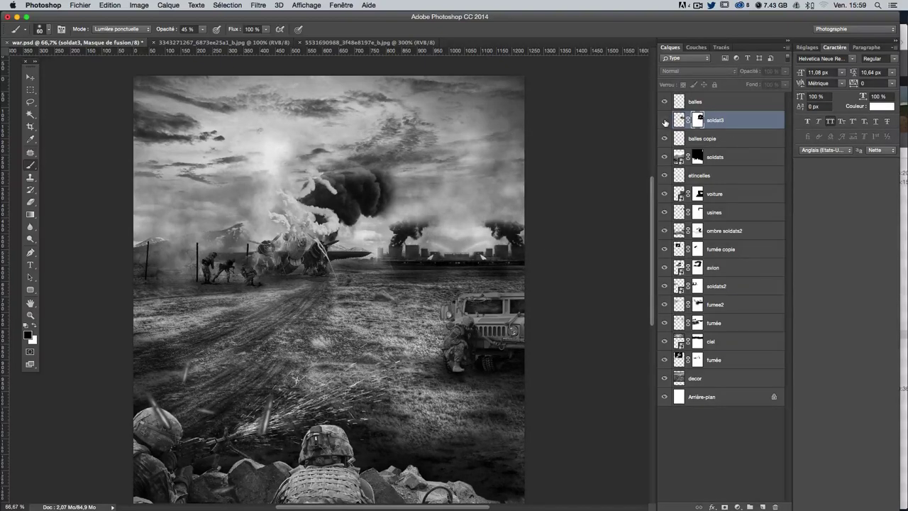
click(665, 120)
click(664, 212)
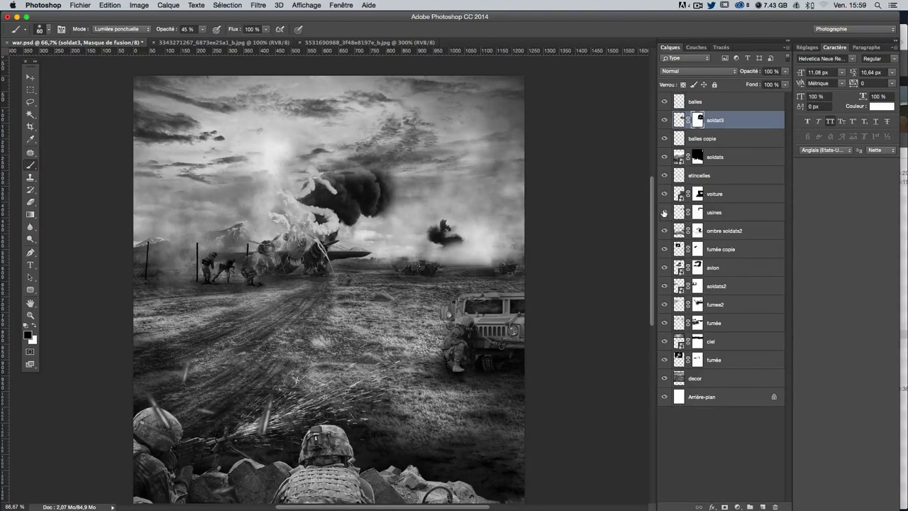
click(699, 213)
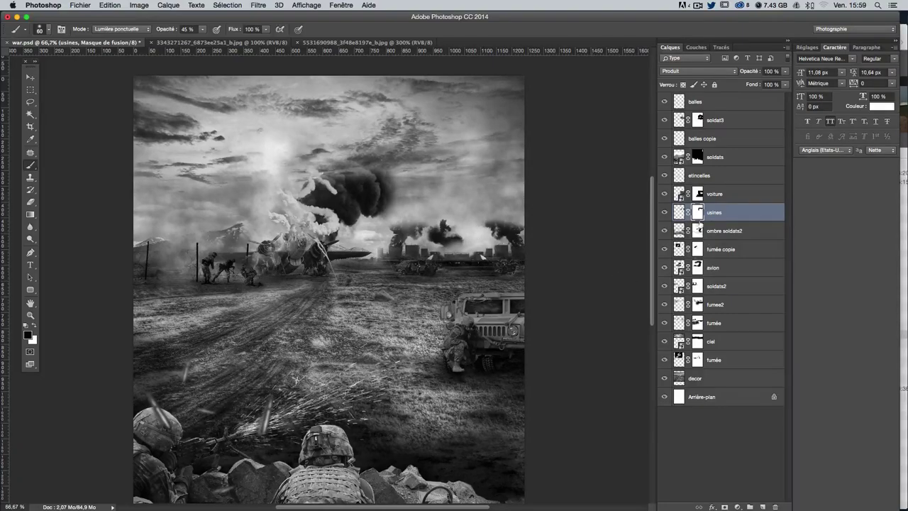
Step: At 200% zoom, mask the ground strip beneath the distant vehicle on soldat3 with a smaller brush
click(697, 121)
key(super+plus)
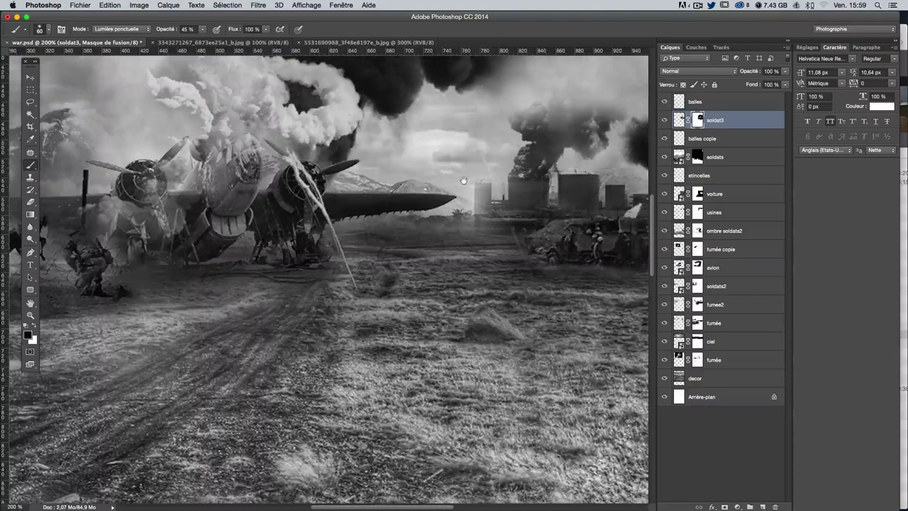
key(super+plus)
drag(523, 300, 492, 298)
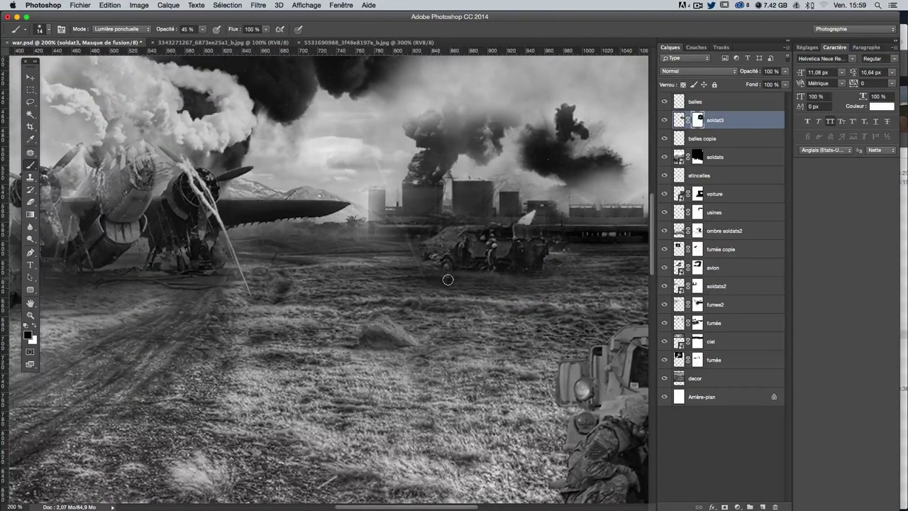
drag(439, 277, 506, 277)
Step: Return to 100% zoom and check the scene without the ombre soldats2 shadow
drag(565, 274, 398, 284)
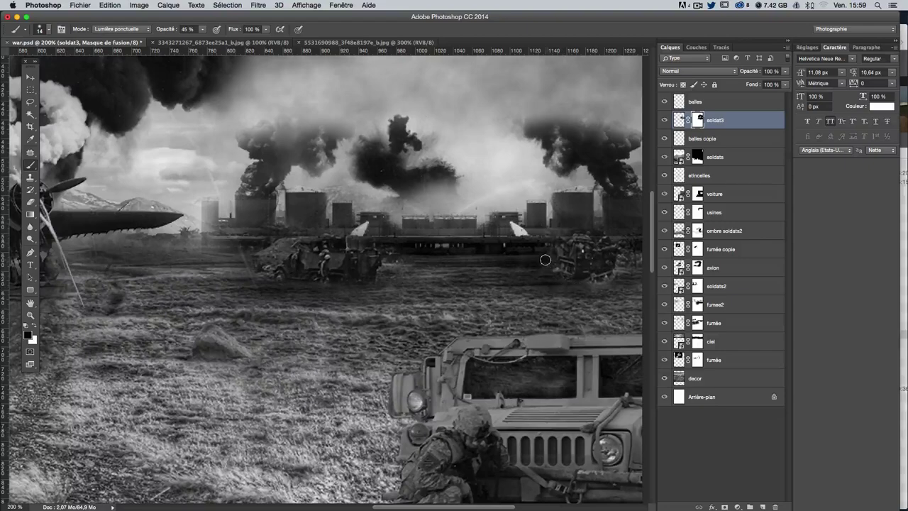
key(ctrl+minus)
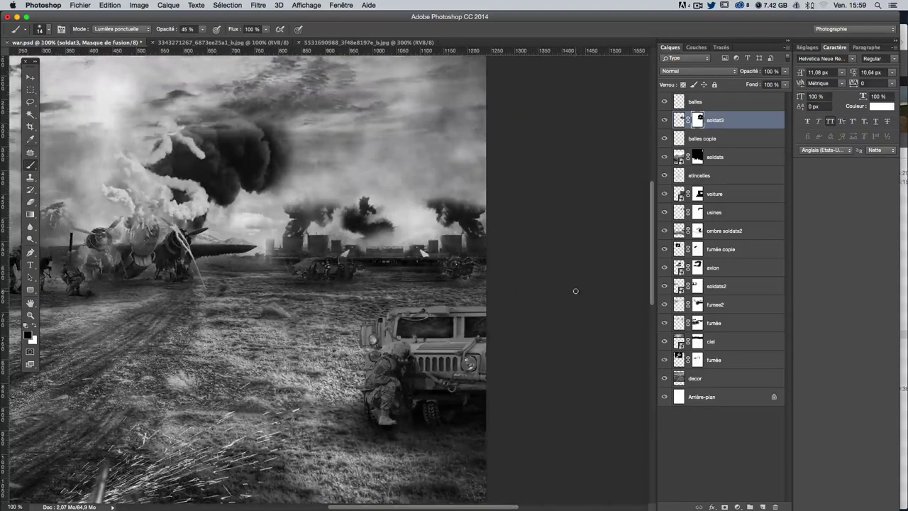
click(664, 231)
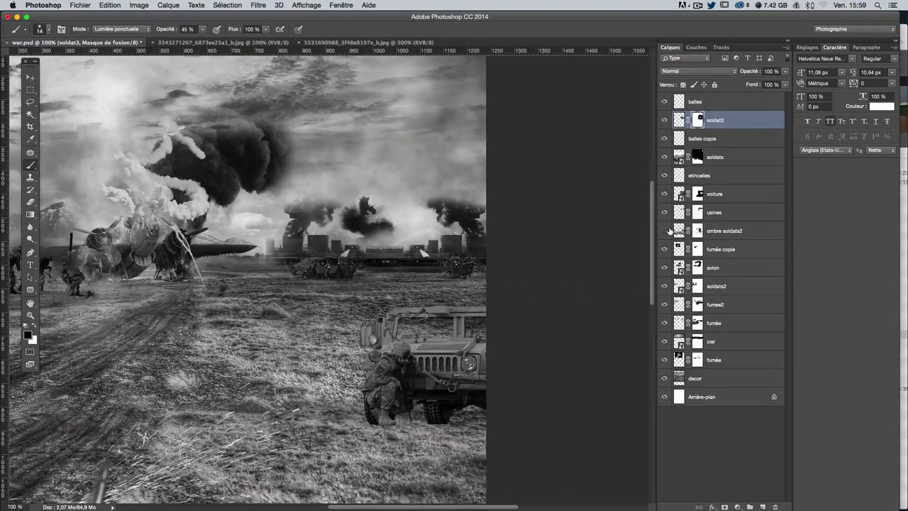
click(697, 230)
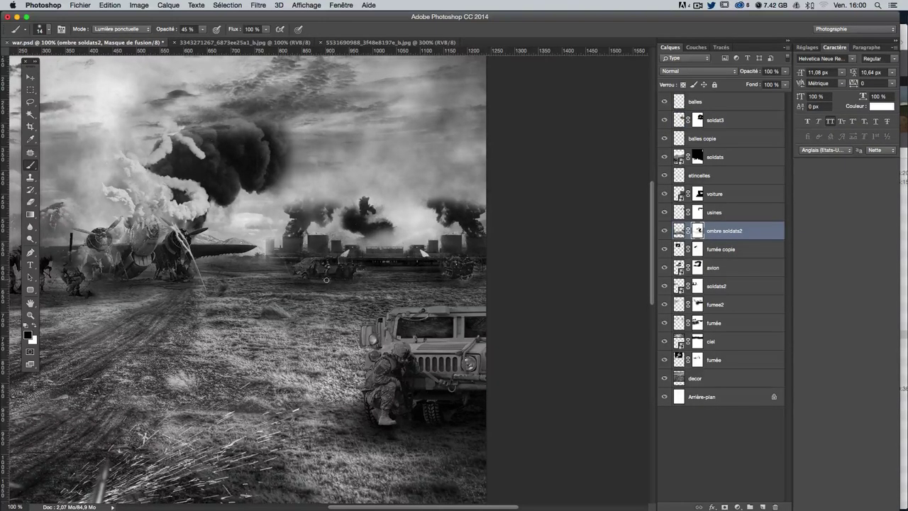
Step: Swap between white and black painting colours while targeting the ombre soldats2 layer
key(x)
key(x)
click(678, 231)
key(x)
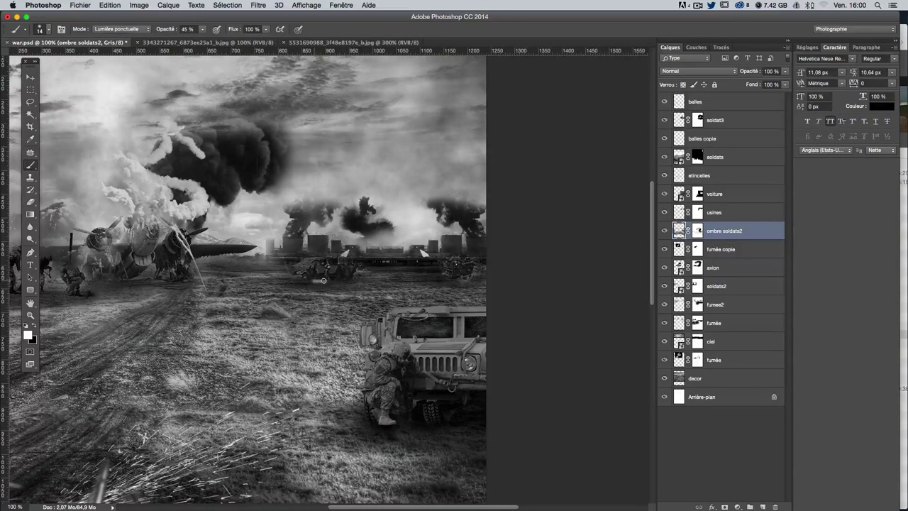
key(ctrl+z)
key(x)
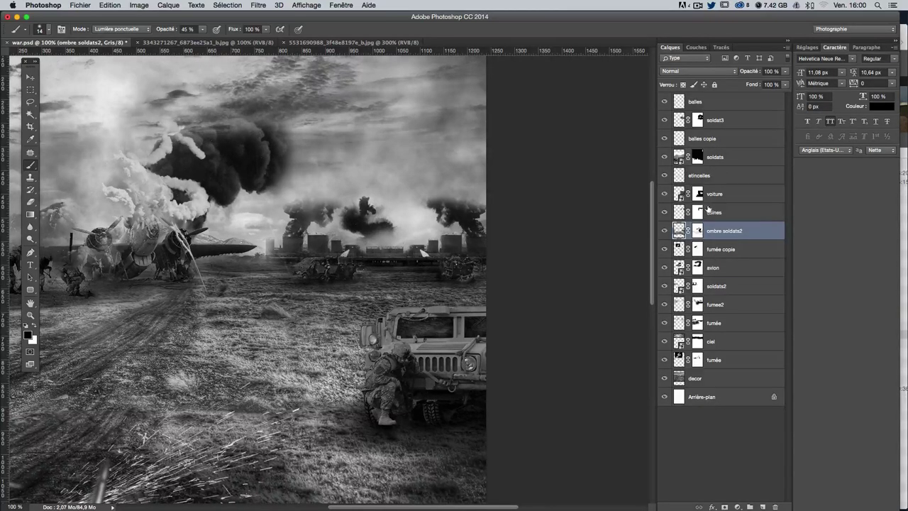
Step: Soften the ombre soldats2 shadow near the vehicles with a size 36 brush, comparing via undo
click(698, 120)
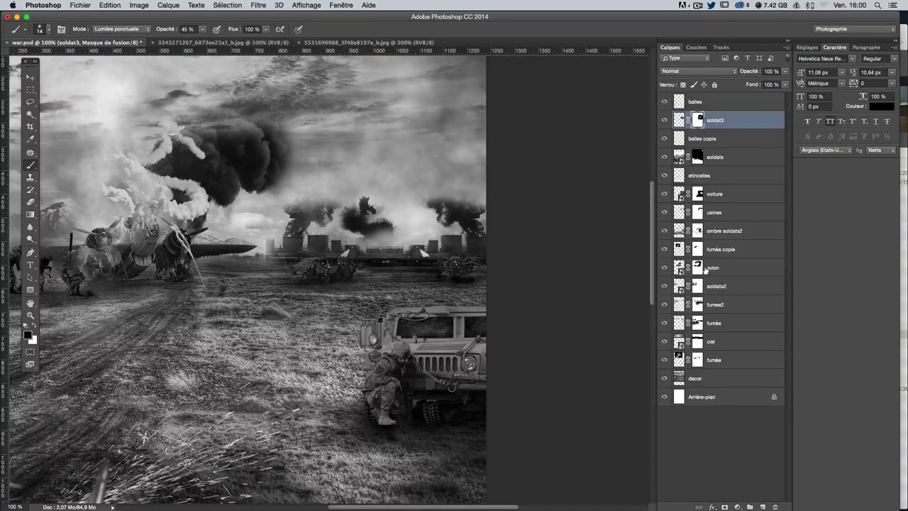
click(697, 231)
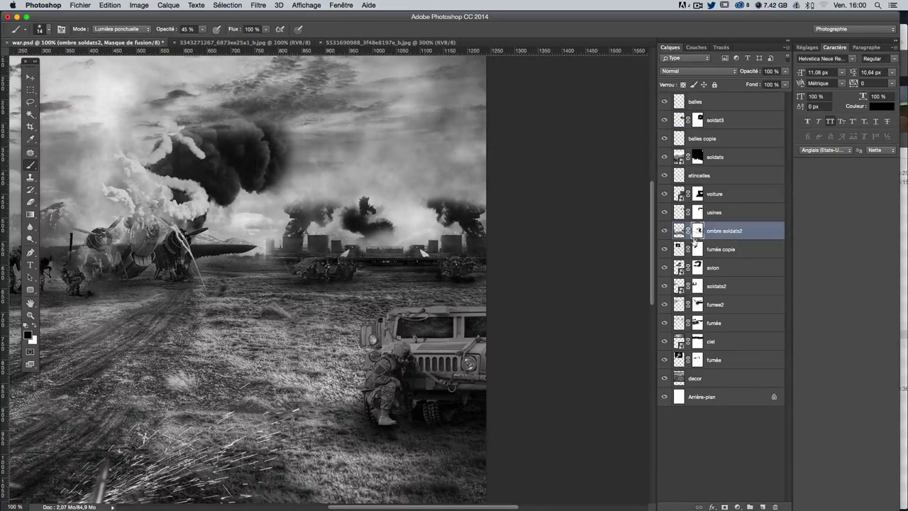
key(ctrl+2)
drag(451, 285, 463, 281)
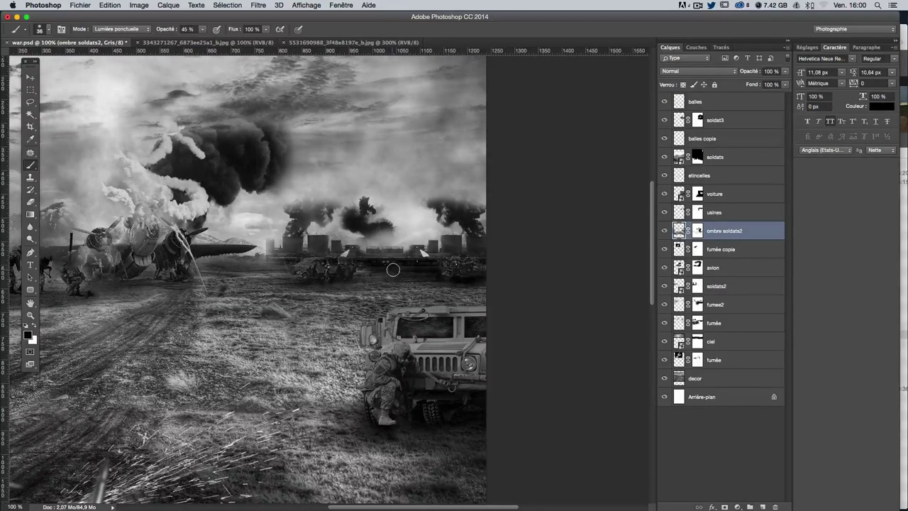
key(ctrl+z)
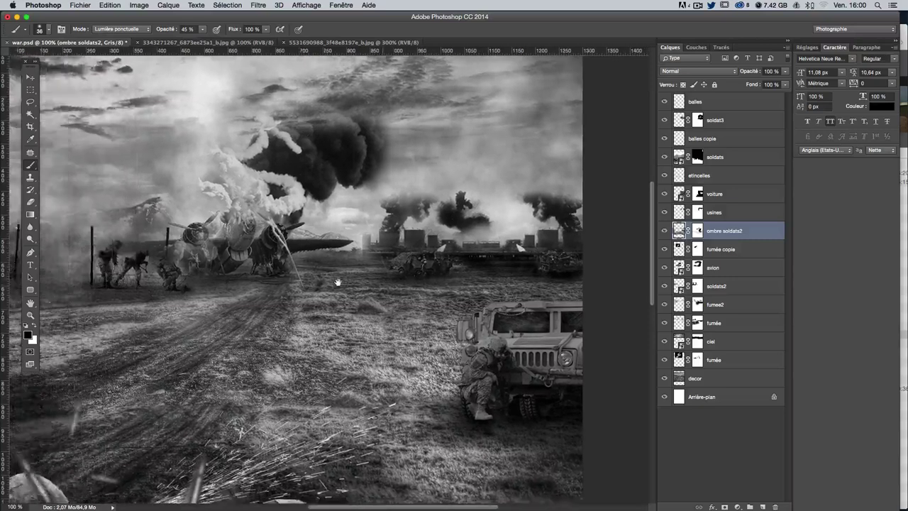
drag(232, 287, 438, 278)
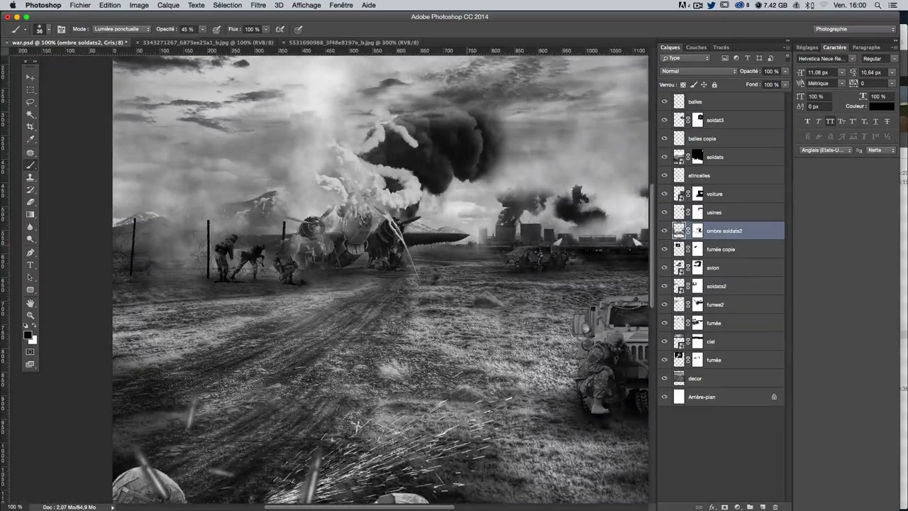
key(ctrl+z)
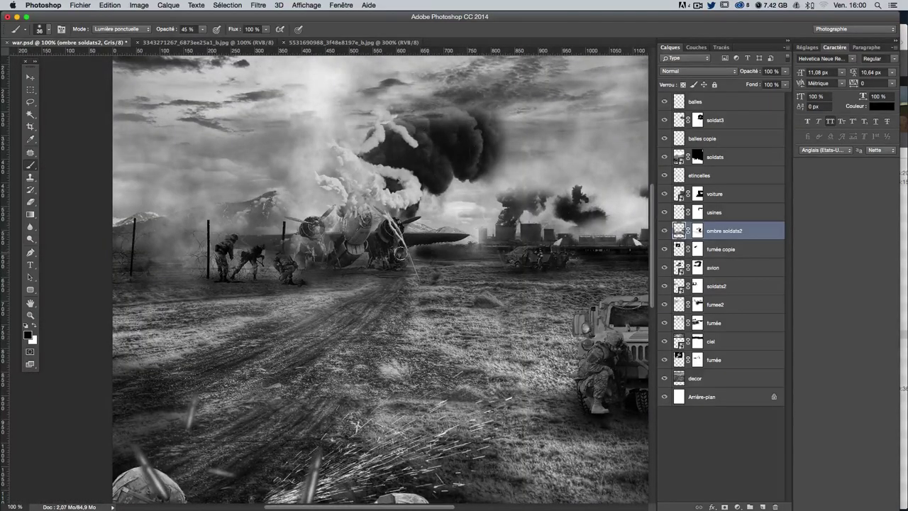
key(ctrl+z)
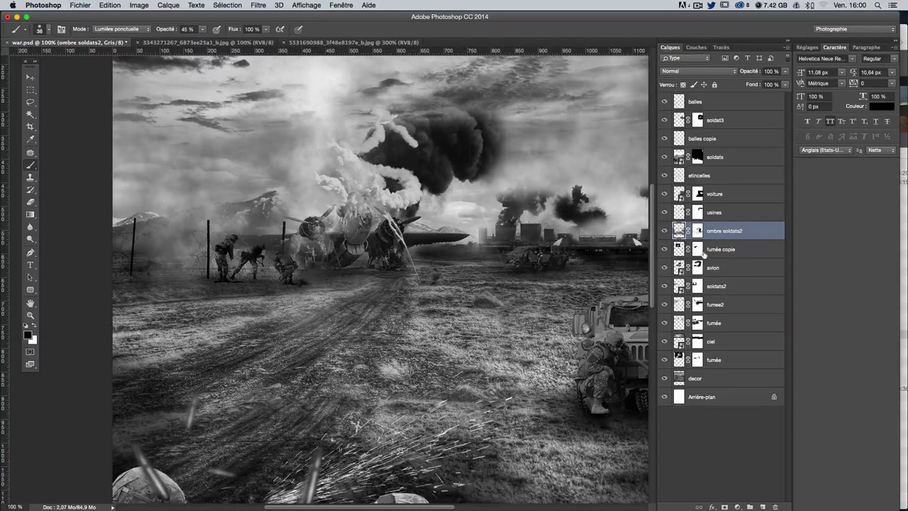
Step: Check the scene without usines, then target its mask with white as the painting colour
click(664, 212)
click(664, 212)
click(697, 212)
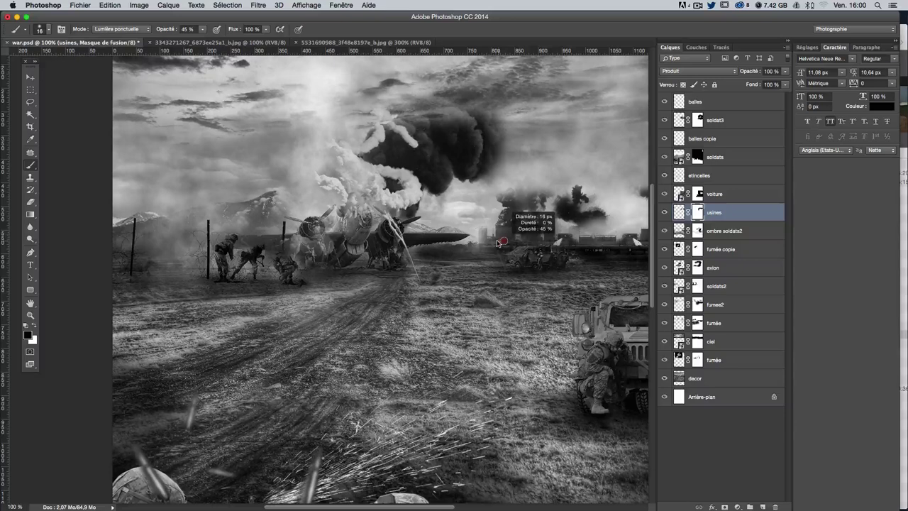
key(x)
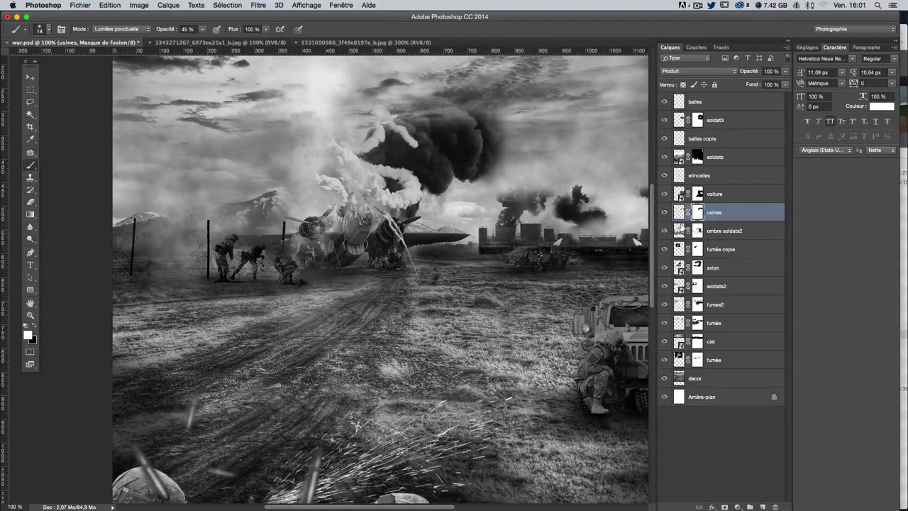
Step: Compare the factories layer, then make a shifted duplicate and delete it
click(664, 212)
click(664, 212)
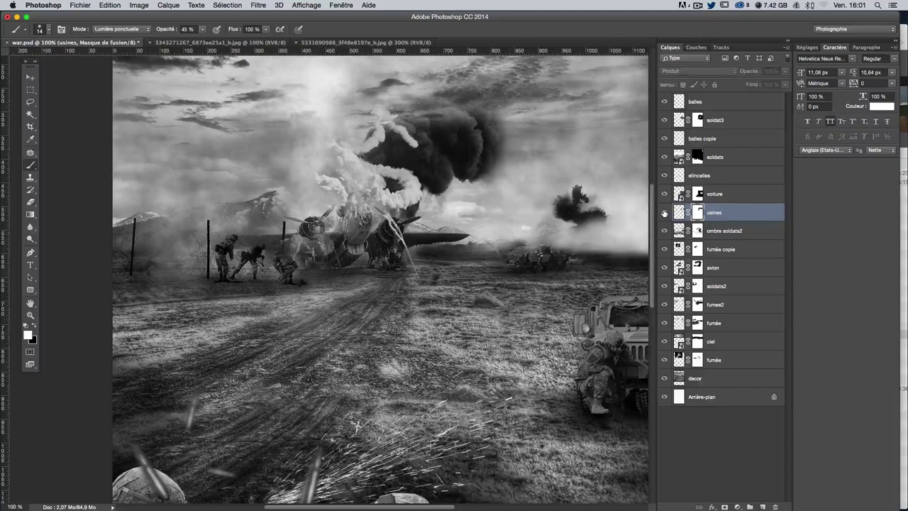
click(663, 212)
click(31, 77)
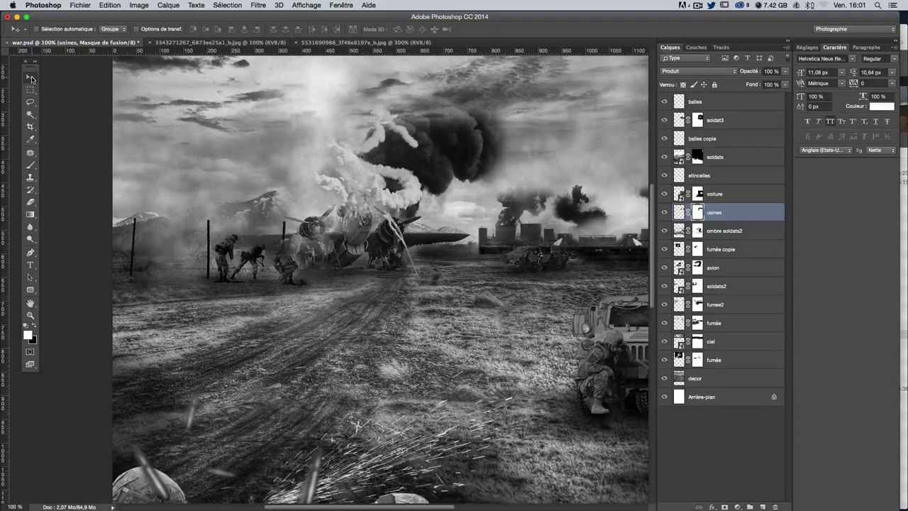
key(super+0)
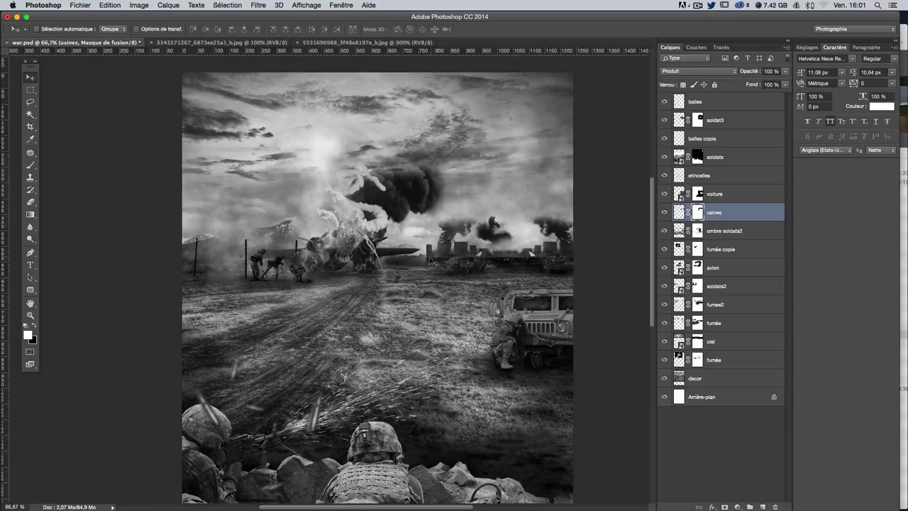
mouse_move(450, 260)
mouse_down()
mouse_move(374, 258)
mouse_move(415, 258)
mouse_up()
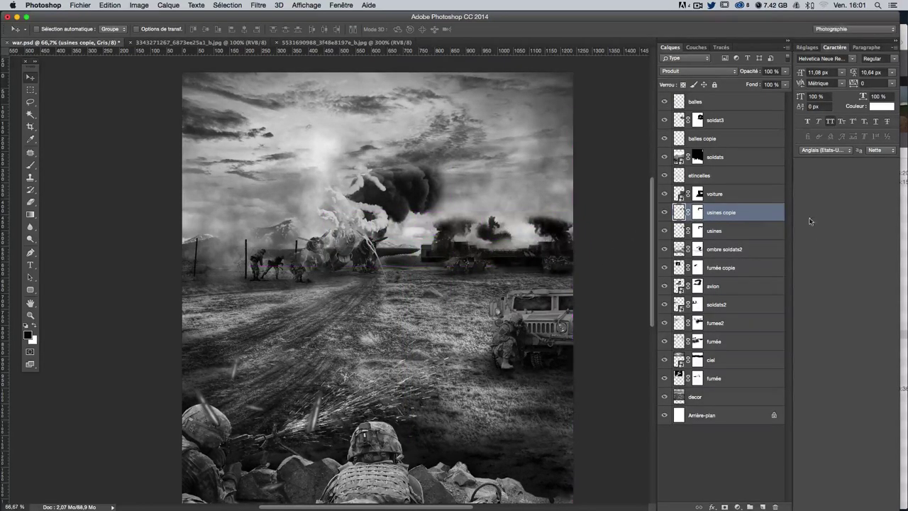
drag(754, 213, 775, 507)
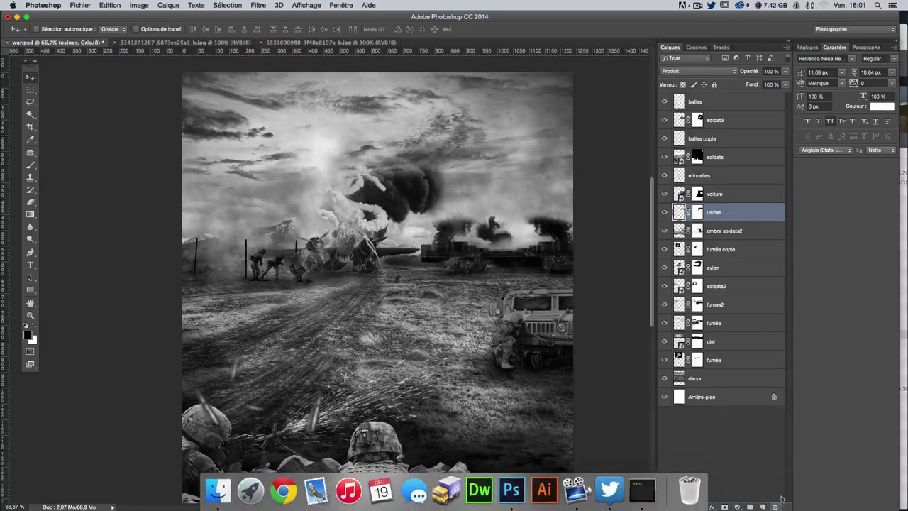
click(484, 180)
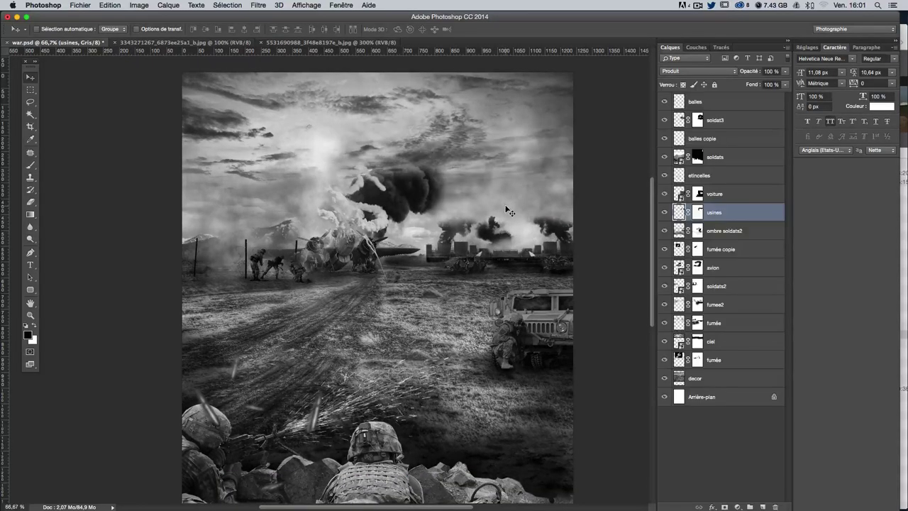
key(Delete)
scroll(461, 287, down, 3)
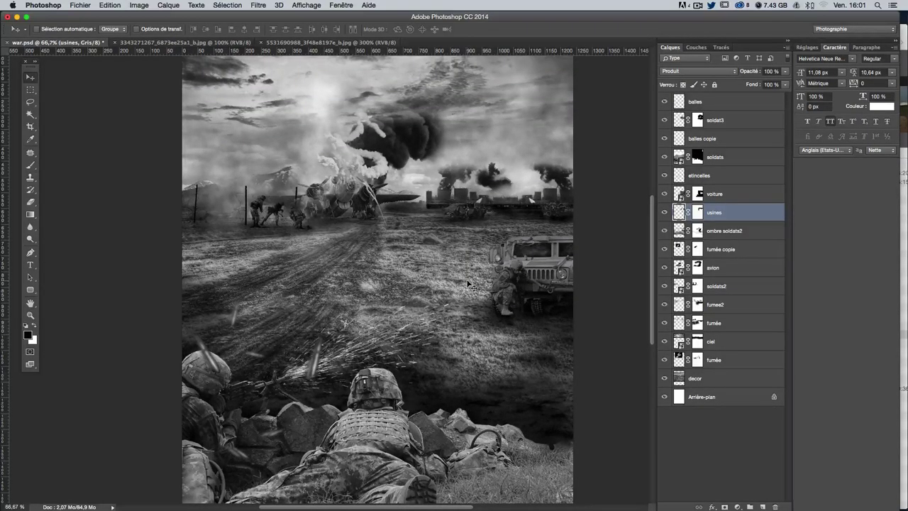
click(904, 185)
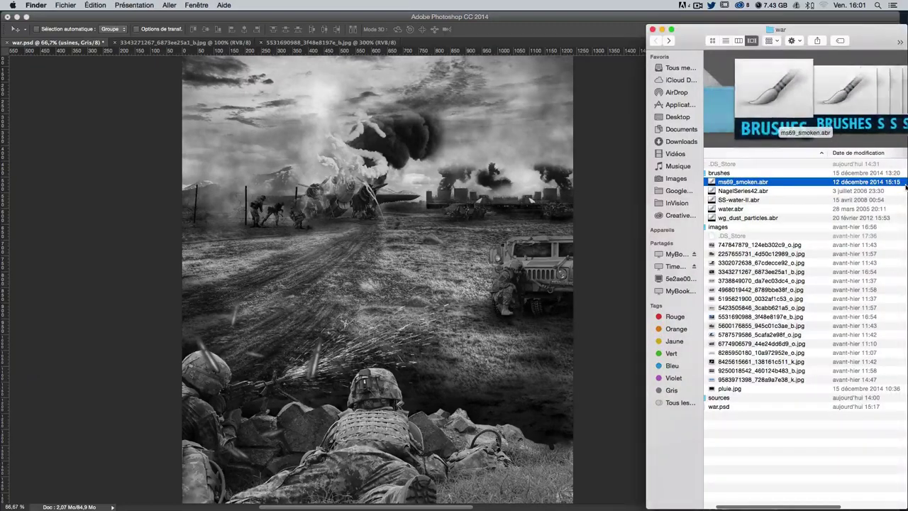
click(800, 253)
key(Down)
key(Down)
key(Down)
key(Down)
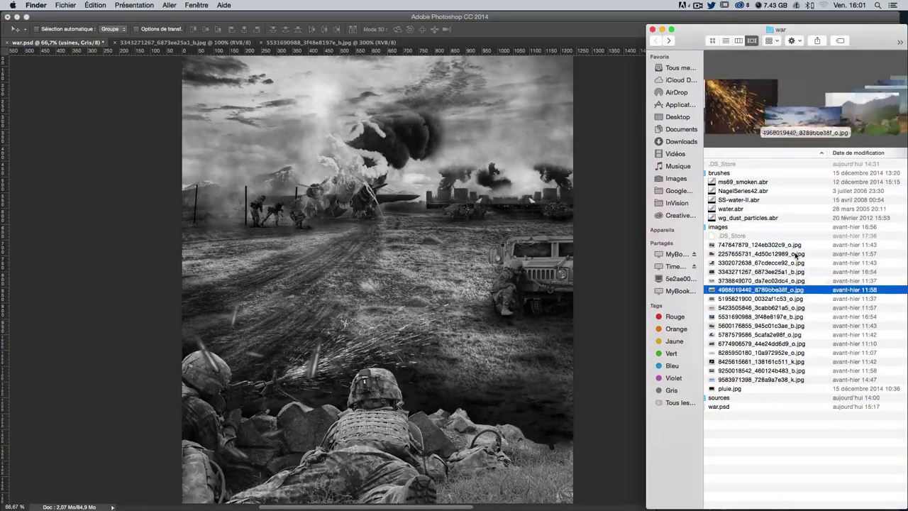
key(Down)
key(Down)
key(Down)
key(Down)
key(Down)
key(Down)
key(Down)
key(Down)
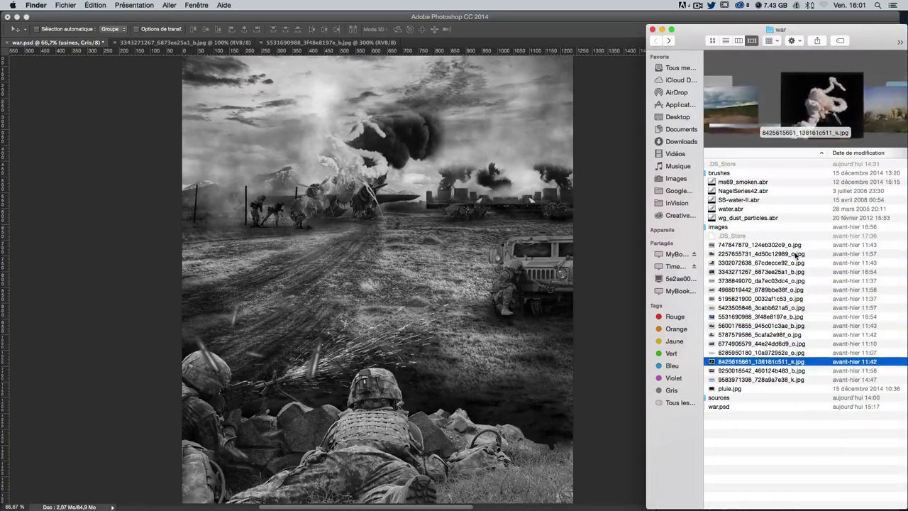
key(Down)
key(Up)
key(Up)
key(Up)
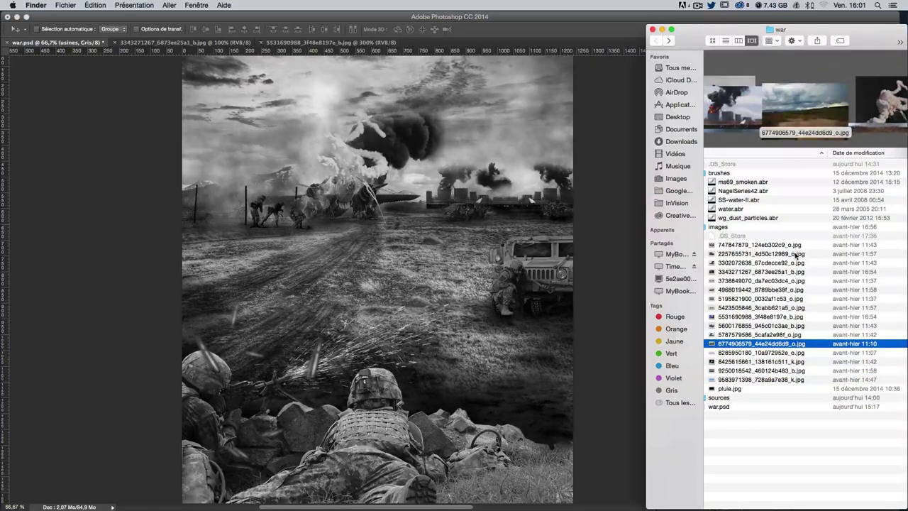
scroll(394, 252, down, 3)
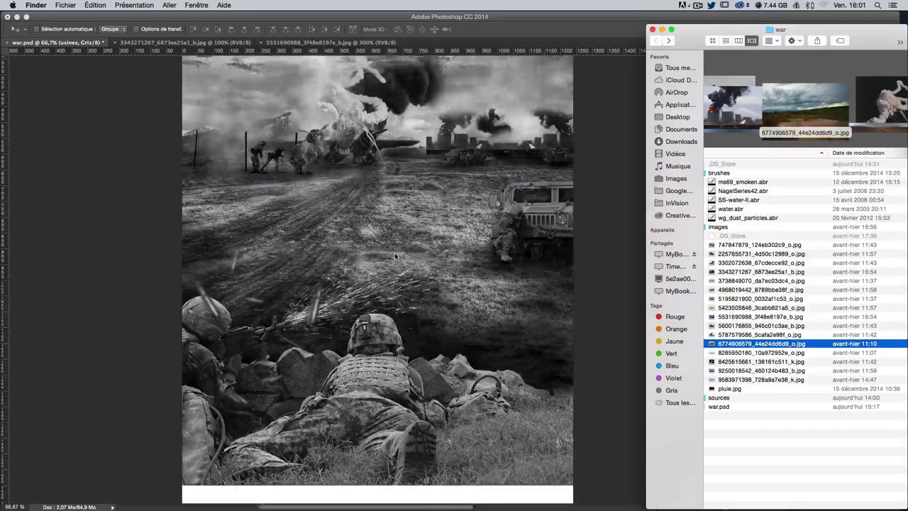
scroll(394, 252, down, 2)
scroll(355, 447, up, 3)
scroll(426, 426, up, 4)
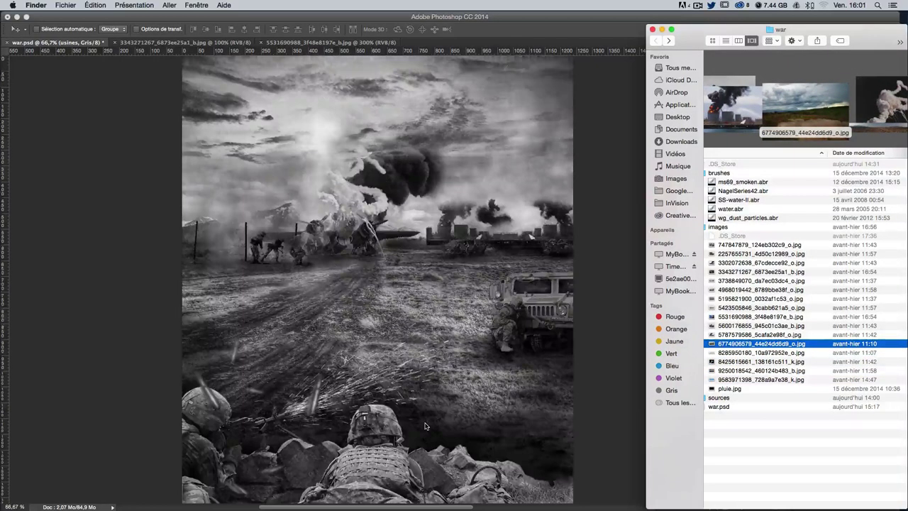
scroll(425, 426, down, 2)
scroll(426, 424, down, 3)
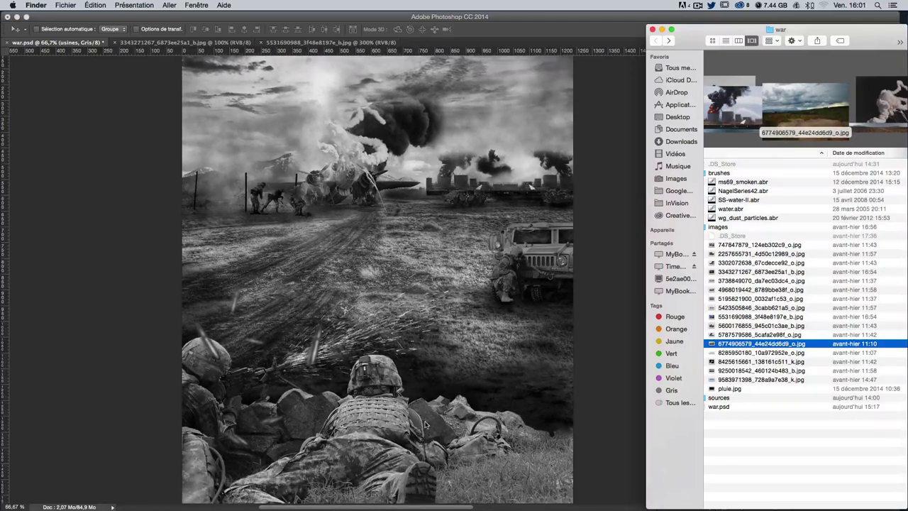
Step: Place the prone-soldiers photo into war.psd, moved down the image
drag(749, 350, 426, 358)
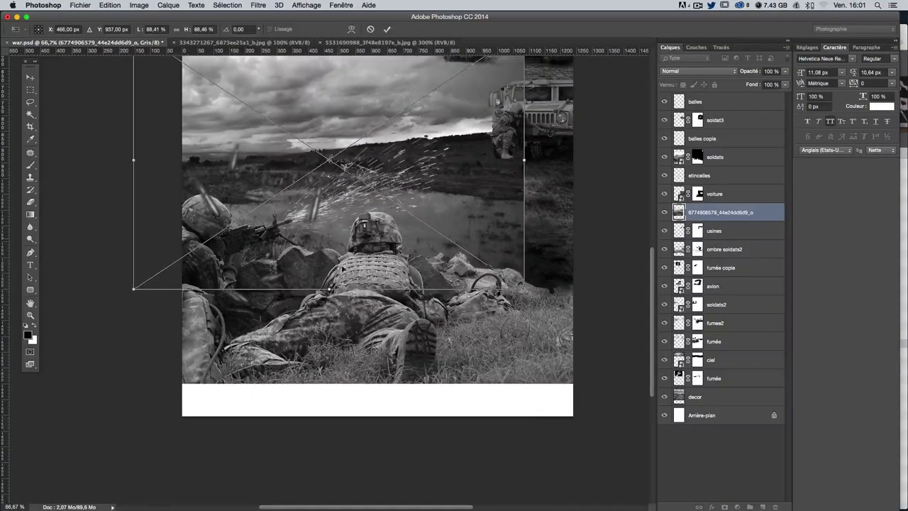
mouse_move(337, 241)
mouse_down()
mouse_move(355, 374)
mouse_move(390, 374)
mouse_move(391, 345)
mouse_up()
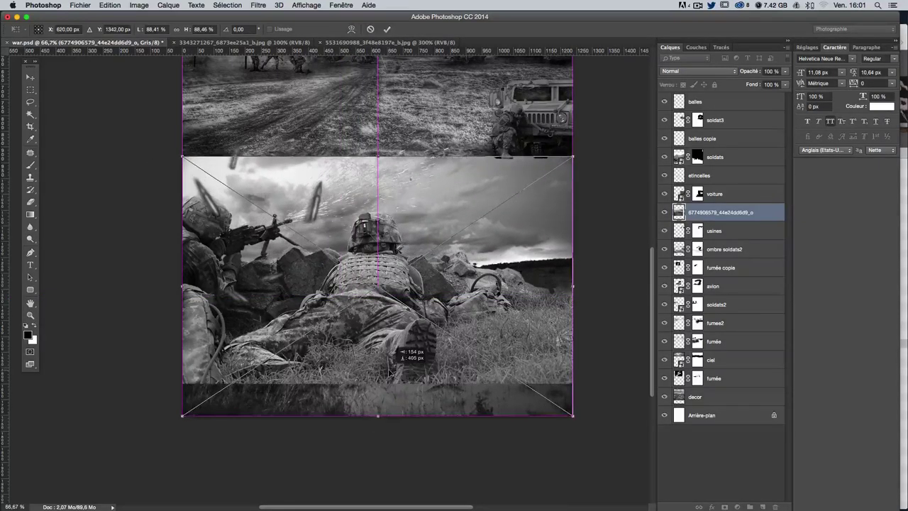
key(Return)
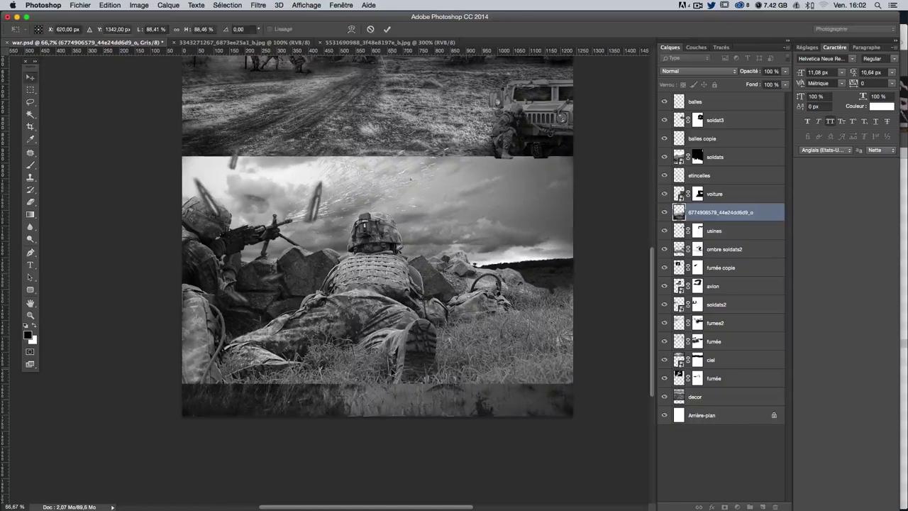
Step: Give the photo an inverted black mask, move it above soldats and rename it herbes
click(724, 506)
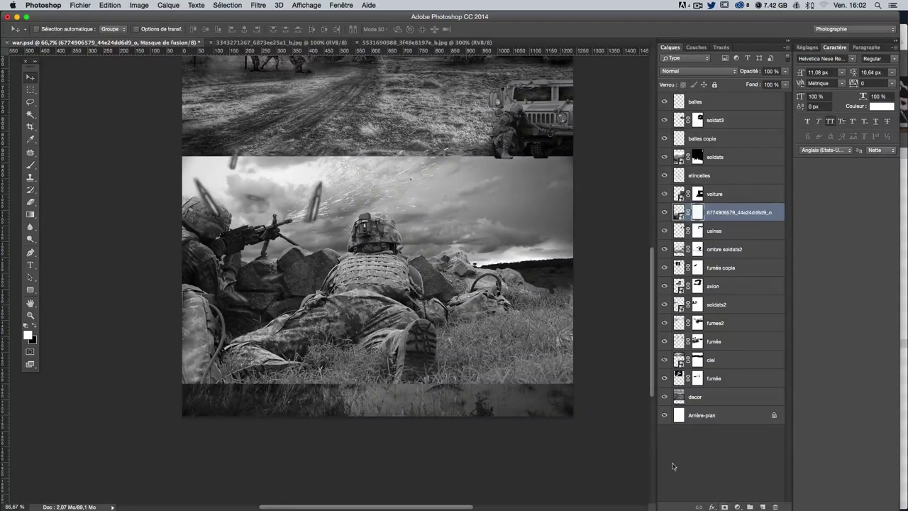
key(ctrl+i)
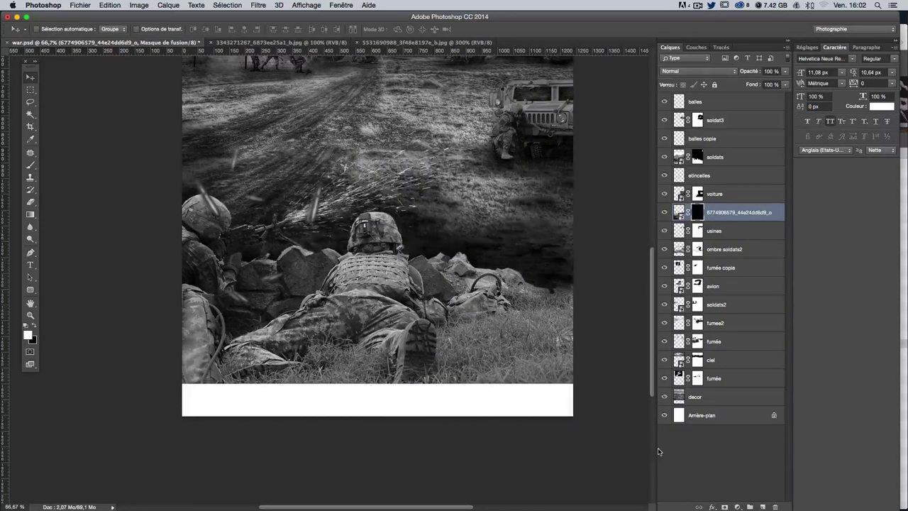
drag(724, 213, 738, 158)
double_click(724, 157)
text(fumée)
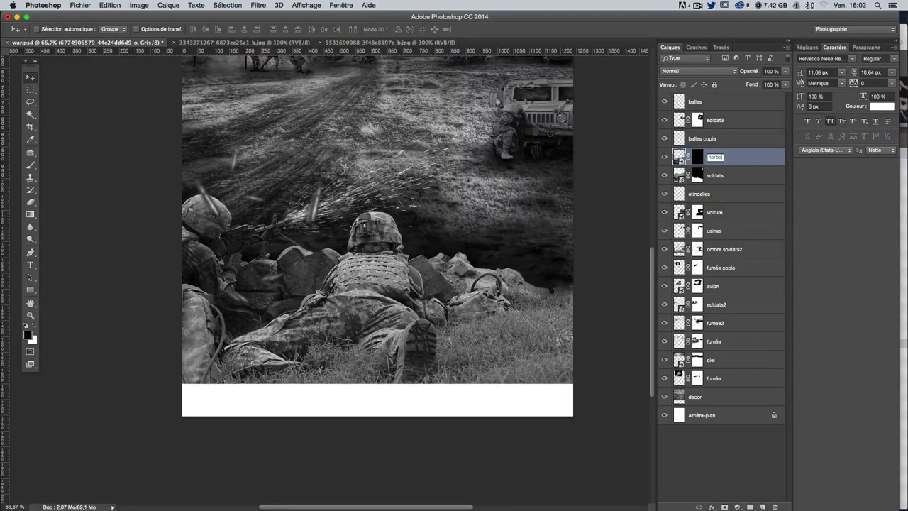
key(Return)
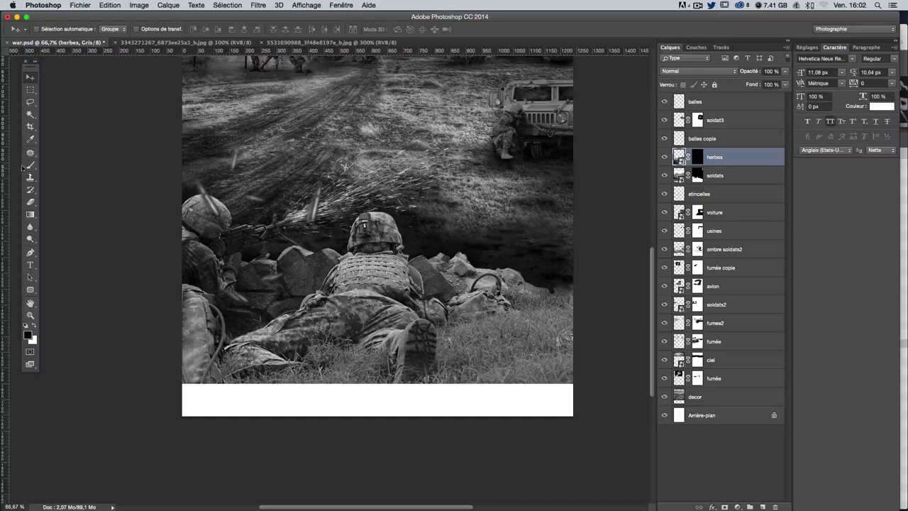
Step: Paint white on the herbes mask with an enlarged brush to reveal grass along the bottom-left strip
click(29, 165)
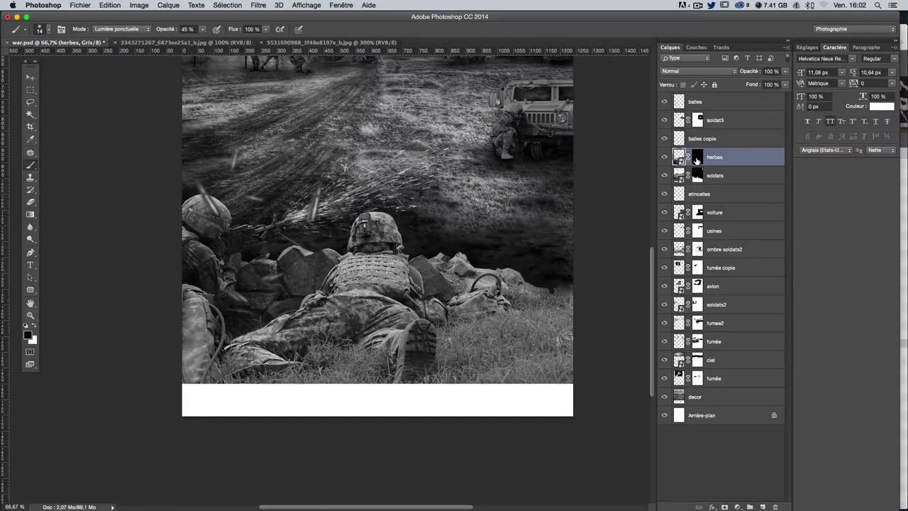
click(697, 161)
key(x)
key(x)
drag(212, 386, 202, 395)
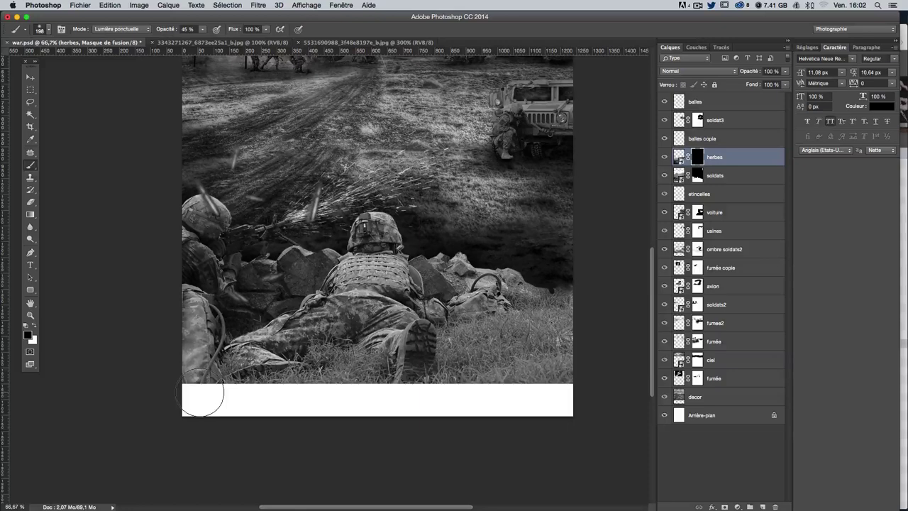
key(x)
mouse_move(202, 395)
mouse_down()
mouse_move(212, 375)
mouse_move(241, 401)
mouse_move(339, 397)
mouse_up()
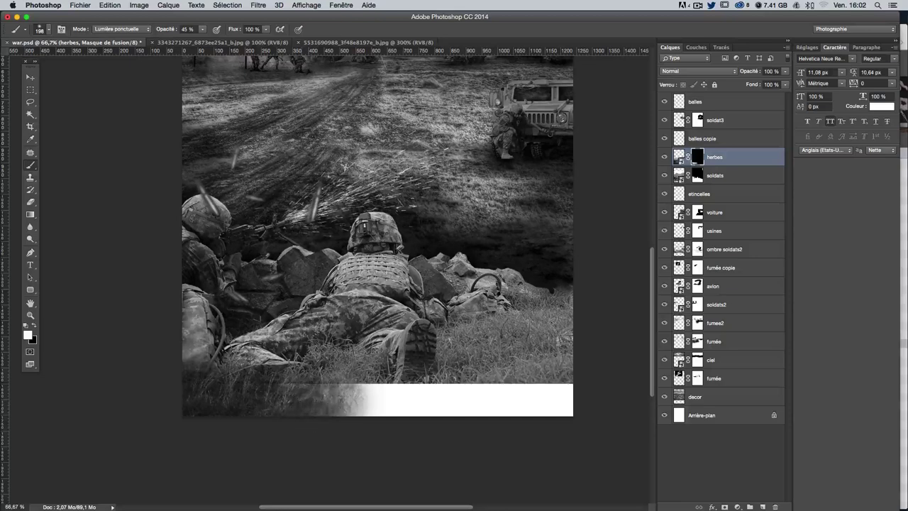
mouse_move(283, 401)
mouse_down()
mouse_move(390, 397)
mouse_move(366, 403)
mouse_move(373, 390)
mouse_up()
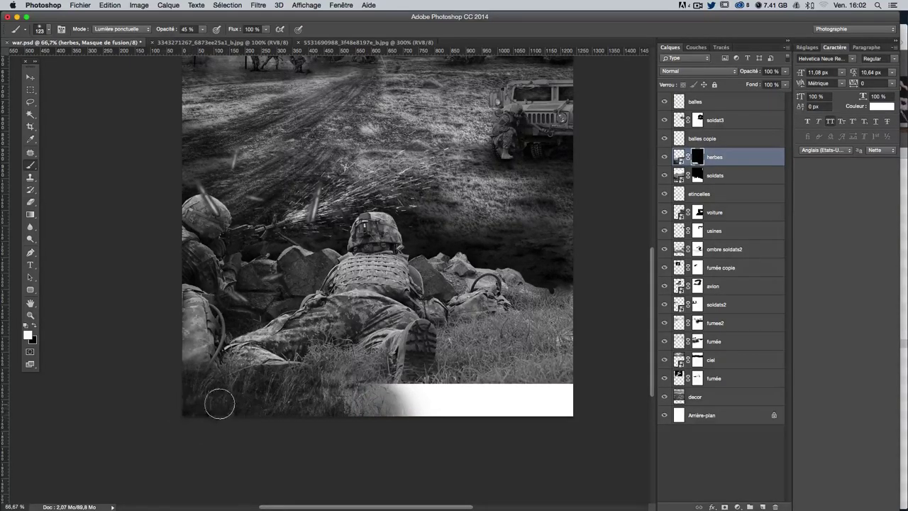
Step: Paint black on the mask to hide grass at the soldier's edge and soften the strip's edge
key(x)
mouse_move(184, 368)
mouse_down()
mouse_move(190, 363)
mouse_move(208, 397)
mouse_move(186, 392)
mouse_up()
key(x)
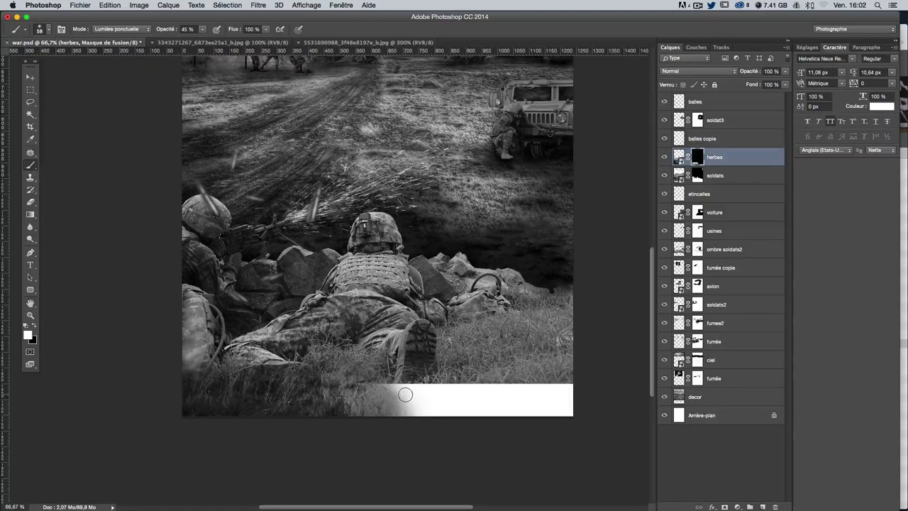
key(x)
drag(404, 396, 370, 392)
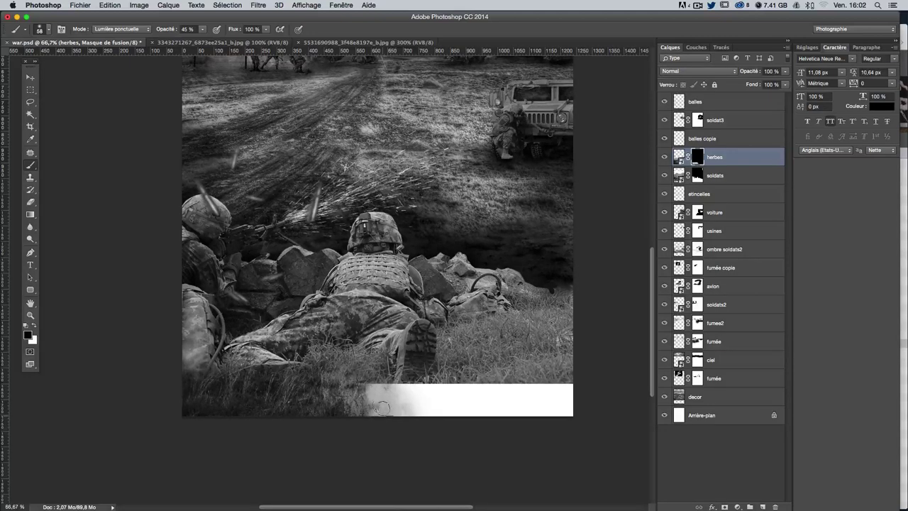
drag(372, 396, 399, 408)
click(28, 76)
scroll(417, 298, up, 2)
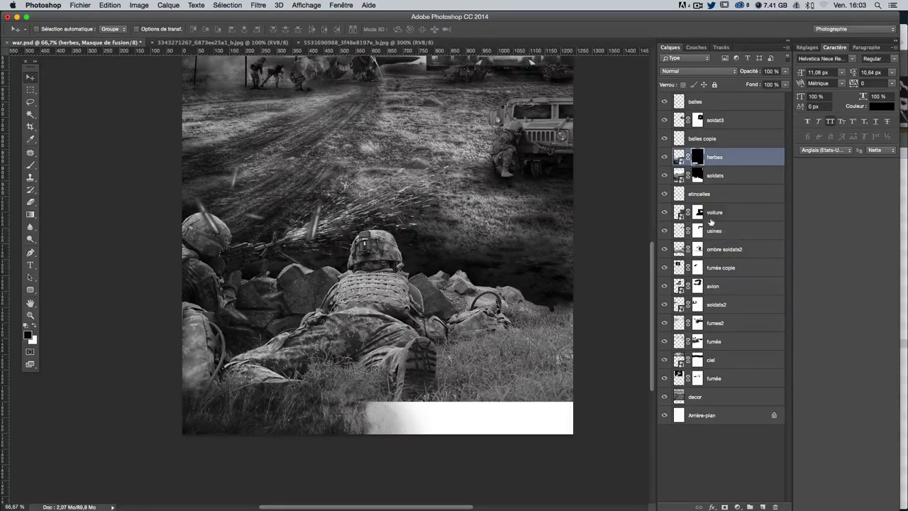
Step: Duplicate the grass into the white strip and flip the copy horizontally
drag(458, 346, 429, 357)
key(ctrl+t)
right_click(463, 398)
click(513, 493)
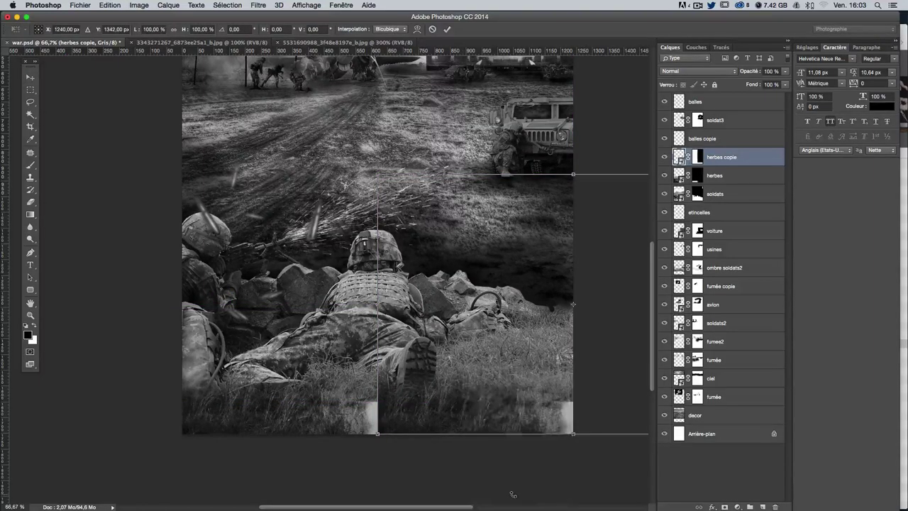
key(Return)
Step: Position the flipped grass in the lower strip and add a duplicate shifted 274 px left
drag(537, 409, 536, 380)
drag(466, 379, 347, 370)
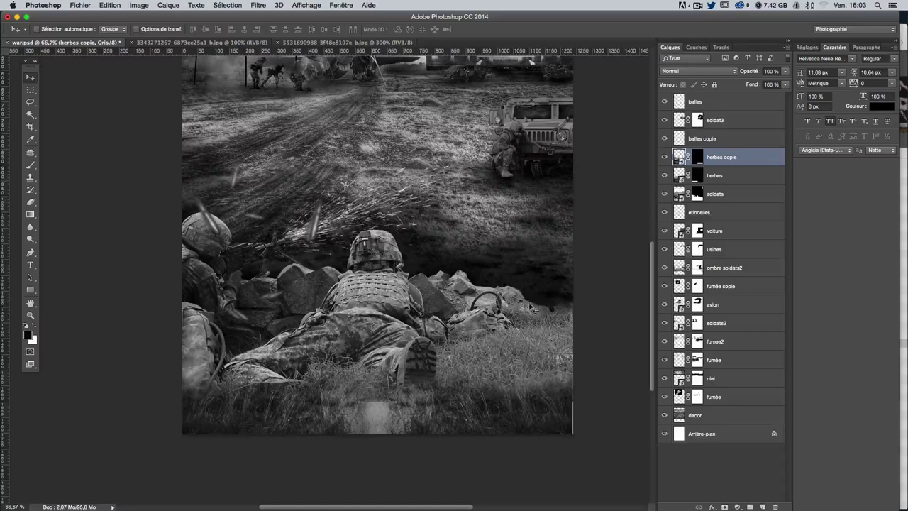
drag(525, 345, 528, 339)
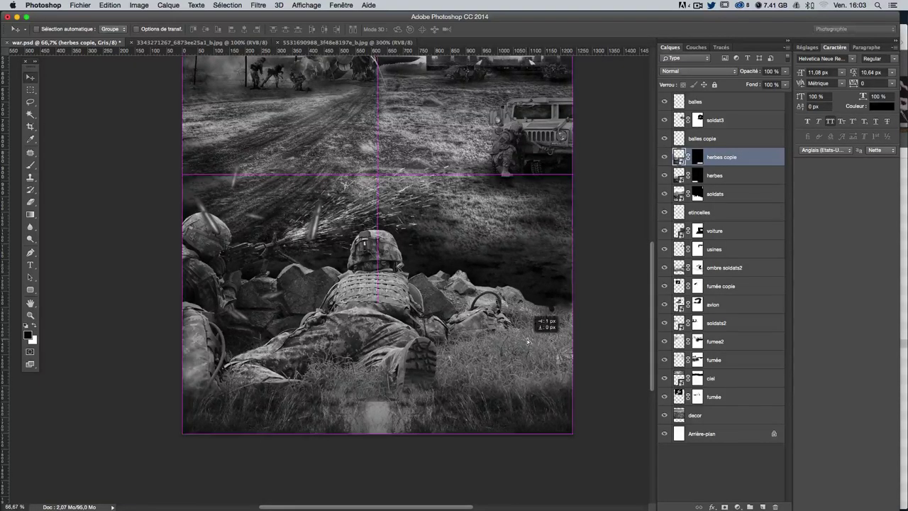
scroll(557, 436, up, 2)
scroll(556, 436, down, 2)
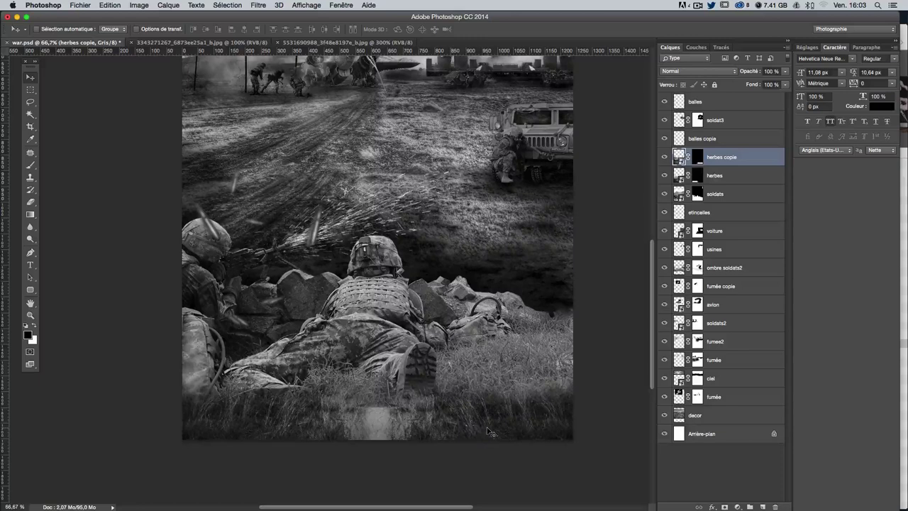
mouse_move(468, 430)
mouse_down()
mouse_move(350, 426)
mouse_move(344, 434)
mouse_up()
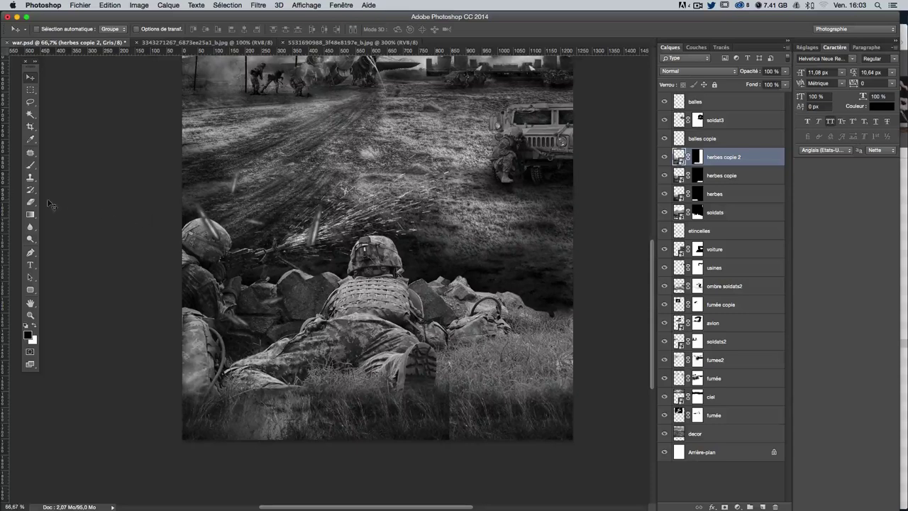
Step: Paint the herbes copie 2 mask to blend the lower-left grass, enlarging the brush to 112 px
click(30, 164)
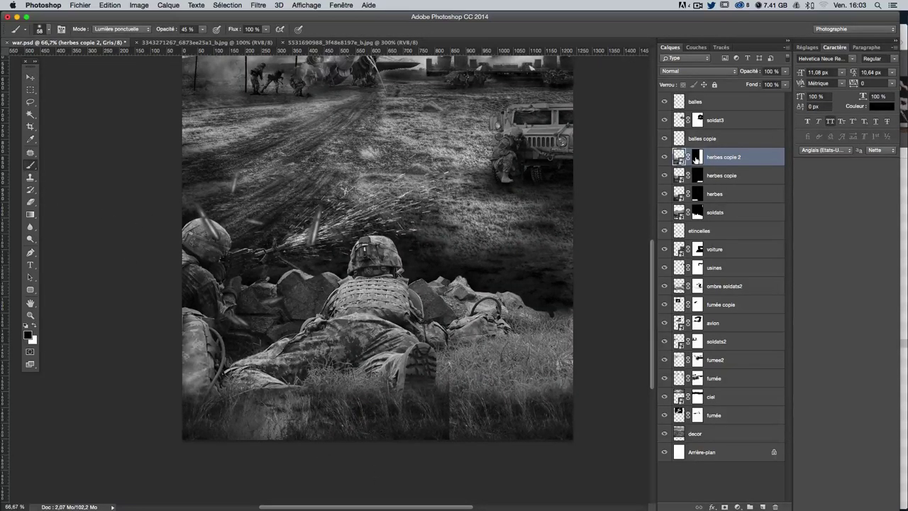
click(696, 157)
drag(241, 422, 269, 426)
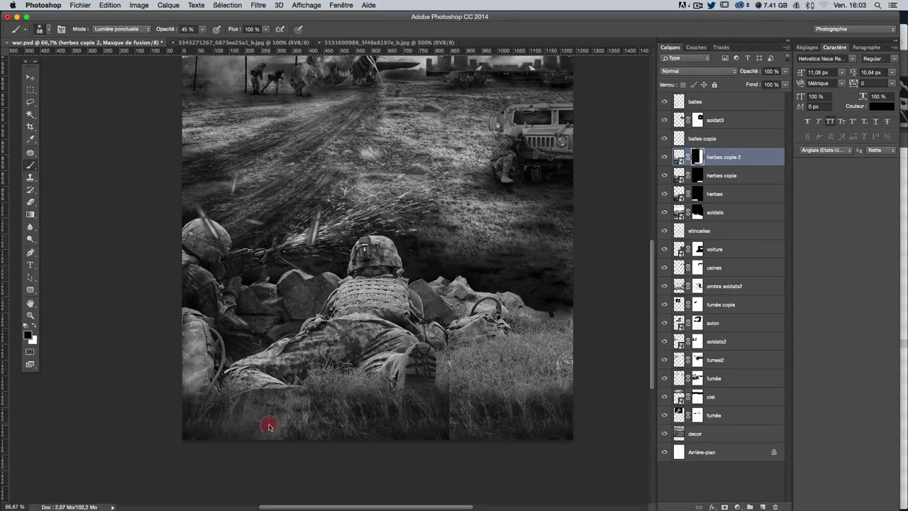
drag(330, 452, 348, 446)
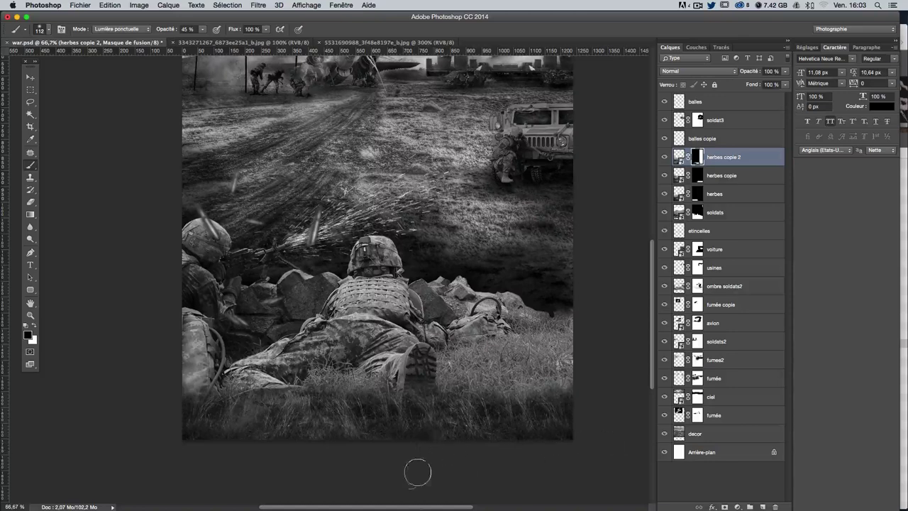
Step: Merge the selected grass layers into herbes copie 2 and toggle its visibility to compare
shift+click(741, 198)
right_click(741, 198)
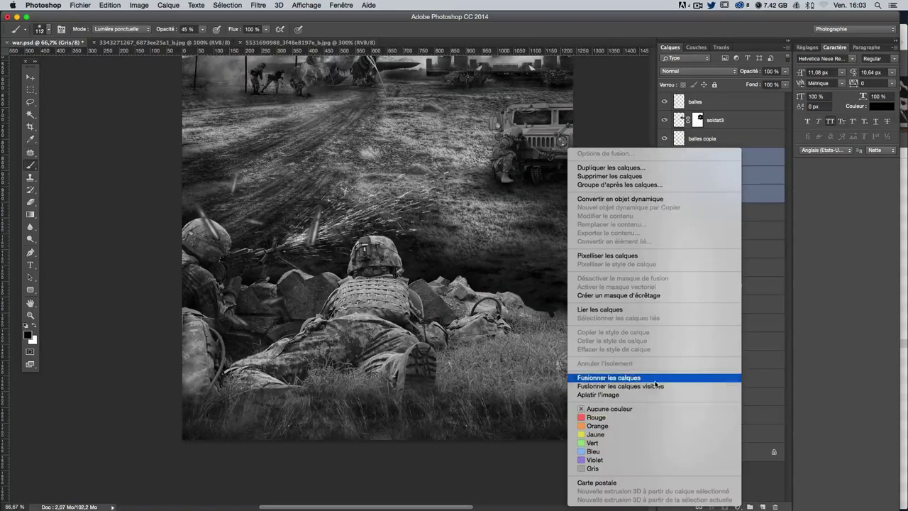
click(654, 380)
scroll(503, 244, up, 10)
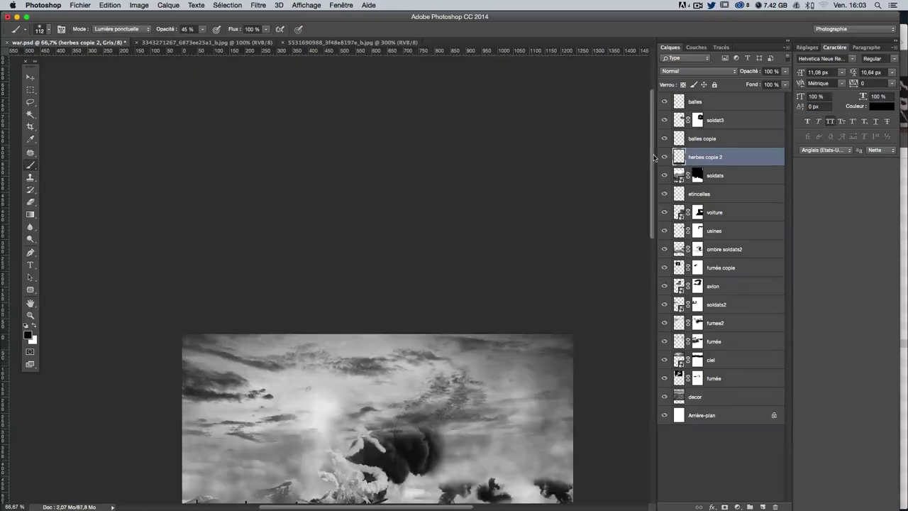
scroll(502, 243, down, 1)
scroll(503, 243, down, 5)
scroll(503, 243, down, 5)
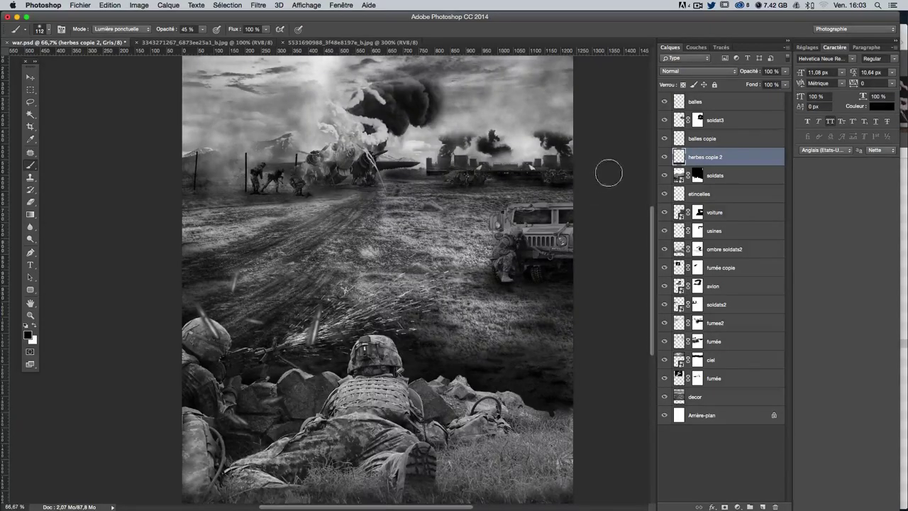
scroll(633, 162, down, 1)
scroll(633, 162, down, 2)
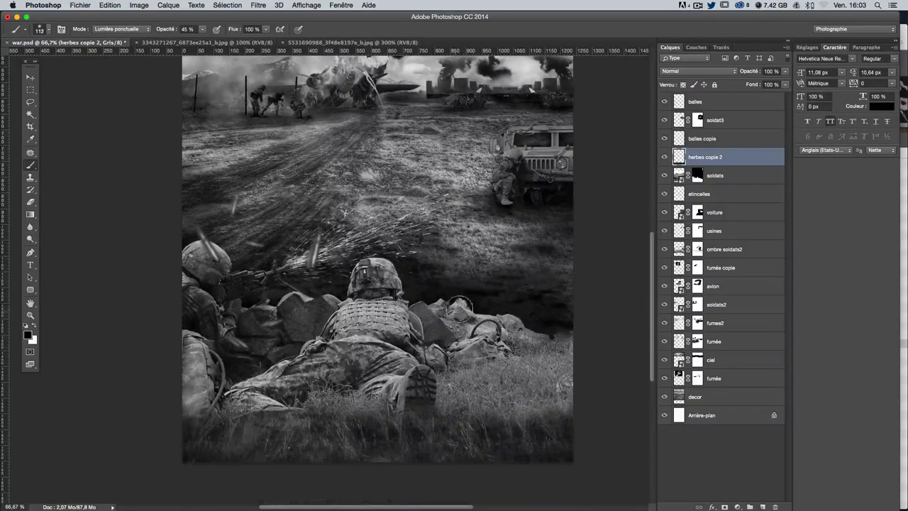
click(664, 157)
Step: Apply Levels to herbes copie 2 with midtones 1,24 and white input 228
key(ctrl+l)
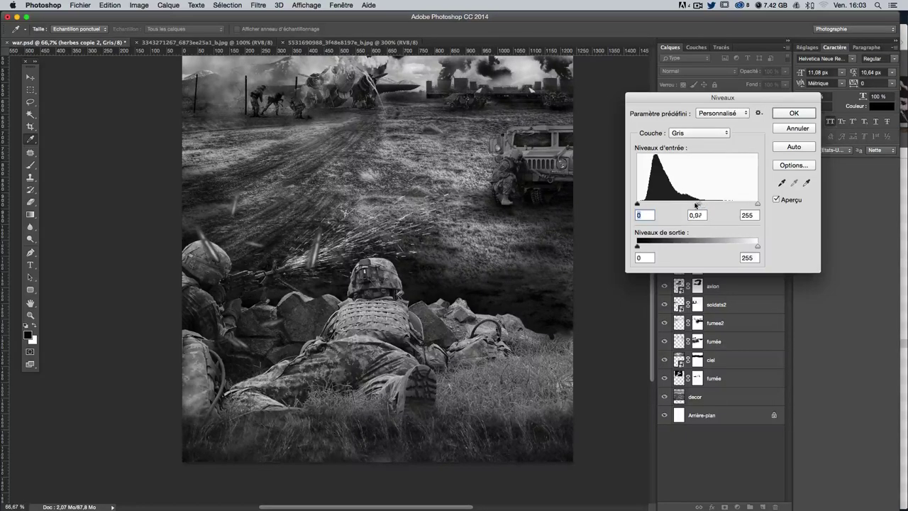
drag(695, 205, 691, 205)
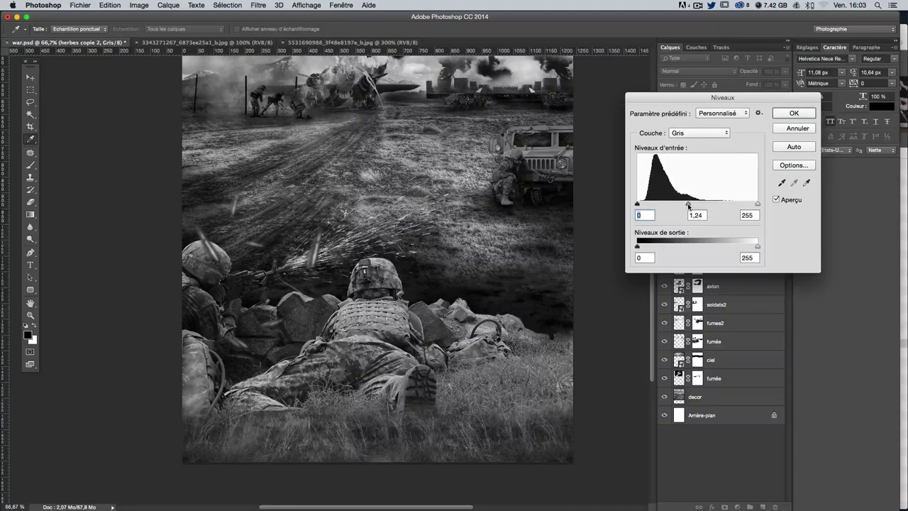
click(688, 205)
drag(743, 206, 742, 209)
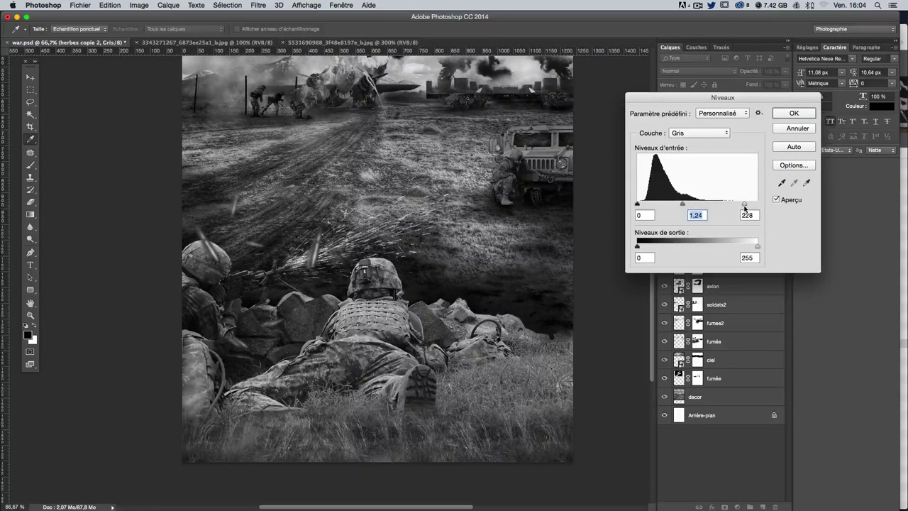
double_click(746, 214)
key(Return)
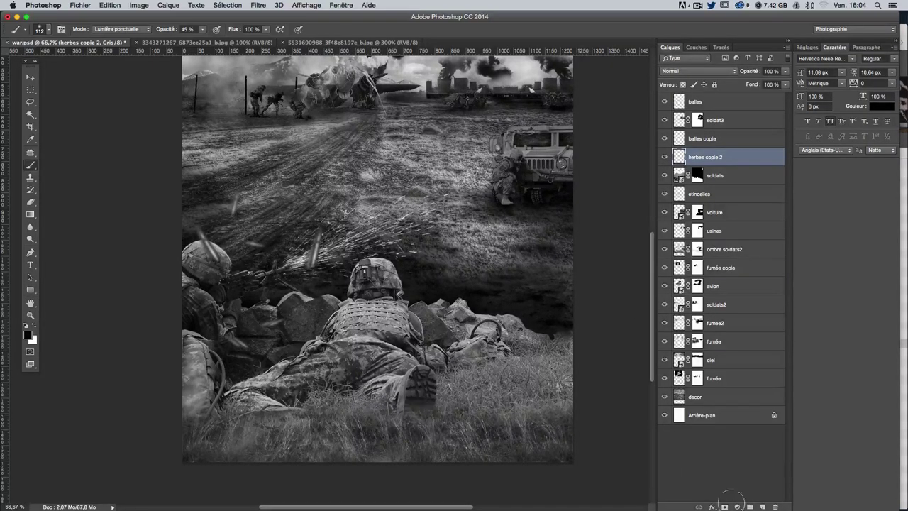
Step: Mask herbes copie 2 and paint out grass around the soldier's boot with a 63 px brush
click(724, 507)
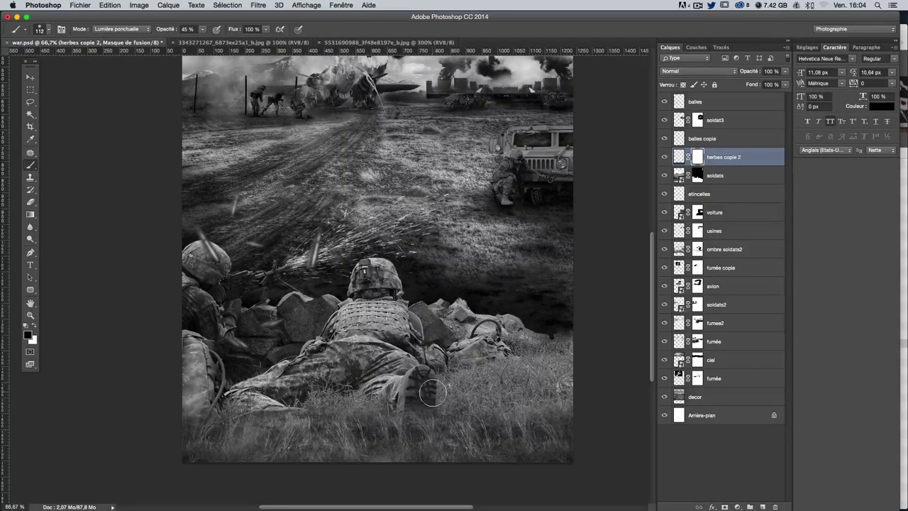
drag(454, 386, 436, 402)
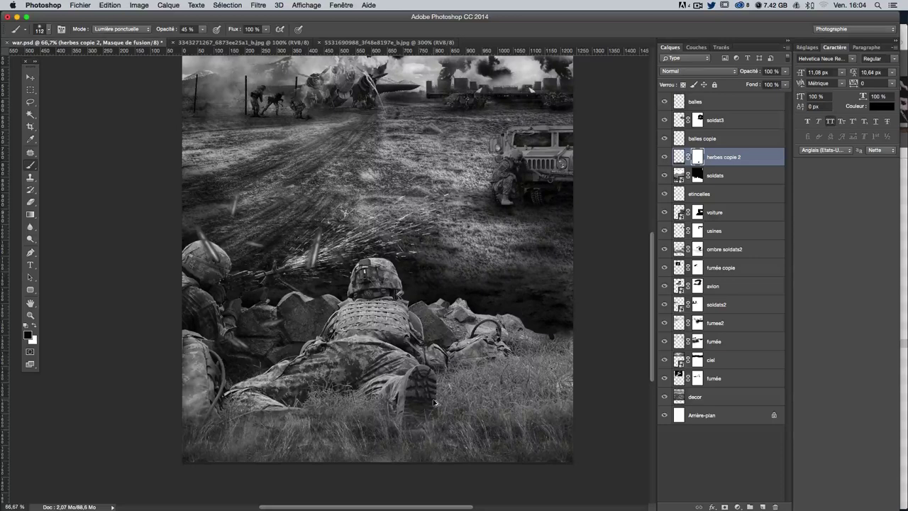
mouse_move(434, 402)
mouse_down()
mouse_move(417, 402)
mouse_move(444, 411)
mouse_up()
scroll(397, 351, up, 2)
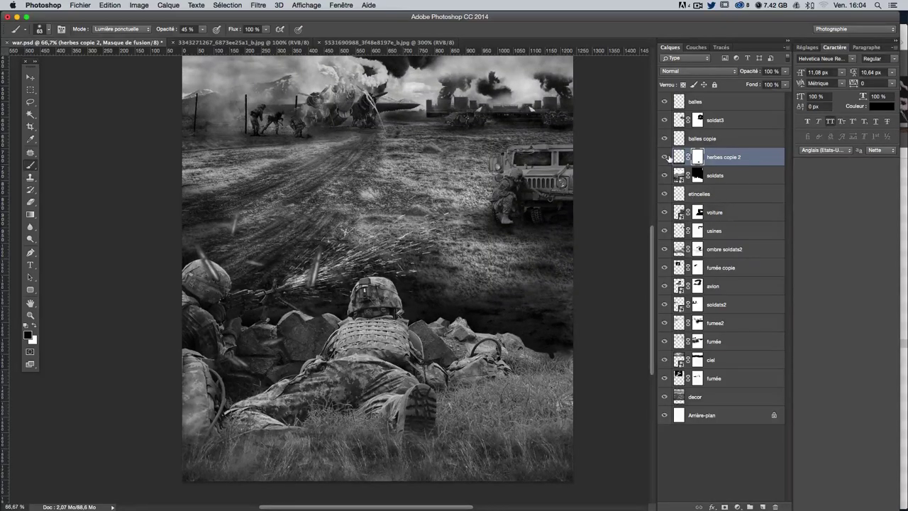
click(664, 156)
scroll(483, 268, up, 2)
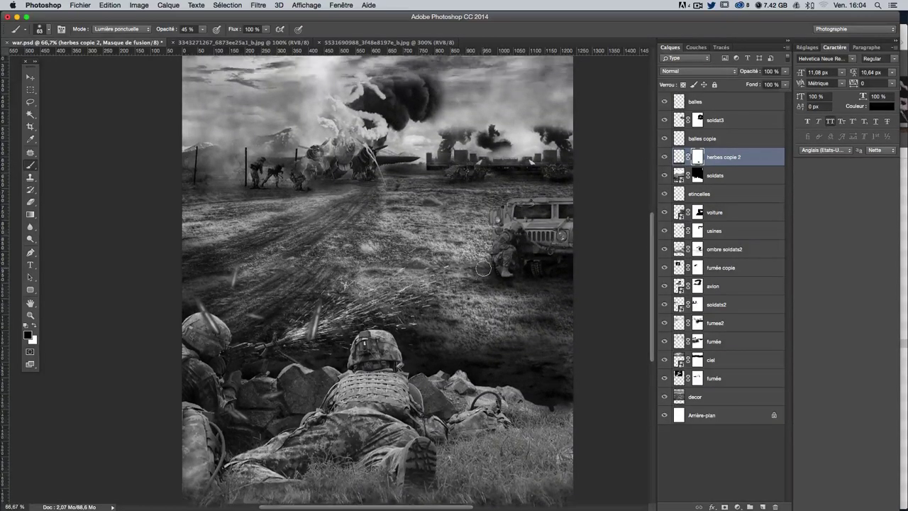
scroll(483, 268, up, 5)
scroll(483, 268, up, 5)
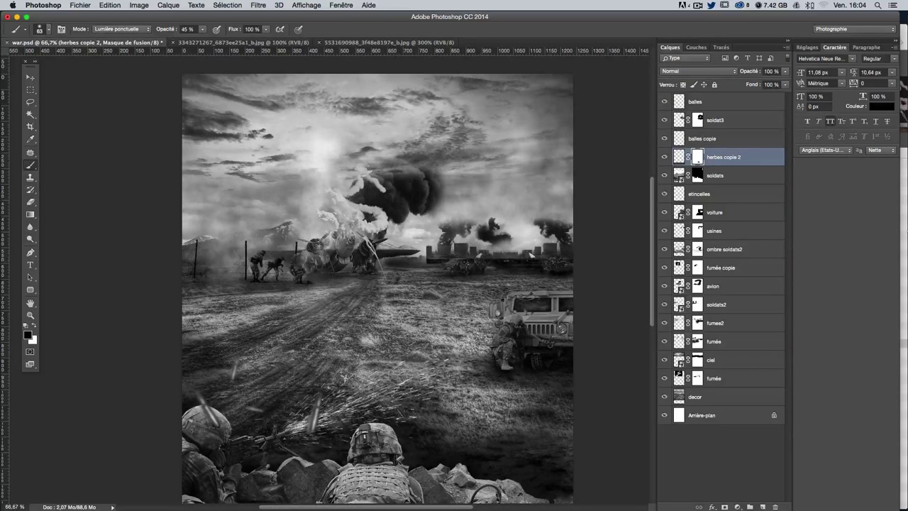
Step: Place the biplane photo into war.psd, scaled to about 147%, then cancel the placement
click(906, 229)
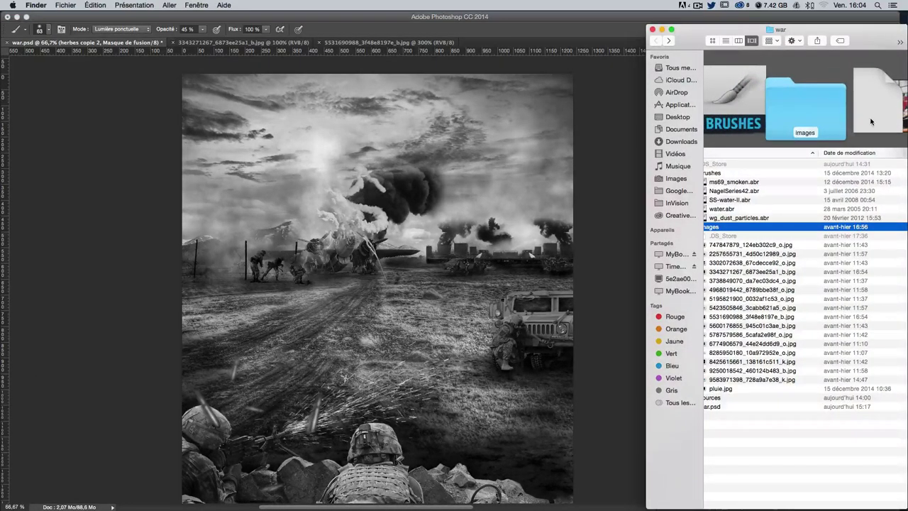
click(760, 254)
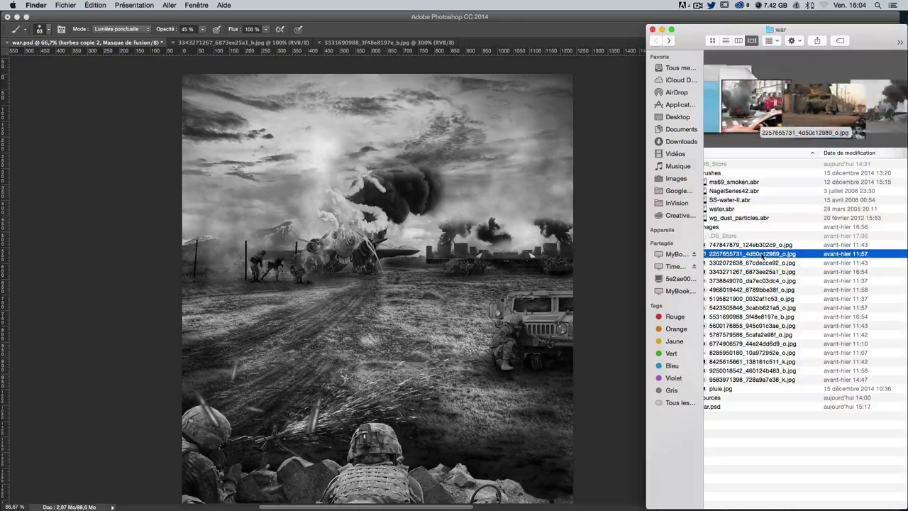
key(Down)
key(Down)
key(Down)
key(Down)
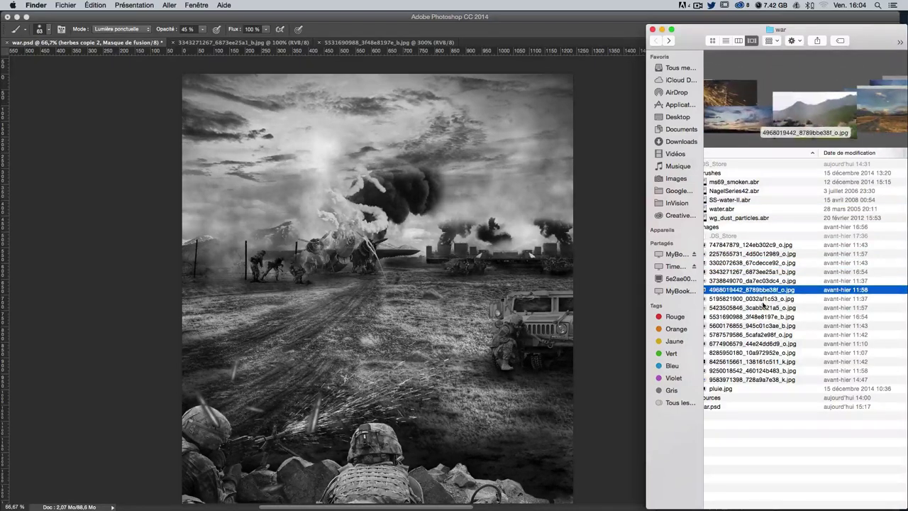
key(Down)
key(Down)
key(Down)
key(Down)
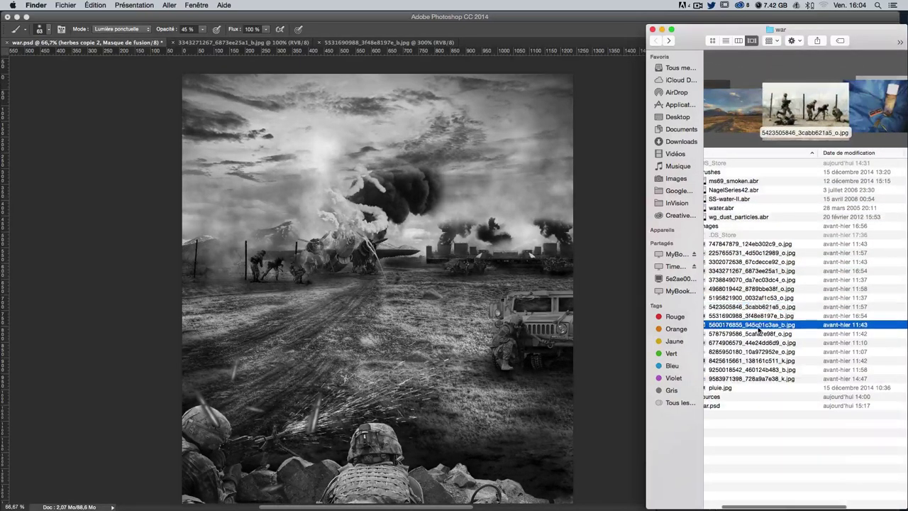
key(Down)
key(Down)
key(Down)
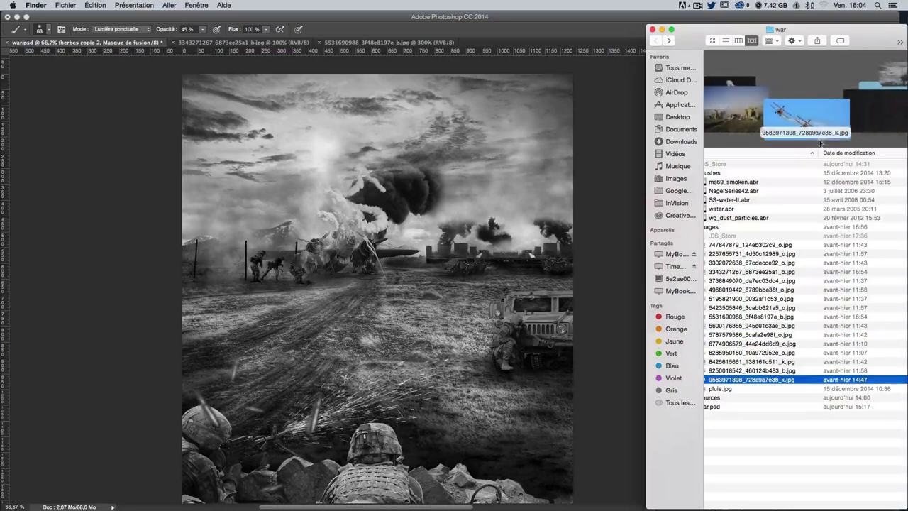
drag(735, 379, 459, 133)
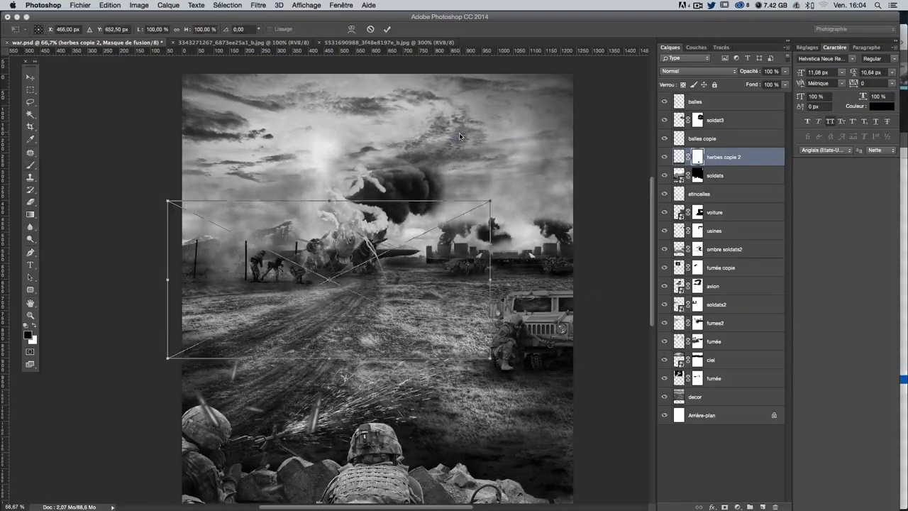
drag(360, 229, 480, 102)
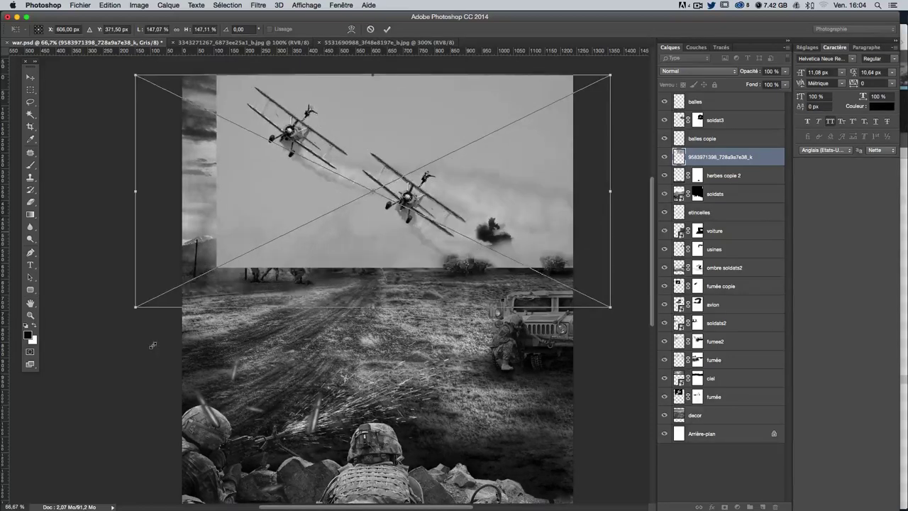
drag(287, 231, 135, 306)
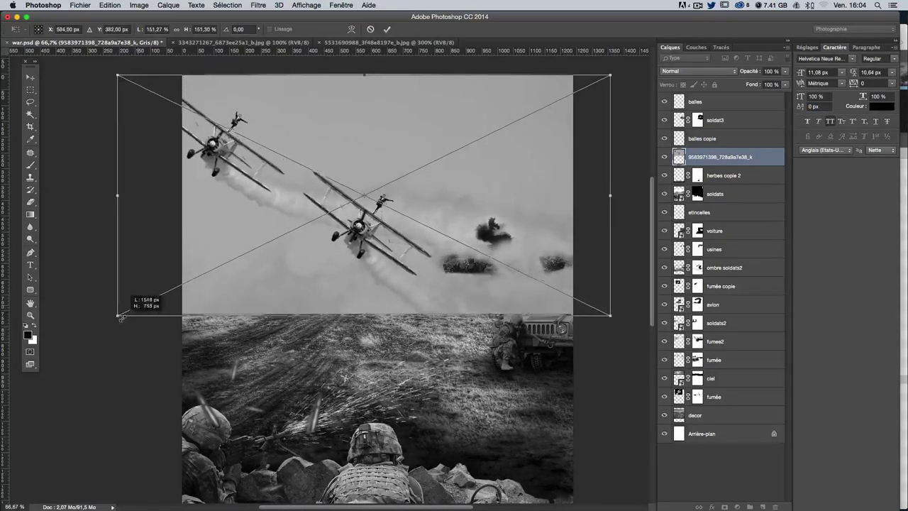
key(Escape)
Step: Open the biplane photo in Adobe Photoshop CC 2014, accepting the colour profile dialog
click(903, 224)
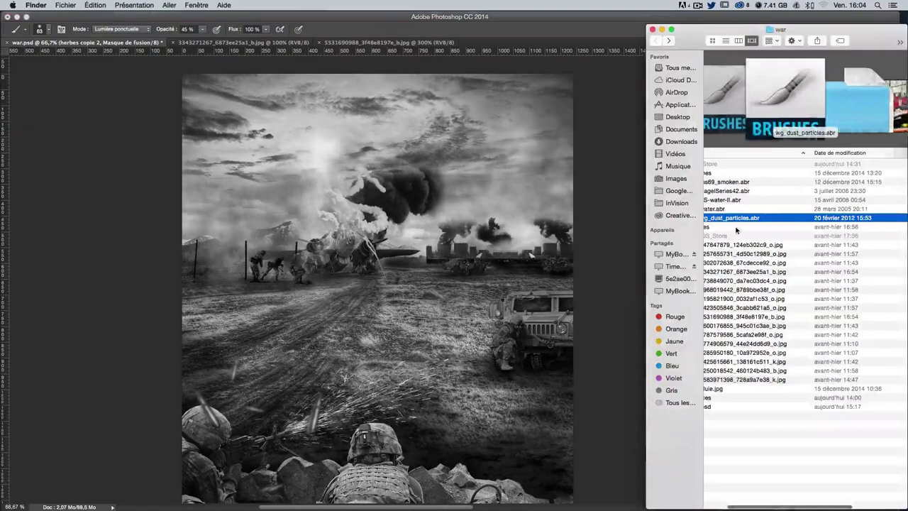
click(769, 335)
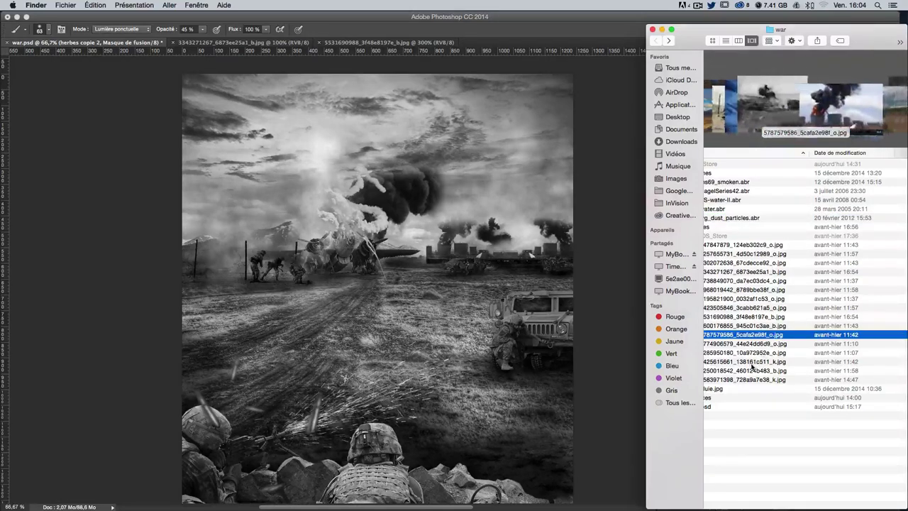
click(752, 370)
click(743, 379)
right_click(742, 379)
mouse_move(569, 319)
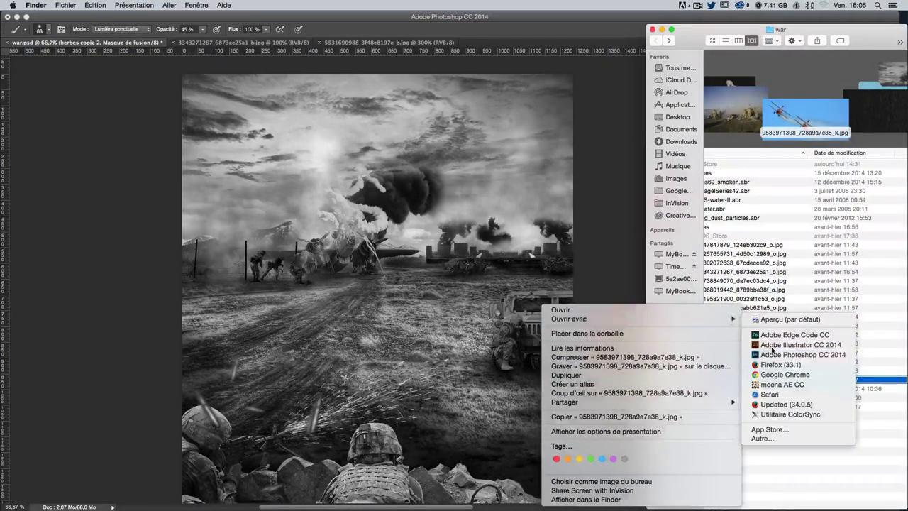
click(787, 354)
click(555, 301)
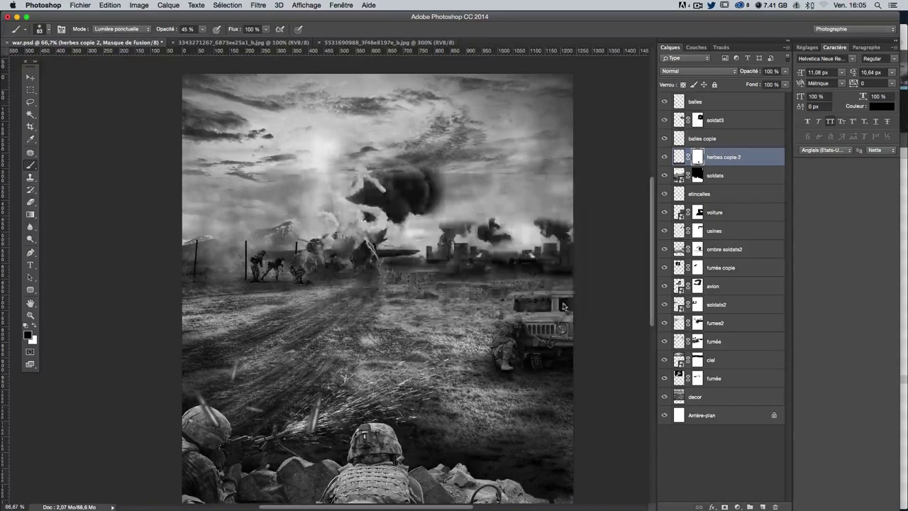
Step: Lasso the second biplane with its smoke and paste it as war.psd's top layer
click(32, 102)
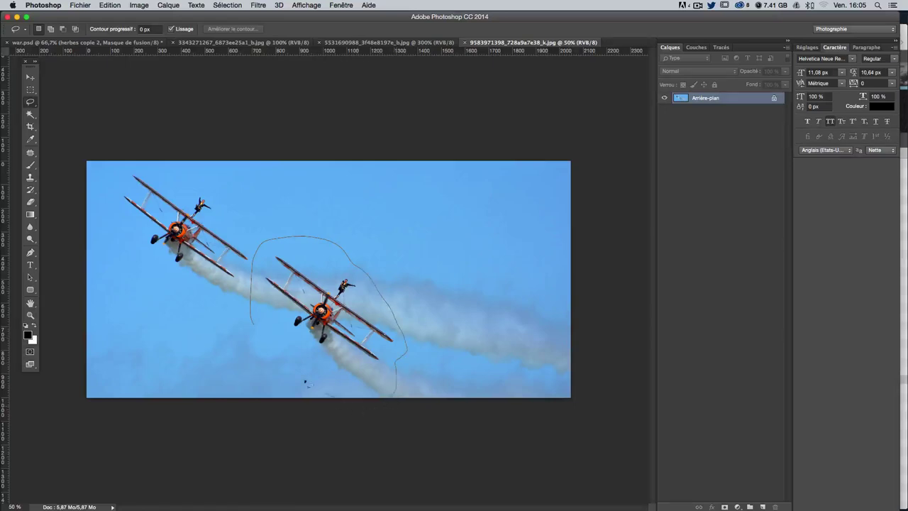
drag(247, 324, 247, 326)
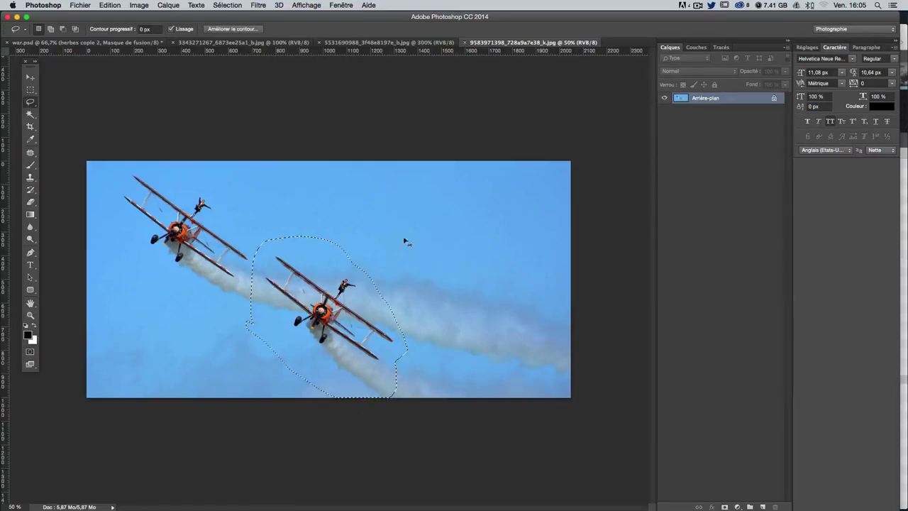
click(76, 43)
key(v)
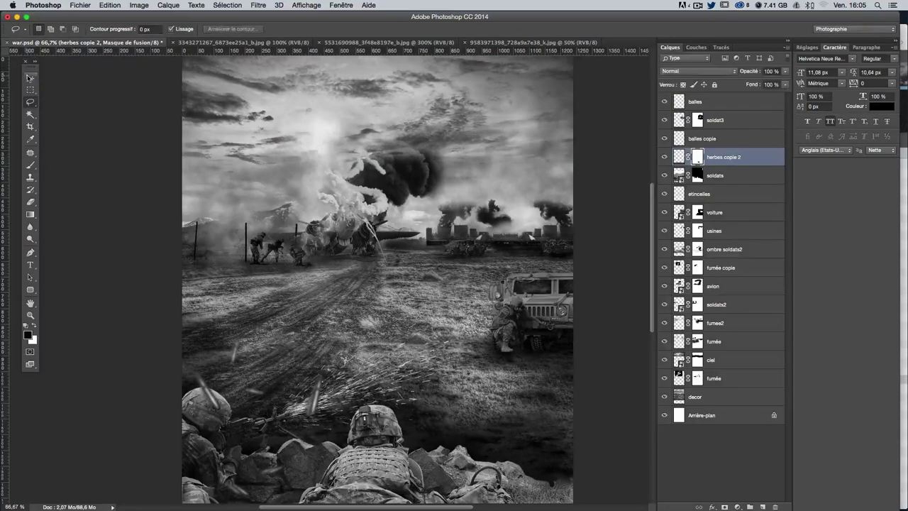
click(711, 101)
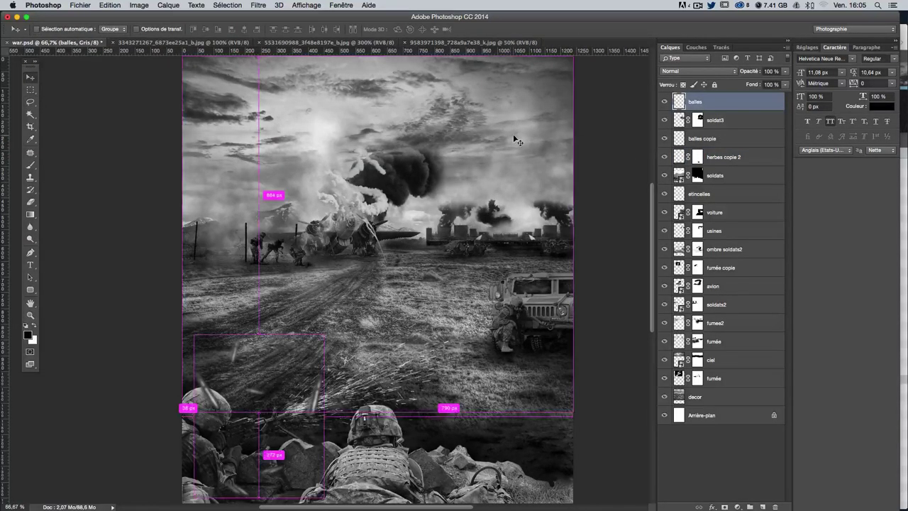
key(ctrl+v)
Step: Position the biplane in the upper-right sky with Obscurcir blending
mouse_move(400, 255)
mouse_down()
mouse_move(485, 176)
mouse_move(468, 184)
mouse_up()
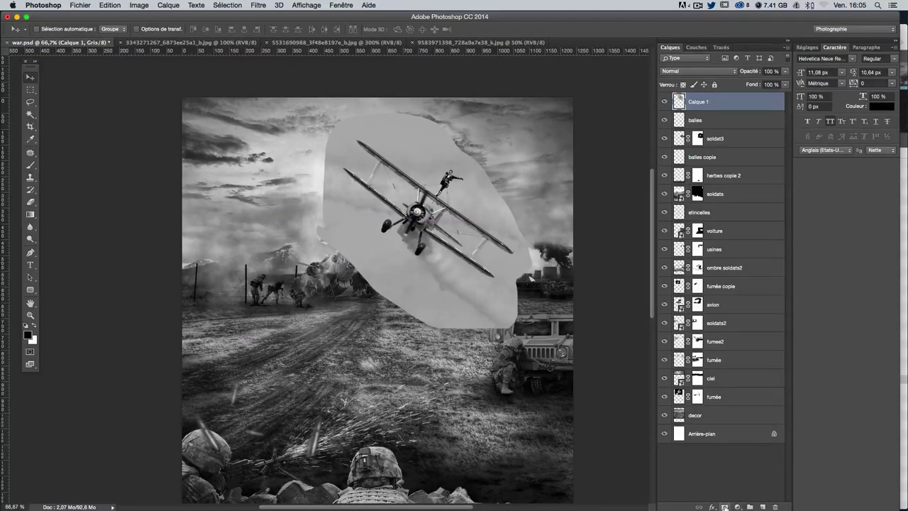
click(676, 72)
click(678, 97)
mouse_move(412, 237)
mouse_down()
mouse_move(449, 257)
mouse_move(479, 260)
mouse_up()
click(699, 71)
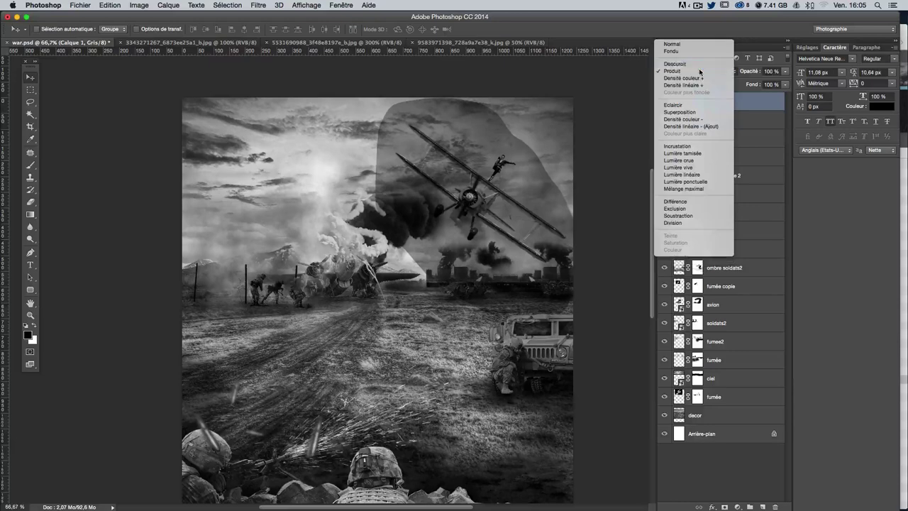
click(699, 64)
mouse_move(537, 165)
mouse_down()
mouse_move(526, 188)
mouse_move(524, 172)
mouse_up()
drag(494, 225, 497, 240)
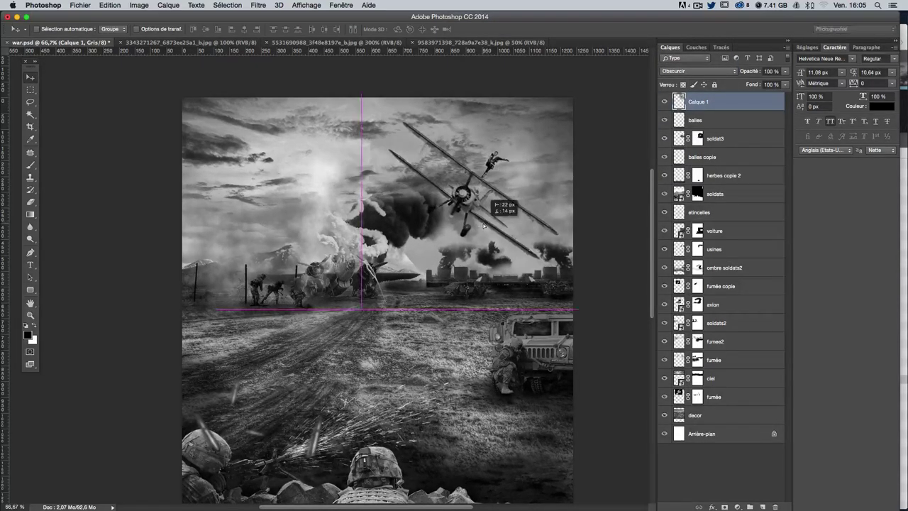
Step: Rename the biplane layer avion
double_click(700, 101)
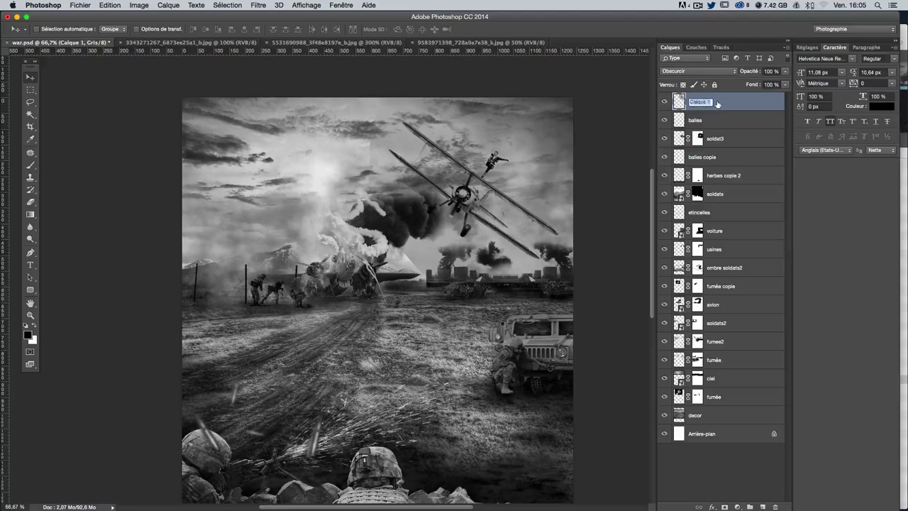
text(b)
key(Return)
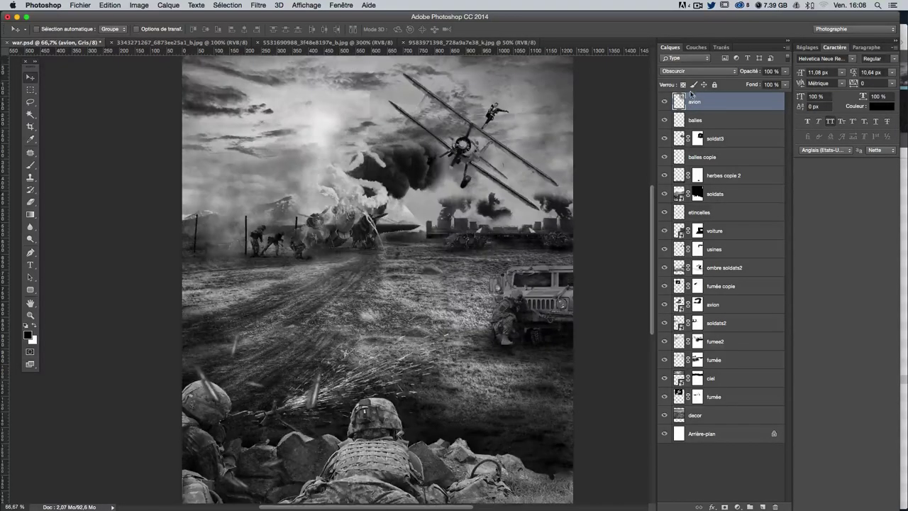
Step: Add a layer mask to avion and paint out the grey background around the plane
click(724, 506)
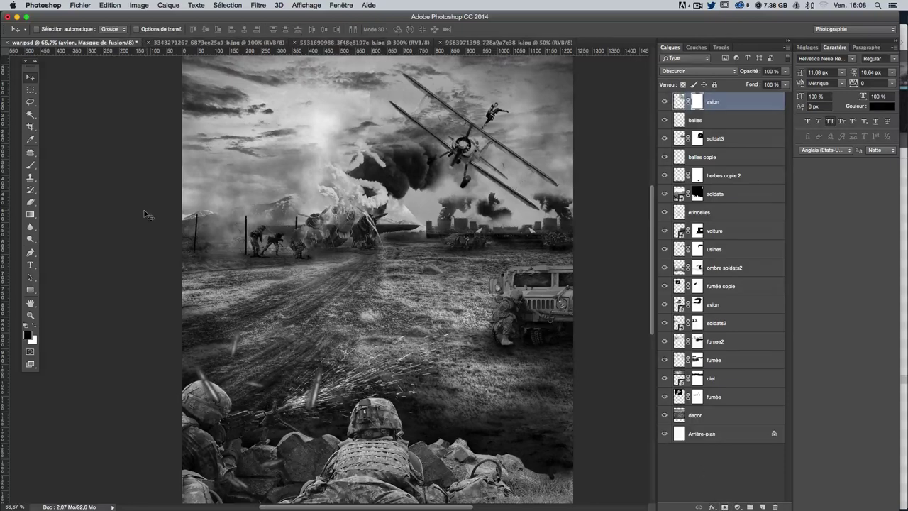
click(35, 167)
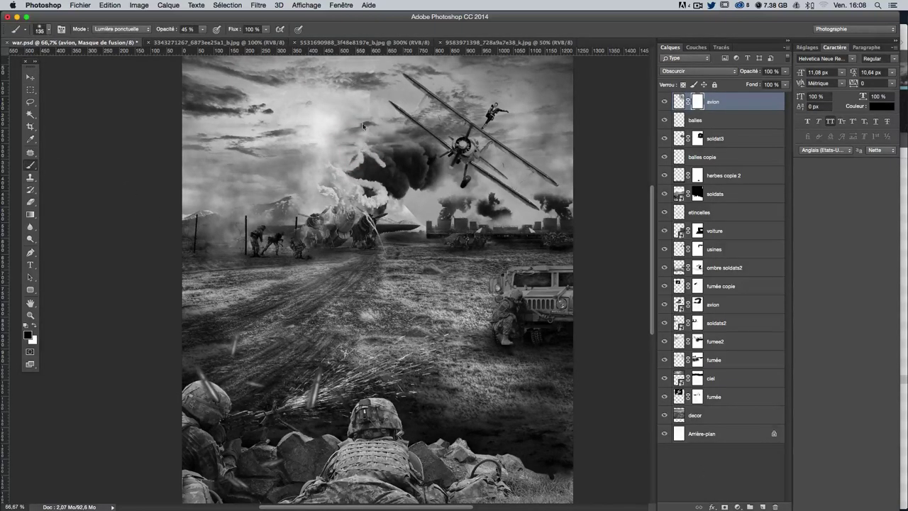
mouse_move(356, 99)
mouse_down()
mouse_move(381, 197)
mouse_move(415, 211)
mouse_up()
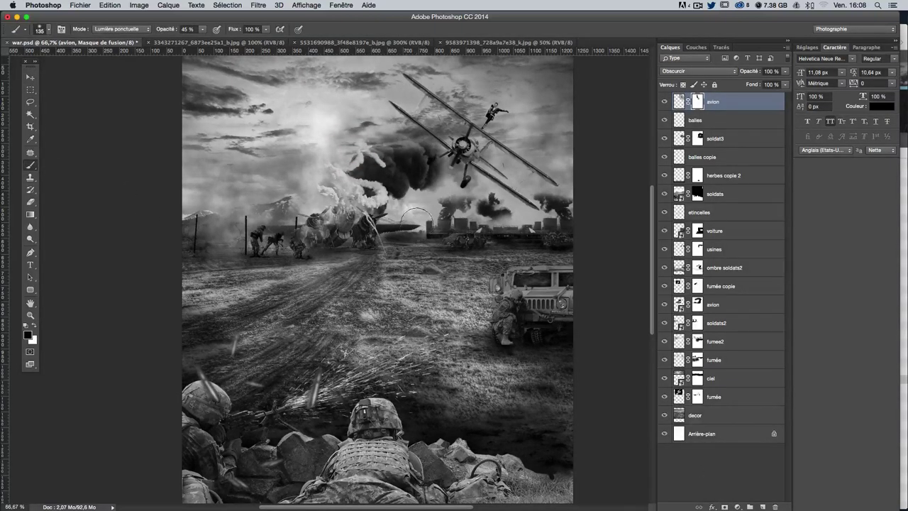
scroll(476, 126, up, 3)
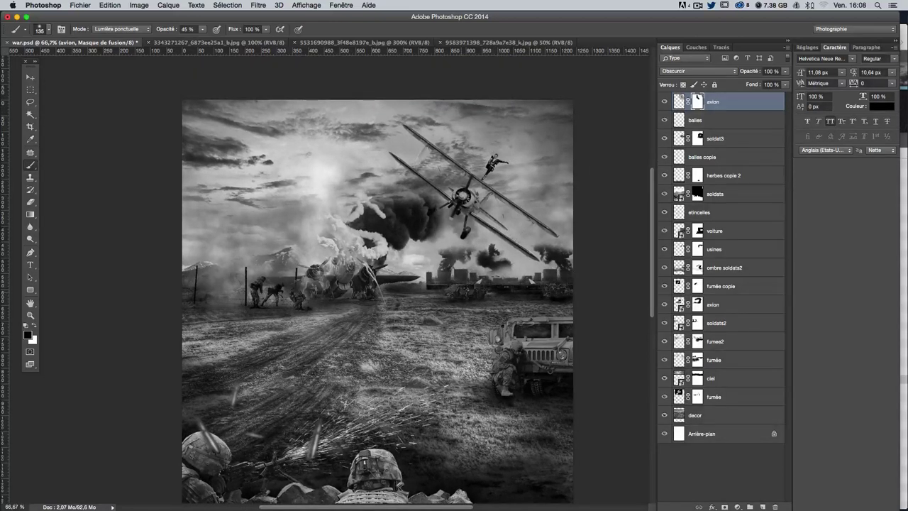
Step: Toggle the avion layer's visibility to compare the masked biplane against the sky
click(664, 101)
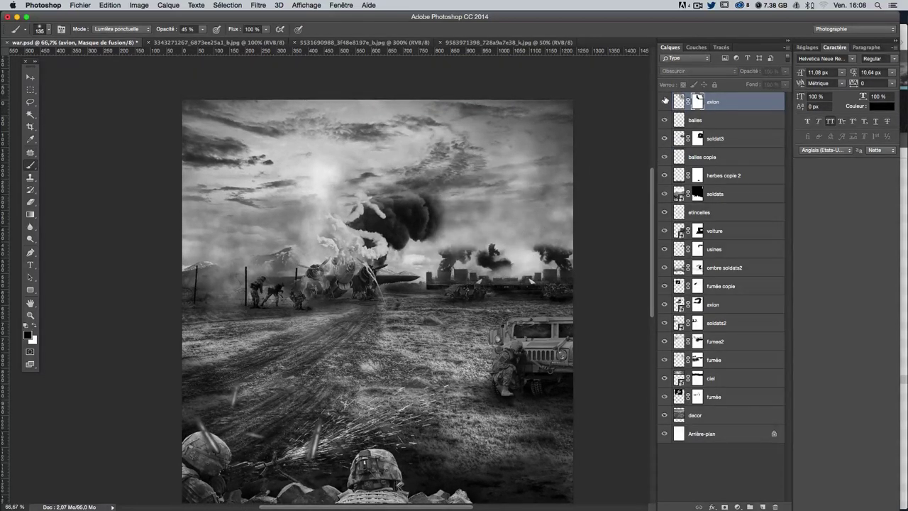
click(664, 101)
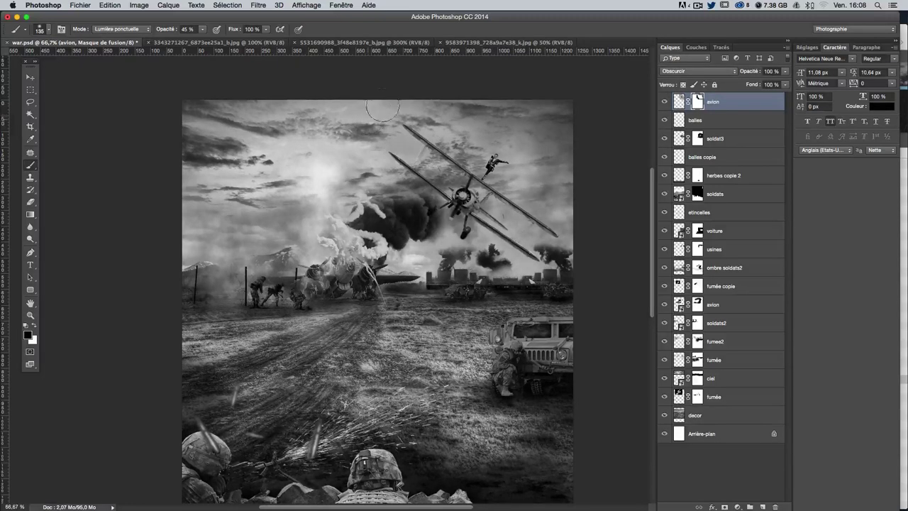
click(665, 101)
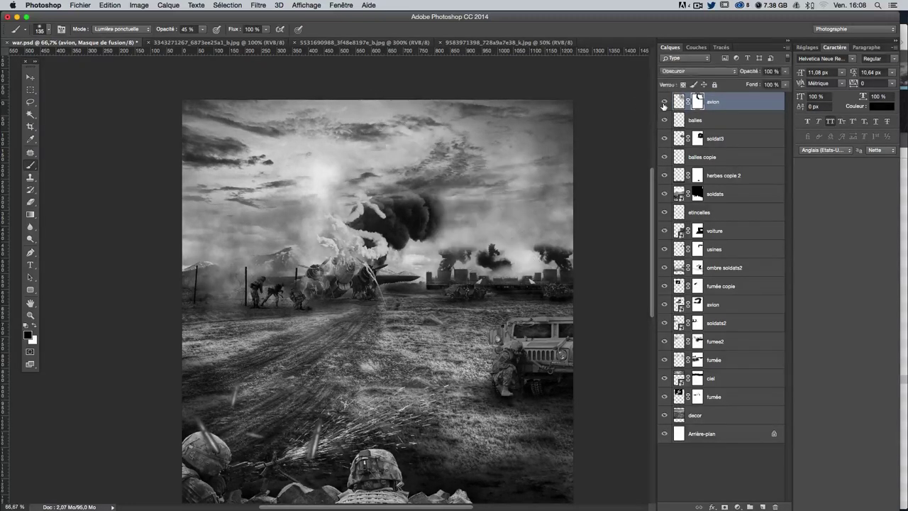
click(665, 101)
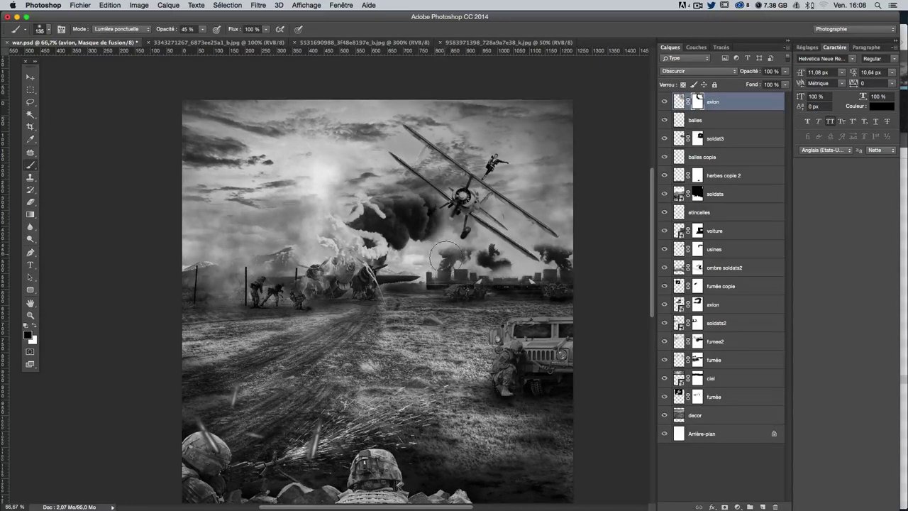
scroll(595, 242, down, 3)
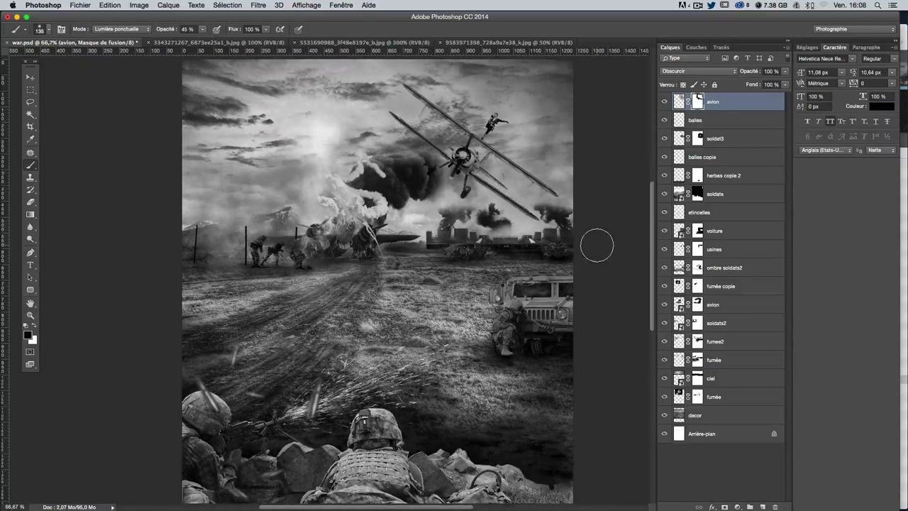
Step: Resize the mask brush to 69, 21 and 38 px at 100% opacity, rechecking the biplane
drag(537, 168, 518, 167)
click(202, 31)
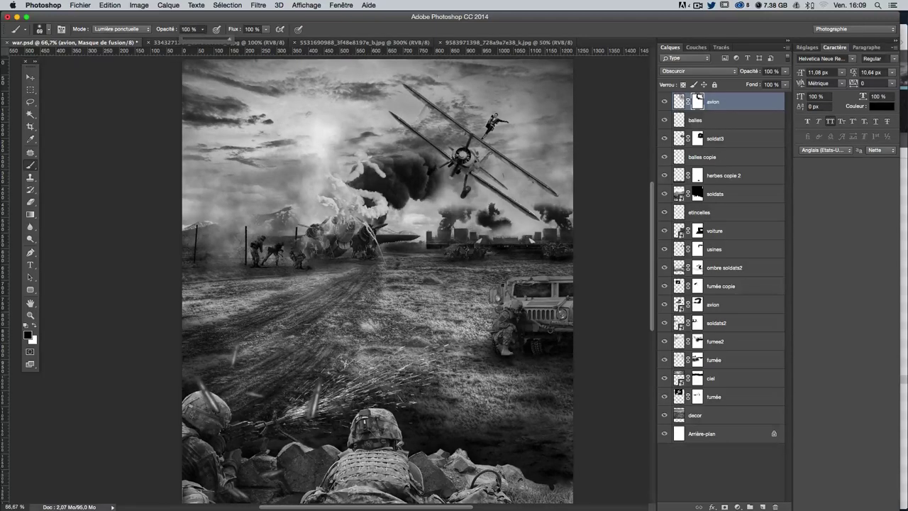
mouse_move(517, 122)
mouse_down()
mouse_move(519, 115)
mouse_move(480, 130)
mouse_up()
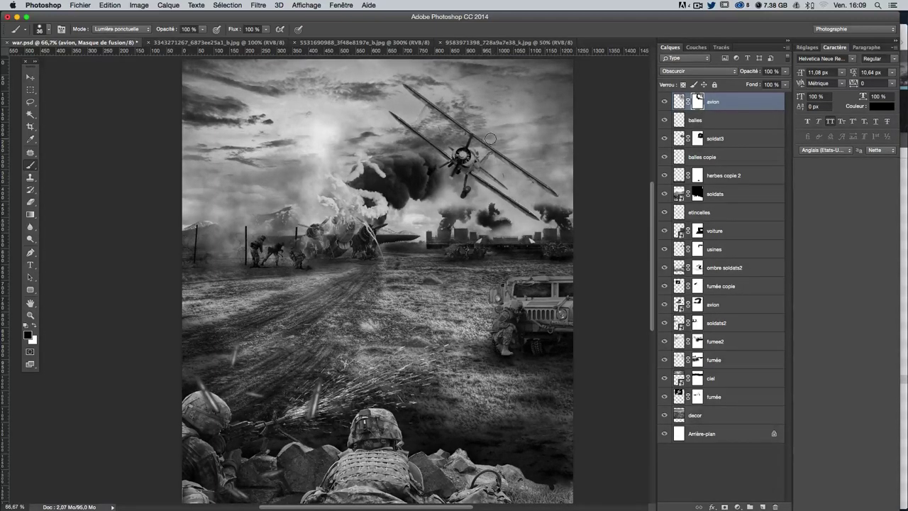
drag(500, 135, 489, 134)
click(664, 102)
click(664, 102)
click(665, 102)
click(665, 102)
drag(472, 210, 489, 210)
Step: Shift the biplane slightly left, then select the voiture layer from the canvas layer list
click(30, 75)
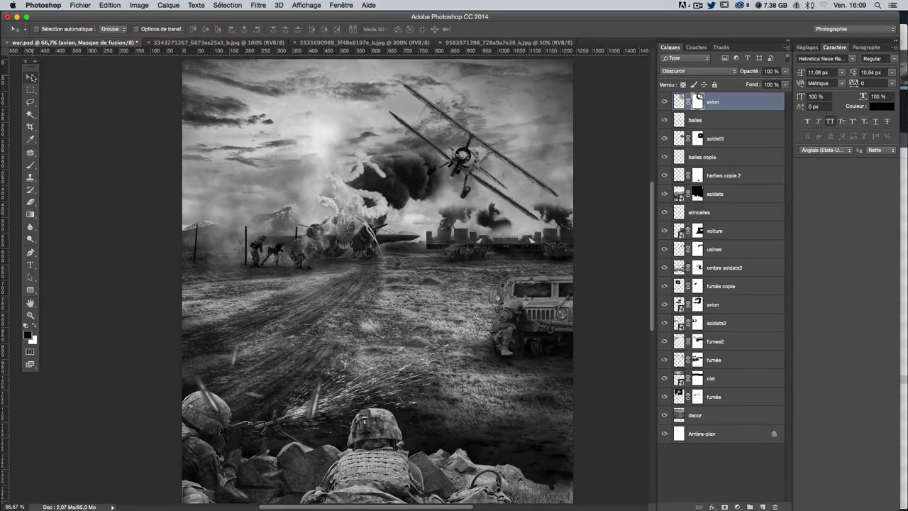
drag(512, 172, 501, 168)
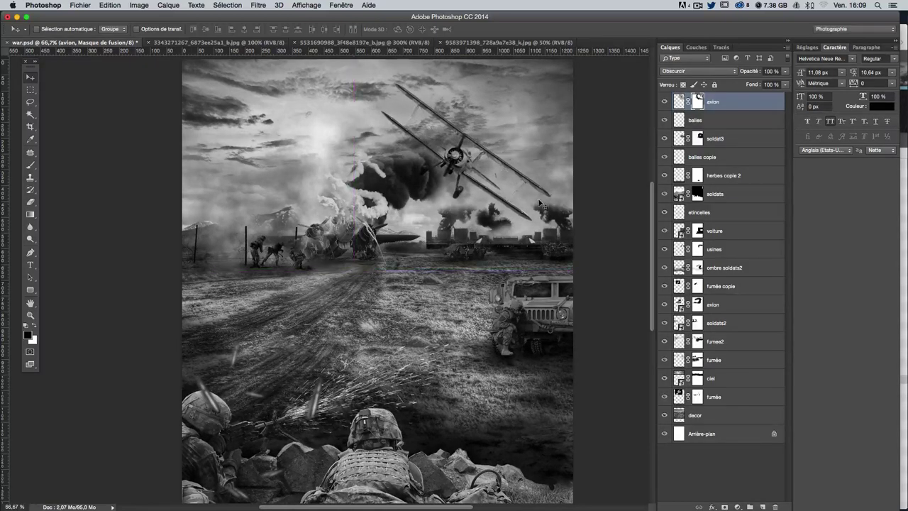
drag(501, 168, 539, 198)
scroll(576, 211, up, 1)
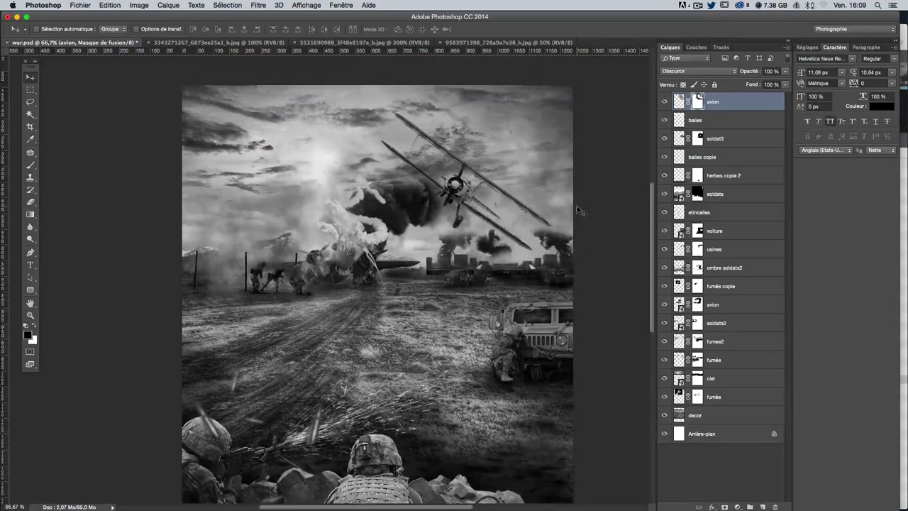
scroll(369, 348, down, 2)
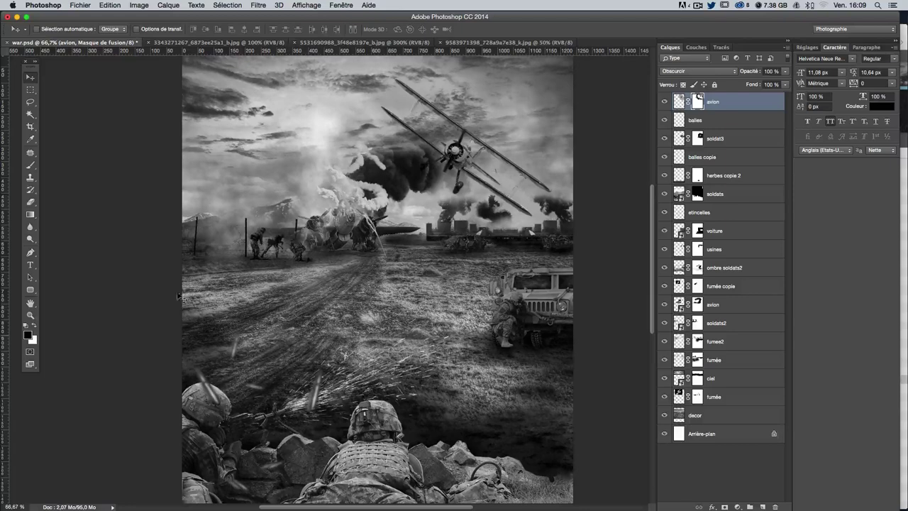
scroll(330, 312, down, 2)
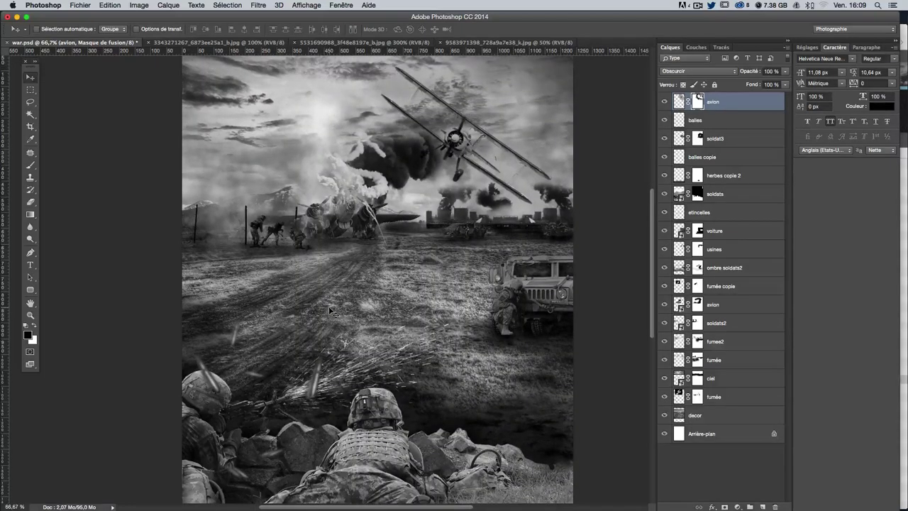
scroll(355, 312, up, 2)
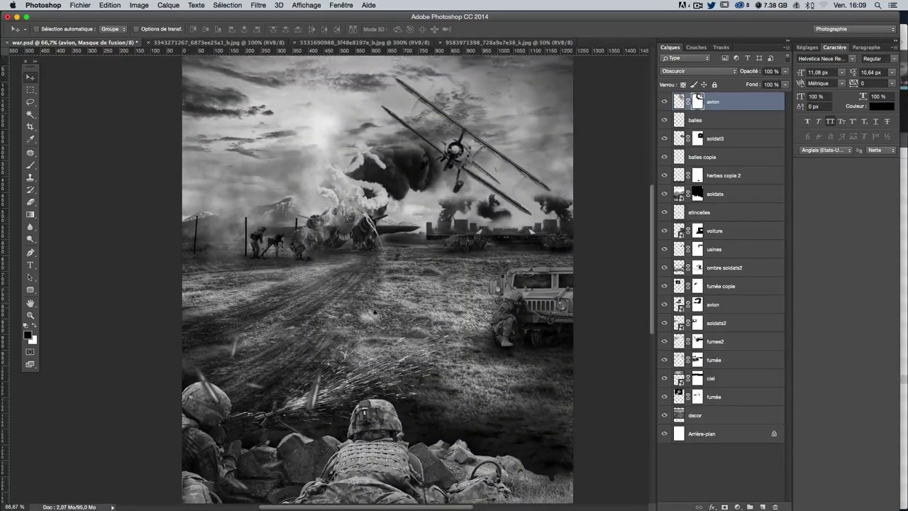
scroll(523, 265, down, 1)
right_click(523, 267)
click(540, 270)
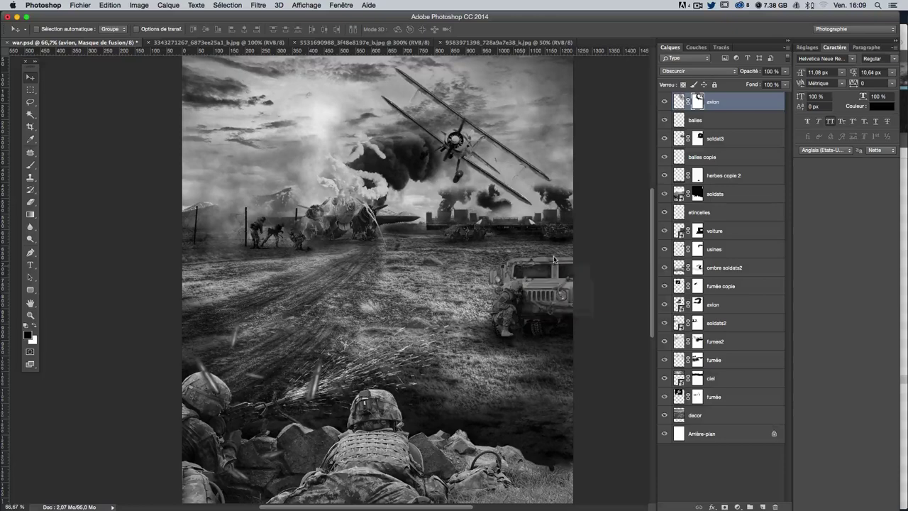
key(ctrl+t)
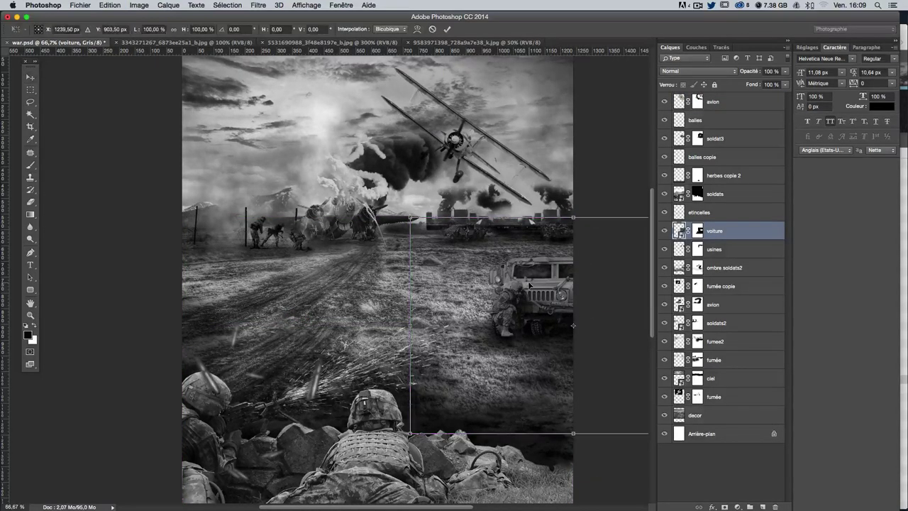
right_click(514, 261)
click(543, 385)
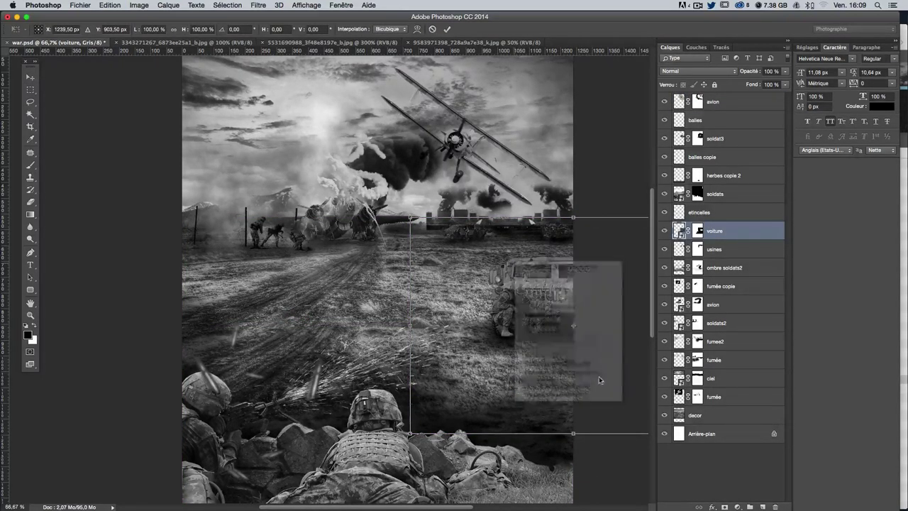
key(Return)
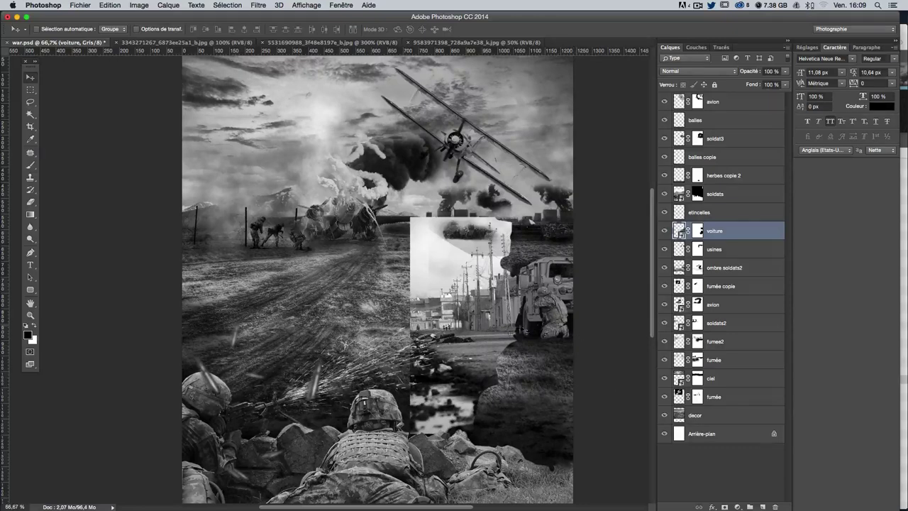
drag(542, 325, 205, 317)
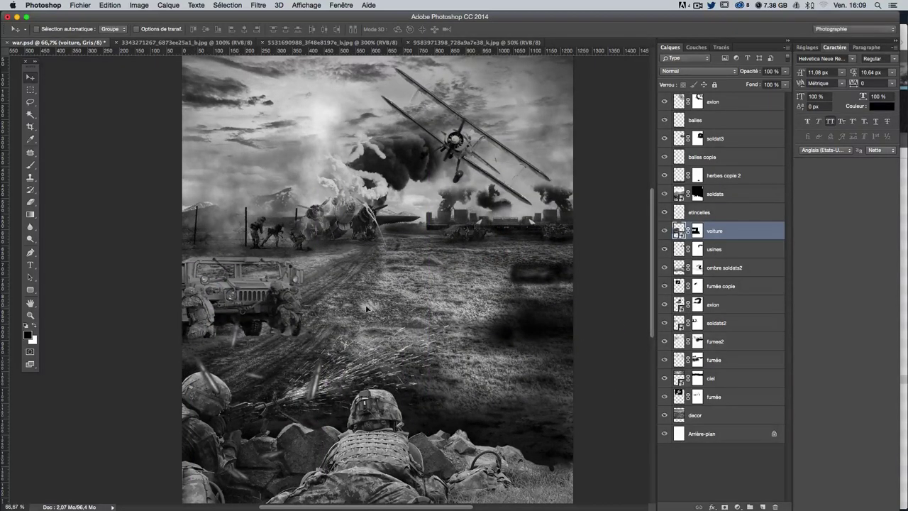
drag(417, 307, 357, 308)
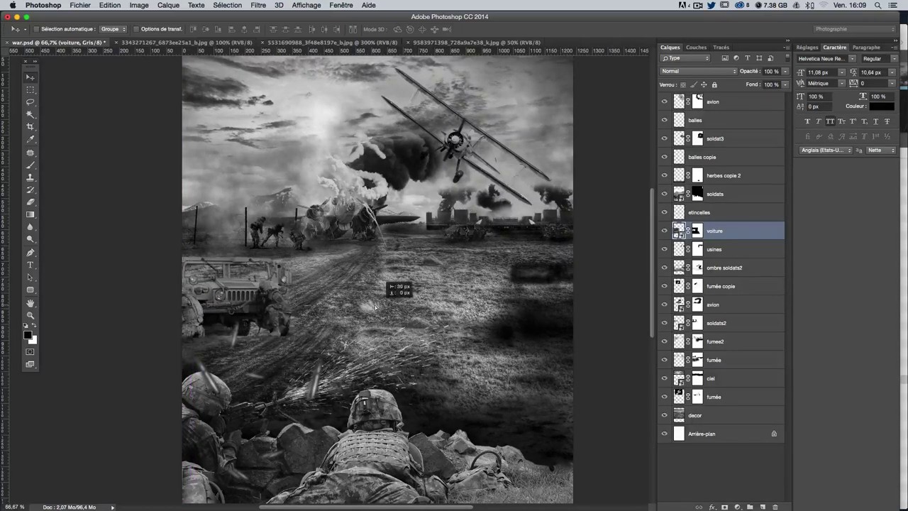
drag(357, 308, 563, 288)
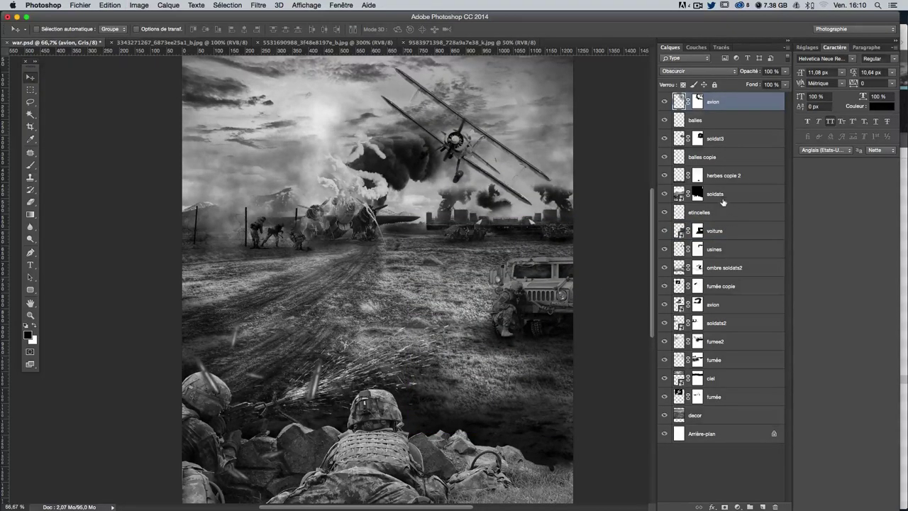
Step: Check the ombre soldats2 shadow and select it together with the voiture jeep layer
click(664, 266)
click(737, 267)
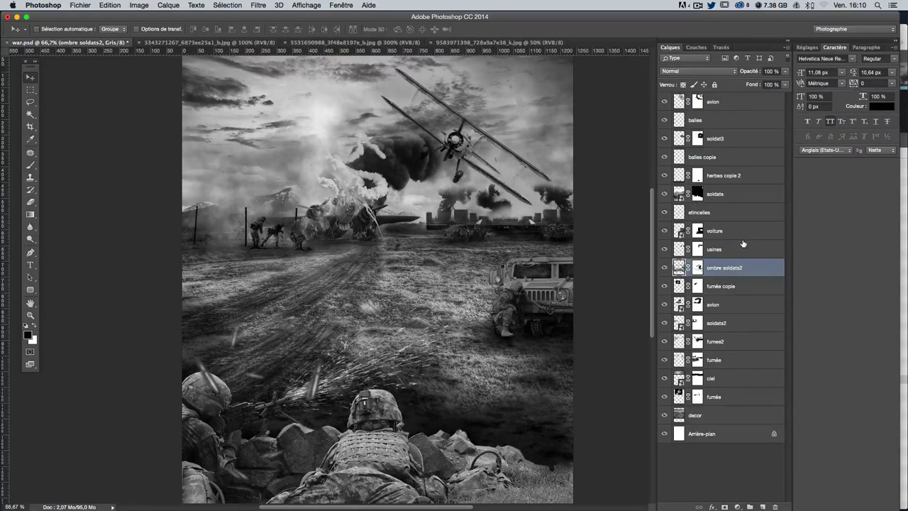
super+click(729, 197)
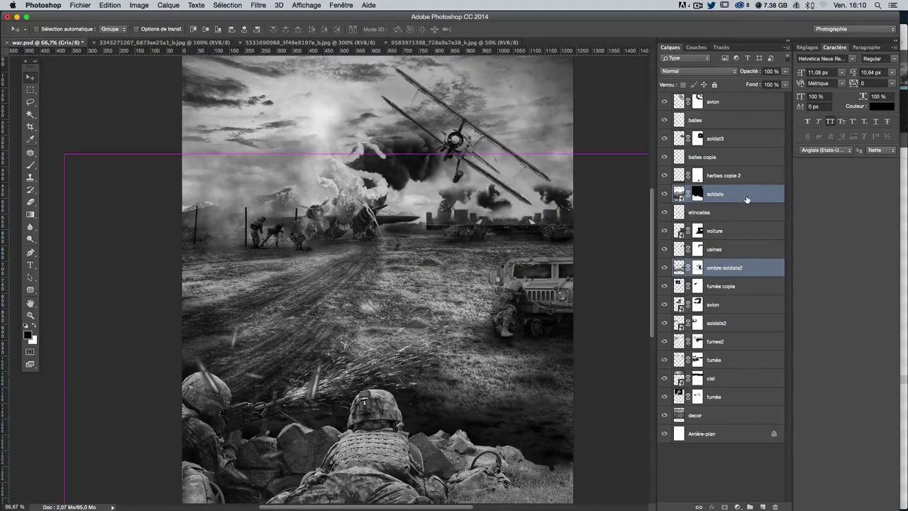
click(741, 267)
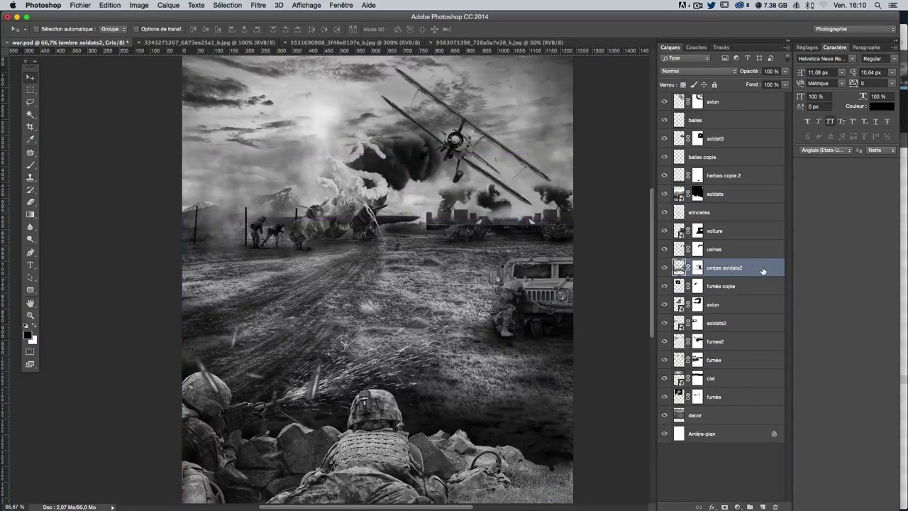
click(663, 267)
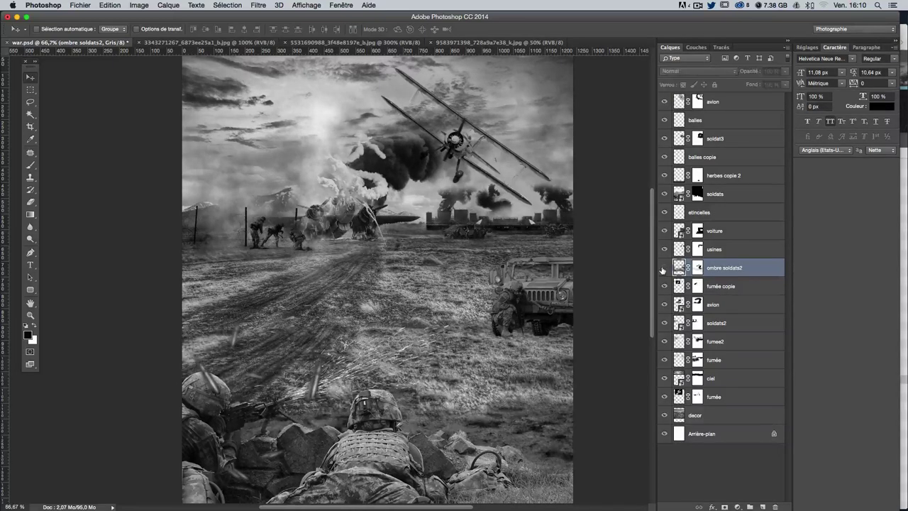
right_click(552, 282)
shift+click(573, 286)
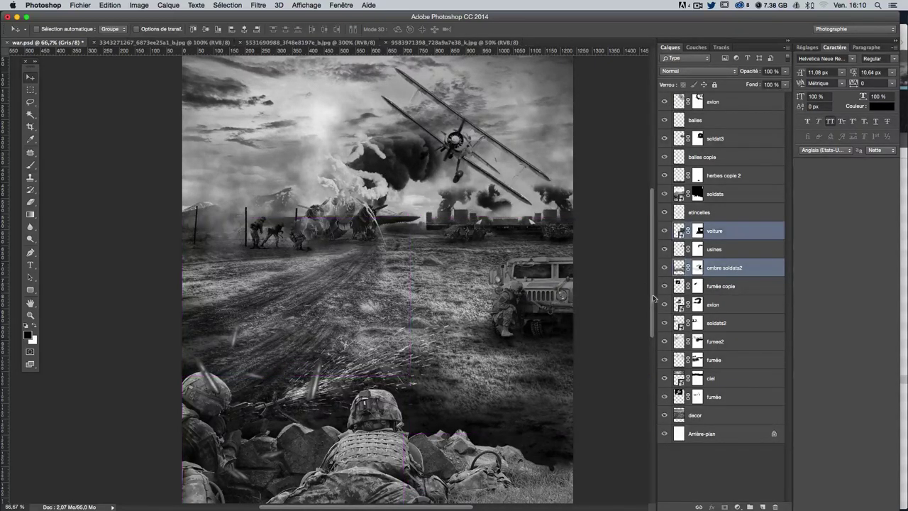
Step: Duplicate the jeep and its shadow and flip the copies horizontally
drag(490, 287, 193, 254)
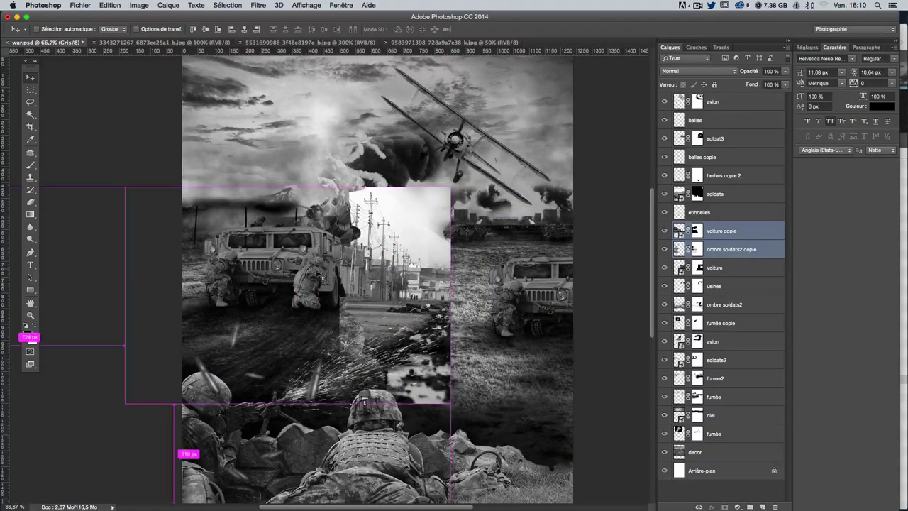
key(ctrl+t)
right_click(329, 297)
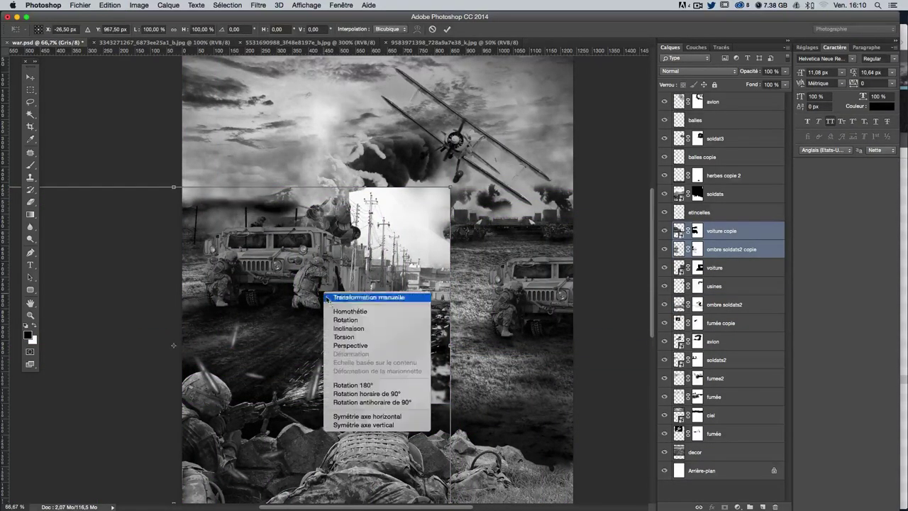
click(357, 414)
key(Return)
Step: Move the mirrored jeep copy to the left edge and hide the original jeep
mouse_move(298, 245)
mouse_down()
mouse_move(377, 226)
mouse_move(366, 278)
mouse_move(373, 288)
mouse_up()
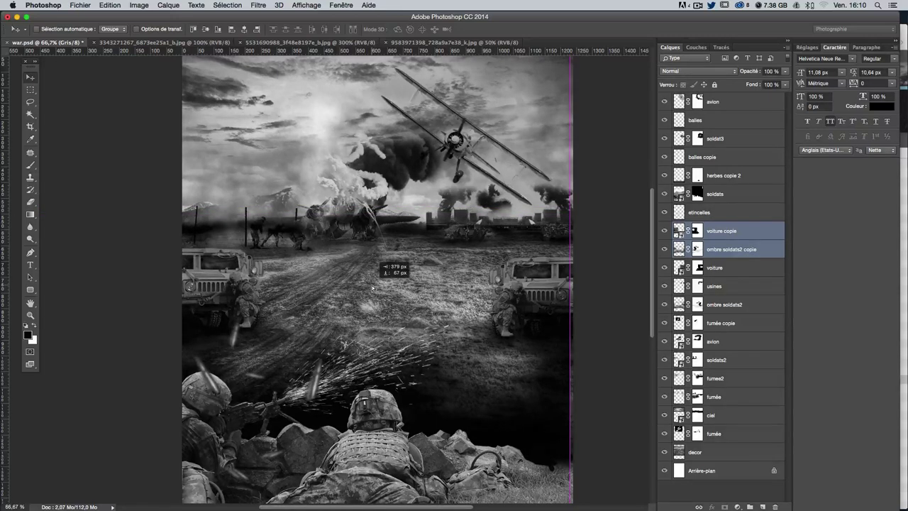
drag(373, 288, 374, 286)
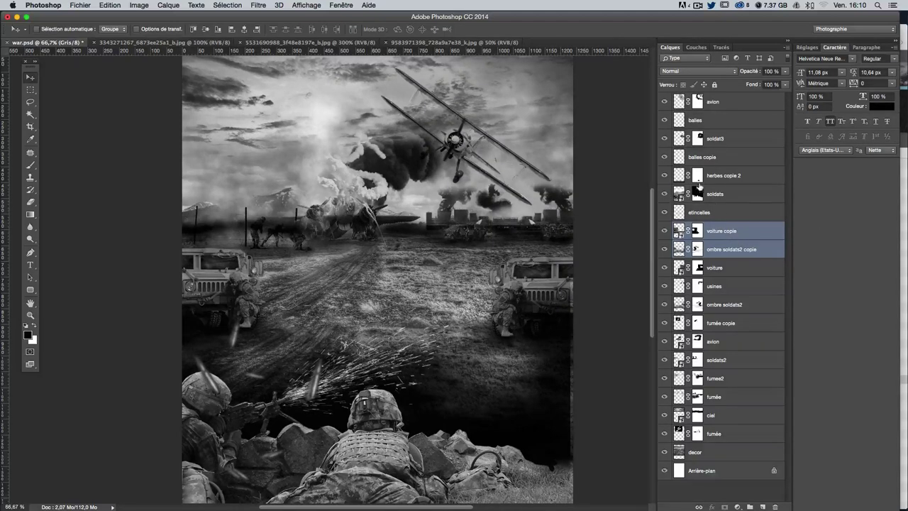
click(666, 267)
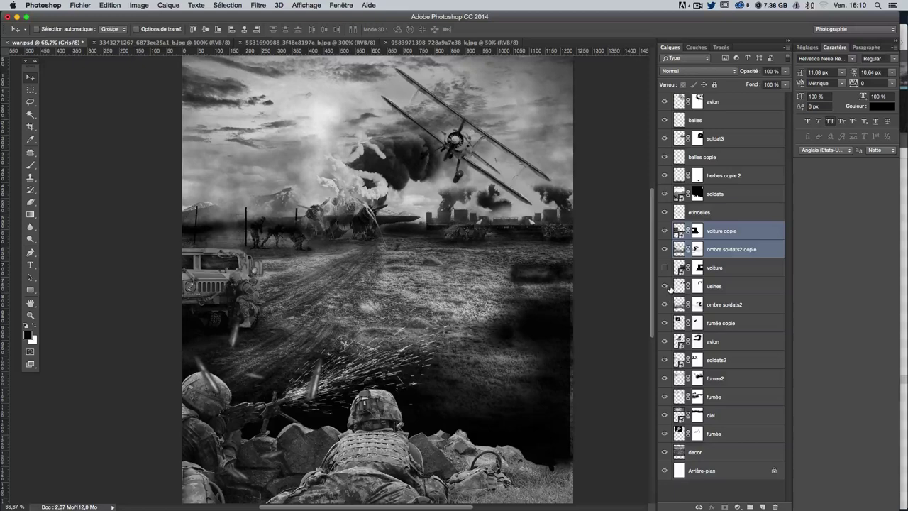
Step: Mask out stray parts of the ombre soldats2 copie shadow, then right-side patches on ombre soldats2
click(744, 233)
click(742, 252)
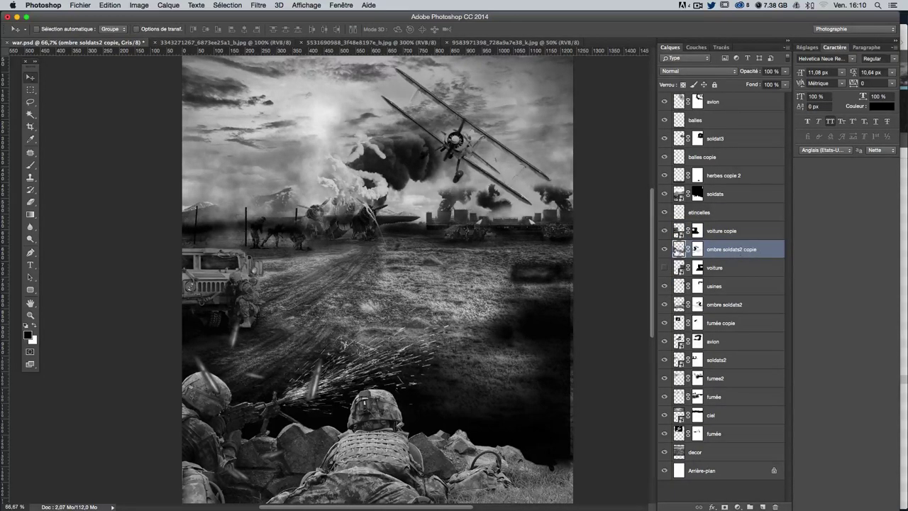
click(663, 250)
click(664, 249)
click(697, 249)
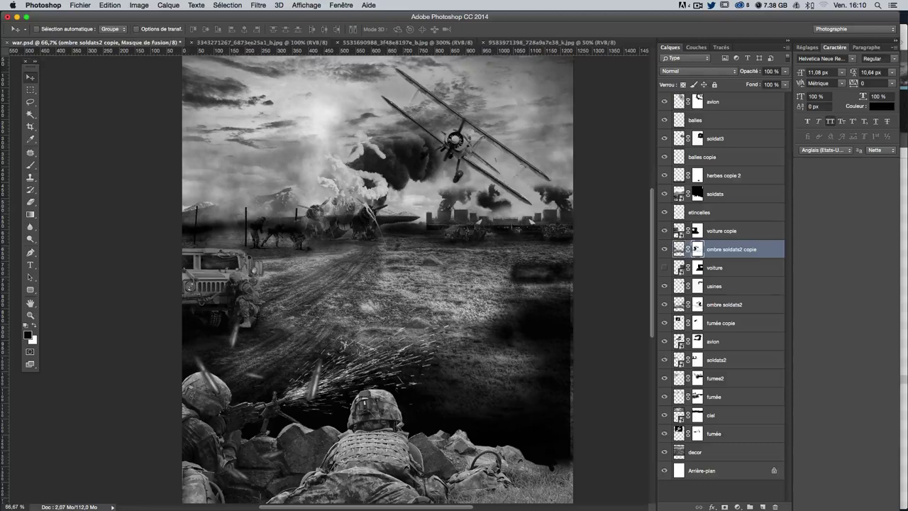
click(32, 165)
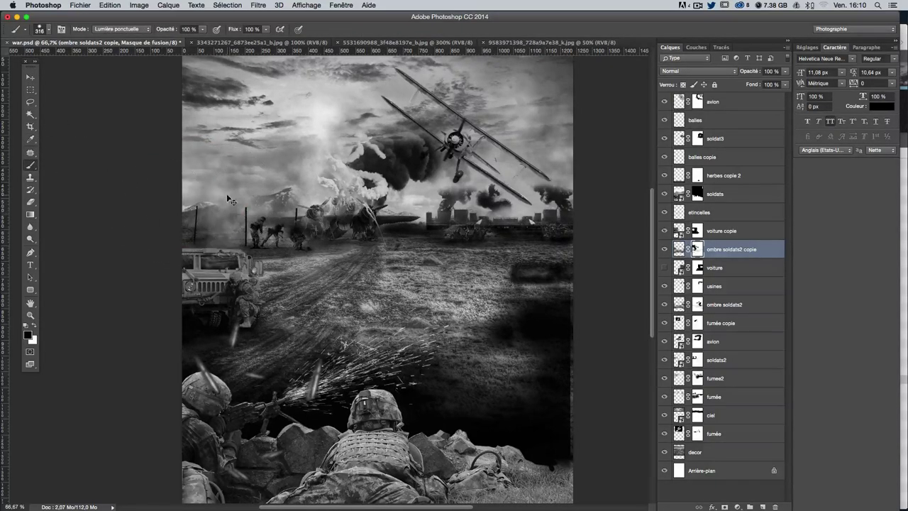
drag(212, 229, 358, 198)
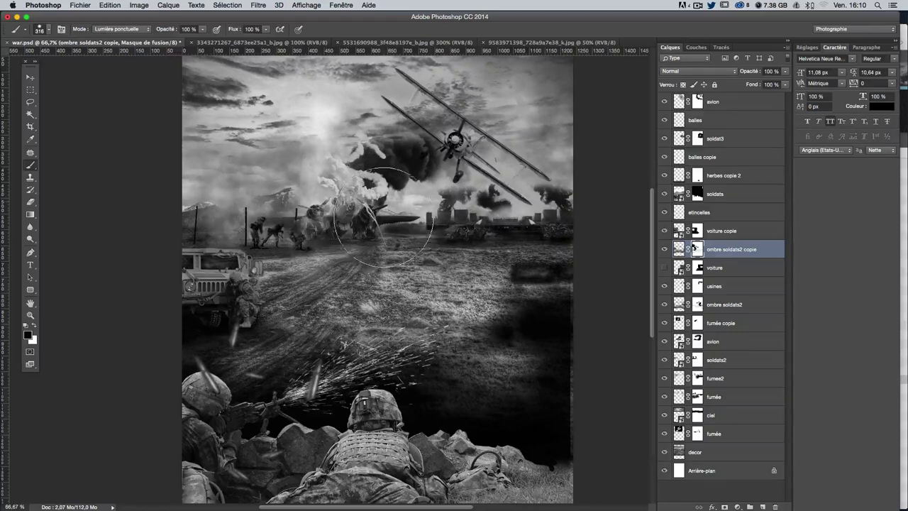
mouse_move(560, 397)
mouse_down()
mouse_move(565, 431)
mouse_move(397, 398)
mouse_up()
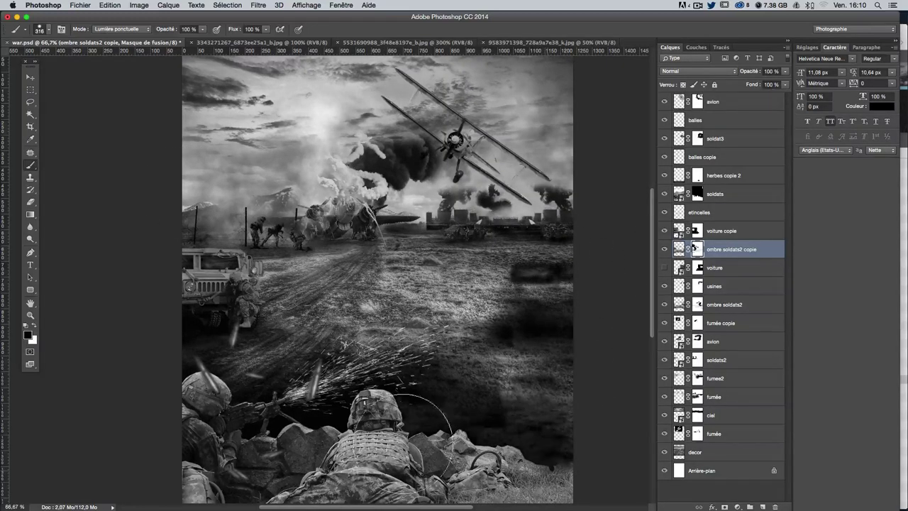
drag(472, 396, 577, 436)
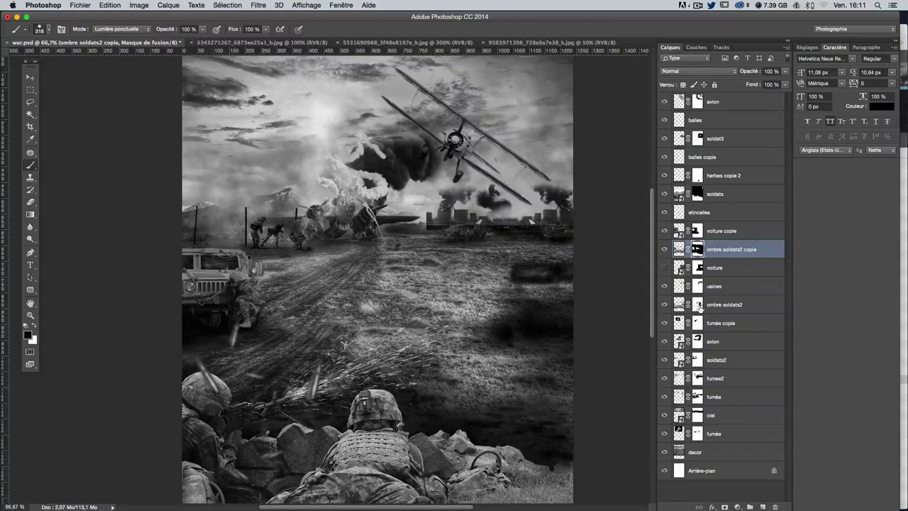
click(699, 305)
drag(537, 294, 479, 312)
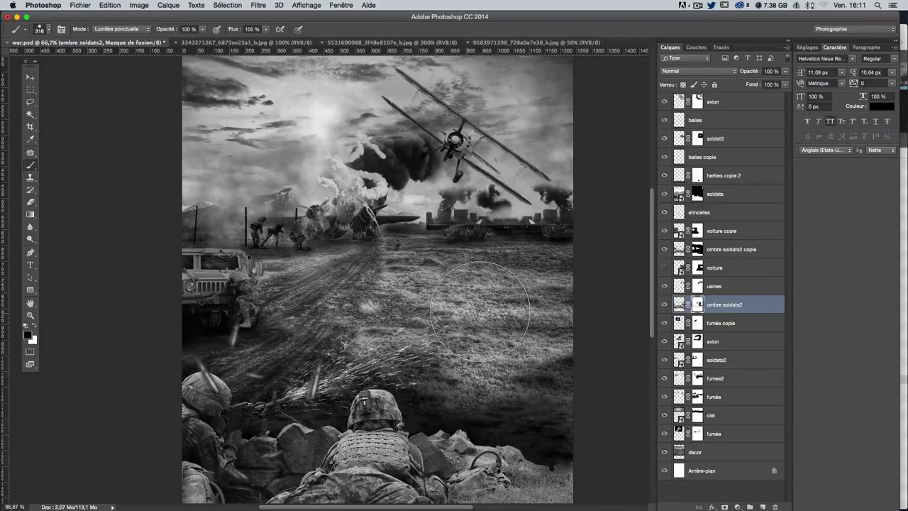
Step: Fade the right-field shadow on the ombre soldats2 mask with a 236 px, 20% opacity brush
drag(539, 298, 497, 298)
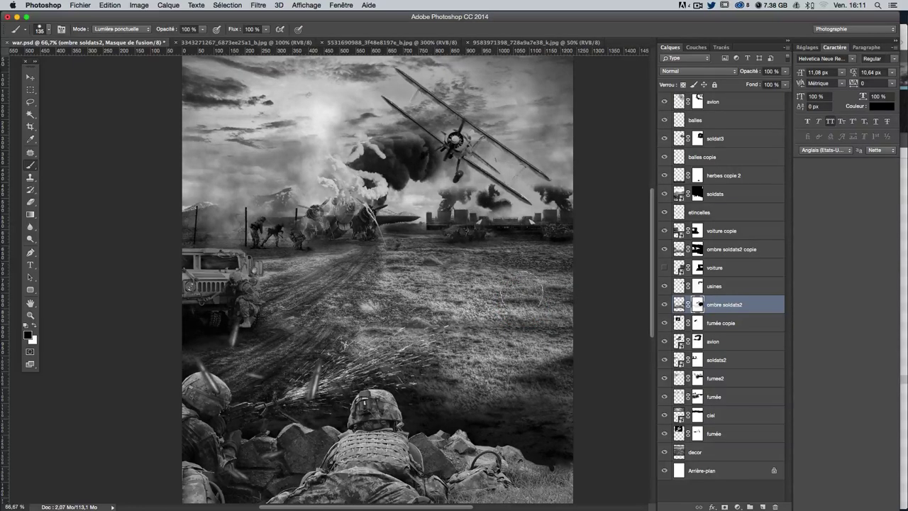
click(202, 29)
drag(201, 38, 195, 41)
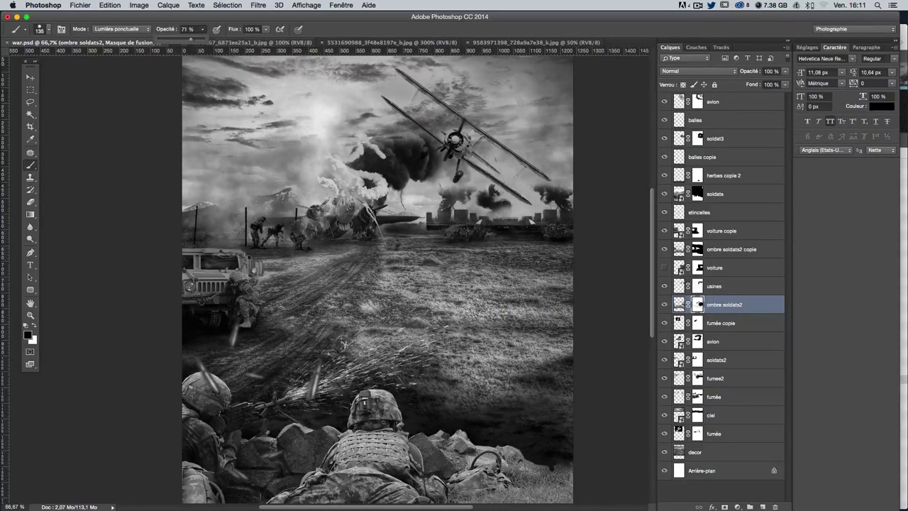
mouse_move(502, 311)
mouse_down()
mouse_move(539, 311)
mouse_move(546, 390)
mouse_up()
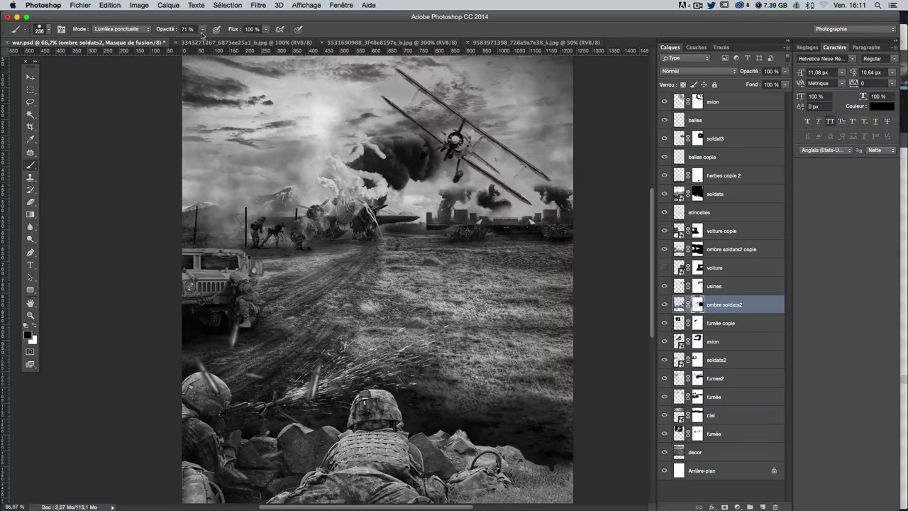
drag(202, 34, 186, 43)
drag(354, 374, 576, 425)
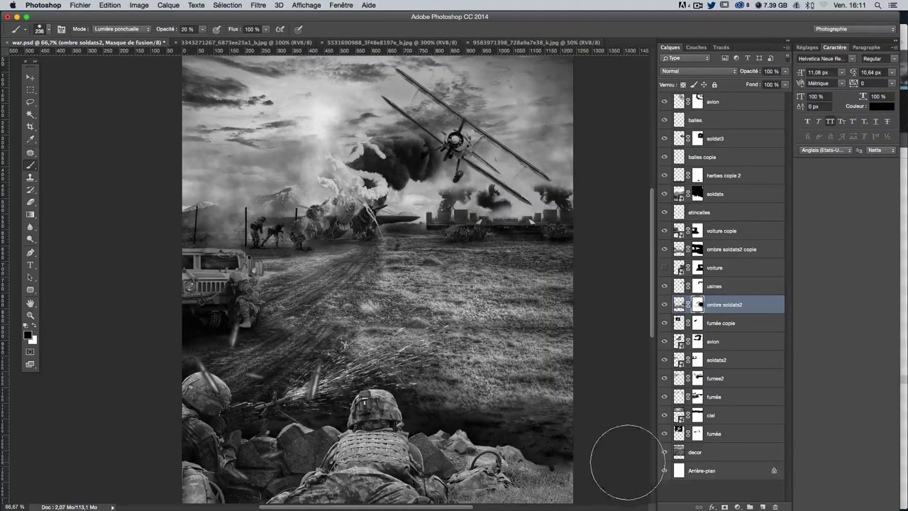
drag(340, 368, 552, 380)
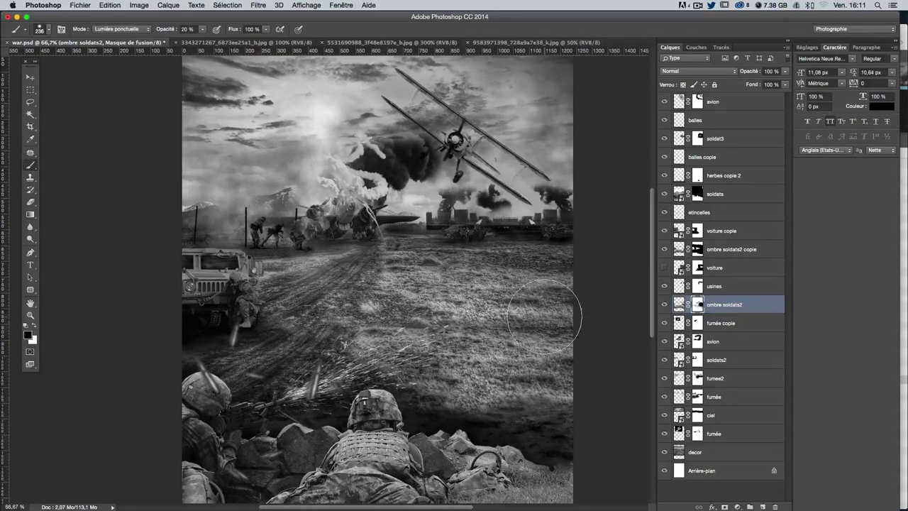
scroll(544, 316, up, 2)
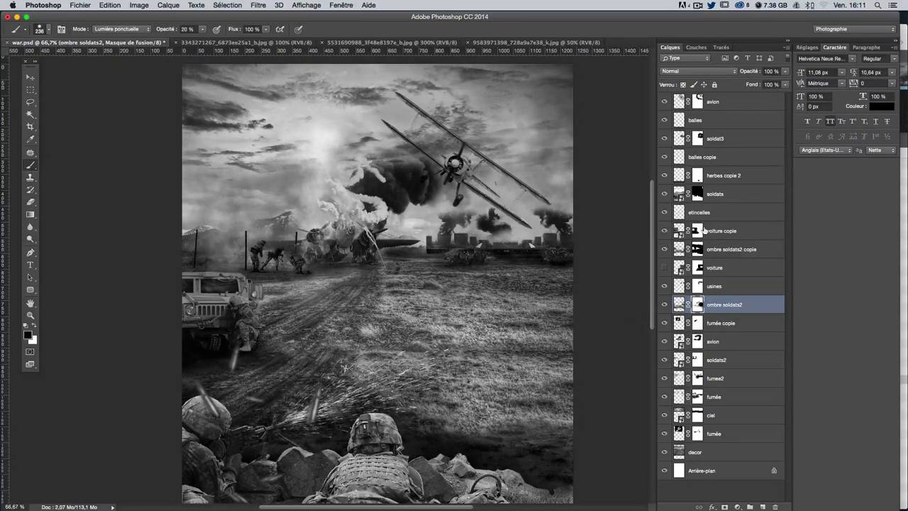
click(696, 248)
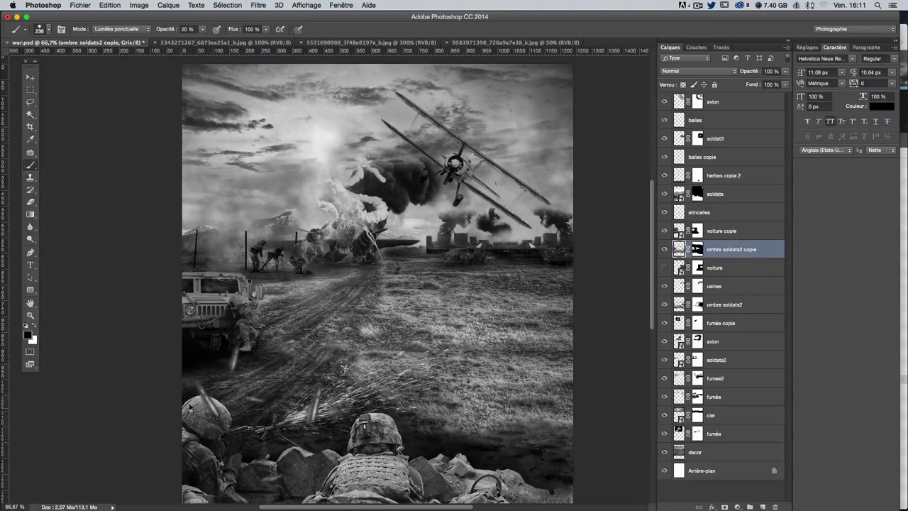
Step: Shrink the brush to 80 and toggle the shadow and soldats layers to compare
click(663, 250)
click(662, 250)
key(bracketleft)
key(bracketleft)
key(bracketleft)
scroll(239, 420, down, 3)
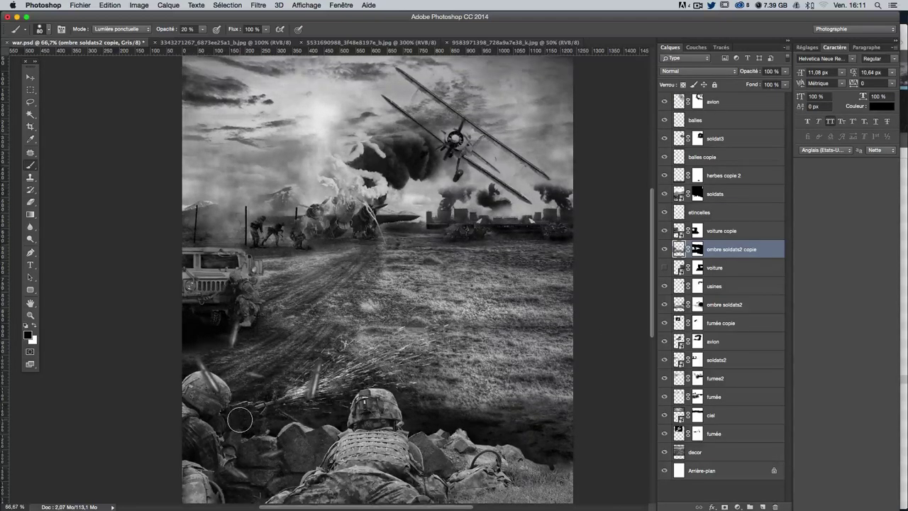
scroll(239, 420, down, 2)
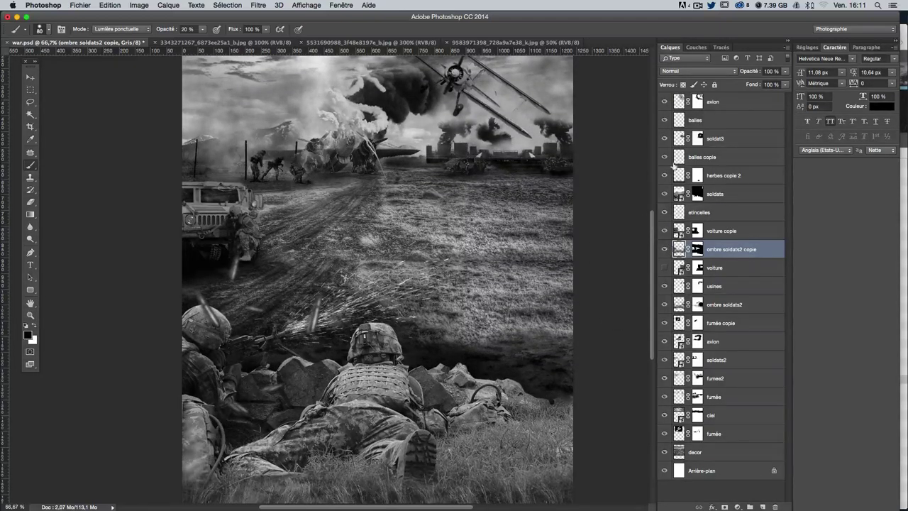
click(662, 193)
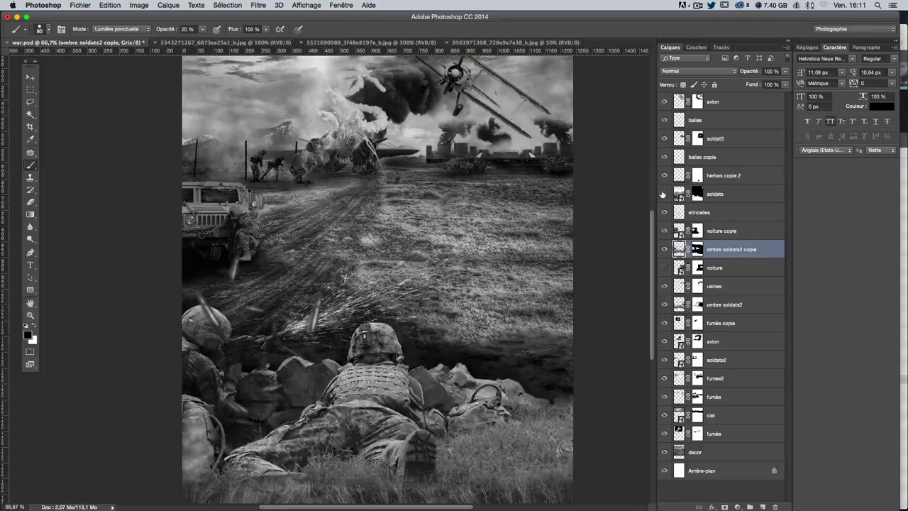
click(662, 193)
click(662, 194)
scroll(495, 265, up, 2)
scroll(495, 265, up, 1)
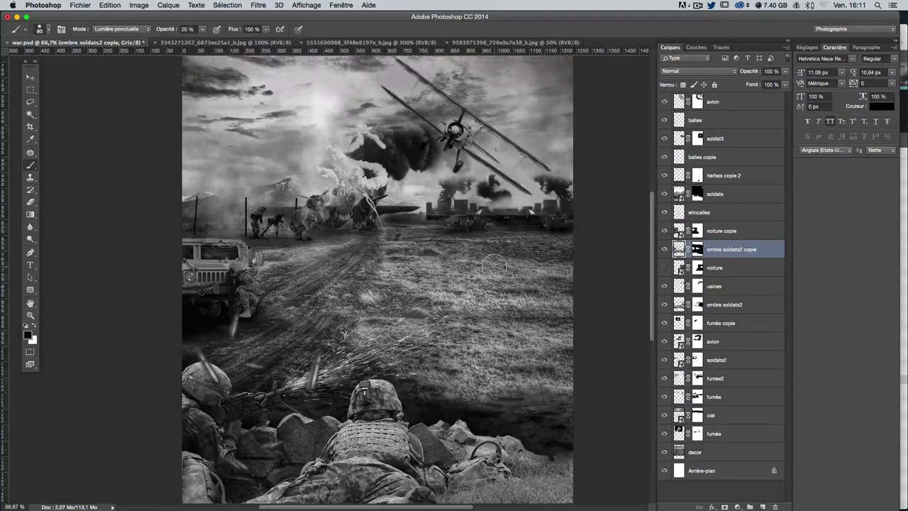
scroll(495, 265, up, 1)
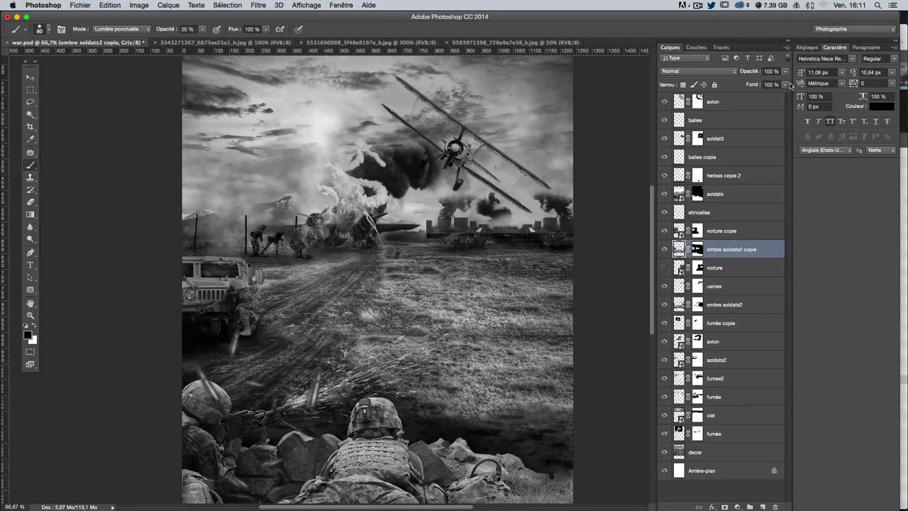
Step: Set ombre soldats2 copie to 89% opacity and brush lighter strokes over the midground field
click(785, 73)
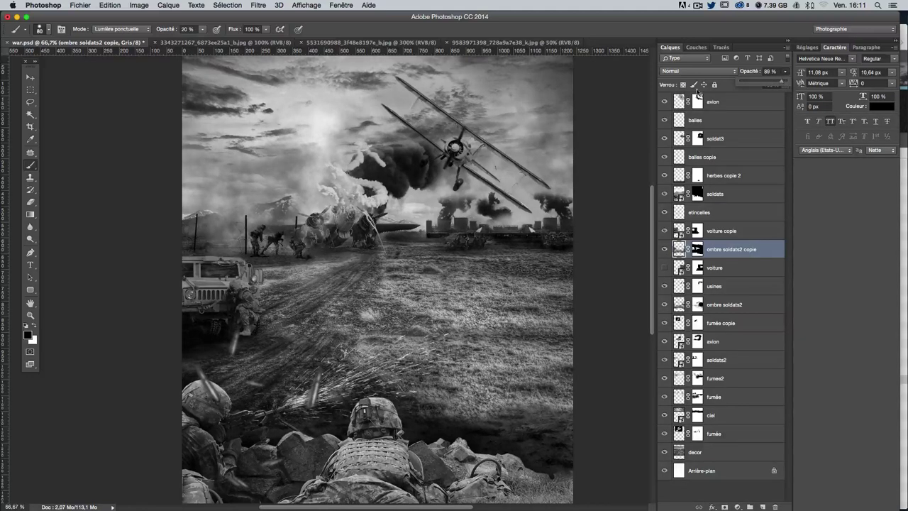
drag(394, 257, 397, 263)
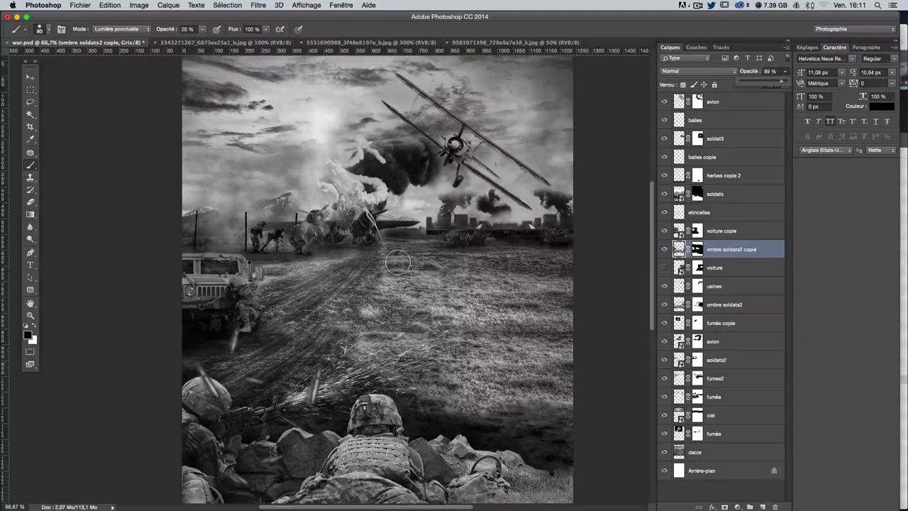
scroll(355, 227, down, 2)
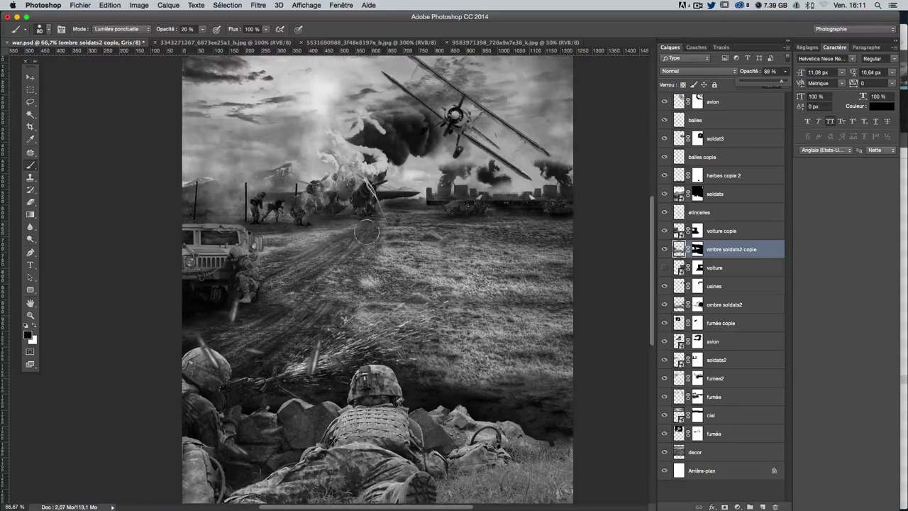
scroll(445, 283, up, 1)
drag(445, 283, 387, 299)
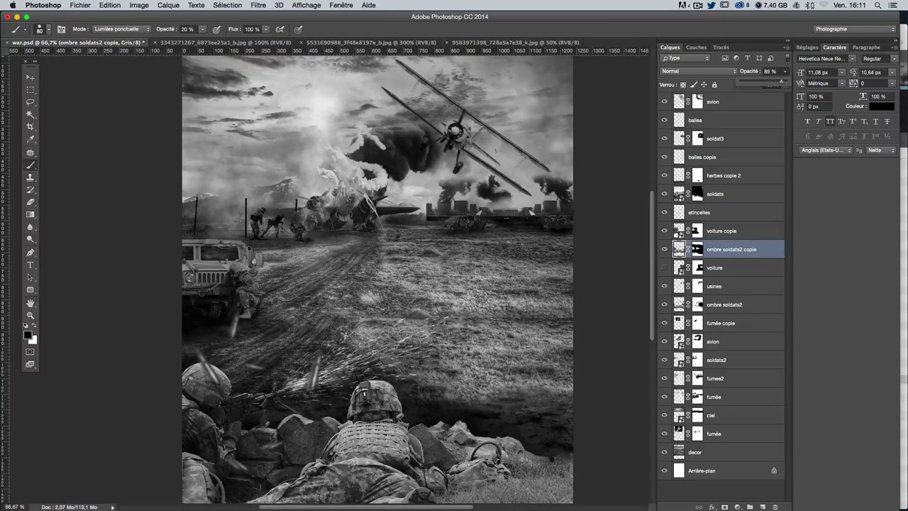
scroll(499, 304, down, 2)
scroll(499, 309, up, 2)
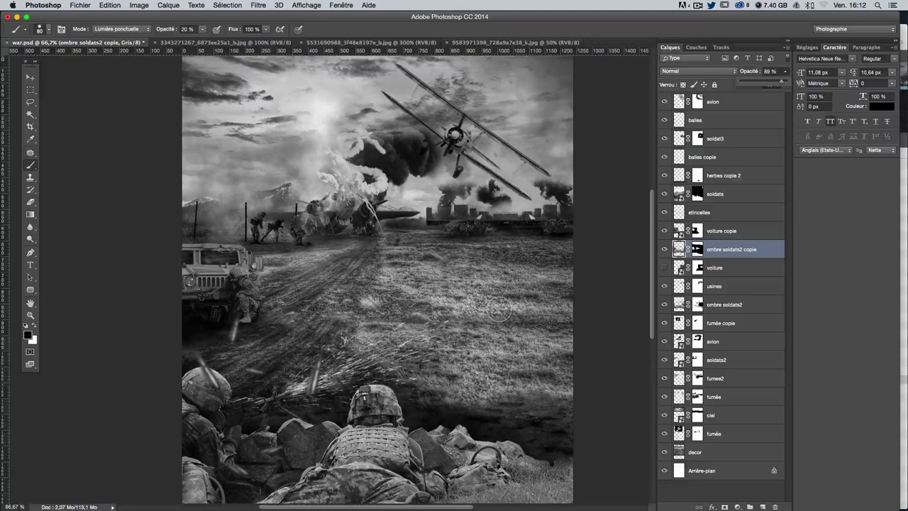
scroll(498, 308, down, 3)
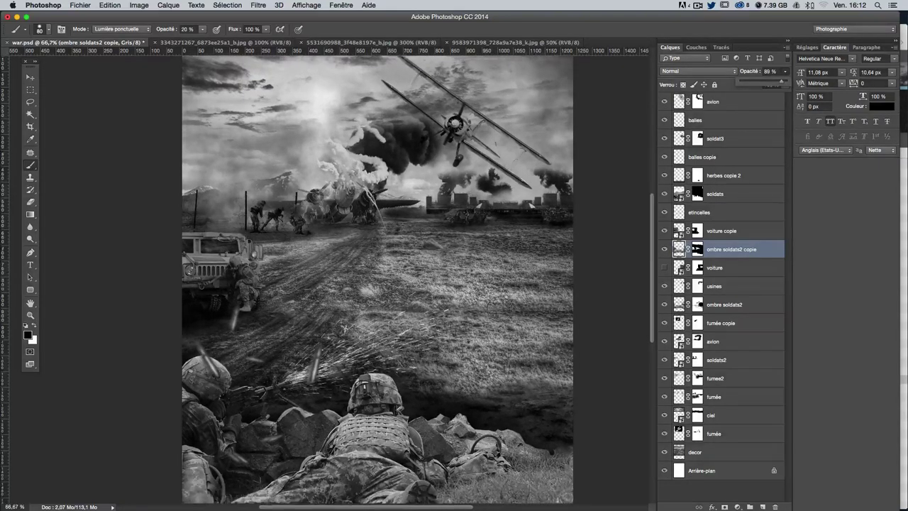
scroll(499, 308, up, 2)
scroll(524, 304, up, 3)
scroll(521, 309, down, 2)
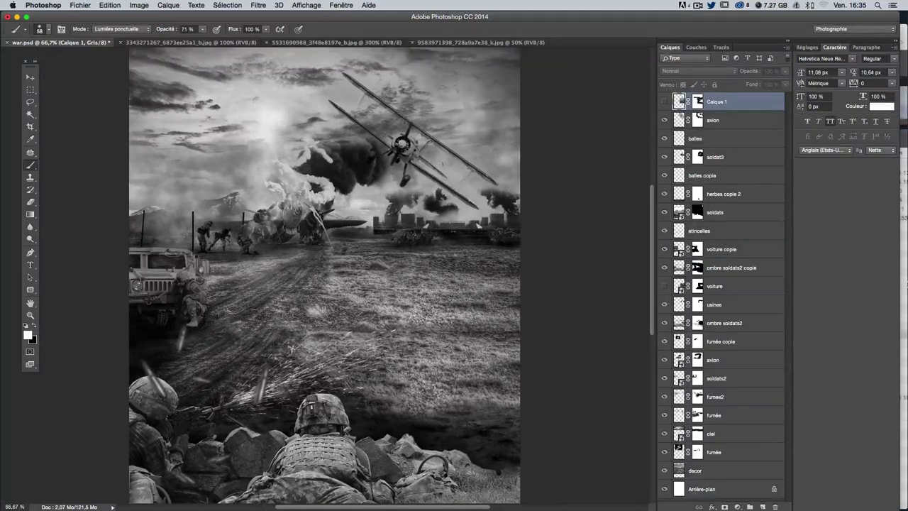
key(Down)
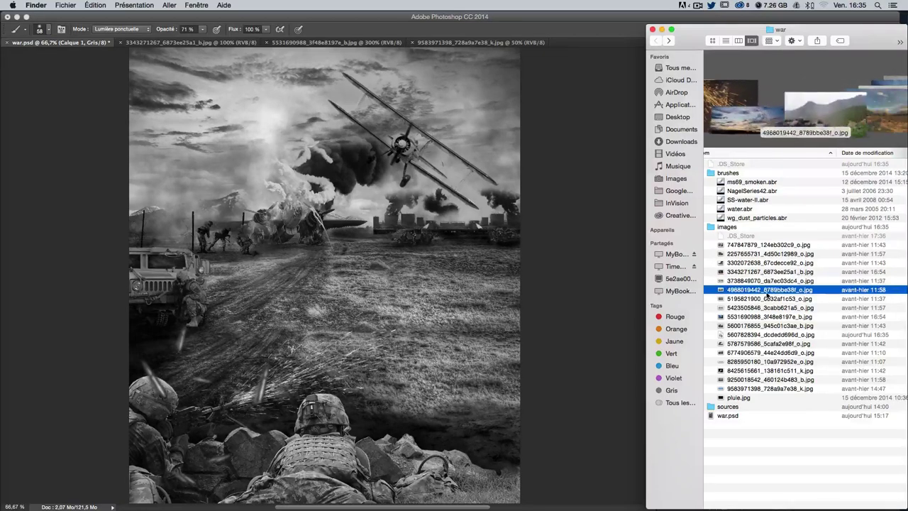
key(Down)
key(Down)
key(Down)
key(Down)
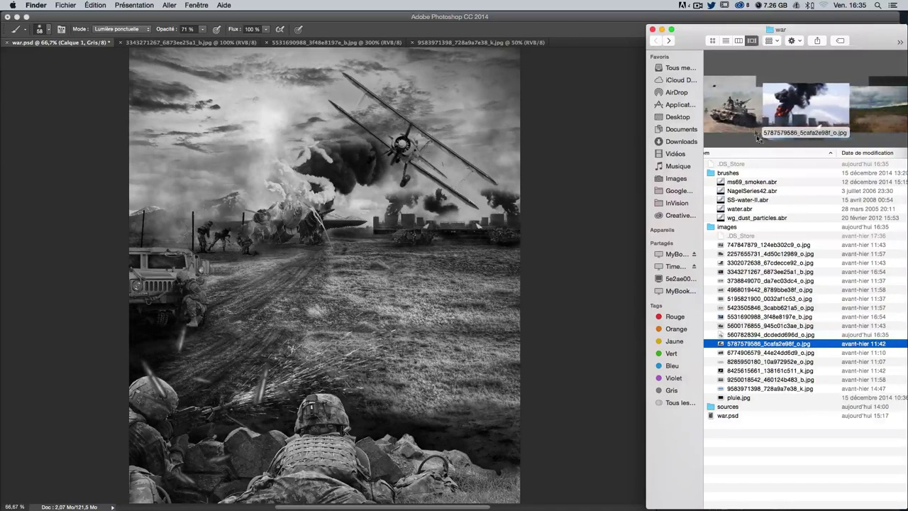
key(Up)
Step: Place the tank photo, scale it to about 48% and position it on the right field
drag(711, 335, 259, 273)
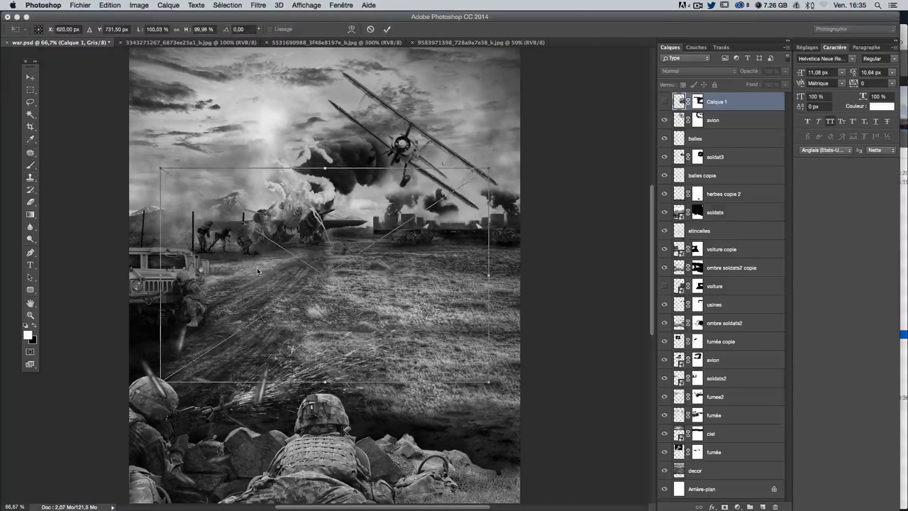
drag(383, 267, 443, 257)
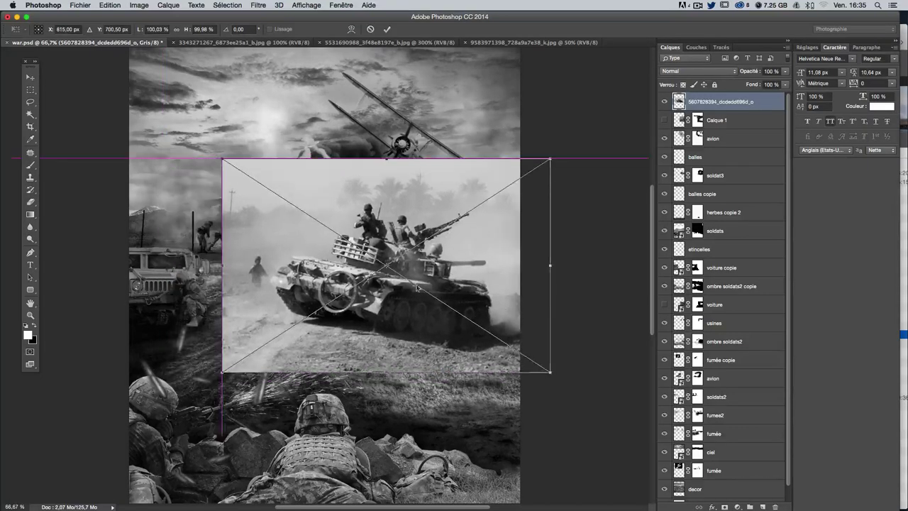
drag(224, 371, 339, 300)
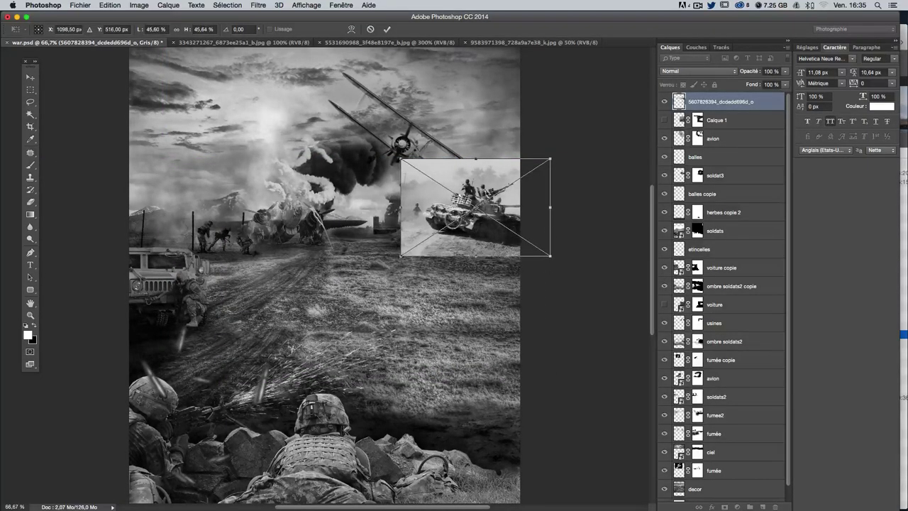
drag(341, 299, 402, 252)
mouse_move(496, 190)
mouse_down()
mouse_move(477, 248)
mouse_move(504, 261)
mouse_up()
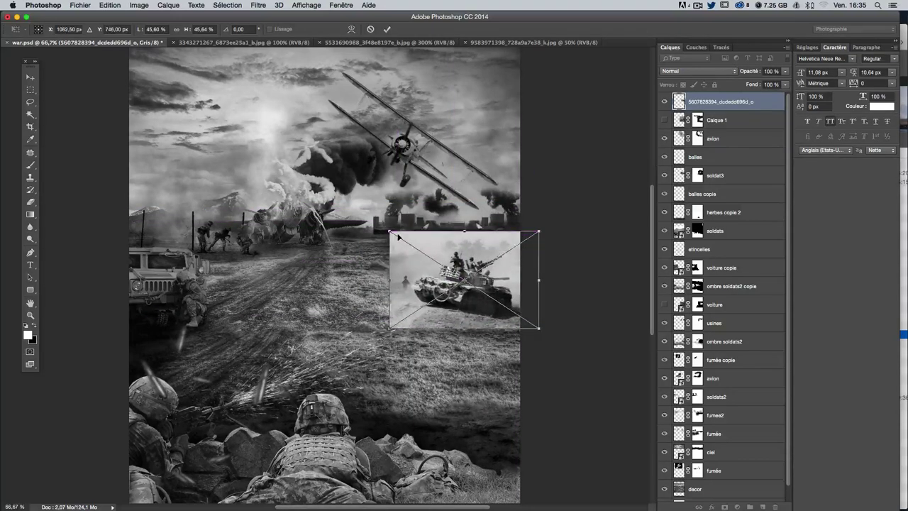
drag(389, 230, 382, 227)
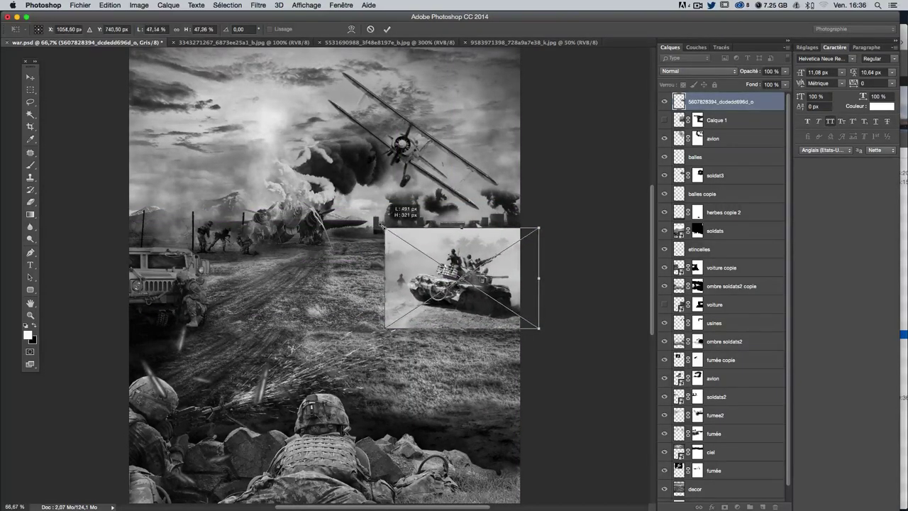
drag(460, 240, 462, 233)
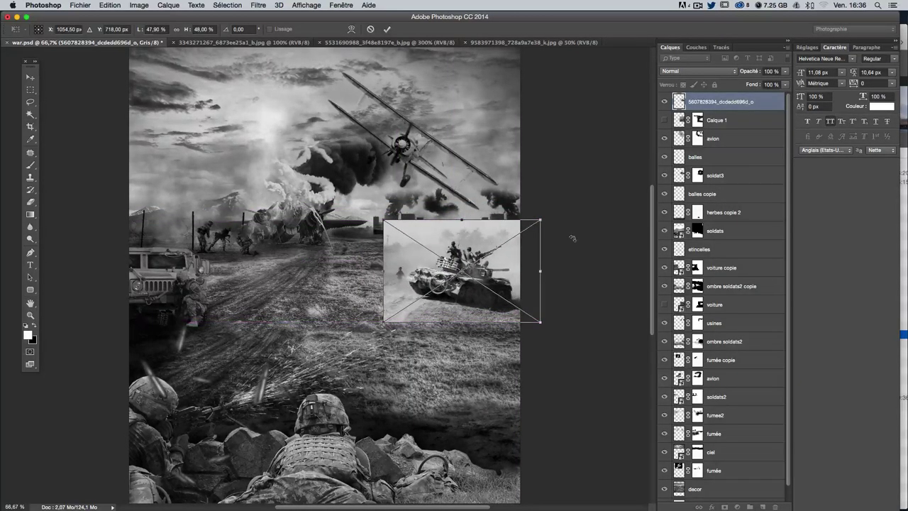
Step: Flip the tank horizontally, tilt it about 8.5° and commit the transform
right_click(474, 250)
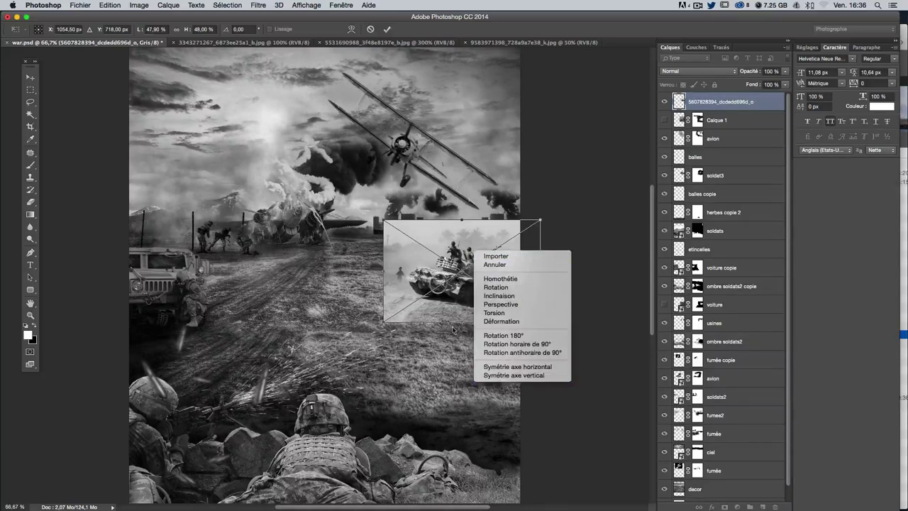
click(537, 369)
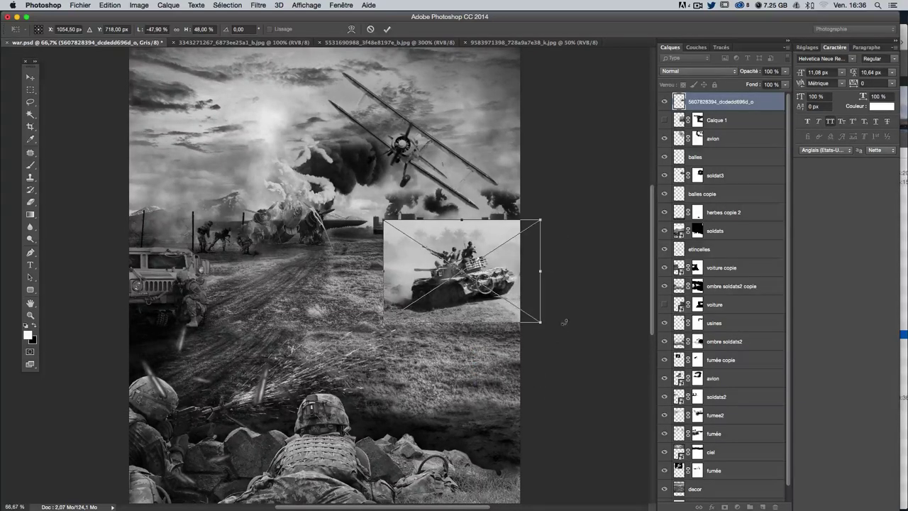
drag(563, 322, 560, 351)
key(Return)
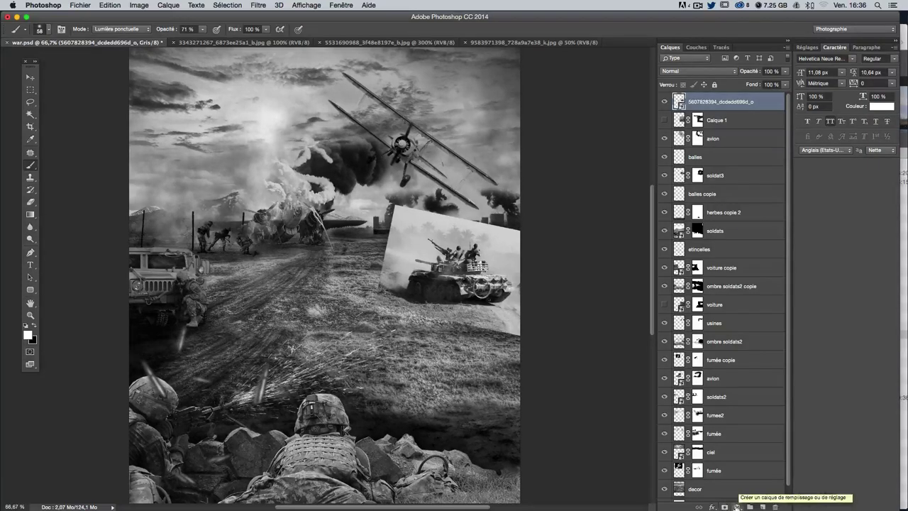
Step: Set the tank photo layer's blend mode to Produit and rename it 'tank'
click(682, 72)
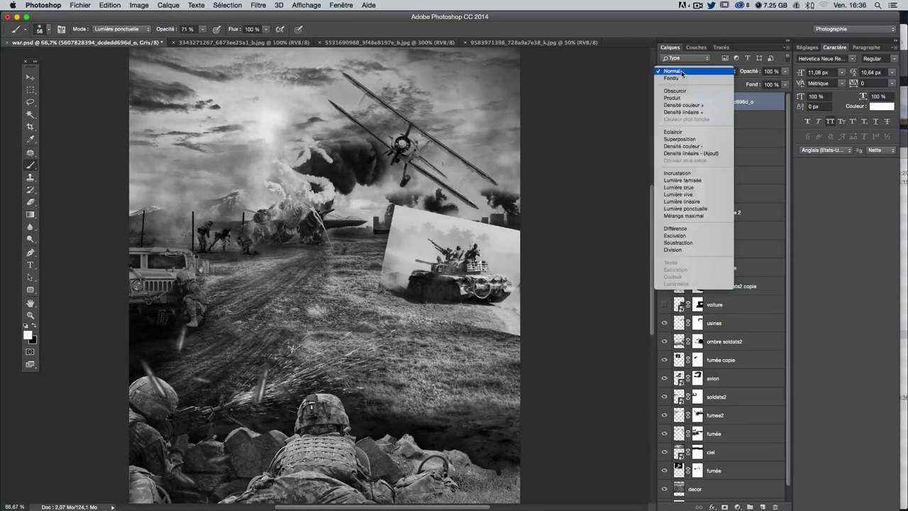
click(689, 98)
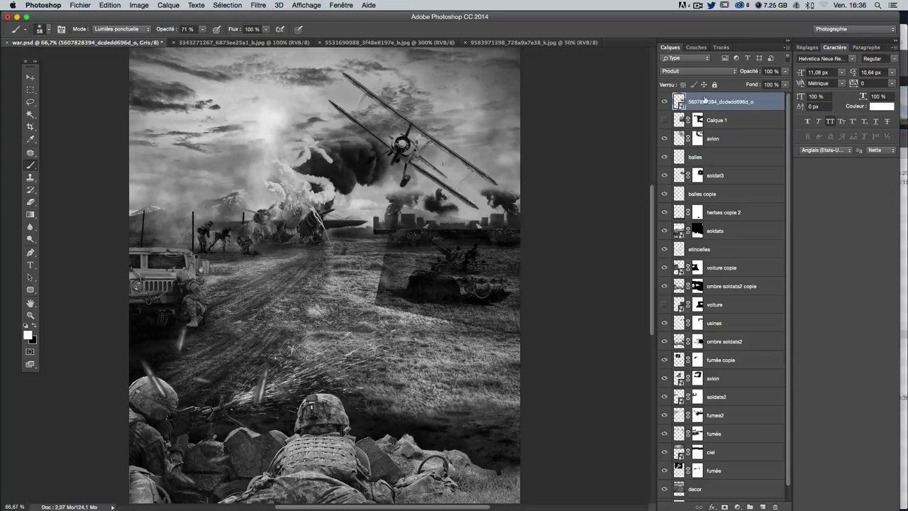
double_click(705, 101)
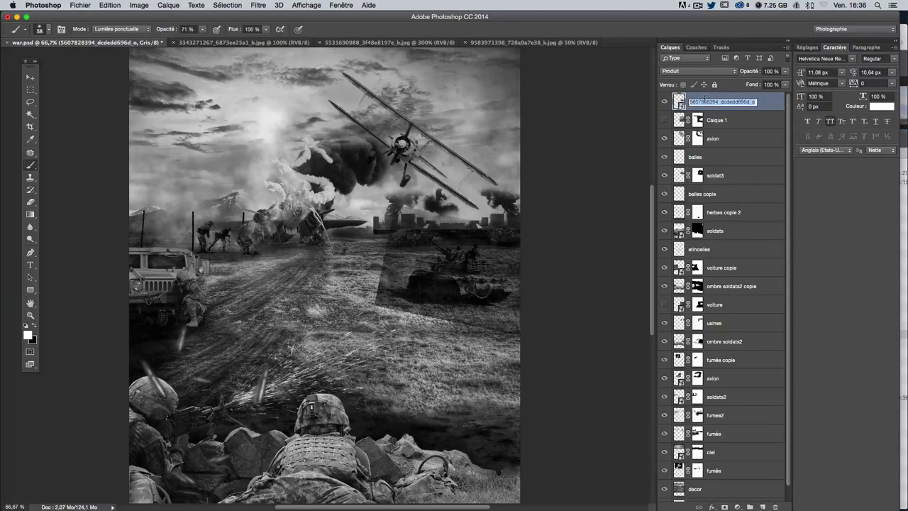
text(trans)
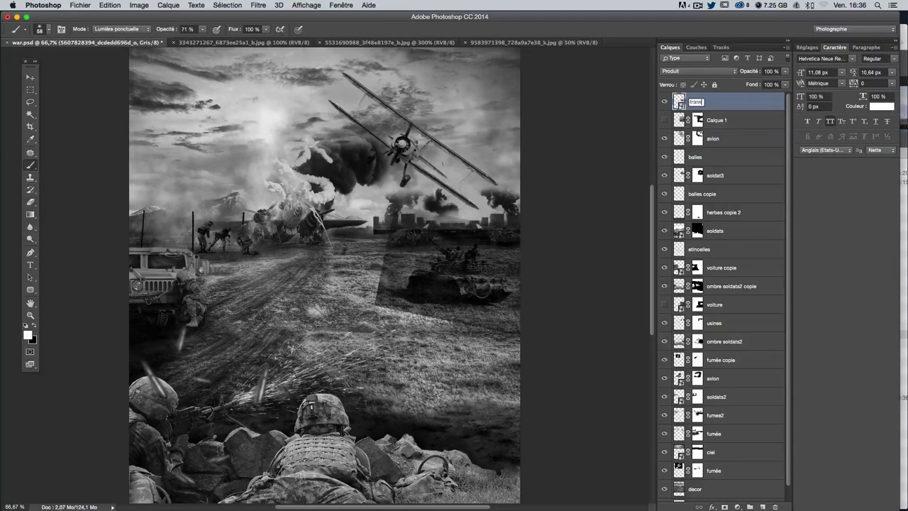
key(Return)
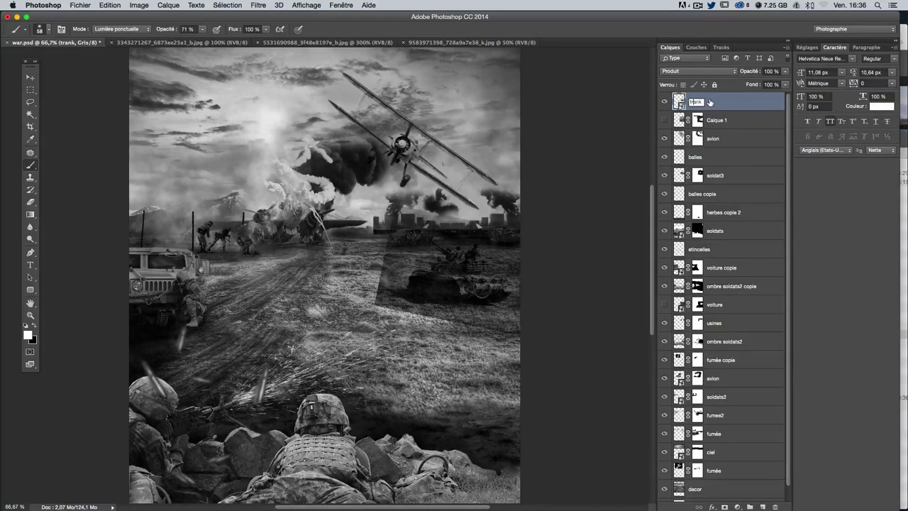
text(tank)
key(Return)
click(744, 128)
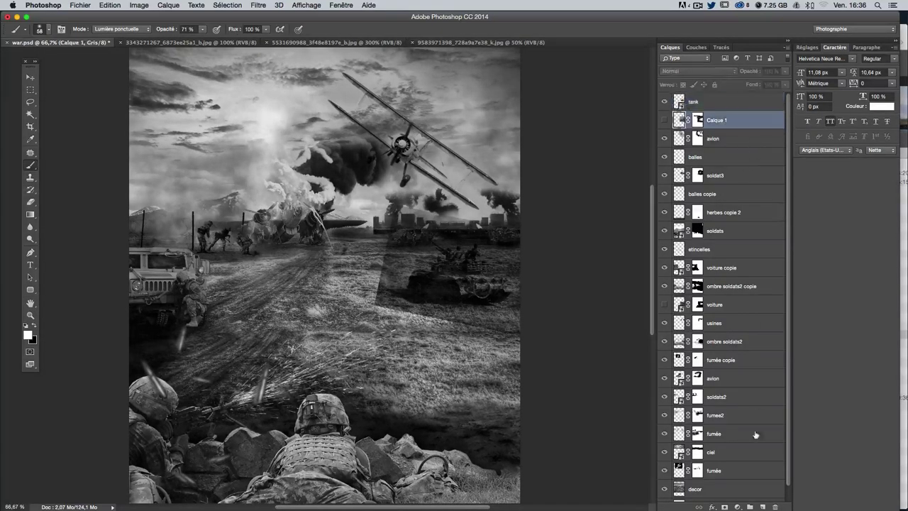
Step: Add a new layer above Calque 1 named 'fumee tank'
click(763, 506)
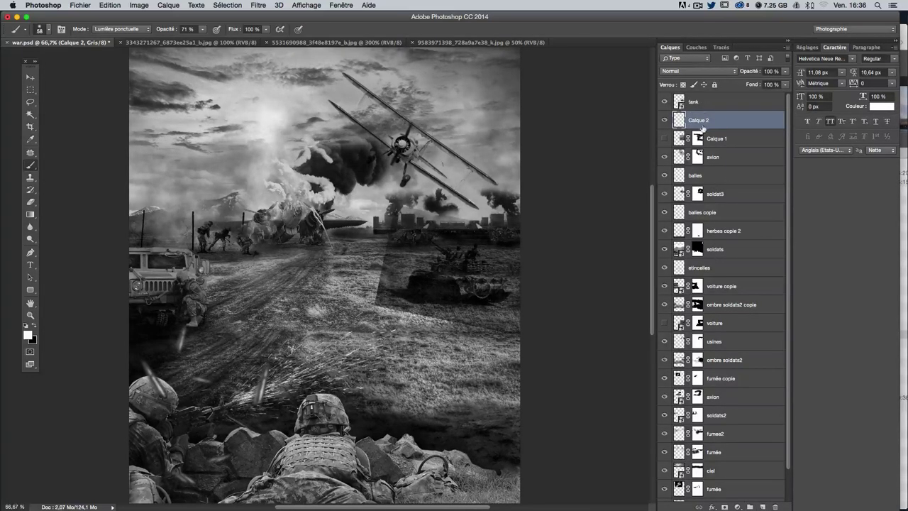
double_click(699, 121)
text(a)
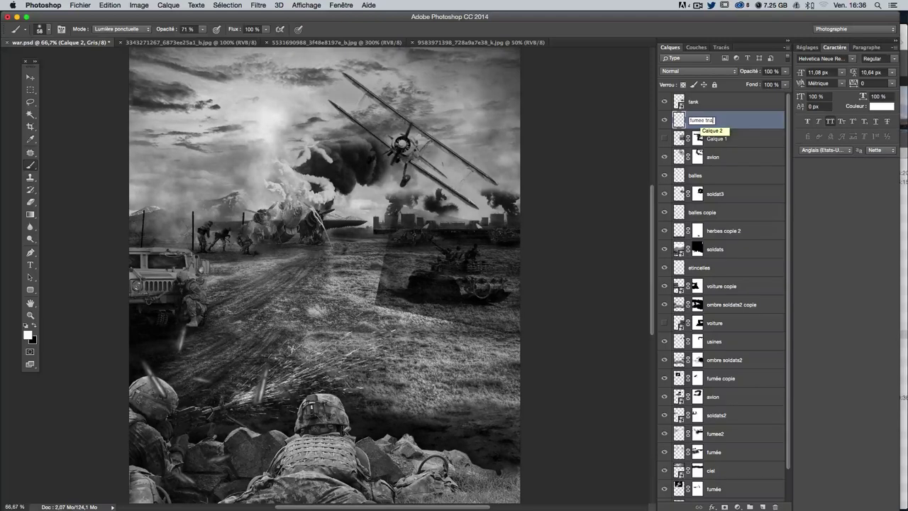
text(nk)
key(Return)
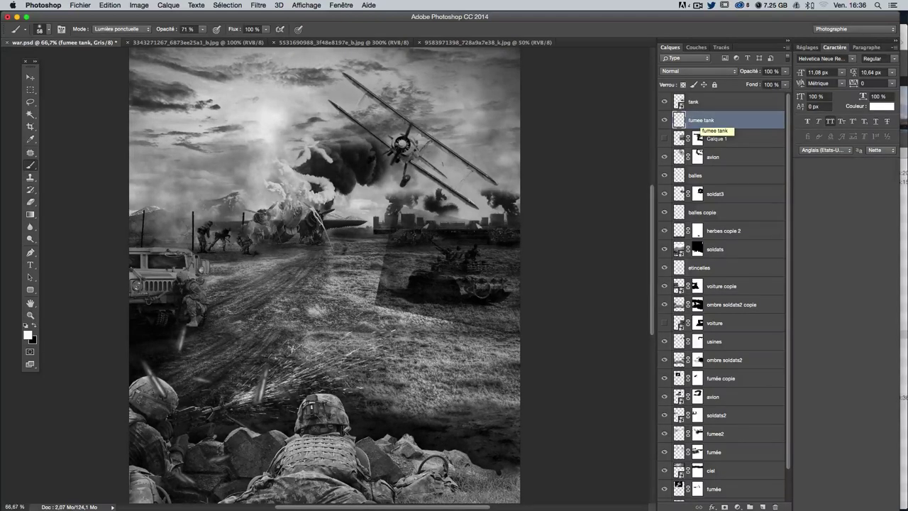
Step: Try the 622, 495 and 592 smoke brushes from the Brush Preset picker
click(48, 29)
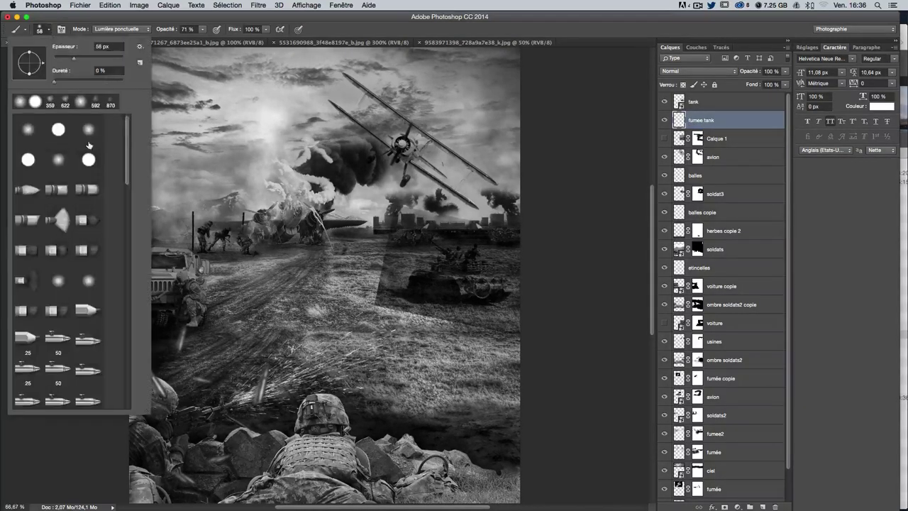
scroll(72, 281, down, 10)
scroll(86, 252, down, 3)
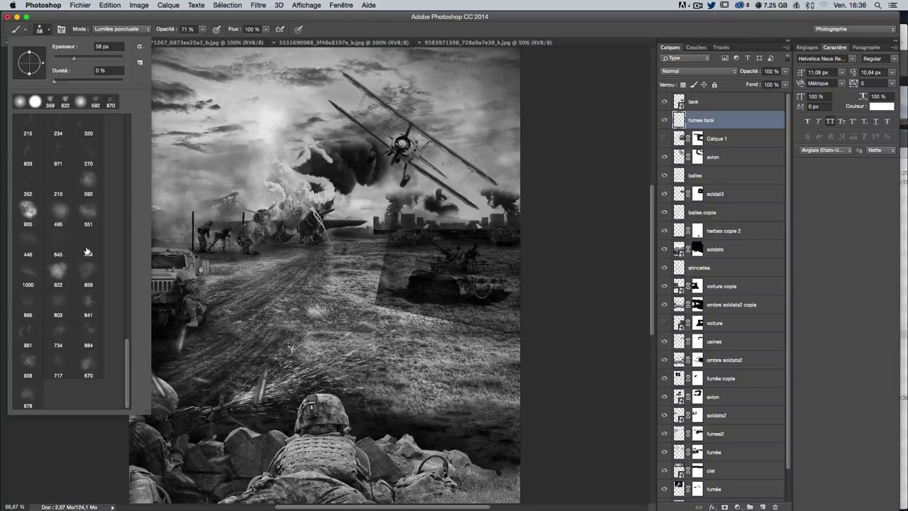
click(57, 271)
key(Return)
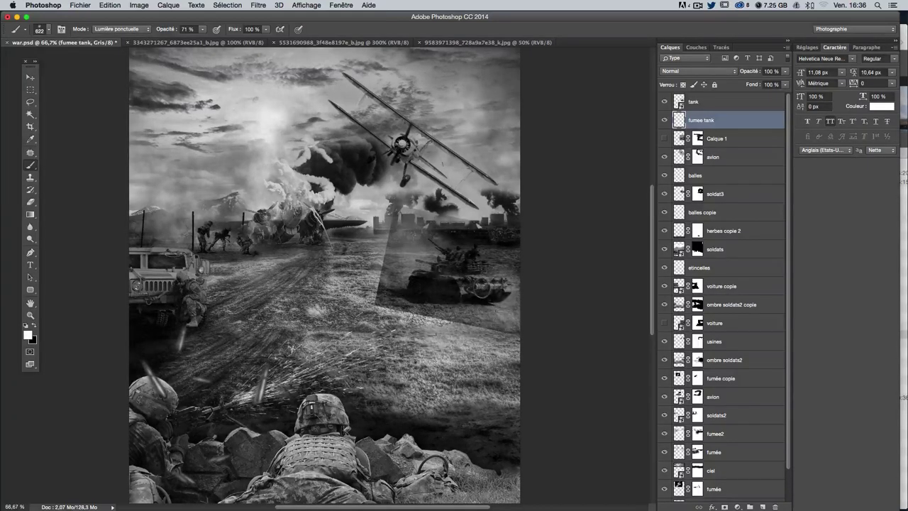
click(49, 29)
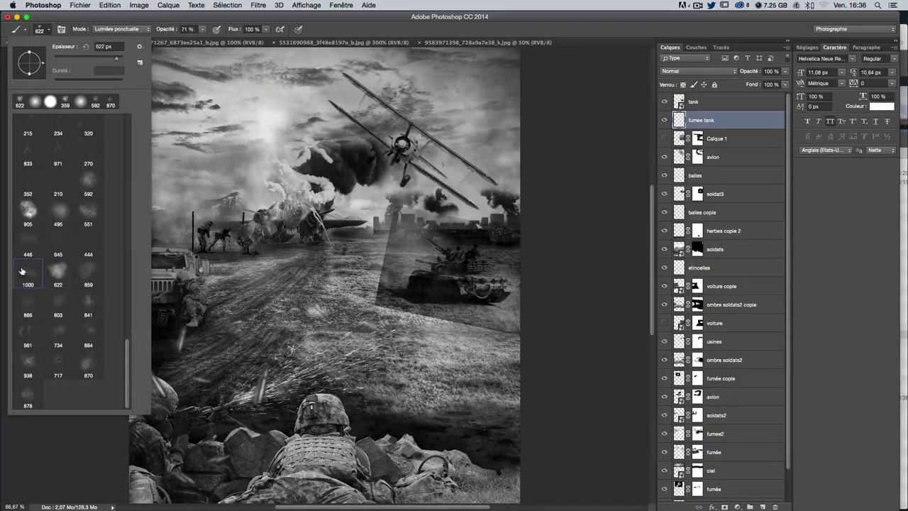
click(59, 210)
key(Return)
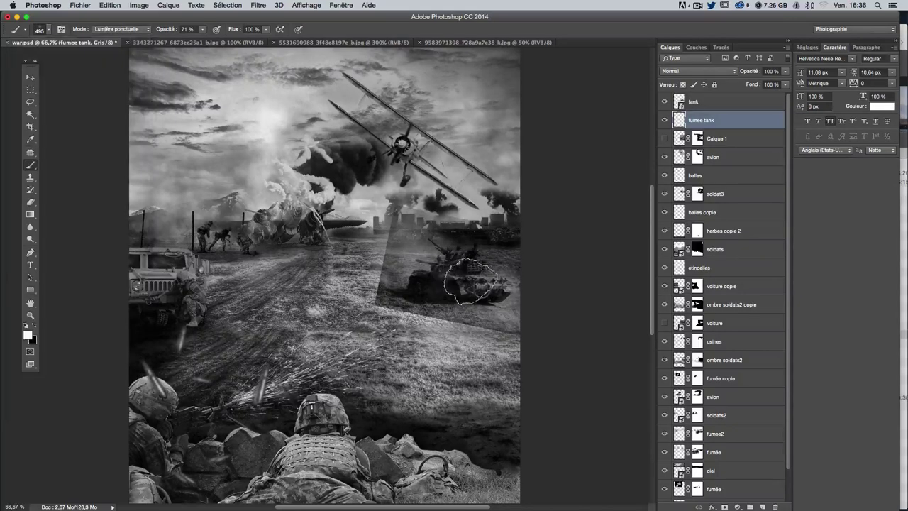
click(41, 29)
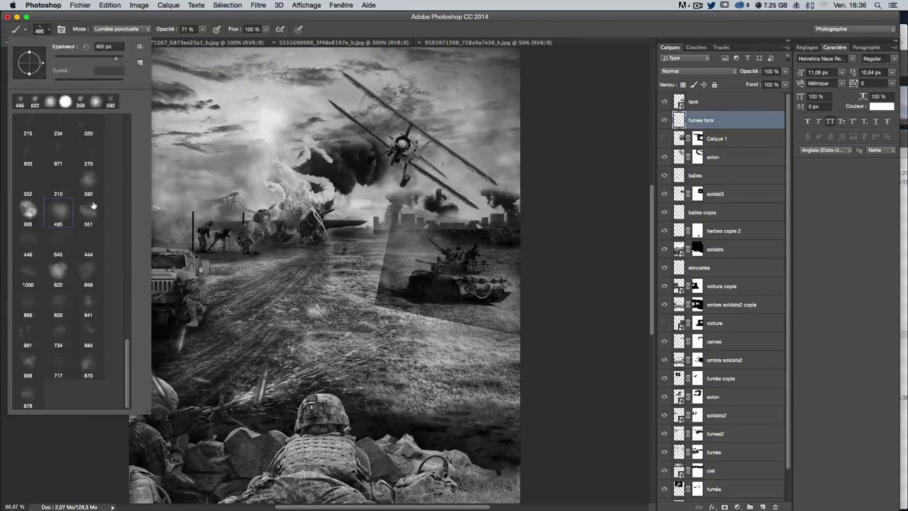
click(93, 205)
key(Return)
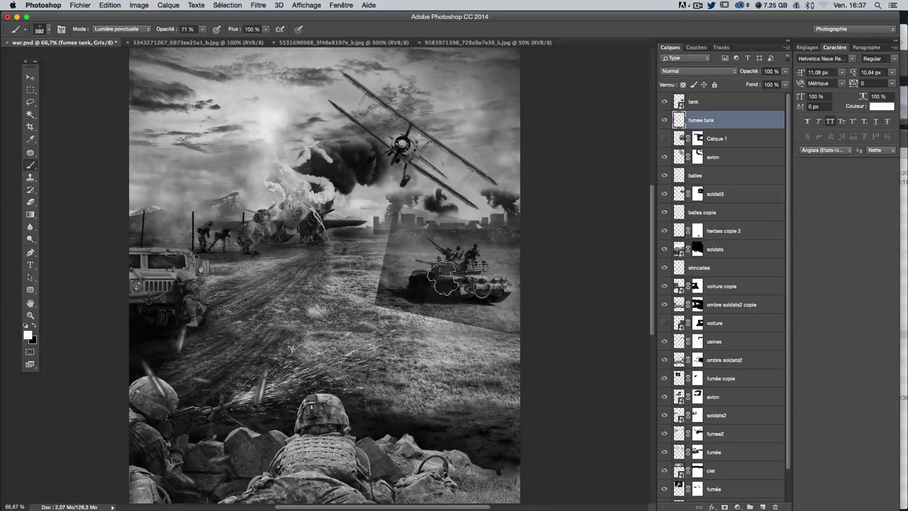
Step: Try the 622, 870 and 938 smoke brushes and stamp smoke left of the tank
click(43, 31)
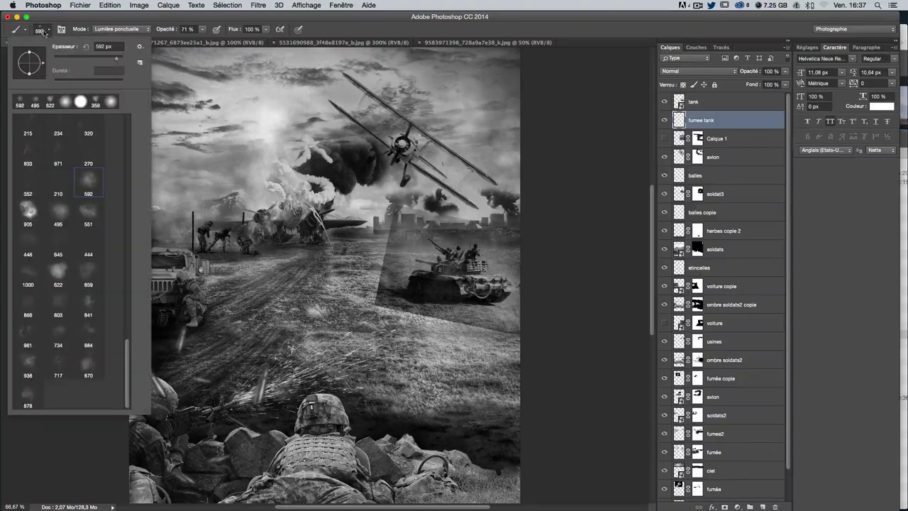
click(58, 273)
key(Return)
click(49, 30)
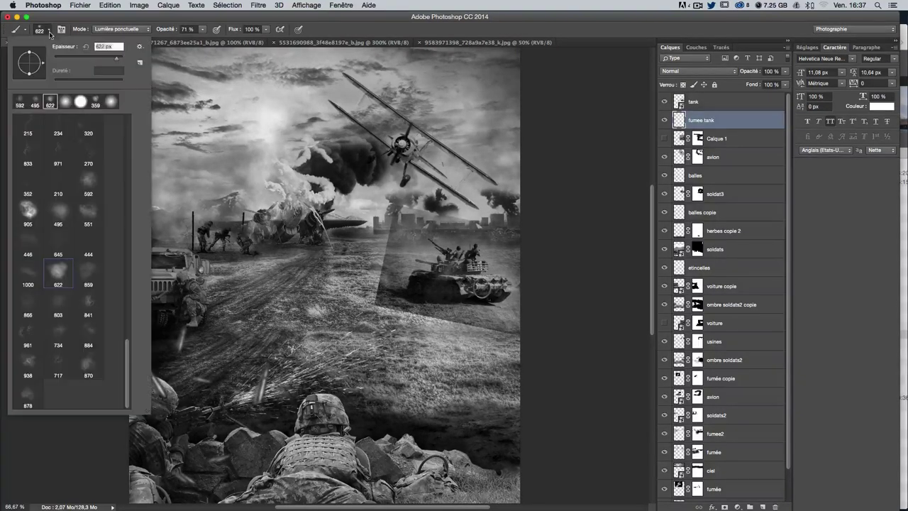
click(88, 361)
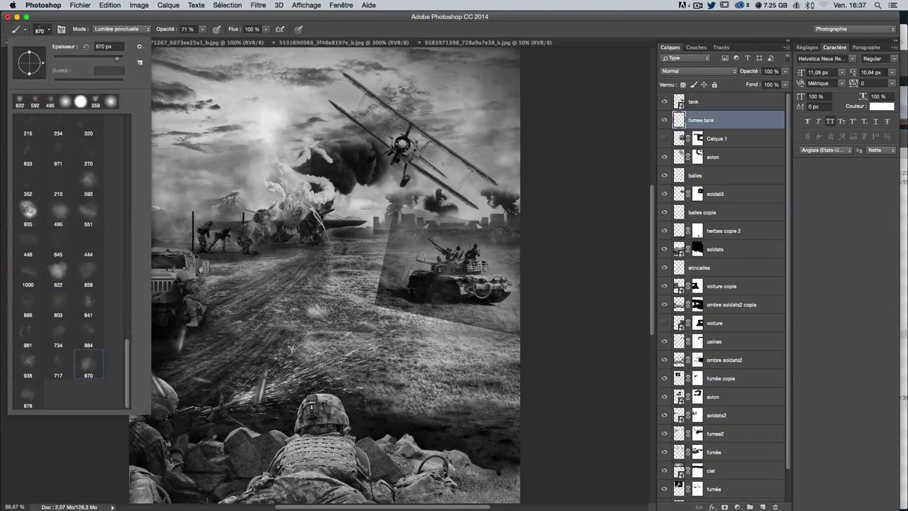
key(Return)
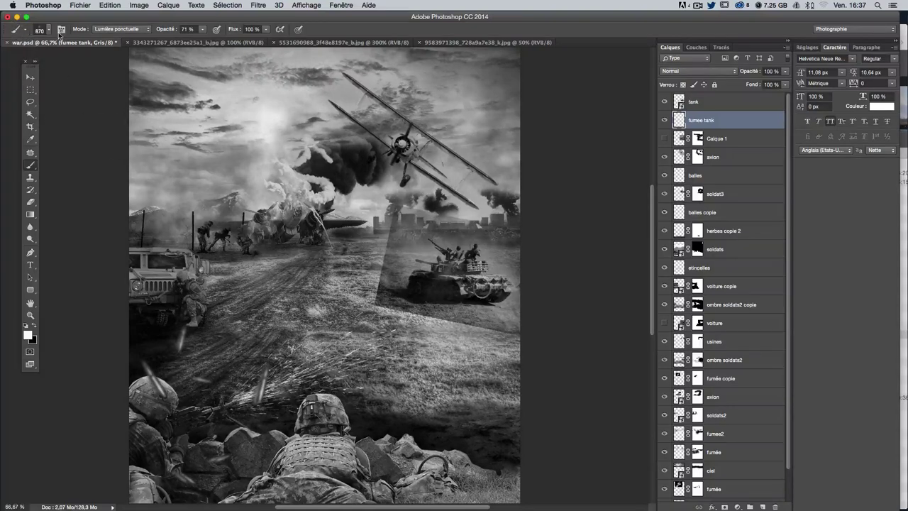
click(44, 30)
click(26, 360)
key(Return)
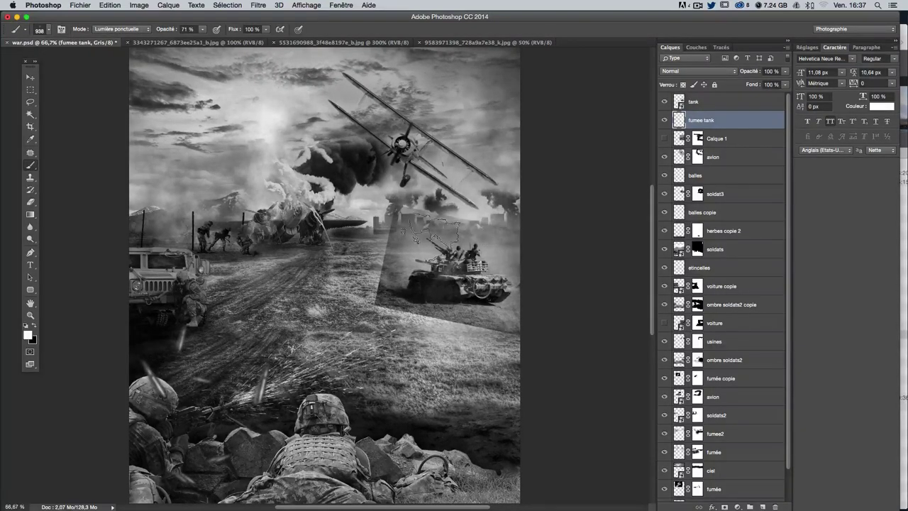
click(403, 236)
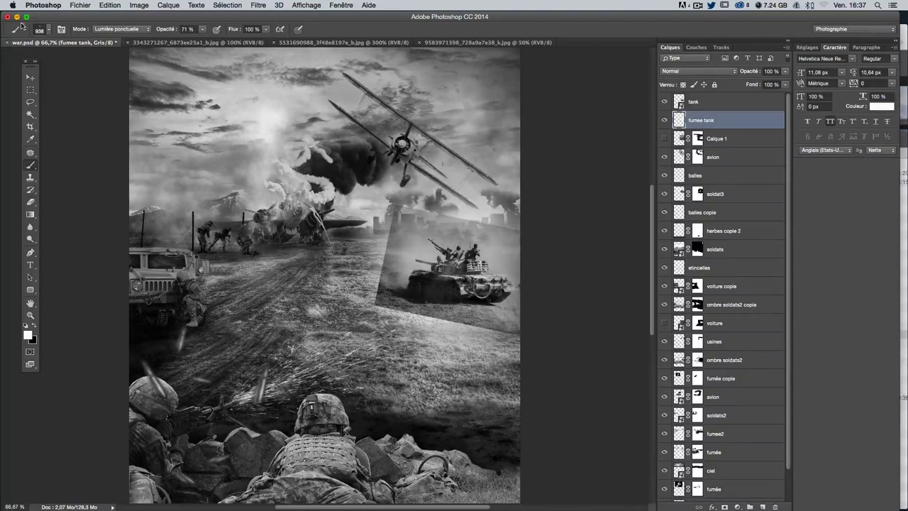
Step: Browse further smoke brushes: 905, 592, 1000 and 446
click(44, 31)
double_click(28, 212)
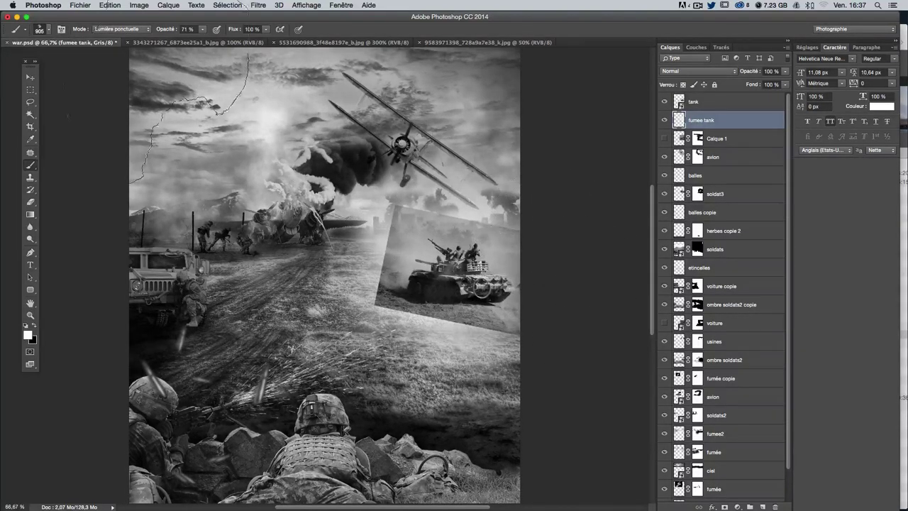
click(41, 31)
double_click(88, 183)
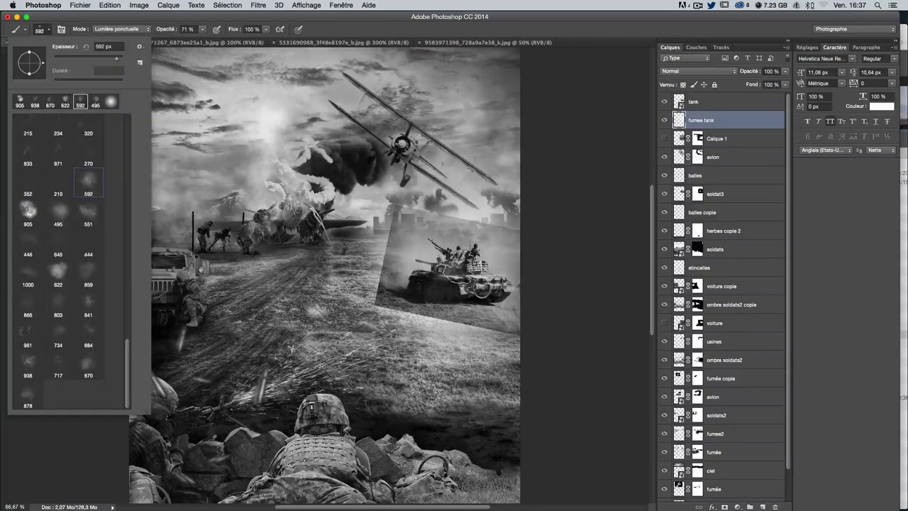
click(44, 33)
double_click(28, 275)
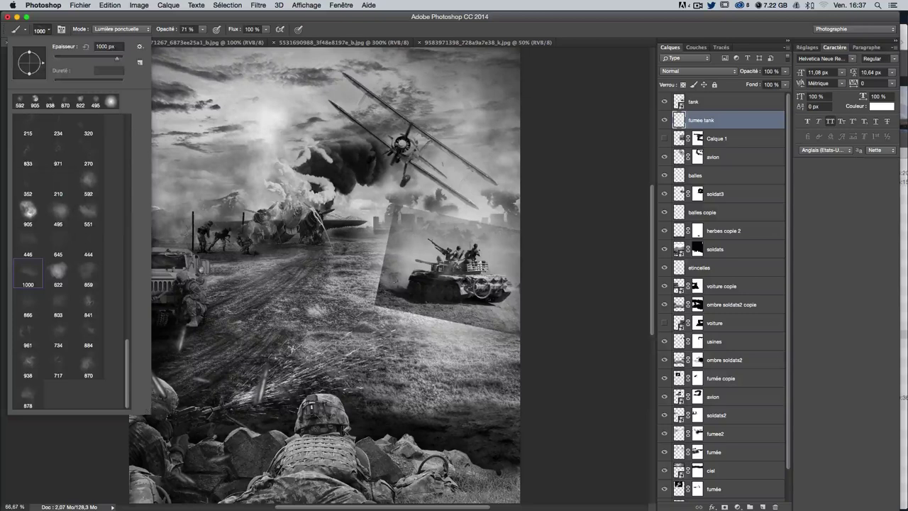
click(44, 32)
double_click(28, 272)
click(44, 33)
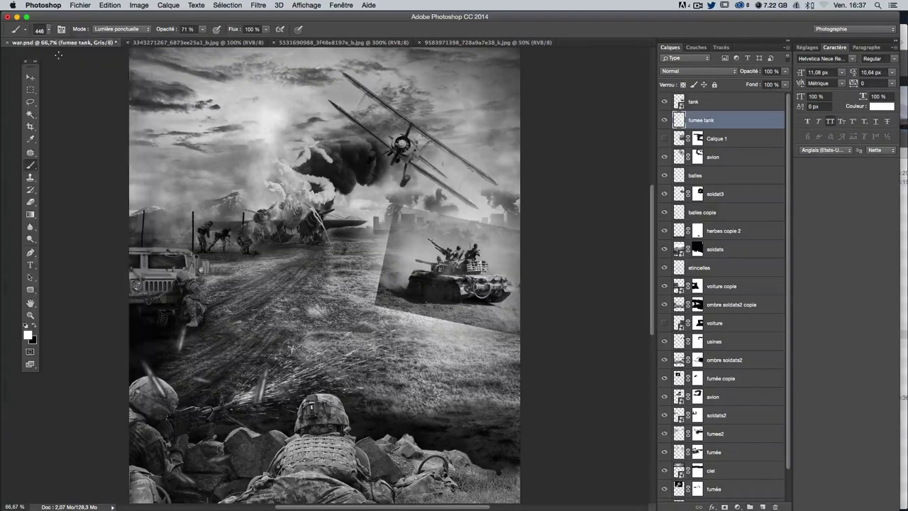
click(44, 32)
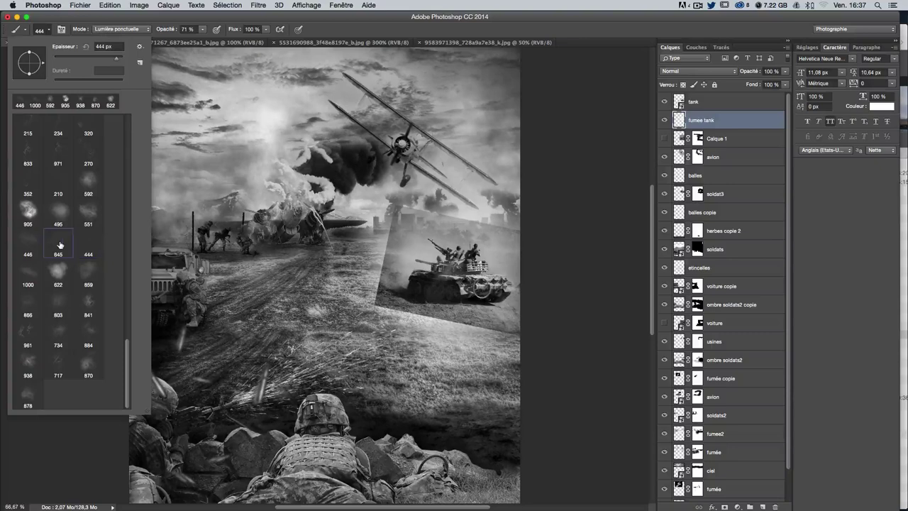
Step: Choose the 717 smoke brush and toggle the tank smoke to compare
key(Return)
click(39, 29)
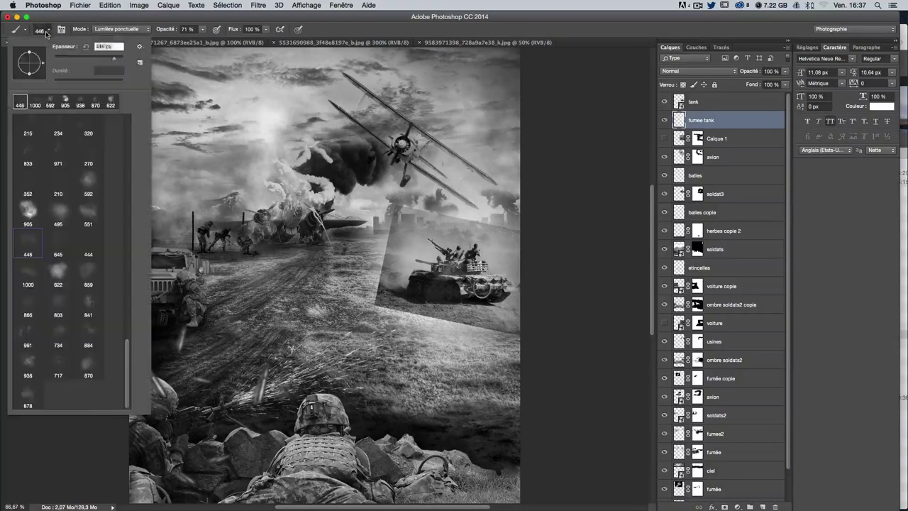
click(58, 367)
key(Return)
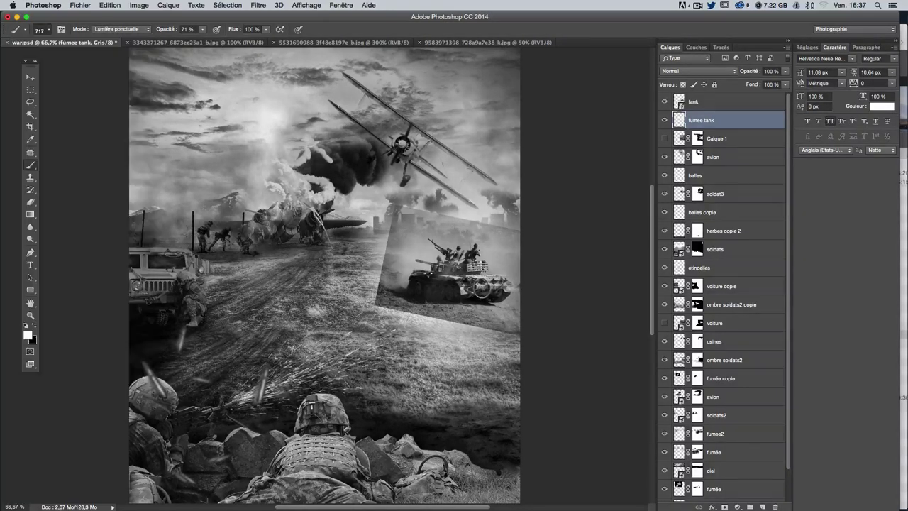
click(663, 120)
Step: Add a mask to the tank layer and paint out its edges with a 173 px soft round brush
key(alt+bracketright)
click(724, 507)
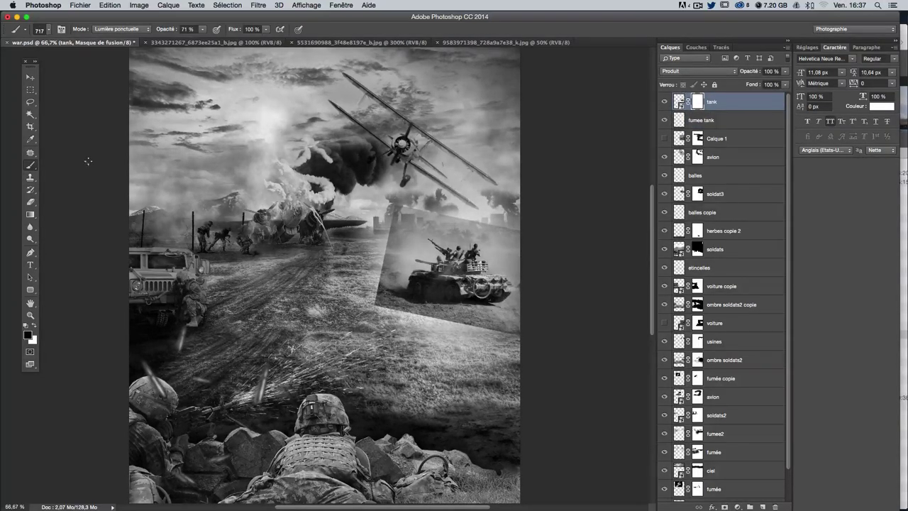
click(39, 29)
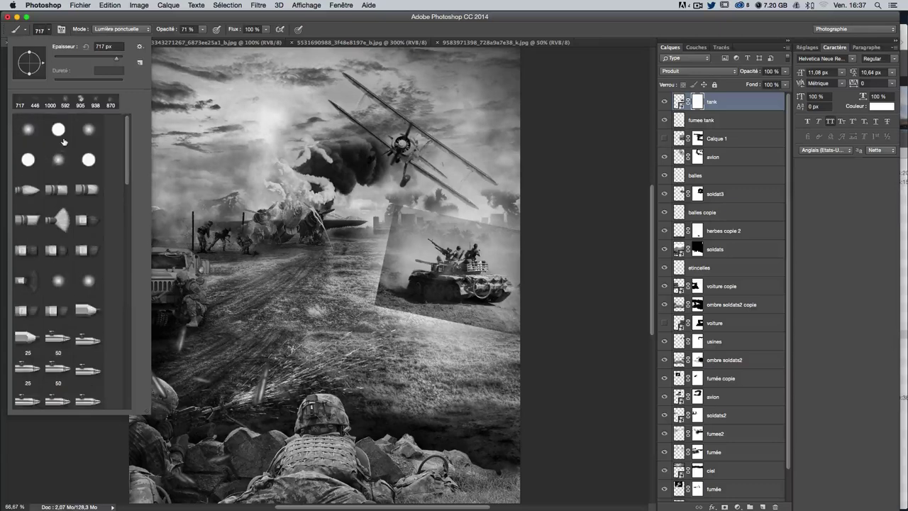
key(Escape)
drag(440, 234, 352, 254)
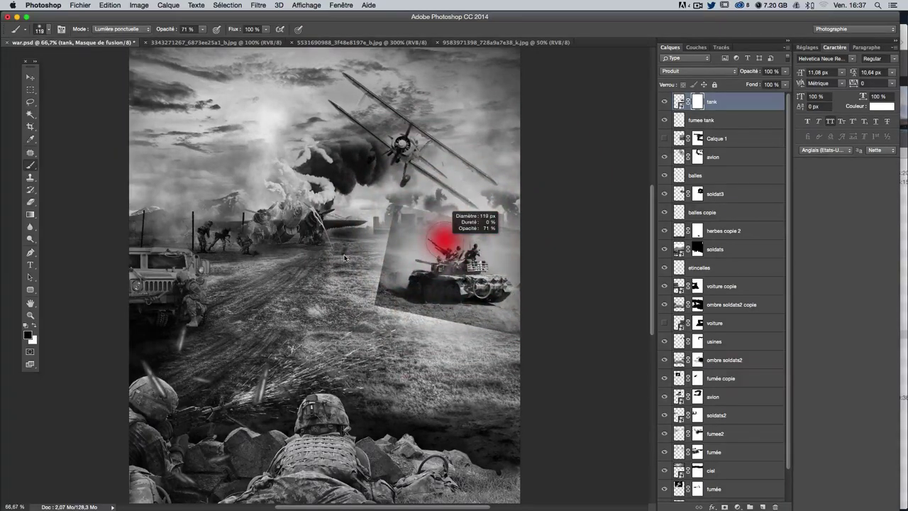
drag(362, 213, 480, 190)
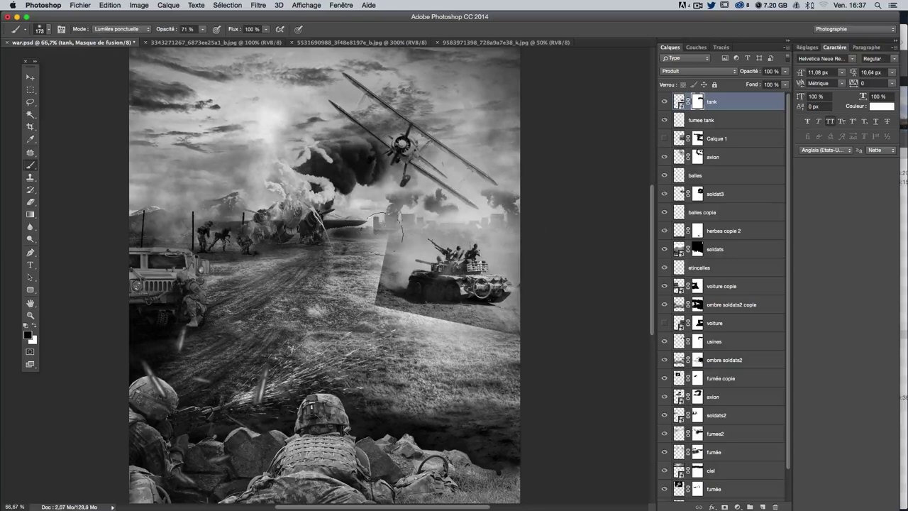
mouse_move(389, 226)
mouse_down()
mouse_move(382, 306)
mouse_move(443, 333)
mouse_up()
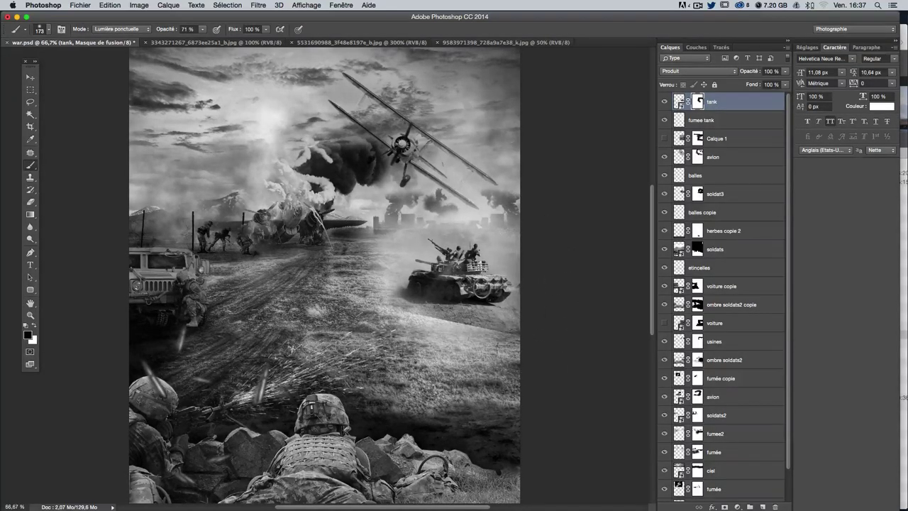
mouse_move(509, 331)
mouse_down()
mouse_move(427, 336)
mouse_move(390, 320)
mouse_up()
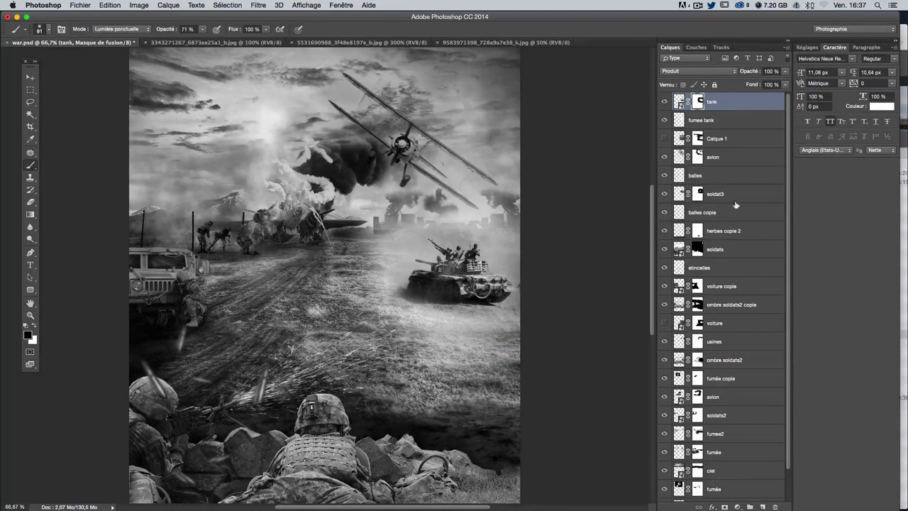
Step: Add a layer mask to fumee tank and set a soft brush to 20% opacity
click(707, 119)
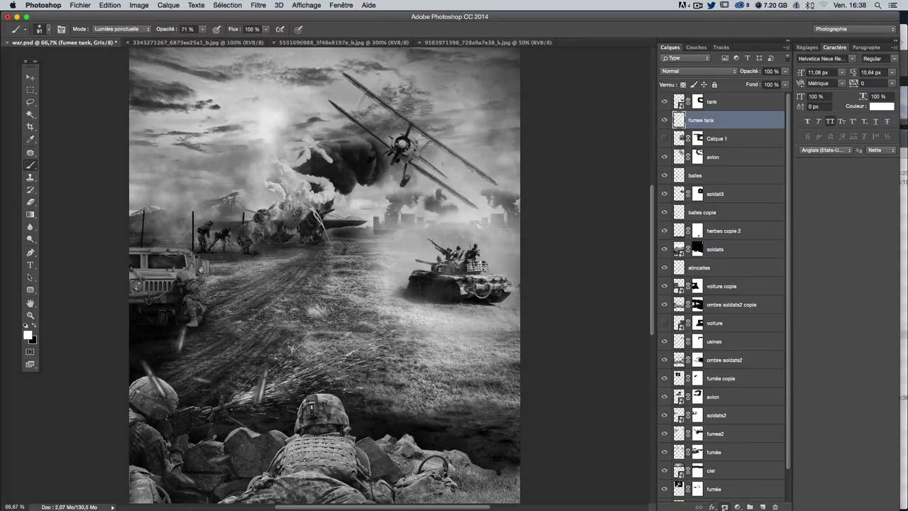
click(724, 506)
drag(428, 204, 450, 206)
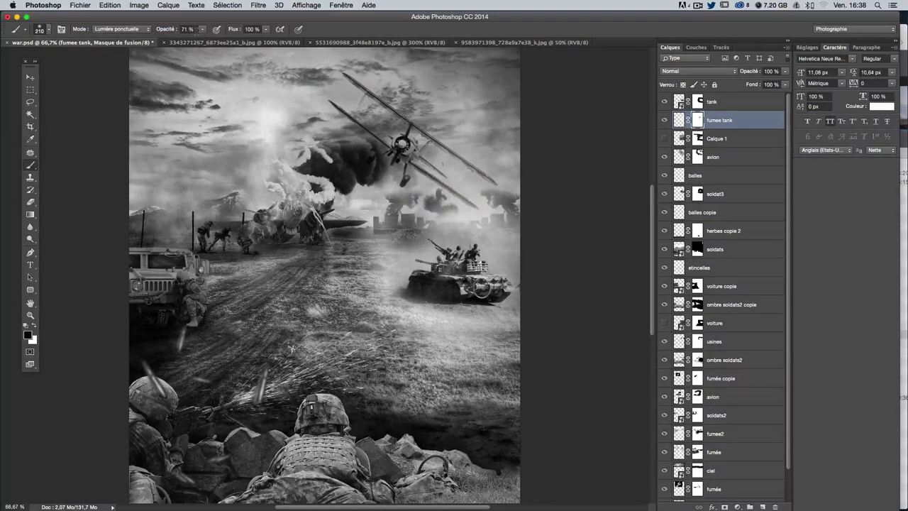
click(202, 29)
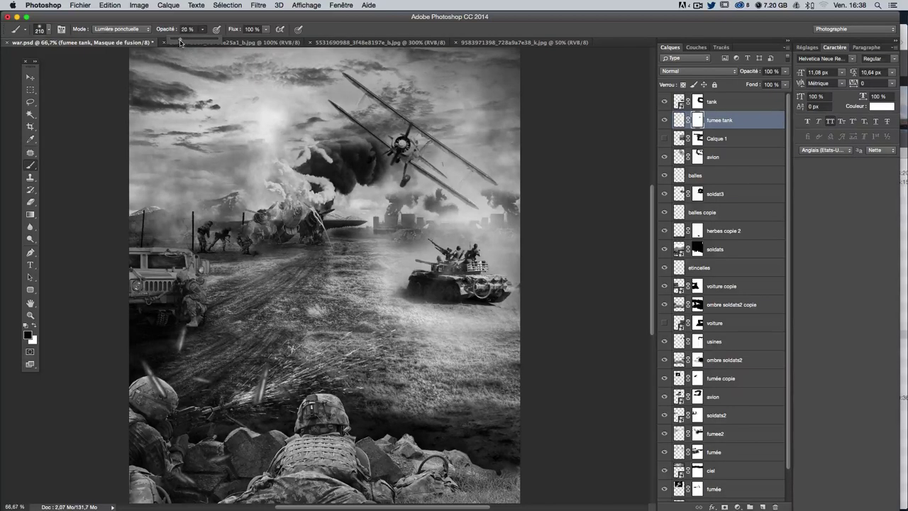
drag(332, 201, 316, 201)
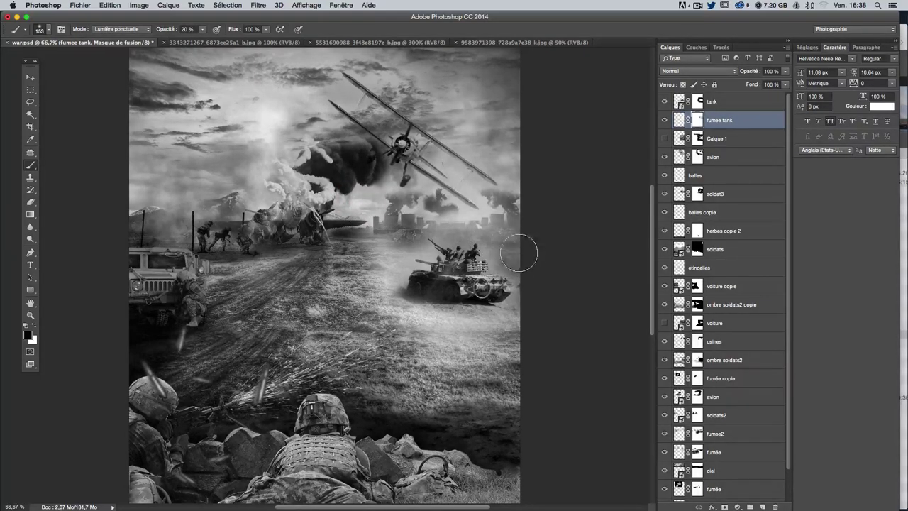
drag(523, 247, 501, 251)
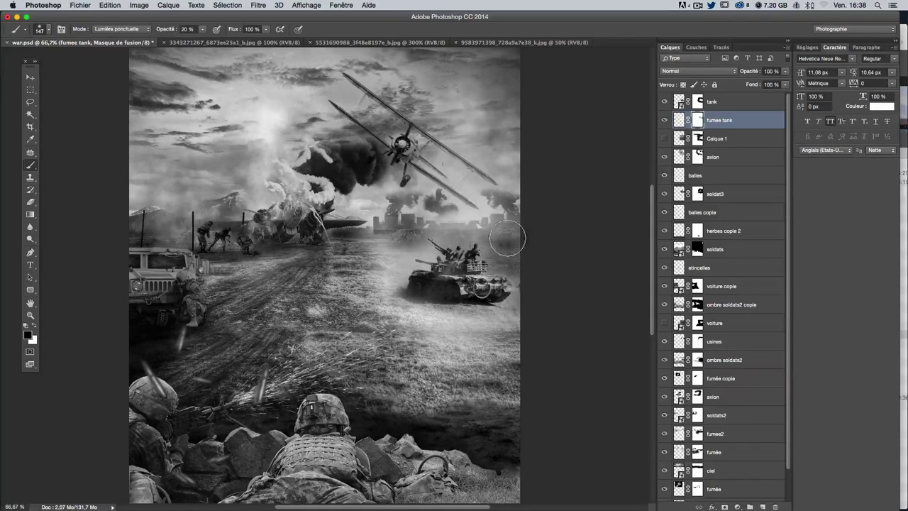
Step: Darken the haze below, right and left of the tank, and thin it over the distant buildings
mouse_move(537, 328)
mouse_down()
mouse_move(433, 324)
mouse_move(488, 322)
mouse_move(466, 331)
mouse_up()
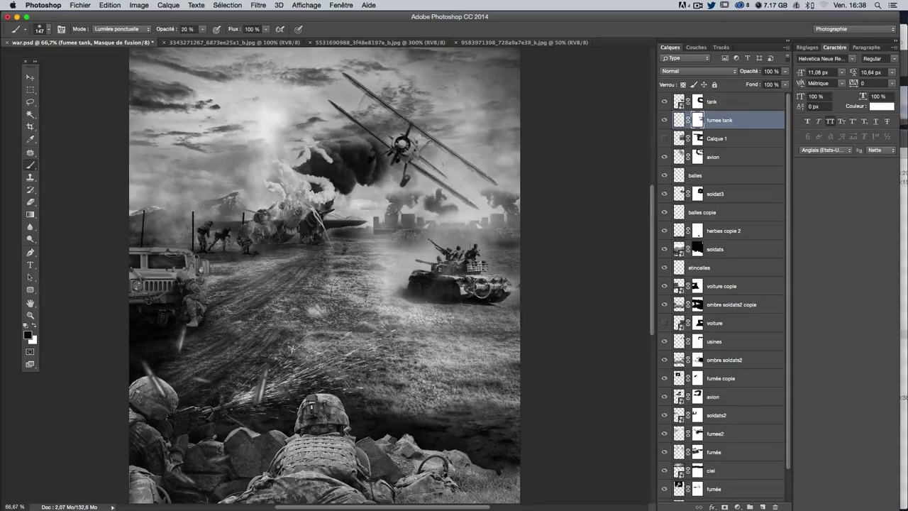
drag(482, 288, 409, 297)
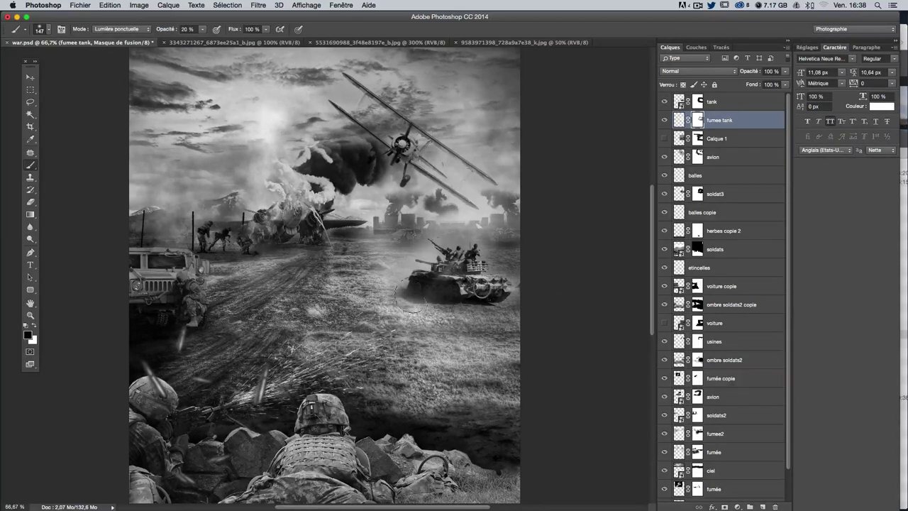
mouse_move(454, 225)
ctrl+alt+mouse_down()
mouse_move(438, 238)
mouse_move(438, 264)
mouse_move(383, 292)
ctrl+alt+mouse_up()
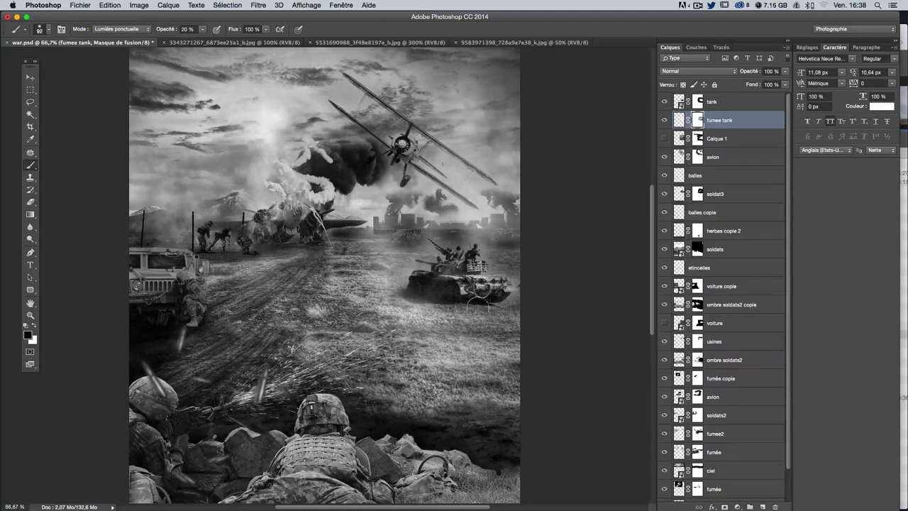
mouse_move(484, 218)
mouse_down()
mouse_move(425, 244)
mouse_move(438, 297)
mouse_move(411, 286)
mouse_move(448, 283)
mouse_move(447, 301)
mouse_up()
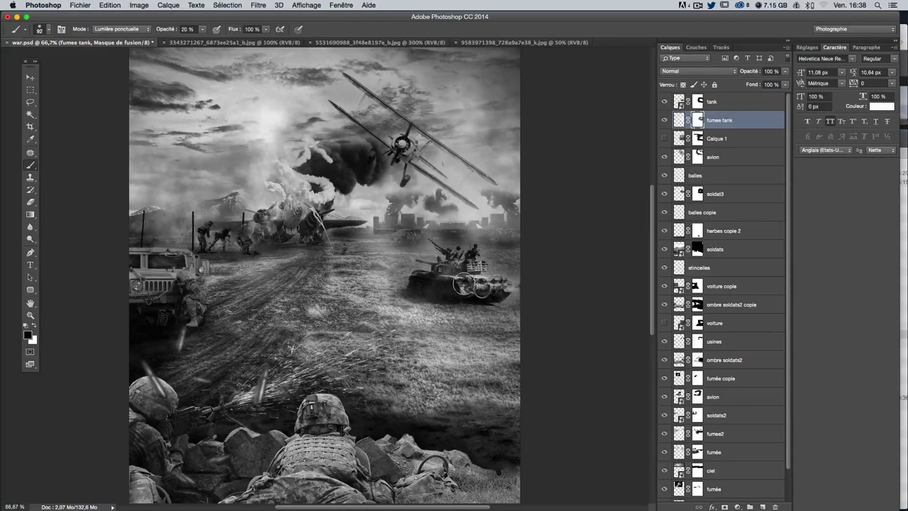
Step: Mask the smoke over the factories behind the tank, then switch to white with a 63 px brush
click(664, 121)
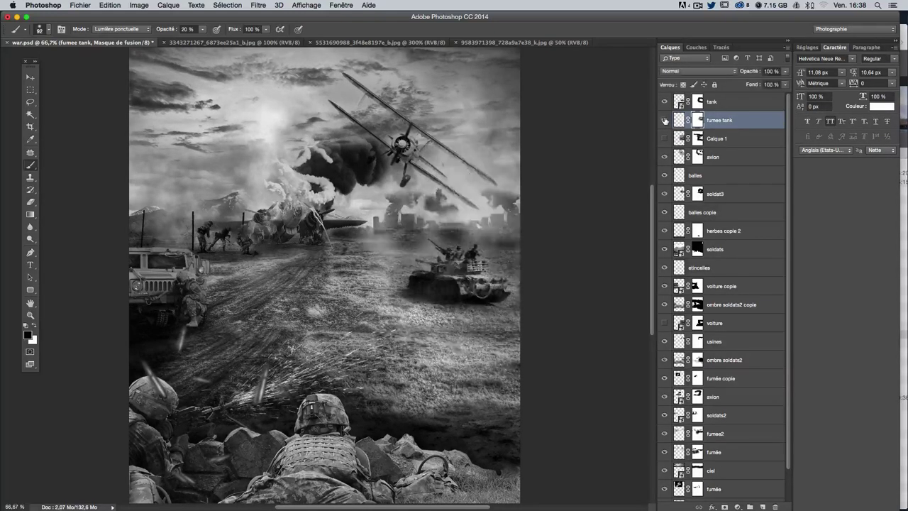
click(664, 121)
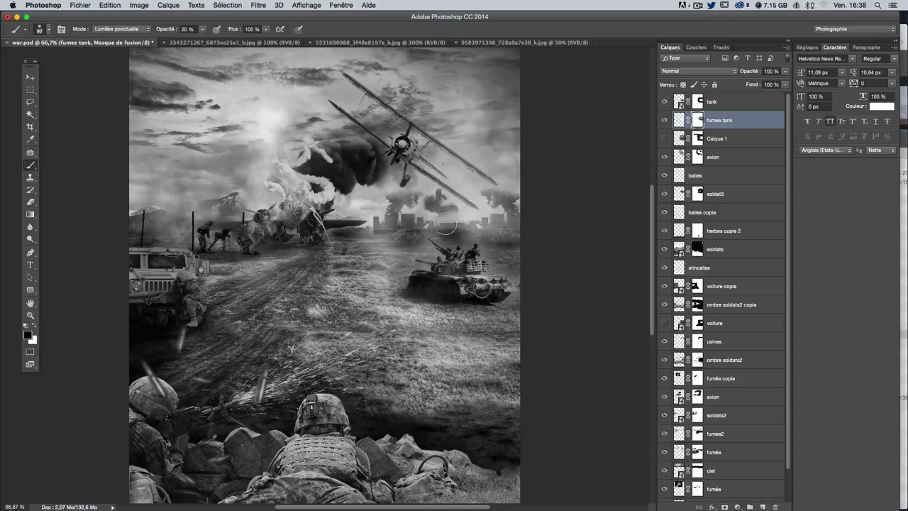
mouse_move(445, 226)
mouse_down()
mouse_move(425, 232)
mouse_move(525, 247)
mouse_move(500, 188)
mouse_move(460, 197)
mouse_up()
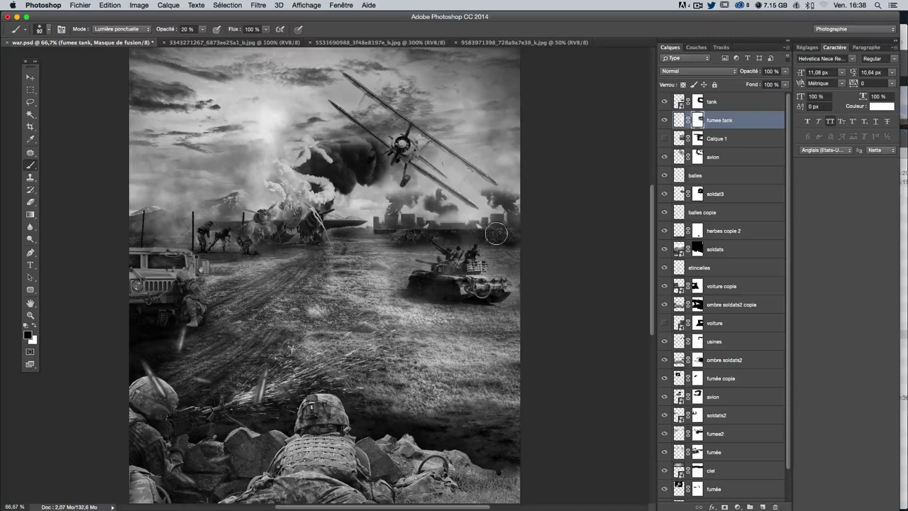
mouse_move(496, 234)
mouse_down()
mouse_move(446, 275)
mouse_move(461, 294)
mouse_move(527, 291)
mouse_up()
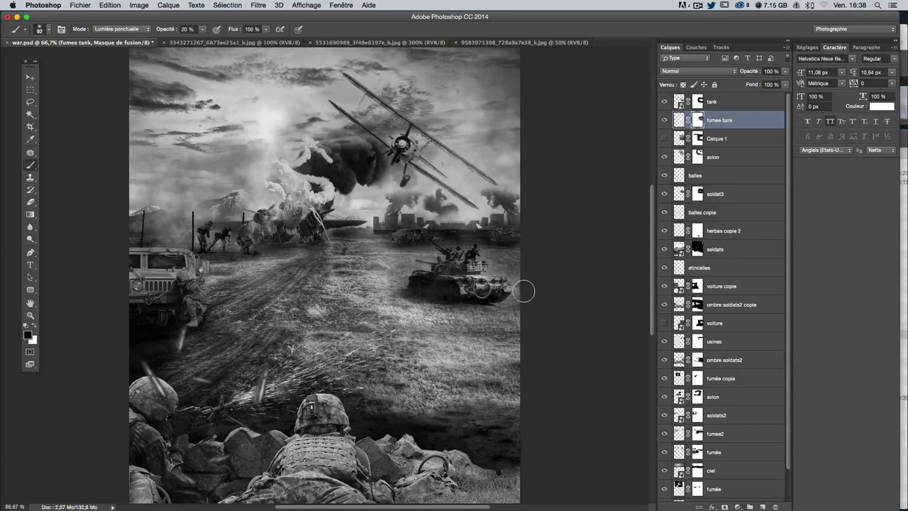
key(x)
drag(482, 269, 442, 265)
drag(454, 268, 455, 259)
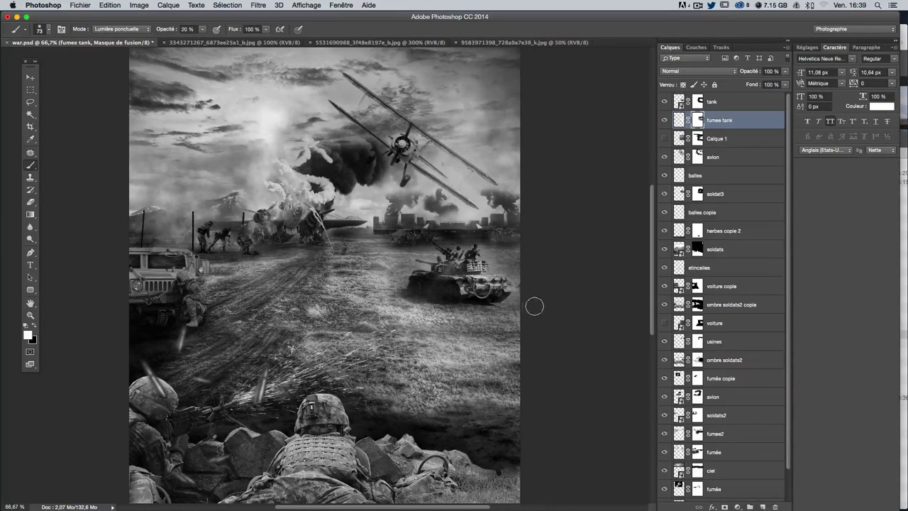
Step: Select the tank layer together with the fumee tank smoke layer
scroll(546, 305, up, 3)
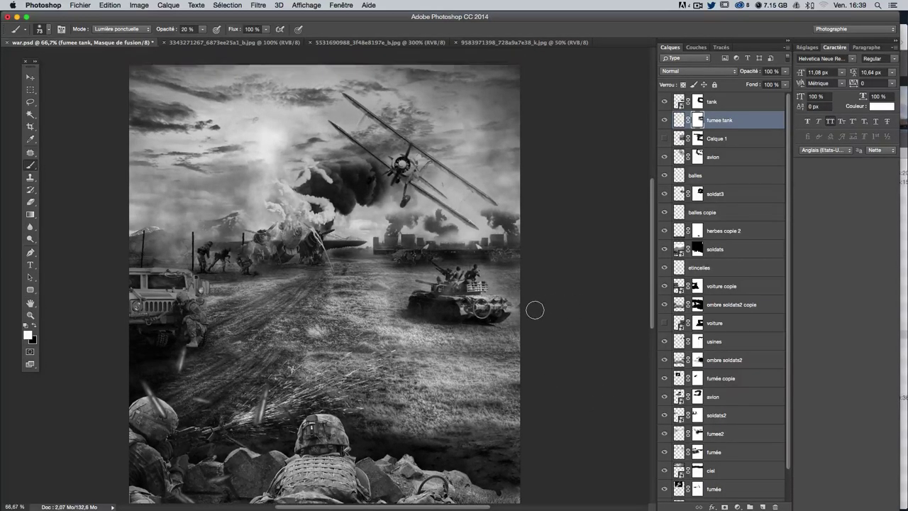
scroll(539, 307, down, 4)
scroll(624, 225, up, 2)
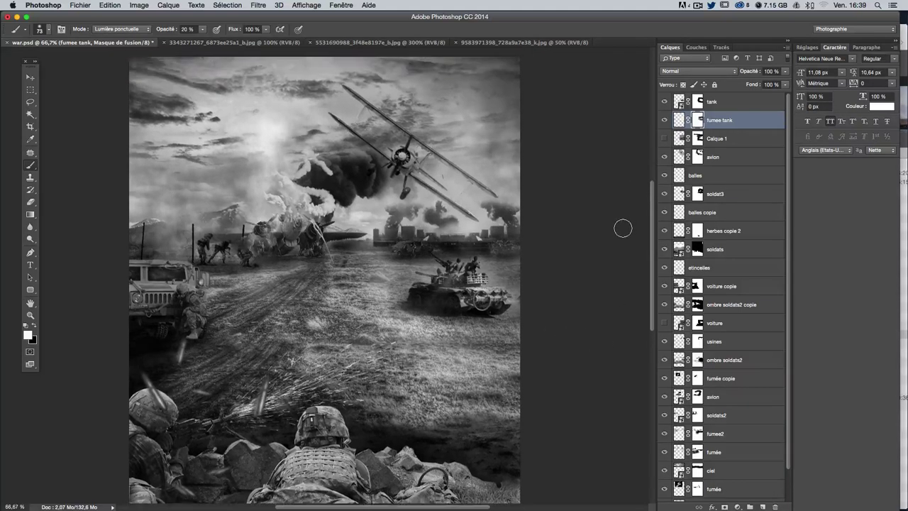
scroll(603, 233, down, 1)
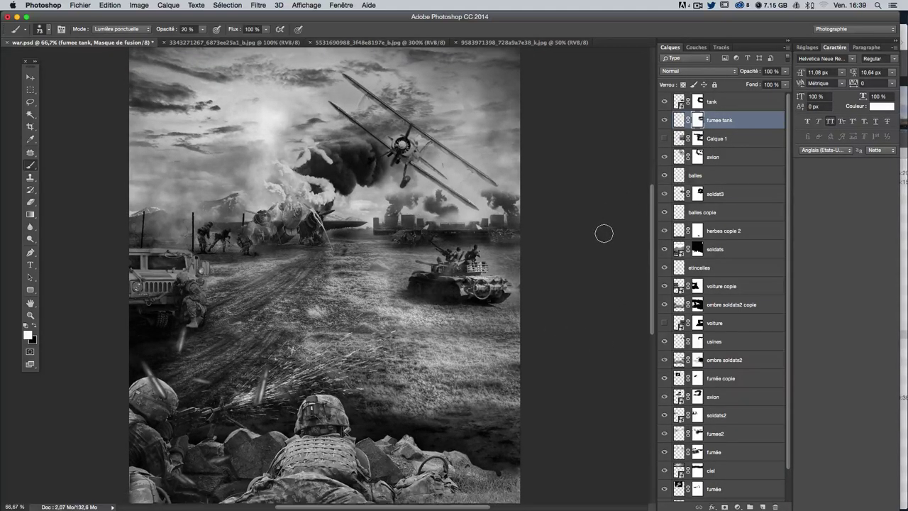
scroll(609, 232, down, 1)
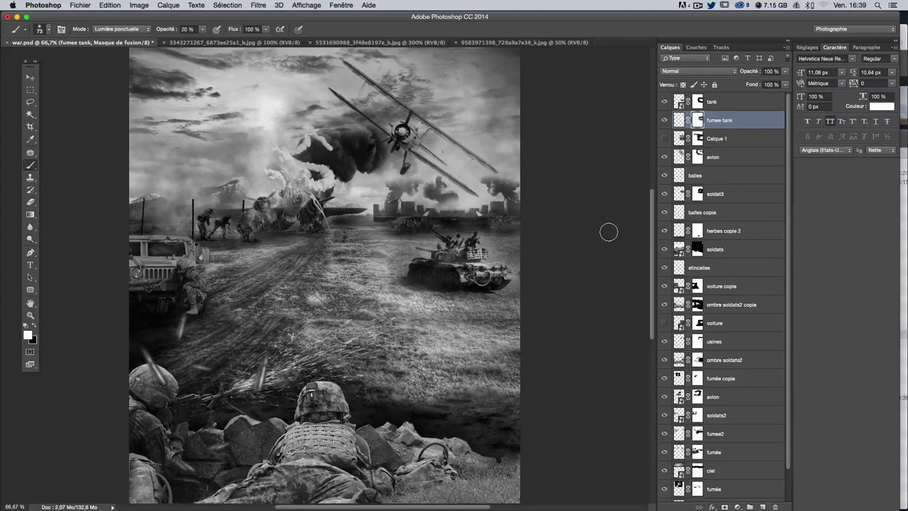
shift+click(745, 103)
Step: Scale the tank and smoke to about 107% and move them lower on the field's right edge
click(31, 77)
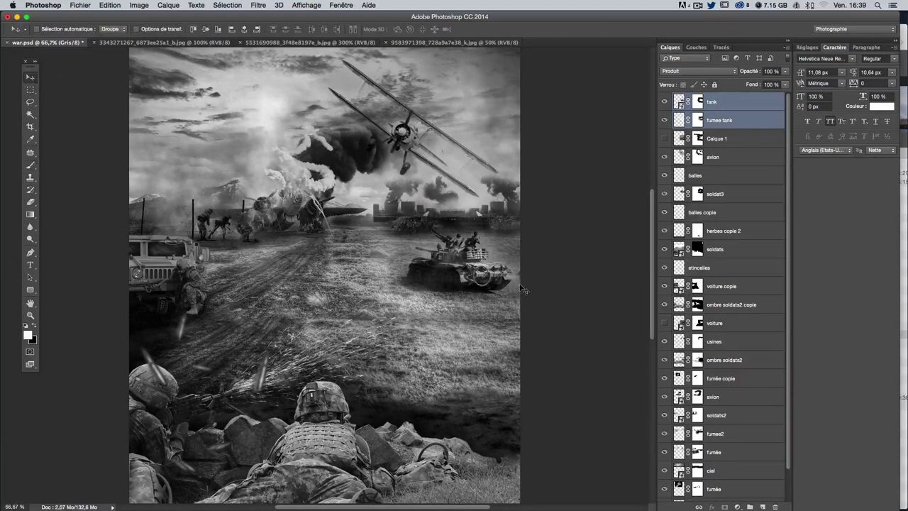
key(ctrl+t)
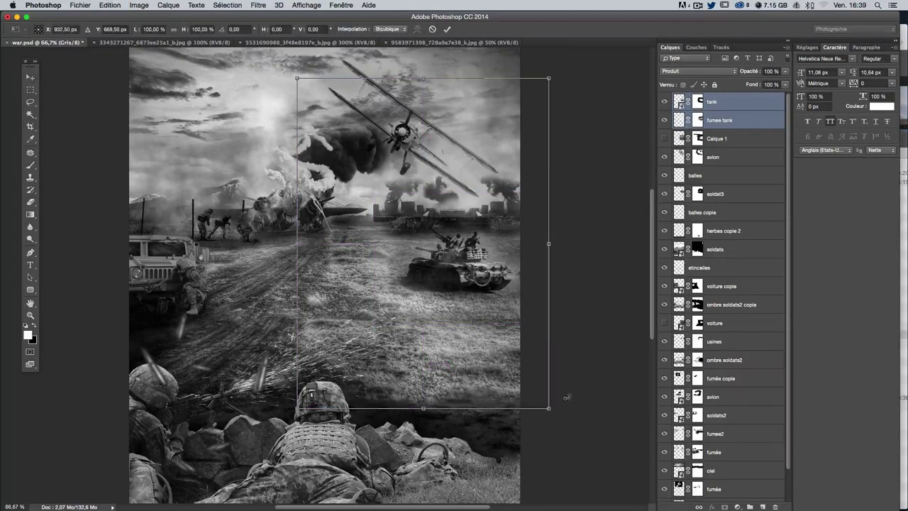
drag(548, 408, 567, 430)
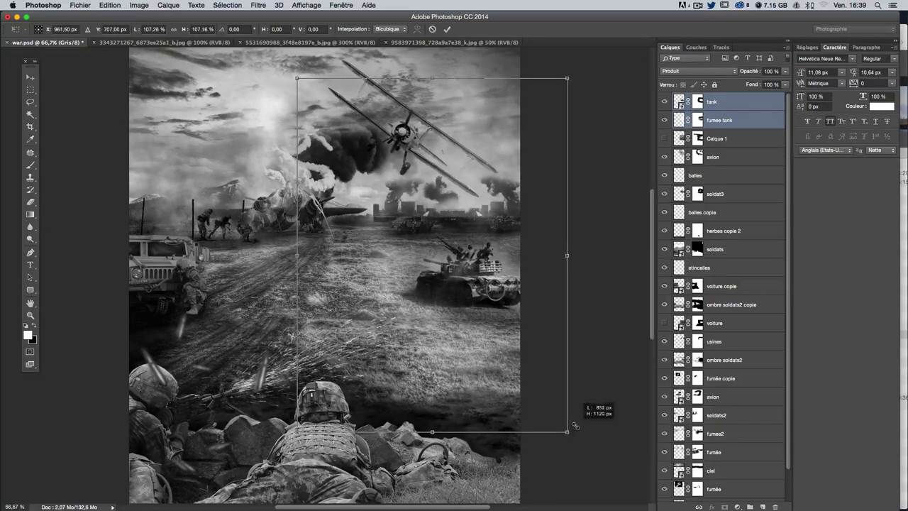
key(Return)
mouse_move(509, 341)
mouse_down()
mouse_move(501, 324)
mouse_move(515, 319)
mouse_up()
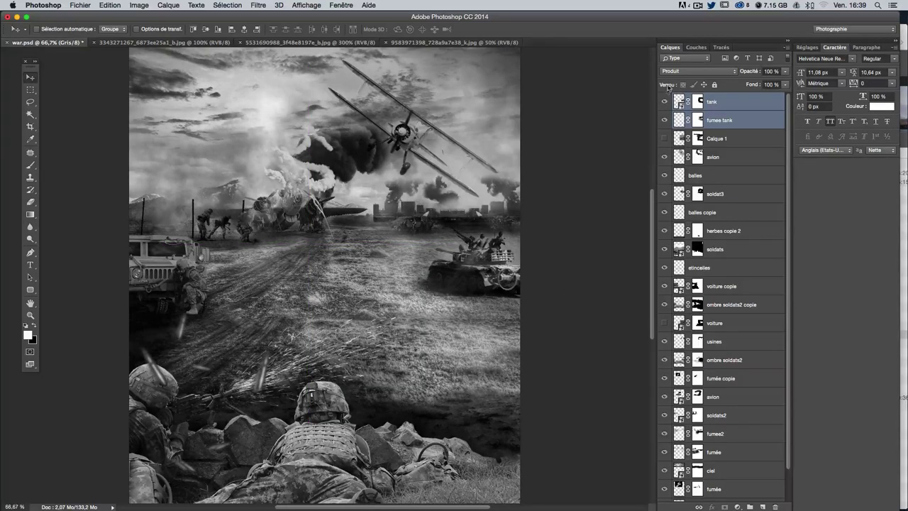
click(665, 101)
click(664, 101)
scroll(594, 293, up, 2)
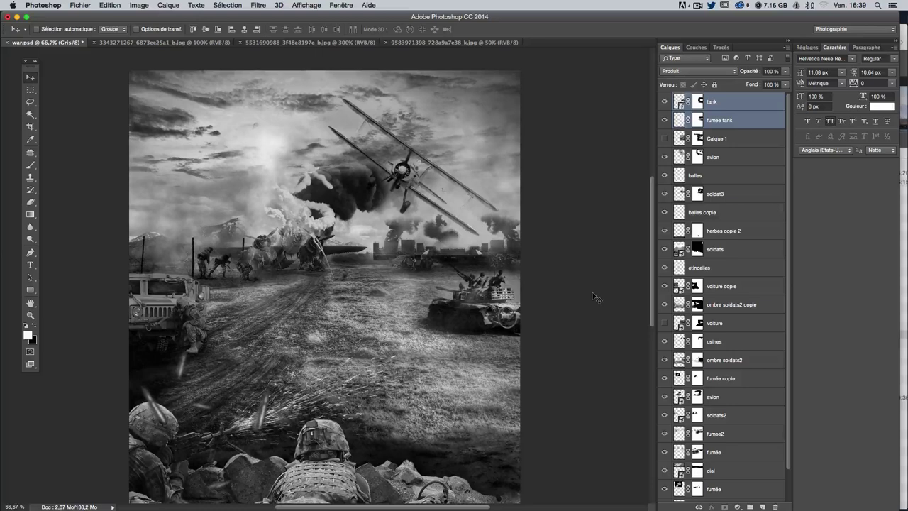
scroll(594, 297, up, 1)
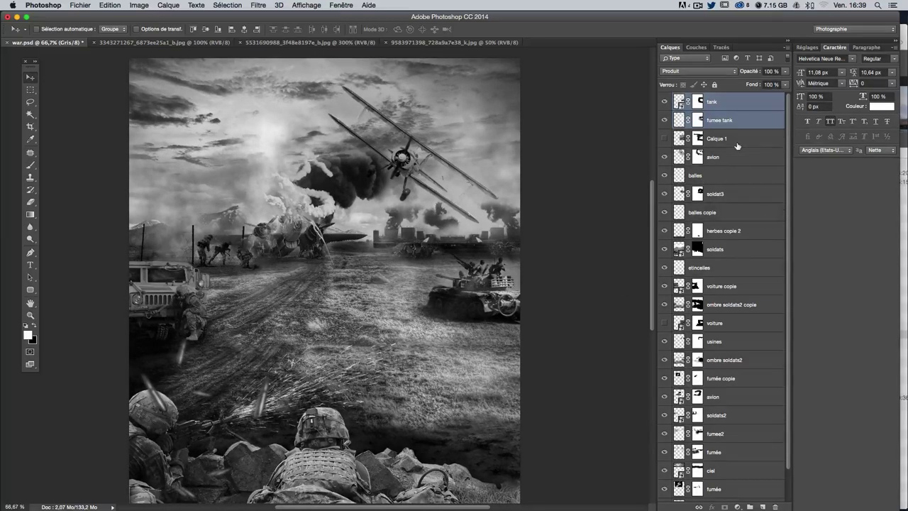
Step: Check the empty Calque 1 layer and delete it
click(736, 142)
click(665, 139)
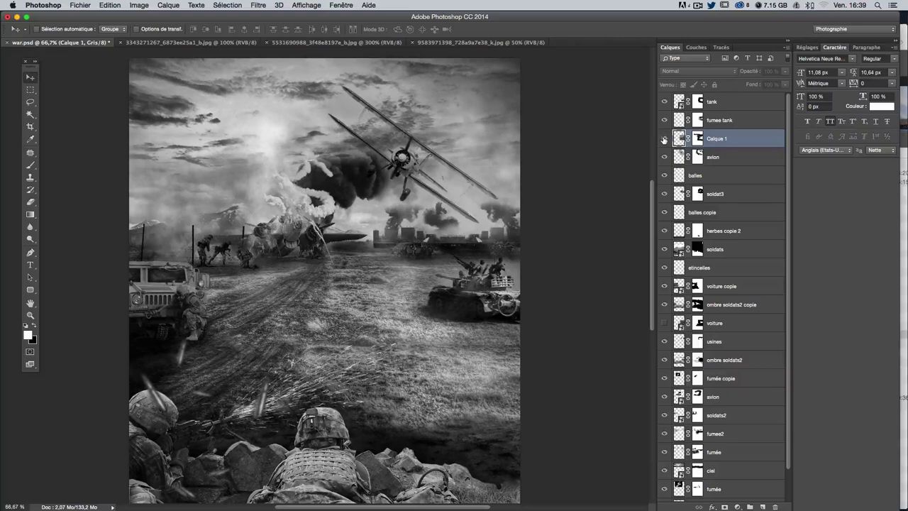
click(665, 138)
drag(765, 143, 775, 506)
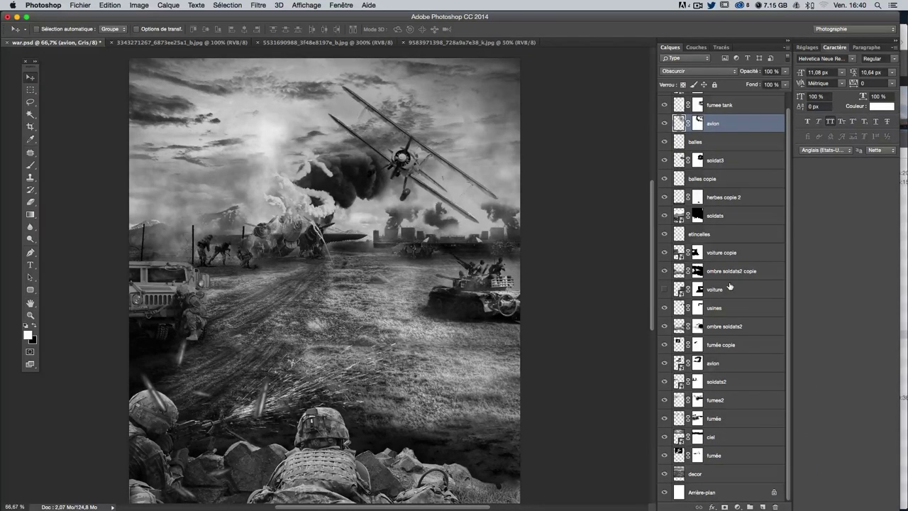
Step: Delete the hidden voiture layer, then select the ombre soldats2 copie layer
click(735, 294)
drag(739, 289, 777, 502)
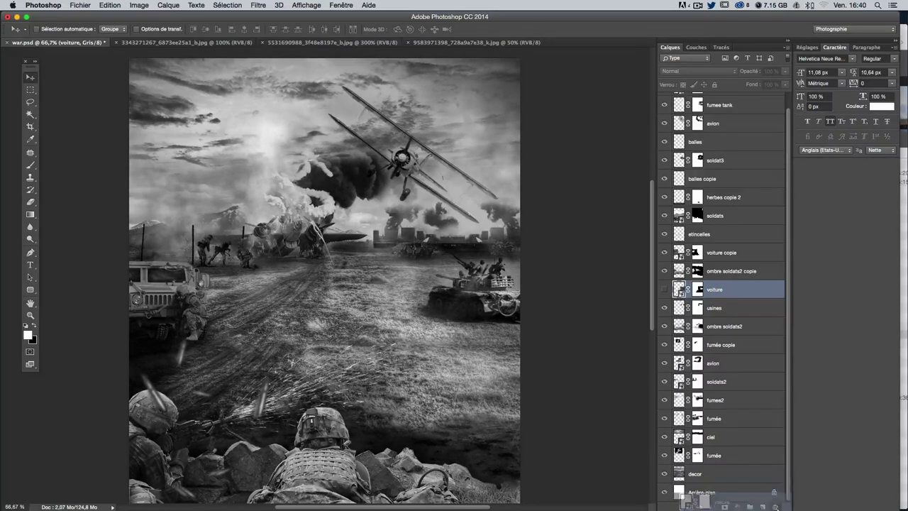
drag(725, 297, 775, 506)
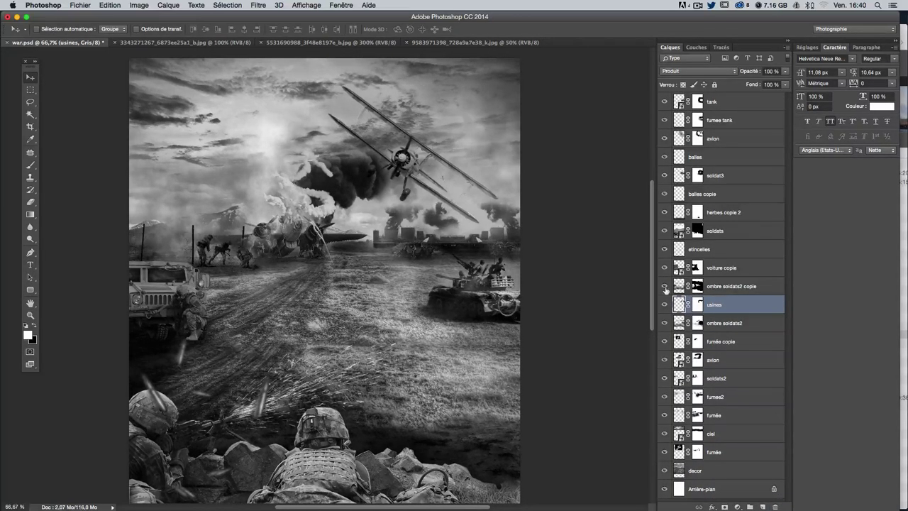
click(664, 287)
click(744, 287)
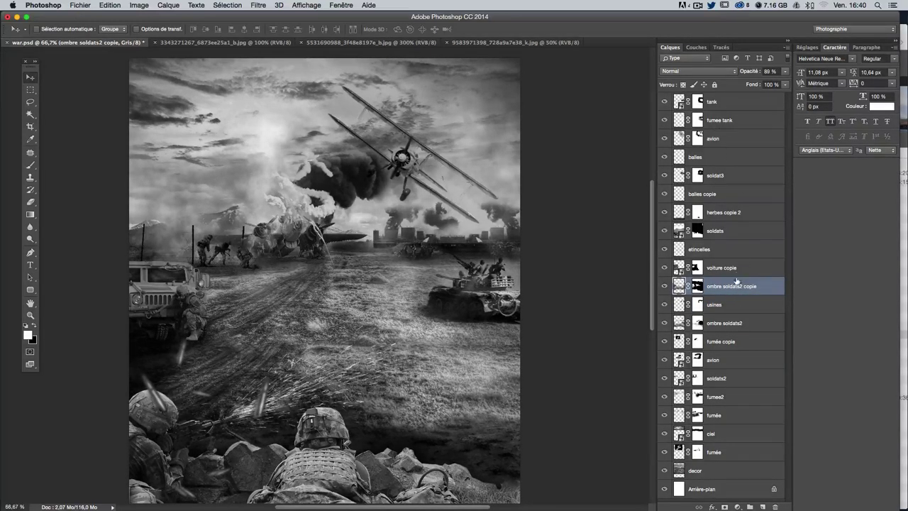
Step: Compare the scene without the ombre soldats2 shadow, then select that layer with a 185 px brush
click(665, 324)
click(665, 323)
click(665, 323)
click(666, 323)
click(665, 323)
click(675, 324)
click(29, 164)
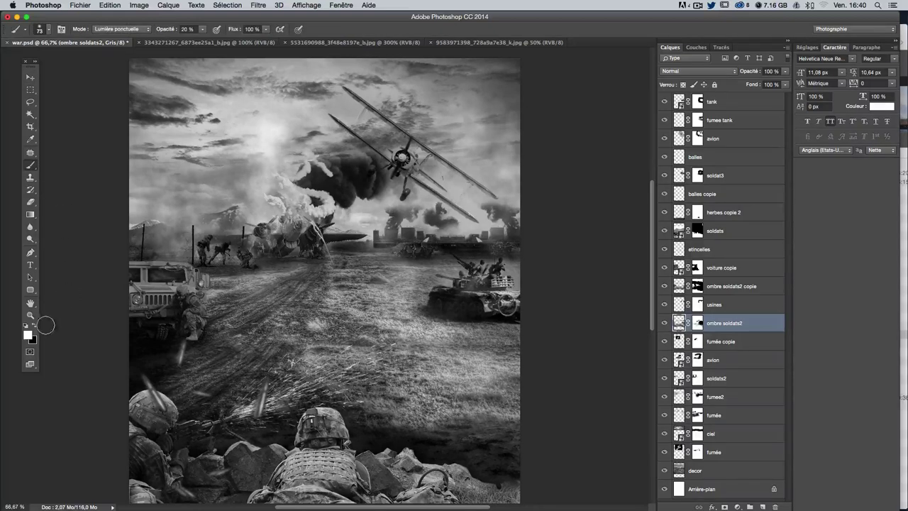
click(34, 325)
drag(435, 329, 454, 320)
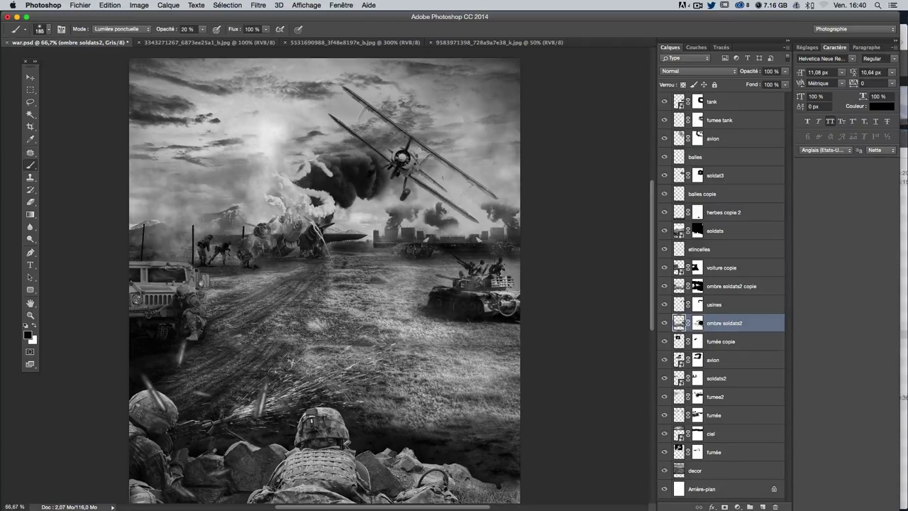
Step: Paint the ombre soldats2 mask beneath the tank, shrinking the brush from 145 to 103 px
click(699, 324)
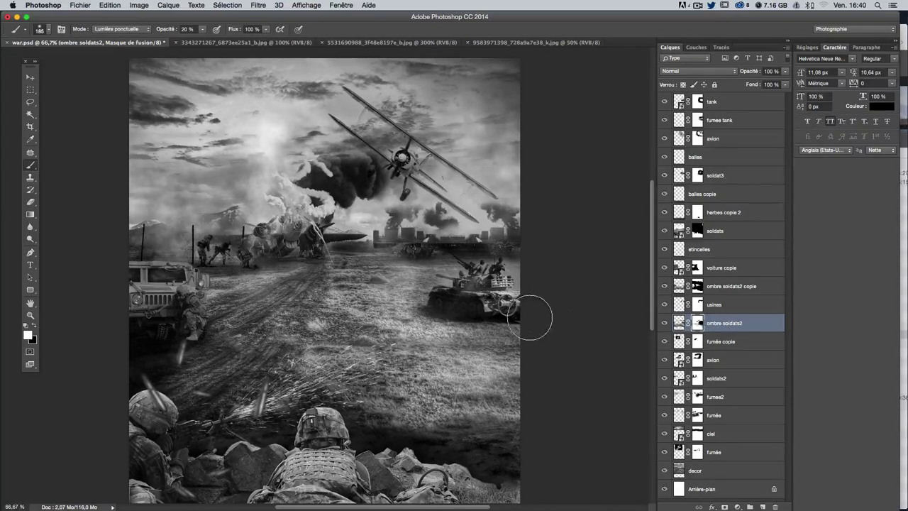
drag(523, 314, 446, 323)
key(x)
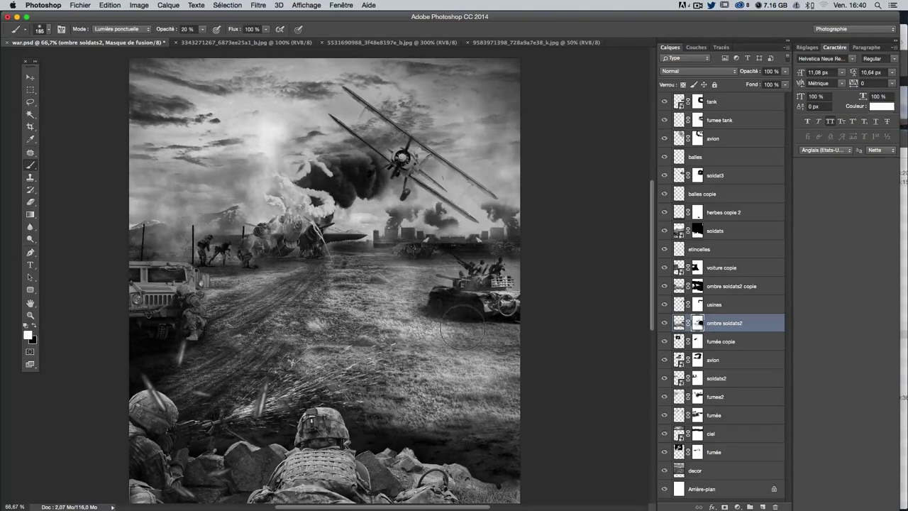
key(x)
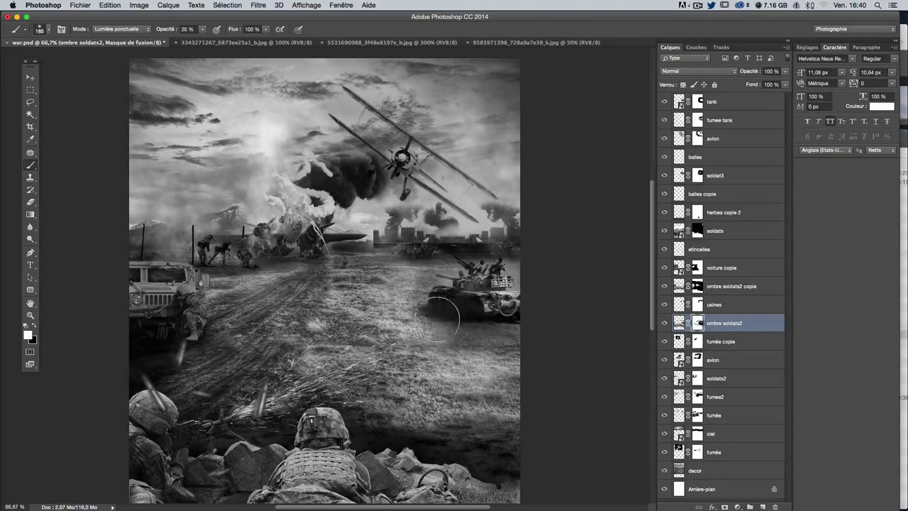
drag(502, 321, 399, 322)
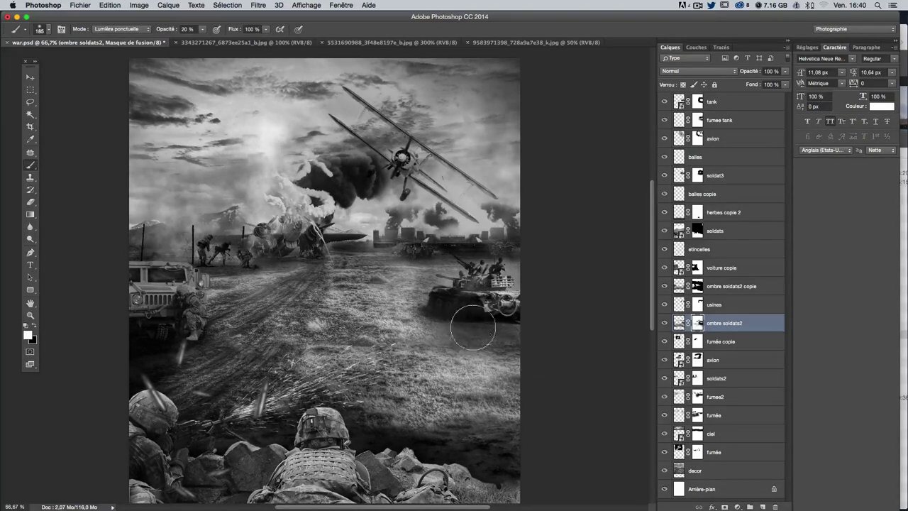
drag(500, 319, 486, 326)
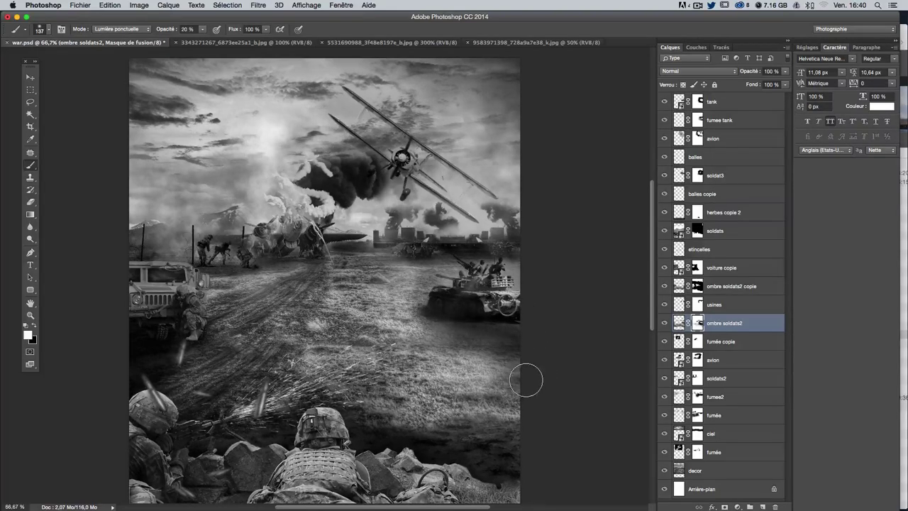
mouse_move(492, 319)
mouse_down()
mouse_move(468, 320)
mouse_move(503, 320)
mouse_up()
click(664, 119)
click(664, 120)
Step: Target the fumee tank layer mask with black as the painting colour
click(697, 120)
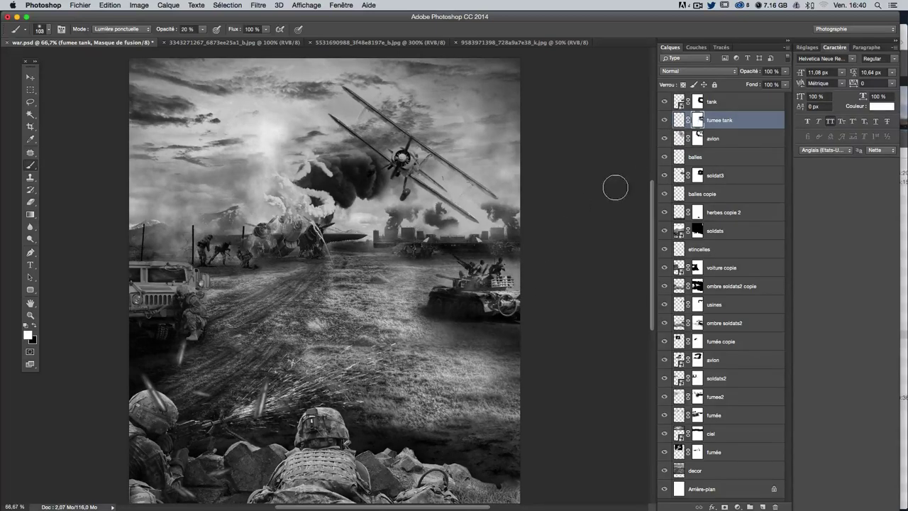
key(x)
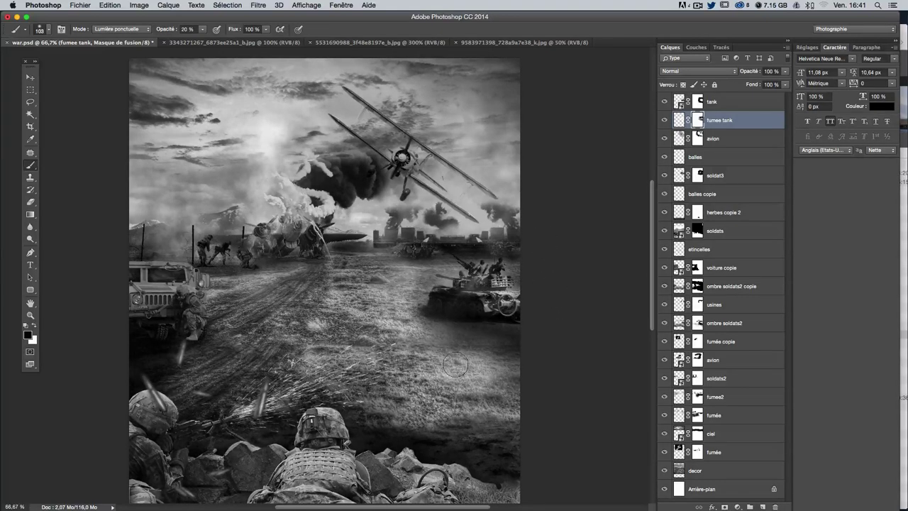
scroll(490, 332, down, 2)
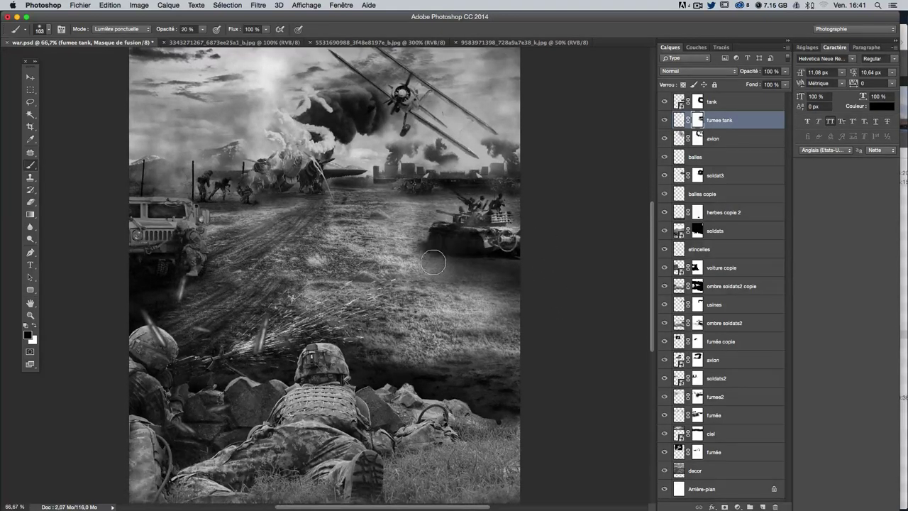
scroll(490, 332, down, 2)
scroll(490, 332, up, 2)
scroll(496, 326, left, 3)
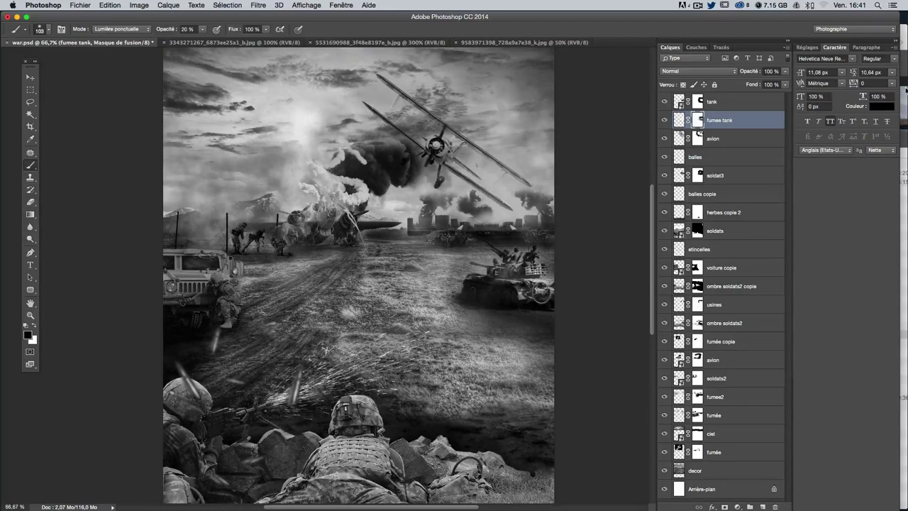
Step: Browse the war images folder in Cover Flow to 747847879_124eb302c9_o.jpg
click(905, 89)
scroll(719, 119, left, 2)
scroll(719, 118, left, 3)
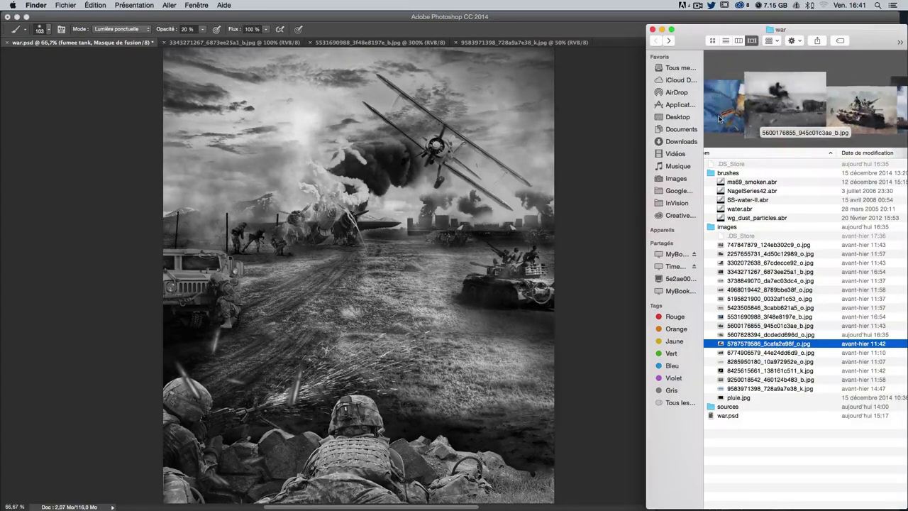
scroll(719, 119, left, 4)
scroll(721, 119, right, 1)
scroll(726, 118, left, 4)
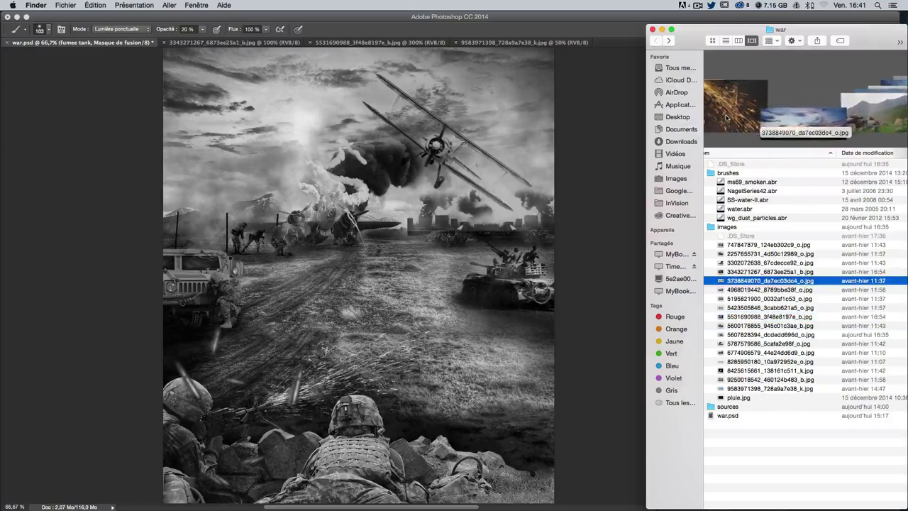
scroll(727, 117, left, 4)
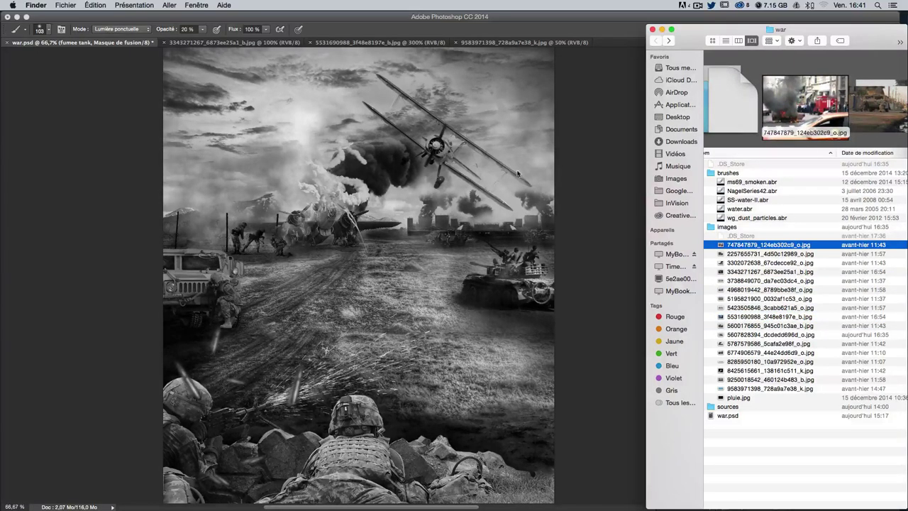
Step: Place the burning-car photo onto the war.psd canvas and position it
drag(727, 248, 486, 166)
drag(730, 245, 400, 197)
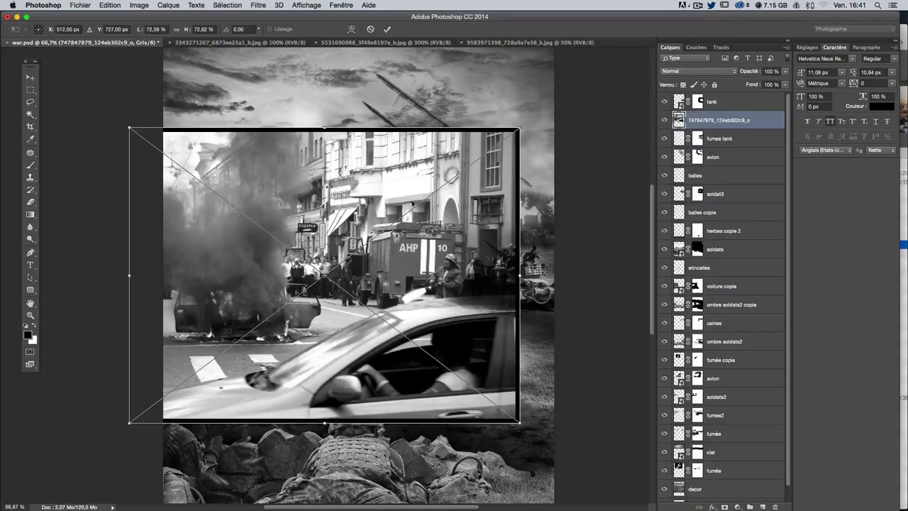
drag(370, 229, 388, 199)
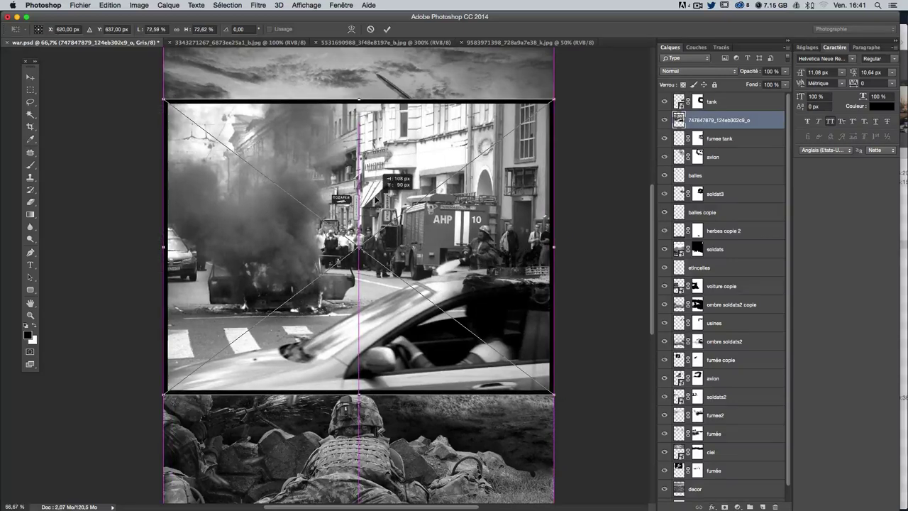
drag(388, 198, 376, 203)
key(Return)
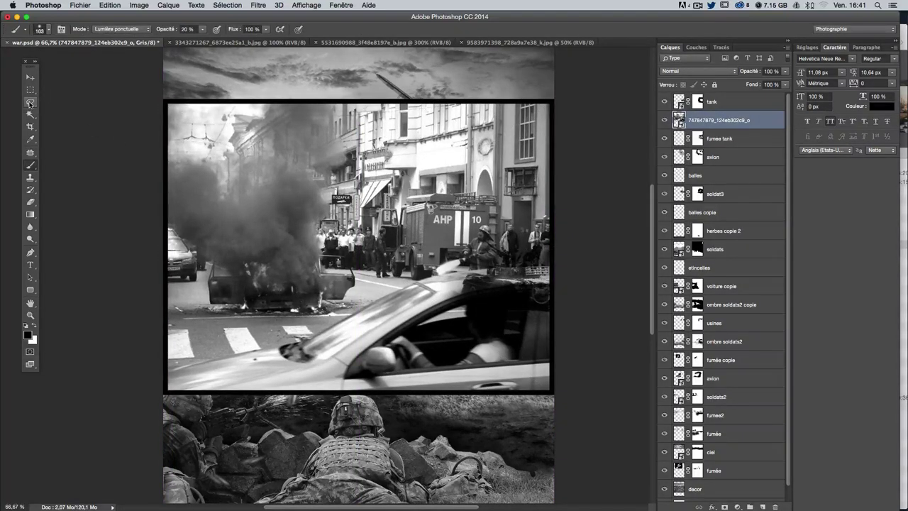
Step: Add a layer mask, rename the layer 'fumee avion' and fill its mask with black
click(724, 506)
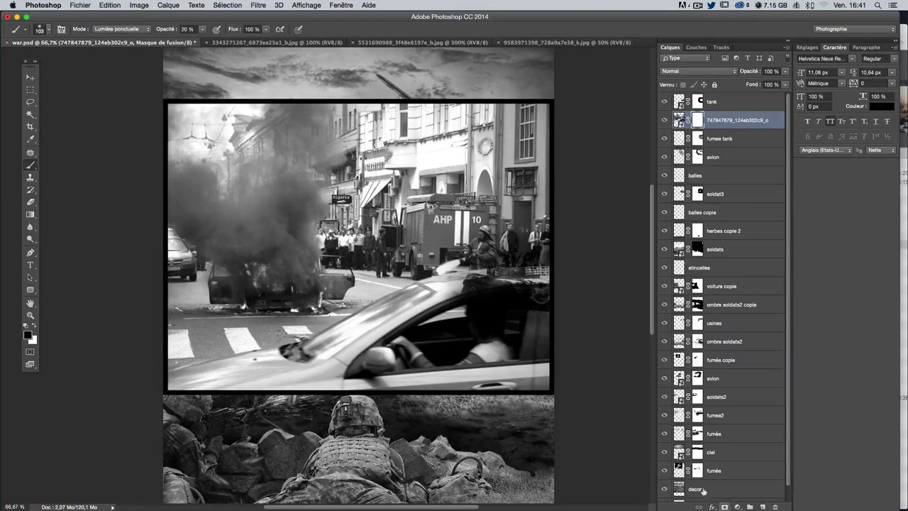
double_click(714, 120)
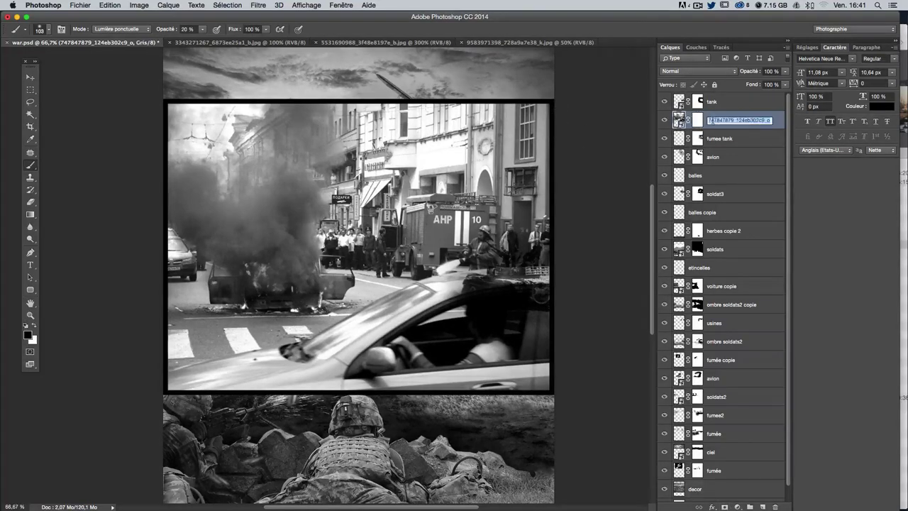
text(fumee avion)
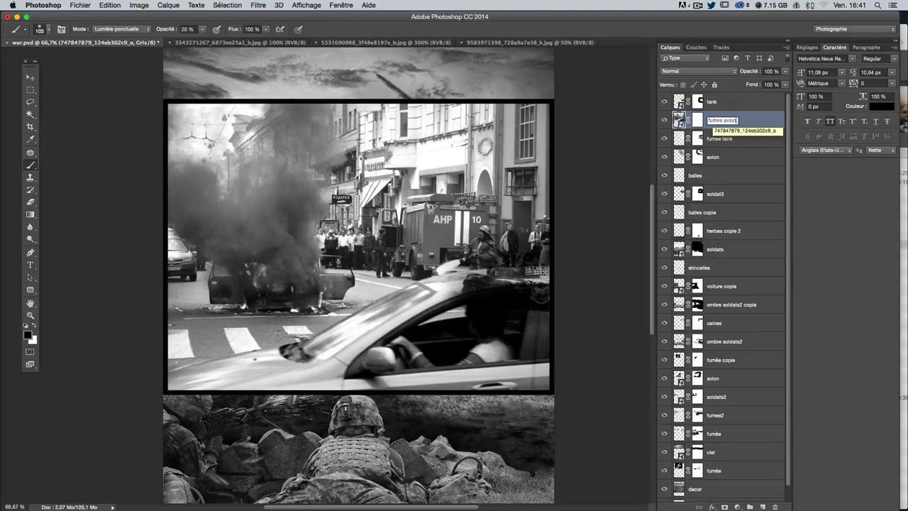
key(Return)
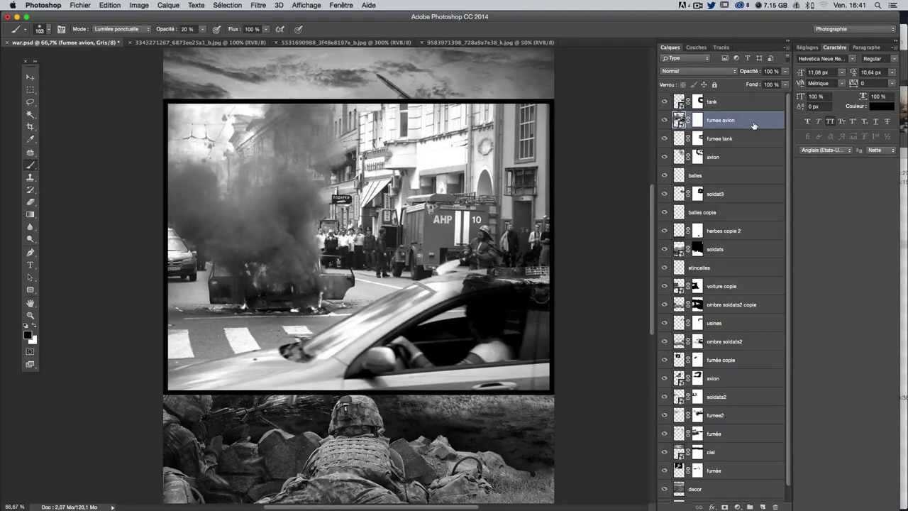
click(697, 120)
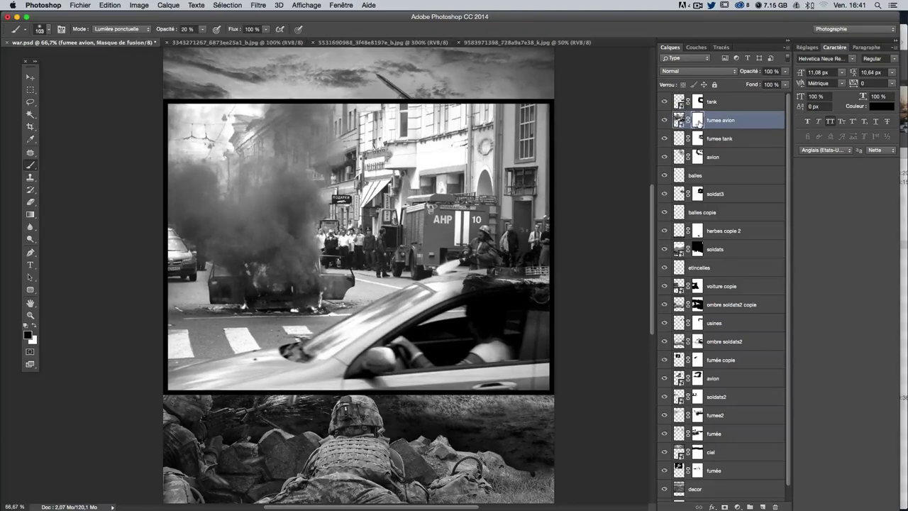
key(shift+F5)
key(Return)
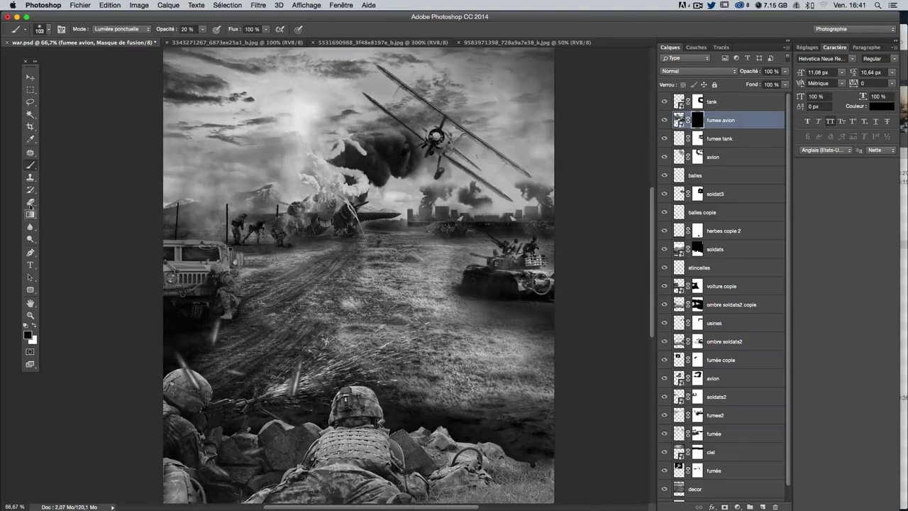
Step: Paint white on the fumee avion mask with a 325 px, 68% brush, then move the layer up-right
click(35, 324)
mouse_move(227, 237)
mouse_down()
mouse_move(280, 209)
mouse_move(241, 234)
mouse_move(259, 273)
mouse_move(283, 255)
mouse_move(298, 158)
mouse_move(184, 184)
mouse_up()
click(203, 29)
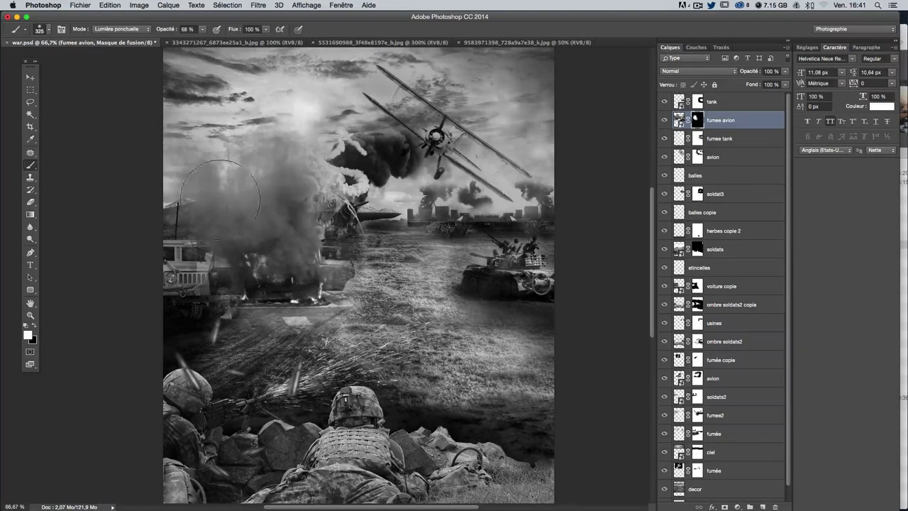
drag(186, 270, 283, 253)
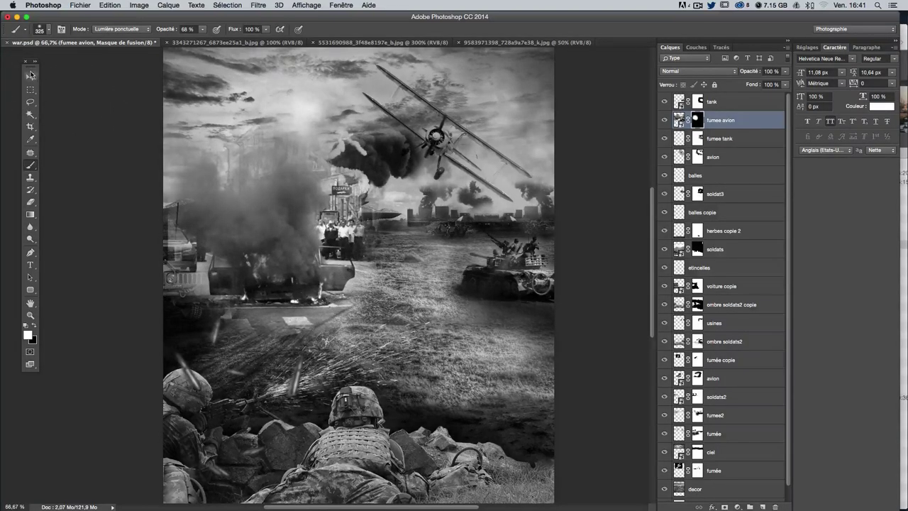
click(30, 77)
mouse_move(302, 246)
mouse_down()
mouse_move(487, 132)
mouse_move(480, 149)
mouse_up()
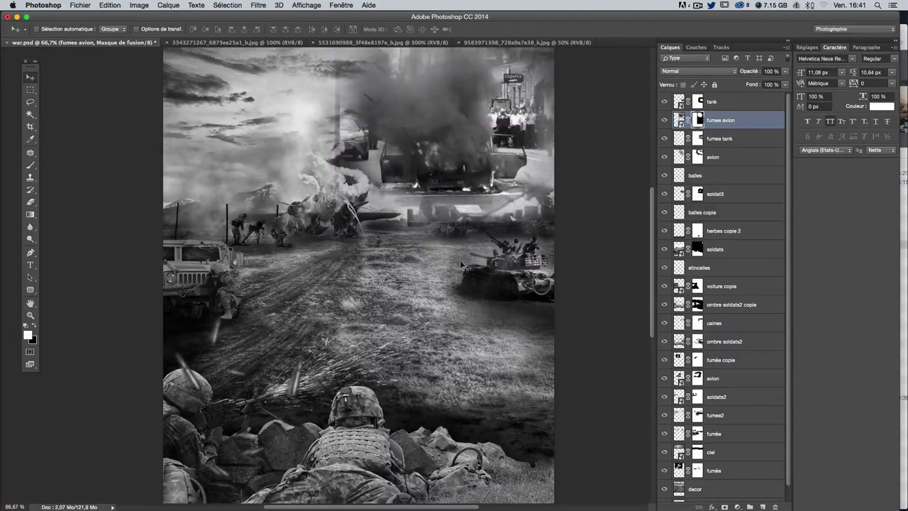
Step: Reposition the fumee avion smoke layer up toward the biplane
scroll(464, 271, up, 3)
mouse_move(462, 266)
mouse_down()
mouse_move(425, 302)
mouse_move(481, 249)
mouse_move(507, 191)
mouse_up()
key(ctrl+t)
key(Return)
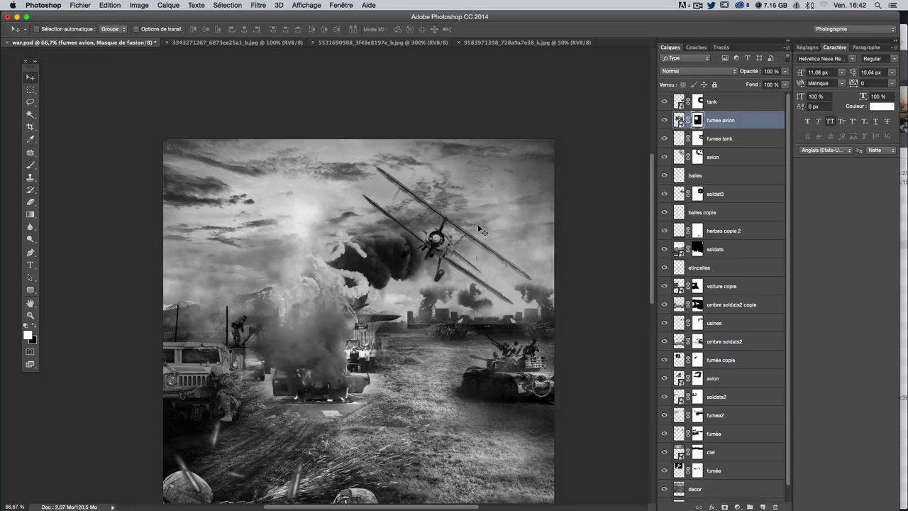
drag(480, 230, 497, 149)
Step: Paint the fumee avion mask at 31% opacity, revealing sky smoke while hiding the tower and car
click(30, 165)
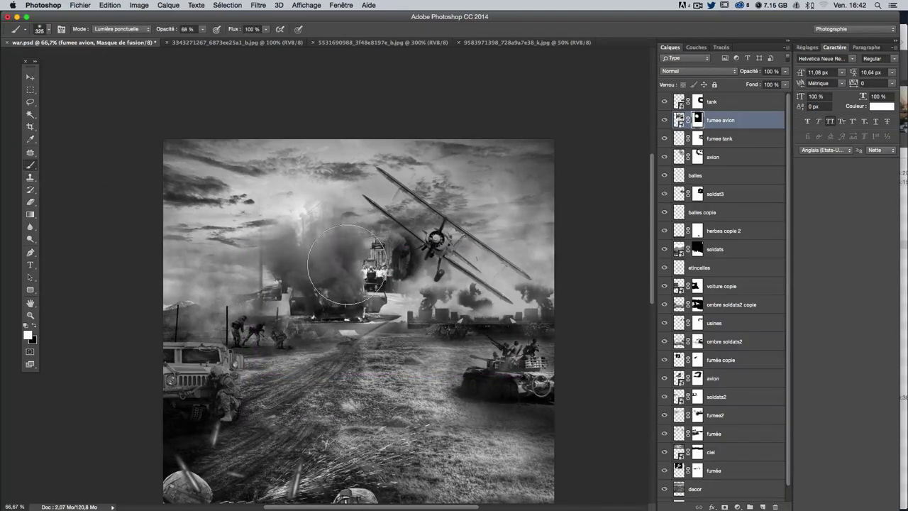
mouse_move(347, 265)
mouse_down()
mouse_move(301, 231)
mouse_move(284, 192)
mouse_up()
key(x)
mouse_move(325, 170)
mouse_down()
mouse_move(312, 165)
mouse_move(297, 184)
mouse_move(333, 212)
mouse_up()
drag(202, 29, 190, 39)
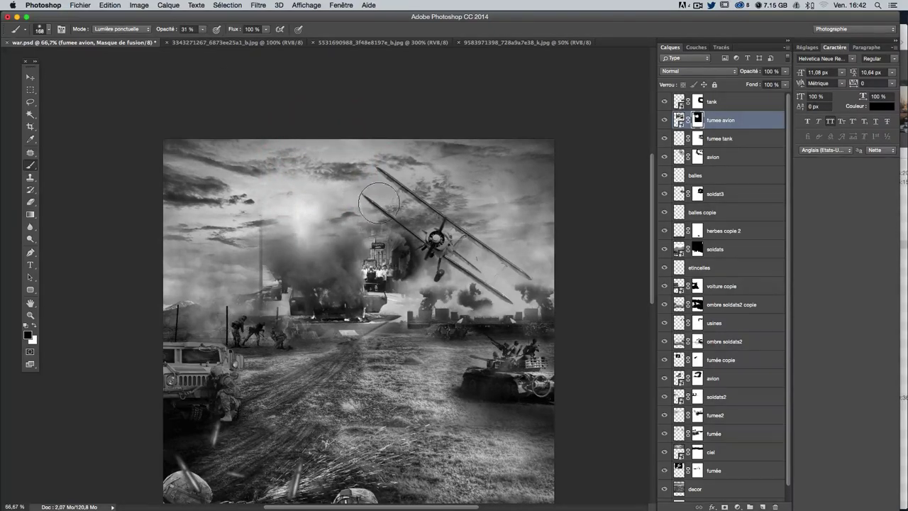
mouse_move(372, 298)
mouse_down()
mouse_move(387, 241)
mouse_move(362, 262)
mouse_move(383, 326)
mouse_move(355, 340)
mouse_up()
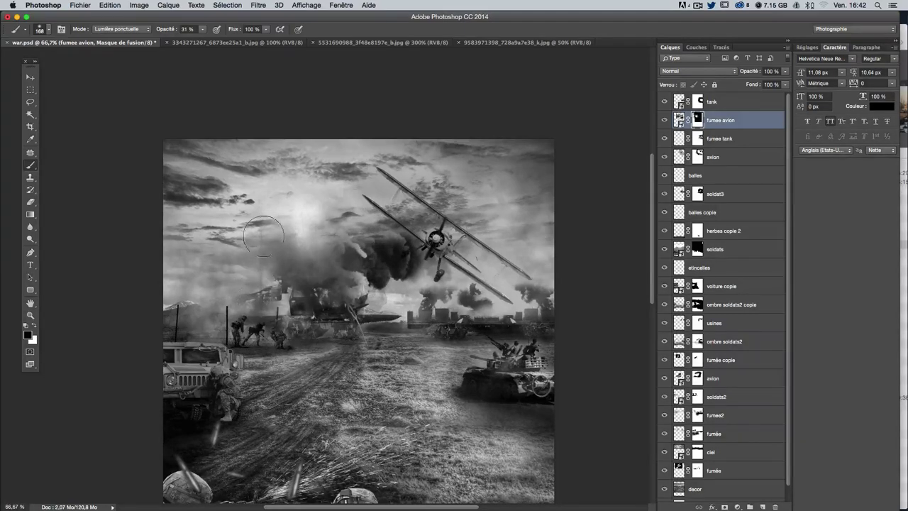
mouse_move(267, 287)
mouse_down()
mouse_move(298, 312)
mouse_move(316, 314)
mouse_move(252, 234)
mouse_up()
Step: Reveal a brighter smoke patch in the sky, then switch to white with a 76 px brush
key(v)
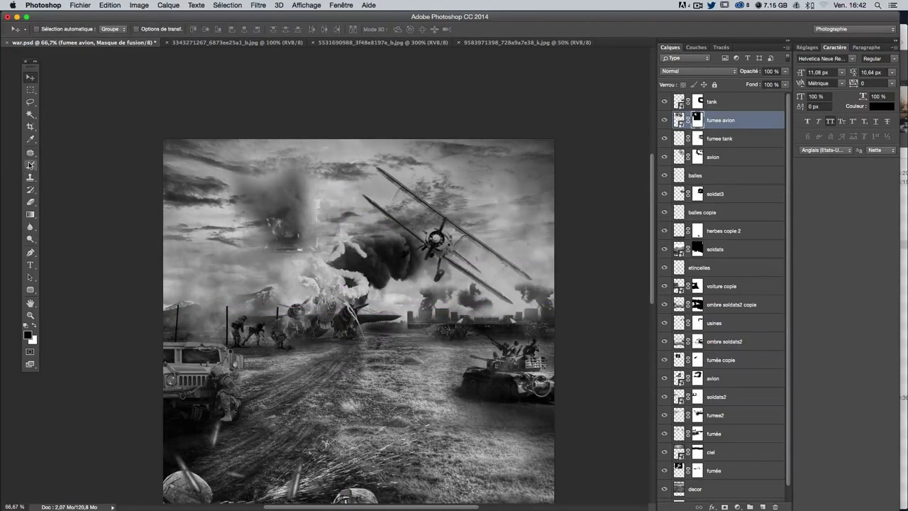
click(30, 165)
drag(323, 205, 318, 189)
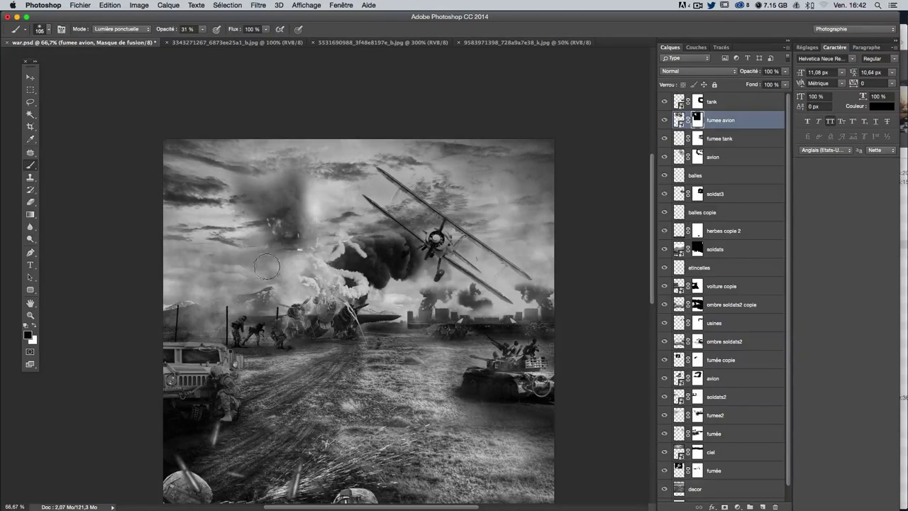
drag(267, 266, 299, 251)
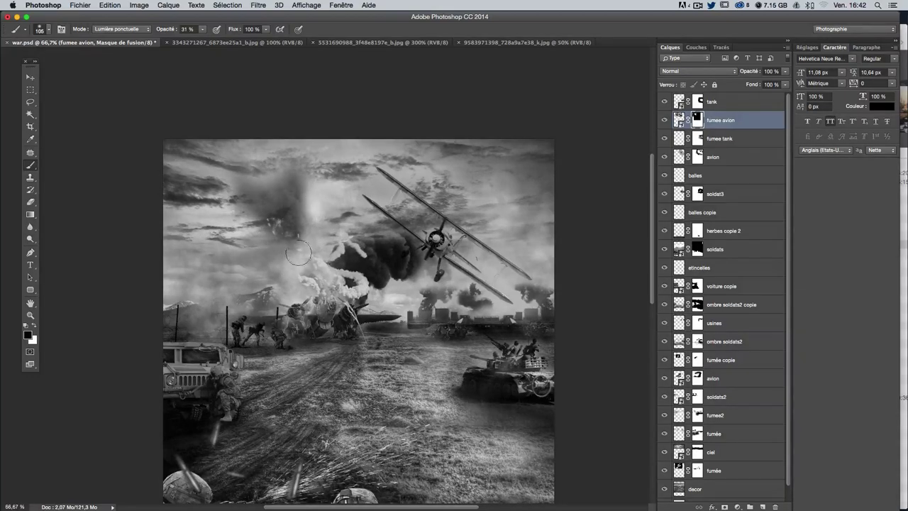
key(x)
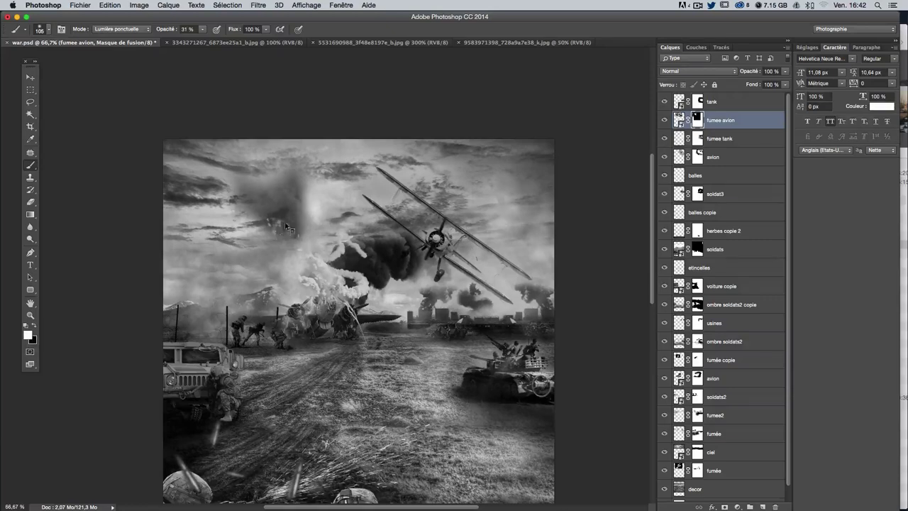
mouse_move(288, 227)
mouse_down()
mouse_move(267, 227)
mouse_move(294, 222)
mouse_move(238, 193)
mouse_up()
Step: Move the smoke onto the biplane and rotate it about 11 degrees
click(29, 77)
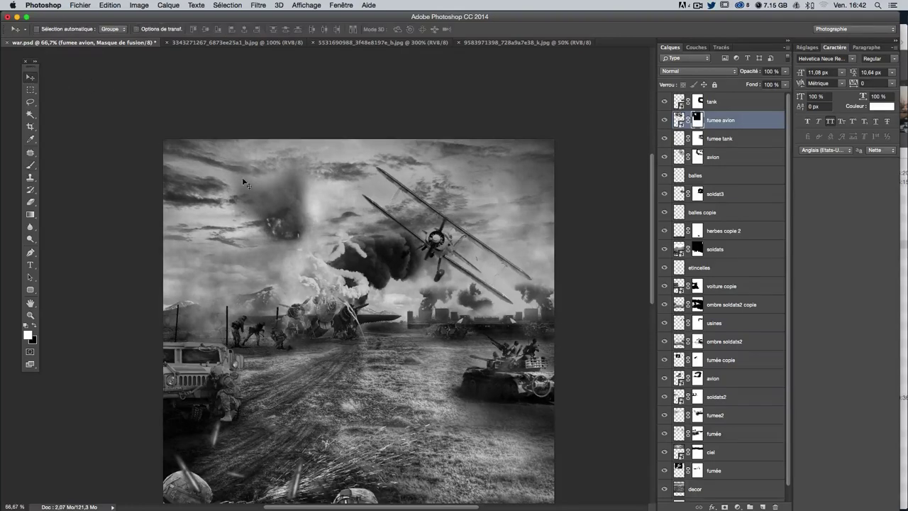
drag(287, 218, 435, 224)
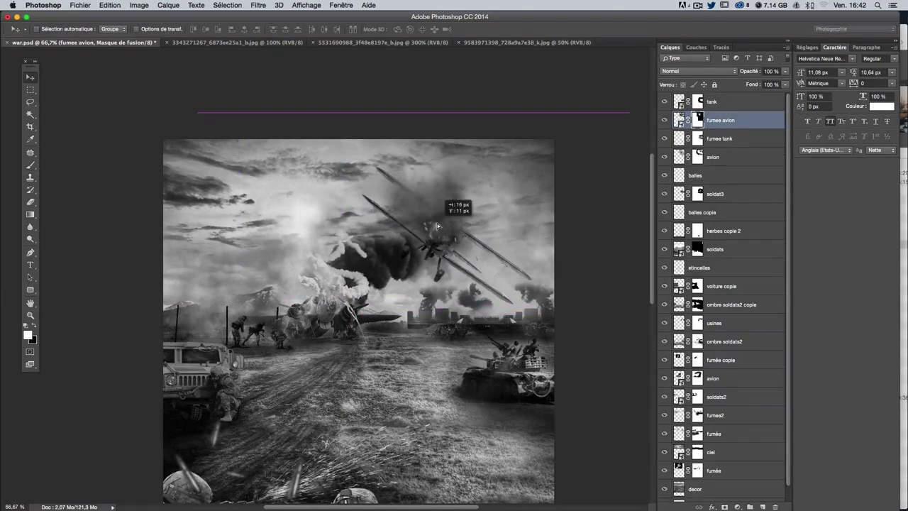
drag(435, 226, 463, 232)
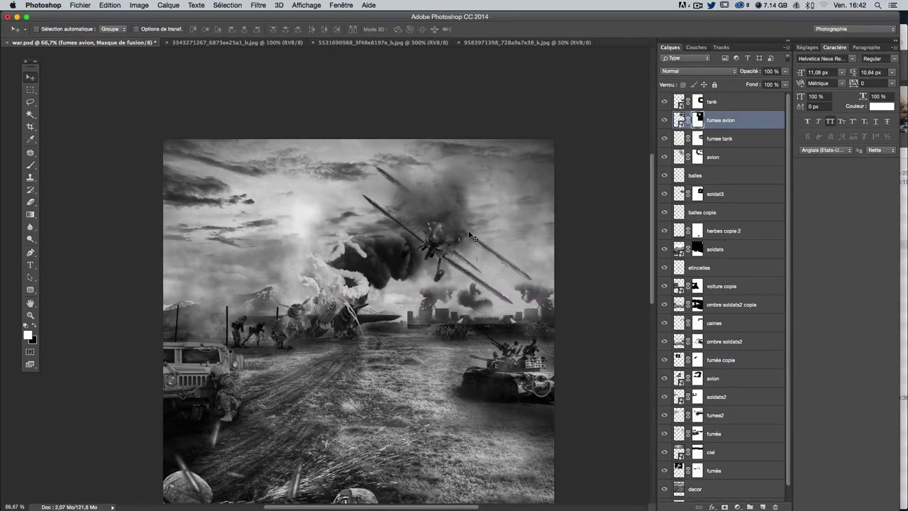
key(ctrl+t)
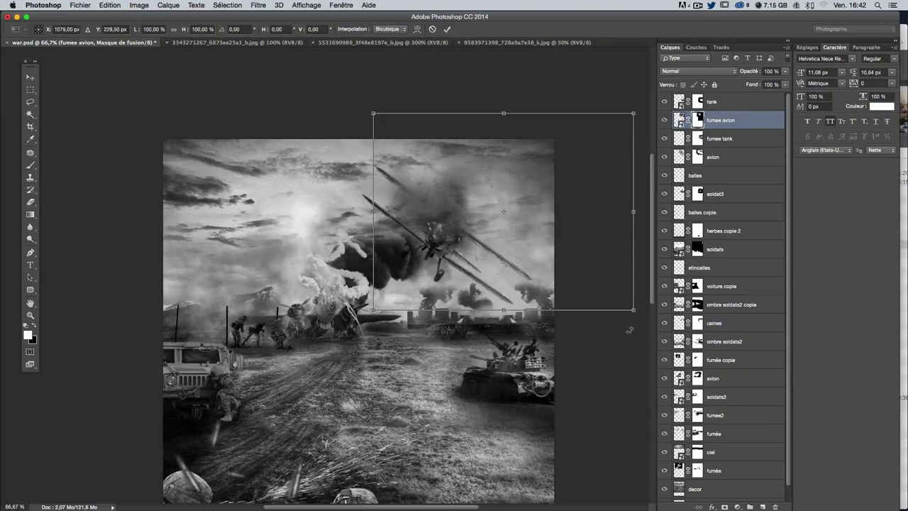
drag(629, 330, 603, 351)
drag(452, 217, 466, 263)
key(Return)
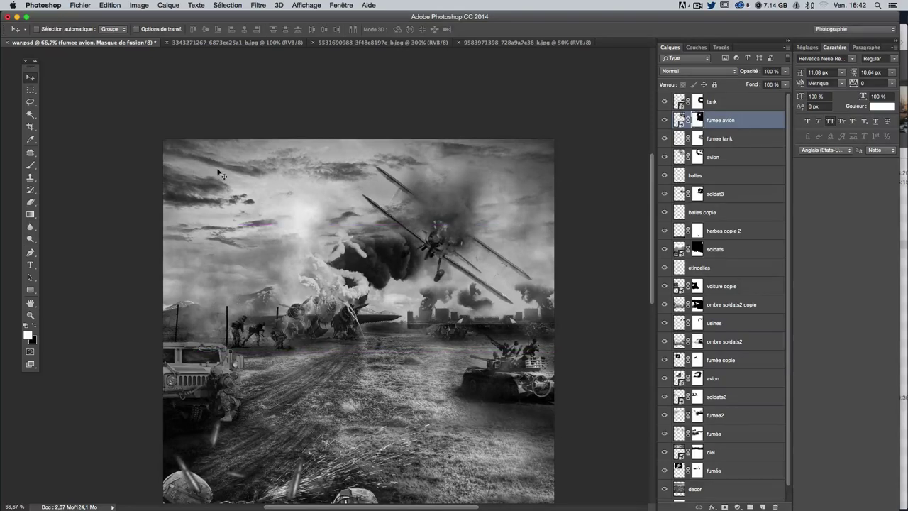
Step: Paint black on the fumee avion mask to hide a little smoke over the plane
click(29, 165)
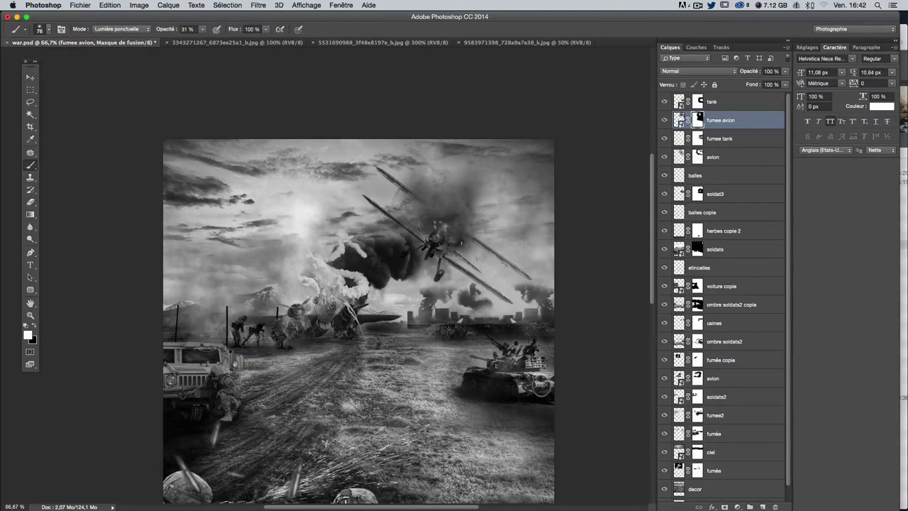
key(x)
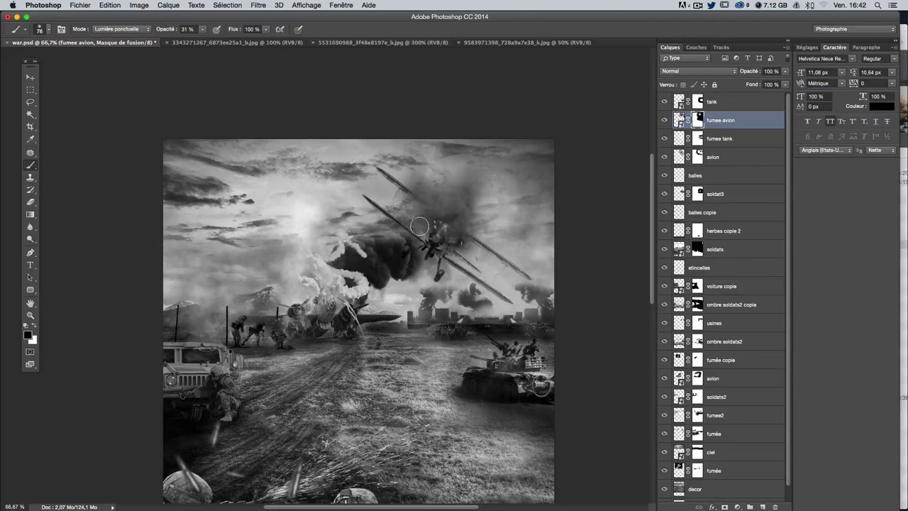
drag(419, 226, 406, 216)
key(x)
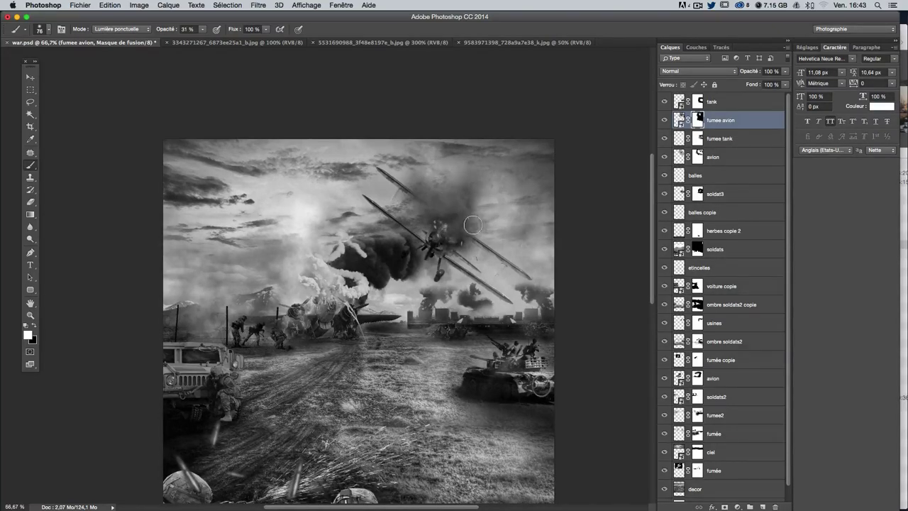
key(x)
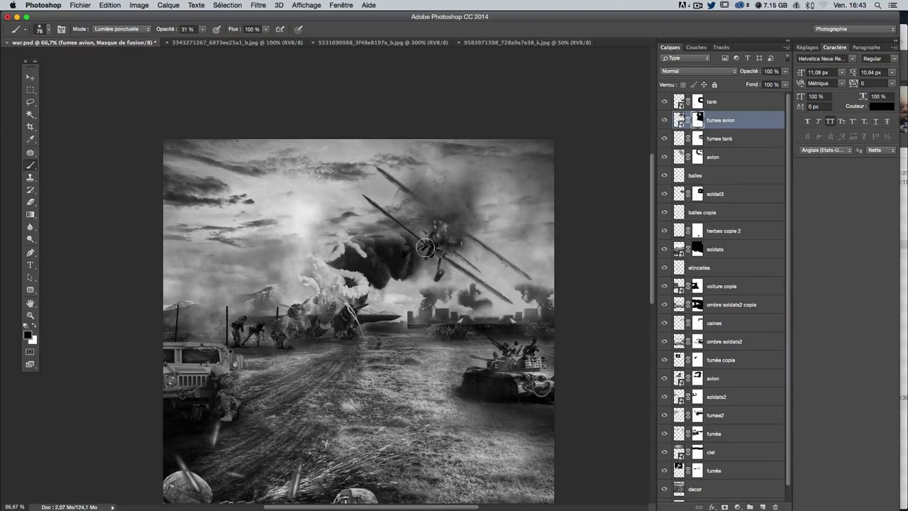
Step: Toggle the plane smoke layer on and off to compare the result
click(30, 76)
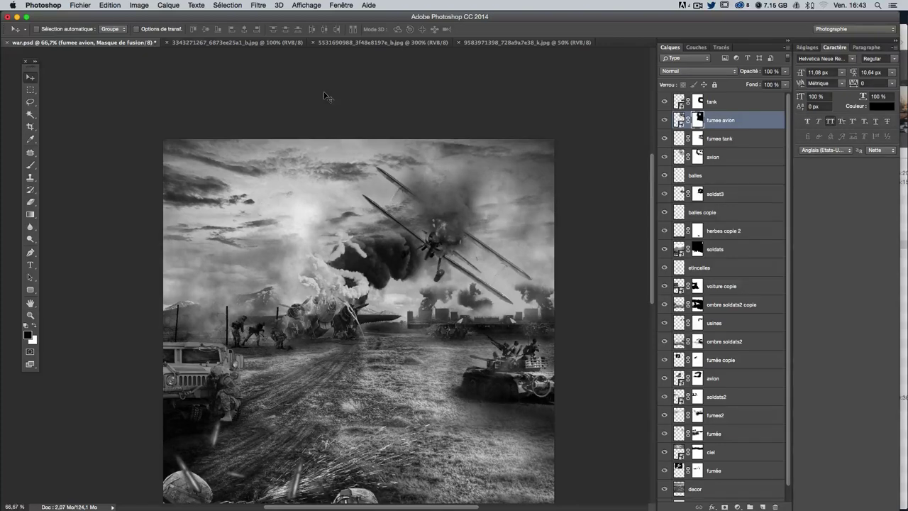
click(663, 119)
click(663, 119)
click(663, 120)
click(664, 121)
click(664, 121)
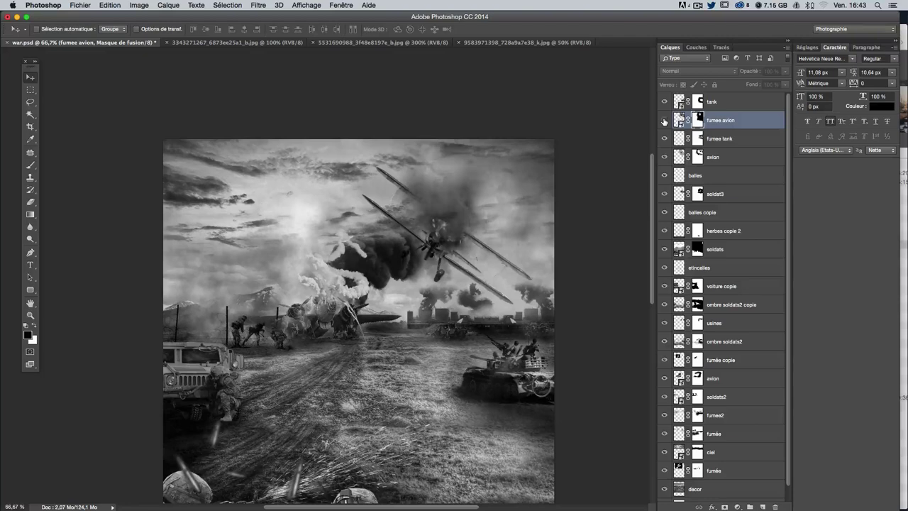
click(664, 121)
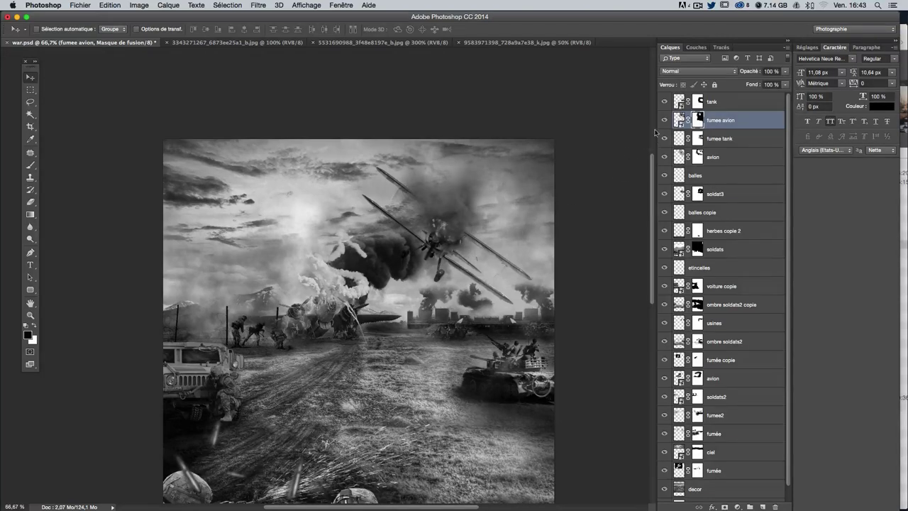
click(30, 166)
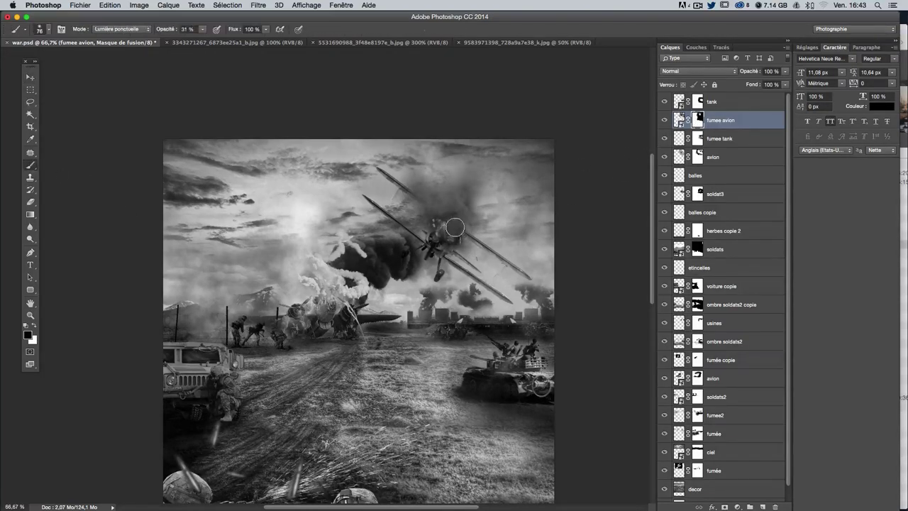
click(664, 121)
click(664, 121)
Step: Rasterize the fumee avion layer with Pixelliser le calque
click(679, 119)
right_click(680, 119)
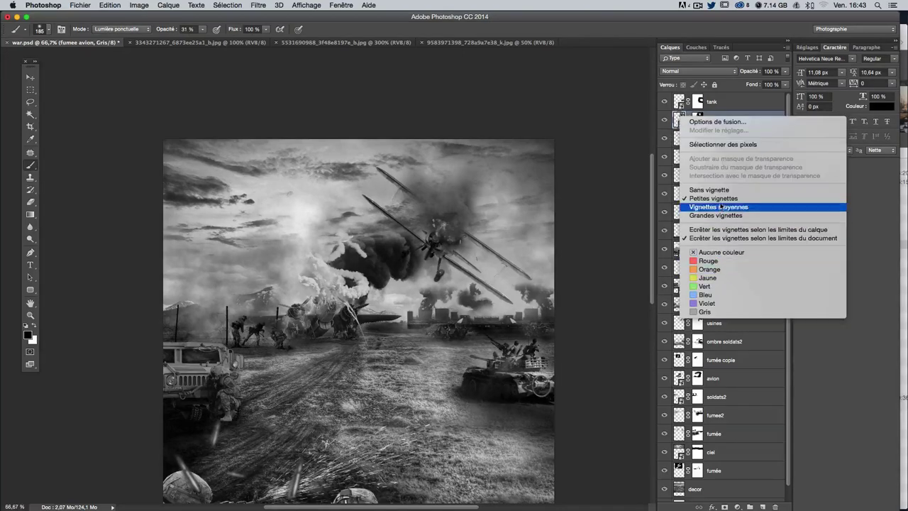
click(724, 104)
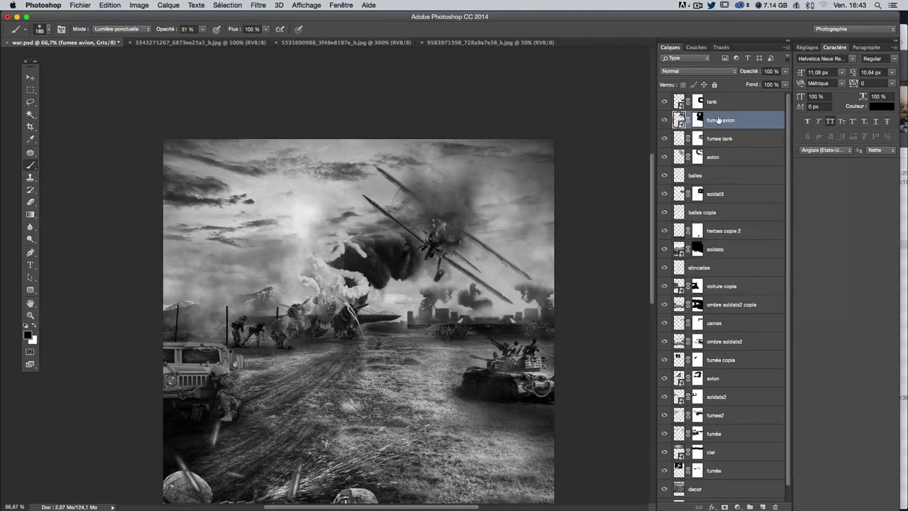
right_click(734, 121)
click(667, 226)
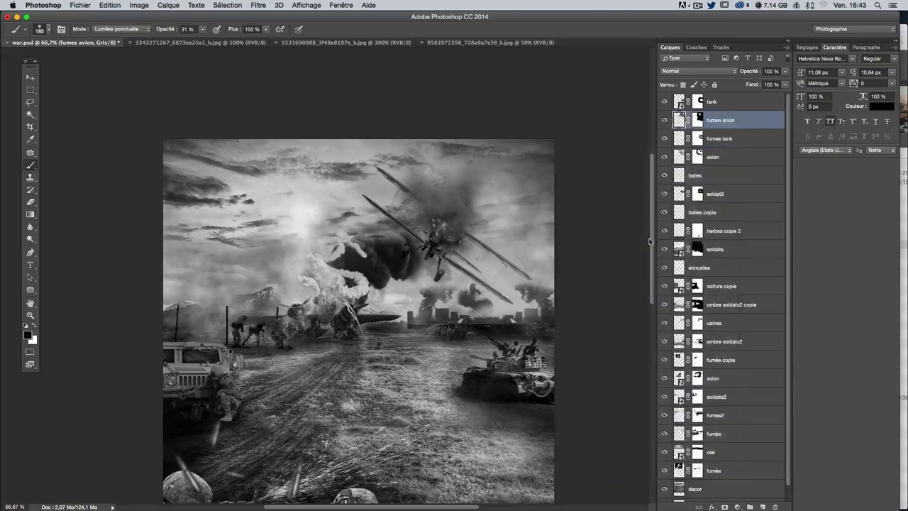
Step: Apply a first Levels adjustment to the smoke, pushing the white input near 165
key(ctrl+l)
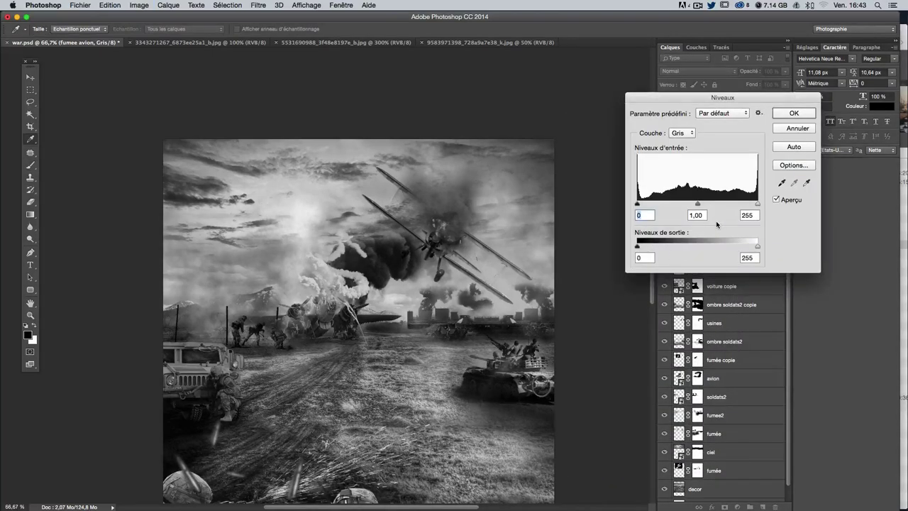
drag(699, 204, 702, 205)
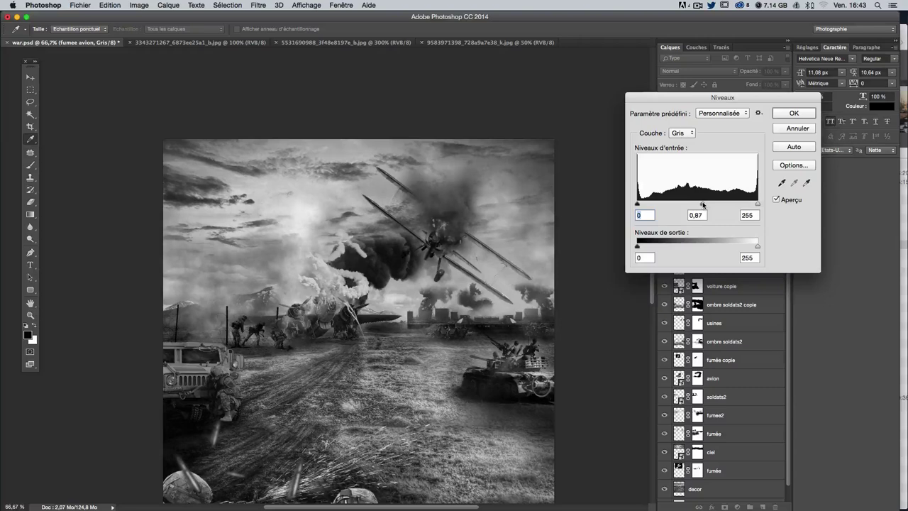
click(703, 204)
drag(754, 205, 650, 204)
click(734, 205)
click(681, 205)
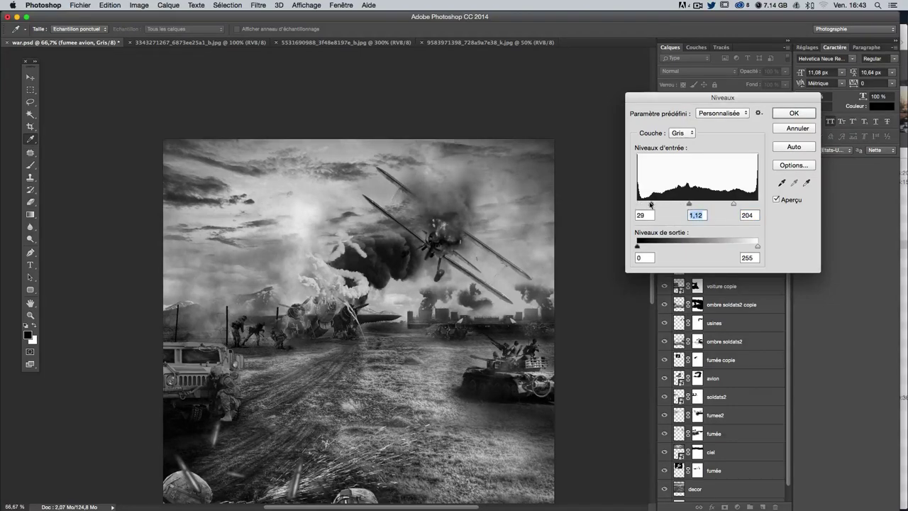
click(654, 205)
drag(734, 205, 714, 205)
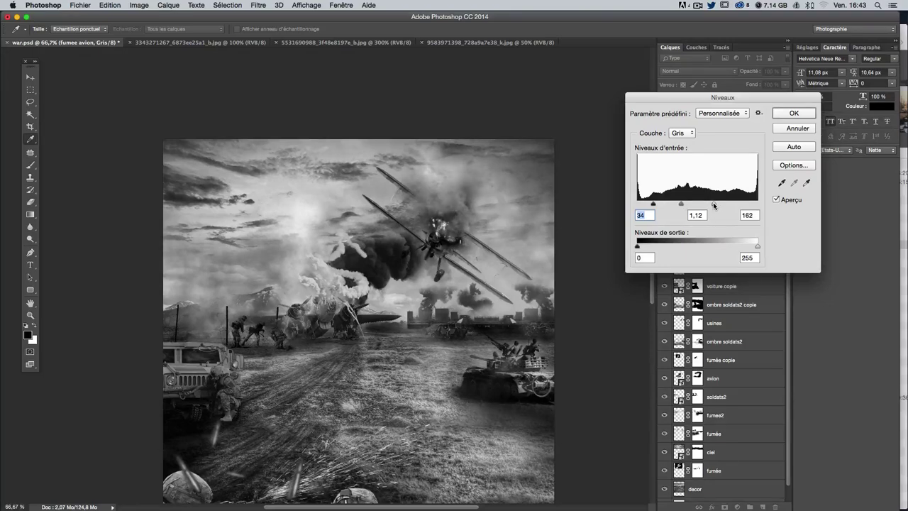
click(714, 205)
key(Return)
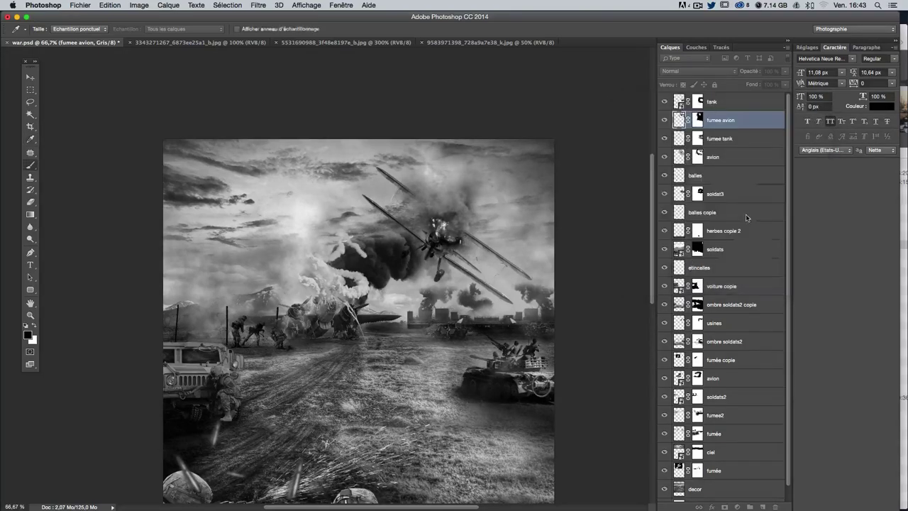
key(b)
click(33, 78)
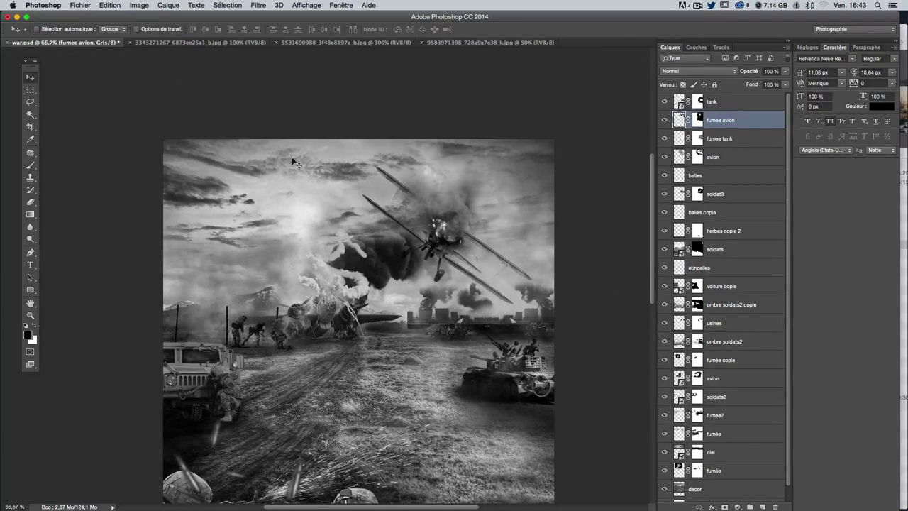
Step: Undo that and reapply Levels at 16, 1.08, 196, then nudge the smoke around the plane
key(ctrl+l)
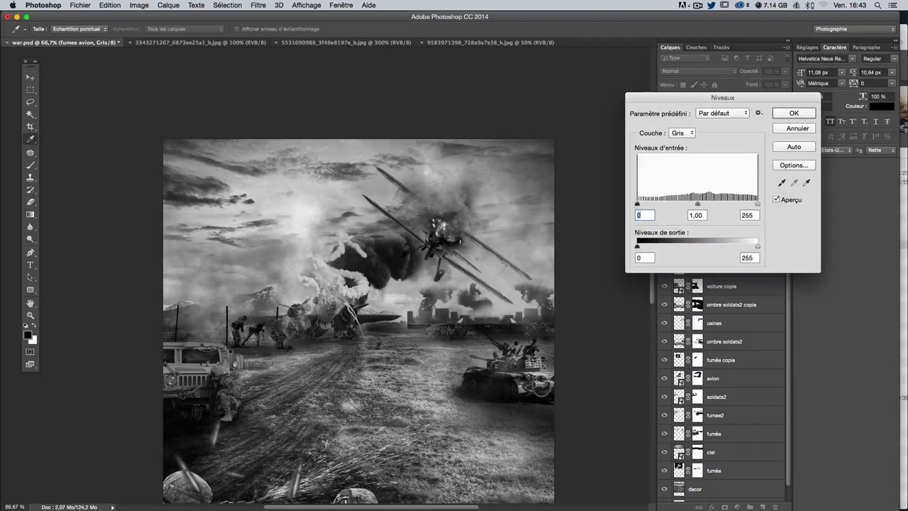
key(Escape)
key(ctrl+z)
key(ctrl+l)
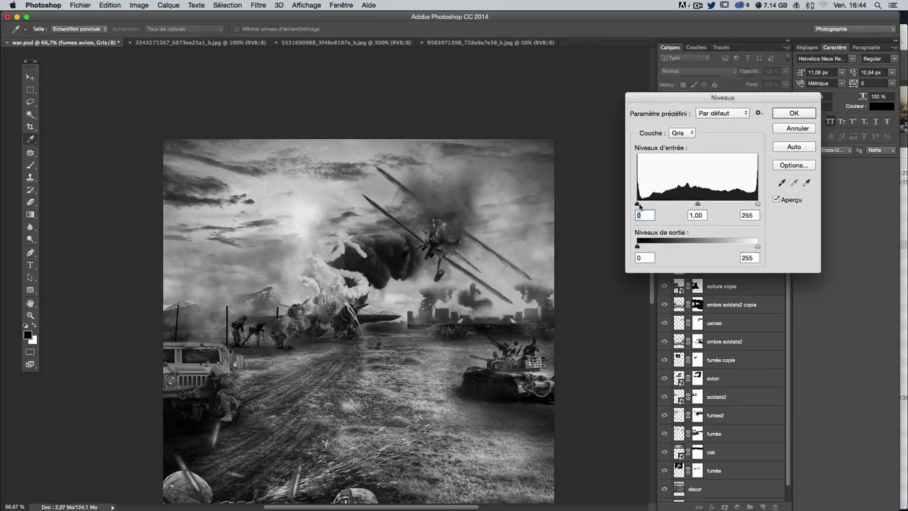
drag(641, 205, 644, 206)
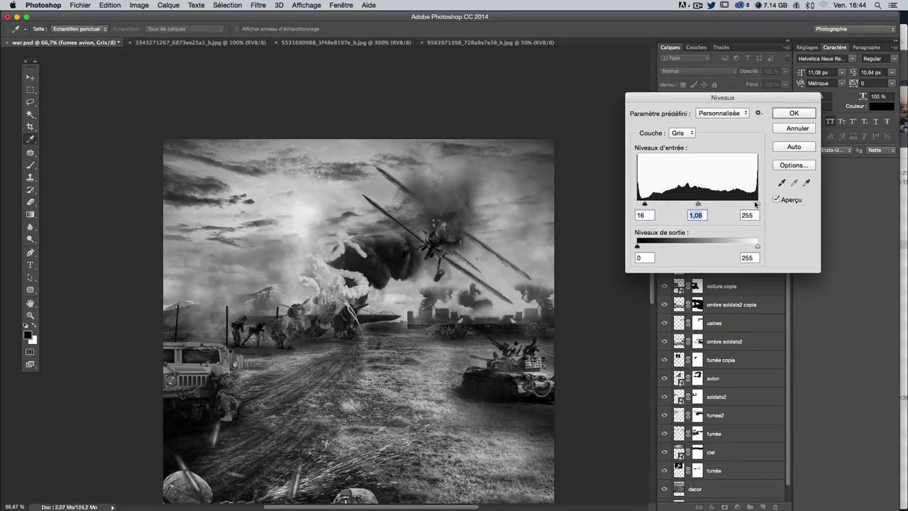
drag(757, 205, 734, 205)
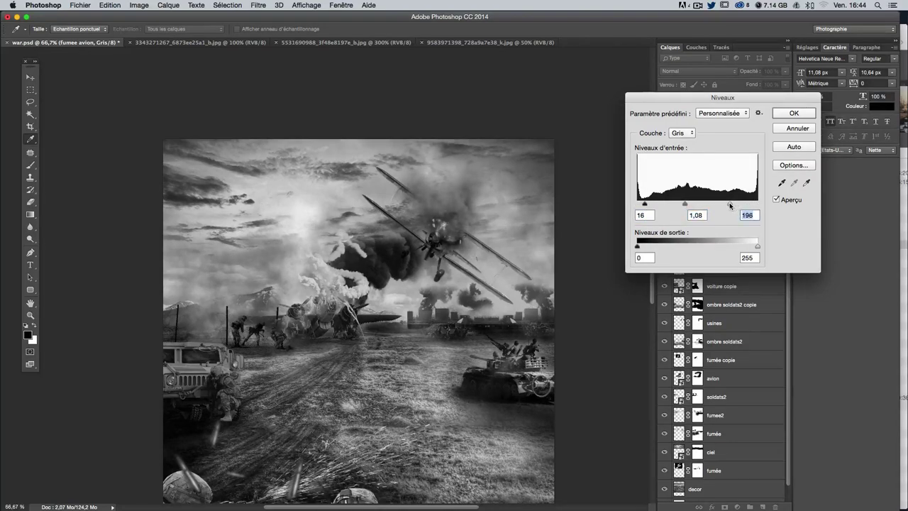
key(Return)
key(v)
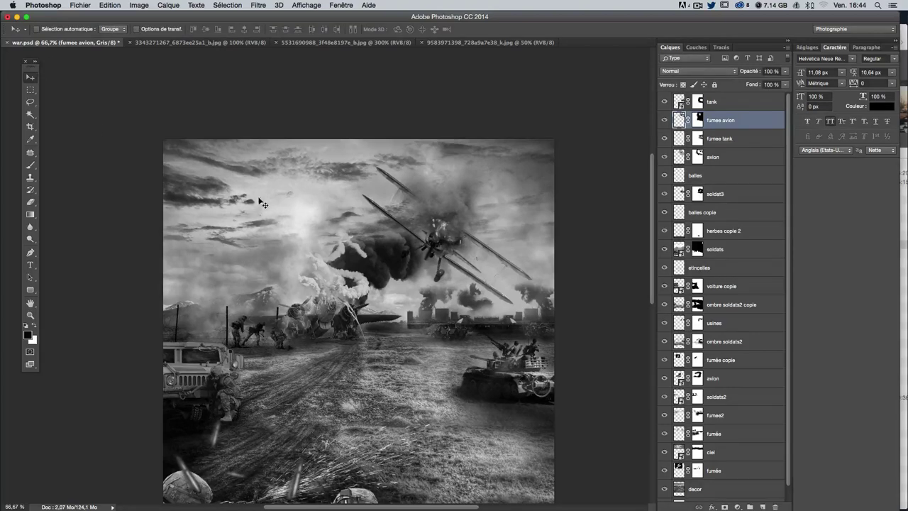
drag(261, 203, 250, 193)
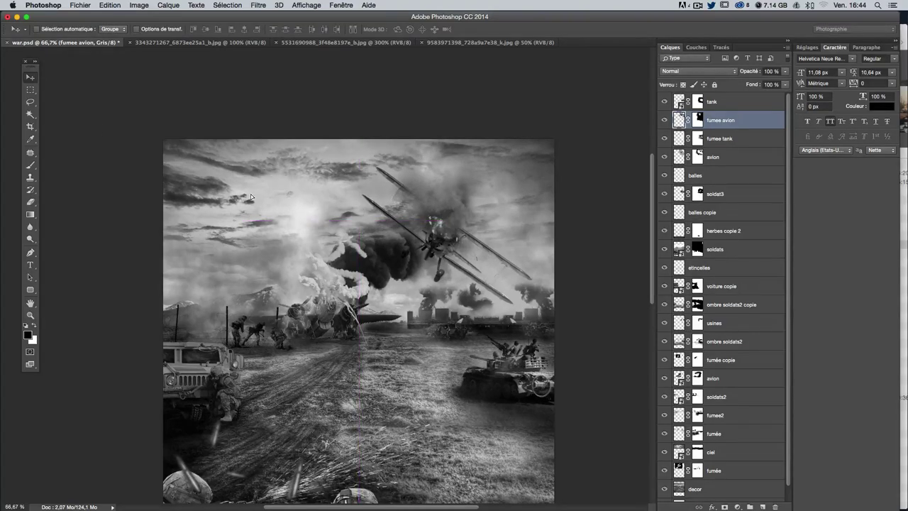
key(b)
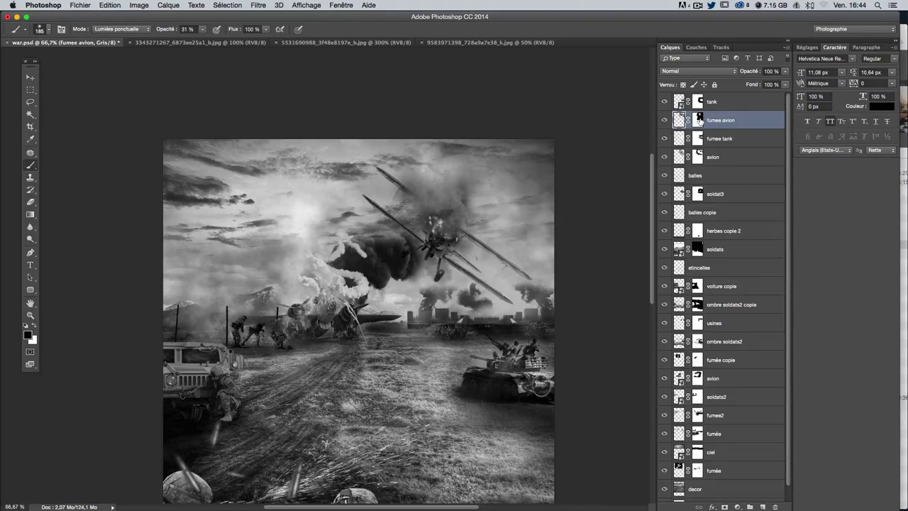
Step: Target the fumee avion mask, compare the smoke, and nudge it slightly into place
click(698, 121)
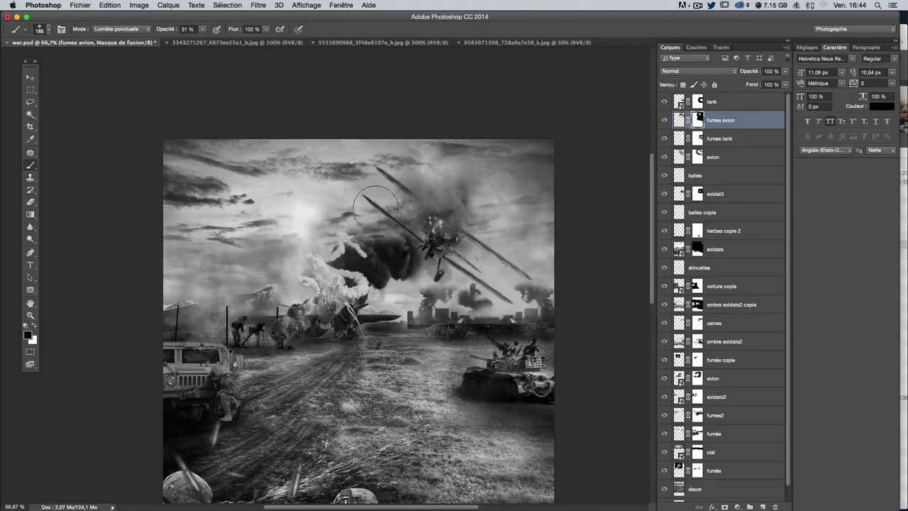
click(665, 120)
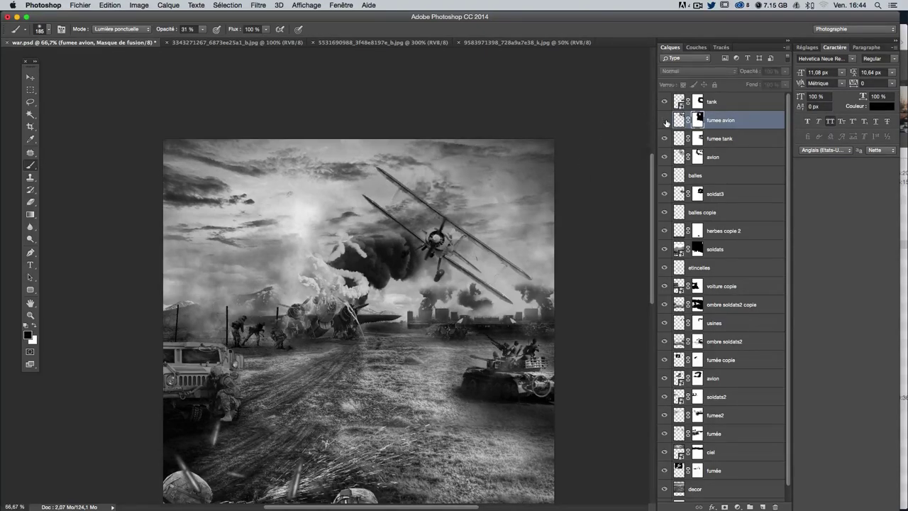
click(664, 120)
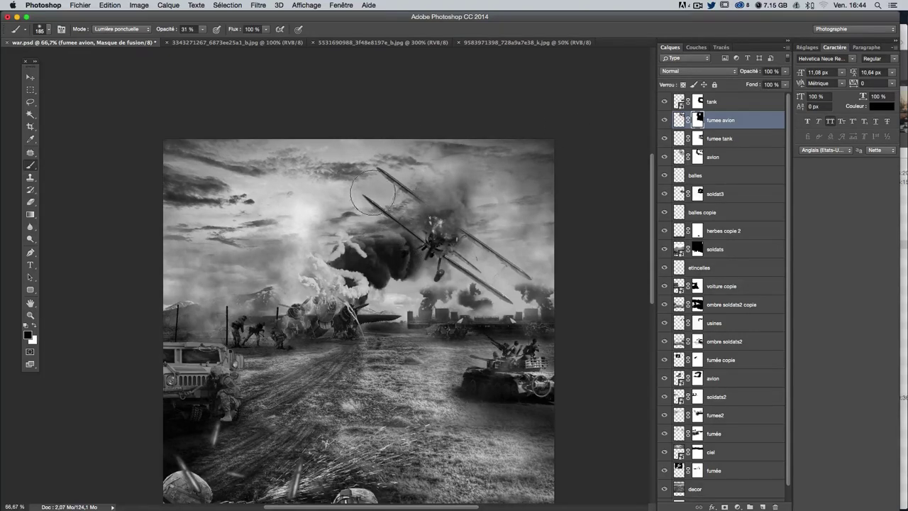
click(30, 76)
drag(473, 228, 474, 227)
Step: Try Produit and Eclaircir blend modes on the smoke, keeping it Normal
click(31, 166)
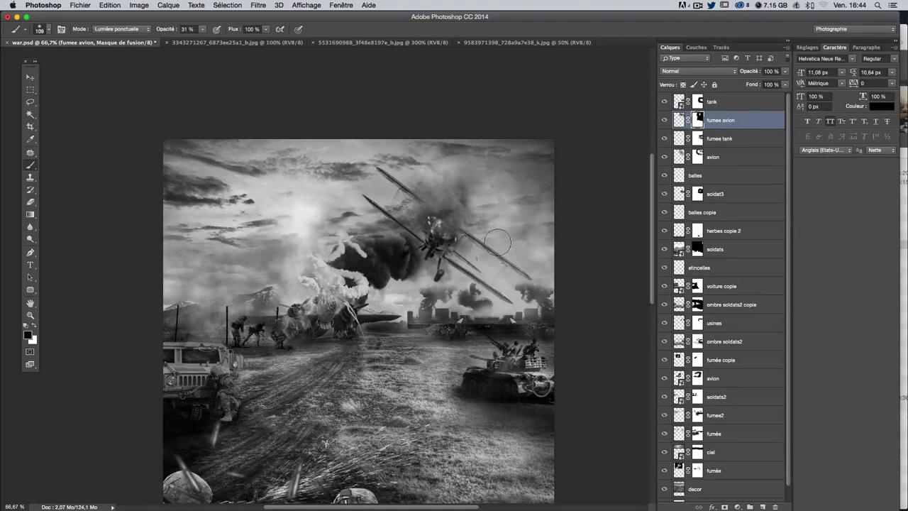
click(680, 71)
click(682, 99)
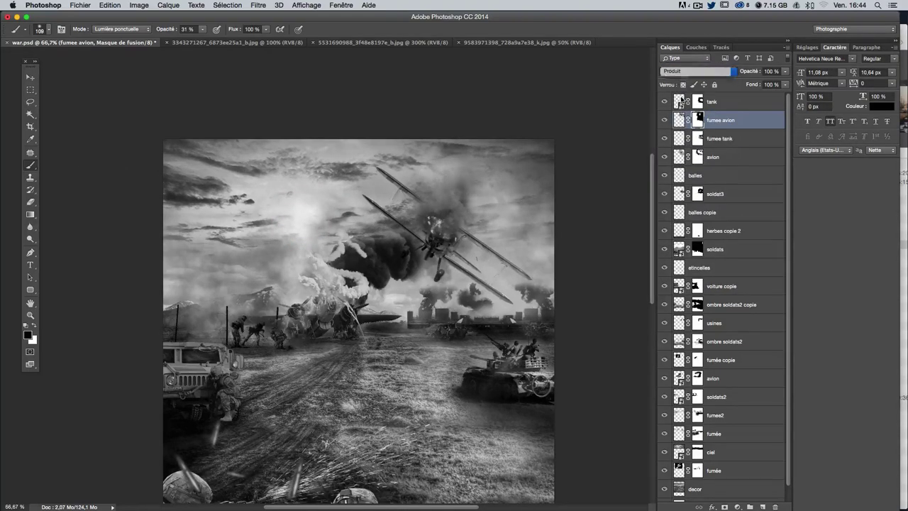
key(ctrl+z)
click(683, 74)
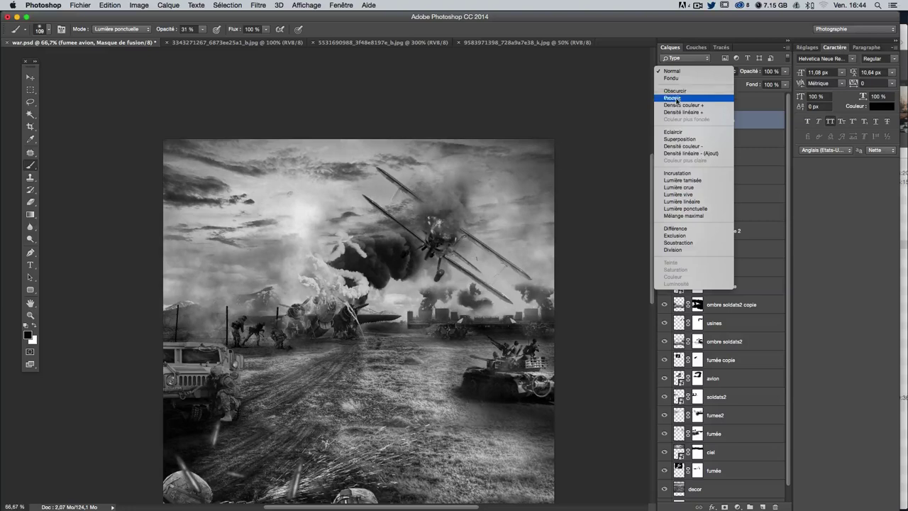
click(675, 132)
key(ctrl+z)
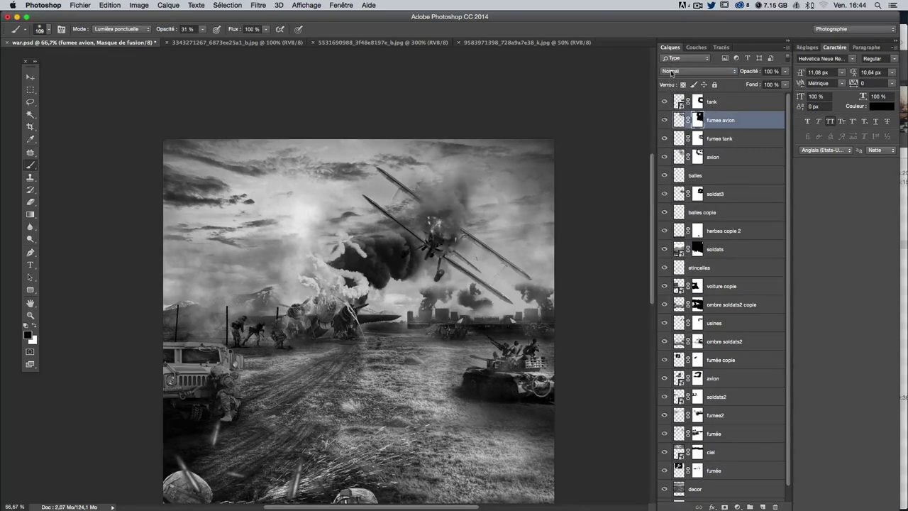
click(673, 73)
key(Escape)
Step: Mask away smoke over the biplane with a 71 px black brush
drag(457, 213, 444, 212)
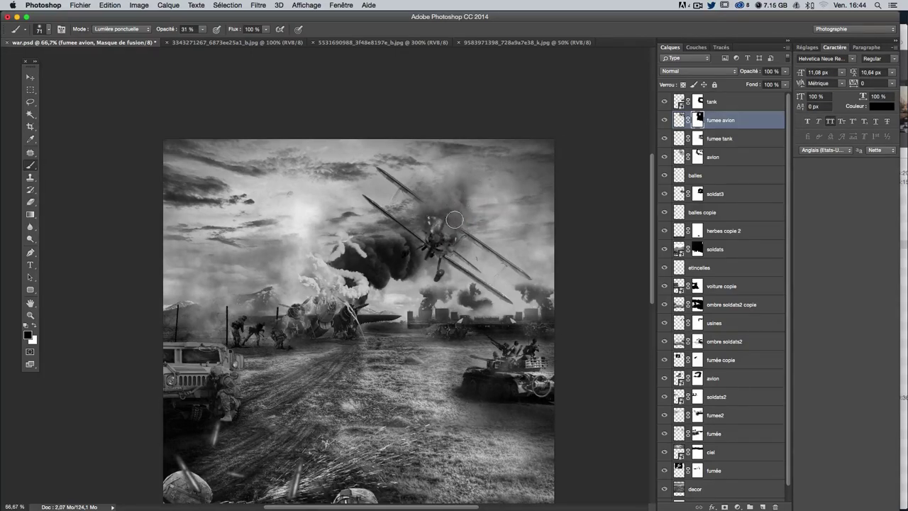
mouse_move(427, 214)
mouse_down()
mouse_move(475, 214)
mouse_move(436, 225)
mouse_up()
key(x)
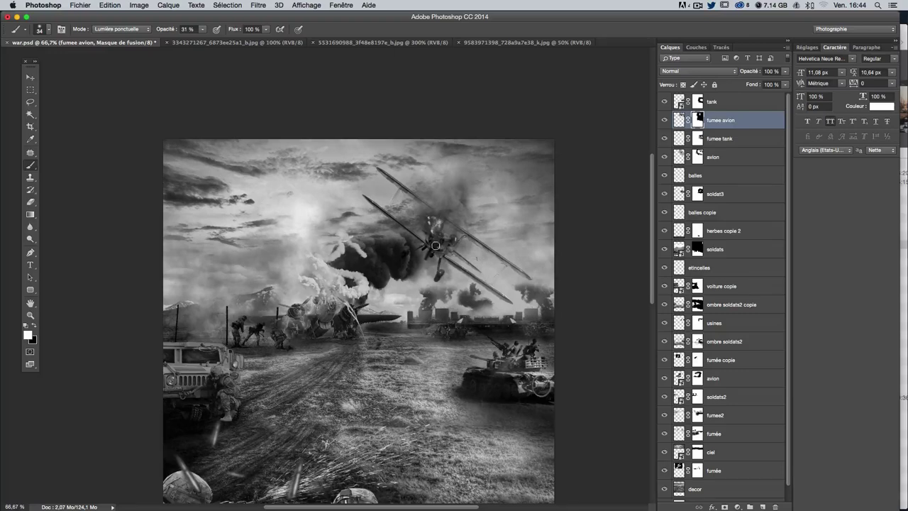
click(29, 80)
scroll(307, 227, down, 5)
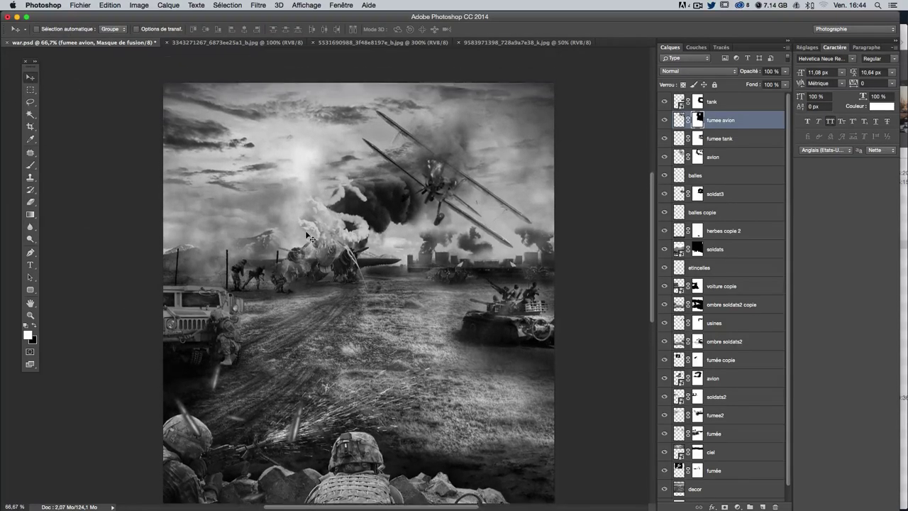
scroll(310, 238, down, 2)
scroll(310, 237, down, 1)
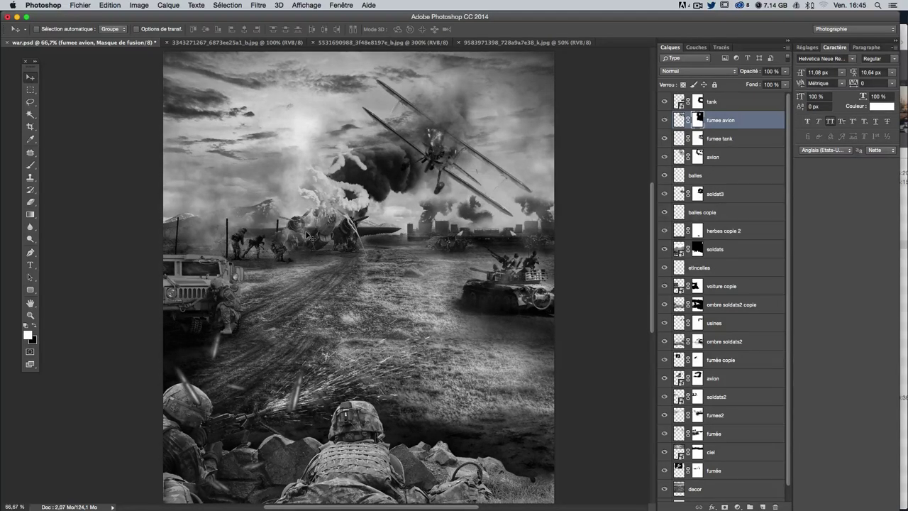
scroll(465, 293, down, 2)
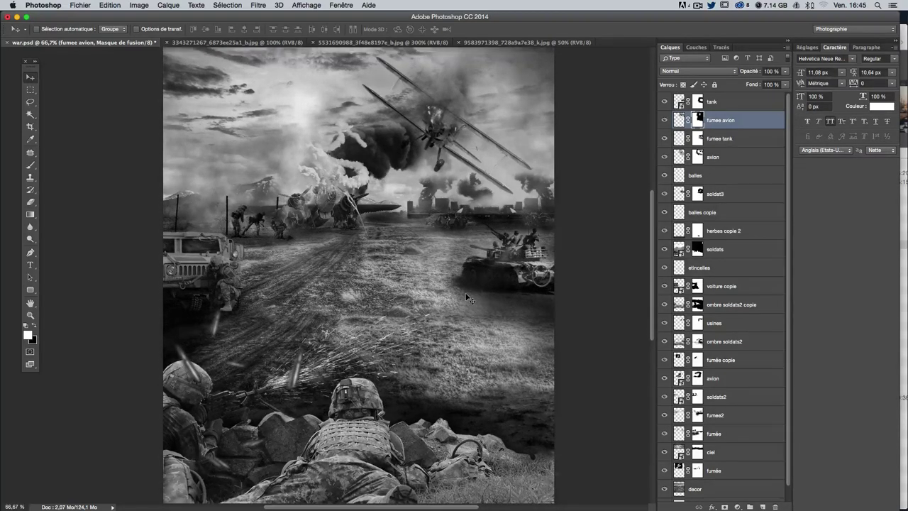
scroll(466, 291, down, 1)
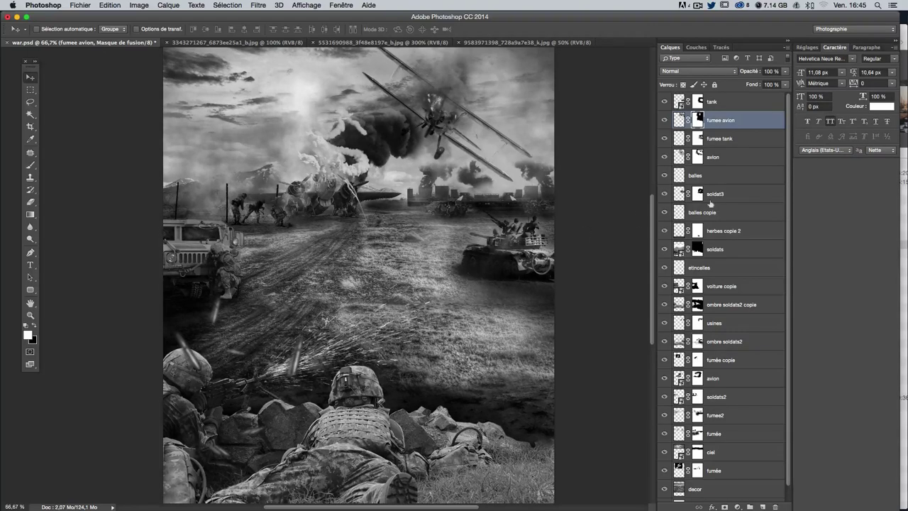
click(697, 196)
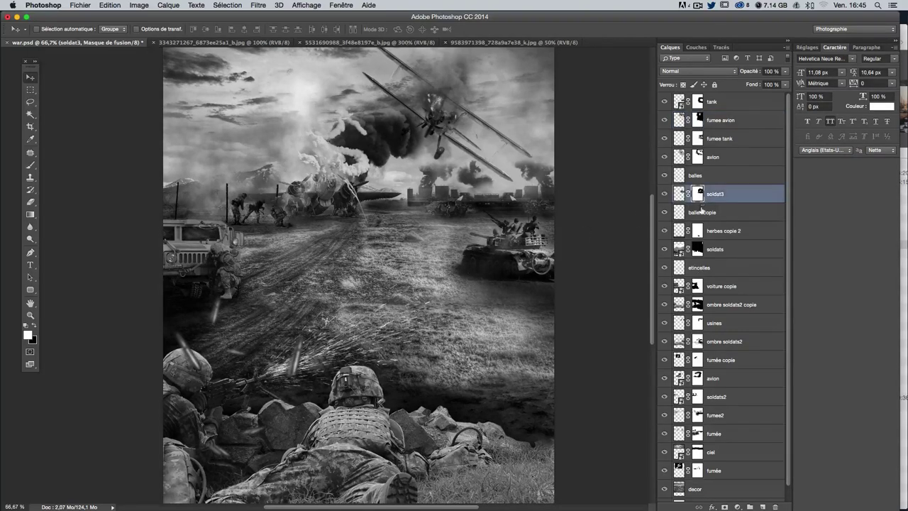
click(697, 305)
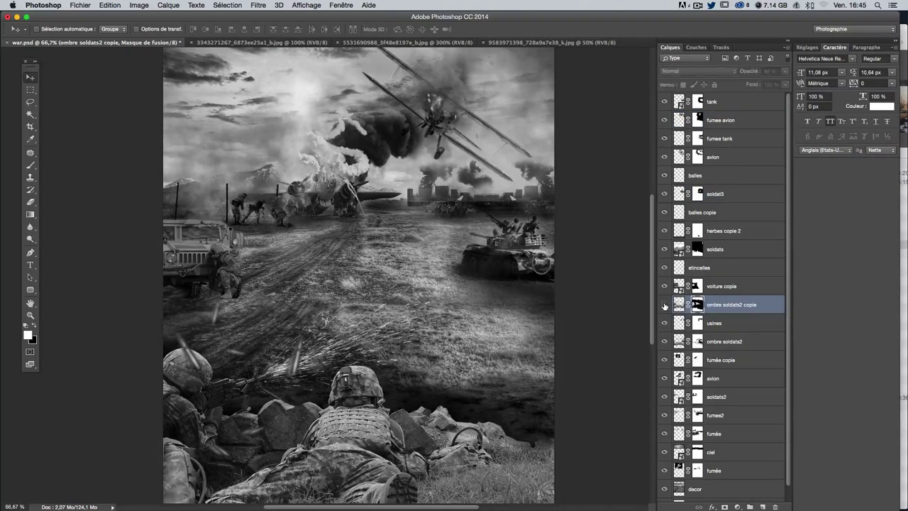
click(678, 305)
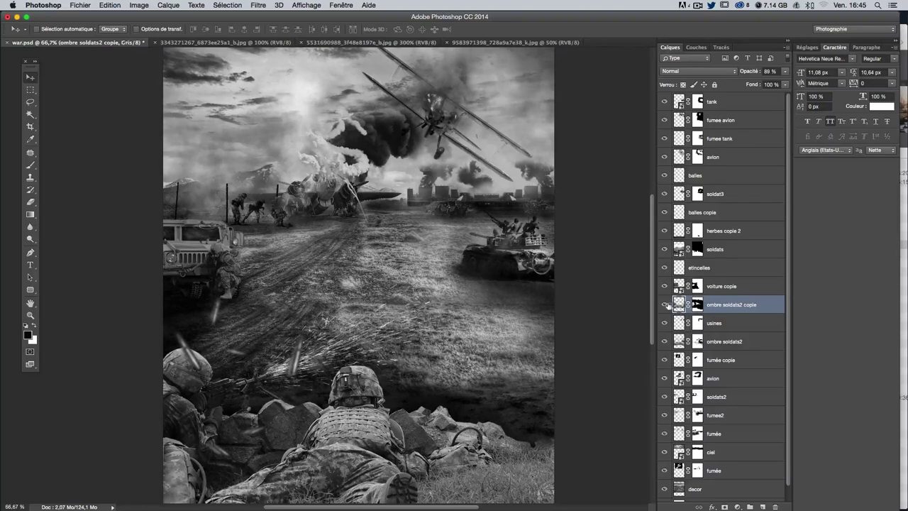
click(29, 165)
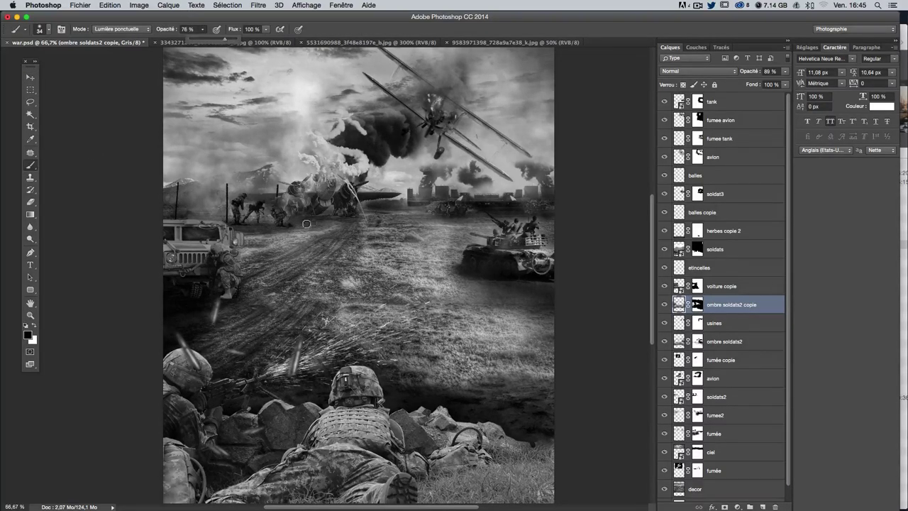
key(7)
key(6)
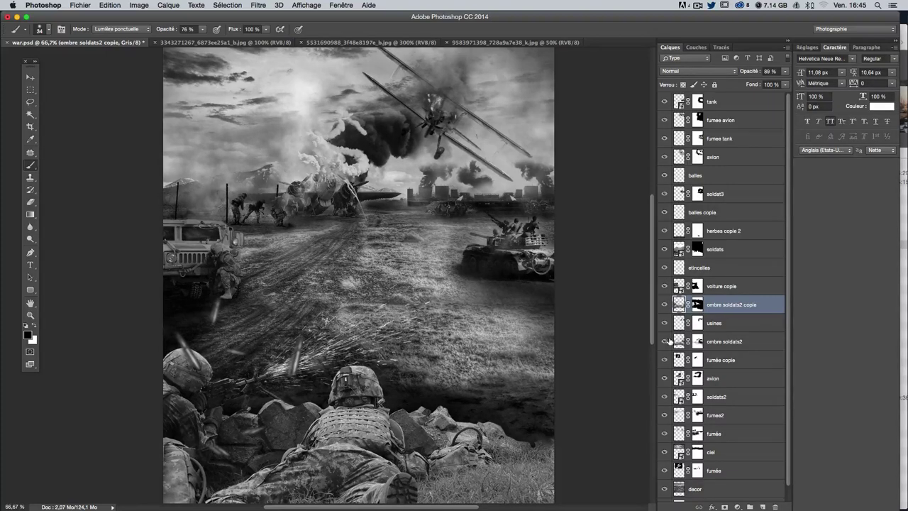
click(677, 344)
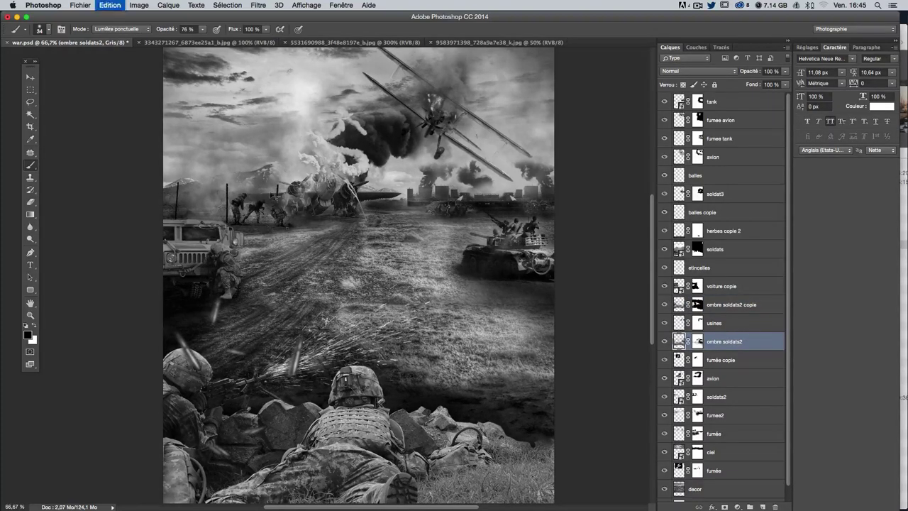
click(202, 29)
mouse_move(208, 42)
mouse_down()
mouse_move(168, 43)
mouse_move(182, 41)
mouse_up()
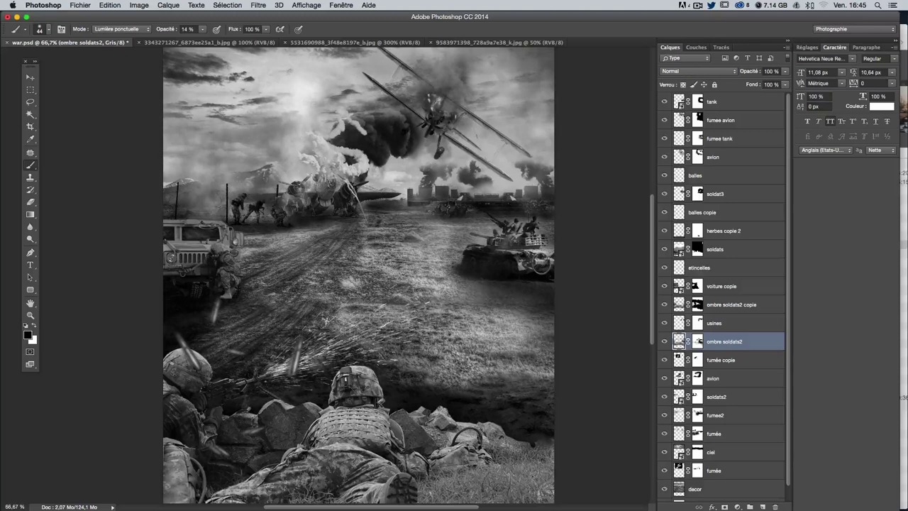
scroll(441, 225, up, 2)
scroll(441, 225, up, 2)
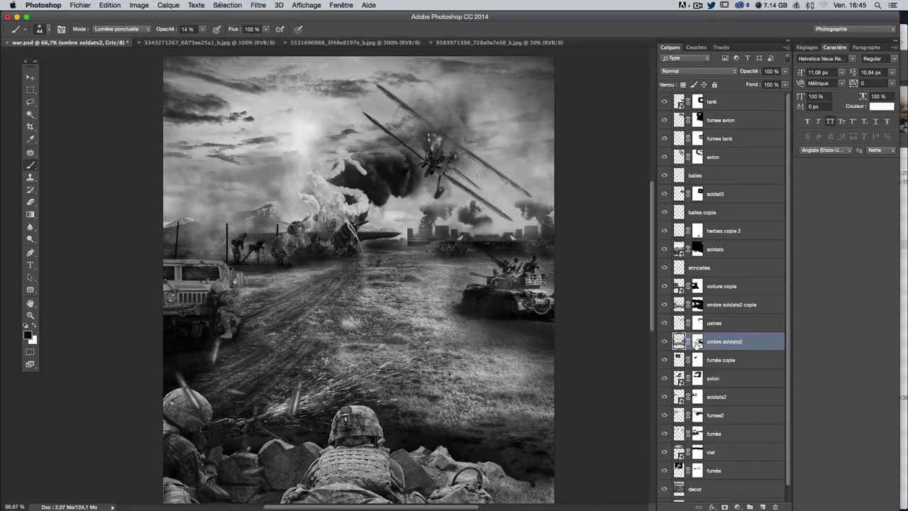
click(664, 120)
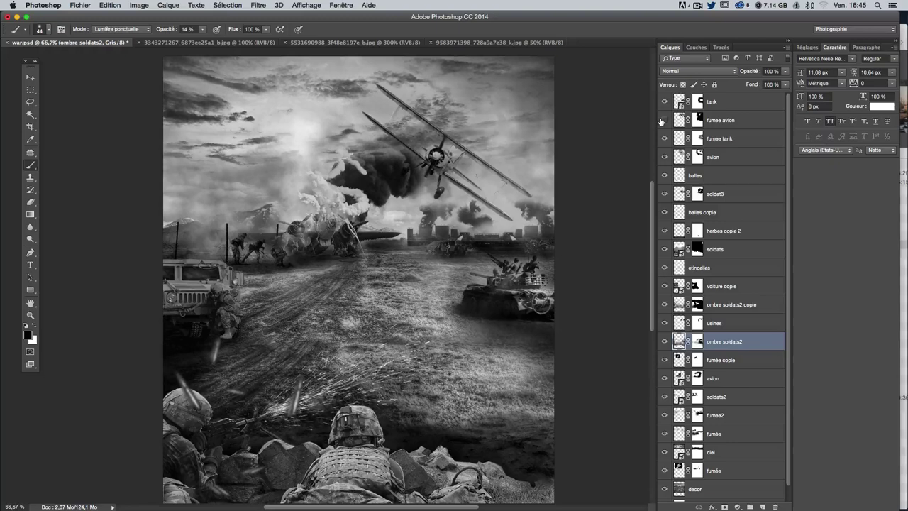
click(665, 139)
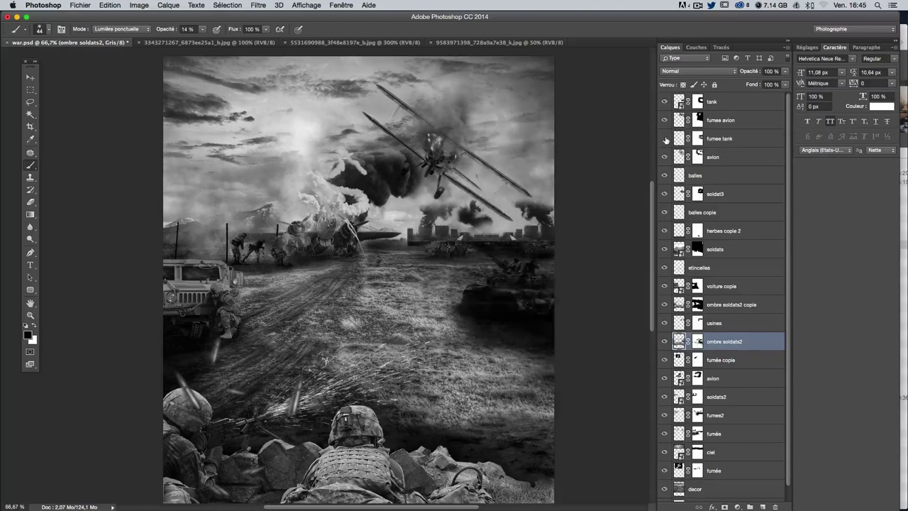
Step: Select the fumee tank layer and choose the 622 smoke brush preset
click(697, 140)
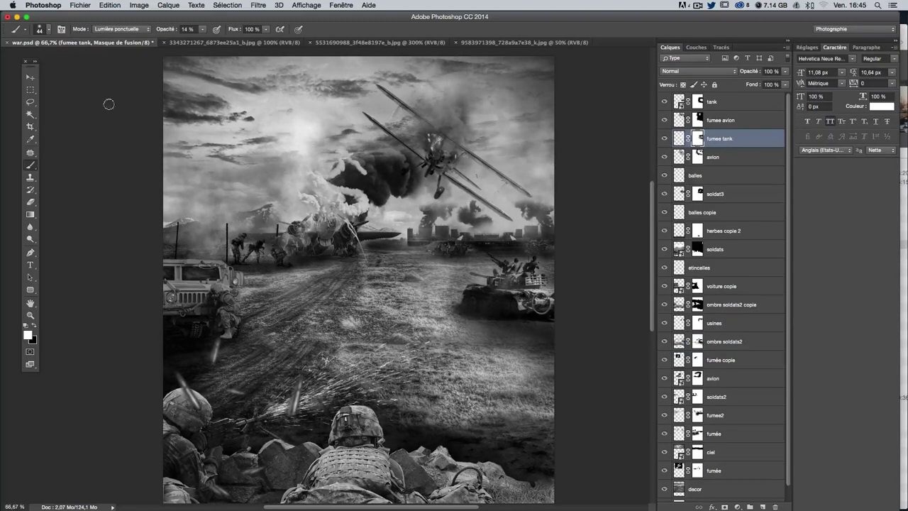
click(49, 31)
scroll(96, 319, down, 15)
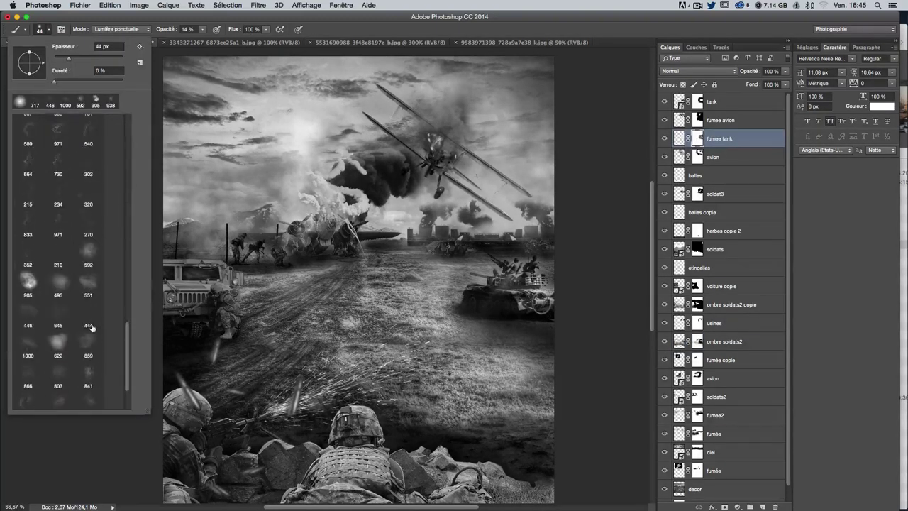
click(71, 362)
key(Return)
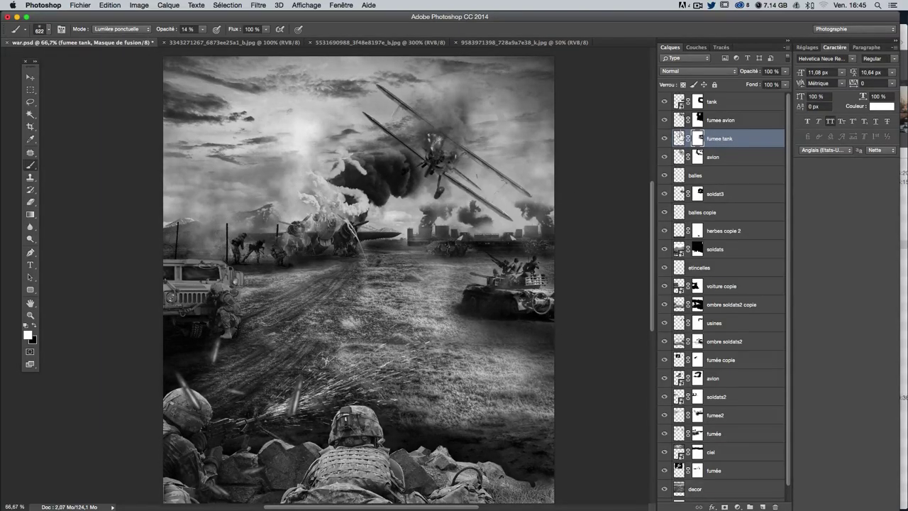
Step: Target the fumee tank pixels with a white 575 px brush, undoing the last stroke
click(668, 138)
click(668, 139)
click(679, 139)
key(x)
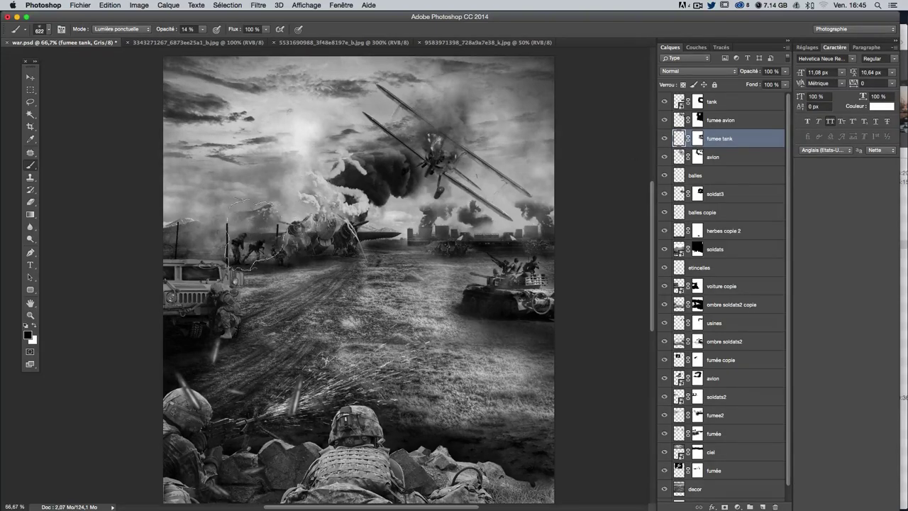
key(x)
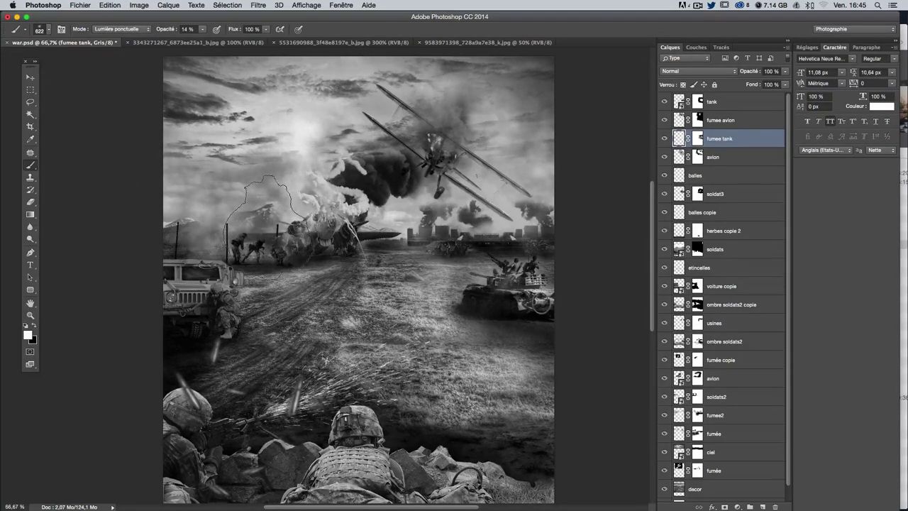
mouse_move(284, 244)
mouse_down()
mouse_move(248, 231)
mouse_move(290, 256)
mouse_up()
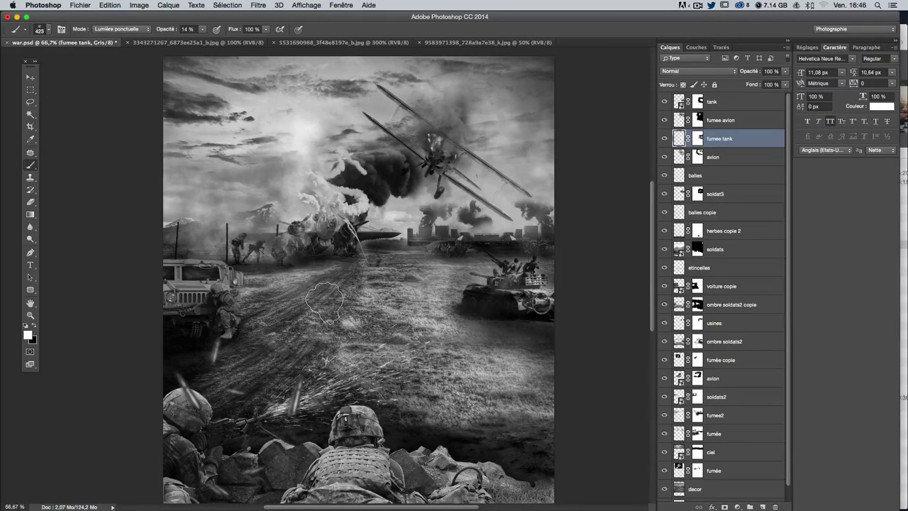
key(ctrl+z)
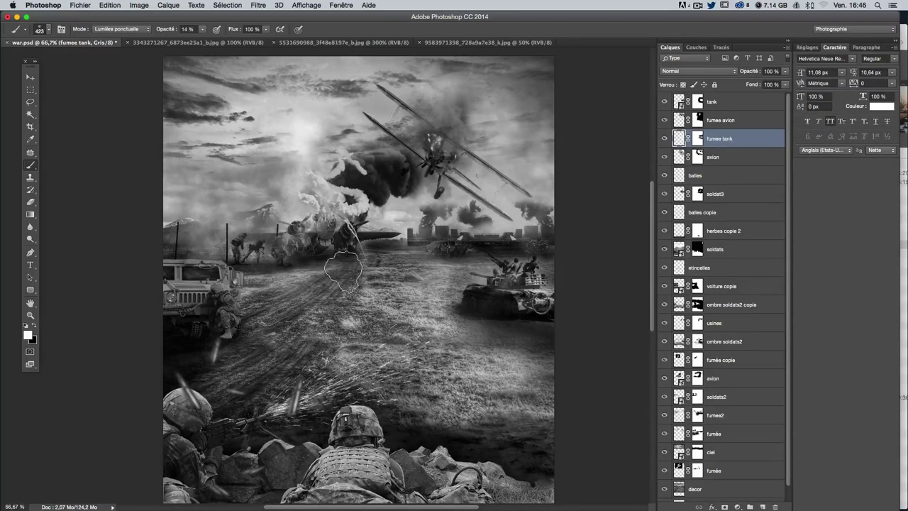
key(v)
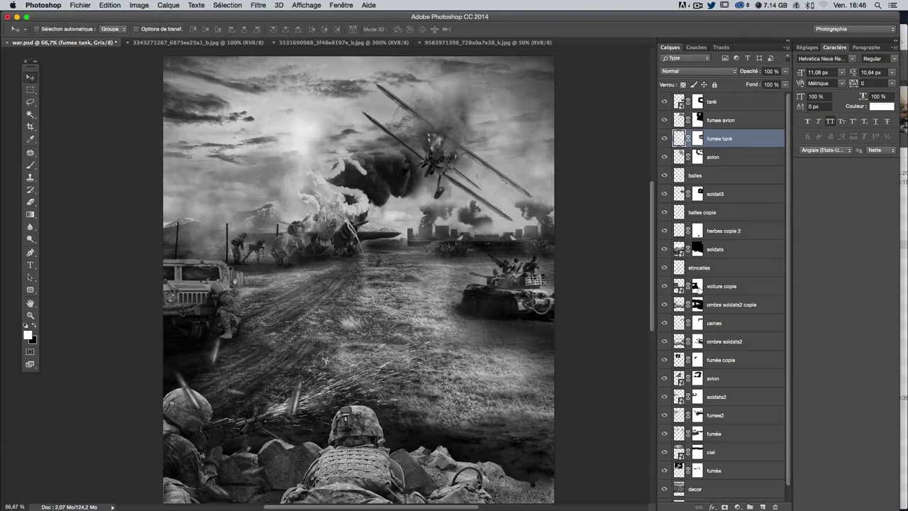
click(667, 397)
click(666, 396)
click(712, 398)
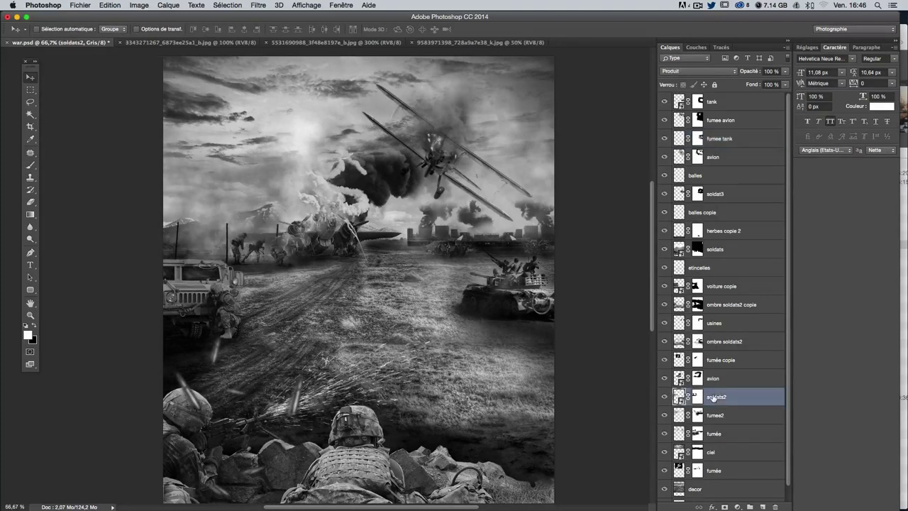
click(677, 72)
click(679, 65)
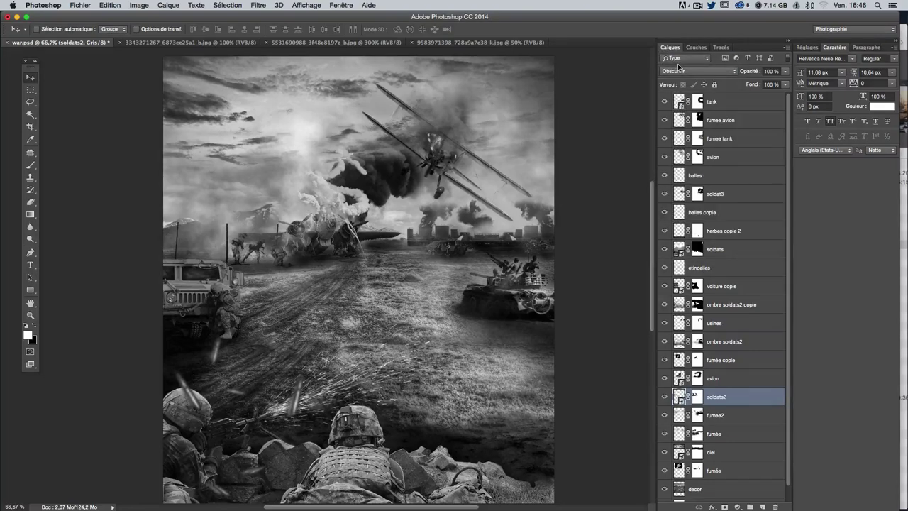
key(Down)
scroll(627, 243, up, 2)
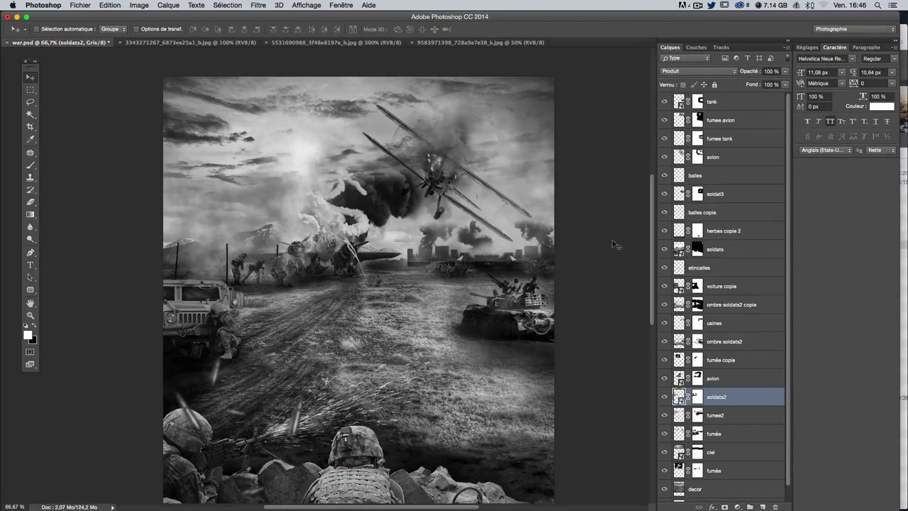
scroll(608, 207, down, 4)
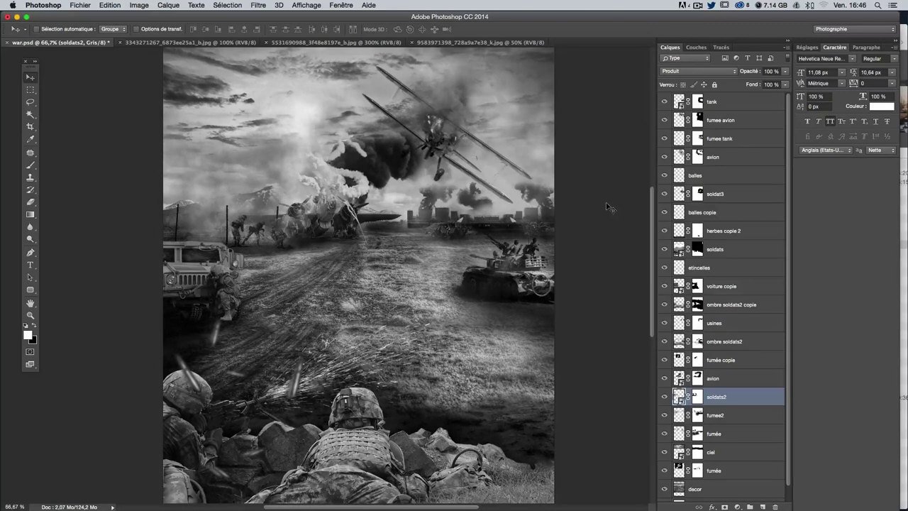
scroll(607, 207, up, 2)
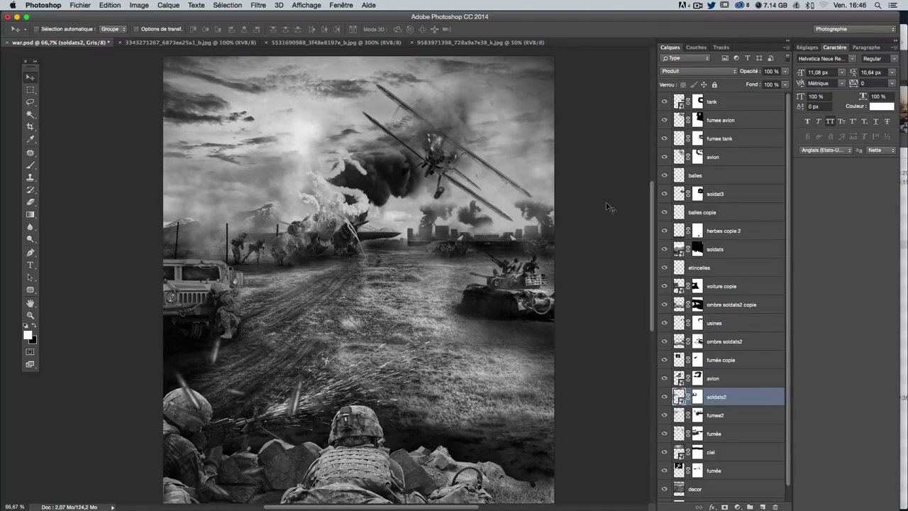
click(736, 103)
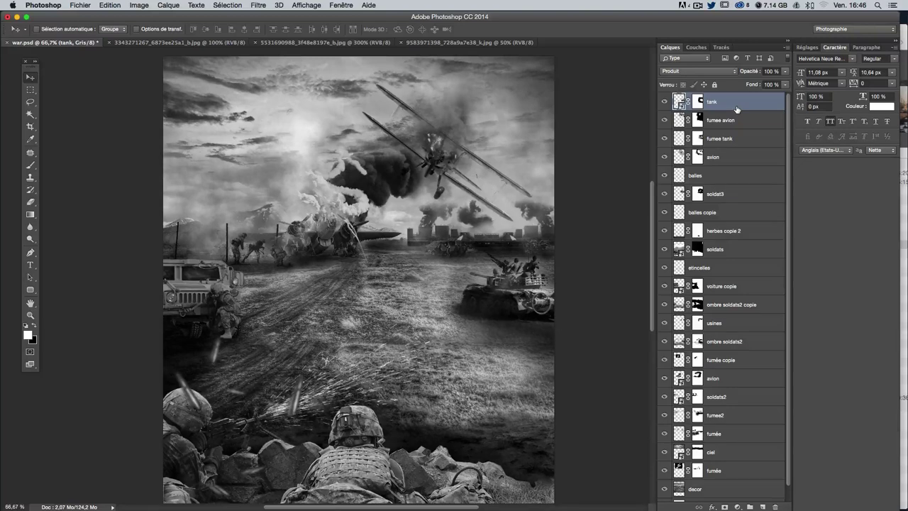
Step: Stamp all visible layers into a new top layer and rename it 'fusion'
key(ctrl+alt+shift+e)
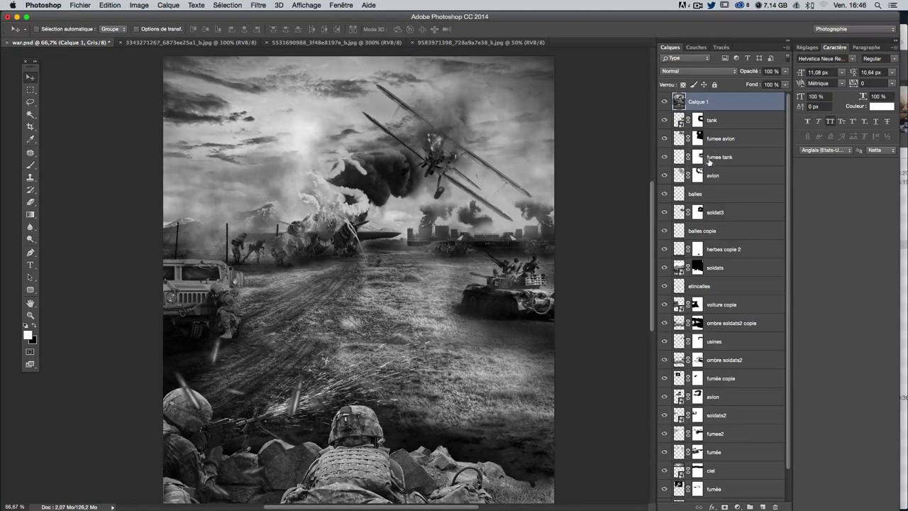
scroll(750, 444, down, 3)
scroll(750, 444, up, 3)
double_click(698, 102)
text(fusion)
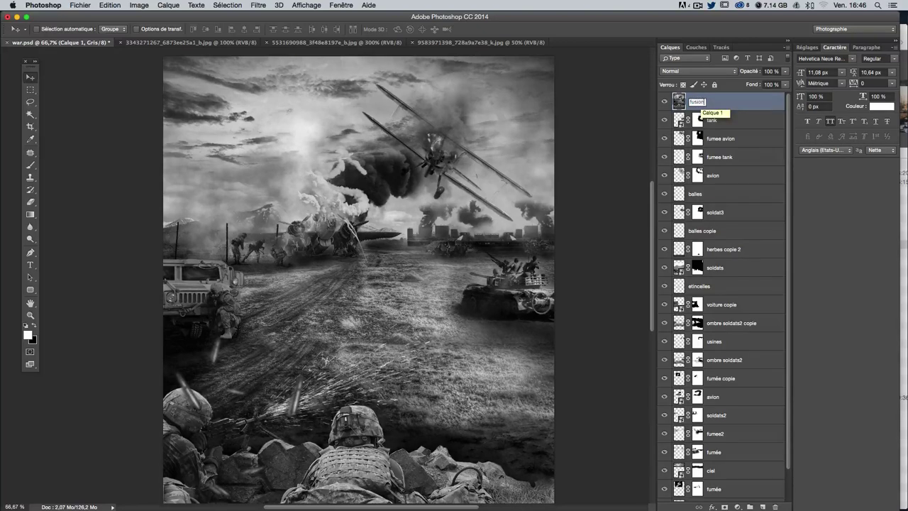
key(Return)
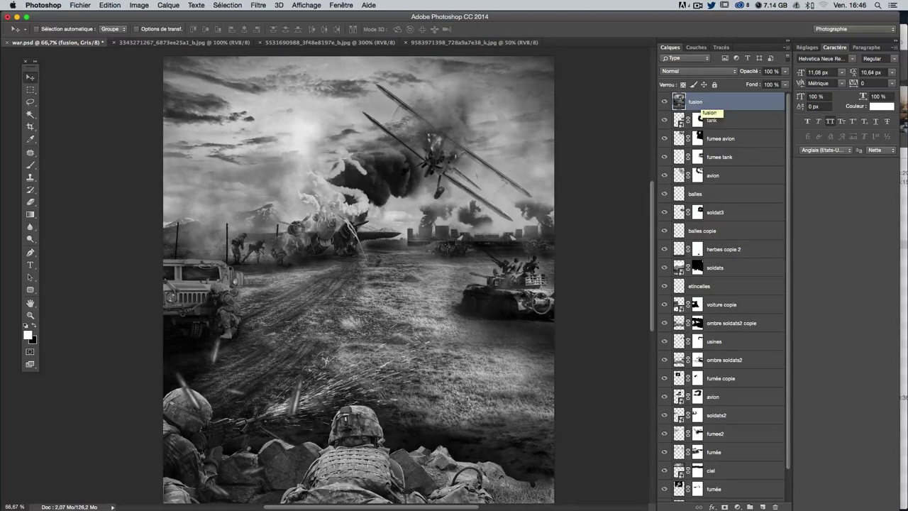
scroll(604, 204, down, 3)
scroll(602, 198, down, 2)
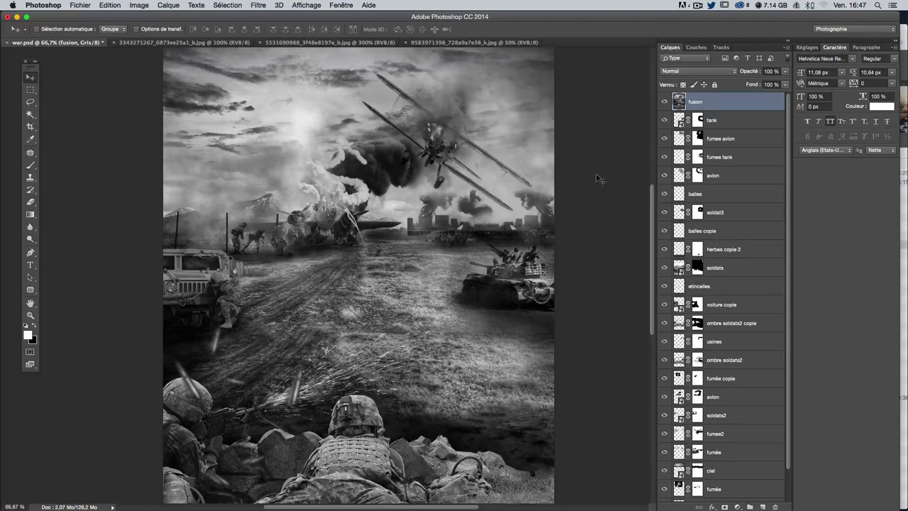
scroll(597, 178, up, 3)
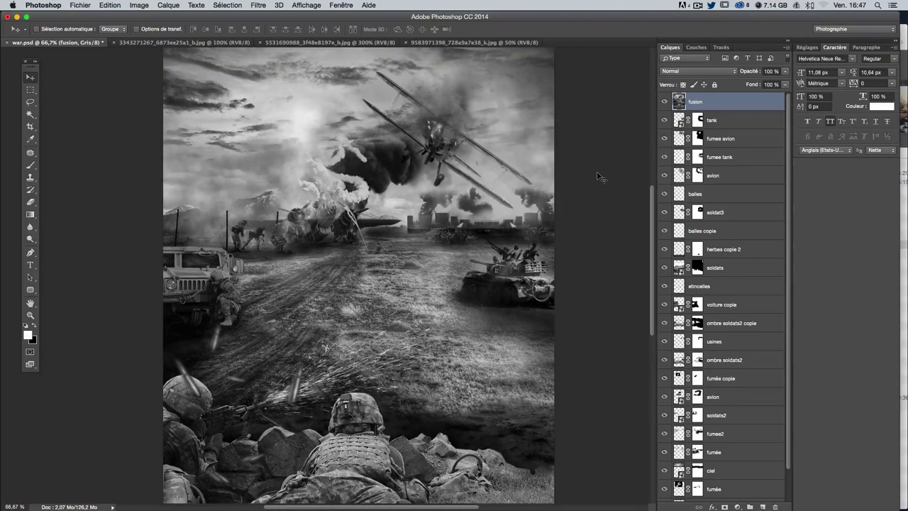
scroll(597, 177, up, 1)
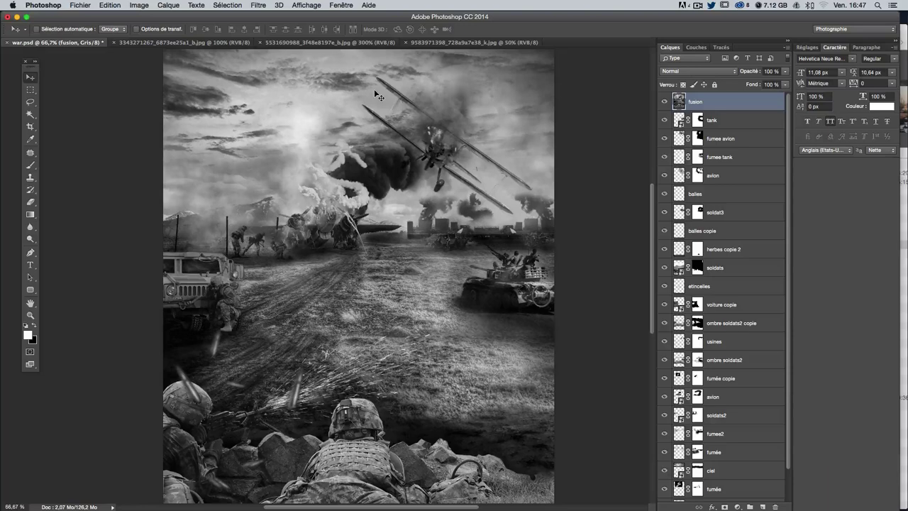
Step: Apply Camera Raw to fusion: exposure +0,20, contrast +8, highlights +5, shadows +20, whites +10, blacks +18, clarity +20
click(260, 5)
click(287, 63)
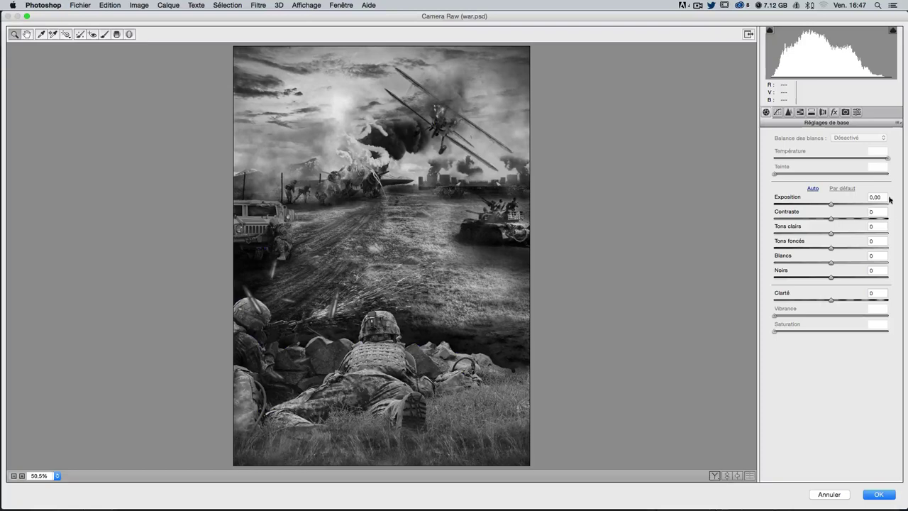
drag(832, 204, 834, 203)
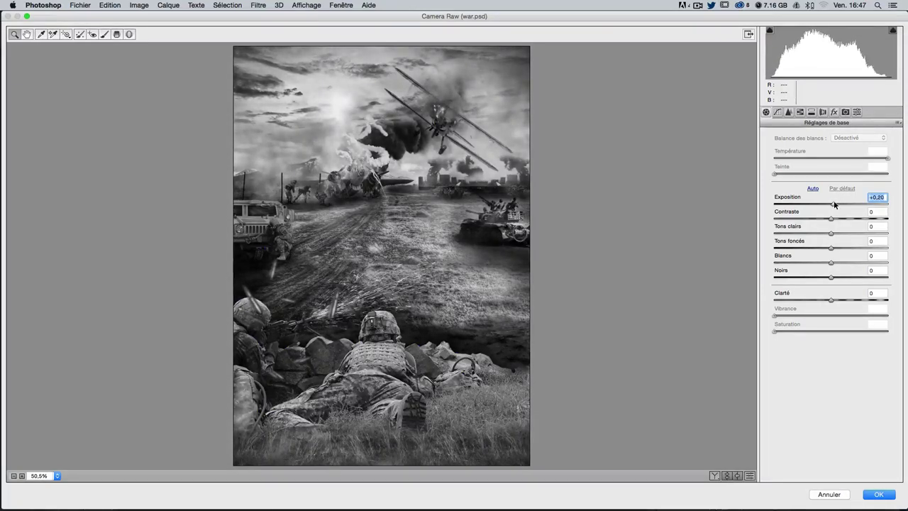
mouse_move(833, 204)
mouse_down()
mouse_move(837, 220)
mouse_move(812, 222)
mouse_move(840, 222)
mouse_move(841, 247)
mouse_up()
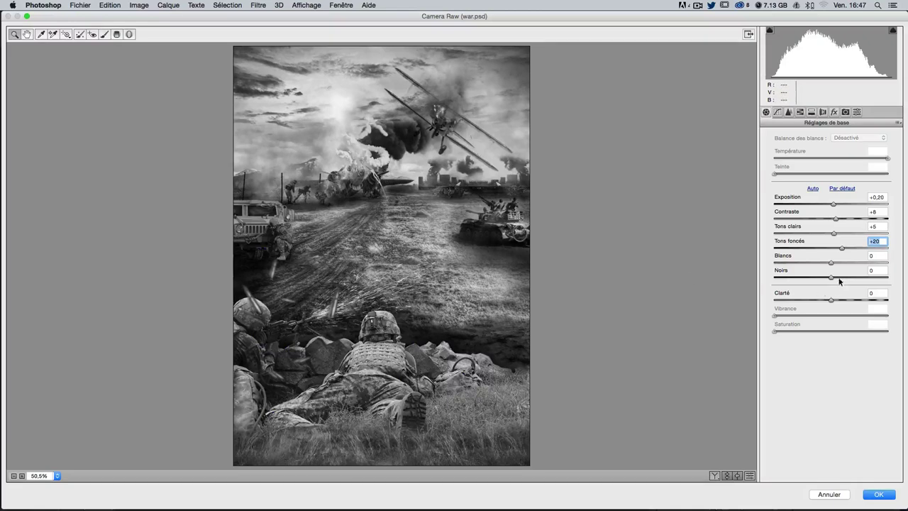
mouse_move(831, 265)
mouse_down()
mouse_move(841, 266)
mouse_move(841, 279)
mouse_up()
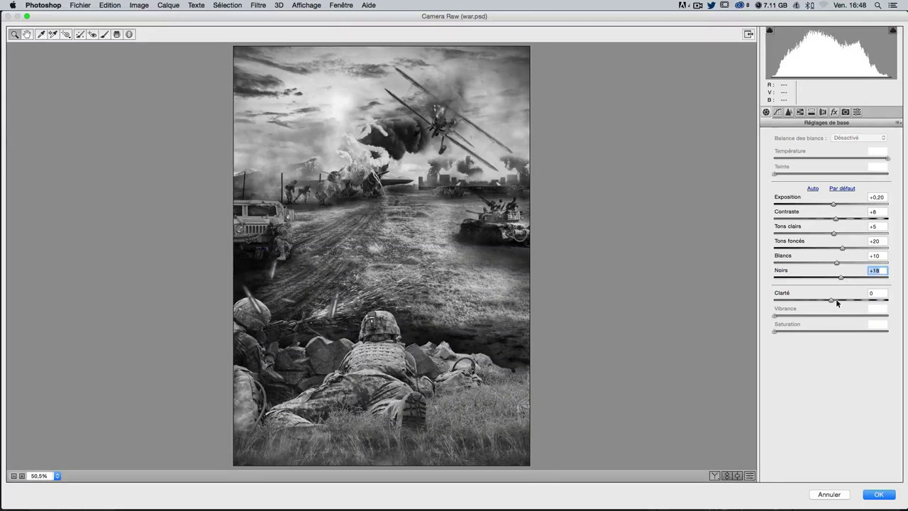
drag(832, 301, 843, 301)
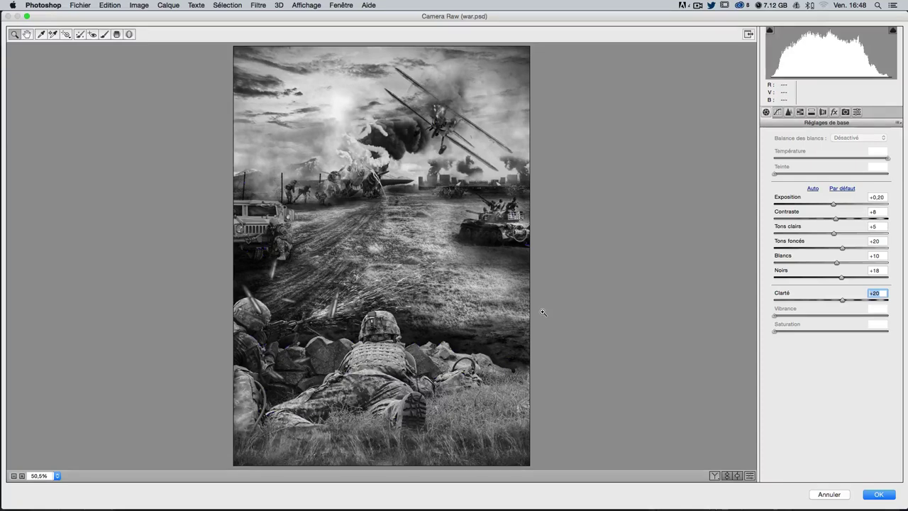
click(873, 494)
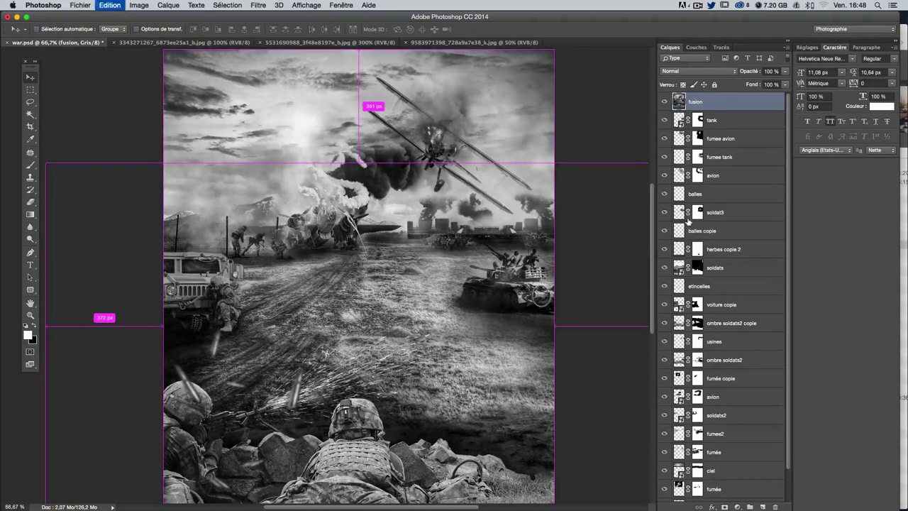
drag(606, 303, 607, 285)
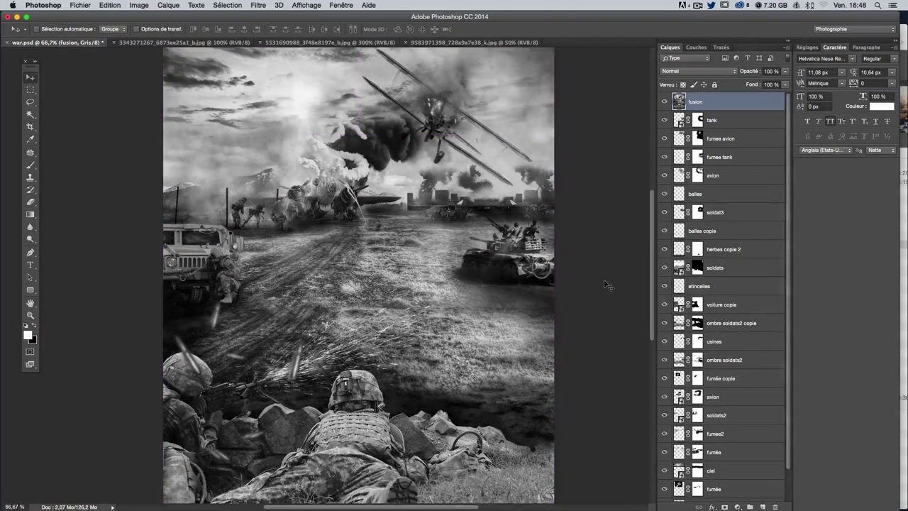
key(ctrl+z)
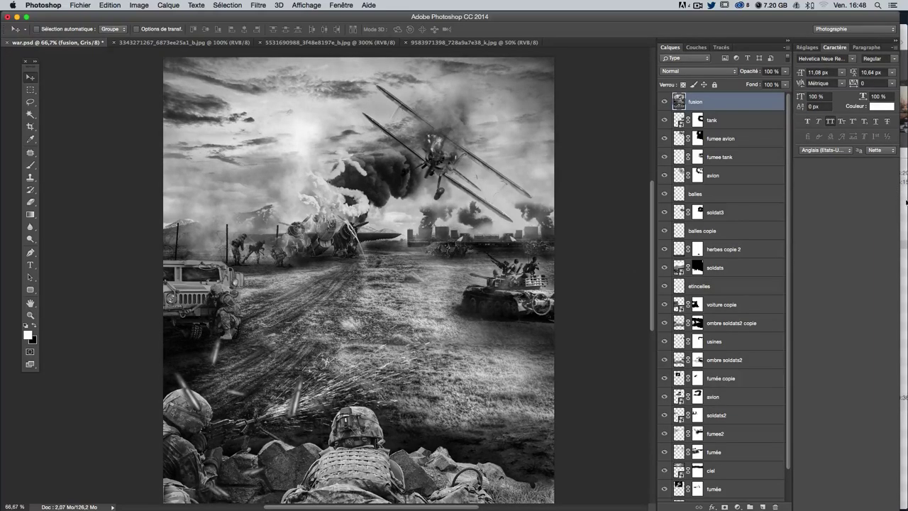
Step: Drag images/pluie.jpg from the war folder onto the canvas and place it
click(907, 202)
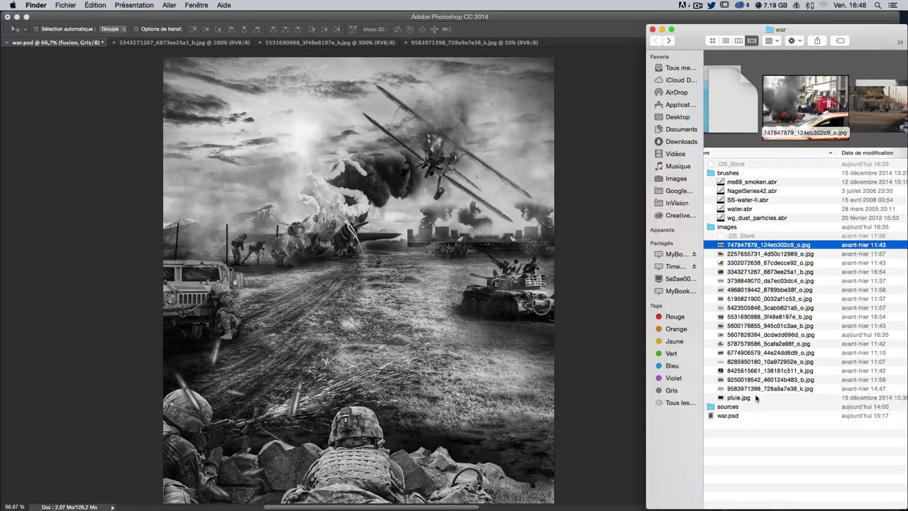
mouse_move(756, 398)
mouse_down()
mouse_move(264, 208)
mouse_move(297, 109)
mouse_up()
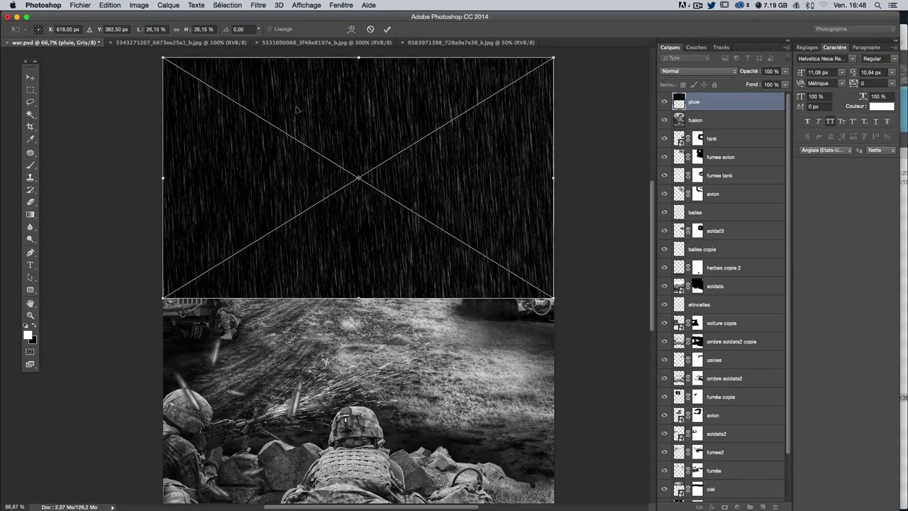
key(Return)
Step: Duplicate the rain twice lower down the canvas and merge the three rain layers into one
scroll(305, 172, down, 2)
scroll(347, 188, down, 2)
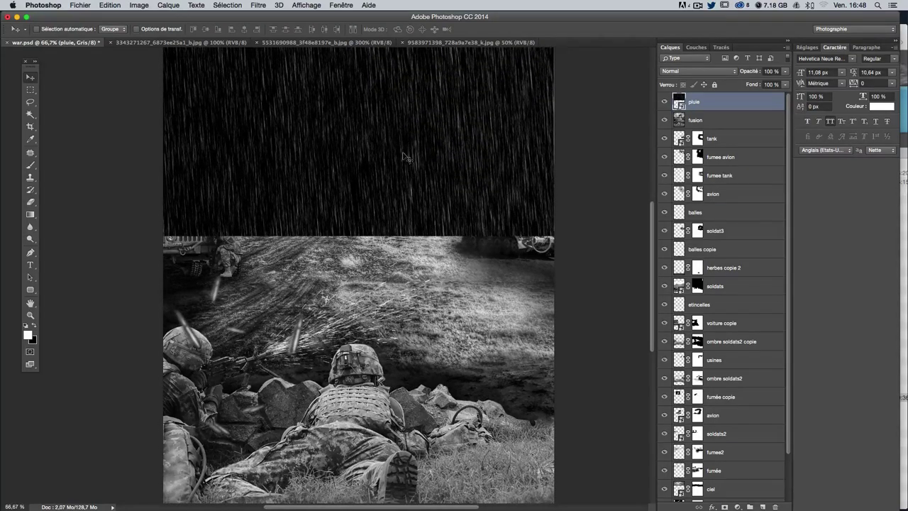
scroll(402, 155, up, 2)
scroll(402, 153, up, 2)
scroll(401, 150, down, 3)
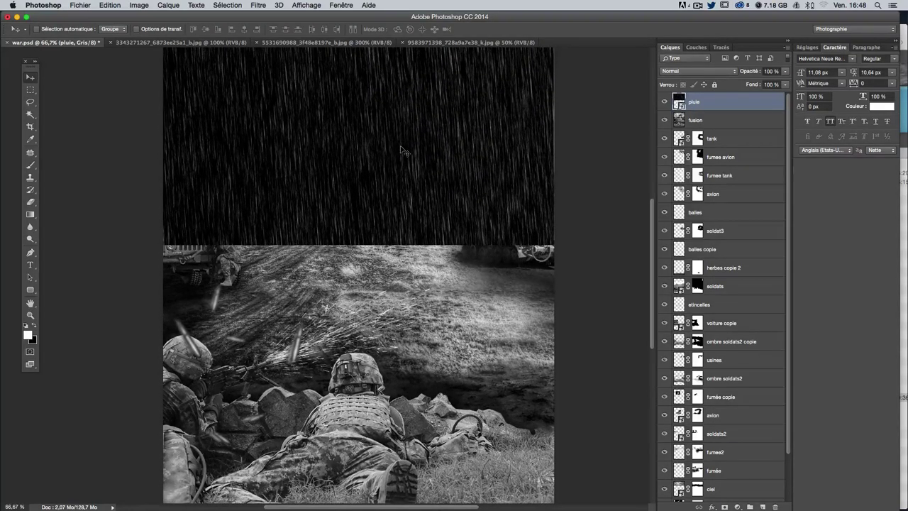
drag(400, 150, 419, 385)
scroll(419, 297, down, 6)
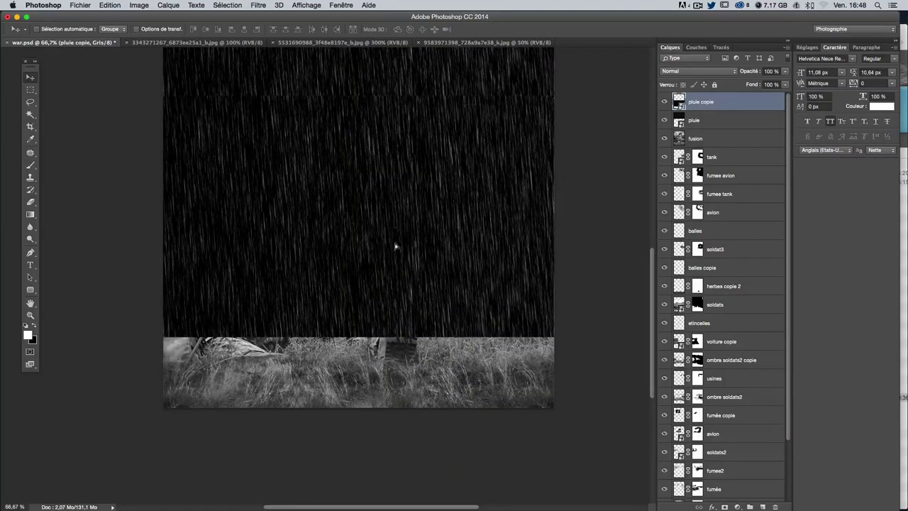
drag(395, 246, 395, 458)
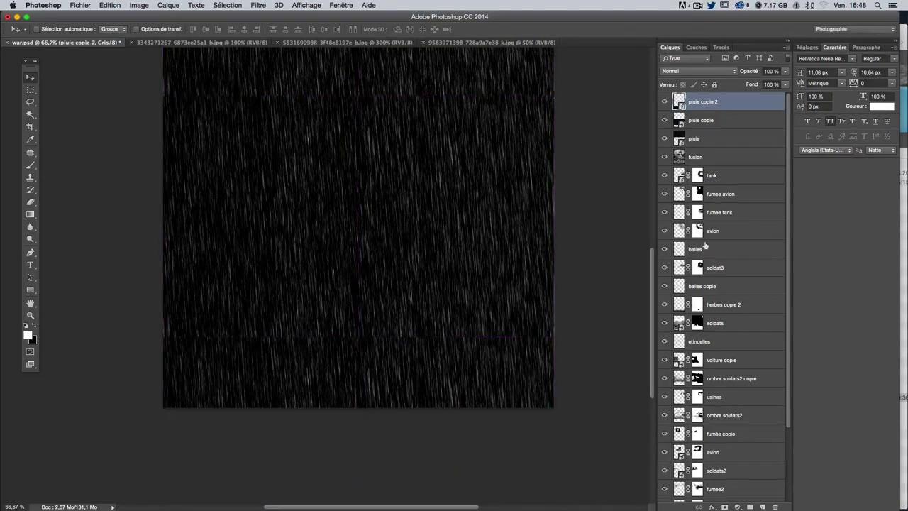
shift+click(712, 140)
right_click(714, 141)
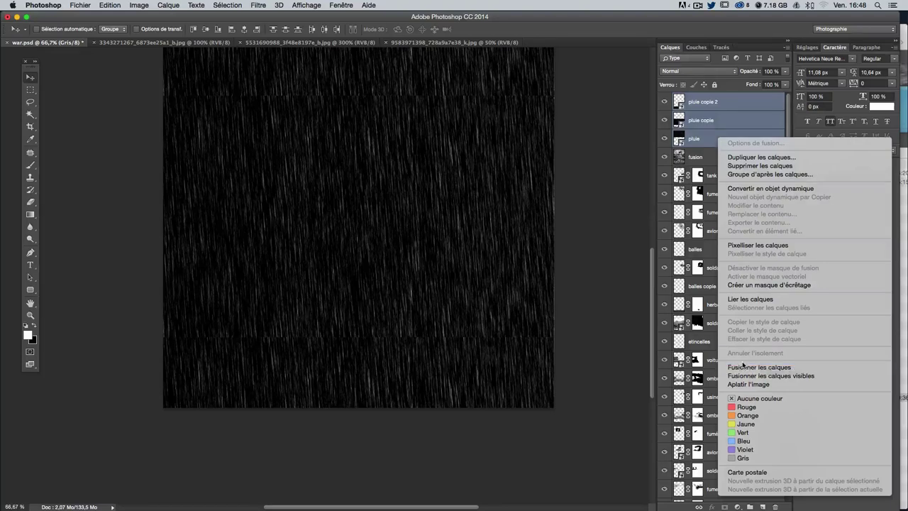
click(663, 84)
key(super+e)
Step: Set the rain layer to Superposition blend mode at 50% opacity
click(678, 72)
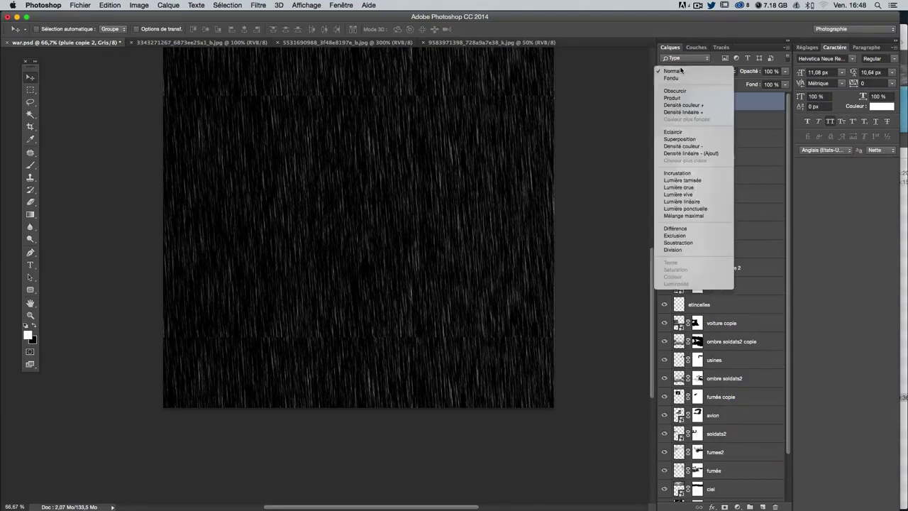
click(692, 140)
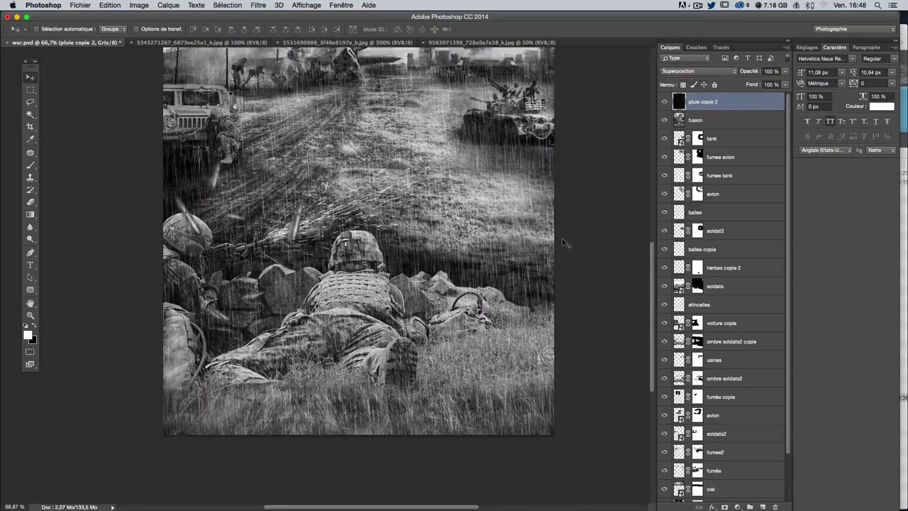
scroll(562, 243, up, 5)
scroll(562, 243, up, 2)
scroll(561, 242, down, 2)
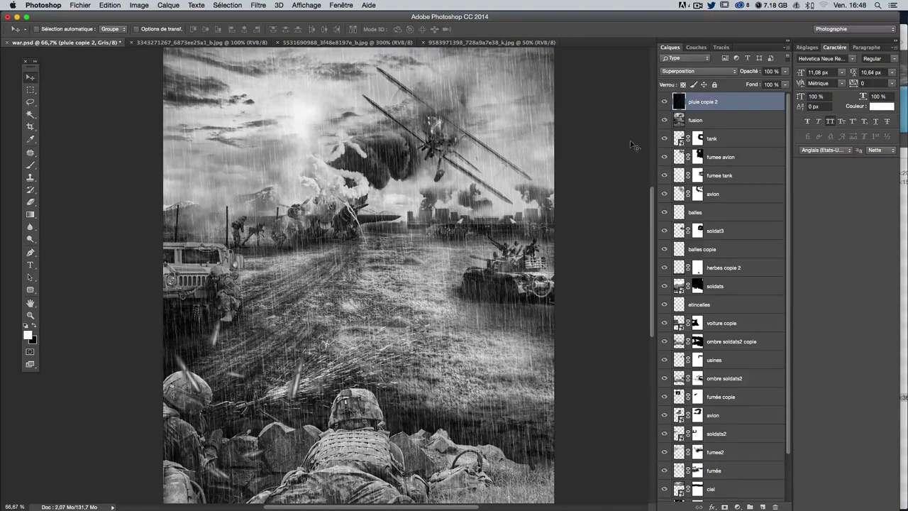
click(784, 72)
text(50)
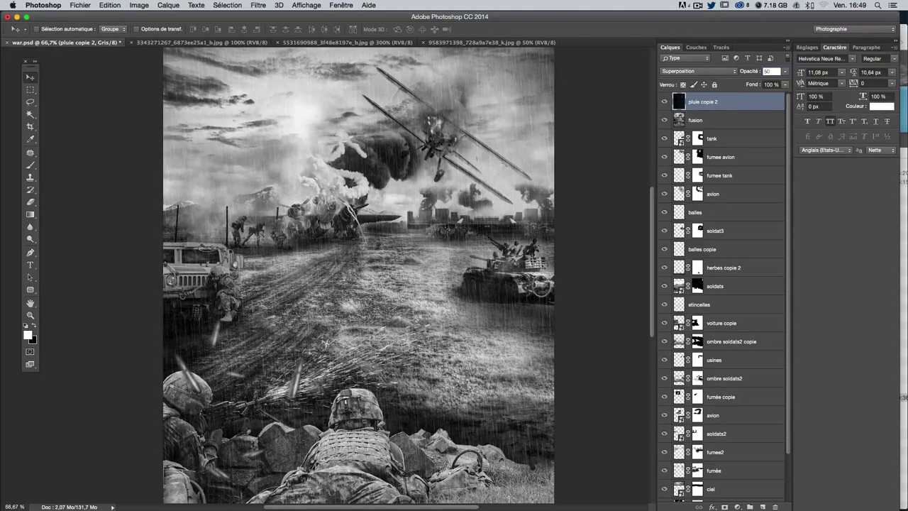
key(Return)
scroll(477, 254, down, 5)
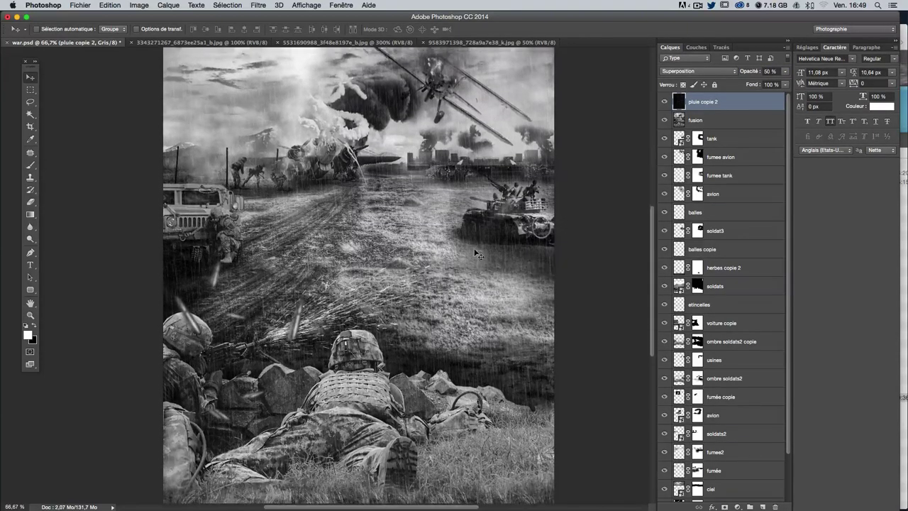
scroll(477, 254, up, 5)
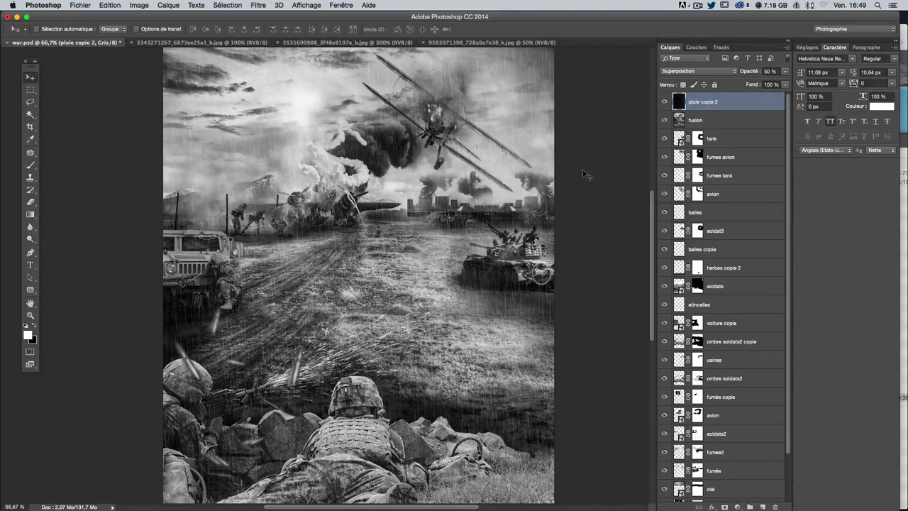
Step: Add a layer mask to the rain layer and set up a soft round black brush
click(724, 506)
click(31, 165)
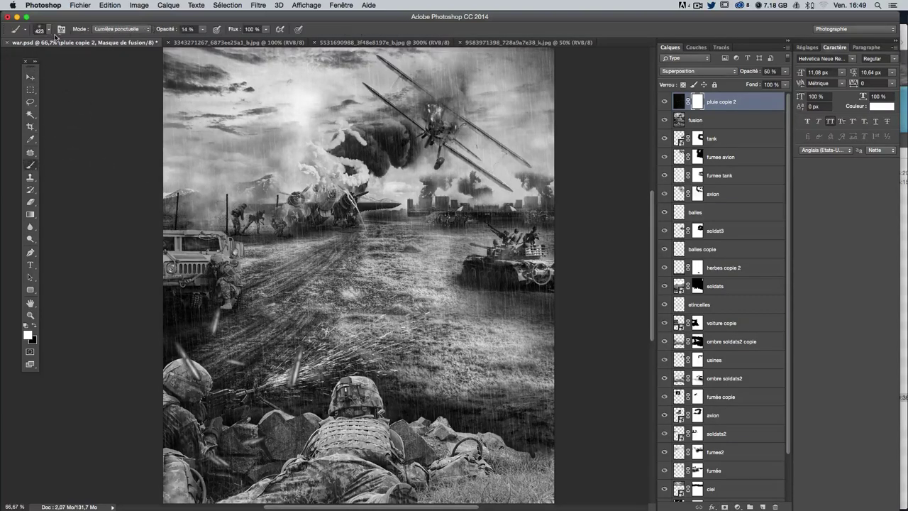
click(47, 31)
click(51, 105)
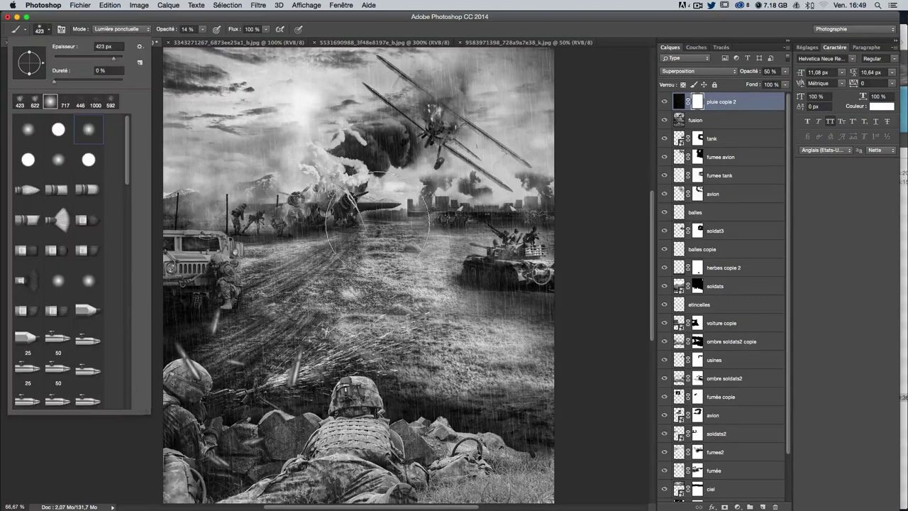
mouse_move(368, 229)
mouse_down()
mouse_move(384, 229)
mouse_move(368, 229)
mouse_up()
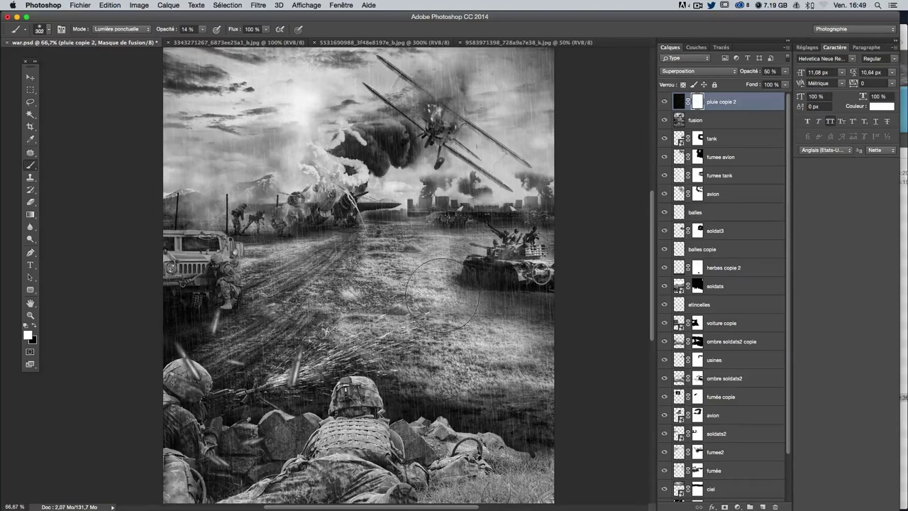
click(34, 325)
Step: Paint the rain out around the soldier beside the humvee and toggle the layer to compare
drag(228, 317, 217, 278)
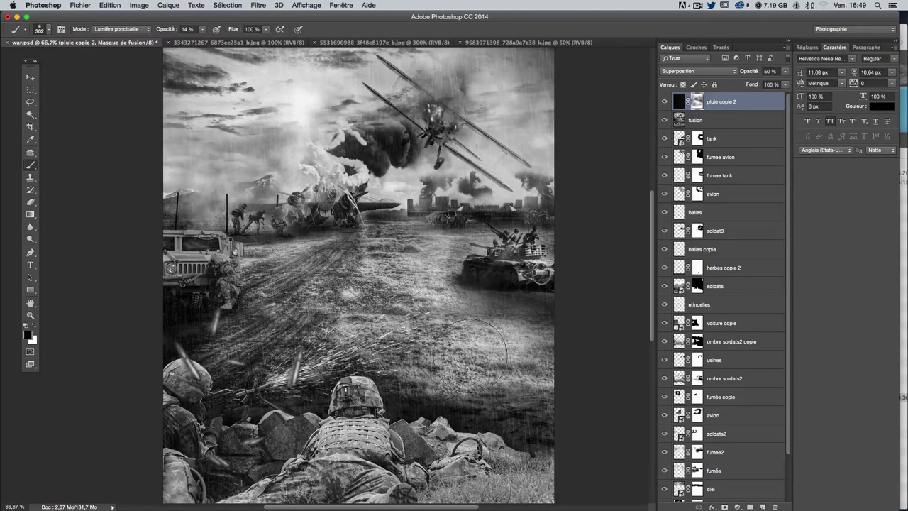
scroll(358, 276, down, 5)
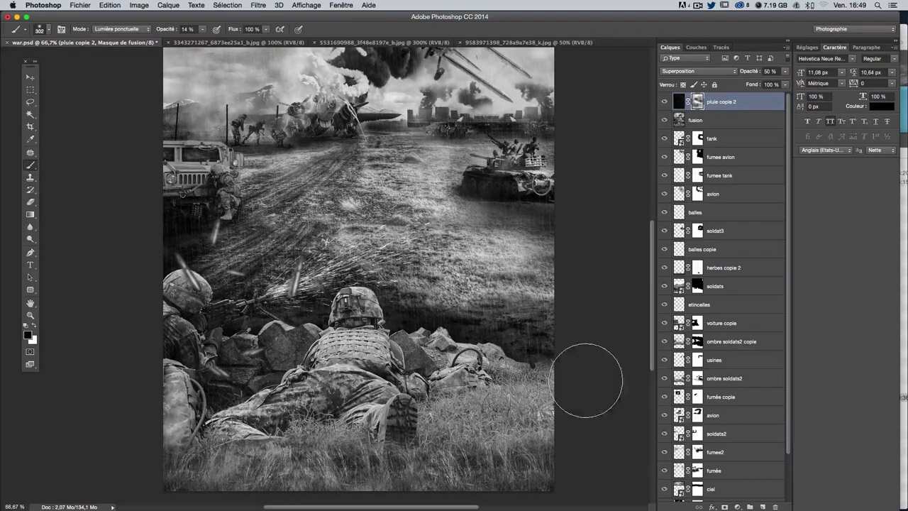
scroll(365, 359, up, 5)
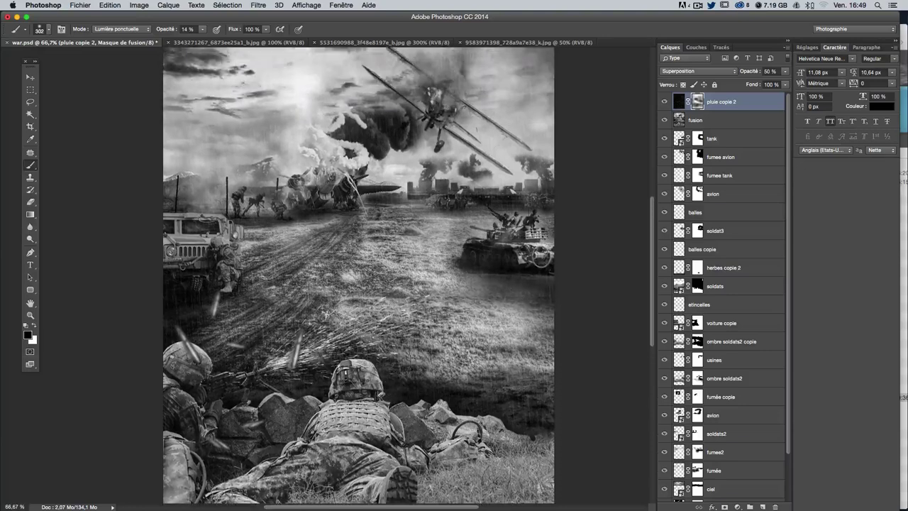
click(663, 101)
click(663, 101)
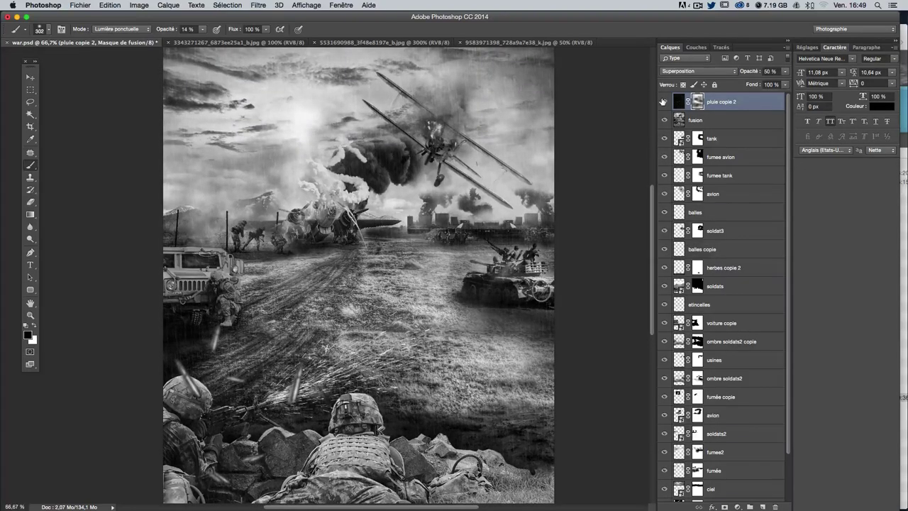
click(663, 101)
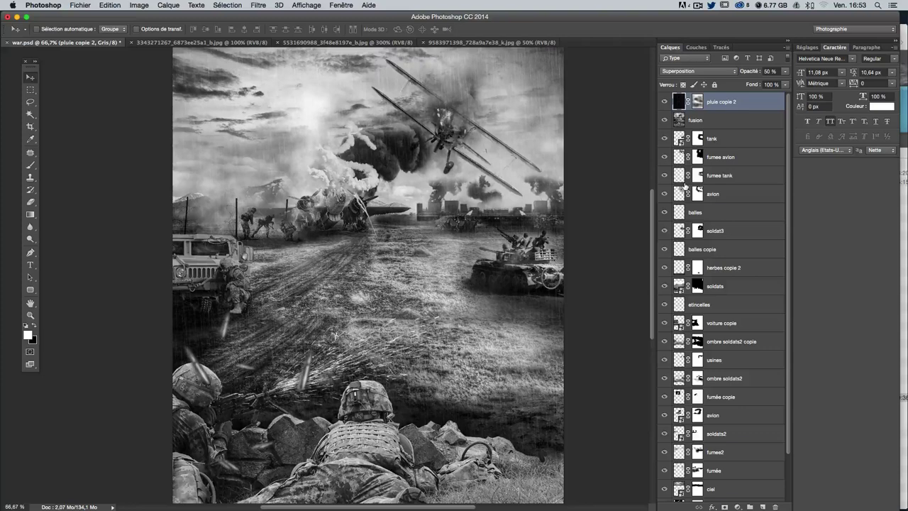
Step: Stamp all visible layers into a new top layer, Calque 1
key(super)
key(super)
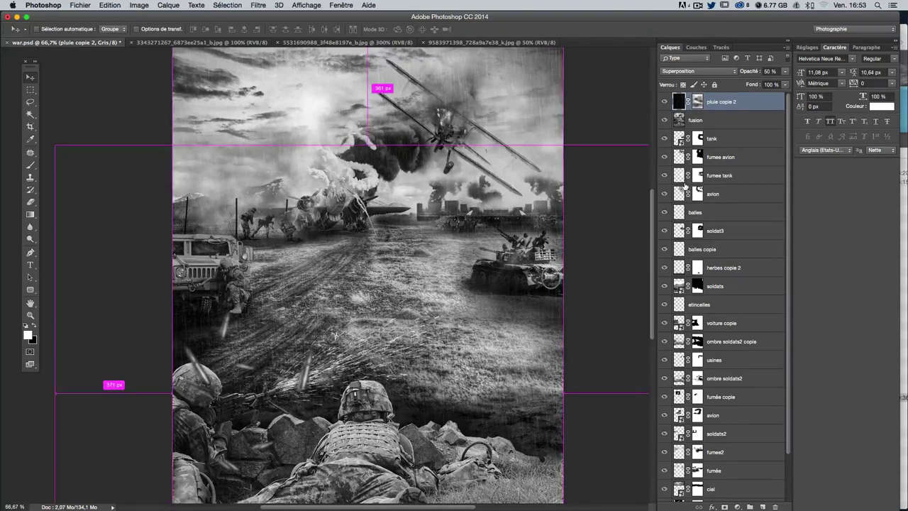
key(super)
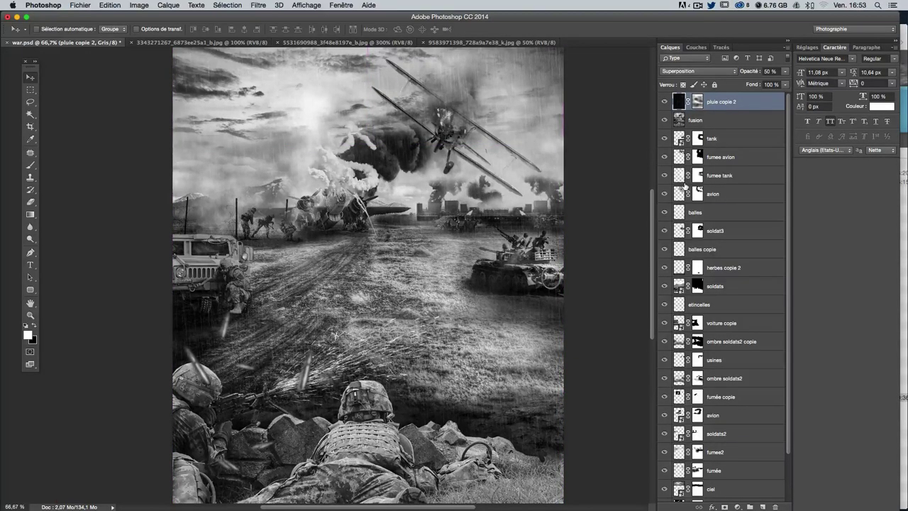
key(super)
key(super+alt+shift+e)
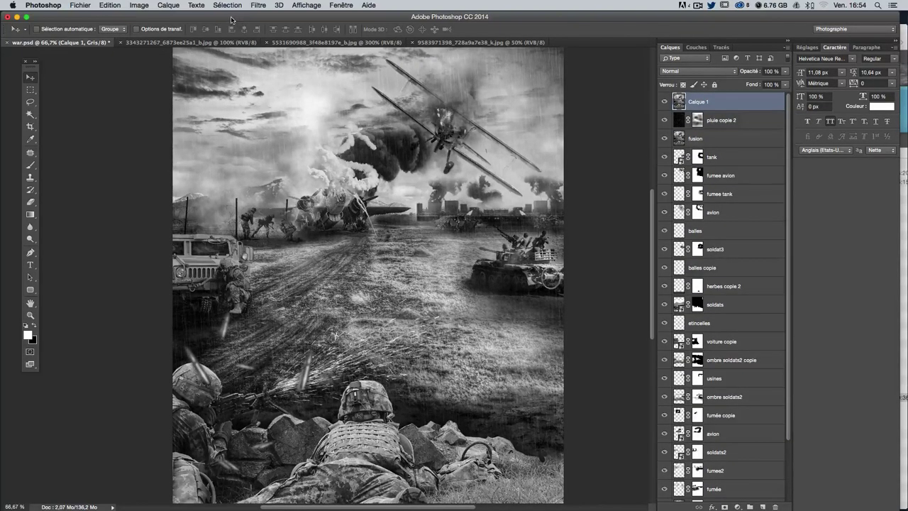
Step: Convert the image to RGB colour without flattening or rasterizing, then launch Camera Raw
click(135, 6)
mouse_move(144, 17)
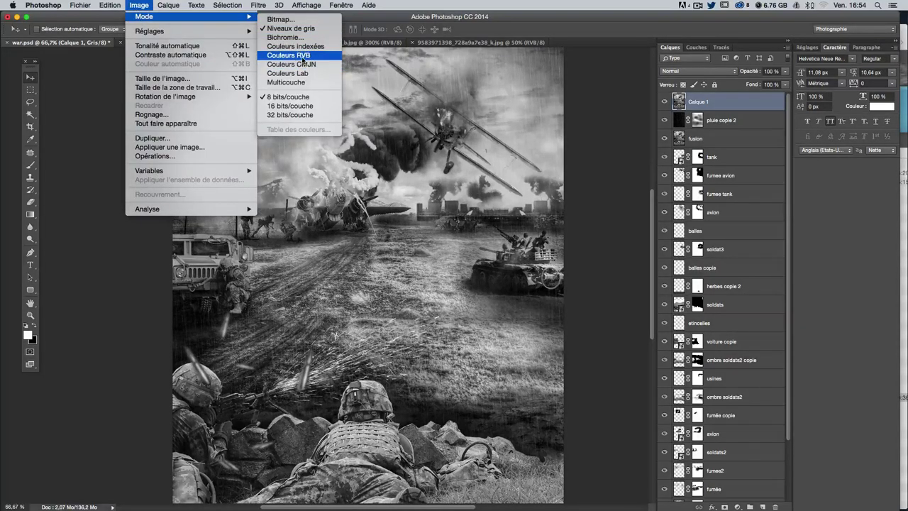
click(290, 55)
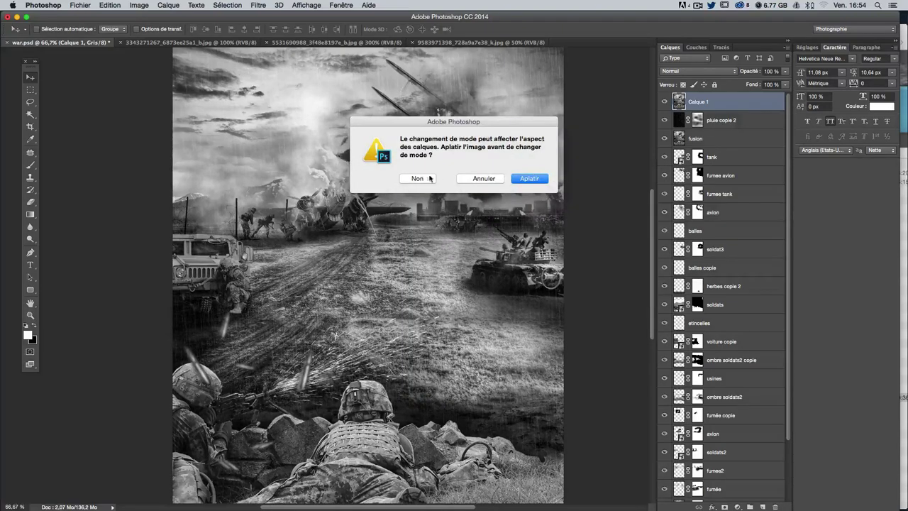
click(433, 181)
click(412, 182)
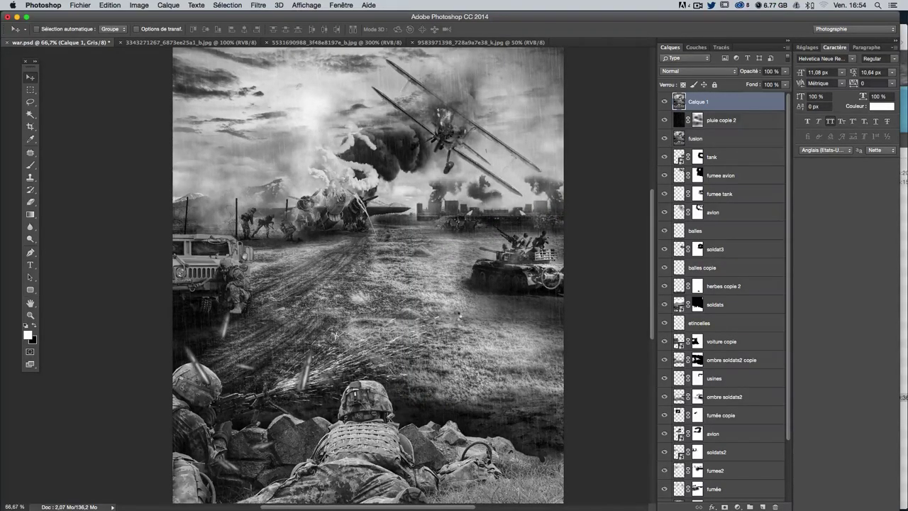
click(258, 5)
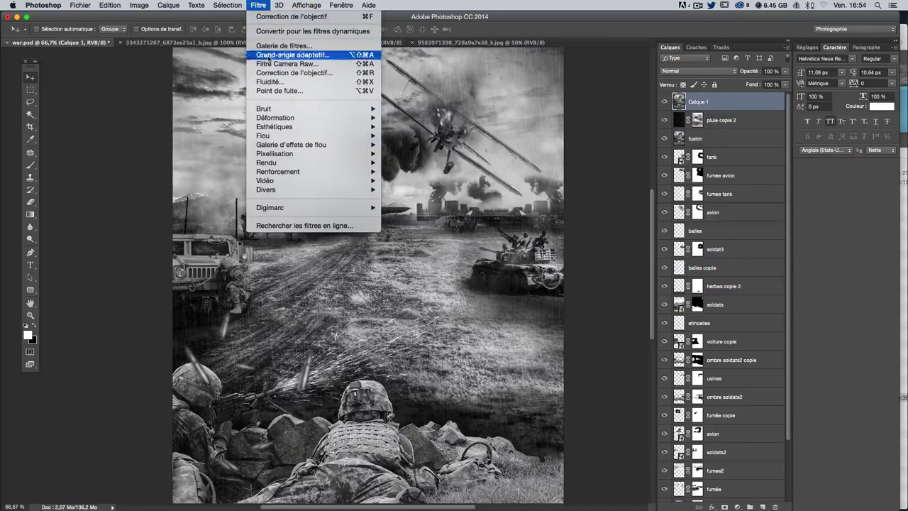
click(284, 64)
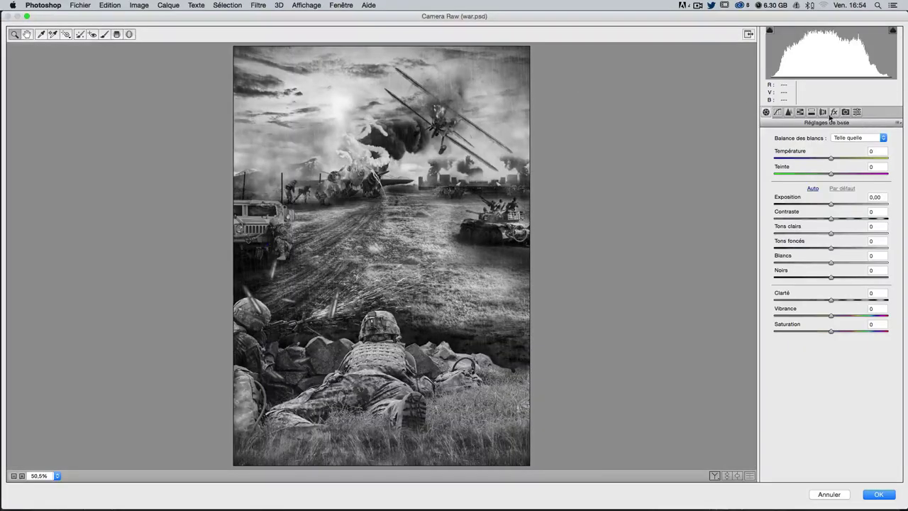
Step: Split-tone highlights to hue 53, saturation 15 and shadows to hue 45, saturation 8, balance 0
click(810, 112)
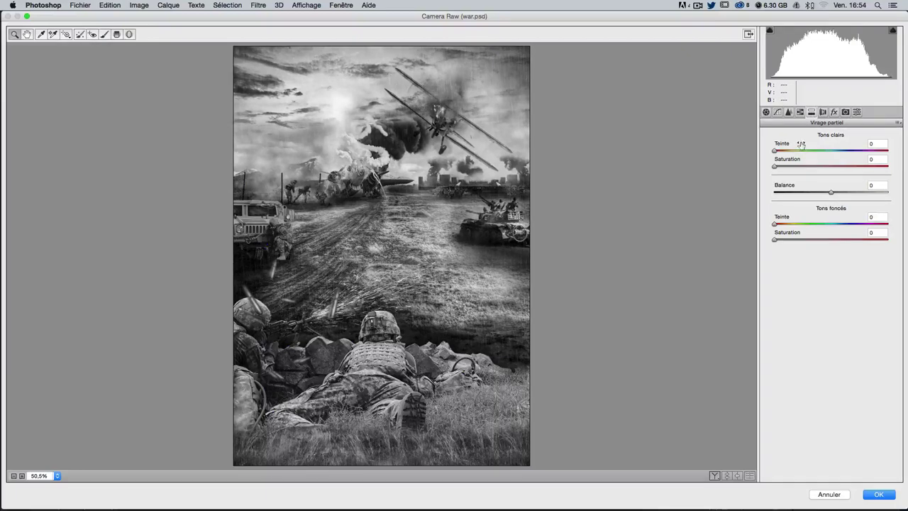
mouse_move(775, 151)
mouse_down()
mouse_move(785, 167)
mouse_move(793, 151)
mouse_up()
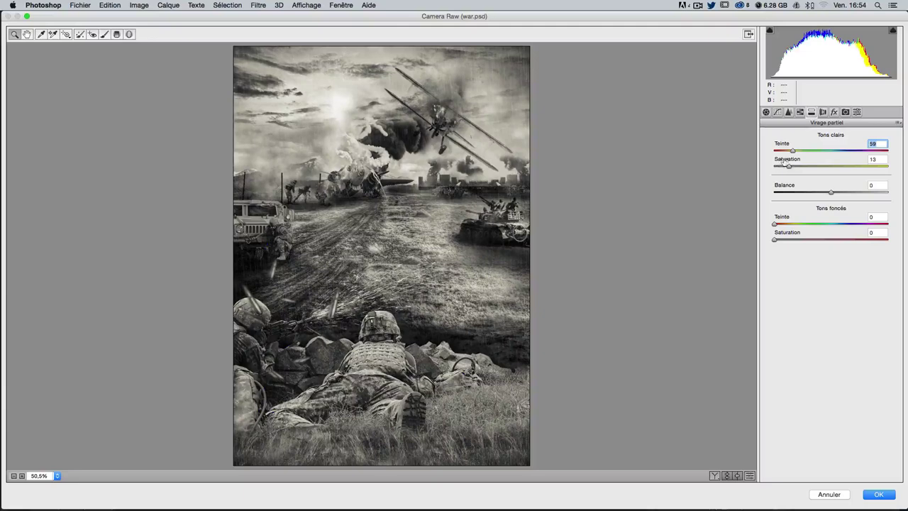
drag(792, 167, 789, 152)
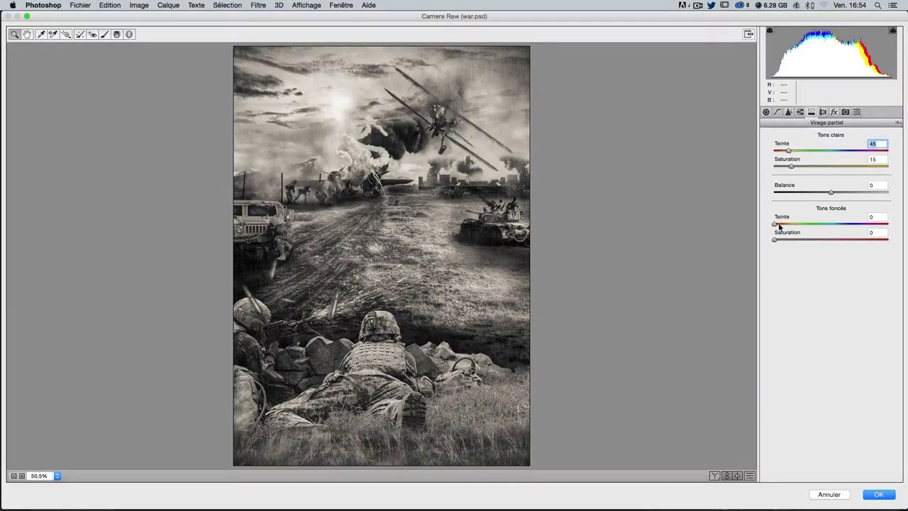
drag(778, 225, 781, 240)
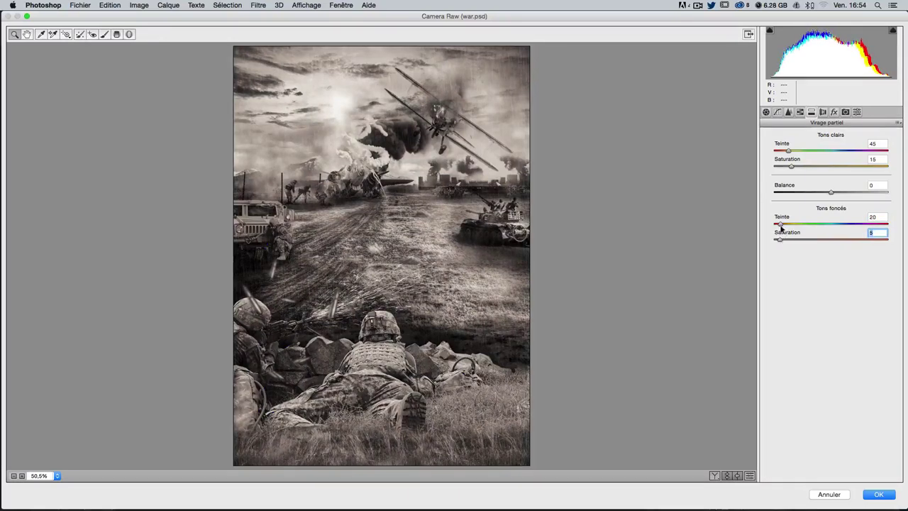
drag(791, 167, 787, 168)
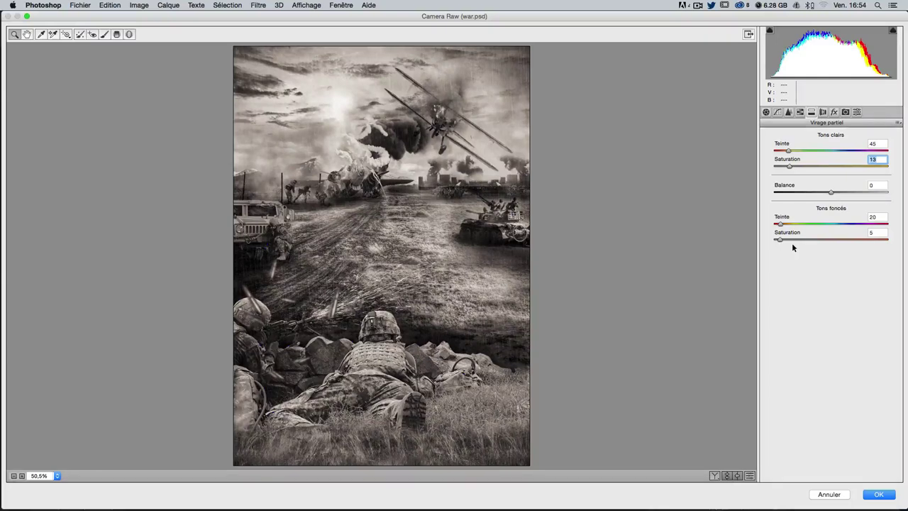
drag(779, 239, 790, 225)
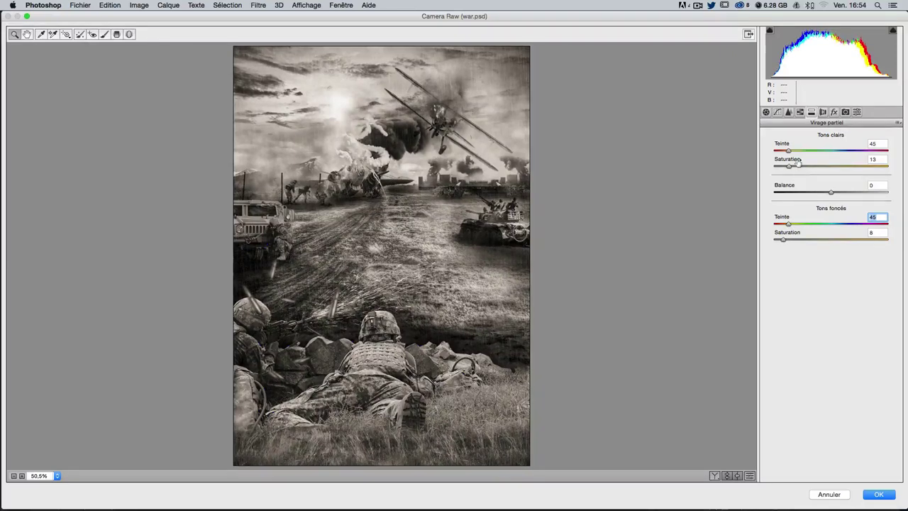
drag(791, 153, 793, 152)
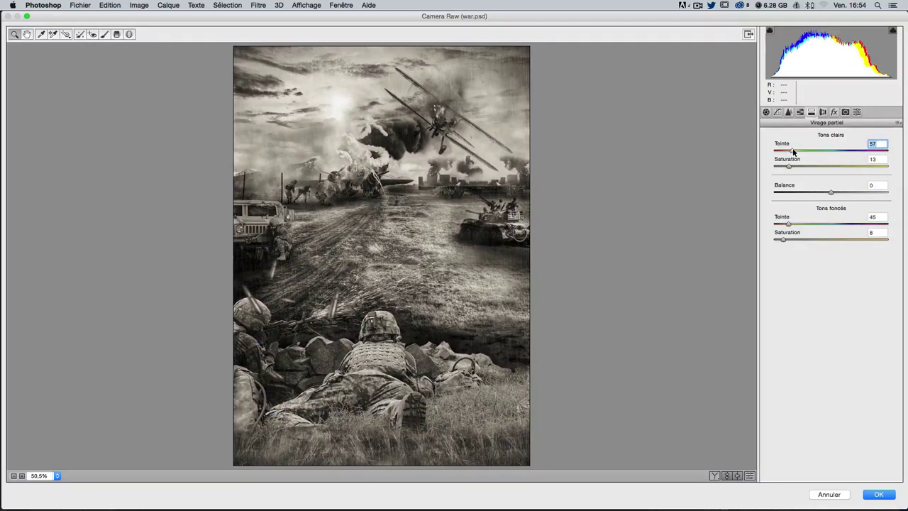
click(791, 166)
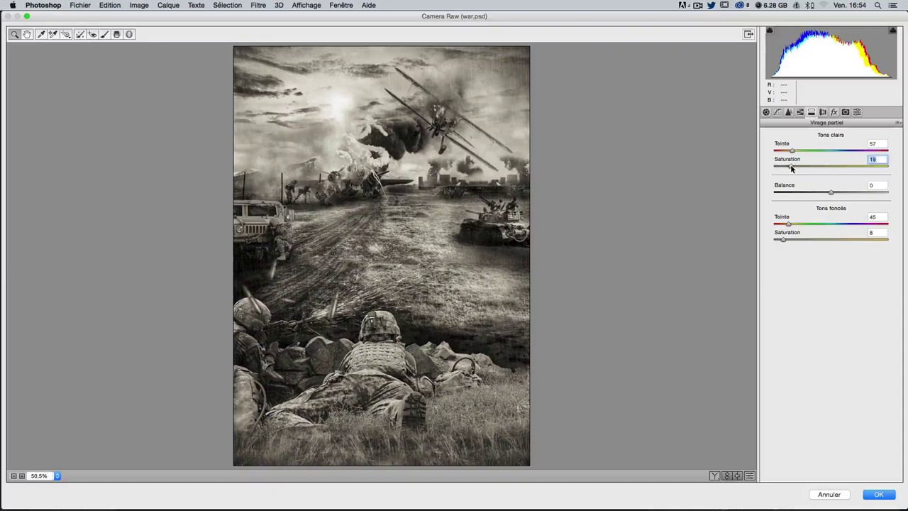
click(791, 151)
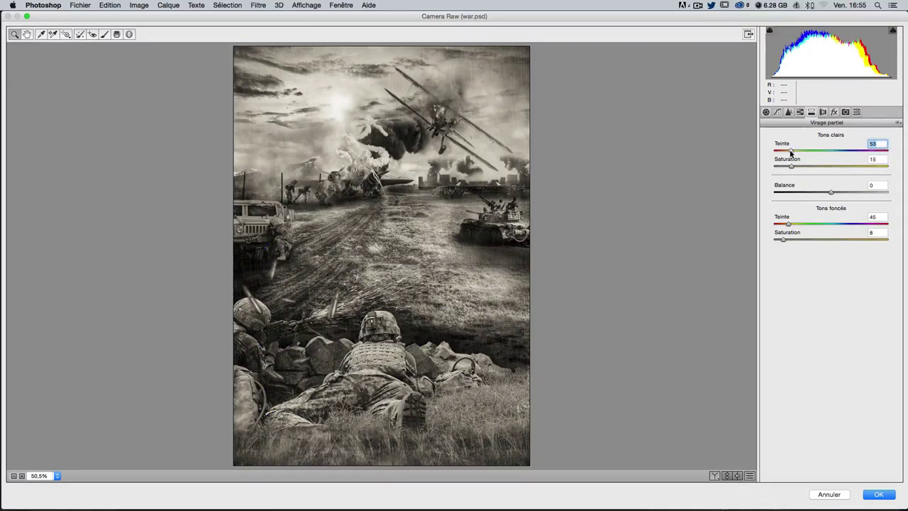
drag(836, 194, 844, 193)
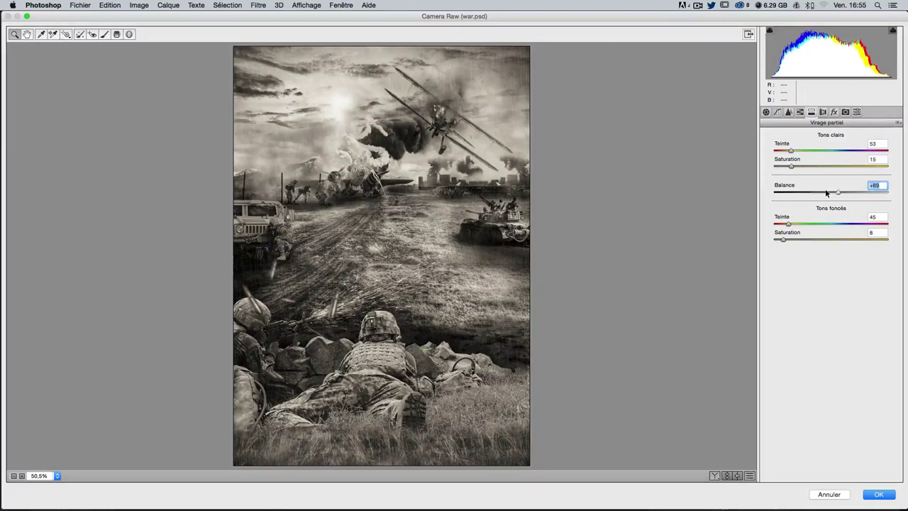
double_click(844, 192)
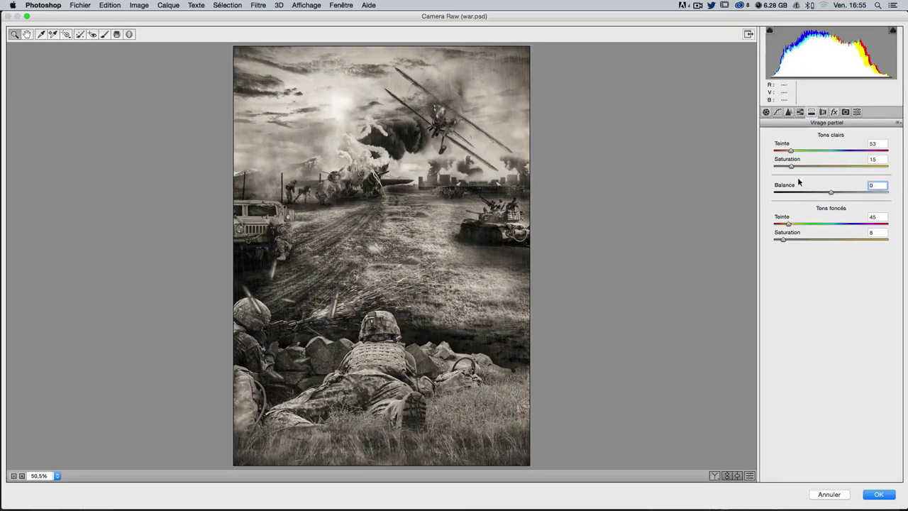
click(878, 495)
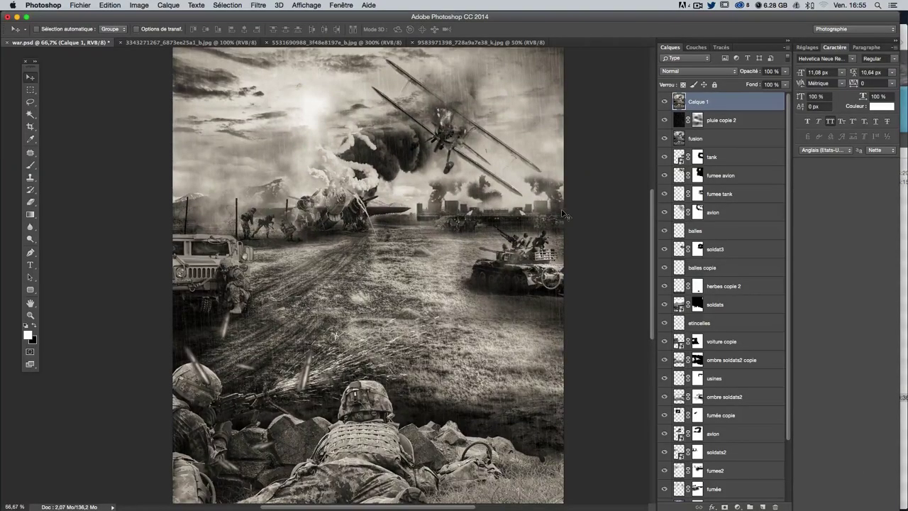
Step: Inspect the sepia composite at 100% and back at 66.7%, then bring up the Filter menu
key(ctrl+plus)
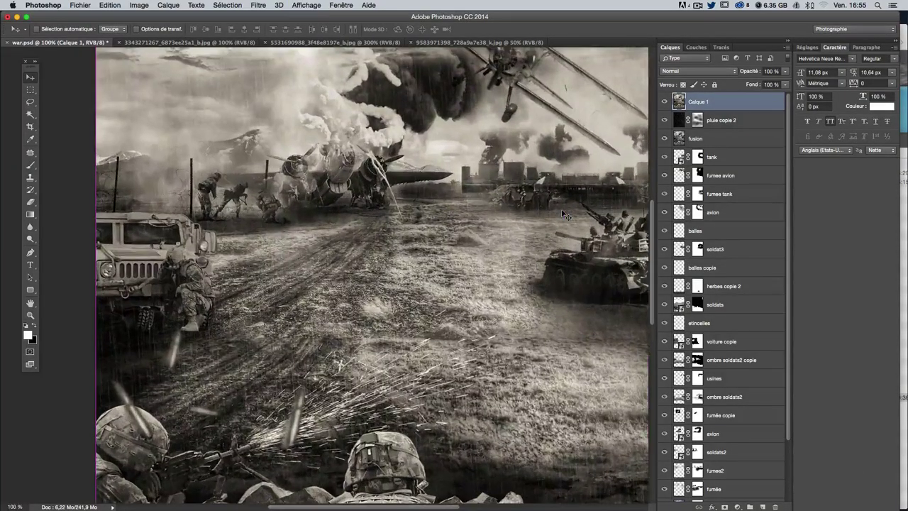
key(ctrl+minus)
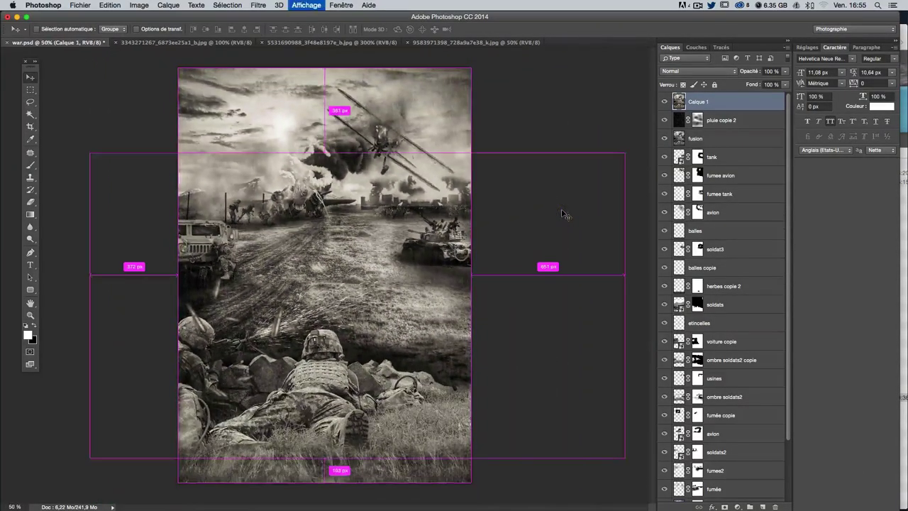
scroll(498, 216, up, 3)
scroll(498, 216, left, 4)
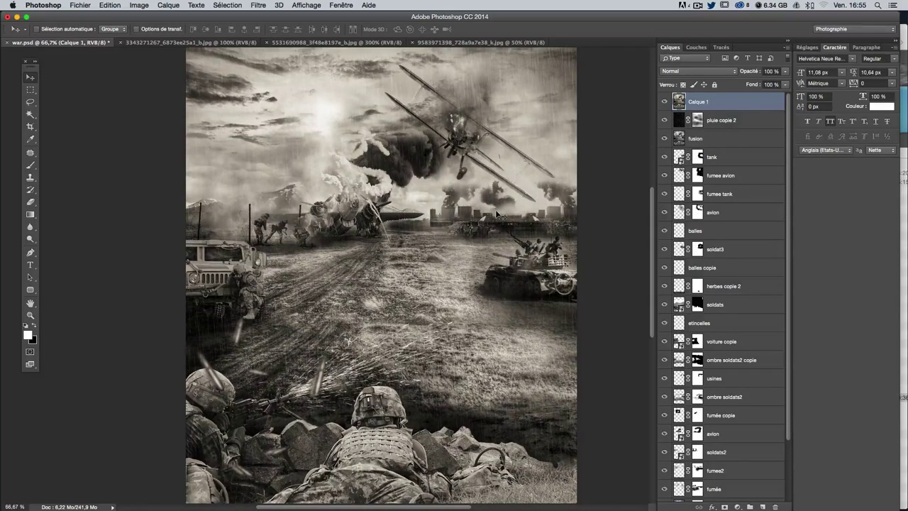
click(258, 5)
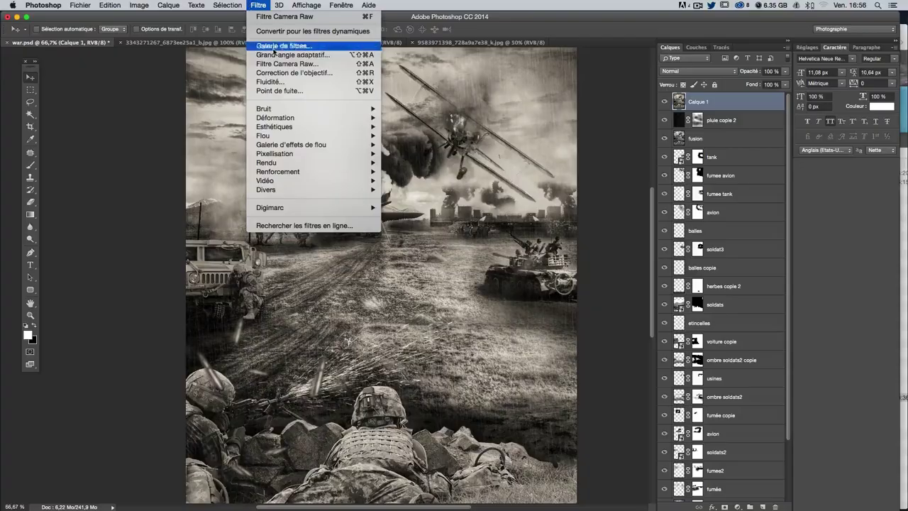
Step: Start a custom Lens Correction vignette, roughly adjusting its amount and midpoint sliders
click(284, 67)
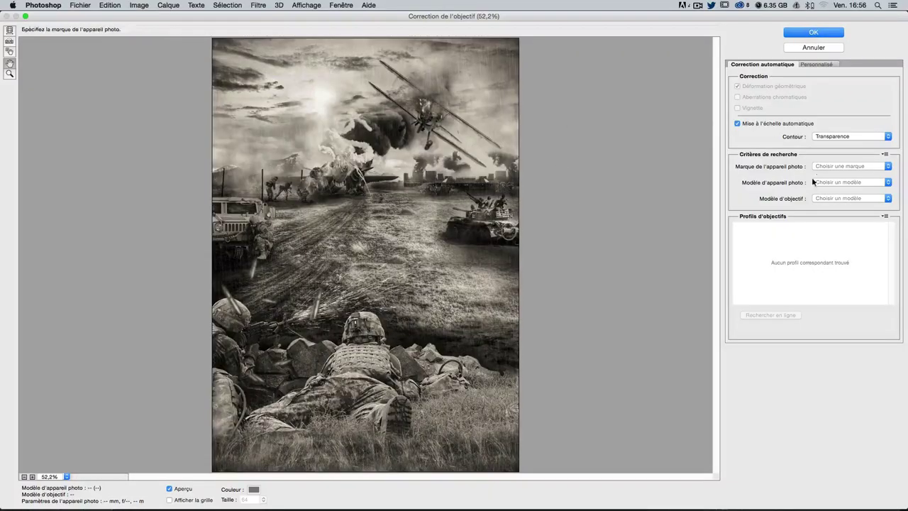
click(829, 64)
drag(813, 209, 779, 209)
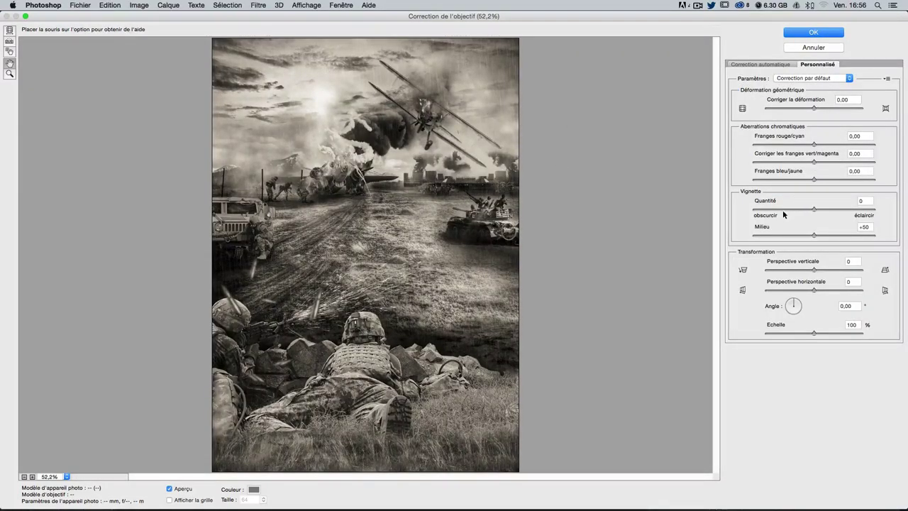
drag(813, 235, 766, 235)
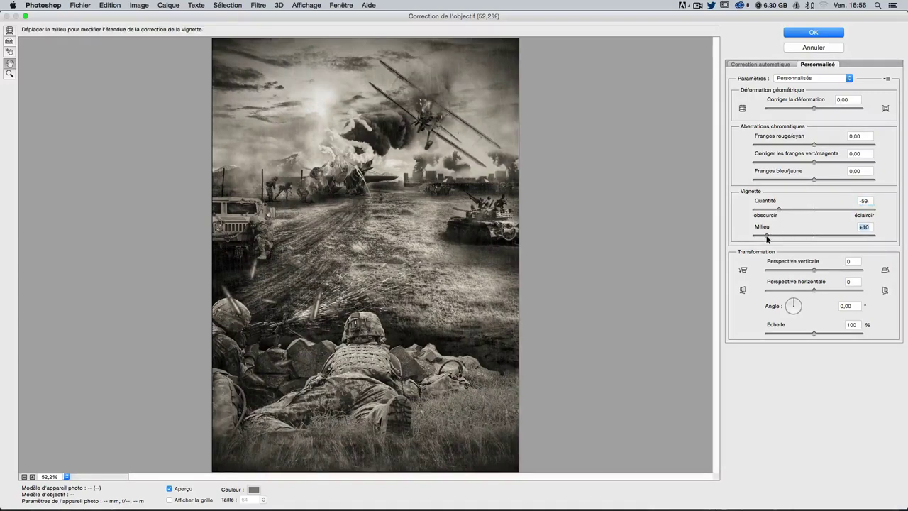
click(790, 208)
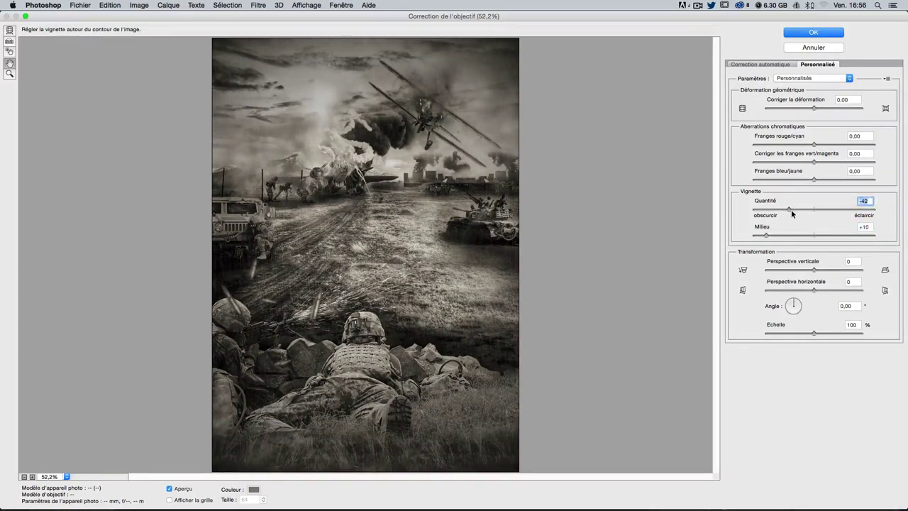
click(775, 234)
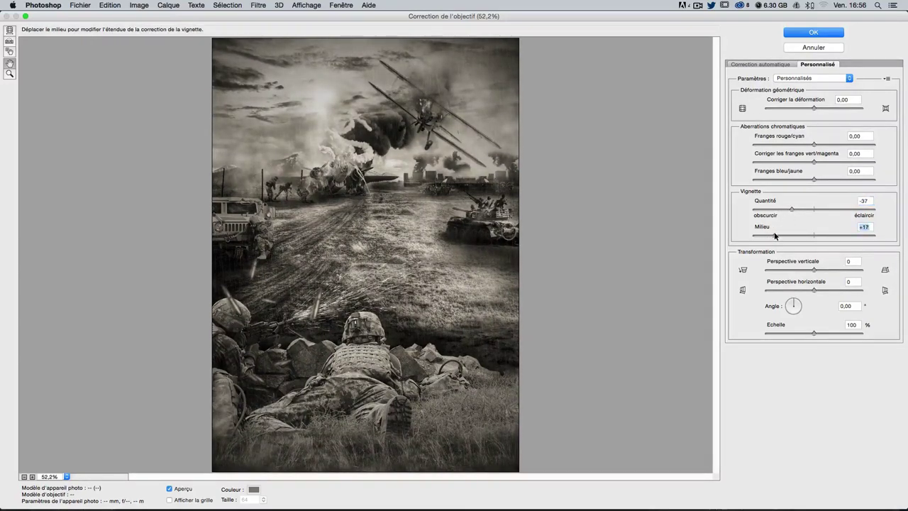
click(790, 211)
Step: Fine-tune the vignette to amount -30 and midpoint +20 and apply it
key(Down)
key(Down)
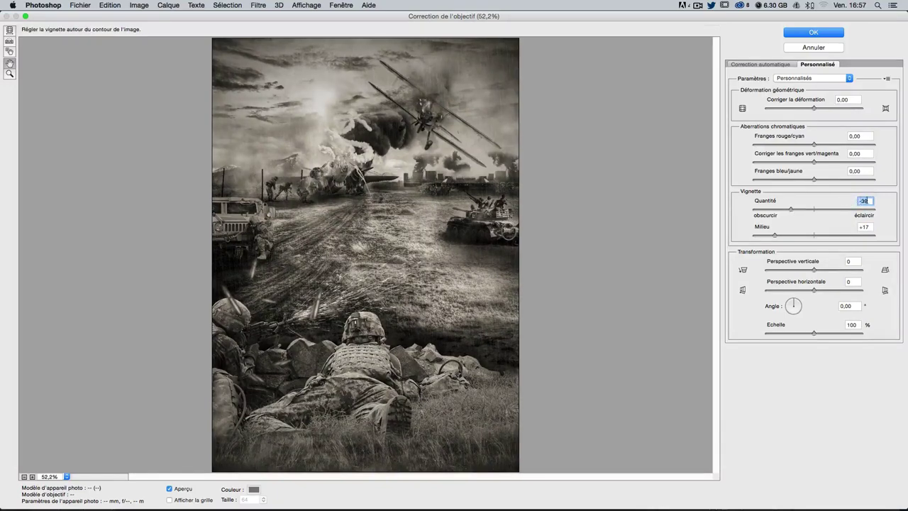
key(Down)
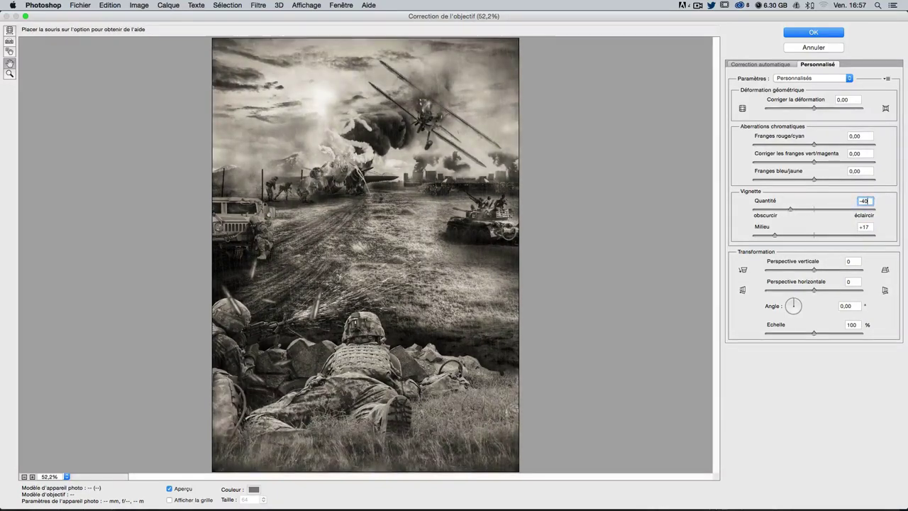
key(Tab)
text(20)
key(Tab)
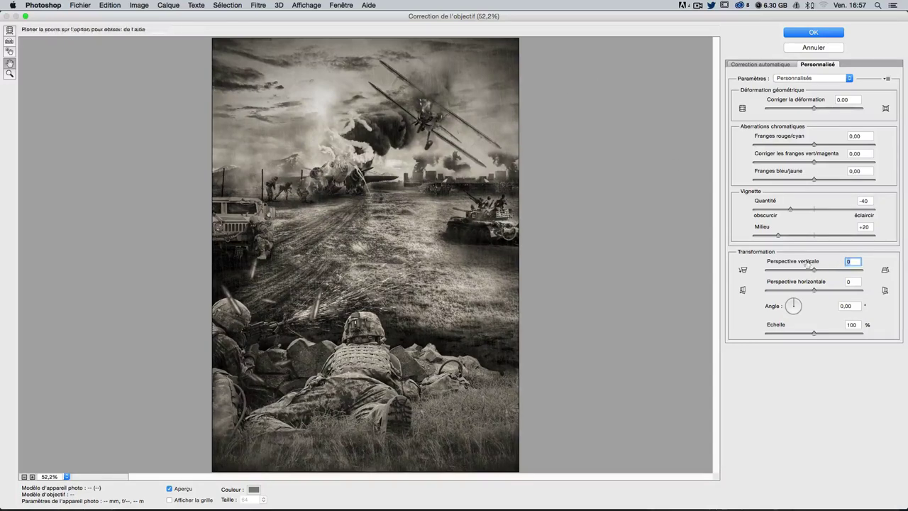
drag(786, 209, 794, 210)
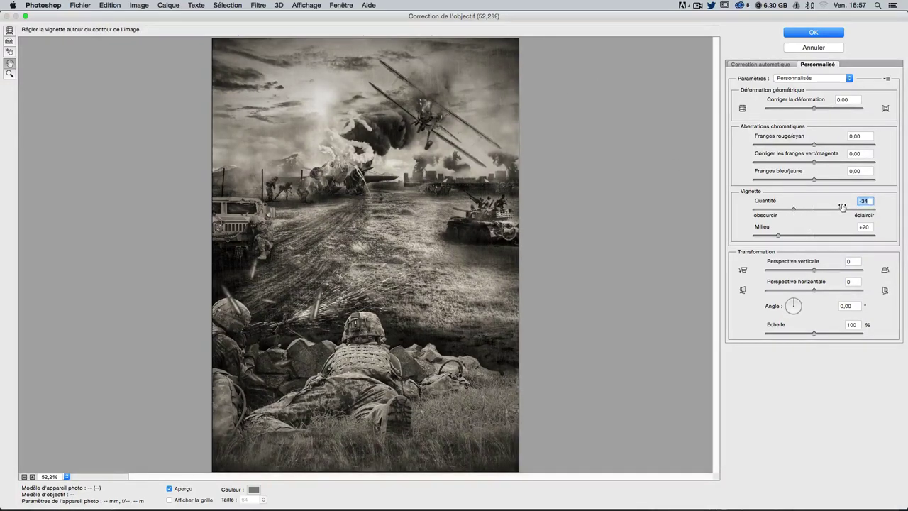
key(Up)
key(Up)
key(Up)
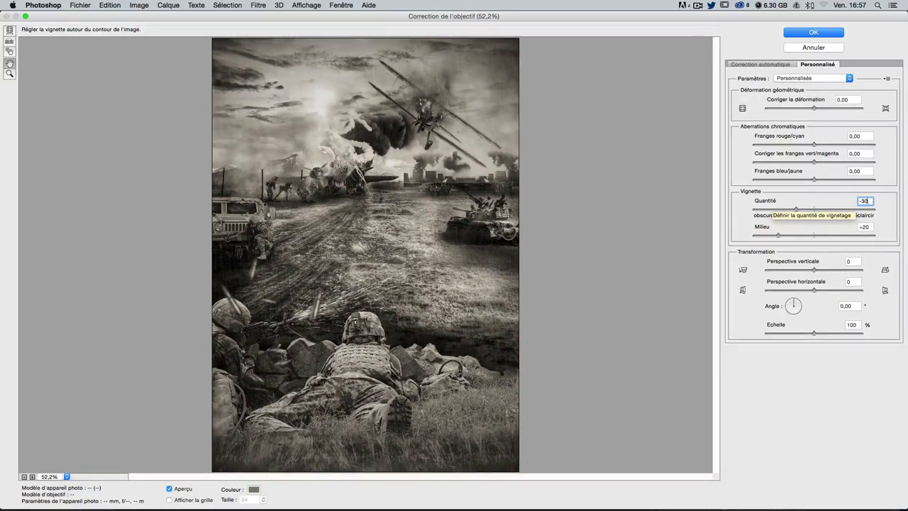
key(Return)
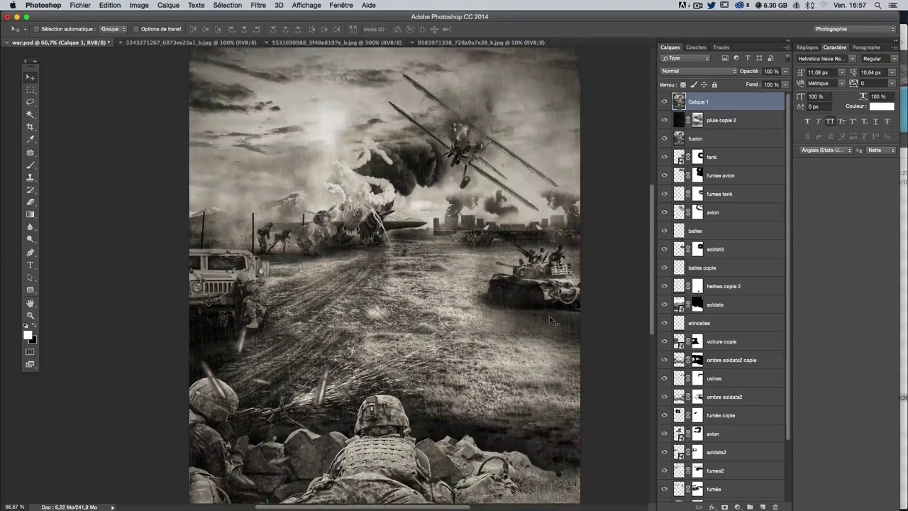
key(super+z)
key(super+z)
key(super+z)
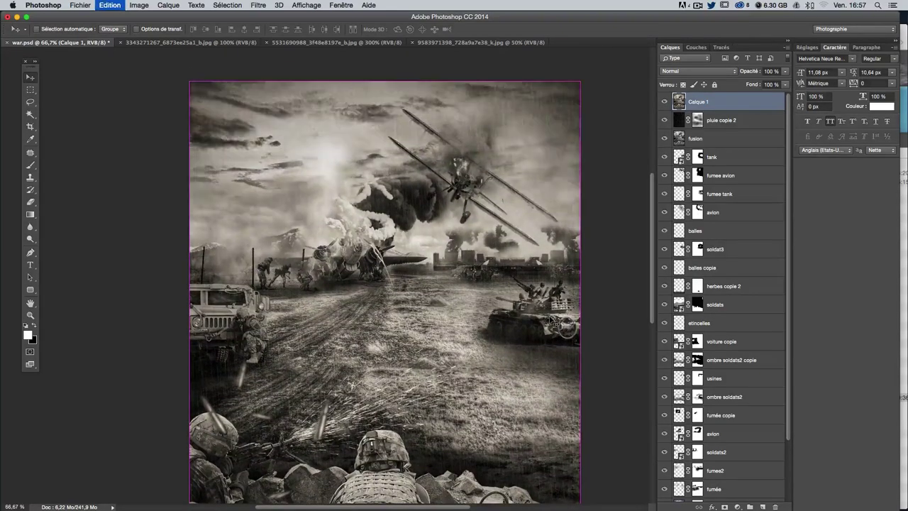
key(super+z)
key(super+z)
key(super+z)
key(super+z)
scroll(551, 320, down, 5)
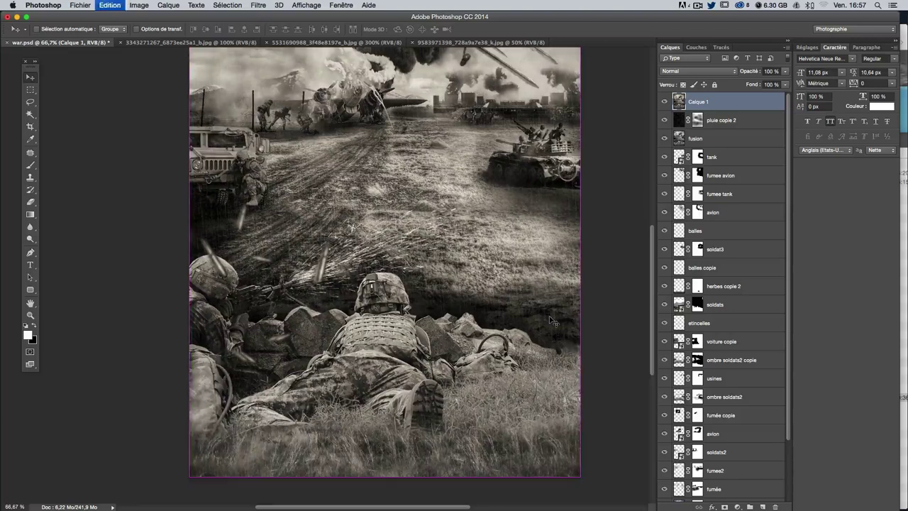
scroll(552, 321, up, 2)
scroll(551, 321, up, 2)
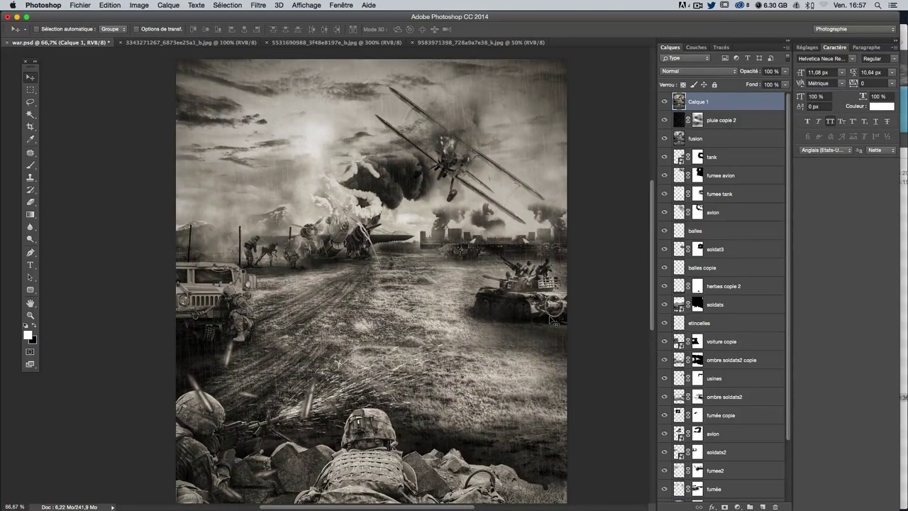
scroll(551, 321, down, 2)
scroll(550, 322, up, 1)
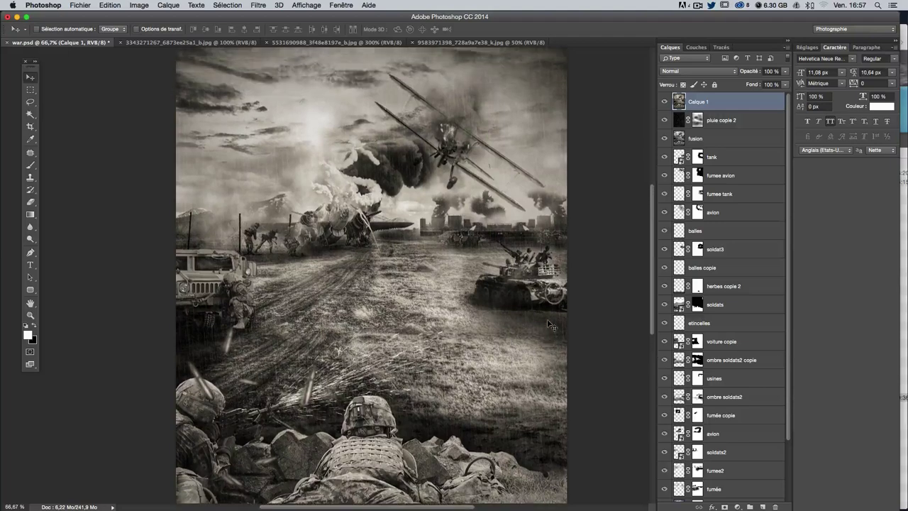
scroll(511, 284, up, 1)
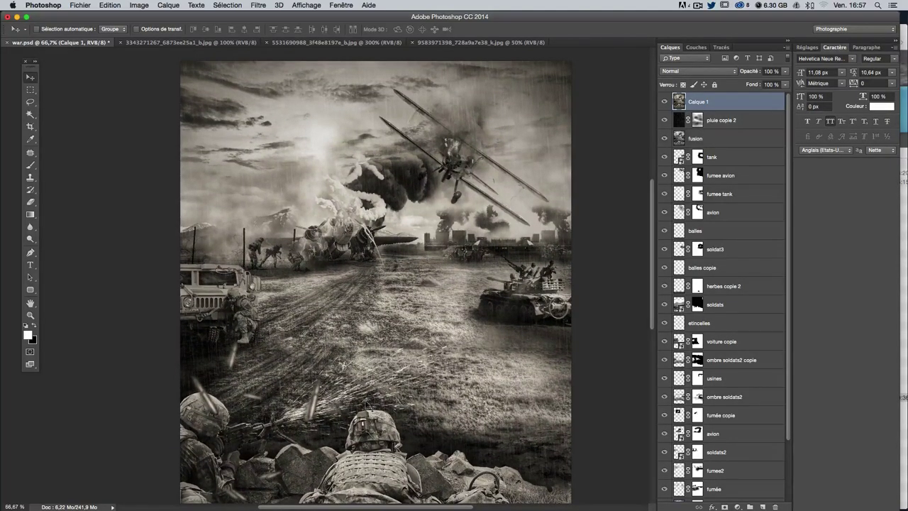
scroll(366, 405, down, 2)
scroll(373, 402, up, 1)
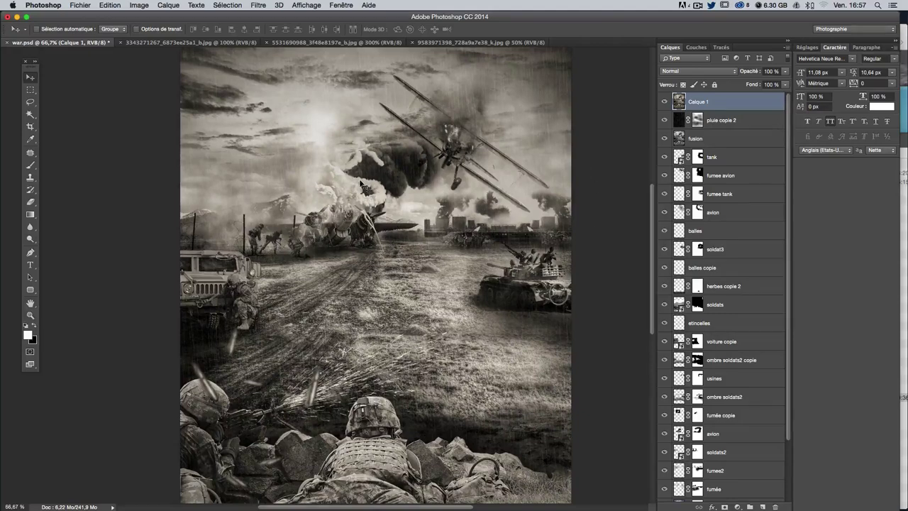
Step: Select the Dodge tool with a soft 100 px brush
click(30, 238)
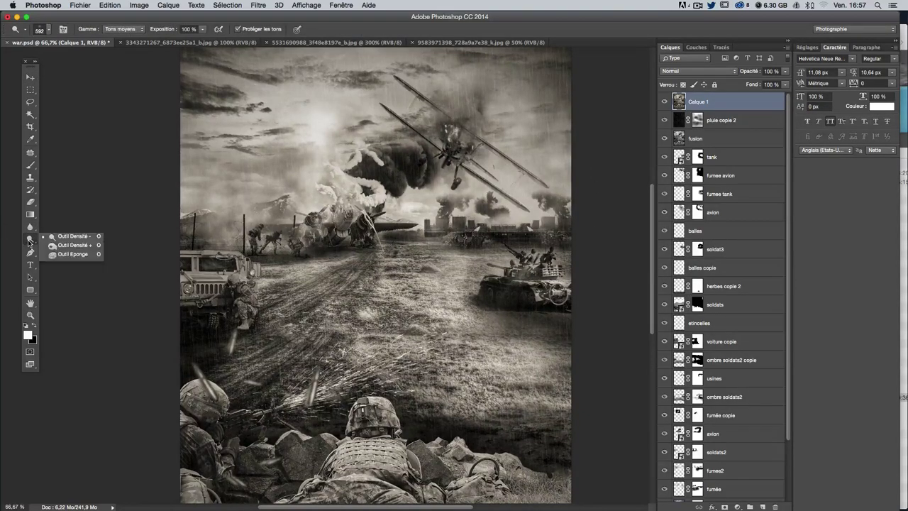
click(75, 242)
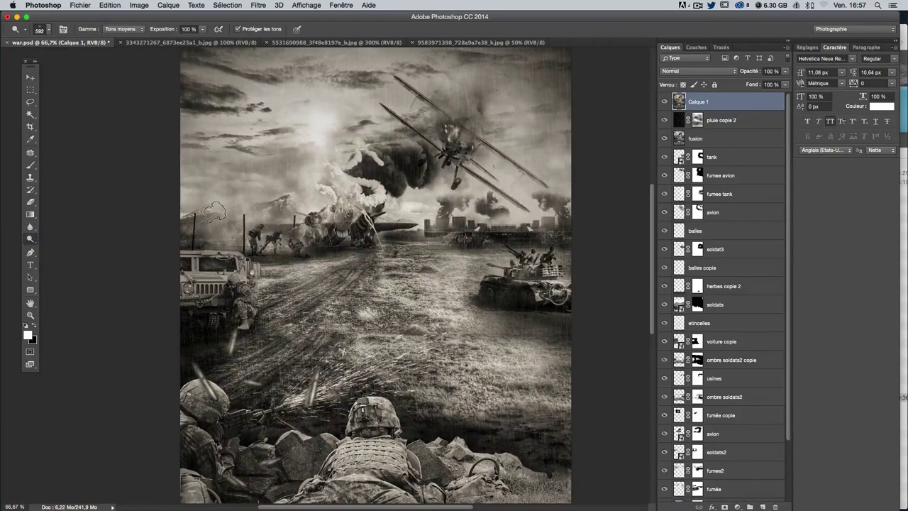
click(49, 30)
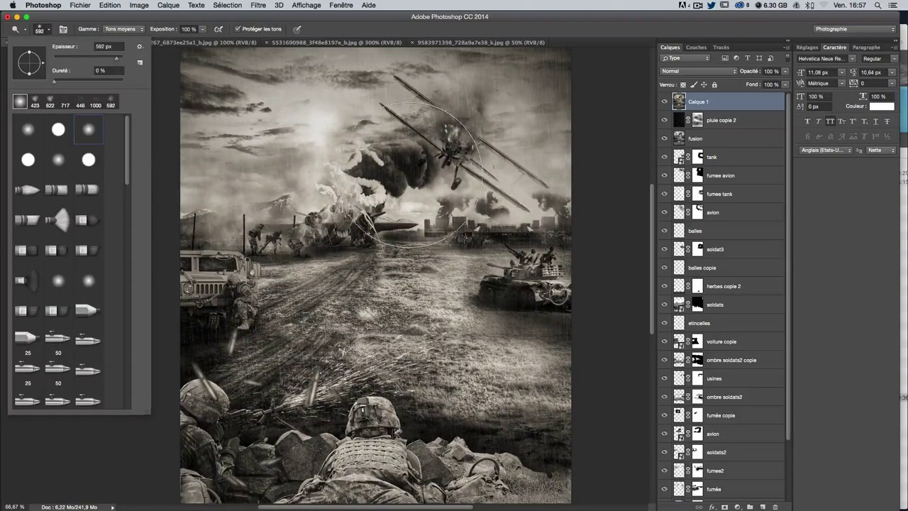
drag(375, 177, 320, 185)
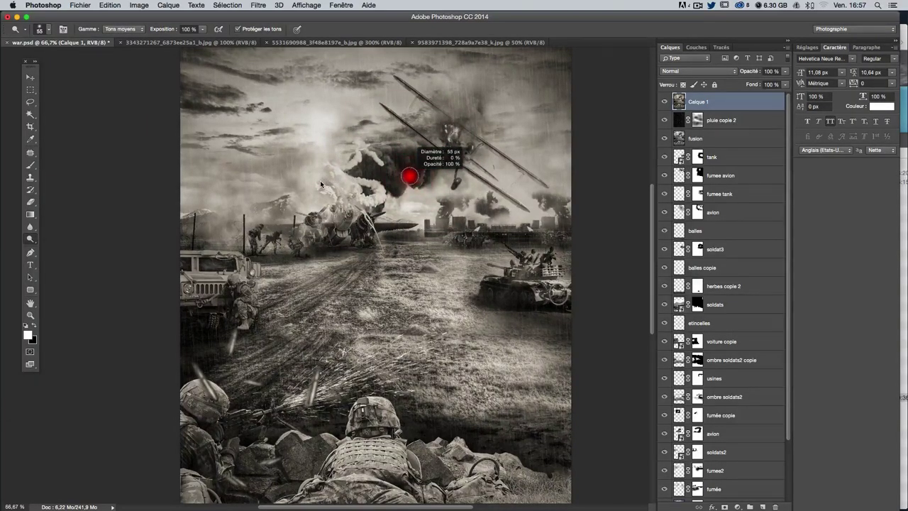
drag(408, 229, 410, 229)
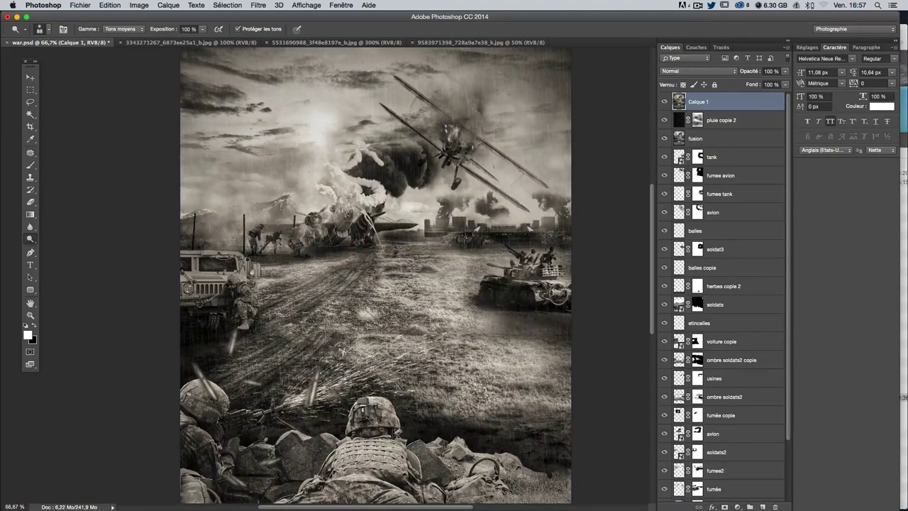
Step: Trial-brighten the tank and the grass below it, then undo the strokes
mouse_move(488, 319)
mouse_down()
mouse_move(486, 307)
mouse_move(543, 278)
mouse_move(425, 262)
mouse_move(556, 258)
mouse_move(561, 300)
mouse_up()
drag(563, 341, 487, 318)
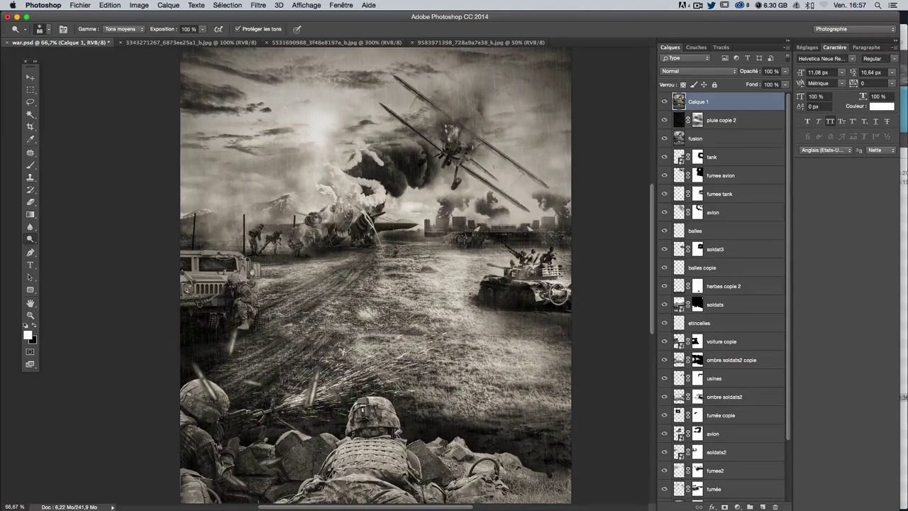
key(ctrl+z)
mouse_move(454, 265)
mouse_down()
mouse_move(546, 280)
mouse_move(511, 316)
mouse_move(522, 344)
mouse_move(468, 291)
mouse_up()
drag(546, 252, 574, 305)
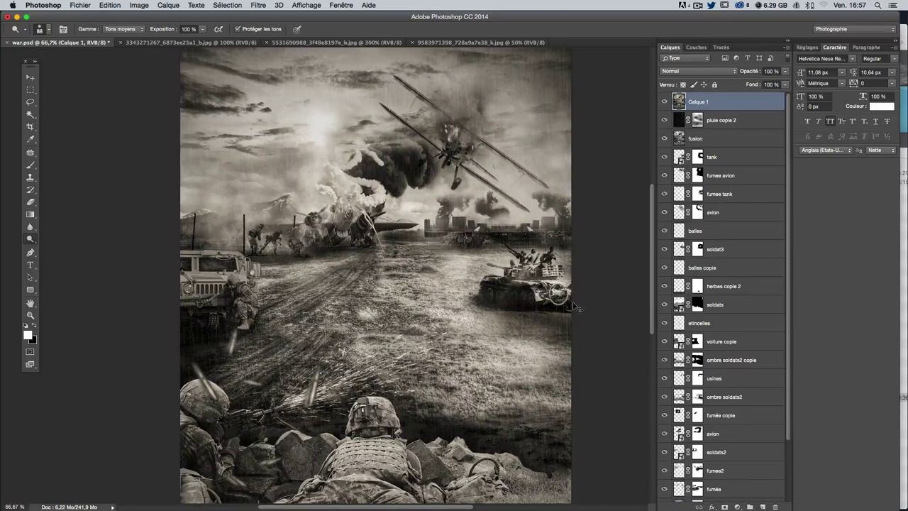
key(ctrl+alt+z)
key(ctrl+alt+z)
key(ctrl+alt+z)
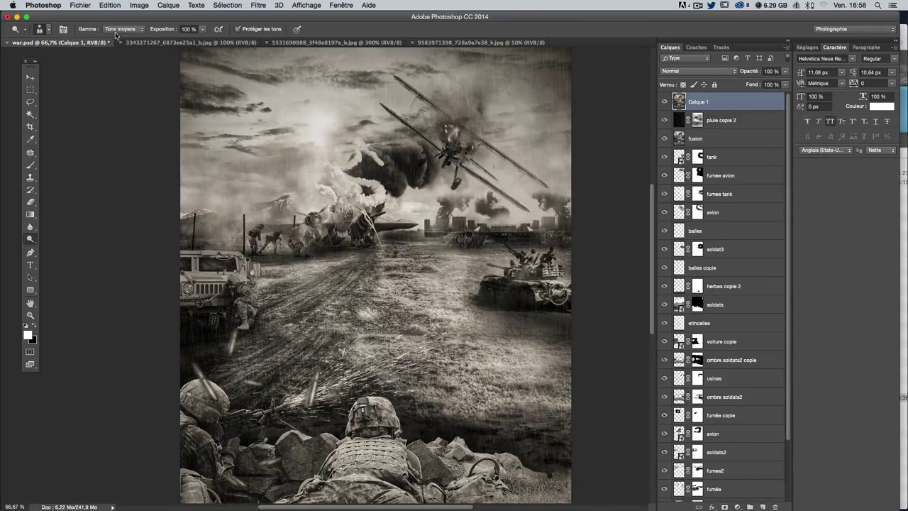
Step: Limit the toning tool to Shadows and tone the tank and the ground around it
click(31, 240)
click(68, 247)
click(122, 29)
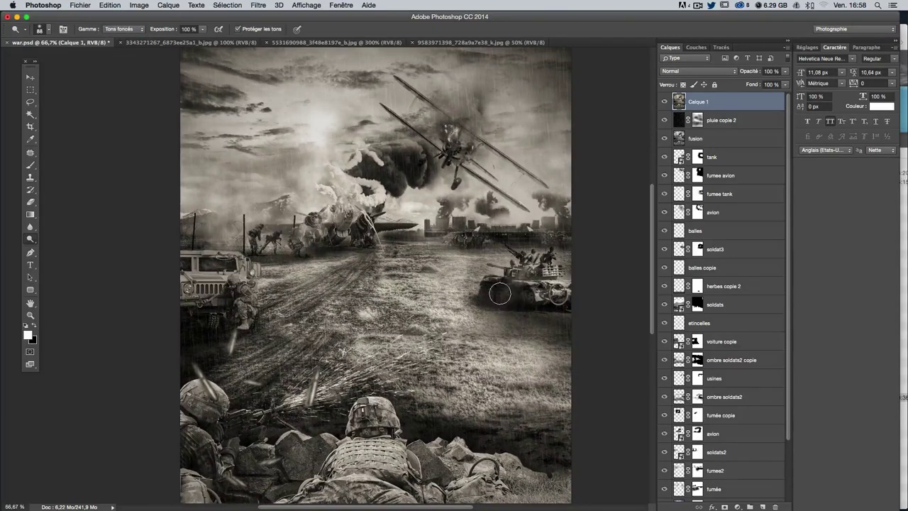
drag(513, 289, 571, 310)
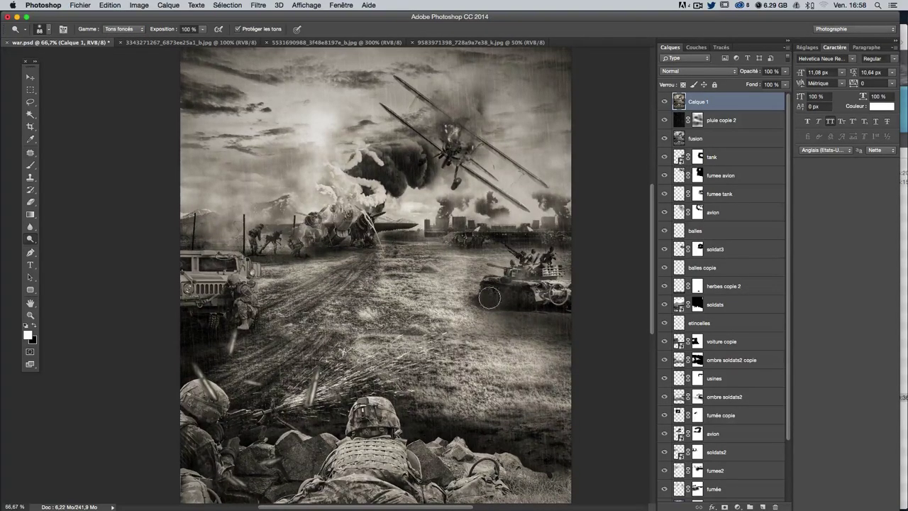
drag(571, 312, 517, 295)
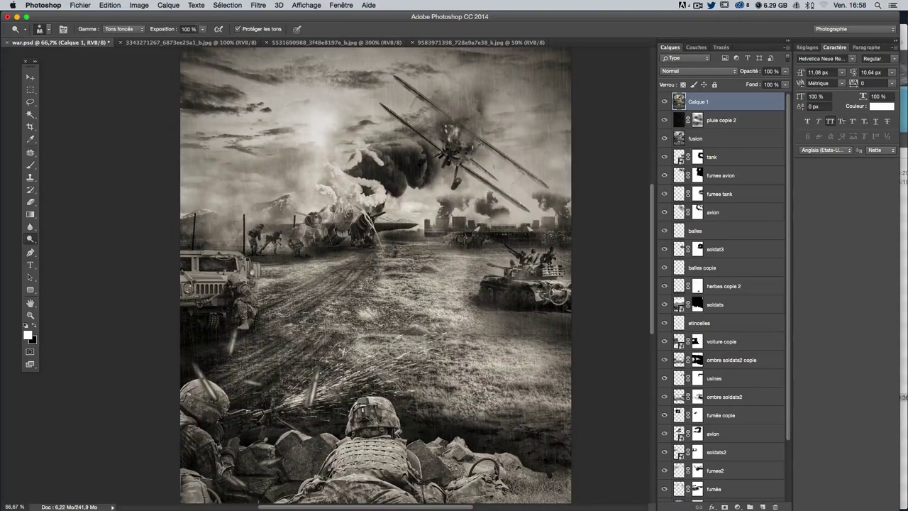
Step: Switch the range to Midtones at 27% exposure and lighten the tank's right side
click(205, 29)
click(204, 30)
click(141, 29)
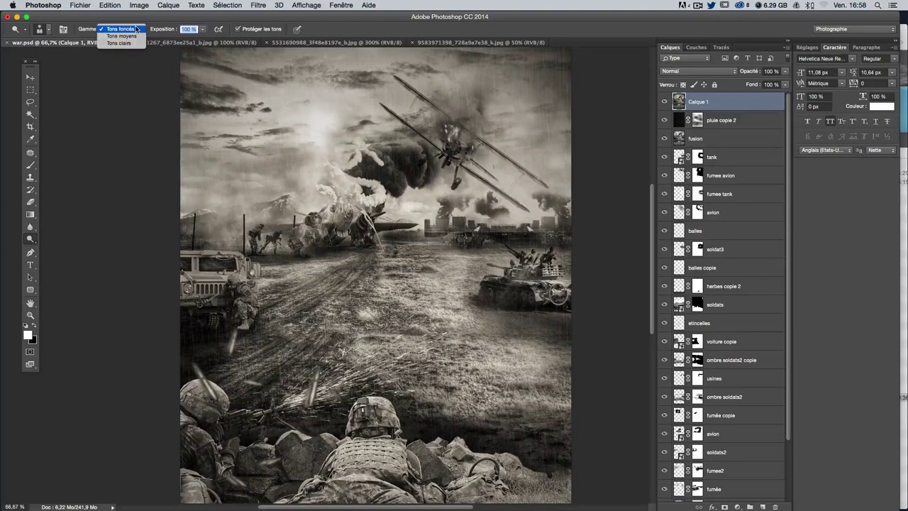
click(134, 37)
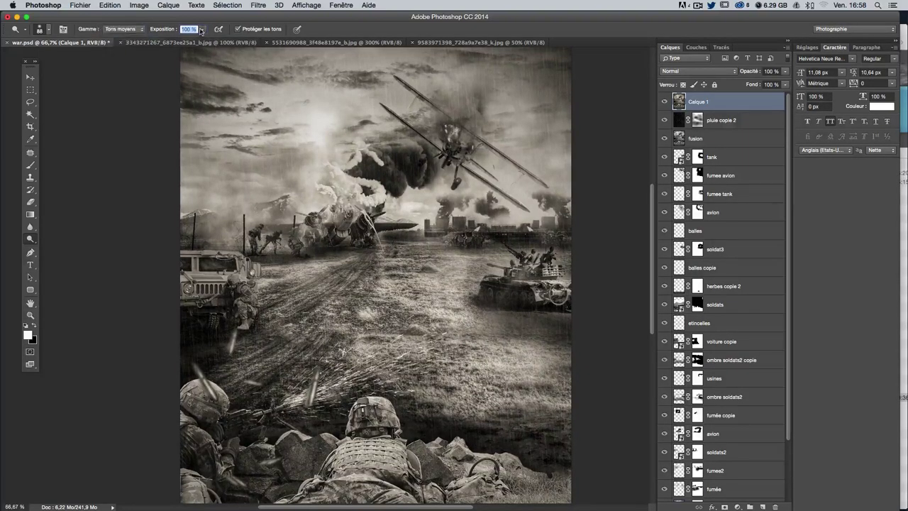
click(204, 29)
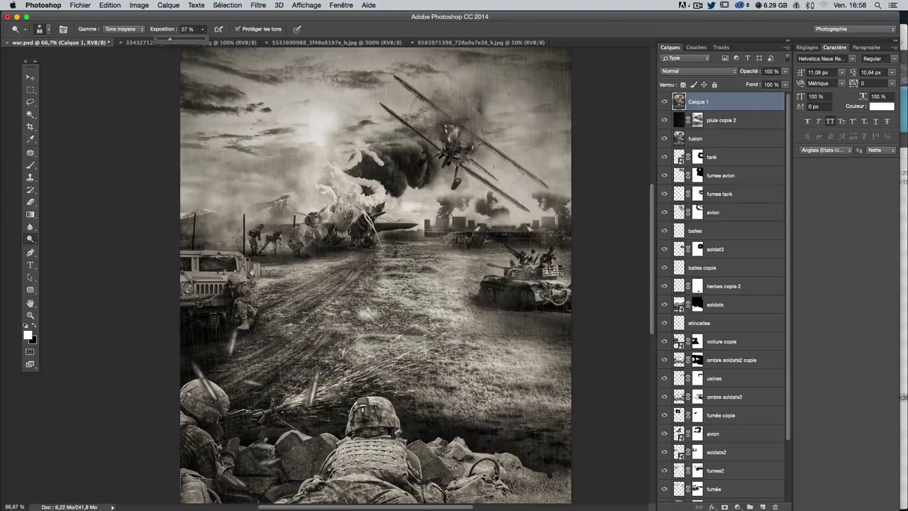
click(523, 299)
drag(550, 306, 558, 293)
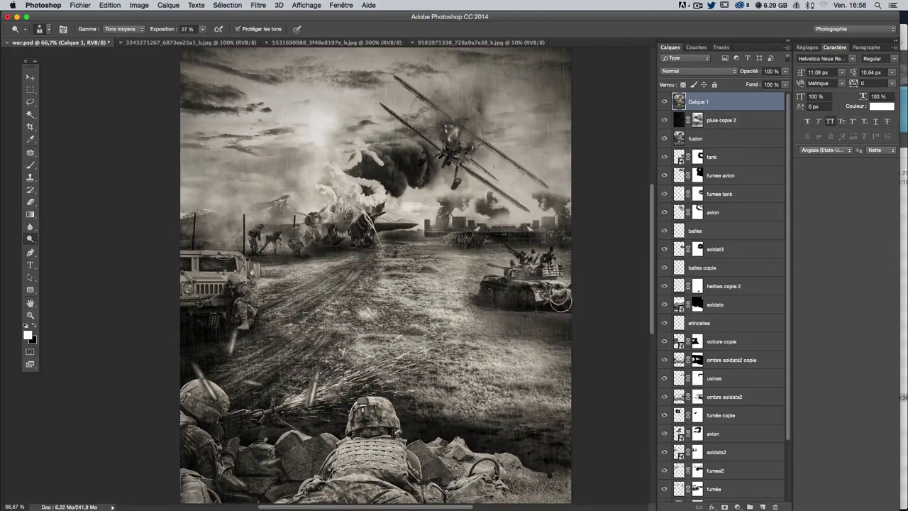
Step: Set Range to Highlights, undo a trial field stroke, and use 4% exposure with a 75 px brush
click(125, 30)
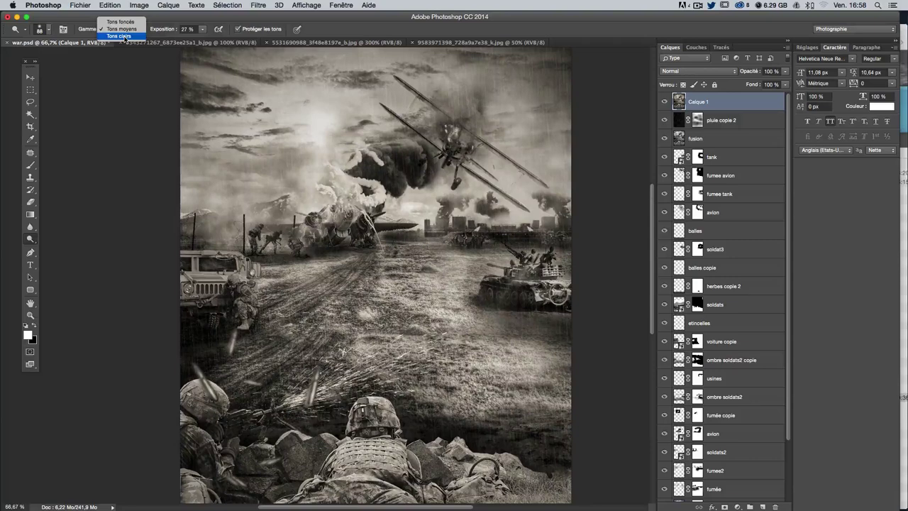
click(125, 37)
mouse_move(468, 306)
mouse_down()
mouse_move(397, 252)
mouse_move(322, 232)
mouse_up()
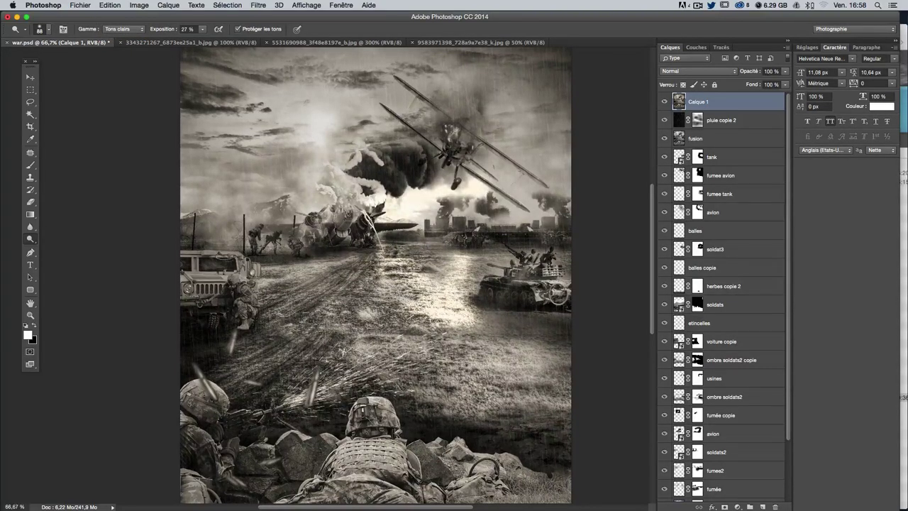
key(ctrl+z)
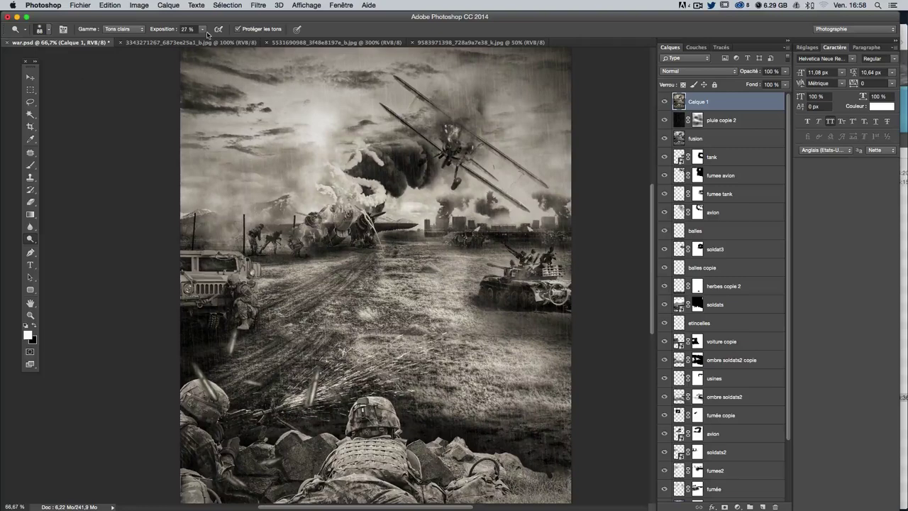
click(203, 30)
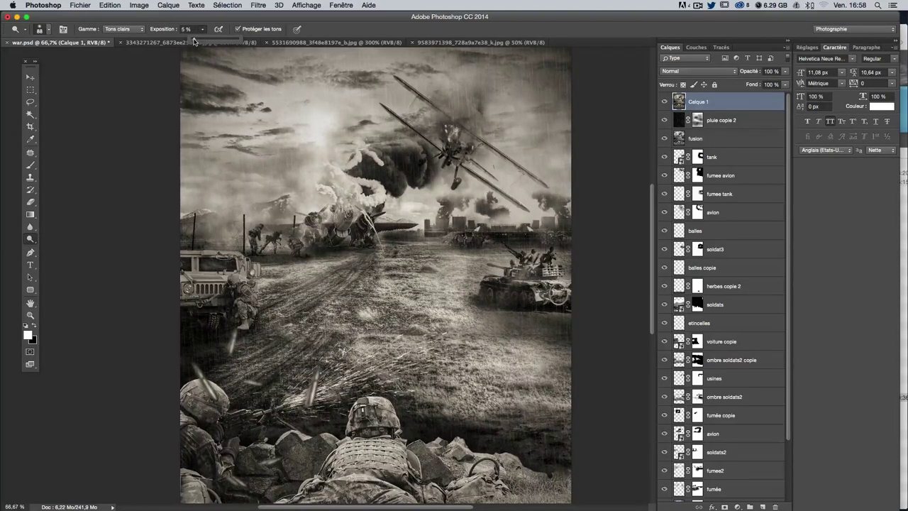
click(408, 212)
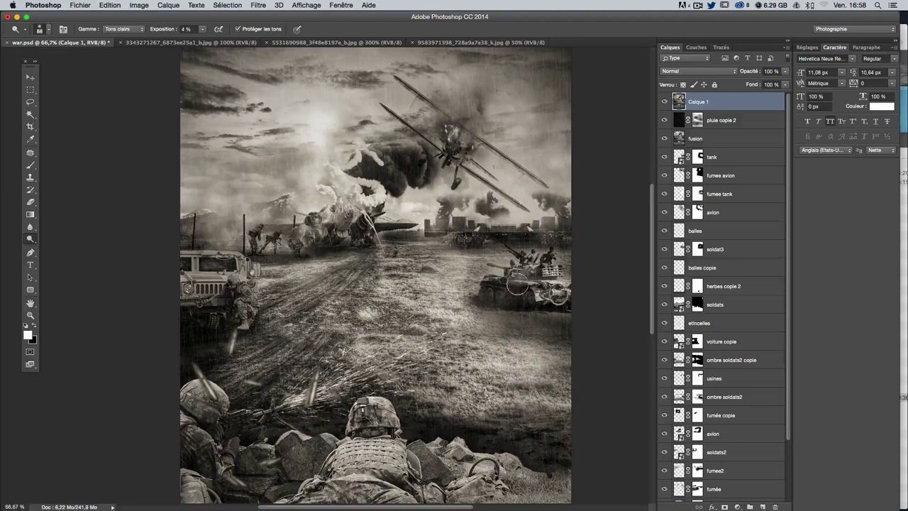
drag(302, 259, 294, 259)
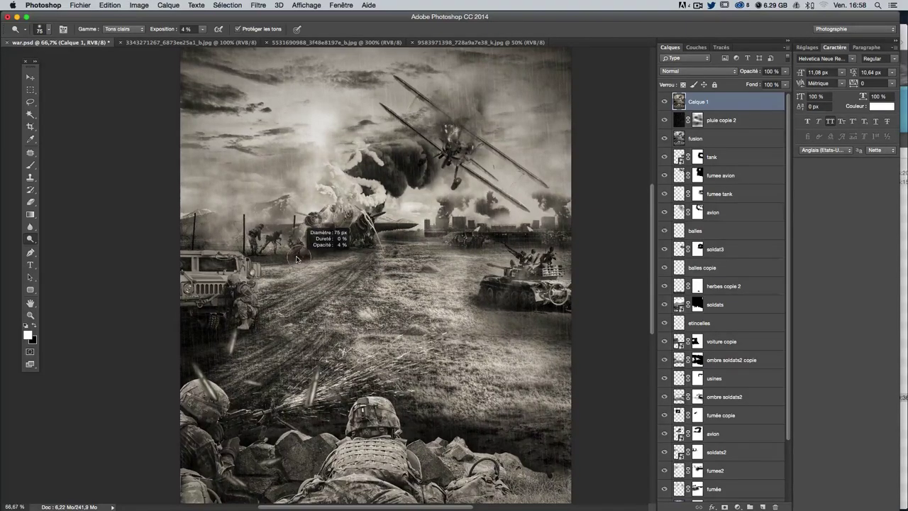
scroll(302, 259, down, 1)
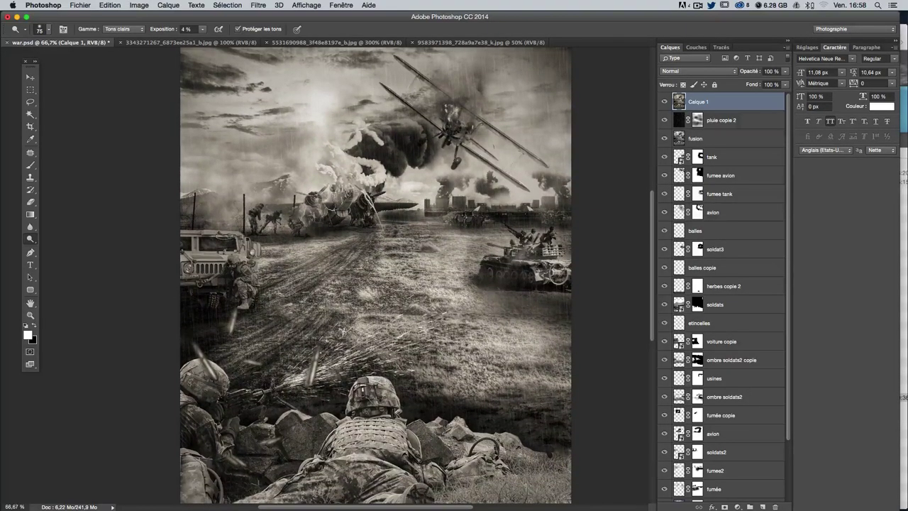
click(112, 29)
Step: Switch to Midtones with a 101 px brush and lighten the grass just below the tank
click(117, 21)
drag(512, 306, 529, 309)
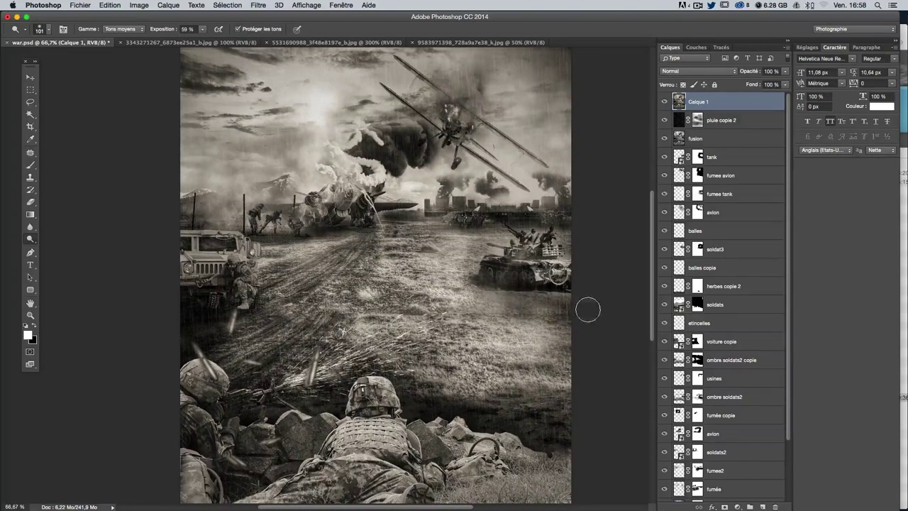
drag(497, 307, 553, 309)
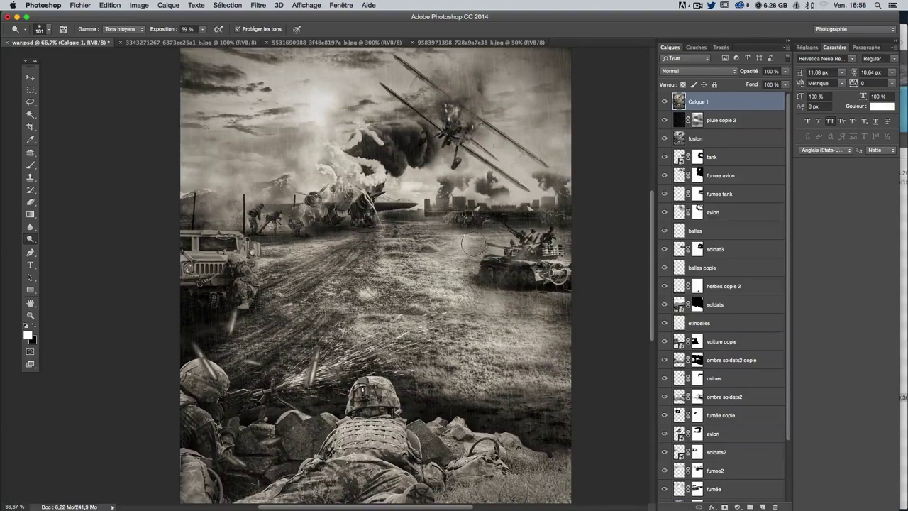
key(ctrl+z)
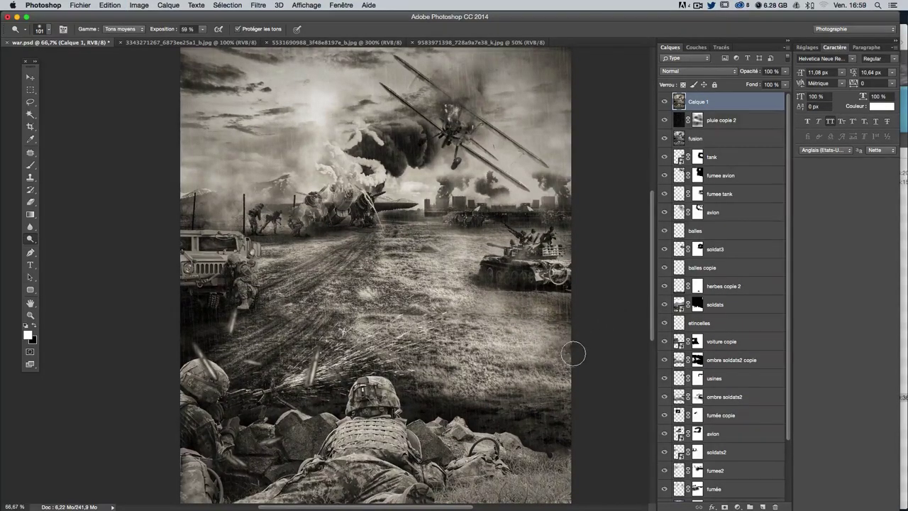
scroll(573, 351, down, 2)
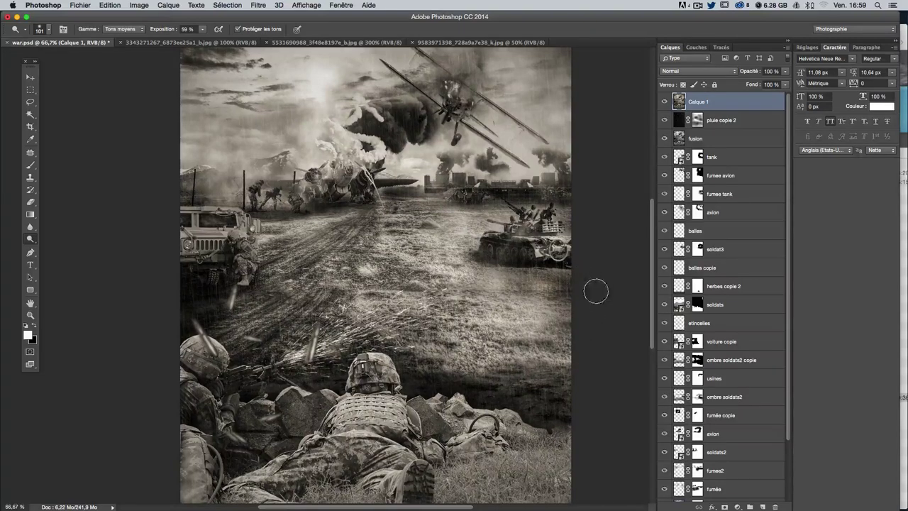
drag(496, 275, 560, 287)
Step: Switch the range to Shadows and brighten the grass below and left of the tank
click(122, 29)
click(120, 22)
mouse_move(572, 285)
mouse_down()
mouse_move(512, 290)
mouse_move(583, 302)
mouse_up()
drag(489, 277, 470, 220)
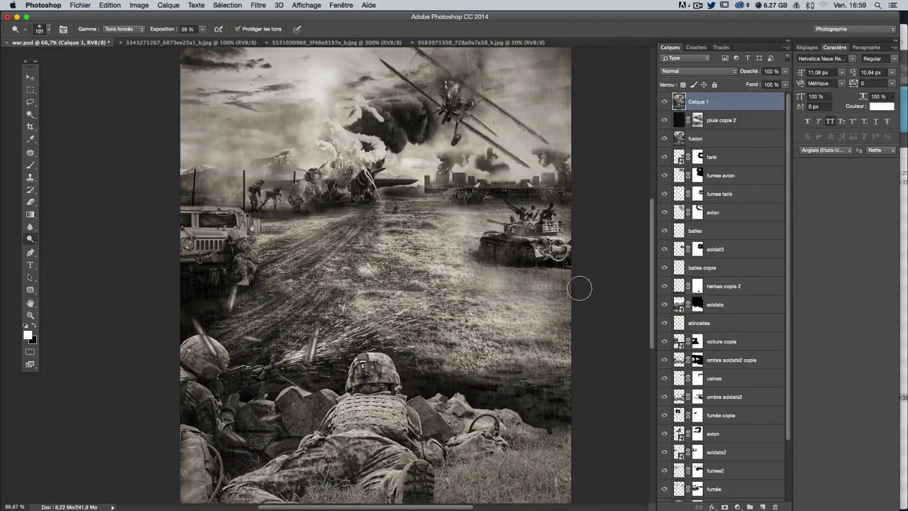
scroll(554, 369, up, 1)
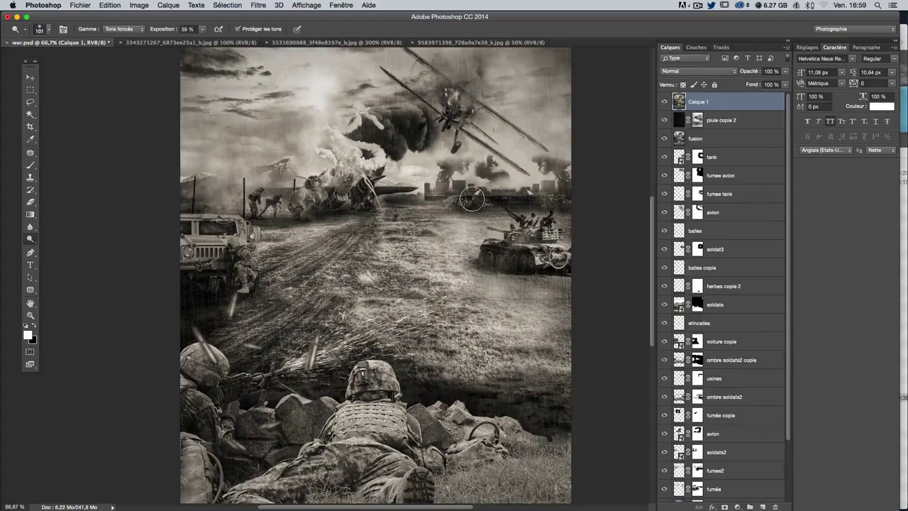
Step: Select the Clone Stamp at 100% zoom with a 60 px brush, dismissing the missing-source warning
click(30, 177)
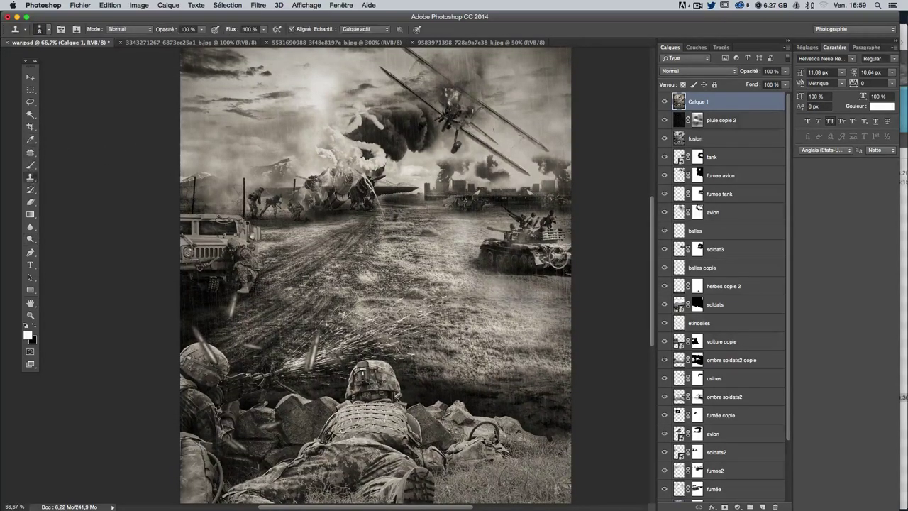
key(ctrl+plus)
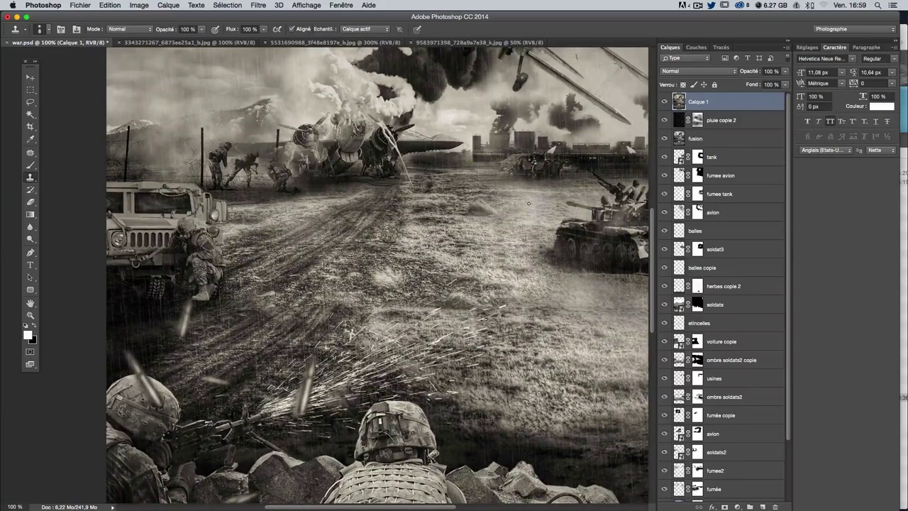
drag(482, 233, 511, 233)
drag(568, 234, 522, 233)
click(536, 217)
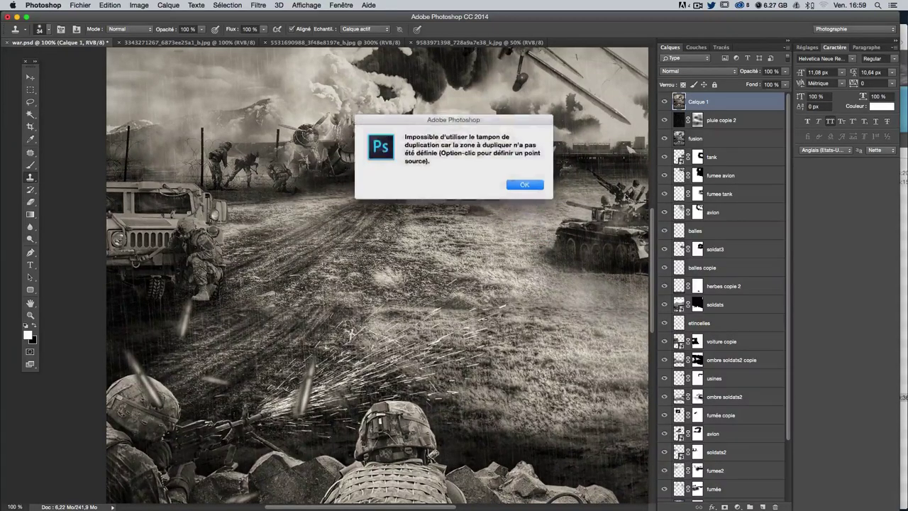
click(530, 188)
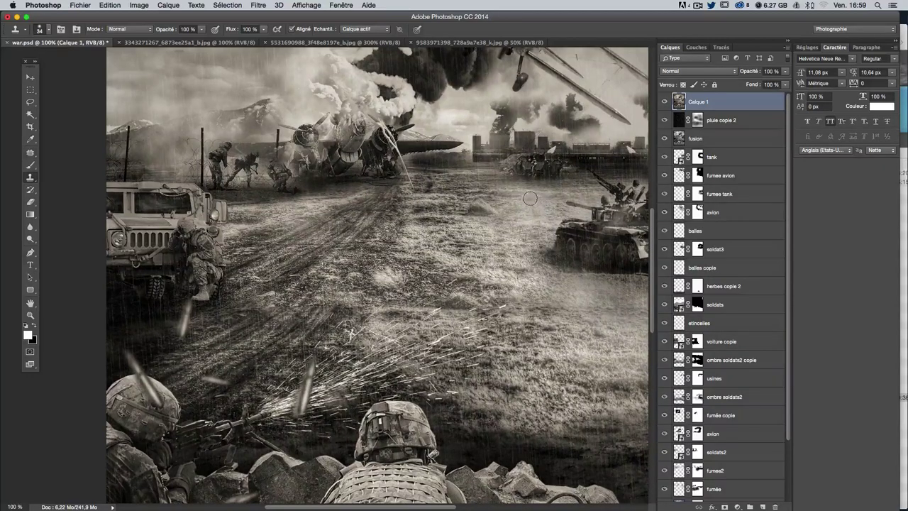
key(ctrl+z)
Step: Lower the clone opacity to 55% and zoom back out to the whole image
drag(203, 31, 182, 40)
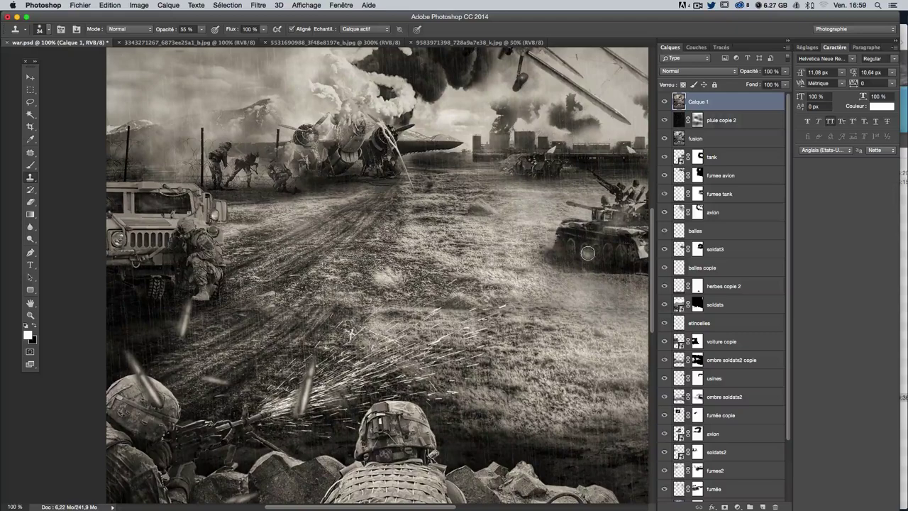
key(ctrl+minus)
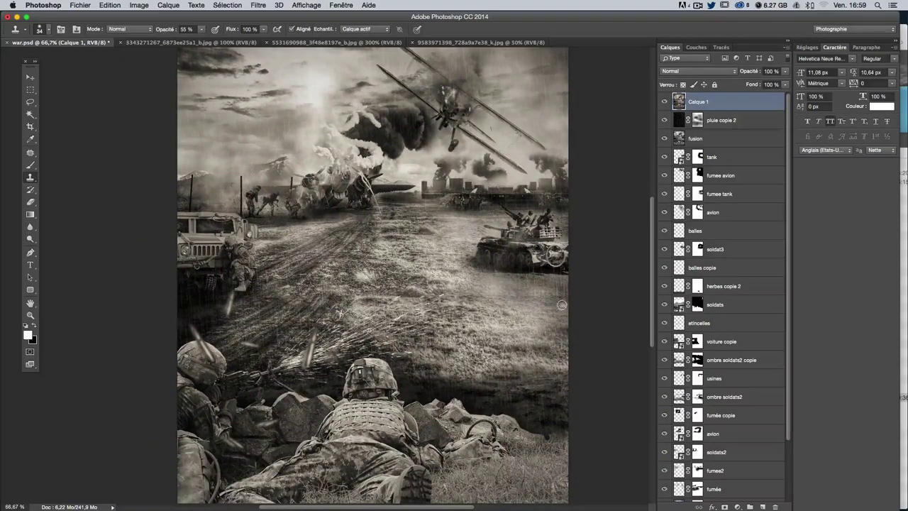
scroll(340, 275, up, 2)
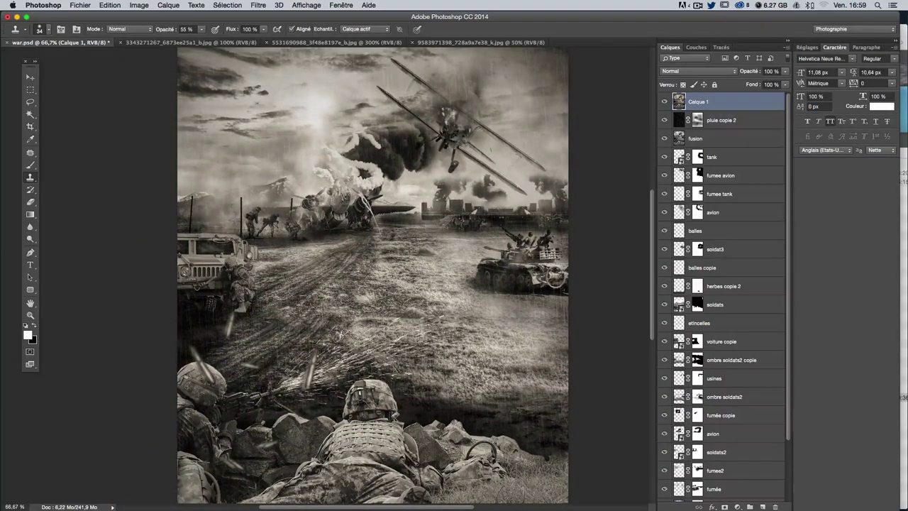
scroll(545, 282, down, 1)
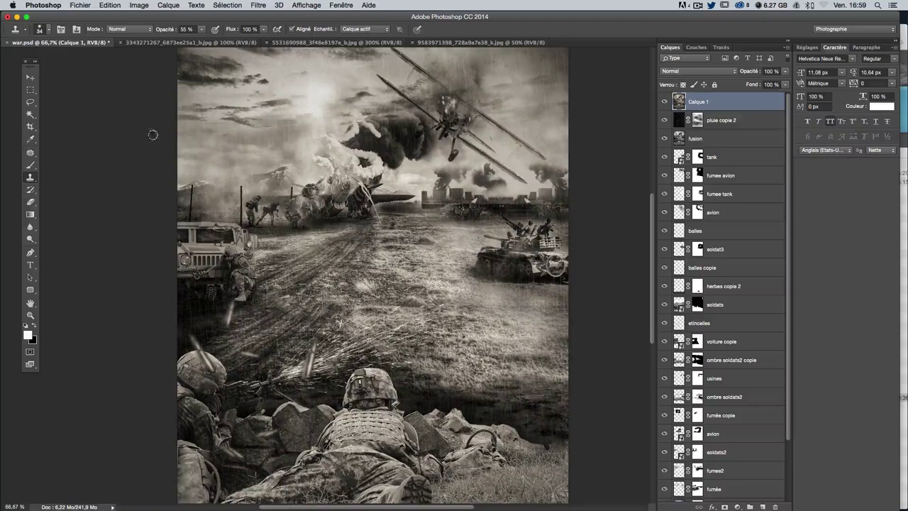
Step: Deepen the shadow under the humvee, then show the Dodge, Burn and Sponge tool flyout
click(30, 239)
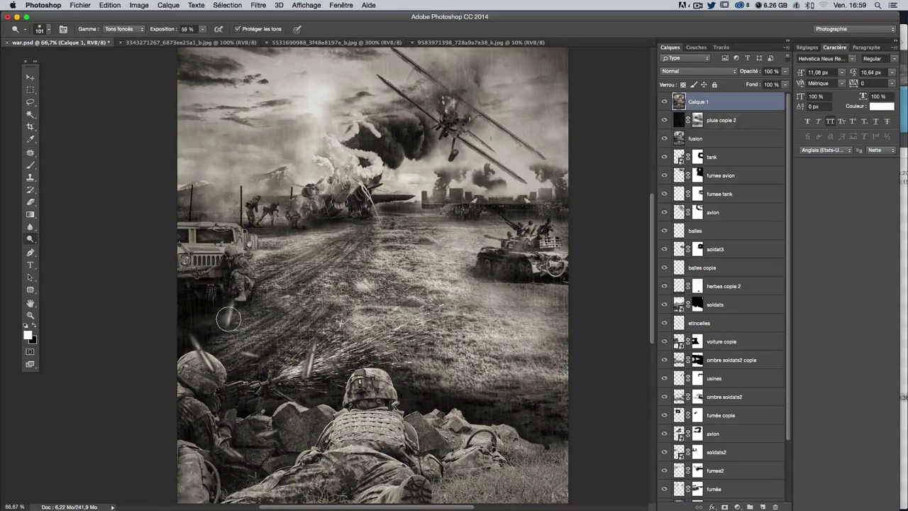
scroll(355, 363, down, 3)
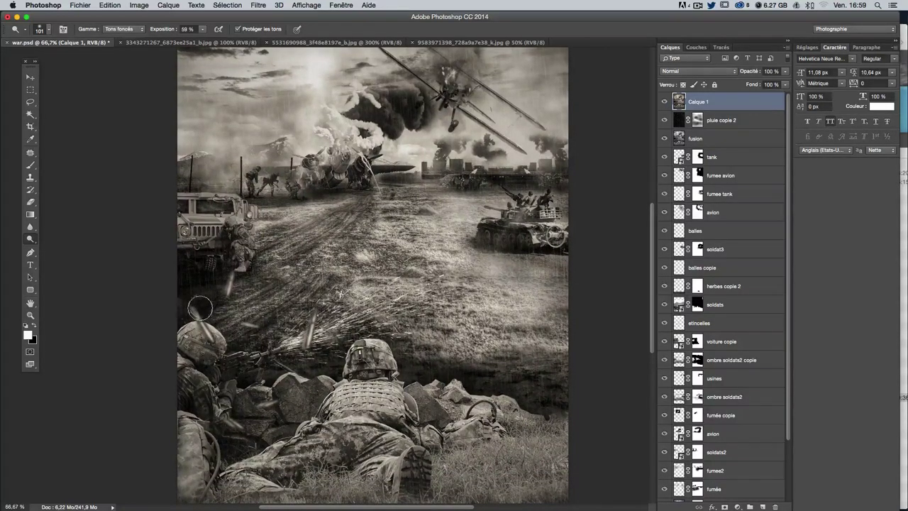
mouse_move(188, 280)
mouse_down()
mouse_move(226, 270)
mouse_move(165, 340)
mouse_up()
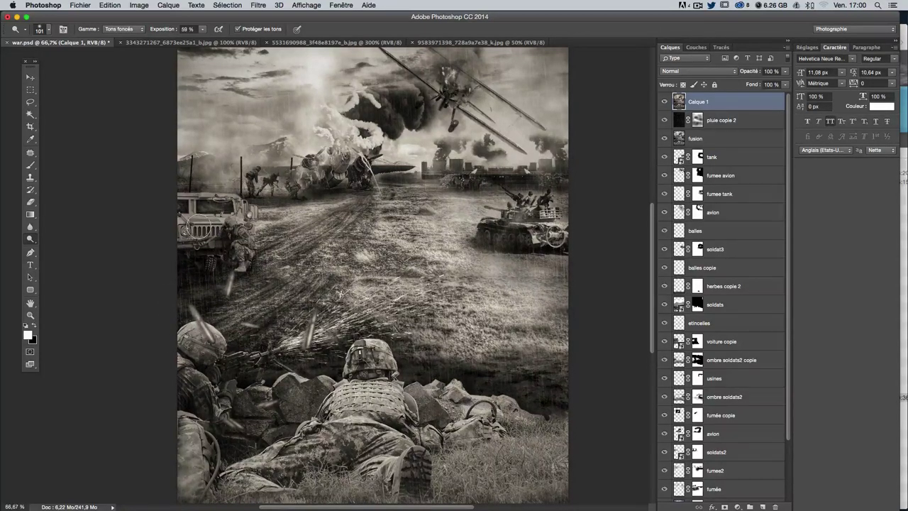
mouse_move(201, 228)
mouse_down()
mouse_move(208, 290)
mouse_move(221, 244)
mouse_up()
scroll(553, 96, up, 2)
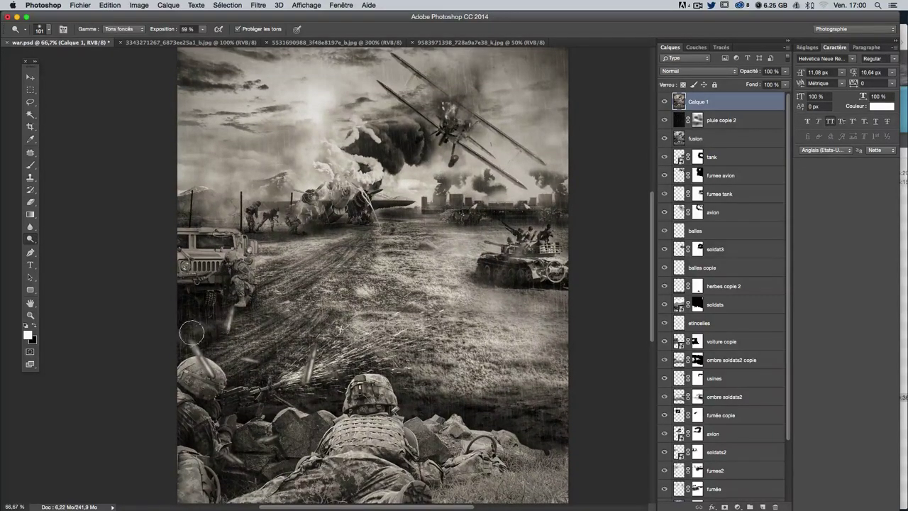
right_click(31, 238)
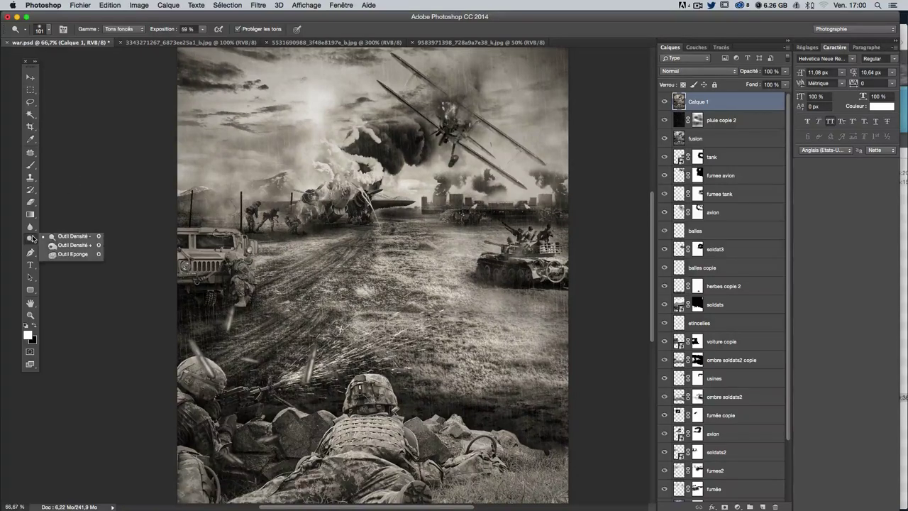
Step: Burn the midtones around the crashed plane with a 62 px brush at 15% exposure
click(73, 245)
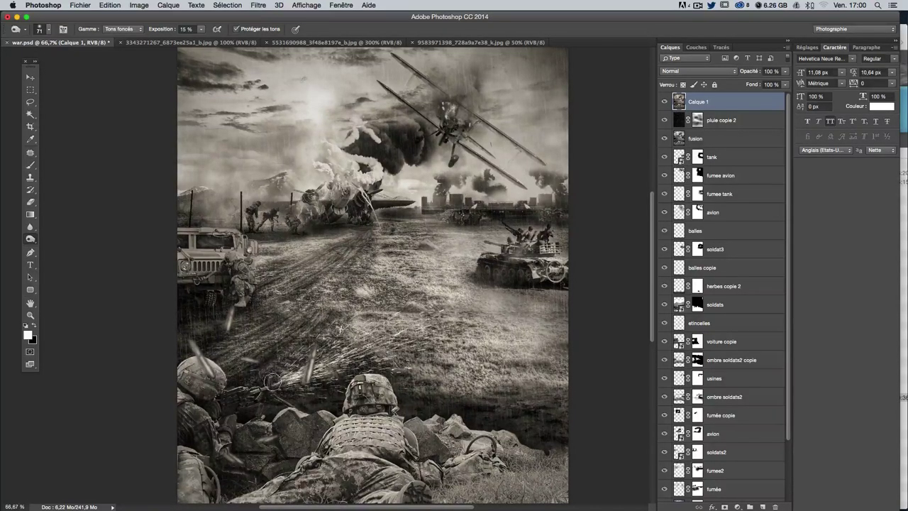
drag(362, 269, 356, 269)
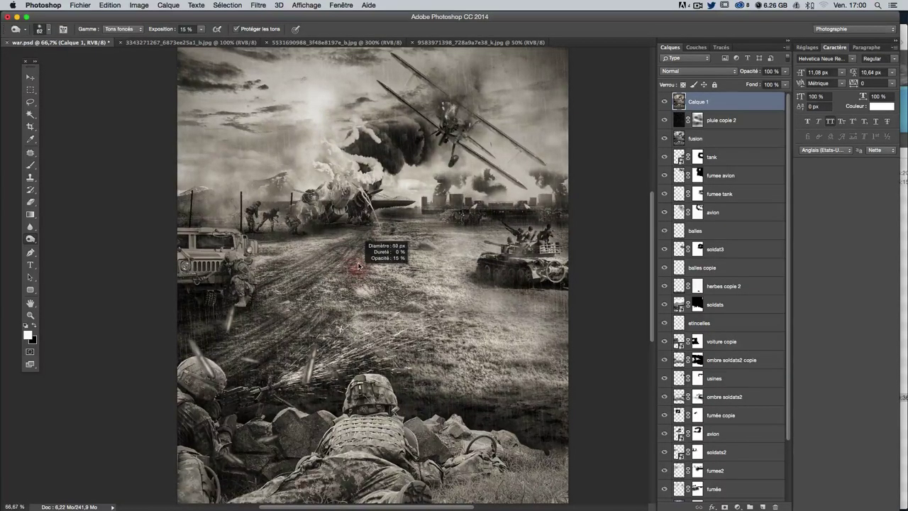
click(122, 29)
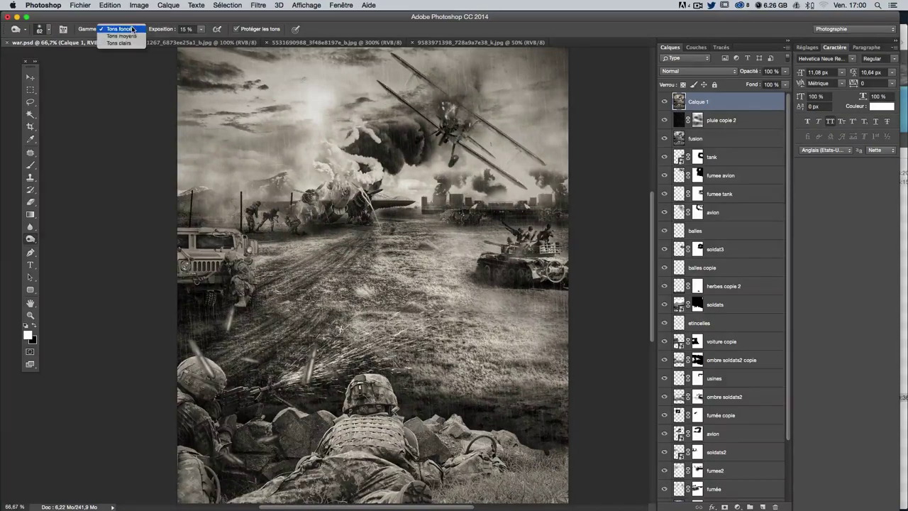
click(121, 37)
drag(353, 222, 345, 214)
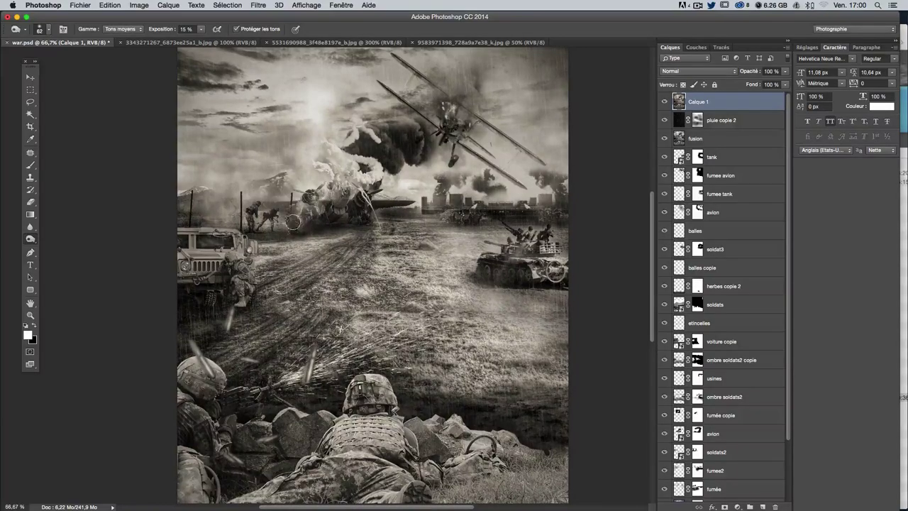
key(ctrl+plus)
key(ctrl+plus)
key(ctrl+plus)
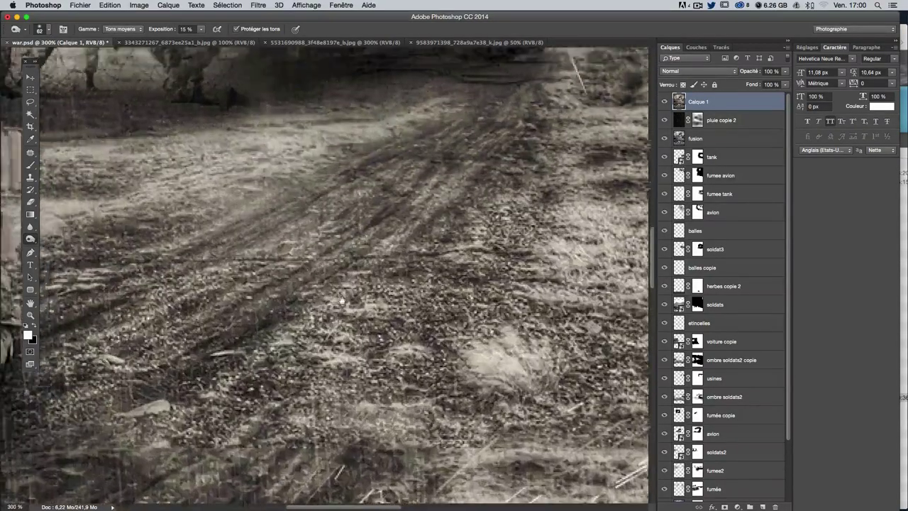
Step: Burn the kneeling soldier's lower body and feet with a tiny brush on the Shadows range
drag(316, 292, 288, 300)
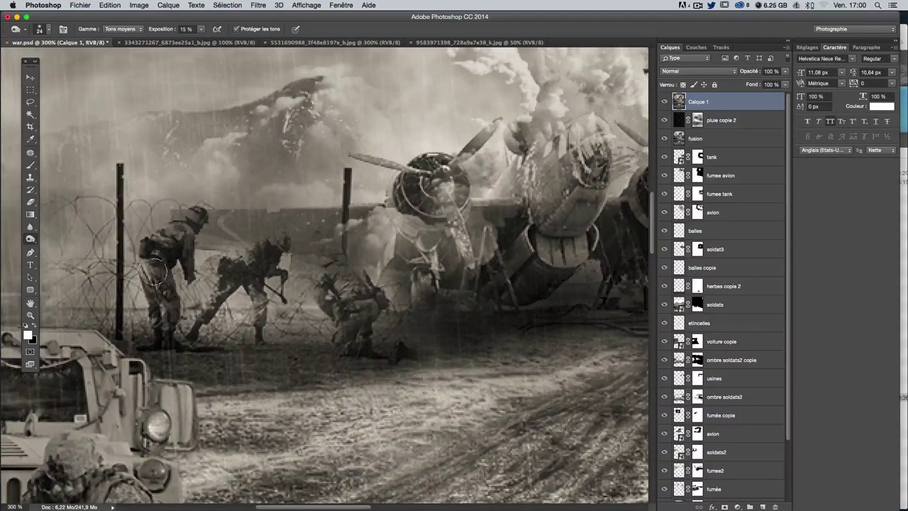
drag(190, 287, 276, 254)
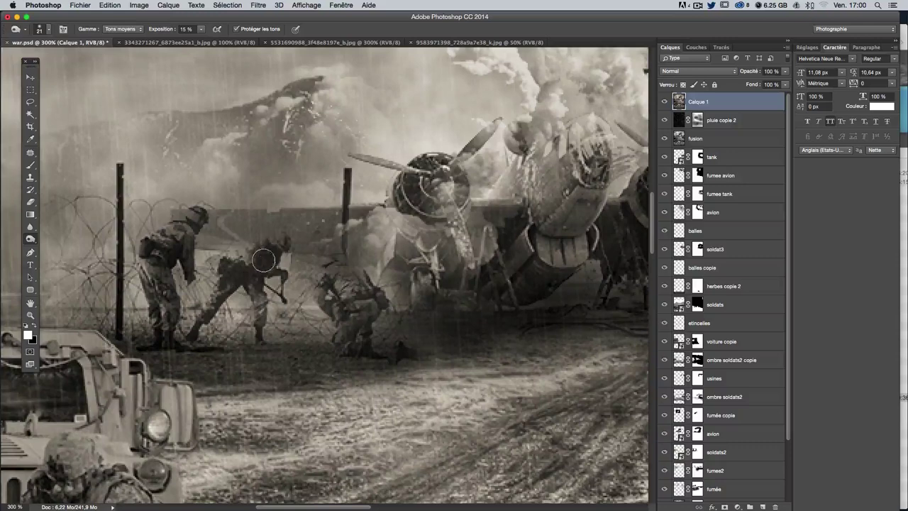
click(132, 30)
drag(263, 271, 257, 277)
drag(284, 317, 280, 319)
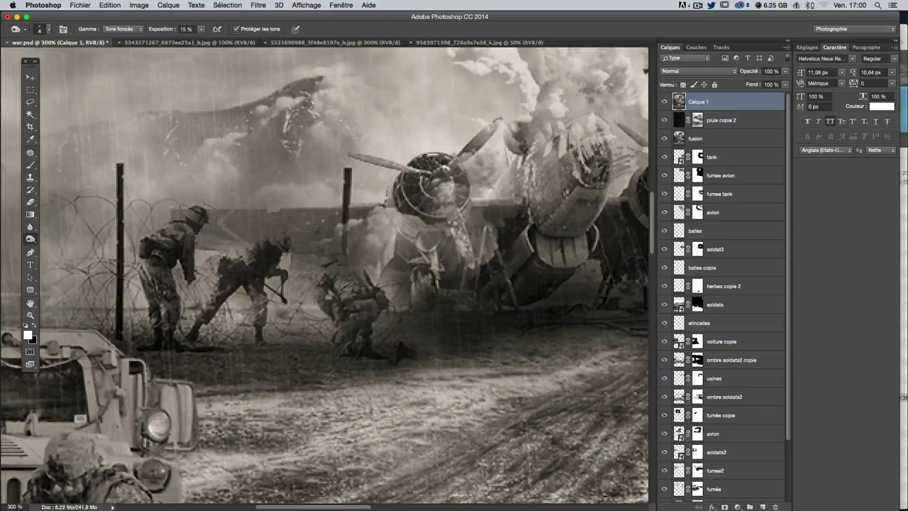
drag(324, 297, 332, 291)
drag(345, 349, 364, 348)
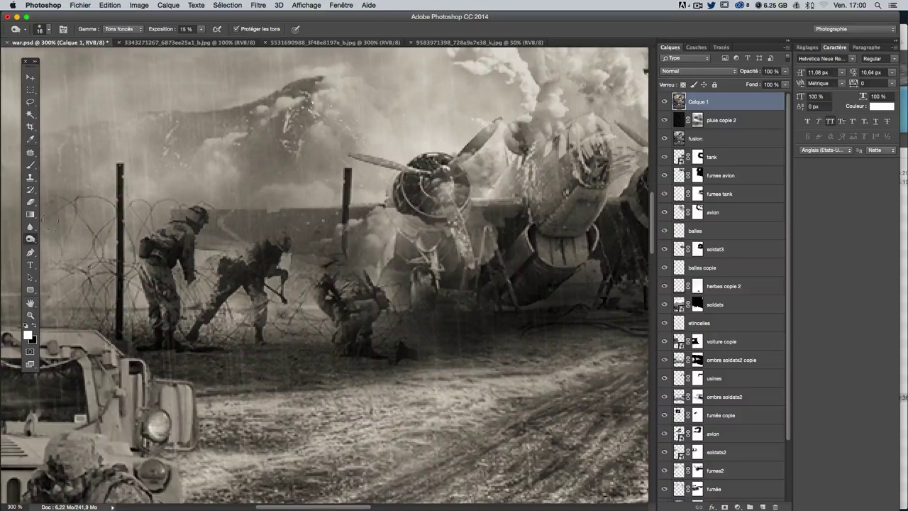
Step: Switch to the Dodge tool at 59% exposure and limit its range to Midtones
right_click(29, 239)
click(71, 235)
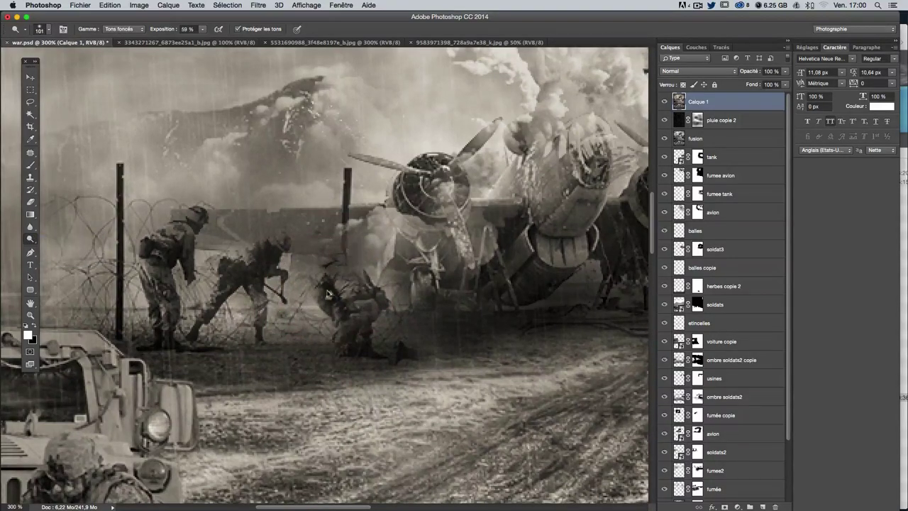
mouse_move(328, 287)
mouse_down()
mouse_move(376, 294)
mouse_move(397, 284)
mouse_up()
click(120, 29)
click(128, 47)
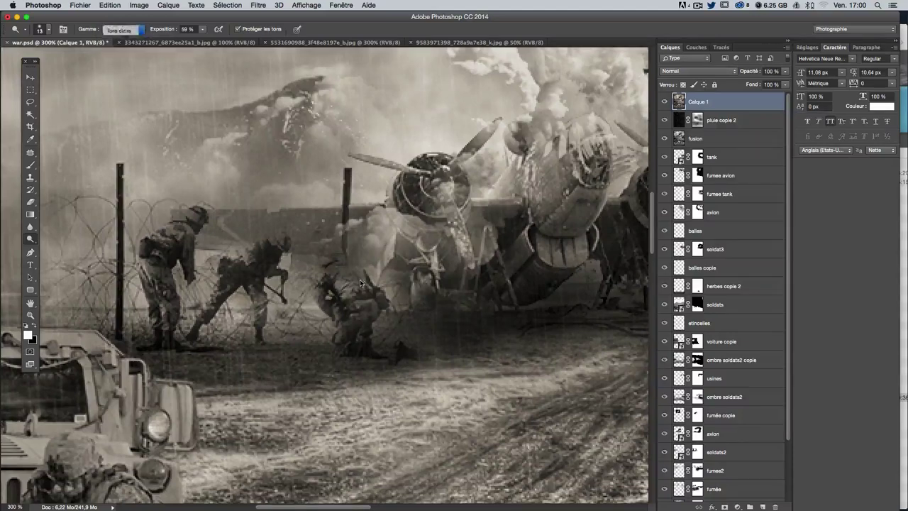
key(ctrl+z)
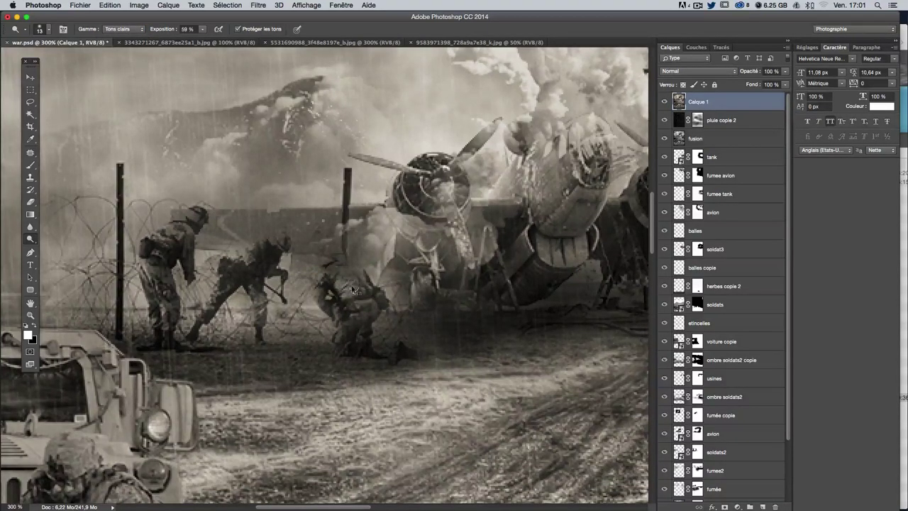
click(114, 31)
click(121, 22)
Step: Lighten the crouching, kneeling and leftmost soldiers near the crashed plane, then zoom out
drag(358, 282, 368, 303)
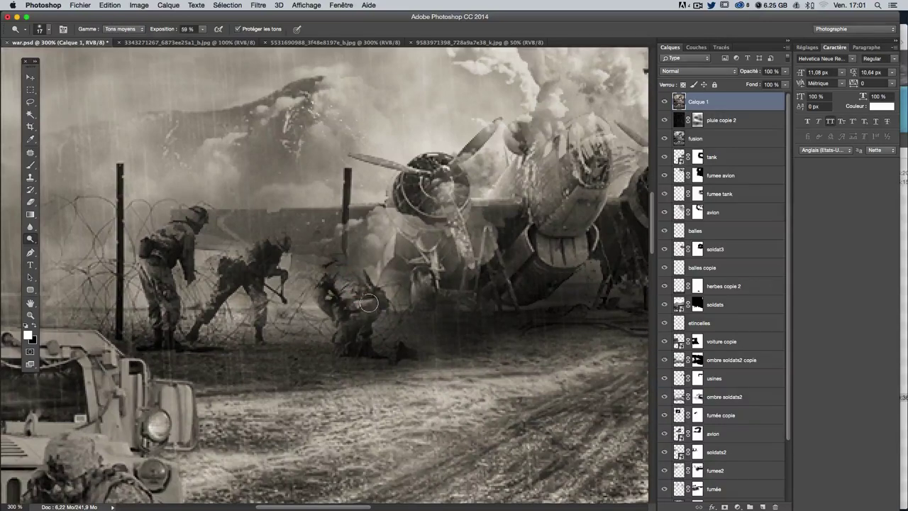
drag(256, 251, 233, 271)
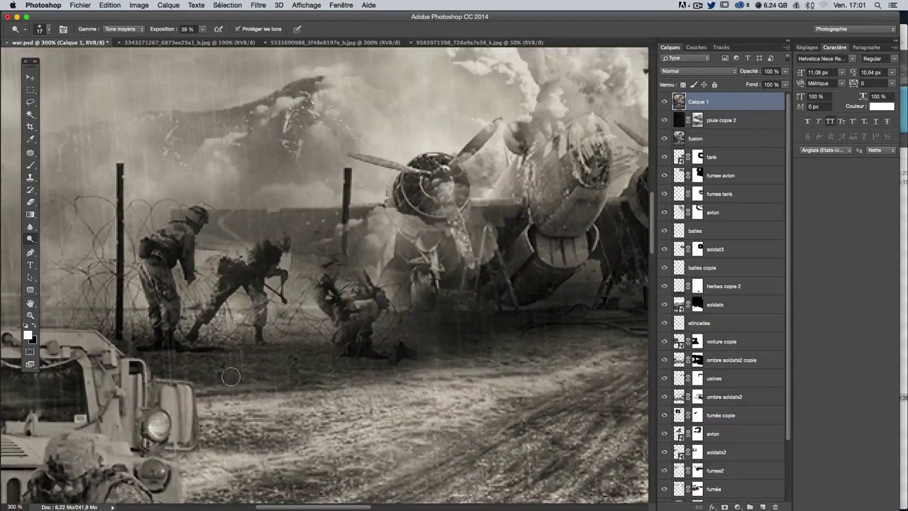
drag(173, 245, 151, 274)
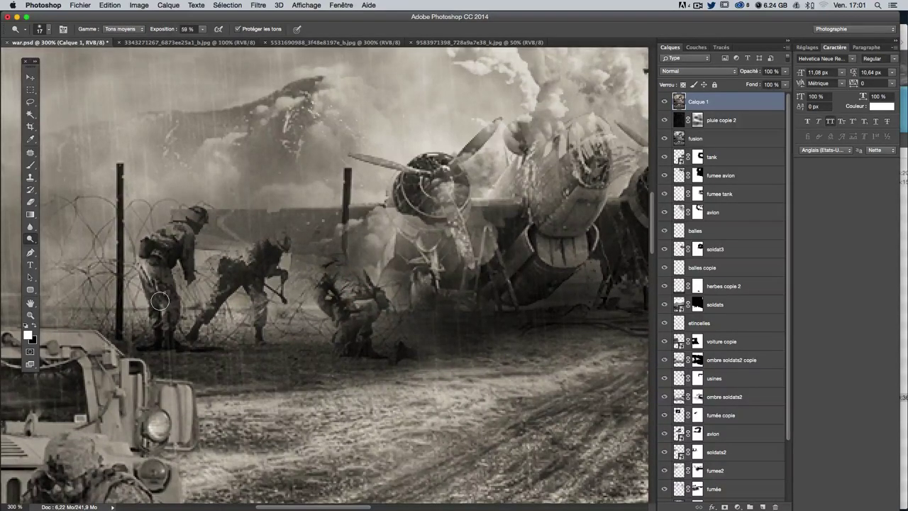
key(super+0)
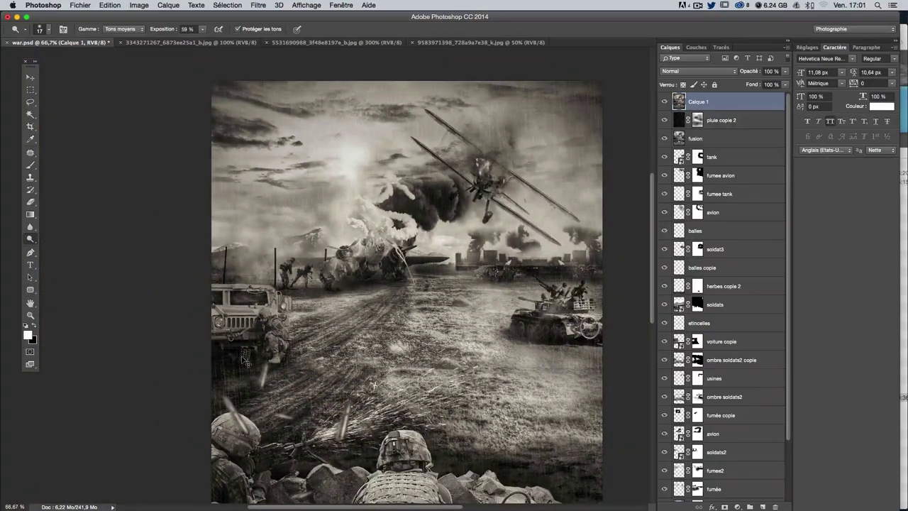
Step: Dodge the humvee's headlight, grille and windshield and the tank's lower hull at 13% exposure
scroll(407, 288, down, 1)
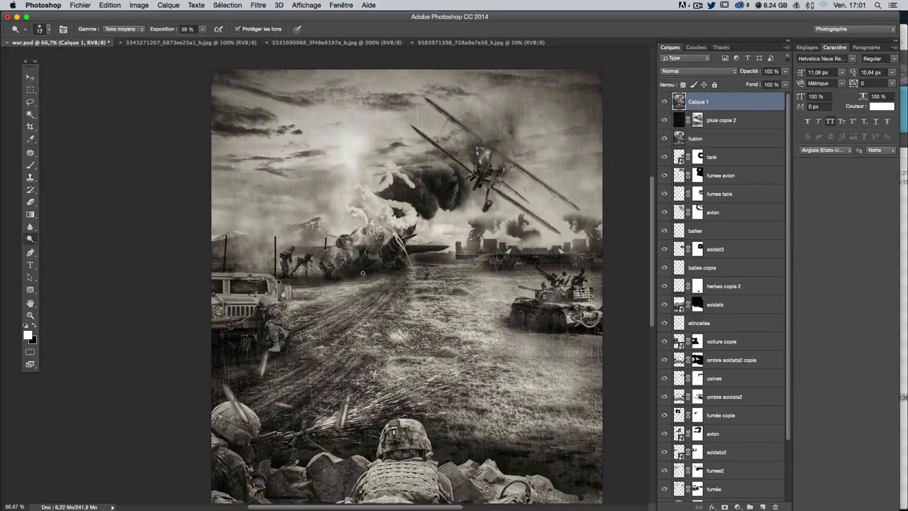
scroll(395, 393, down, 3)
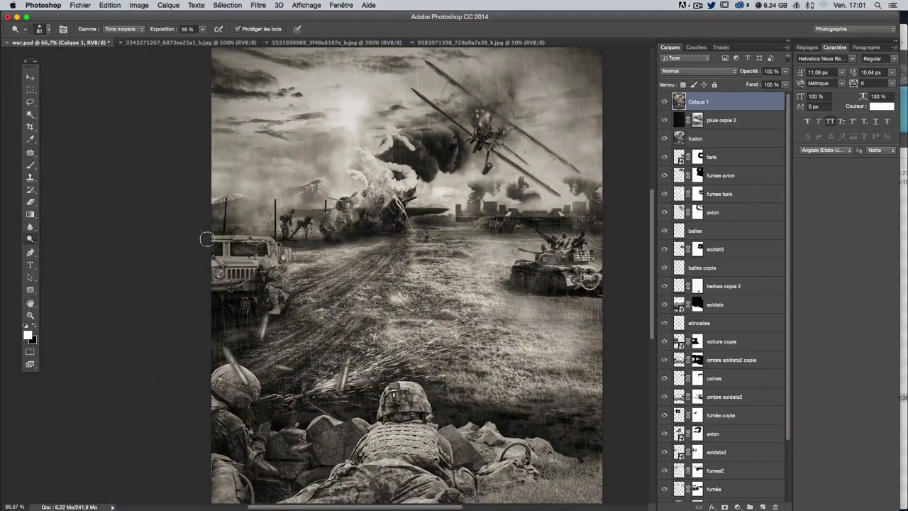
drag(250, 267, 220, 270)
drag(242, 263, 263, 262)
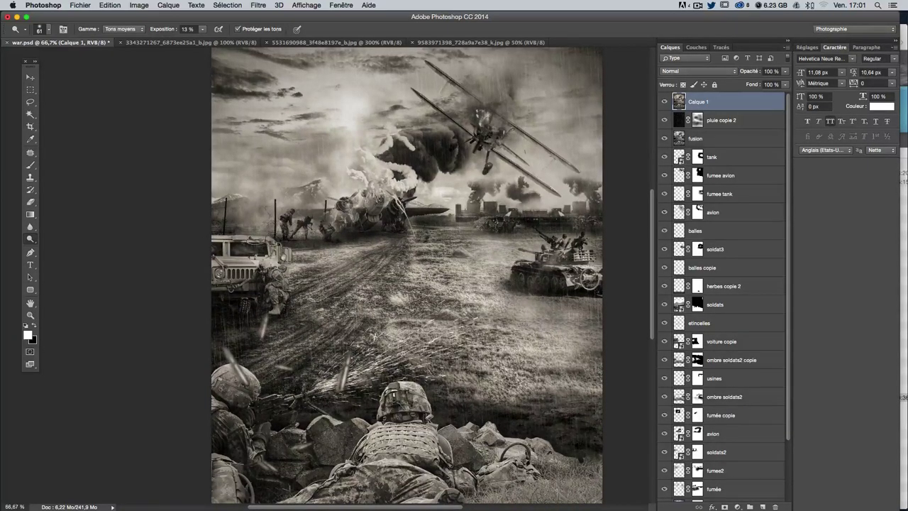
drag(272, 241, 281, 264)
drag(587, 278, 567, 249)
Step: Brighten the biplane's right wing and fire, then set Range to Highlights with a 24 px brush
drag(487, 122, 480, 134)
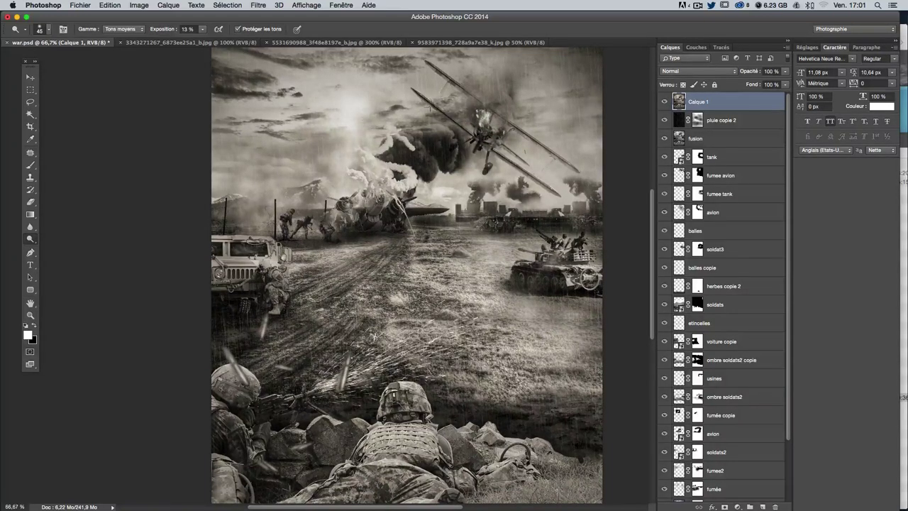
drag(555, 152, 560, 159)
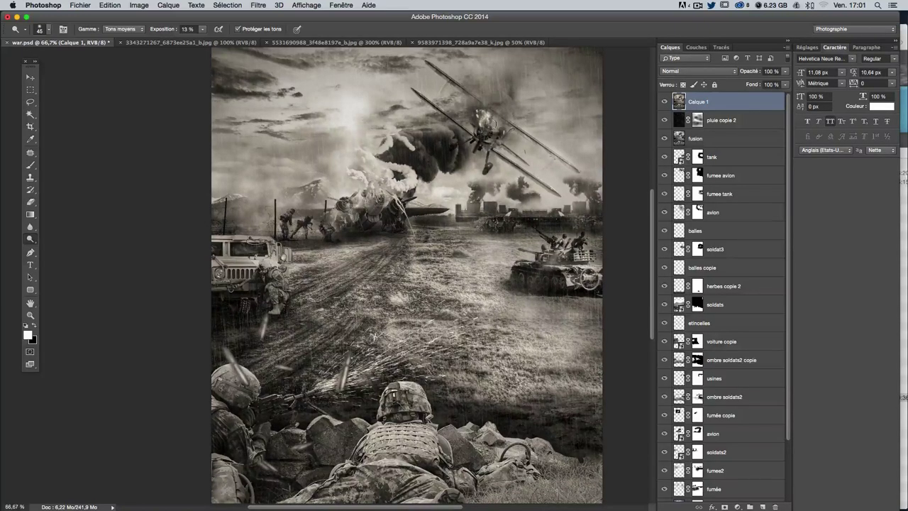
drag(491, 125, 491, 126)
click(130, 29)
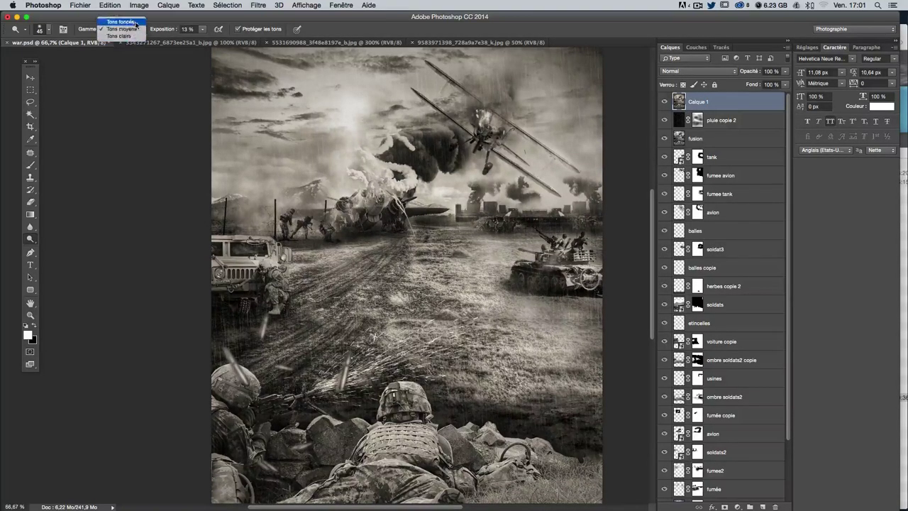
click(122, 37)
drag(496, 165, 492, 157)
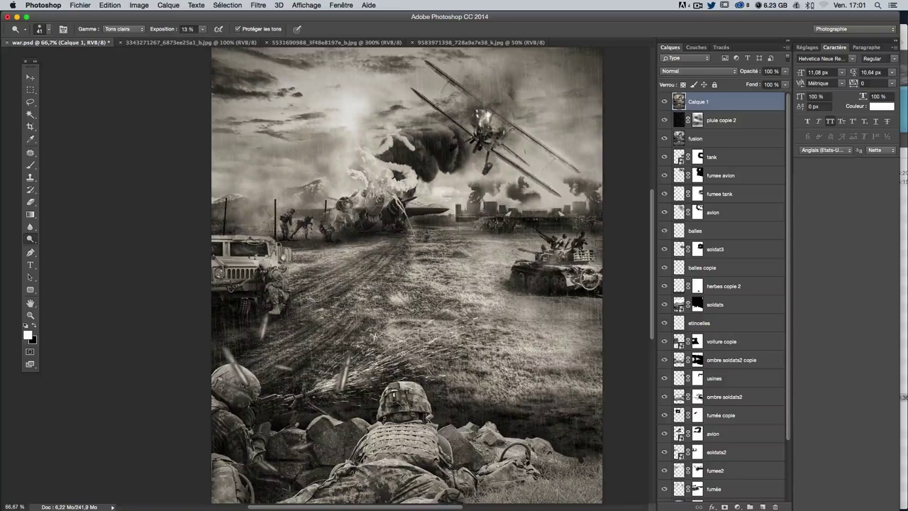
scroll(339, 353, down, 3)
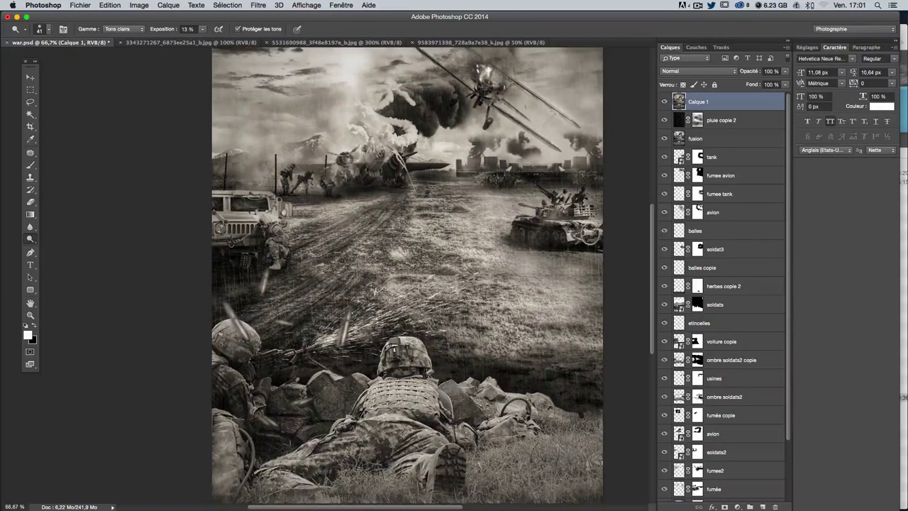
scroll(326, 323, down, 1)
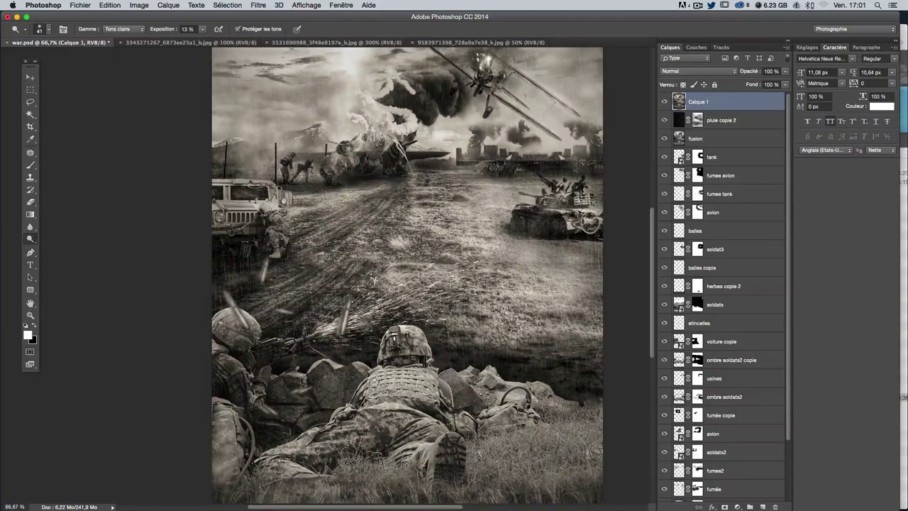
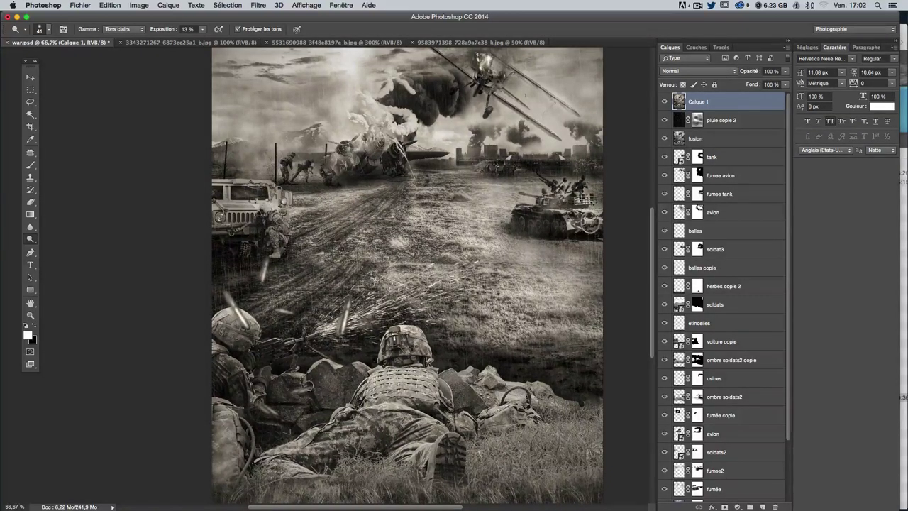
Step: Dodge the rocks beside the soldier and near the bag in Midtones range
click(135, 29)
click(121, 20)
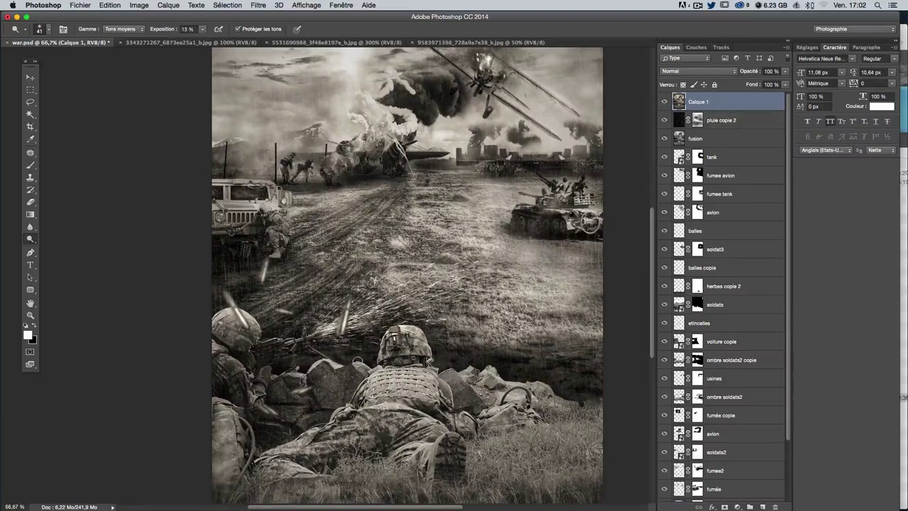
drag(441, 370, 461, 369)
drag(515, 386, 501, 380)
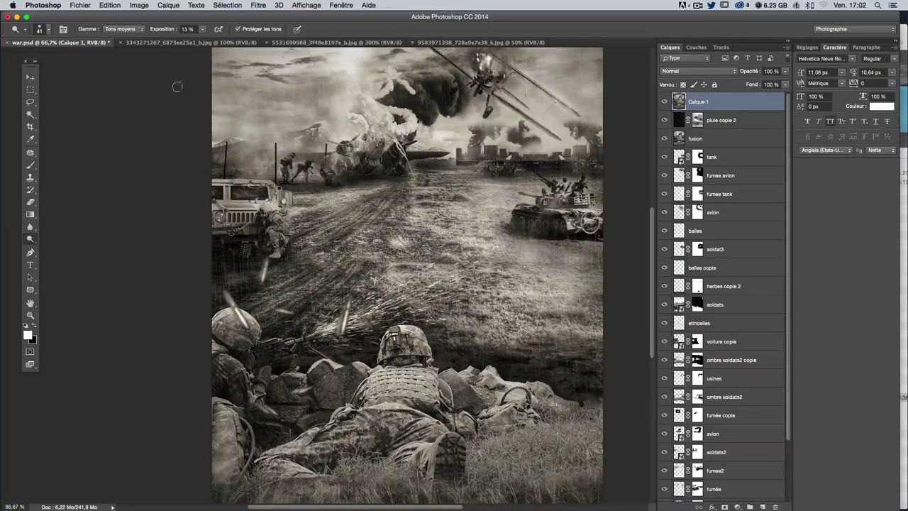
Step: Dodge the rocks and muzzle sparks in Highlights range, then undo those strokes
click(124, 29)
click(128, 40)
drag(322, 368, 297, 368)
drag(328, 327, 359, 304)
key(ctrl+z)
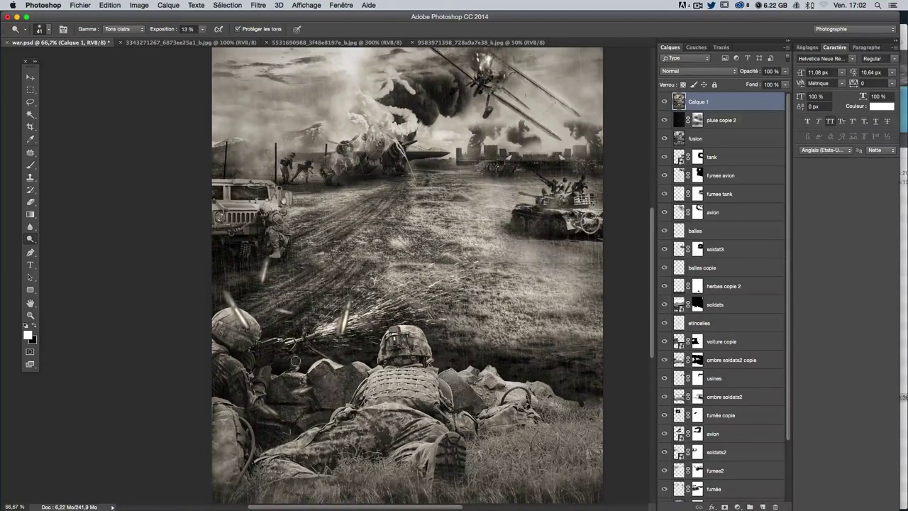
key(super+z)
key(super+z)
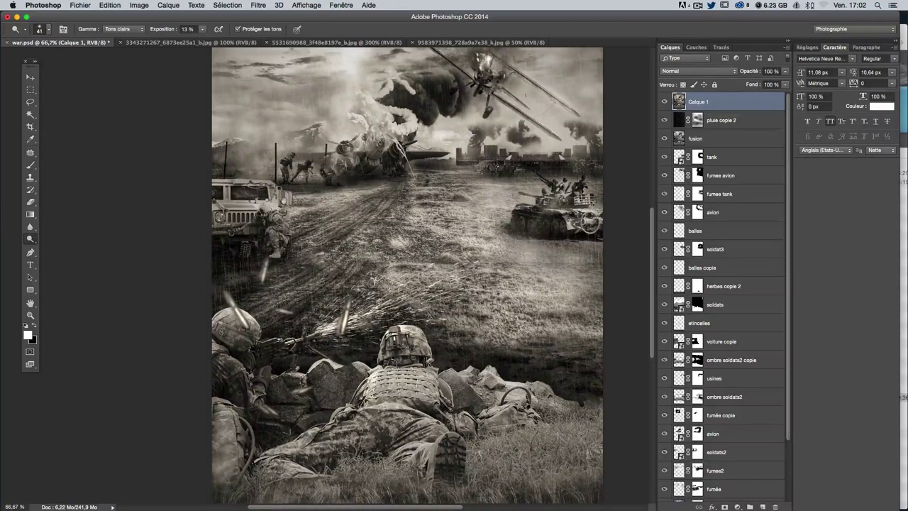
Step: In Midtones, brighten the soldier's back, helmet and lower-left grass; darken the left soldier's shoulder
click(125, 29)
click(122, 22)
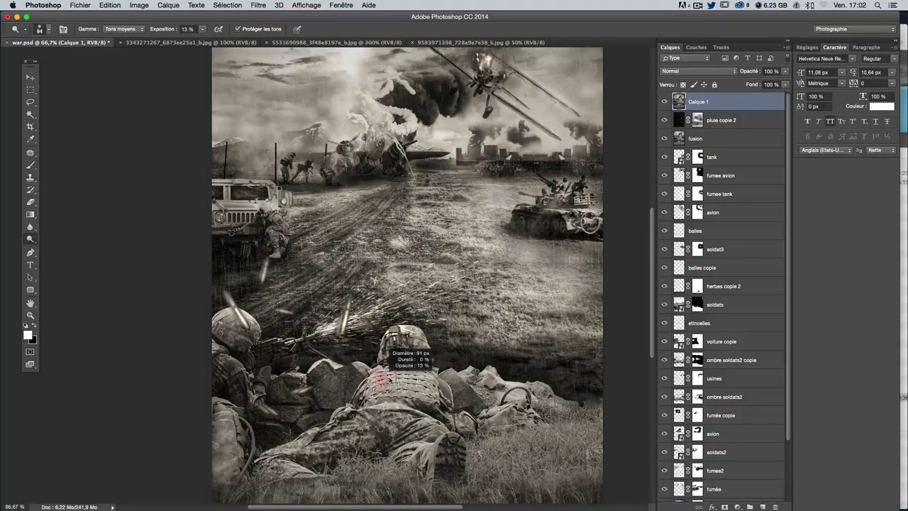
drag(374, 392, 370, 399)
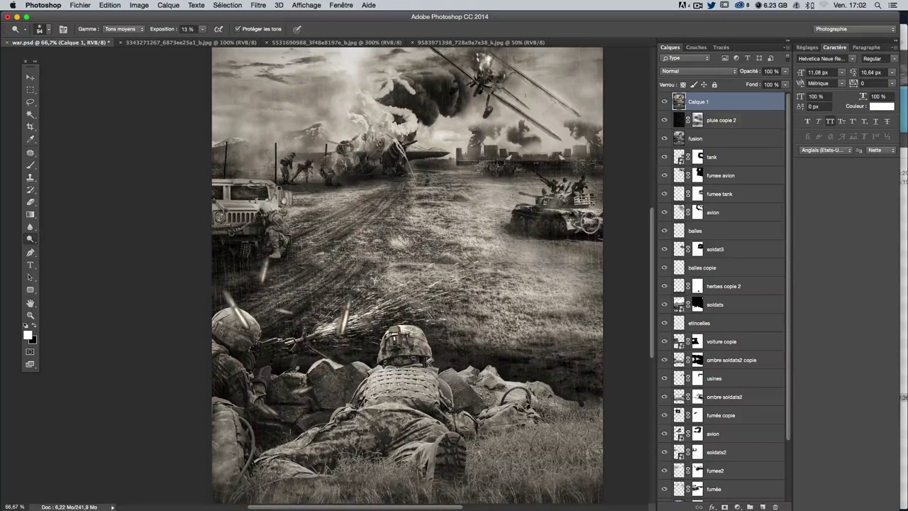
mouse_move(312, 436)
mouse_down()
mouse_move(287, 454)
mouse_move(280, 486)
mouse_up()
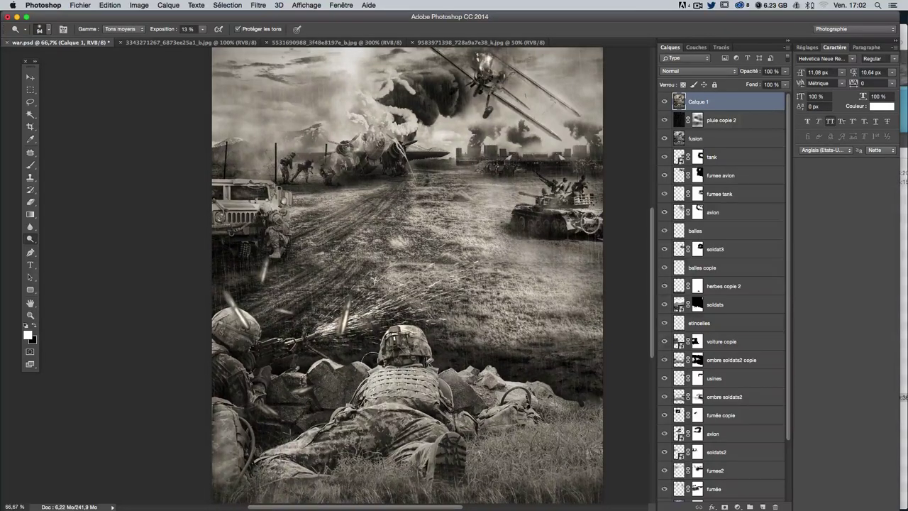
drag(223, 369, 248, 323)
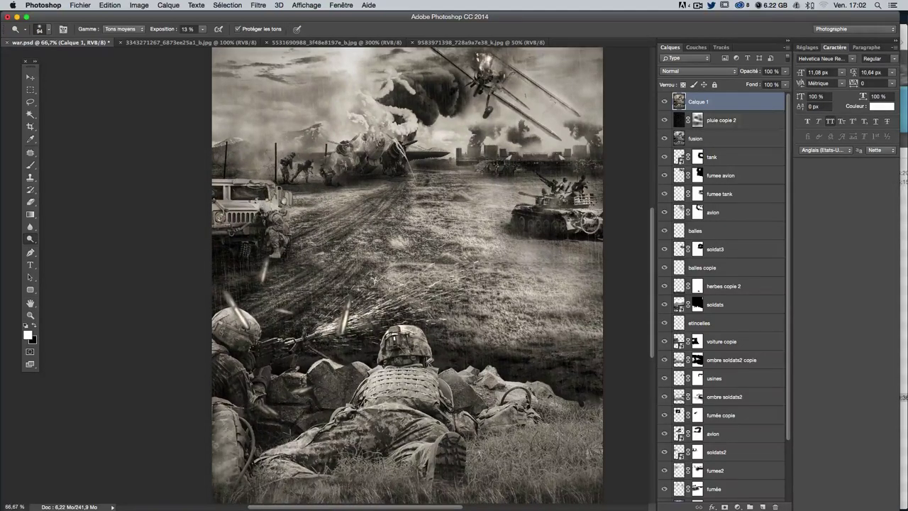
Step: Set the Dodge range to Highlights and brighten the crashed plane
scroll(319, 107, up, 2)
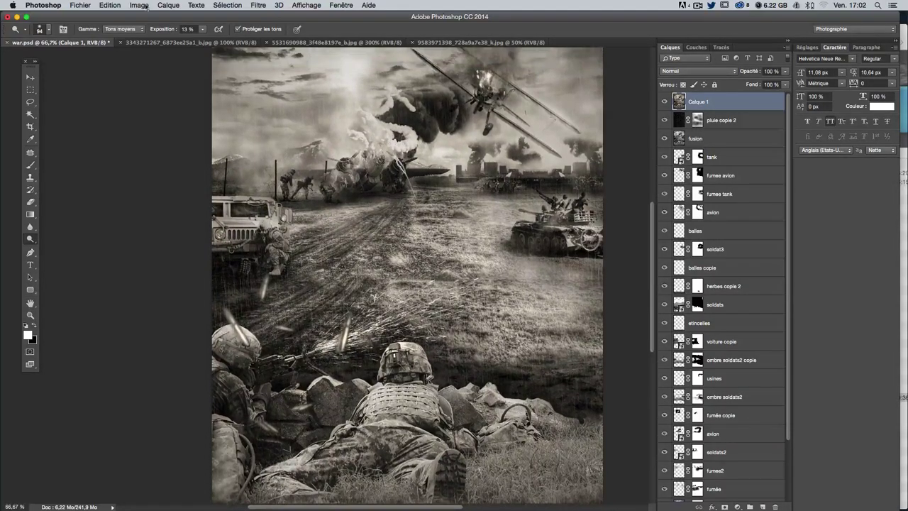
click(124, 29)
click(122, 38)
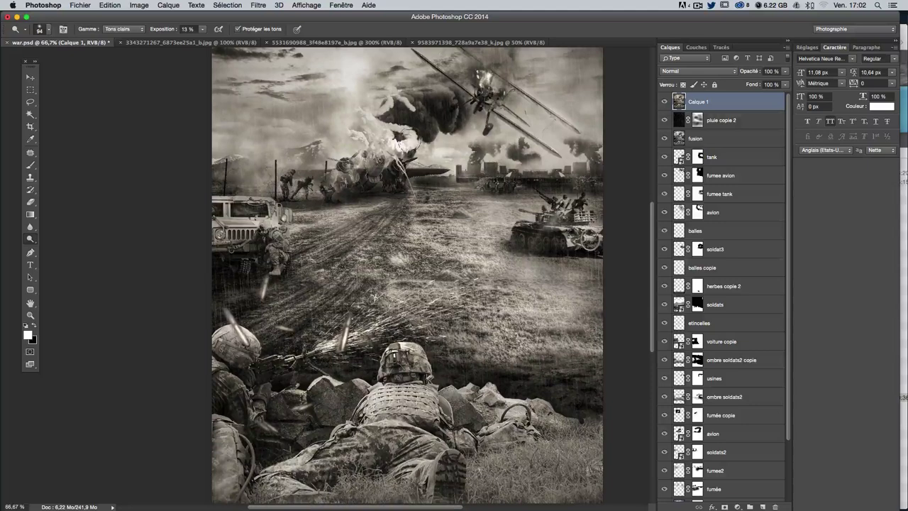
scroll(356, 190, up, 1)
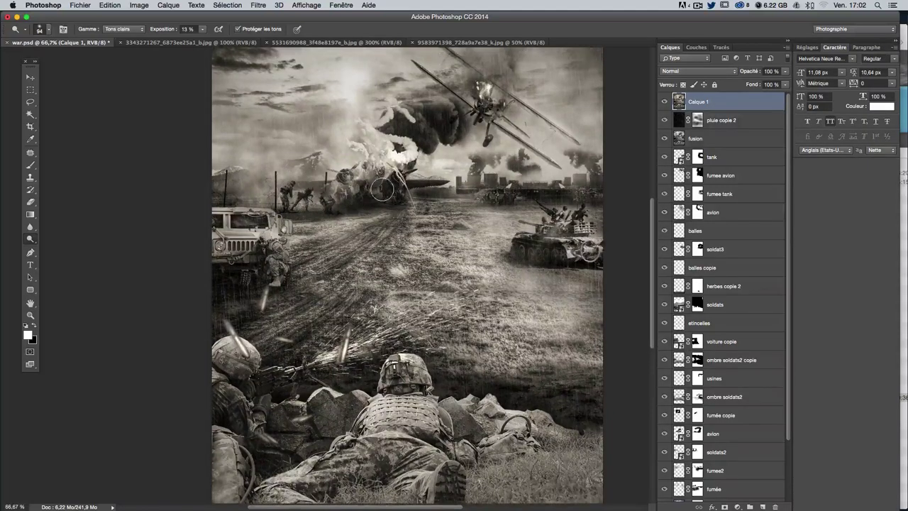
mouse_move(382, 189)
mouse_down()
mouse_move(351, 170)
mouse_move(356, 181)
mouse_move(298, 193)
mouse_up()
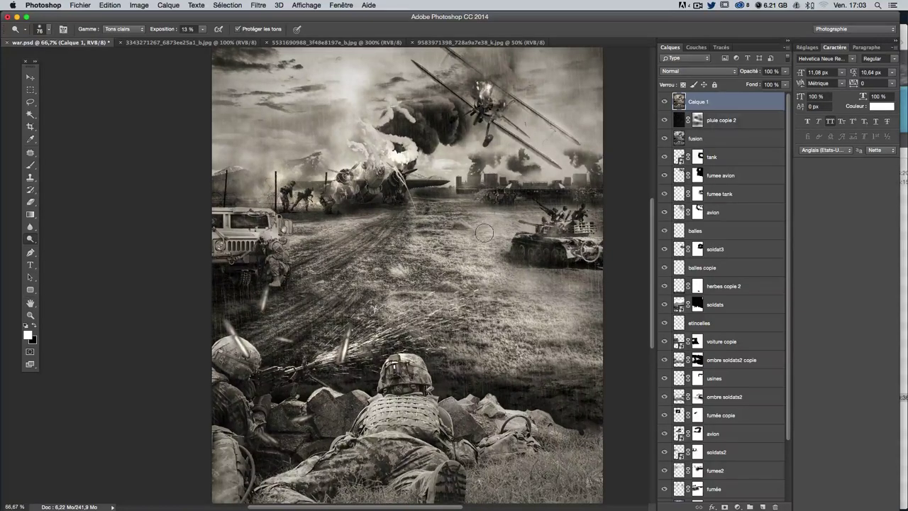
Step: Brighten the tank with its soldiers and the horizon buildings with nearby sky
drag(544, 233, 557, 224)
drag(590, 251, 590, 251)
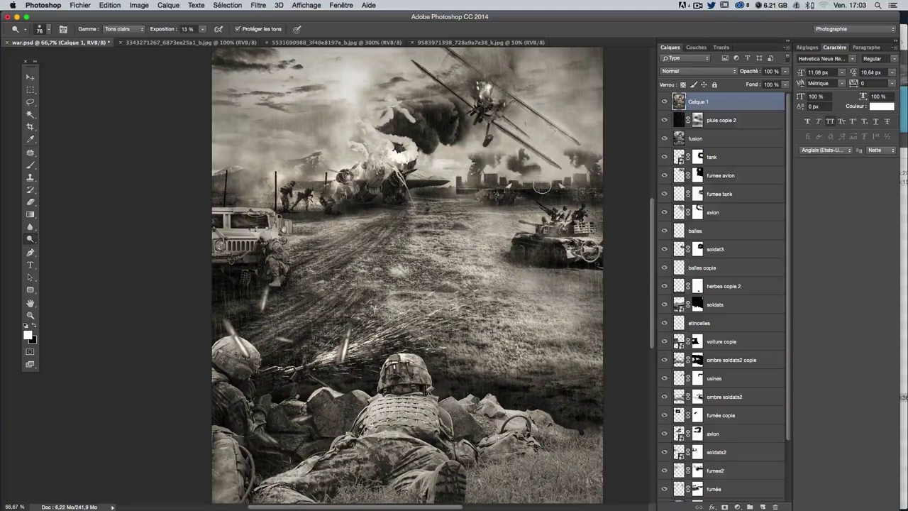
drag(541, 186, 580, 175)
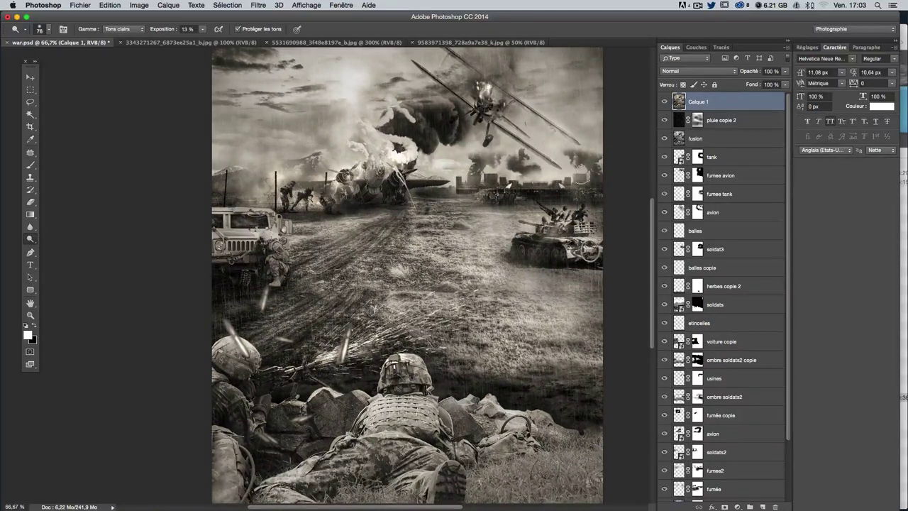
scroll(580, 175, up, 2)
scroll(580, 175, up, 1)
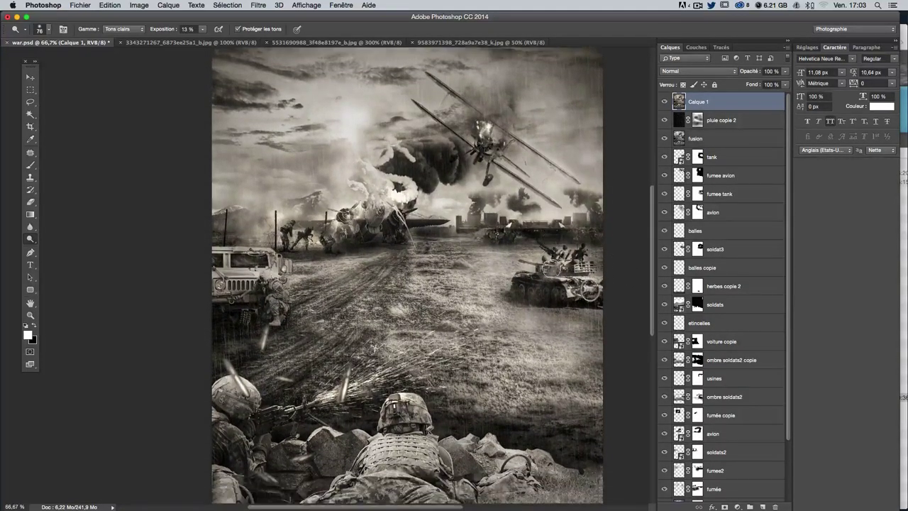
scroll(551, 268, down, 2)
scroll(528, 242, down, 3)
scroll(528, 242, up, 2)
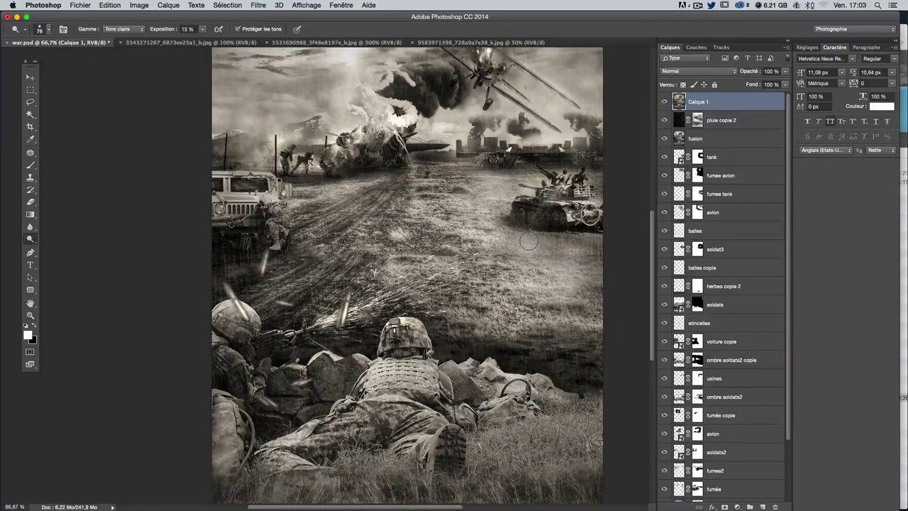
Step: Add a black-filled layer blended in Incrustation at 40% opacity
click(762, 506)
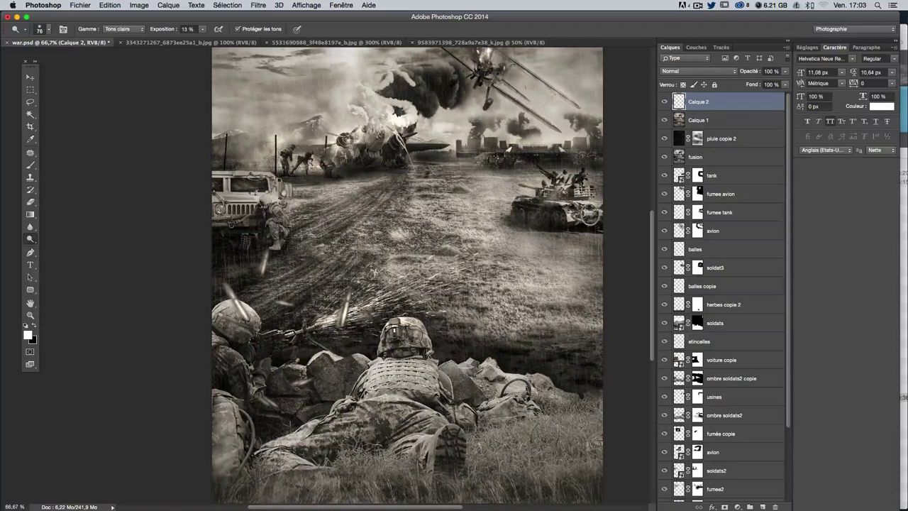
key(ctrl+BackSpace)
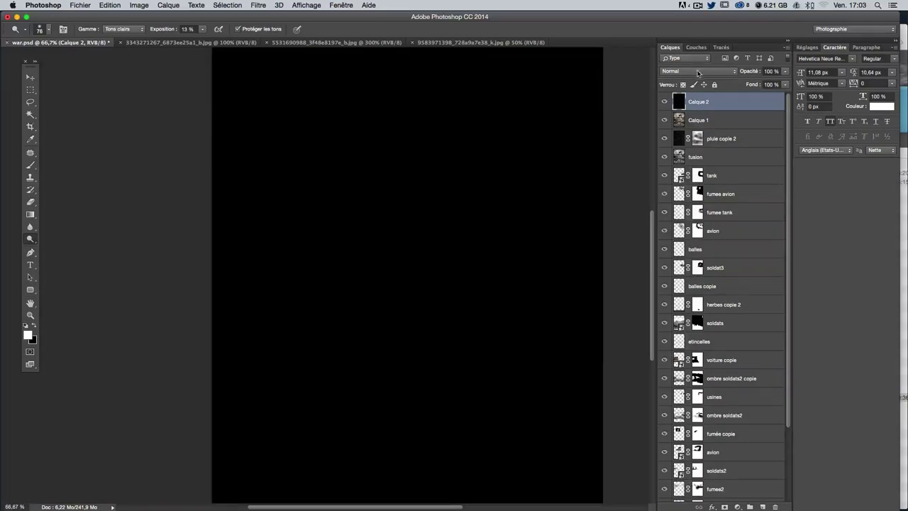
click(699, 72)
click(696, 173)
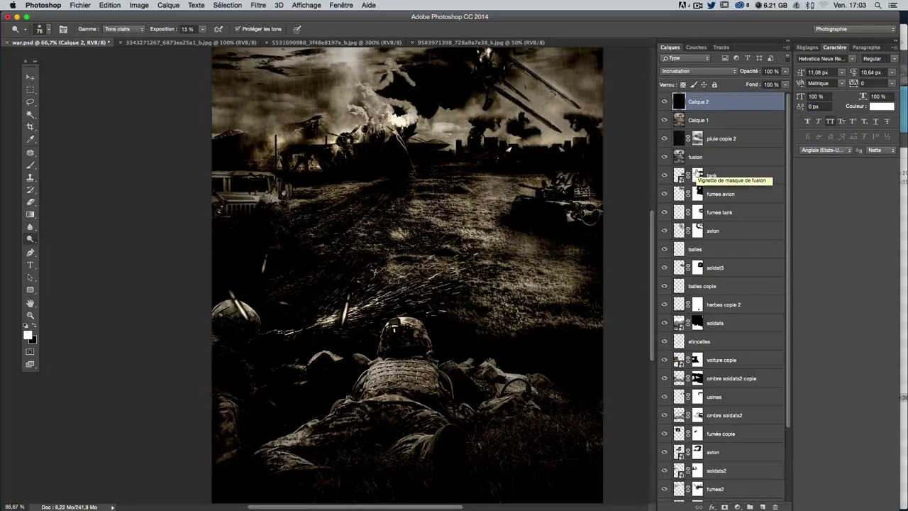
click(771, 71)
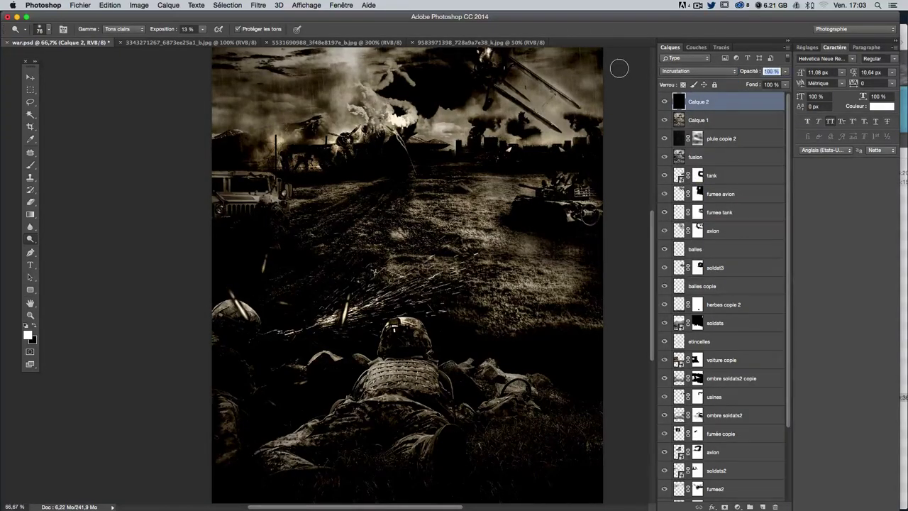
text(40)
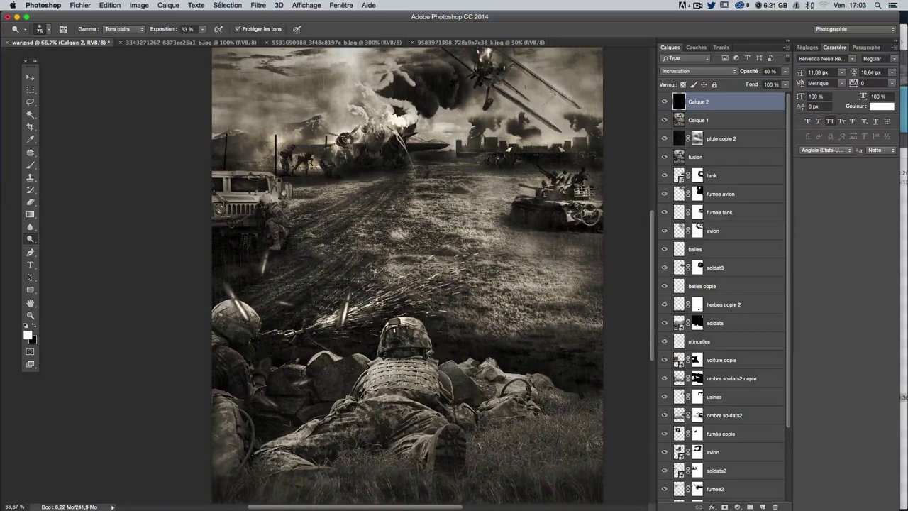
scroll(531, 191, up, 2)
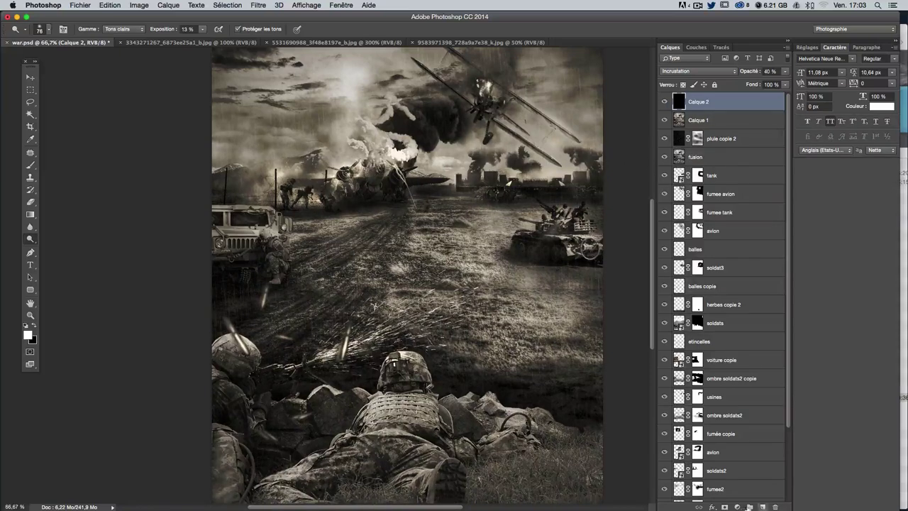
Step: Mask Calque 2 and paint black to lift darkening around the explosion, soldiers and biplane
click(724, 506)
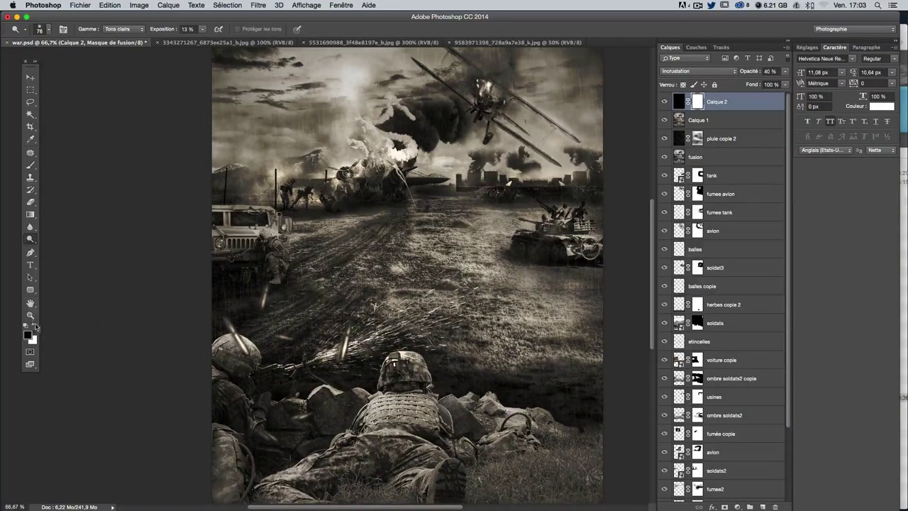
click(29, 164)
mouse_move(320, 216)
mouse_down()
mouse_move(348, 214)
mouse_move(320, 214)
mouse_up()
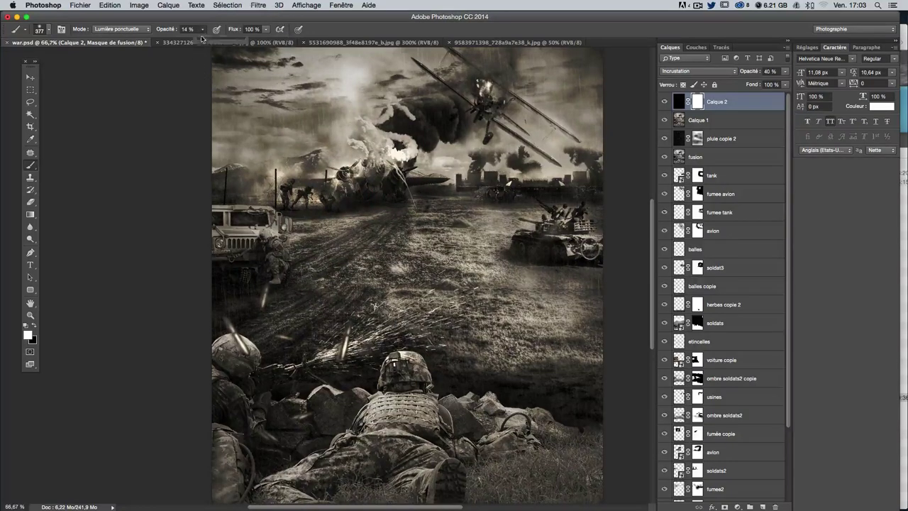
drag(497, 213, 461, 213)
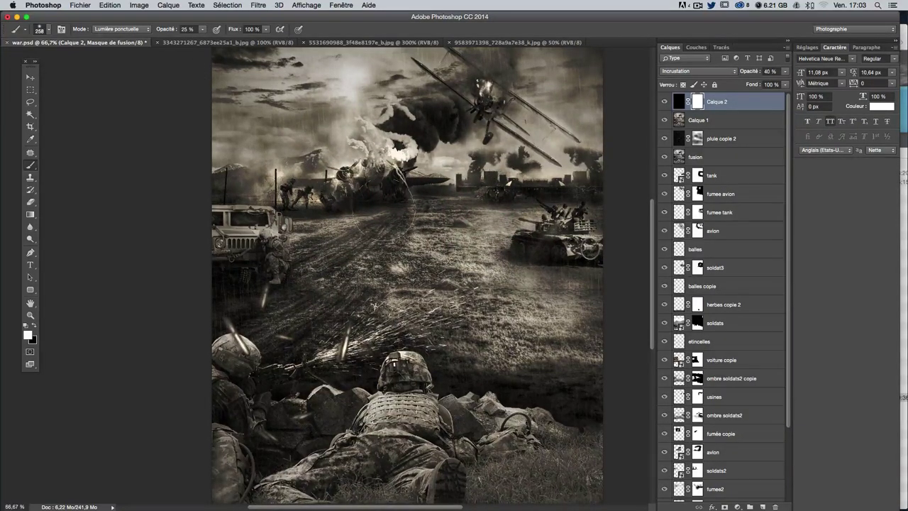
key(x)
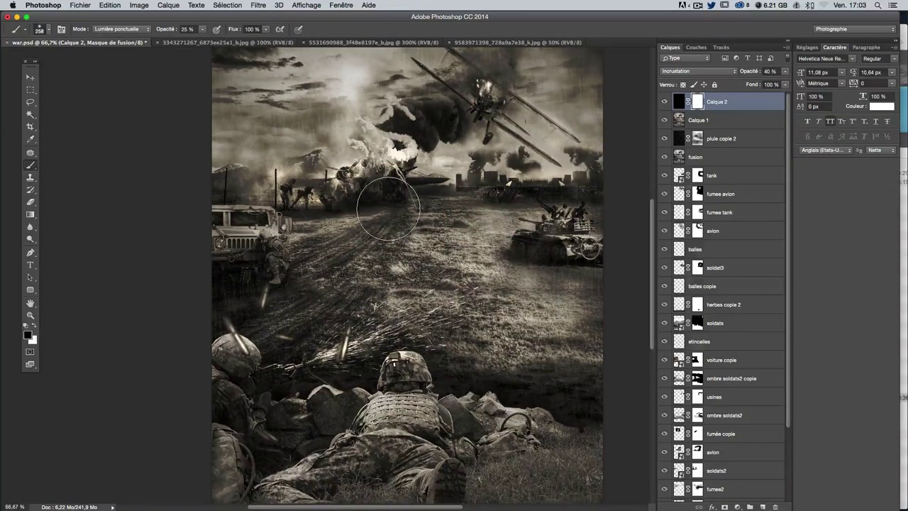
mouse_move(350, 191)
mouse_down()
mouse_move(365, 181)
mouse_move(419, 202)
mouse_up()
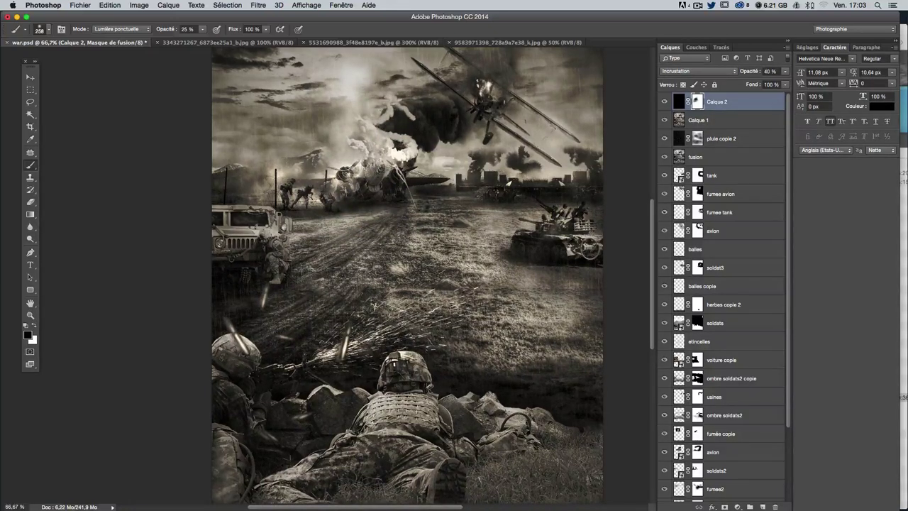
drag(415, 152, 474, 107)
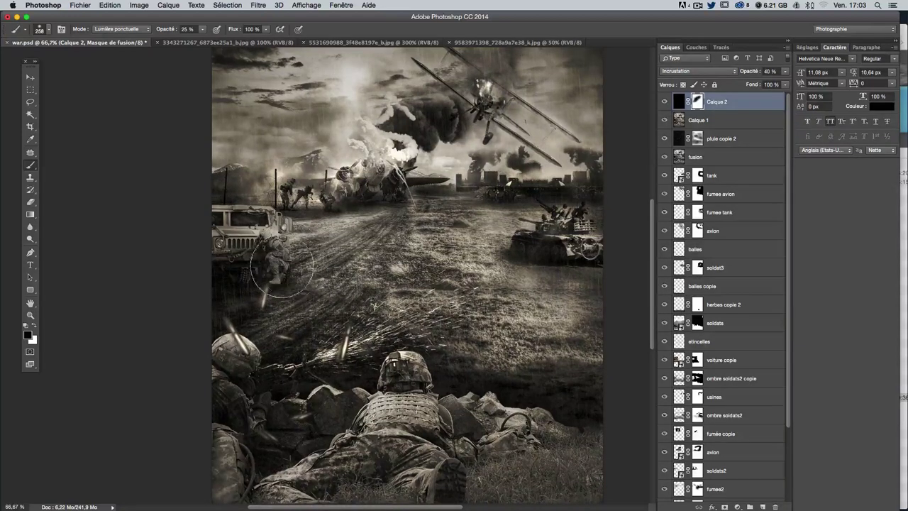
Step: Lift the darkening over the mid-field, tank and rocks, ending with a ~97 px brush
mouse_move(409, 214)
mouse_down()
mouse_move(415, 222)
mouse_move(348, 323)
mouse_up()
drag(468, 213, 521, 252)
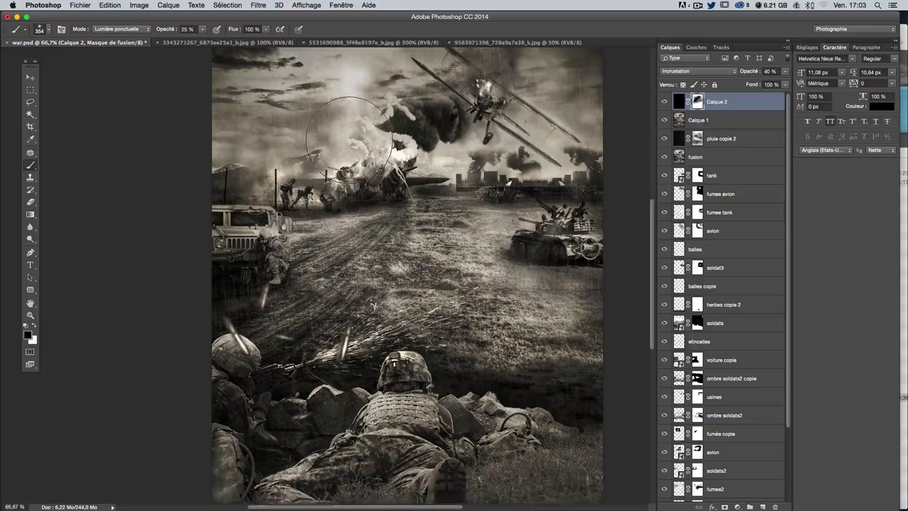
scroll(418, 106, up, 1)
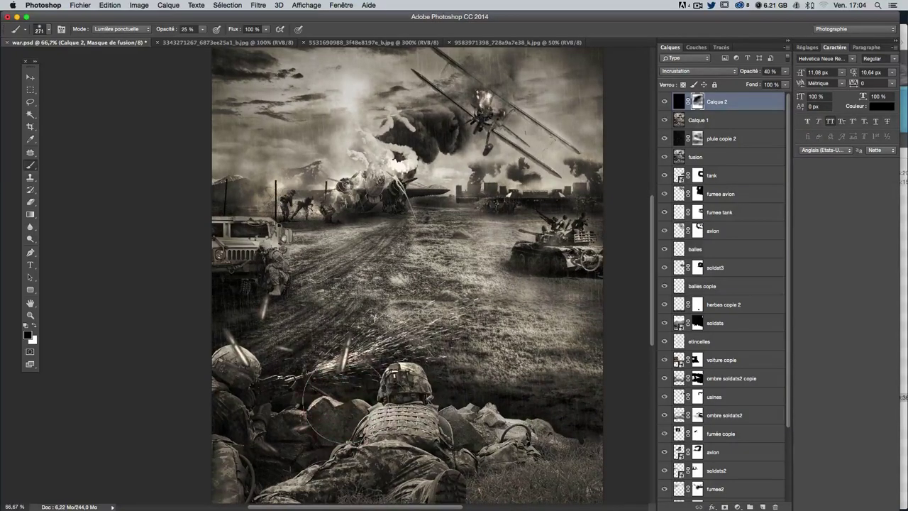
key(bracketleft)
key(bracketleft)
key(bracketleft)
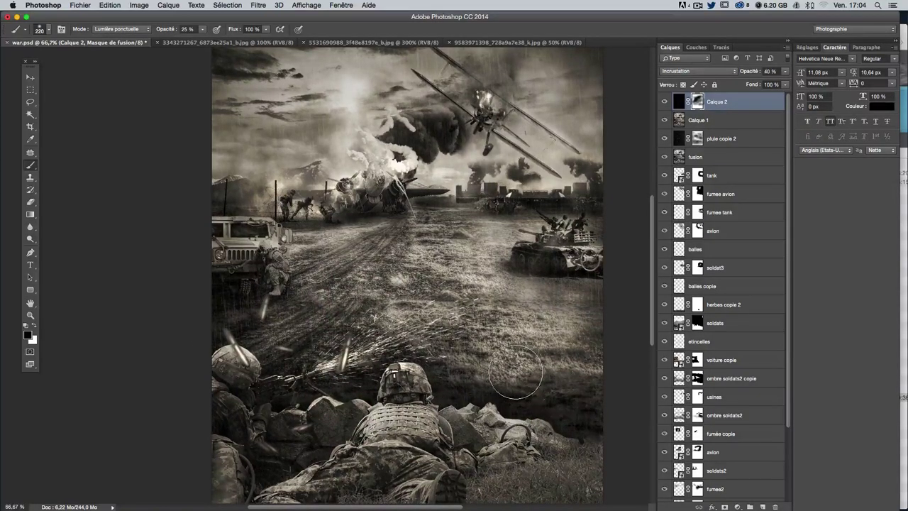
scroll(564, 436, down, 5)
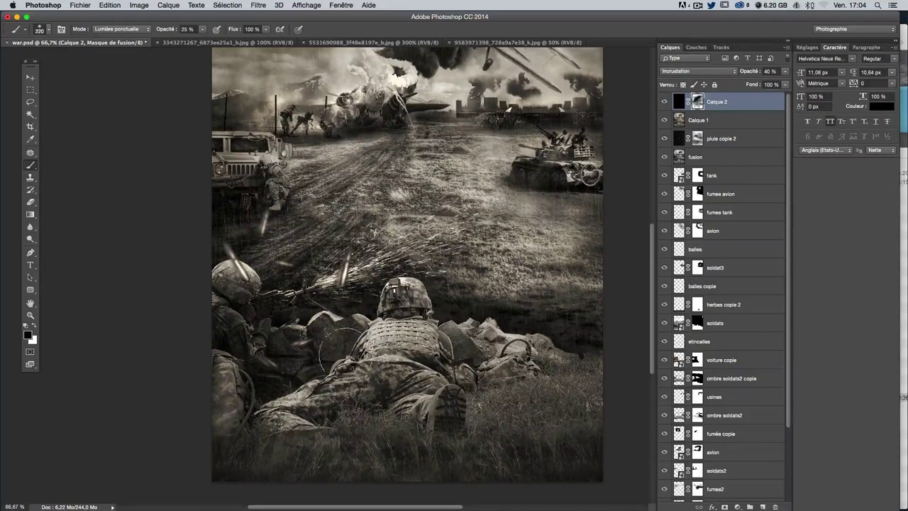
drag(332, 337, 283, 347)
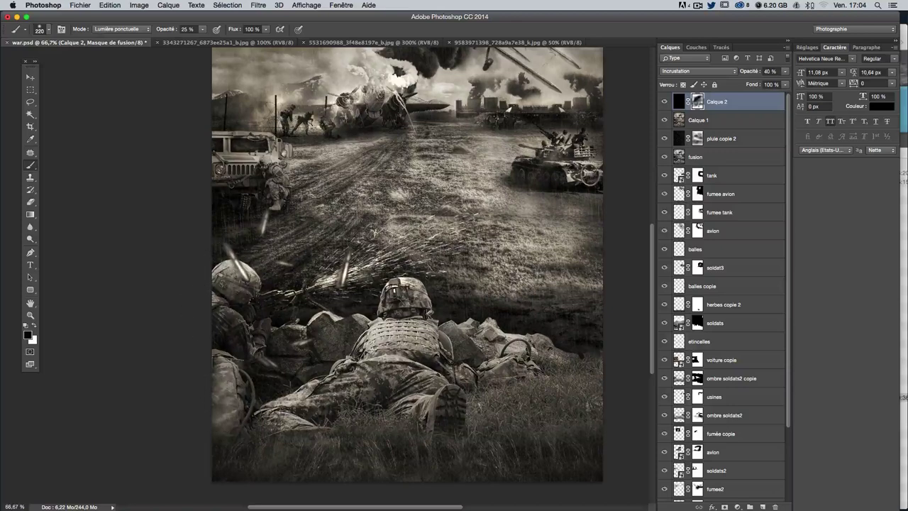
scroll(425, 358, up, 2)
scroll(426, 358, up, 2)
scroll(425, 358, up, 3)
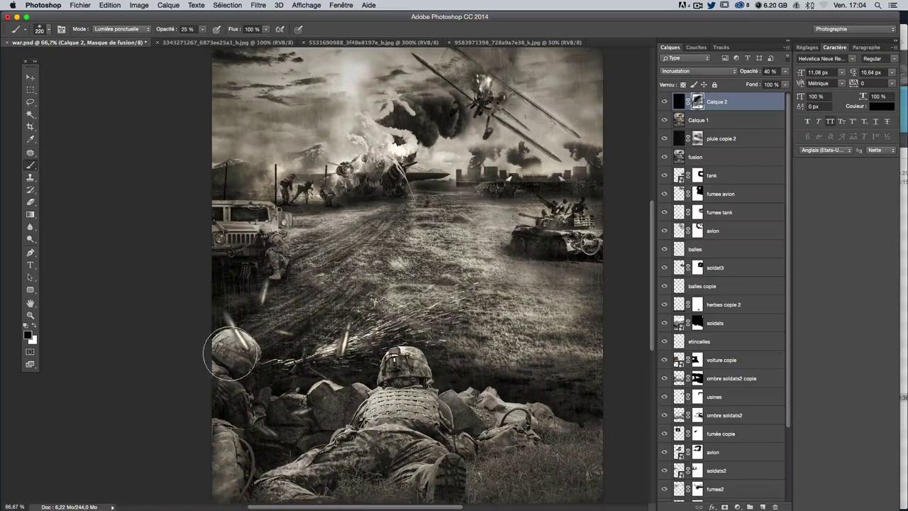
drag(298, 234, 263, 235)
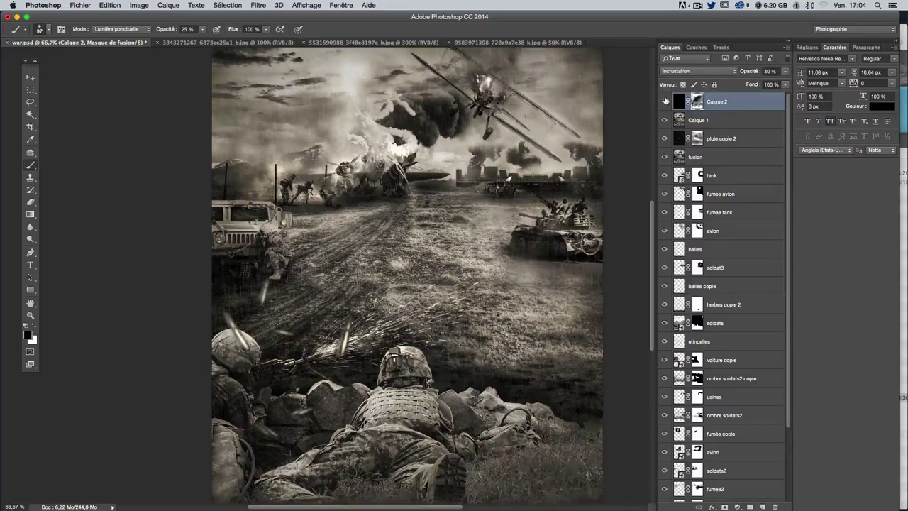
Step: Toggle Calque 2 off and on to compare, leaving it visible
click(663, 101)
click(663, 101)
click(662, 102)
click(662, 102)
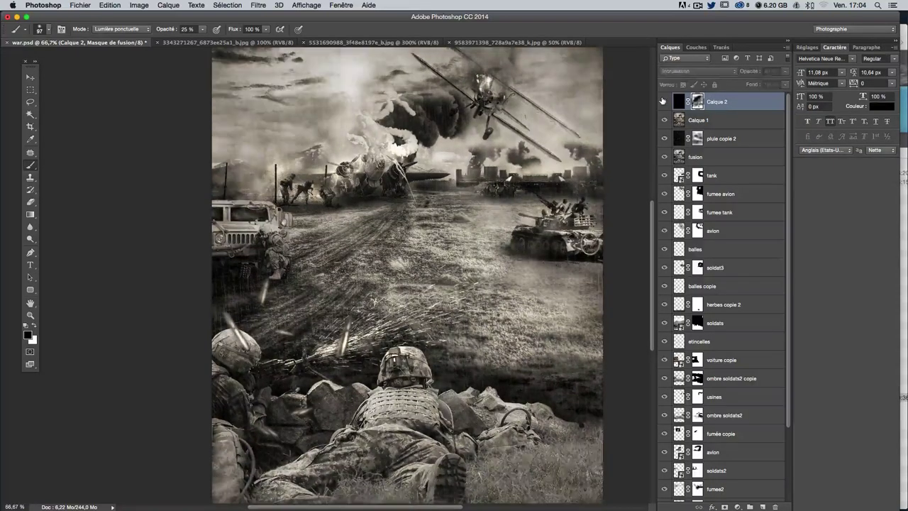
click(663, 101)
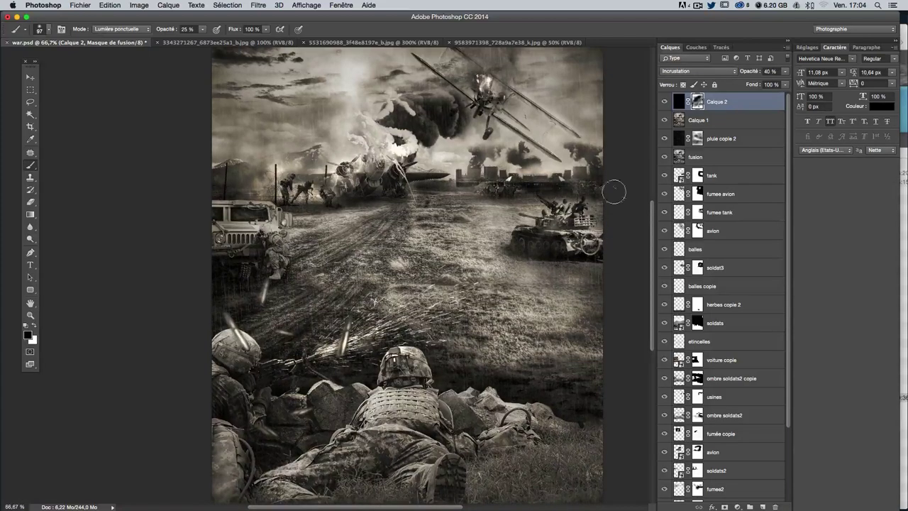
click(664, 103)
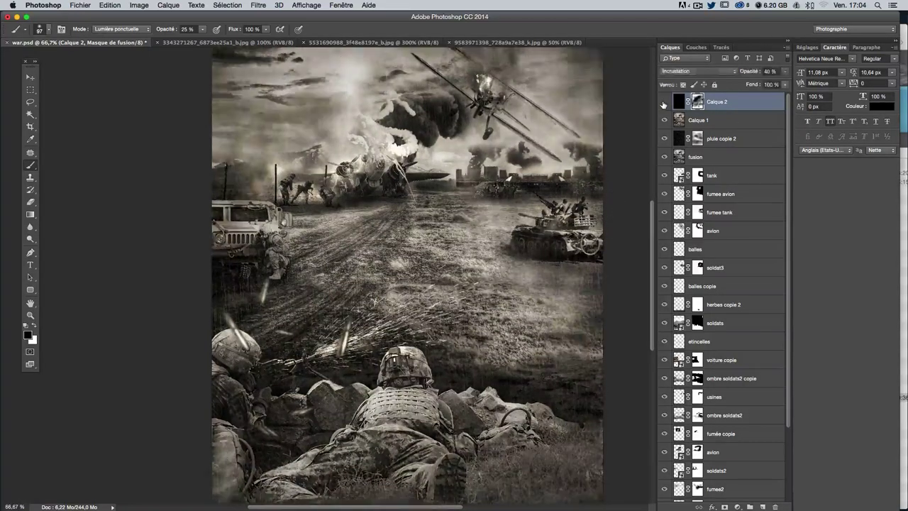
click(663, 102)
click(664, 103)
scroll(408, 277, up, 3)
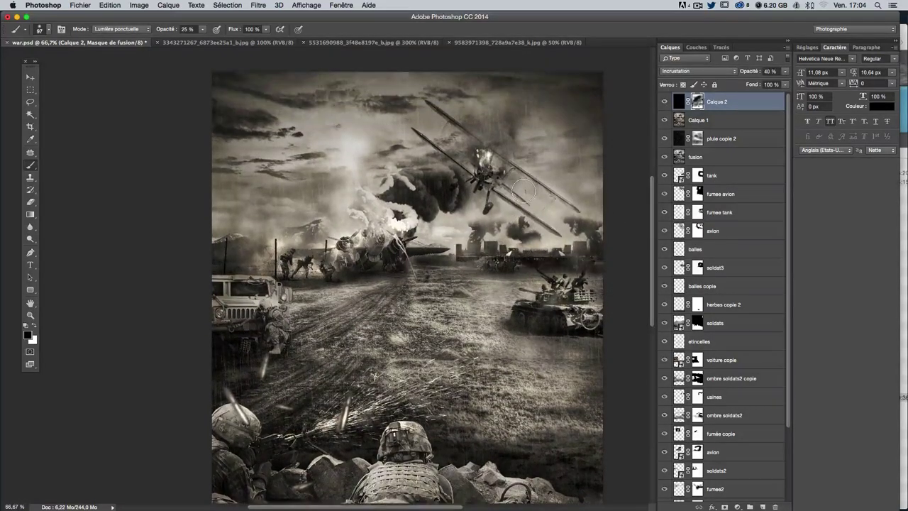
scroll(408, 276, down, 3)
scroll(408, 277, up, 1)
scroll(522, 190, up, 2)
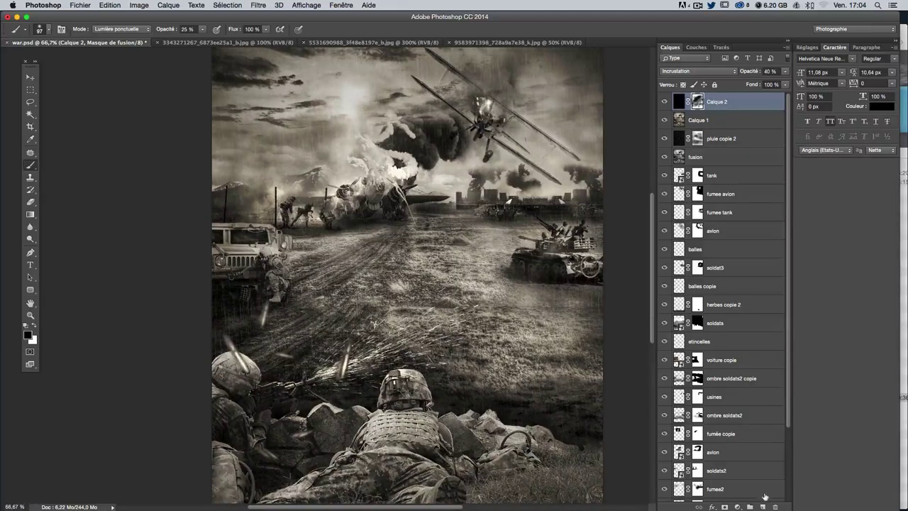
click(737, 506)
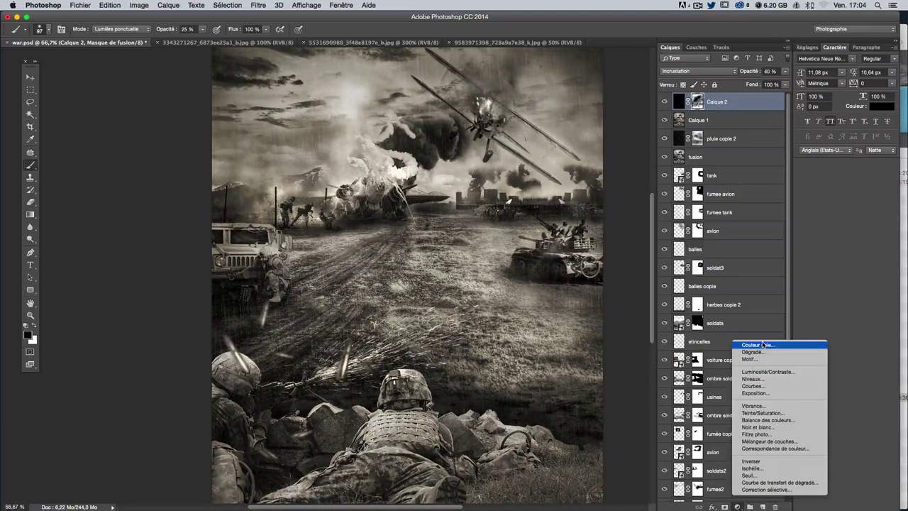
Step: Add a Couleur unie fill layer and pick orange #f67d1b
click(753, 345)
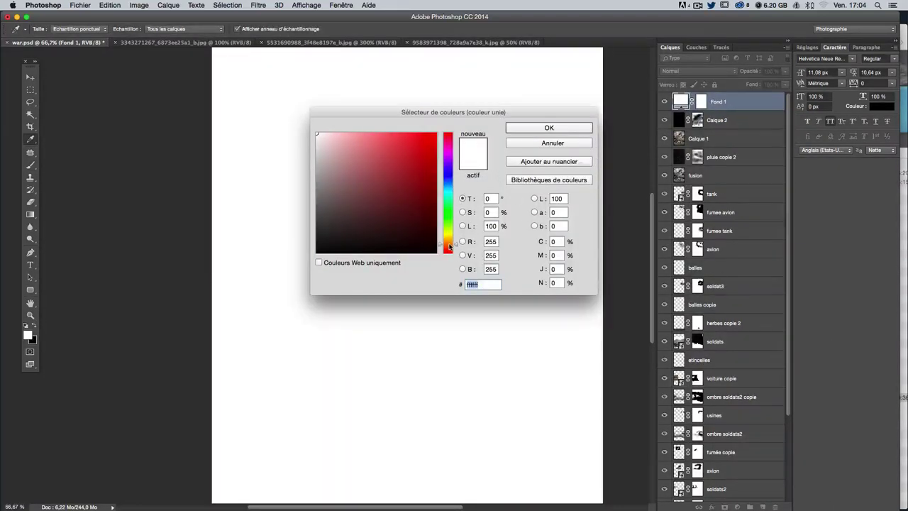
drag(449, 245, 448, 242)
click(422, 137)
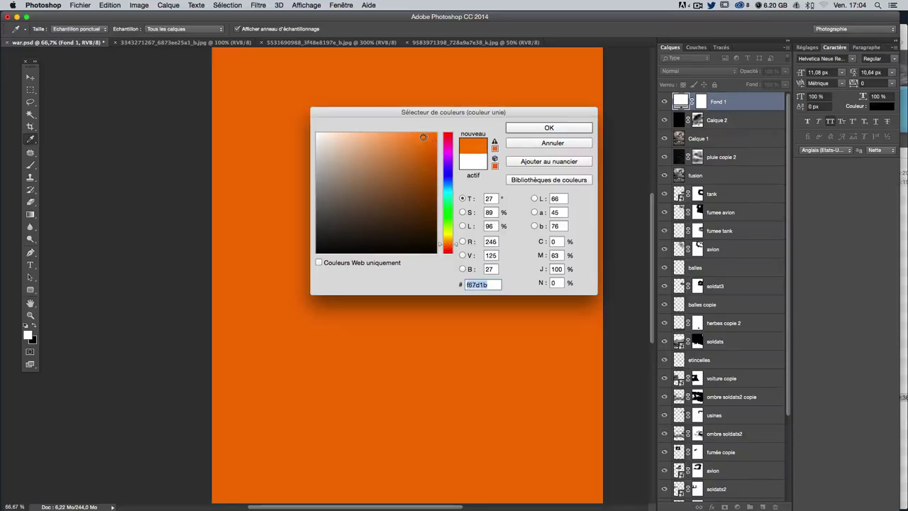
Step: Confirm the orange fill, blend it in Incrustation at 45% opacity, and target its mask
click(549, 128)
key(b)
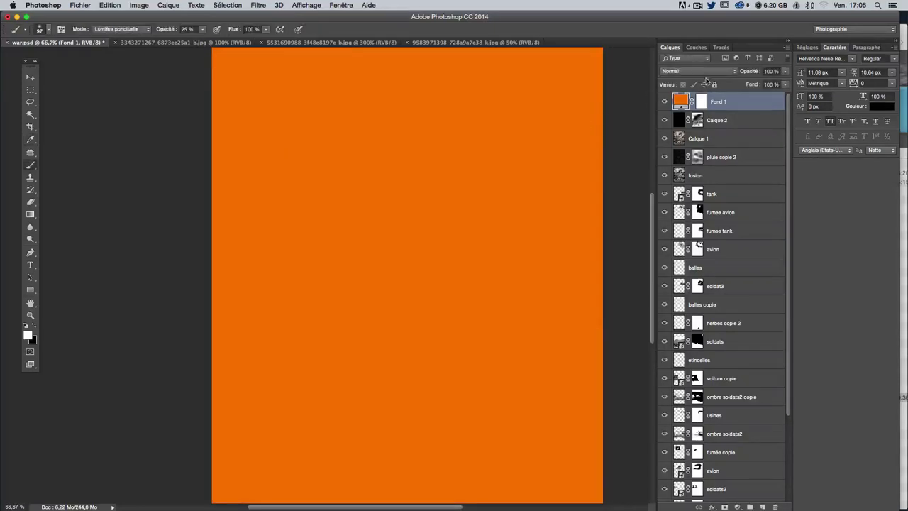
click(685, 72)
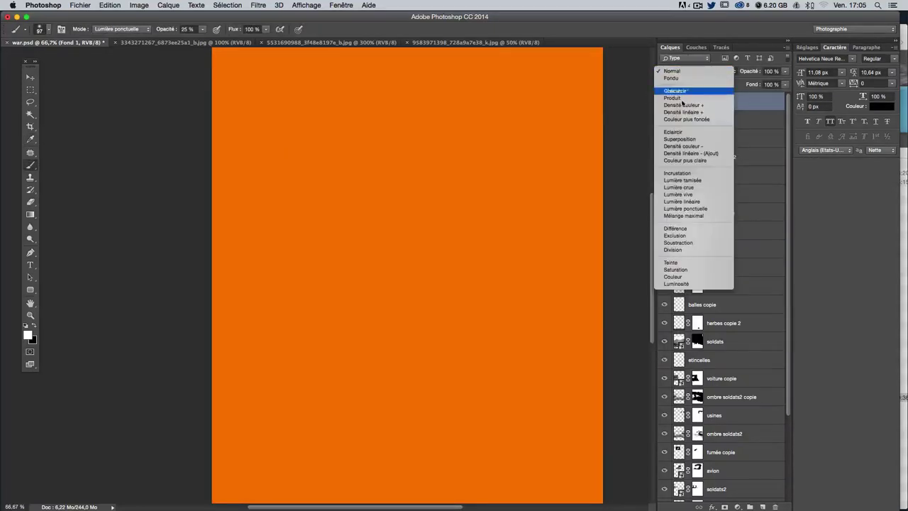
click(685, 174)
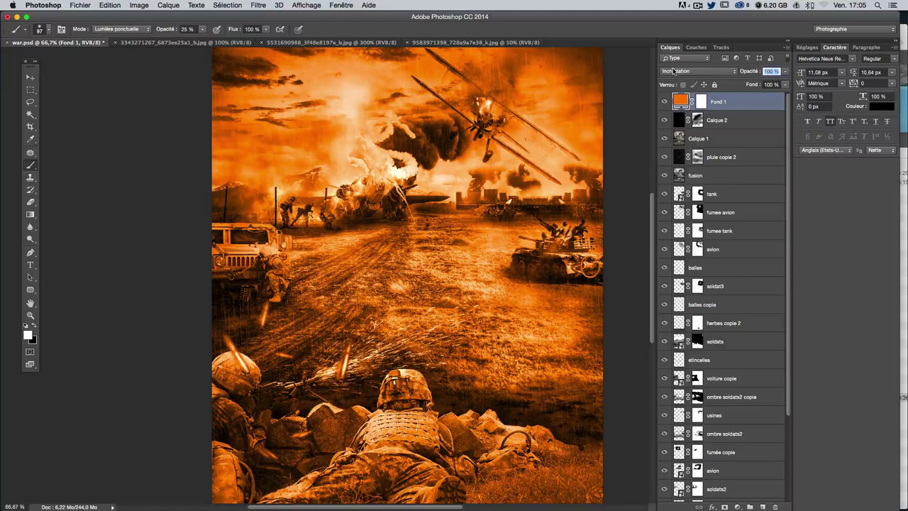
text(45)
key(Return)
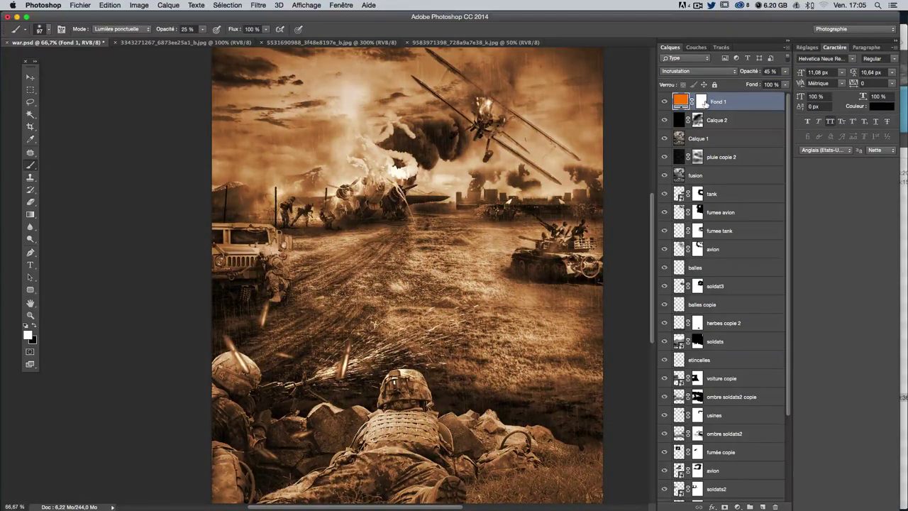
click(702, 102)
scroll(433, 190, up, 2)
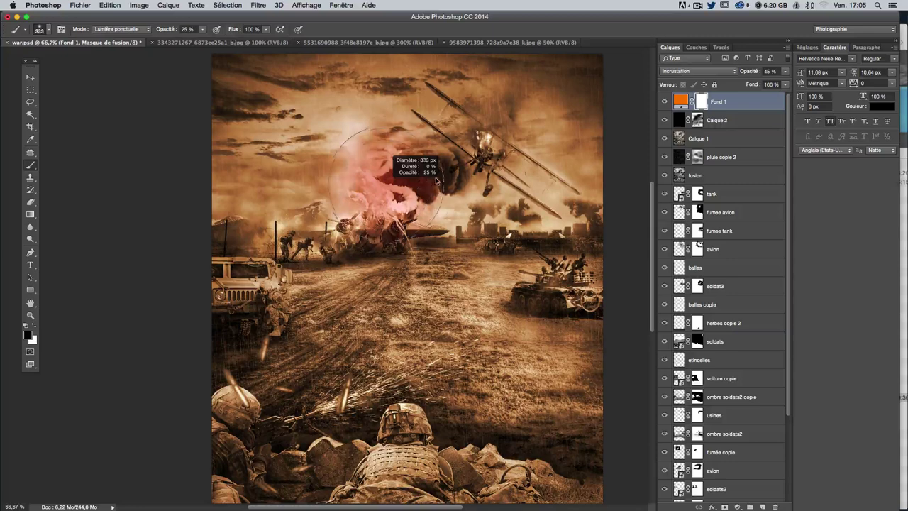
Step: Set a ~294 px brush at 13% opacity and paint the mask to reduce tint on the field
drag(395, 186, 425, 170)
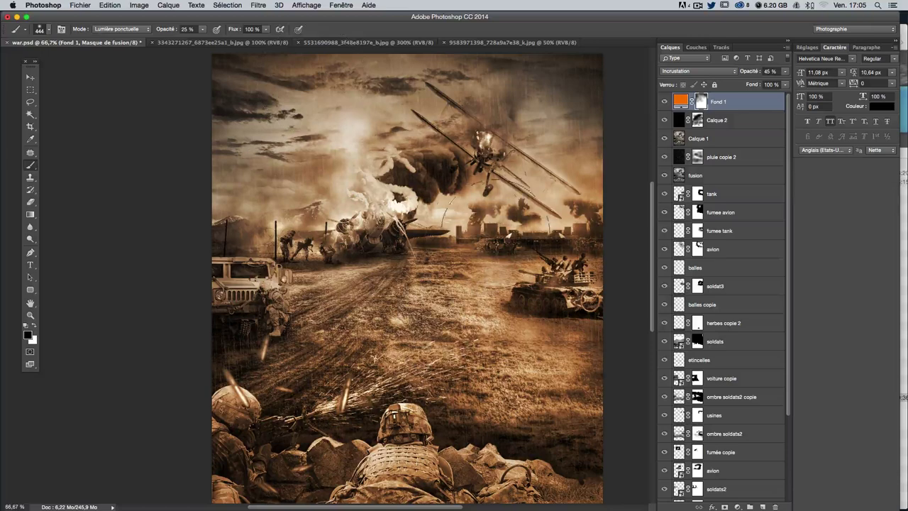
key(bracketleft)
key(bracketleft)
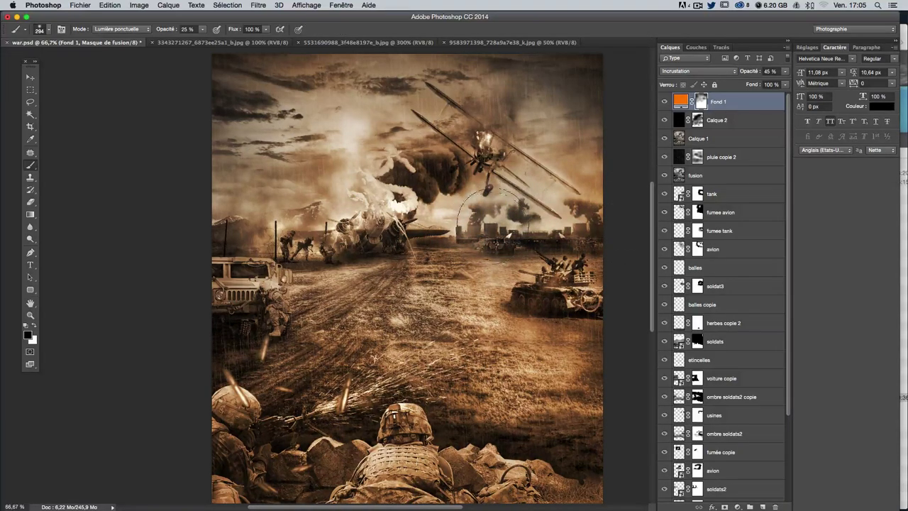
key(ctrl+z)
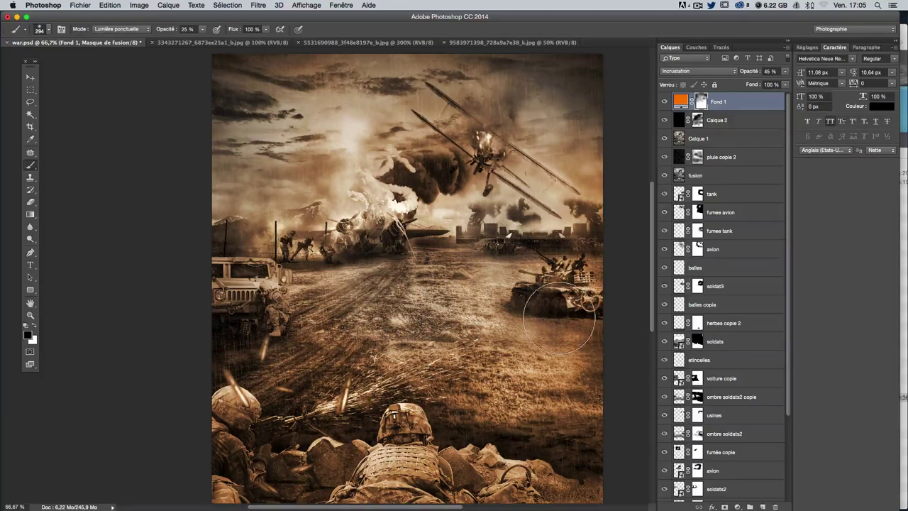
click(202, 30)
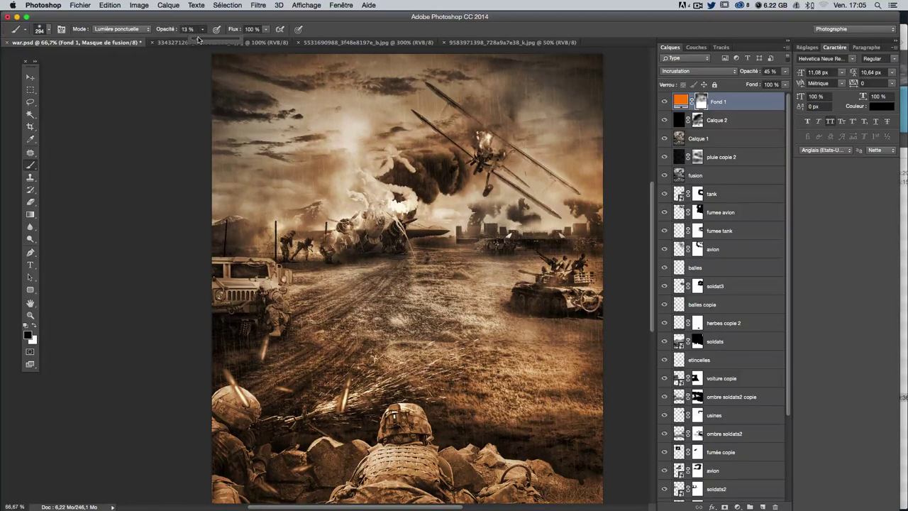
scroll(326, 397, down, 5)
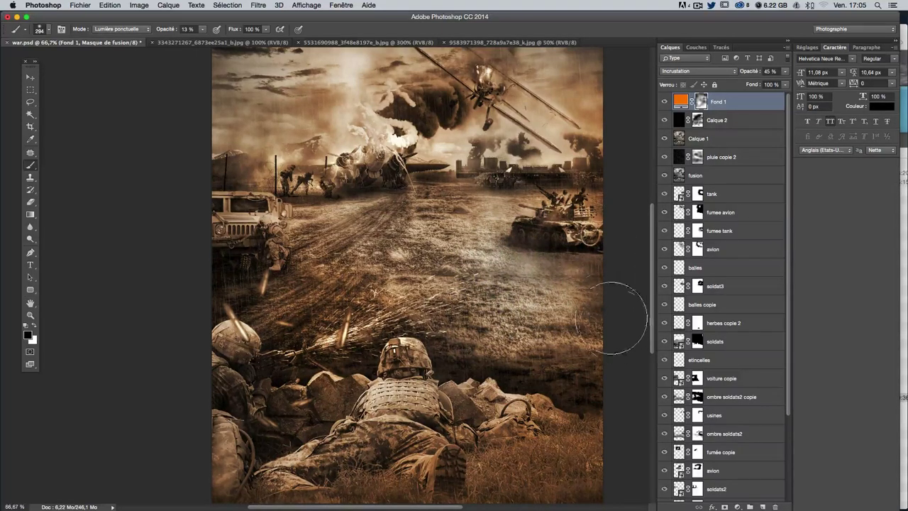
drag(339, 248, 290, 296)
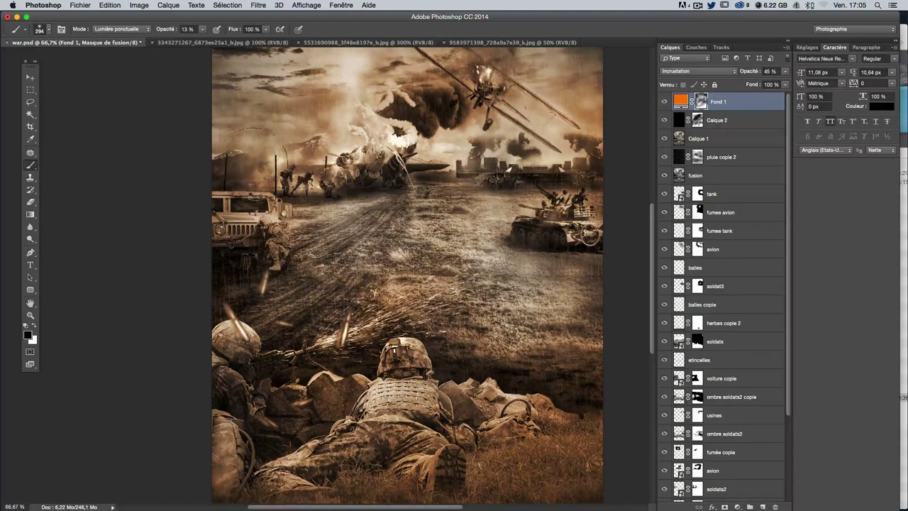
Step: Paint the mask over the ground below the tank with a ~149 px brush, then enlarge to ~346 px
scroll(298, 184, up, 2)
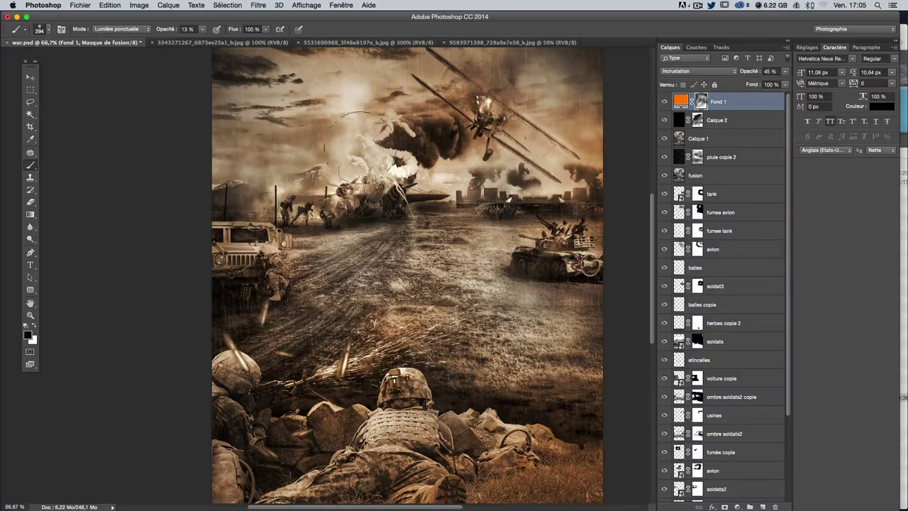
scroll(269, 358, up, 2)
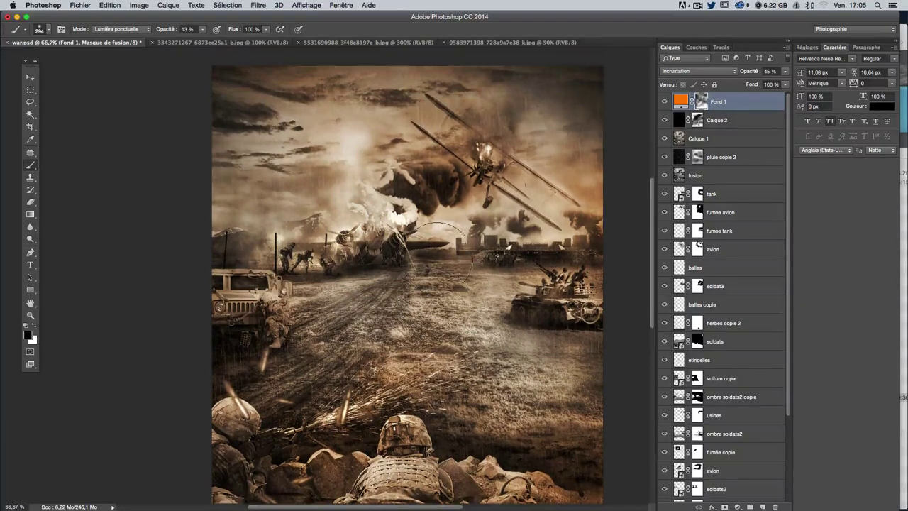
scroll(284, 319, up, 1)
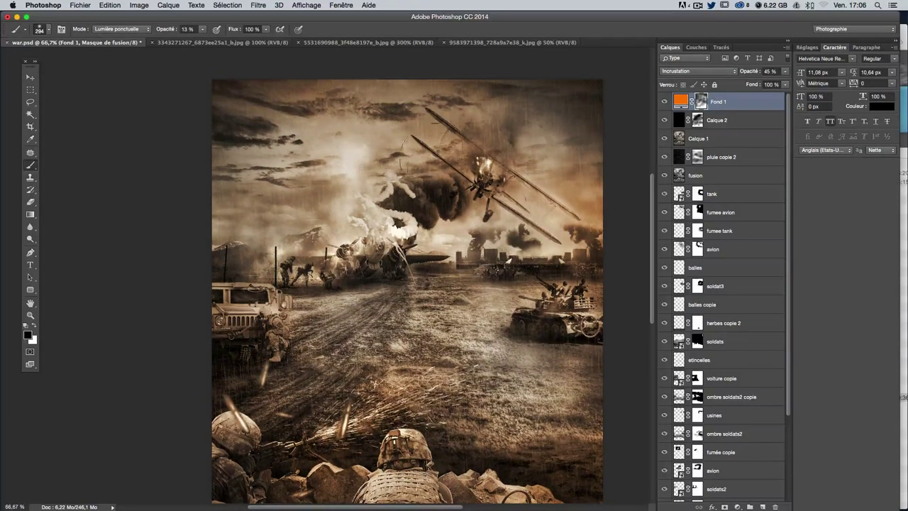
drag(554, 213, 497, 212)
drag(577, 319, 554, 360)
scroll(554, 360, down, 5)
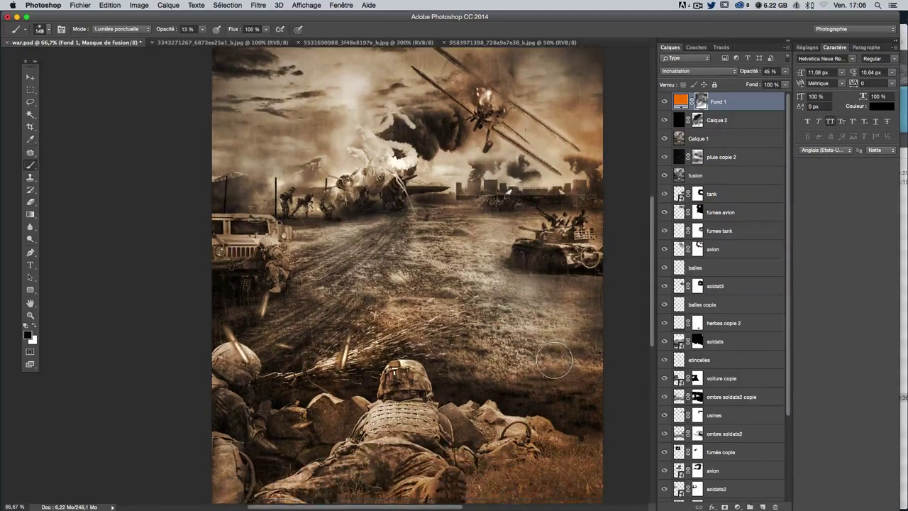
scroll(554, 361, up, 2)
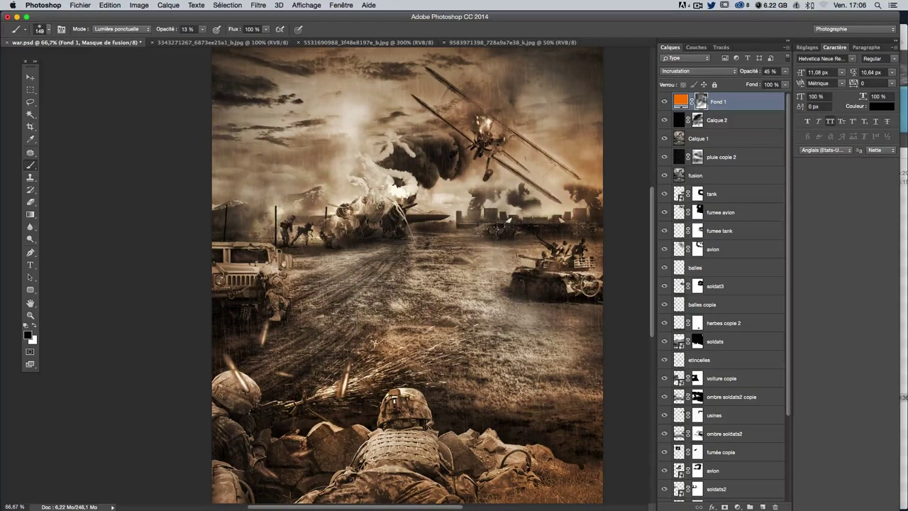
scroll(357, 240, down, 3)
scroll(429, 320, down, 6)
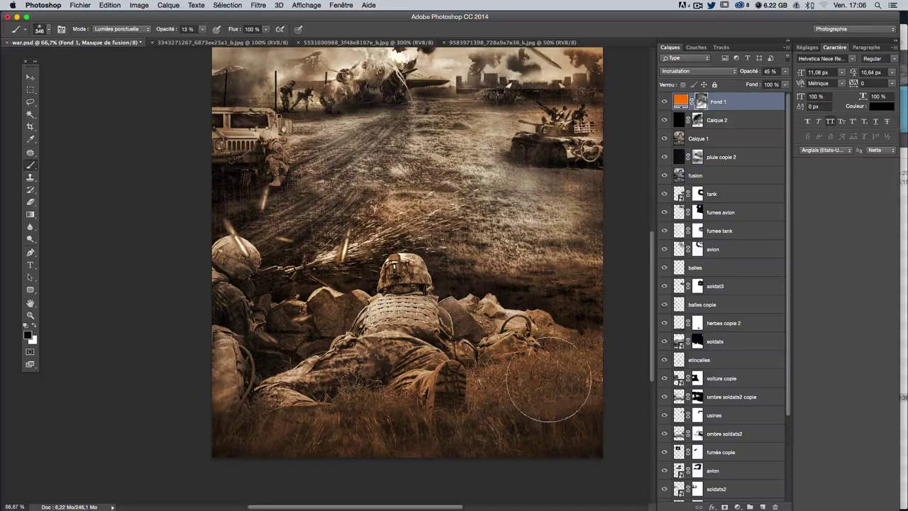
drag(546, 395, 596, 355)
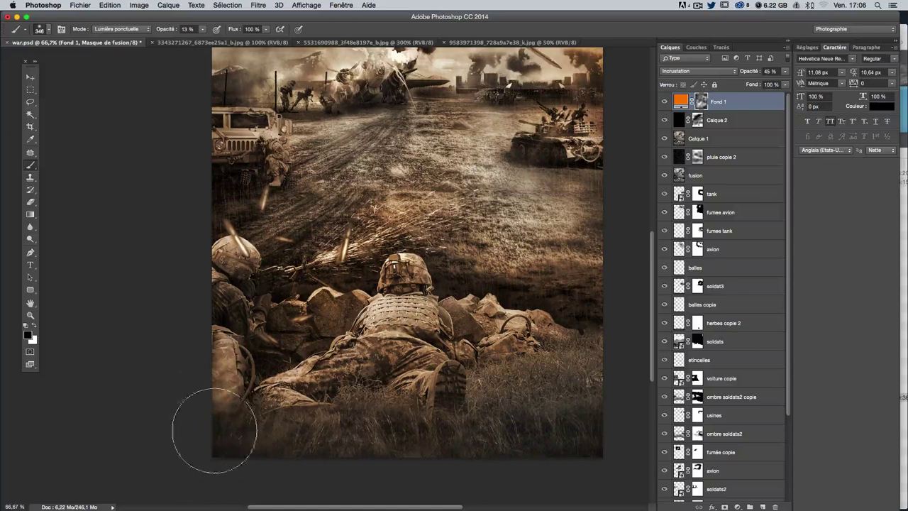
Step: Compare the scene with Fond 1 hidden and shown, then select Calque 1
scroll(567, 397, up, 3)
scroll(555, 417, up, 2)
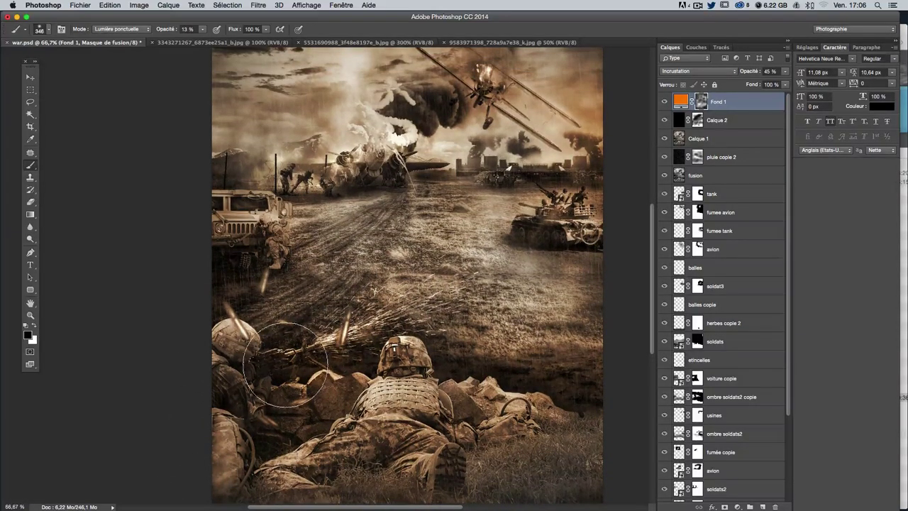
scroll(521, 347, up, 1)
scroll(521, 348, up, 2)
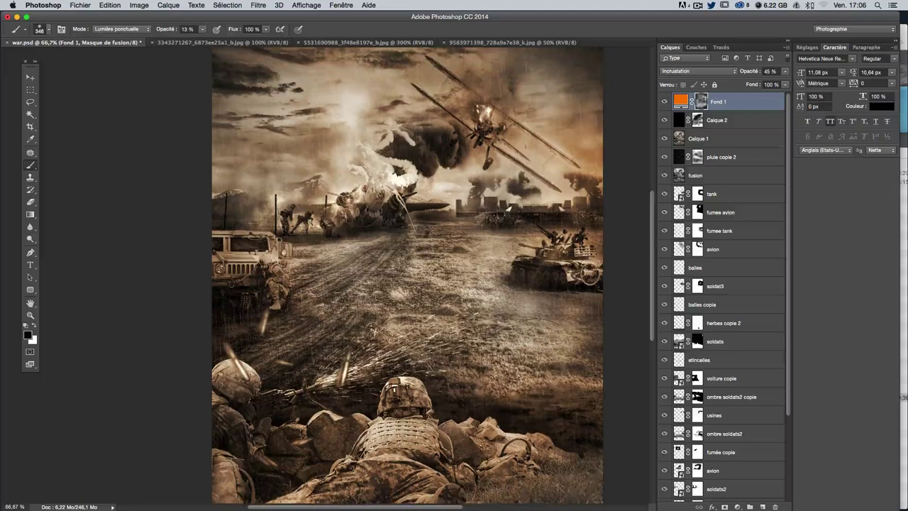
scroll(497, 355, down, 3)
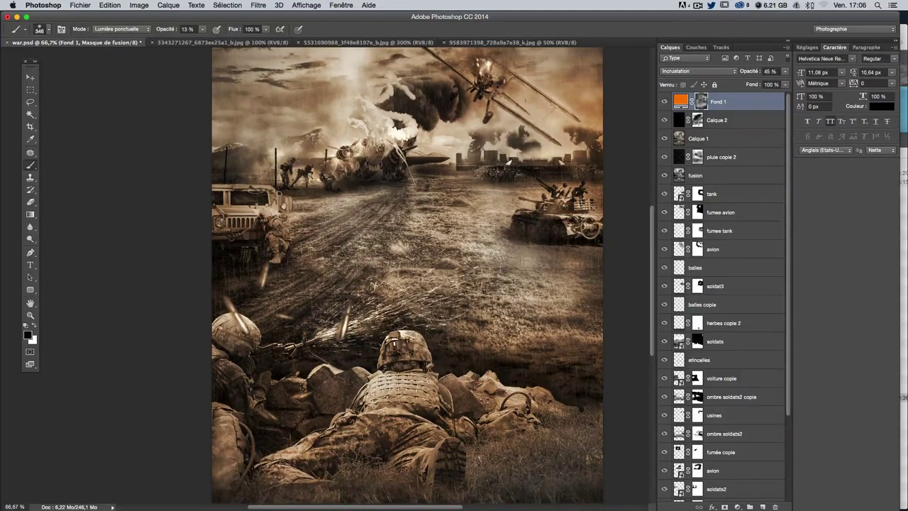
scroll(575, 298, up, 5)
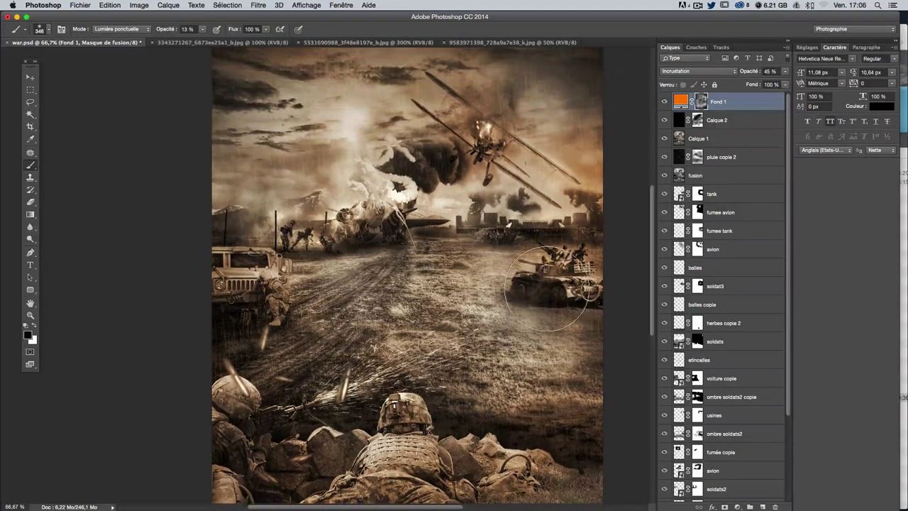
click(664, 101)
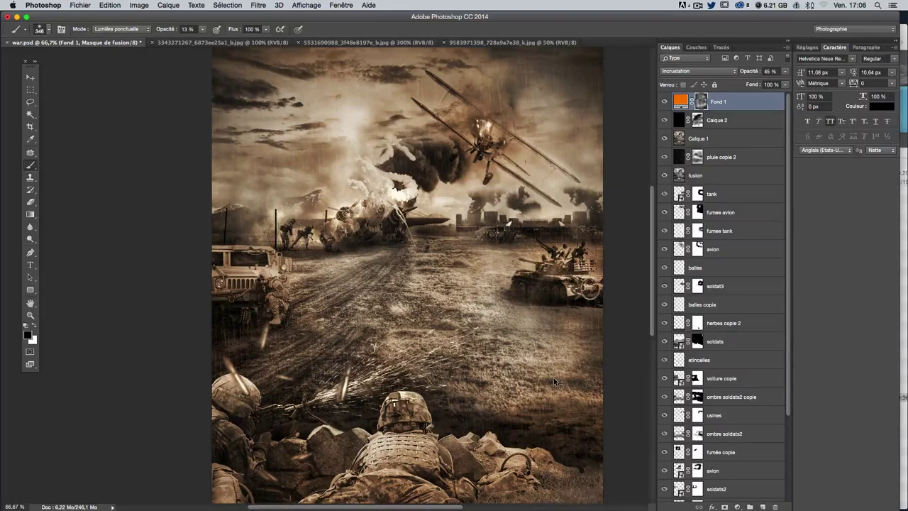
click(698, 138)
scroll(407, 283, down, 5)
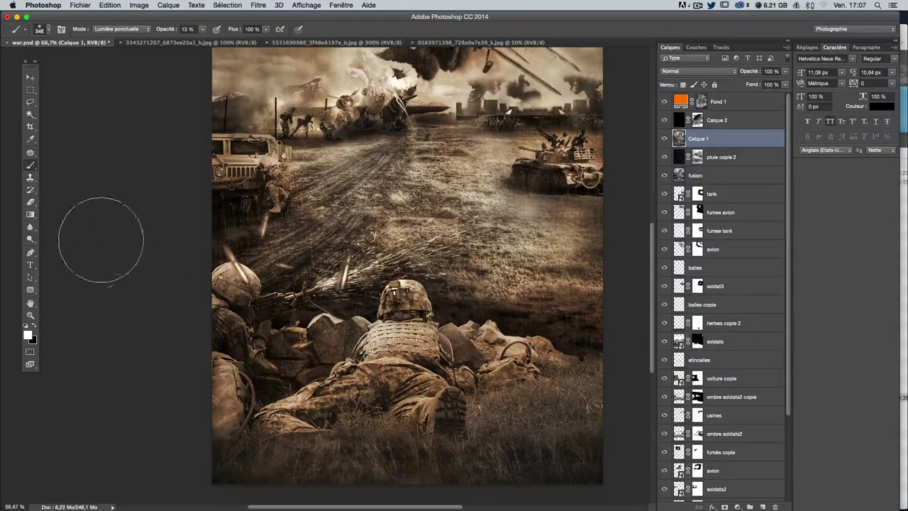
Step: With a 108 px Burn brush, darken the rocks by the soldier's arm, then undo it
click(30, 239)
drag(30, 239, 57, 245)
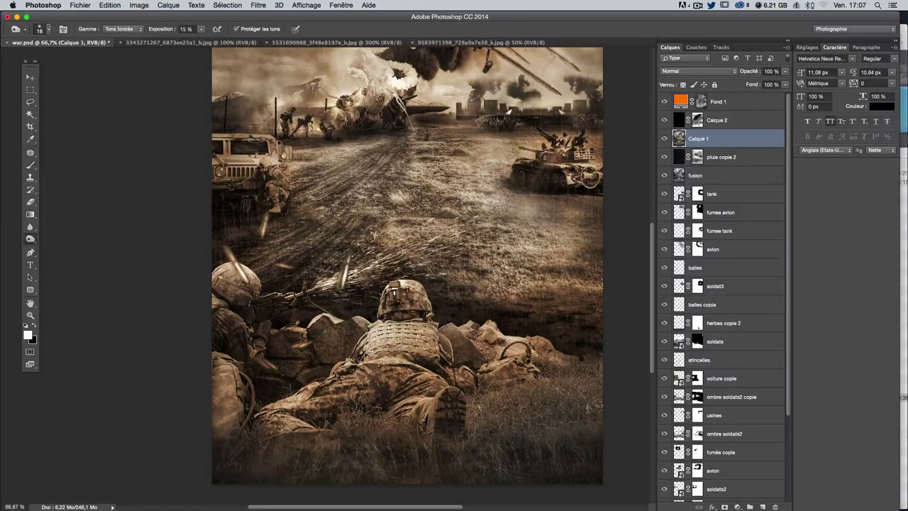
drag(332, 341, 396, 322)
drag(283, 348, 329, 368)
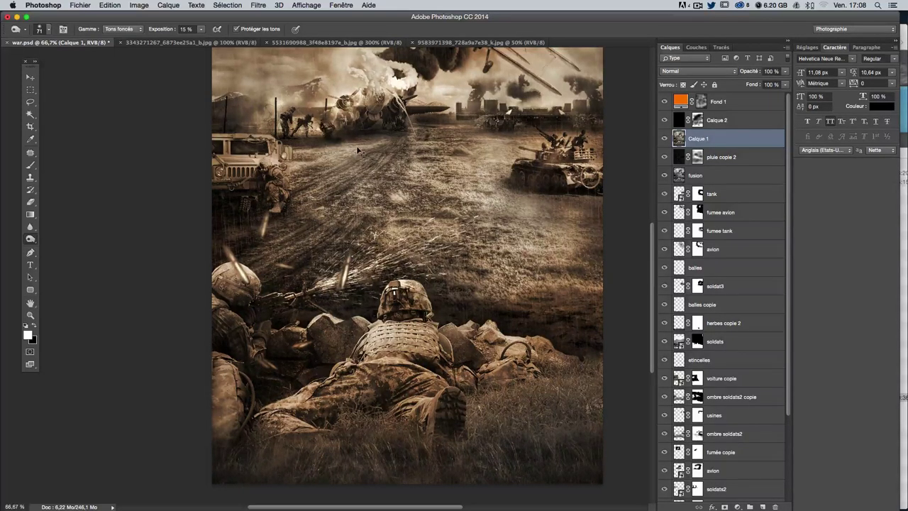
key(ctrl+z)
Step: Burn small patches near the planes and top-right buildings at size 48, then set Range to Midtones
drag(339, 142, 362, 125)
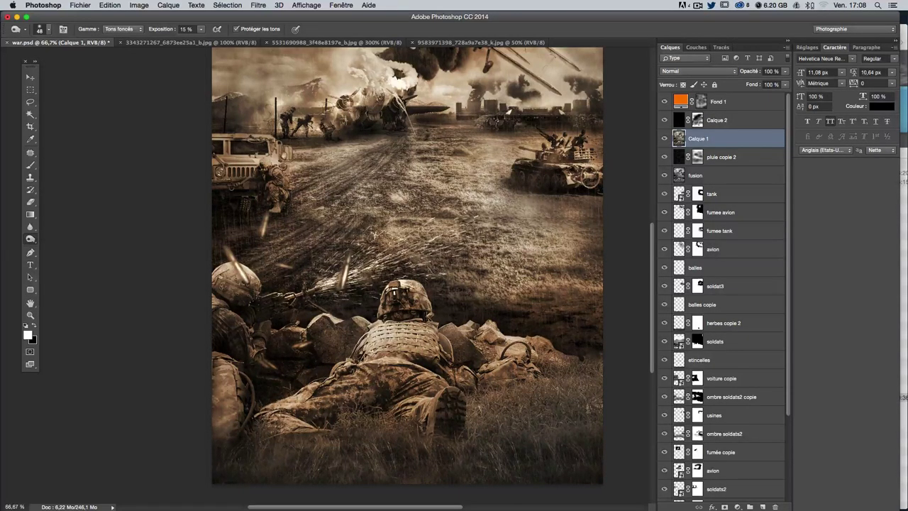
drag(321, 110, 319, 110)
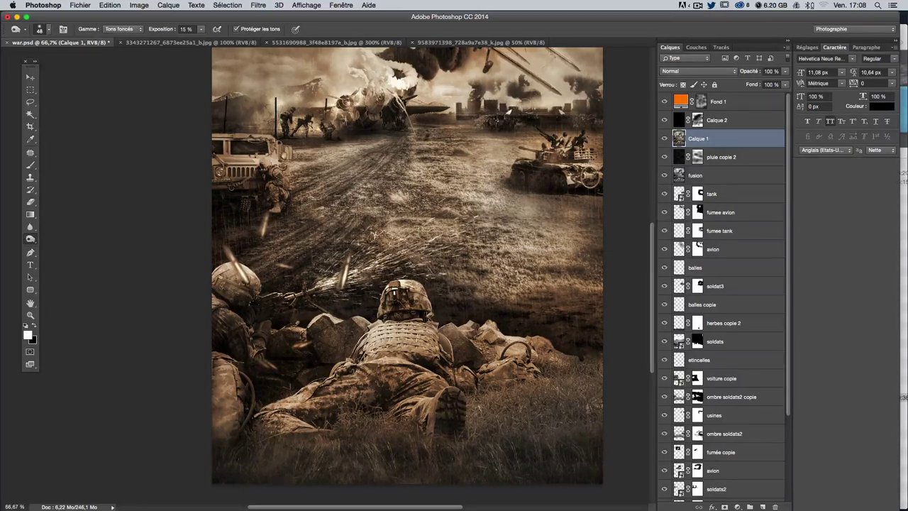
drag(584, 108, 581, 121)
scroll(585, 204, up, 3)
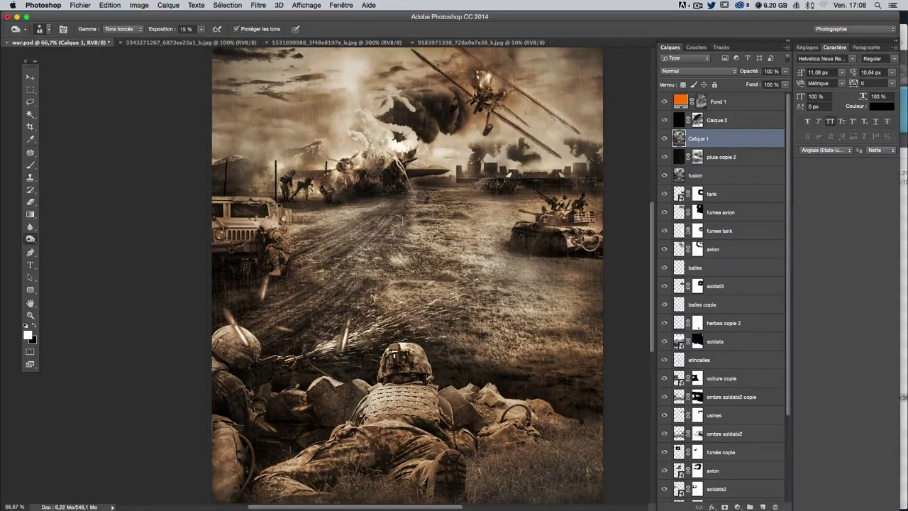
scroll(342, 249, down, 1)
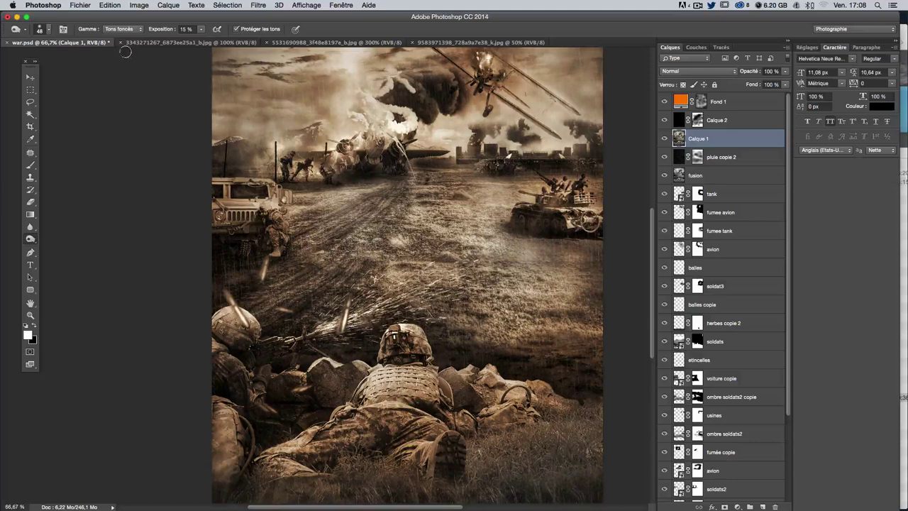
click(124, 31)
click(125, 37)
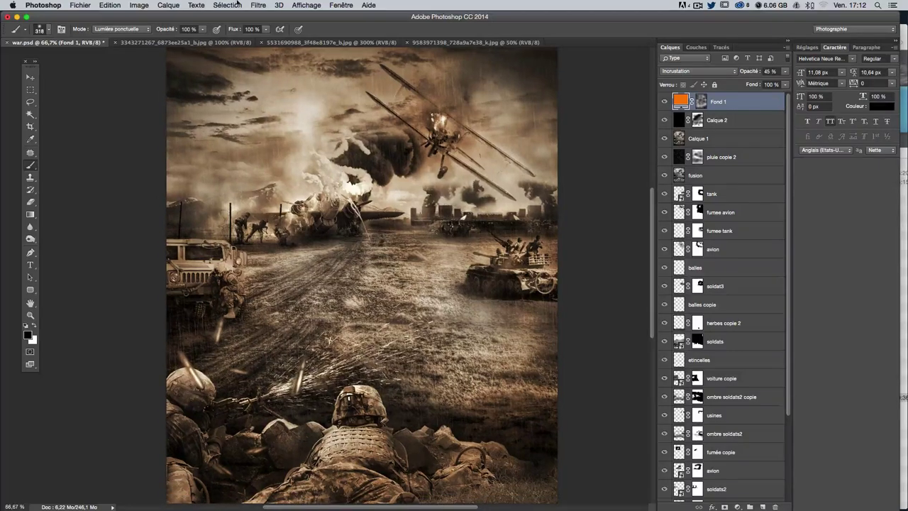
Step: Add a new layer named particules and open the brush preset sets to load
click(763, 506)
text(particule)
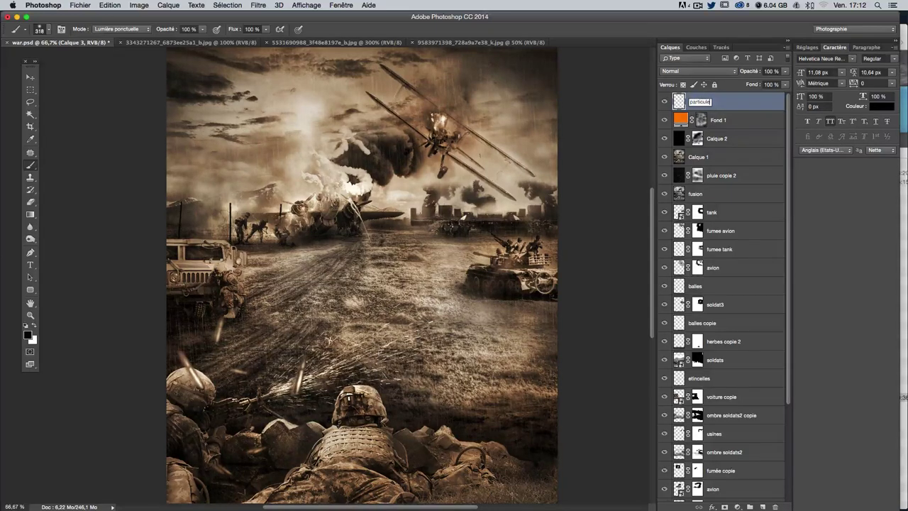
text(s)
key(Return)
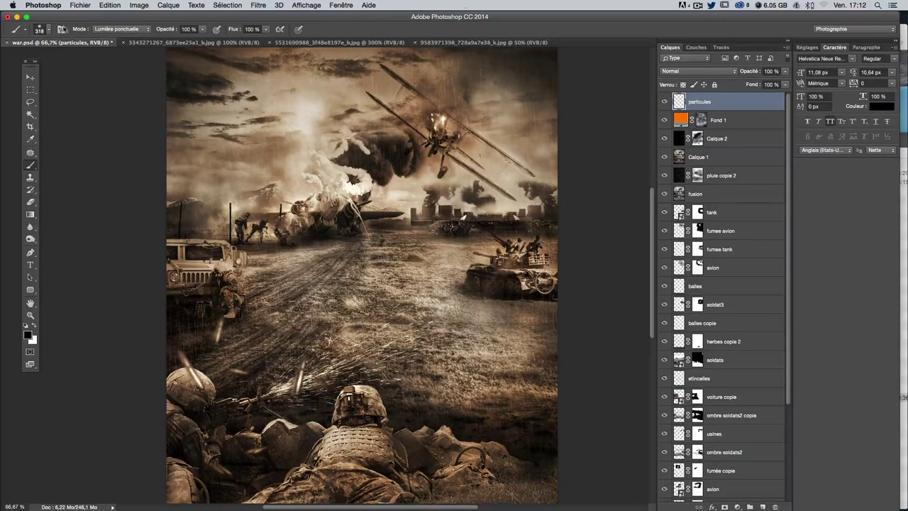
click(44, 29)
click(138, 46)
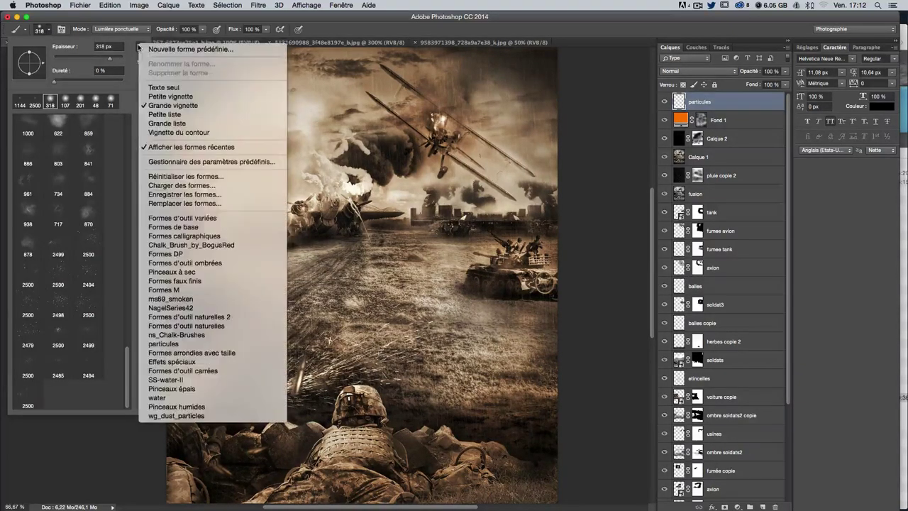
Step: Load the wg_dust_particles brushes, test the 2499 px particle brush, undo, and shrink it to 1296 px
click(170, 416)
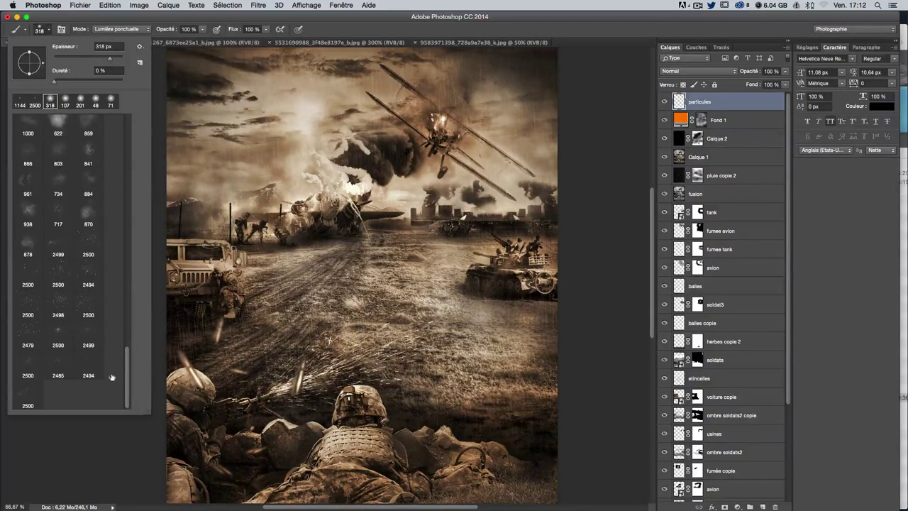
click(89, 334)
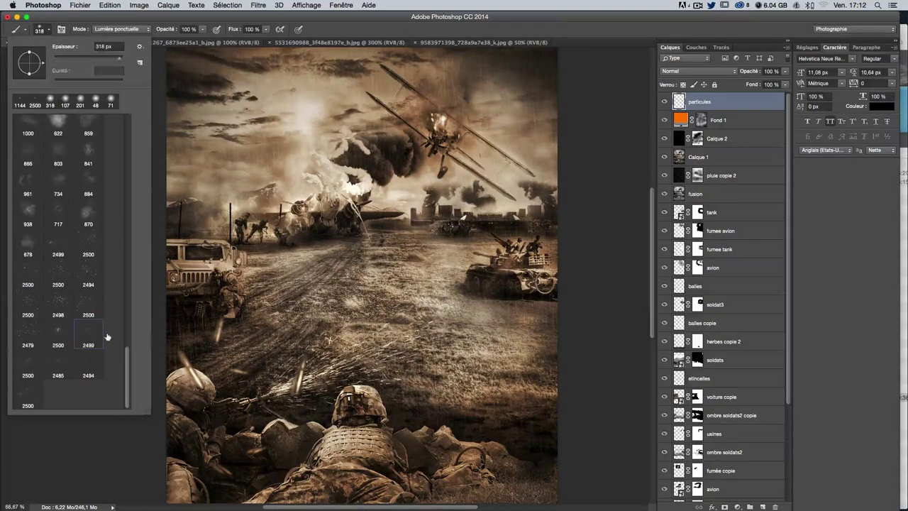
click(340, 234)
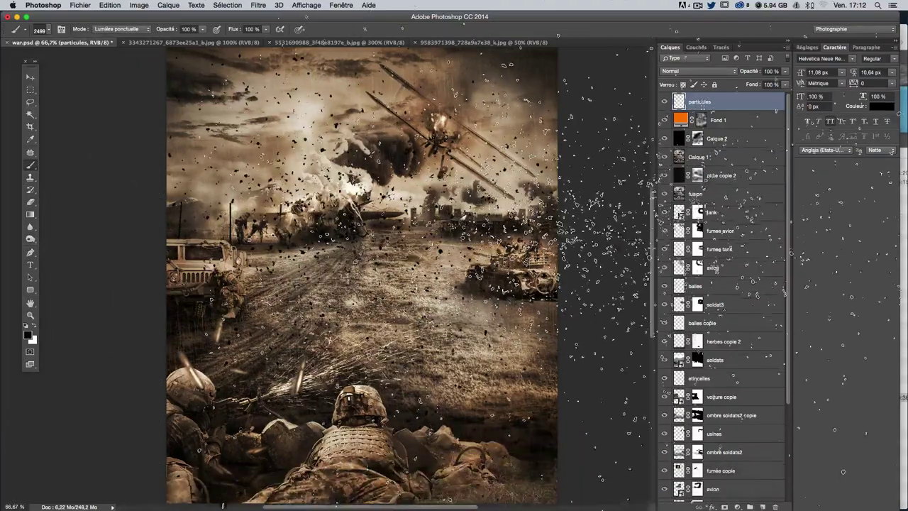
key(ctrl+z)
drag(369, 241, 305, 241)
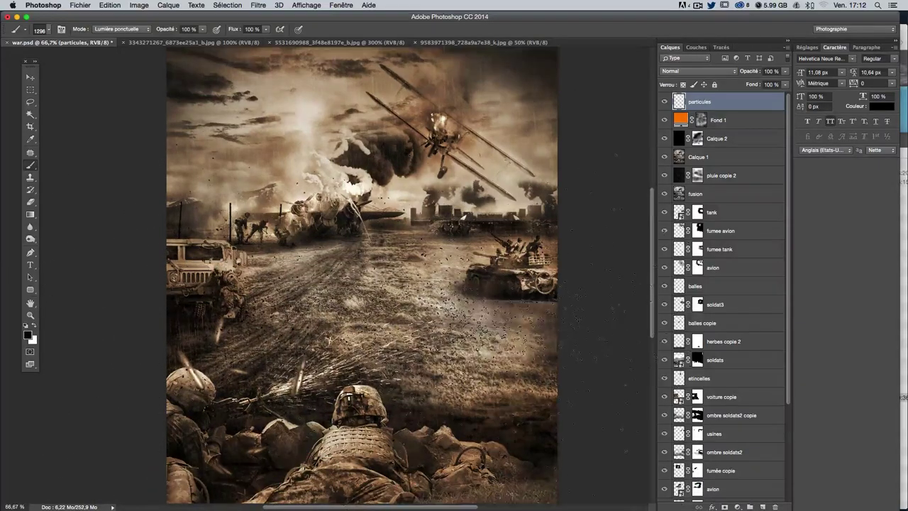
Step: Shrink the particle brush to 664 px and scatter particles around the biplane and the tank
scroll(234, 468, down, 5)
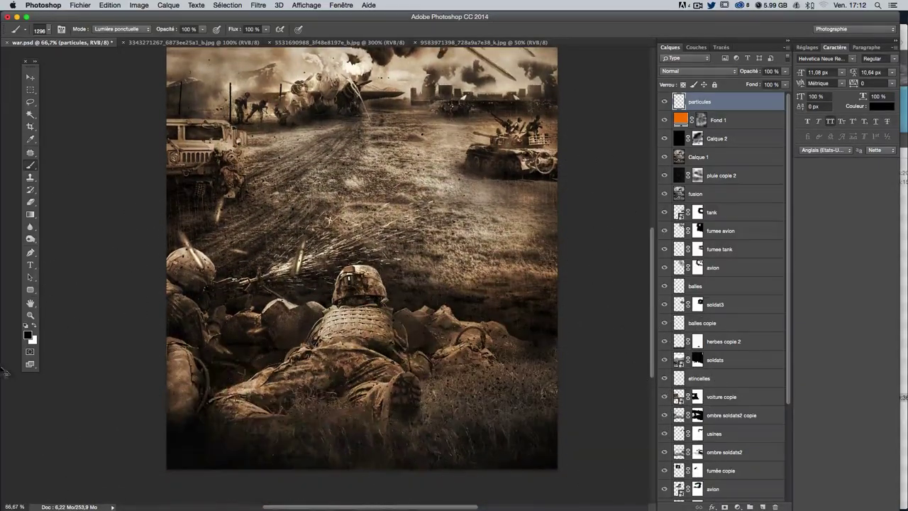
drag(426, 317, 341, 316)
scroll(560, 251, up, 5)
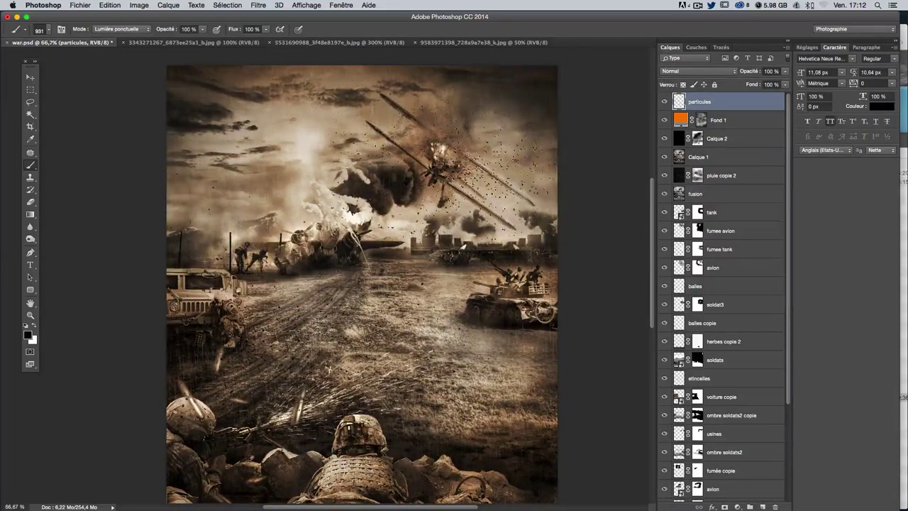
drag(497, 213, 439, 213)
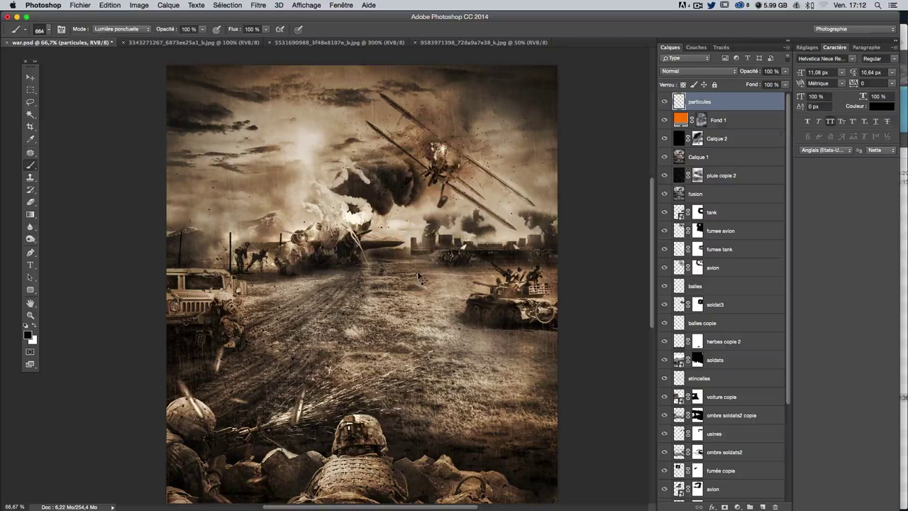
click(461, 174)
click(461, 323)
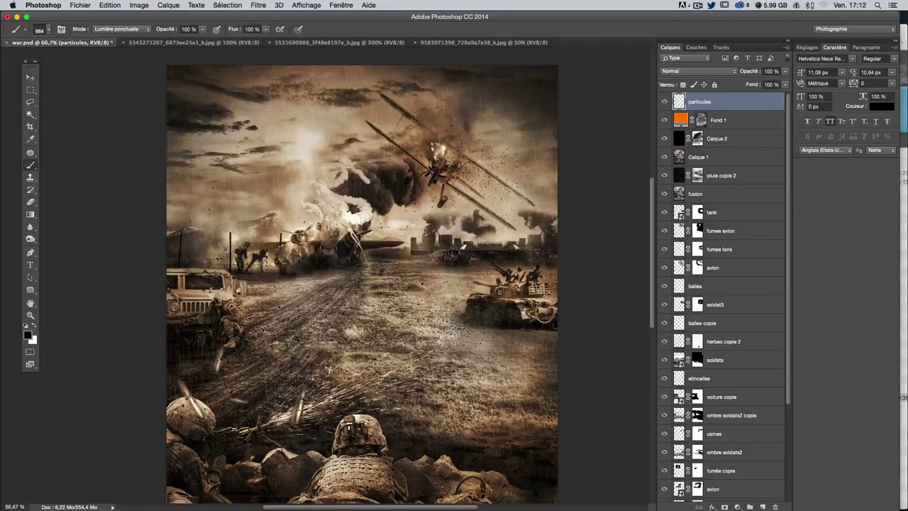
drag(496, 170, 481, 170)
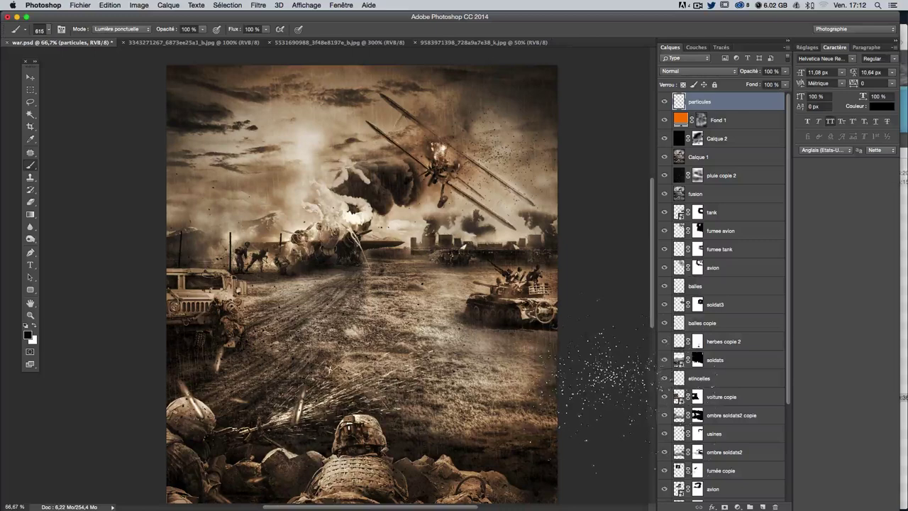
Step: Redo the particle strokes over the smoke, beside the humvee and around the prone soldiers
key(ctrl+z)
key(ctrl+alt+z)
key(ctrl+shift+z)
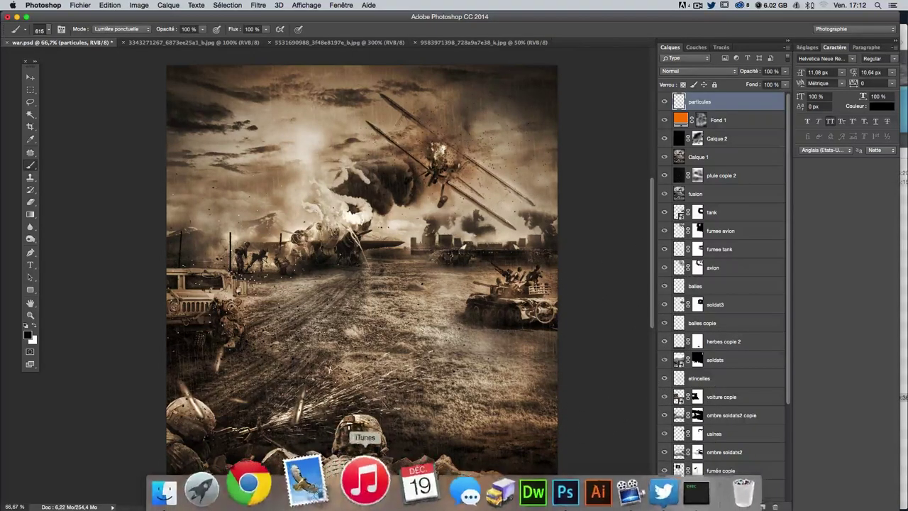
drag(337, 191, 302, 177)
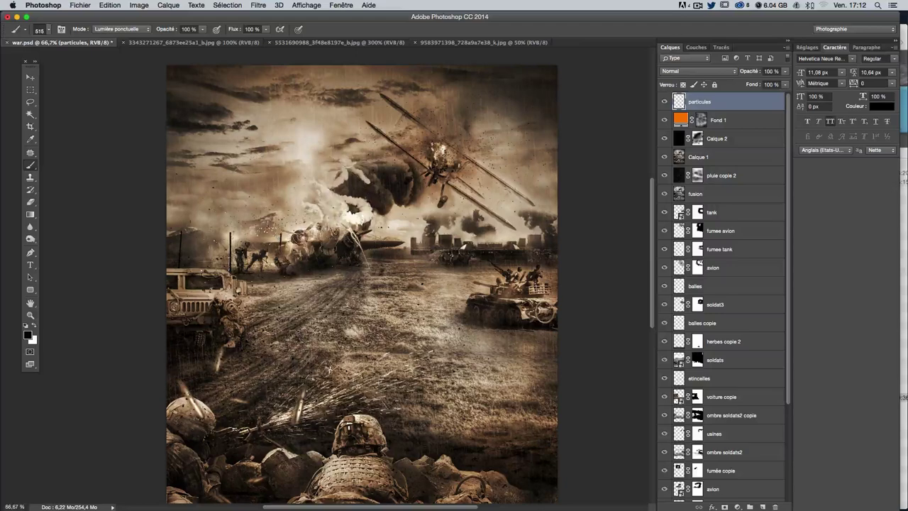
drag(252, 351, 220, 386)
drag(248, 247, 307, 345)
scroll(362, 284, down, 3)
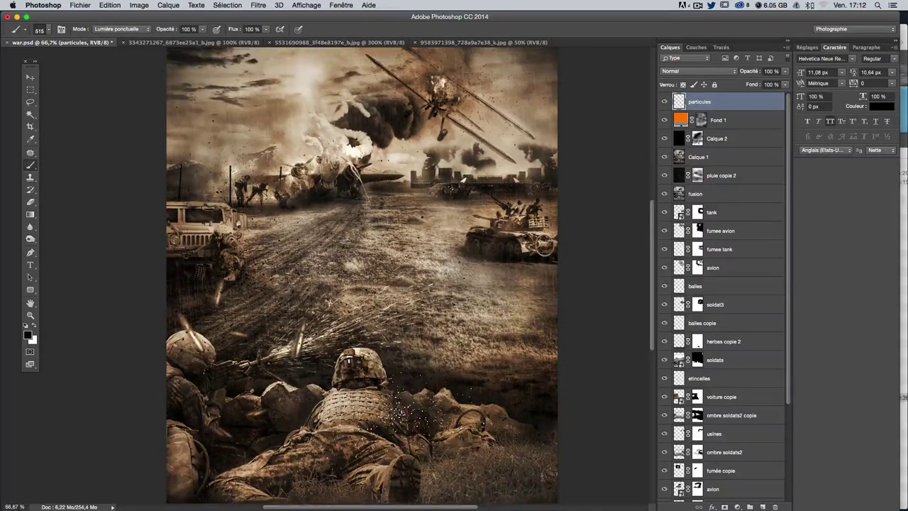
Step: Try a large stroke with the 2500 px particle brush, then undo it
click(49, 30)
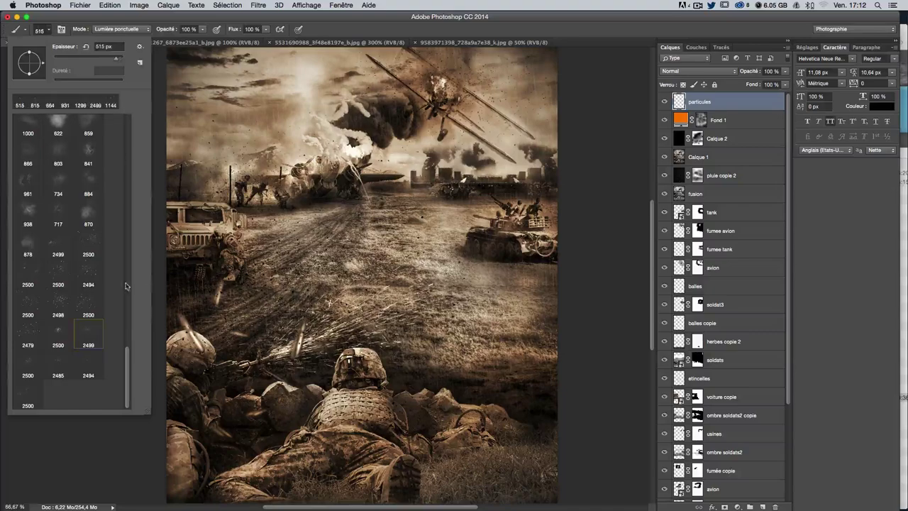
click(58, 330)
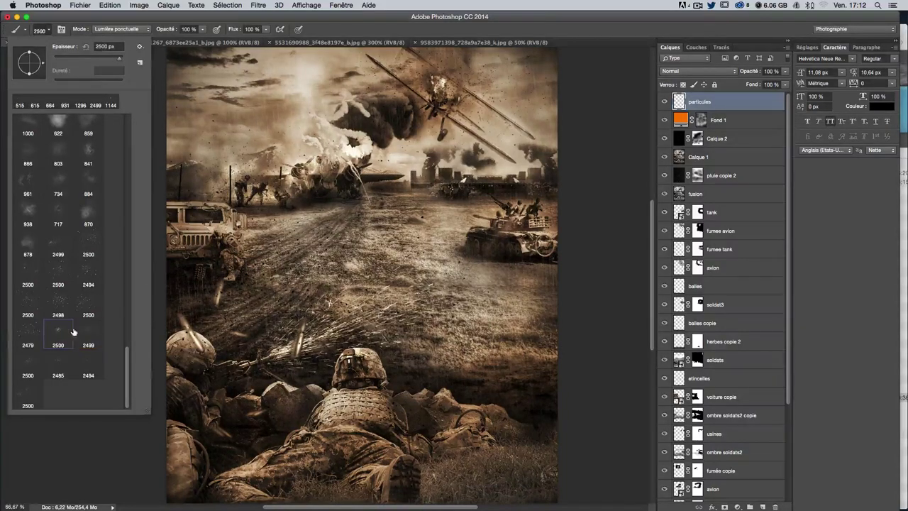
drag(369, 238, 426, 298)
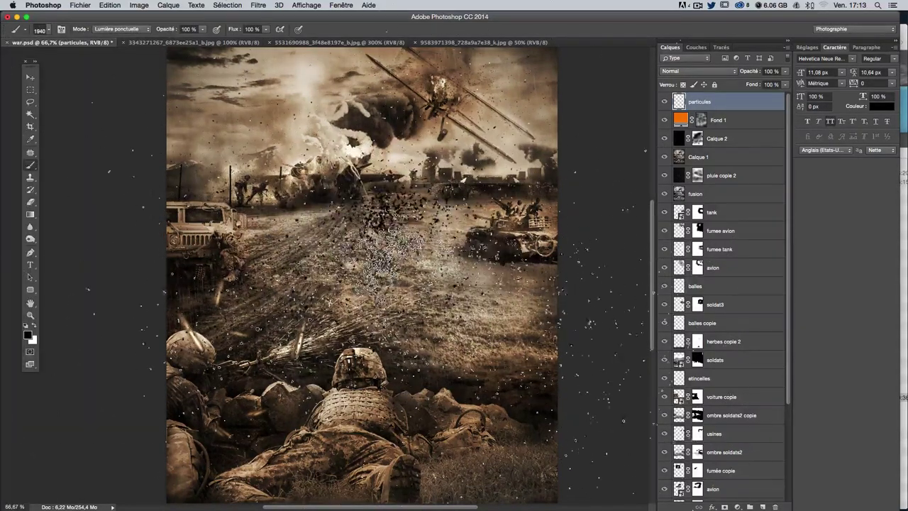
key(ctrl+z)
click(48, 29)
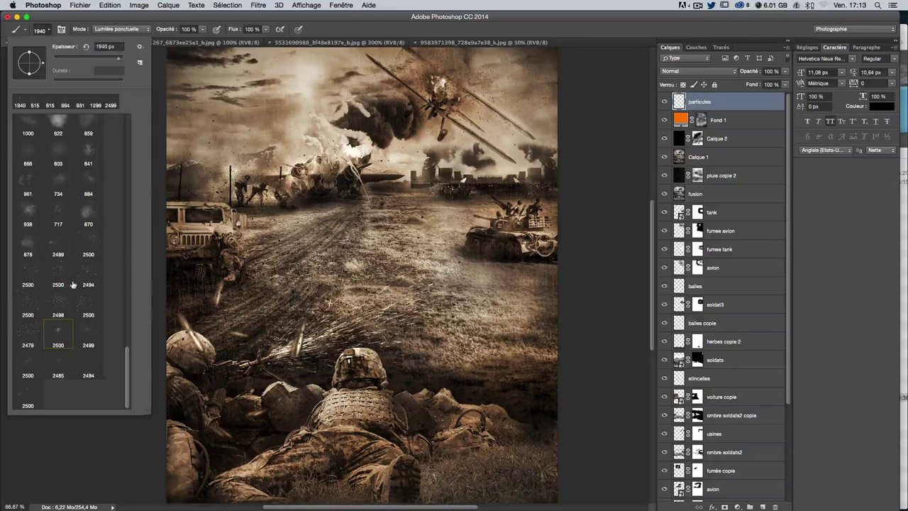
key(Return)
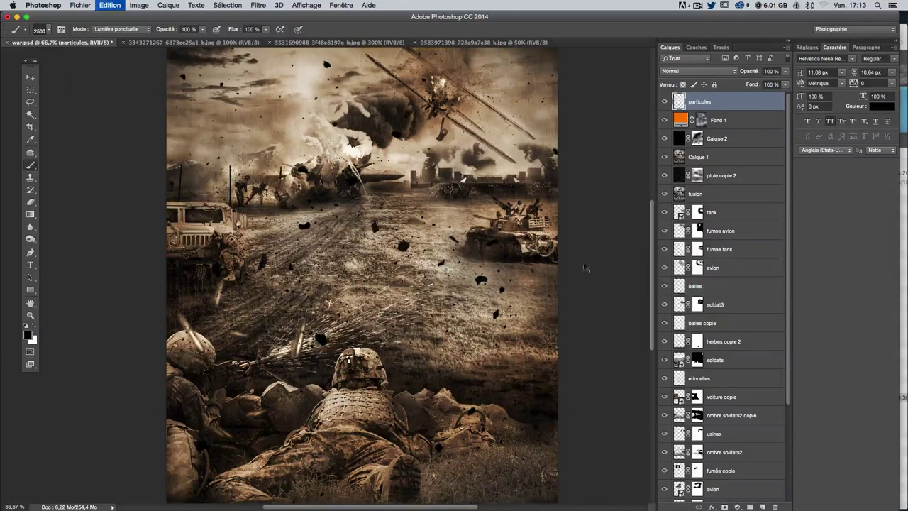
Step: Shrink the particle brush to 1095 px, test a stamp of dark specks, and undo it
drag(401, 269, 296, 261)
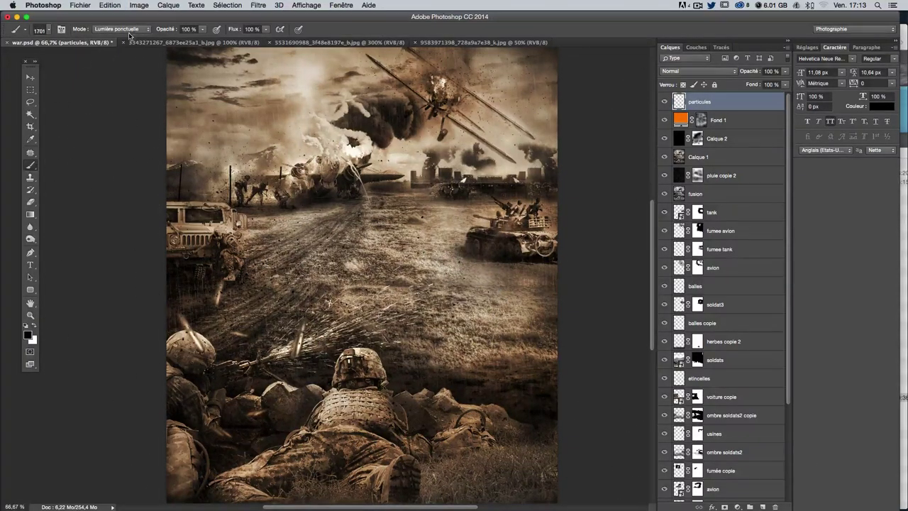
click(47, 30)
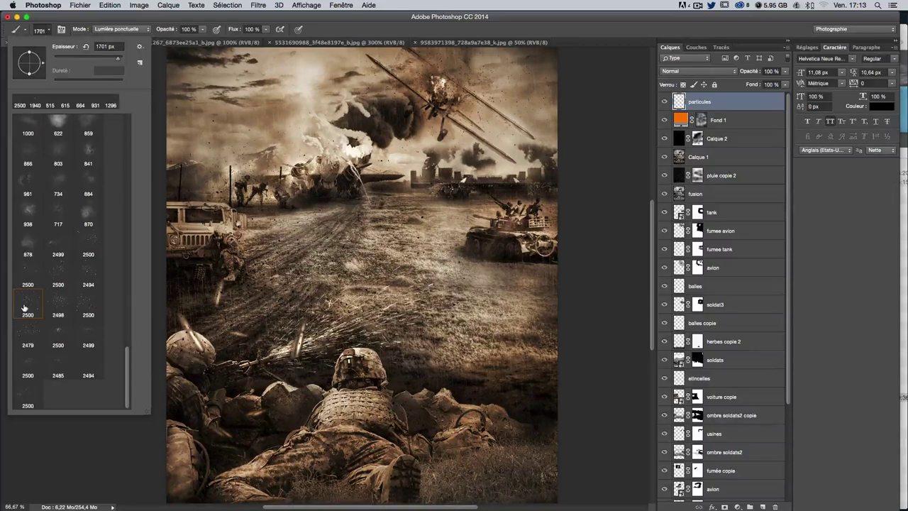
key(Return)
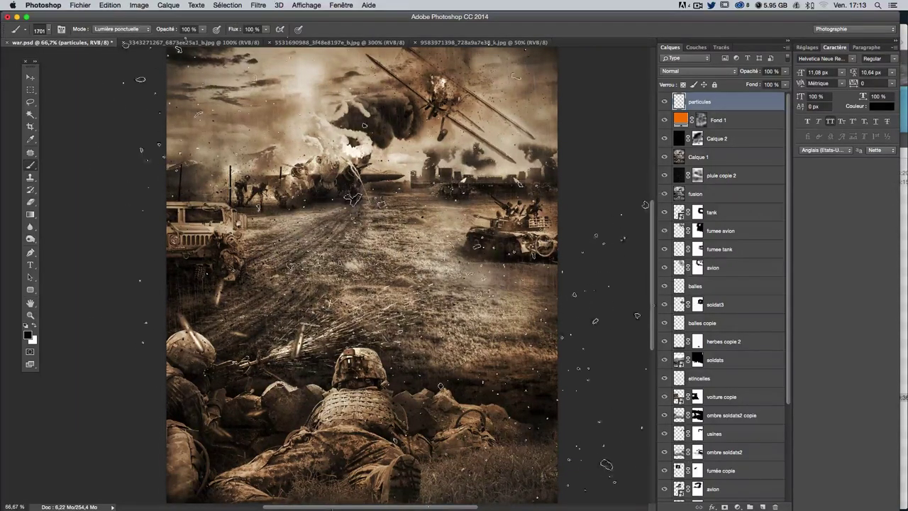
drag(425, 259, 312, 259)
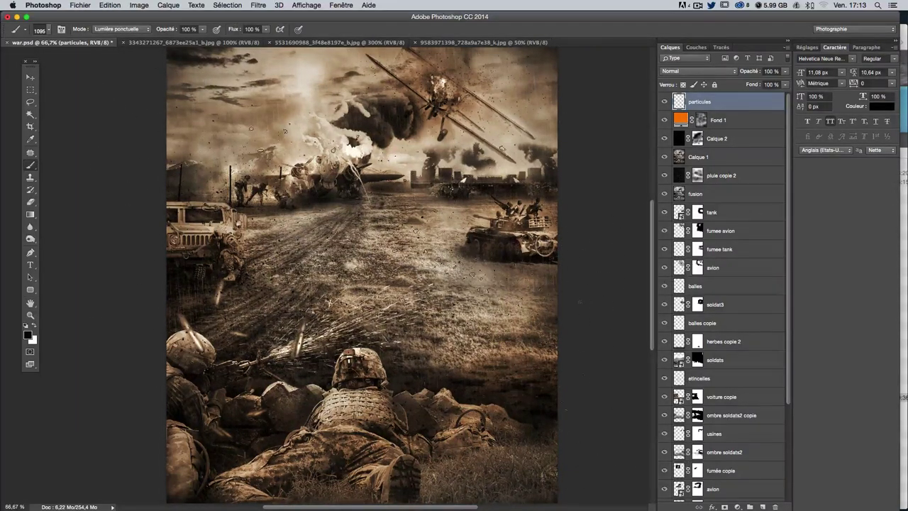
click(317, 328)
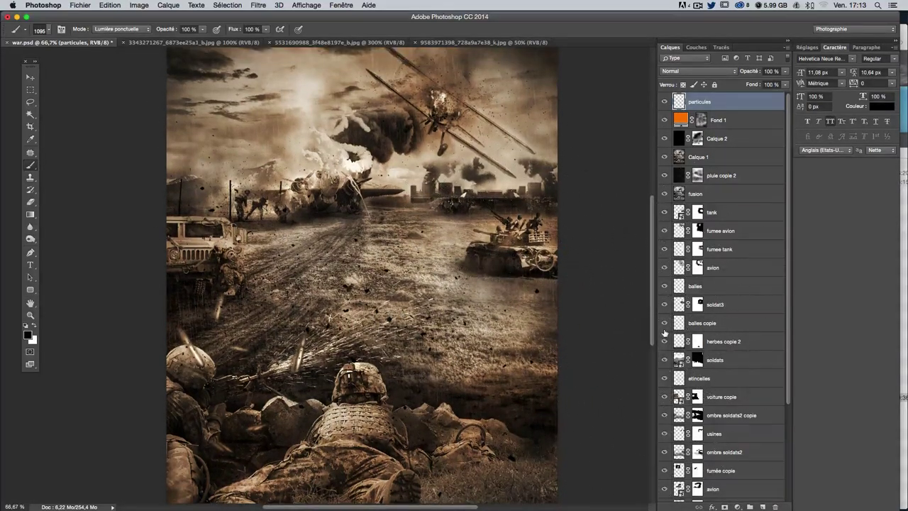
key(ctrl+z)
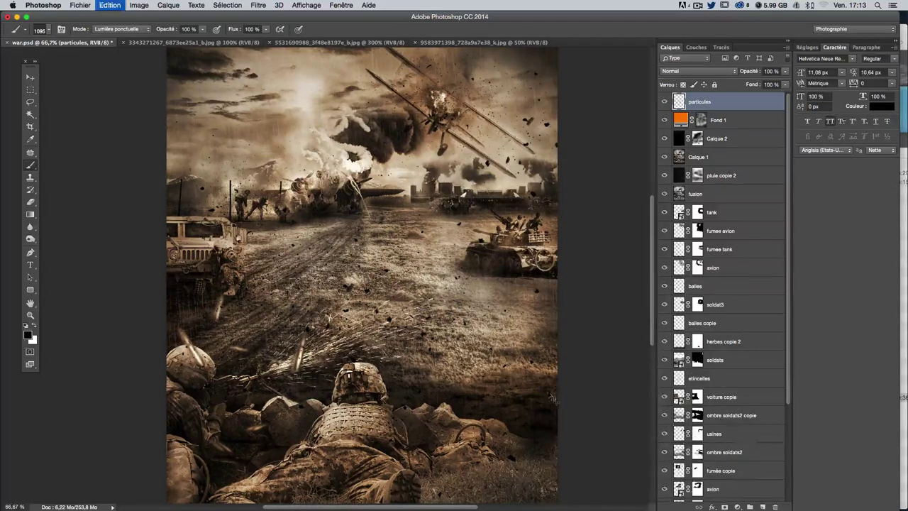
Step: Pan around the image to check the lower soldiers, then recentre the view
drag(537, 291, 477, 308)
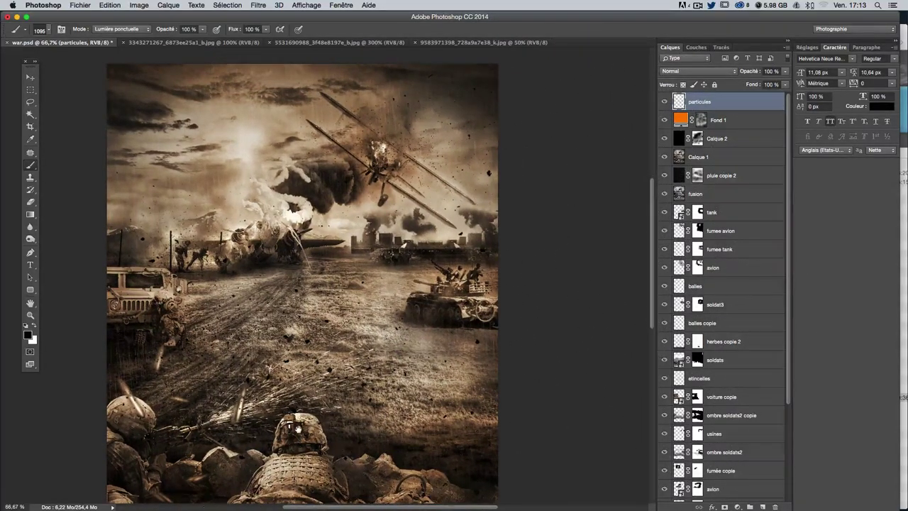
drag(128, 150, 284, 198)
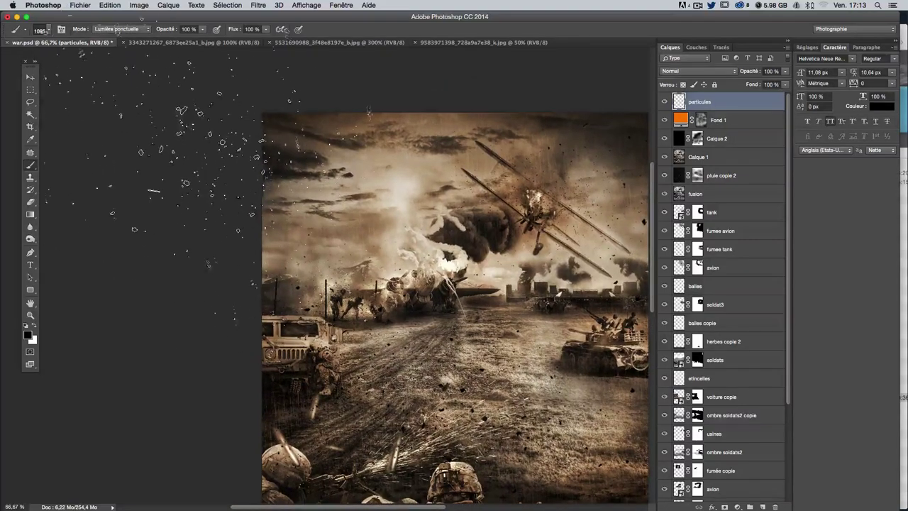
drag(539, 376, 412, 237)
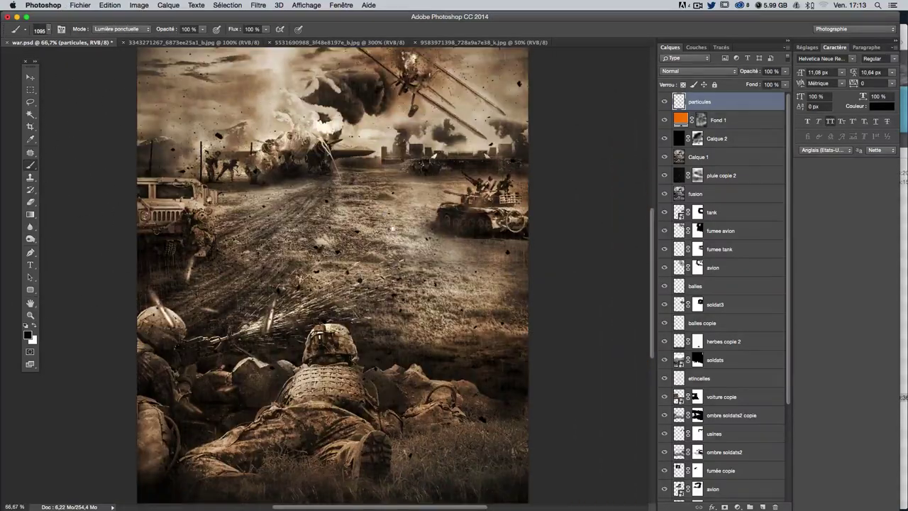
mouse_move(446, 354)
mouse_down()
mouse_move(540, 416)
mouse_move(578, 465)
mouse_up()
drag(642, 396, 549, 348)
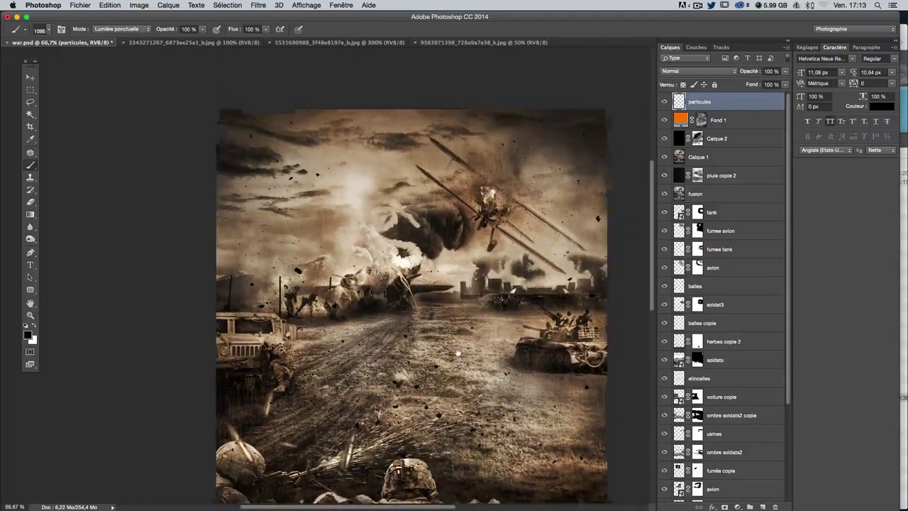
Step: Add a layer mask to the particules layer and pick a much smaller soft round brush
click(724, 507)
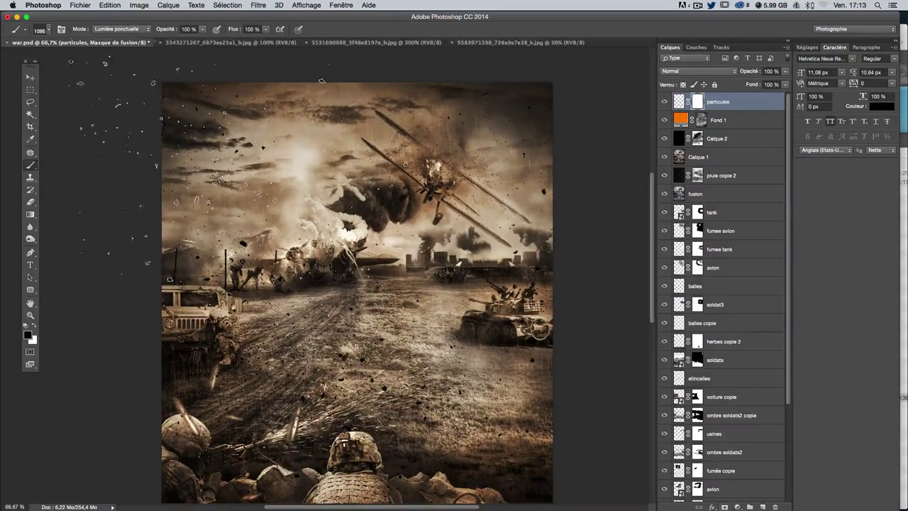
click(50, 30)
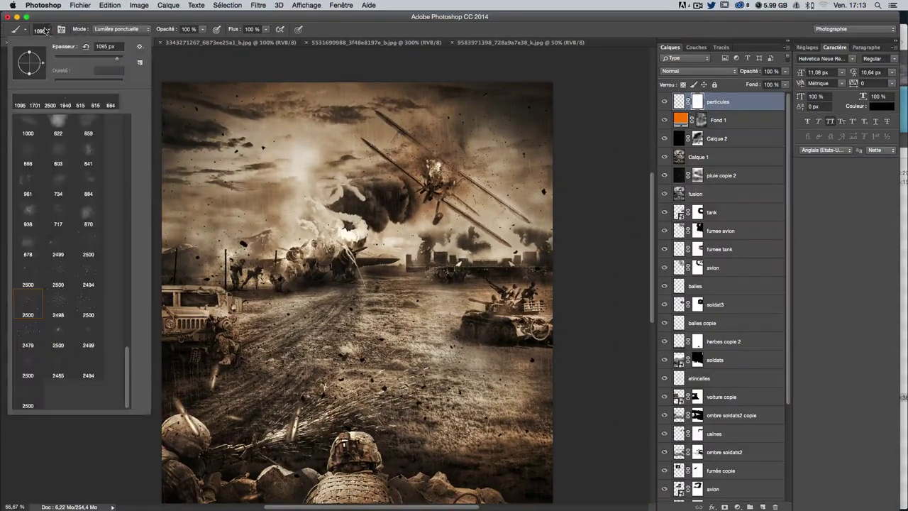
scroll(71, 212, up, 10)
click(27, 129)
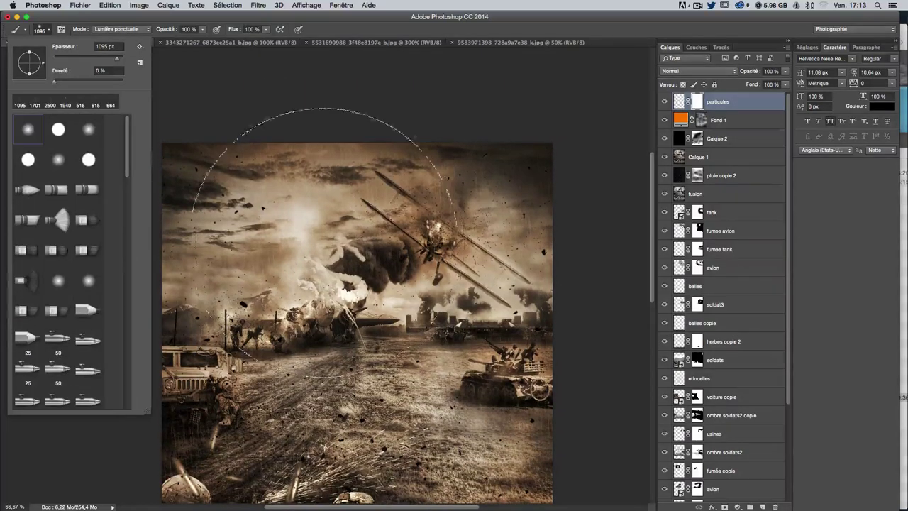
drag(404, 252, 336, 259)
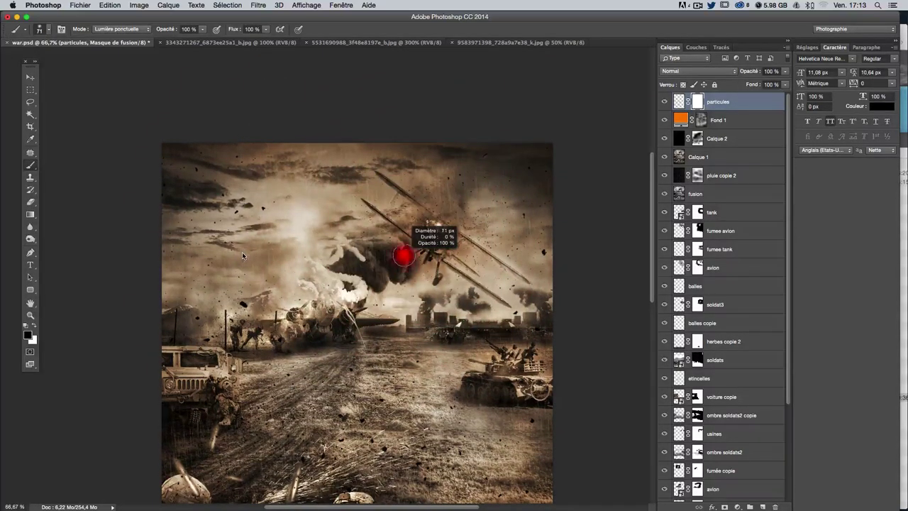
Step: Scroll around the war scene while hiding parts of the particles on the mask
scroll(336, 259, down, 2)
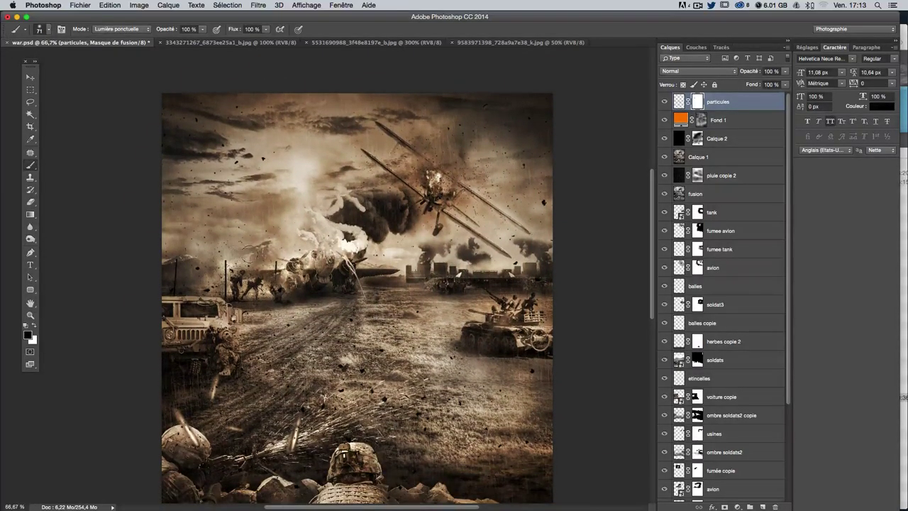
scroll(351, 274, down, 5)
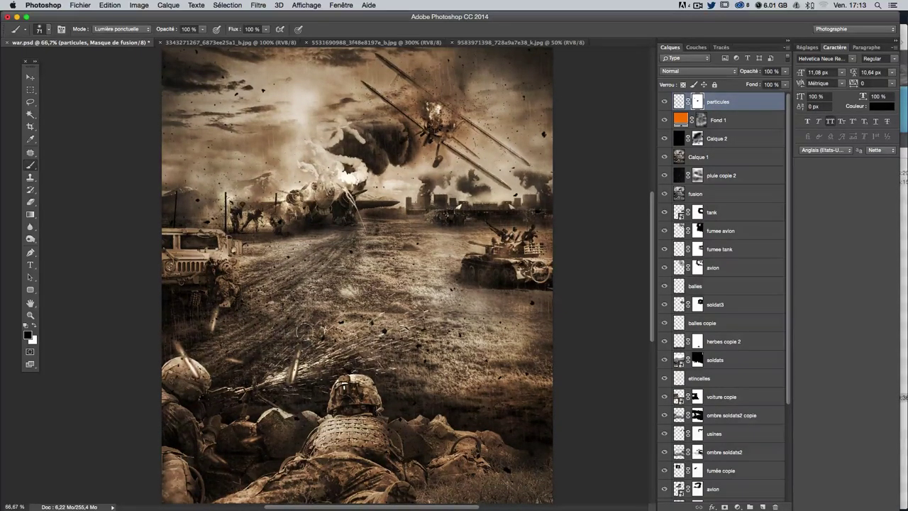
scroll(381, 340, down, 2)
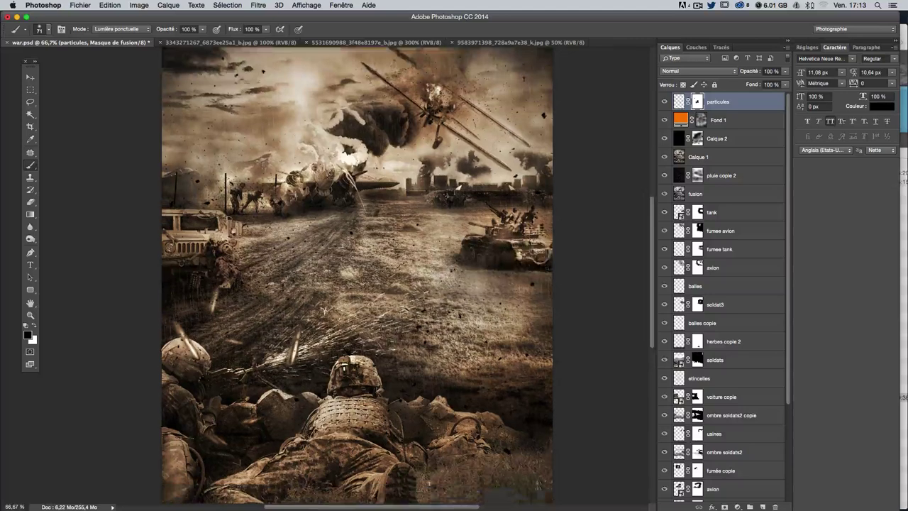
scroll(383, 334, down, 2)
scroll(389, 328, down, 2)
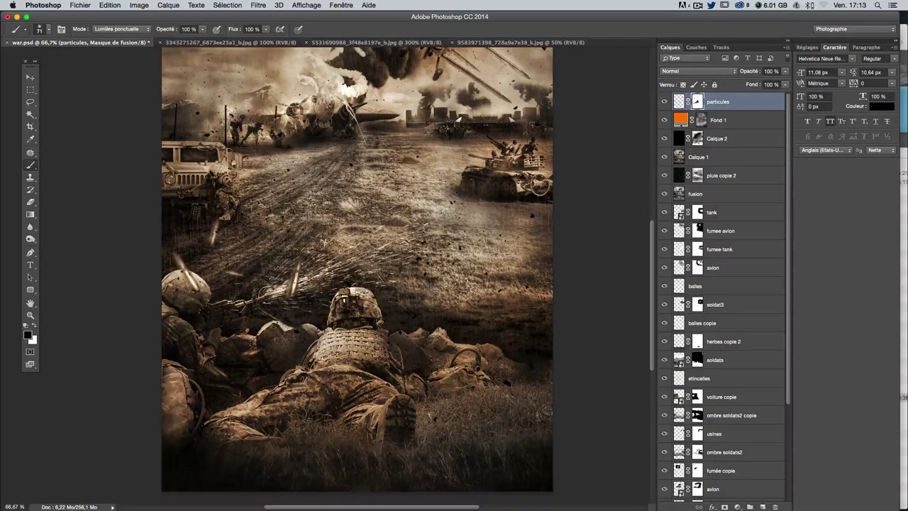
scroll(383, 297, up, 1)
scroll(394, 294, up, 3)
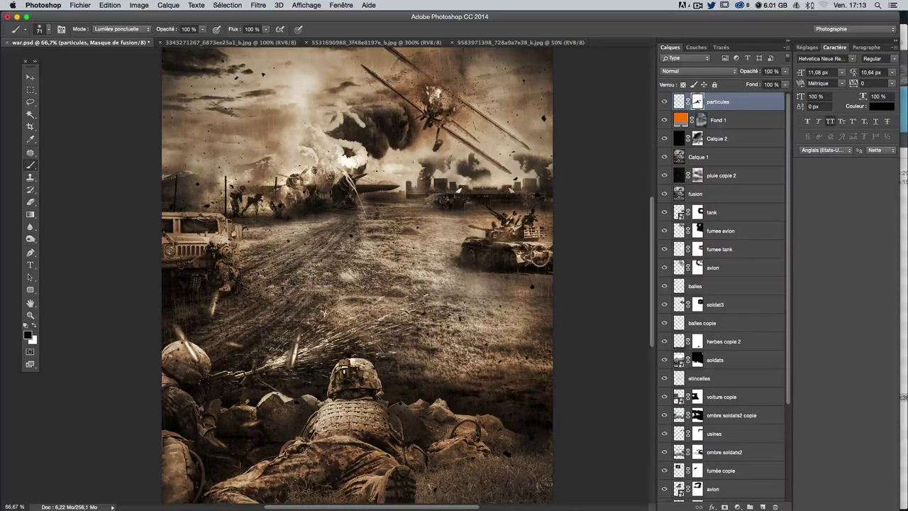
scroll(436, 317, up, 2)
scroll(435, 325, up, 1)
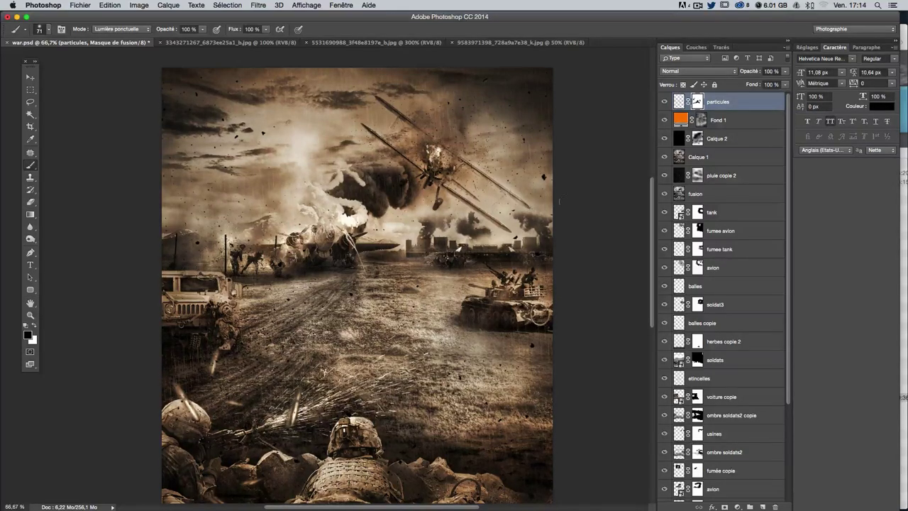
scroll(573, 195, down, 1)
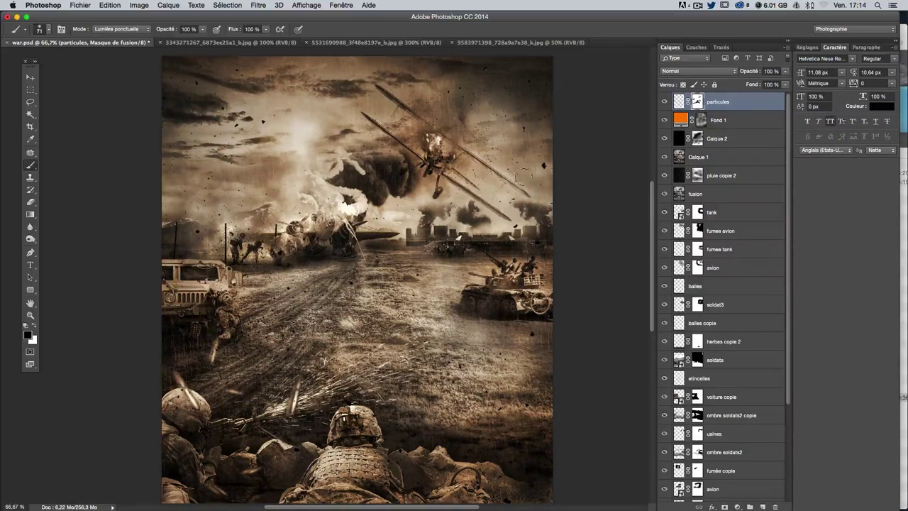
scroll(637, 256, down, 1)
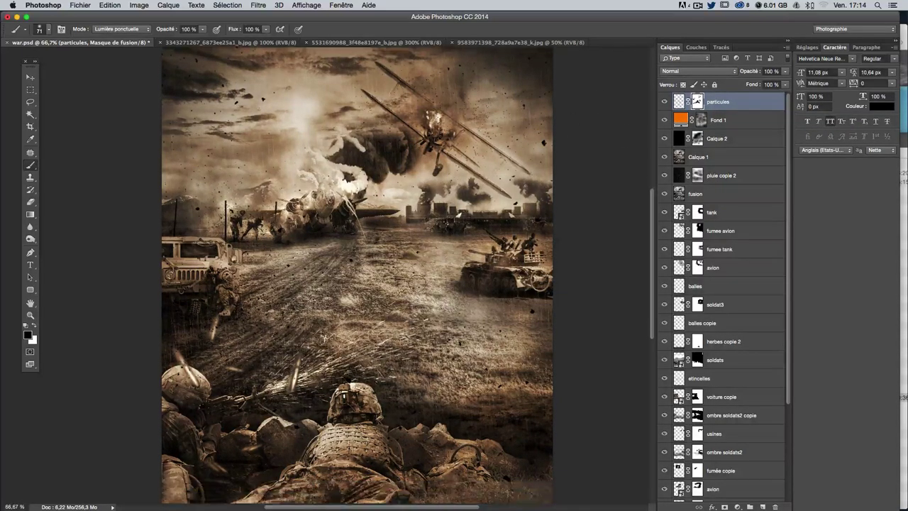
scroll(637, 257, down, 1)
scroll(636, 257, down, 1)
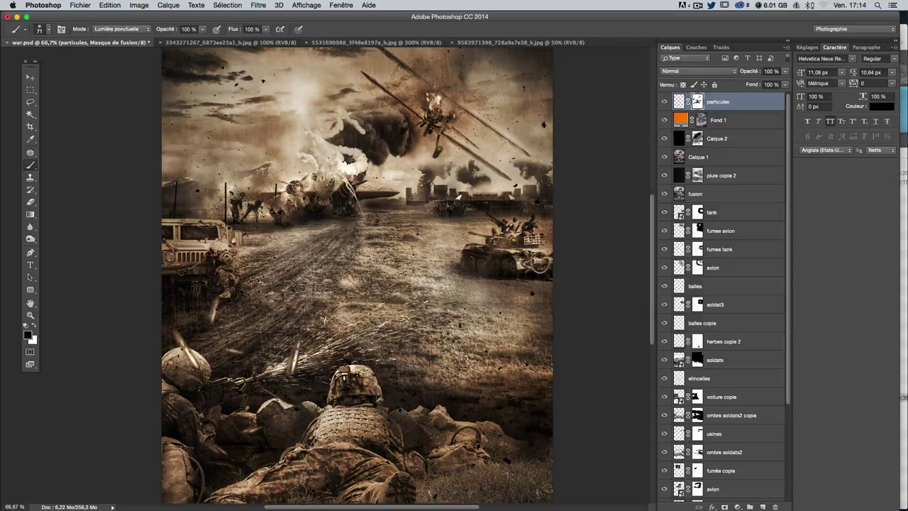
scroll(456, 283, up, 1)
scroll(456, 284, up, 2)
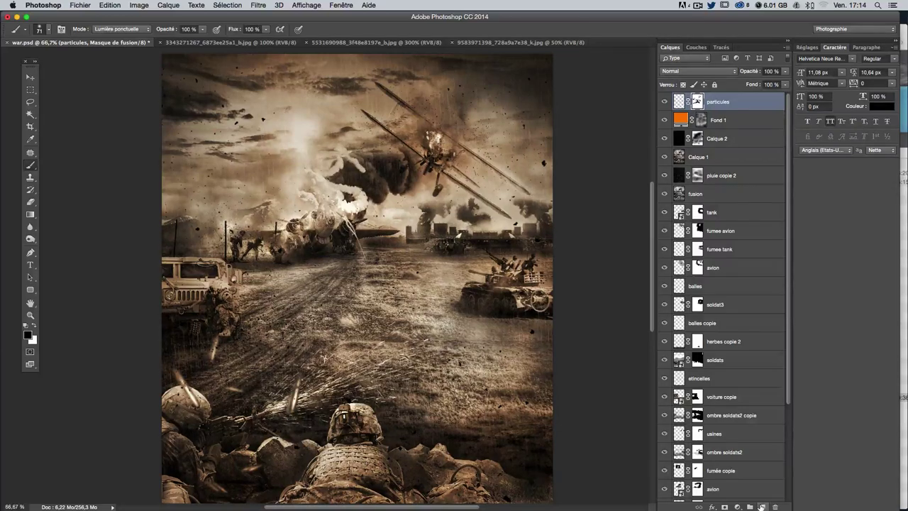
Step: Add a new empty layer and append the SS-water-II brush set to the presets
click(762, 506)
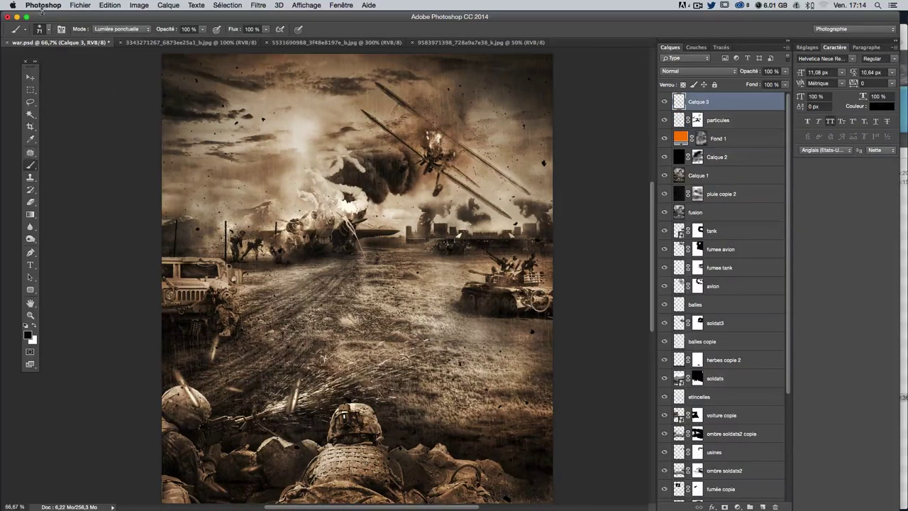
click(47, 30)
click(139, 46)
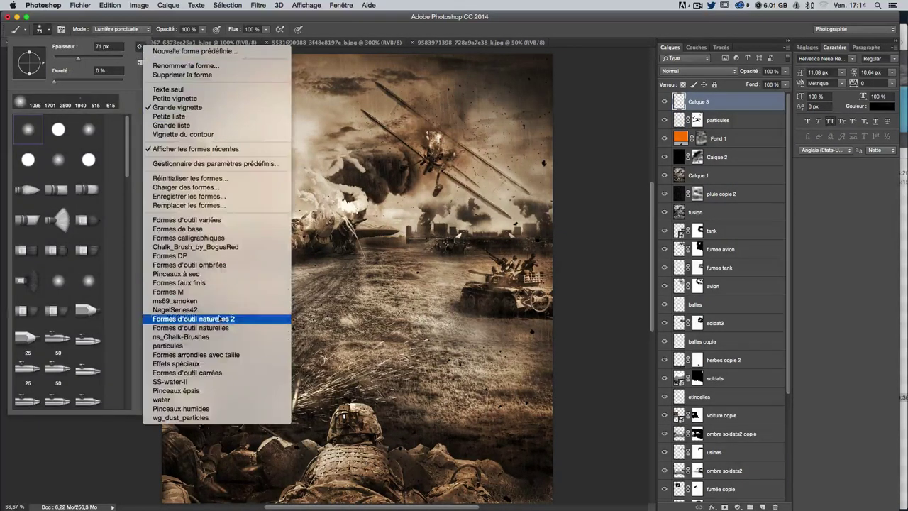
click(177, 381)
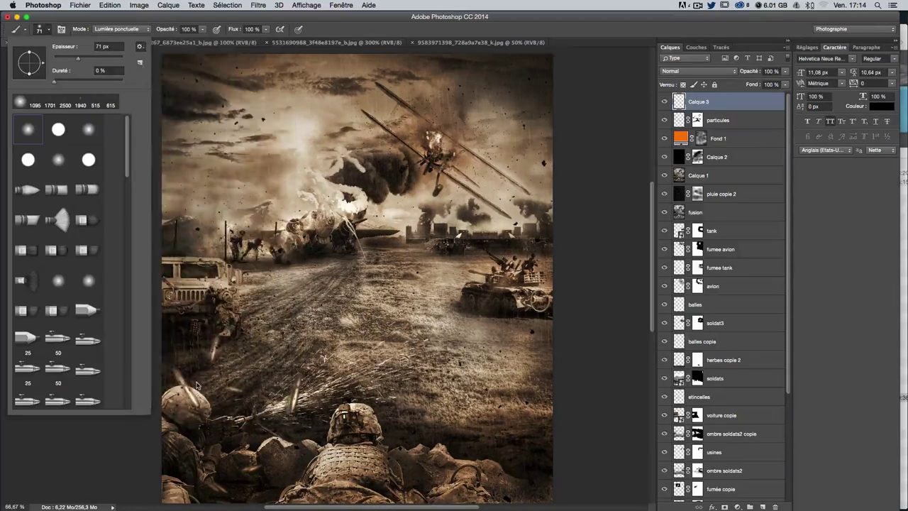
click(417, 175)
Step: Choose a large water splash brush and test a dark splash stamp, then undo it
scroll(95, 263, down, 10)
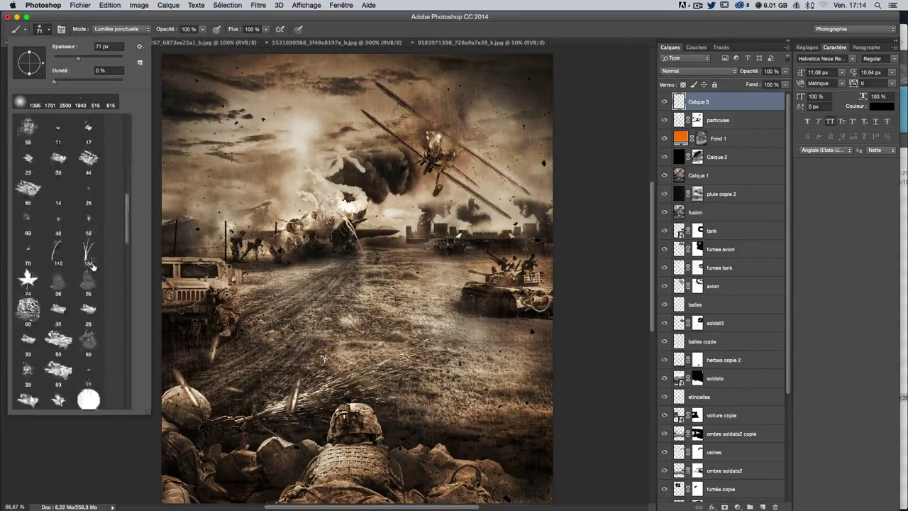
scroll(95, 263, down, 10)
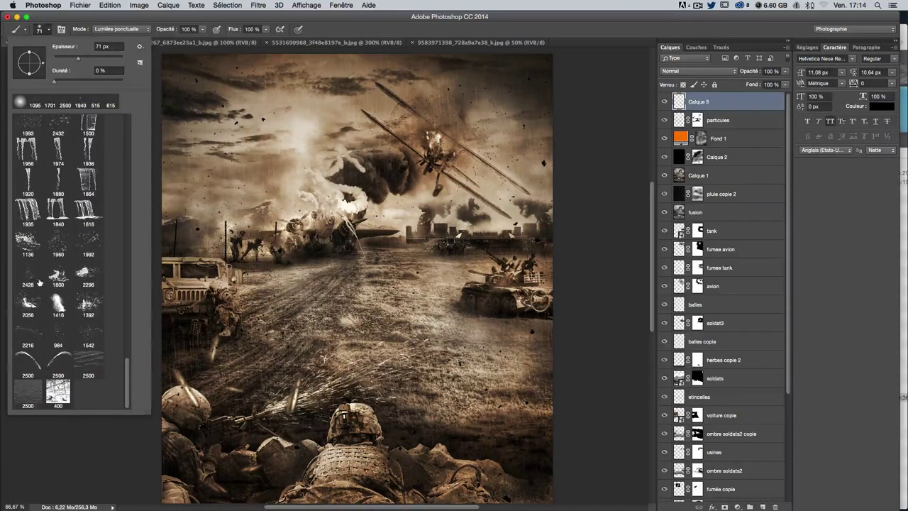
click(27, 314)
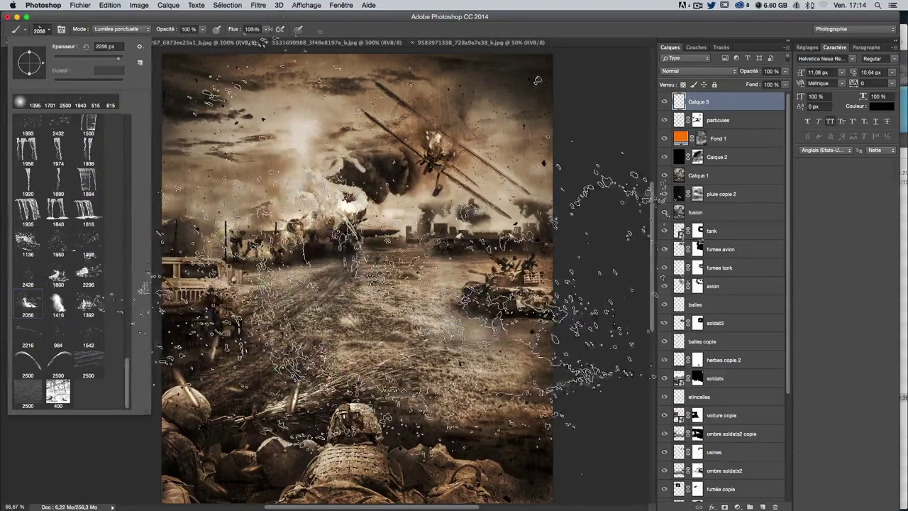
click(347, 284)
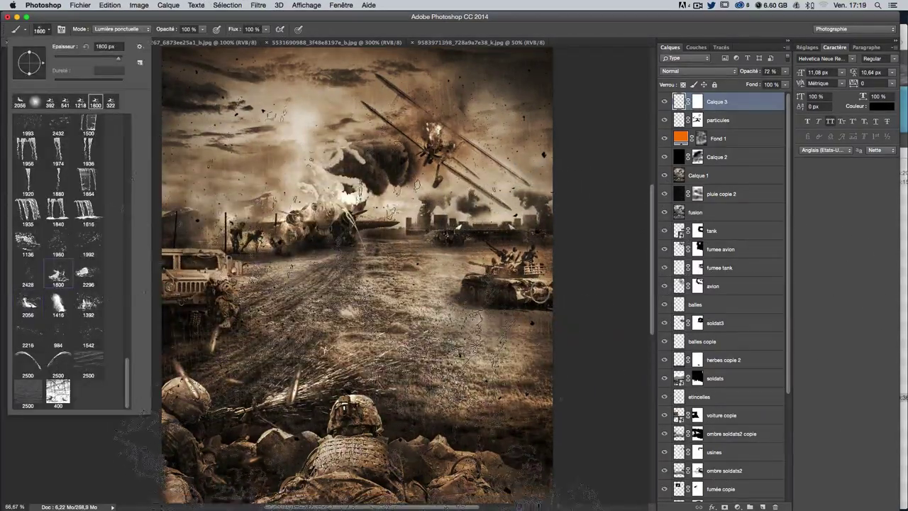
key(Return)
click(368, 418)
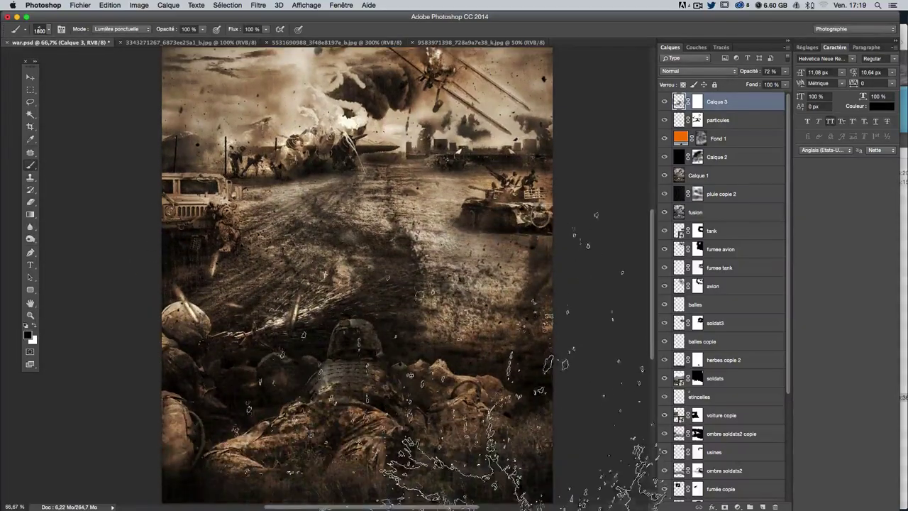
key(ctrl+z)
Step: Reduce the splash brush to 1031 px and stamp splatters over the lower-left soldiers
scroll(426, 426, down, 3)
scroll(432, 368, down, 2)
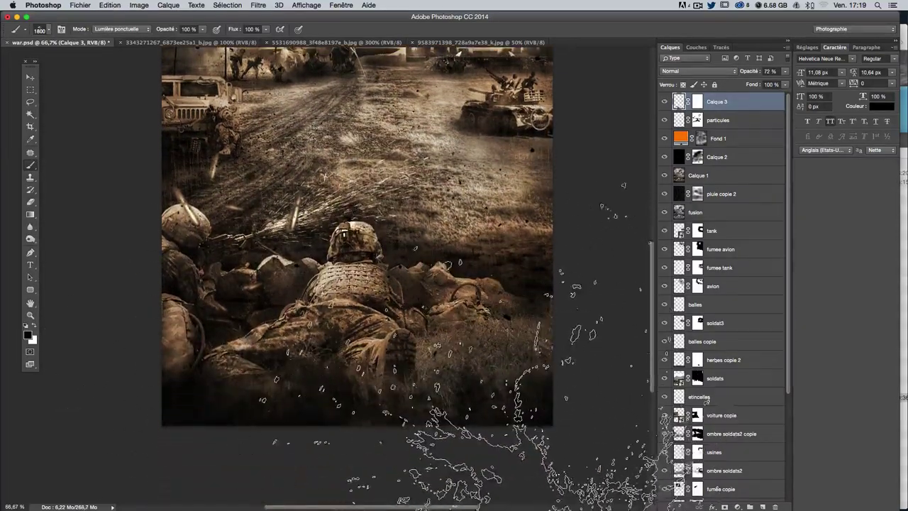
drag(383, 348, 362, 348)
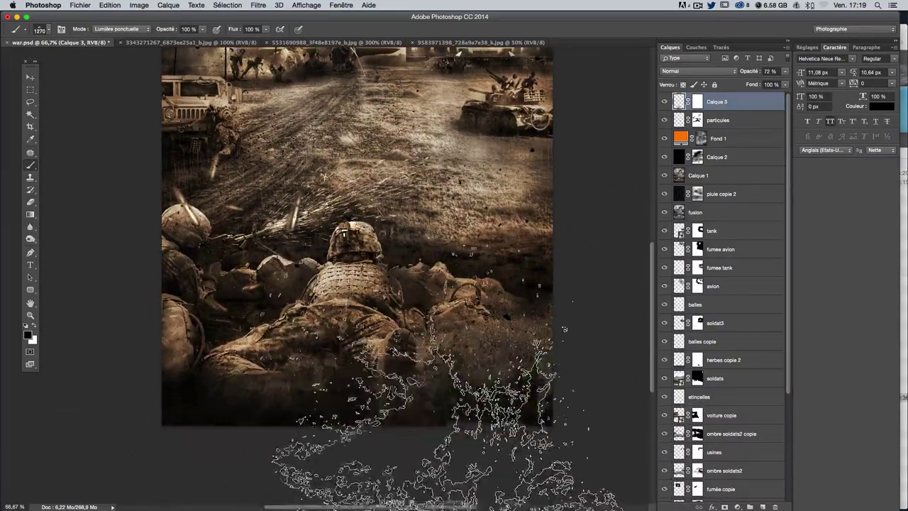
click(361, 347)
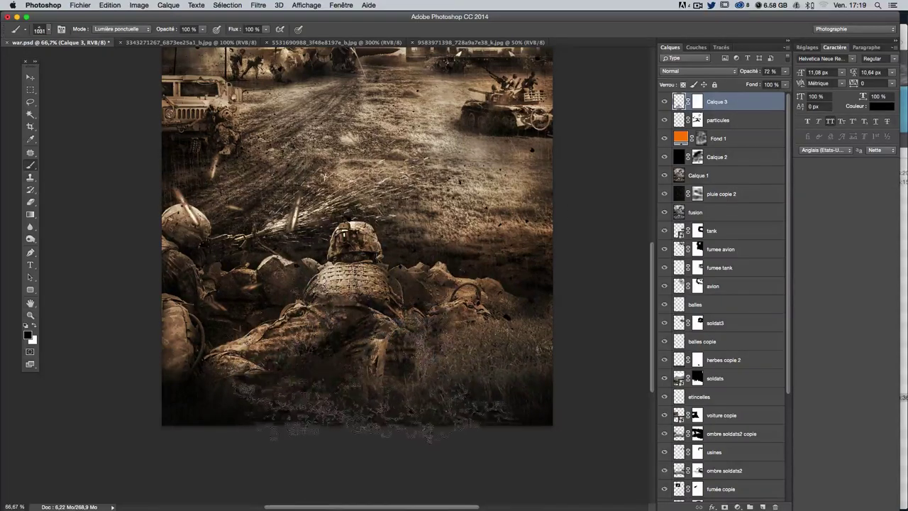
click(312, 312)
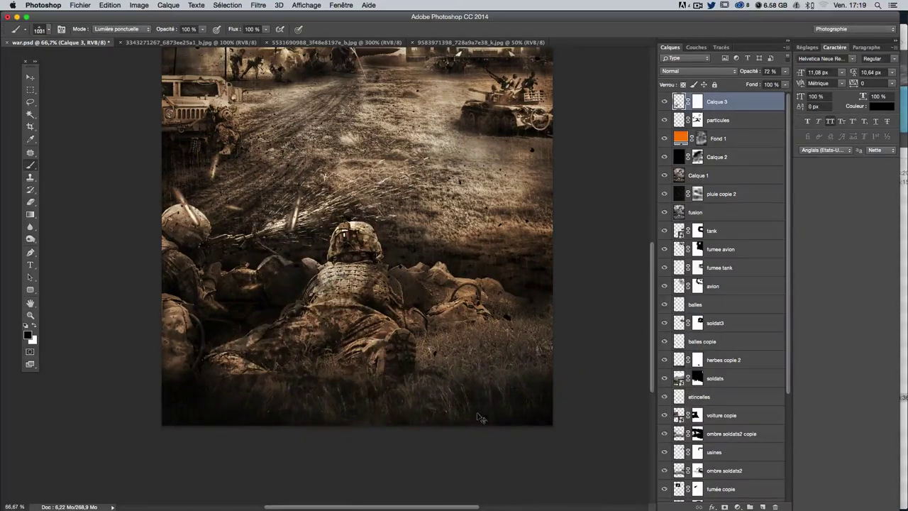
Step: Try splatters around the left vehicles and over the road, undoing both
scroll(481, 418, up, 1)
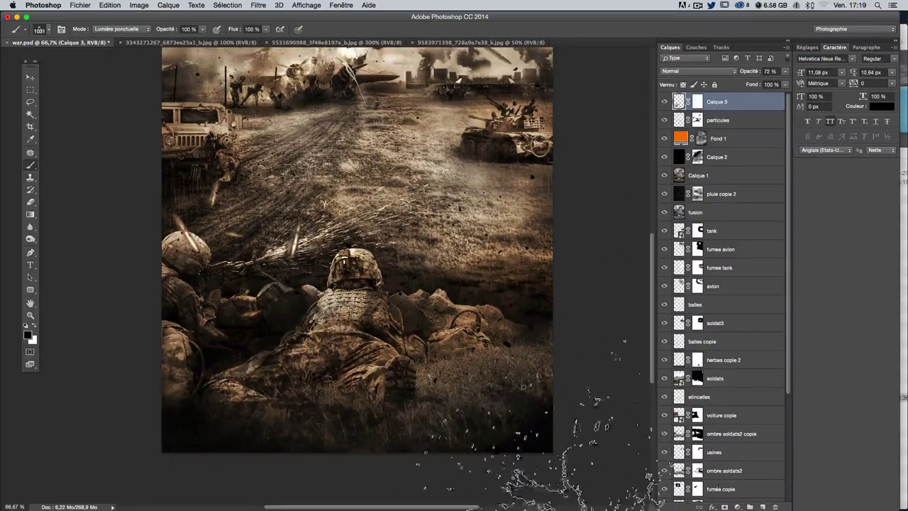
scroll(539, 468, up, 4)
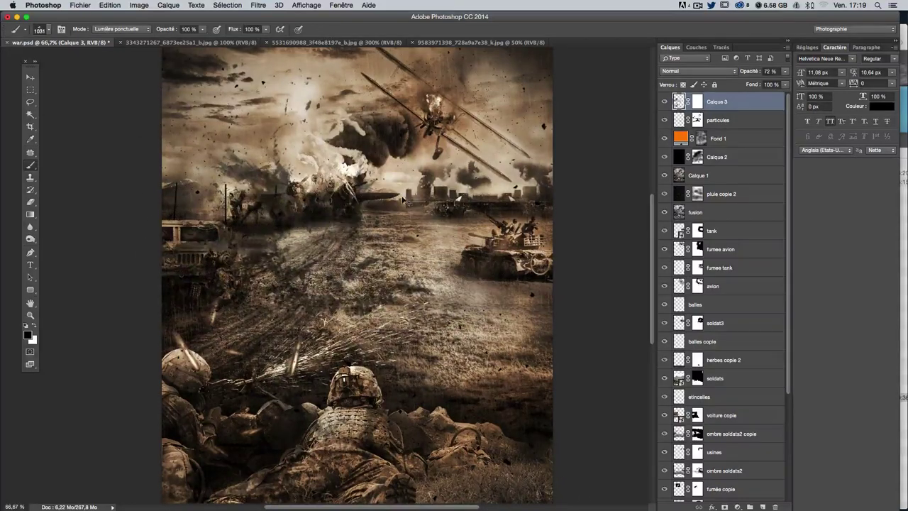
click(234, 188)
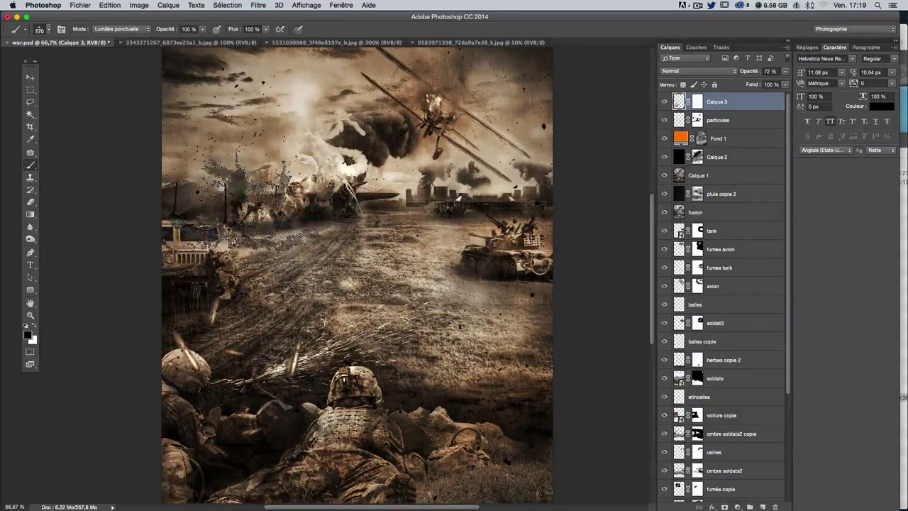
key(ctrl+z)
scroll(426, 323, up, 1)
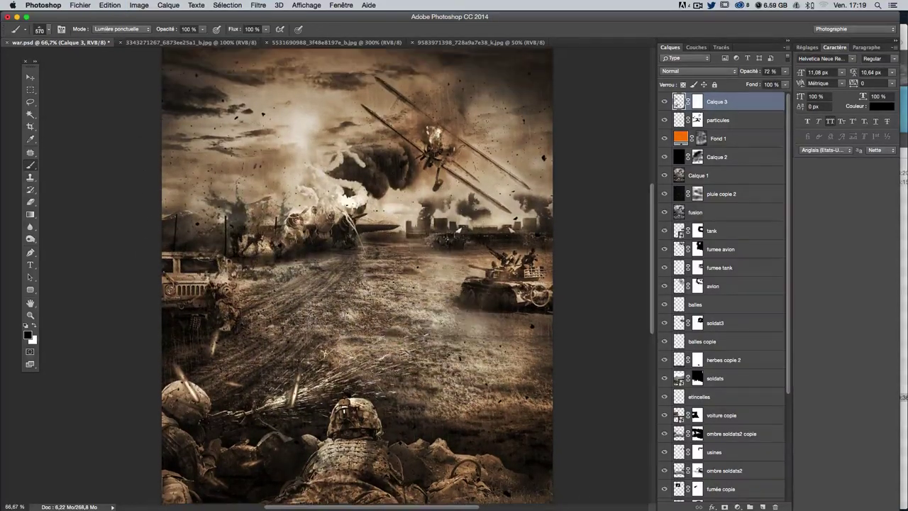
click(301, 234)
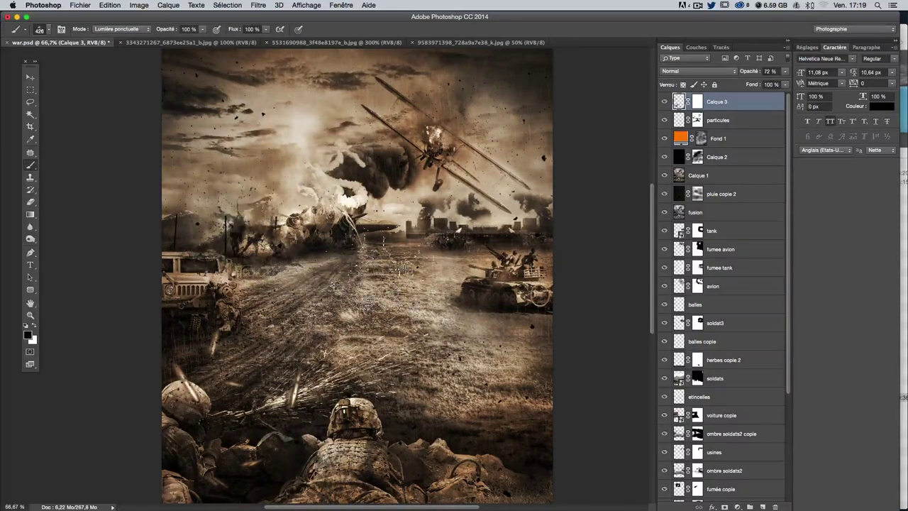
key(ctrl+z)
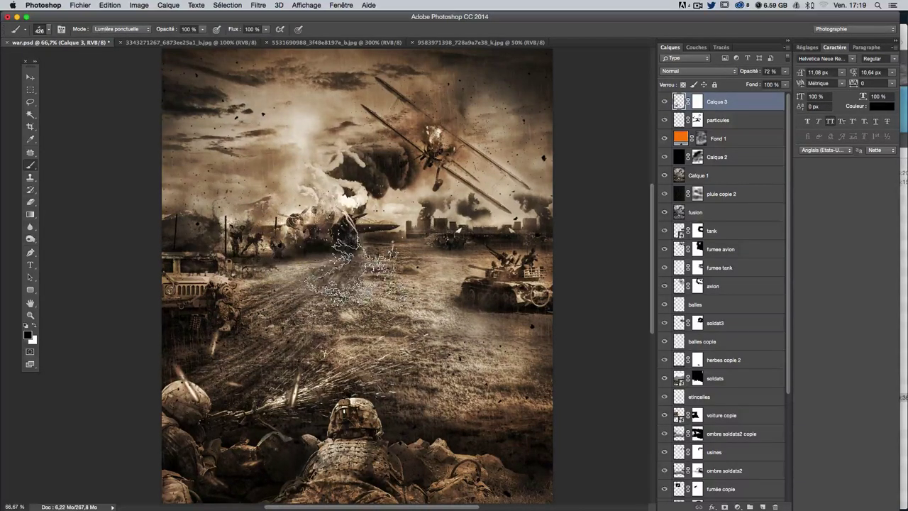
scroll(496, 266, up, 1)
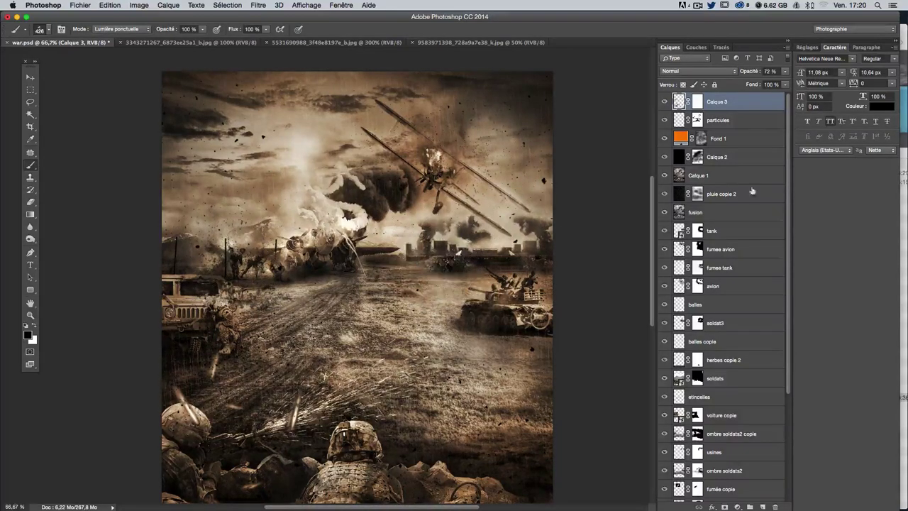
Step: Target Calque 3's layer mask and size the brush tip to 58 px
key(ctrl+backslash)
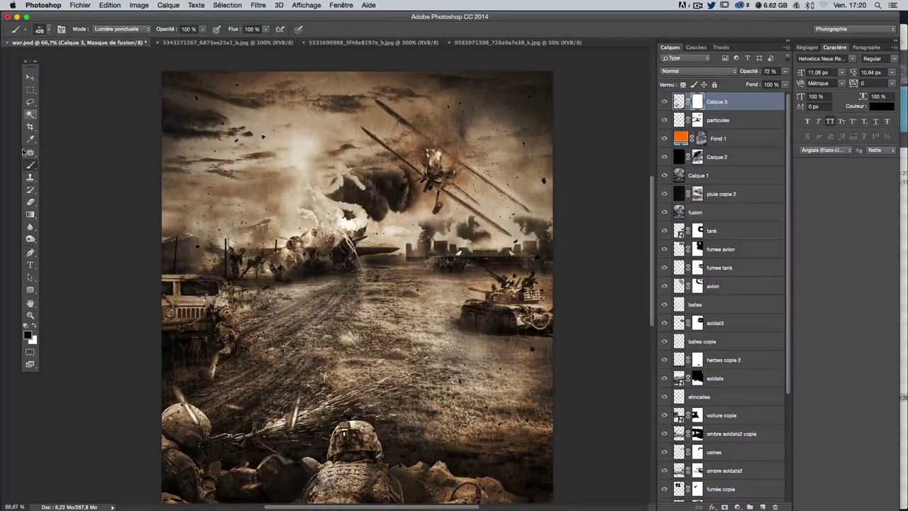
click(49, 30)
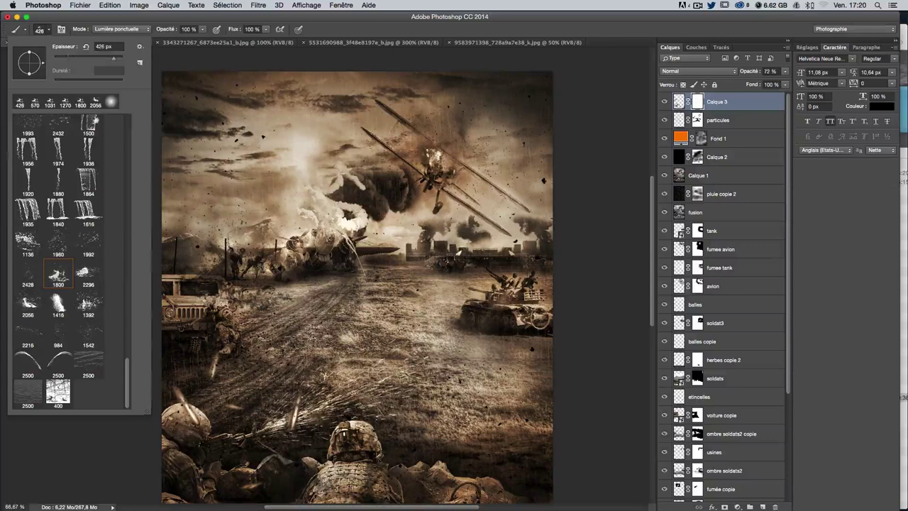
drag(322, 295, 256, 307)
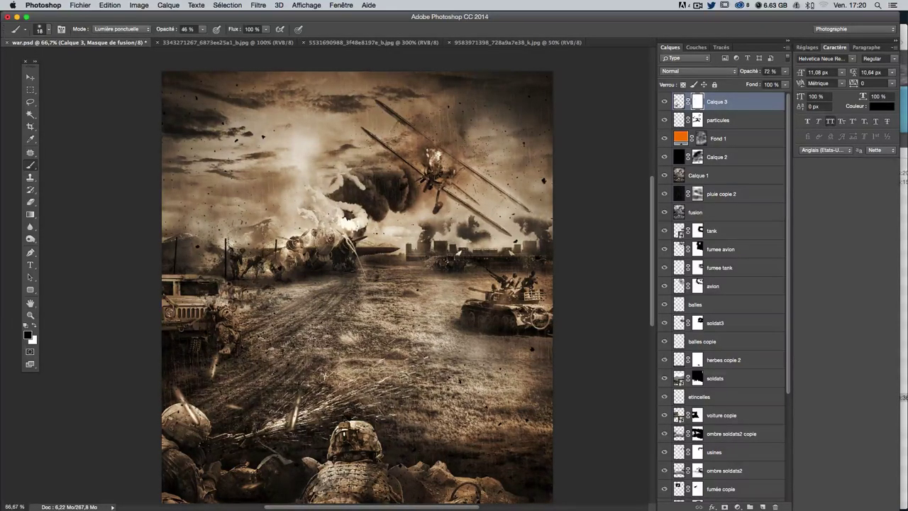
drag(208, 313, 266, 306)
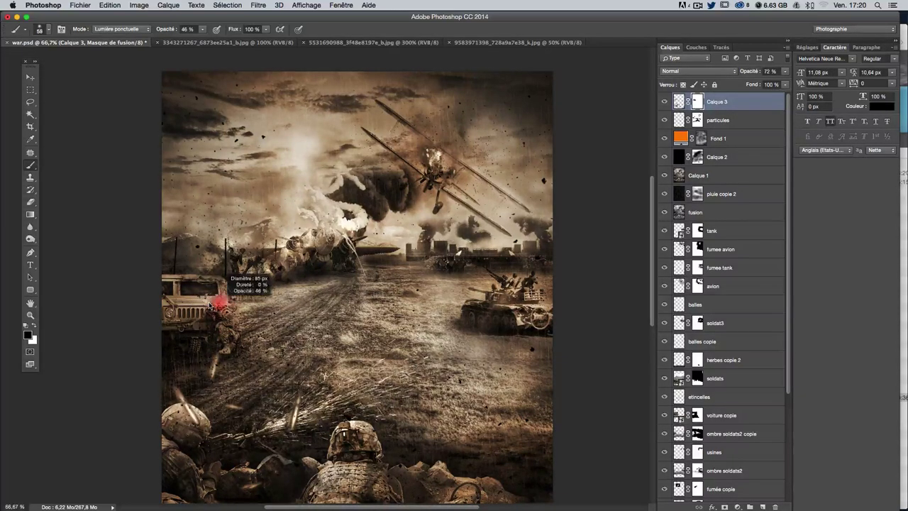
drag(236, 295, 189, 288)
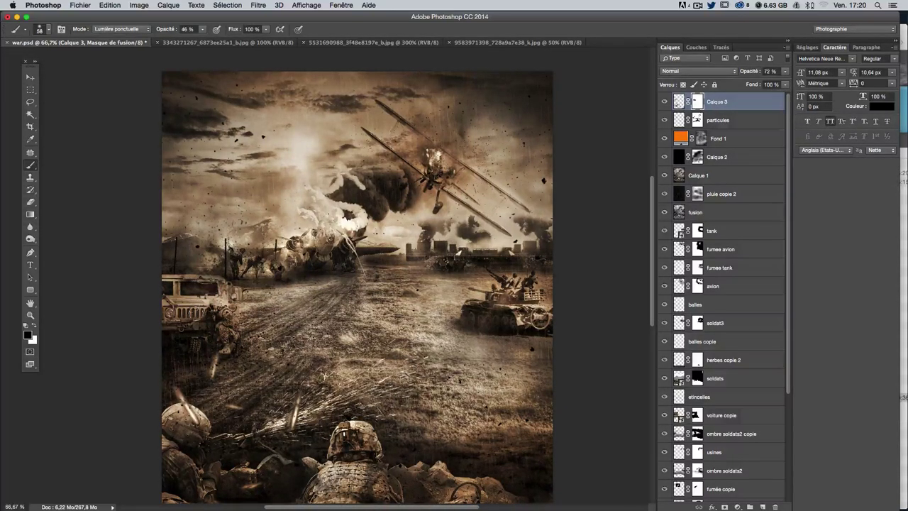
scroll(261, 306, down, 2)
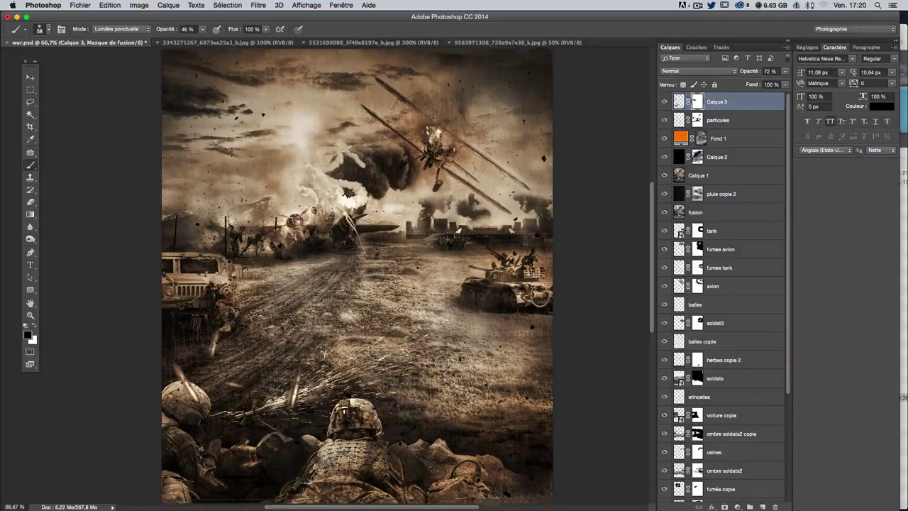
scroll(441, 363, down, 1)
scroll(454, 319, up, 2)
scroll(461, 270, left, 3)
scroll(462, 270, right, 3)
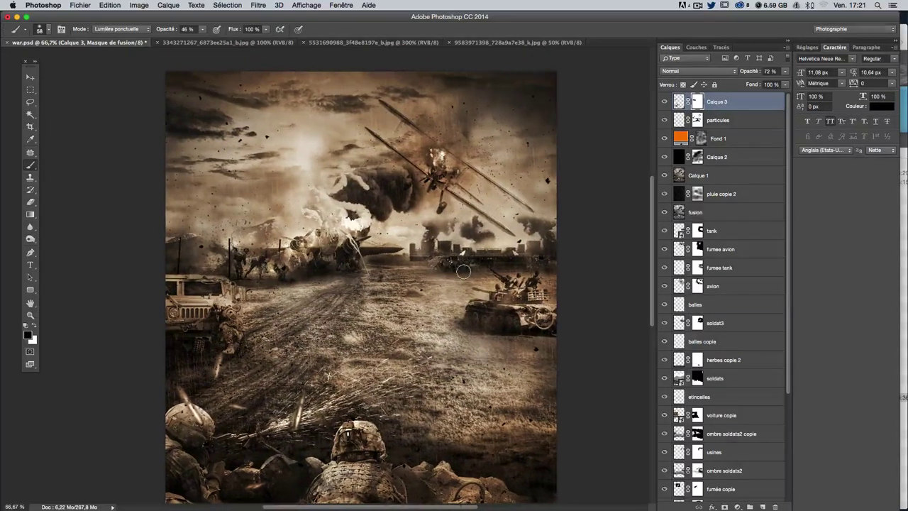
scroll(464, 272, down, 1)
Step: Add an empty layer above Calque 3 and choose a scatter brush tip
key(ctrl+shift+alt+n)
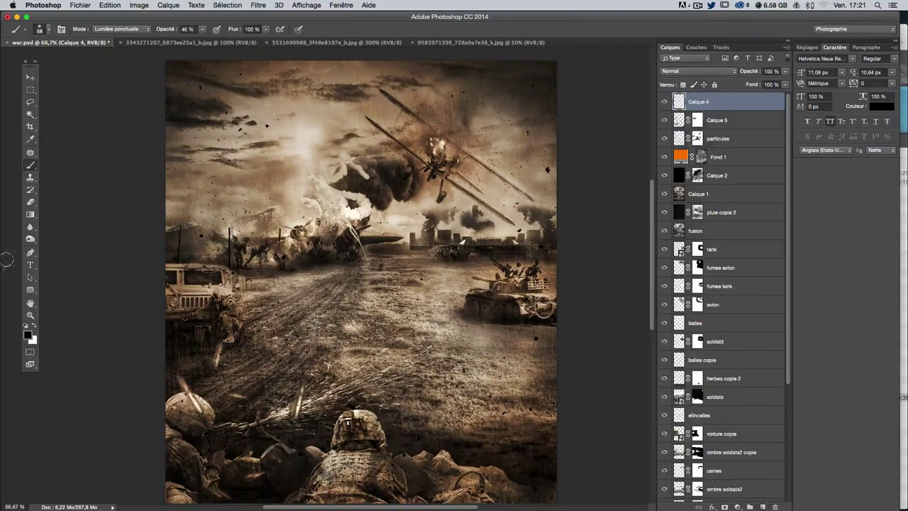
click(43, 31)
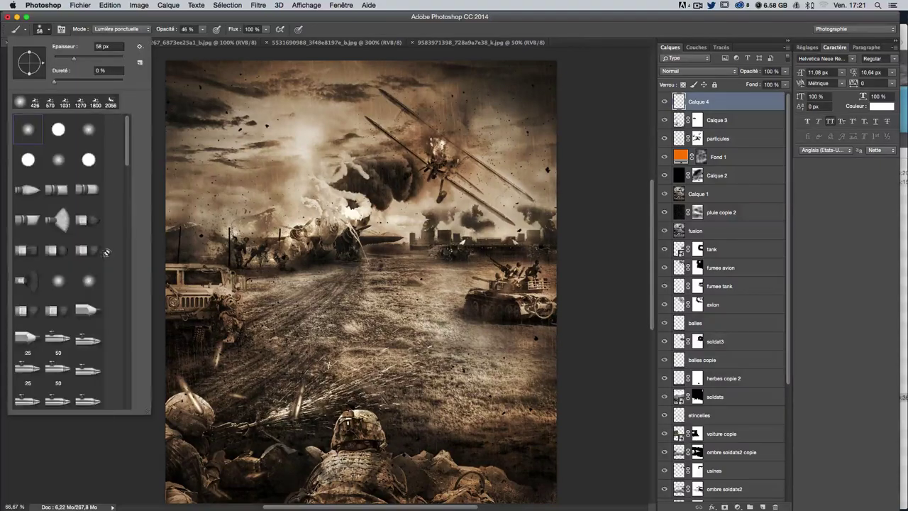
scroll(103, 248, down, 5)
scroll(102, 248, down, 5)
scroll(102, 249, down, 5)
scroll(102, 250, up, 5)
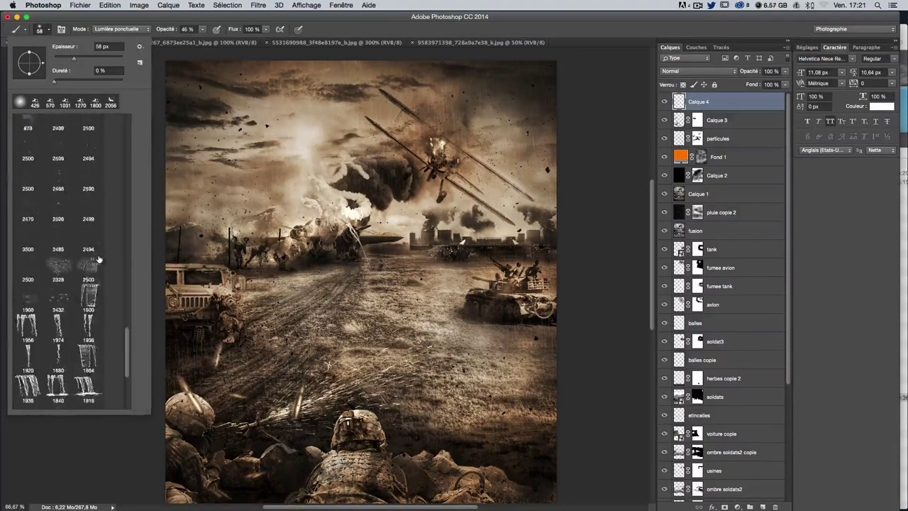
scroll(54, 166, up, 5)
double_click(54, 321)
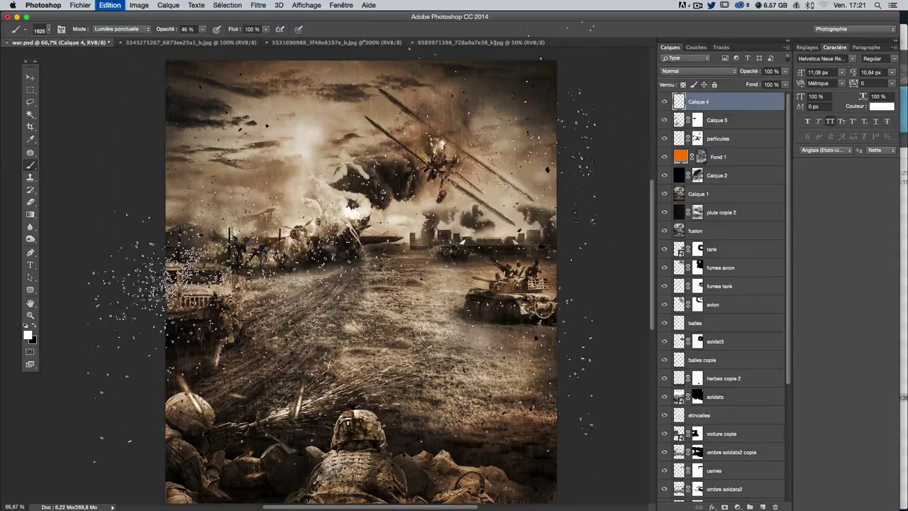
Step: Shrink the scatter brush to 746 px, test a faint stroke across the lower image, and undo
click(42, 30)
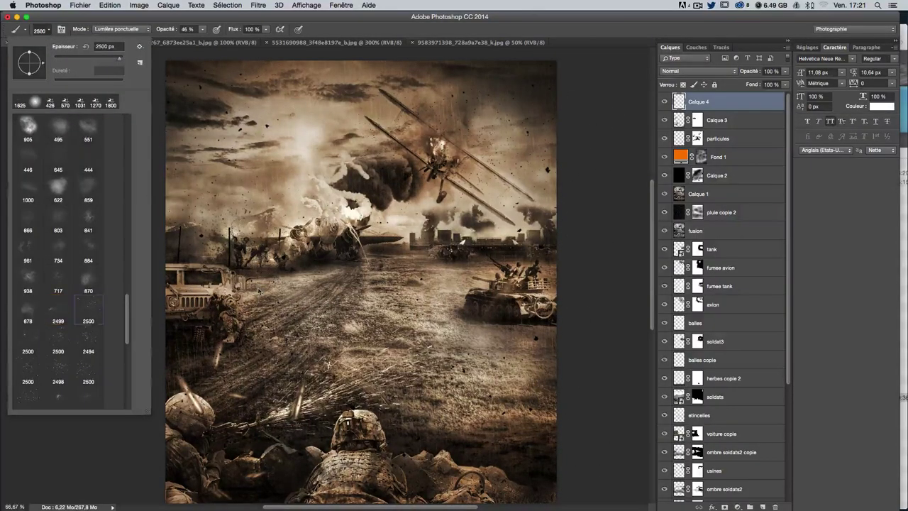
drag(397, 241, 326, 241)
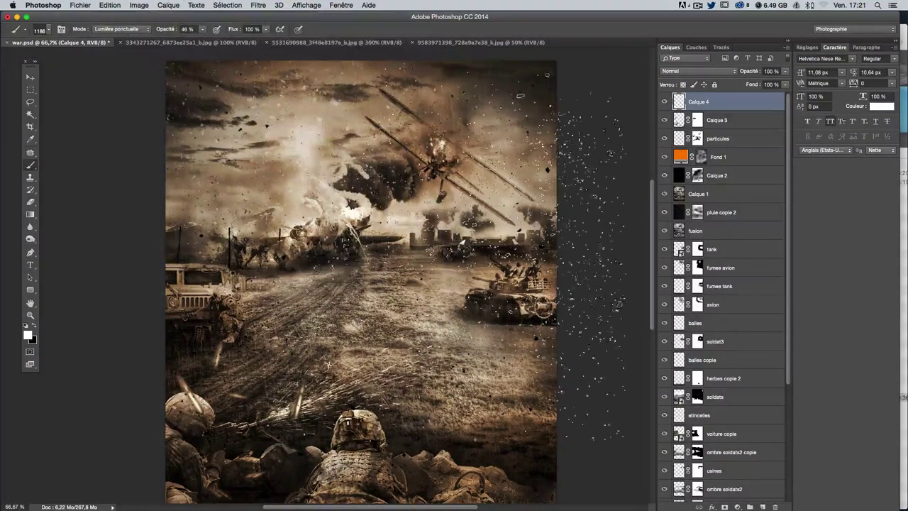
drag(397, 205, 354, 205)
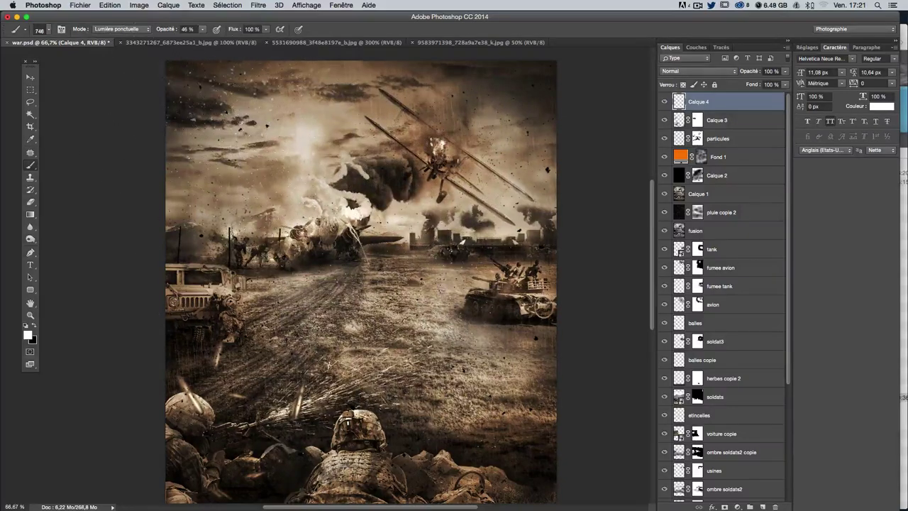
drag(255, 418, 674, 418)
key(super+z)
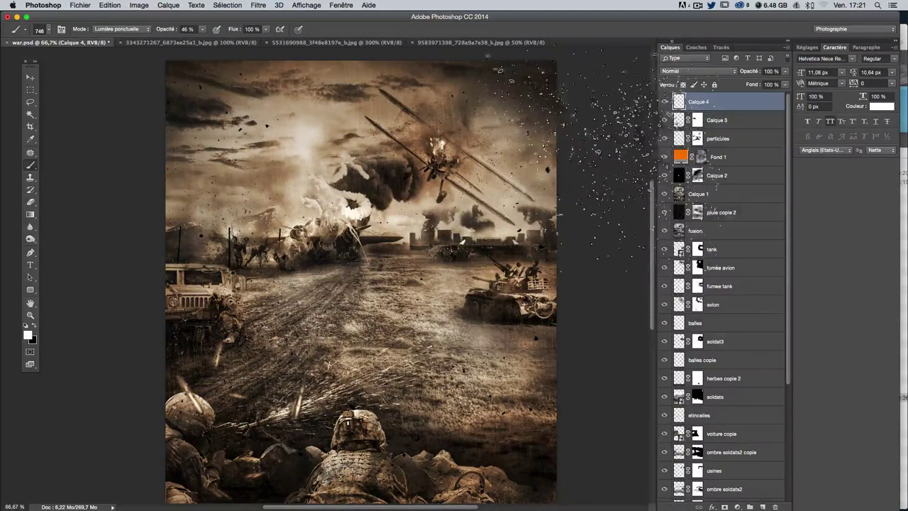
Step: Enlarge the scatter brush to 1047 px
click(41, 31)
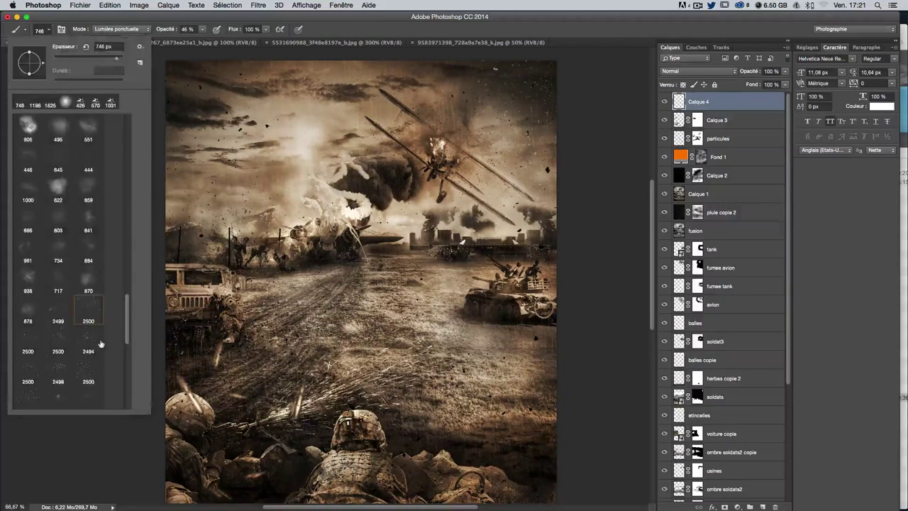
click(85, 374)
key(Return)
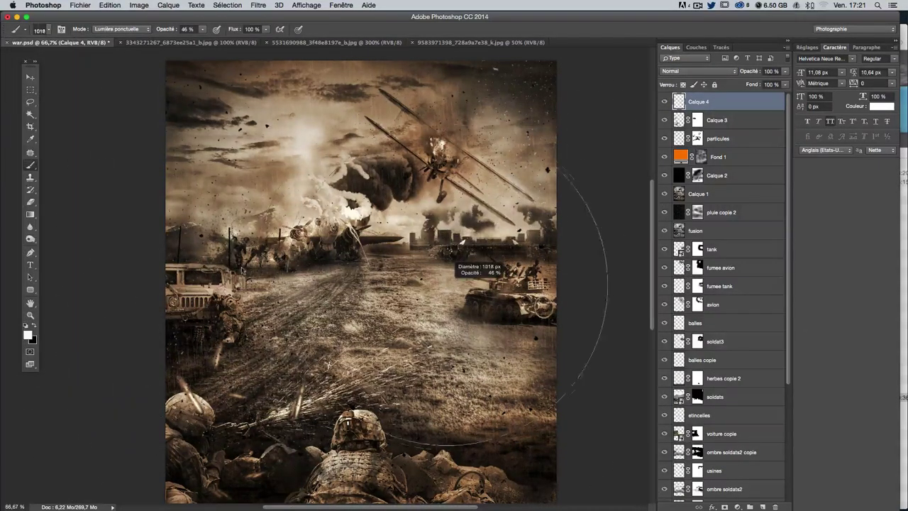
scroll(518, 368, down, 2)
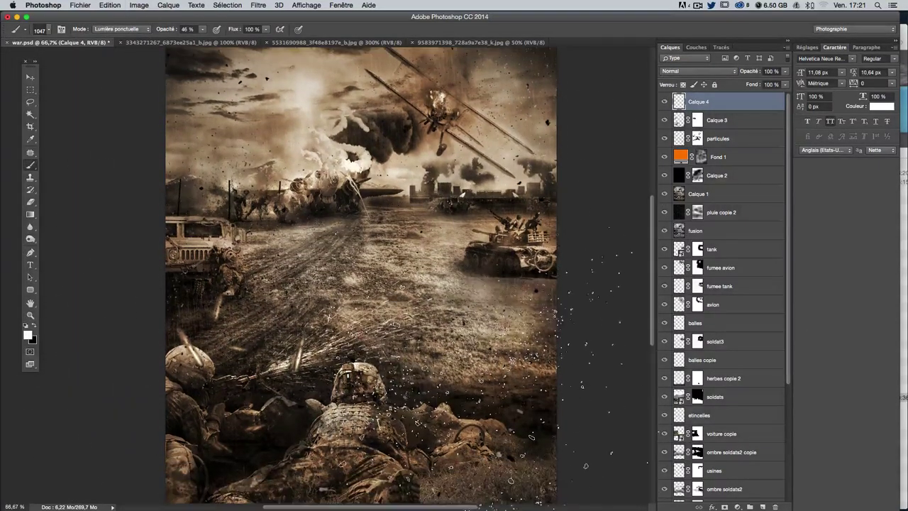
scroll(531, 362, down, 5)
scroll(529, 355, up, 2)
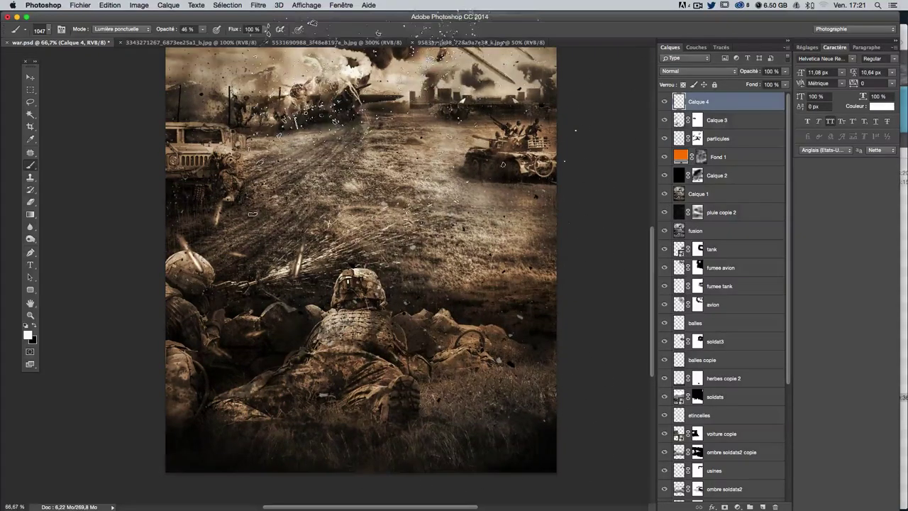
Step: Undo recent strokes, shrink the brush to 788 px, and compare history states
key(ctrl+z)
scroll(417, 183, up, 4)
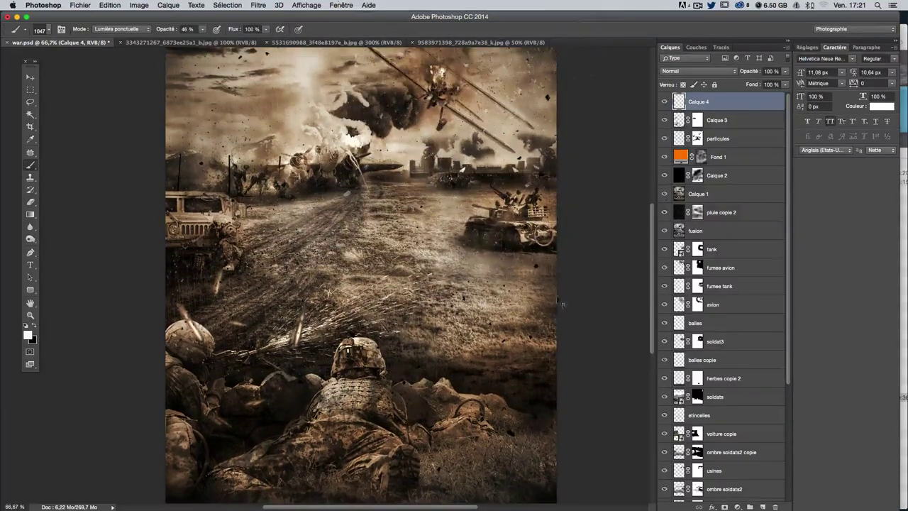
key(ctrl+z)
drag(454, 188, 397, 188)
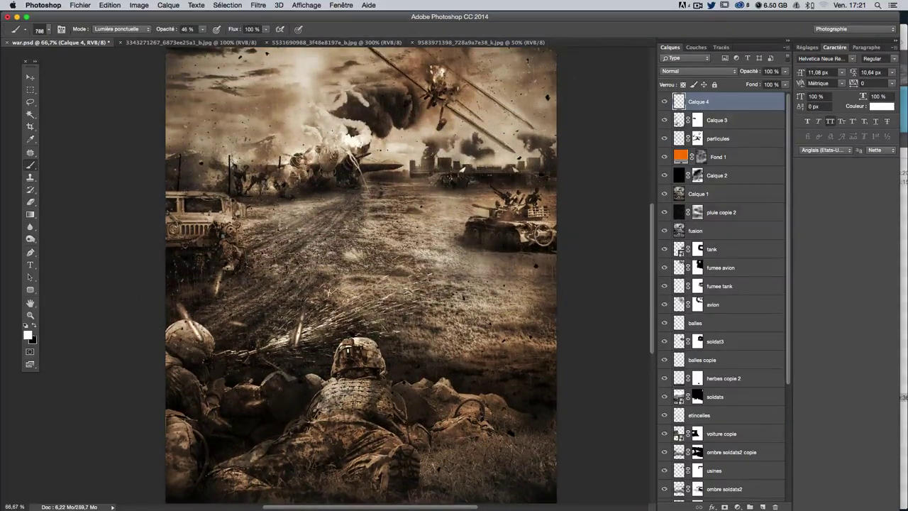
key(ctrl+alt+z)
key(ctrl+alt+z)
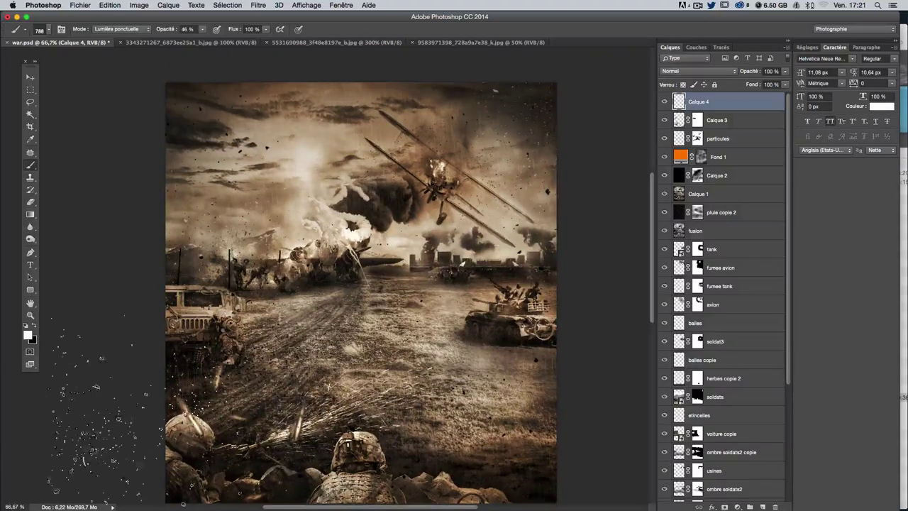
key(ctrl+alt+z)
scroll(454, 397, up, 2)
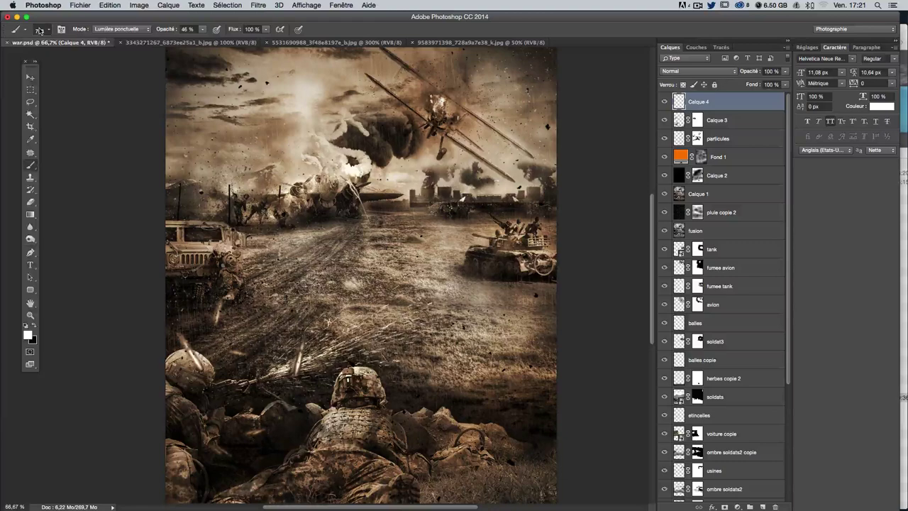
Step: Choose the 1432 px particle brush from the presets
click(39, 30)
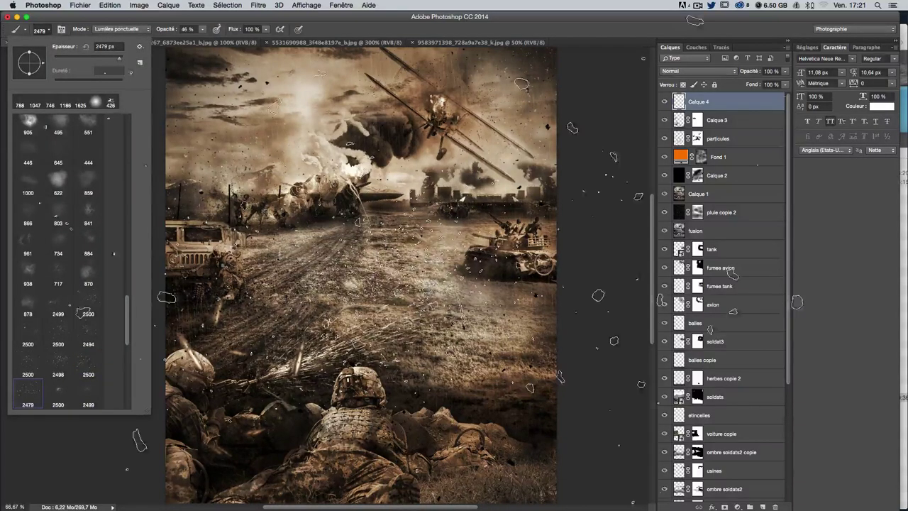
double_click(27, 401)
drag(397, 273, 439, 273)
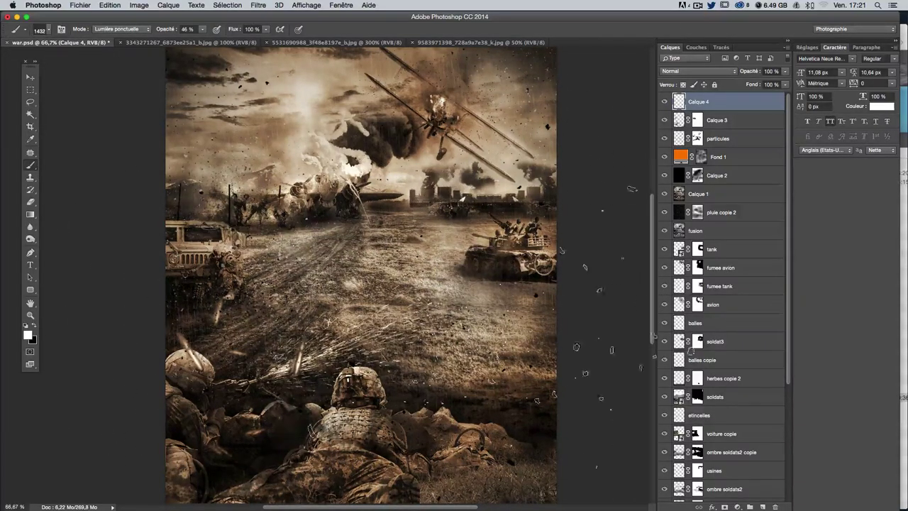
scroll(624, 426, down, 5)
scroll(610, 397, up, 5)
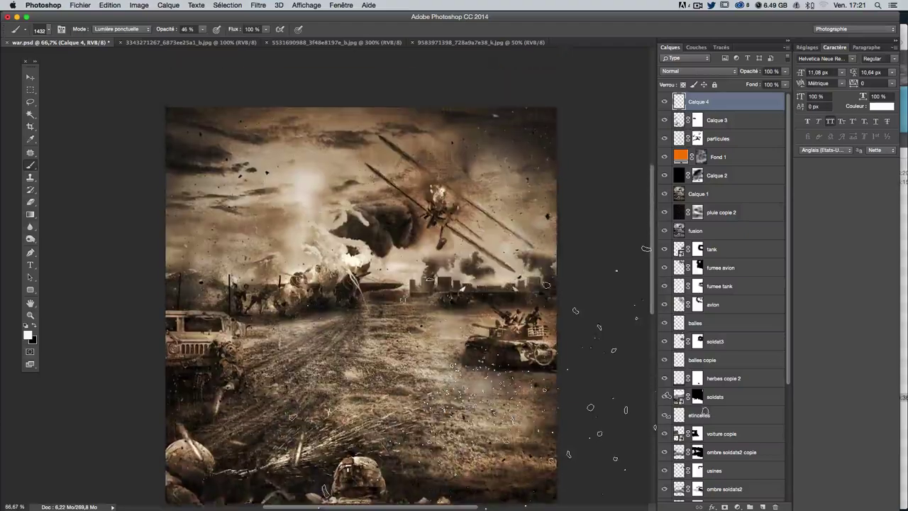
scroll(609, 354, up, 1)
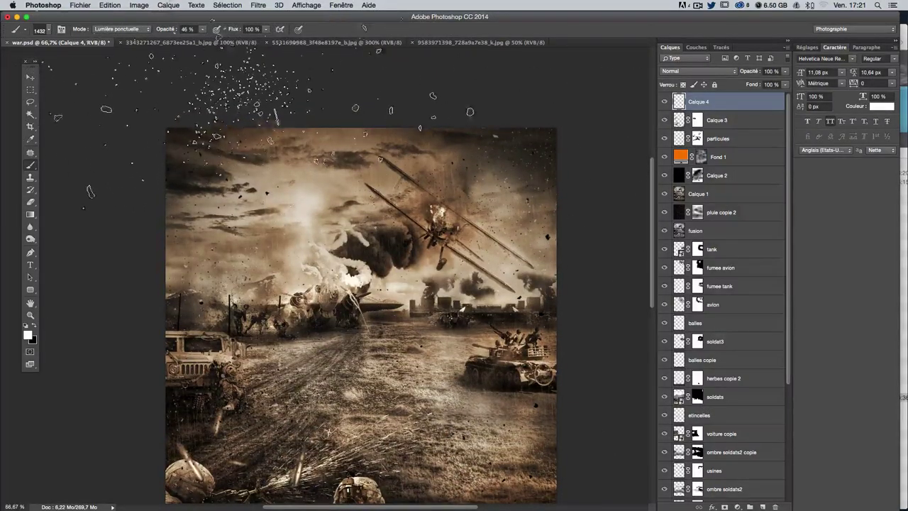
Step: Reduce the particle brush to 1000 px and stamp dark debris near the tanks and buildings
right_click(259, 95)
key(Escape)
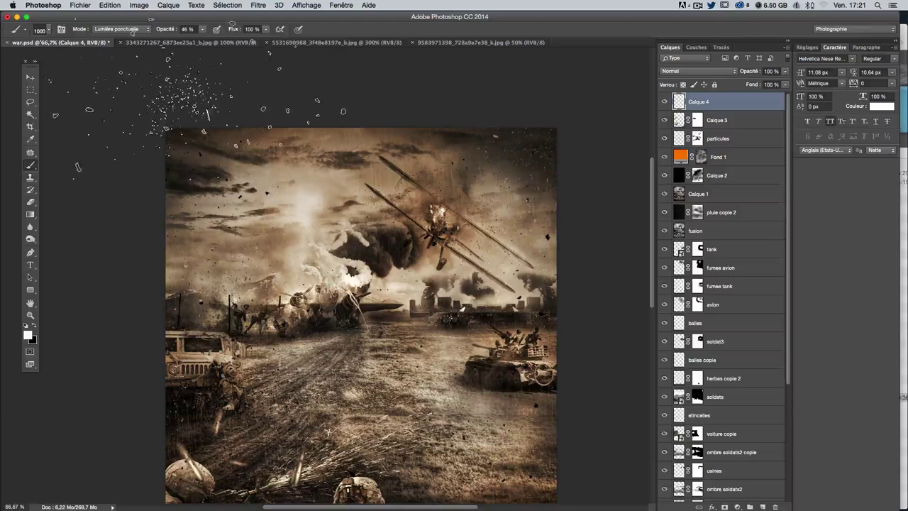
key(bracketleft)
key(bracketleft)
scroll(354, 212, down, 3)
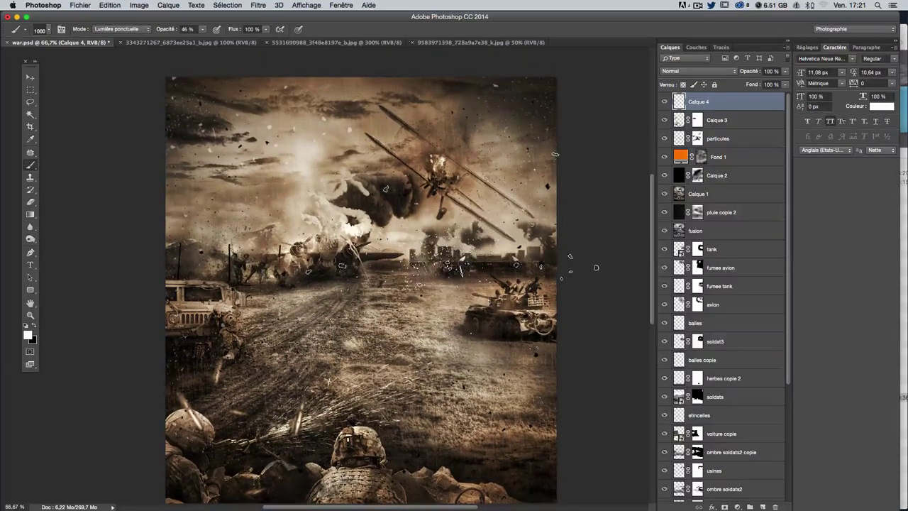
click(447, 262)
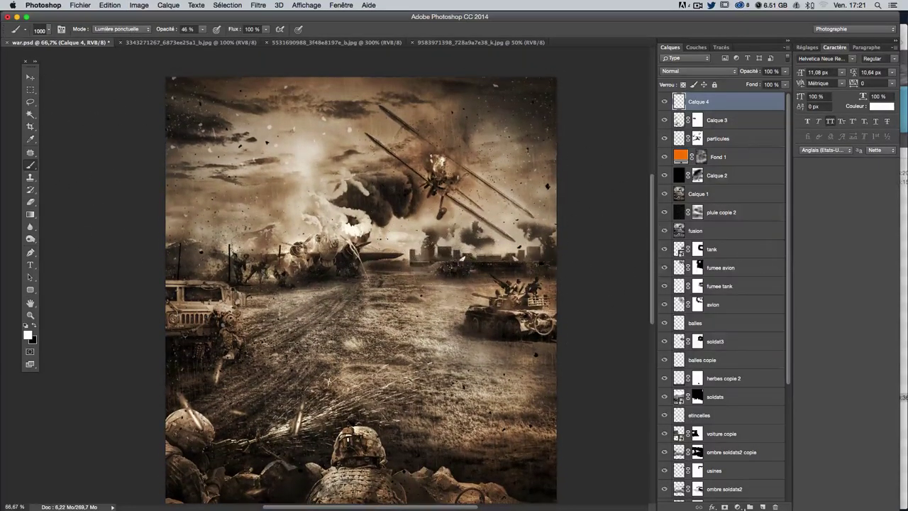
Step: Add a mask to Calque 4 and set up a 248 px soft round brush
click(725, 507)
click(47, 29)
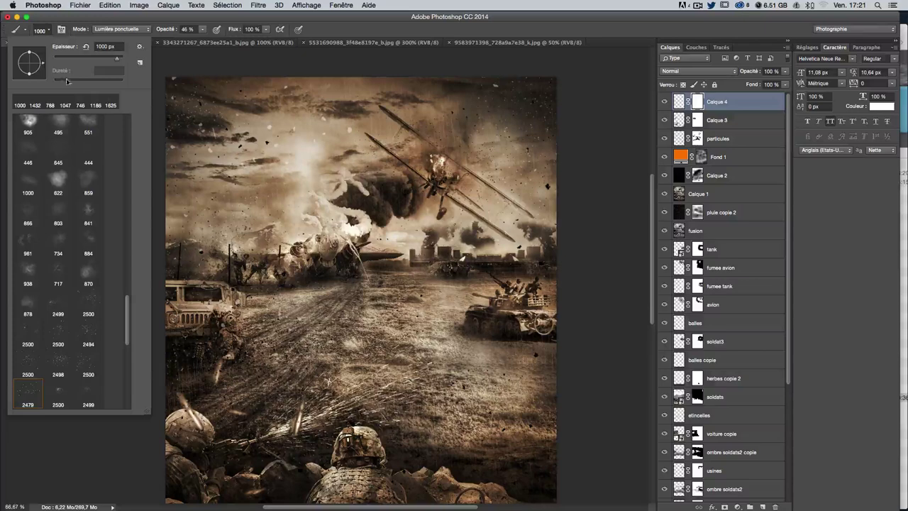
scroll(66, 129, up, 10)
double_click(51, 137)
drag(303, 152, 269, 152)
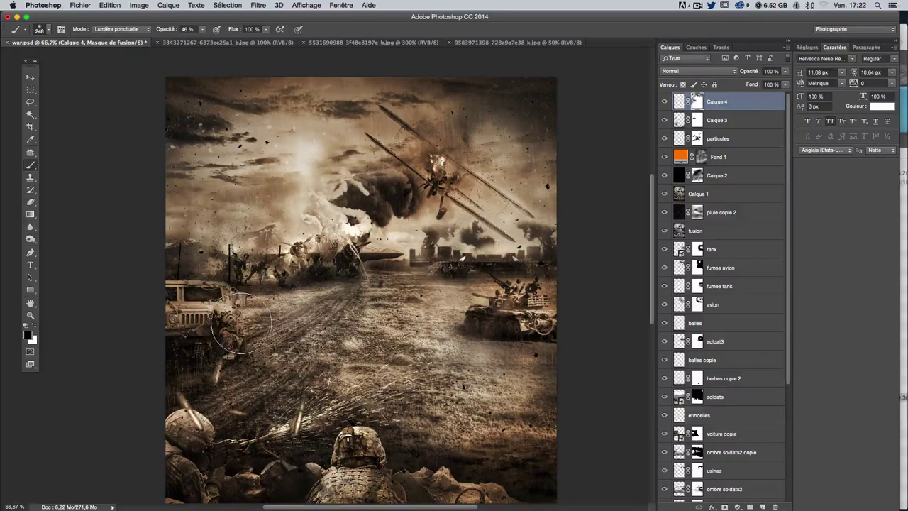
scroll(443, 361, down, 2)
scroll(443, 363, up, 3)
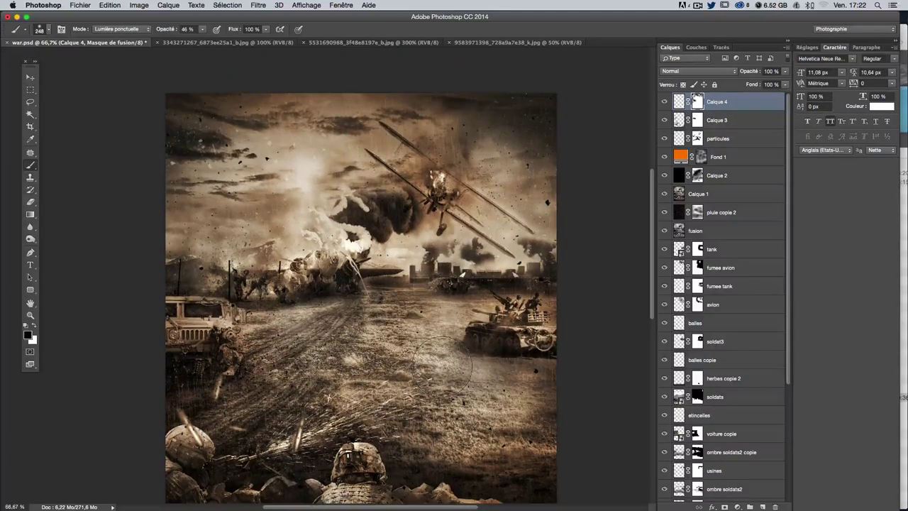
Step: Add new layer Calque 5, set black as foreground, and pick the soft 870 px brush
scroll(443, 362, down, 4)
key(x)
click(762, 506)
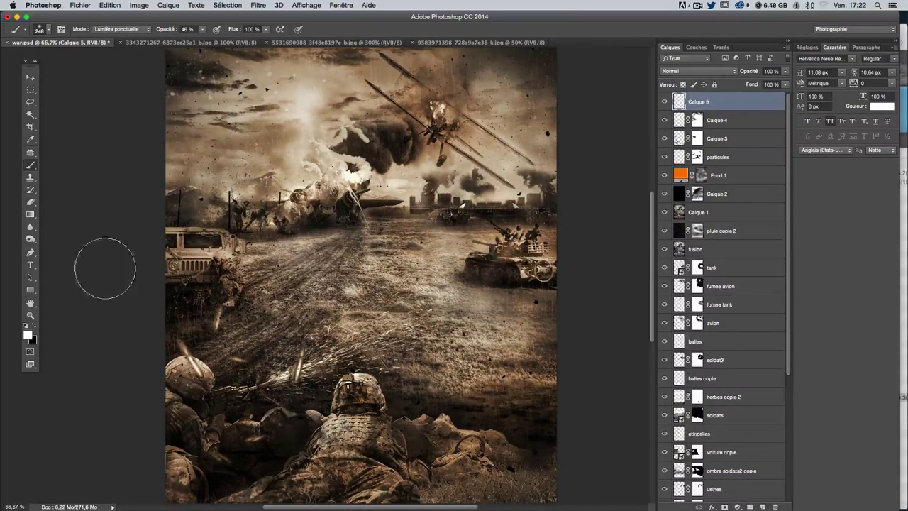
click(39, 30)
scroll(71, 284, down, 5)
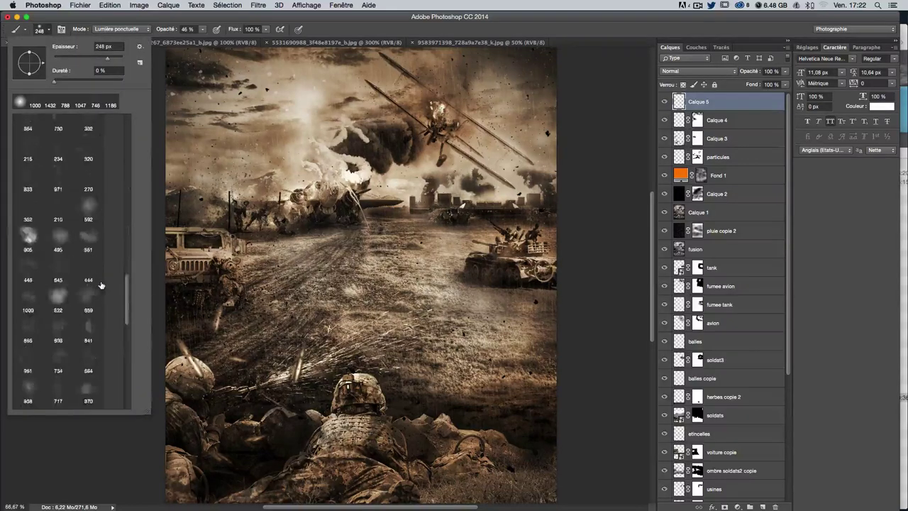
scroll(78, 305, down, 5)
scroll(87, 321, down, 5)
scroll(86, 322, up, 3)
scroll(84, 333, up, 3)
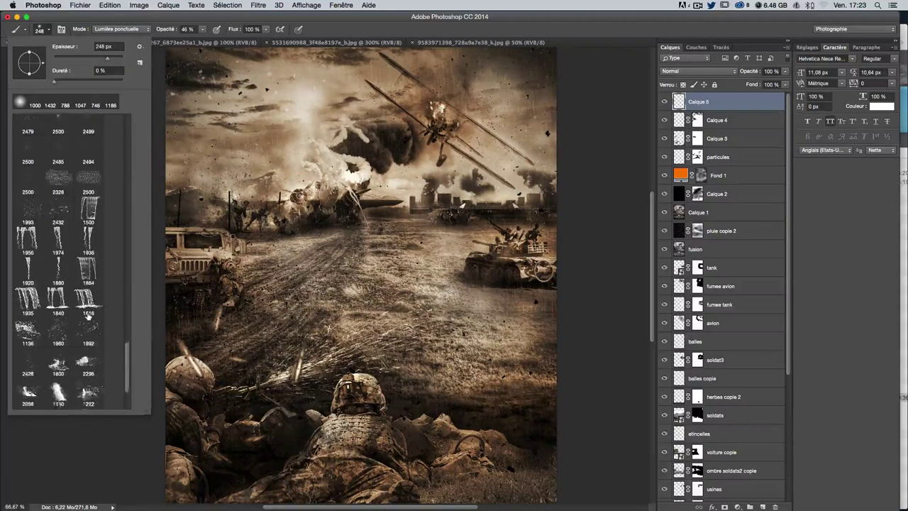
scroll(81, 348, up, 3)
scroll(79, 361, up, 3)
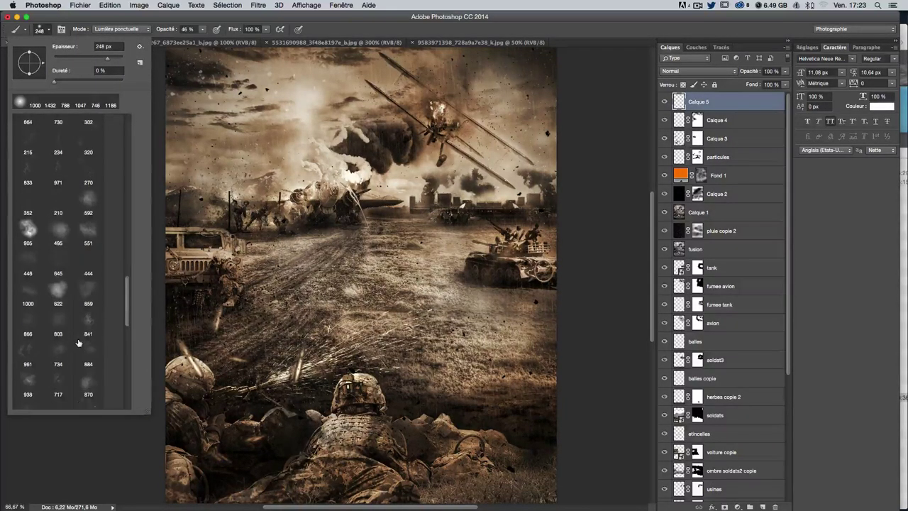
click(88, 387)
key(Return)
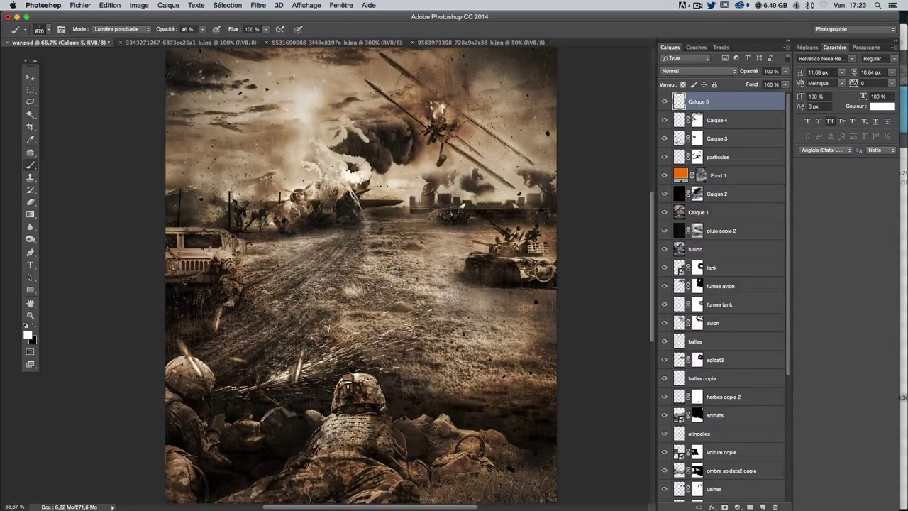
Step: Test a dark stroke across the middle, undo it, and try the 938 px and 878 px brushes
click(32, 326)
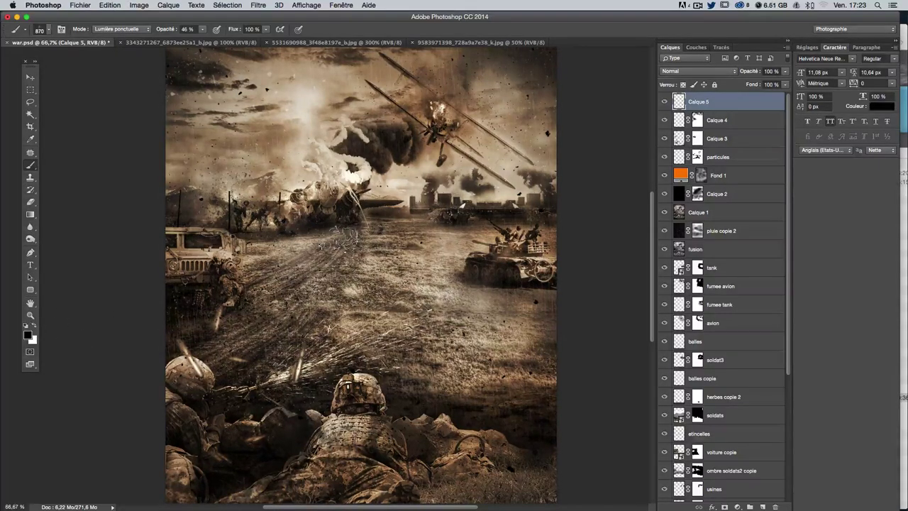
drag(305, 89, 438, 369)
key(ctrl+z)
click(47, 29)
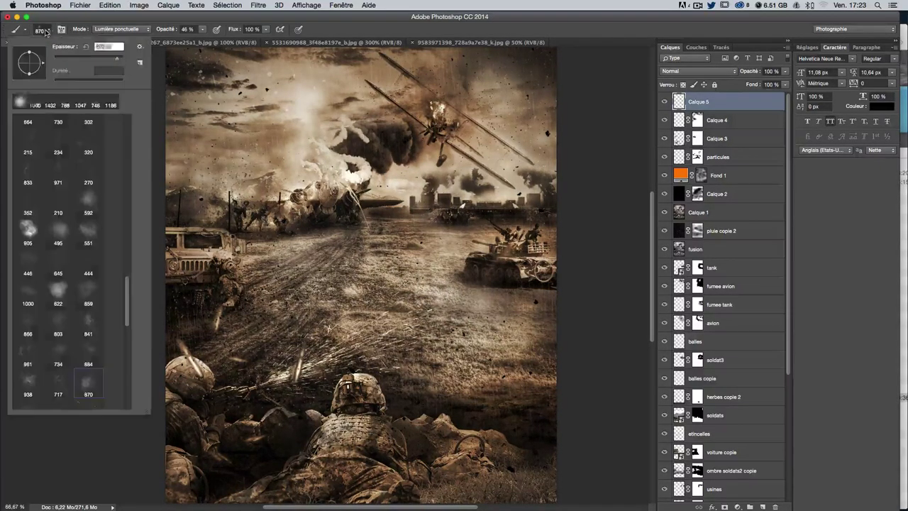
scroll(71, 284, down, 5)
click(27, 331)
key(Return)
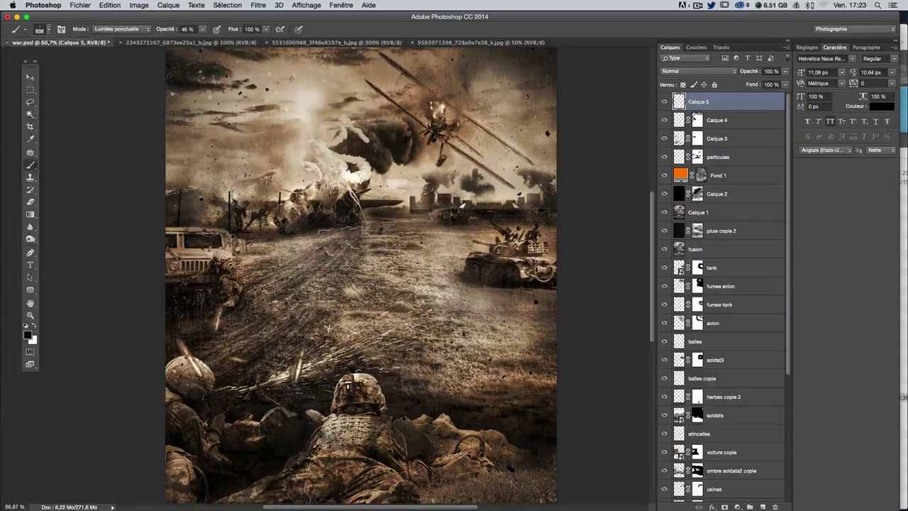
click(45, 31)
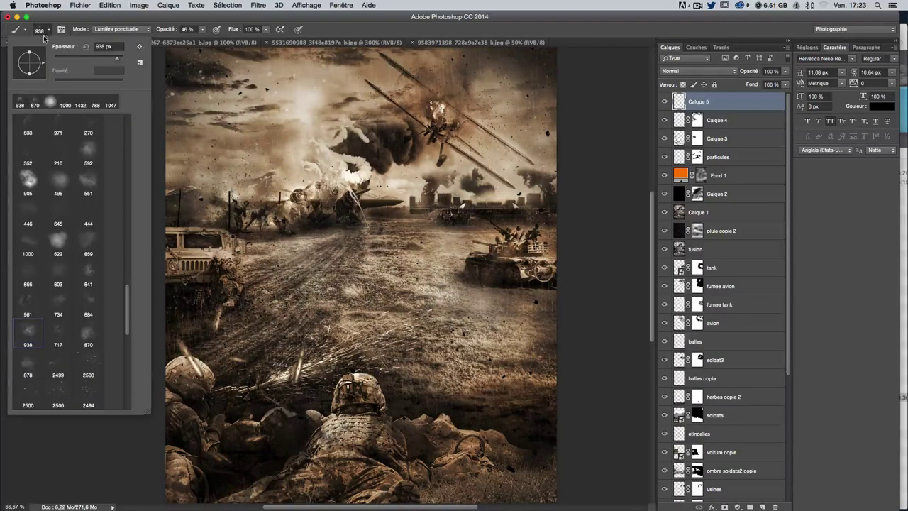
key(Return)
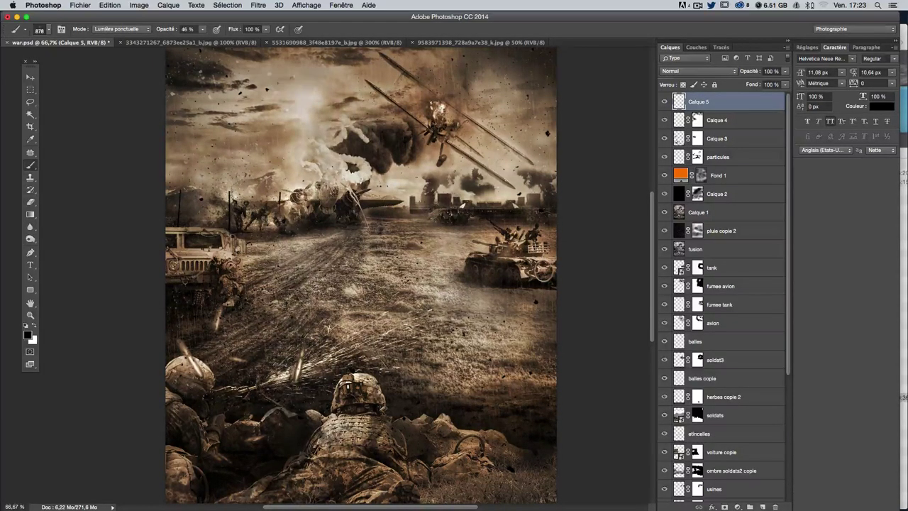
Step: Darken the sky and explosion using the 859 px soft cloud brush, then pick the 551 px brush
click(41, 31)
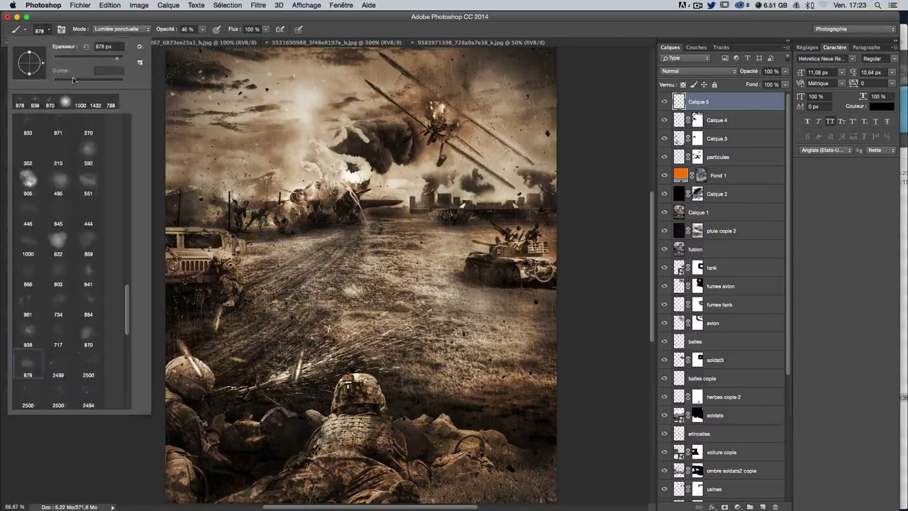
double_click(95, 244)
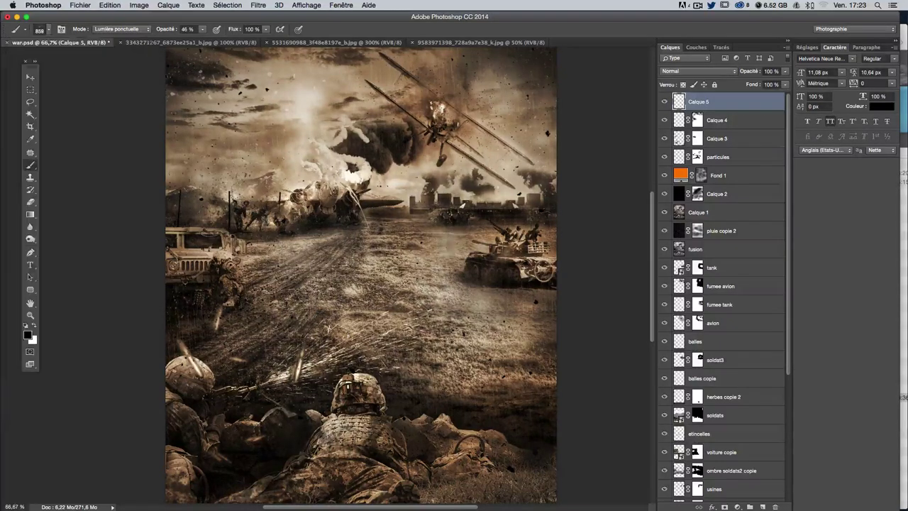
click(40, 31)
drag(241, 78, 497, 184)
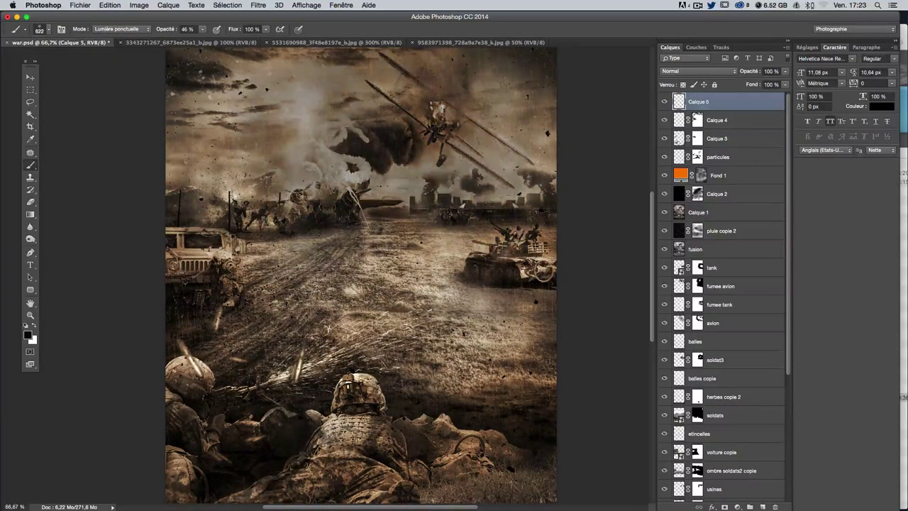
click(40, 31)
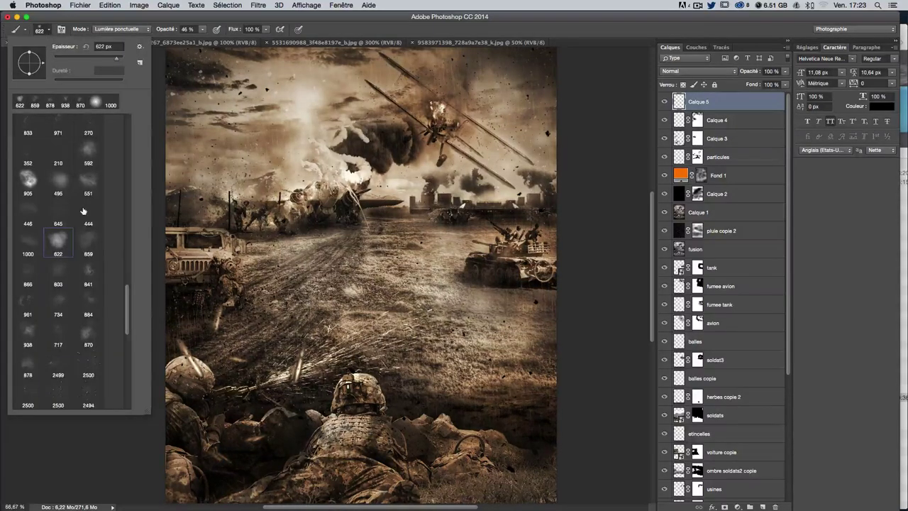
double_click(88, 213)
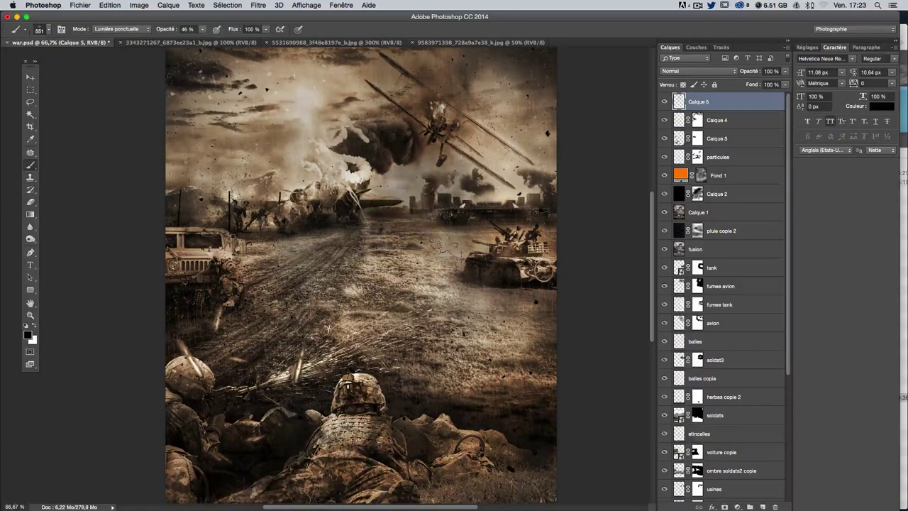
scroll(383, 160, up, 3)
Step: Try dark strokes around the biplane with 249 px and 905 px brushes, undoing each
key(bracketleft)
key(bracketleft)
key(bracketleft)
mouse_move(482, 204)
mouse_down()
mouse_move(498, 250)
mouse_move(542, 312)
mouse_up()
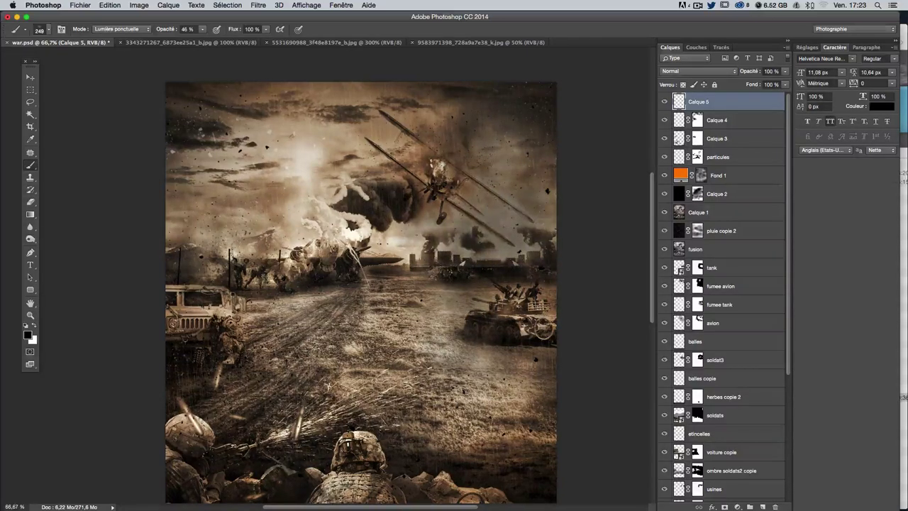
key(ctrl+z)
click(48, 30)
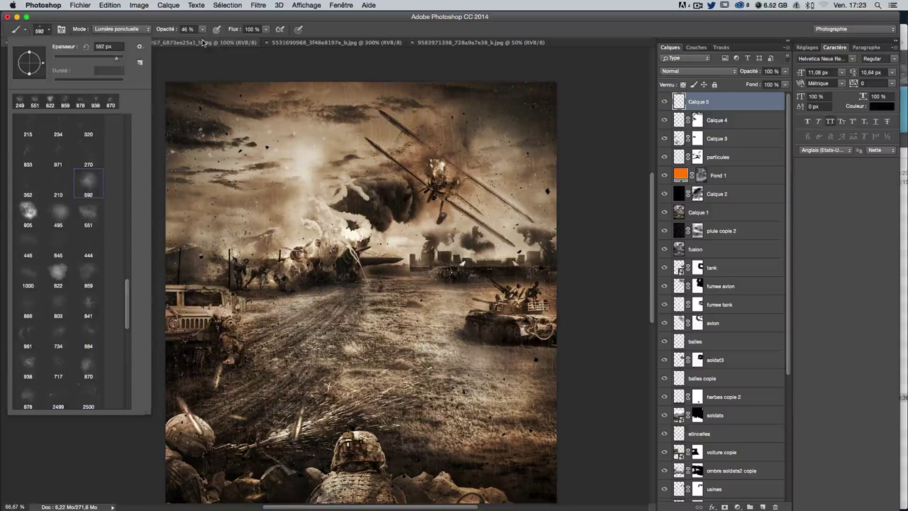
click(203, 37)
drag(425, 227, 496, 170)
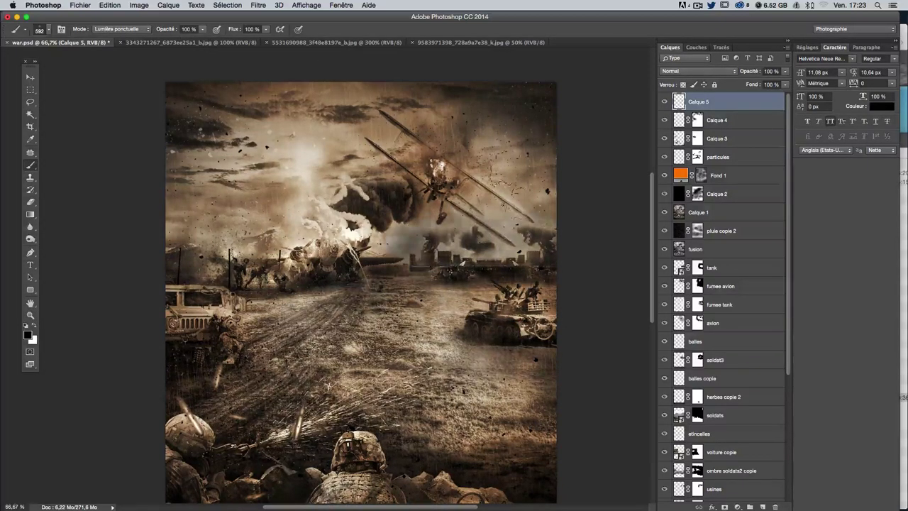
key(ctrl+z)
click(43, 30)
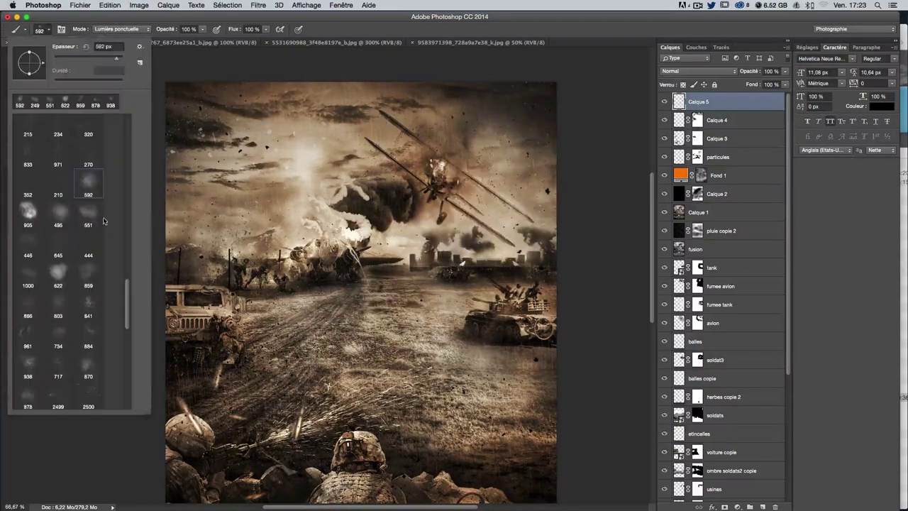
click(28, 210)
drag(283, 234, 227, 177)
key(ctrl+z)
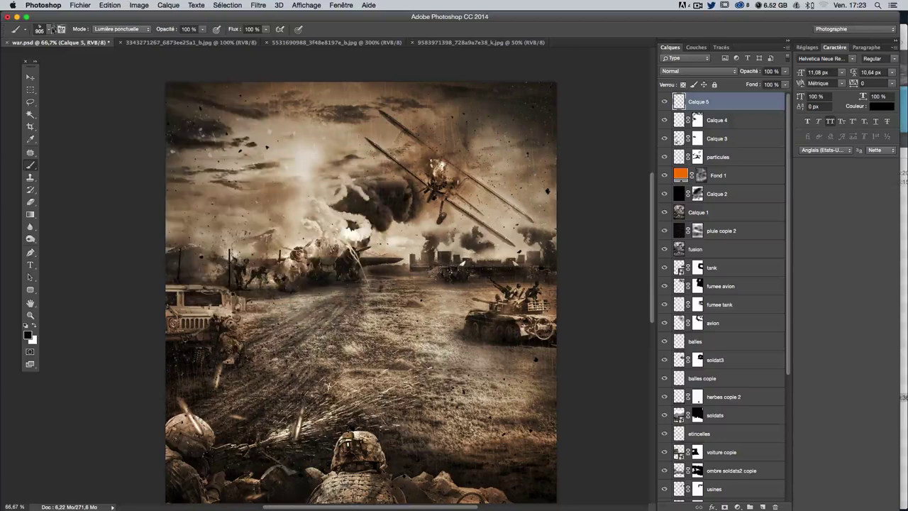
Step: Darken the right sky, the tank area and the left side around the humvee with a 446 px brush
click(40, 30)
double_click(58, 210)
drag(363, 195, 251, 280)
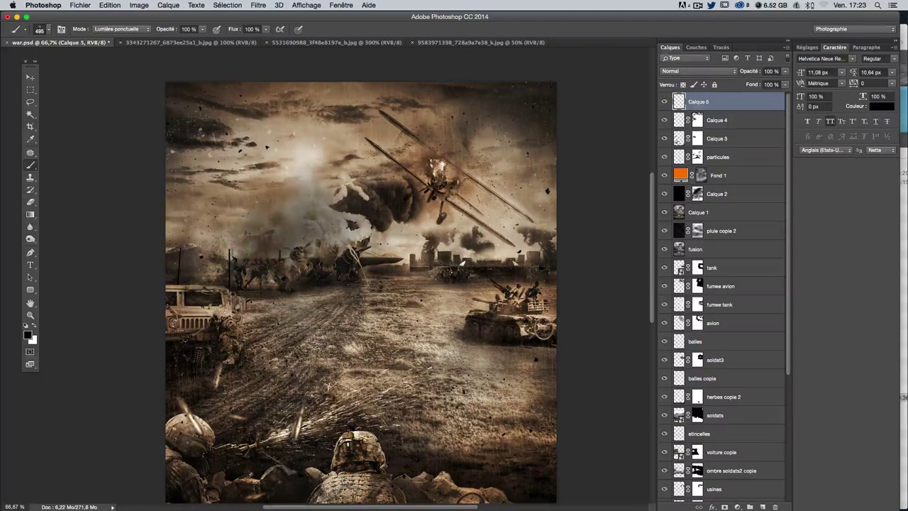
key(ctrl+z)
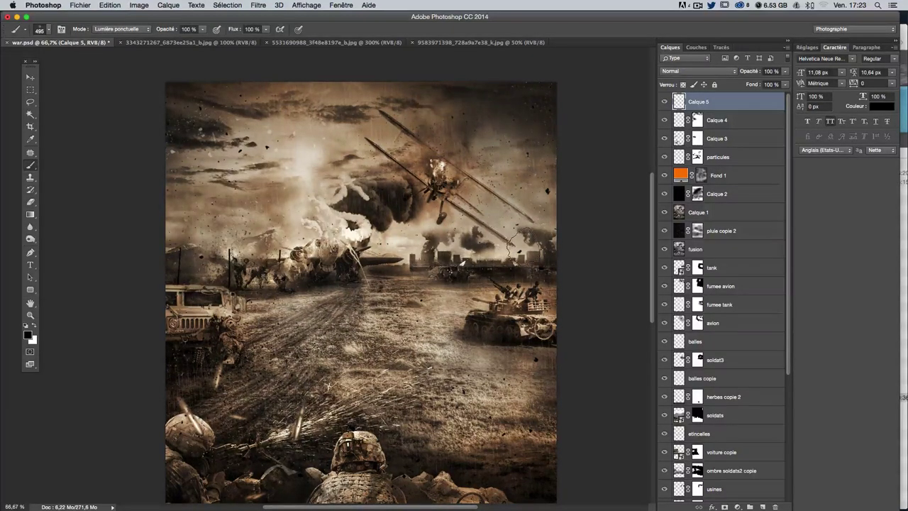
click(40, 30)
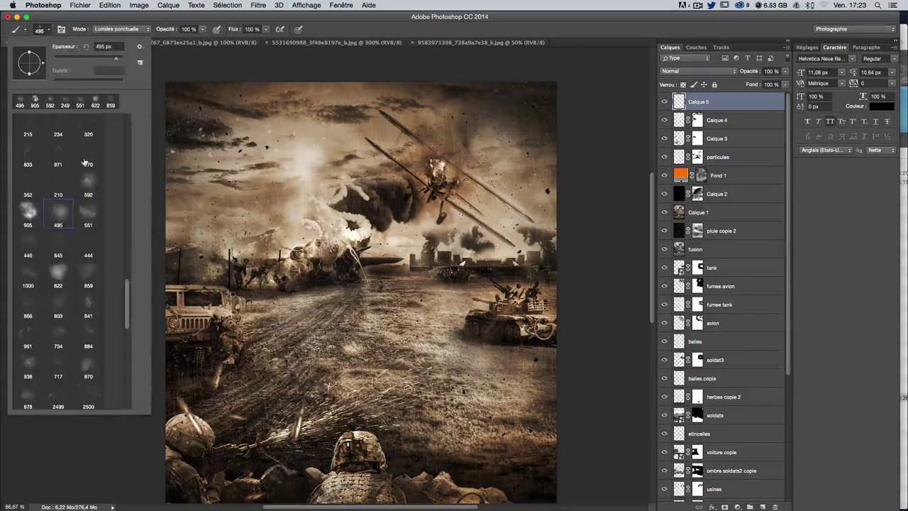
double_click(23, 253)
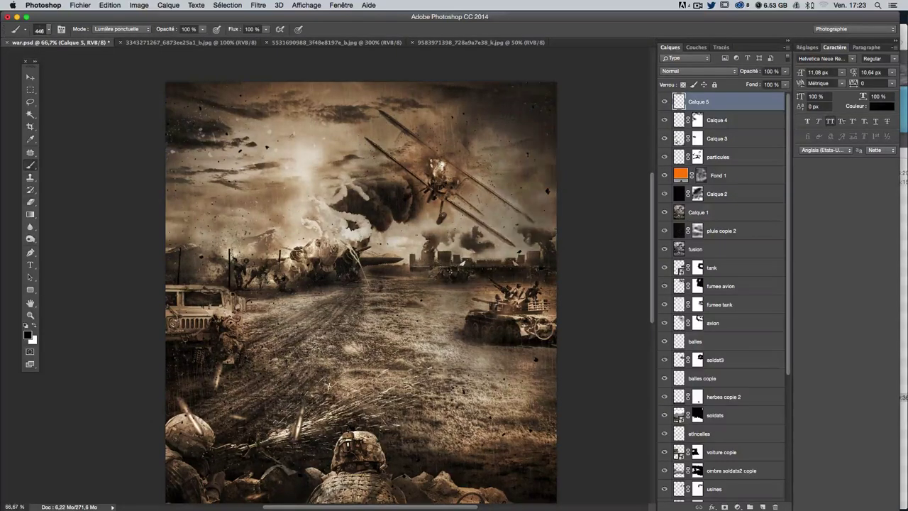
drag(490, 244, 532, 209)
drag(223, 236, 139, 126)
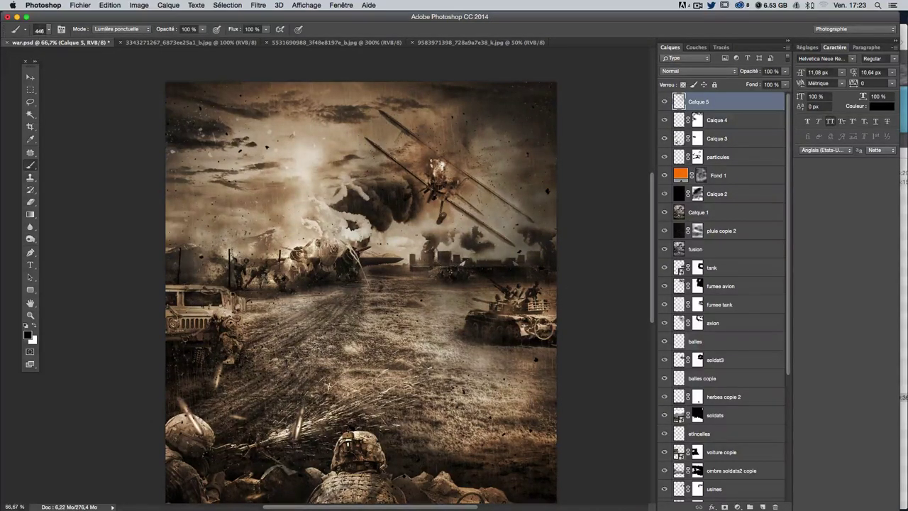
Step: Paint over the top-left sky with a 622 px brush; undo a trial 866 px stroke
click(44, 32)
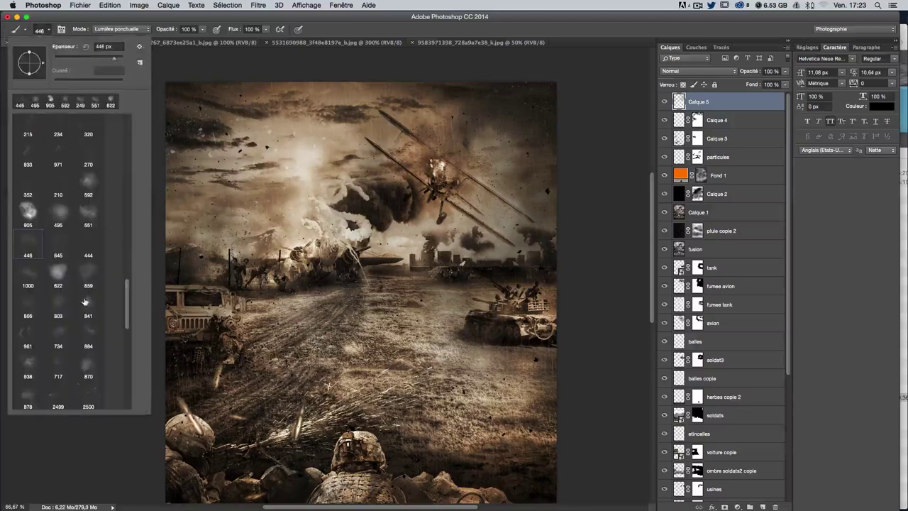
double_click(78, 283)
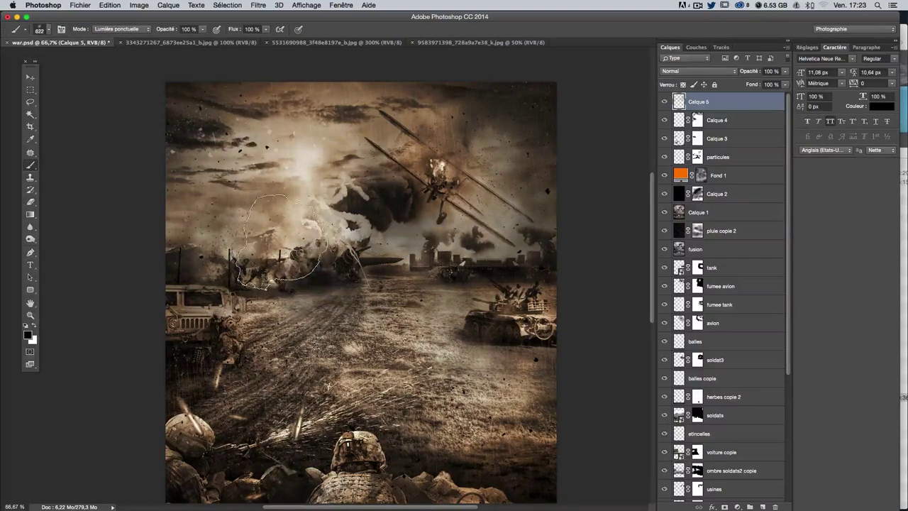
drag(152, 93, 182, 142)
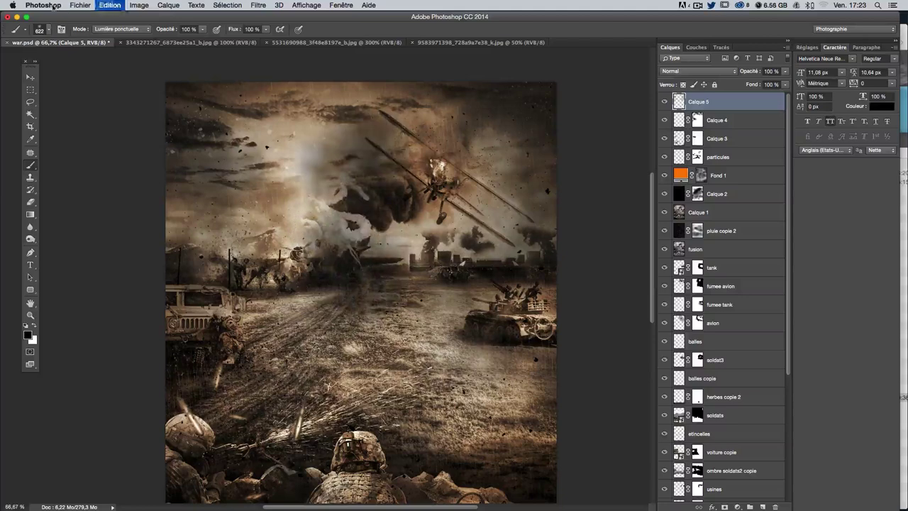
click(48, 31)
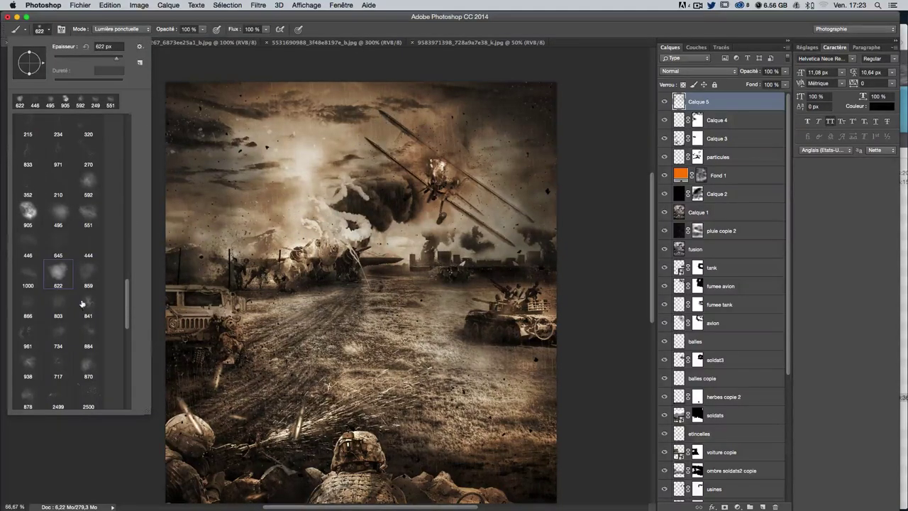
double_click(39, 305)
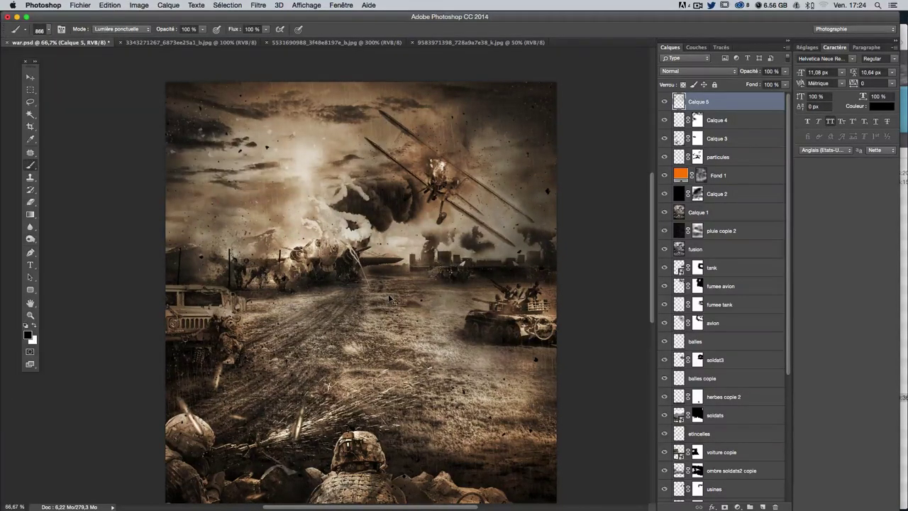
drag(388, 299, 423, 157)
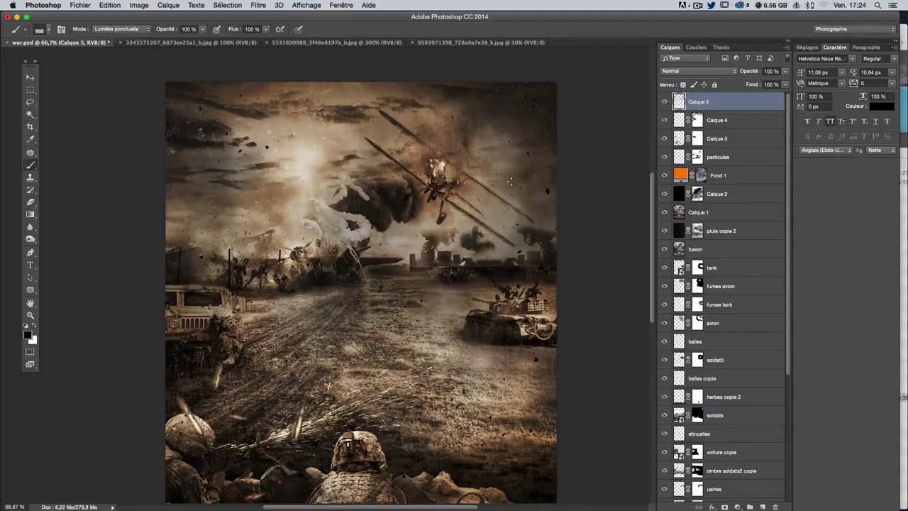
key(ctrl+z)
Step: Add dark 803 px spatter around the plane, its right wing, and the ground left of the tank
click(48, 29)
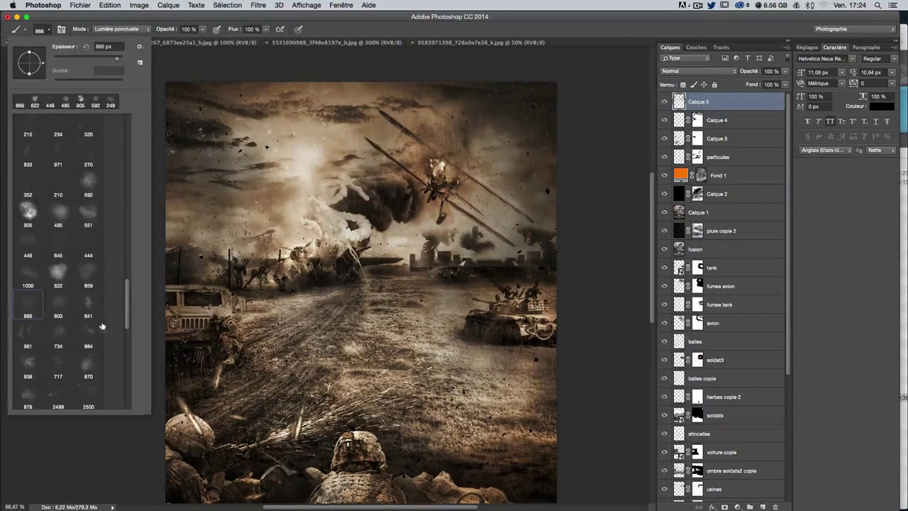
double_click(68, 313)
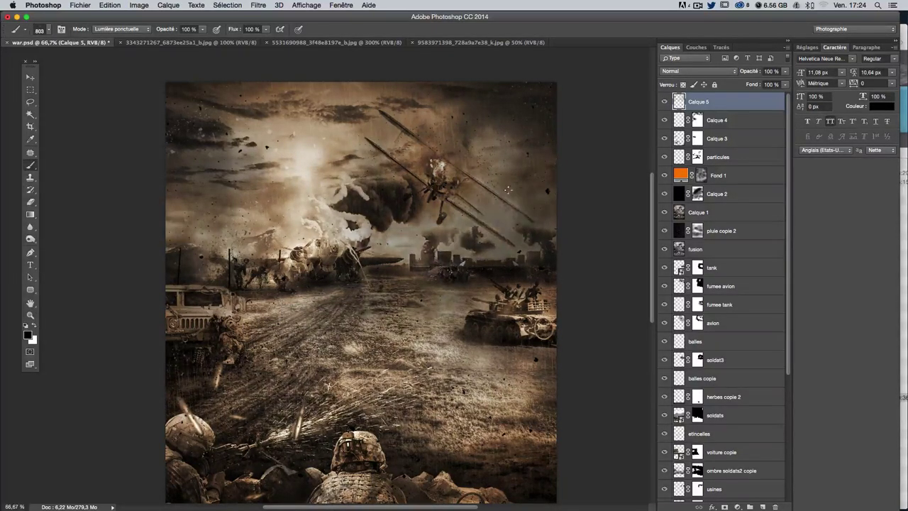
drag(498, 272, 453, 271)
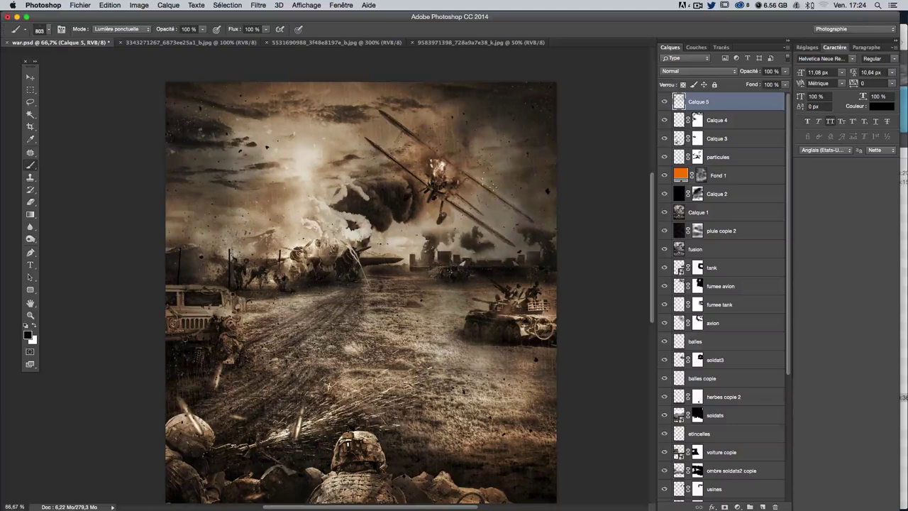
click(519, 190)
click(468, 306)
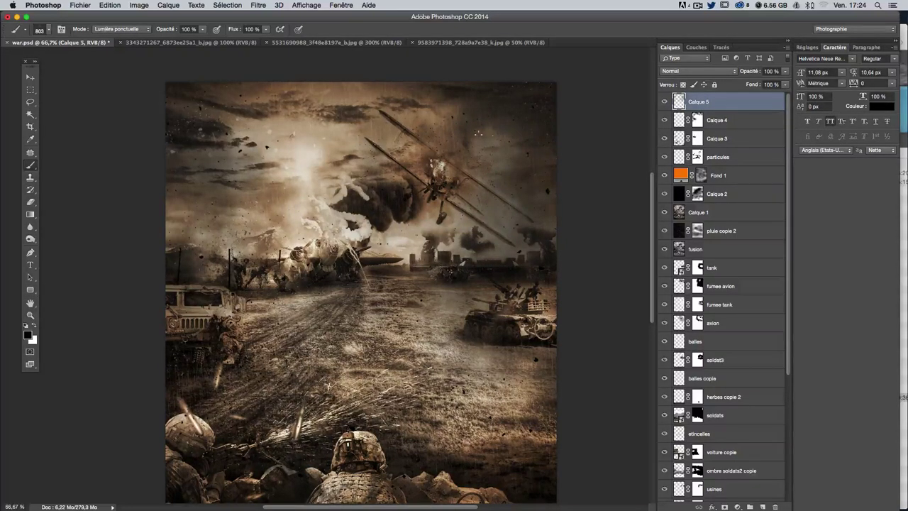
Step: Lighten the upper-left sky and smoke with a 734 px brush shrunk to about 524 px
click(45, 31)
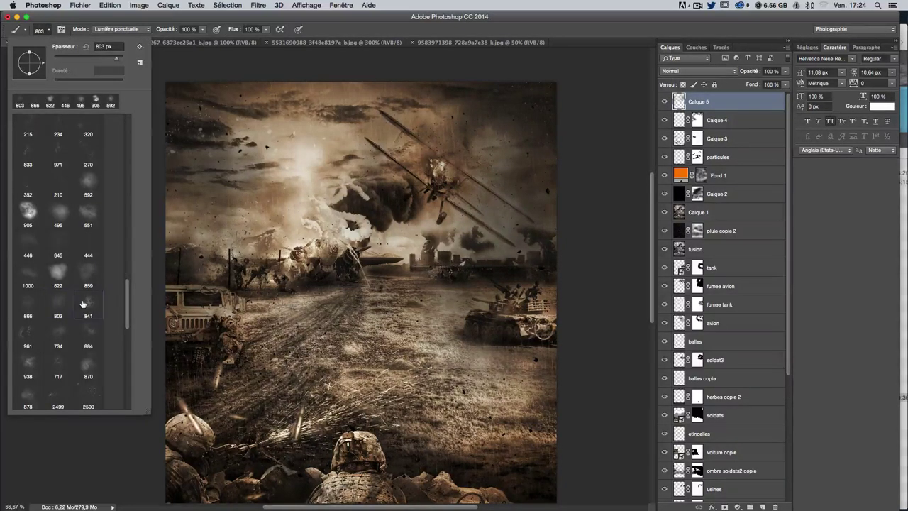
double_click(60, 333)
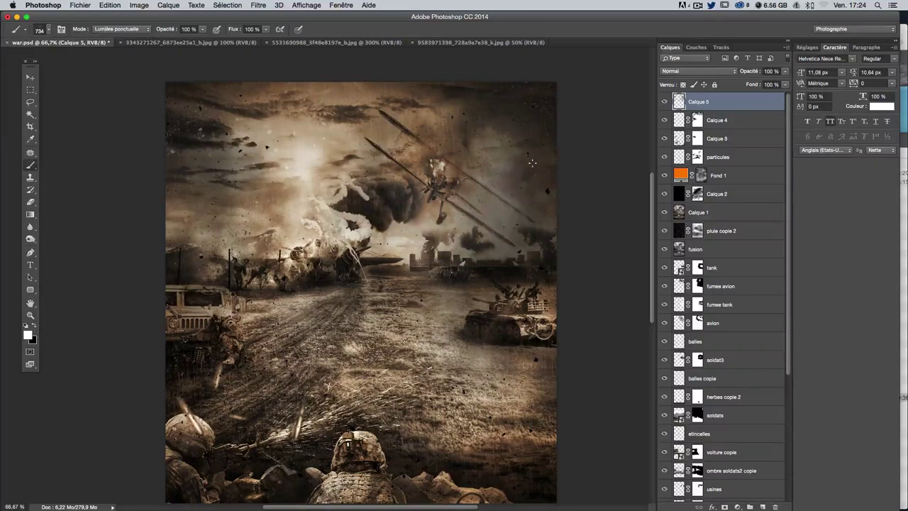
drag(531, 163, 490, 154)
click(488, 153)
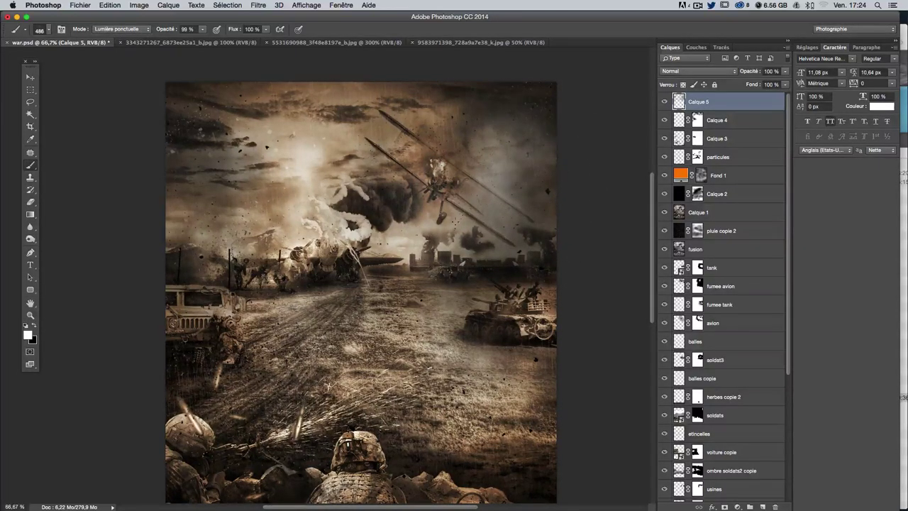
drag(208, 188, 202, 256)
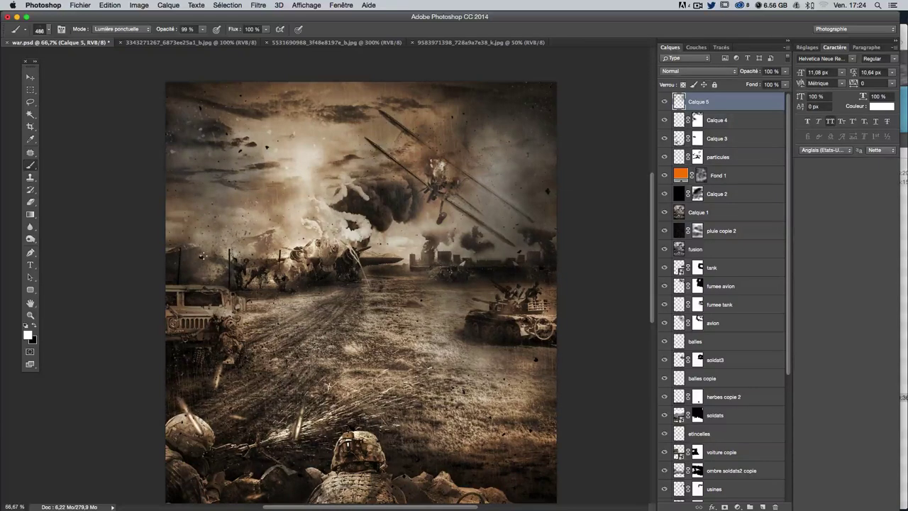
Step: Brighten a spot above the right-hand tank and shrink the brush to 280 px
scroll(485, 262, down, 3)
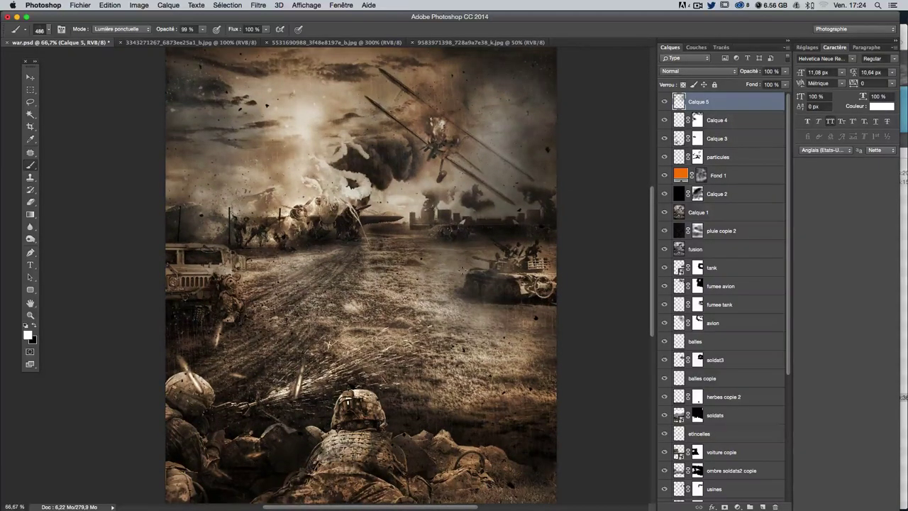
scroll(418, 260, down, 3)
scroll(580, 221, up, 1)
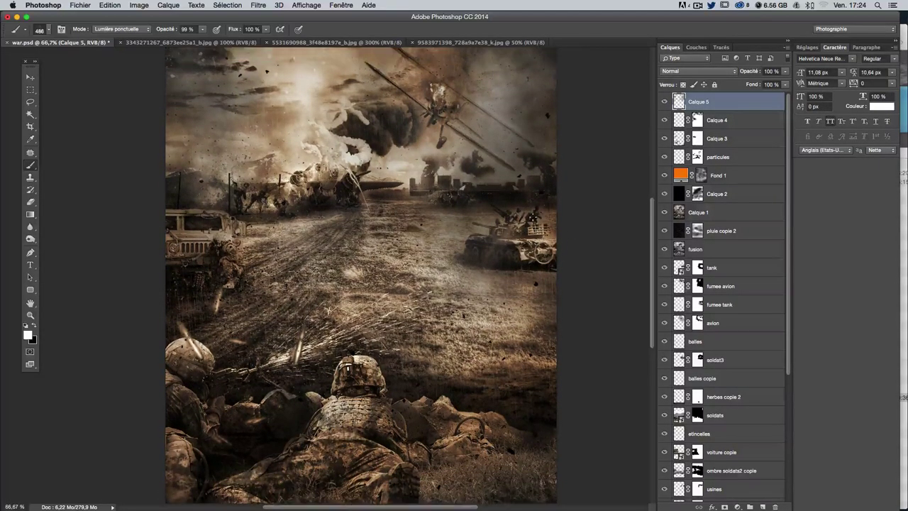
click(498, 204)
scroll(361, 277, up, 2)
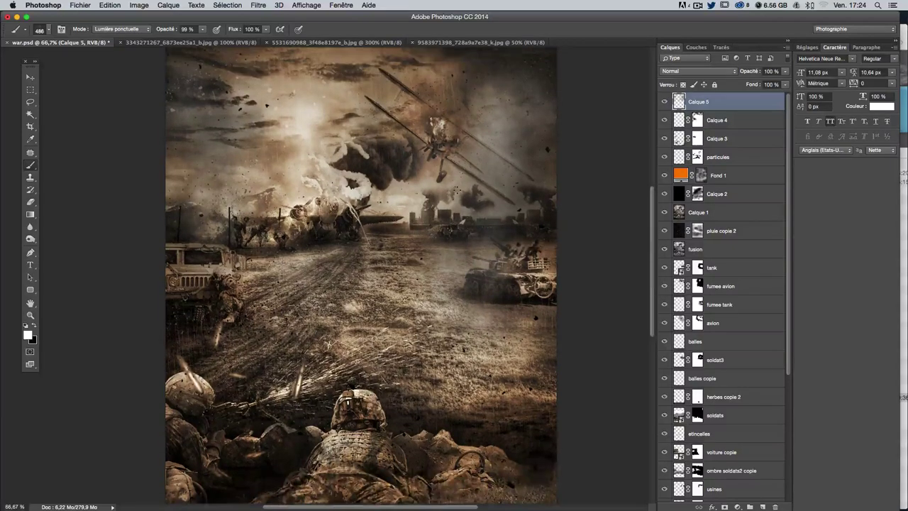
drag(533, 120, 498, 131)
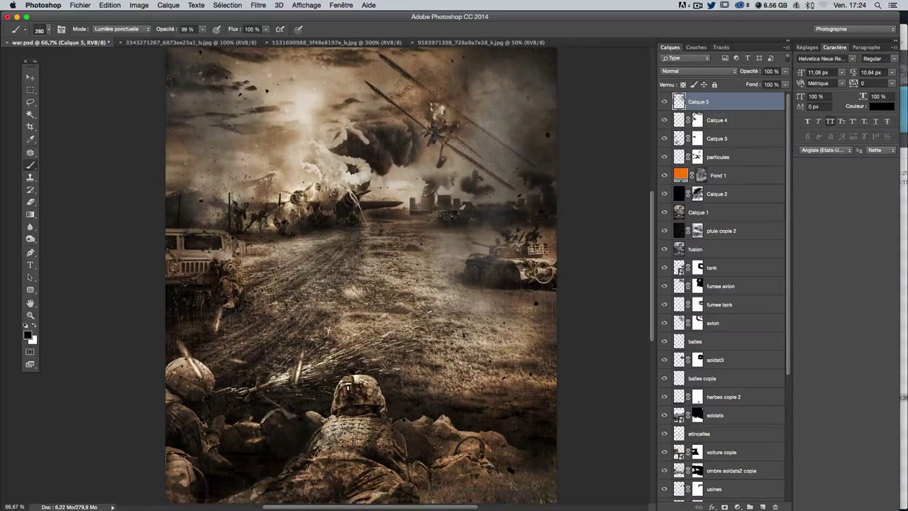
Step: Scroll the Layers panel down and select the fumée smoke layer
scroll(558, 200, up, 2)
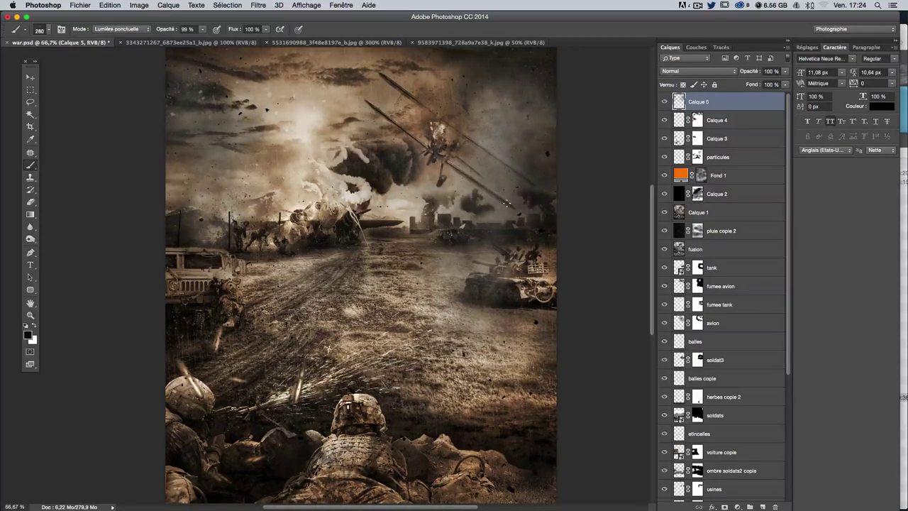
scroll(763, 392, down, 5)
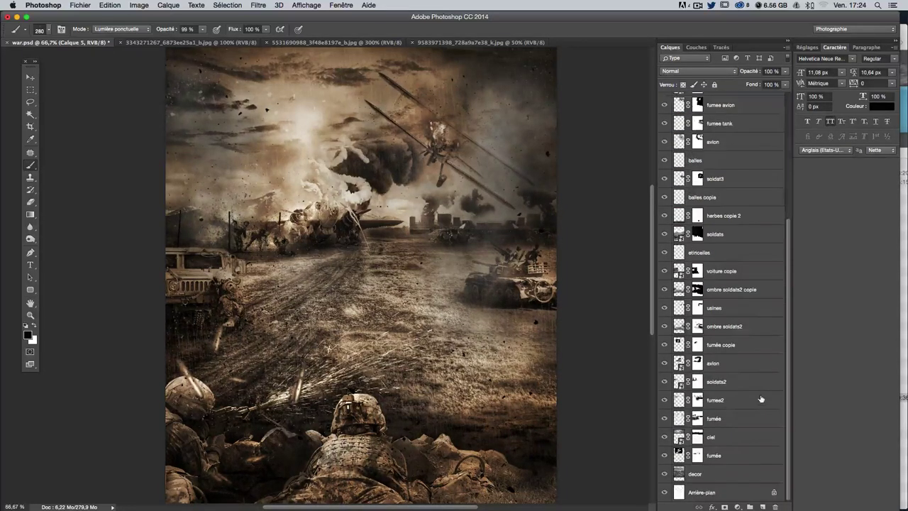
click(738, 458)
Step: Load fumée as a selection, move the layer to the top of the stack, and deselect
ctrl+click(678, 454)
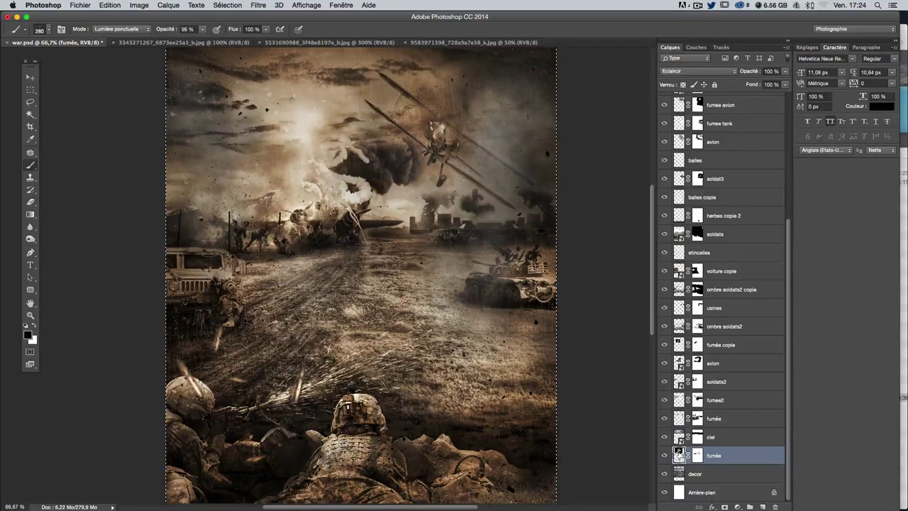
scroll(742, 468, up, 5)
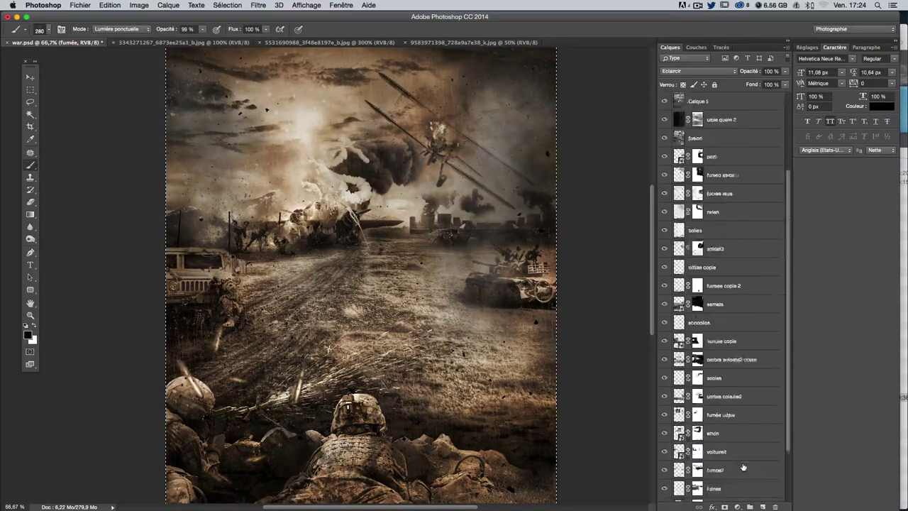
scroll(745, 464, up, 5)
scroll(750, 459, down, 10)
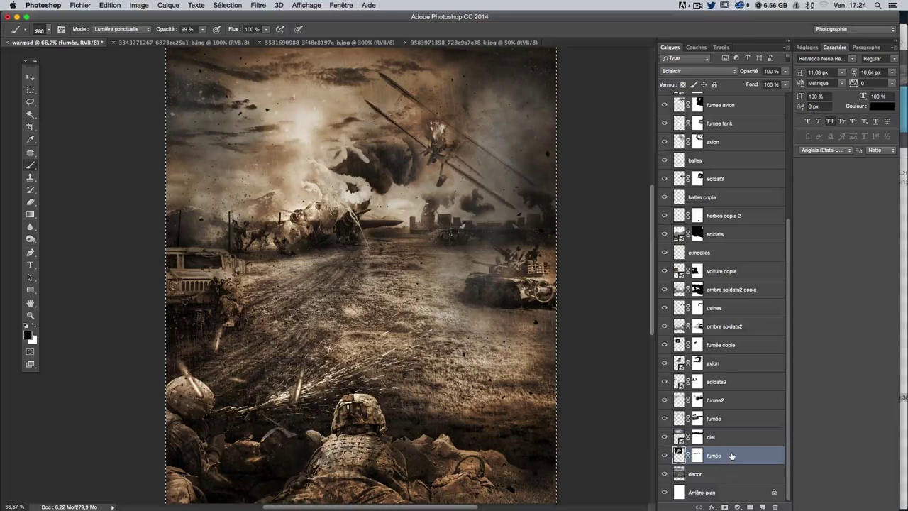
drag(751, 459, 754, 35)
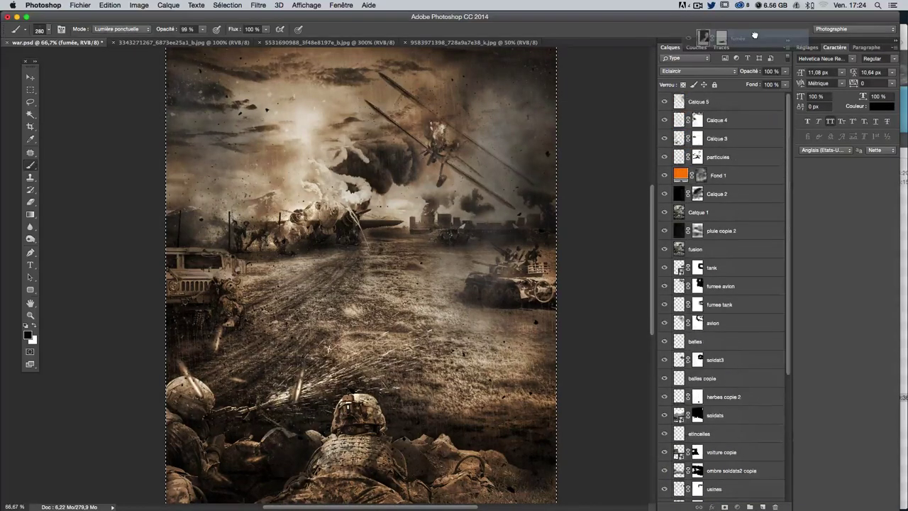
drag(753, 35, 745, 99)
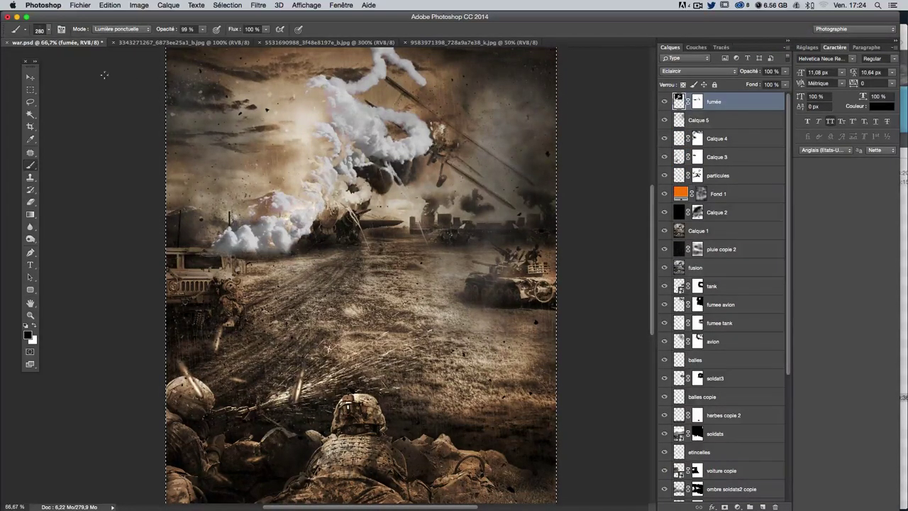
key(ctrl+d)
key(v)
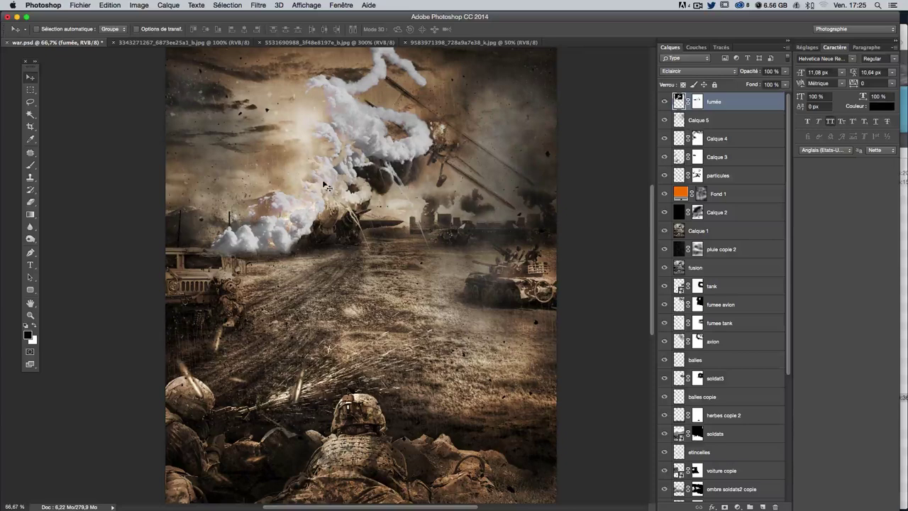
Step: Invert the smoke to dark, blend it as Produit, and shift it right and down
key(ctrl+i)
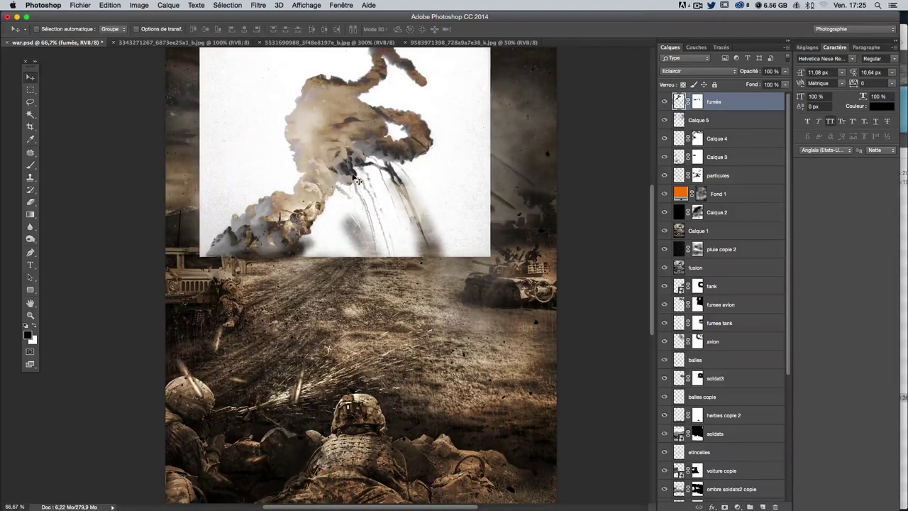
click(699, 71)
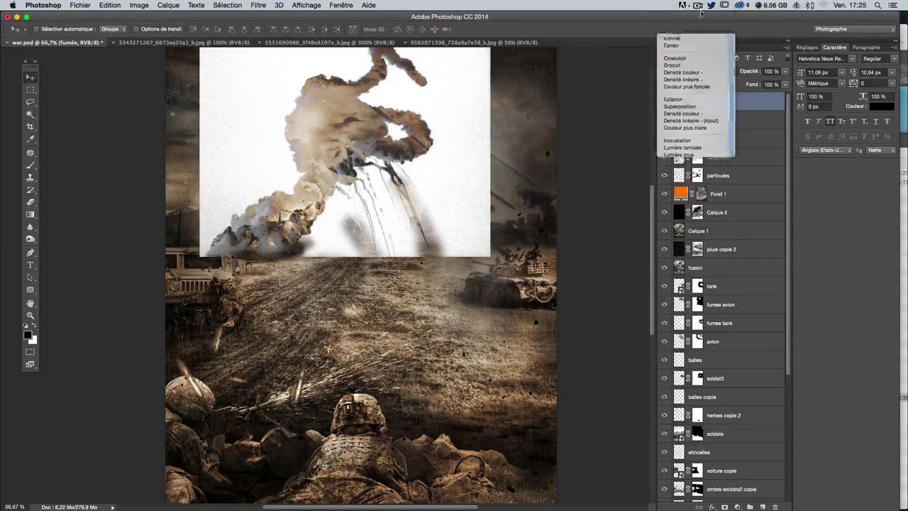
click(685, 11)
click(677, 73)
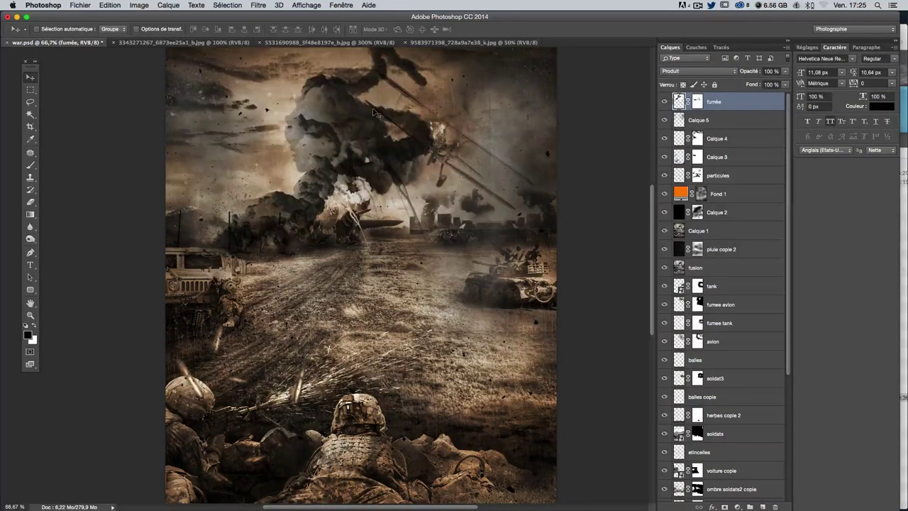
drag(349, 197, 425, 216)
key(ctrl+t)
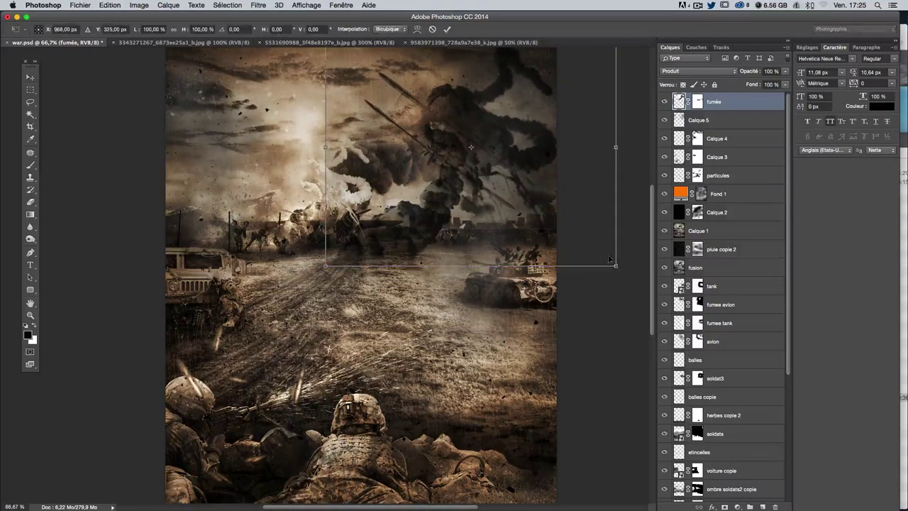
Step: Shrink the smoke to about 60% then 70%, flip it horizontally, and place it beside the biplane
mouse_move(616, 268)
mouse_down()
mouse_move(499, 170)
mouse_move(602, 225)
mouse_move(503, 226)
mouse_up()
key(Return)
key(ctrl+t)
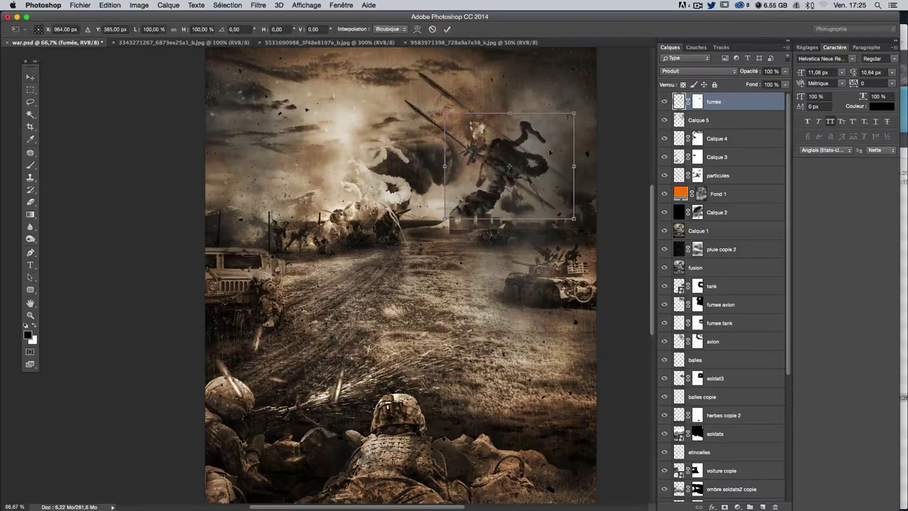
drag(575, 121, 518, 126)
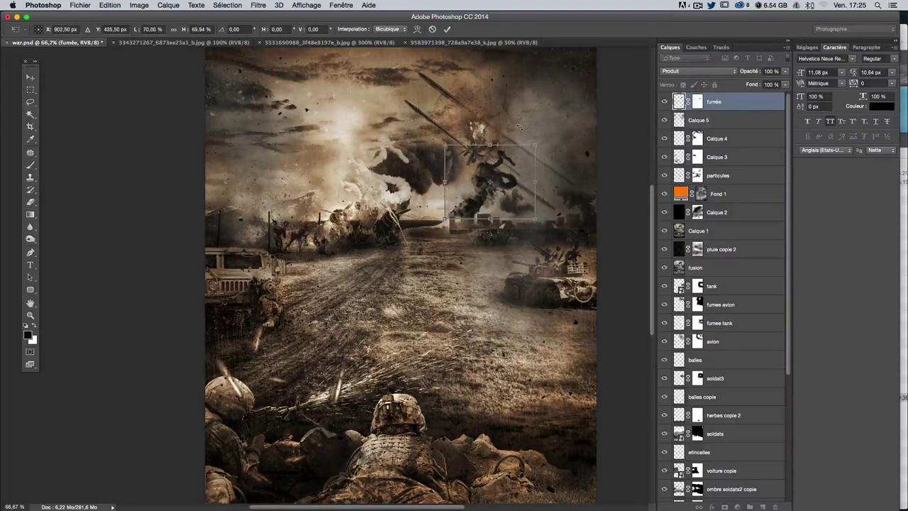
key(Return)
drag(519, 126, 579, 119)
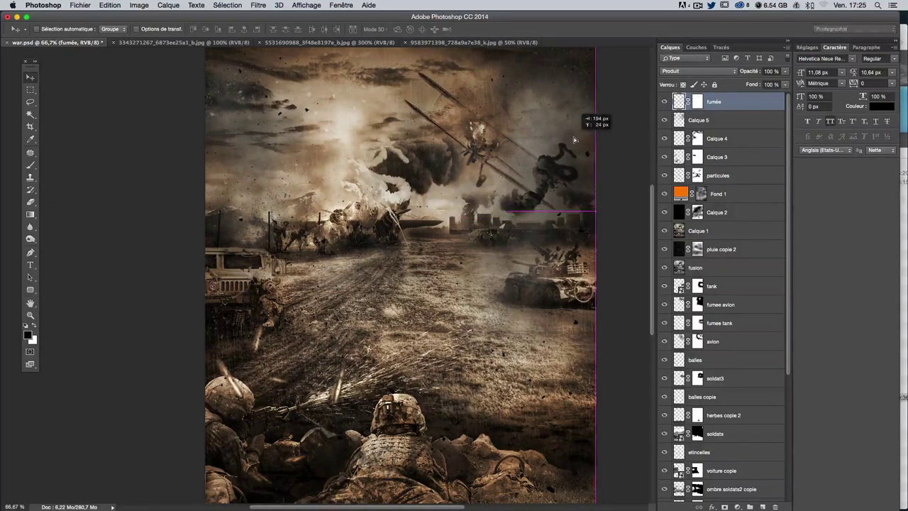
key(ctrl+t)
right_click(518, 179)
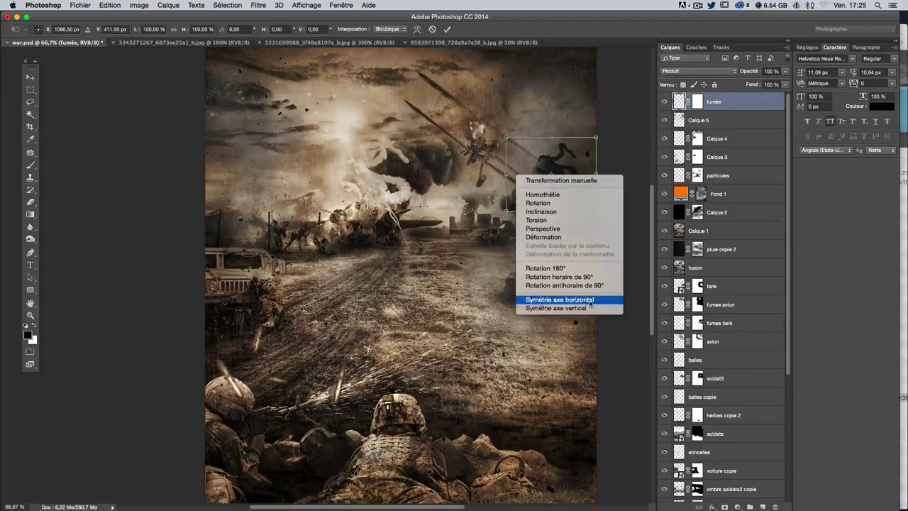
click(590, 304)
key(Return)
drag(535, 249, 550, 255)
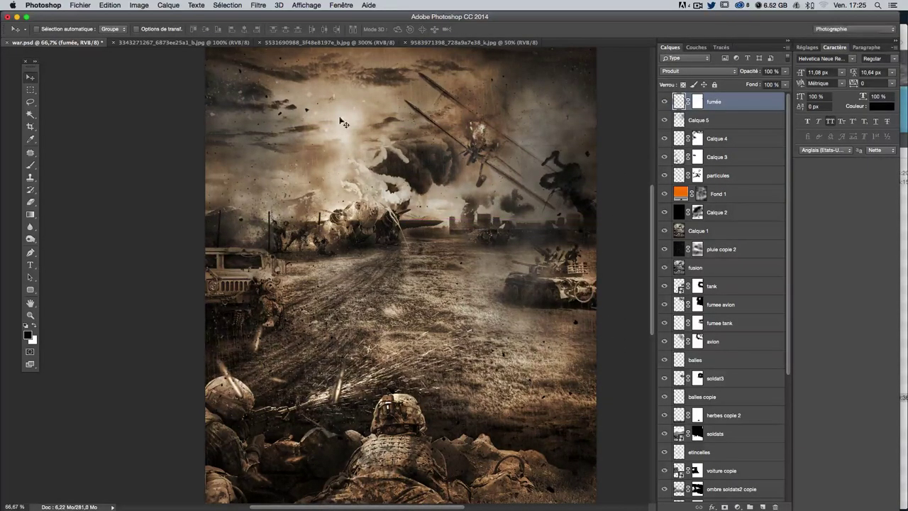
Step: Apply Niveaux levels of 0 / 1,63 / 174 to the smoke, then hide the layer to compare
key(super+l)
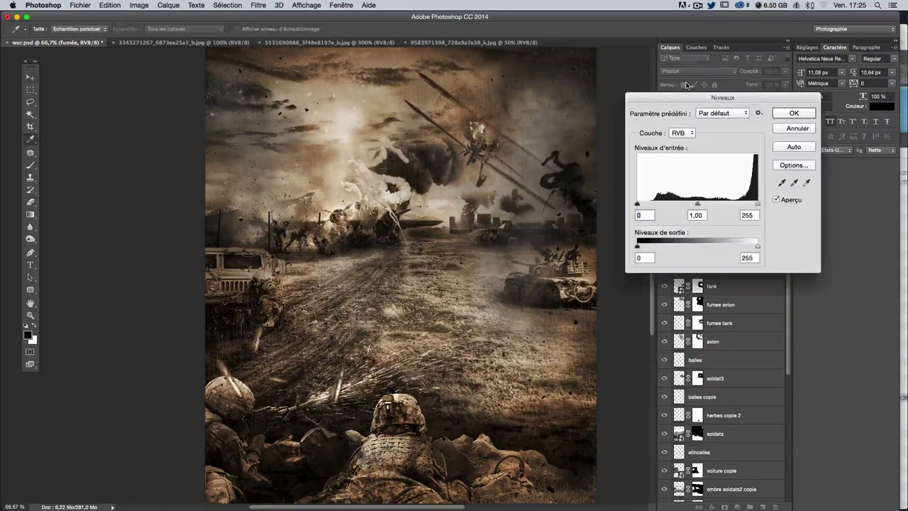
mouse_move(697, 203)
mouse_down()
mouse_move(675, 205)
mouse_move(712, 205)
mouse_up()
click(719, 205)
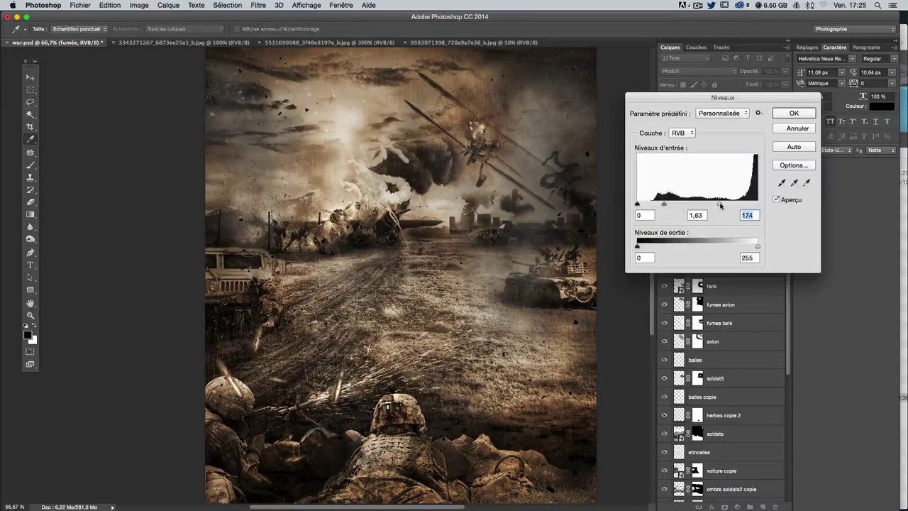
key(Return)
key(v)
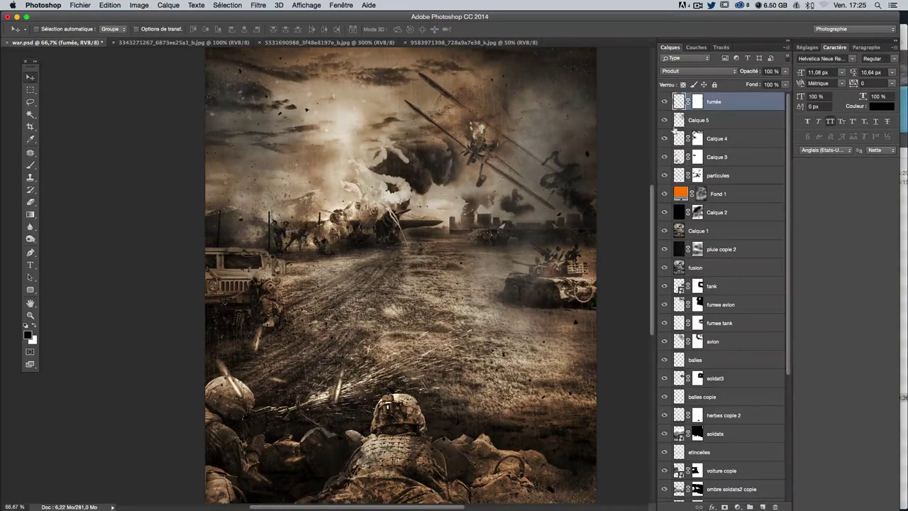
click(663, 101)
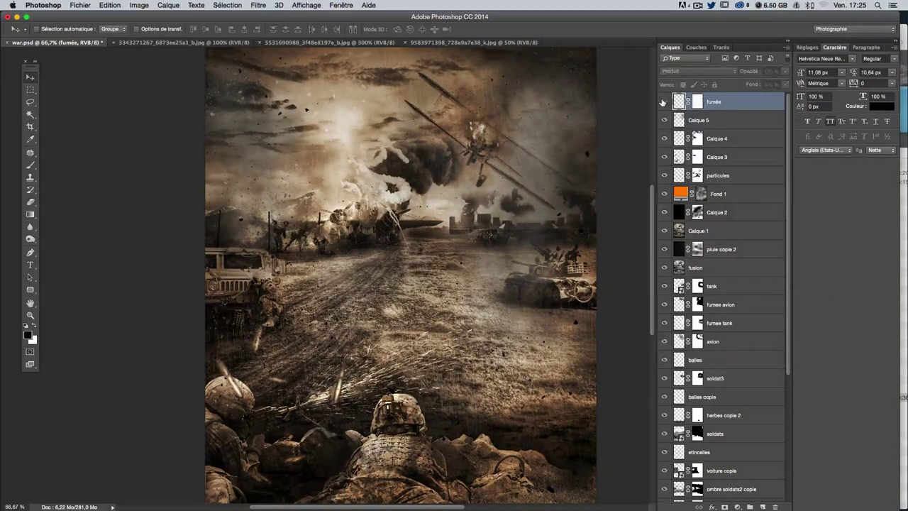
Step: Show the smoke layer again, stamp all visible into Calque 6, and duplicate it
click(663, 101)
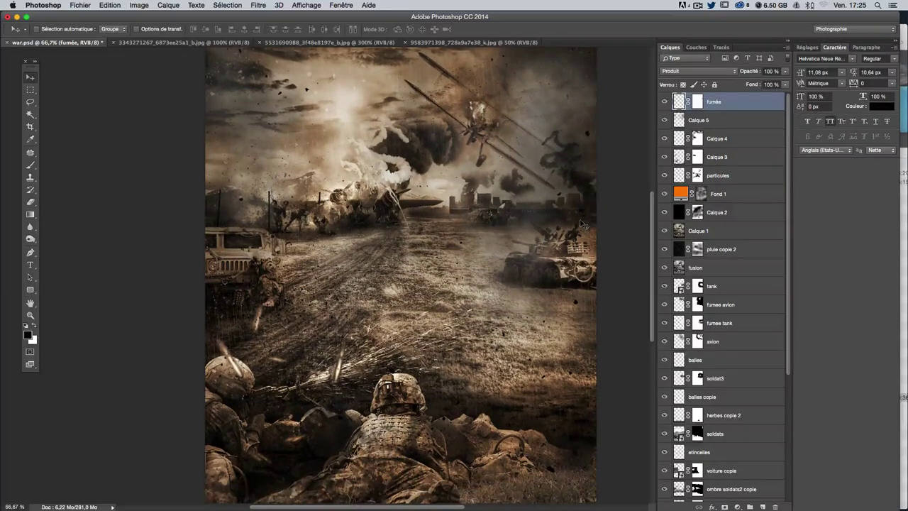
scroll(589, 221, up, 3)
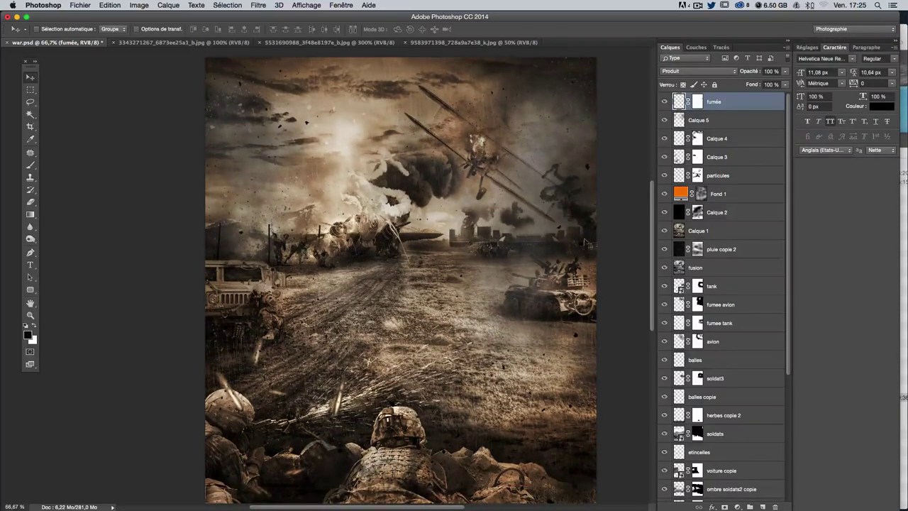
scroll(581, 238, down, 1)
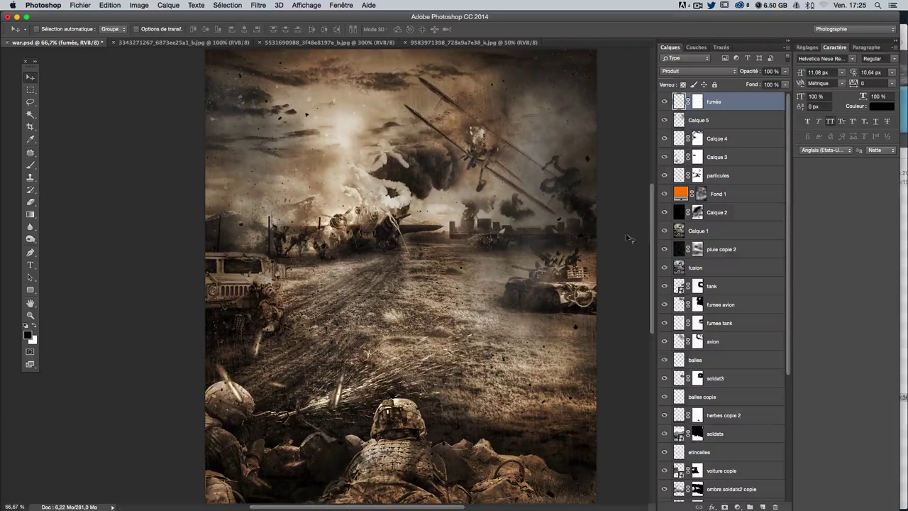
scroll(545, 271, right, 2)
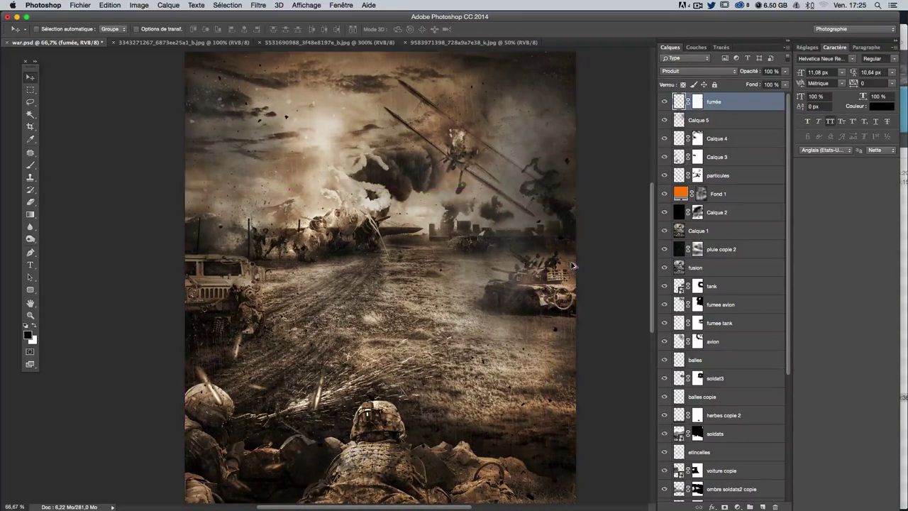
key(super+alt+shift+e)
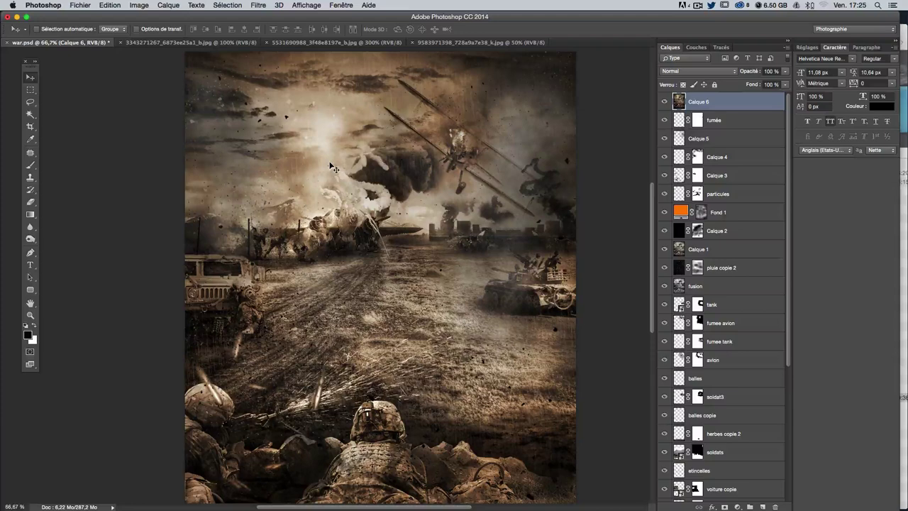
key(super+j)
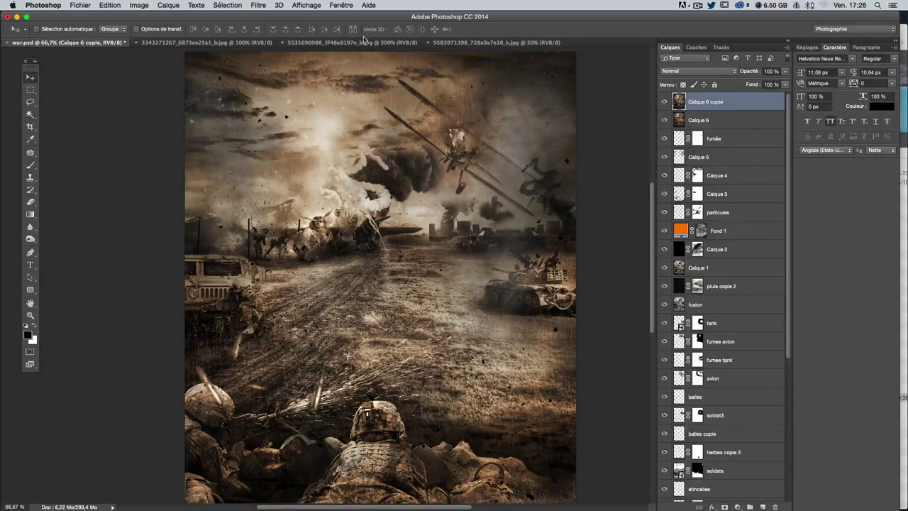
Step: Blur Calque 6 copie with a 2 px Flou gaussien and add a layer mask
scroll(355, 57, down, 2)
click(260, 5)
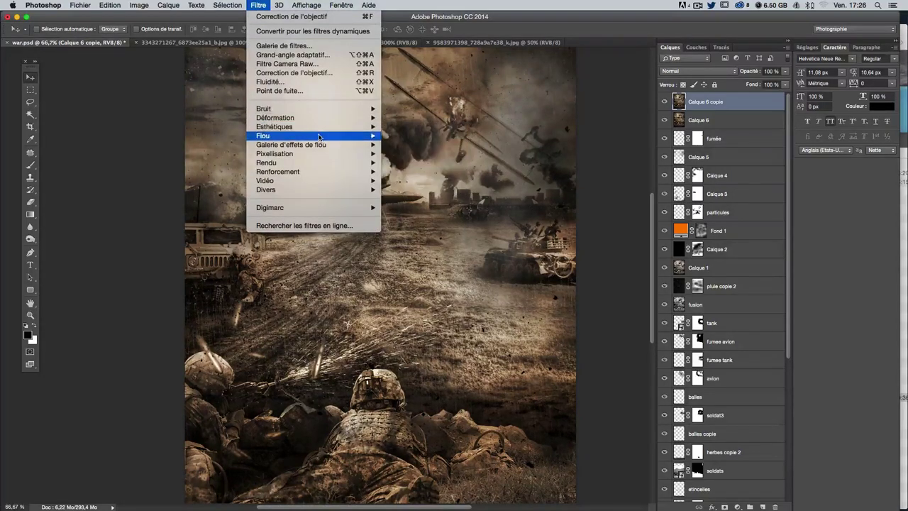
mouse_move(263, 135)
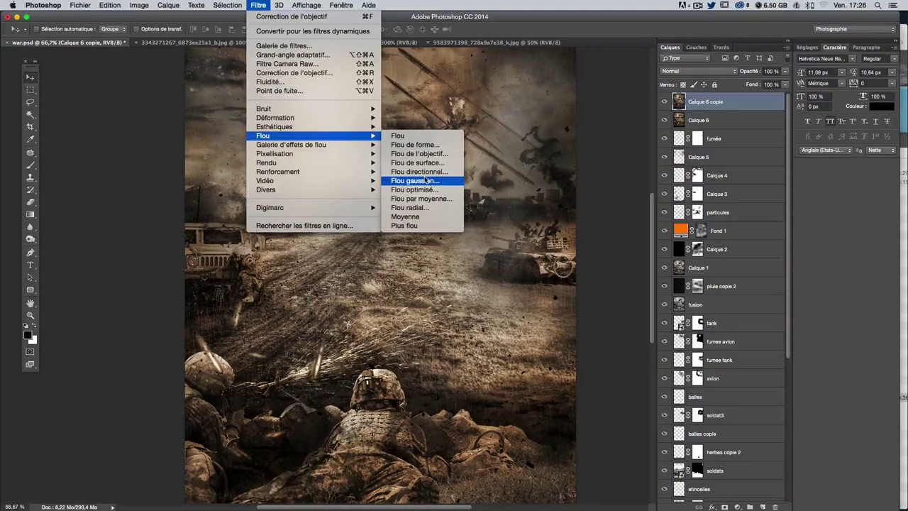
click(439, 183)
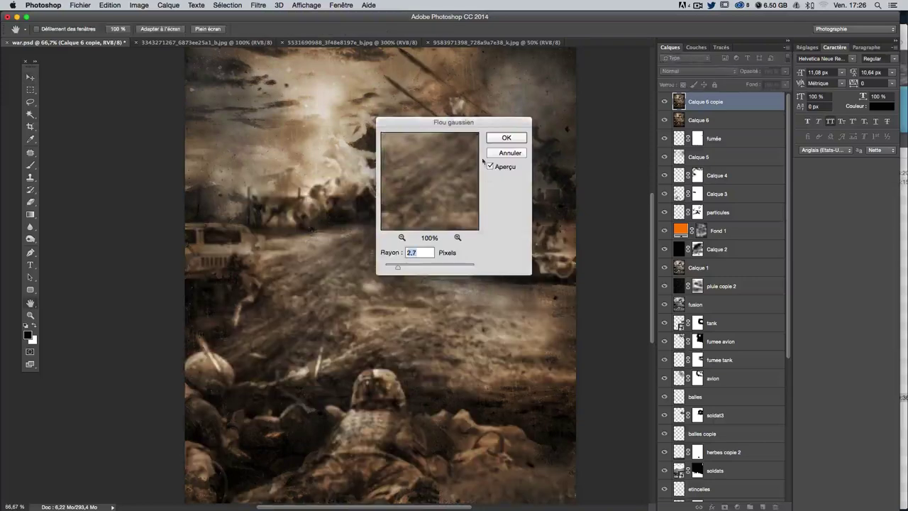
drag(459, 126, 635, 112)
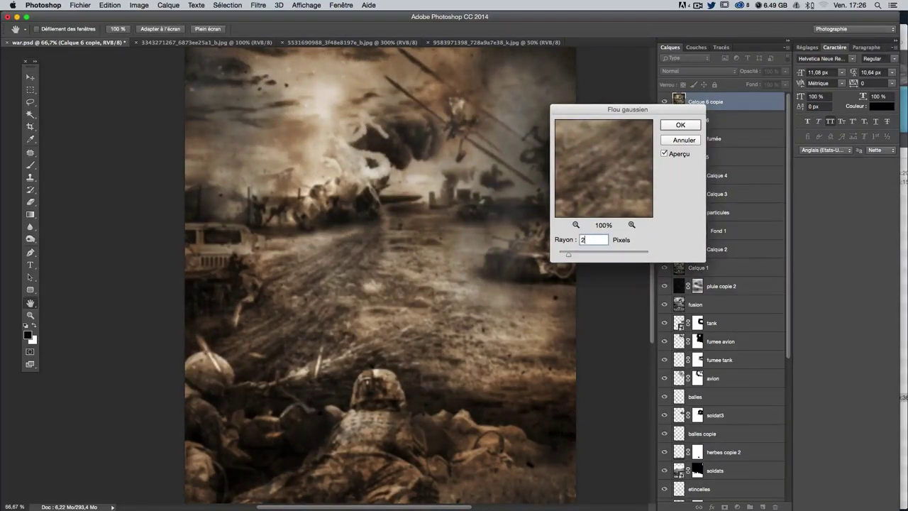
key(Escape)
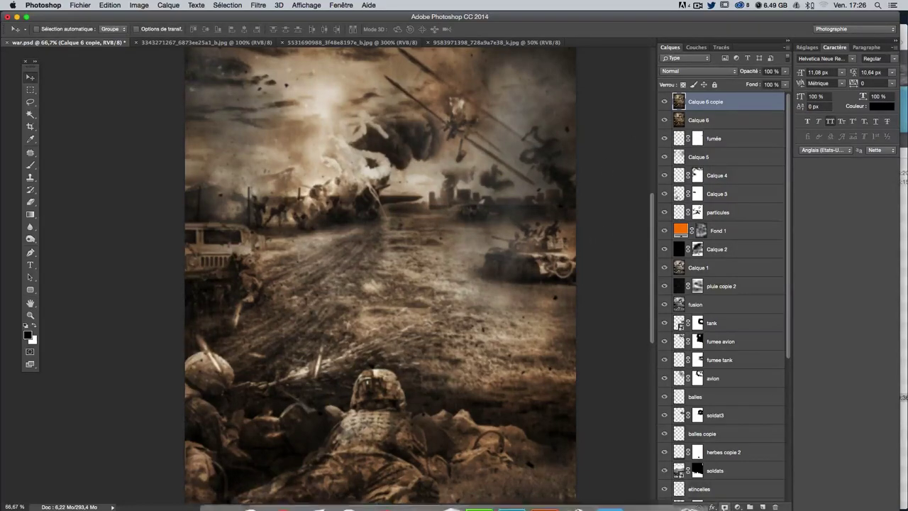
click(724, 507)
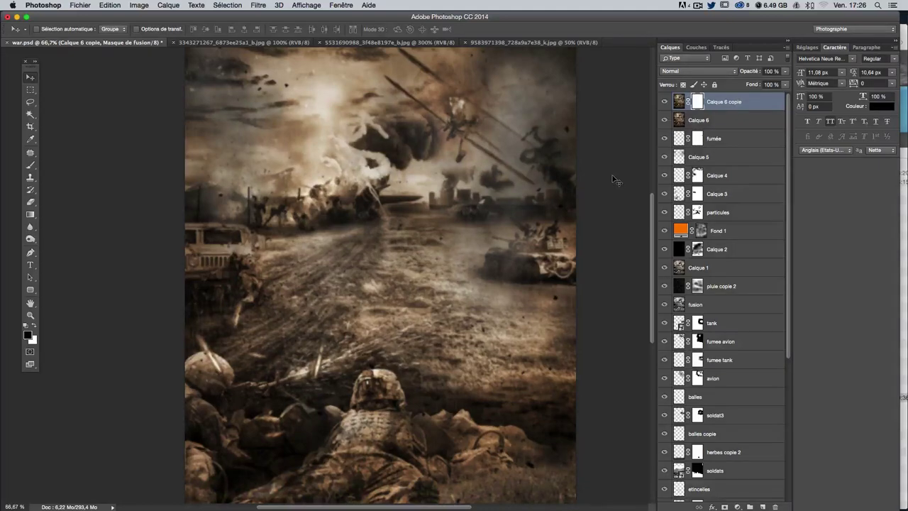
Step: Fill Calque 6 copie's mask with black and set a white 449 px brush at 32% opacity
key(shift+BackSpace)
key(Return)
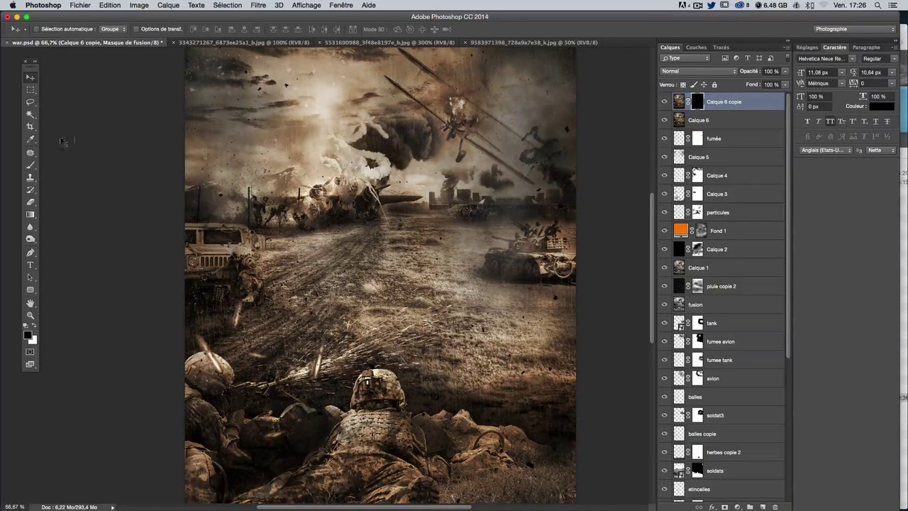
click(30, 165)
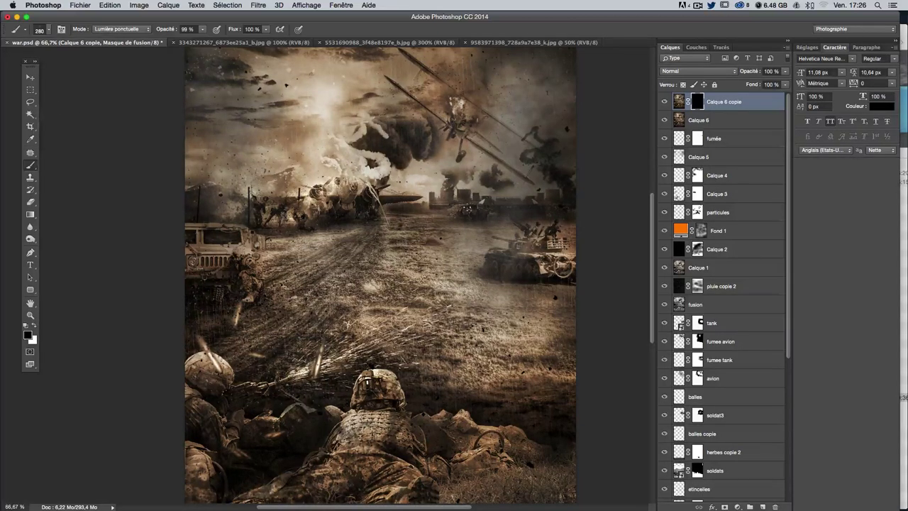
click(35, 327)
drag(397, 284, 439, 284)
drag(200, 30, 179, 42)
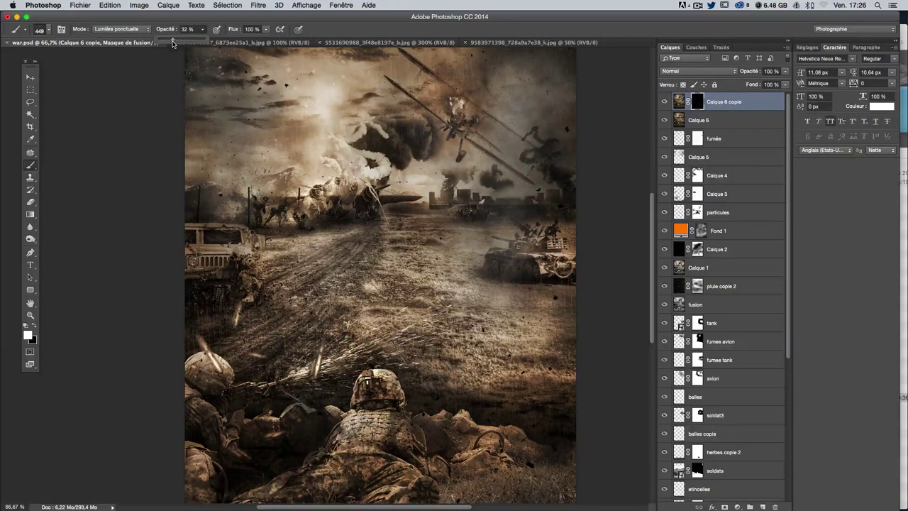
Step: Switch to a white 212 px soft round brush and target the blurred copy's mask
click(25, 30)
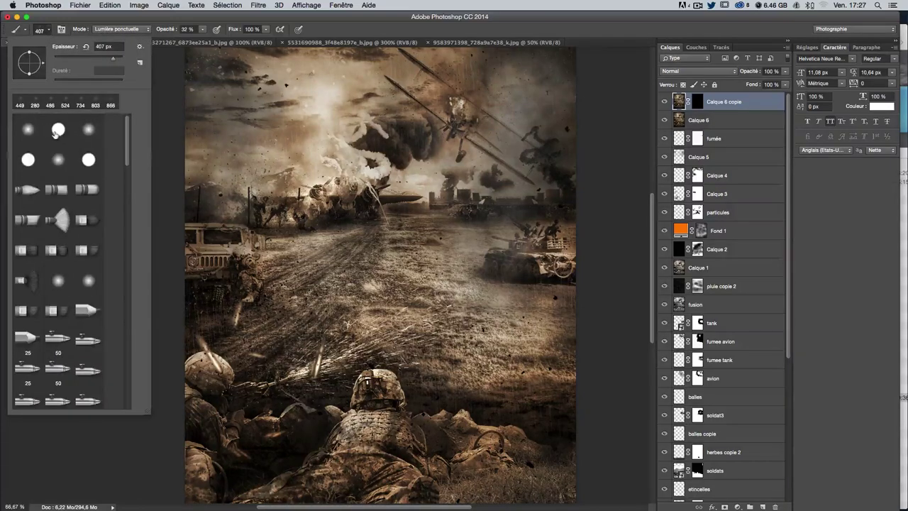
click(88, 130)
drag(480, 214, 434, 219)
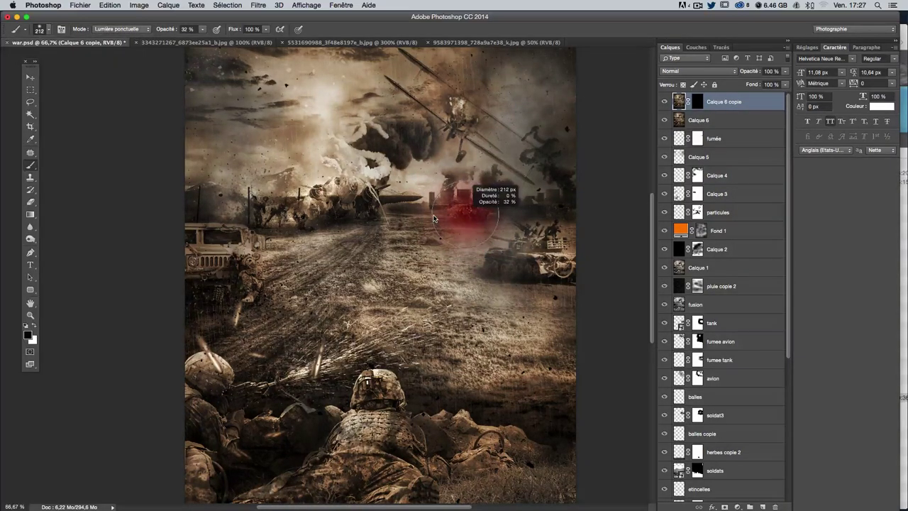
key(x)
click(698, 101)
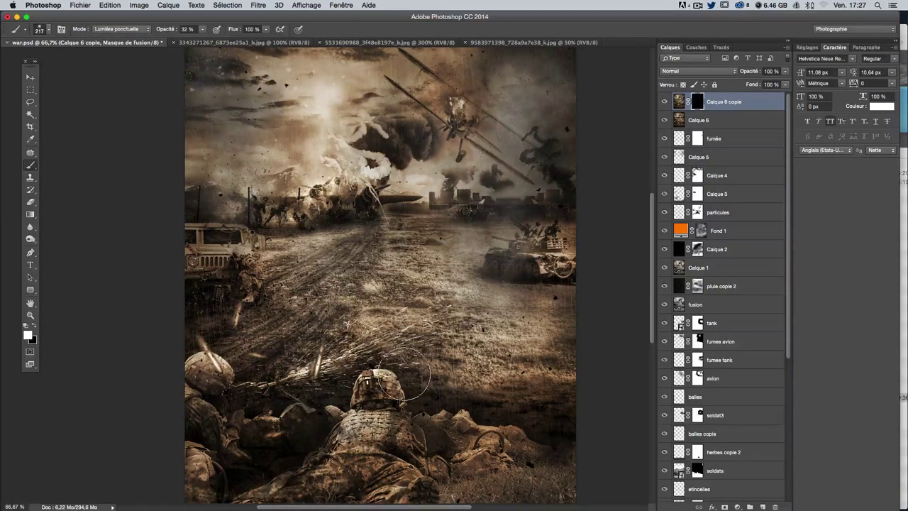
scroll(403, 368, down, 2)
scroll(381, 276, up, 1)
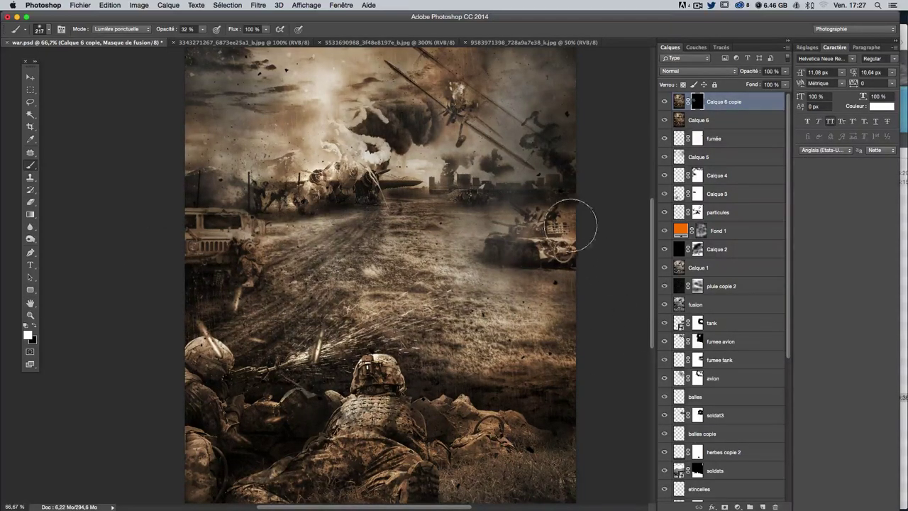
scroll(497, 269, up, 2)
scroll(497, 269, up, 2)
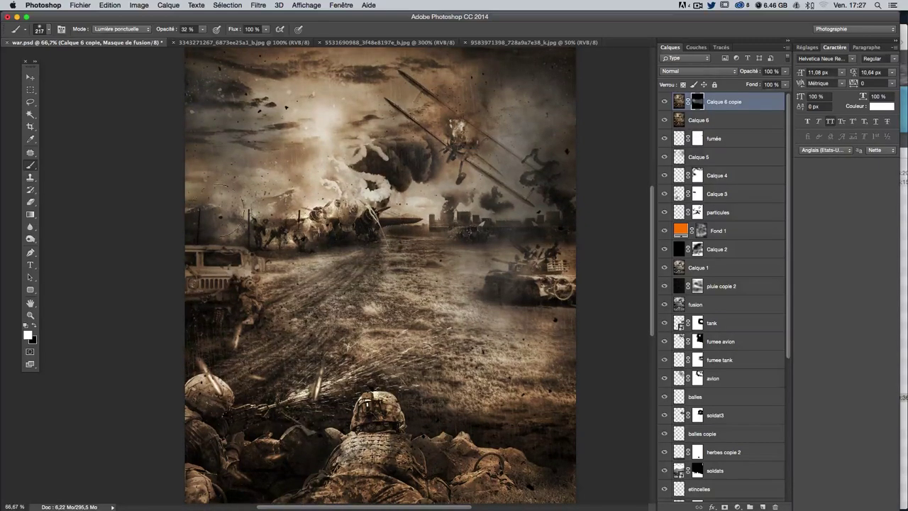
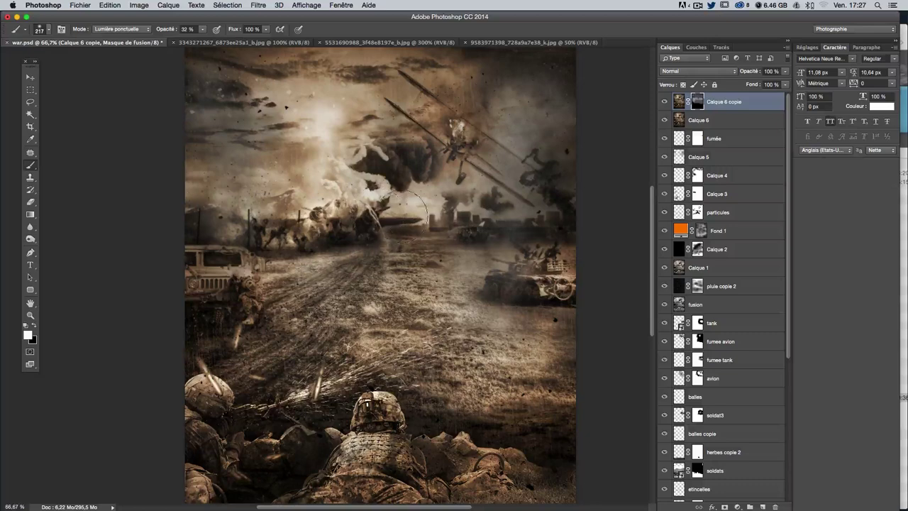
Step: Paint the Calque 6 copie mask around the soldiers' field, resizing the brush from 136 to 104 px
scroll(380, 276, down, 2)
scroll(265, 312, down, 2)
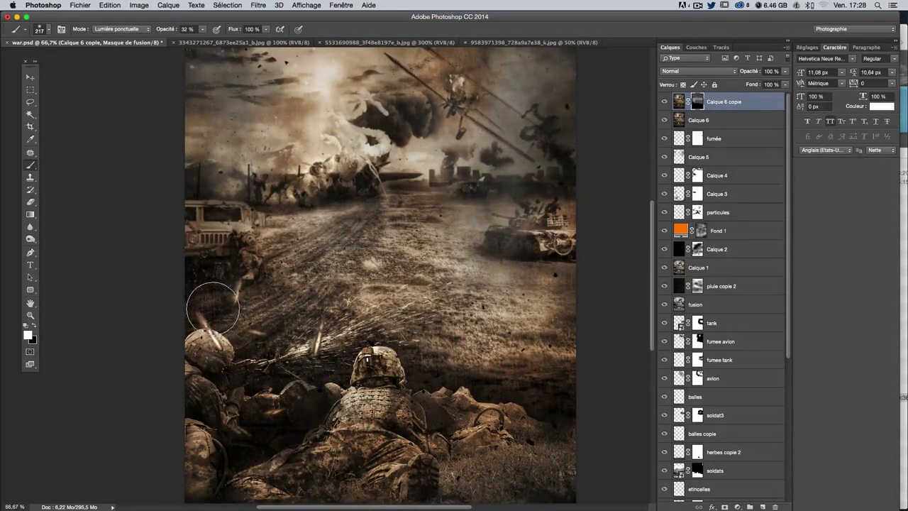
mouse_move(300, 304)
mouse_down()
mouse_move(260, 311)
mouse_move(323, 239)
mouse_up()
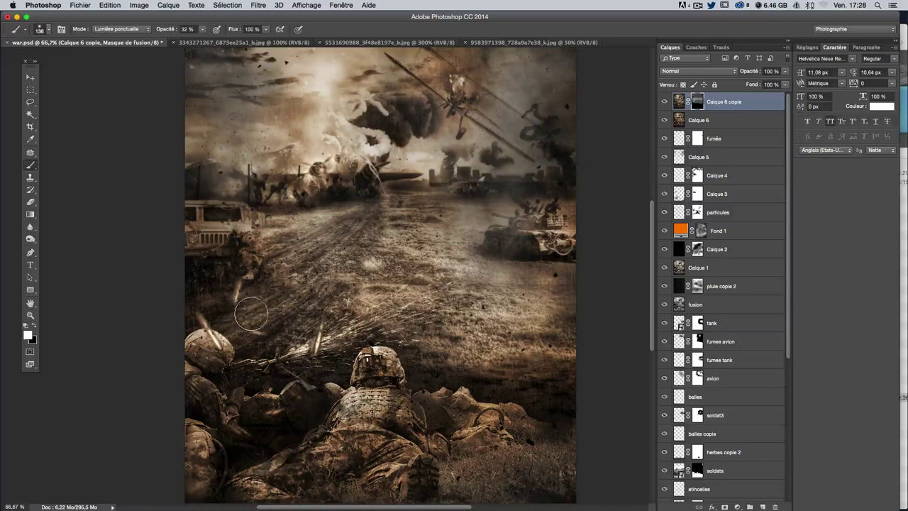
mouse_move(284, 335)
mouse_down()
mouse_move(412, 344)
mouse_move(506, 378)
mouse_move(551, 411)
mouse_up()
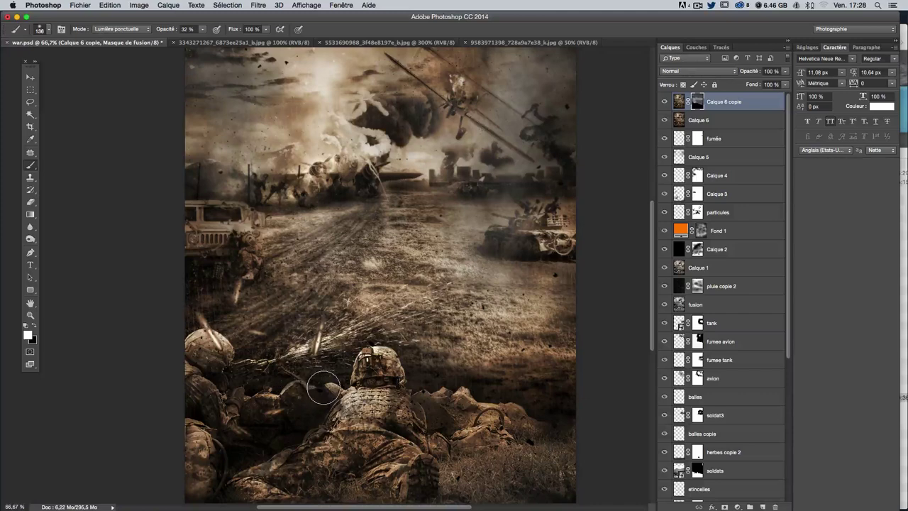
drag(312, 386, 258, 389)
drag(456, 375, 472, 375)
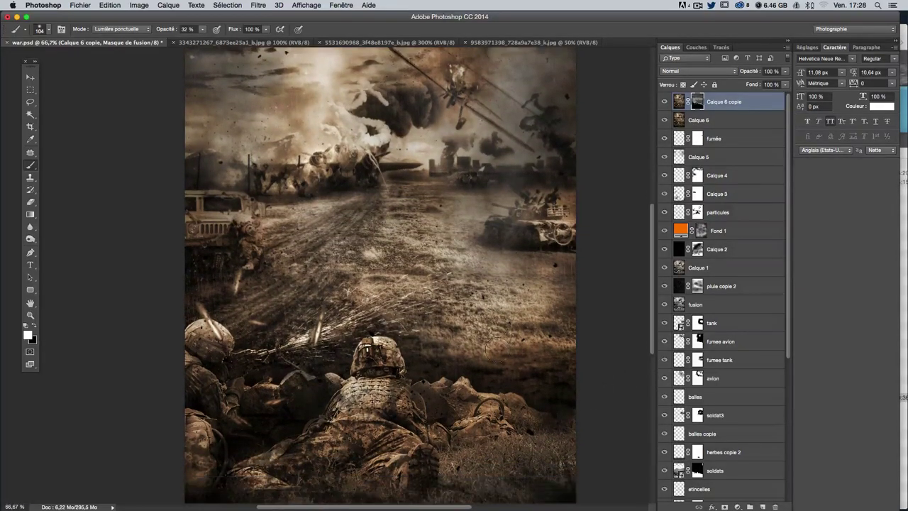
Step: Switch to black and paint the mask near the explosion with a 259–161 px brush
key(x)
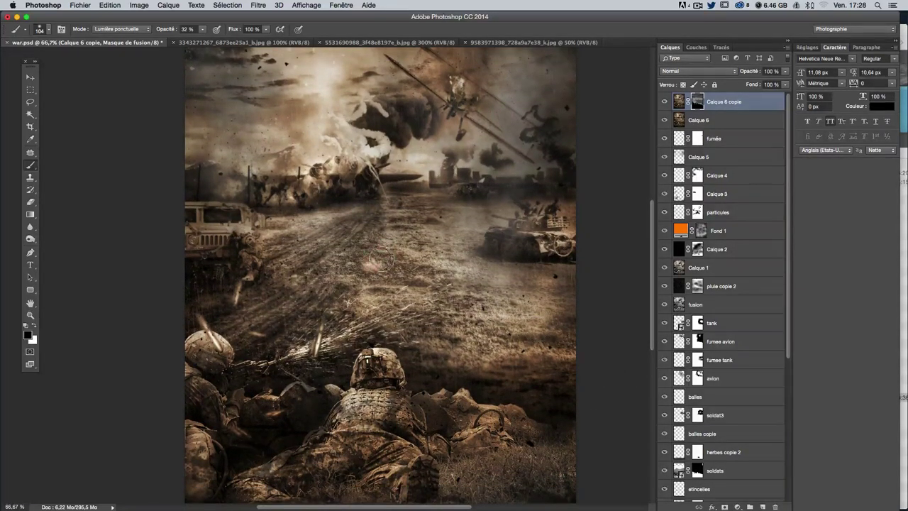
drag(380, 260, 425, 260)
scroll(461, 276, up, 2)
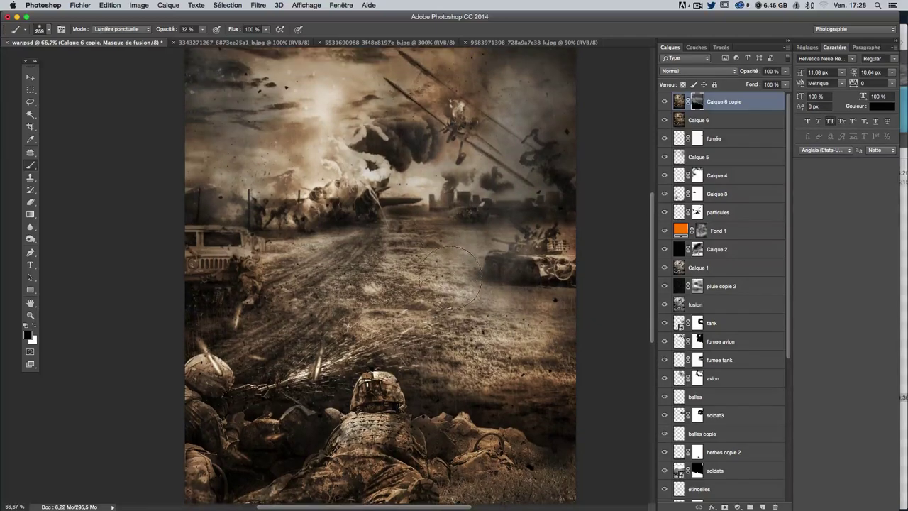
scroll(461, 276, up, 2)
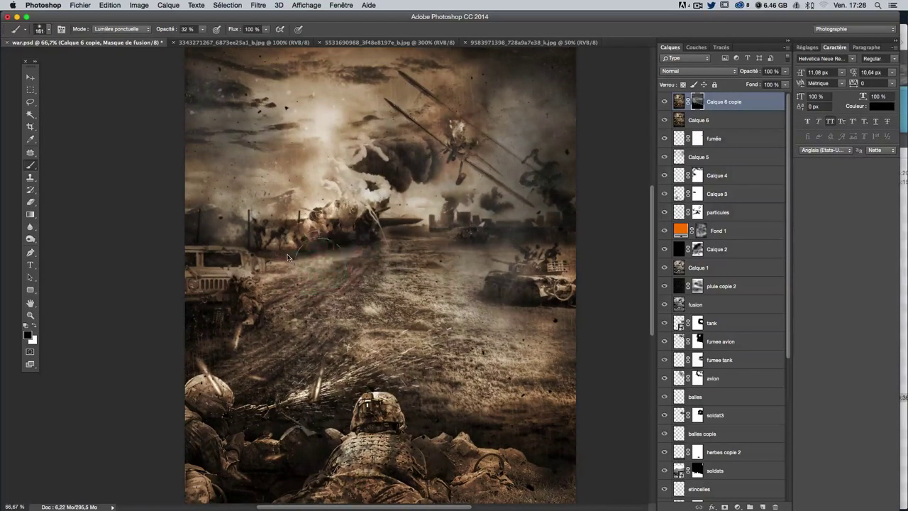
right_click(305, 266)
key(Return)
mouse_move(282, 241)
mouse_down()
mouse_move(297, 264)
mouse_move(262, 244)
mouse_up()
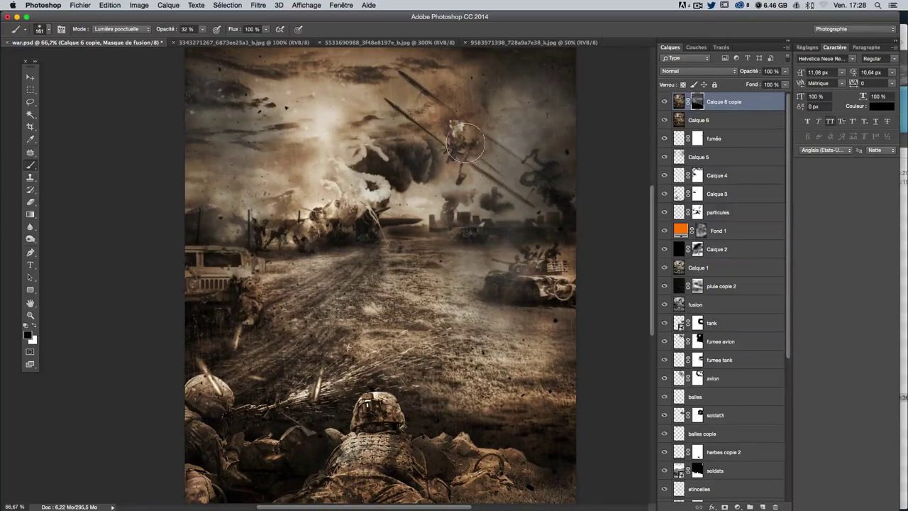
drag(459, 140, 455, 155)
Step: Toggle Calque 6 copie's visibility repeatedly to compare the image with and without it
click(664, 101)
click(664, 102)
click(665, 101)
click(664, 102)
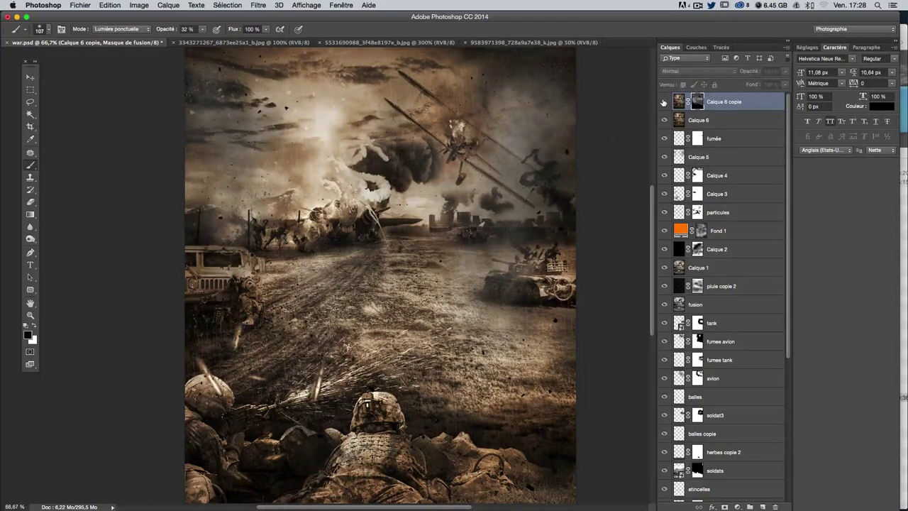
click(664, 103)
click(665, 102)
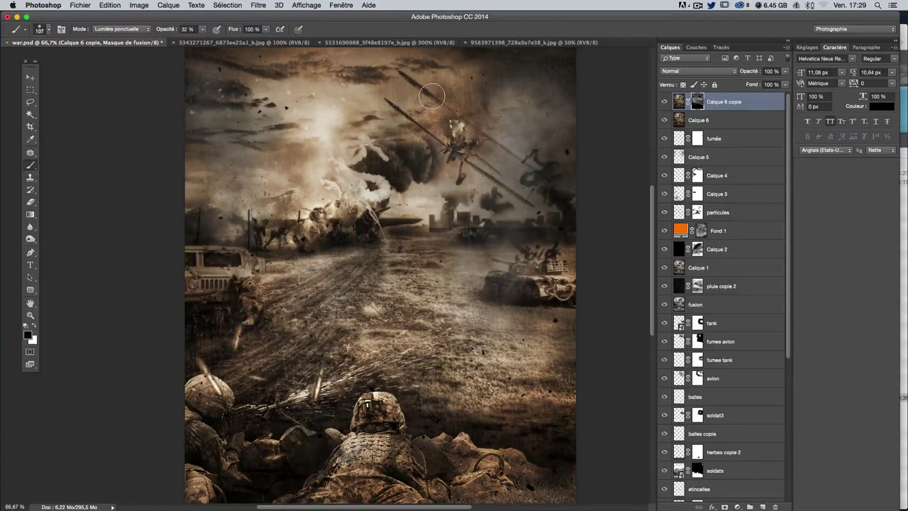
click(663, 104)
double_click(663, 103)
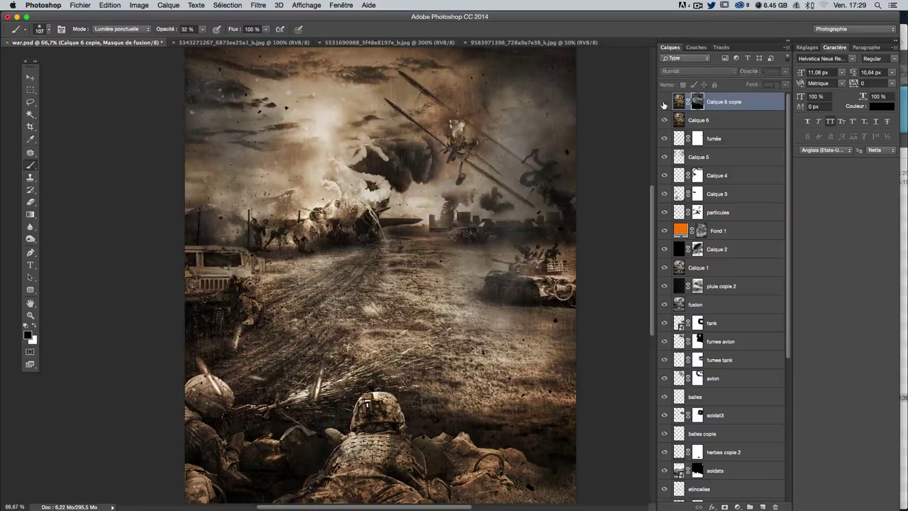
double_click(663, 104)
click(663, 104)
double_click(663, 104)
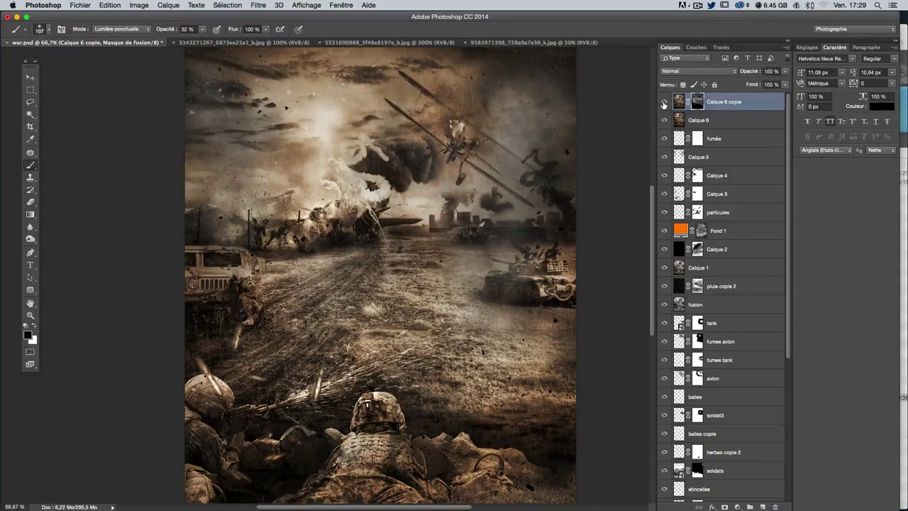
double_click(663, 103)
Step: Fill the Calque 6 copie layer mask with black to hide it completely
scroll(533, 285, down, 1)
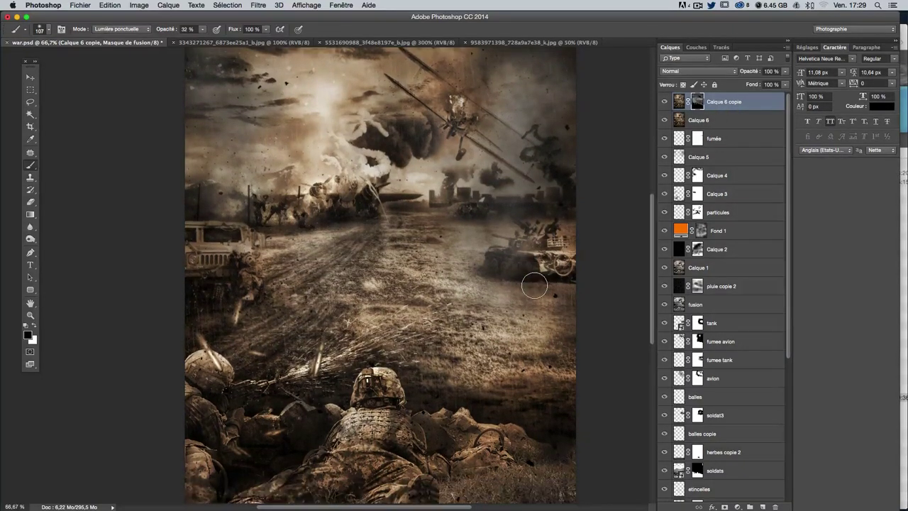
scroll(536, 292, down, 1)
scroll(539, 301, down, 1)
scroll(541, 312, down, 3)
scroll(541, 312, up, 7)
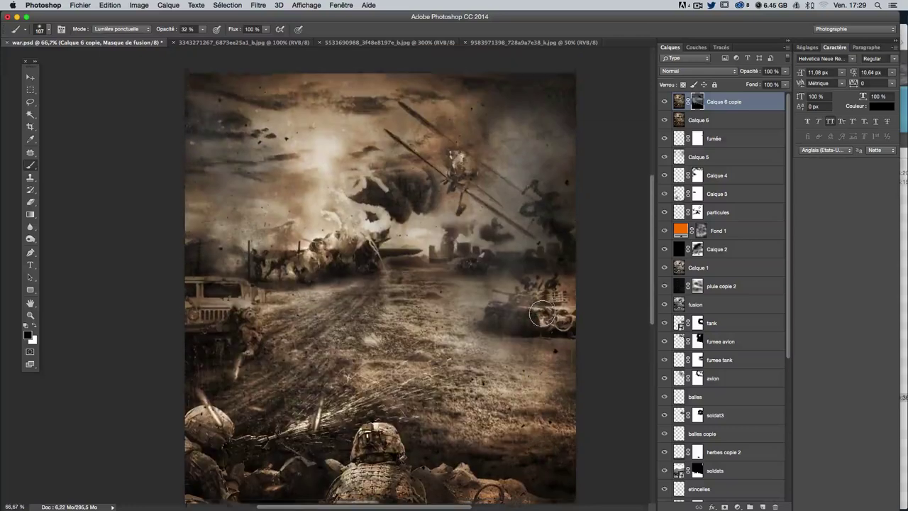
scroll(541, 313, down, 3)
scroll(540, 314, up, 1)
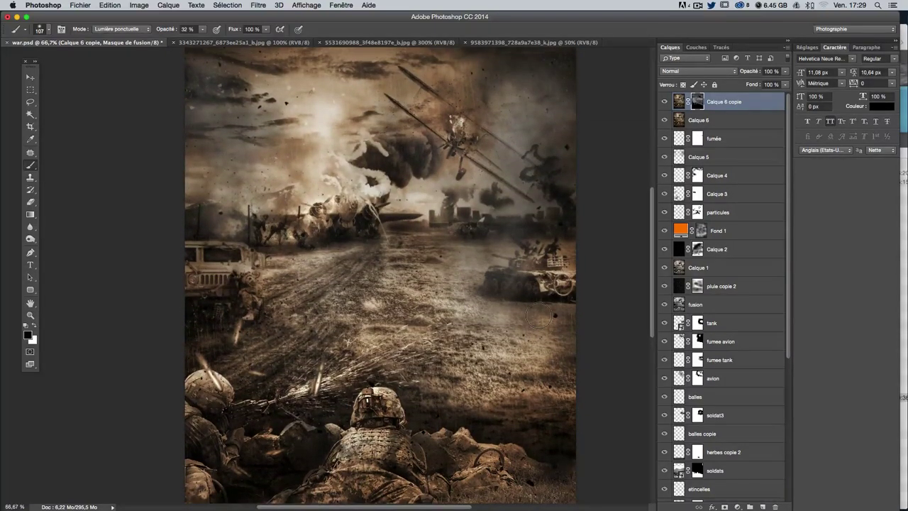
scroll(539, 317, down, 1)
scroll(539, 317, up, 1)
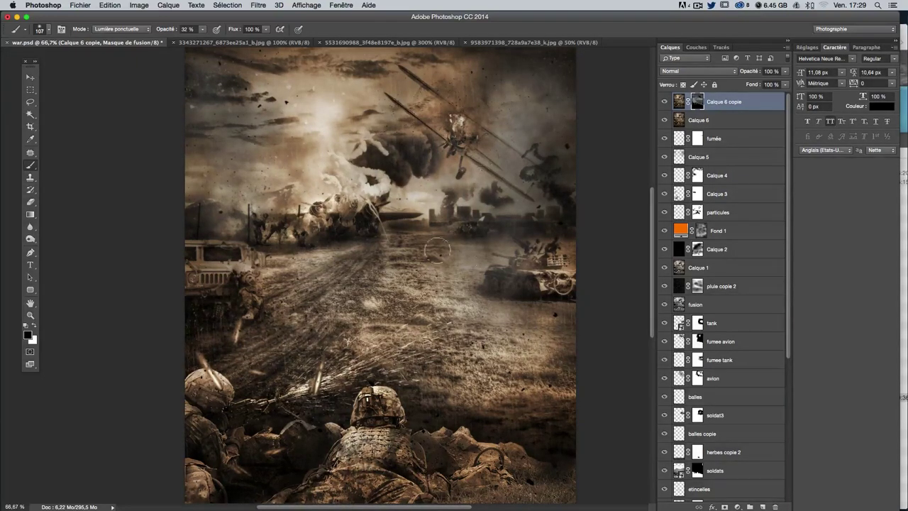
scroll(415, 446, down, 1)
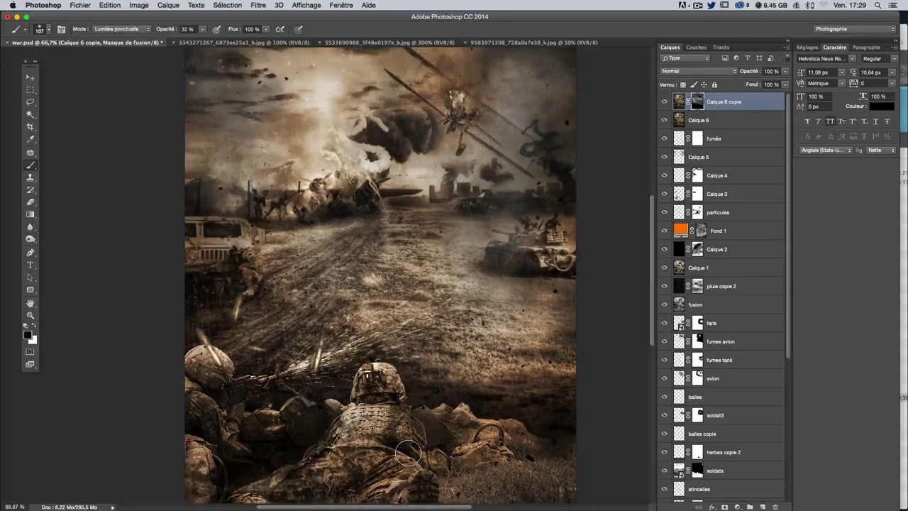
scroll(408, 453, down, 2)
scroll(408, 452, up, 4)
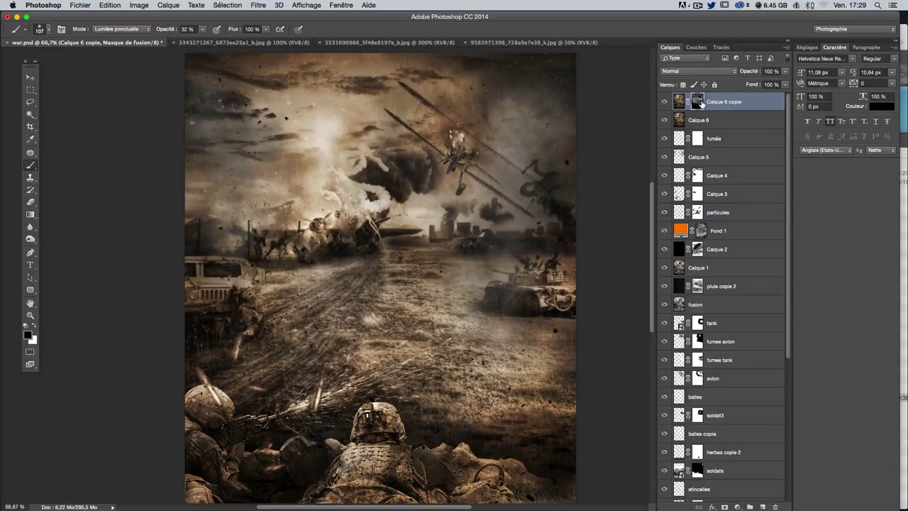
key(shift+F5)
key(Return)
Step: Paint white at 32% on the mask to reveal texture over the left and lower-left soldiers
click(34, 324)
drag(362, 193, 418, 193)
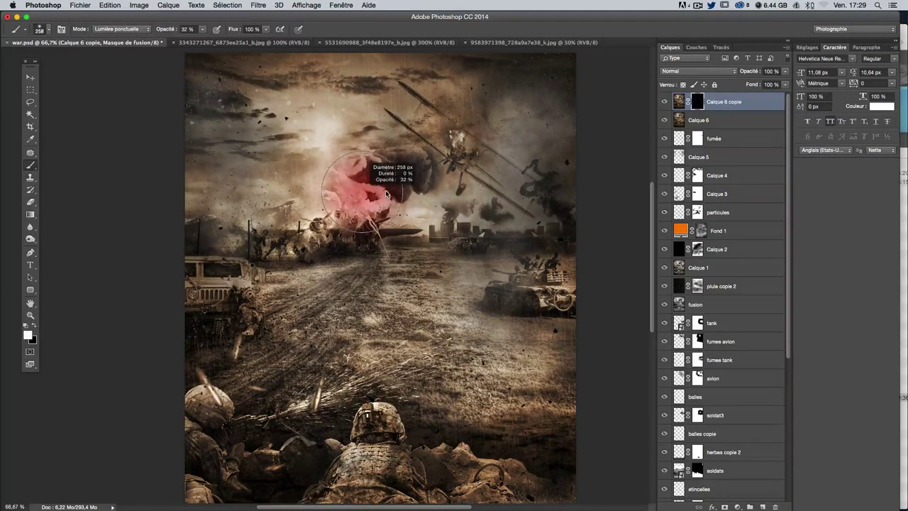
scroll(359, 382, down, 3)
scroll(358, 386, down, 5)
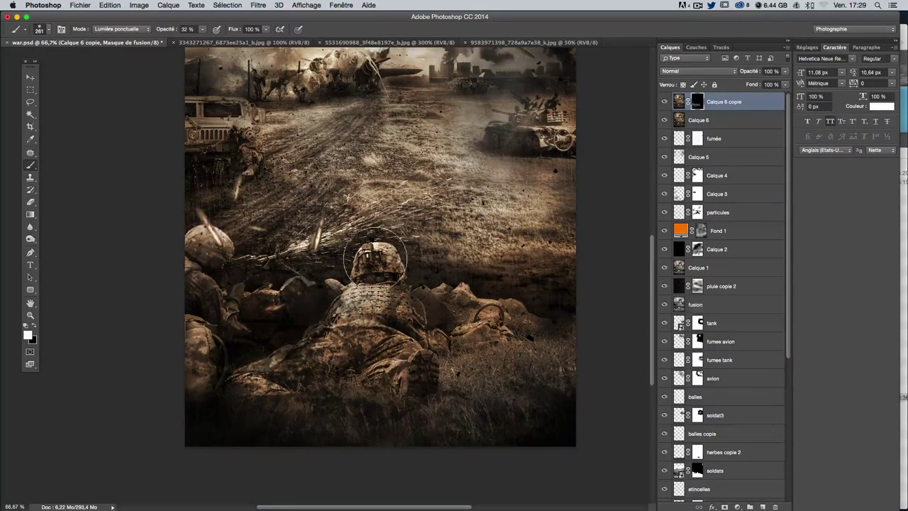
drag(130, 436, 235, 363)
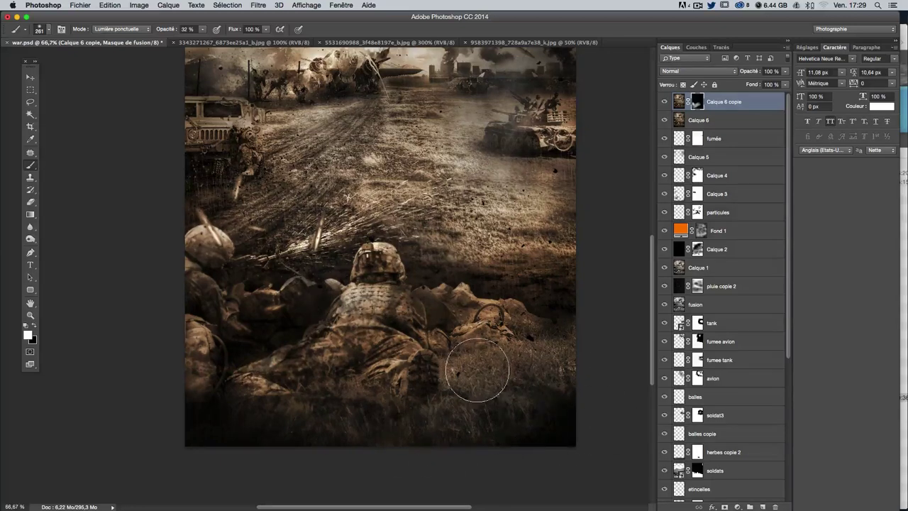
drag(279, 279, 262, 321)
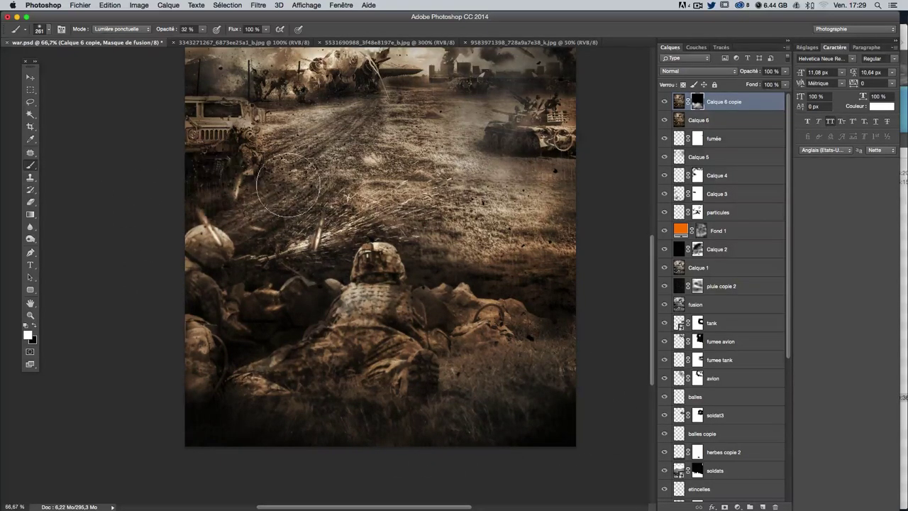
Step: Zoom around the road, humvee and tank areas to check the blended mask
scroll(270, 269, up, 3)
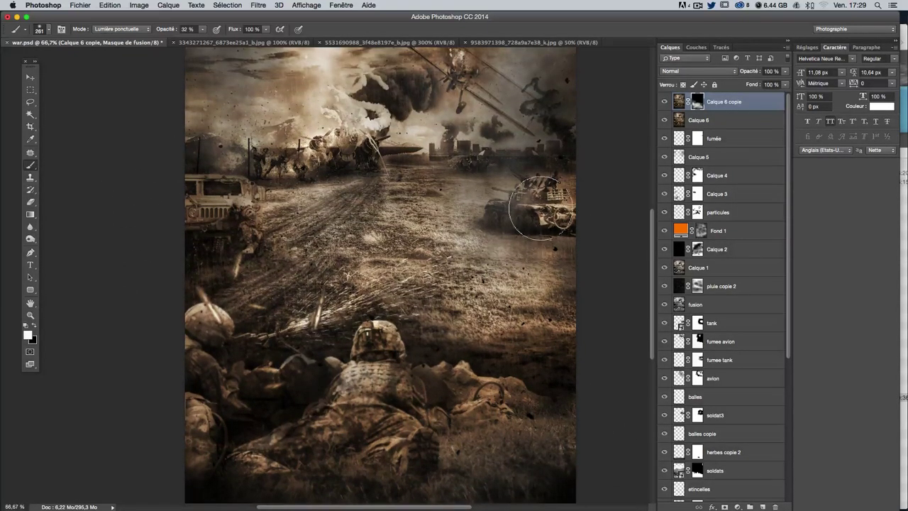
scroll(535, 237, up, 2)
scroll(543, 314, up, 3)
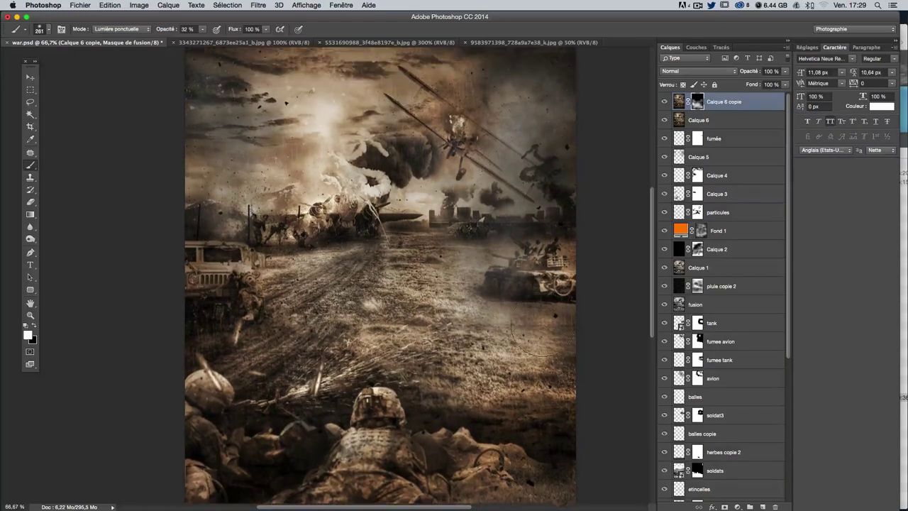
scroll(429, 314, down, 1)
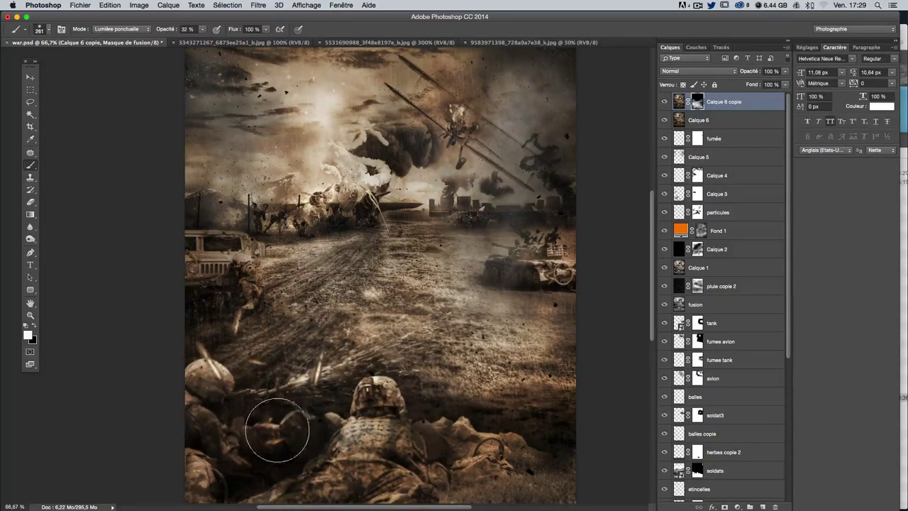
scroll(341, 429, down, 2)
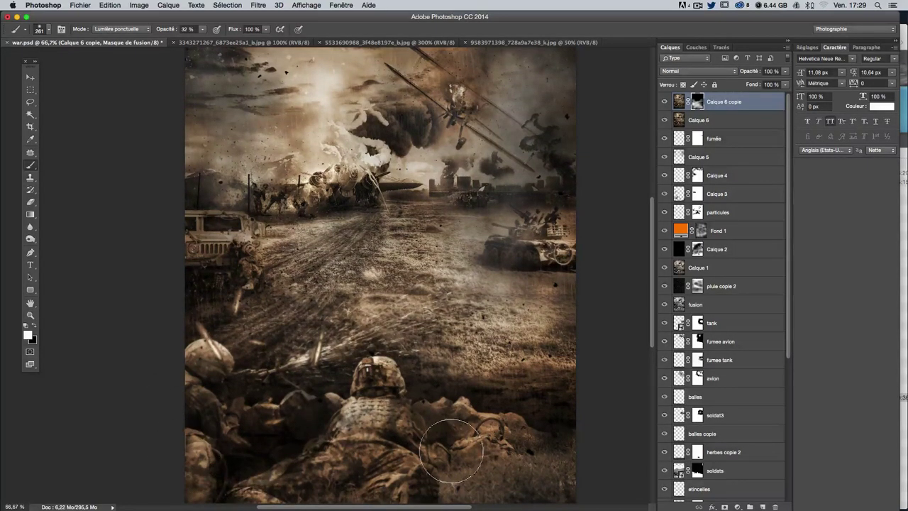
scroll(451, 451, down, 4)
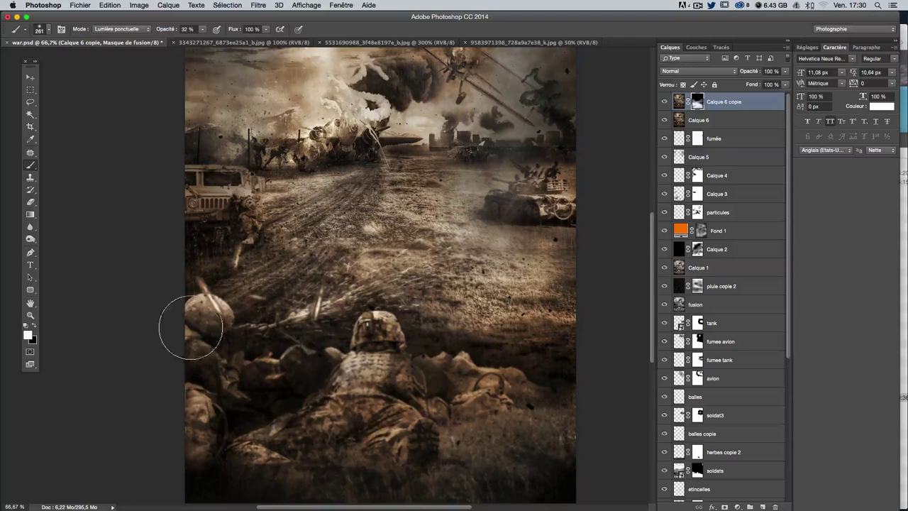
scroll(539, 457, up, 2)
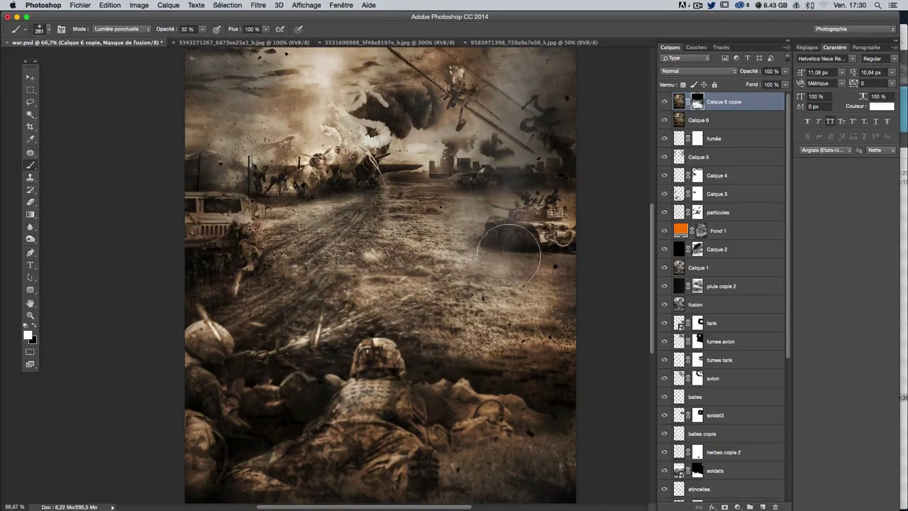
scroll(539, 343, up, 2)
scroll(539, 344, up, 2)
scroll(525, 327, up, 1)
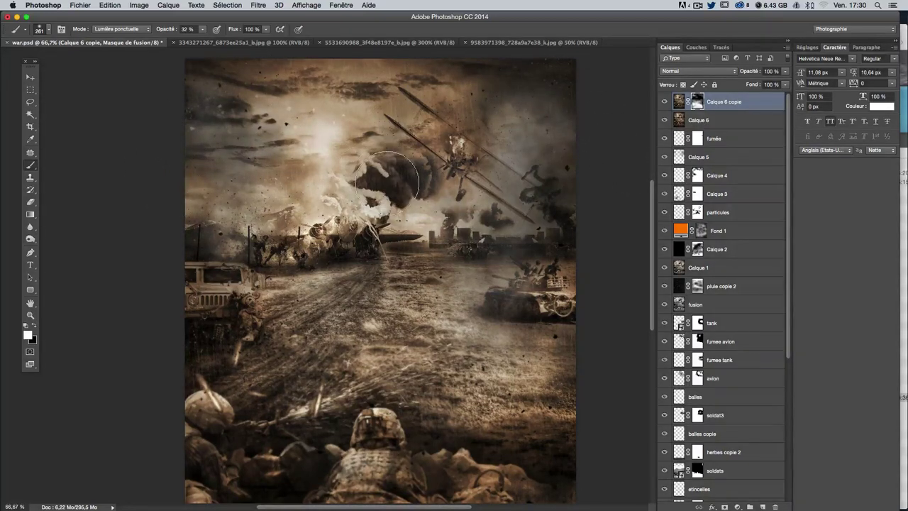
scroll(560, 371, down, 2)
scroll(553, 371, down, 2)
scroll(552, 371, up, 1)
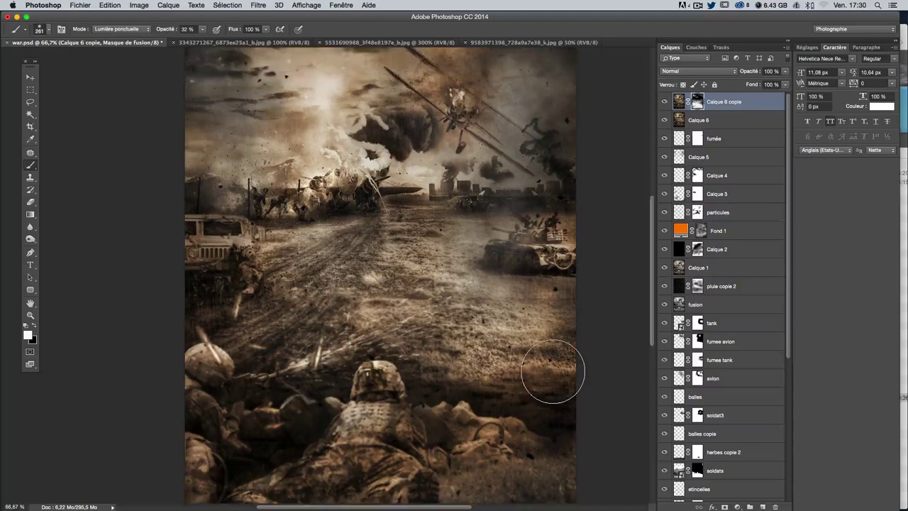
scroll(555, 372, up, 1)
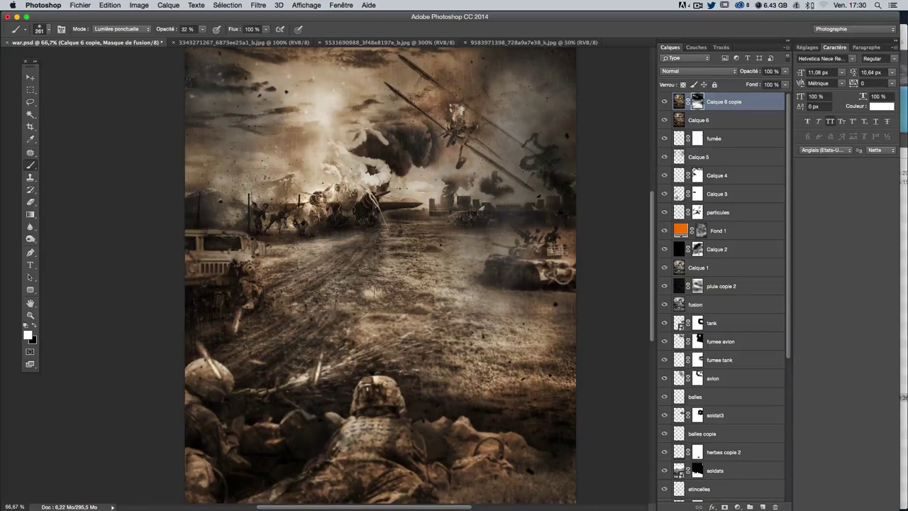
scroll(333, 291, down, 2)
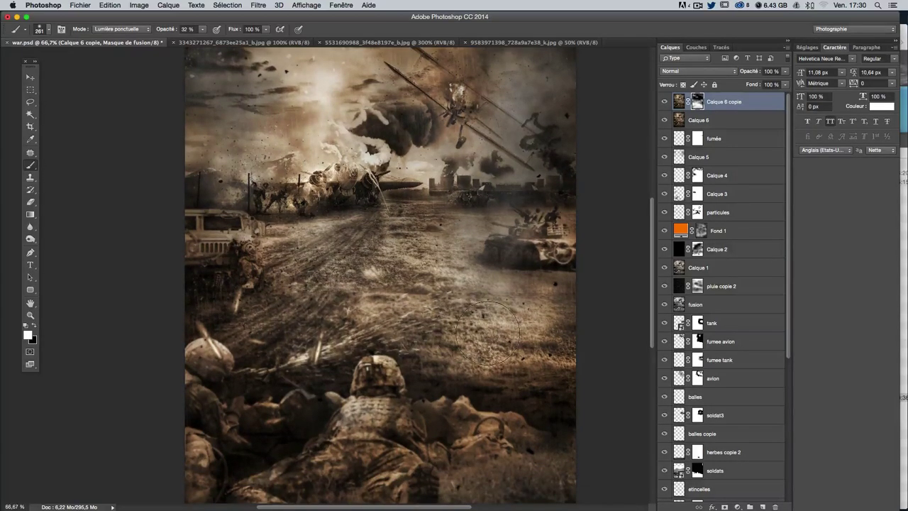
scroll(468, 330, up, 3)
scroll(487, 338, up, 2)
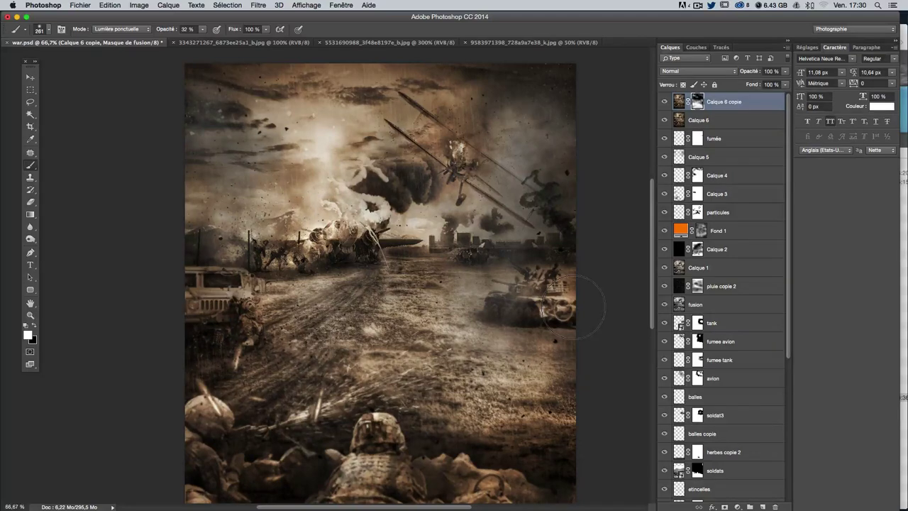
Step: Target Calque 6 copie's image, compare its visibility, and preview the Camera Raw filter
click(679, 101)
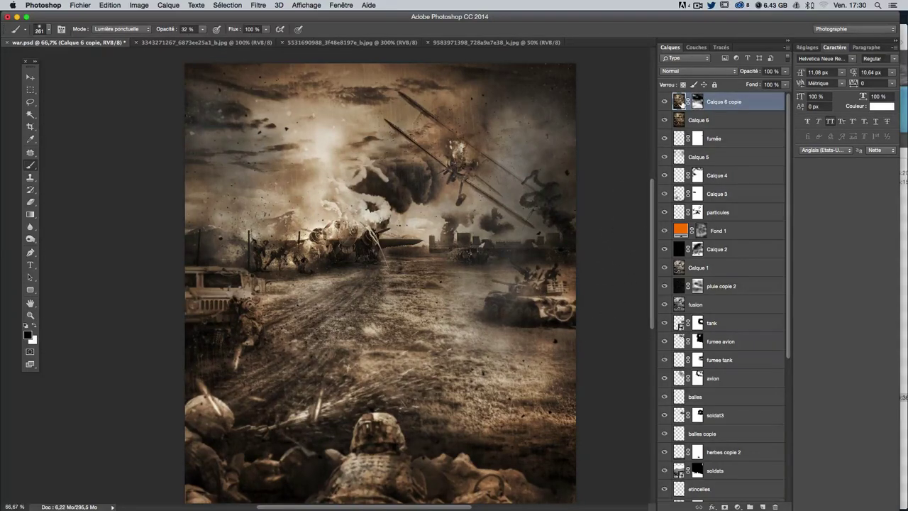
click(664, 101)
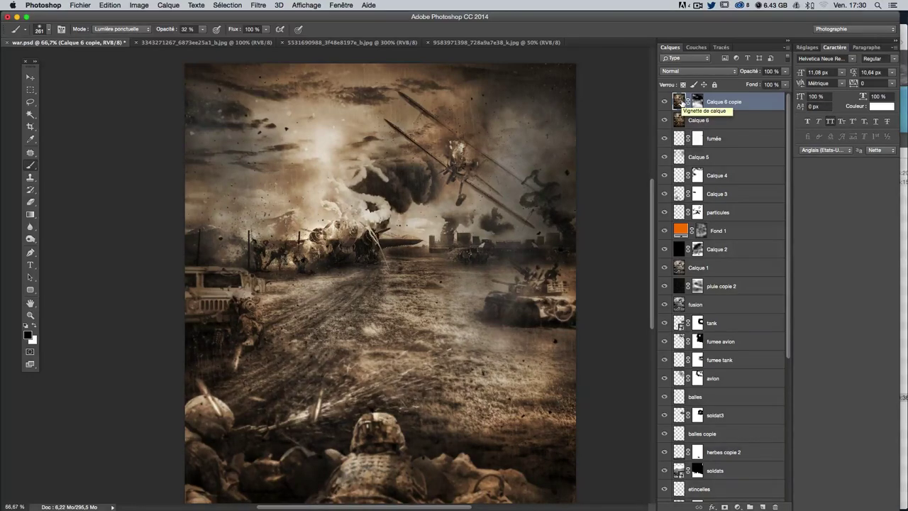
click(260, 5)
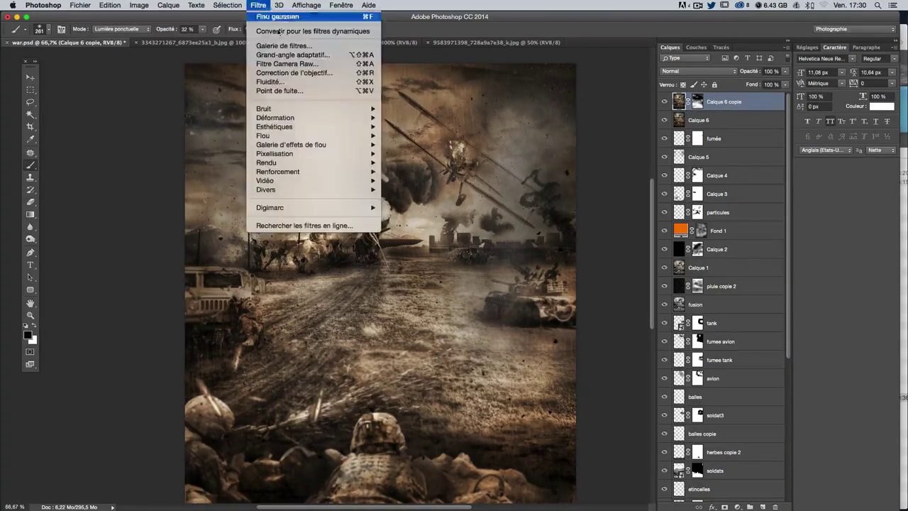
click(287, 64)
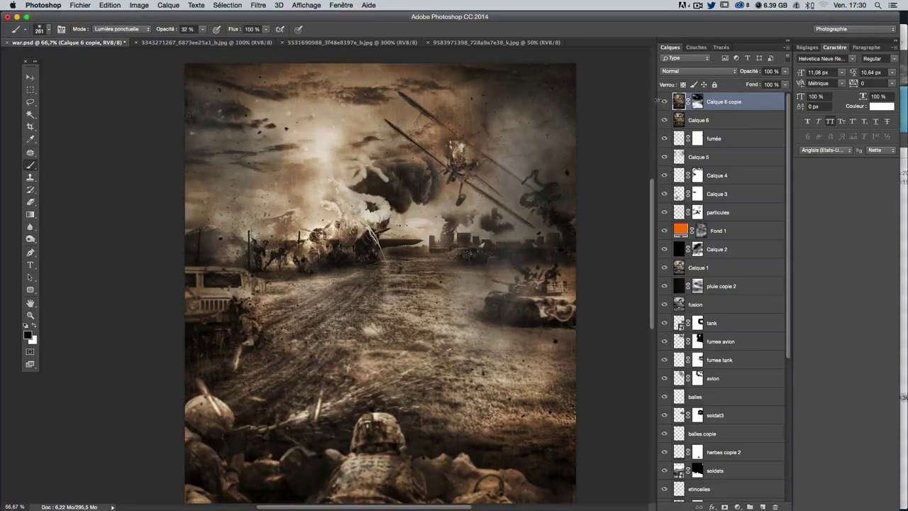
click(683, 122)
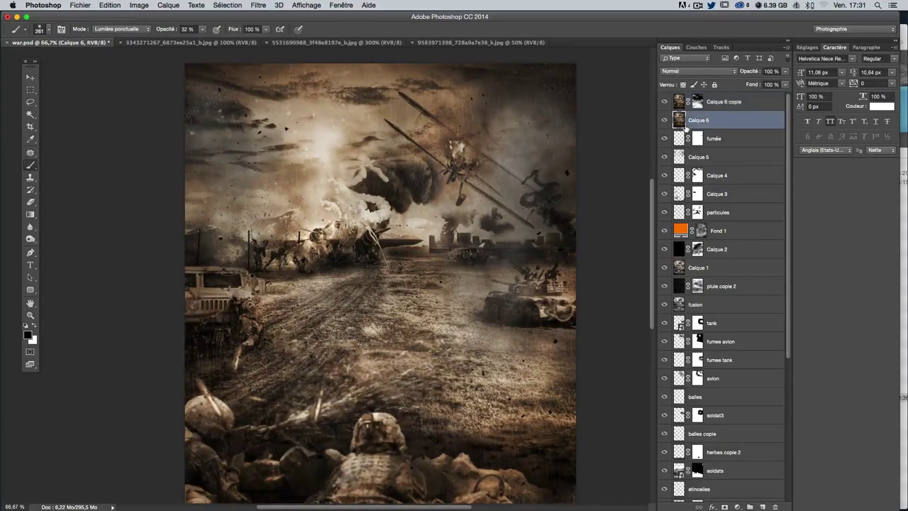
click(260, 5)
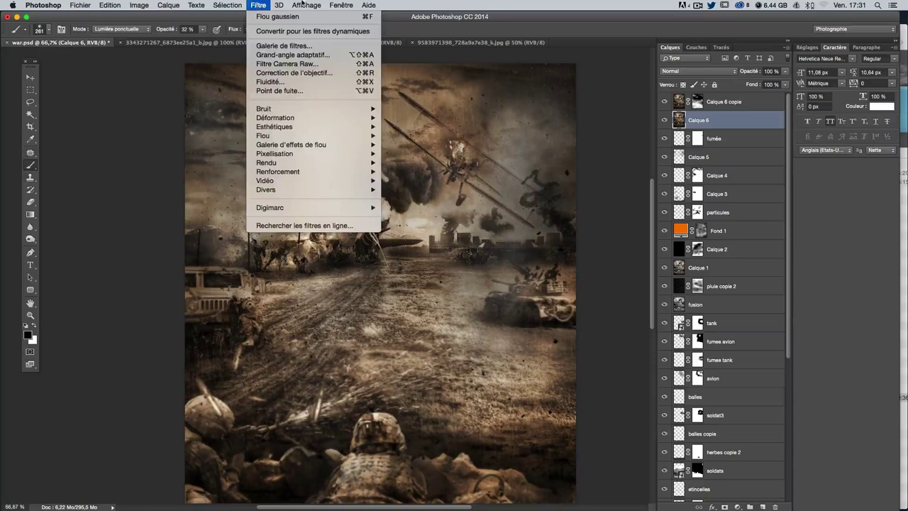
click(729, 91)
Step: Stamp all visible layers from Calque 6 copie into a new merged Calque 7
click(739, 103)
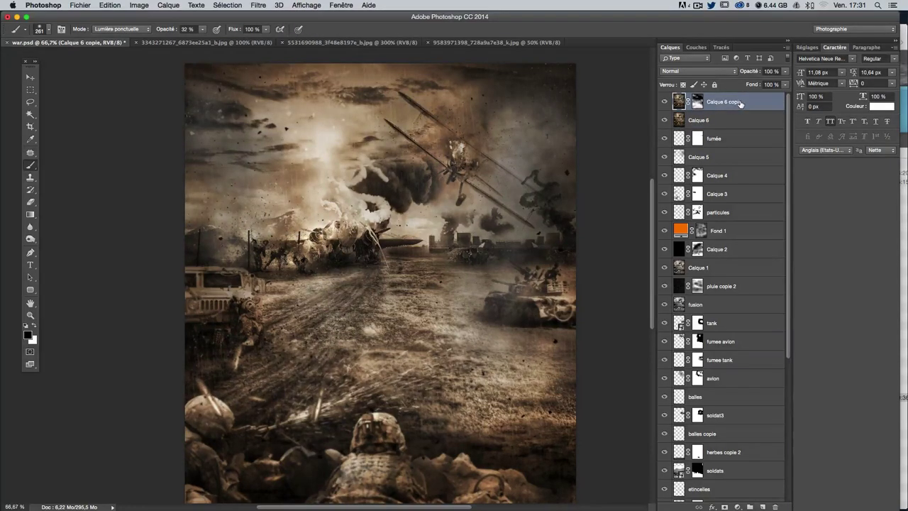
key(super+alt+shift+e)
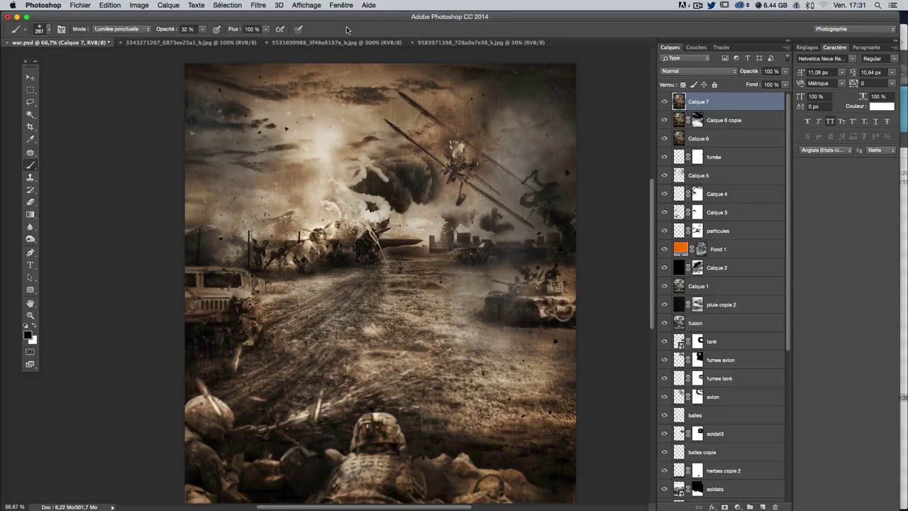
click(259, 5)
Step: Camera Raw on Calque 7: Exposure +0.25, Contrast +4, Highlights +18, Shadows +11, Blacks +5, Clarity +13, Vibrance -13, Saturation -3
click(475, 176)
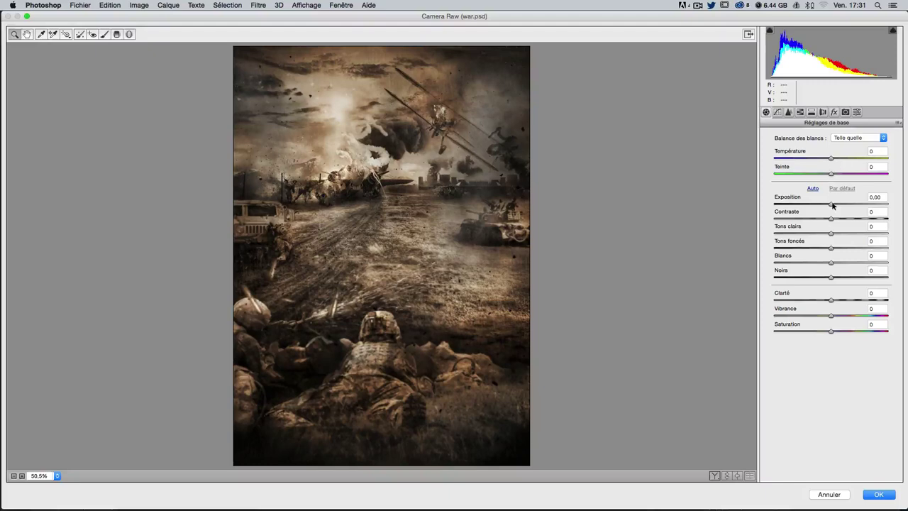
drag(831, 205, 833, 218)
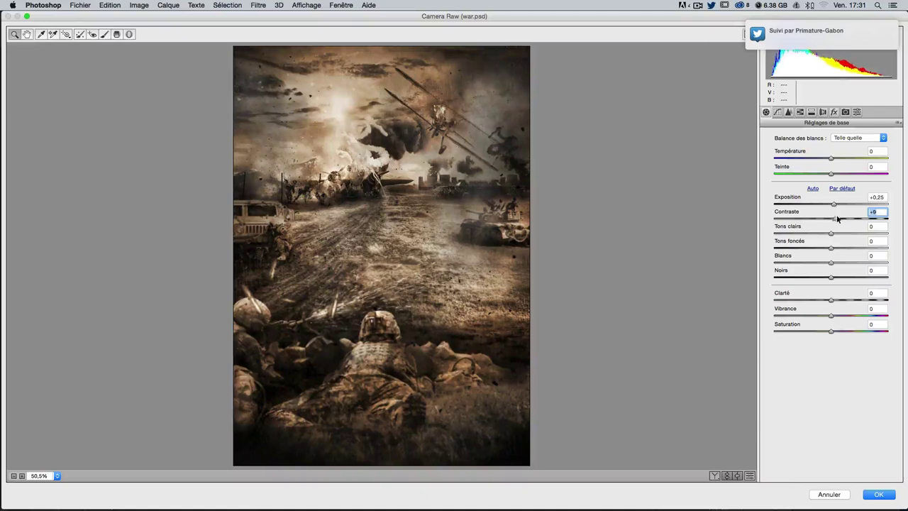
drag(833, 219, 832, 219)
drag(834, 236, 842, 234)
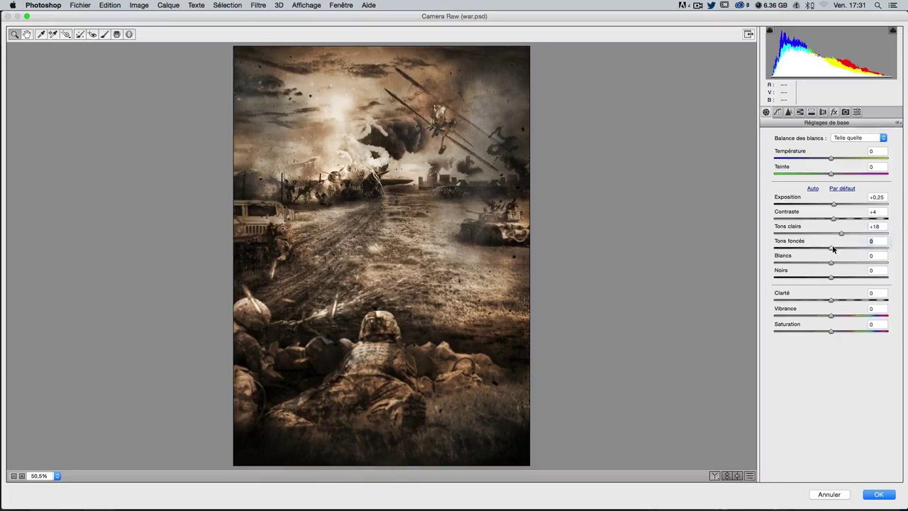
drag(833, 249, 841, 249)
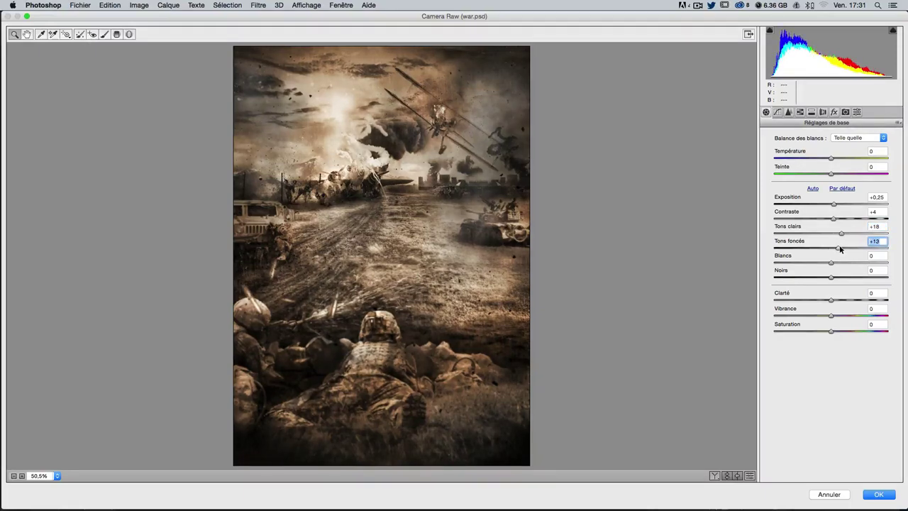
drag(832, 277, 838, 298)
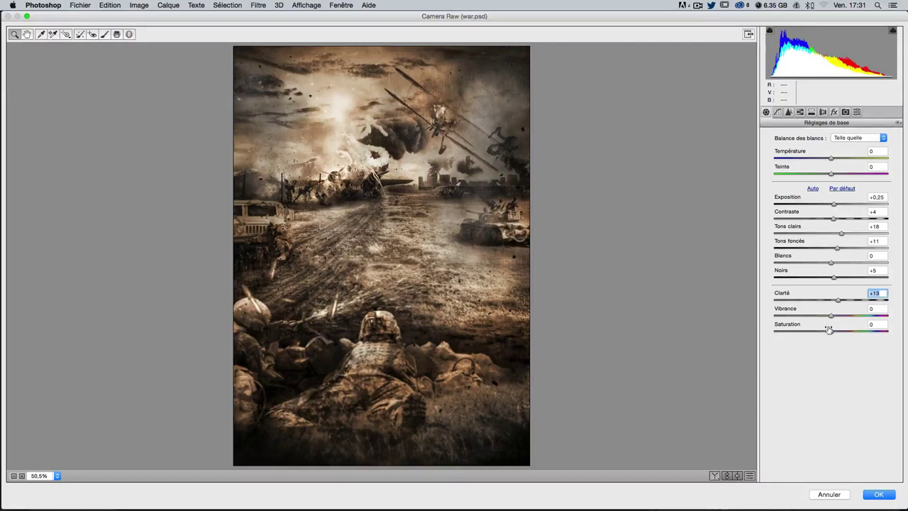
drag(828, 332, 820, 318)
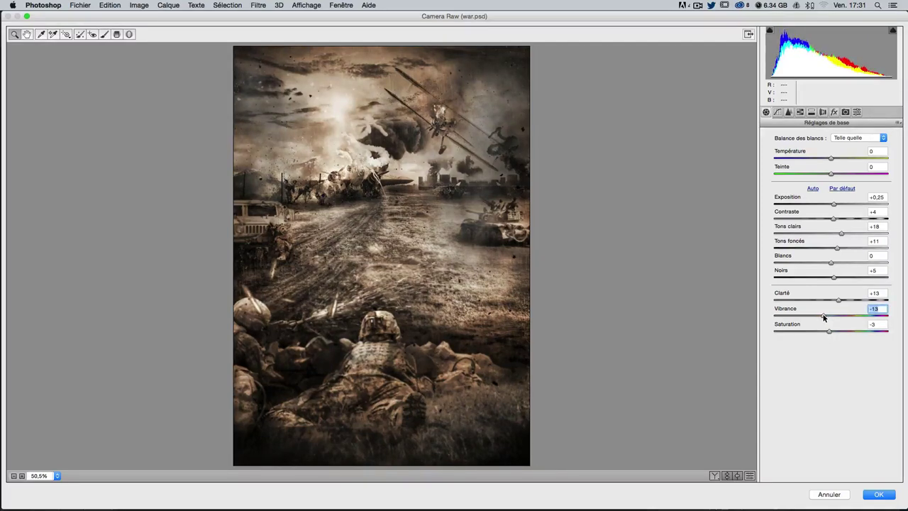
Step: Apply the Camera Raw adjustments and undo/redo to compare before and after
click(870, 493)
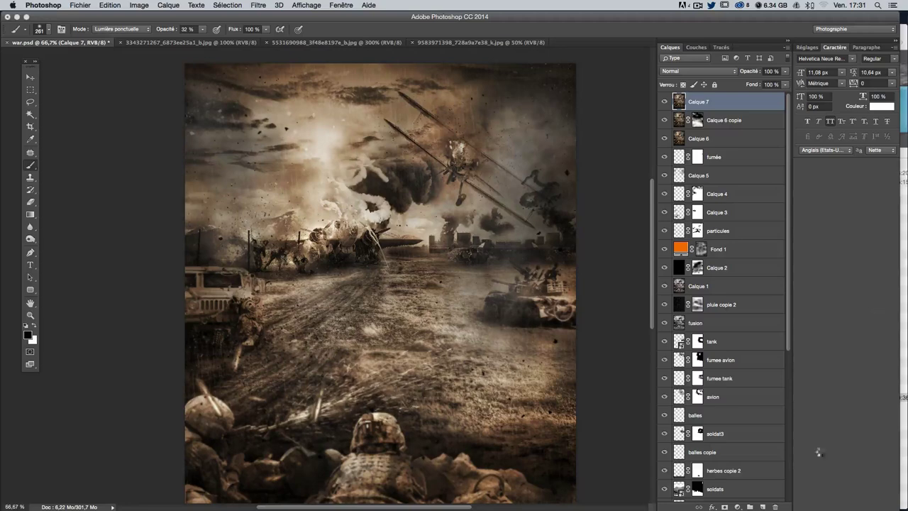
scroll(583, 280, down, 3)
scroll(580, 292, up, 3)
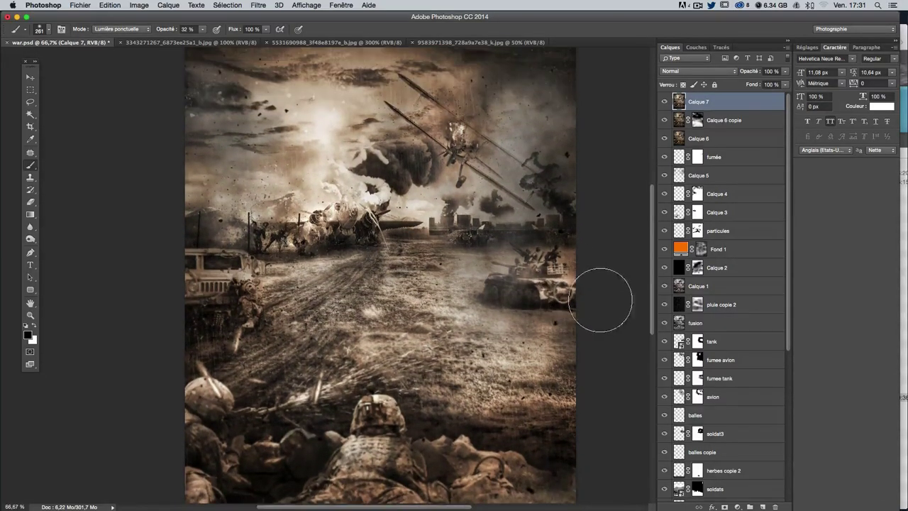
key(ctrl+z)
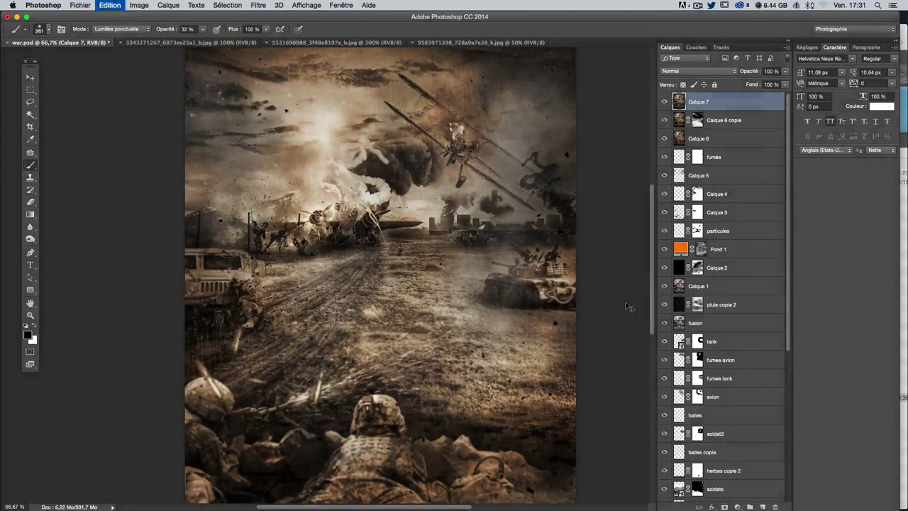
key(ctrl+z)
key(ctrl+z)
key(ctrl+z)
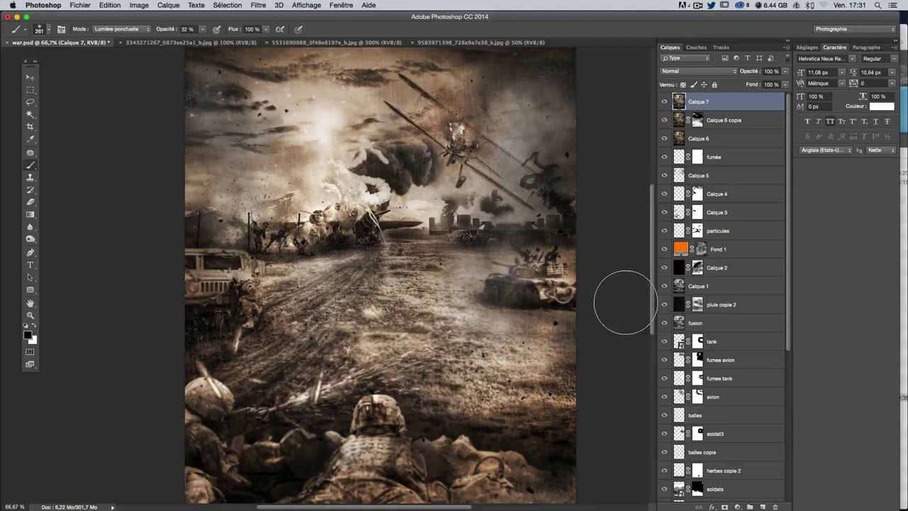
scroll(624, 303, up, 1)
key(ctrl+z)
key(ctrl+z)
key(ctrl+z)
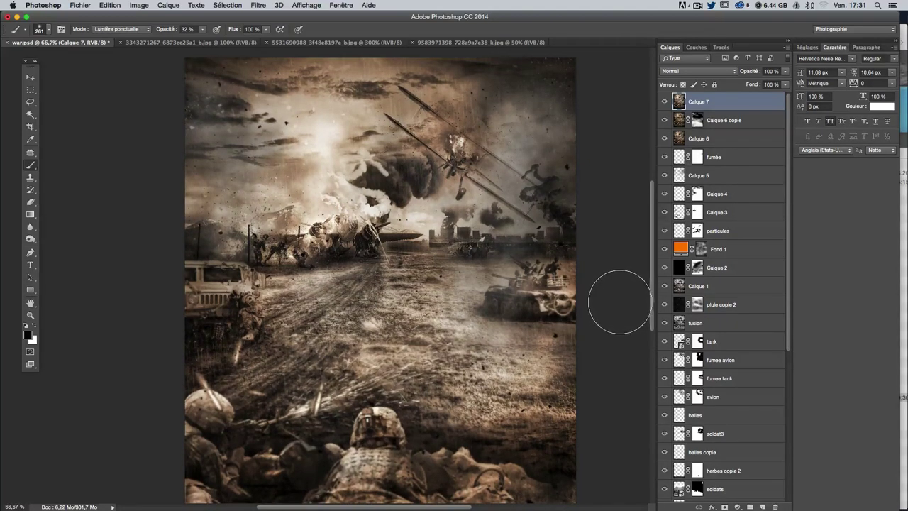
scroll(618, 302, down, 2)
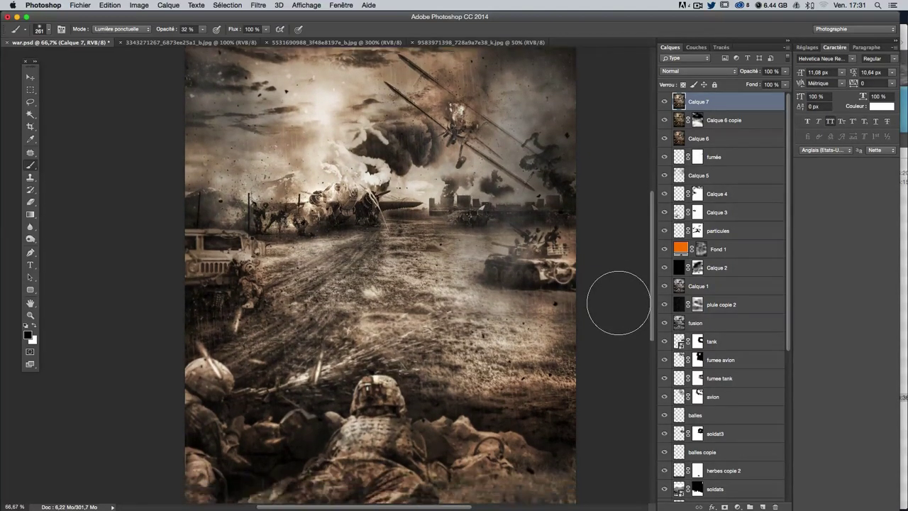
scroll(618, 303, up, 2)
scroll(618, 302, up, 1)
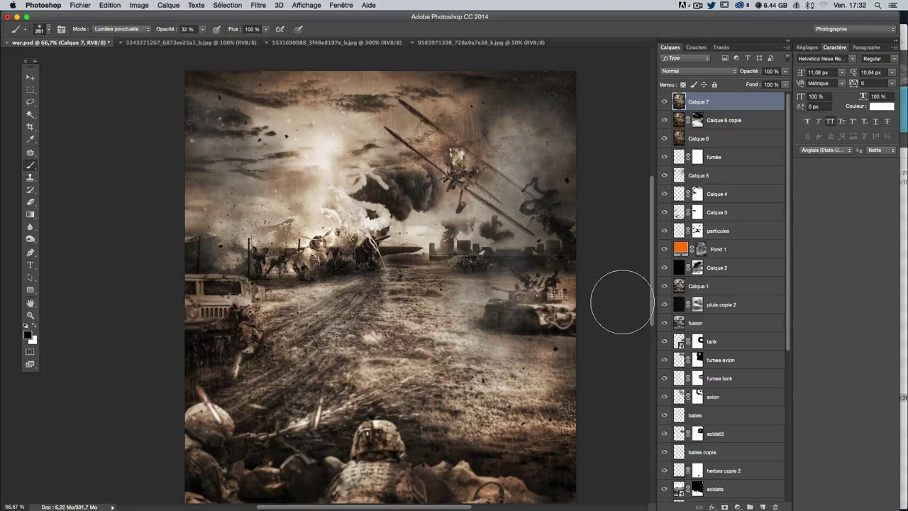
Step: Add a solid colour fill layer, Fond 2, in dark purple #503c55
click(739, 506)
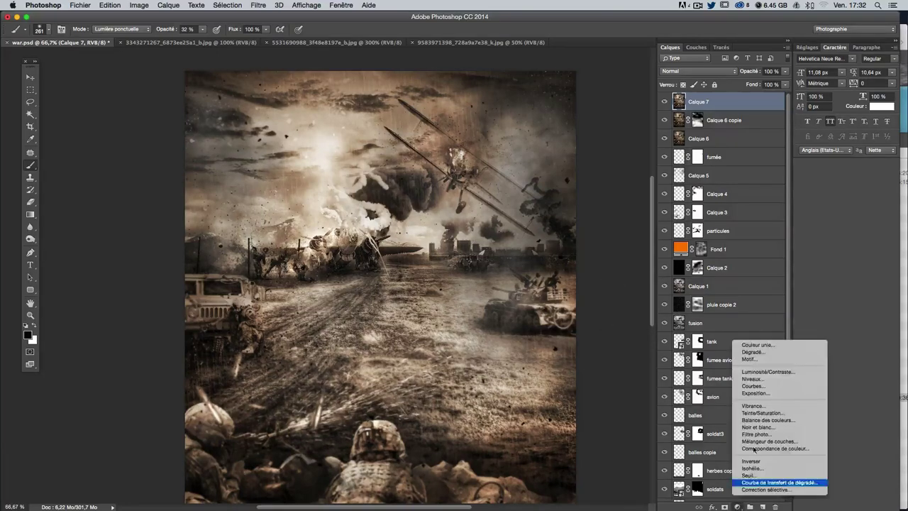
click(760, 343)
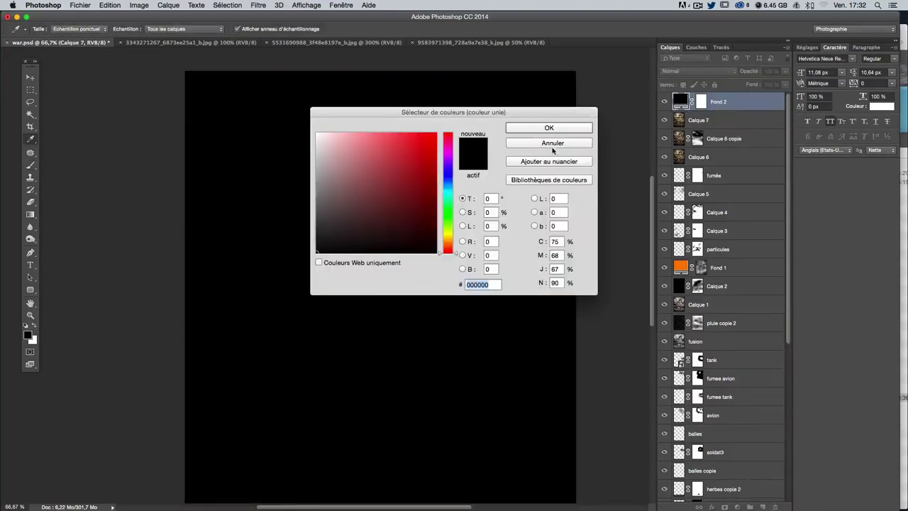
click(449, 158)
drag(403, 191, 350, 213)
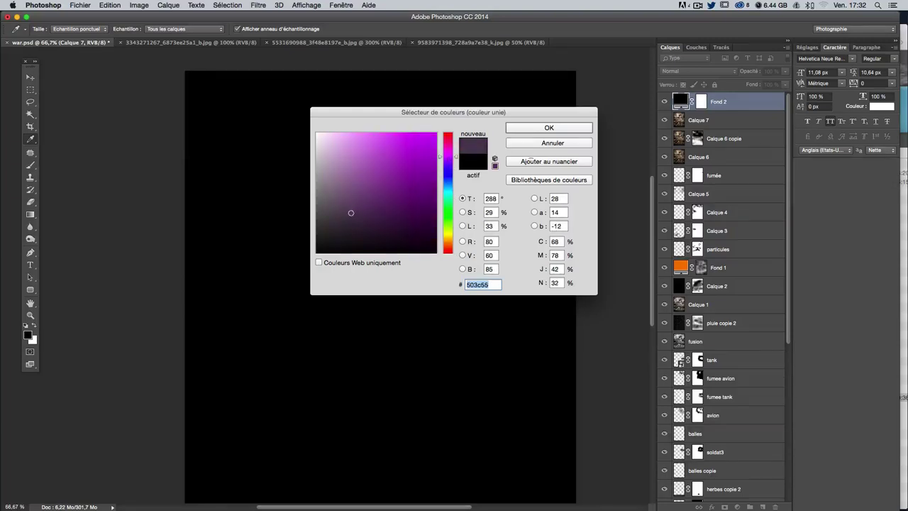
click(549, 128)
Step: Set Fond 2 to Incrustation blend mode at 45% opacity
click(671, 72)
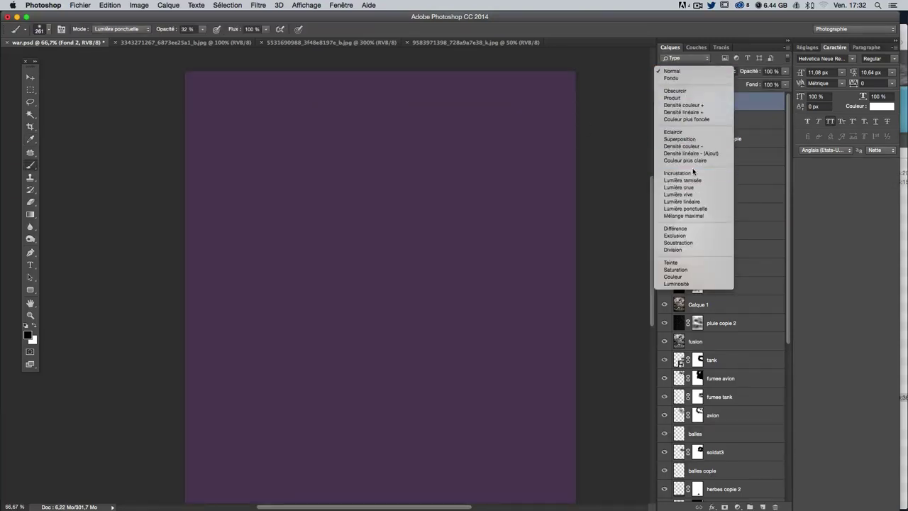
key(Escape)
click(684, 69)
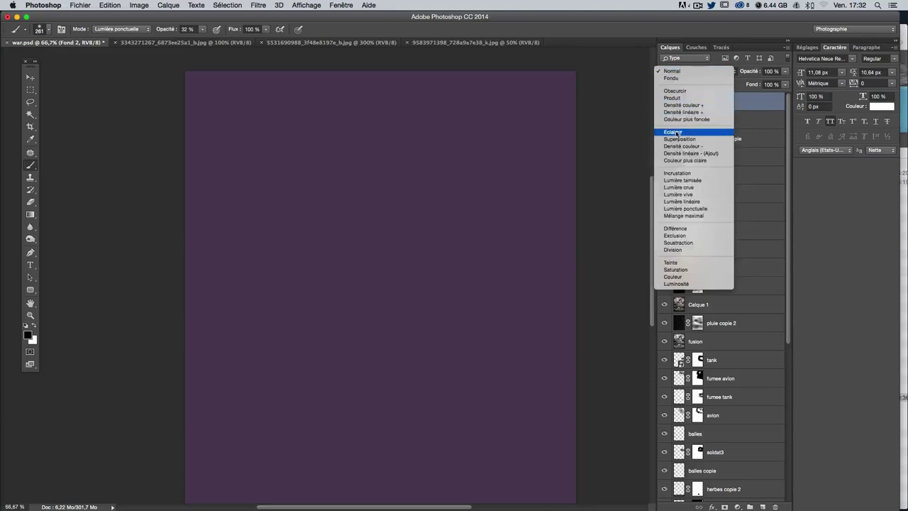
click(678, 173)
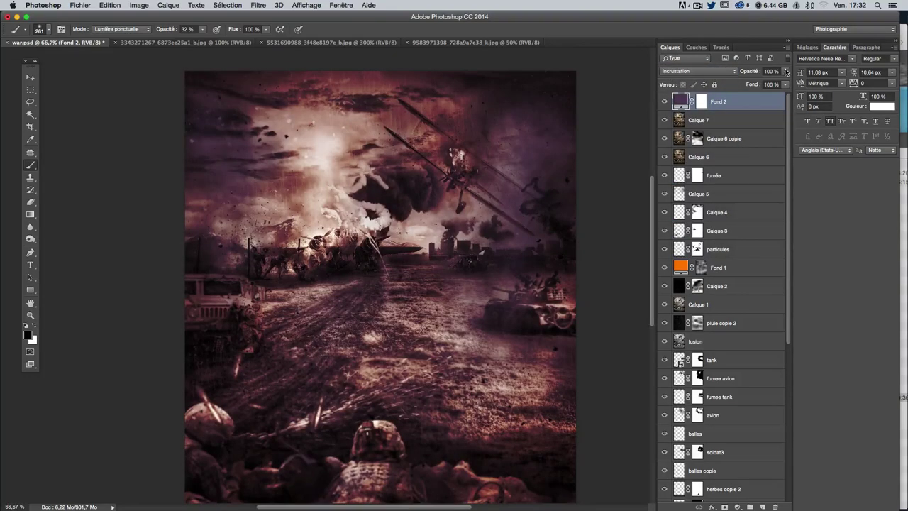
click(785, 72)
drag(771, 84, 769, 83)
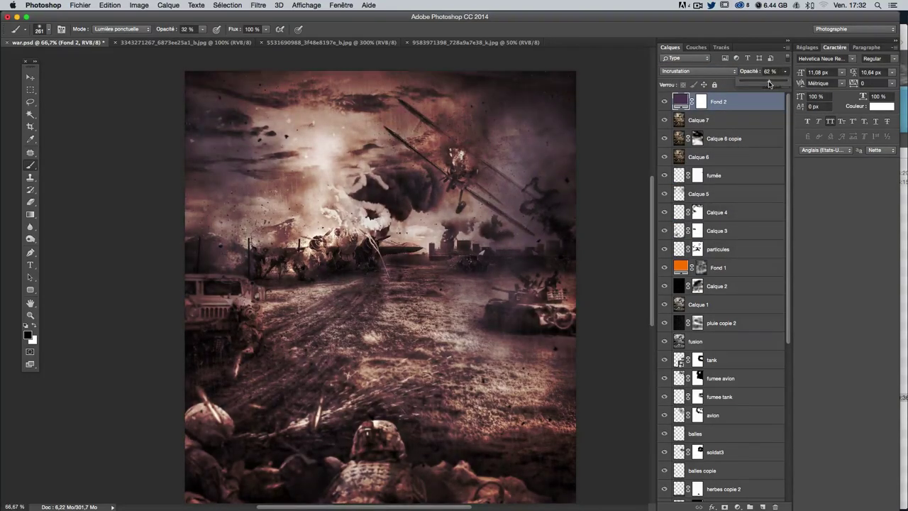
click(736, 73)
text(45)
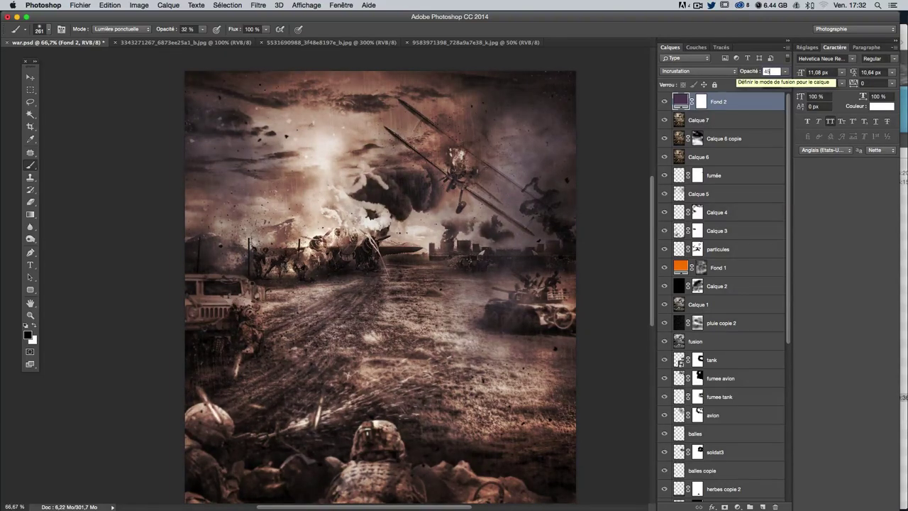
key(Return)
Step: Toggle Fond 2 to compare the purple tint, then target its layer mask
scroll(636, 200, down, 3)
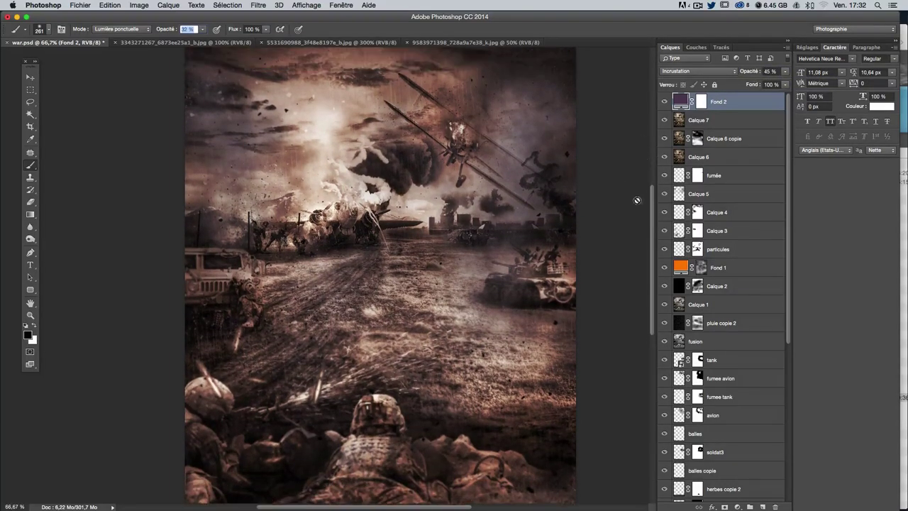
click(665, 102)
click(665, 102)
click(666, 102)
click(700, 102)
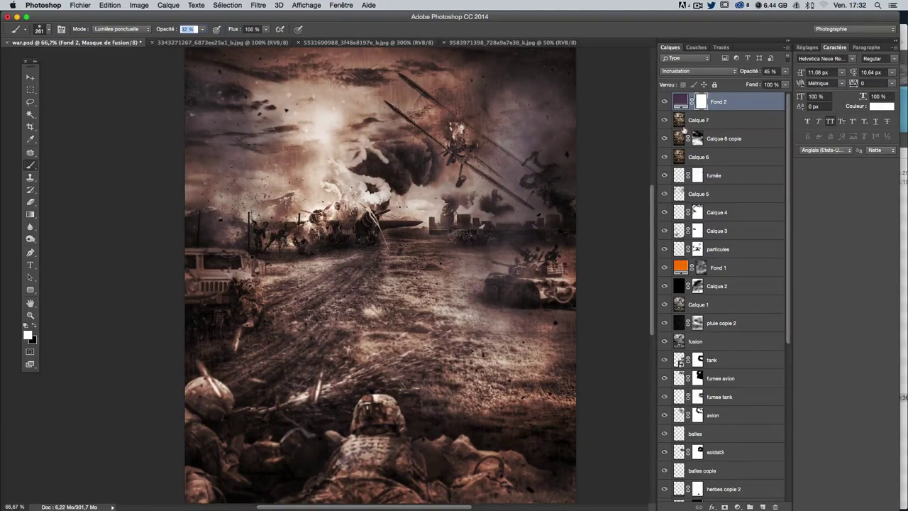
Step: Paint black on Fond 2's mask to remove the purple tint over the humvee
click(34, 325)
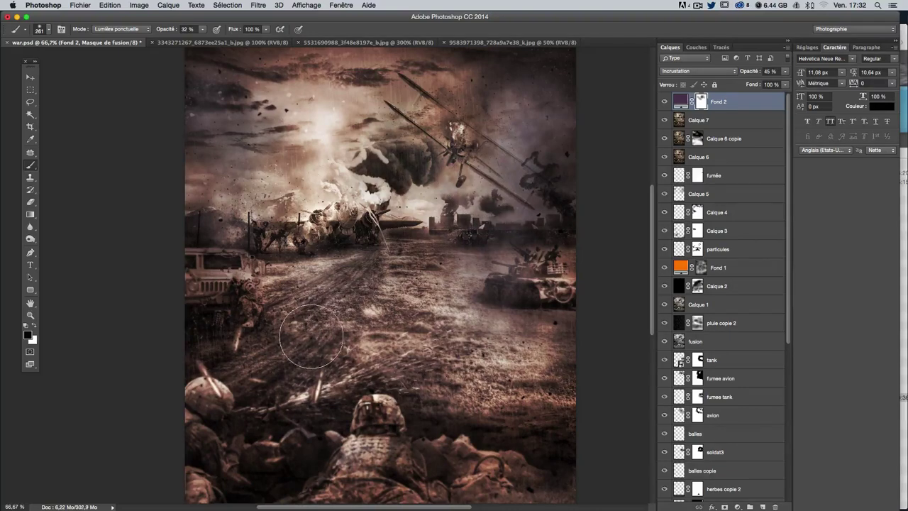
scroll(284, 340, down, 2)
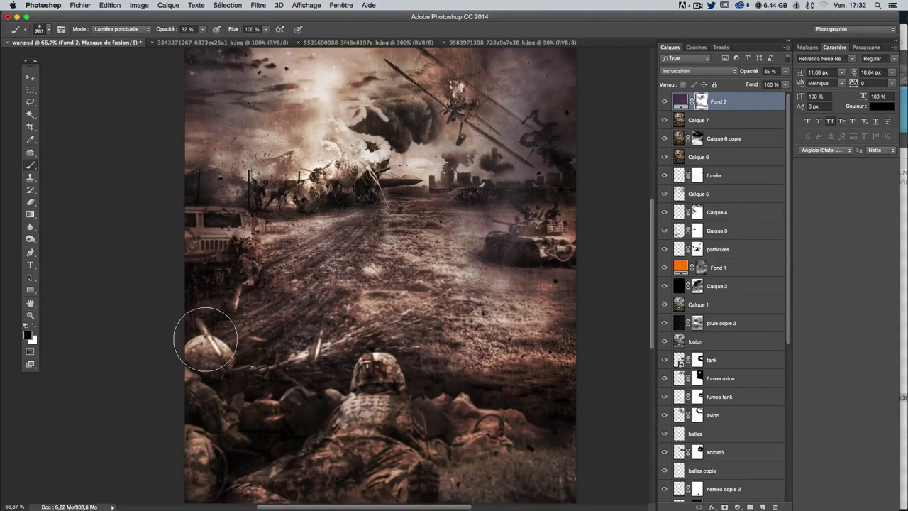
drag(192, 263, 233, 263)
scroll(202, 252, up, 1)
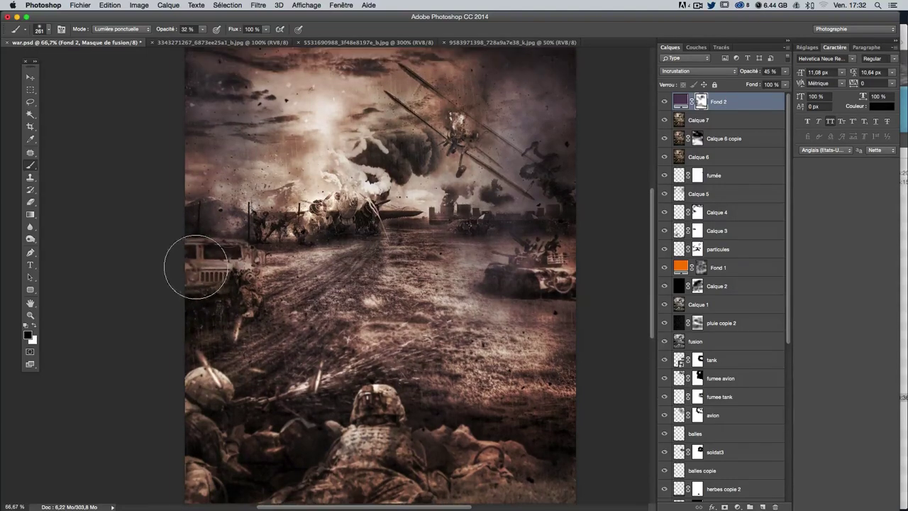
scroll(203, 263, up, 1)
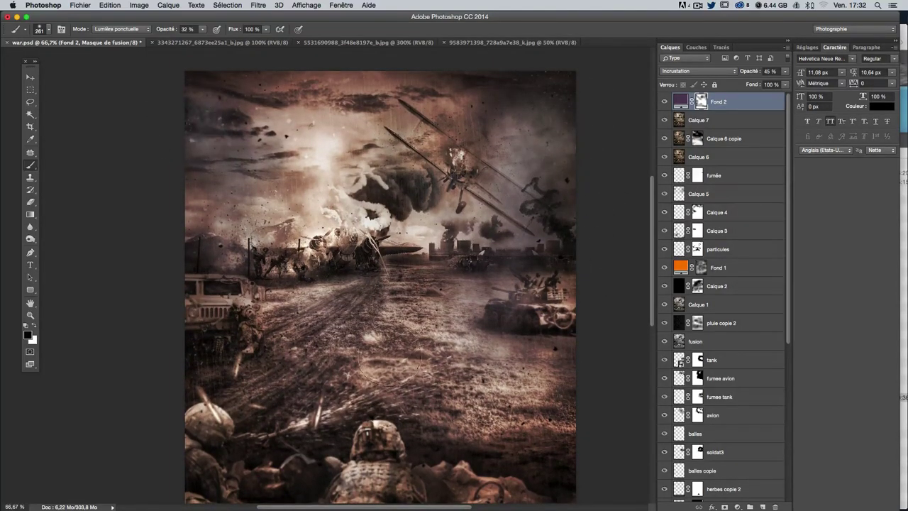
scroll(468, 379, down, 1)
scroll(468, 377, down, 2)
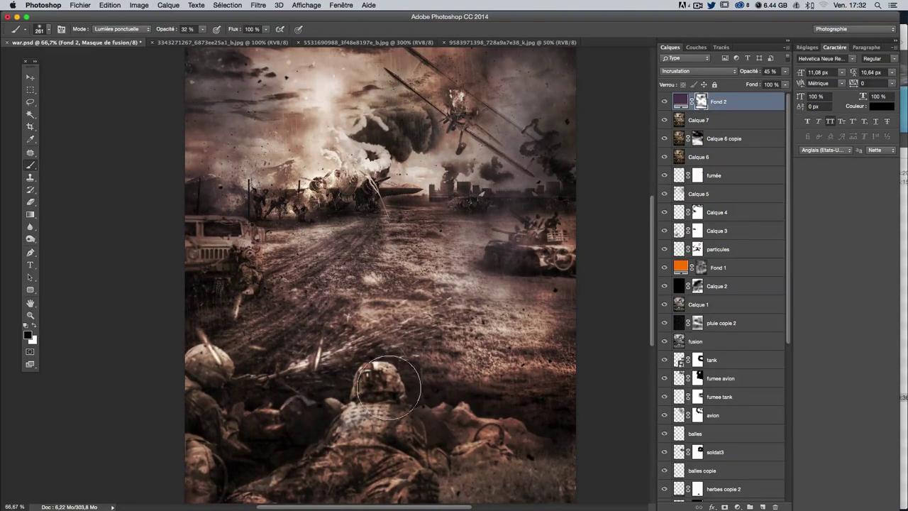
Step: Paint white to restore the tint along the road horizon, toggling Fond 2 to compare
key(x)
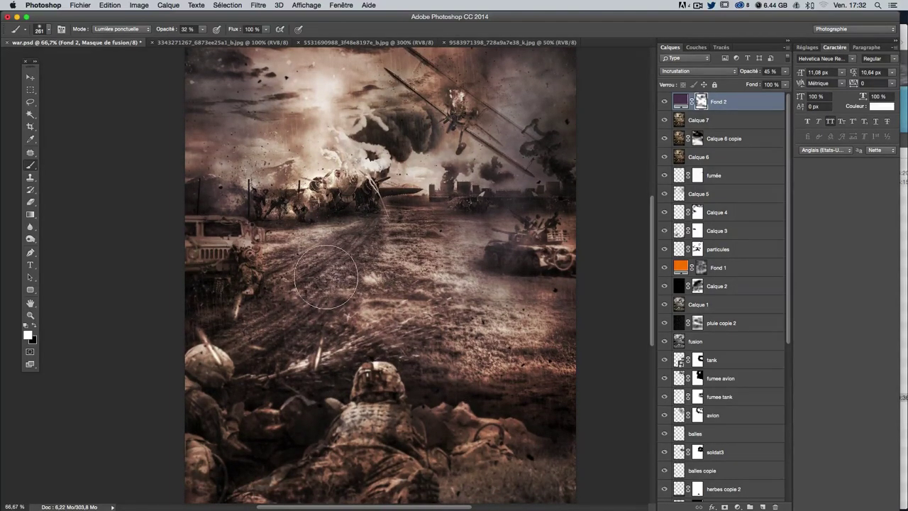
drag(370, 231, 410, 207)
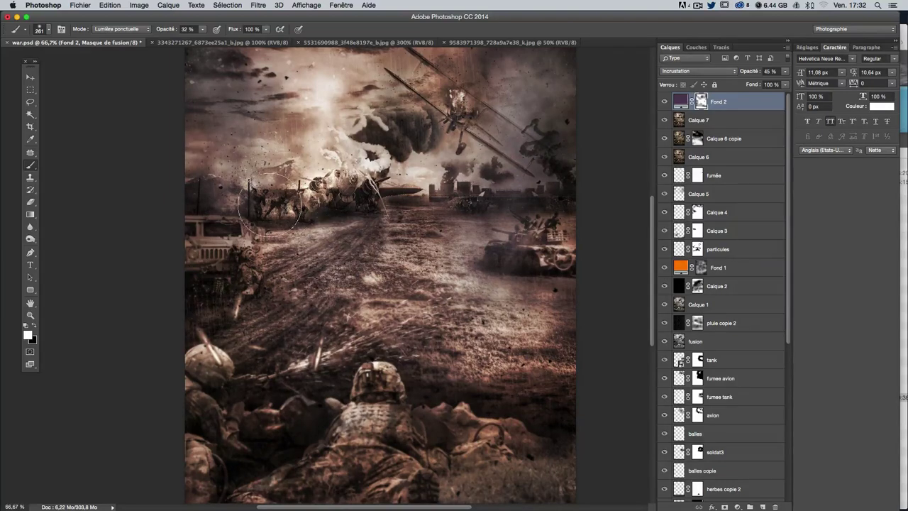
click(664, 102)
click(664, 101)
scroll(574, 220, up, 3)
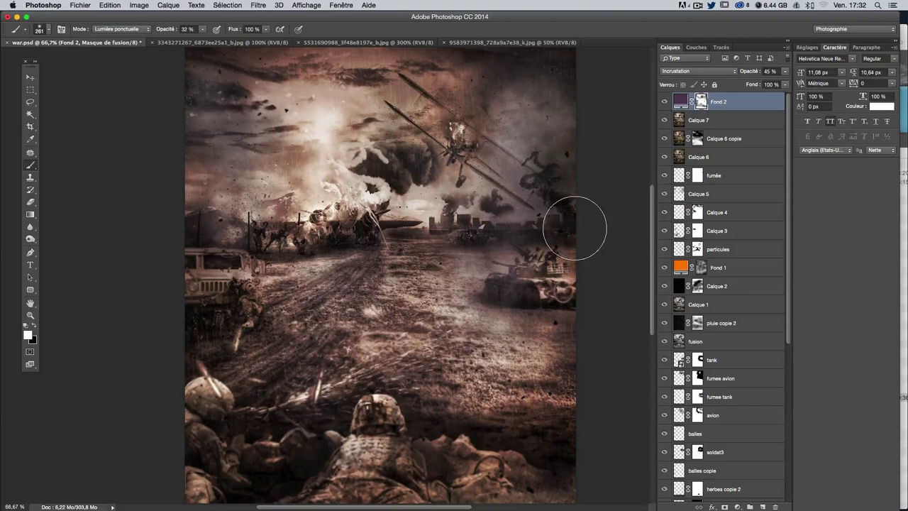
scroll(547, 182, up, 1)
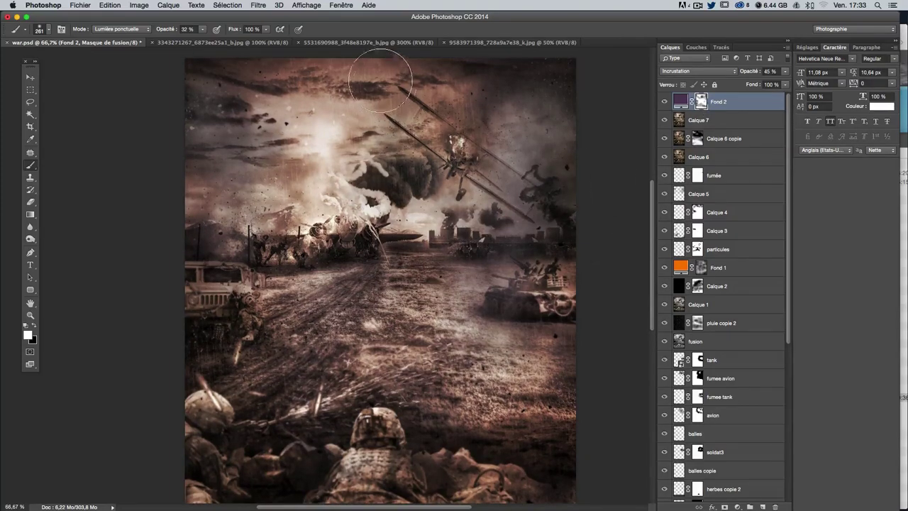
key(x)
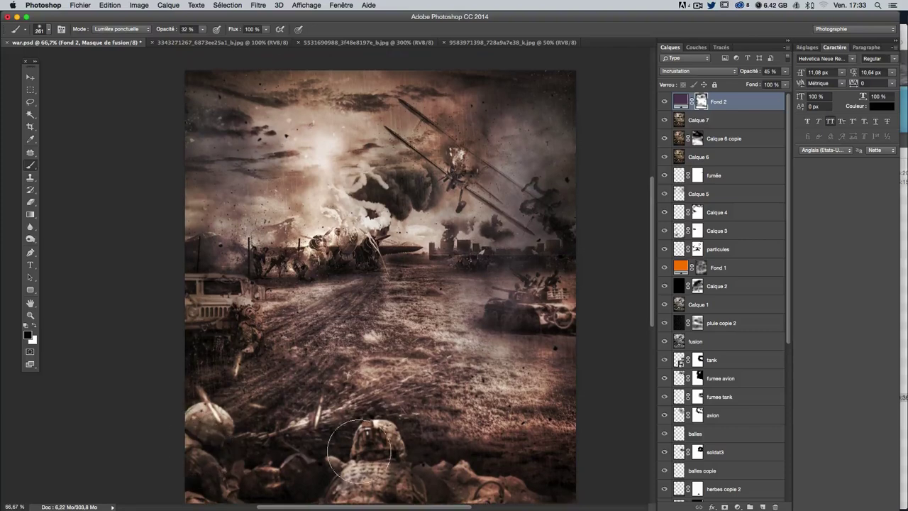
scroll(355, 375, down, 1)
scroll(376, 433, down, 2)
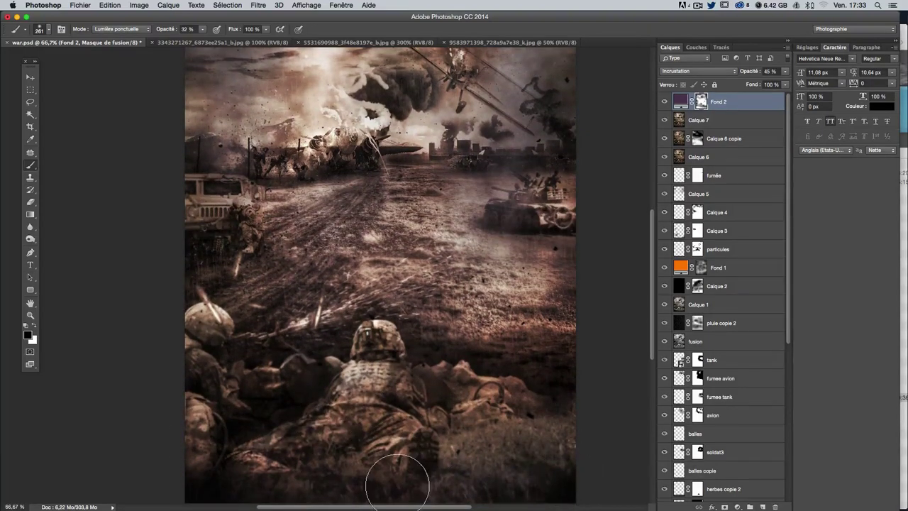
click(664, 102)
click(664, 103)
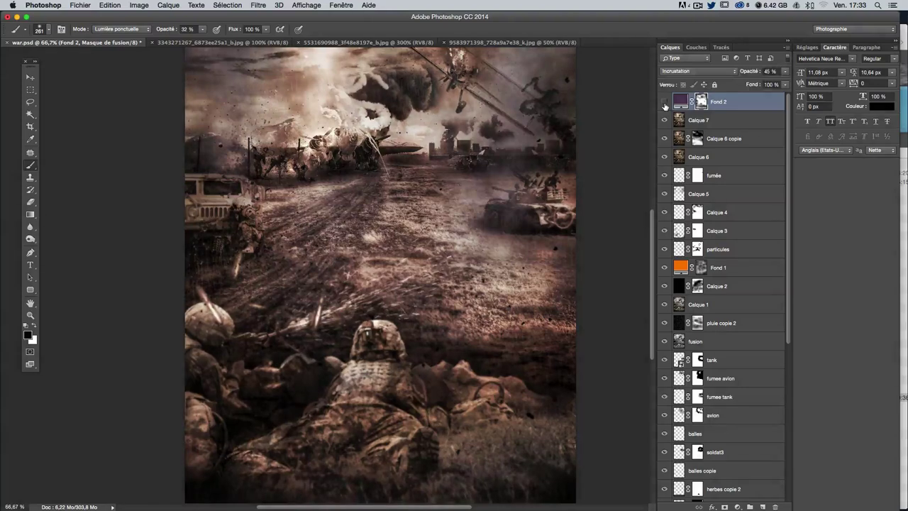
click(664, 103)
scroll(629, 195, up, 2)
scroll(629, 195, up, 1)
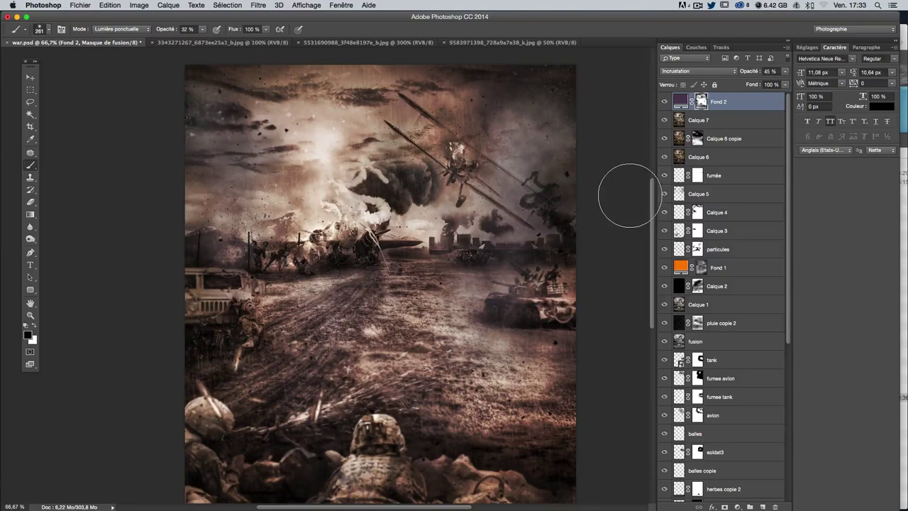
Step: On Calque 7, dodge the highlights of the burning biplane to brighten it
click(680, 121)
scroll(573, 206, down, 2)
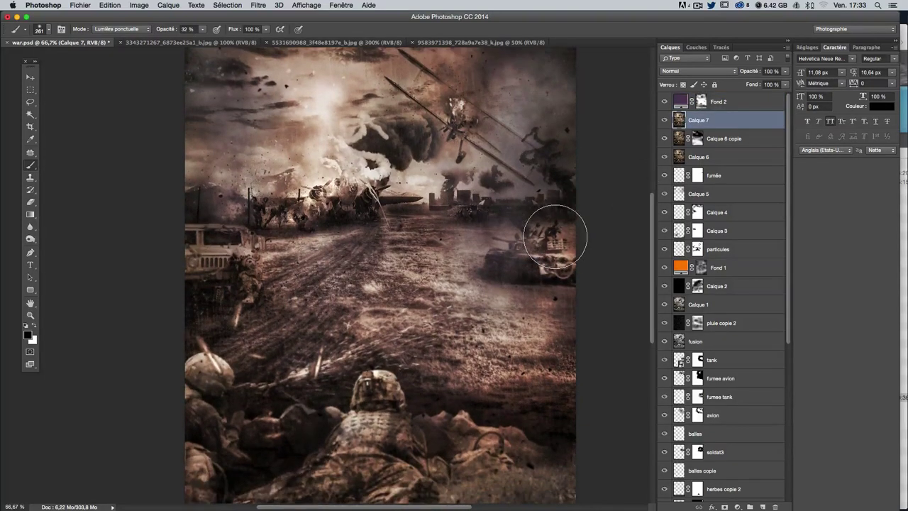
mouse_move(31, 240)
mouse_down()
mouse_move(61, 246)
mouse_move(74, 235)
mouse_up()
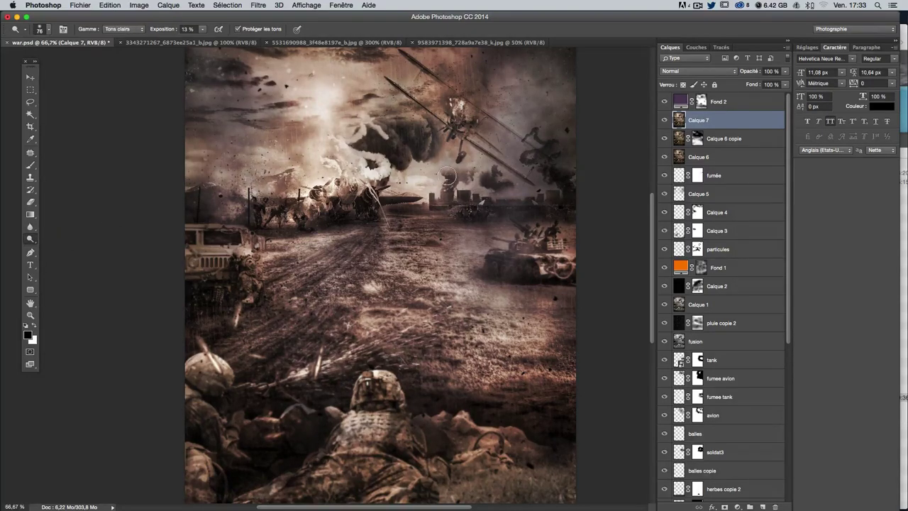
scroll(463, 126, up, 1)
drag(455, 120, 461, 147)
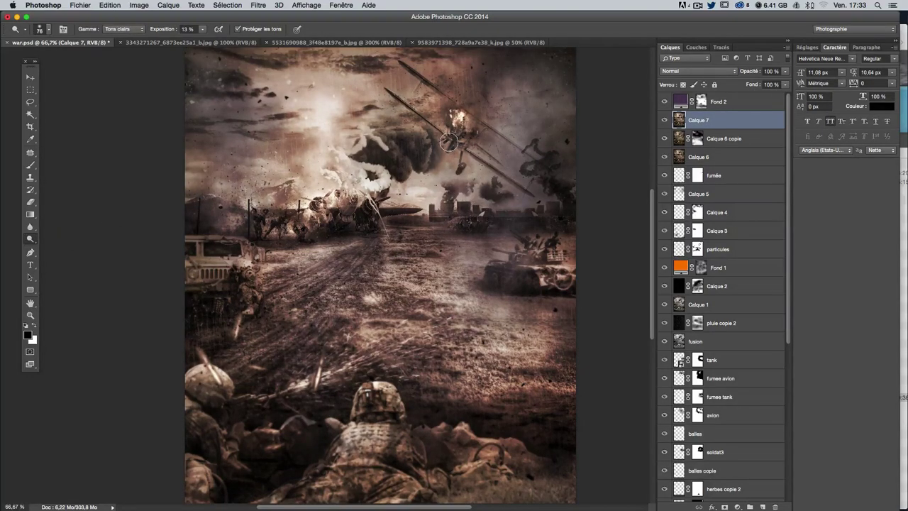
Step: Lower dodge exposure to 5%, target midtones, and lighten the smoke beside the plane
click(201, 30)
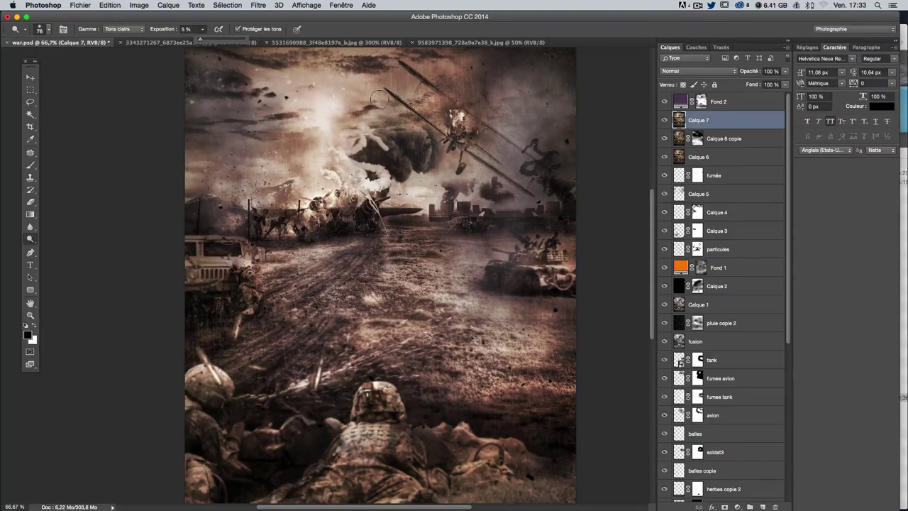
drag(451, 119, 457, 141)
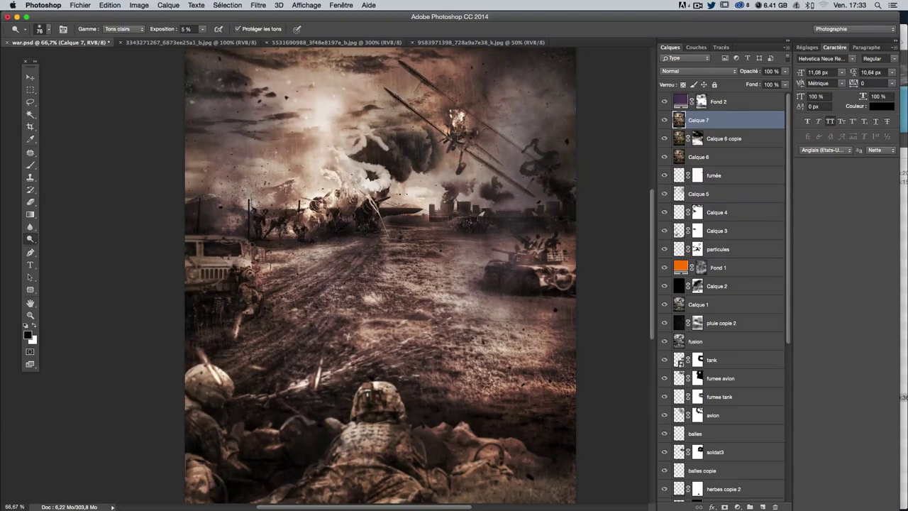
click(123, 29)
click(125, 21)
drag(397, 148, 385, 204)
Step: Keep the Dodge tool with a 33 px brush and 10% exposure
click(30, 239)
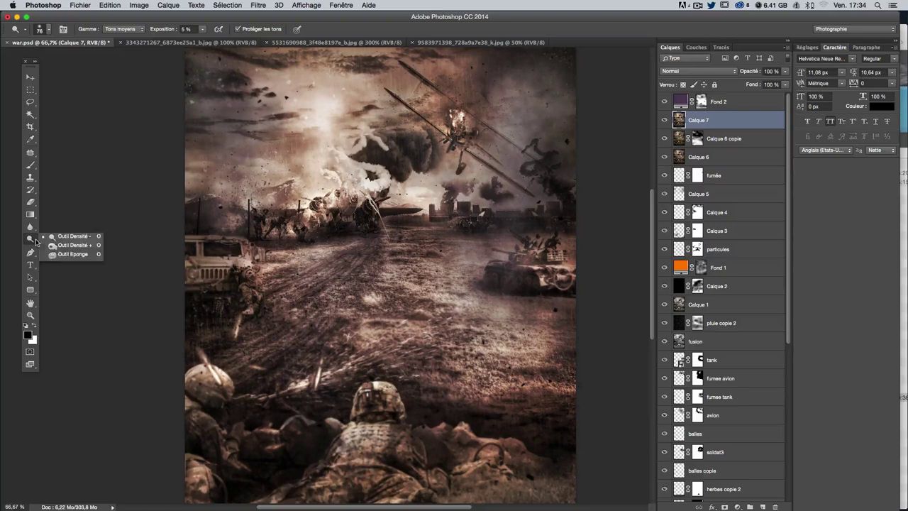
click(51, 239)
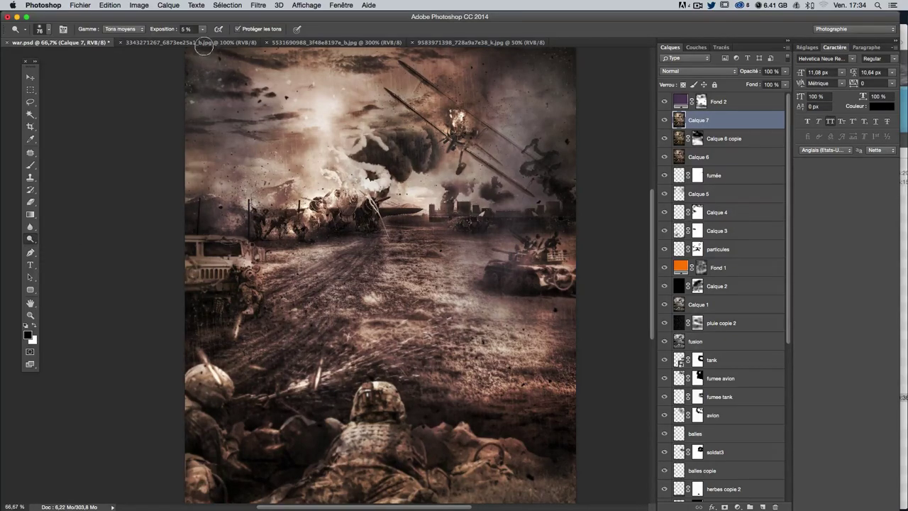
drag(485, 171, 453, 171)
click(203, 30)
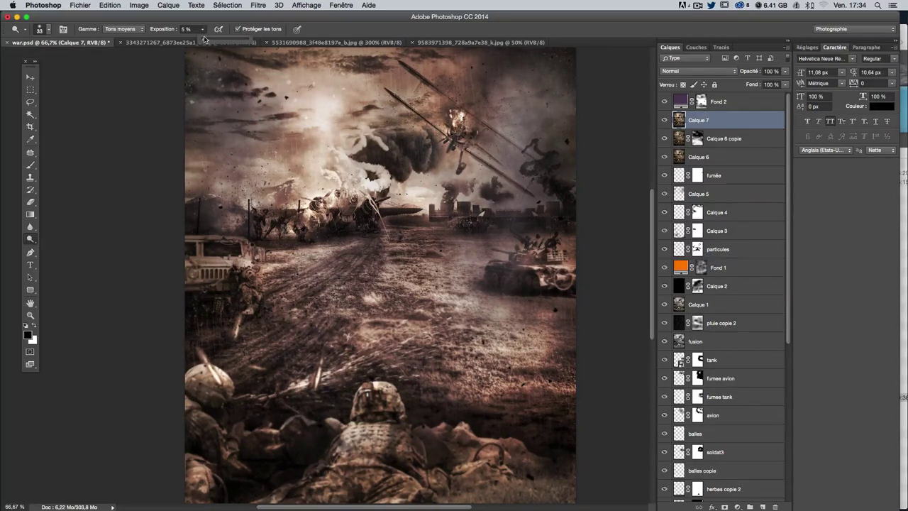
Step: View the battlefield's right side at 100% and target the Dodge range to shadows
key(ctrl+1)
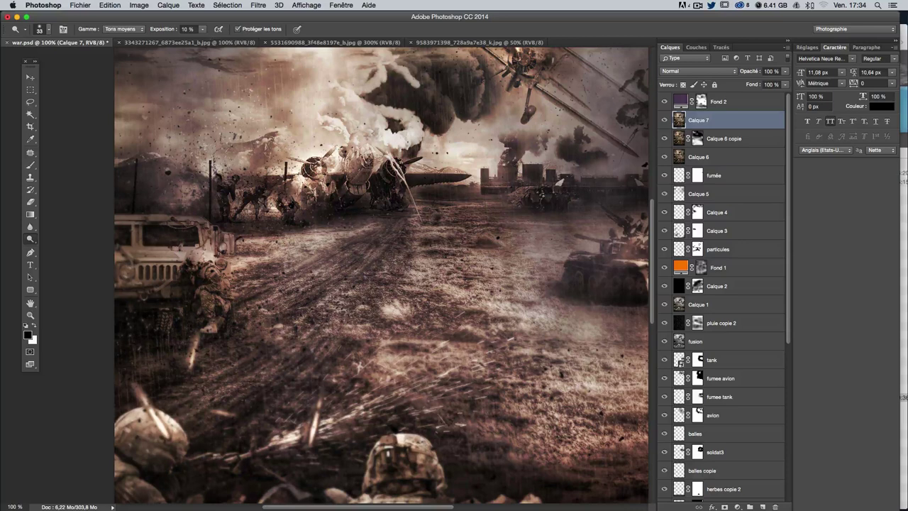
drag(523, 197, 428, 227)
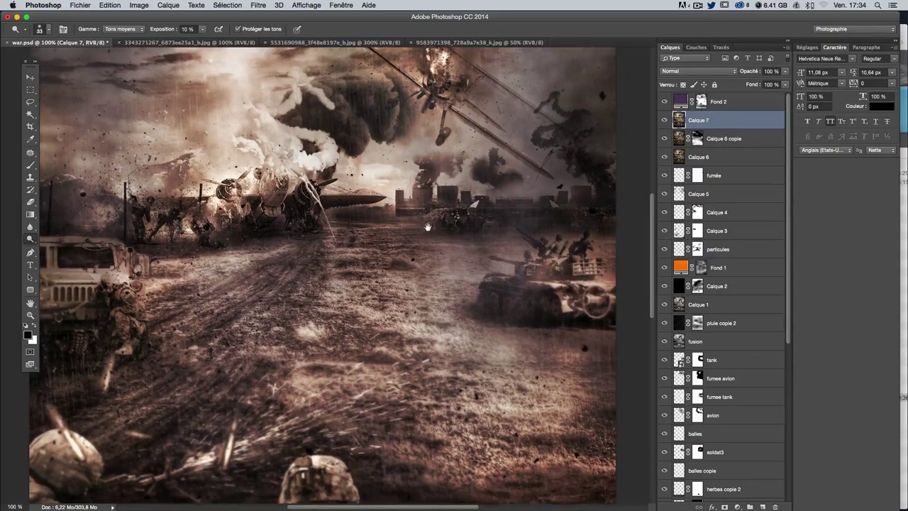
click(124, 29)
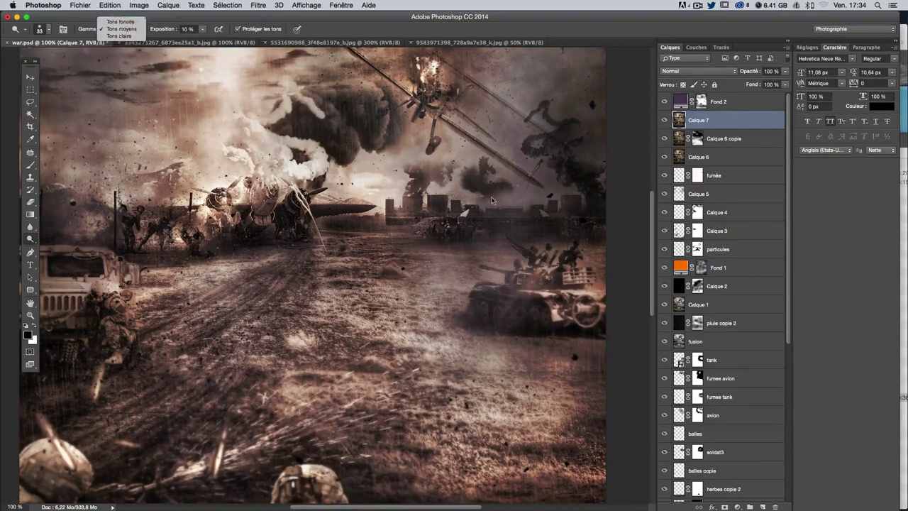
key(Up)
key(Return)
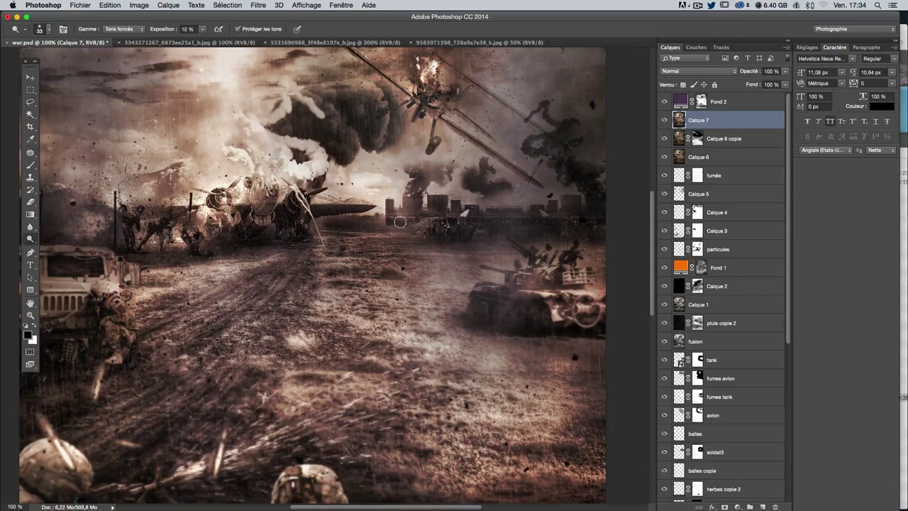
scroll(400, 222, up, 5)
key(shift+o)
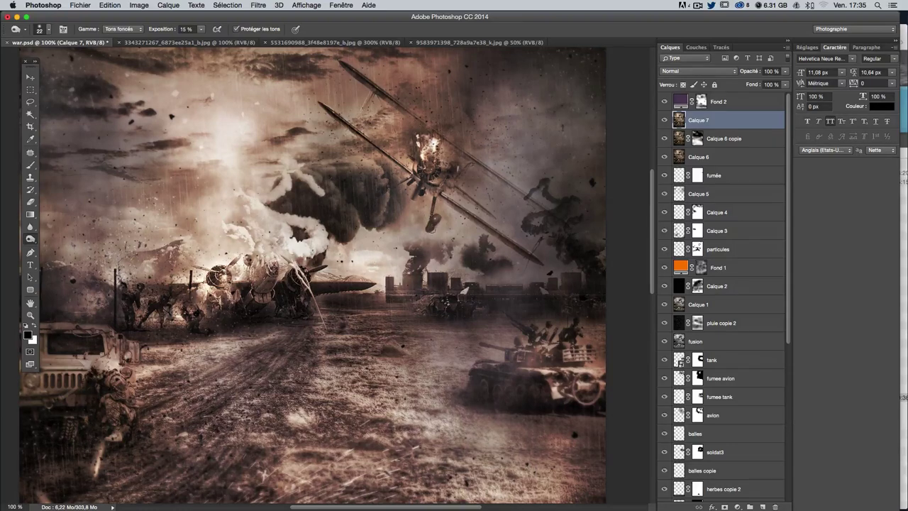
Step: Burn the biplane's engine, redoing the stroke, then shrink the brush to 7 px
drag(394, 189, 411, 175)
key(super+z)
drag(435, 165, 437, 149)
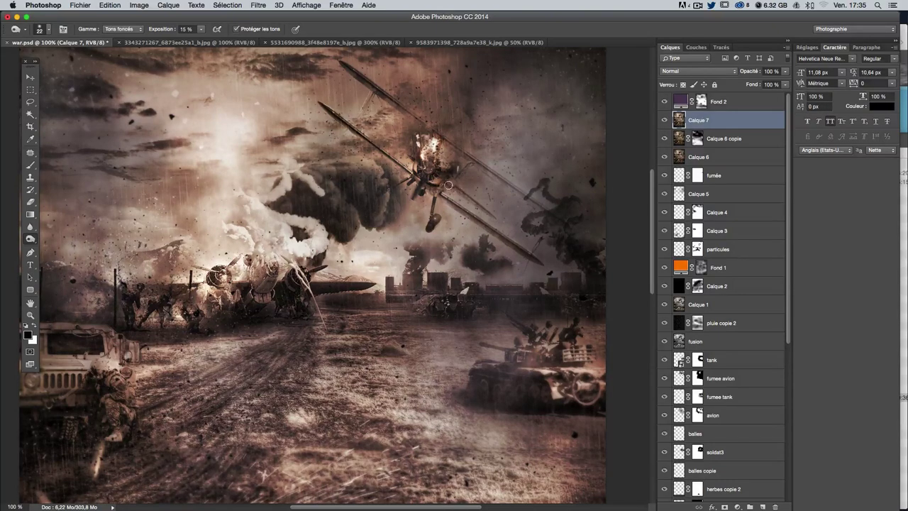
drag(464, 192, 454, 192)
Step: With a 36 px brush, burn the grounded bomber and nearby soldiers
drag(429, 160, 390, 145)
drag(363, 249, 386, 250)
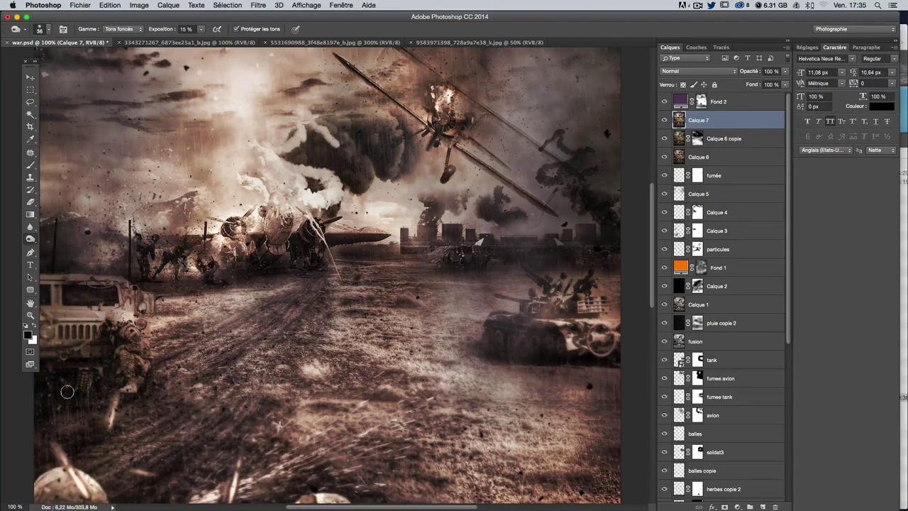
scroll(226, 365, down, 2)
scroll(213, 395, down, 1)
scroll(205, 383, down, 1)
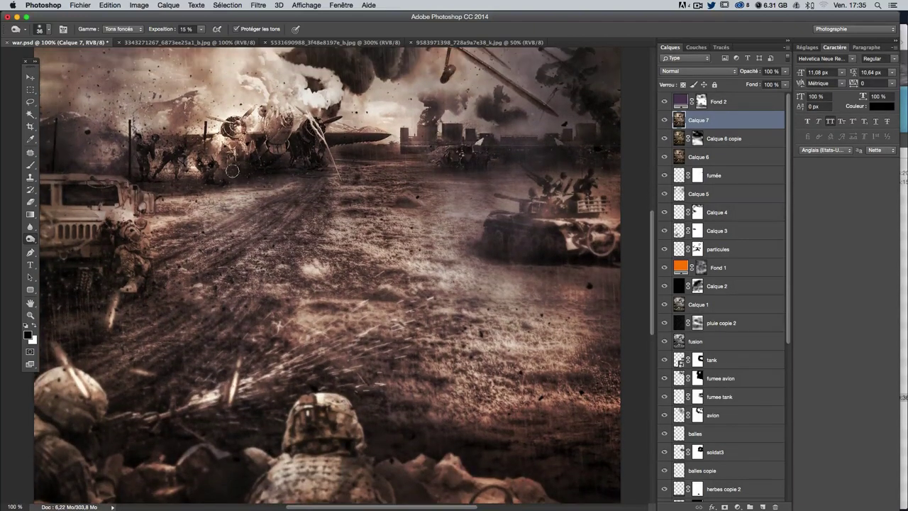
mouse_move(244, 166)
mouse_down()
mouse_move(226, 154)
mouse_move(235, 145)
mouse_up()
scroll(268, 291, down, 2)
scroll(224, 367, down, 2)
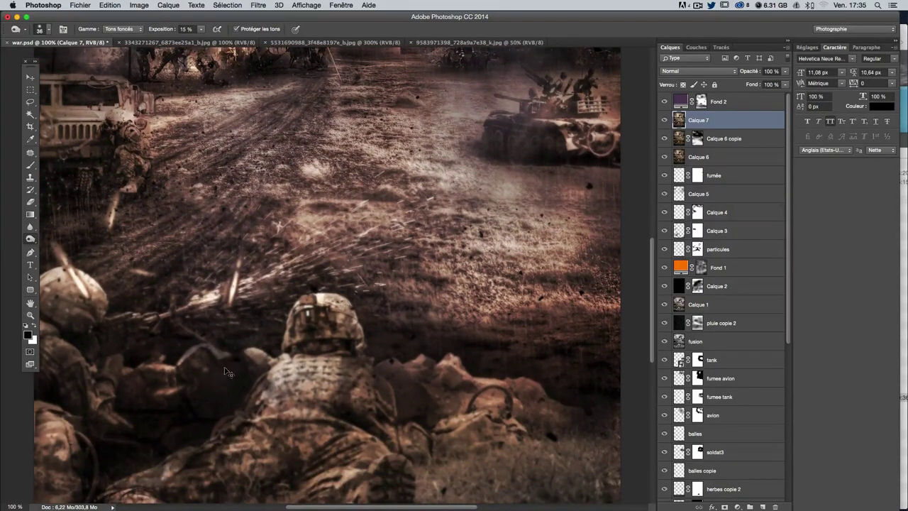
Step: Zoom out to 66.7% so the whole artwork is visible again
key(super+minus)
scroll(224, 366, up, 3)
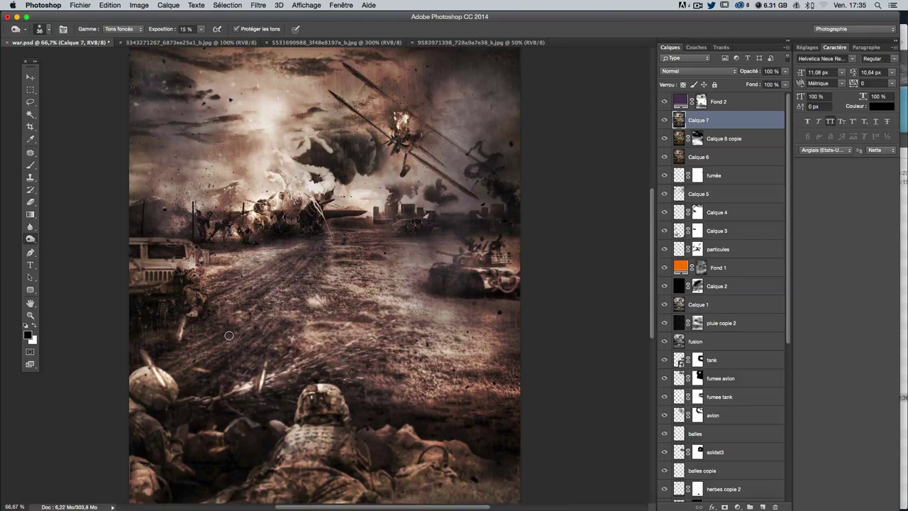
scroll(225, 351, left, 2)
scroll(227, 337, up, 1)
scroll(227, 338, right, 1)
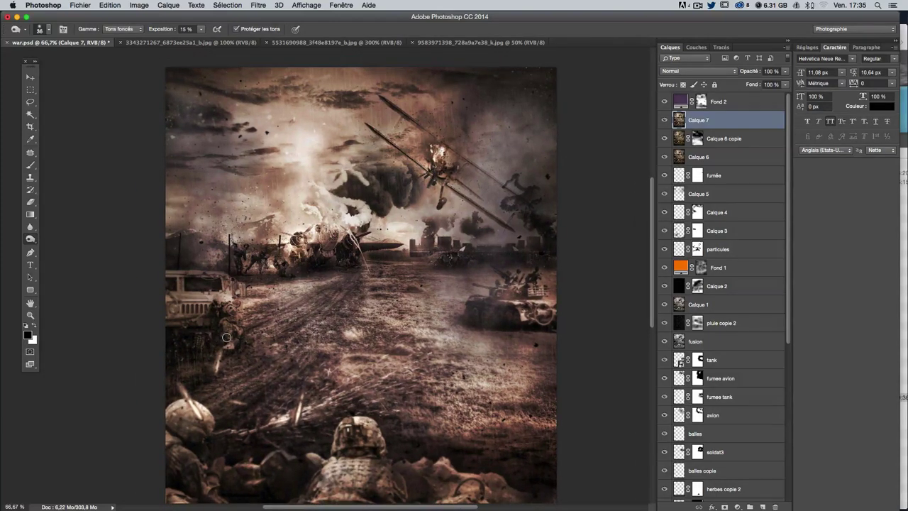